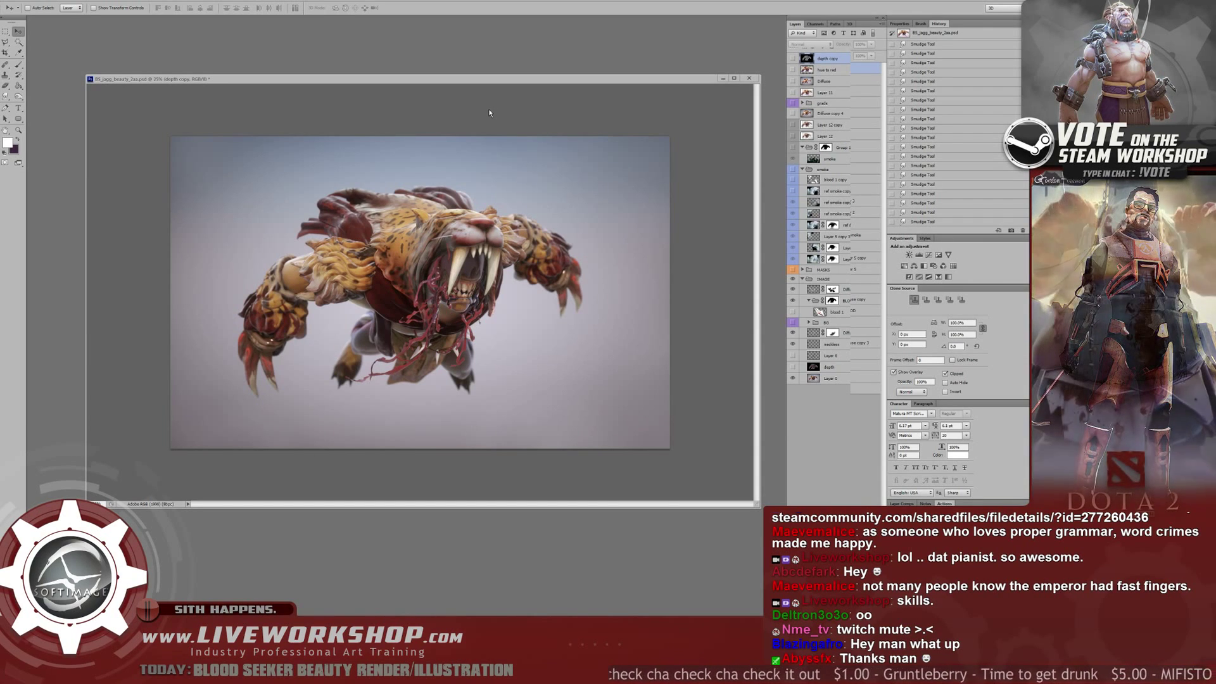
- Reposition and enlarge the document window, and magnify the creature illustration to 33.3%
drag(503, 77, 502, 72)
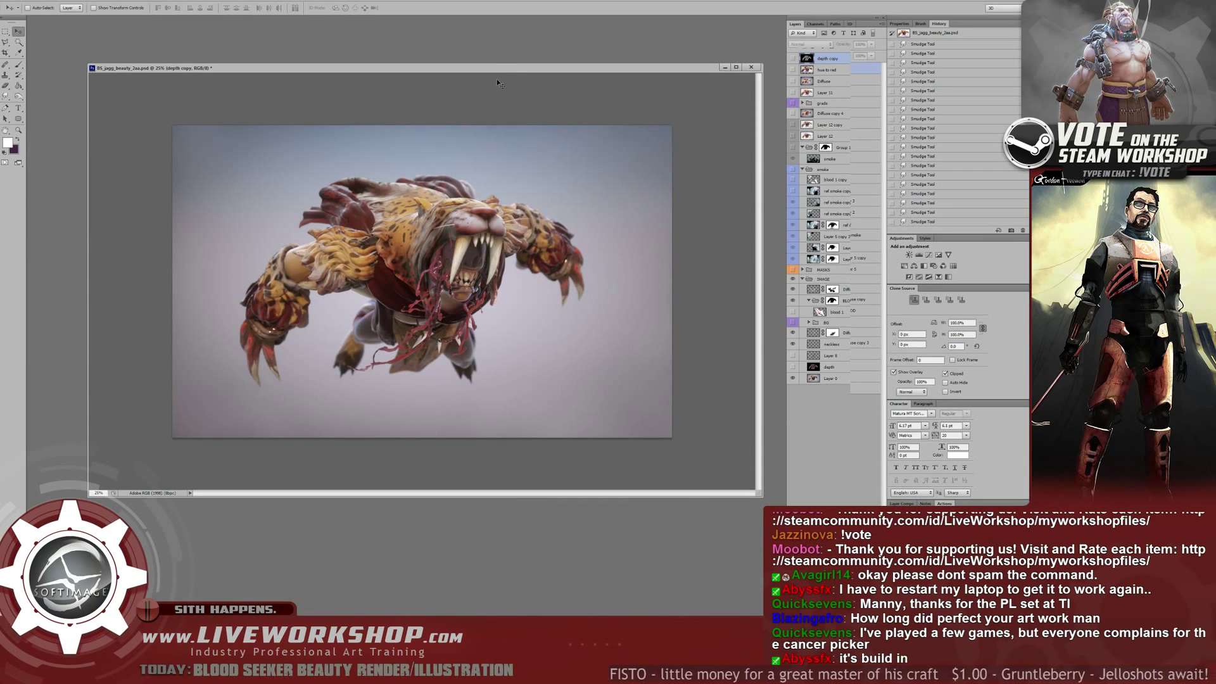
drag(493, 69, 485, 49)
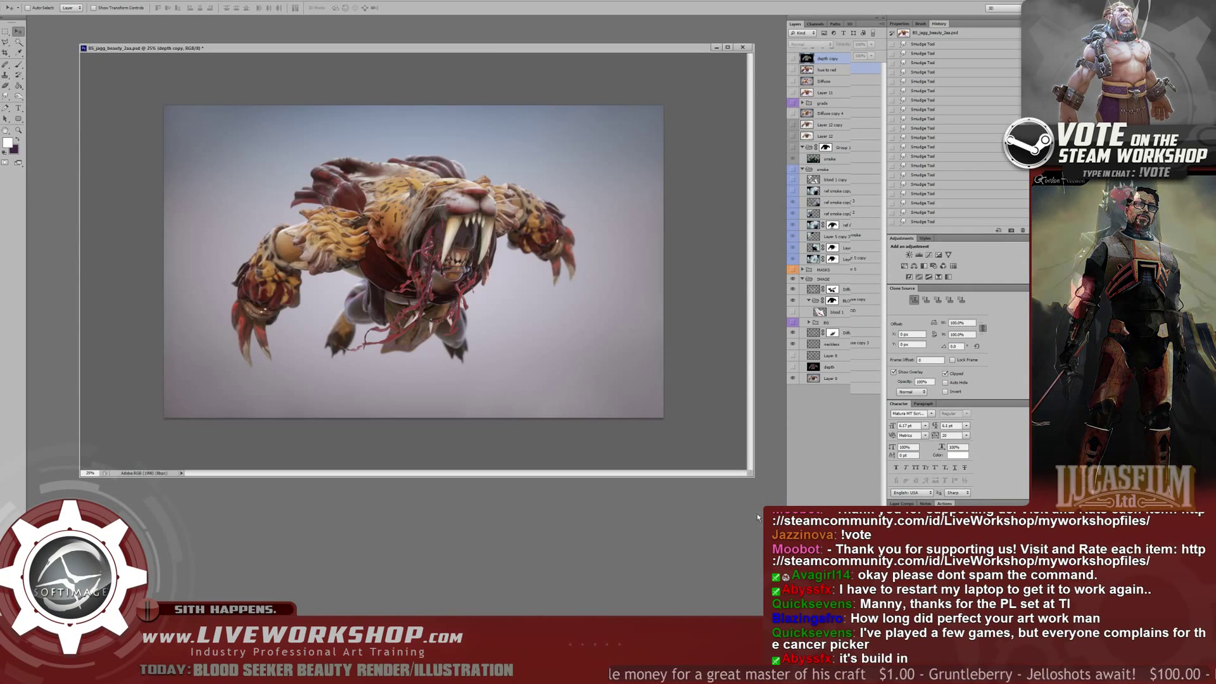
drag(751, 476, 786, 521)
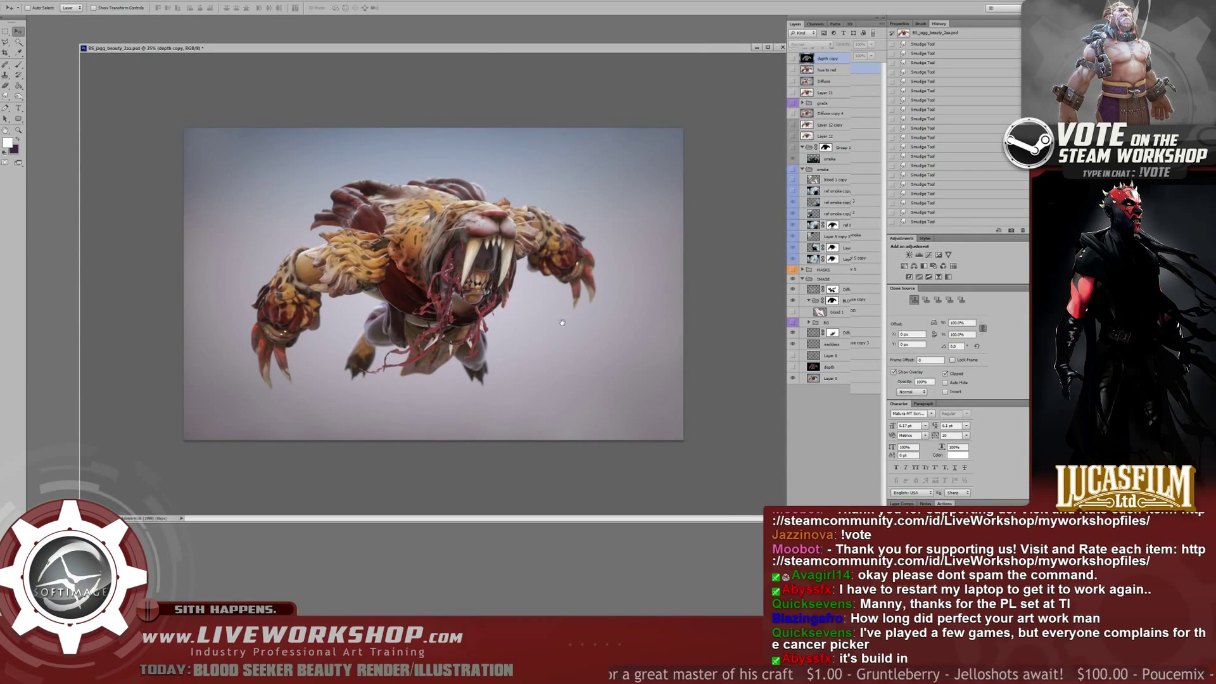
key(ctrl+plus)
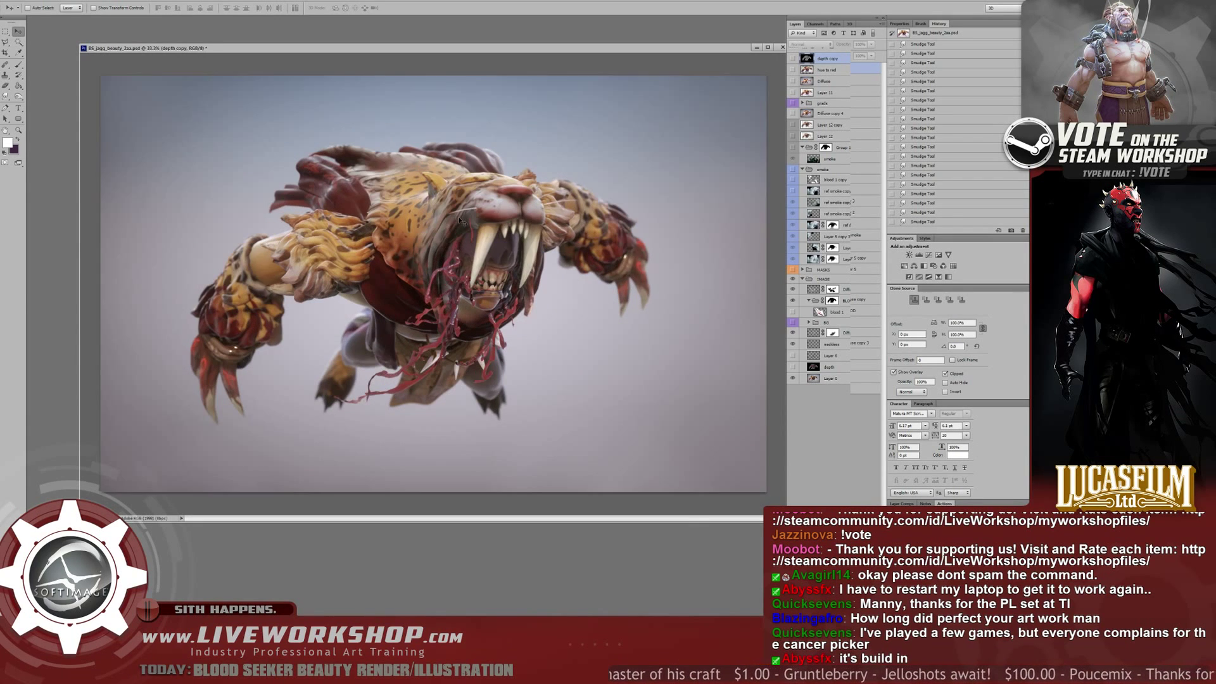
key(ctrl+plus)
key(ctrl+minus)
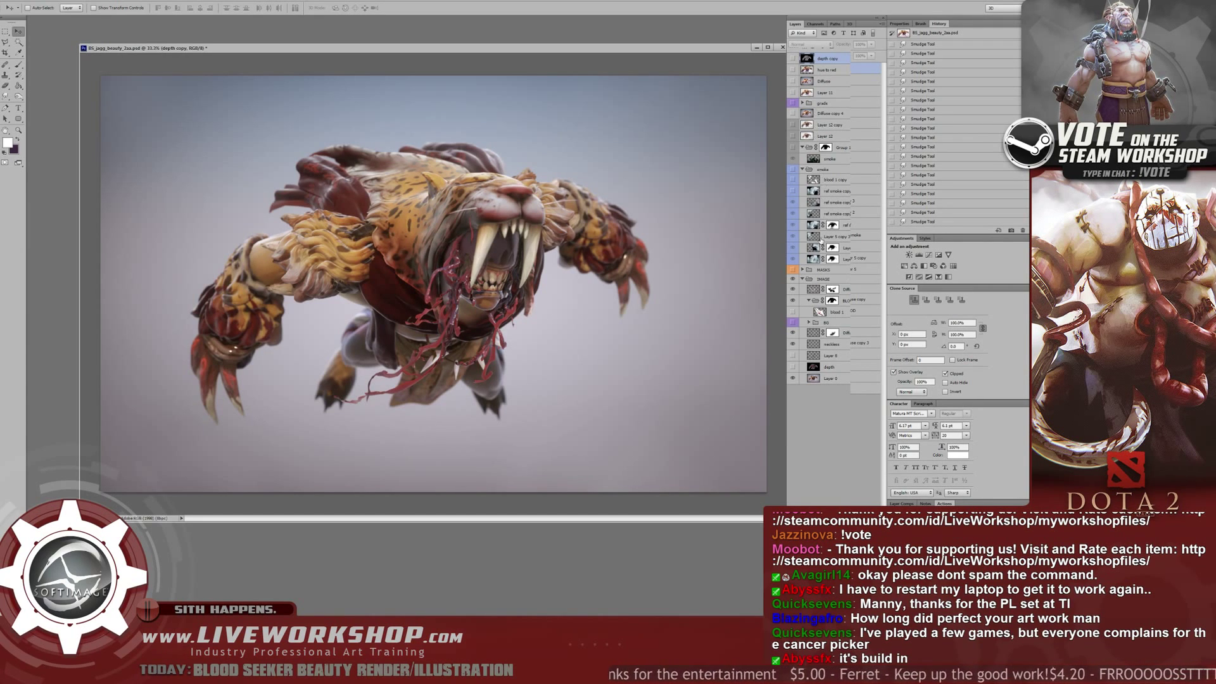
- Toggle the visibility of the bottom layer in the IMAGE group to compare the picture with and without it
click(794, 379)
click(796, 378)
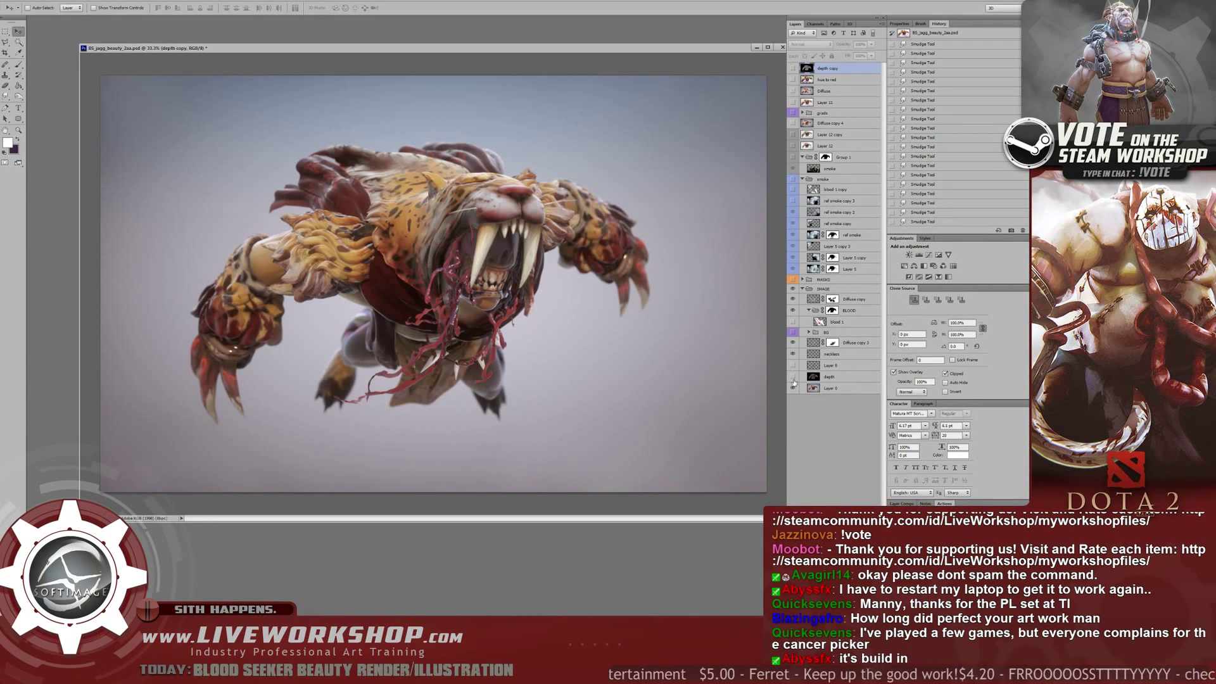
click(794, 389)
click(794, 389)
click(794, 389)
click(794, 389)
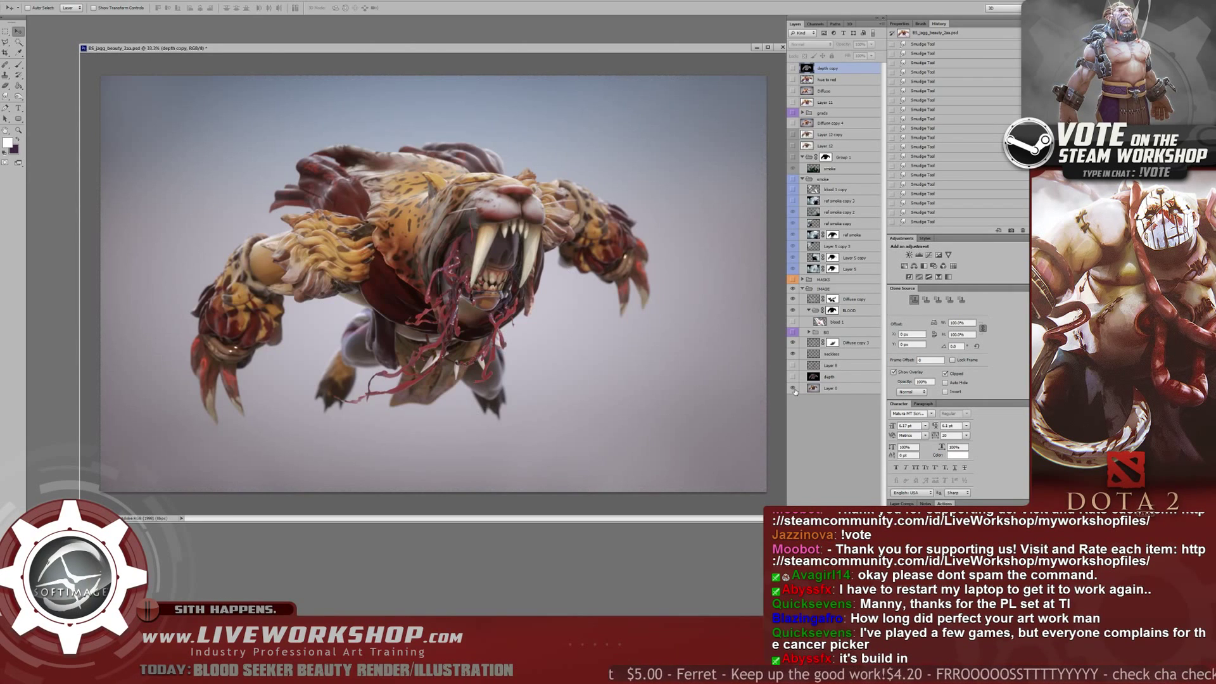
- Hide Diffuse copy, BLOOD, Diffuse copy 3 and the layer beneath it in the IMAGE group, leaving only the base render shown
click(793, 304)
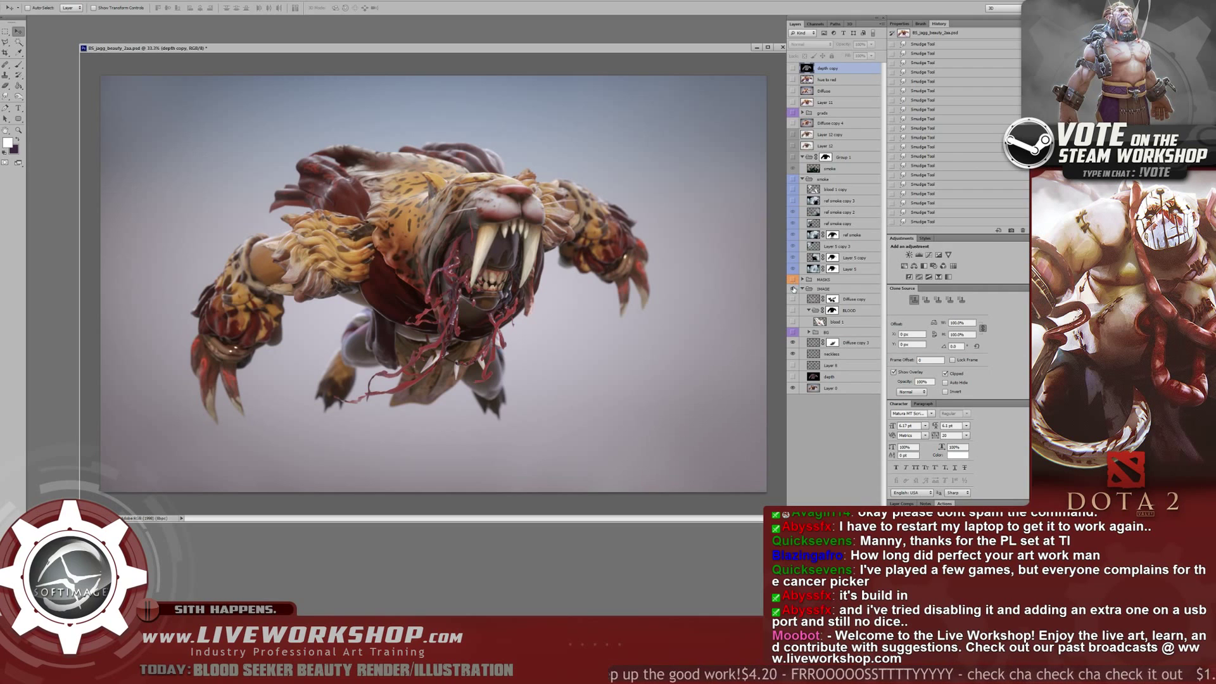
click(792, 290)
click(792, 290)
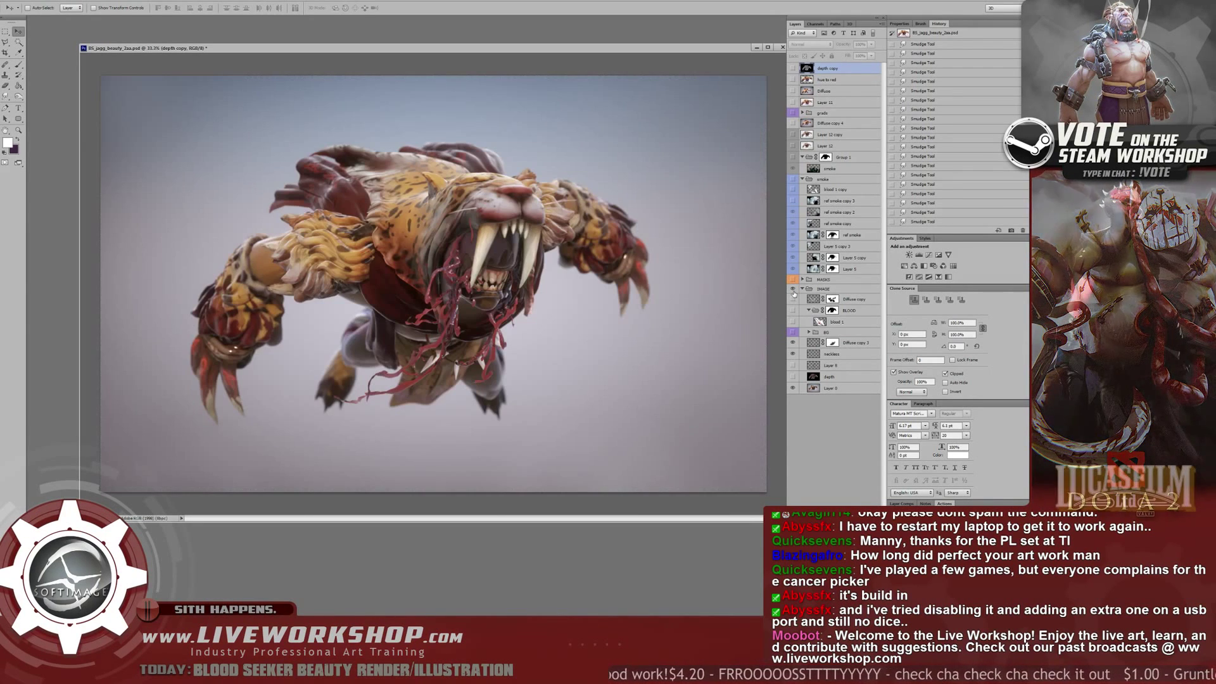
click(793, 353)
click(793, 353)
click(793, 354)
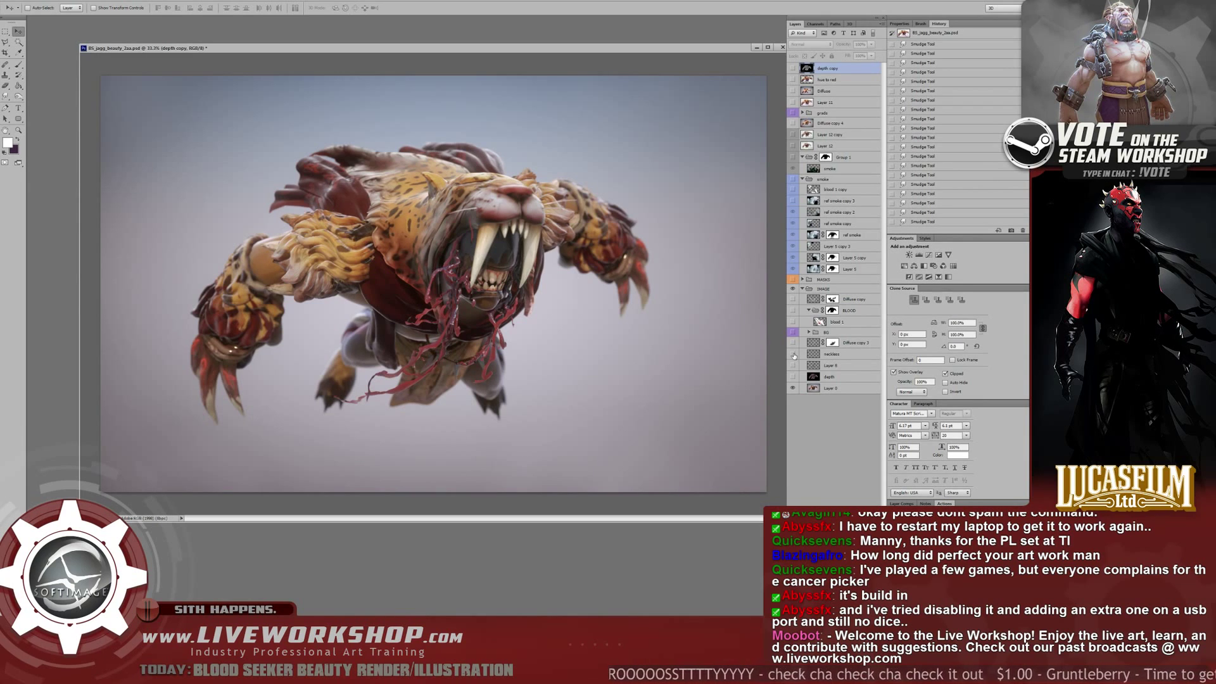
- Turn the base render layer off and back on to check what it alone contributes
click(793, 389)
click(793, 389)
click(792, 389)
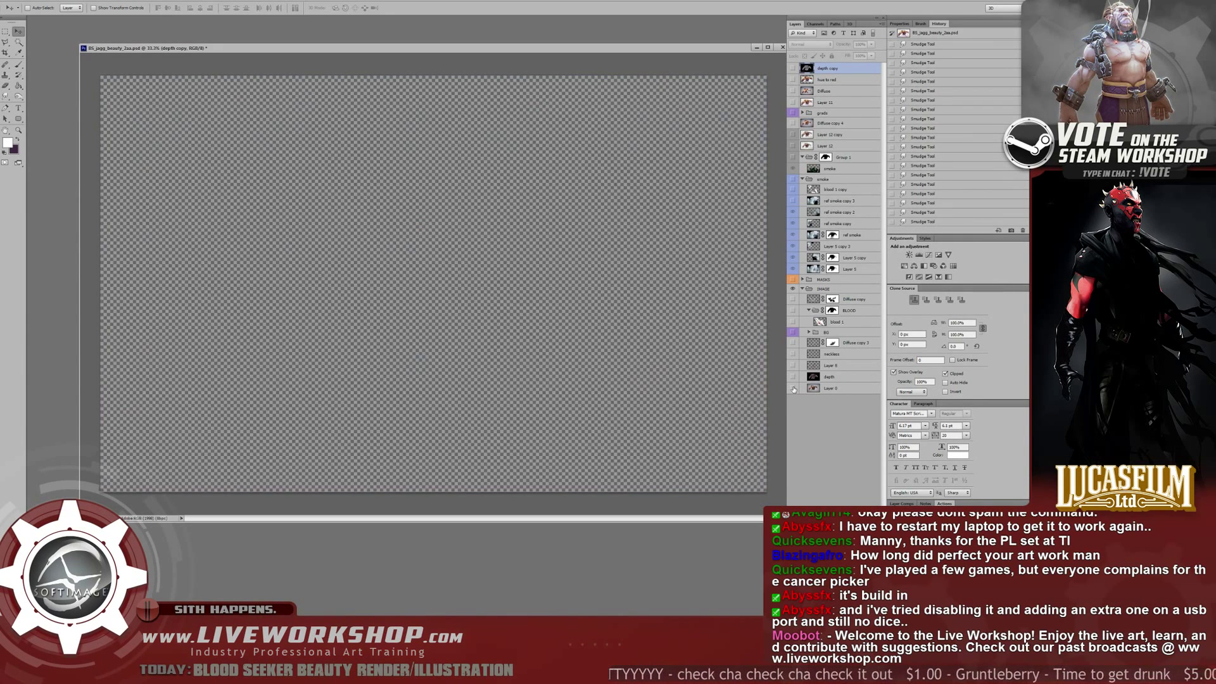
click(793, 389)
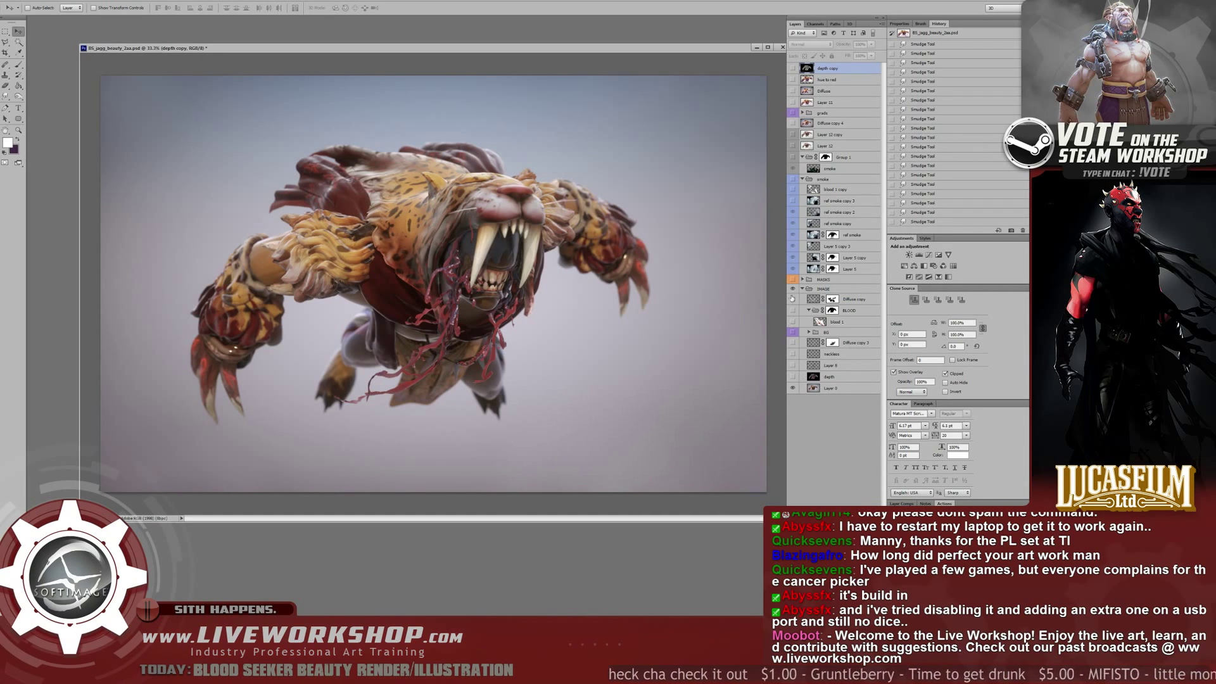
- Show the depth copy layer to examine the grayscale depth pass, and hide it again
click(792, 68)
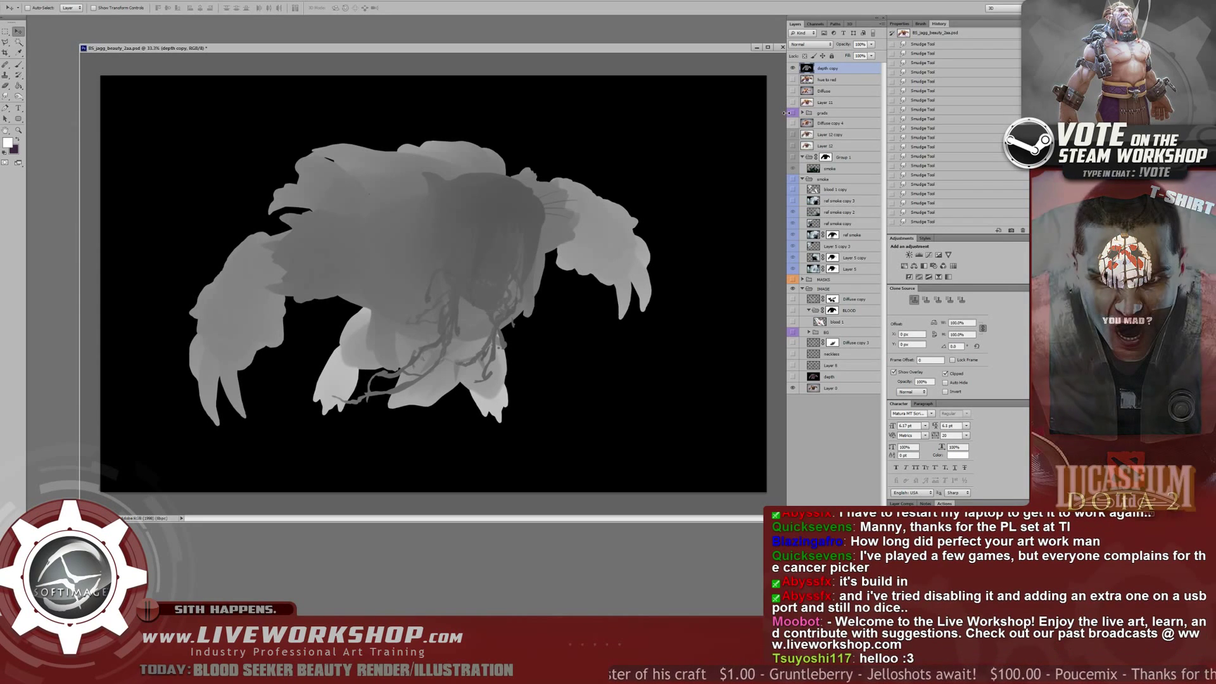
click(792, 67)
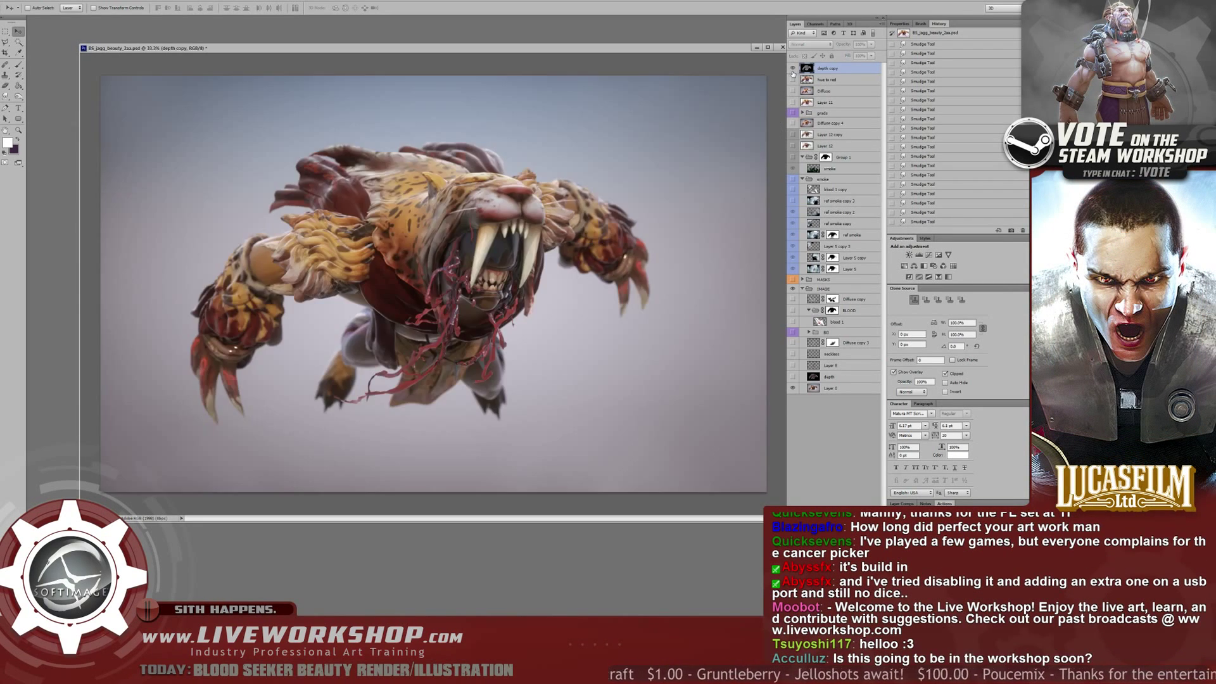
click(793, 68)
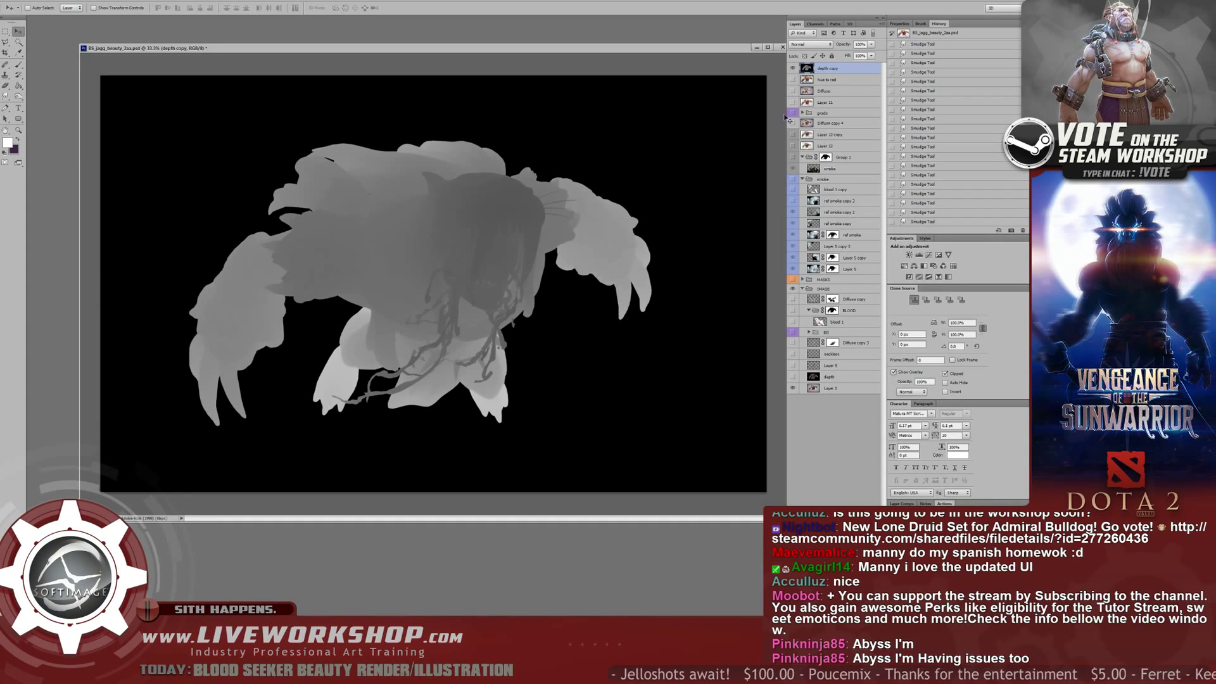
click(792, 70)
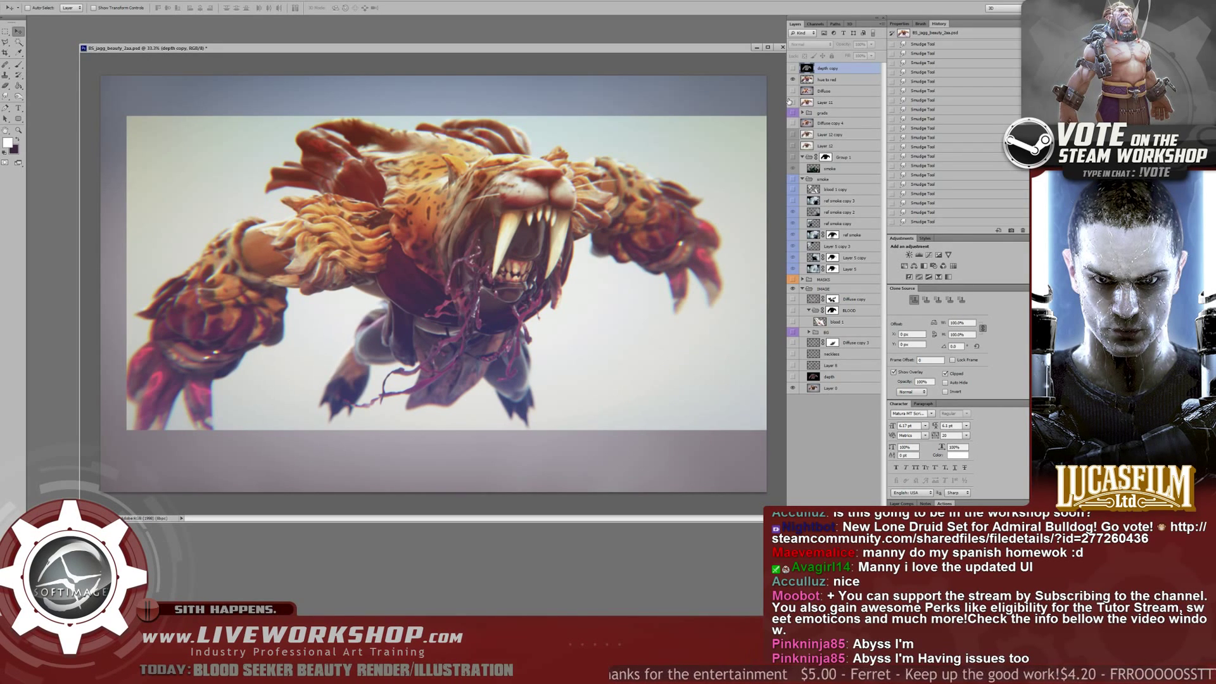
- Compare the colour-shifted test render directly below the depth copy layer with the base render by toggling its visibility
click(792, 81)
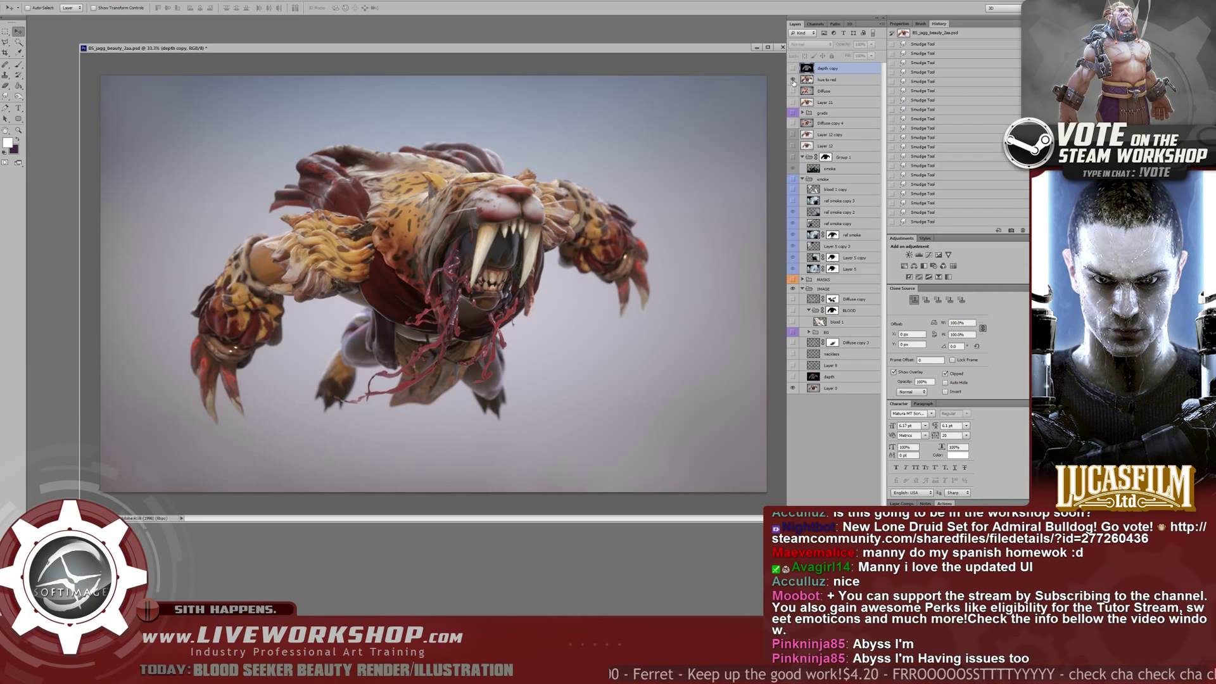
click(792, 80)
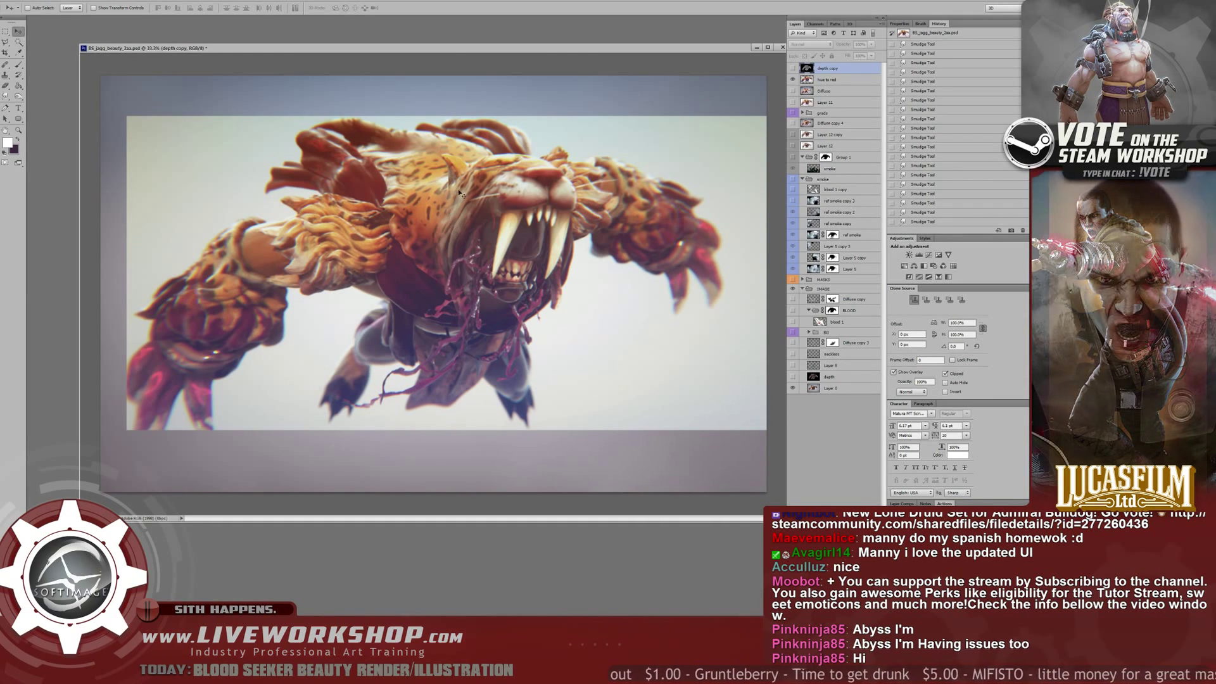
click(792, 80)
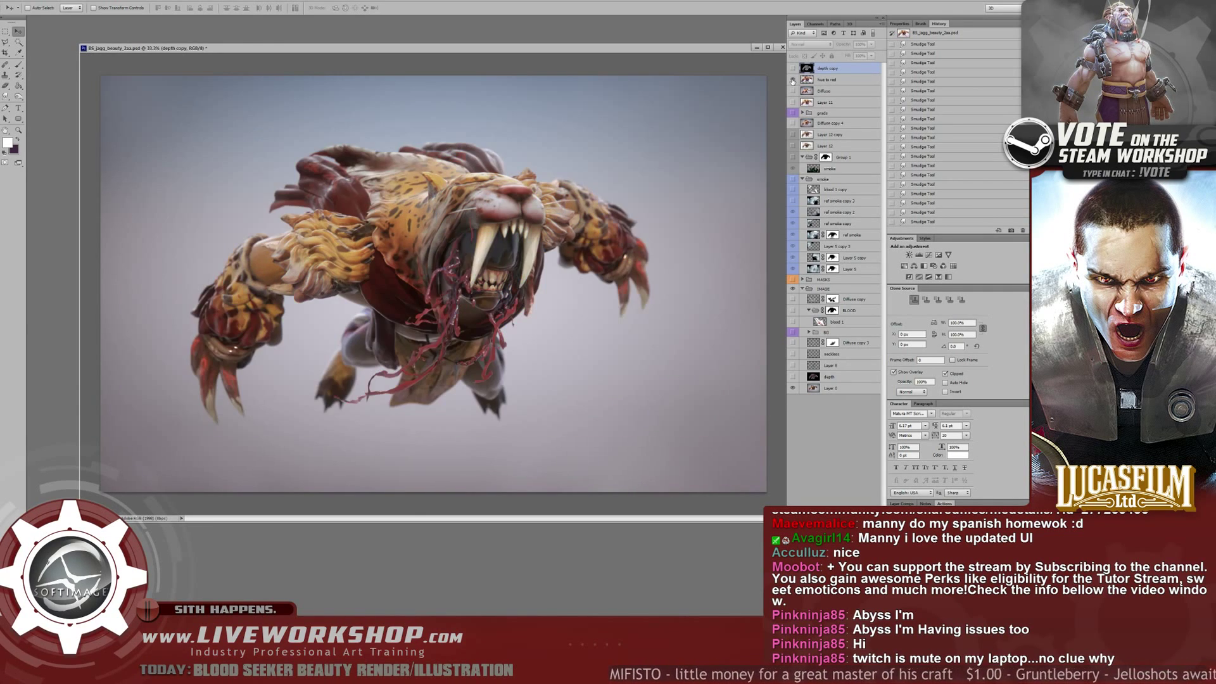
click(792, 80)
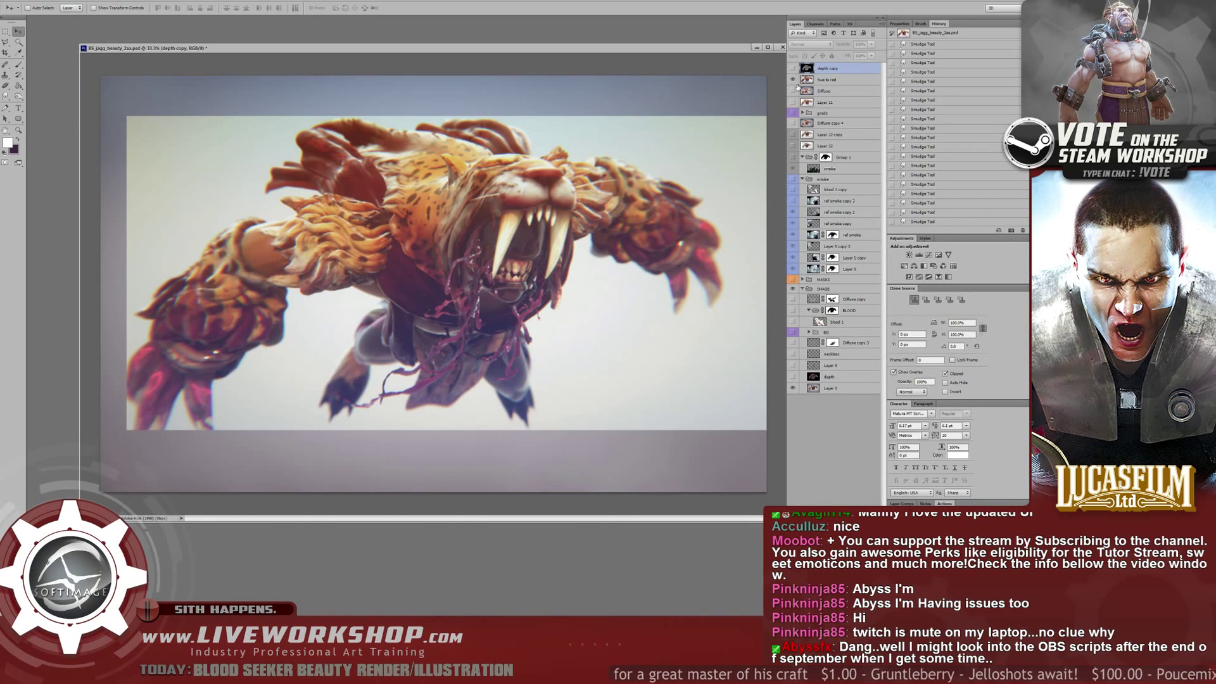
click(793, 81)
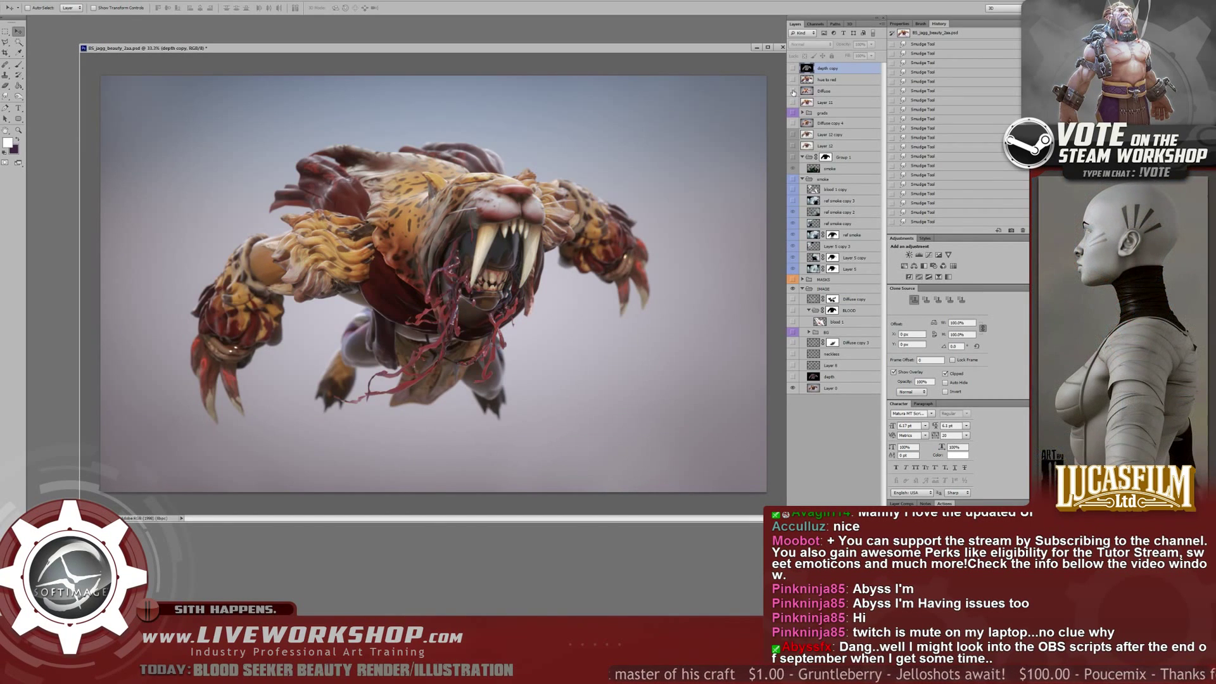
- Preview the Diffuse layer and the bright render layer directly below it, hiding each one again
click(792, 91)
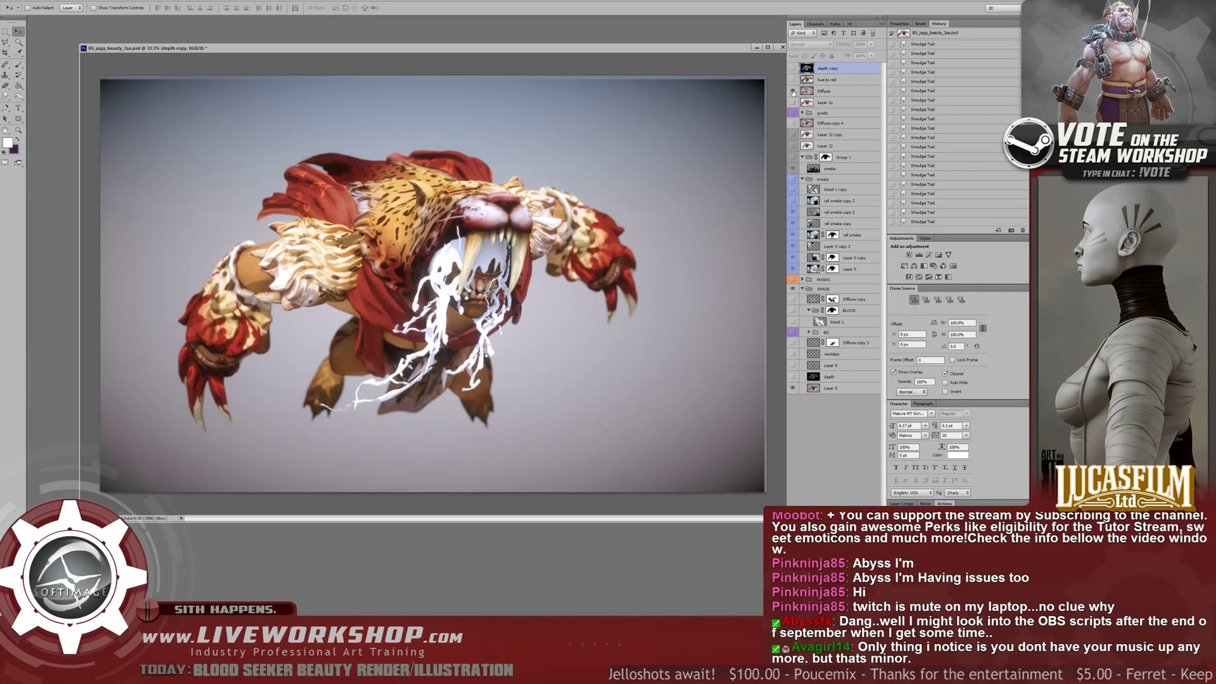
click(793, 91)
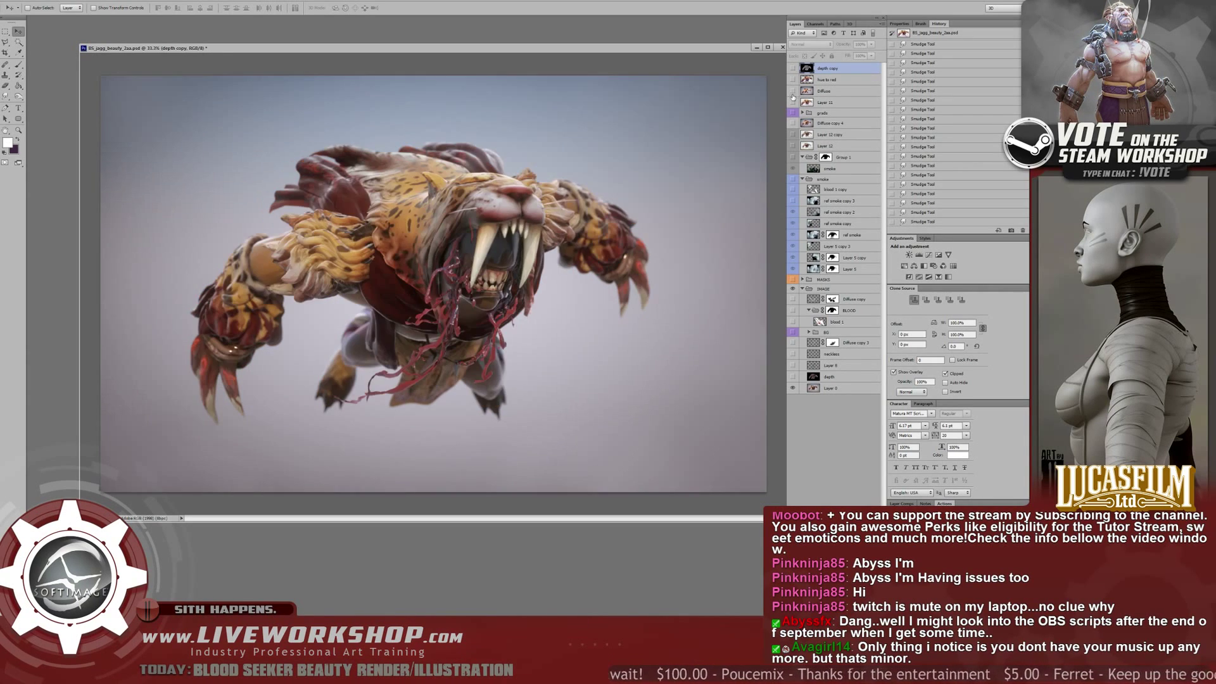
click(792, 102)
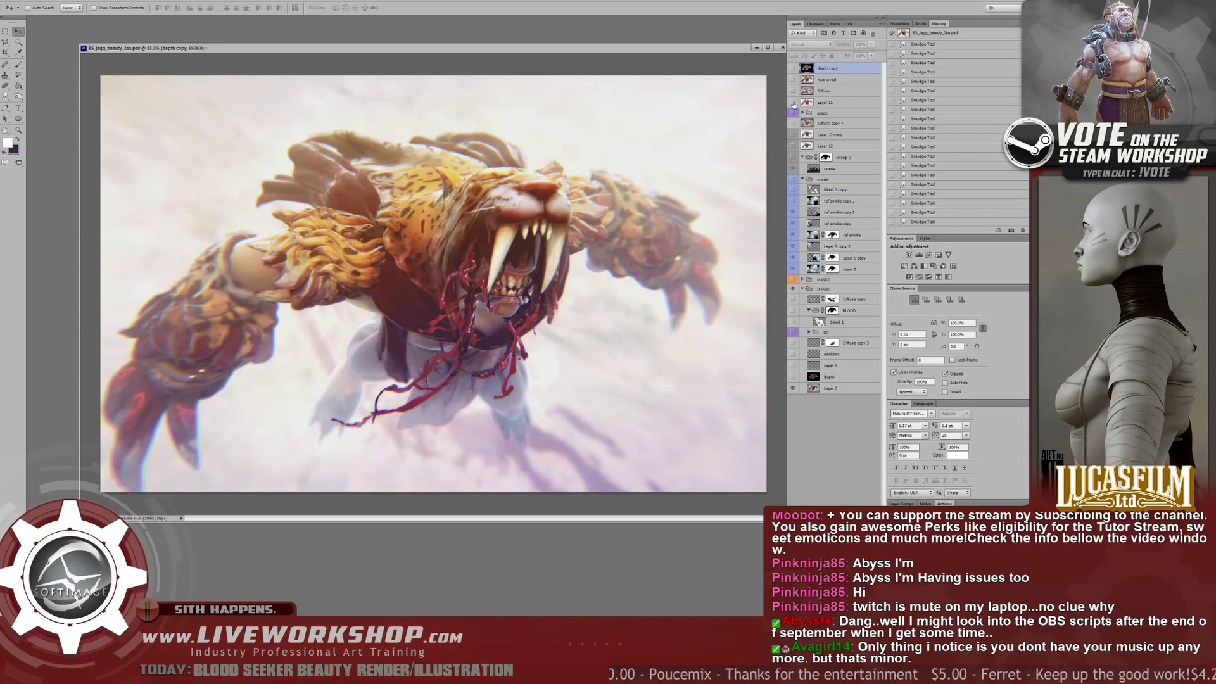
click(792, 103)
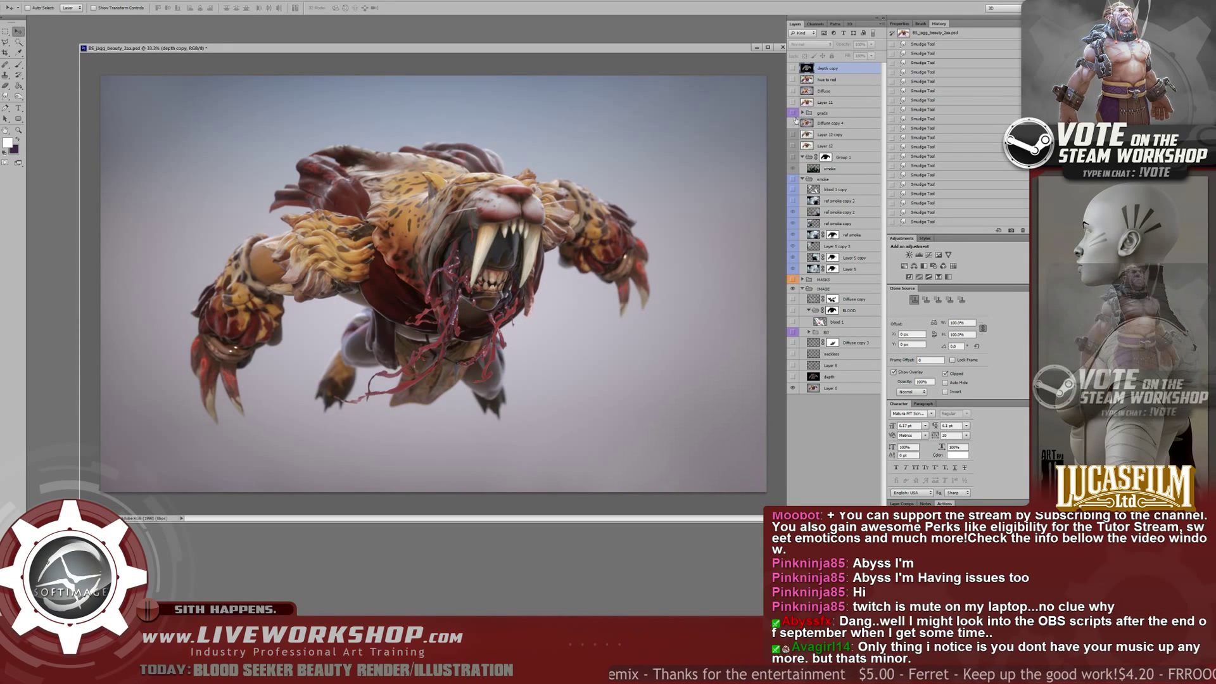
- Expand the MASKS group and briefly show the materials layer to examine the colour-coded material mask
click(802, 280)
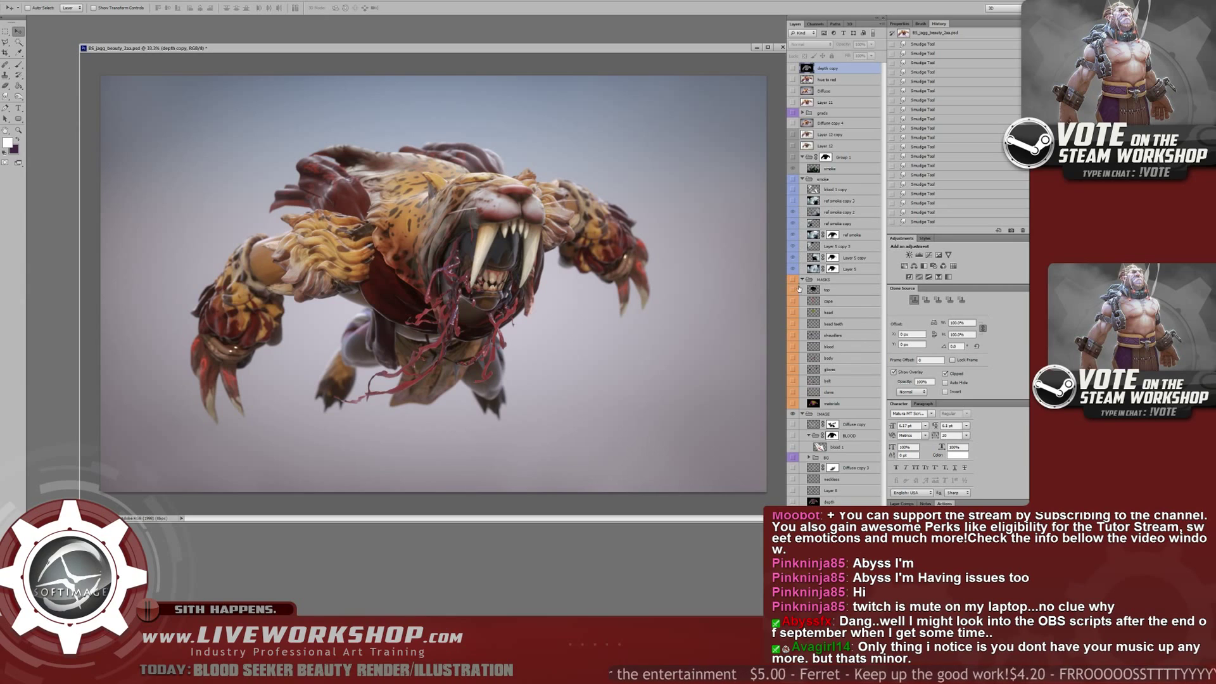
click(792, 403)
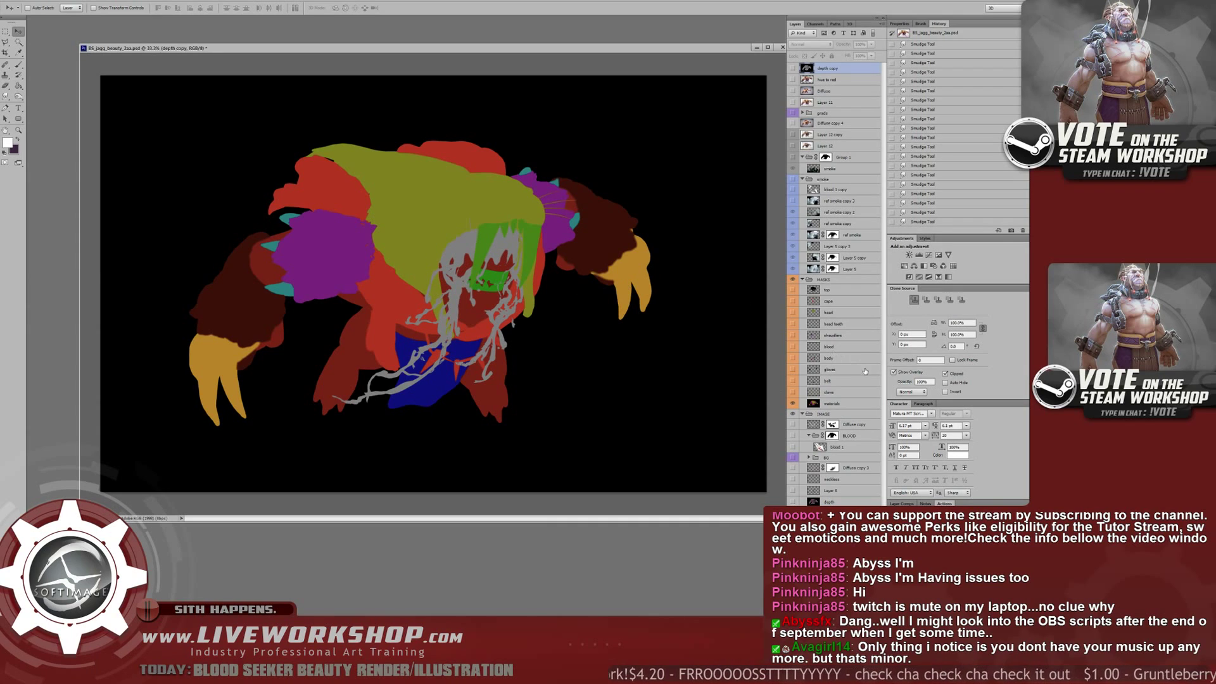
click(792, 404)
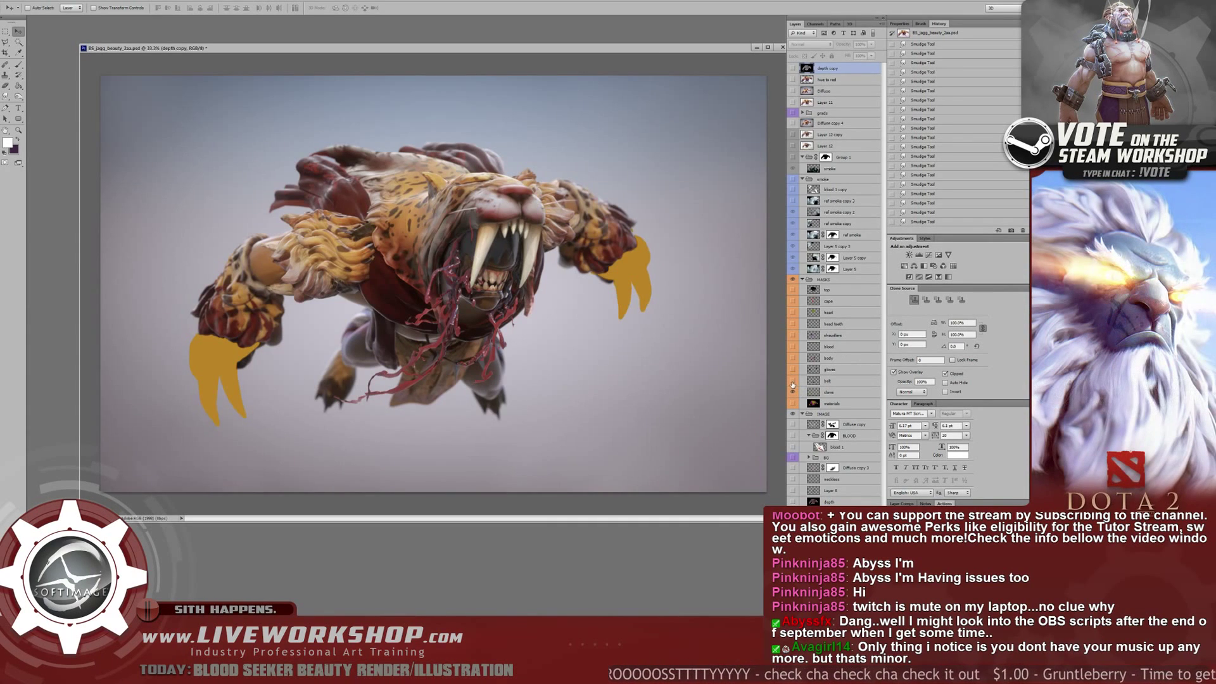
- Show the belt, gloves, body, blood, shoulders, head teeth, head and cape masks plus the topmost mask in the MASKS group
click(793, 381)
click(793, 370)
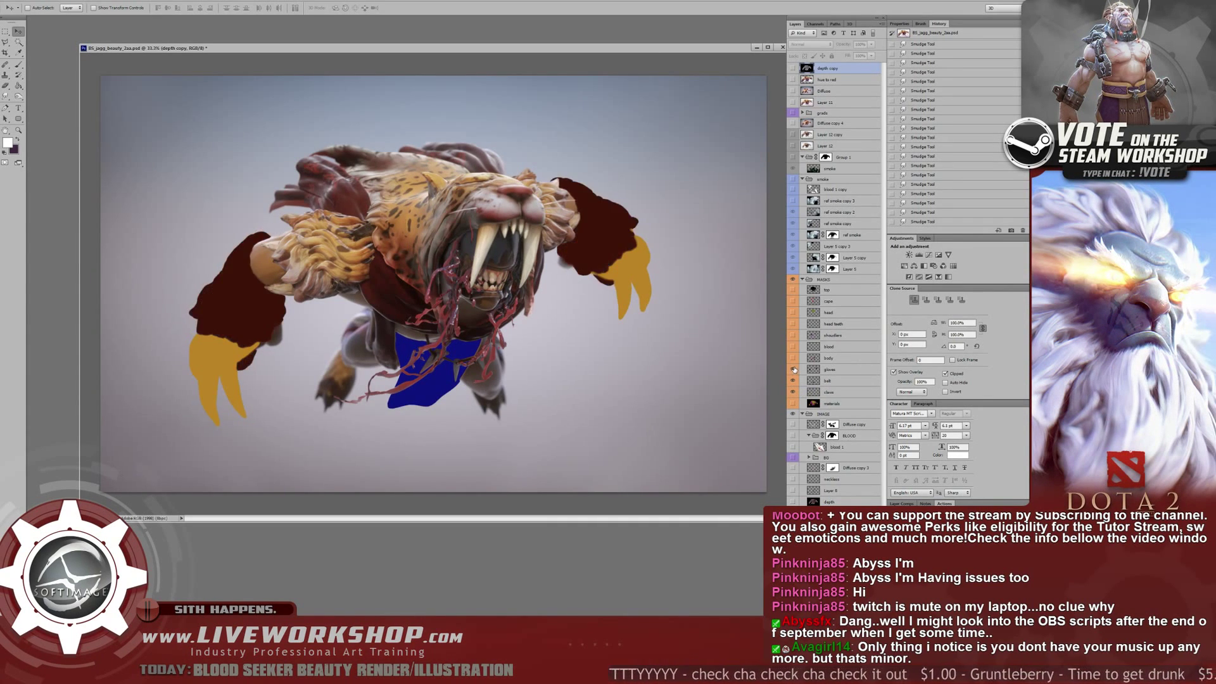
click(794, 358)
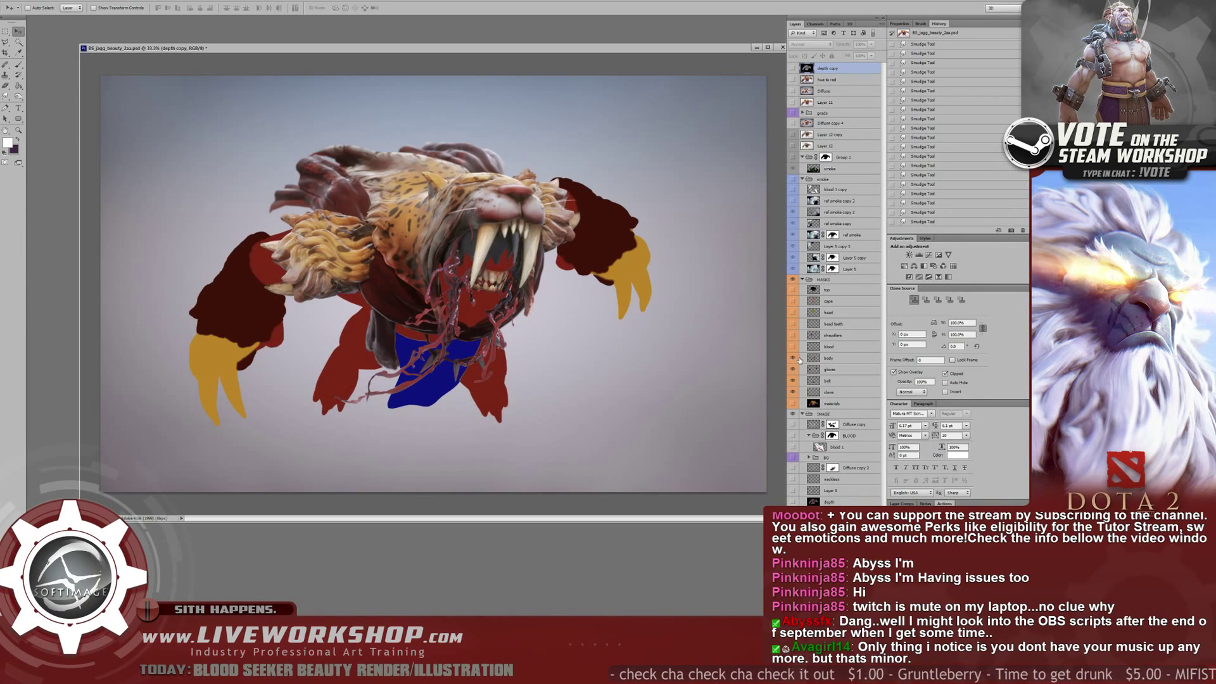
click(793, 347)
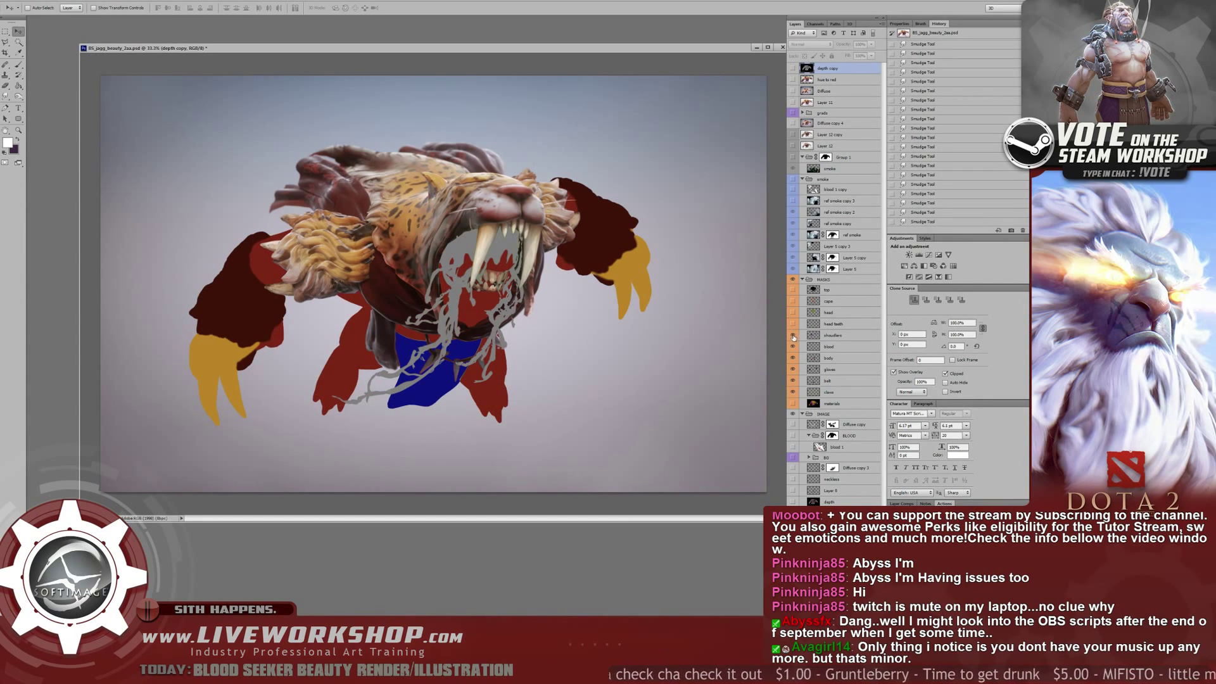
click(793, 336)
click(793, 324)
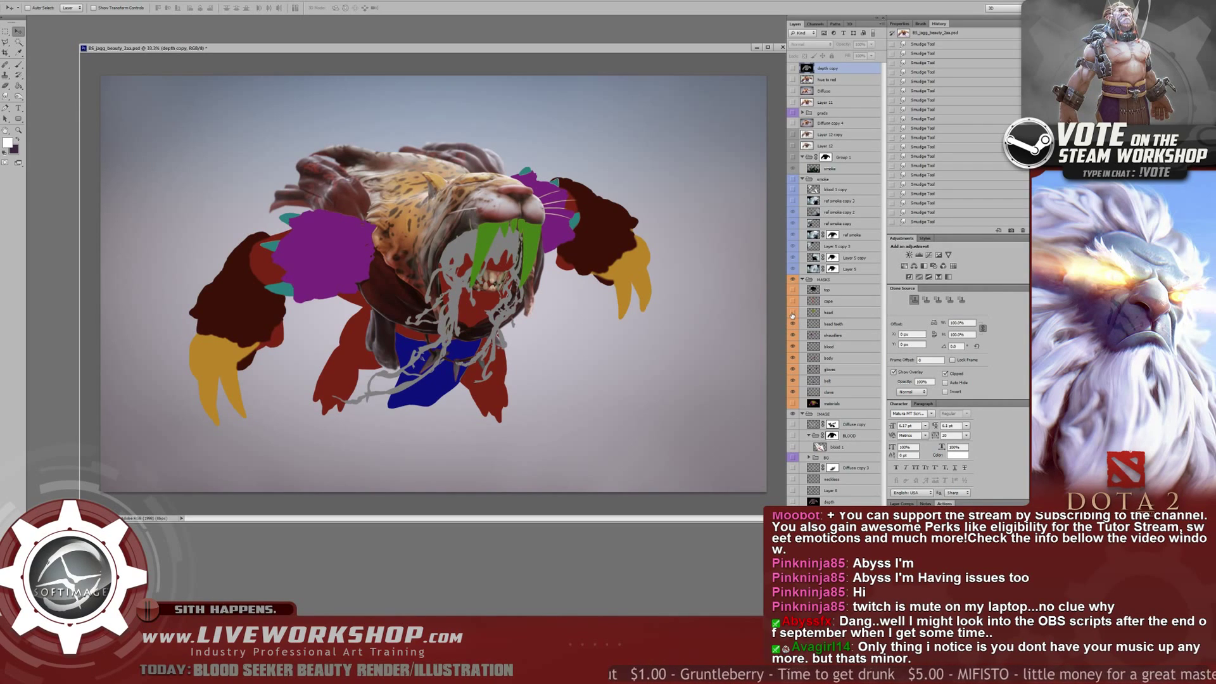
click(793, 313)
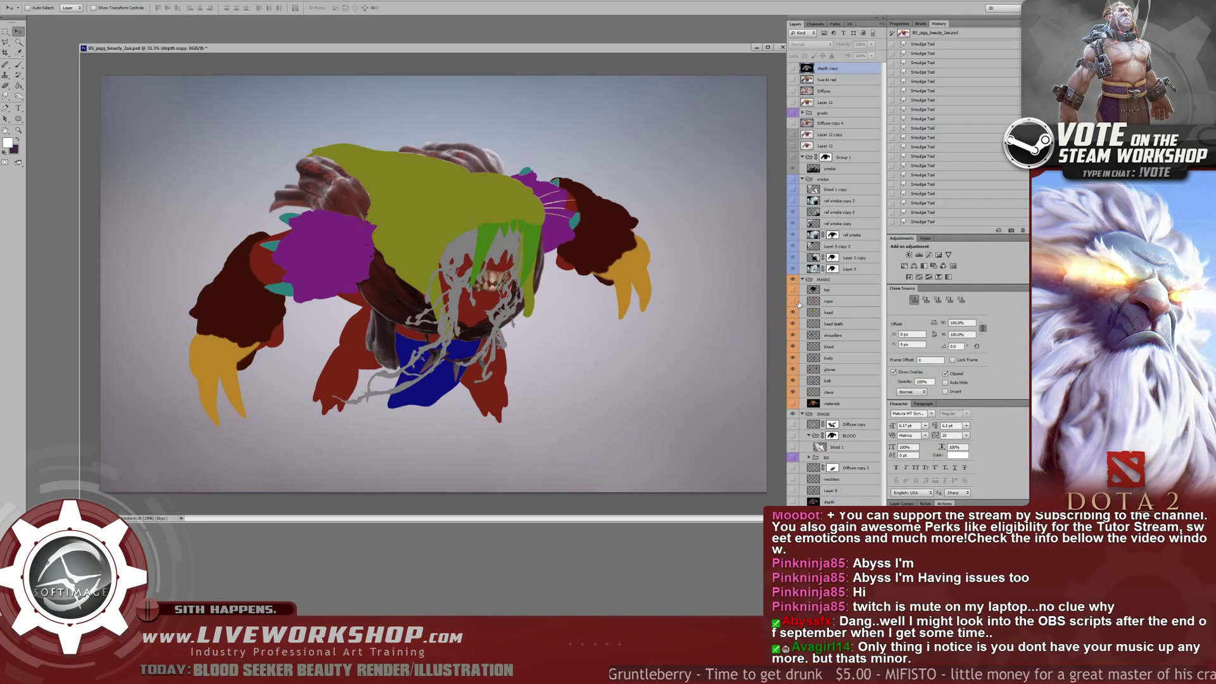
click(792, 302)
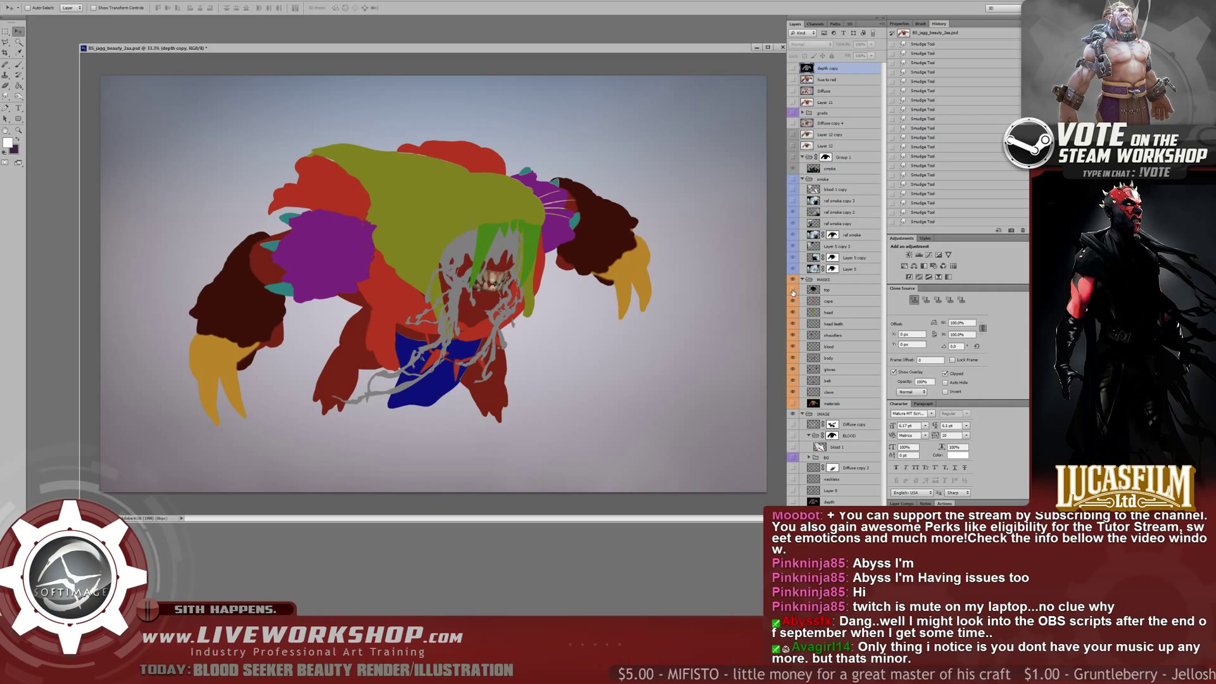
click(793, 291)
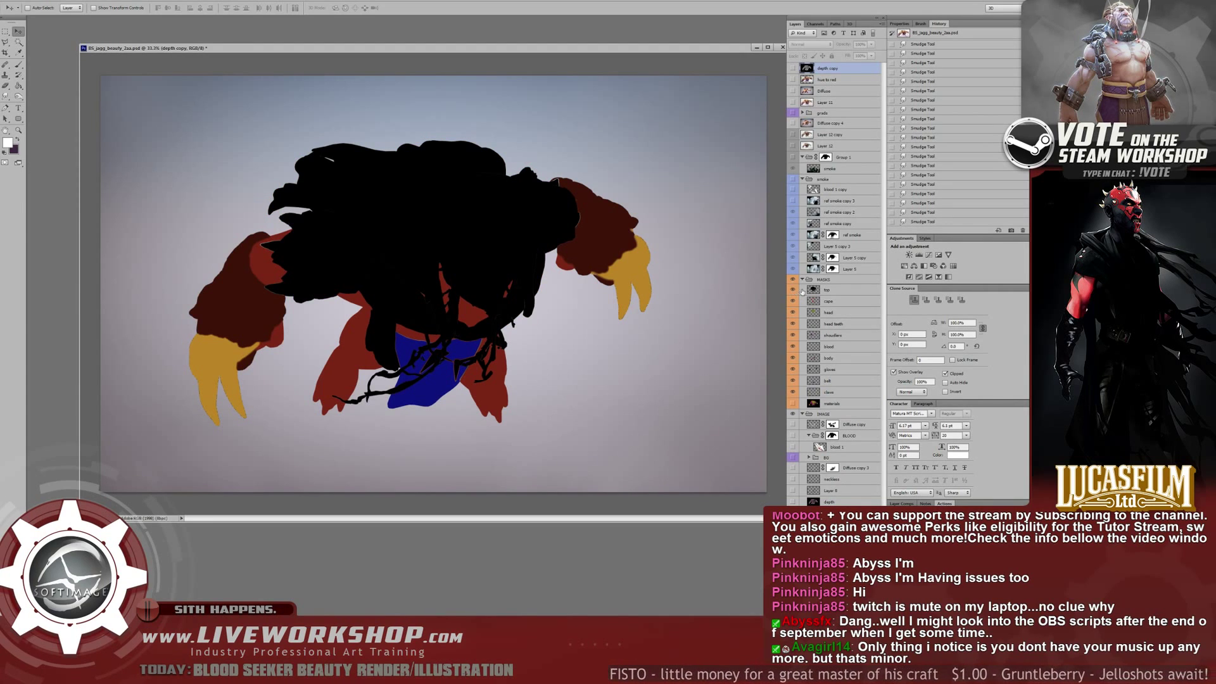
- Toggle the topmost mask in the MASKS group for comparison and hide every mask except the claws
click(793, 291)
click(794, 291)
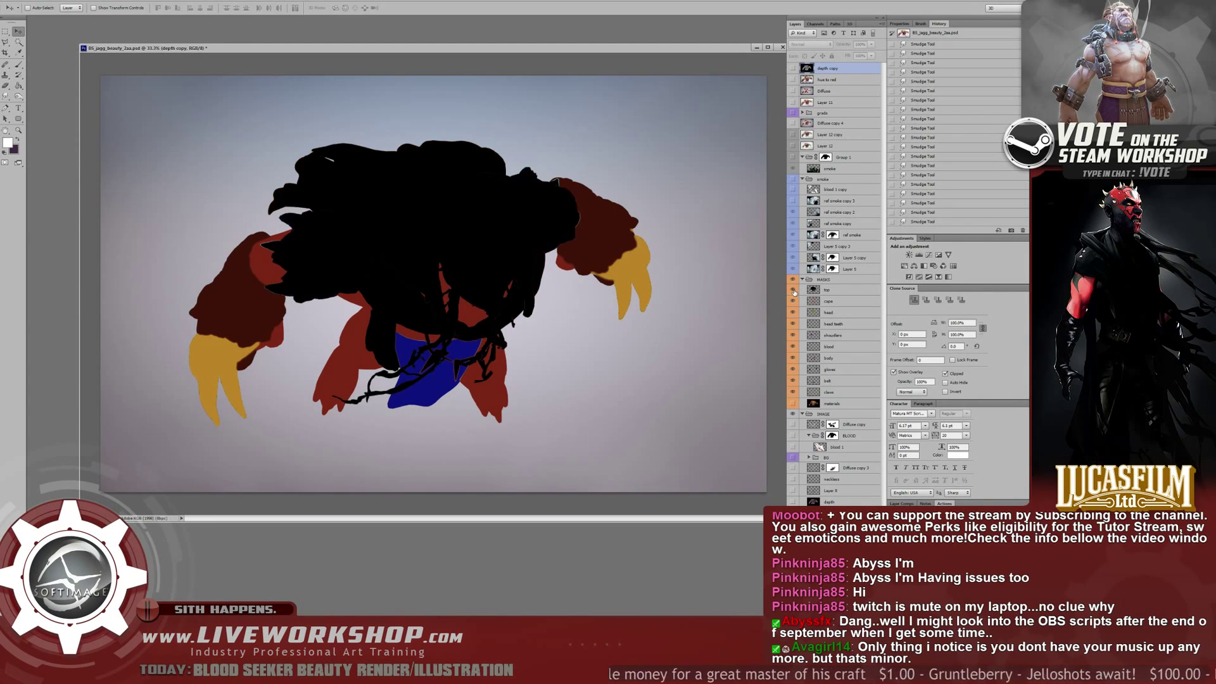
click(793, 291)
click(793, 290)
click(794, 290)
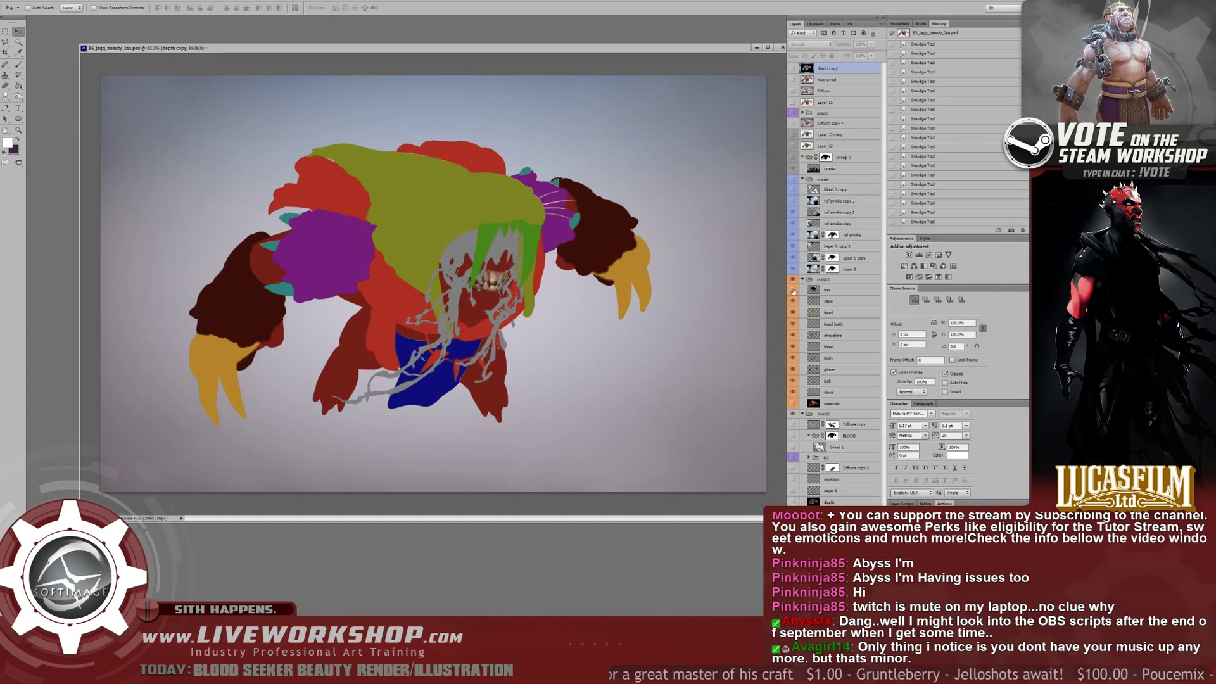
drag(792, 297, 793, 394)
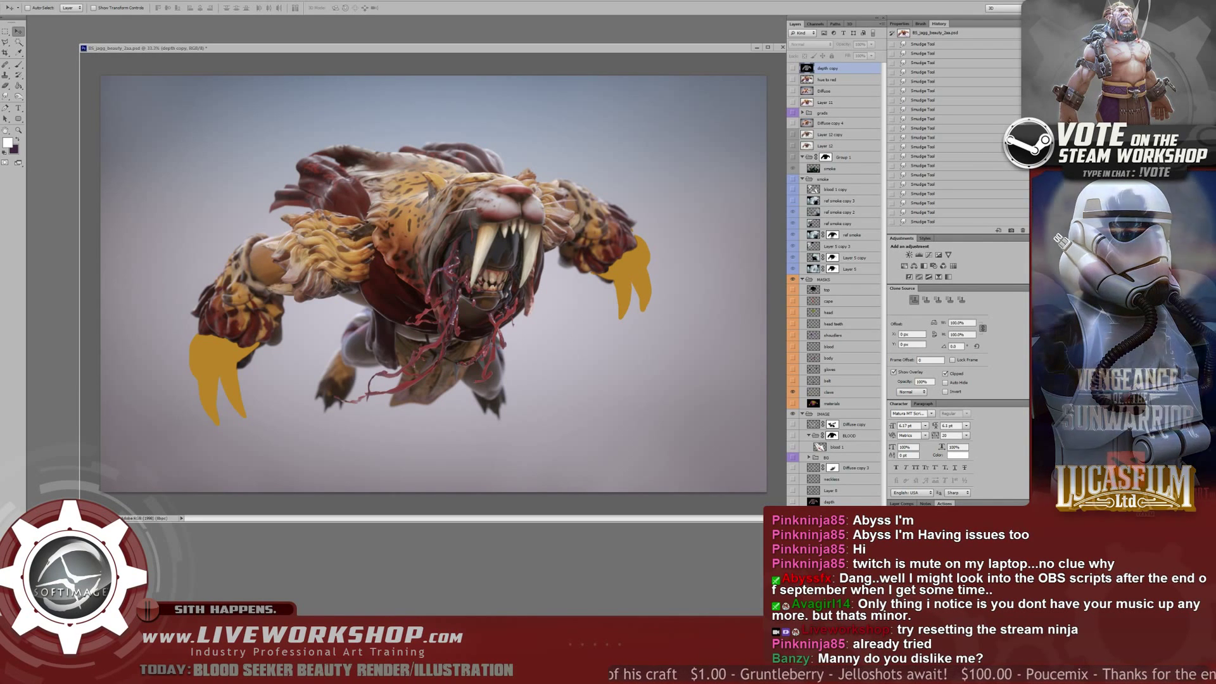
- Switch to the Windows Volume Mixer, widen it to show all applications and raise the Sith_Happens volume to near maximum
click(975, 602)
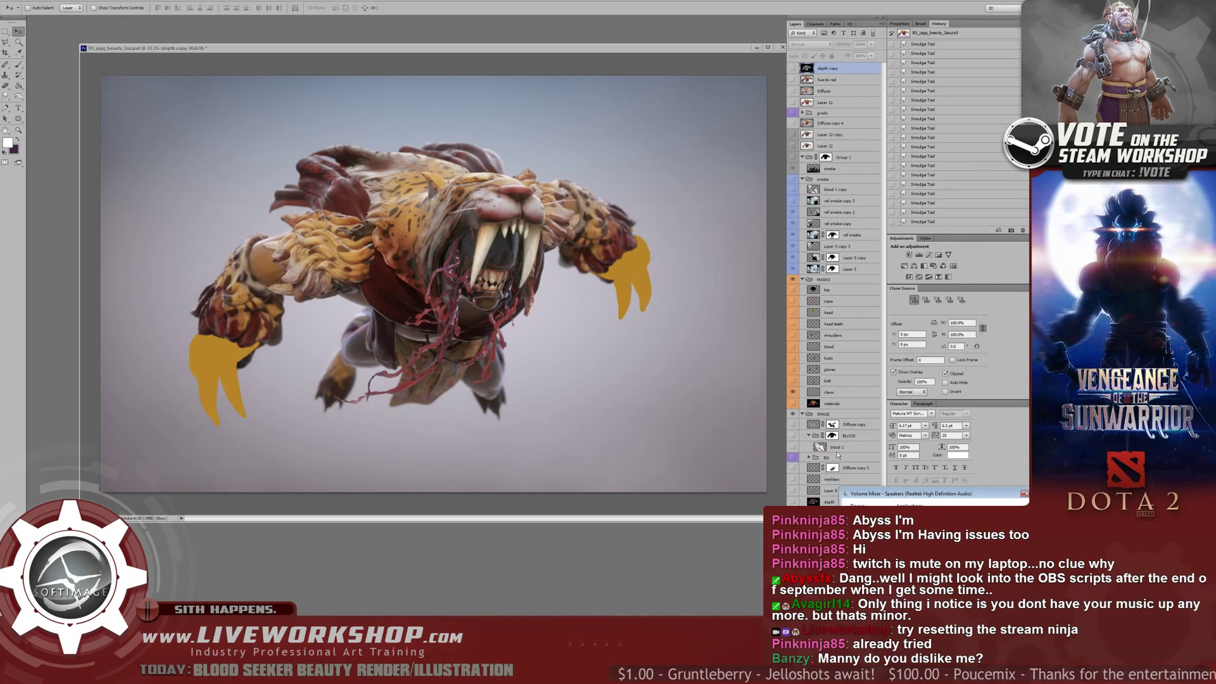
drag(894, 498, 411, 217)
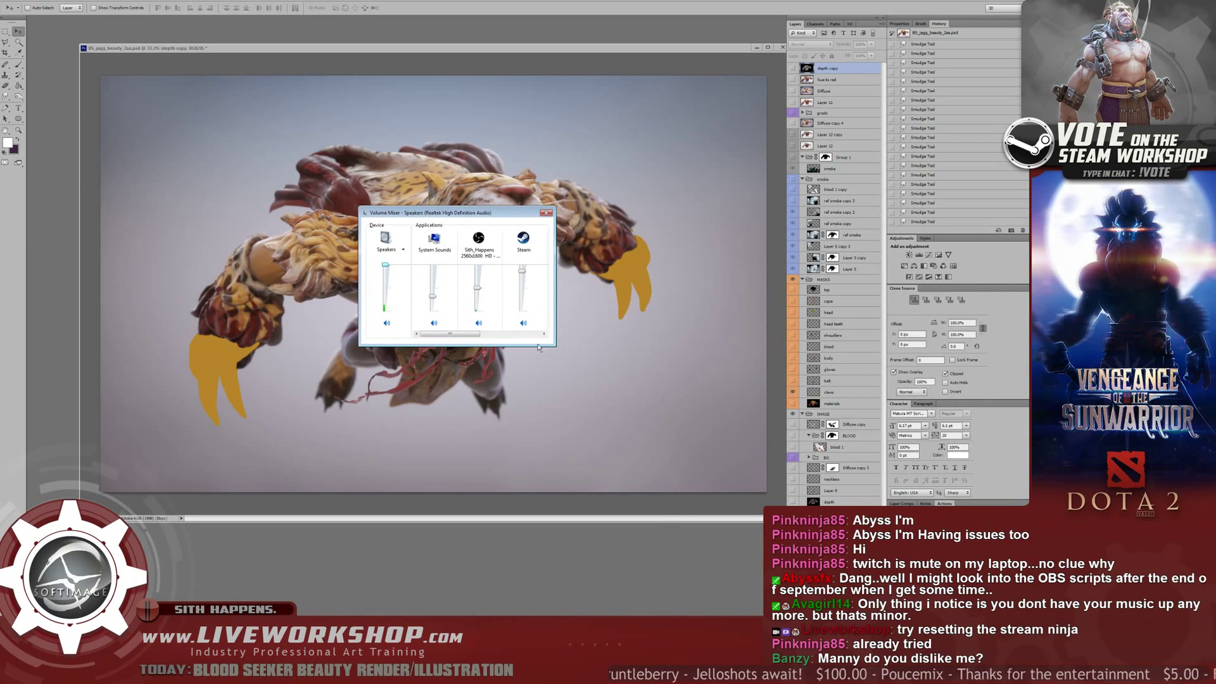
drag(555, 345, 680, 346)
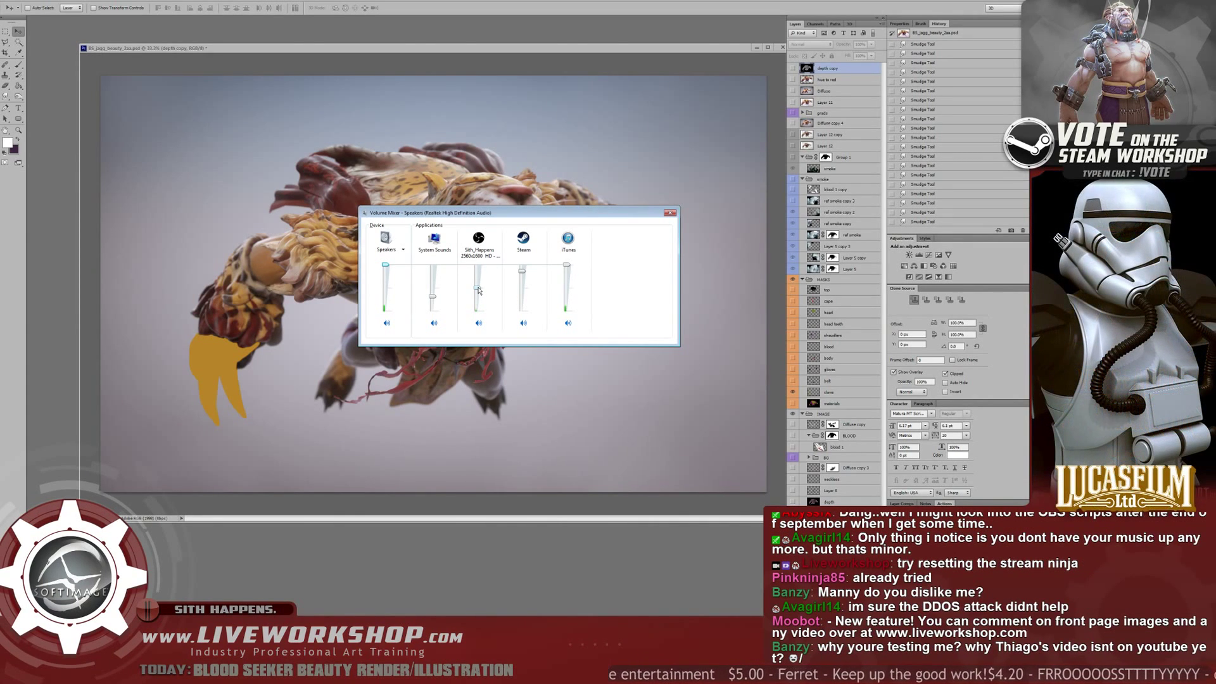
drag(479, 290, 478, 265)
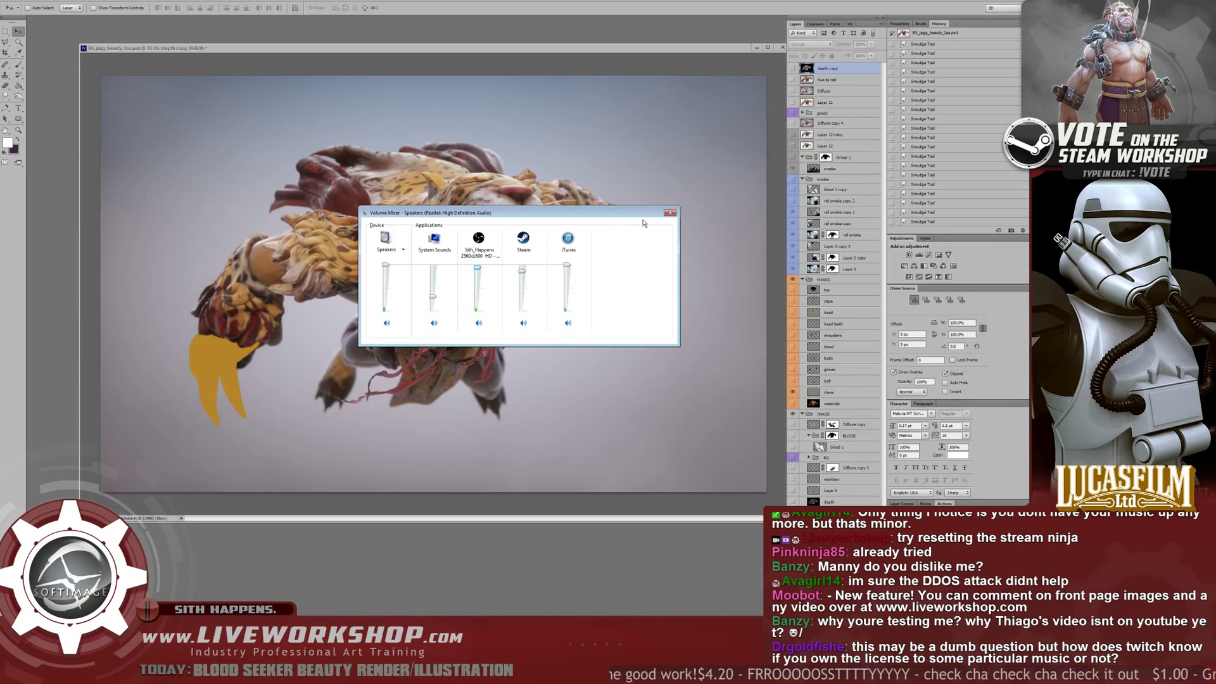
click(670, 213)
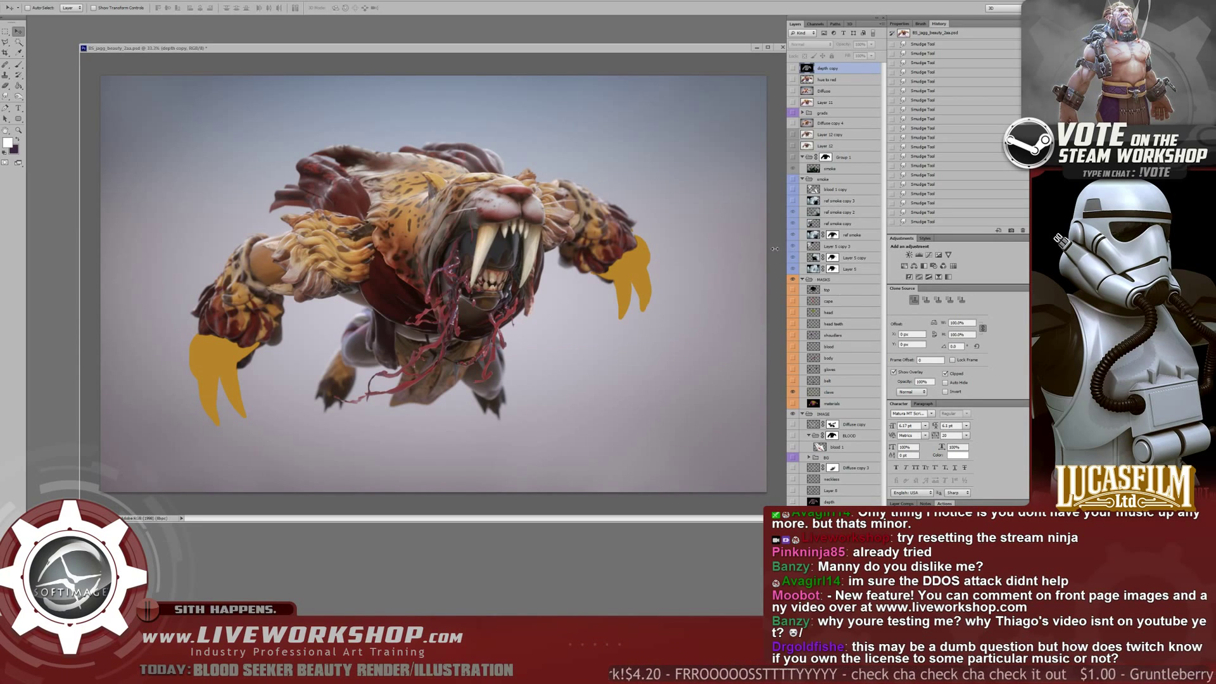
- Hide the claws mask and collapse the MASKS group
click(791, 392)
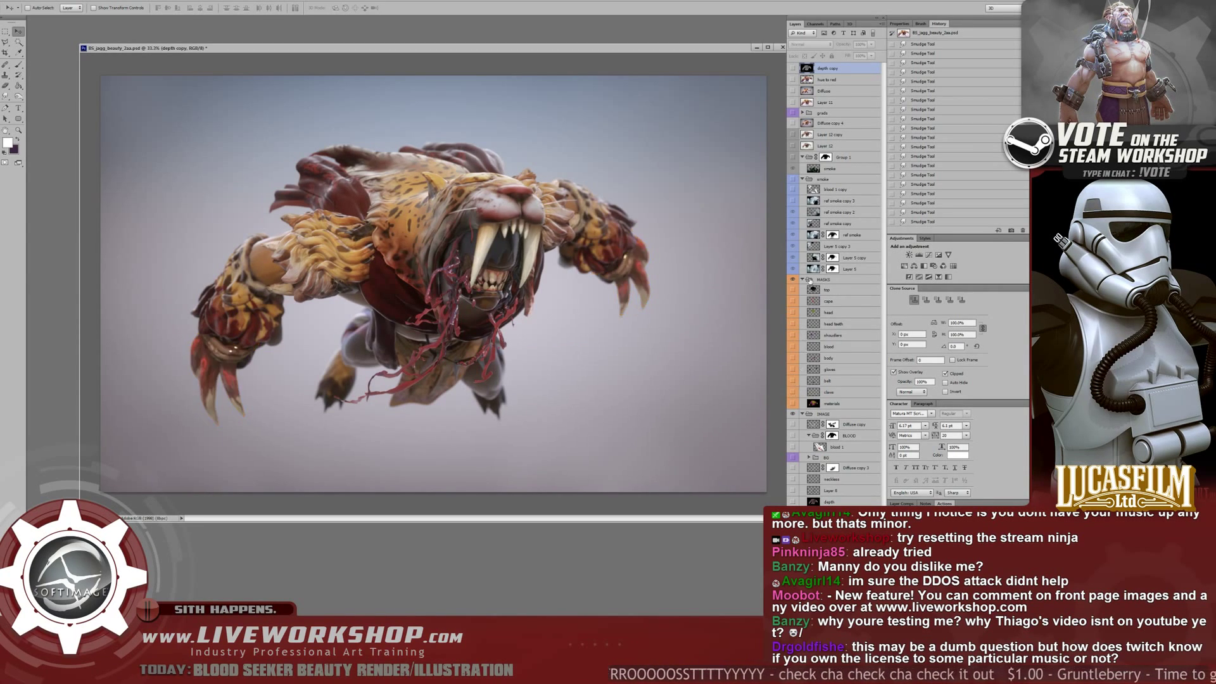
click(803, 279)
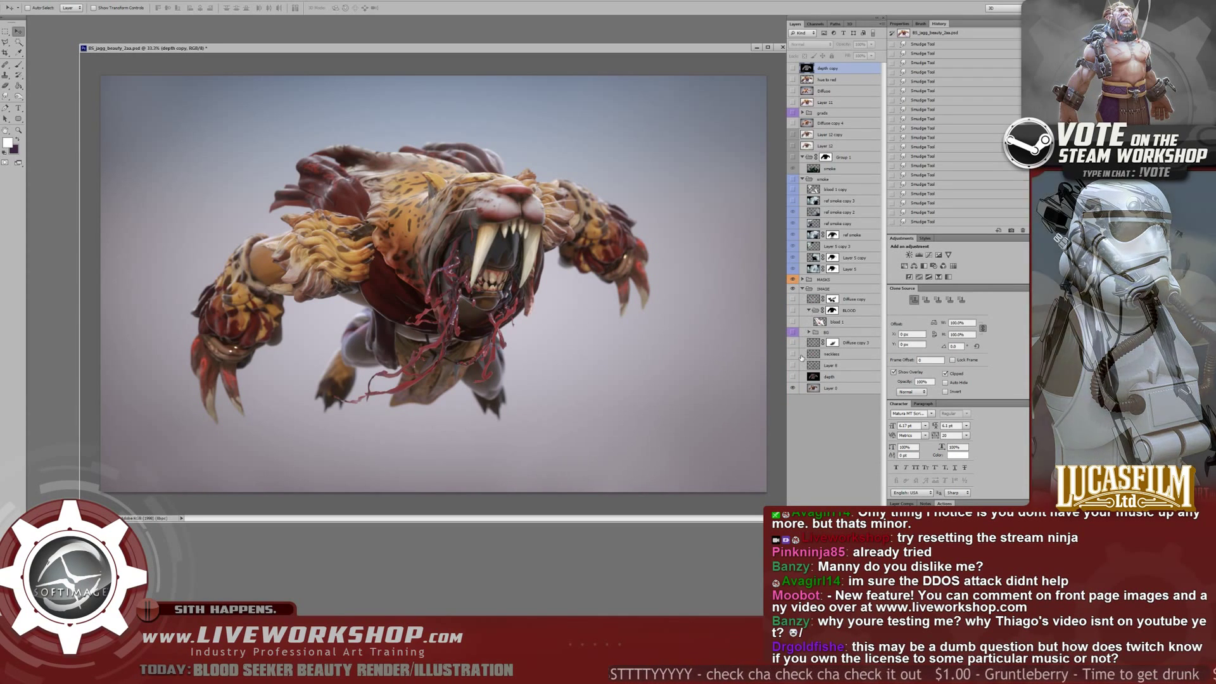
- Show the depth layer in the IMAGE group, toggling it repeatedly to compare the character with and without depth haze
click(835, 377)
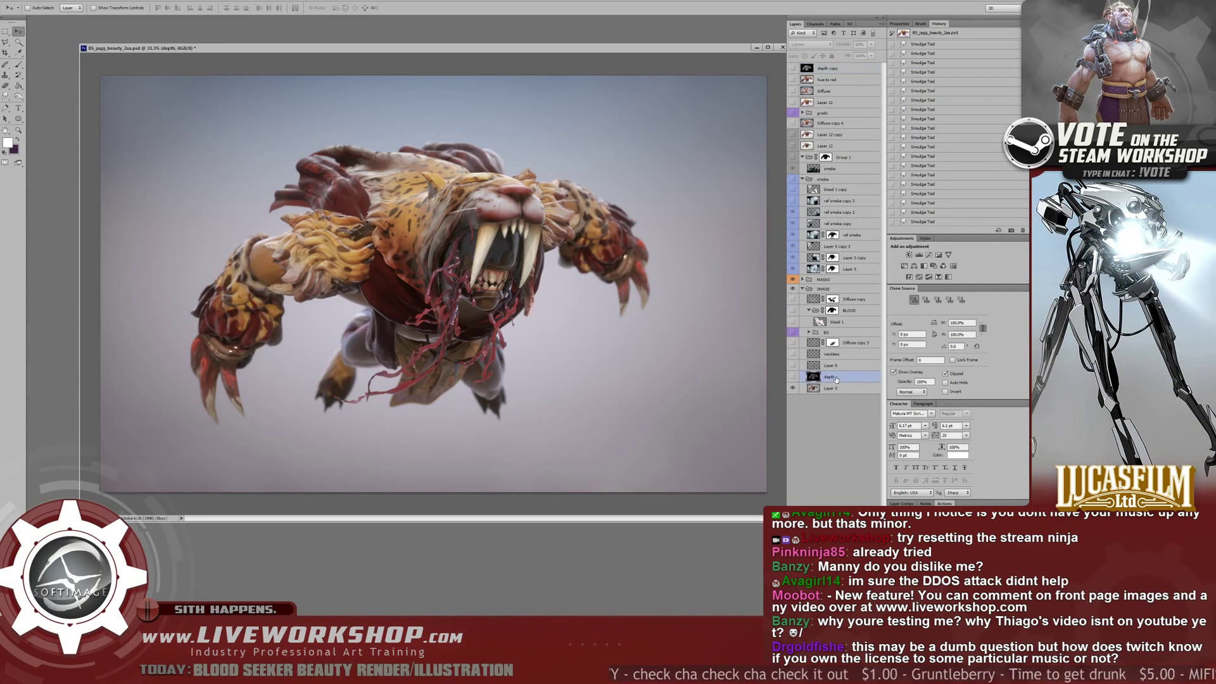
click(791, 377)
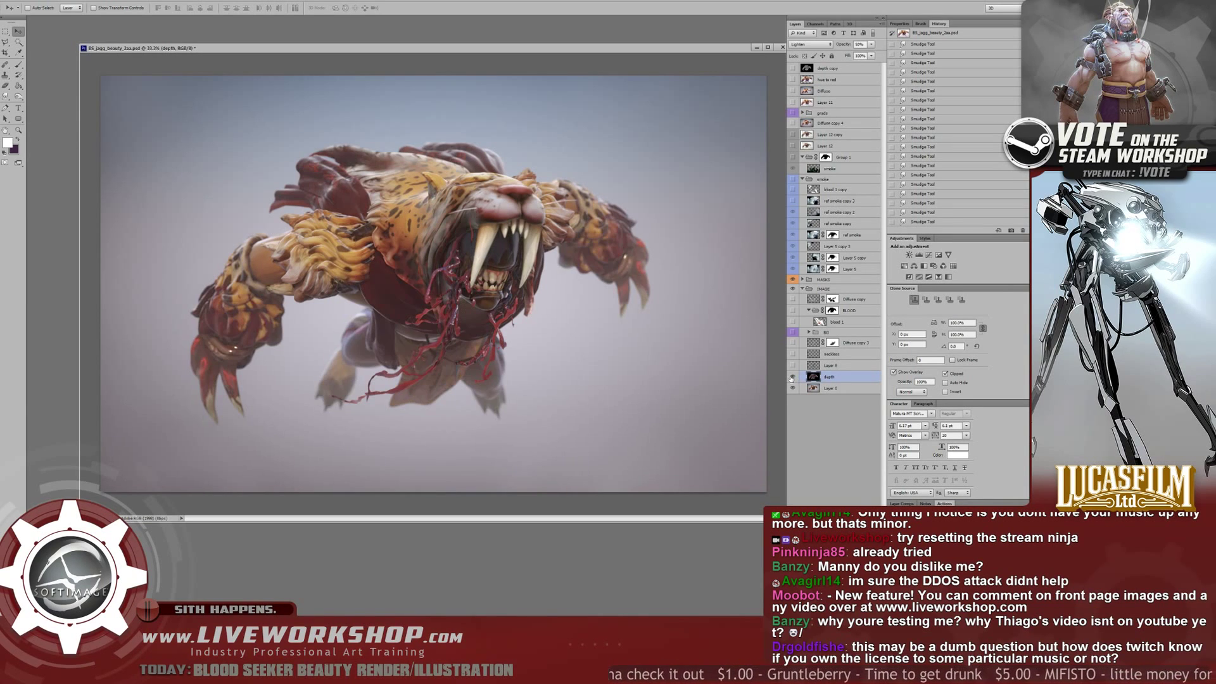
click(792, 377)
click(791, 377)
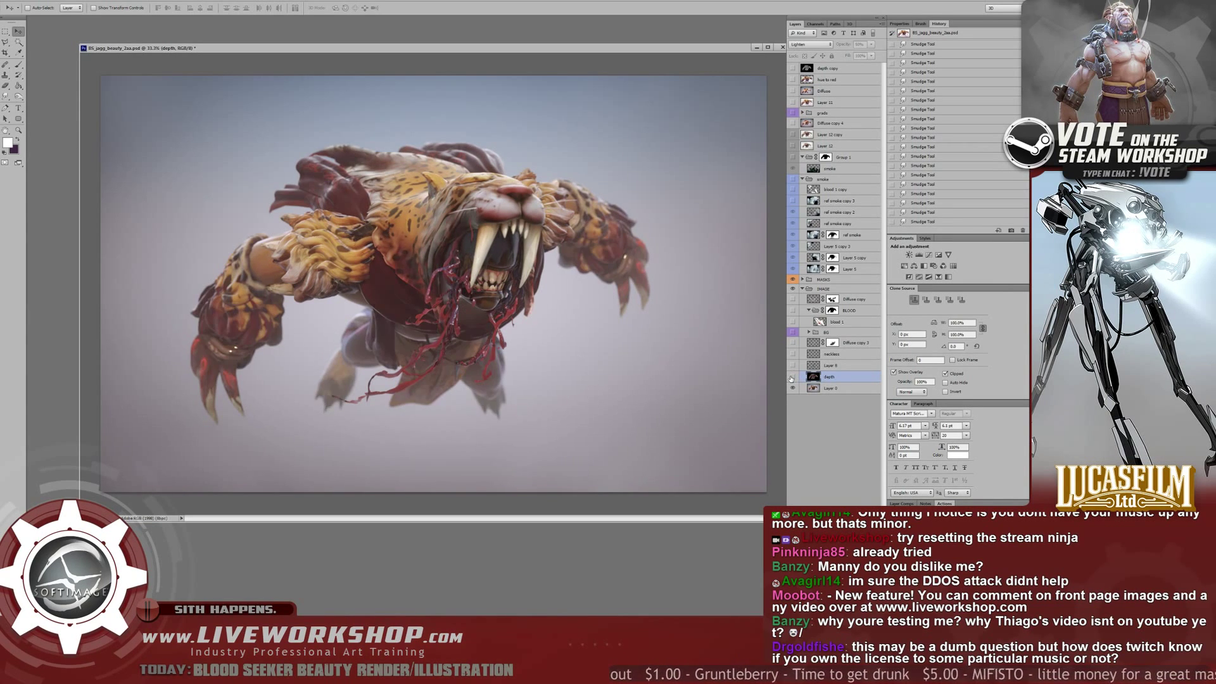
click(791, 377)
click(791, 377)
click(791, 377)
click(791, 377)
click(792, 378)
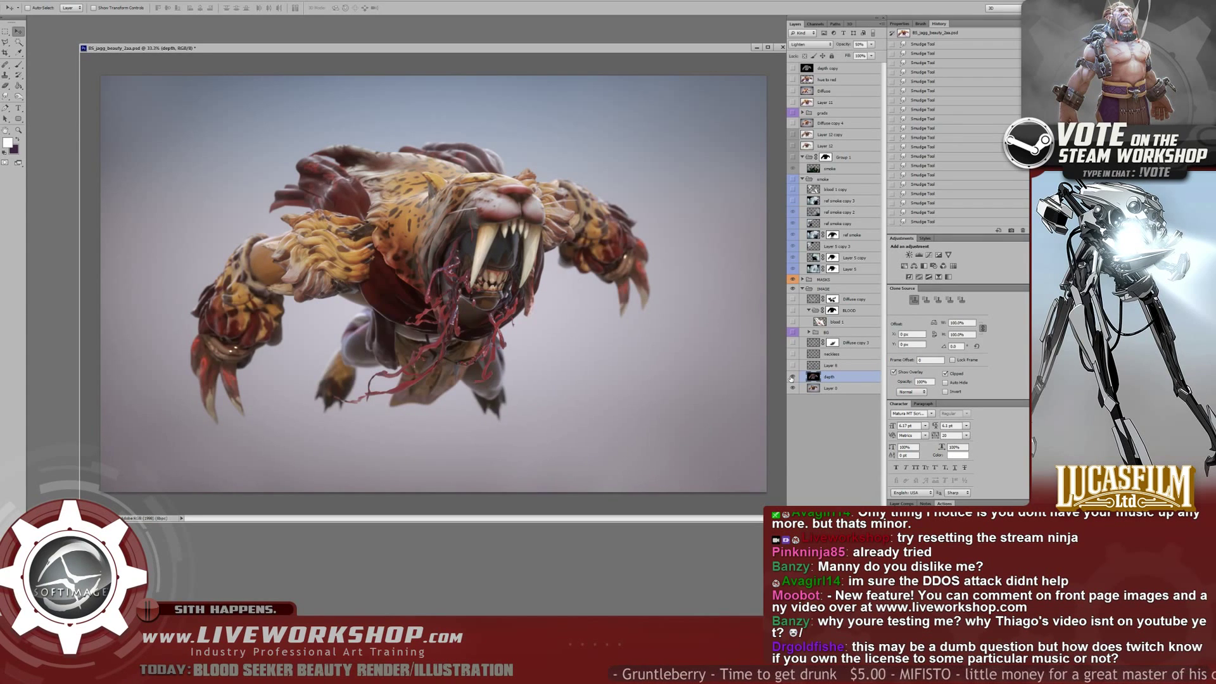
click(791, 378)
click(792, 377)
click(792, 377)
click(792, 377)
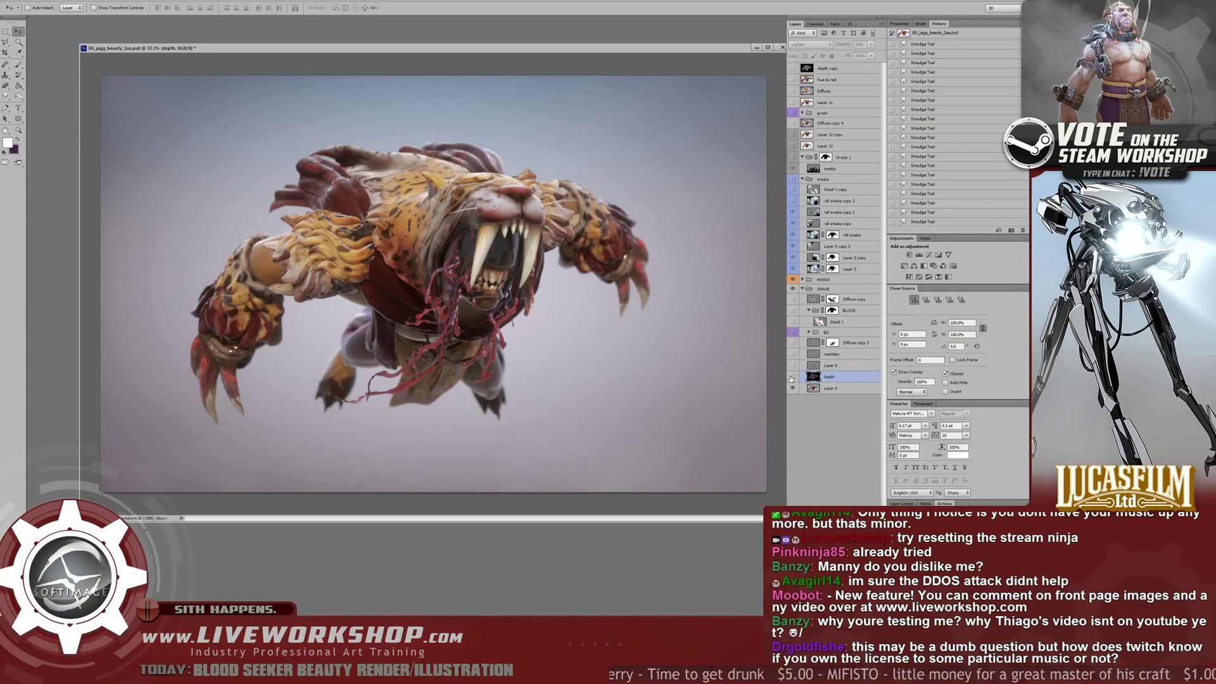
click(792, 377)
click(792, 378)
click(791, 377)
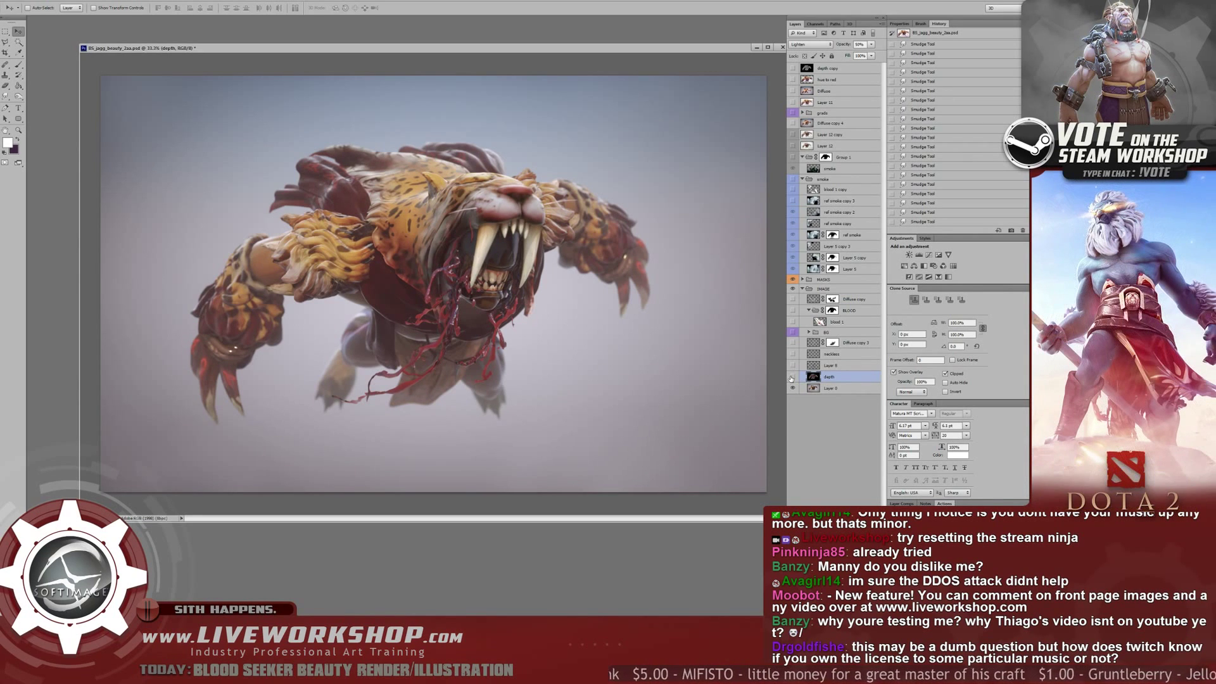
click(791, 377)
click(791, 377)
click(791, 378)
click(791, 377)
click(792, 377)
click(791, 377)
click(792, 377)
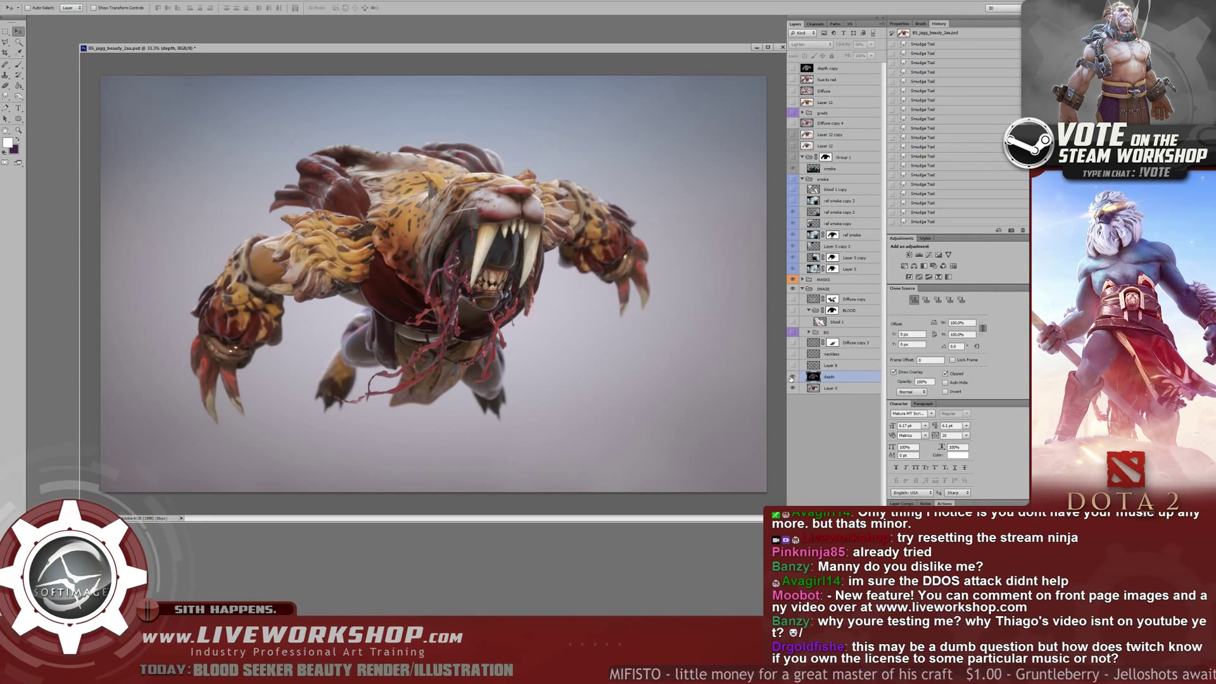
click(792, 378)
click(791, 378)
click(791, 378)
click(791, 378)
click(791, 378)
click(791, 378)
click(791, 378)
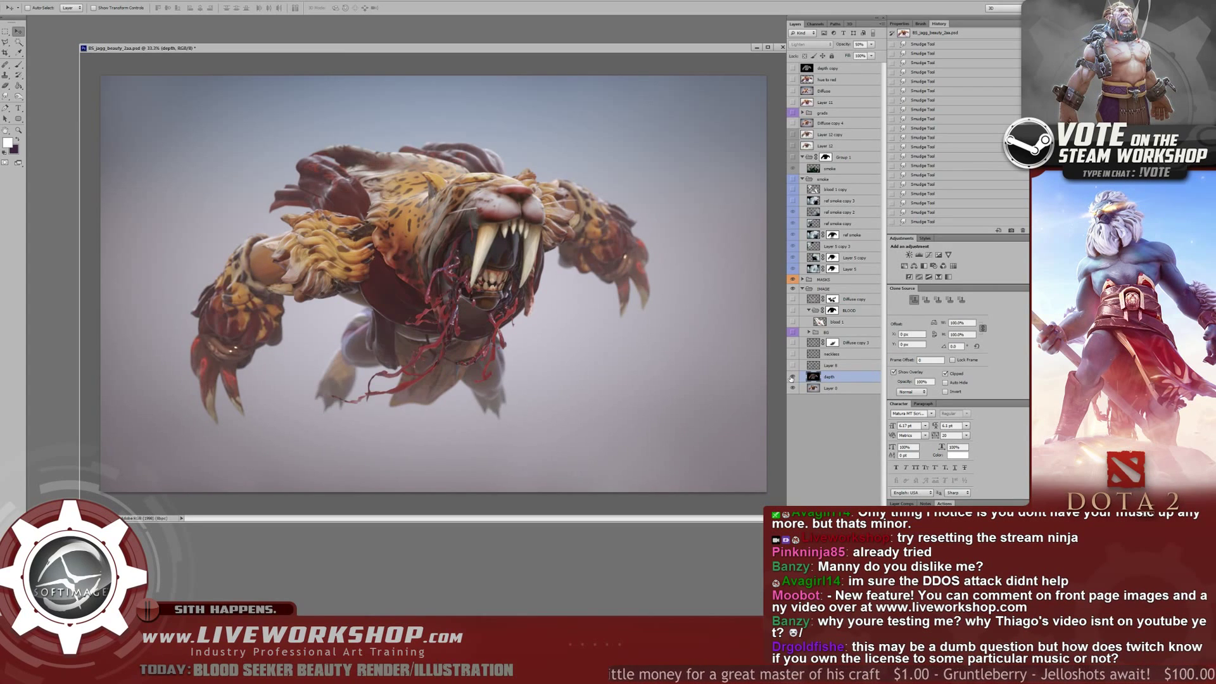
click(791, 378)
click(791, 378)
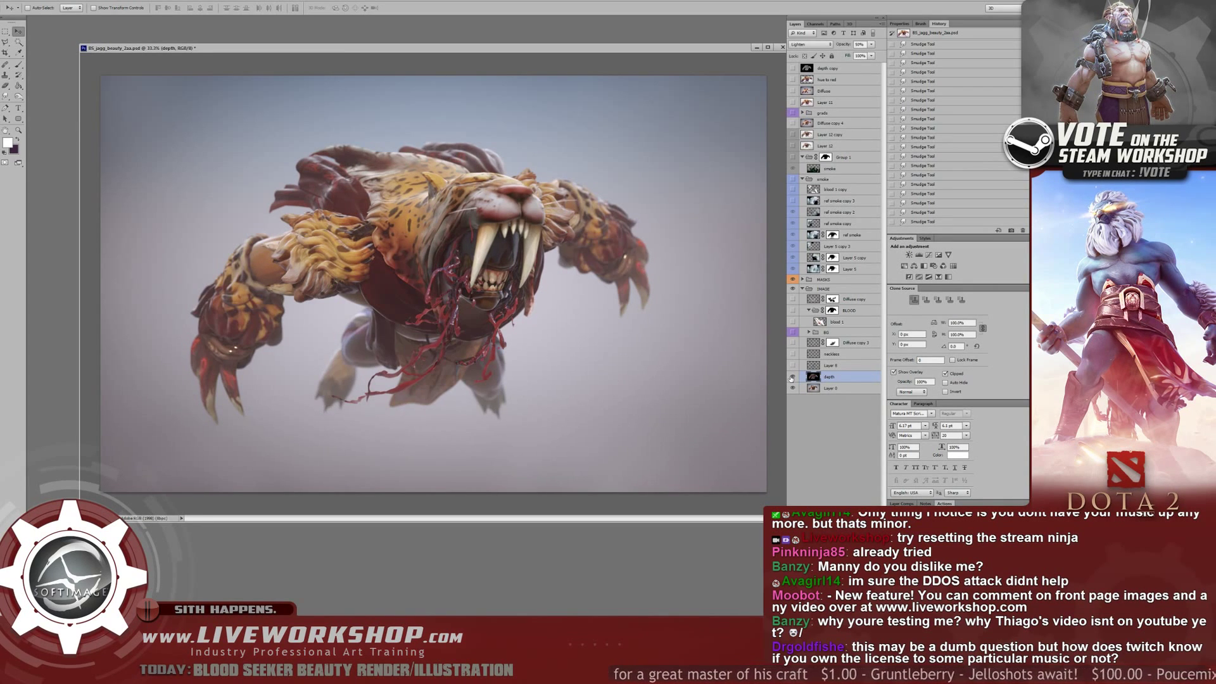
click(791, 378)
click(792, 378)
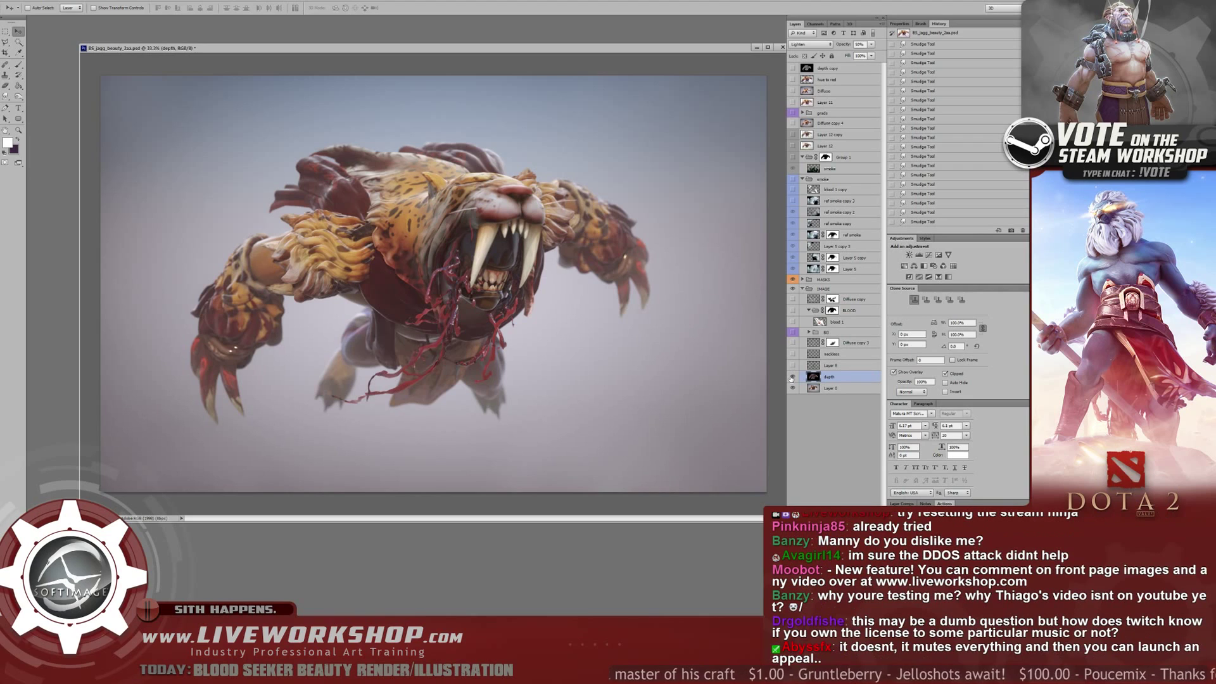
click(792, 378)
click(792, 378)
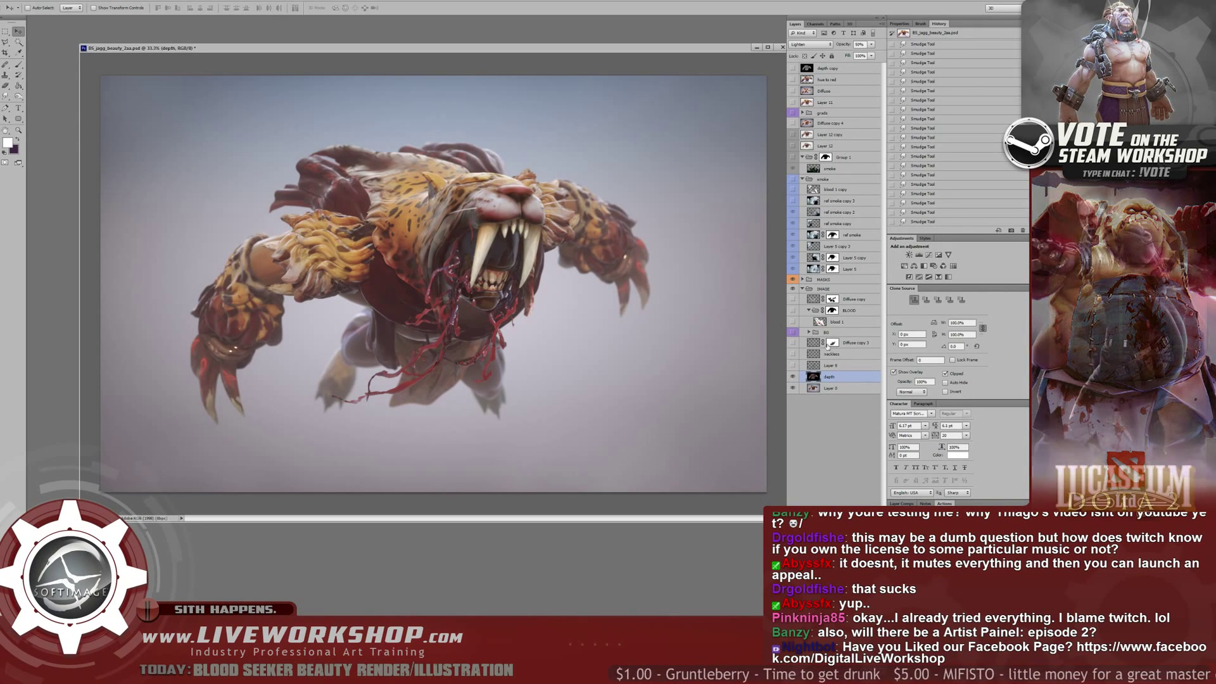
- Show the neckless layer above the base render, toggling its visibility to check the change
click(793, 354)
click(792, 354)
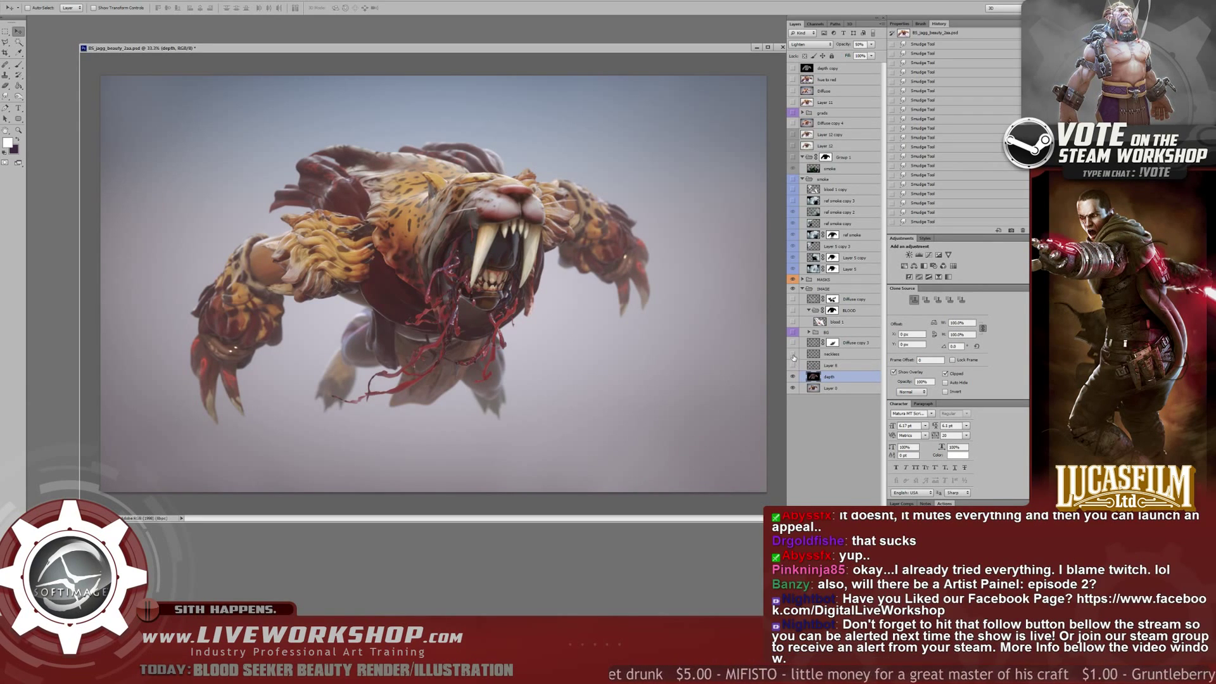
click(793, 356)
click(793, 356)
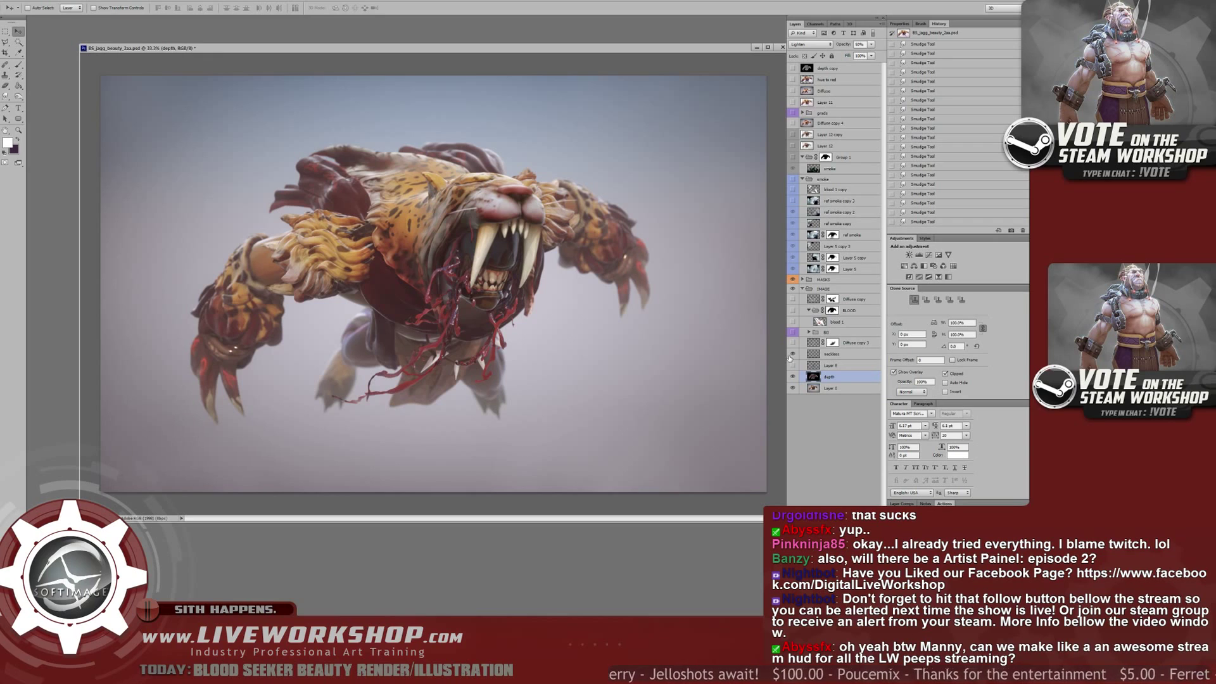
- Show and select the Diffuse copy 3 layer, toggling it to compare its effect on the render
click(792, 342)
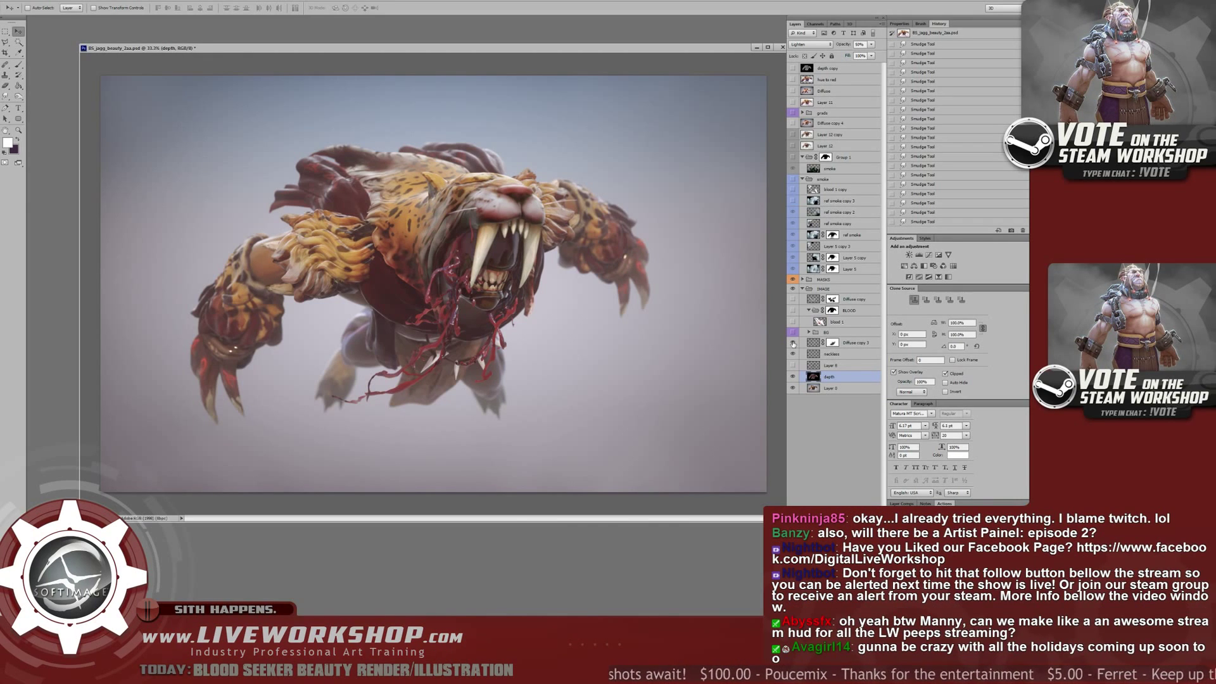
click(812, 343)
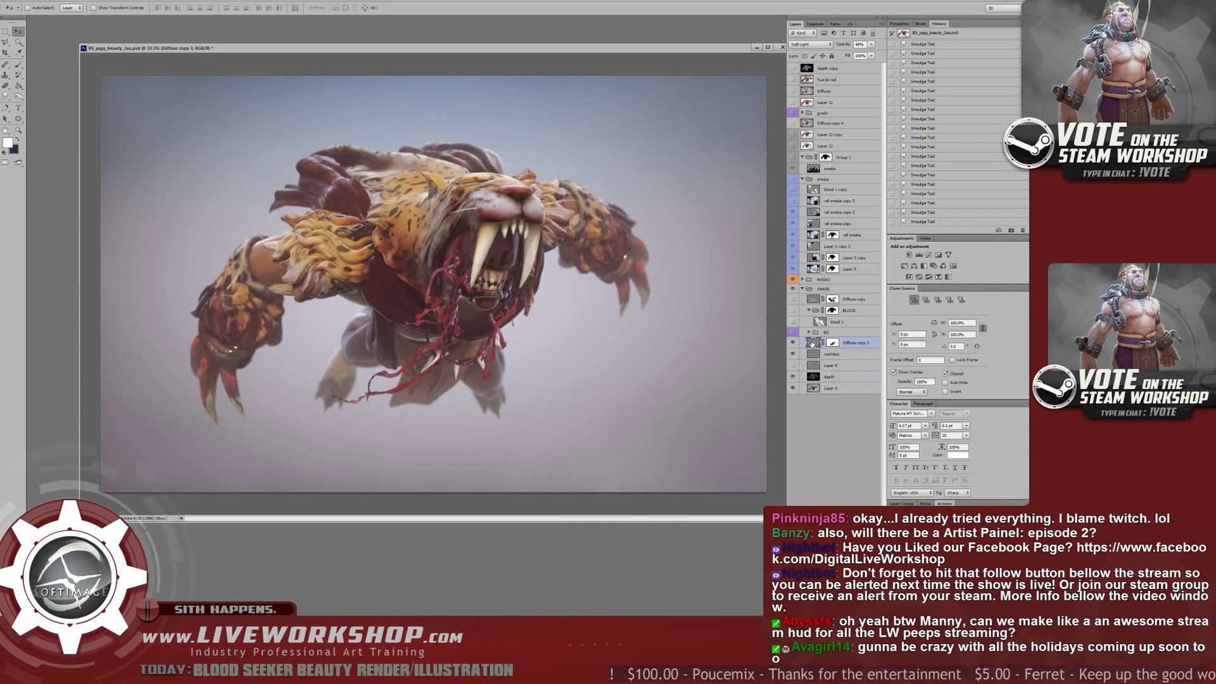
click(793, 342)
click(793, 342)
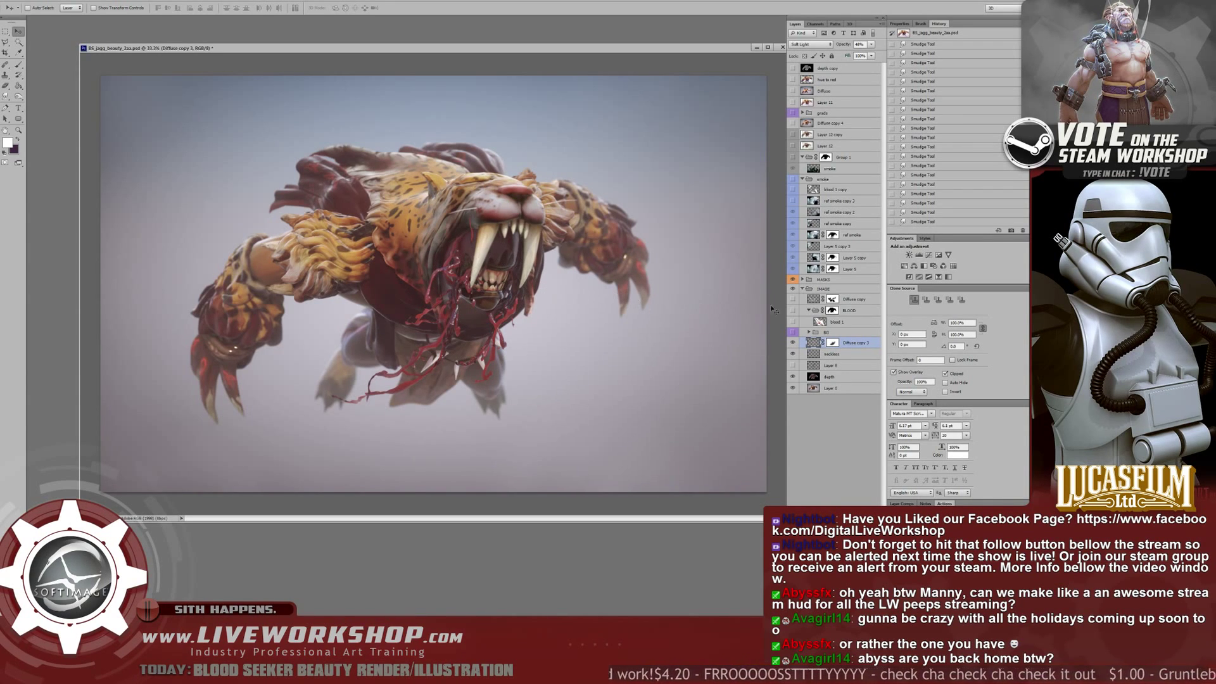
- Show the background group behind the character and briefly expand it to examine its layers
click(792, 333)
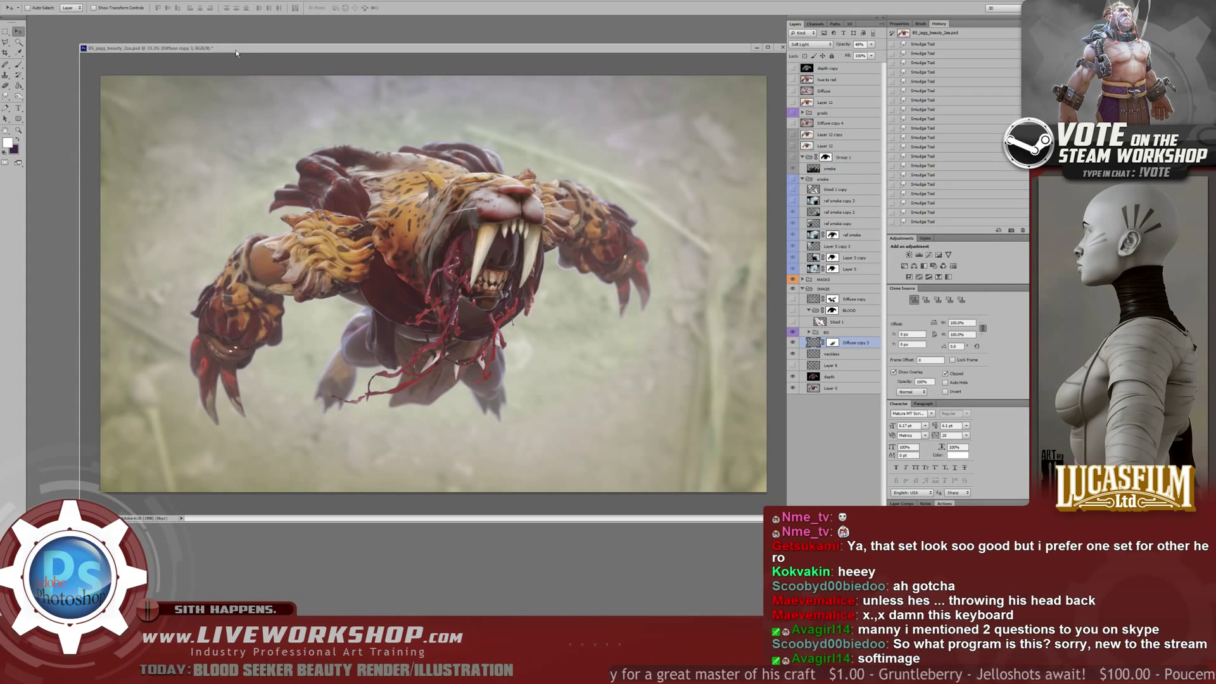
drag(233, 51, 224, 48)
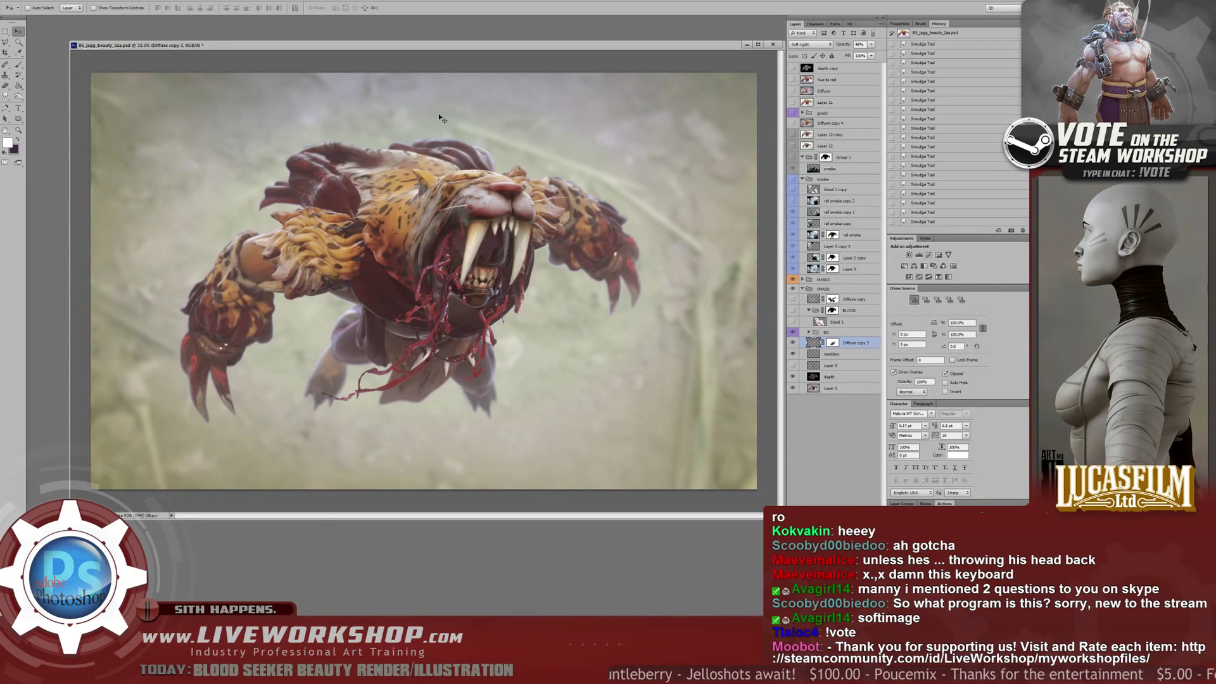
mouse_move(403, 46)
mouse_down()
mouse_move(390, 33)
mouse_move(401, 36)
mouse_up()
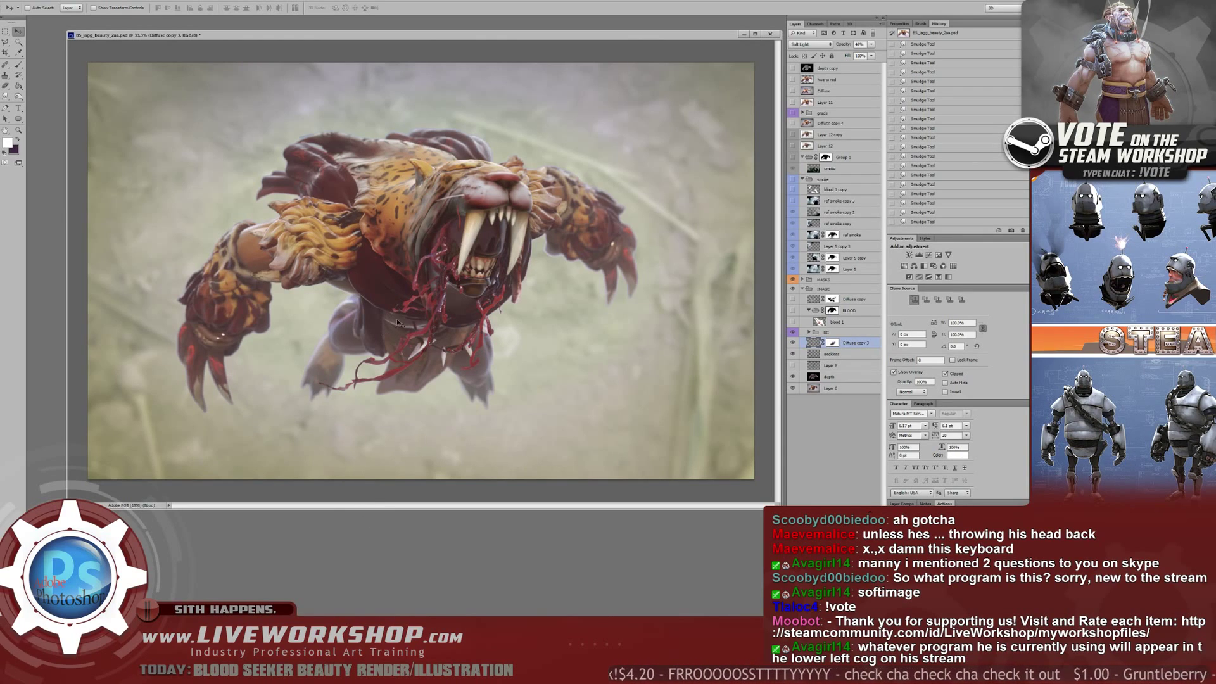
click(809, 332)
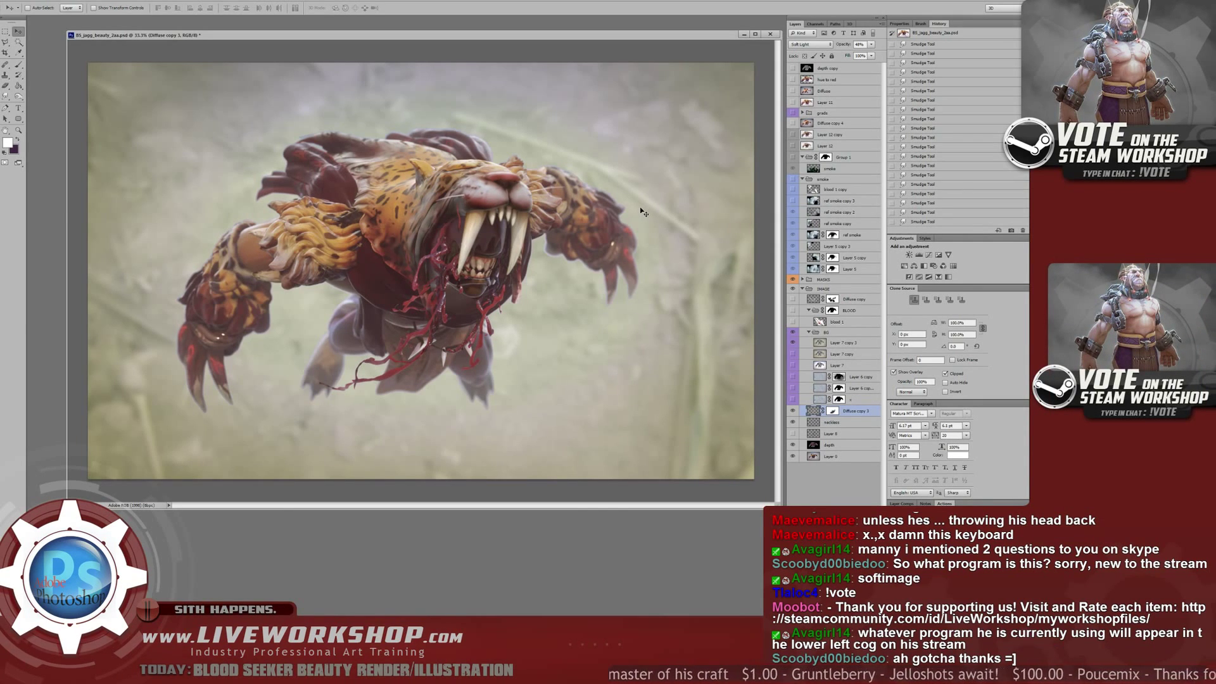
click(808, 332)
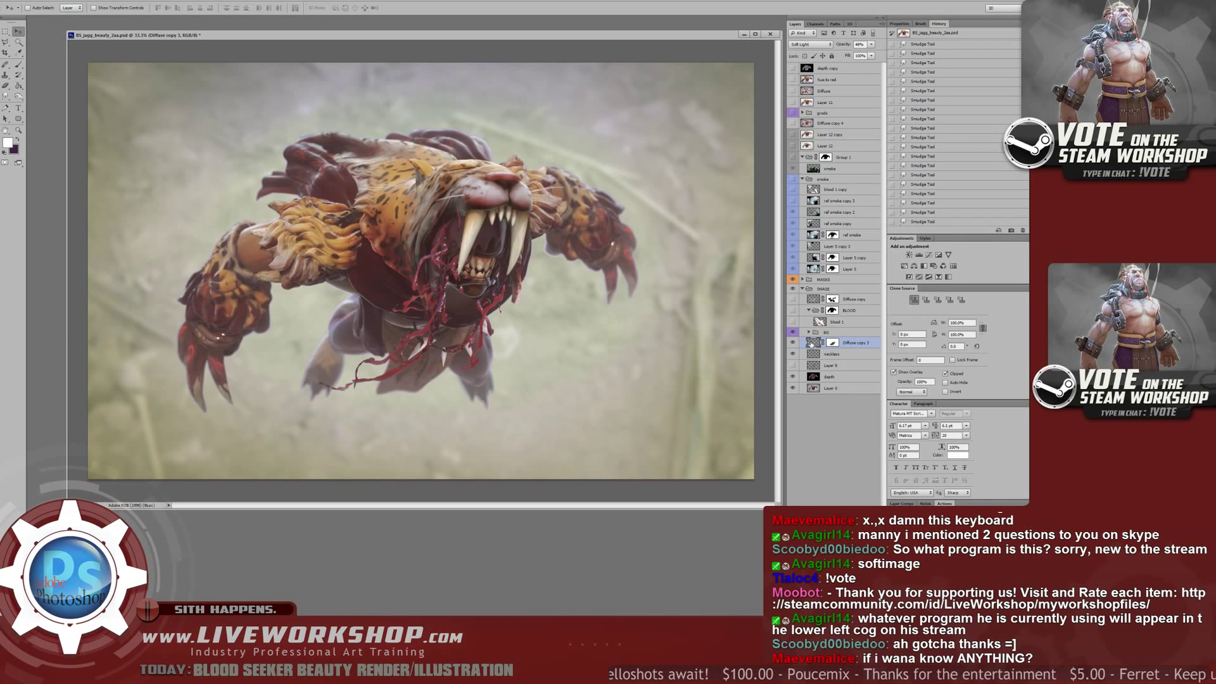
- Show the blood layer in the BLOOD group and the smoke group over the illustration
click(791, 322)
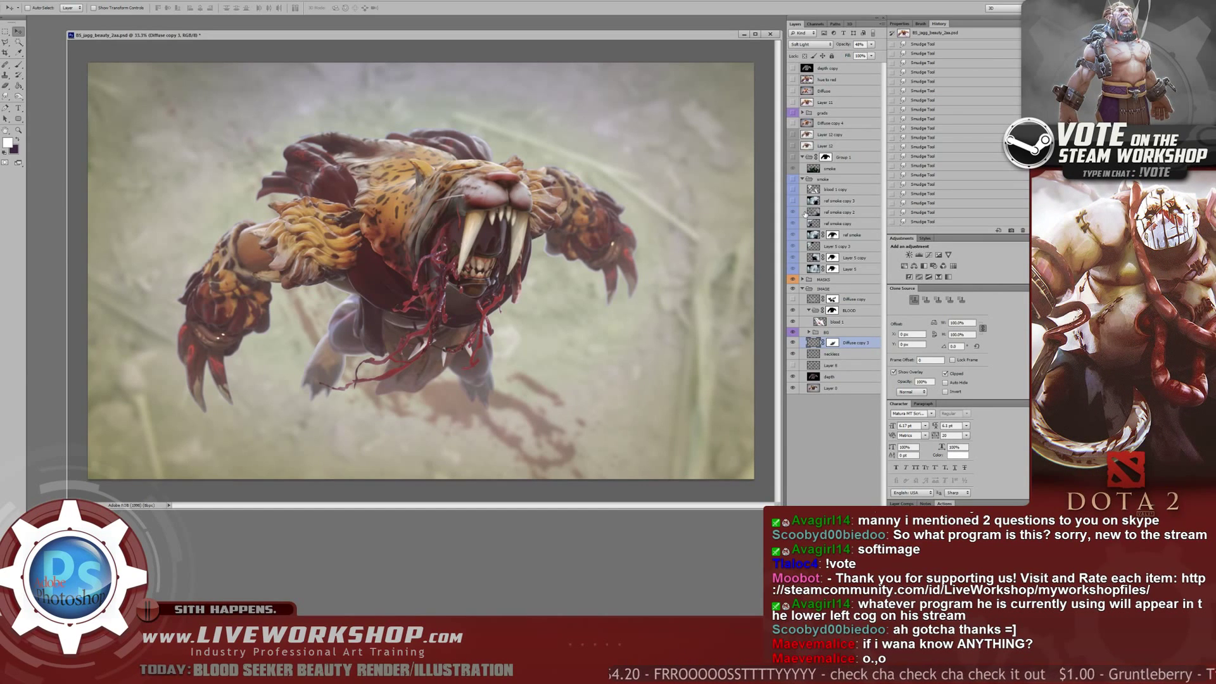
click(794, 181)
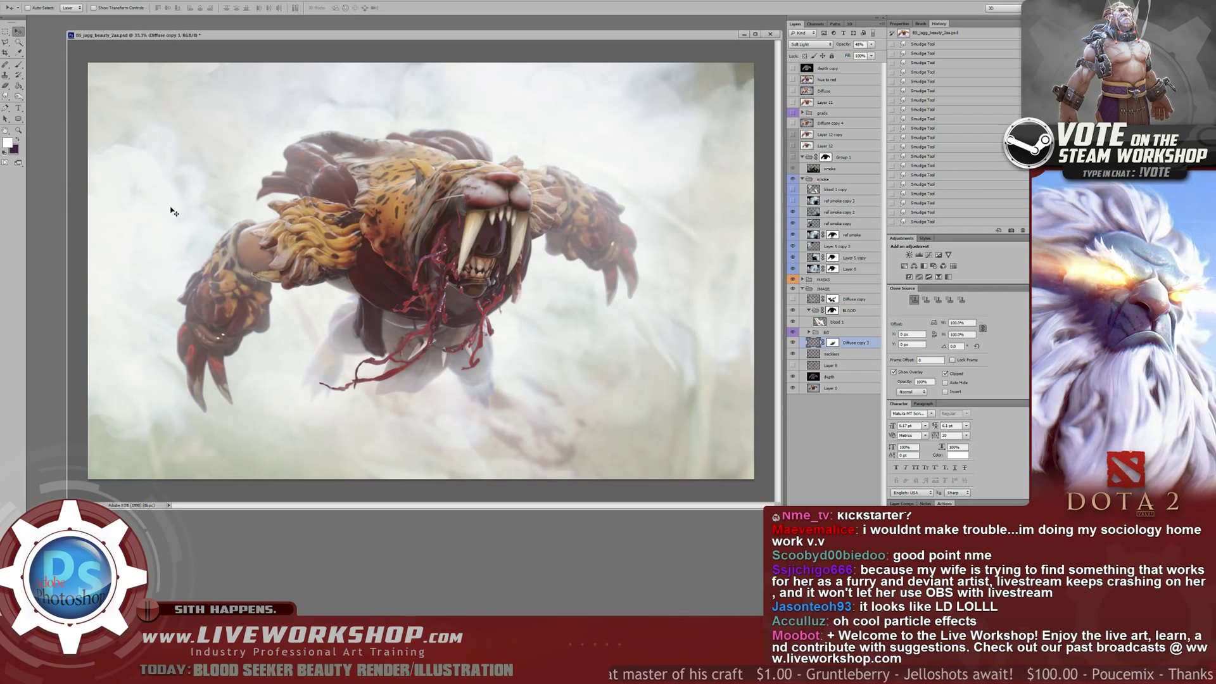
drag(206, 38, 202, 49)
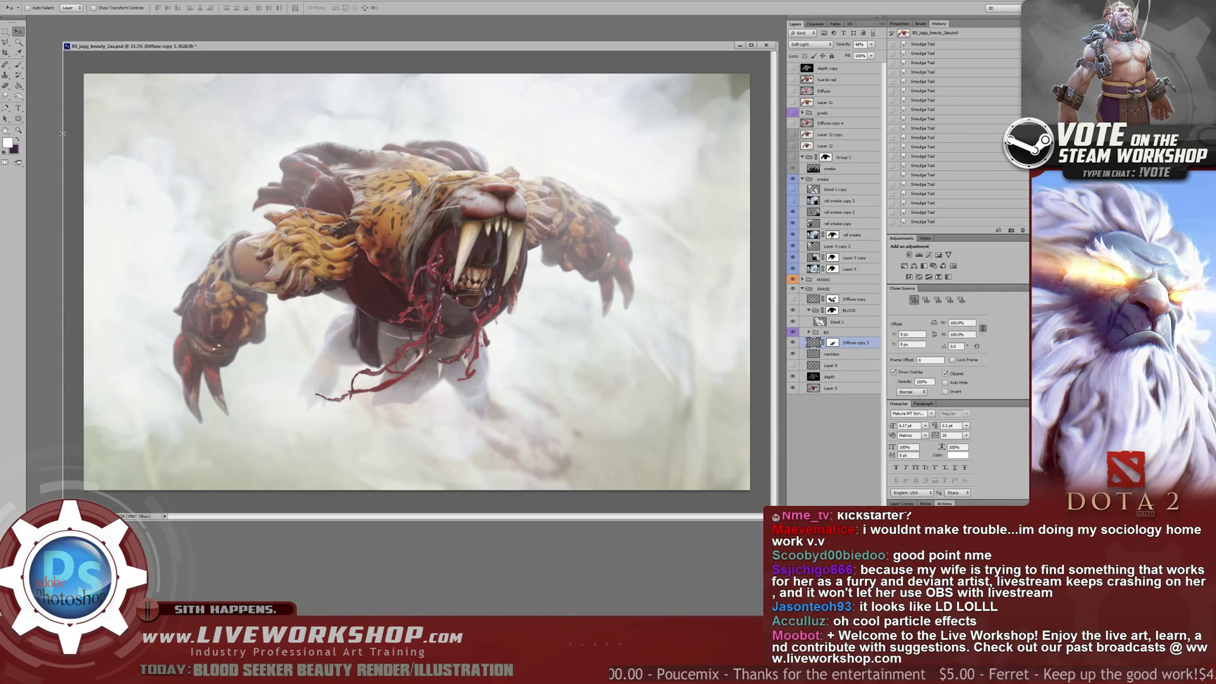
drag(62, 133, 48, 134)
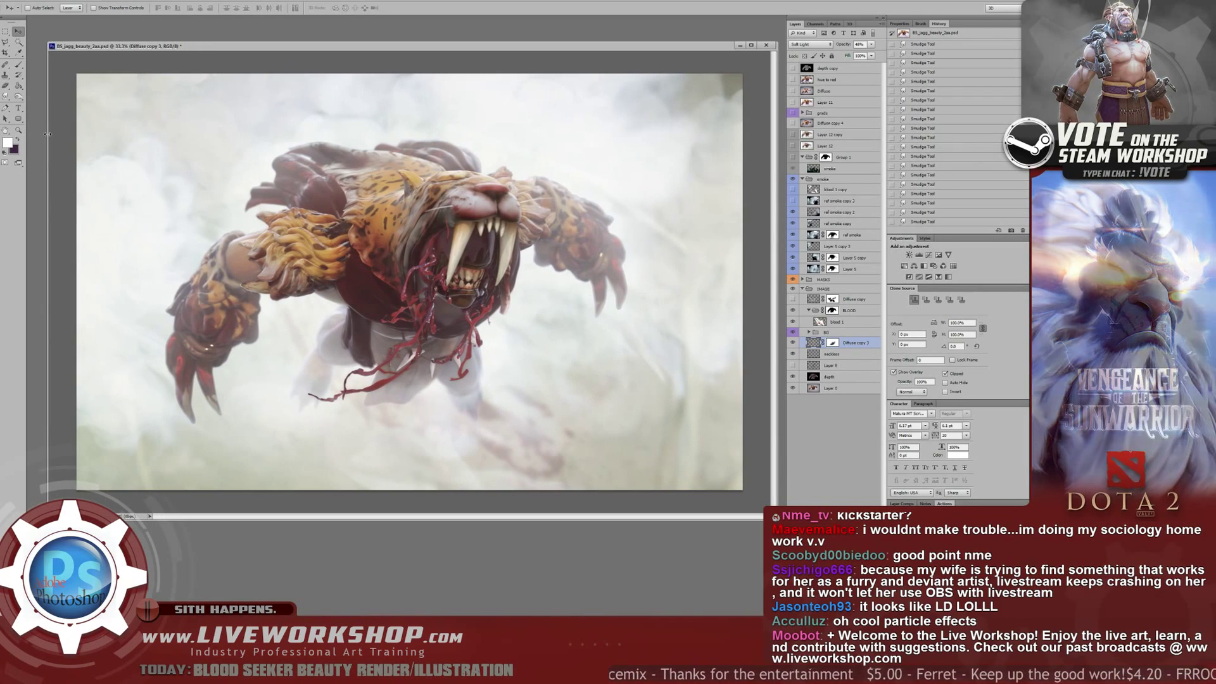
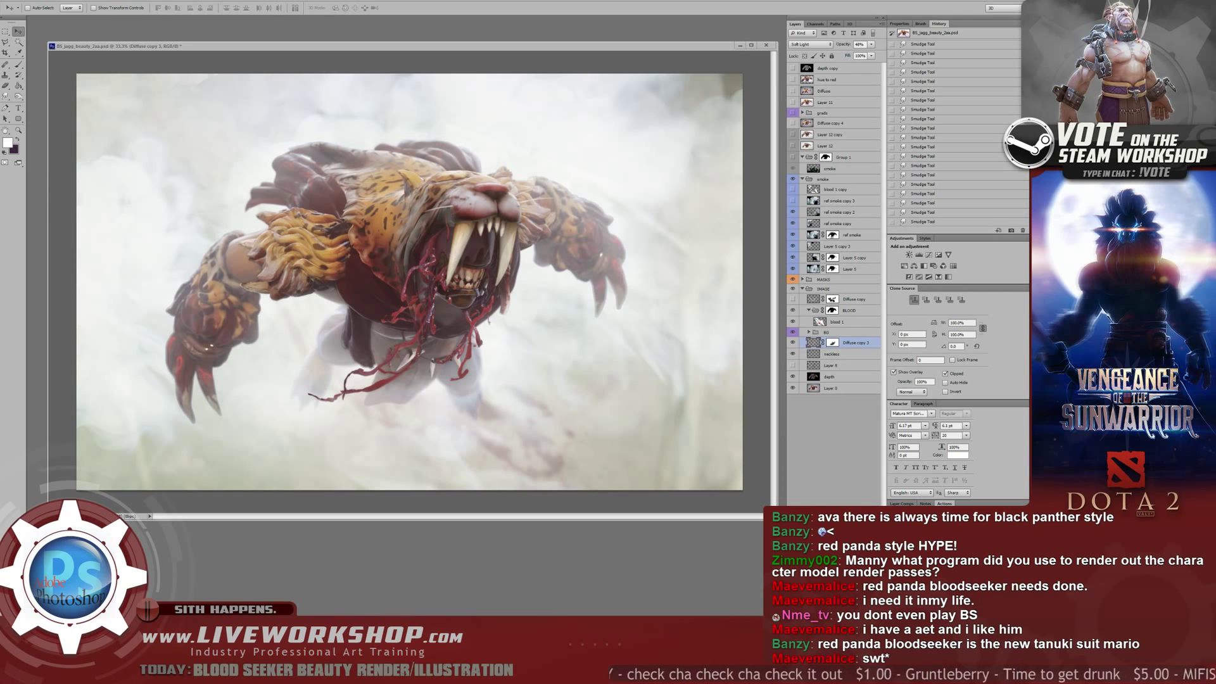
- Switch to XnView, examine the screenshots of the bearded character and the male head render with its node graph, and close both image windows
key(alt+Tab)
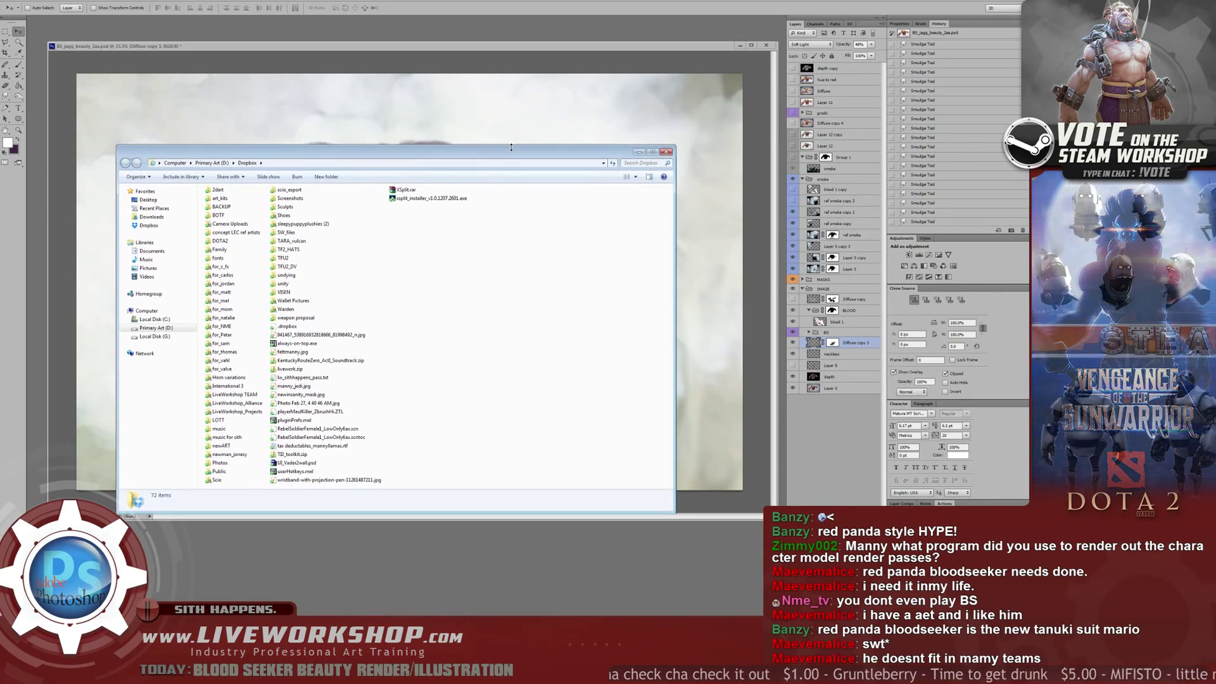
drag(510, 146, 1215, 117)
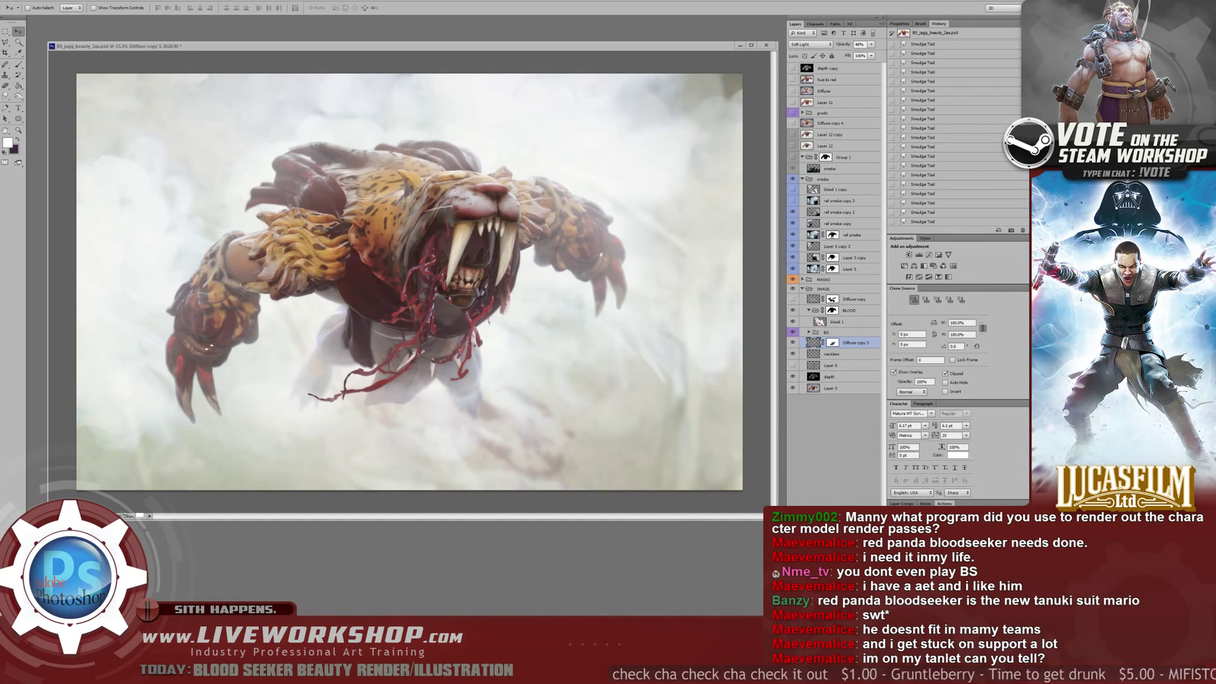
key(alt+Tab)
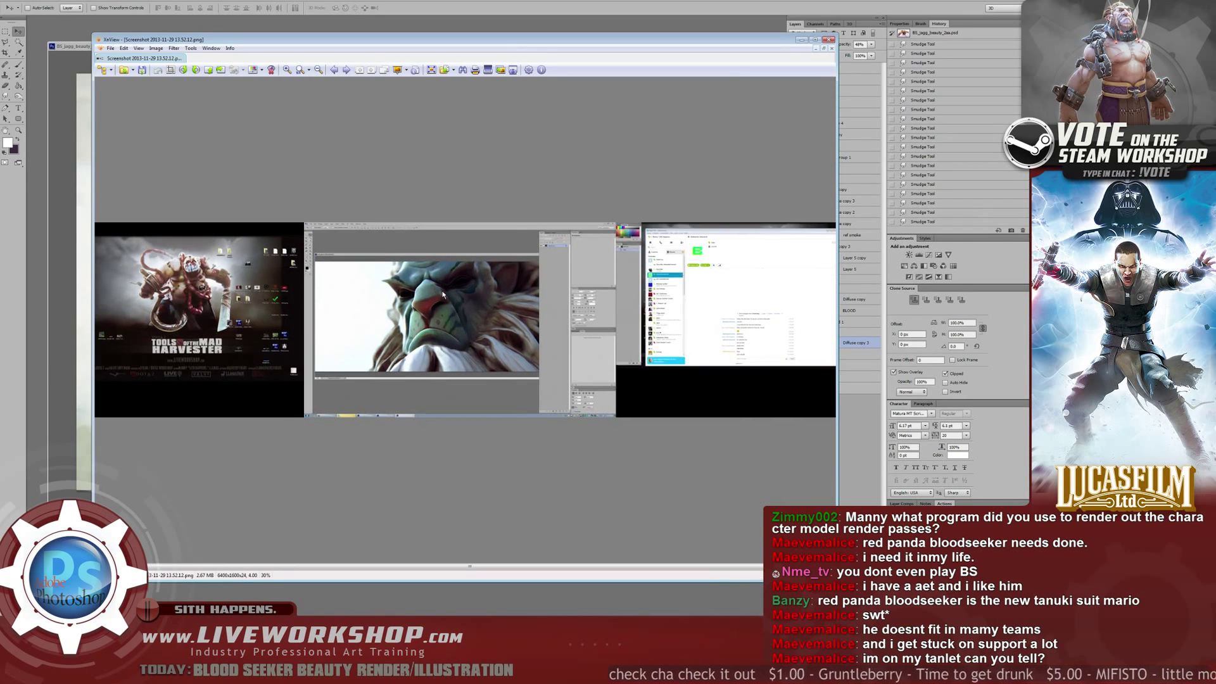
scroll(391, 207, down, 1)
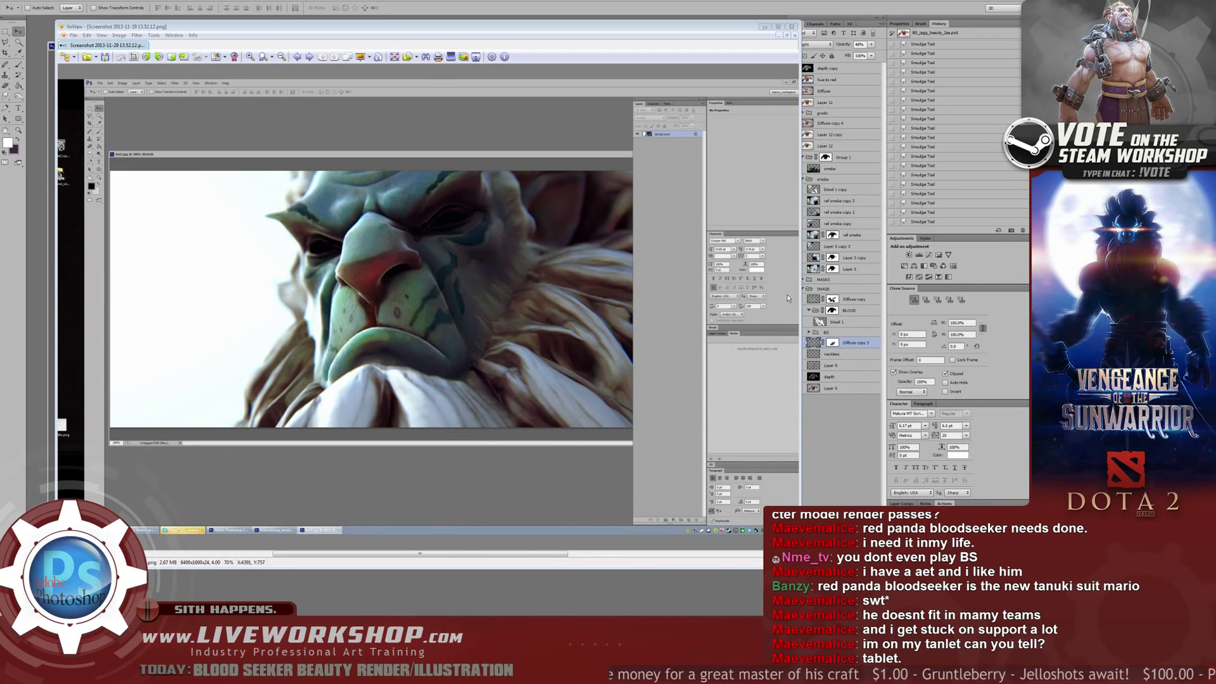
scroll(470, 293, up, 3)
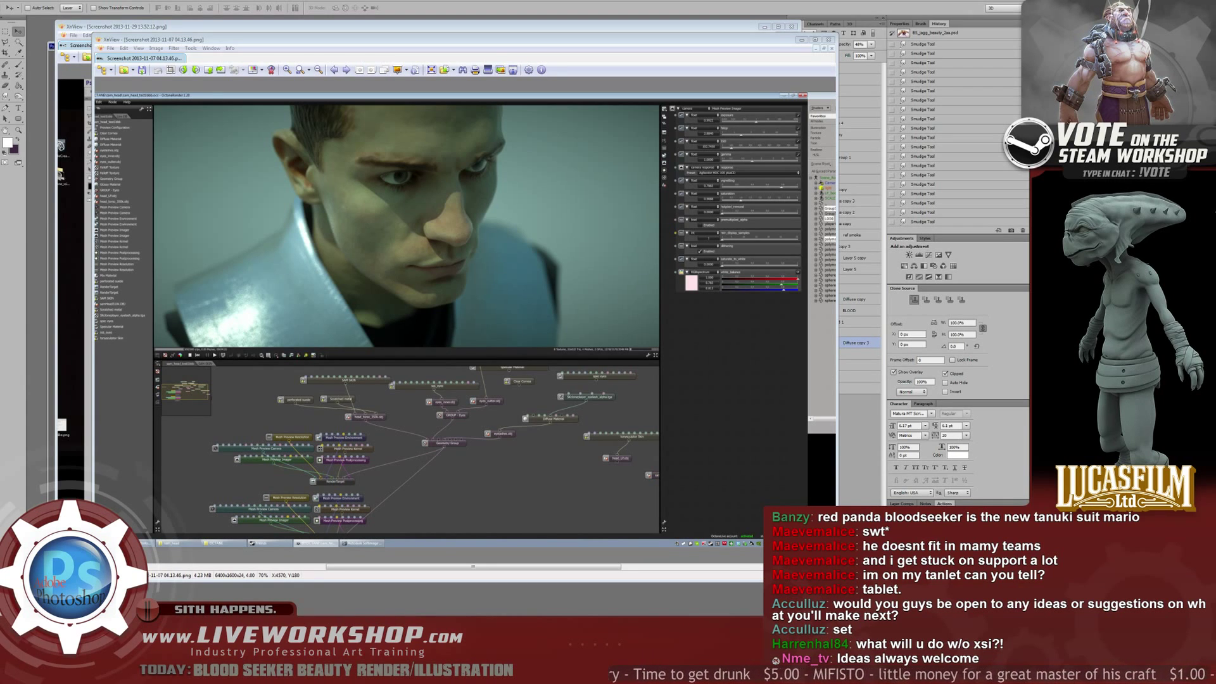
scroll(590, 217, down, 1)
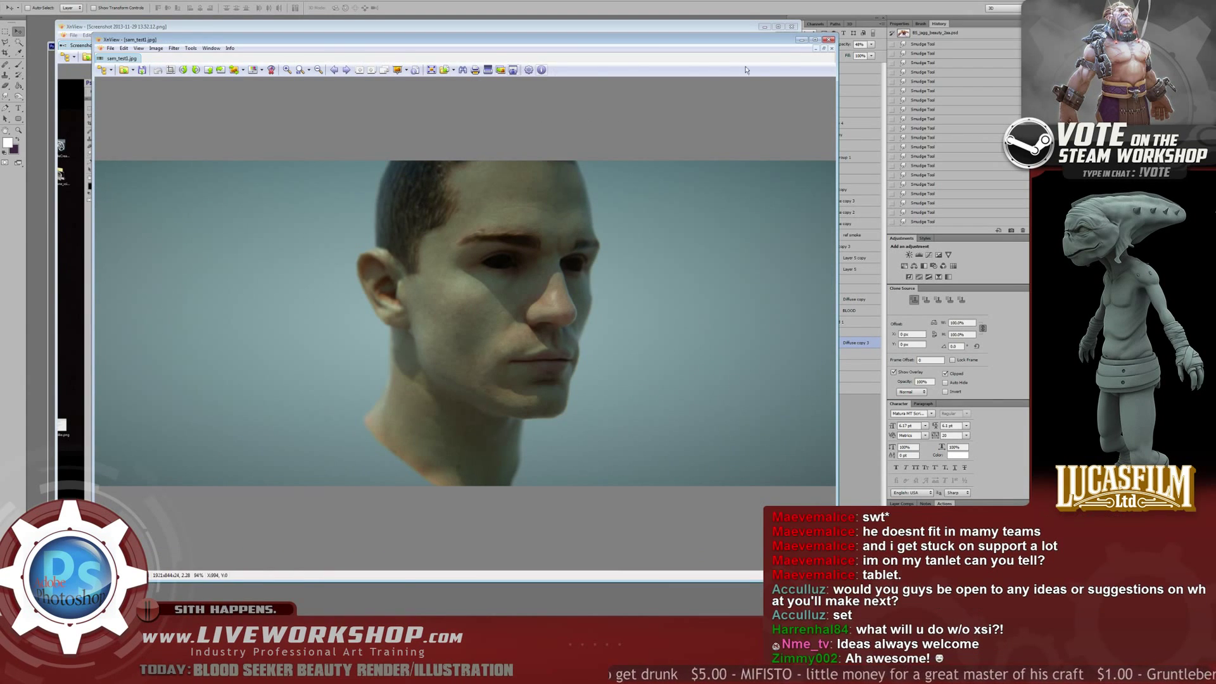
scroll(605, 128, up, 1)
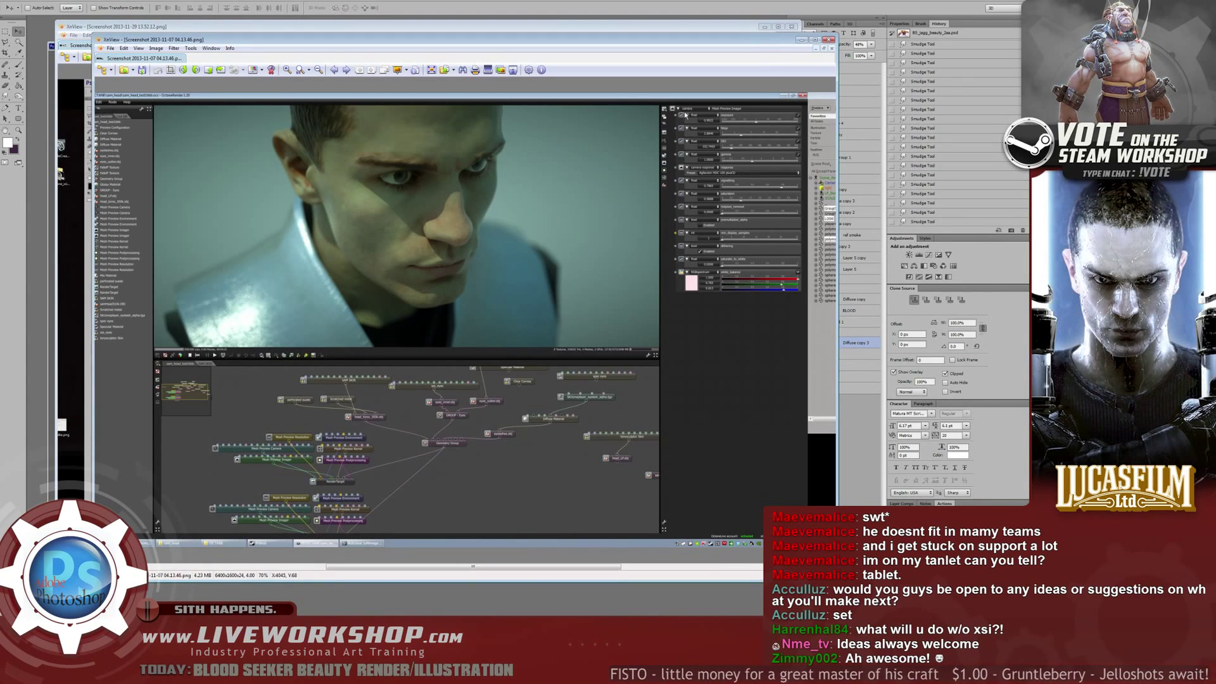
click(830, 39)
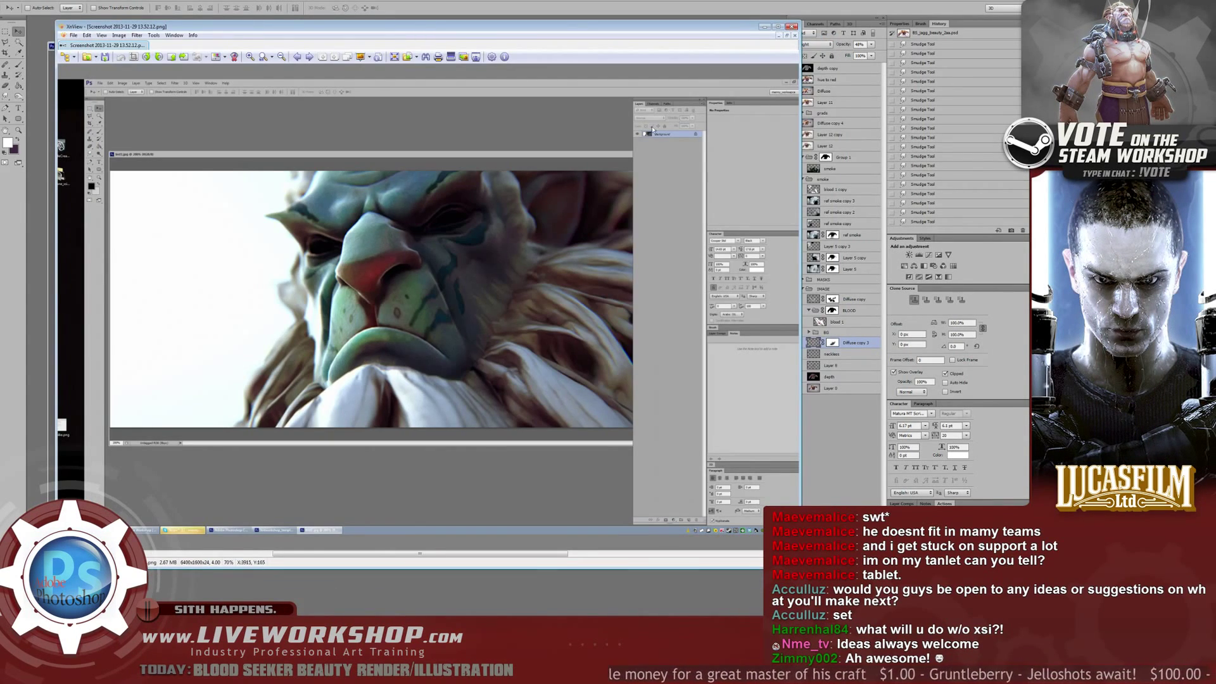
click(789, 28)
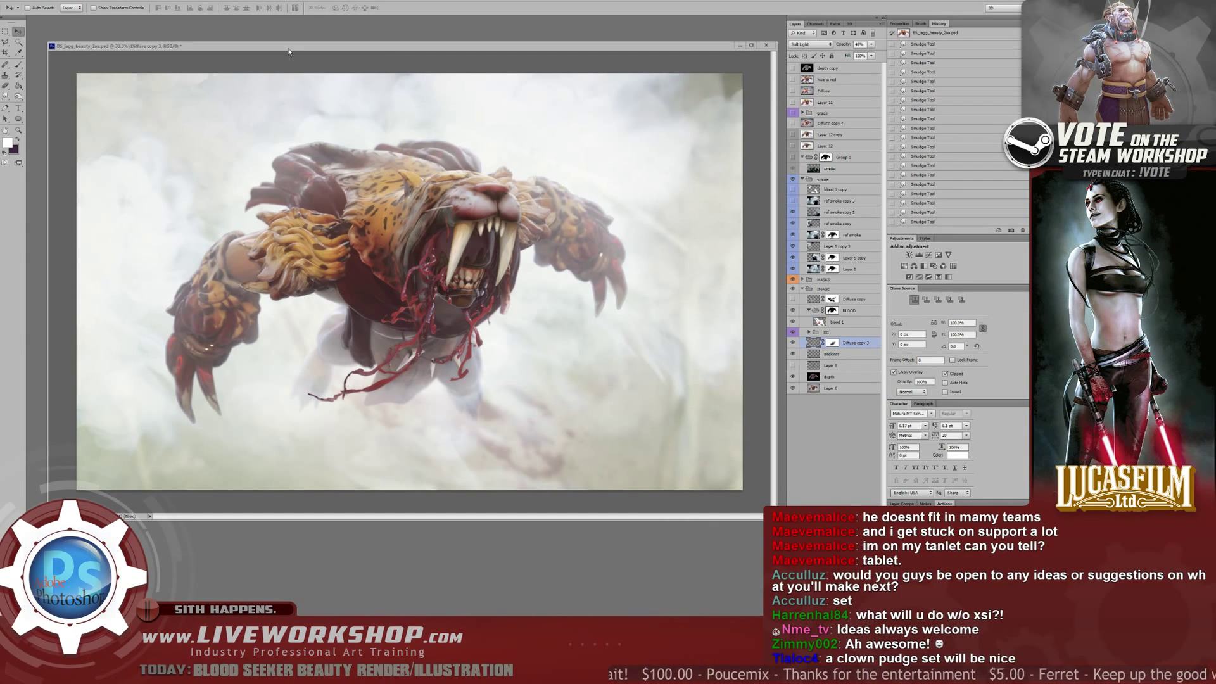
drag(289, 47, 289, 61)
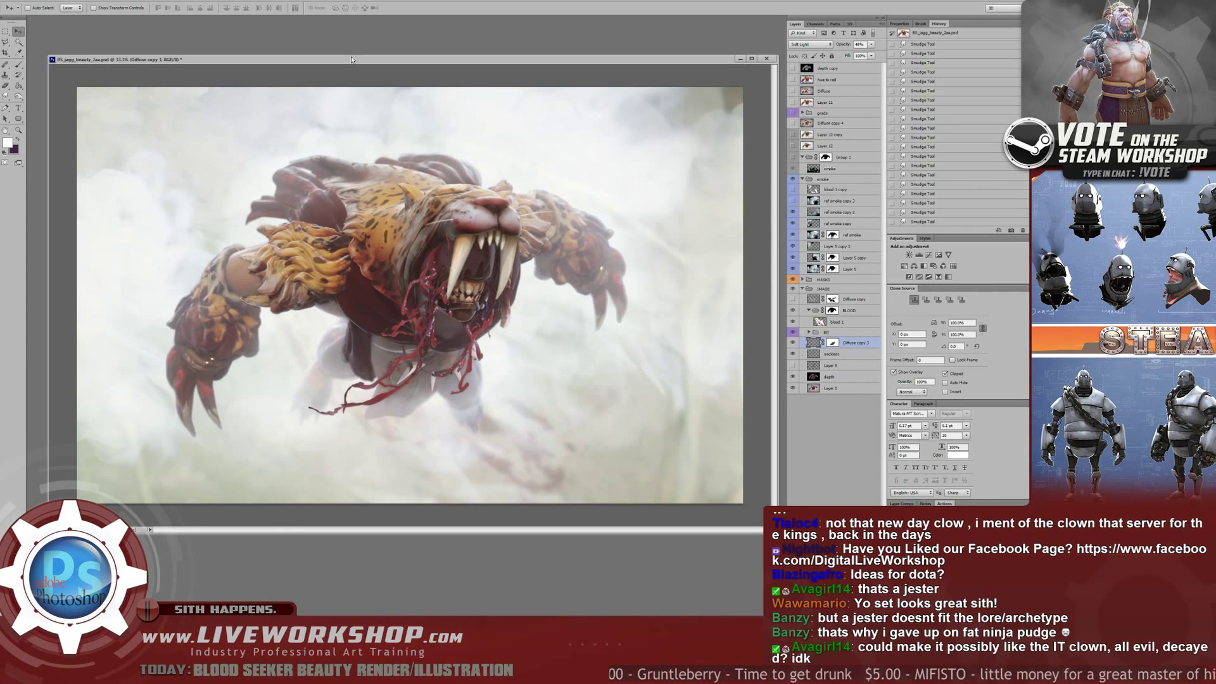
drag(348, 60, 347, 71)
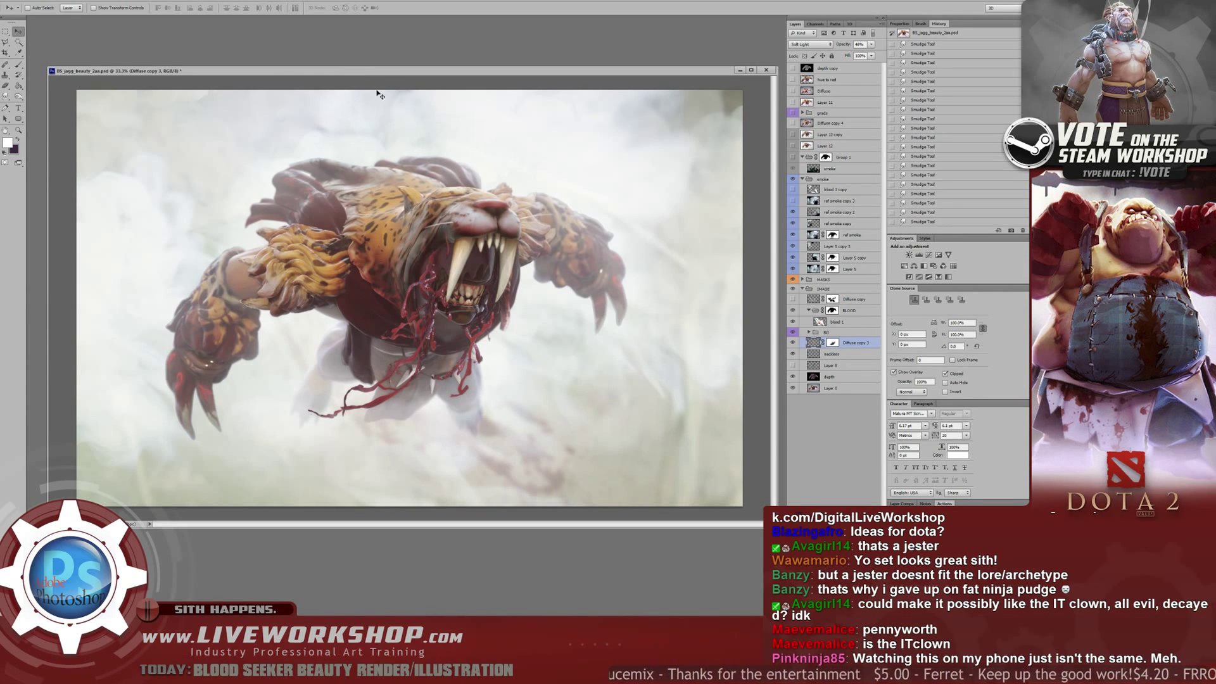
drag(509, 74, 507, 74)
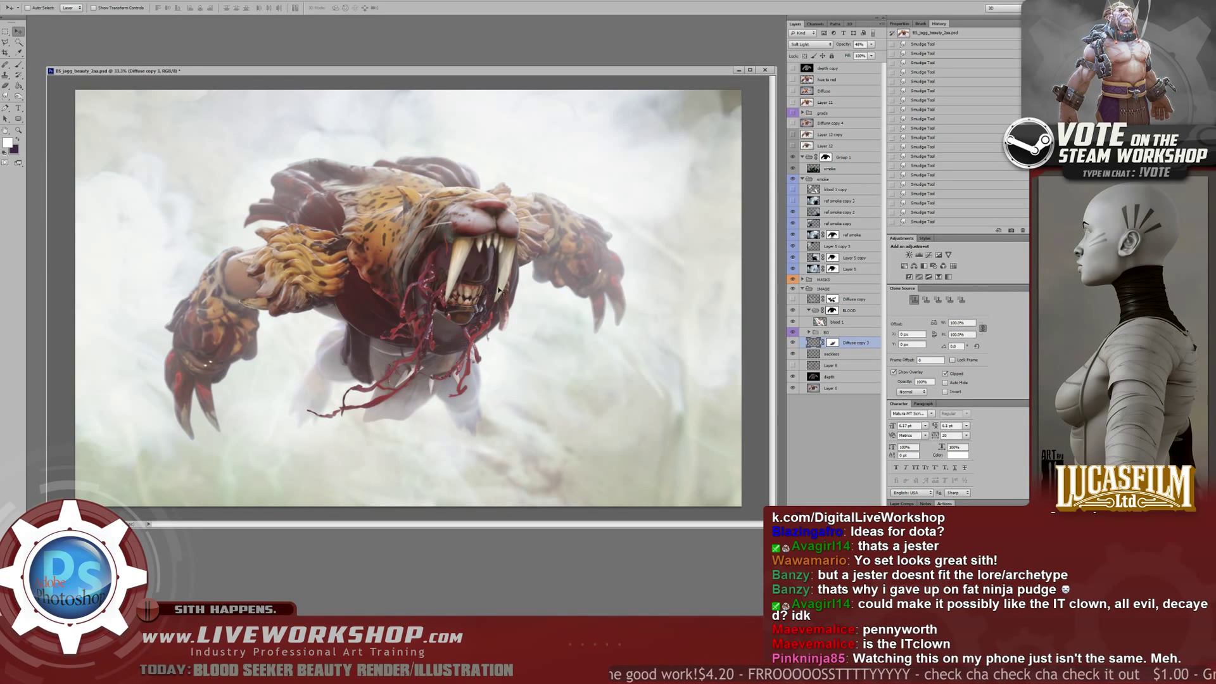
- Collapse the smoke group and toggle the blood layer inside the BLOOD group off and on to compare the illustration
click(802, 179)
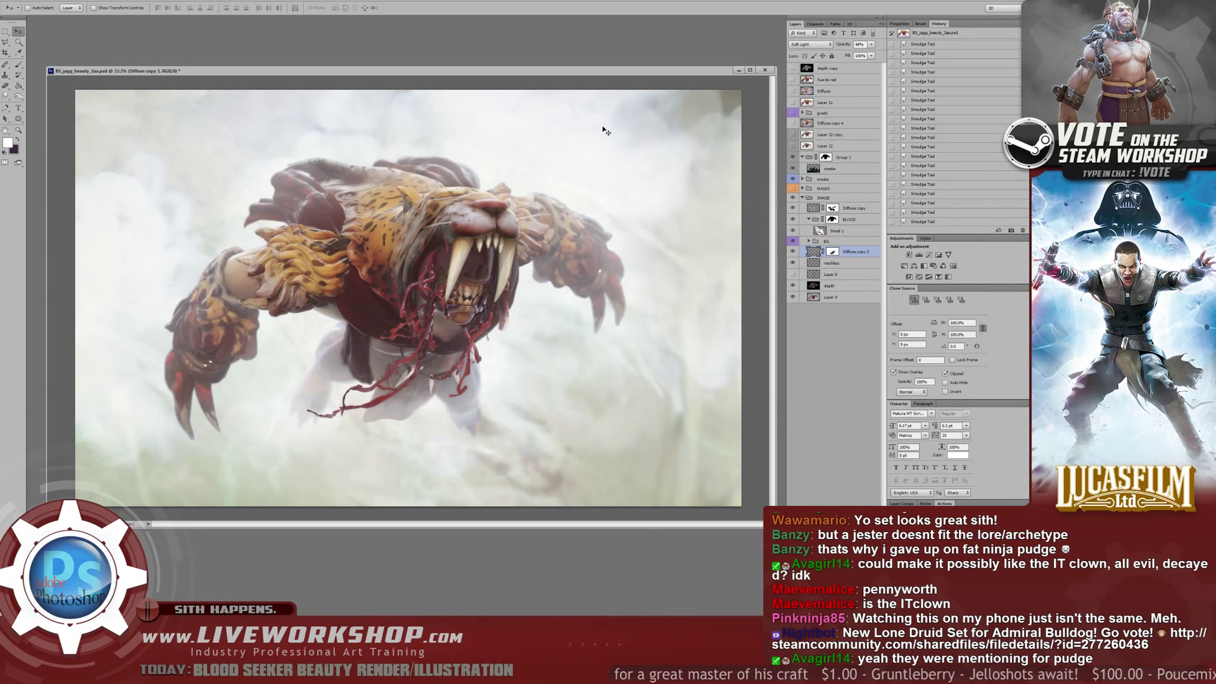
drag(441, 71, 445, 73)
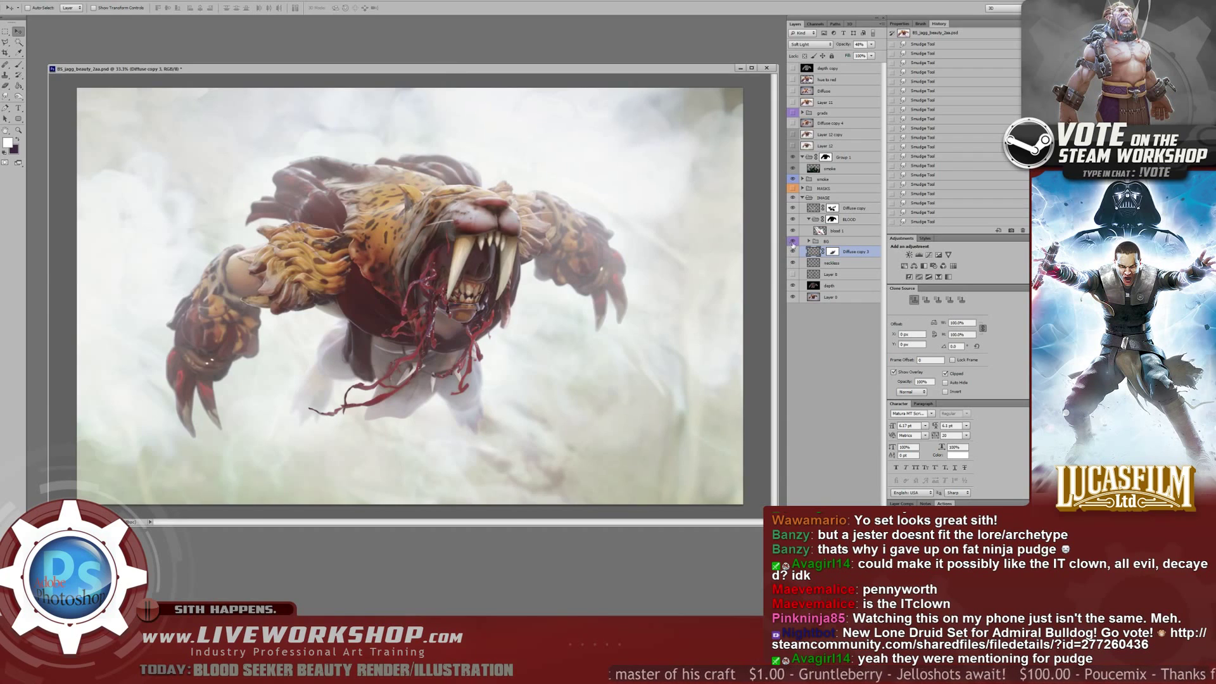
click(791, 231)
click(792, 231)
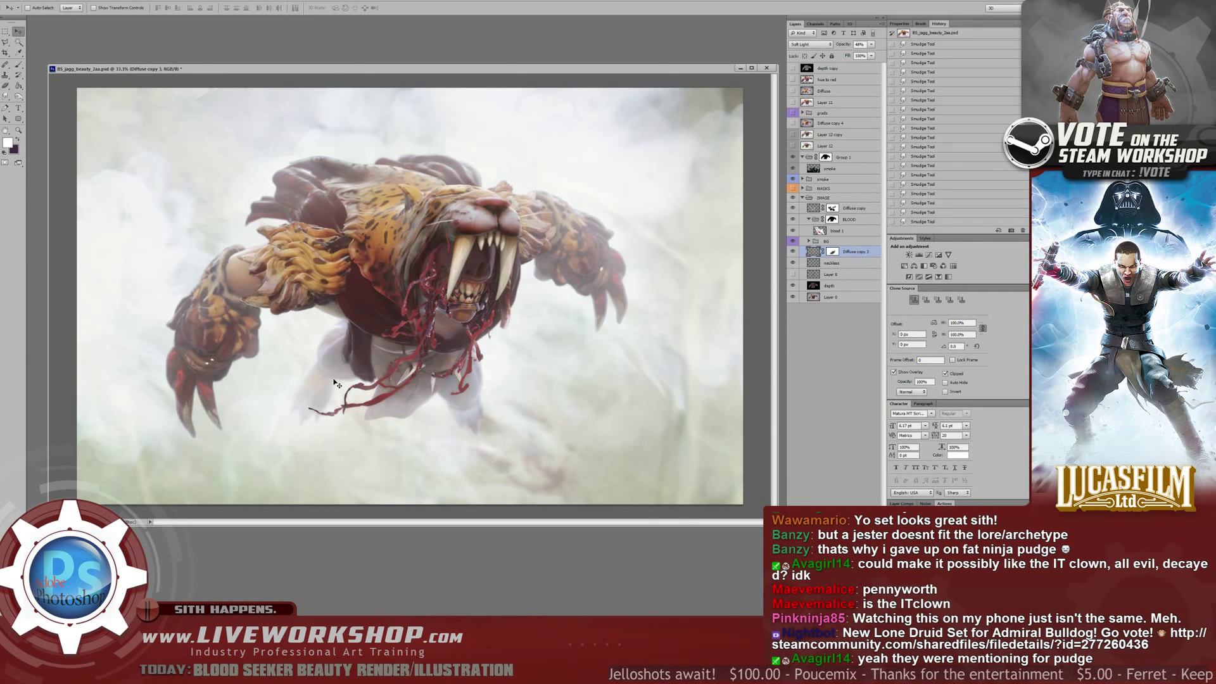
- Inspect the legs and fang necklace at 200% zoom, toggling the smoke group's visibility to compare the area with and without smoke
scroll(465, 431, up, 3)
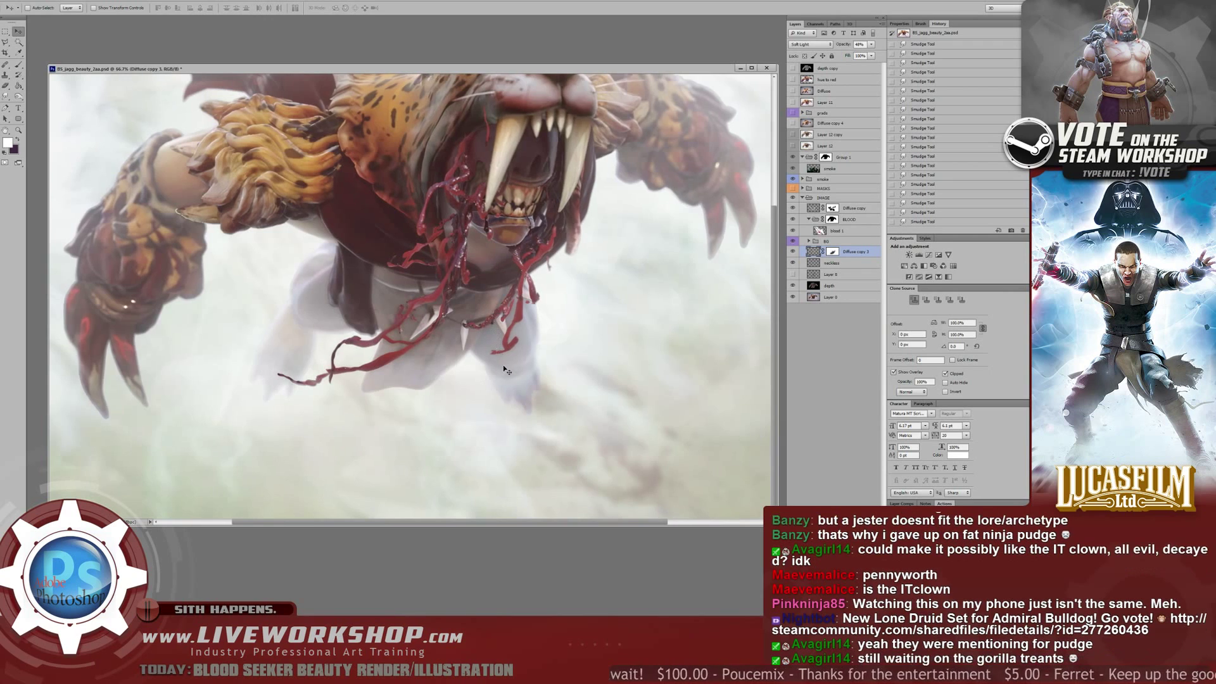
scroll(525, 373, up, 2)
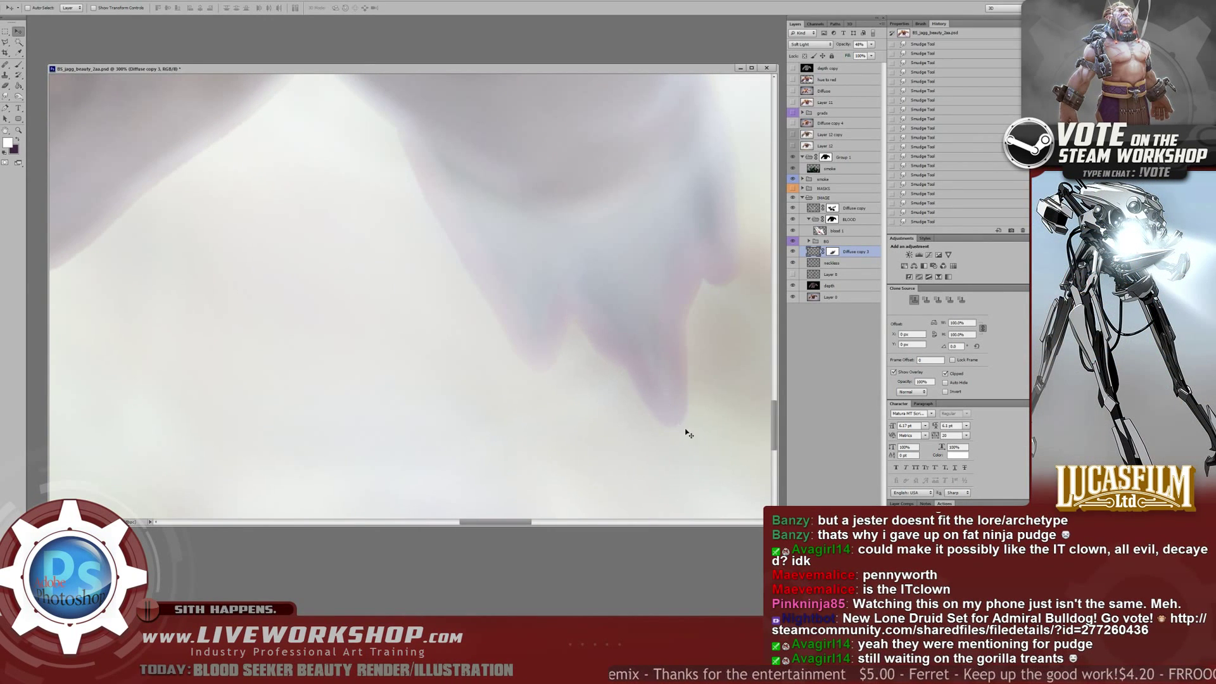
scroll(440, 197, down, 1)
drag(439, 197, 412, 274)
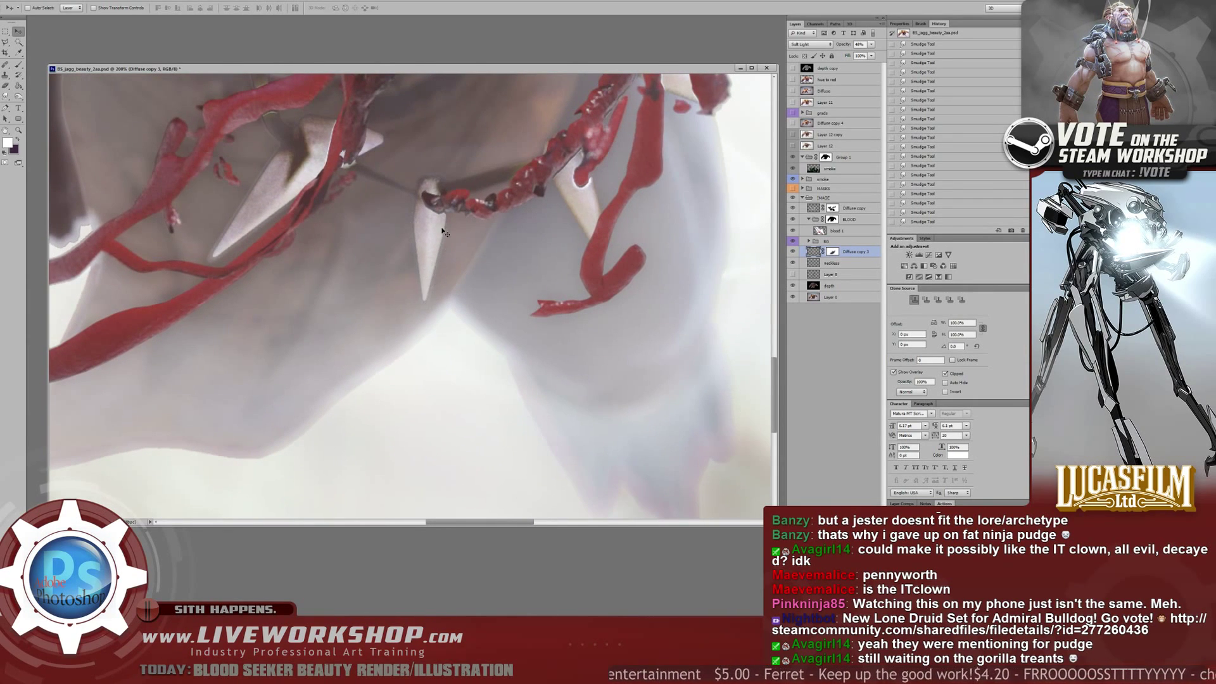
drag(381, 201, 475, 270)
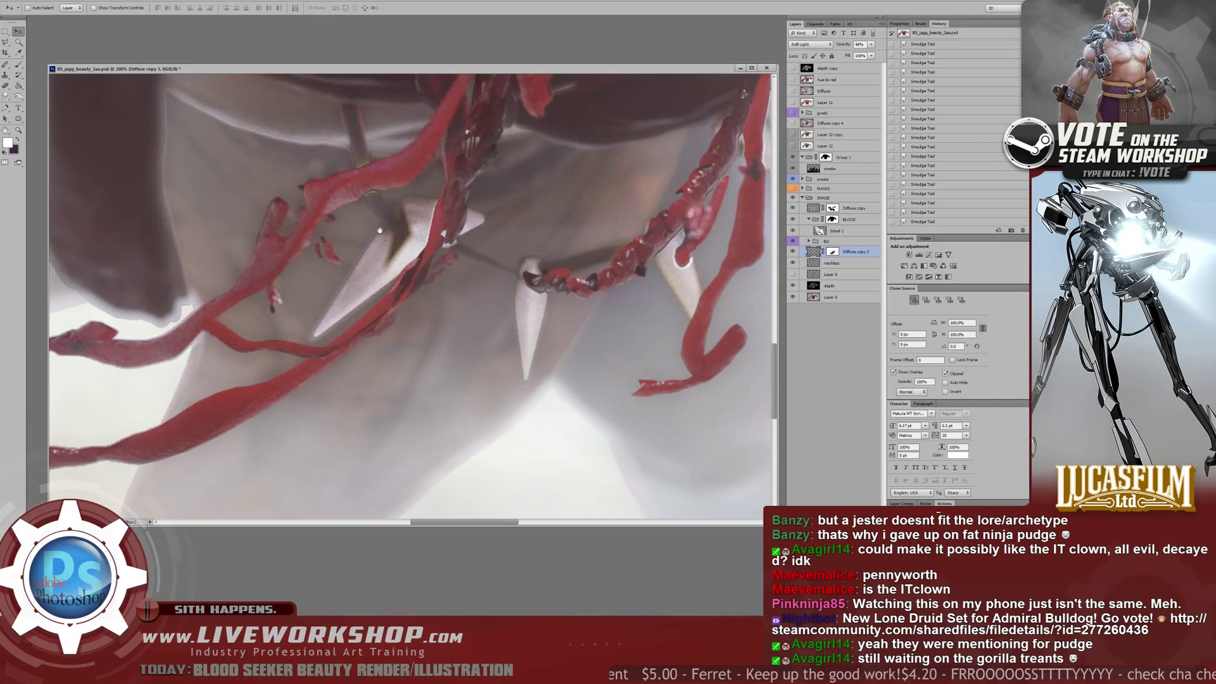
drag(332, 222, 383, 292)
click(792, 180)
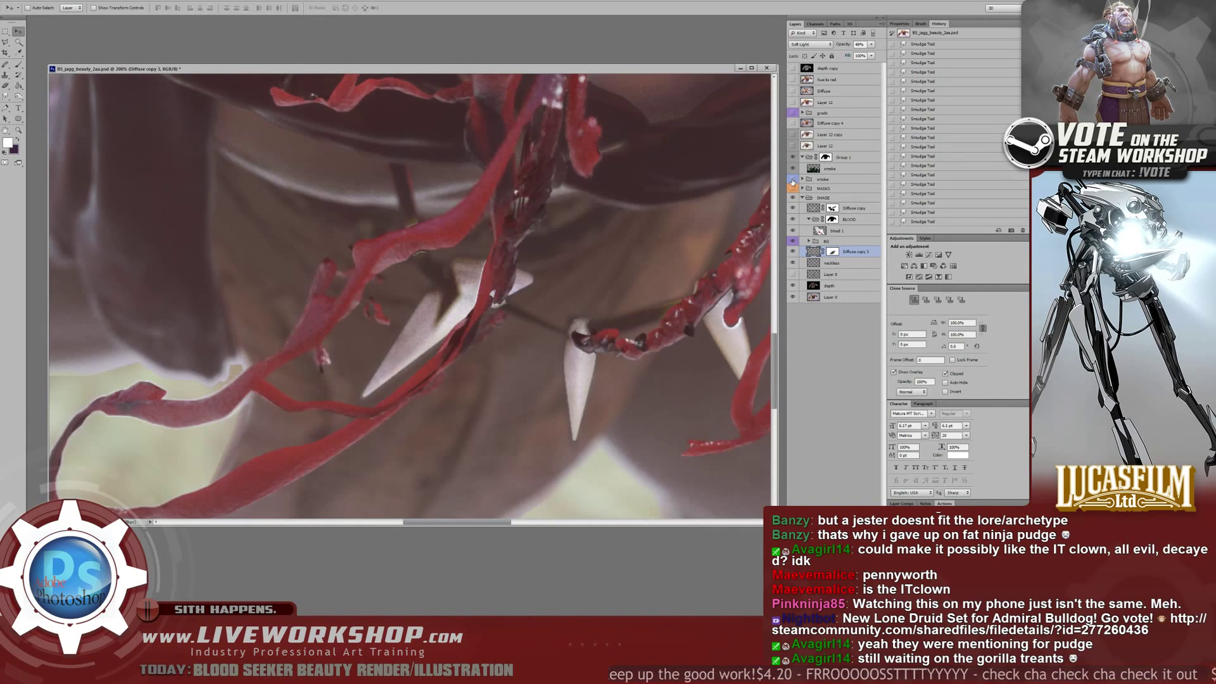
click(792, 179)
click(792, 179)
click(792, 179)
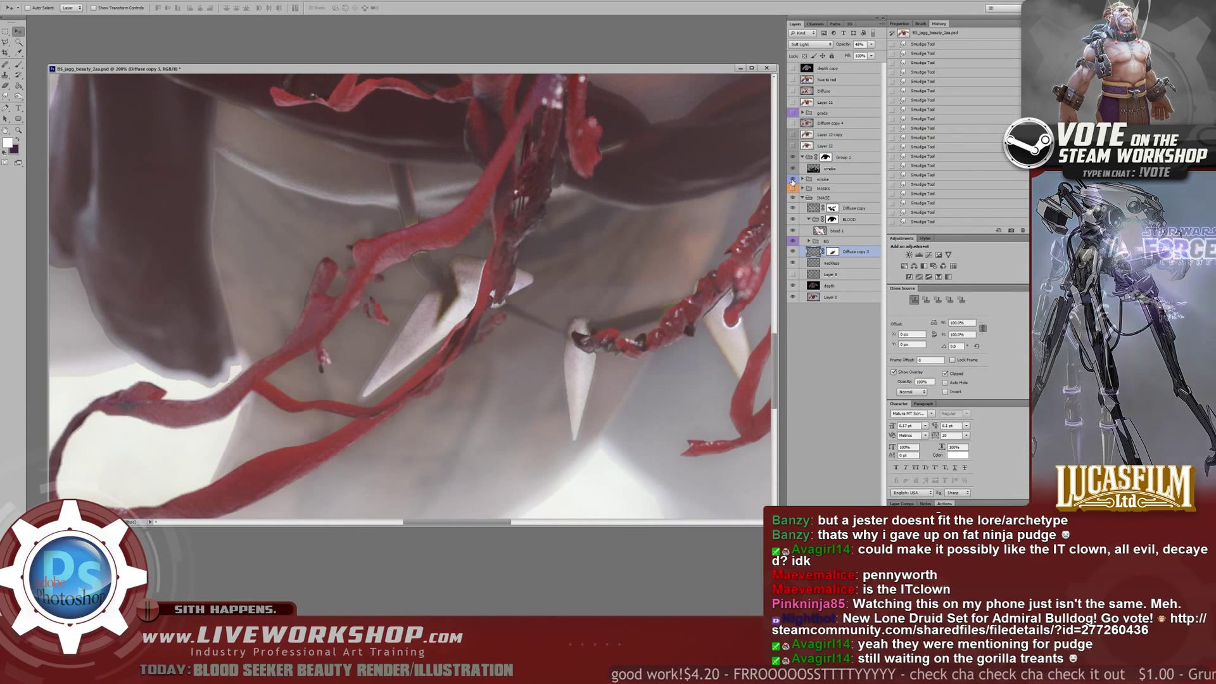
- Expand the smoke group and toggle its ref smoke copy 2, ref smoke and Layer 5 copy layers individually to compare their effects
click(803, 179)
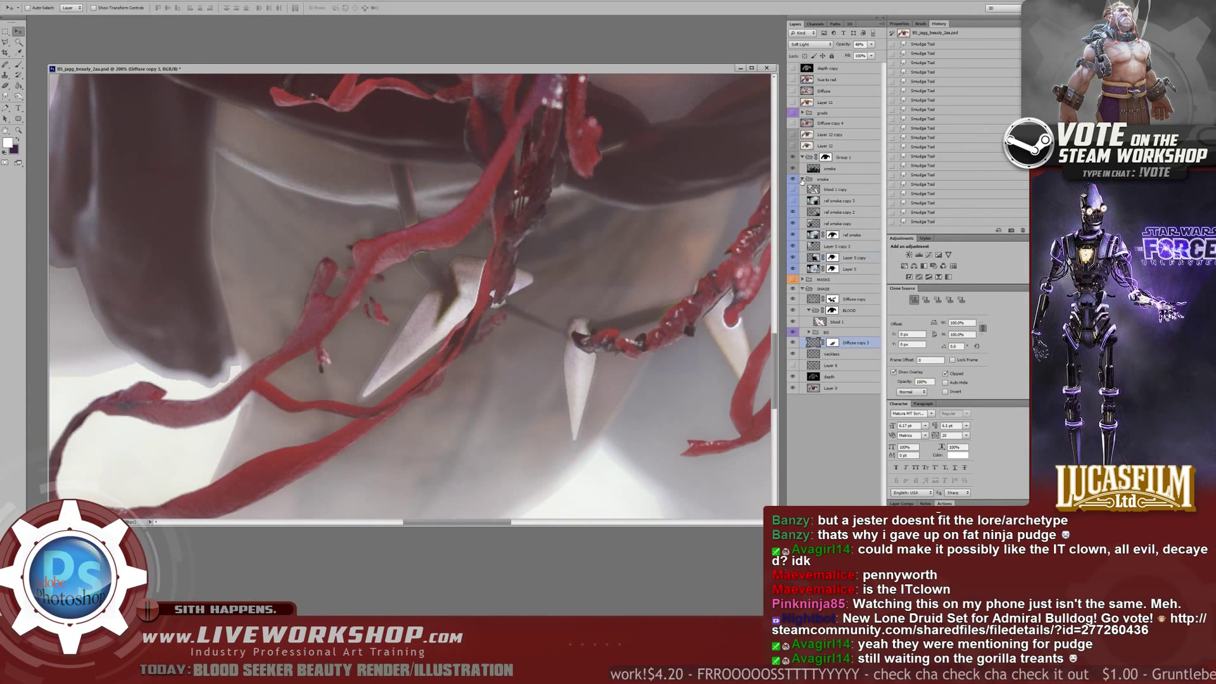
click(793, 214)
click(792, 214)
click(791, 236)
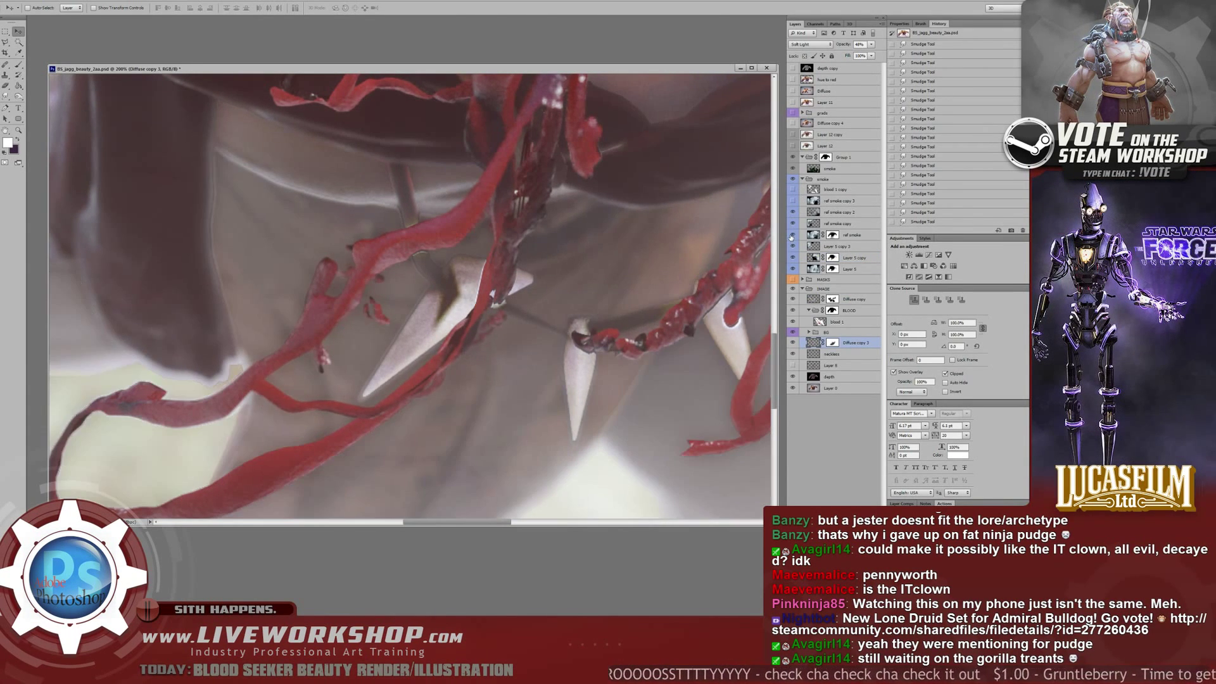
click(790, 236)
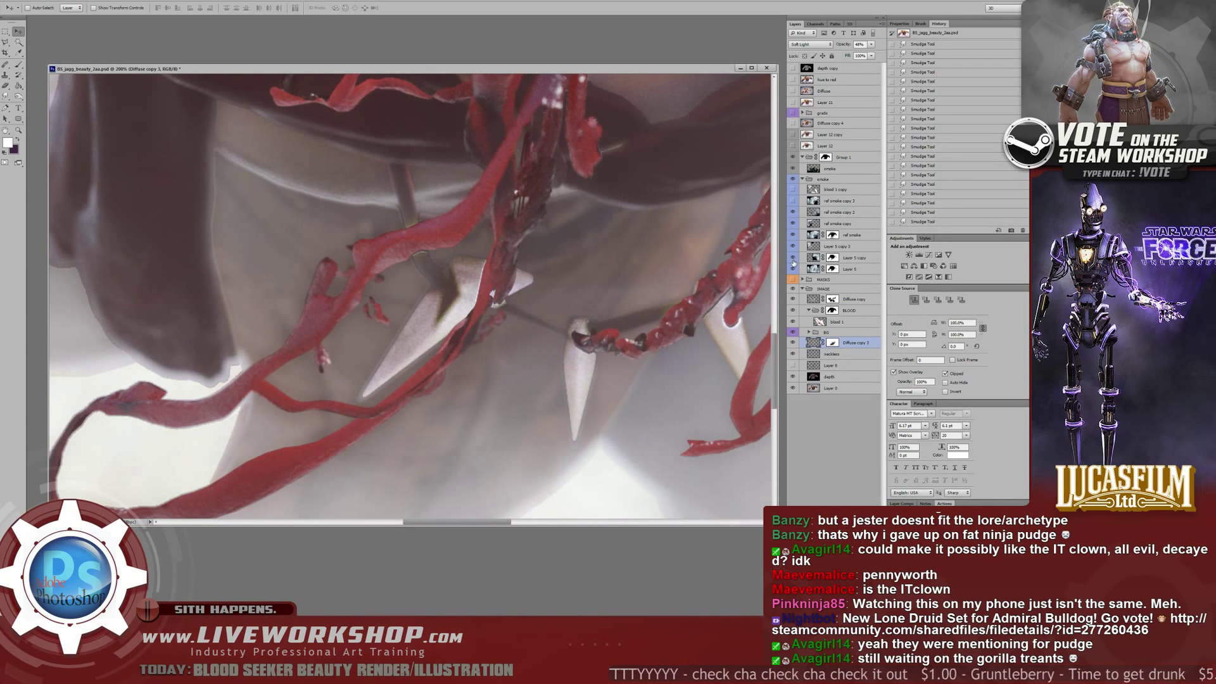
click(793, 259)
click(793, 258)
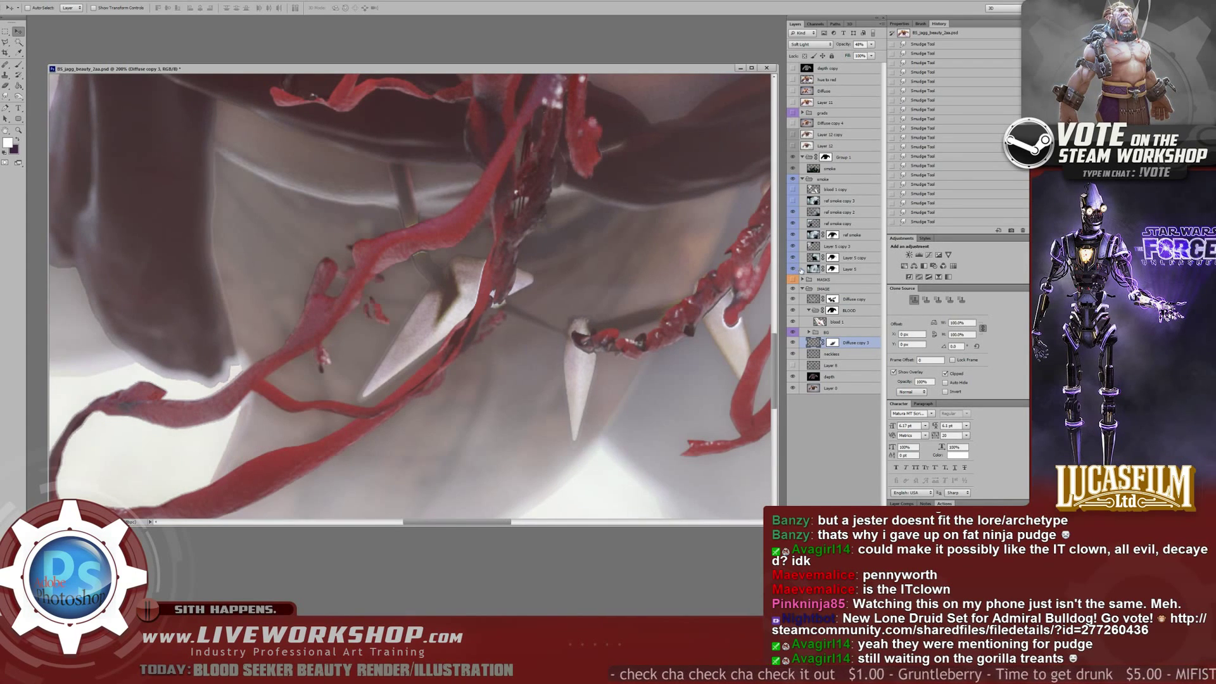
- Load the mask of the smoke group's lowest layer as a selection, try clearing the mask inside and outside it, and undo each attempt
click(832, 269)
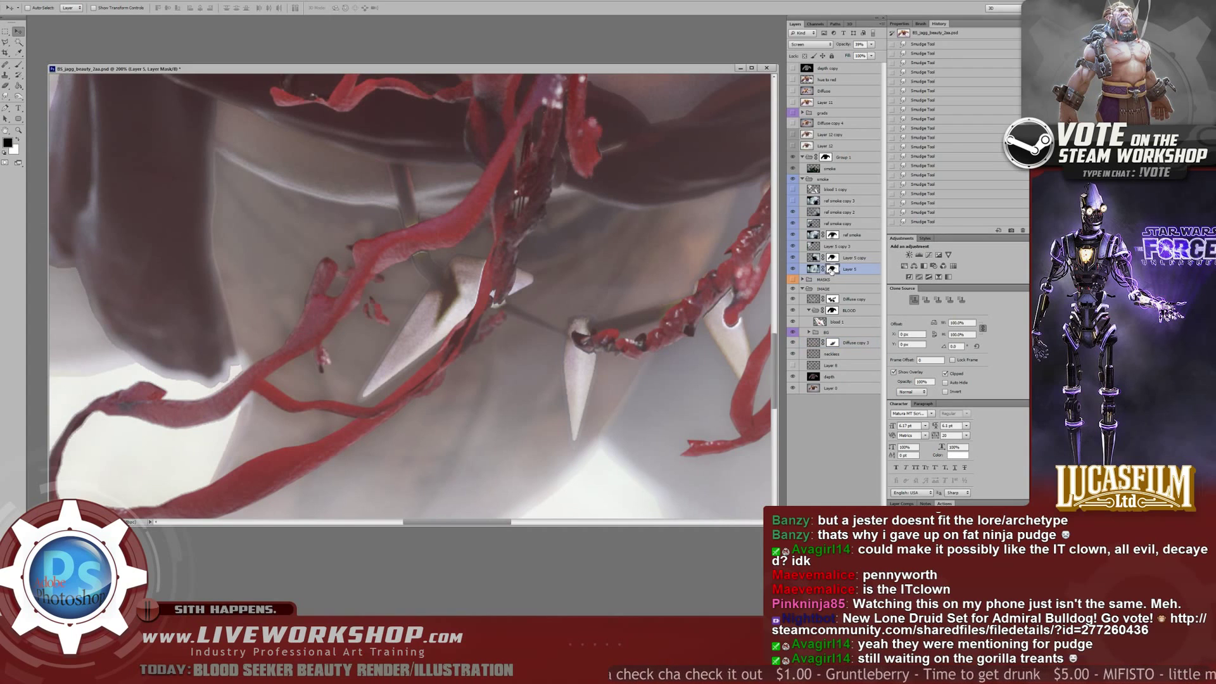
ctrl+click(832, 269)
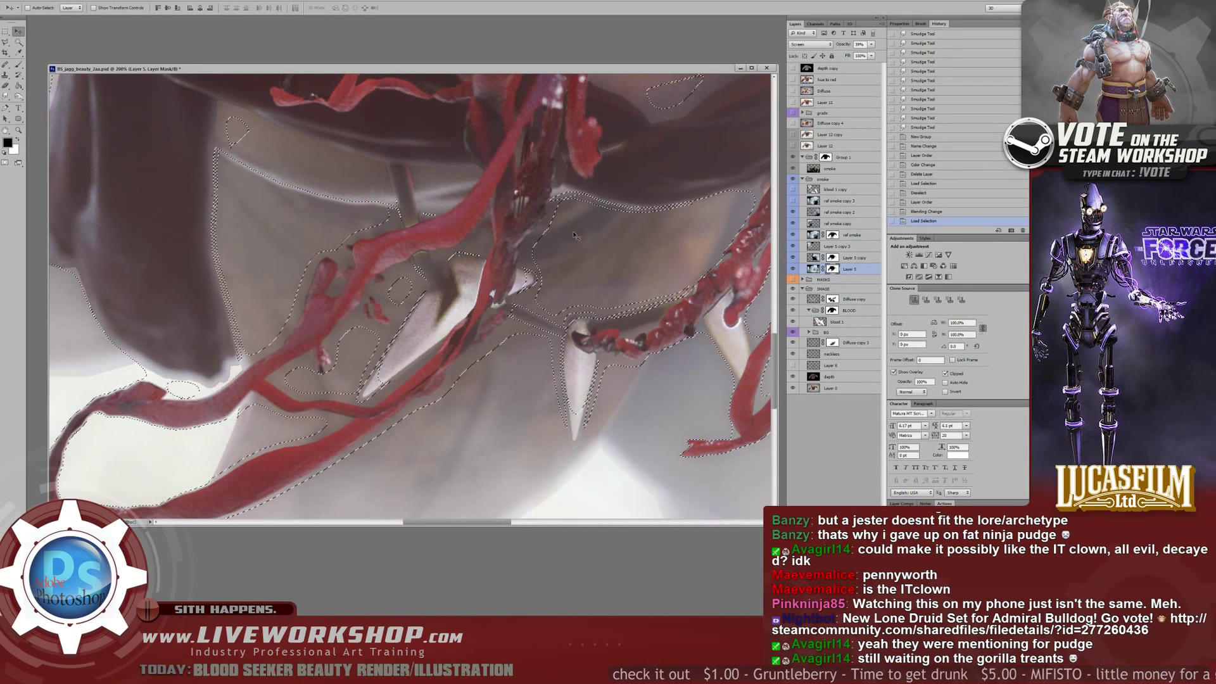
key(ctrl+shift+i)
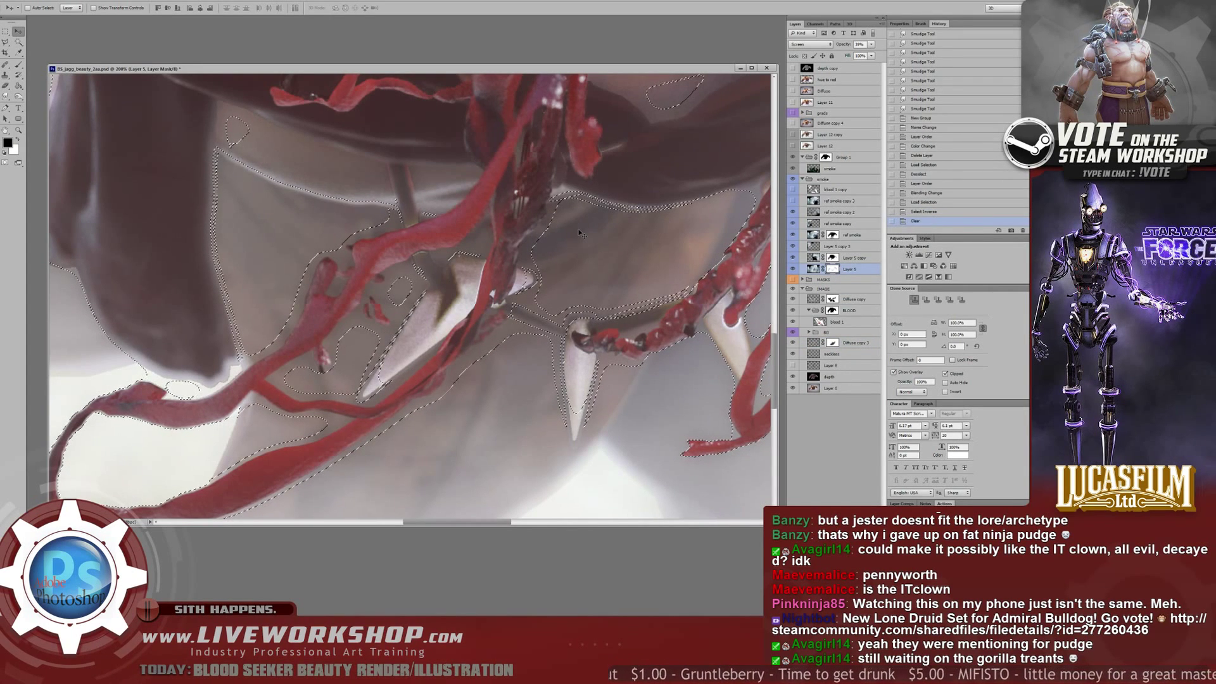
key(Delete)
key(ctrl+z)
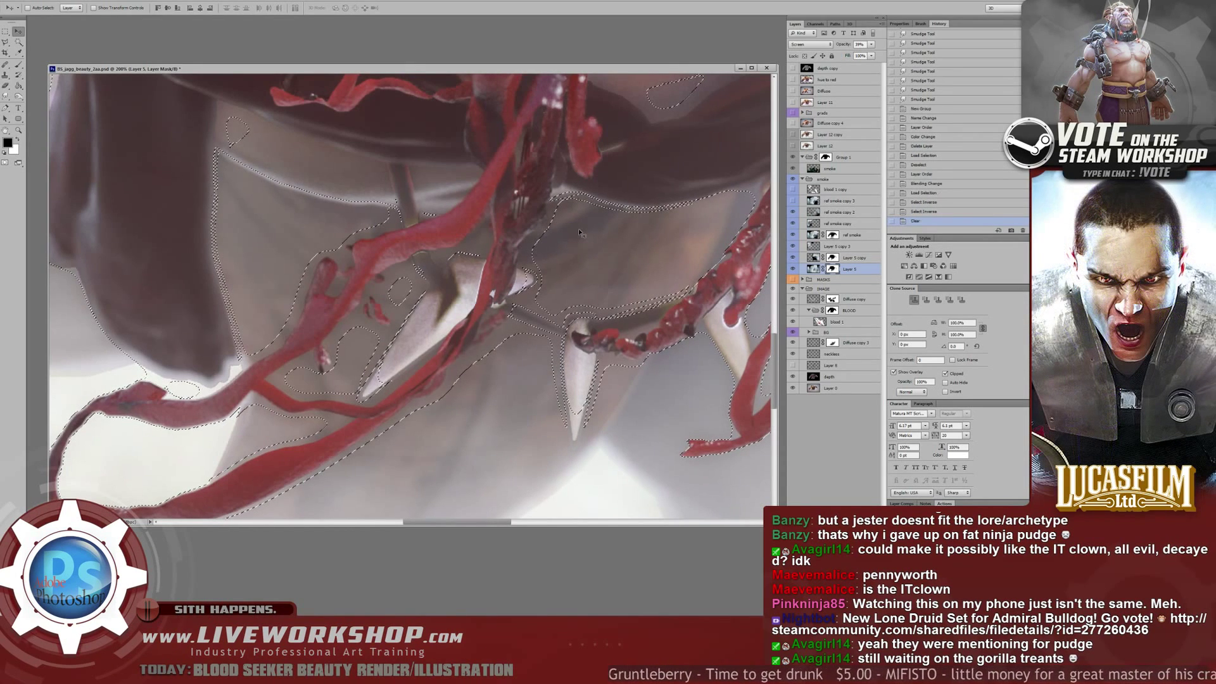
key(ctrl+shift+i)
key(Delete)
key(ctrl+z)
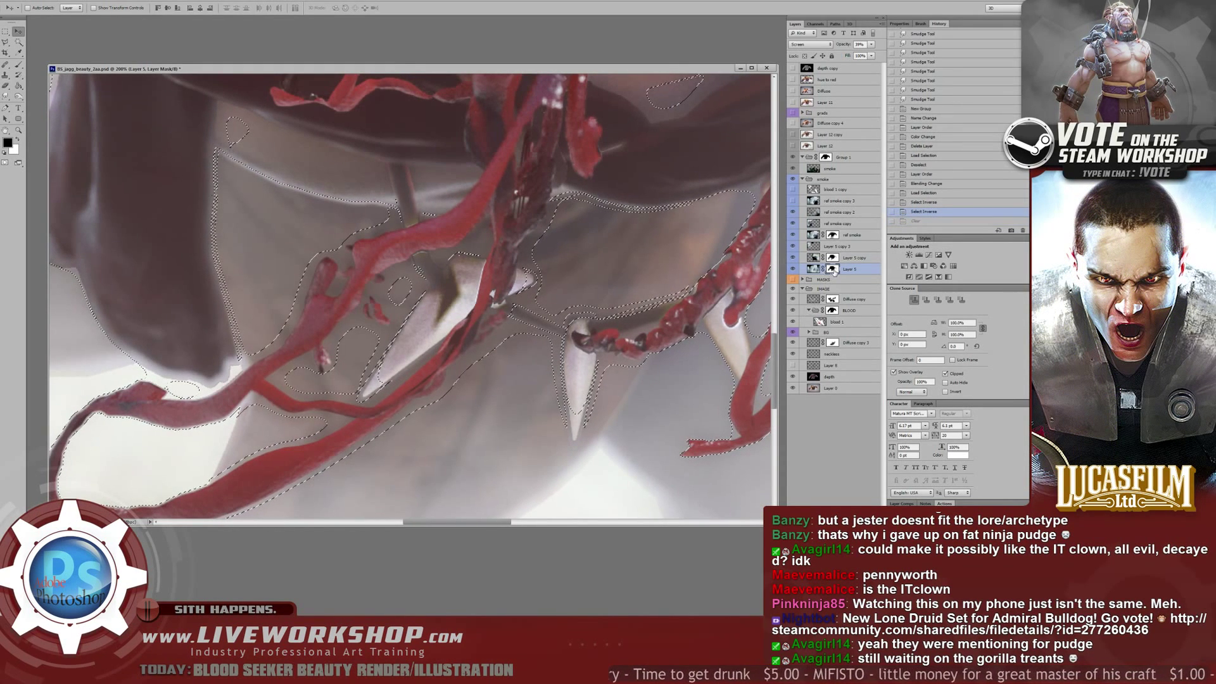
- Toggle the smoke group's lowest layer off and on to compare its effect, and remove the selection
click(792, 269)
click(793, 270)
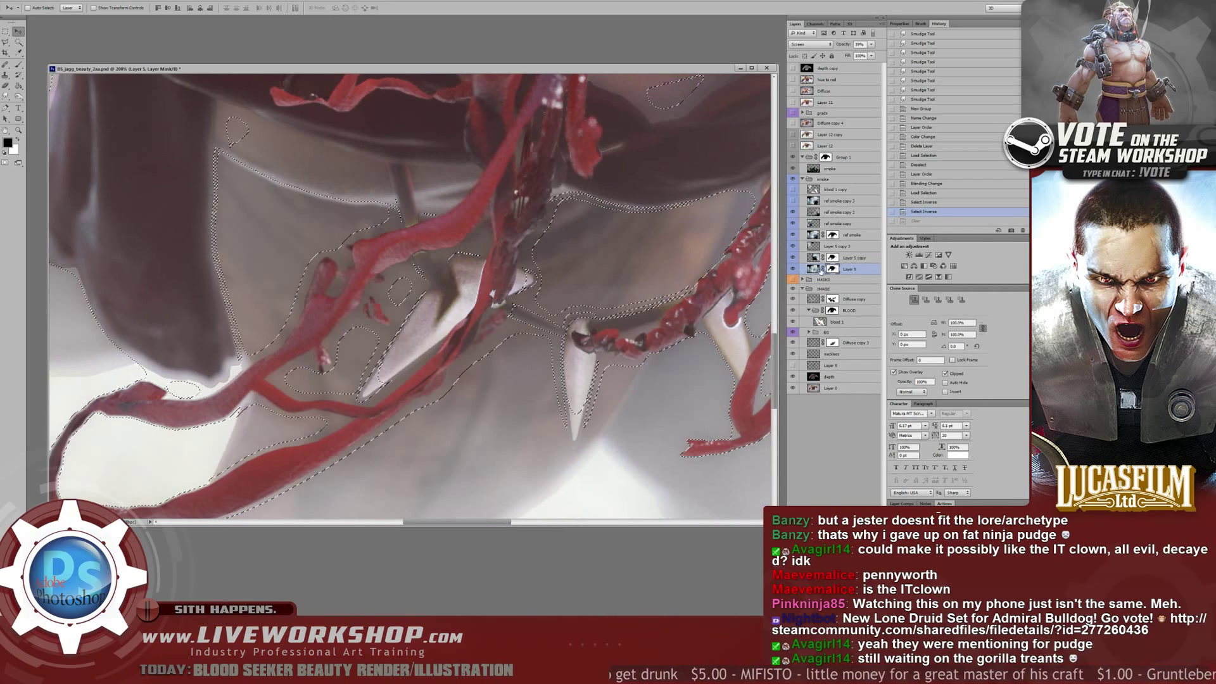
key(m)
key(ctrl+d)
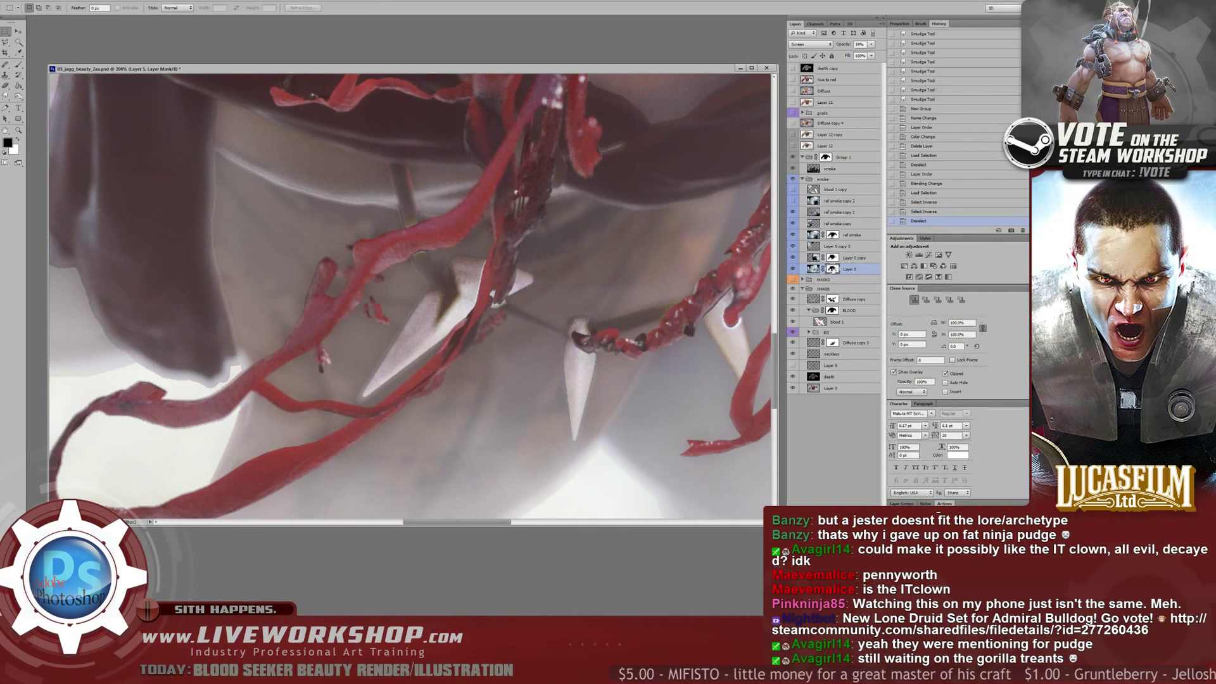
- Smudge the mask of the smoke group's lowest layer around the blood strands and fang necklace with a smaller soft brush
key(r)
right_click(420, 300)
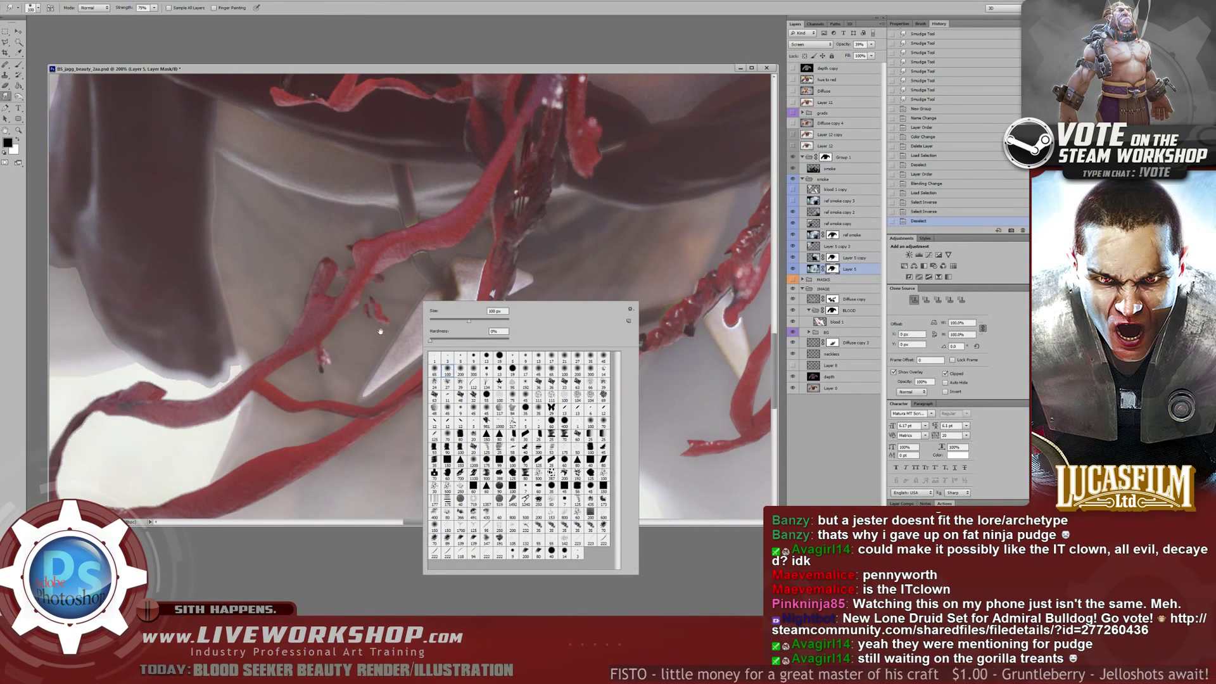
double_click(451, 371)
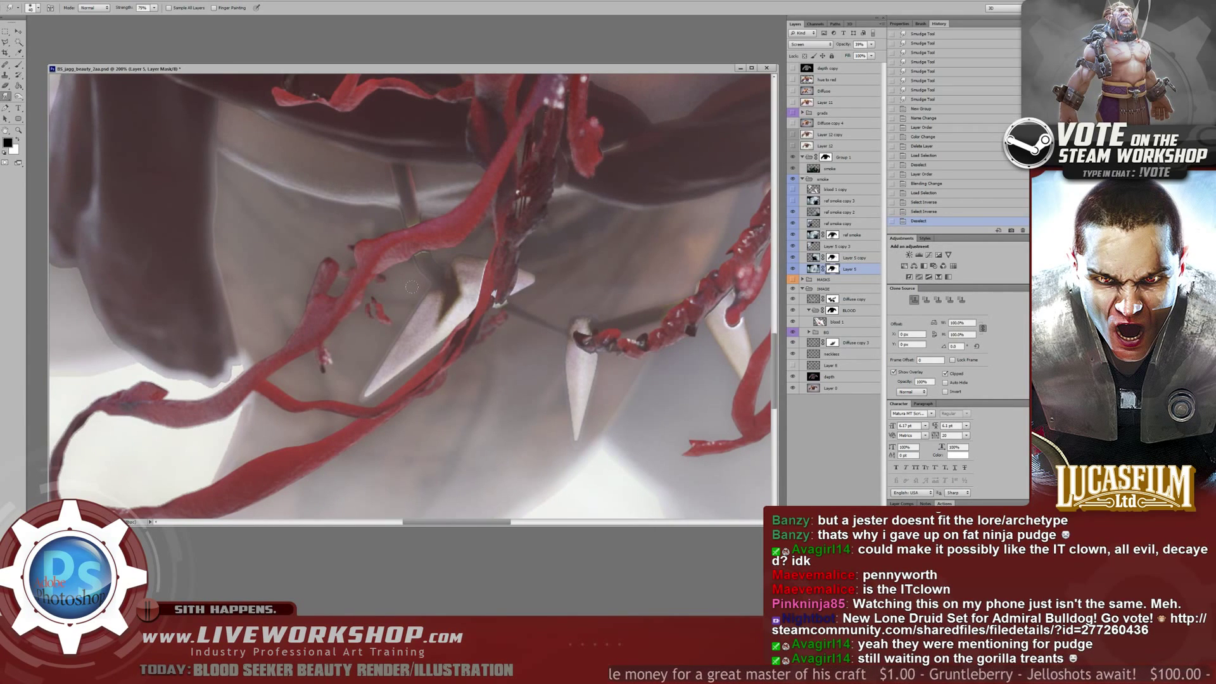
mouse_move(414, 287)
mouse_down()
mouse_move(352, 388)
mouse_move(364, 398)
mouse_move(364, 386)
mouse_move(417, 357)
mouse_up()
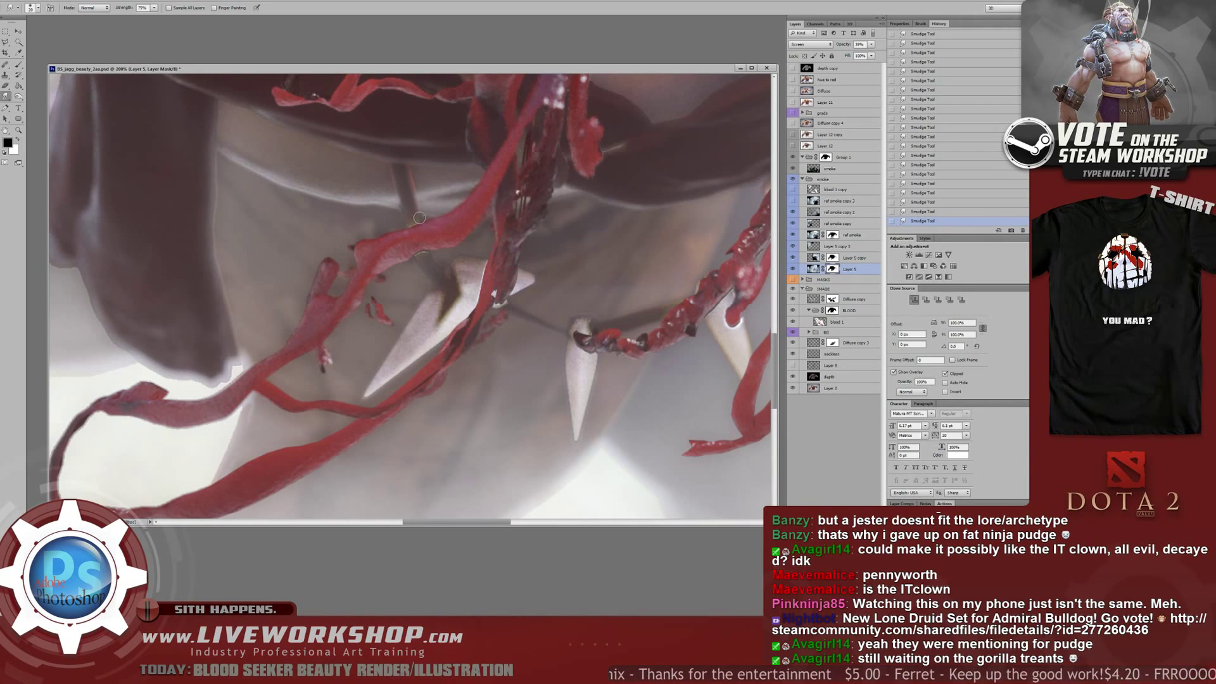
- Soften the same mask's edges around the blood strands and along the waist with the Blur tool
key(shift+r)
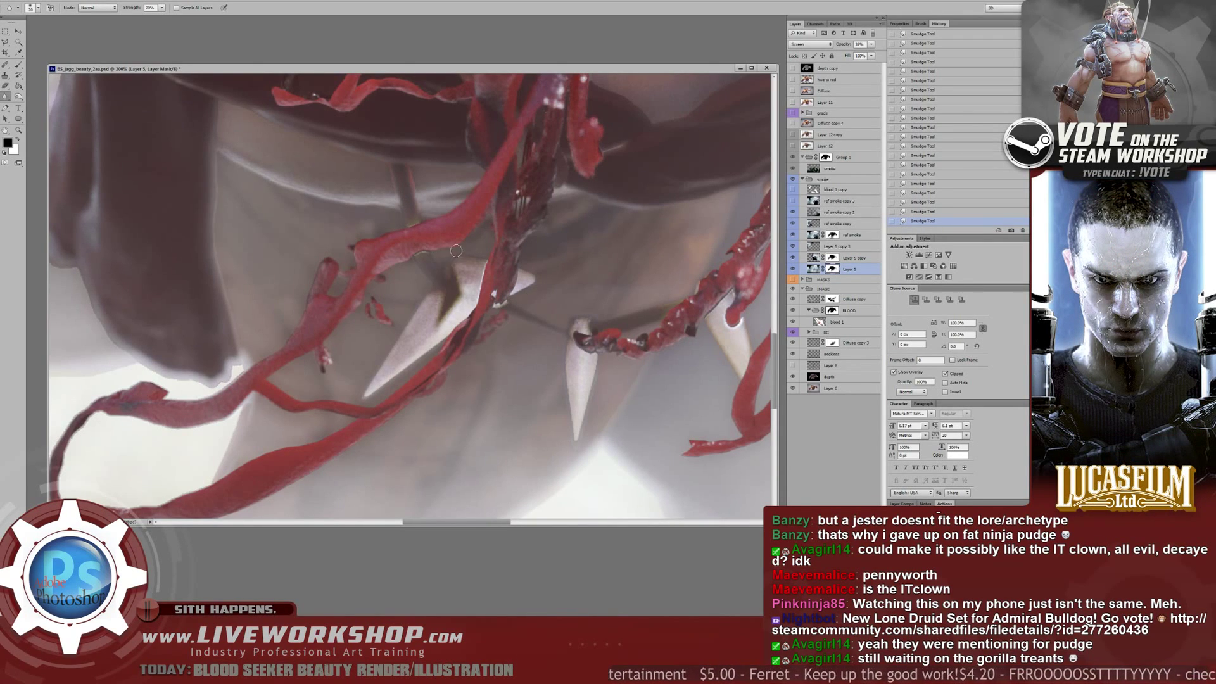
drag(460, 260, 432, 253)
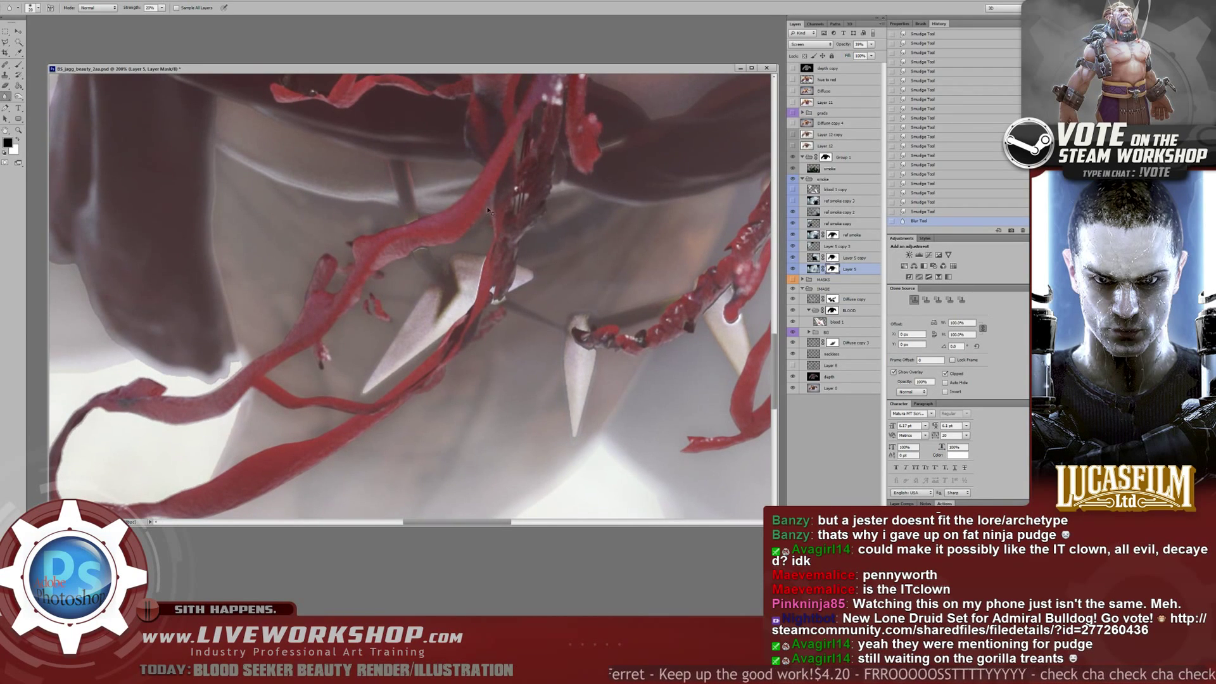
key(ctrl+z)
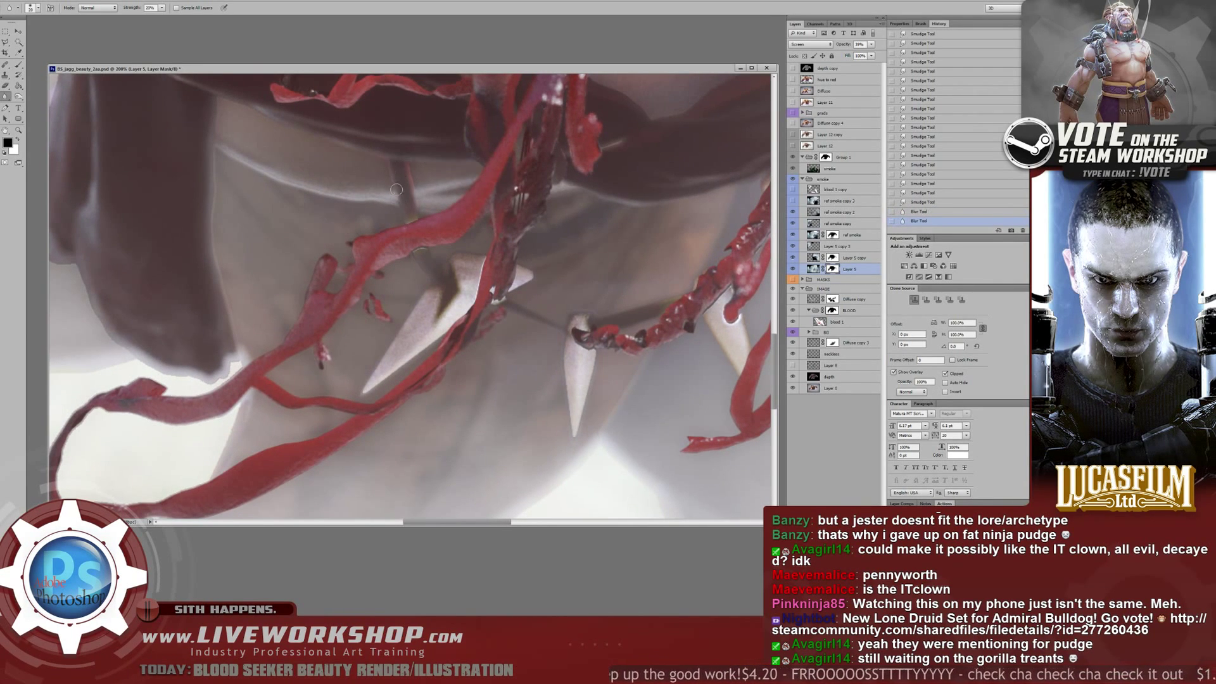
drag(396, 190, 393, 194)
drag(257, 174, 265, 181)
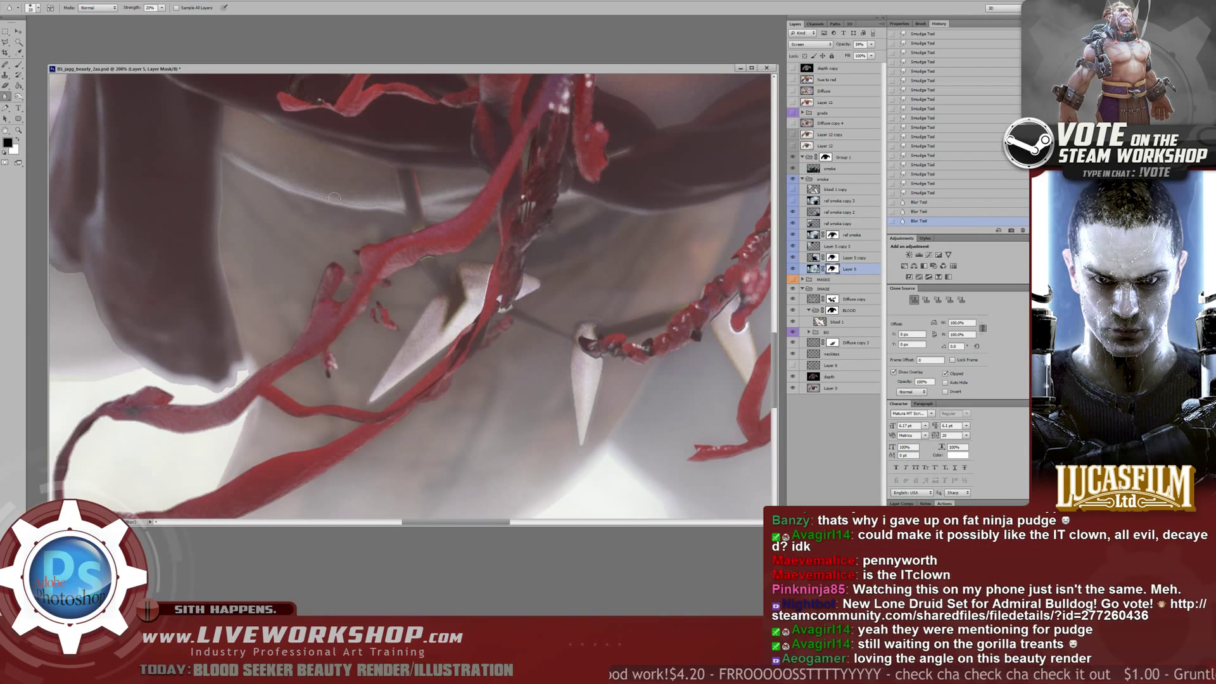
drag(289, 177, 228, 194)
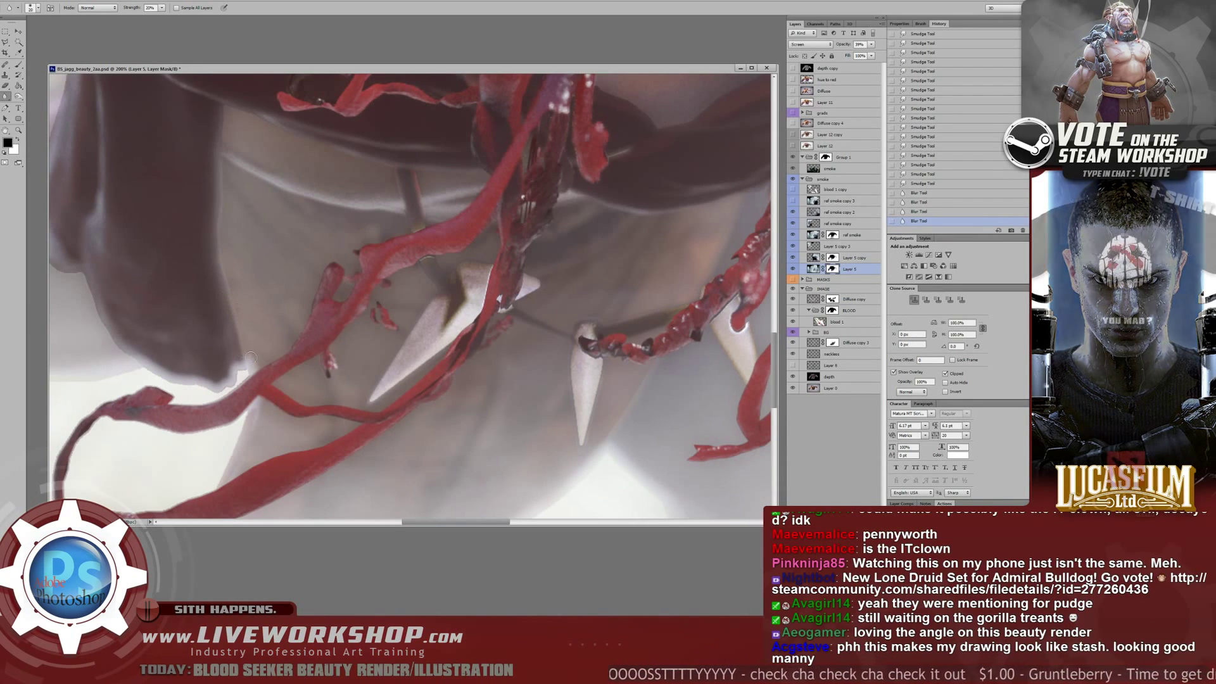
- Raise the Blur tool's strength and soften the smoke mask around the dark hanging cloth and the blood strand beneath it
drag(163, 8, 173, 20)
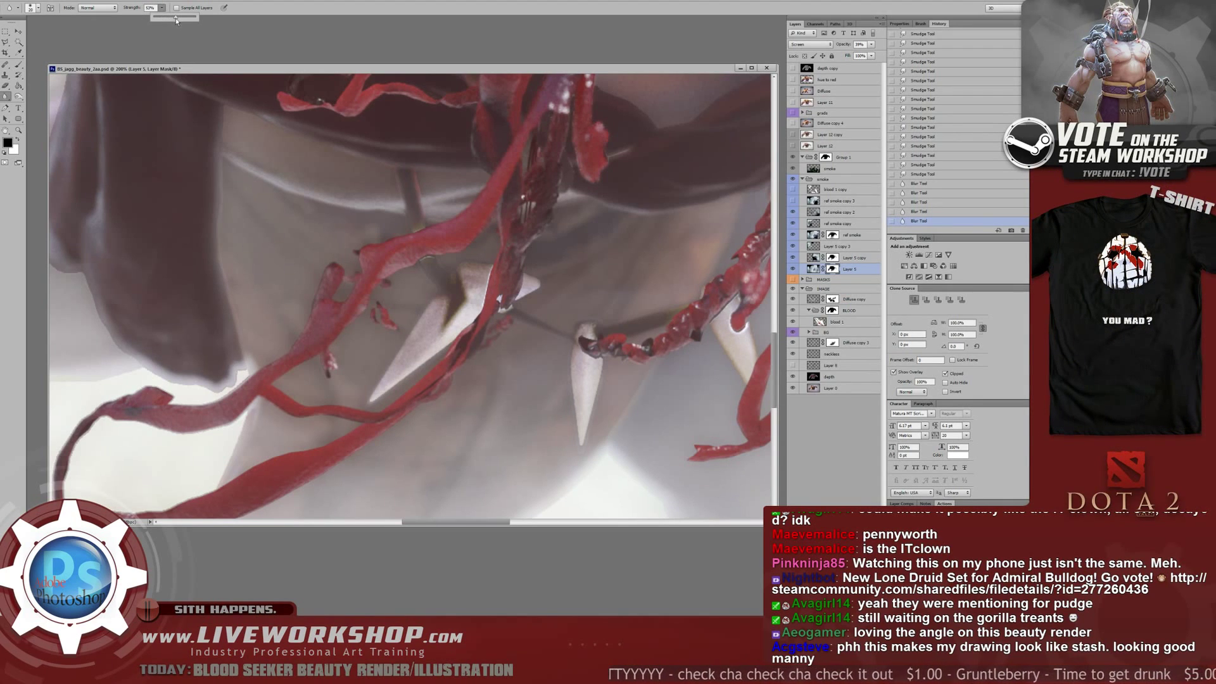
drag(245, 289, 253, 285)
click(264, 352)
drag(265, 352, 382, 345)
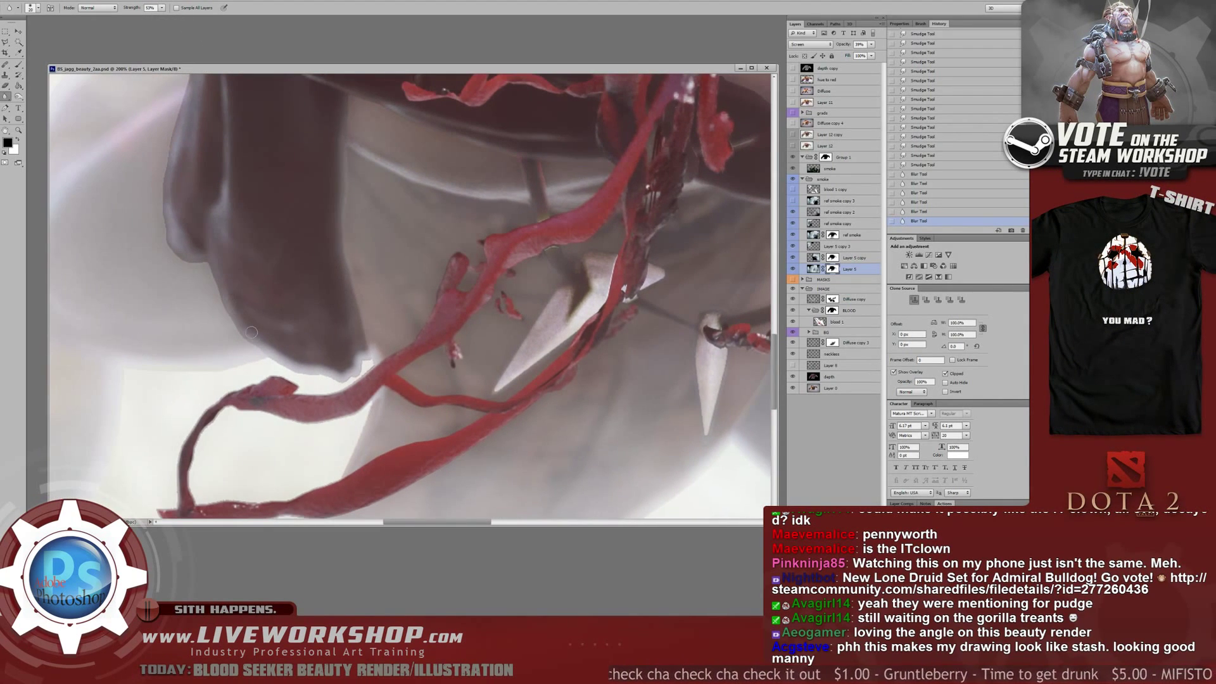
drag(260, 365, 109, 370)
- Blur the smoke mask around the necklace fangs and the blood strands over the character's other leg
drag(538, 323, 422, 306)
drag(459, 243, 488, 237)
mouse_move(588, 295)
mouse_down()
mouse_move(458, 267)
mouse_move(488, 268)
mouse_up()
drag(488, 270, 463, 271)
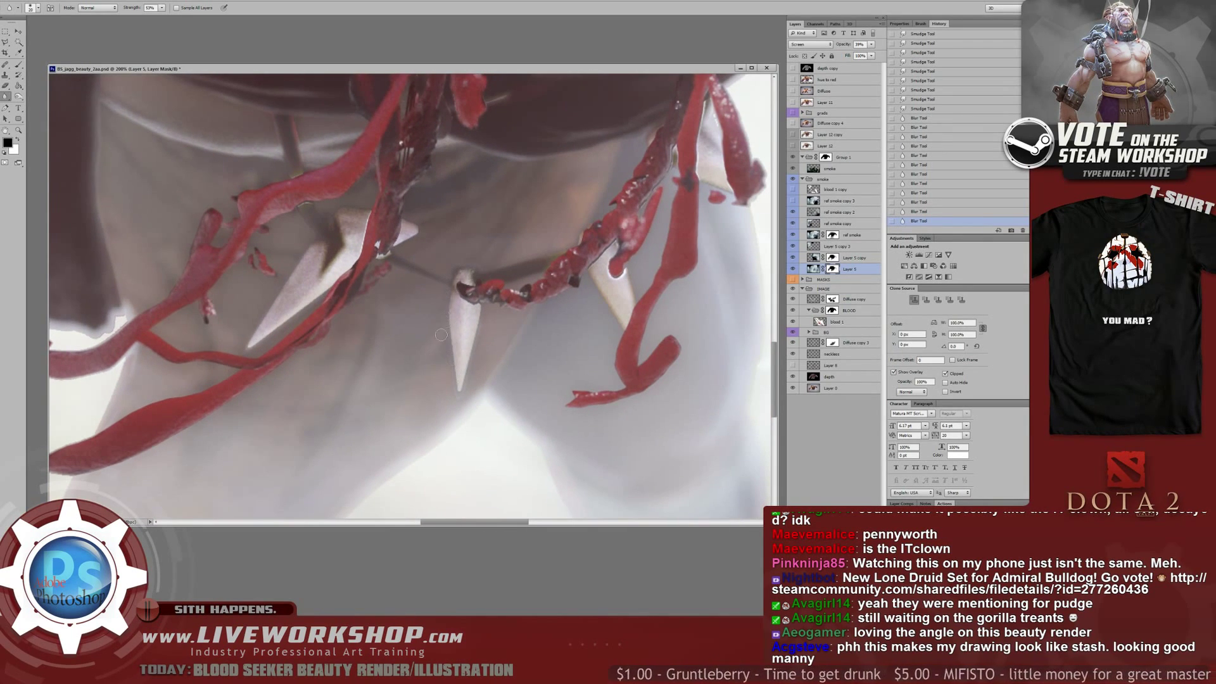
mouse_move(441, 334)
mouse_down()
mouse_move(464, 375)
mouse_move(475, 315)
mouse_move(321, 434)
mouse_up()
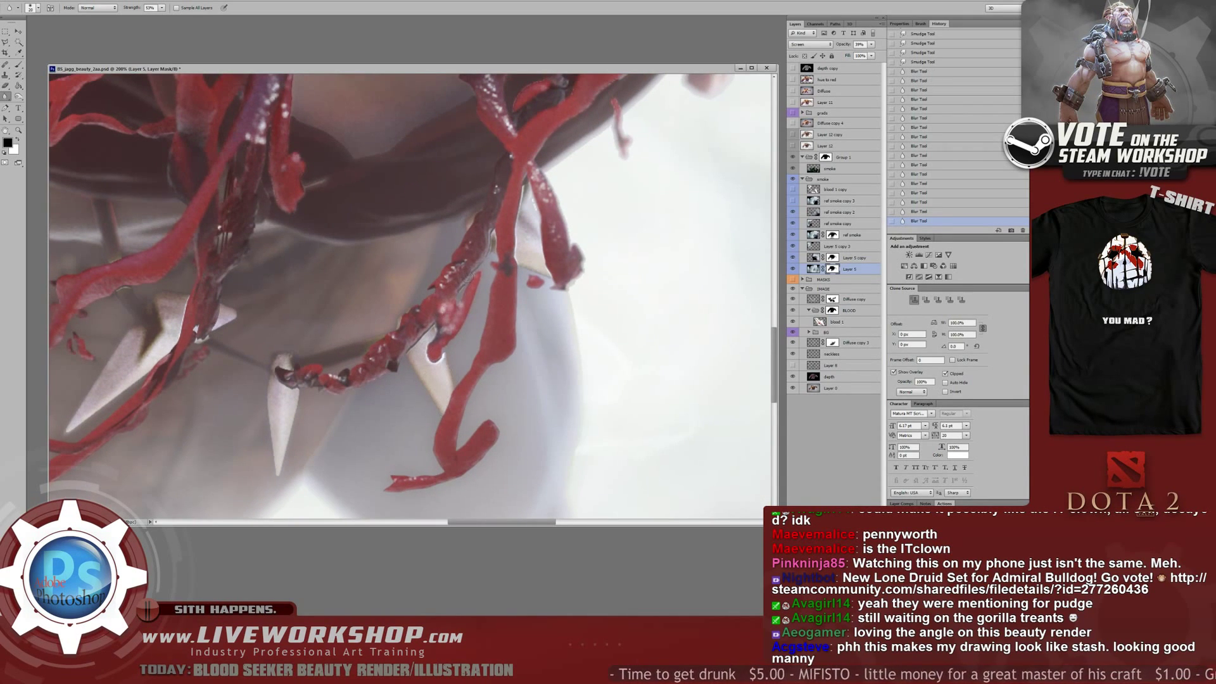
mouse_move(468, 276)
mouse_down()
mouse_move(525, 190)
mouse_move(474, 331)
mouse_up()
drag(483, 269, 549, 215)
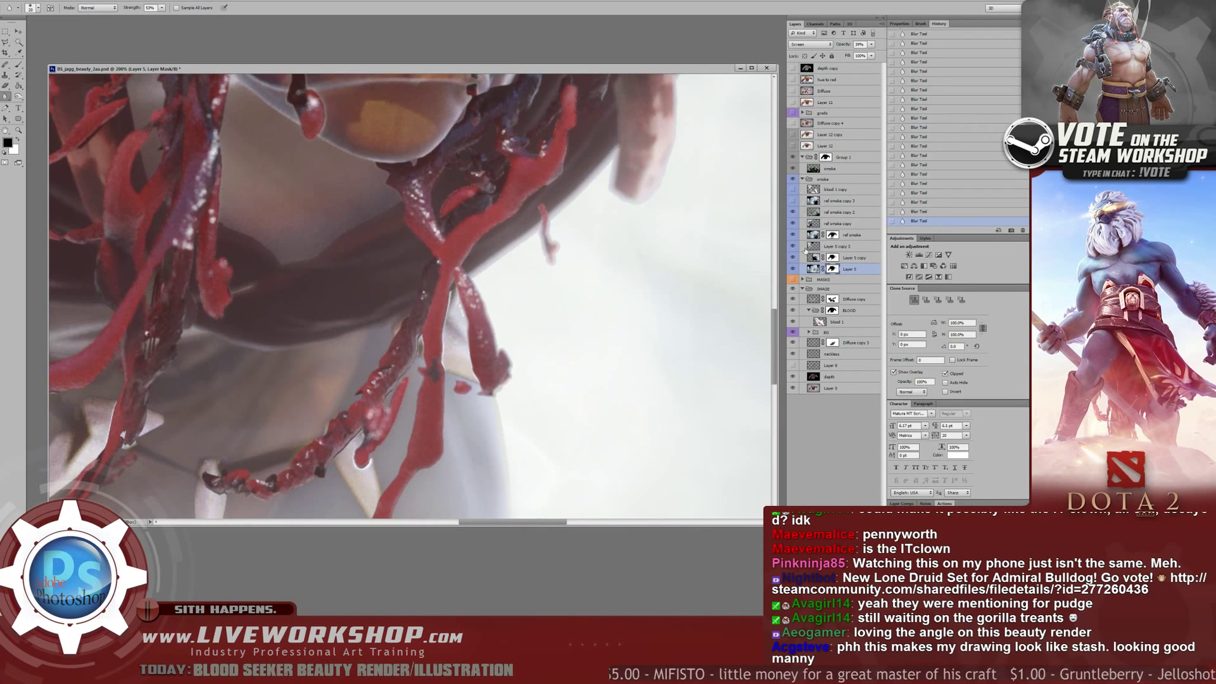
- Toggle the smoke group's lowest layer and the Diffuse copy layer off and on to compare their effects
click(791, 269)
click(792, 269)
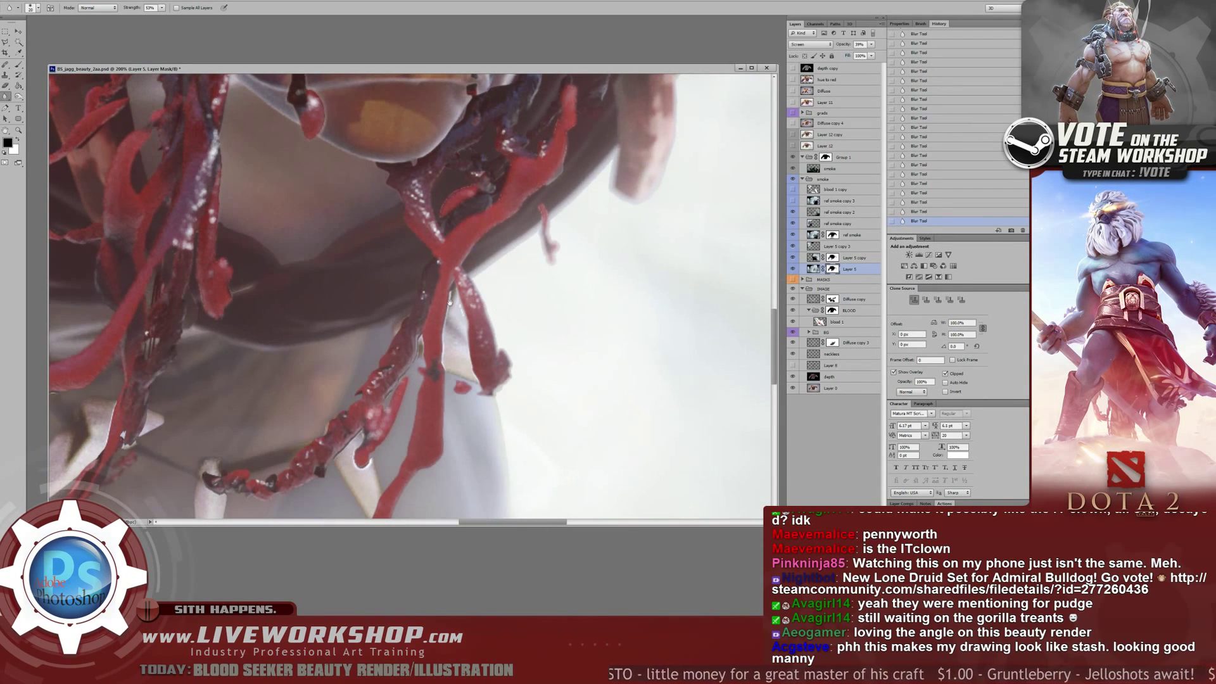
scroll(489, 324, down, 1)
drag(489, 324, 520, 325)
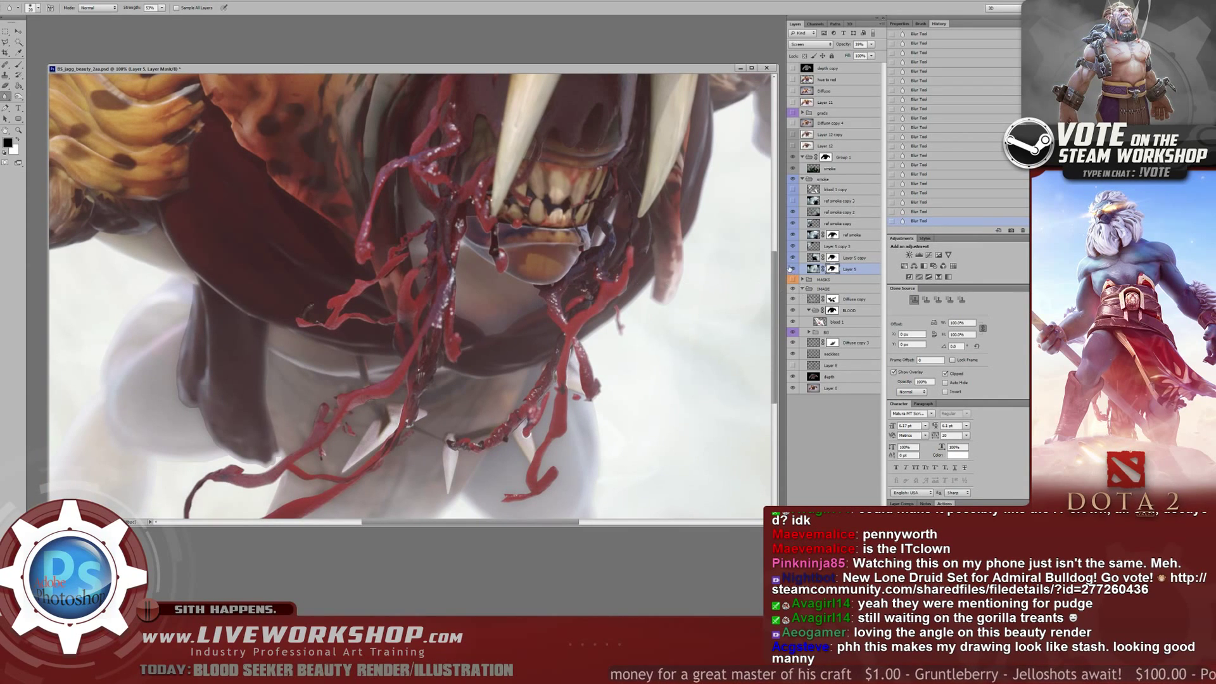
click(792, 269)
click(792, 269)
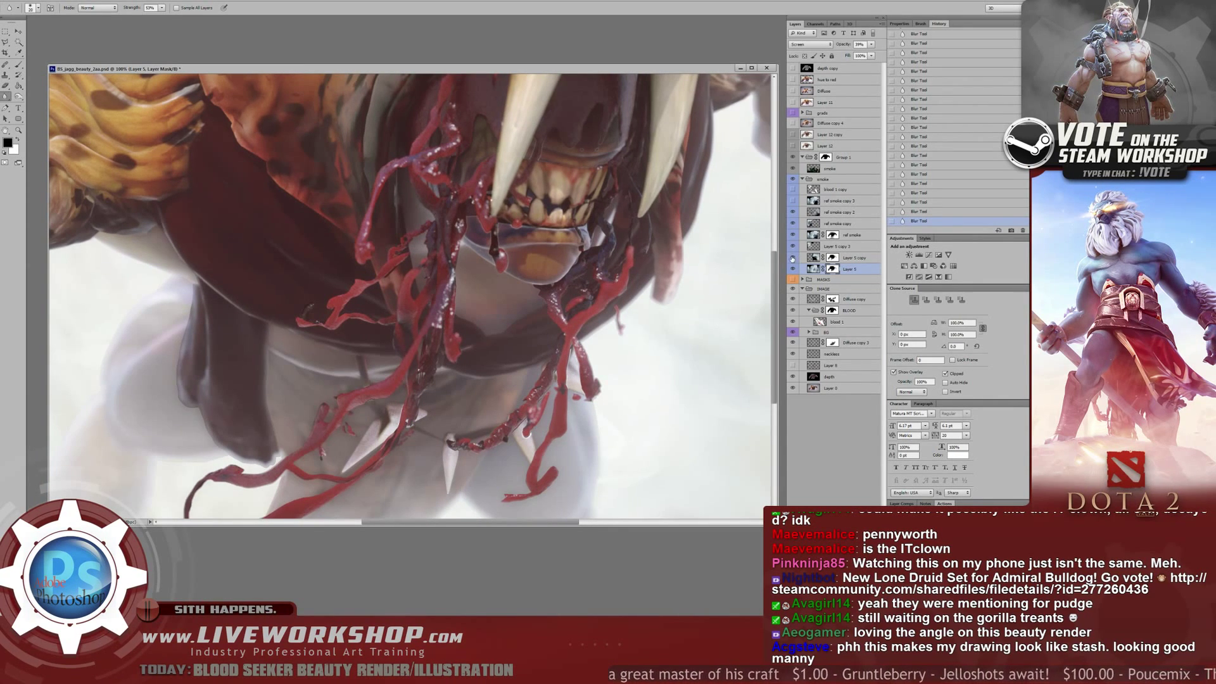
click(793, 235)
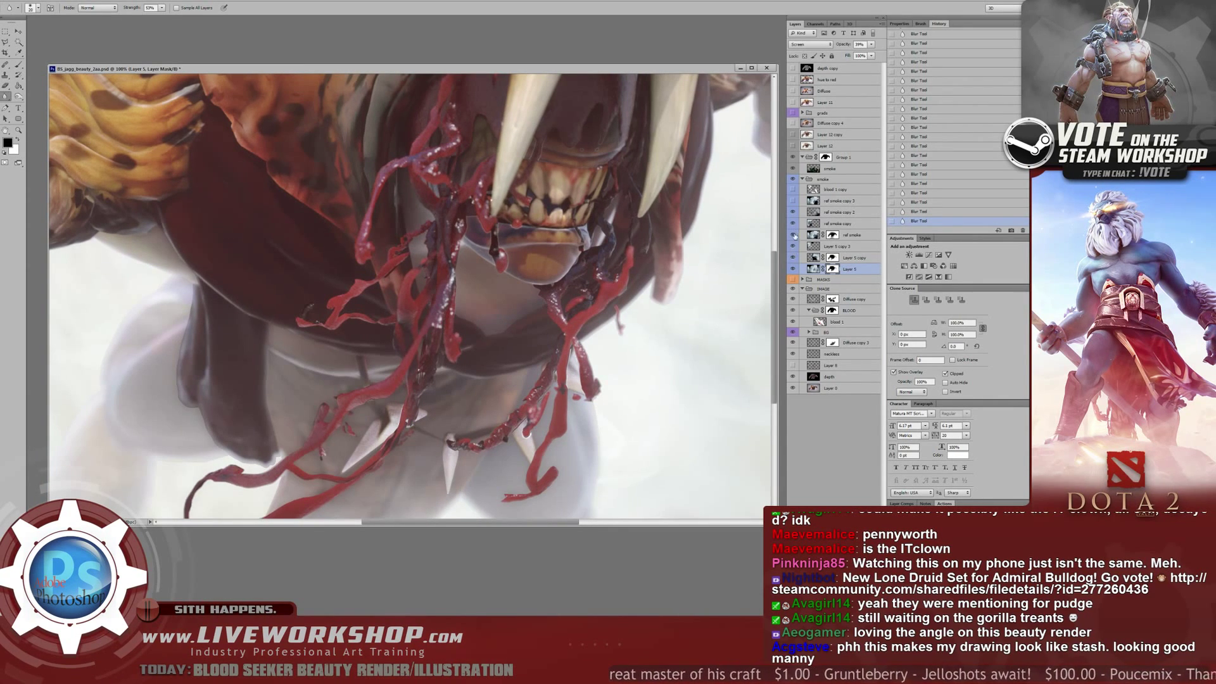
click(793, 299)
click(793, 299)
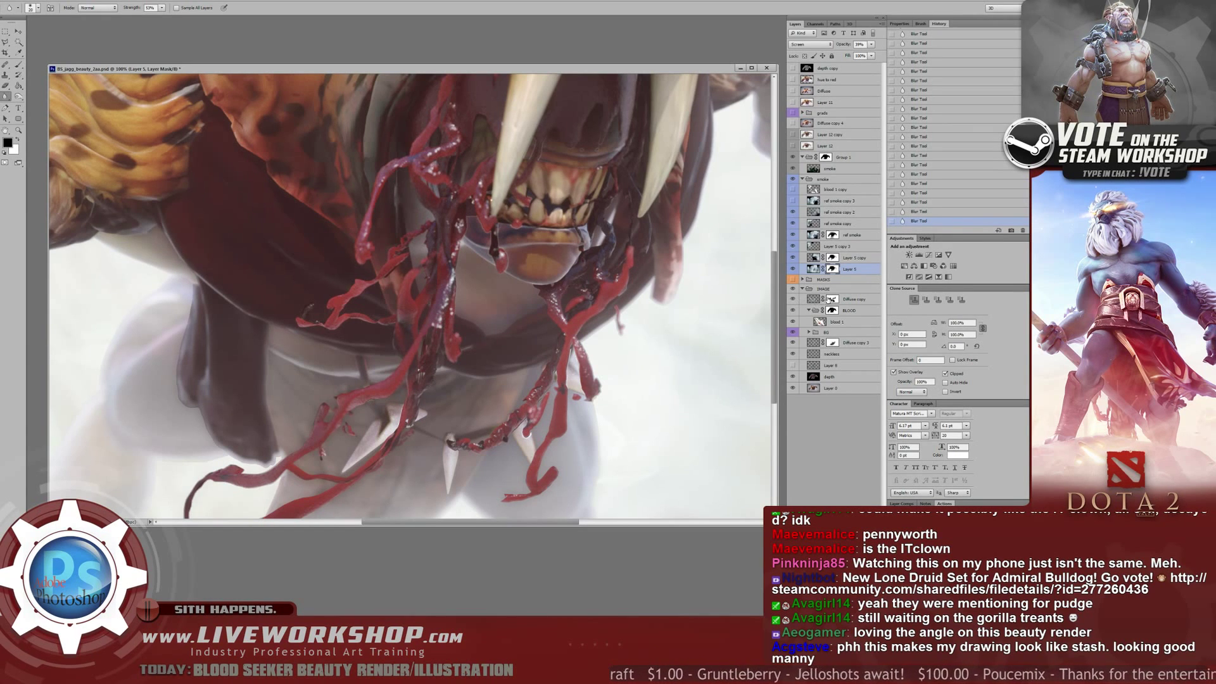
- Erase on the Diffuse copy layer's mask beside the lower jaw with a smaller brush, swapping the foreground and background colours between strokes
click(832, 298)
key(e)
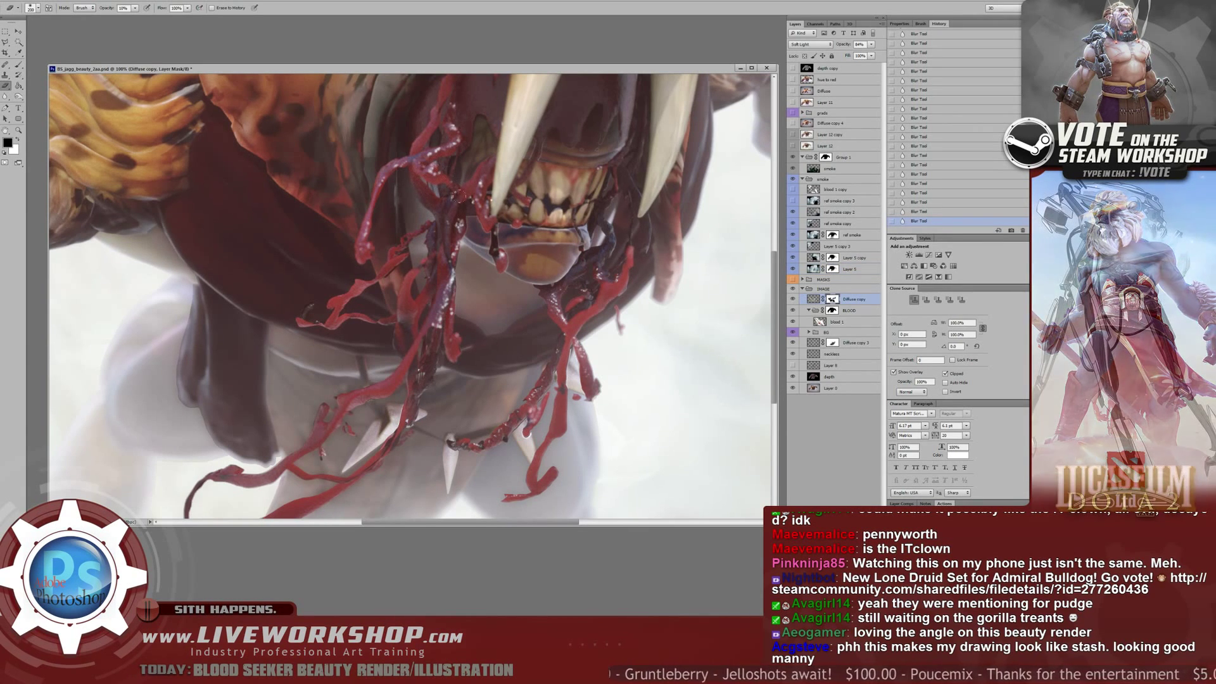
key(bracketleft)
key(bracketleft)
key(bracketleft)
key(bracketleft)
key(bracketleft)
key(bracketleft)
click(469, 212)
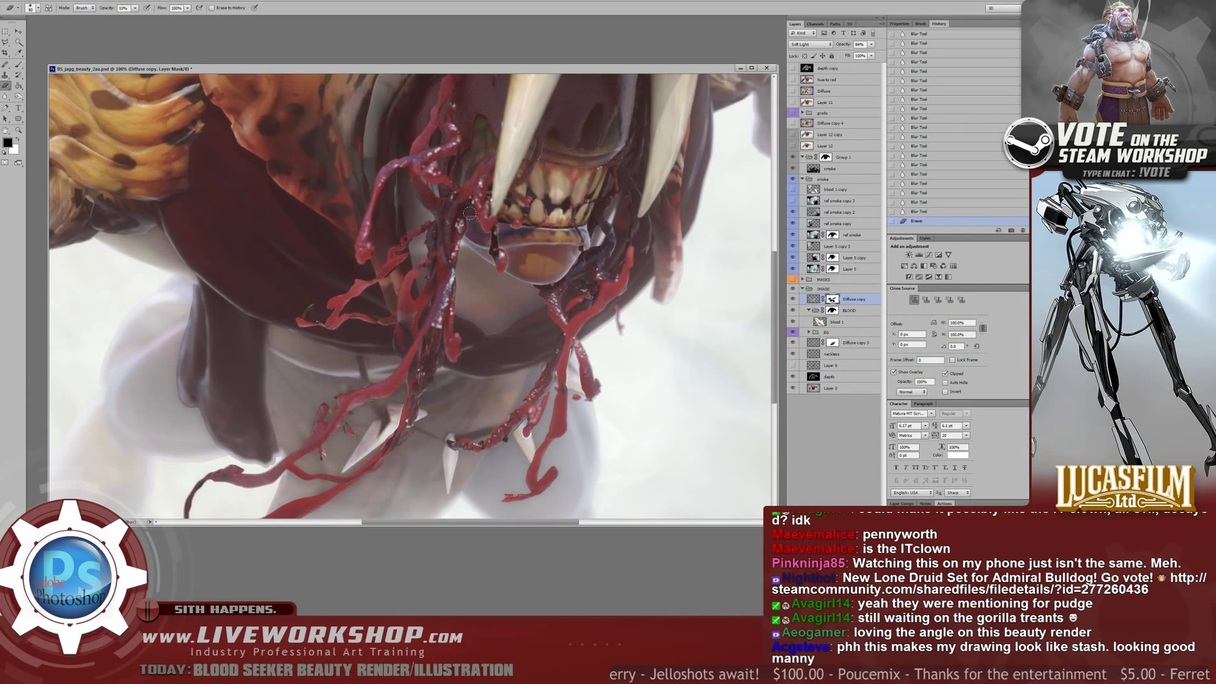
key(x)
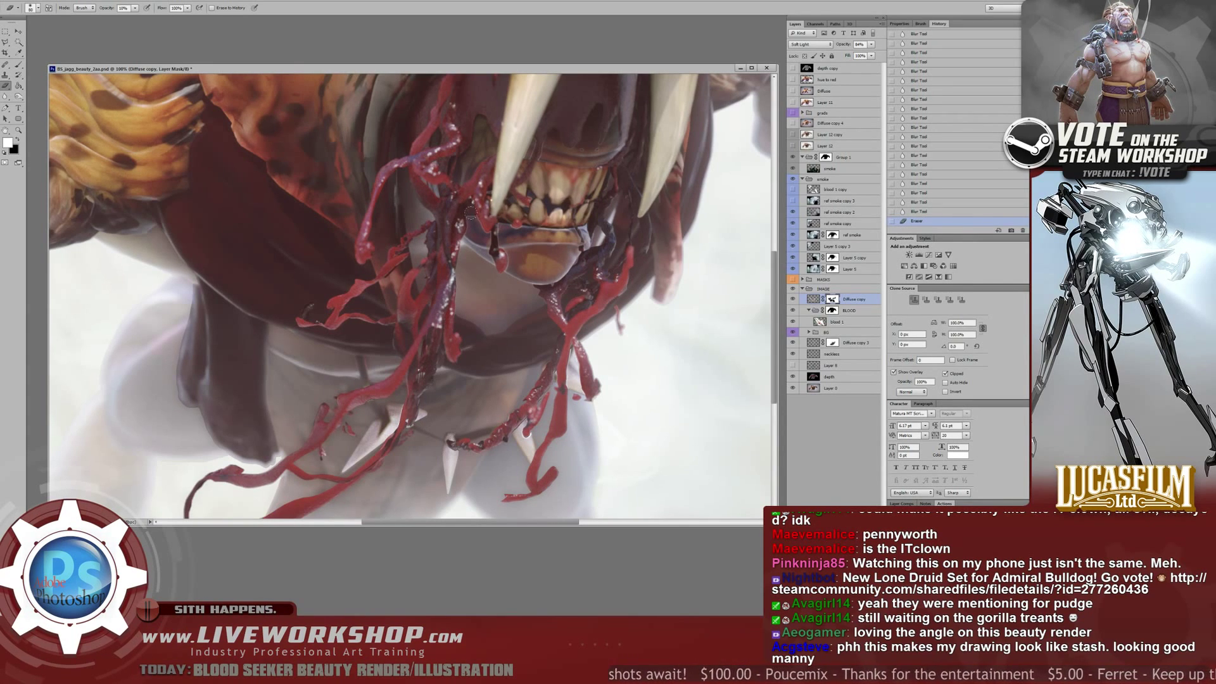
click(471, 214)
click(471, 214)
click(472, 214)
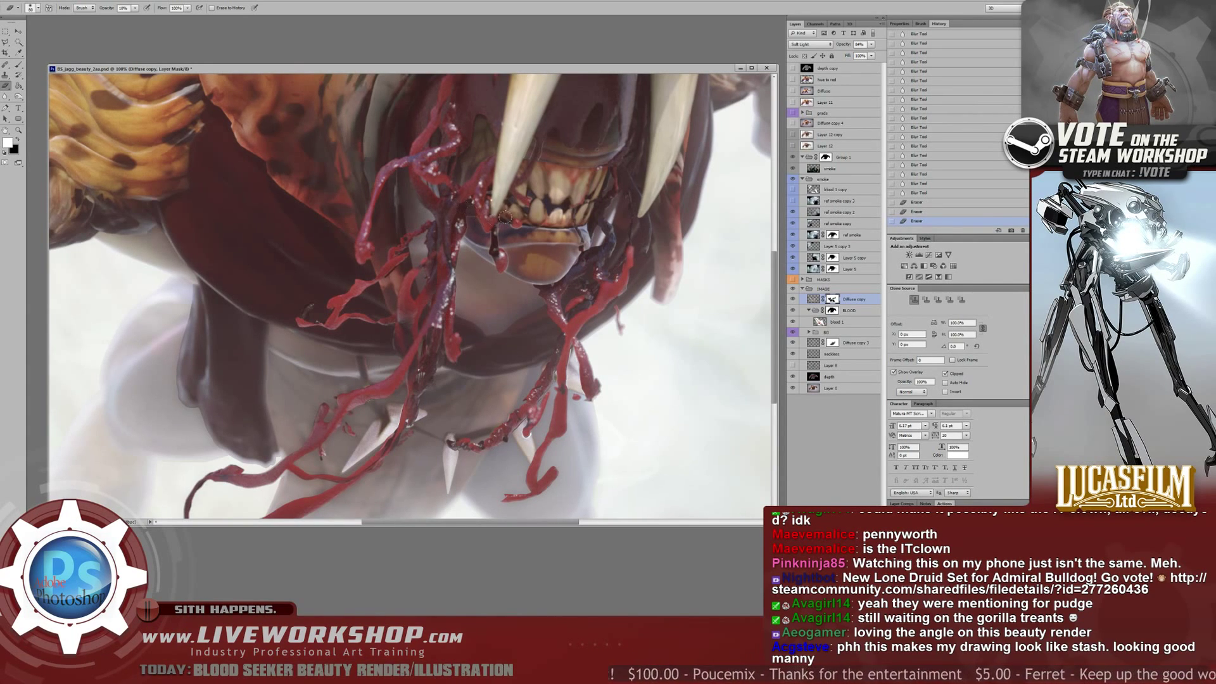
- Set the eraser opacity to 47%, erase more of the Diffuse copy mask around the mouth and blood, and compare the layer off and on
key(4)
key(7)
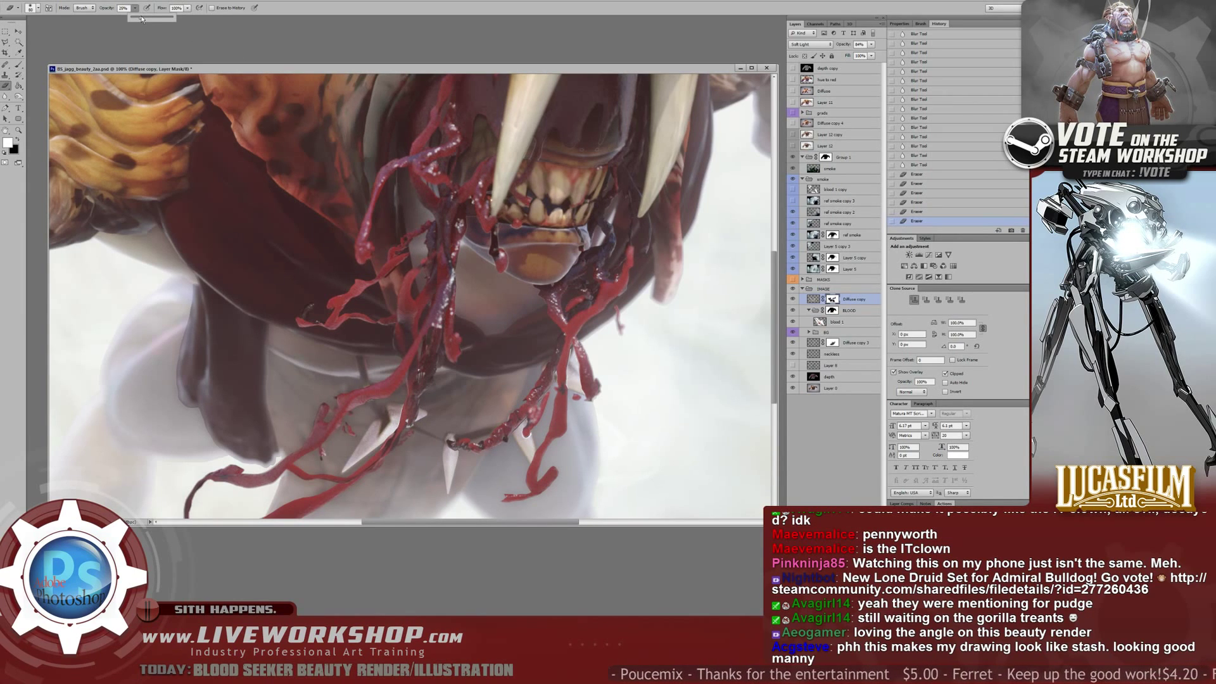
drag(535, 223, 525, 229)
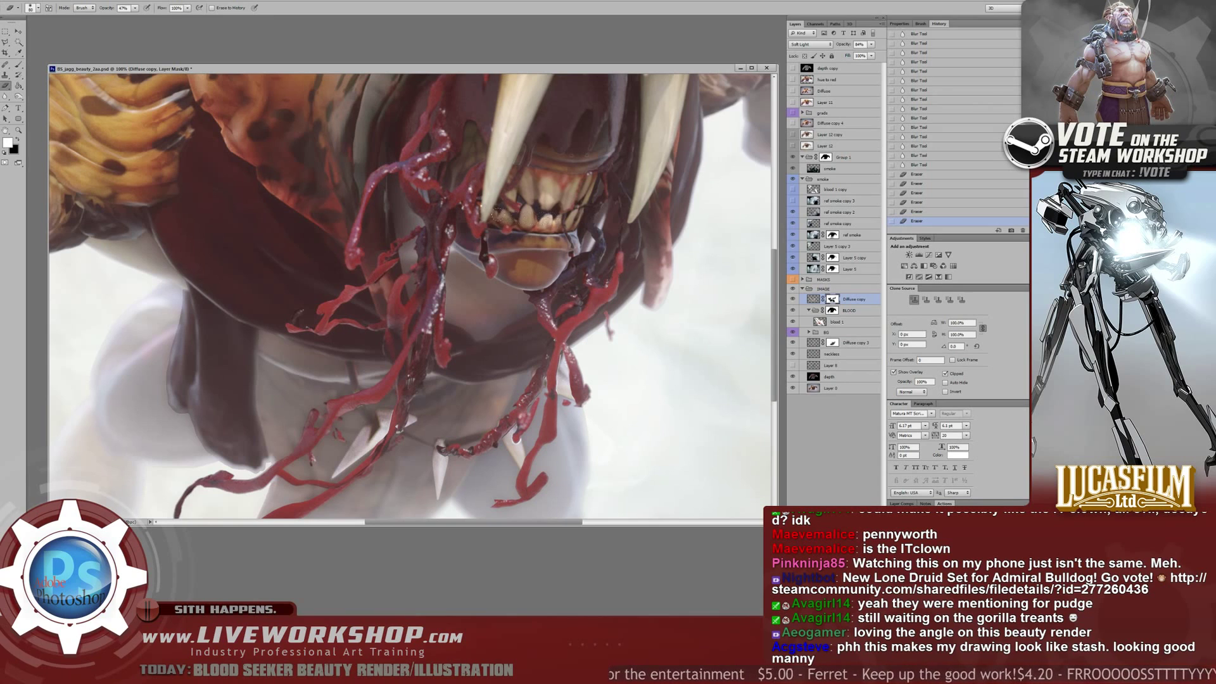
click(448, 183)
click(564, 137)
click(564, 136)
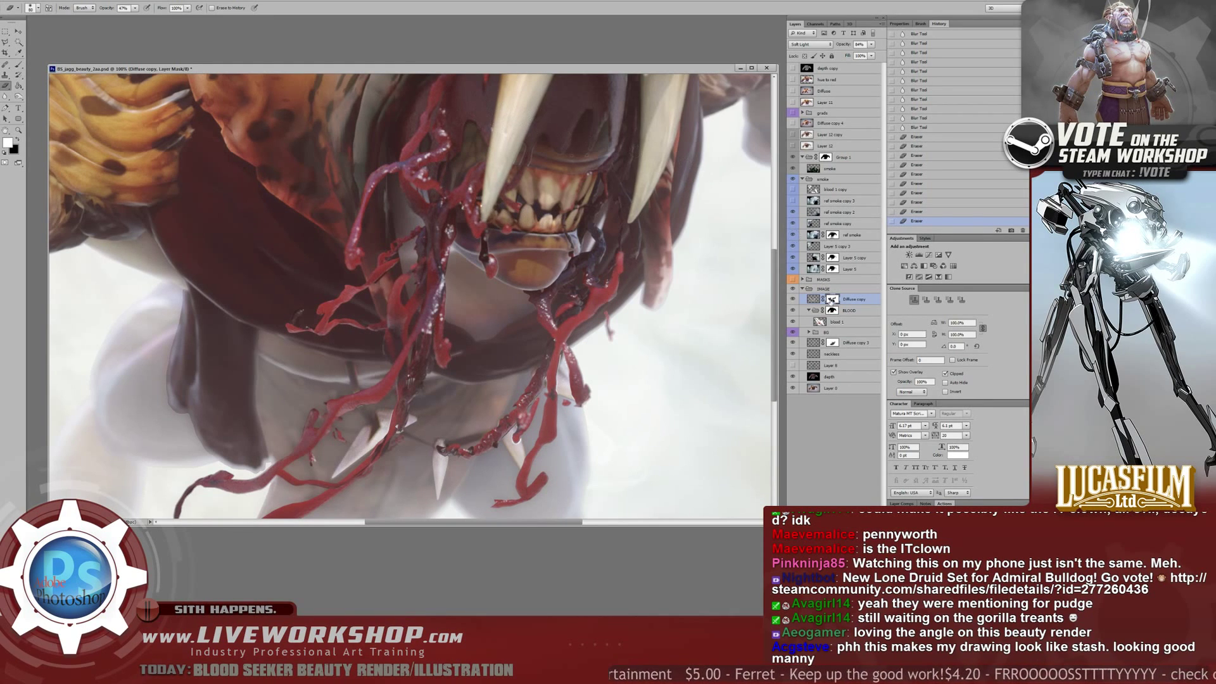
click(793, 299)
click(792, 299)
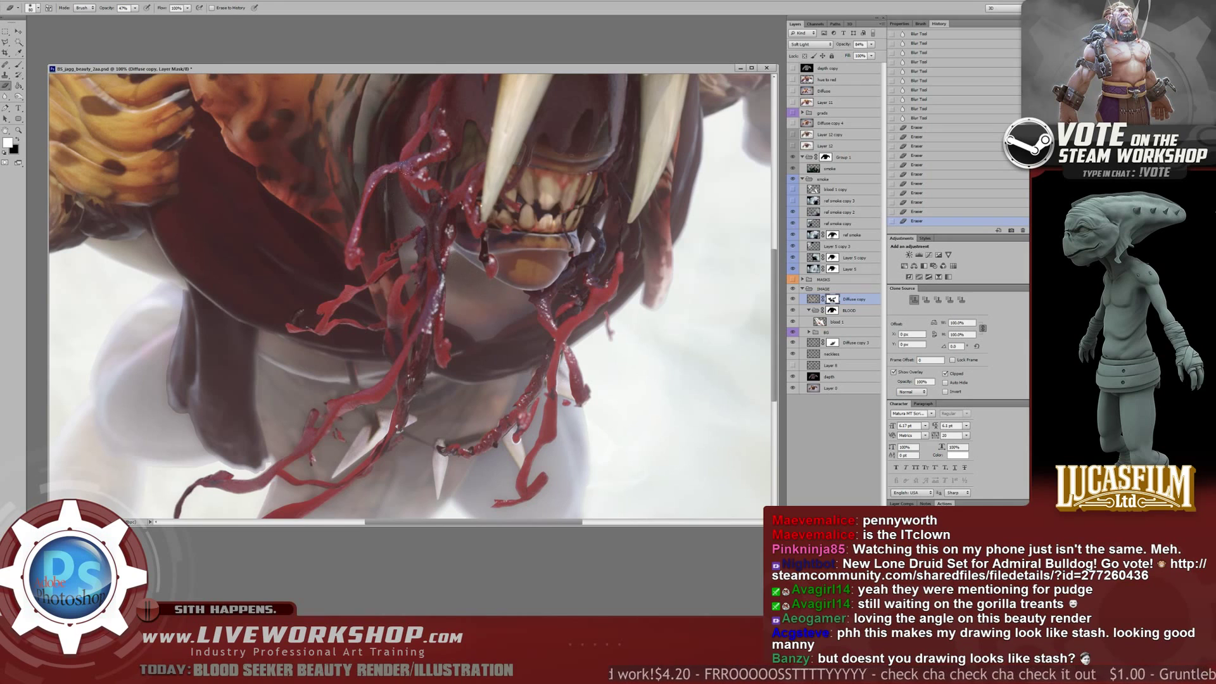
click(334, 199)
- Review the whole illustration at 33.3% zoom and return to a close view of the jaw and blood
key(ctrl+minus)
key(ctrl+minus)
key(ctrl+minus)
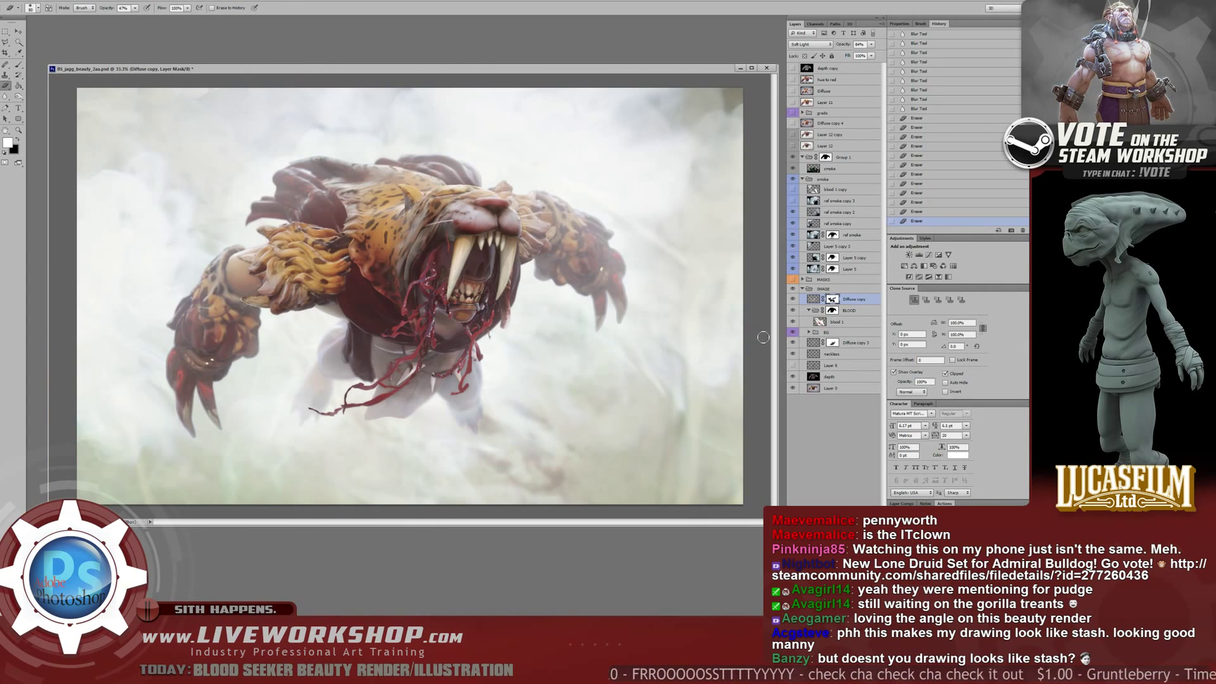
key(ctrl+plus)
key(ctrl+plus)
key(ctrl+plus)
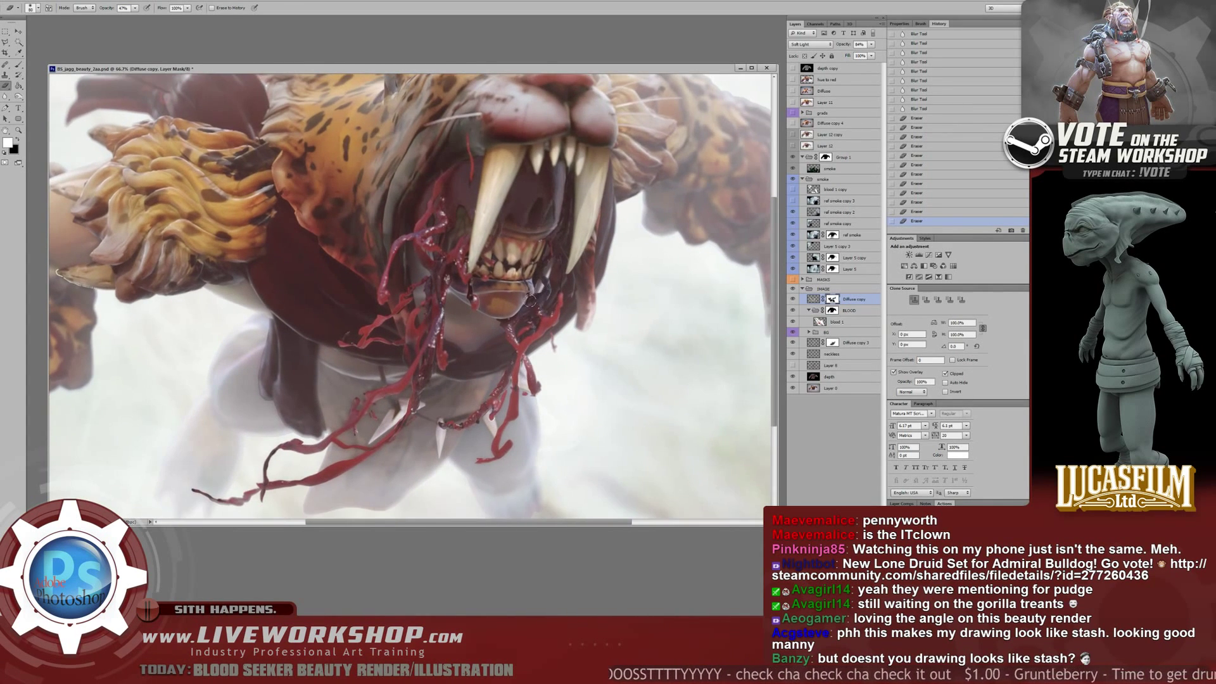
- Smudge the Diffuse copy mask below the jaw and beside the blood strands with an enlarged brush, and check the whole illustration
key(r)
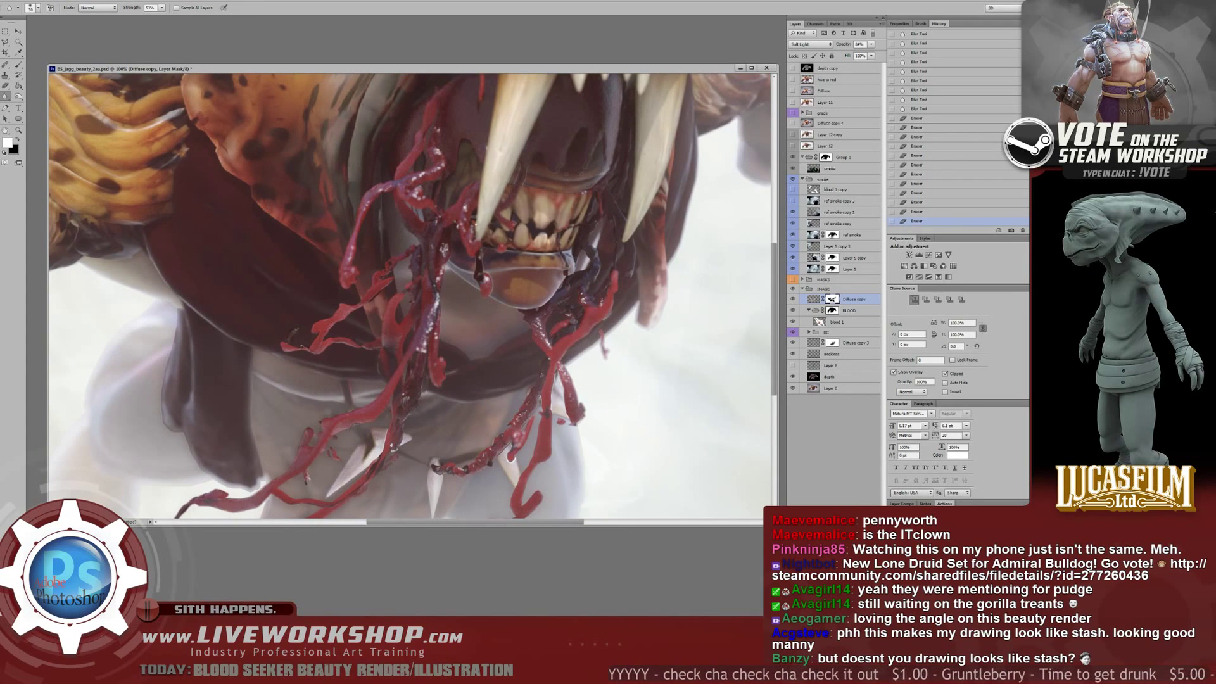
key(bracketright)
key(bracketright)
key(bracketright)
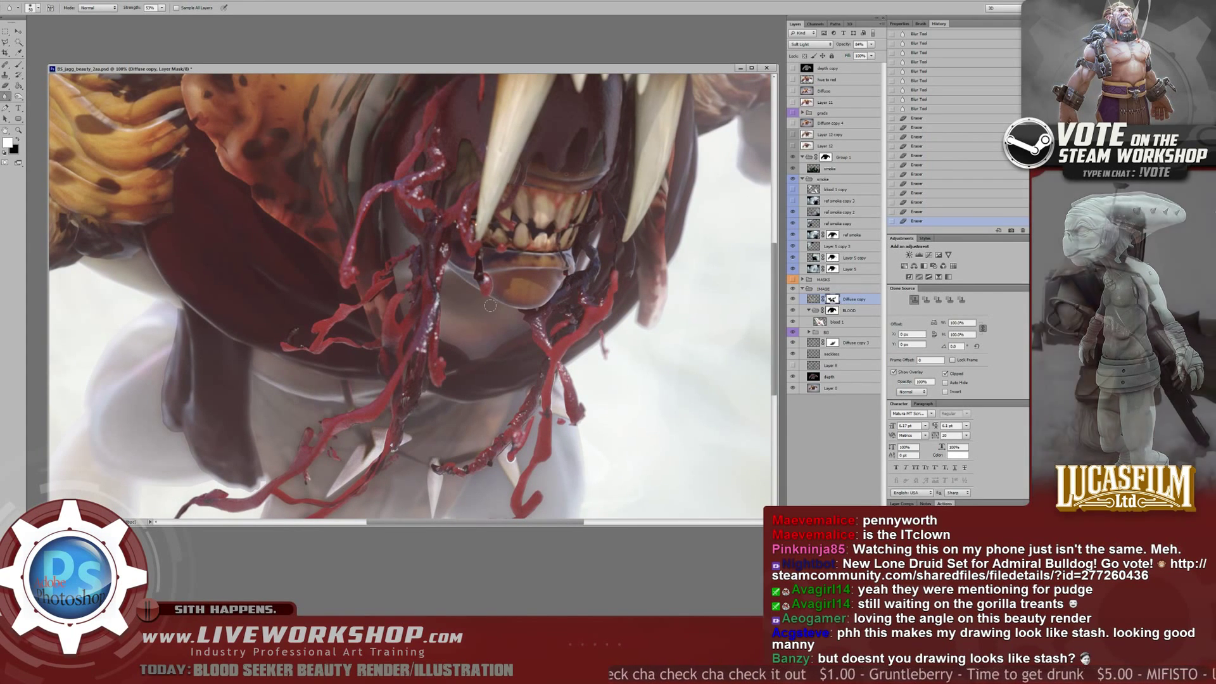
key(shift+r)
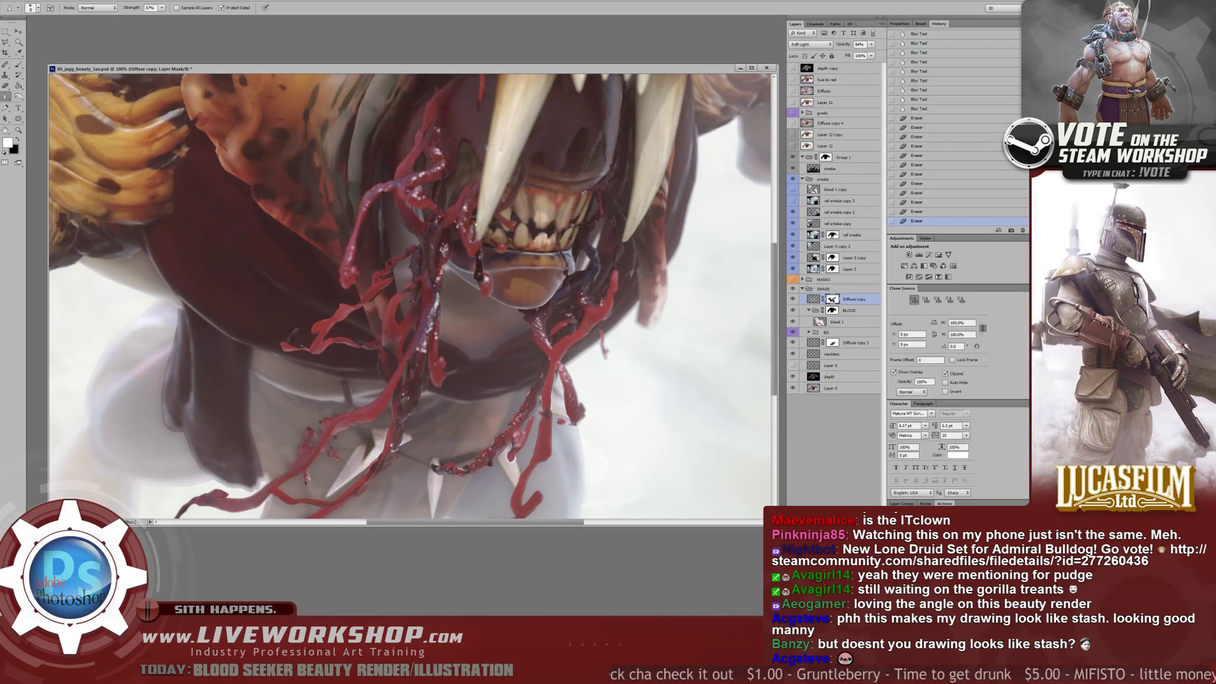
key(shift+r)
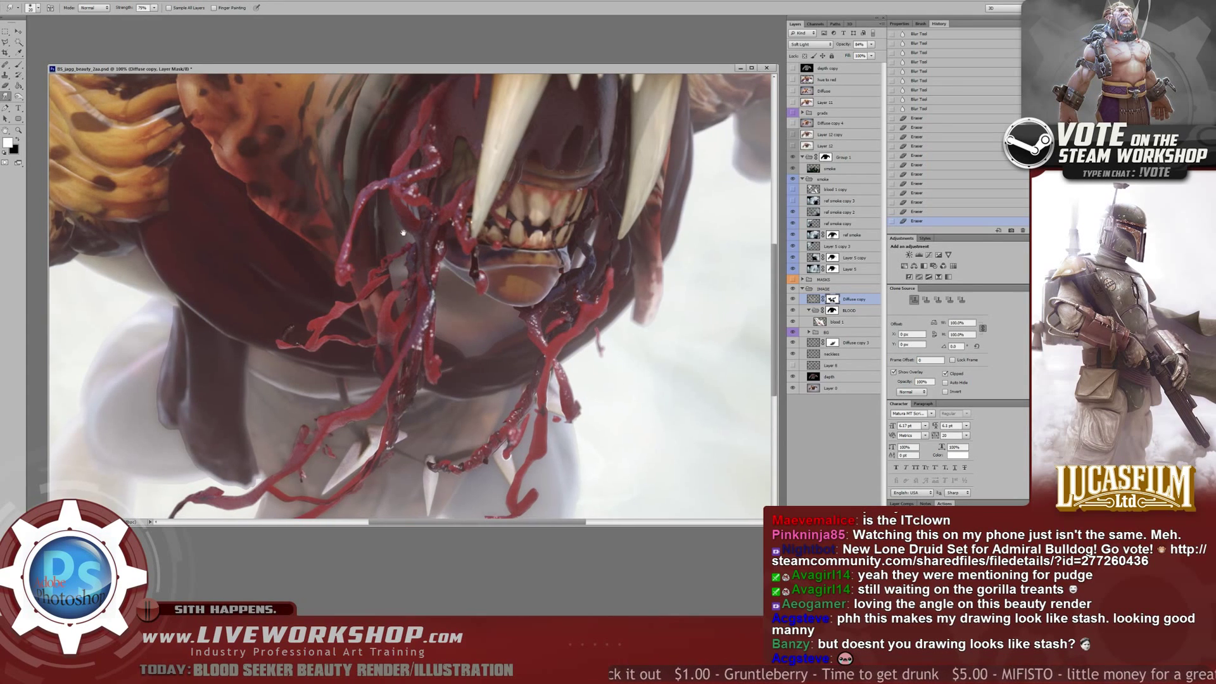
key(bracketright)
key(bracketright)
key(bracketright)
key(bracketright)
key(bracketright)
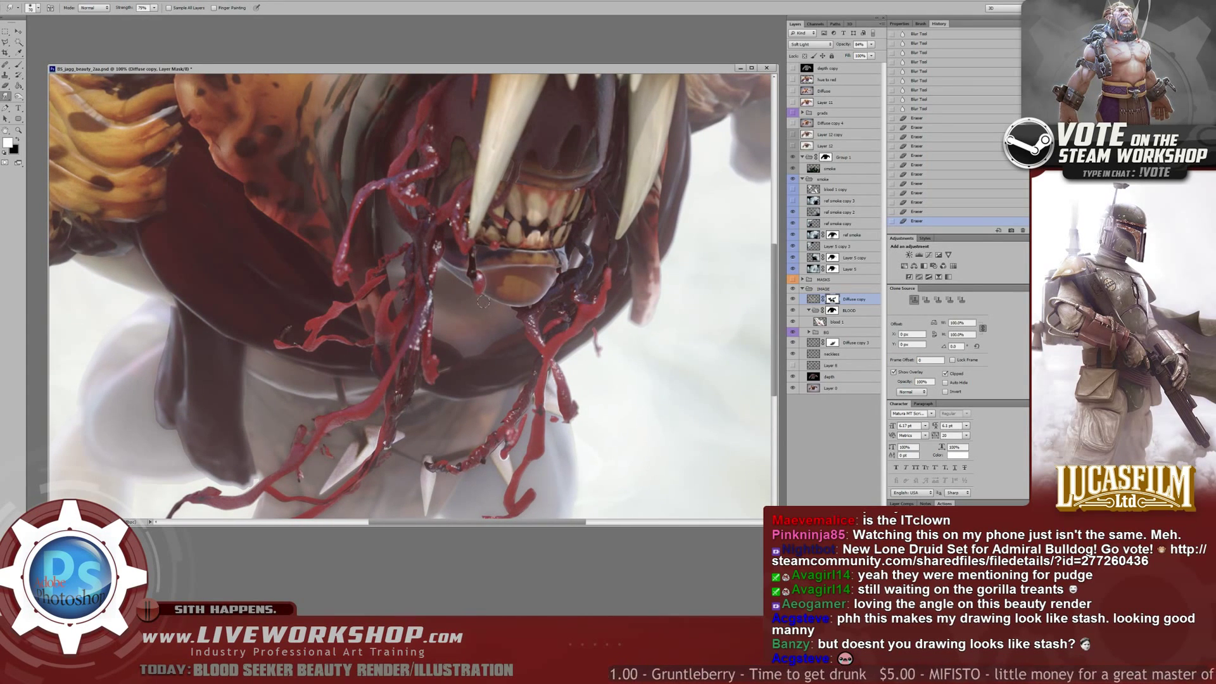
mouse_move(472, 298)
mouse_down()
mouse_move(433, 292)
mouse_move(458, 286)
mouse_move(479, 303)
mouse_move(435, 303)
mouse_move(458, 266)
mouse_up()
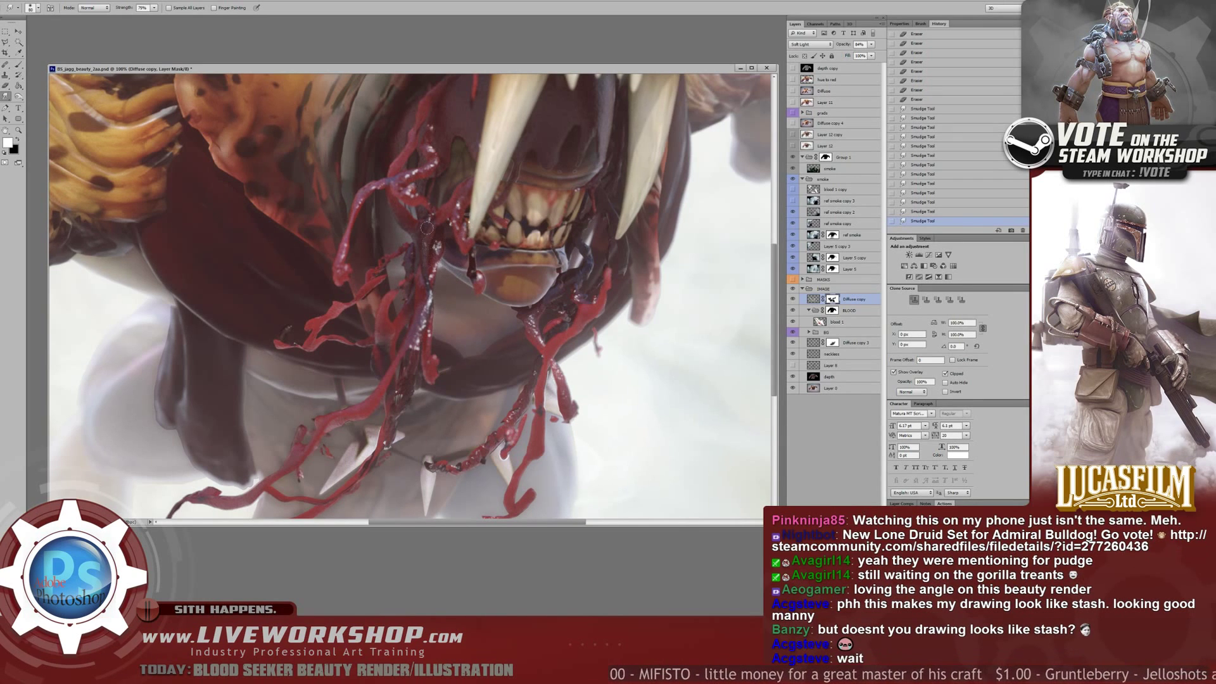
key(ctrl+minus)
key(ctrl+minus)
key(ctrl+minus)
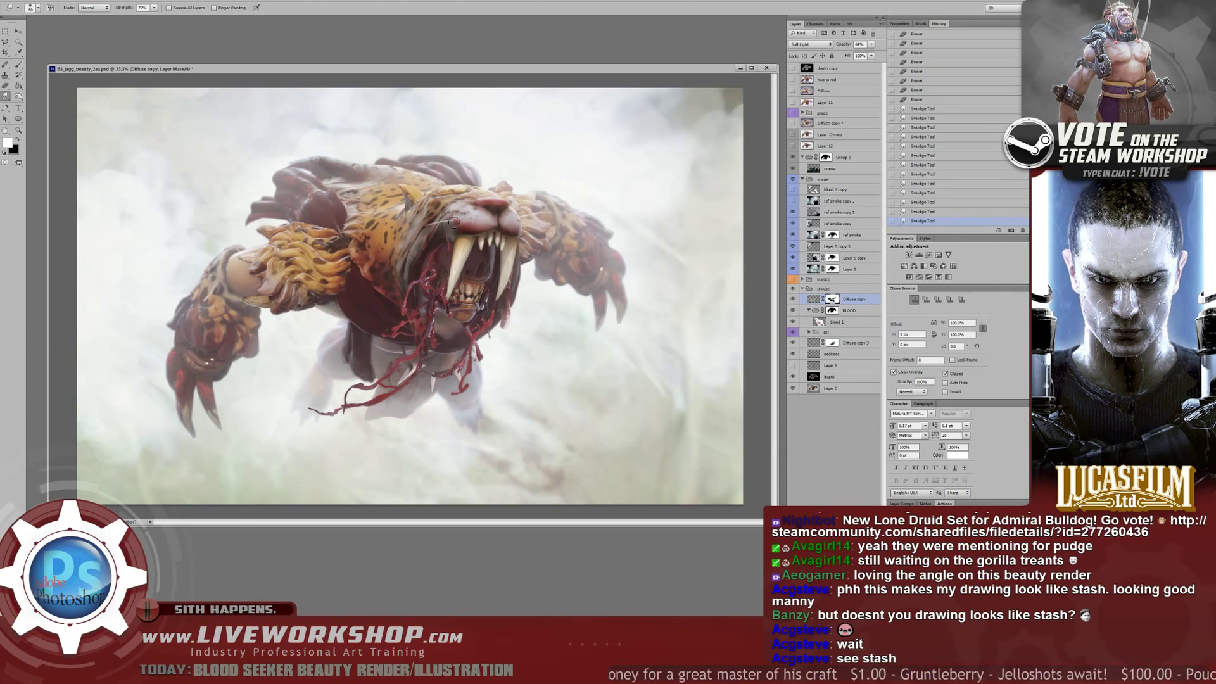
- Save the illustration document with the view closer on the head and jaw
key(ctrl+plus)
key(ctrl+plus)
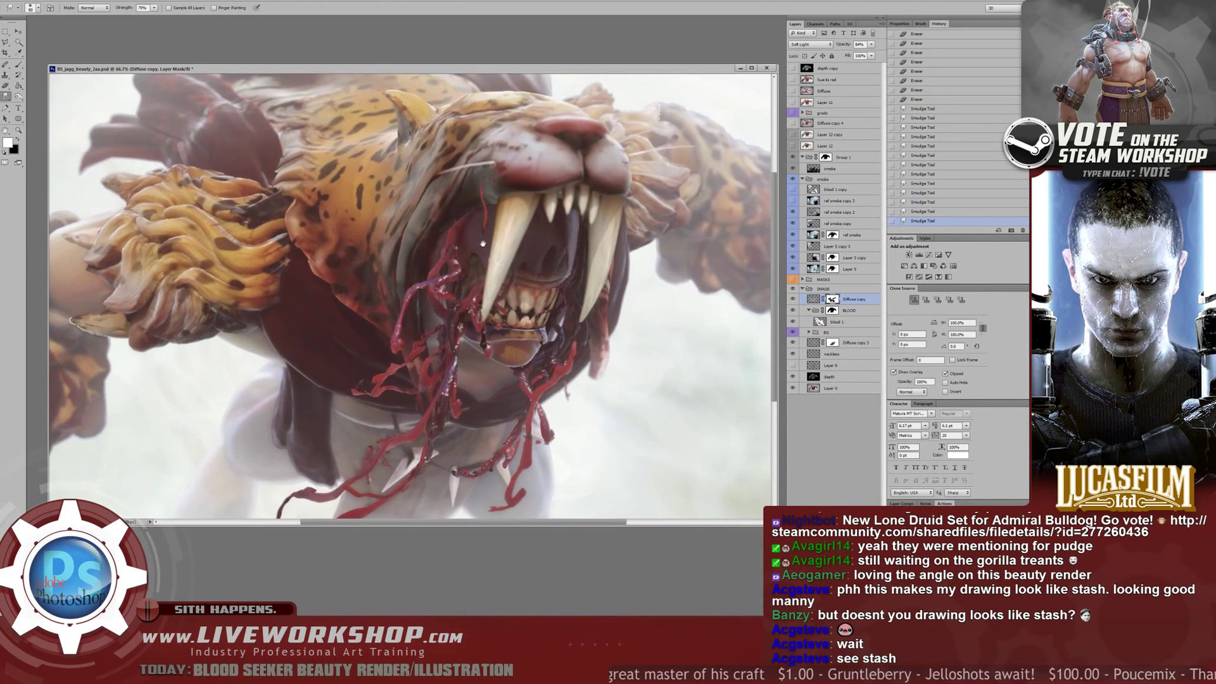
key(ctrl+s)
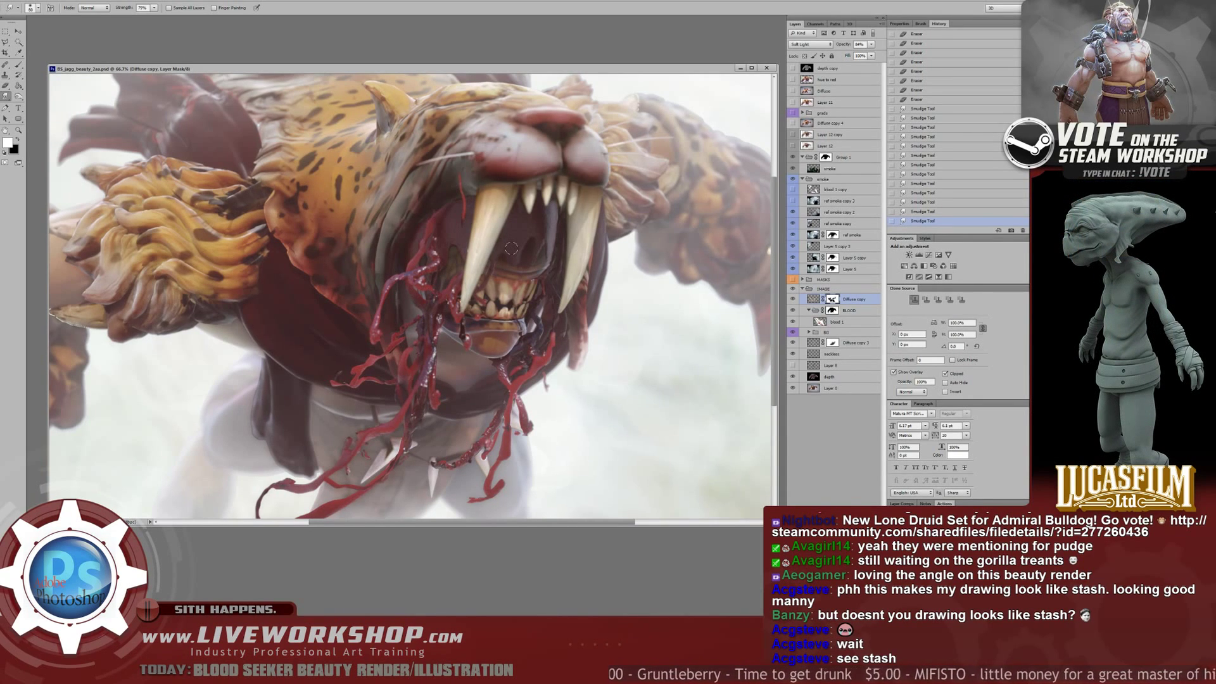
- Compare the Diffuse copy 3 and depth layers off and on around the head and the far claw
drag(522, 252, 431, 254)
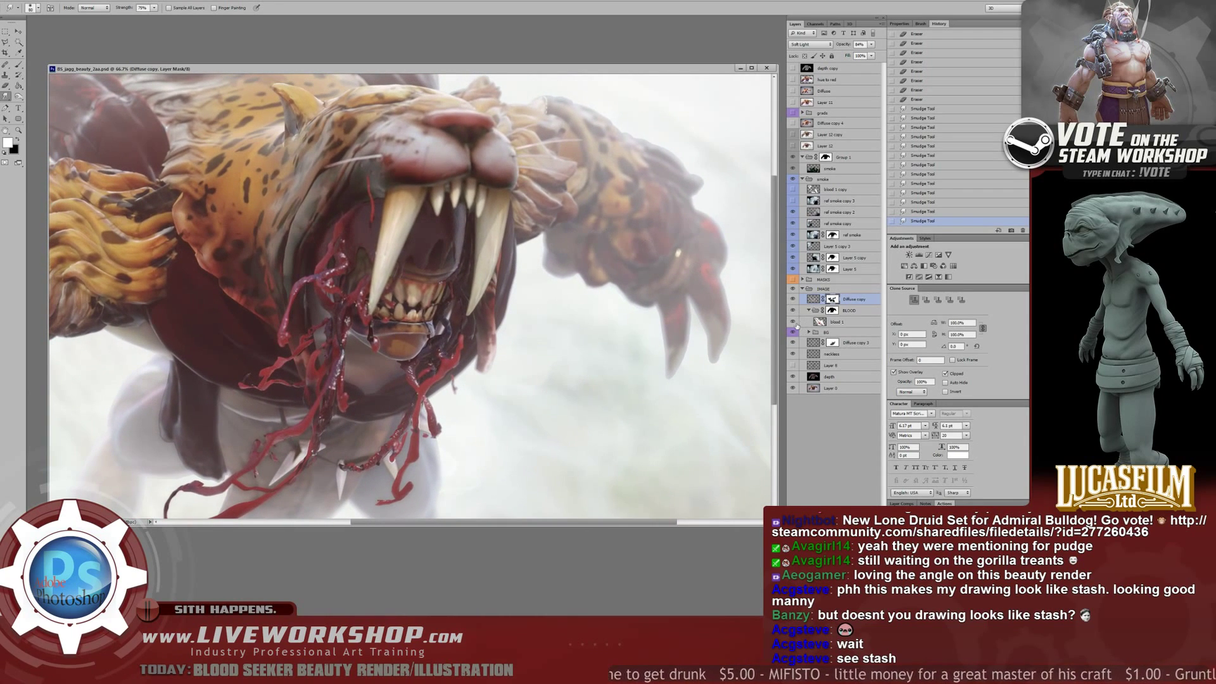
click(792, 342)
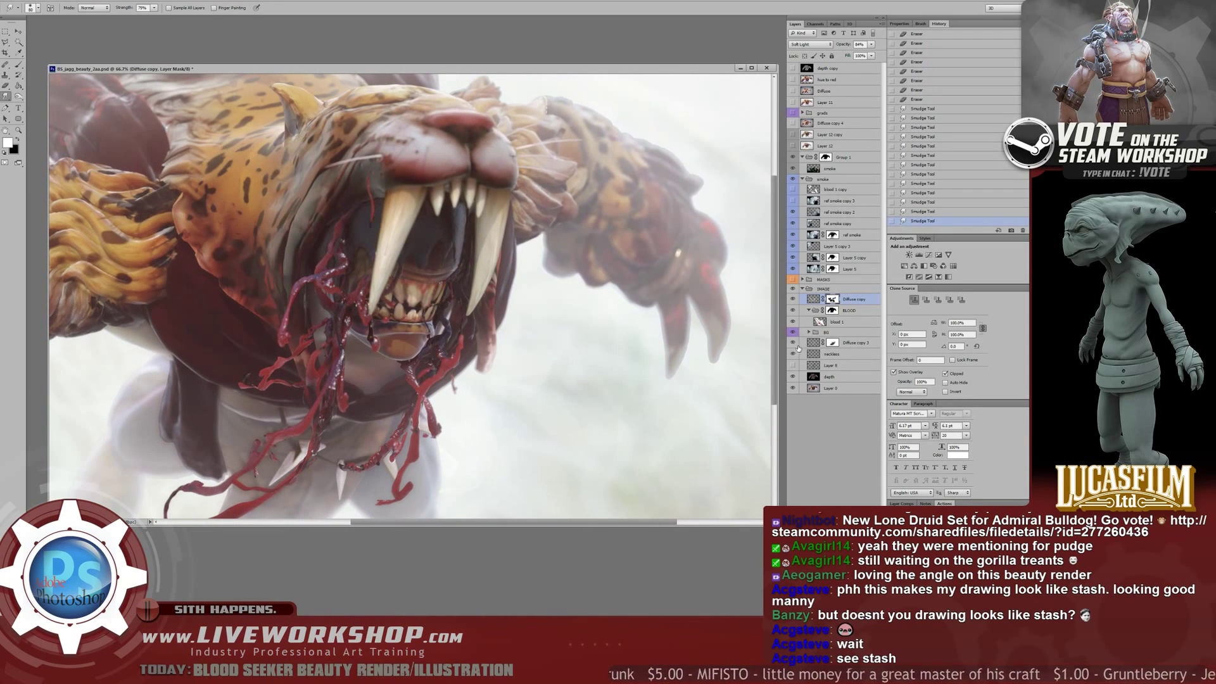
click(792, 342)
click(793, 377)
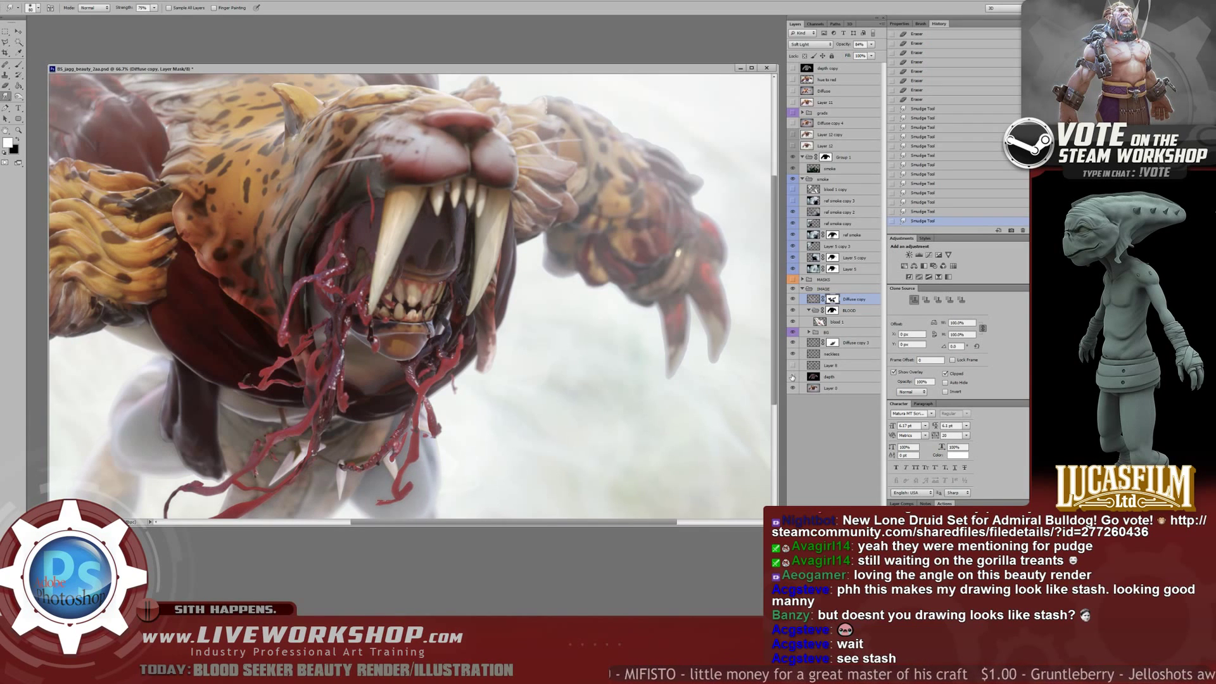
- Examine the teeth, the whole illustration and the near arm at several zoom levels, and compare the smoke group off and on
scroll(569, 324, down, 2)
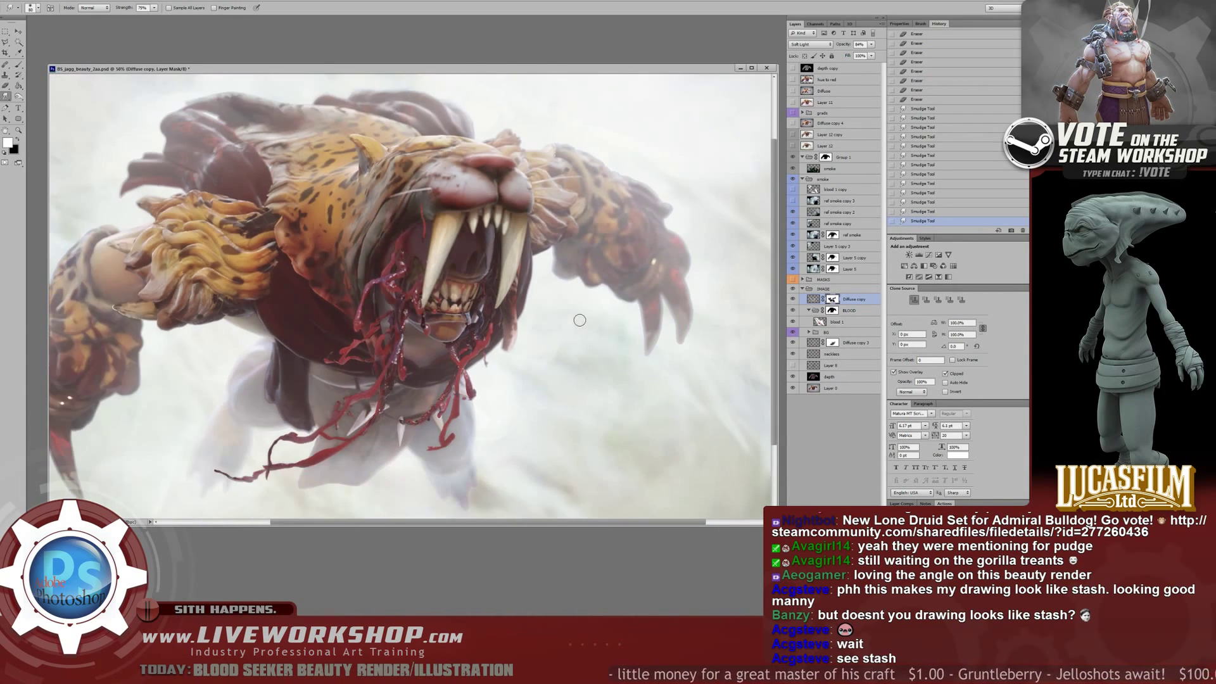
scroll(569, 324, up, 4)
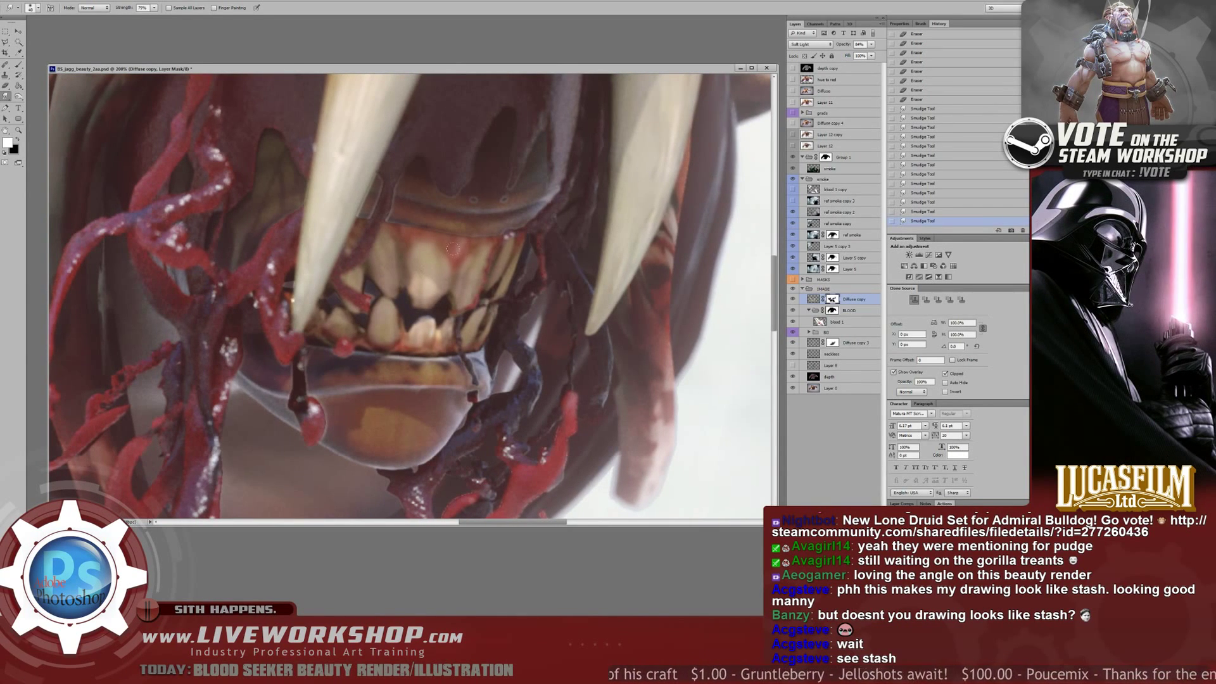
key(ctrl+minus)
key(ctrl+minus)
key(ctrl+minus)
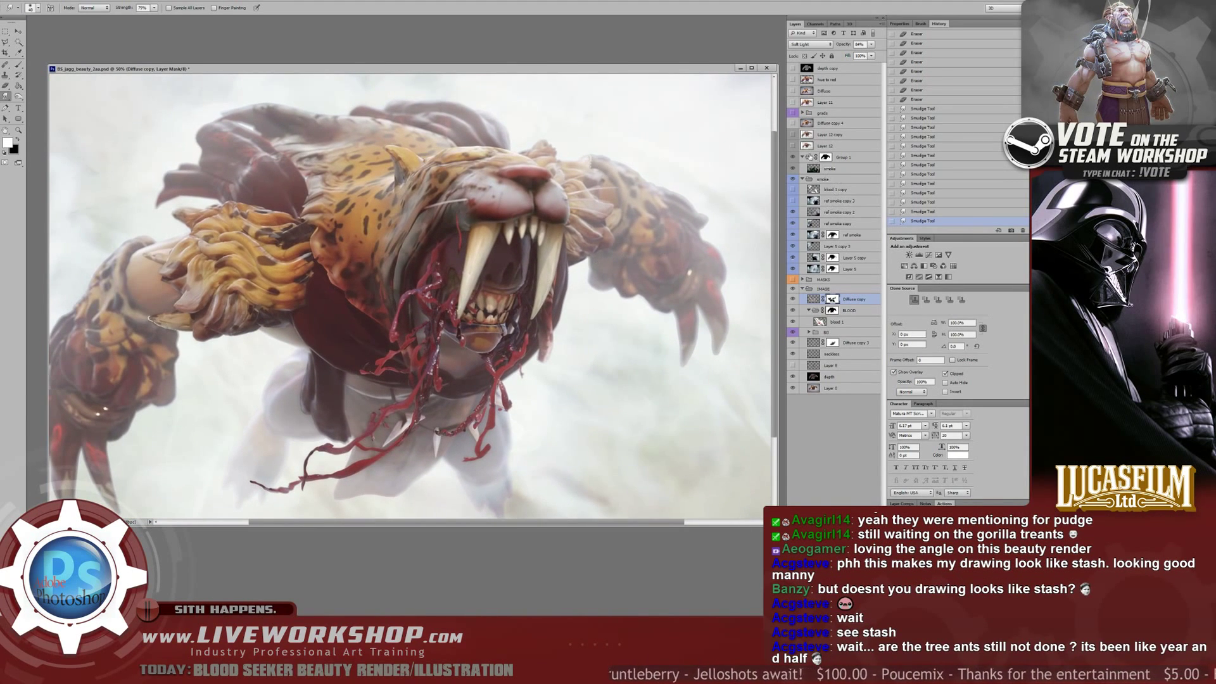
drag(384, 153, 399, 159)
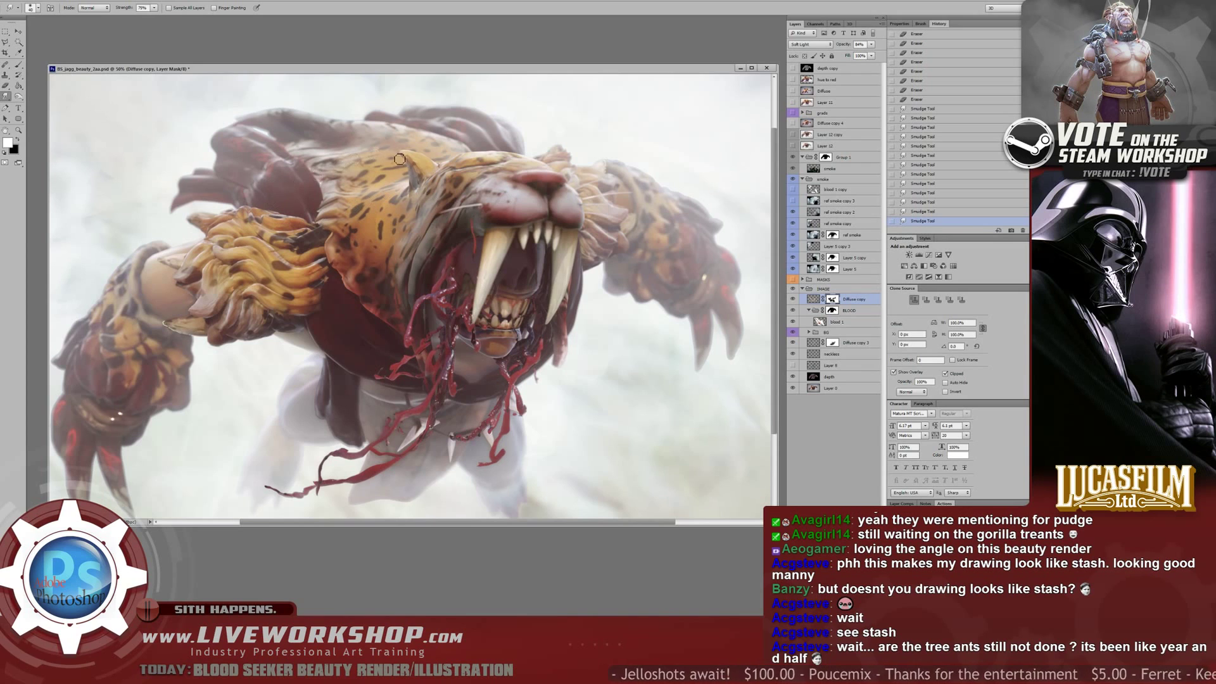
key(ctrl+minus)
mouse_move(565, 232)
mouse_down()
mouse_move(558, 219)
mouse_move(593, 269)
mouse_up()
key(ctrl+plus)
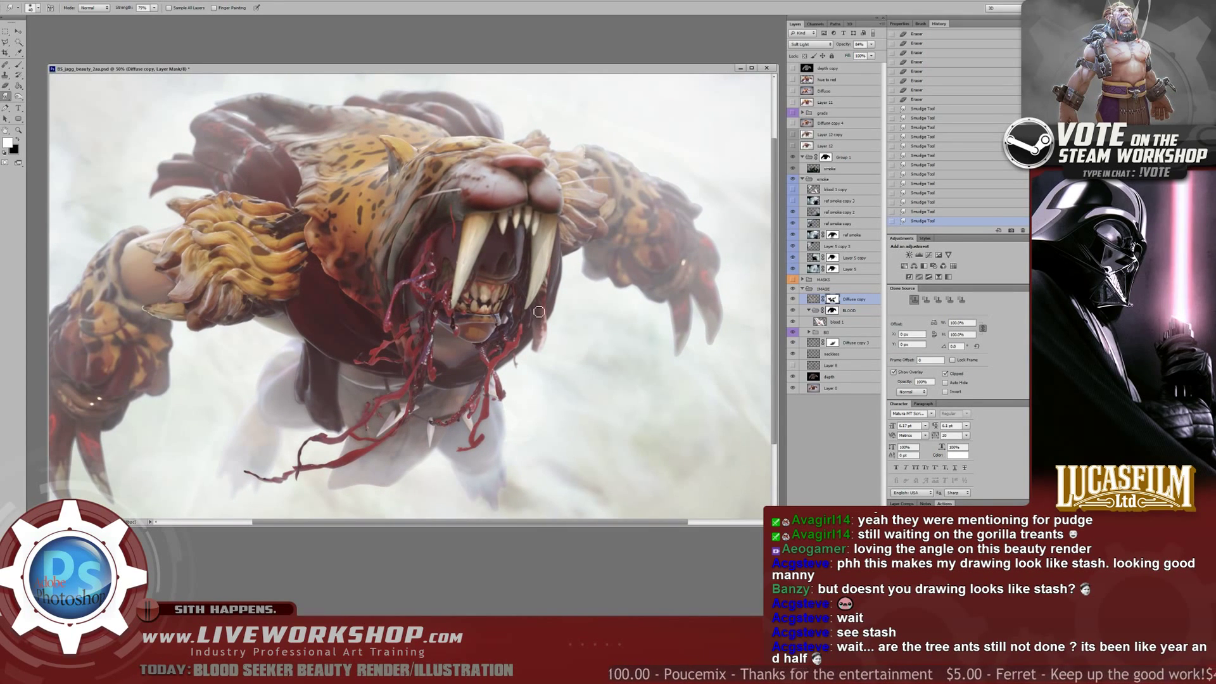
key(ctrl+plus)
key(ctrl+minus)
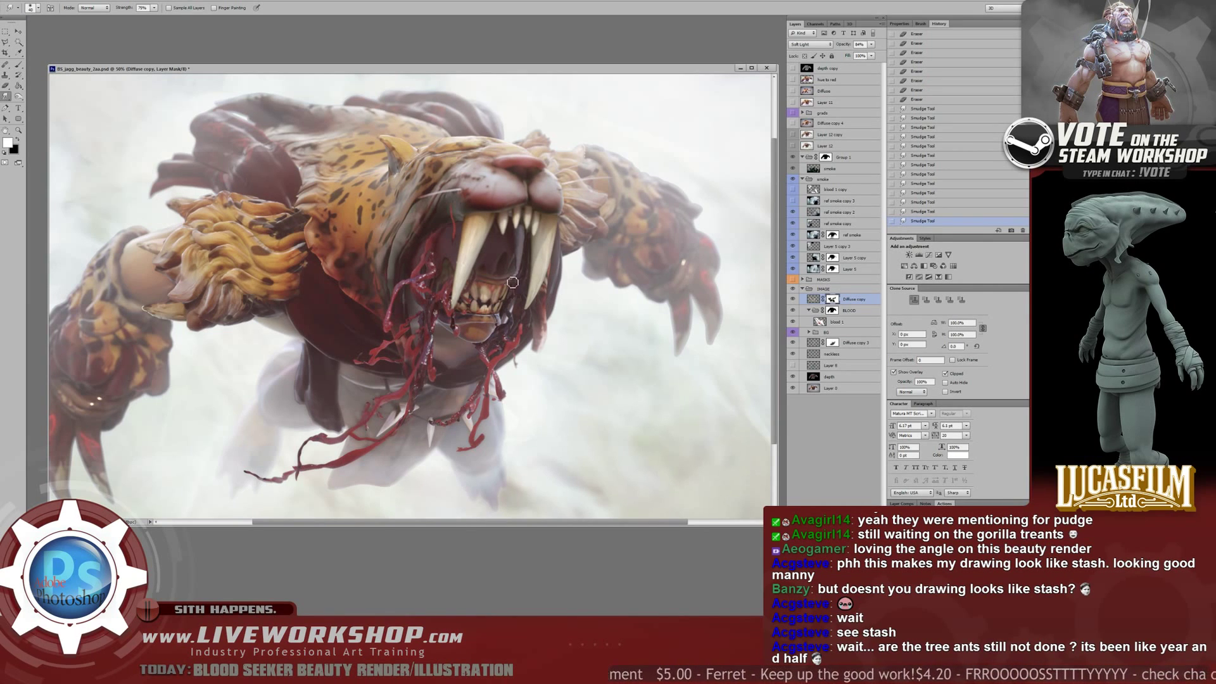
key(ctrl+minus)
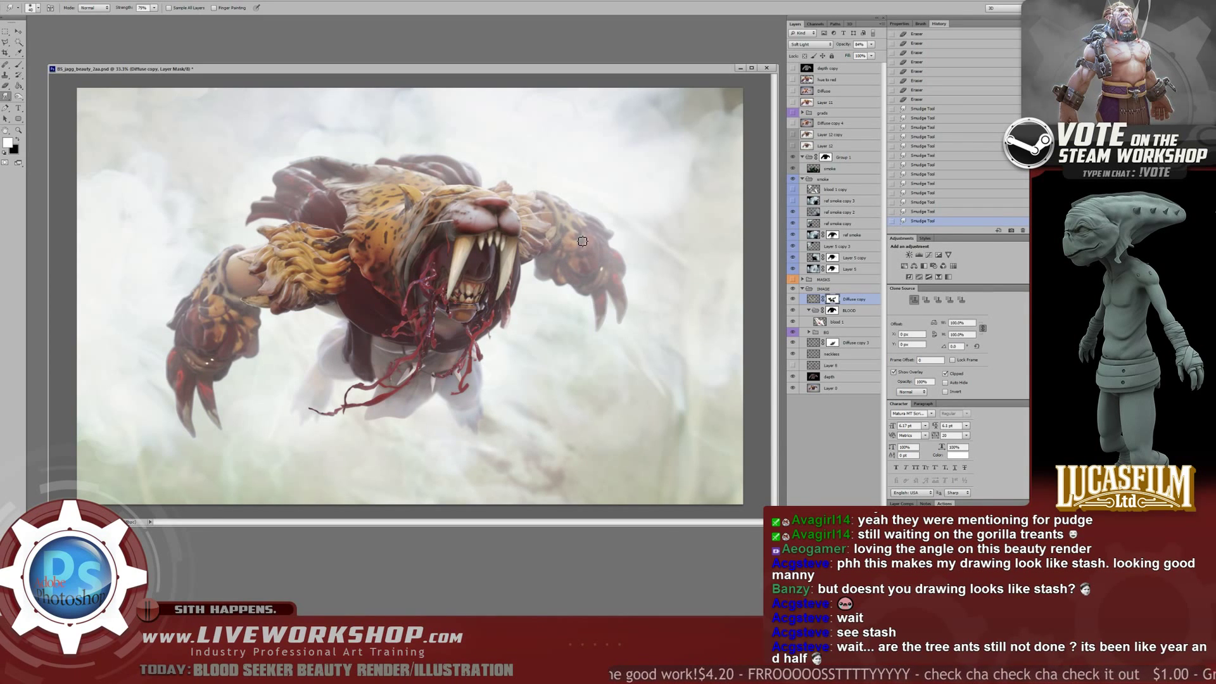
key(ctrl+plus)
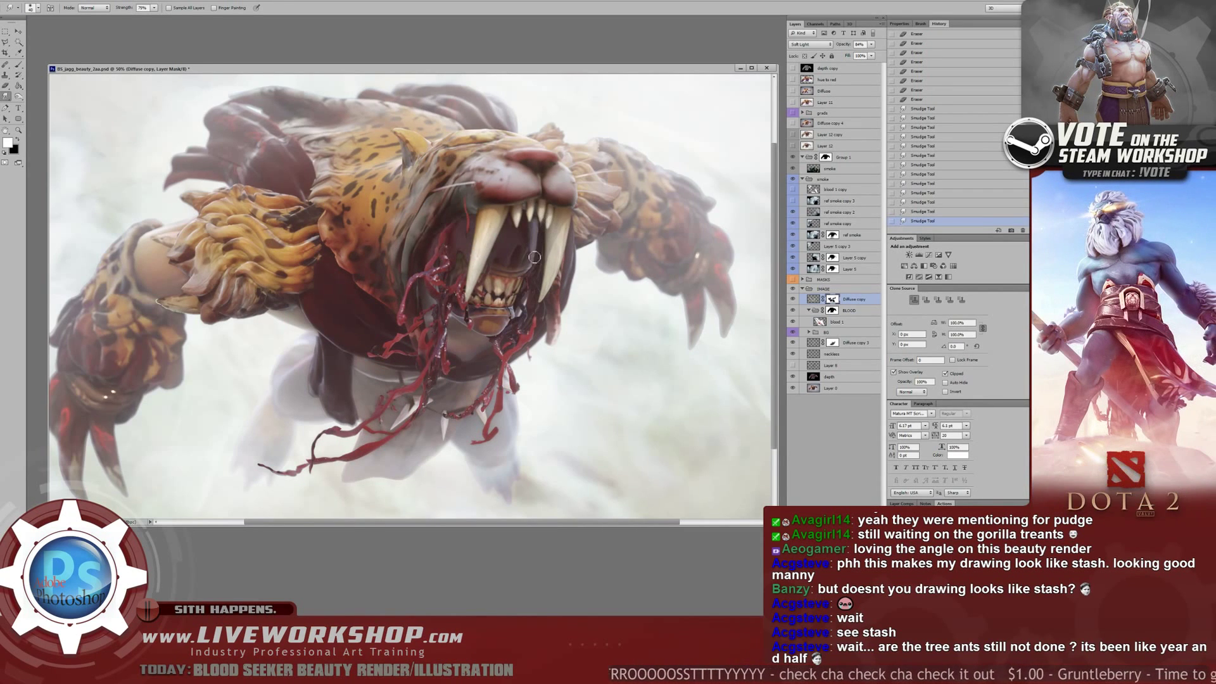
key(ctrl+plus)
drag(532, 254, 539, 250)
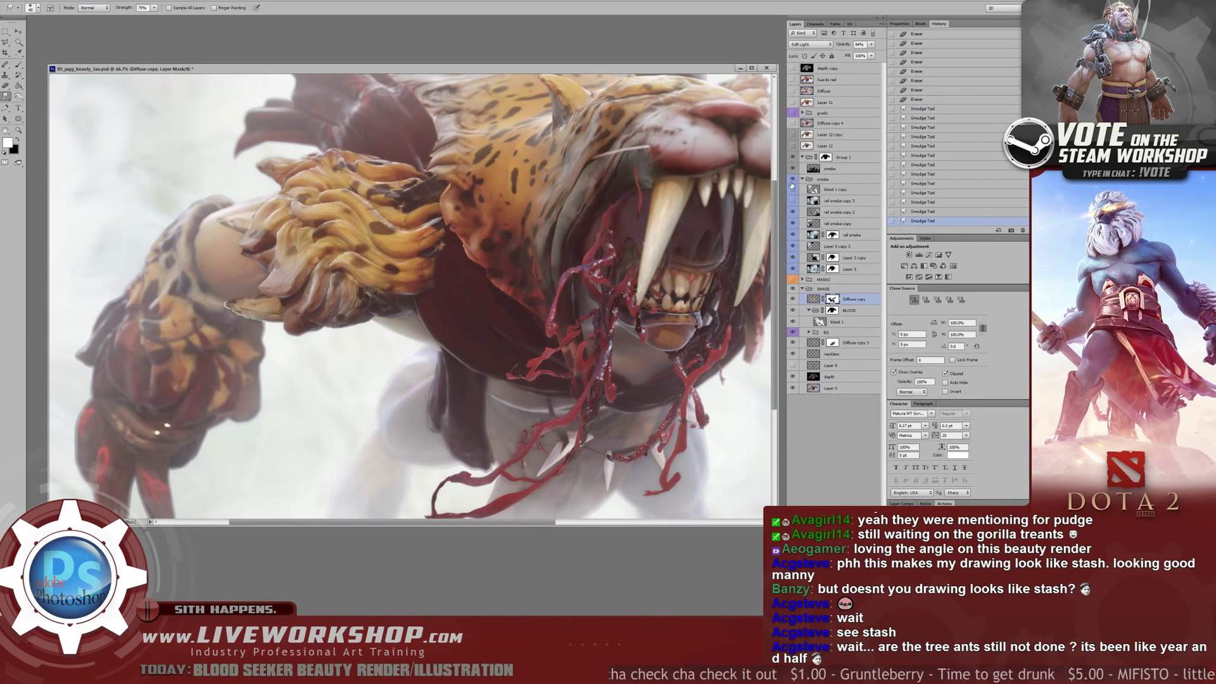
click(792, 180)
click(792, 181)
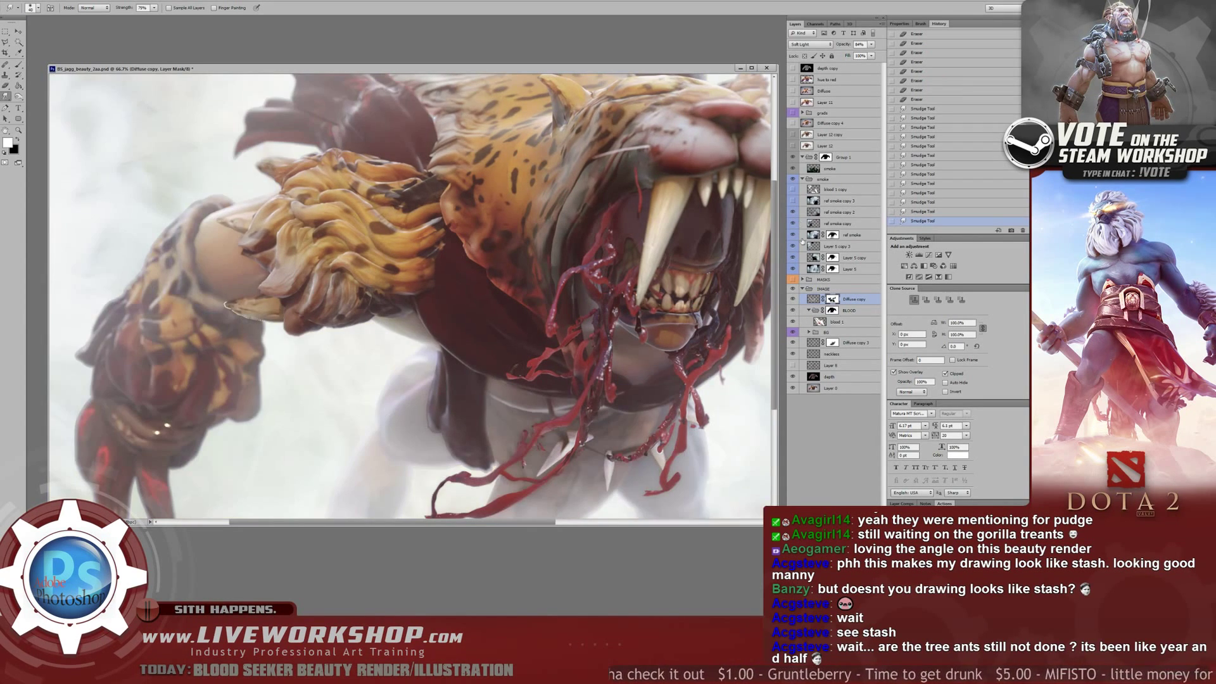
- Sharpen the bottom render layer along the lower edge of the claw tip beneath the shoulder fur
click(816, 387)
key(ctrl+plus)
key(ctrl+plus)
drag(209, 336, 635, 272)
key(shift+r)
key(shift+r)
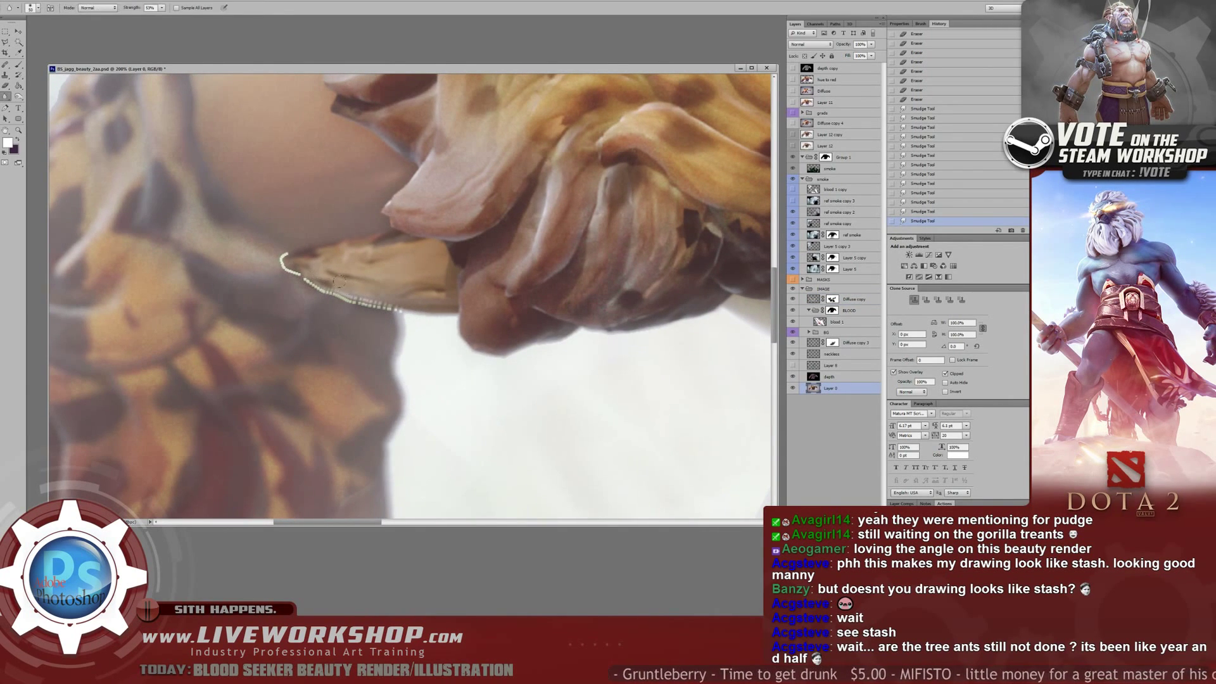
mouse_move(352, 308)
mouse_down()
mouse_move(367, 306)
mouse_move(323, 292)
mouse_up()
drag(322, 292, 303, 280)
drag(306, 282, 302, 279)
- Compare the depth layer and the bottom render layer off and on around the claw tip's pale outline
click(791, 376)
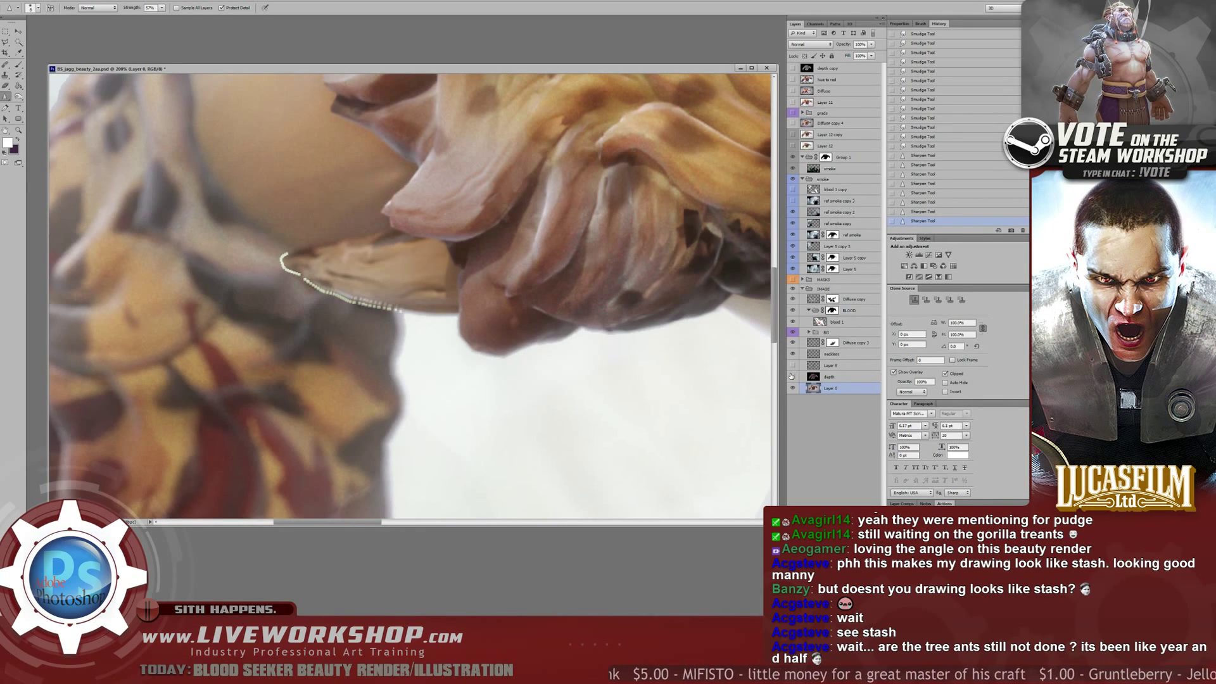
click(792, 388)
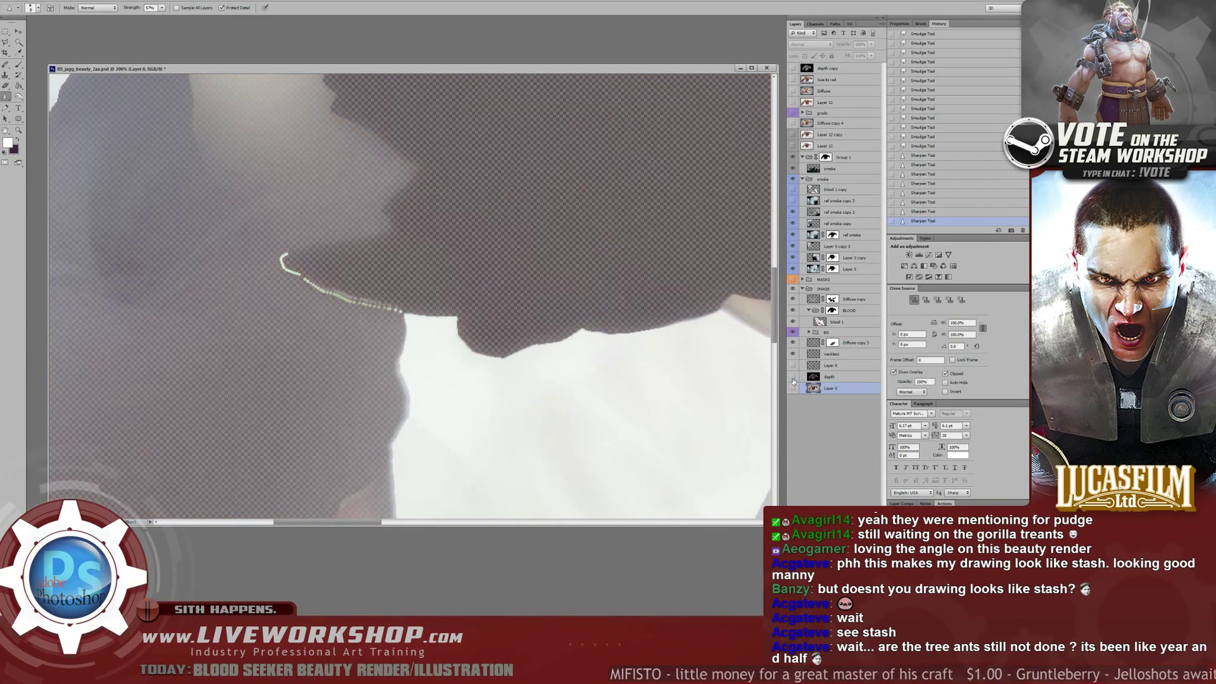
click(792, 376)
click(792, 388)
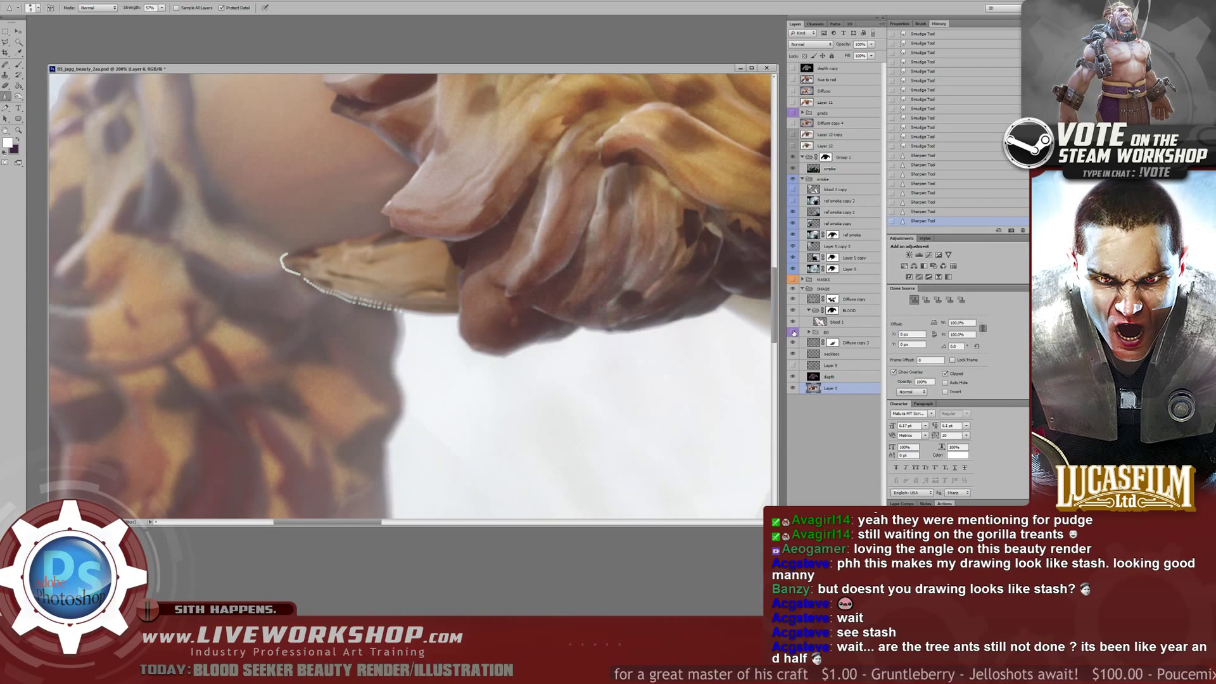
ctrl+click(814, 388)
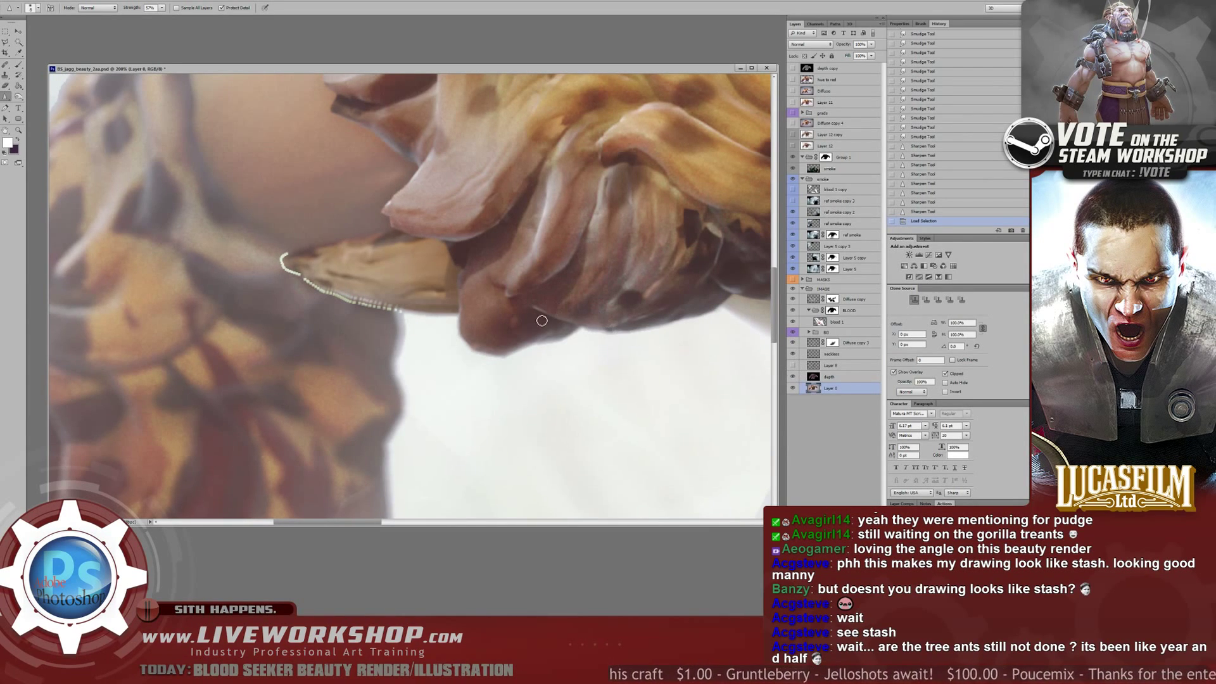
key(m)
drag(505, 342, 503, 344)
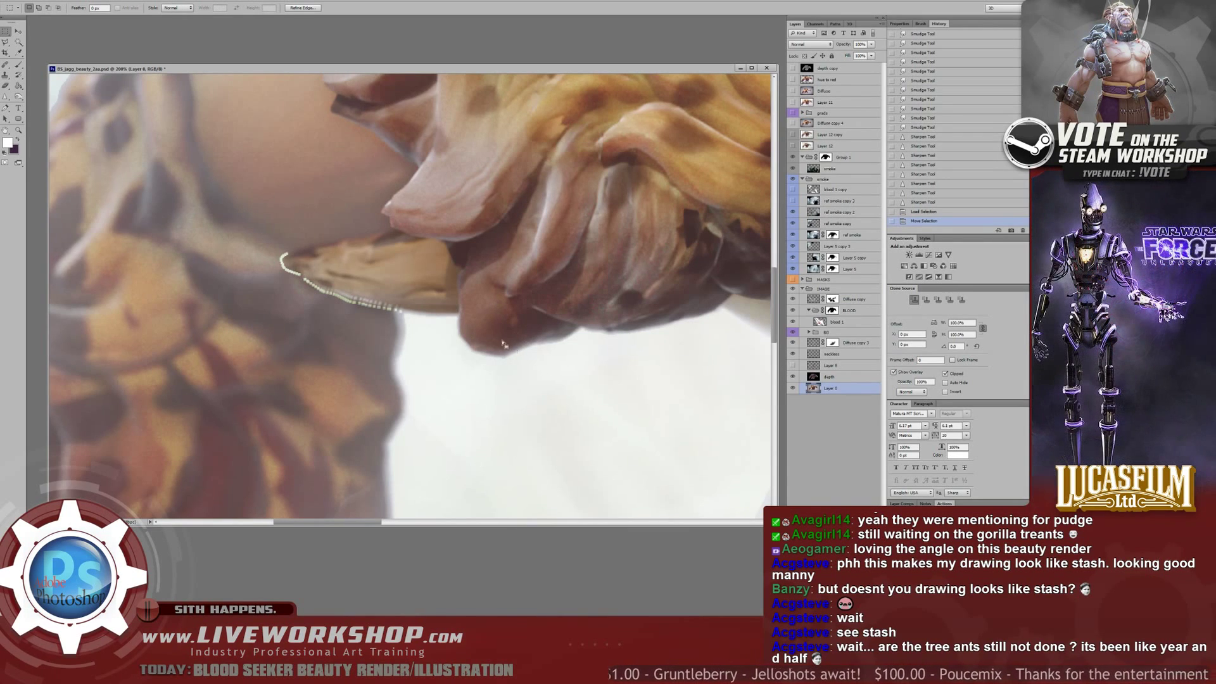
key(ctrl+d)
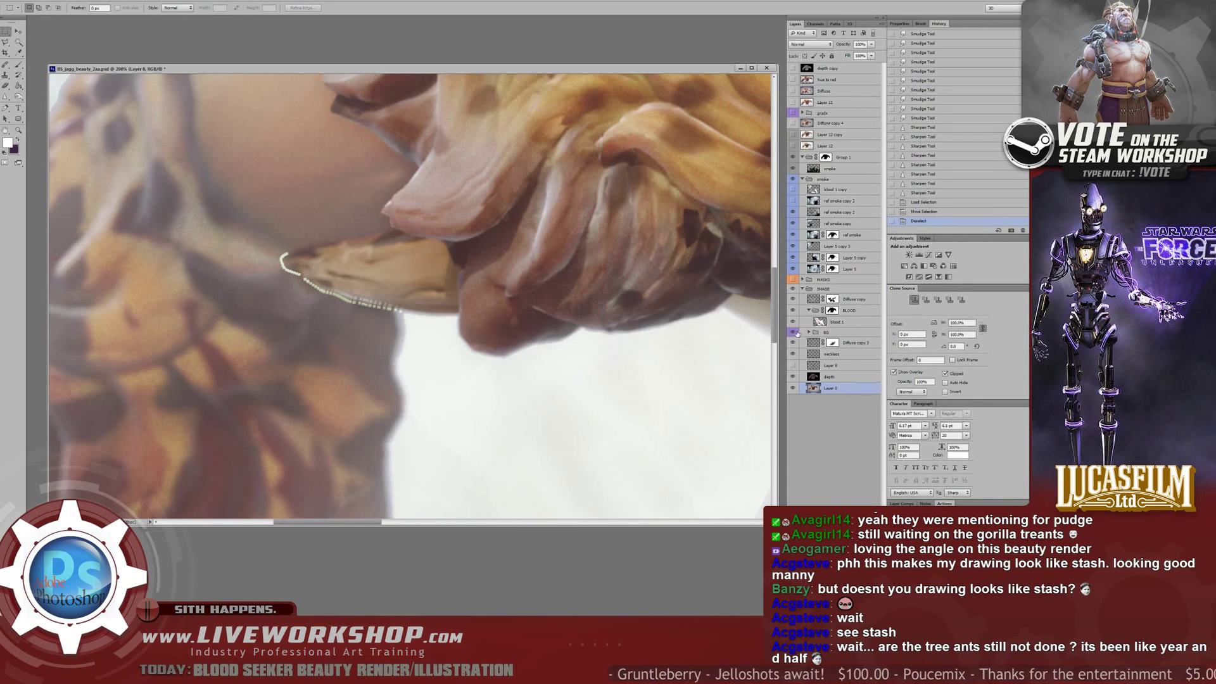
- Check whether the claw tip's pale outline comes from the smoke group or its ref smoke layer by hiding and showing each
click(792, 180)
click(792, 180)
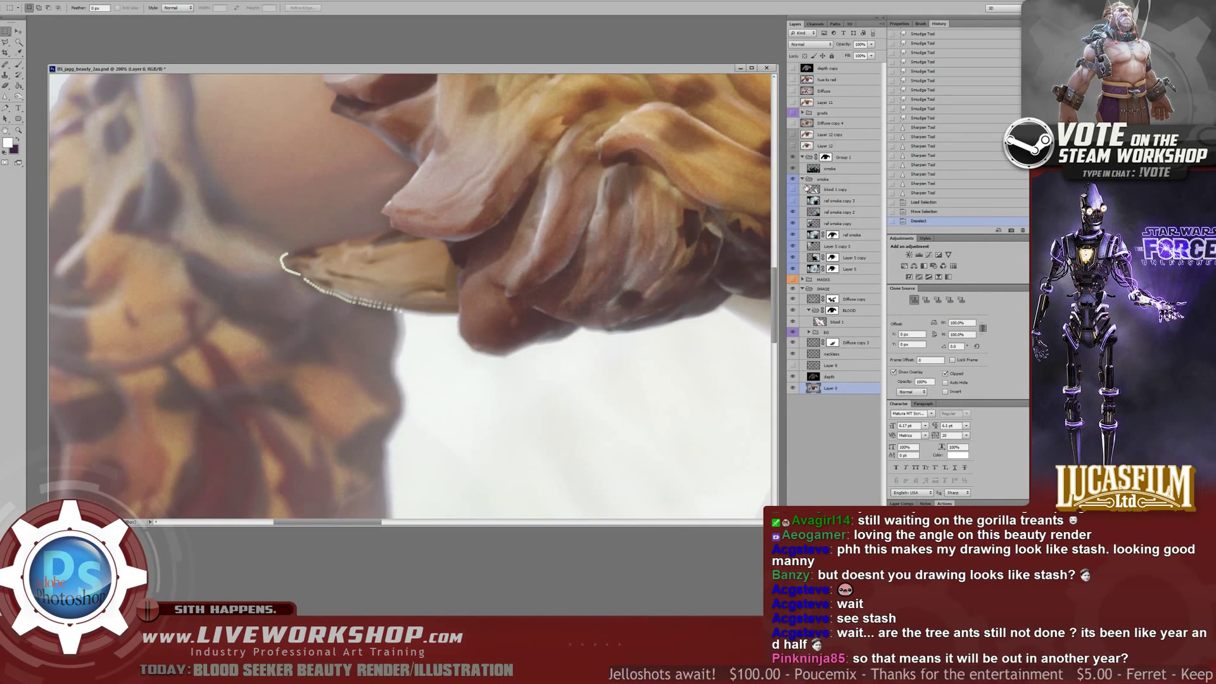
click(794, 234)
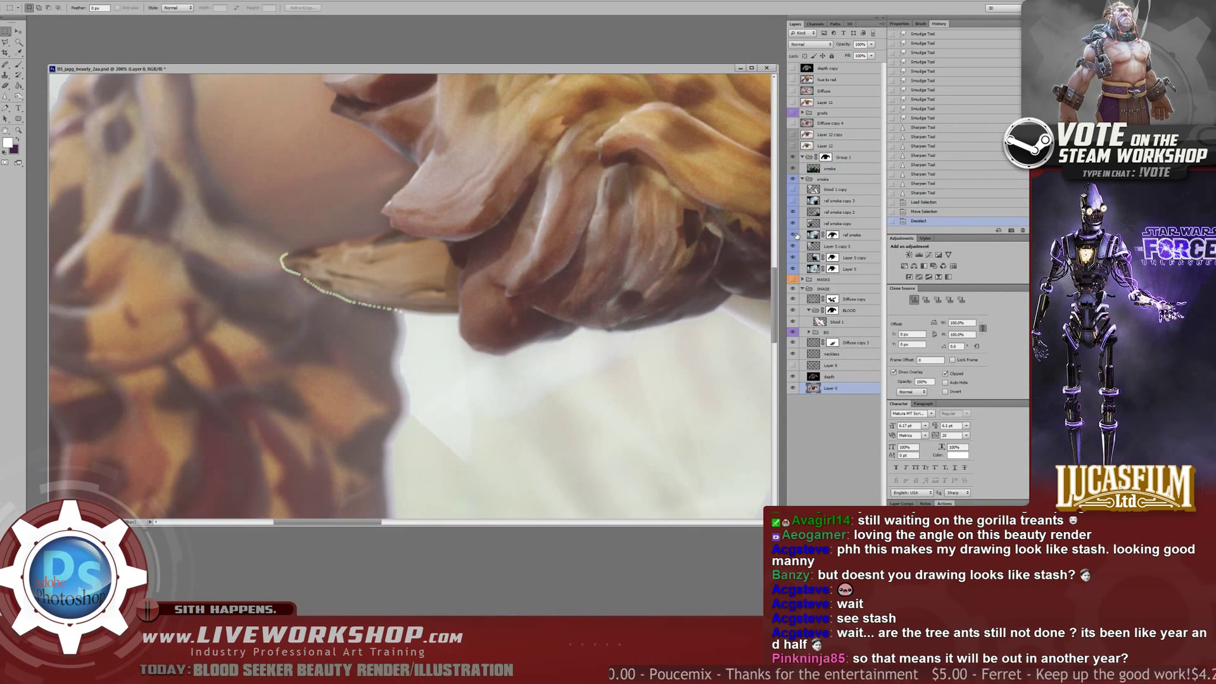
click(794, 234)
- Try to erase on the ref smoke layer's mask along the claw tip's pale outline
click(832, 235)
key(e)
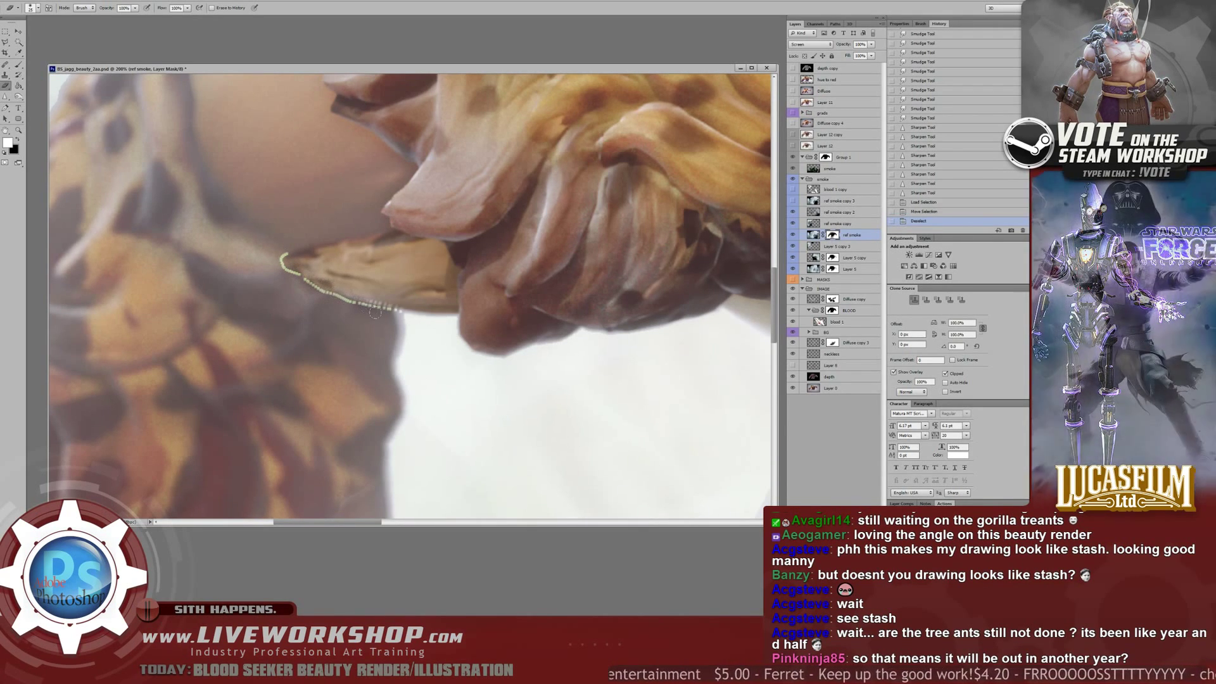
drag(303, 277, 358, 296)
key(ctrl+z)
- Sharpen a spot on the ref smoke layer's mask at the claw tip, and smudge the mask along the pale outline at 75% strength
key(r)
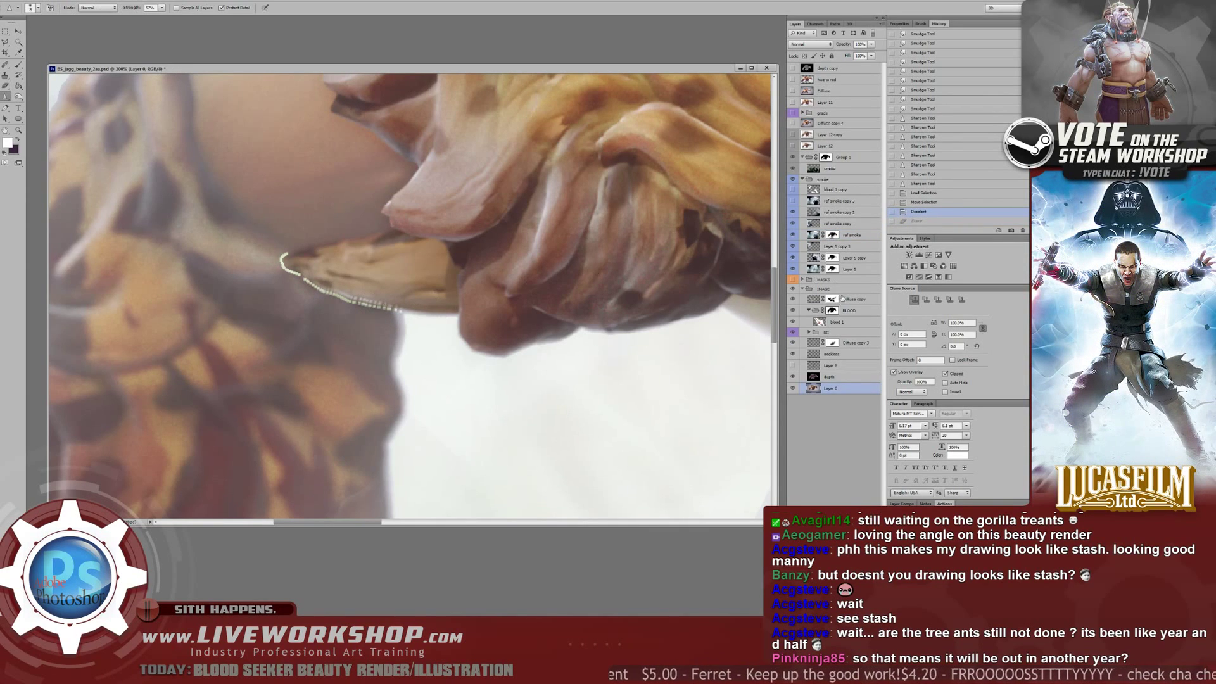
click(832, 235)
click(792, 234)
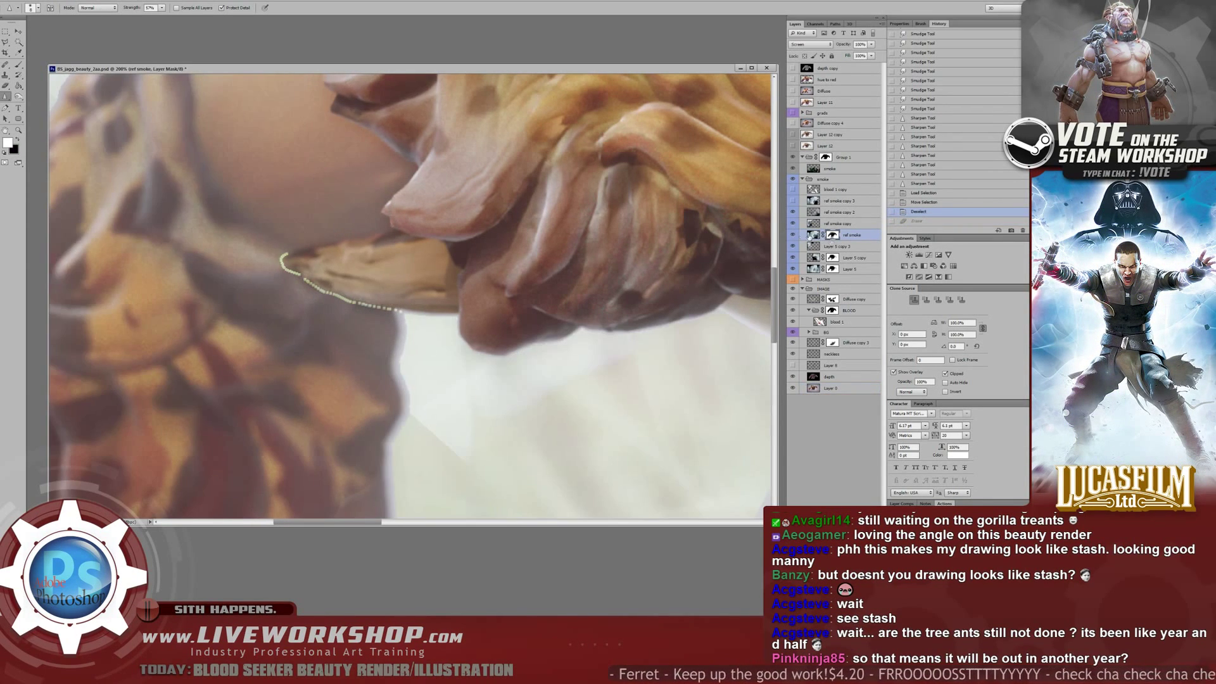
click(792, 234)
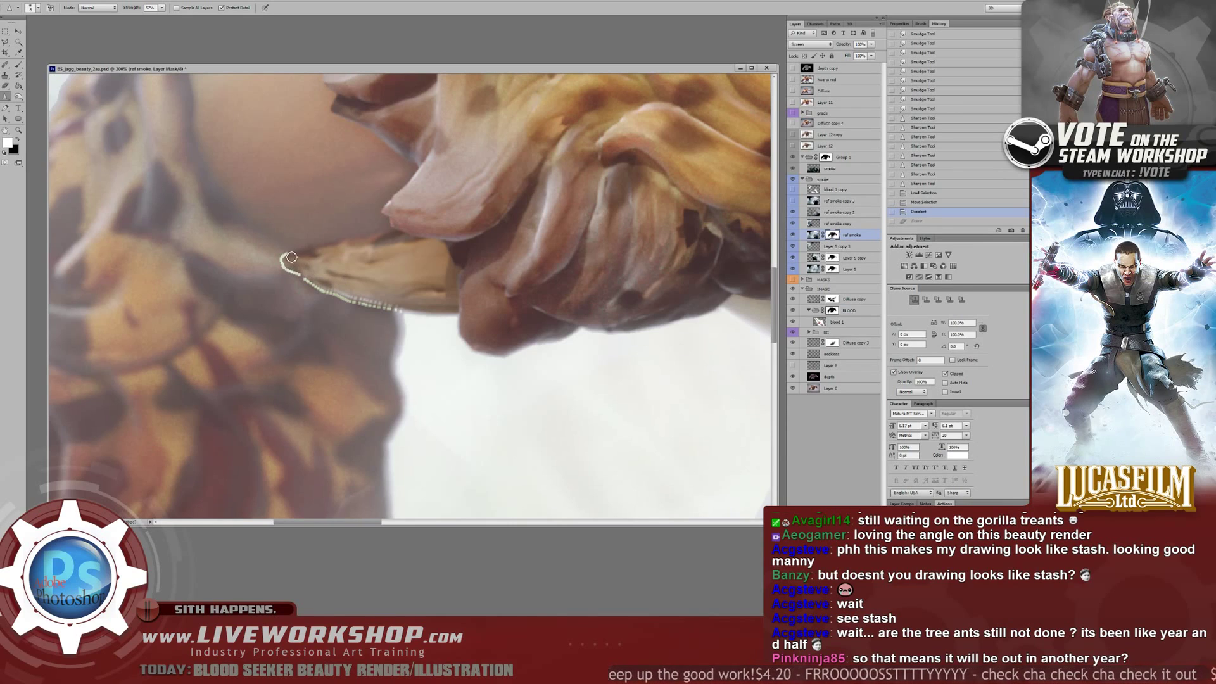
mouse_move(297, 259)
mouse_down()
mouse_move(286, 266)
mouse_move(297, 261)
mouse_up()
key(shift+r)
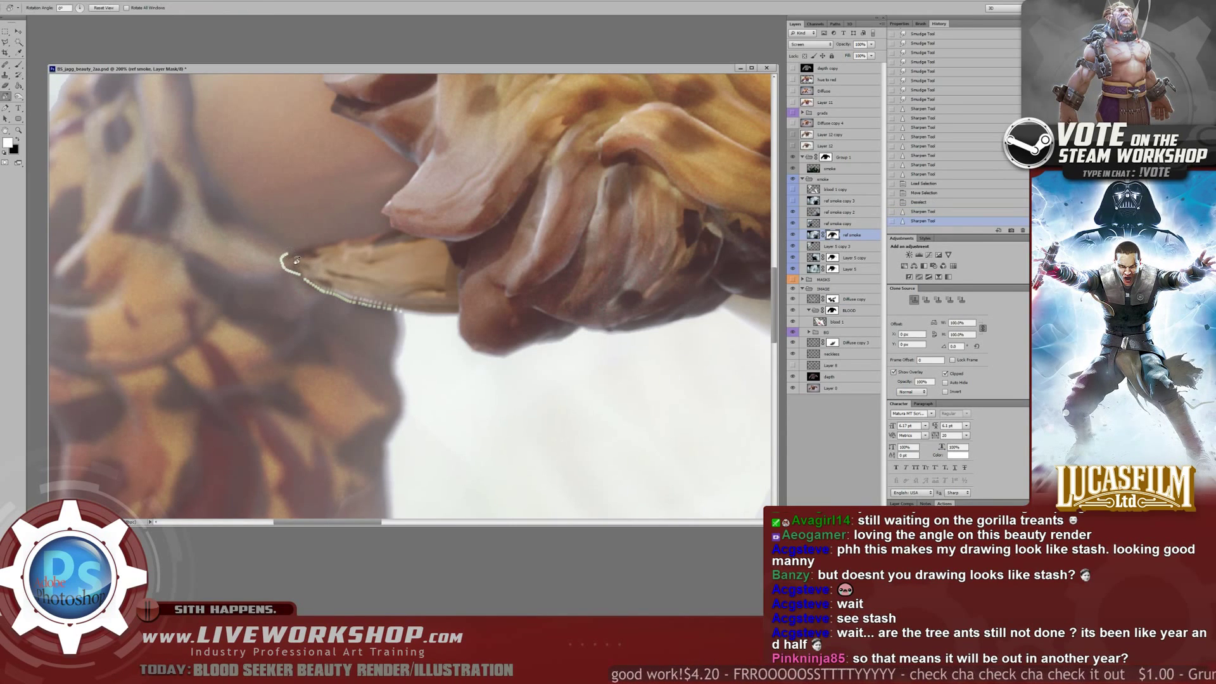
drag(279, 247, 284, 261)
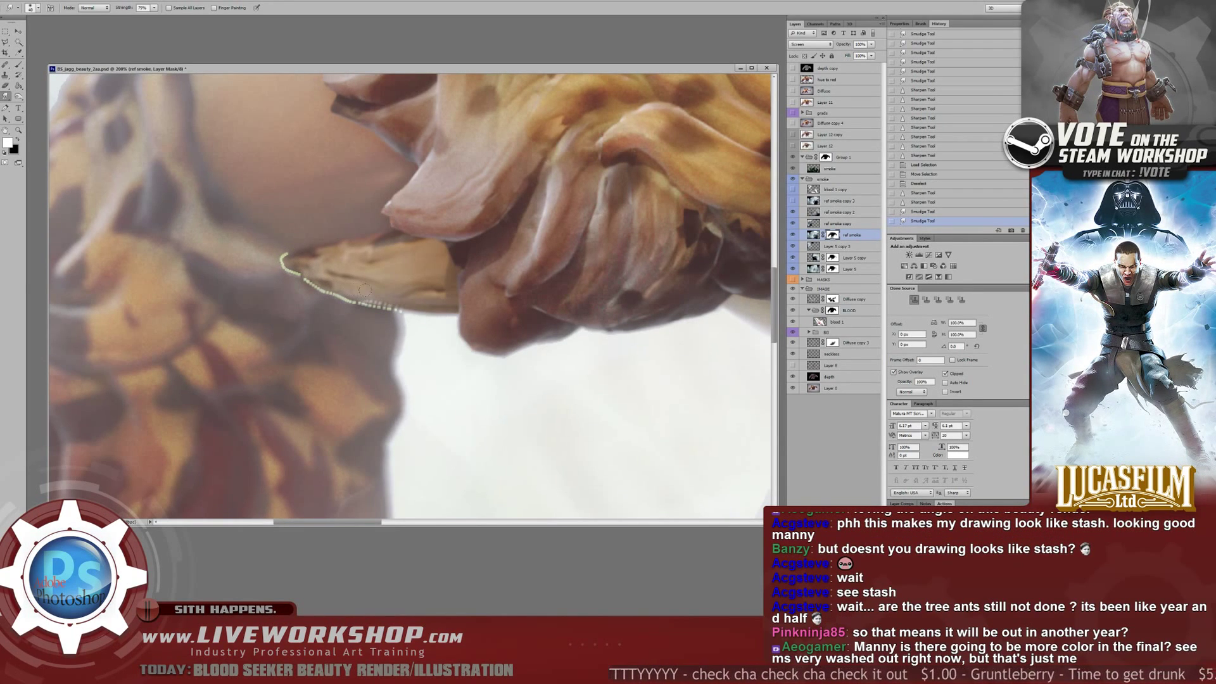
drag(364, 290, 373, 301)
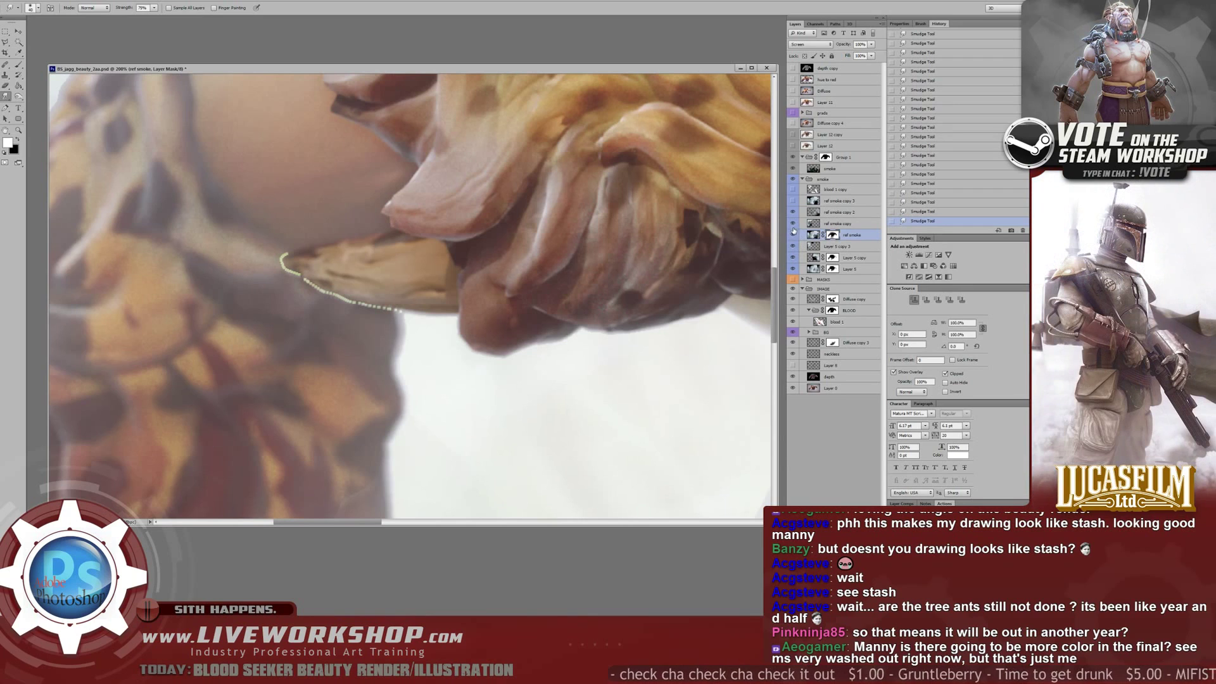
- Compare the smoke group, the ref smoke layer and the two layers directly beneath it off and on around the claw tip
click(792, 180)
click(792, 181)
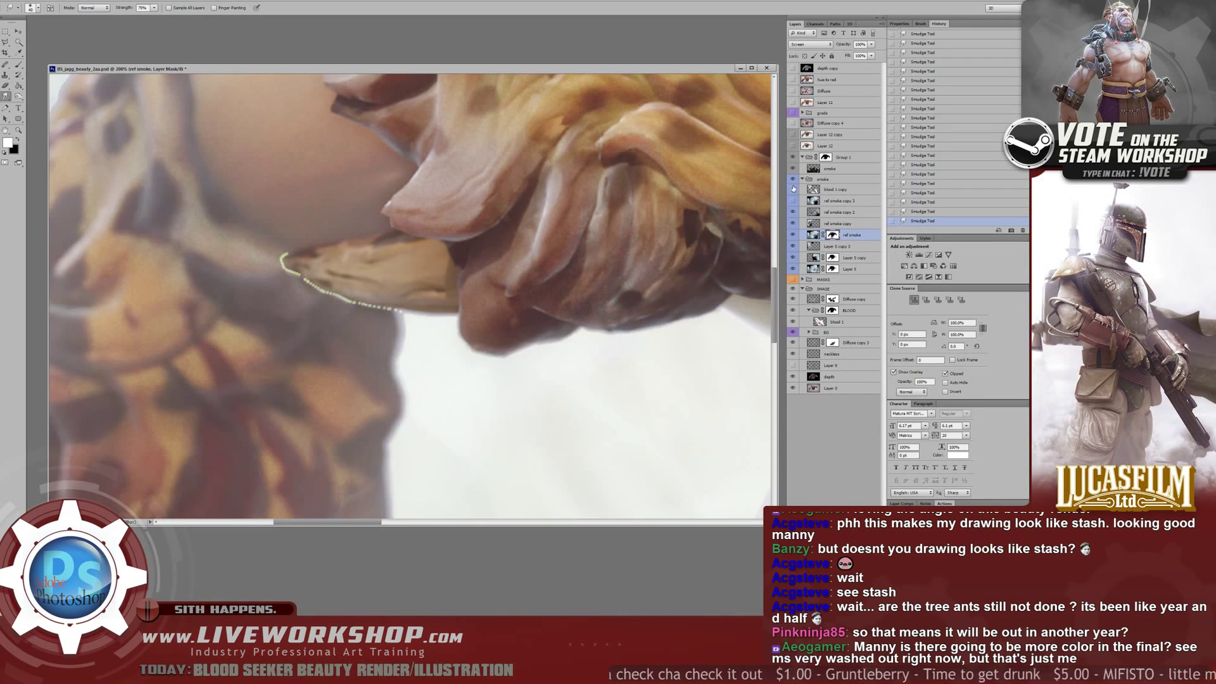
click(793, 258)
click(793, 258)
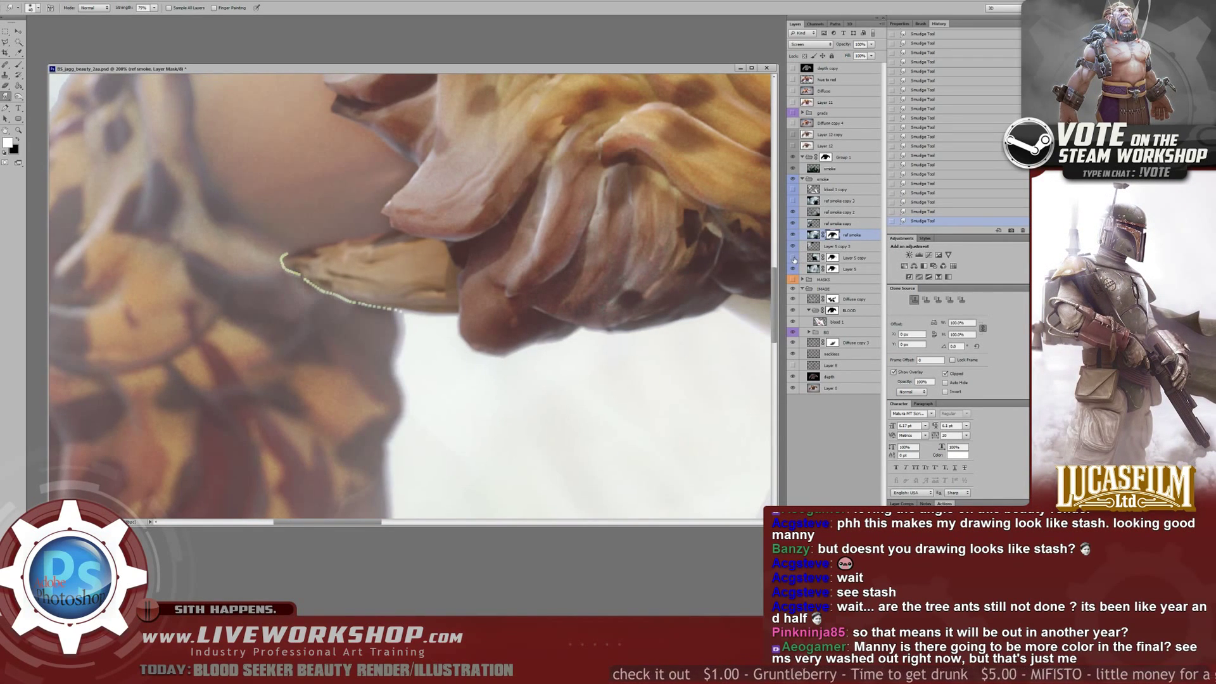
click(792, 246)
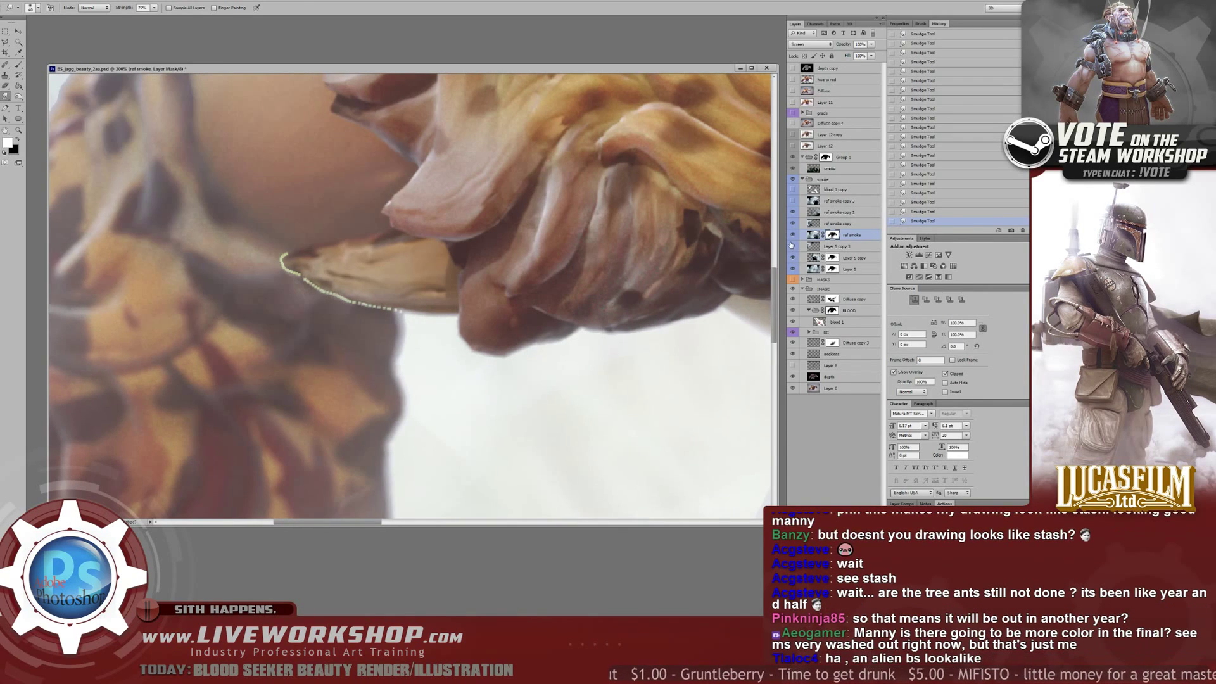
click(792, 246)
click(793, 234)
click(793, 234)
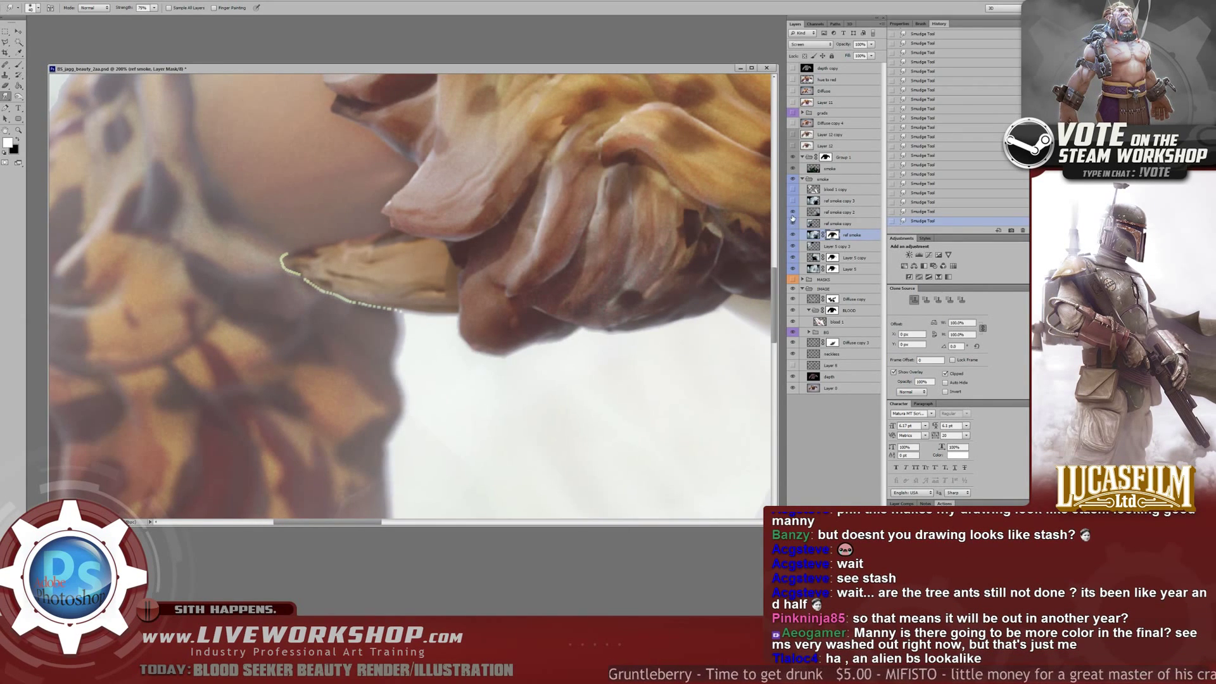
- Erase along the claw tip's pale outline on the ref smoke copy layer two rows above ref smoke
click(834, 211)
key(e)
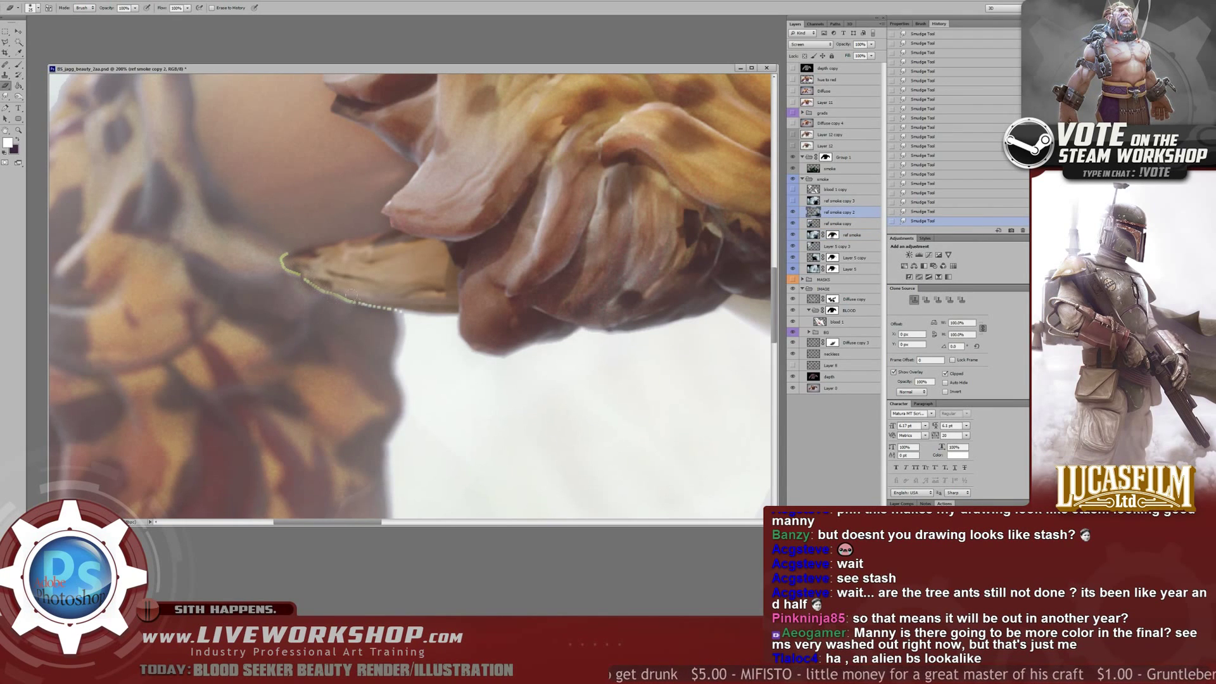
drag(352, 295, 390, 308)
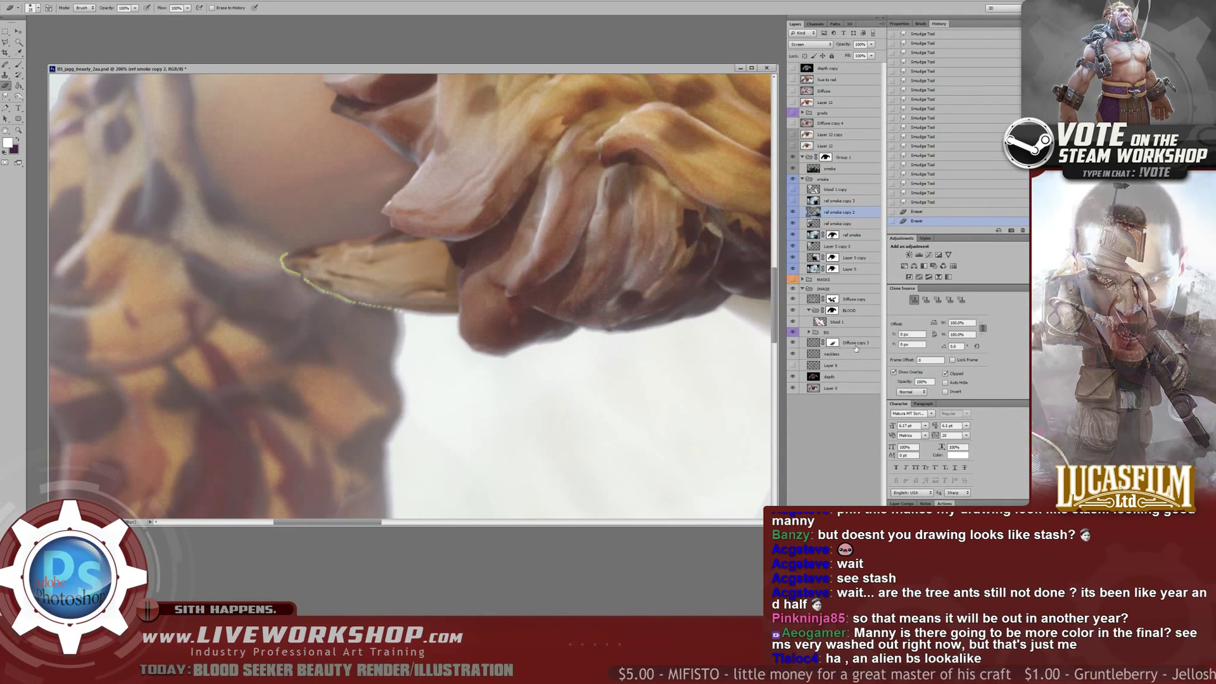
- Check whether the depth layer causes the claw tip's outline by hiding and showing it
click(792, 377)
click(792, 378)
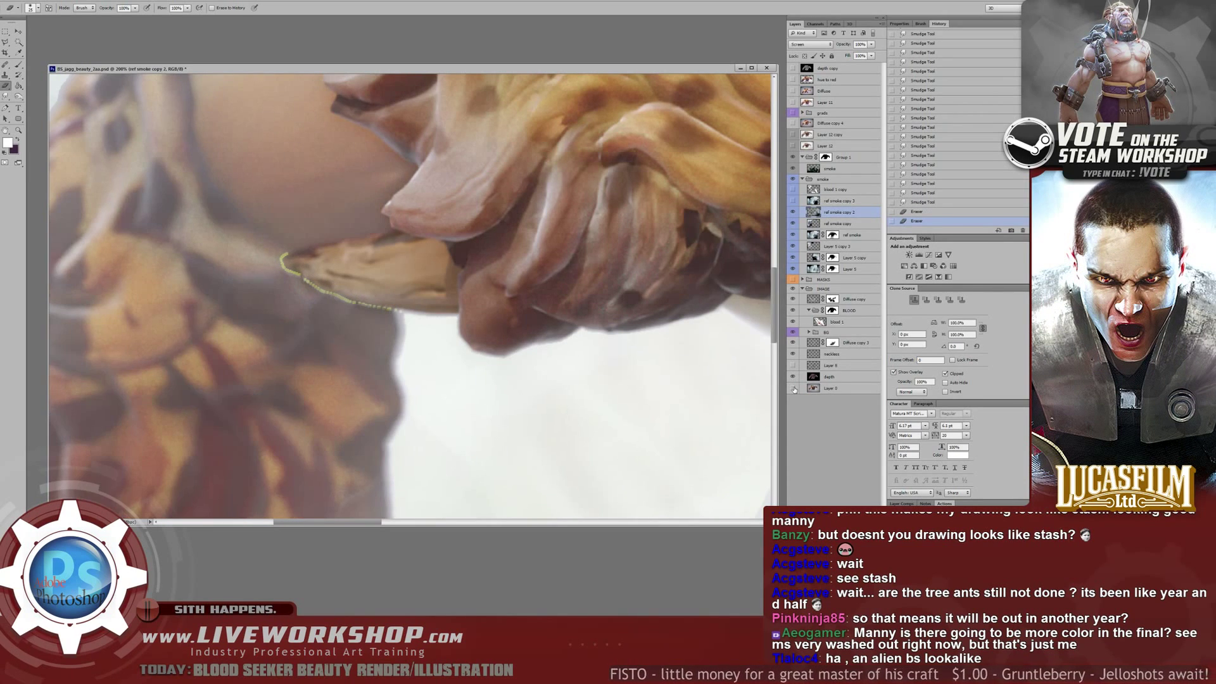
alt+click(792, 378)
alt+click(792, 378)
mouse_move(792, 378)
mouse_down()
mouse_move(792, 388)
mouse_move(792, 378)
mouse_up()
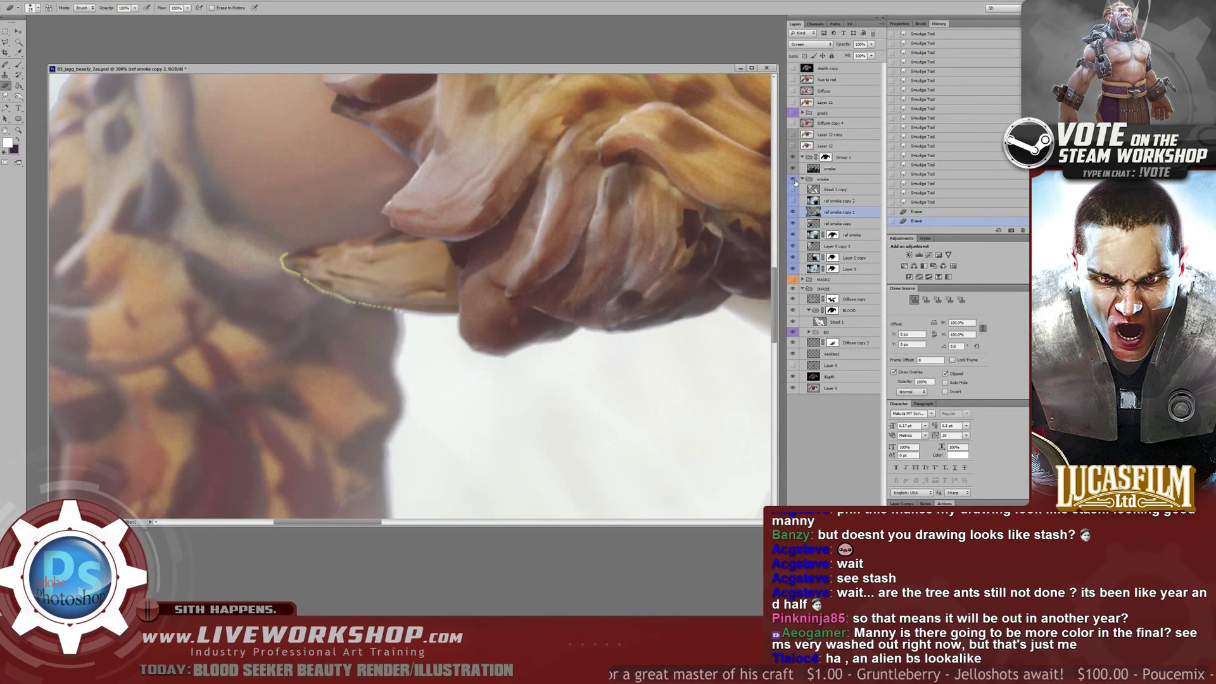
- Collapse the smoke group and erase along the claw tip's outline on the smoke layer inside Group 1
click(803, 179)
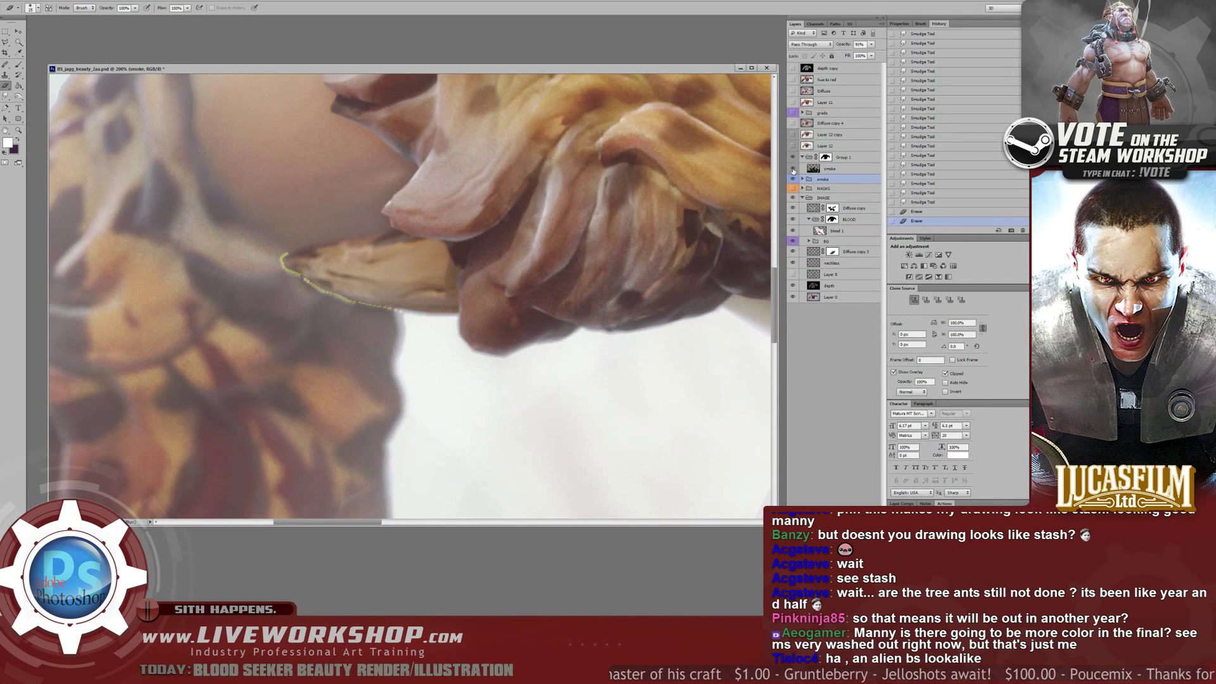
click(823, 168)
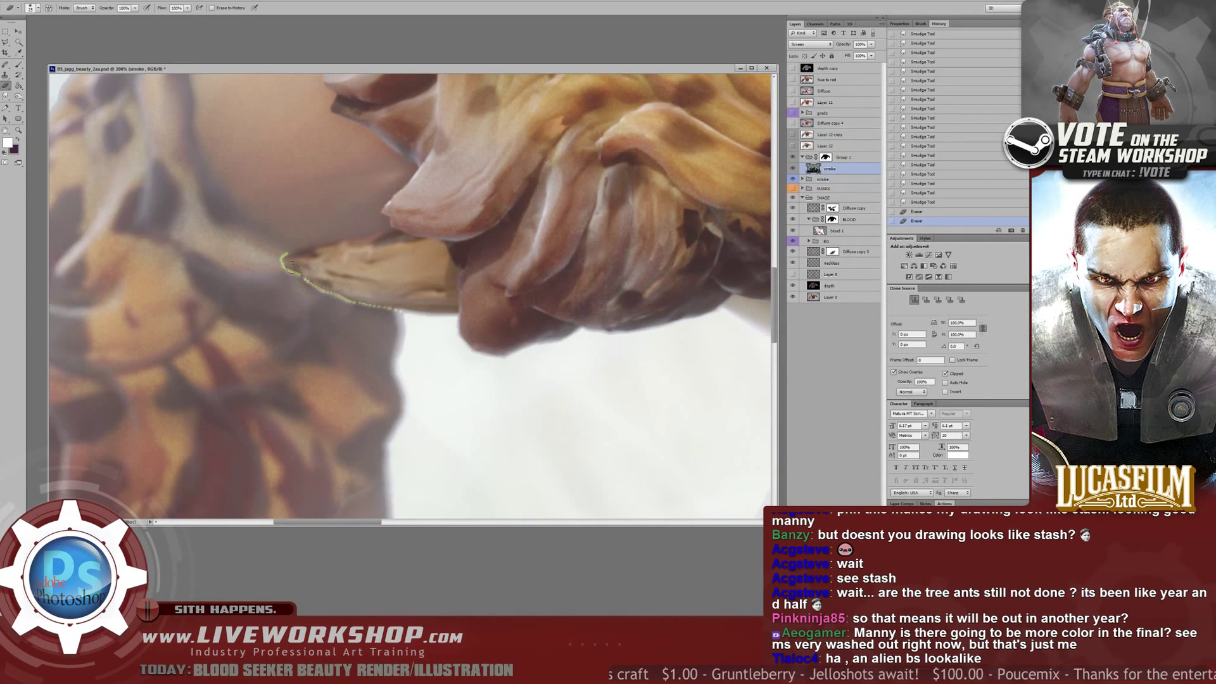
drag(355, 297, 367, 304)
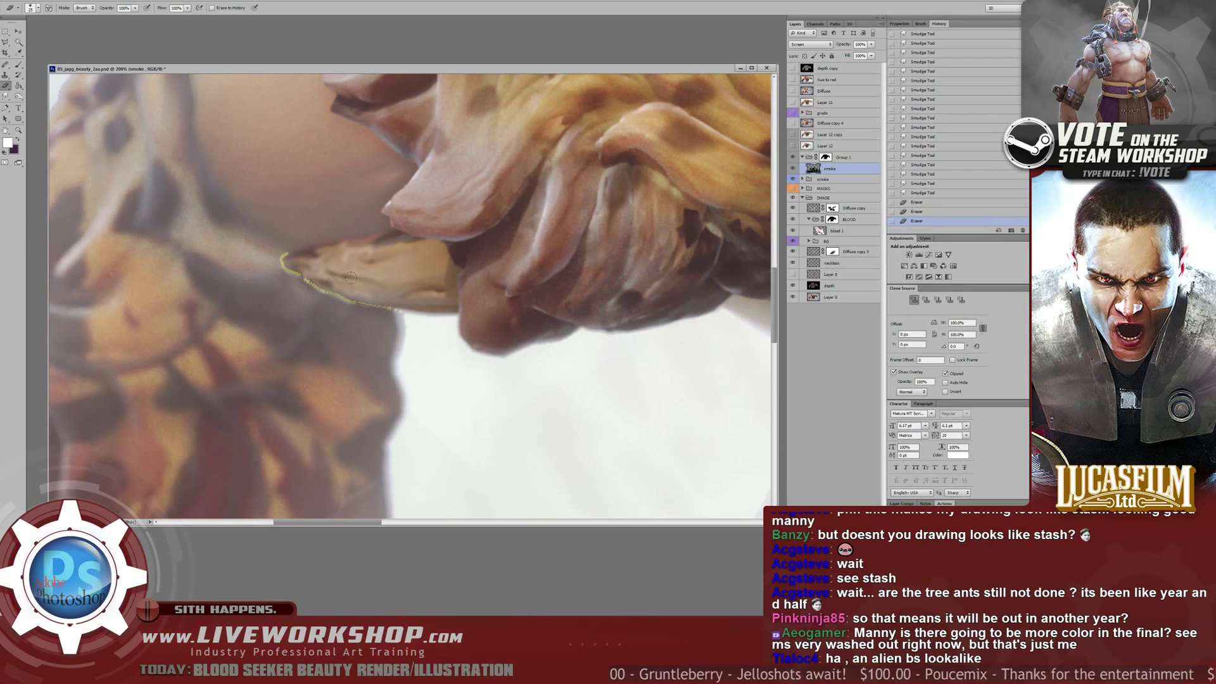
- Trace the source of the claw tip's outline by toggling the smoke group, IMAGE group, depth layer and BG group
click(792, 180)
click(793, 180)
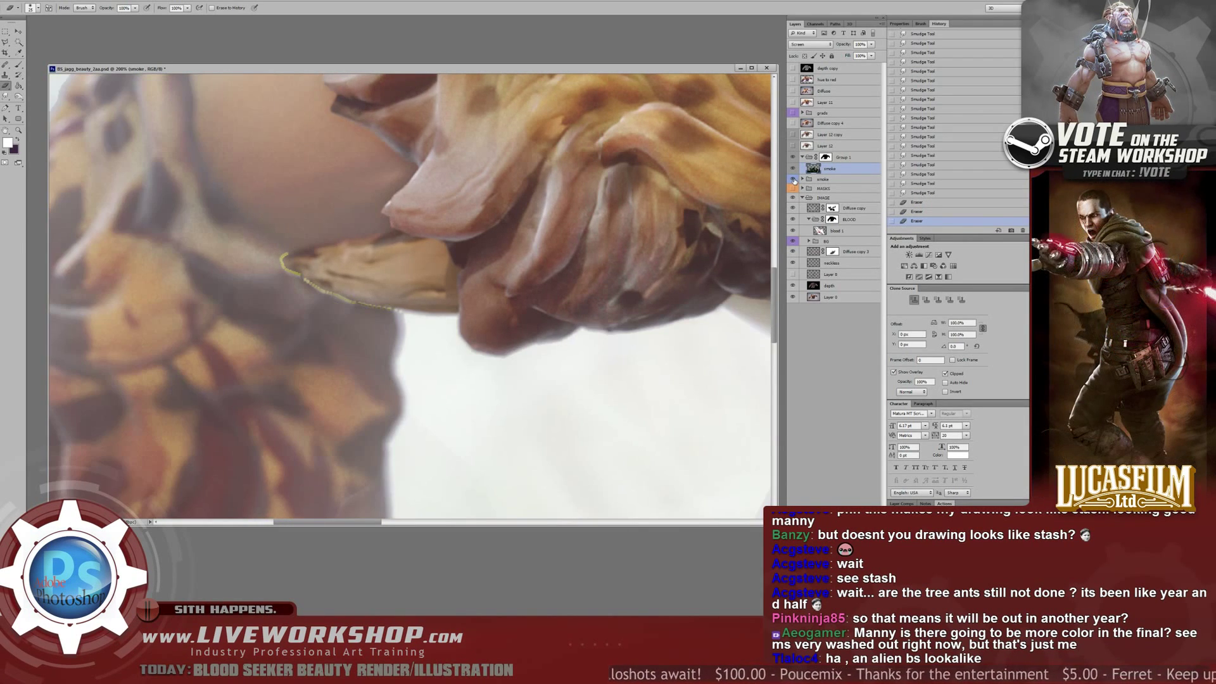
click(792, 198)
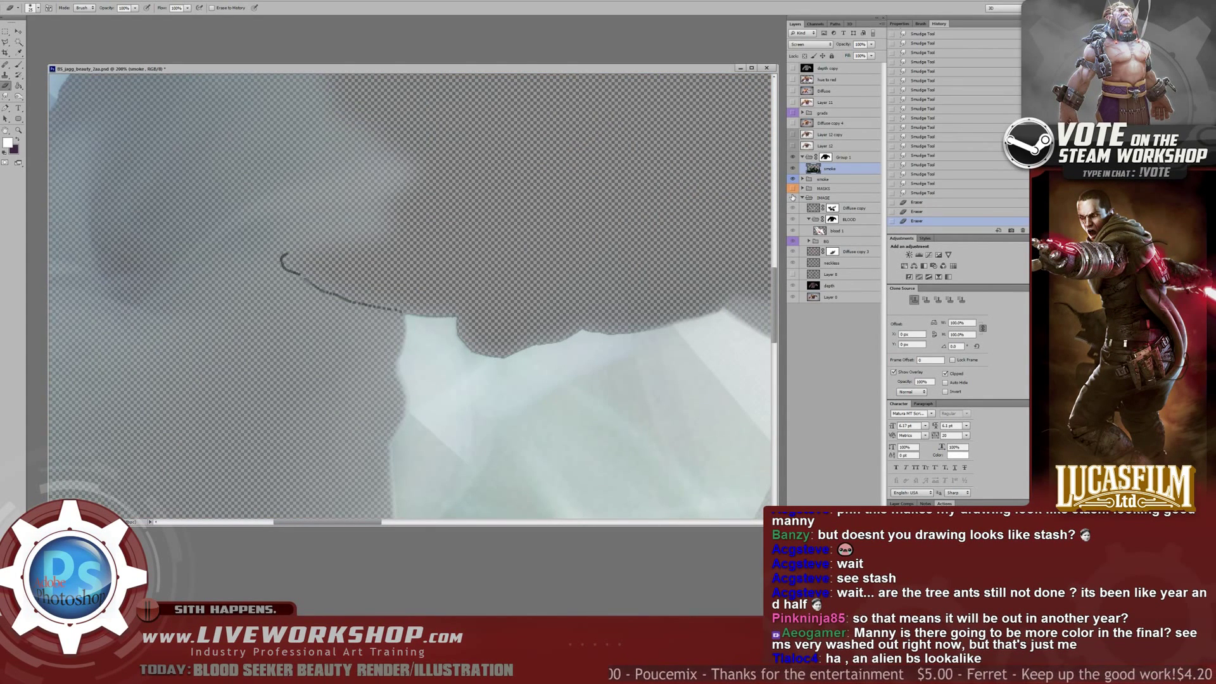
click(793, 199)
click(793, 180)
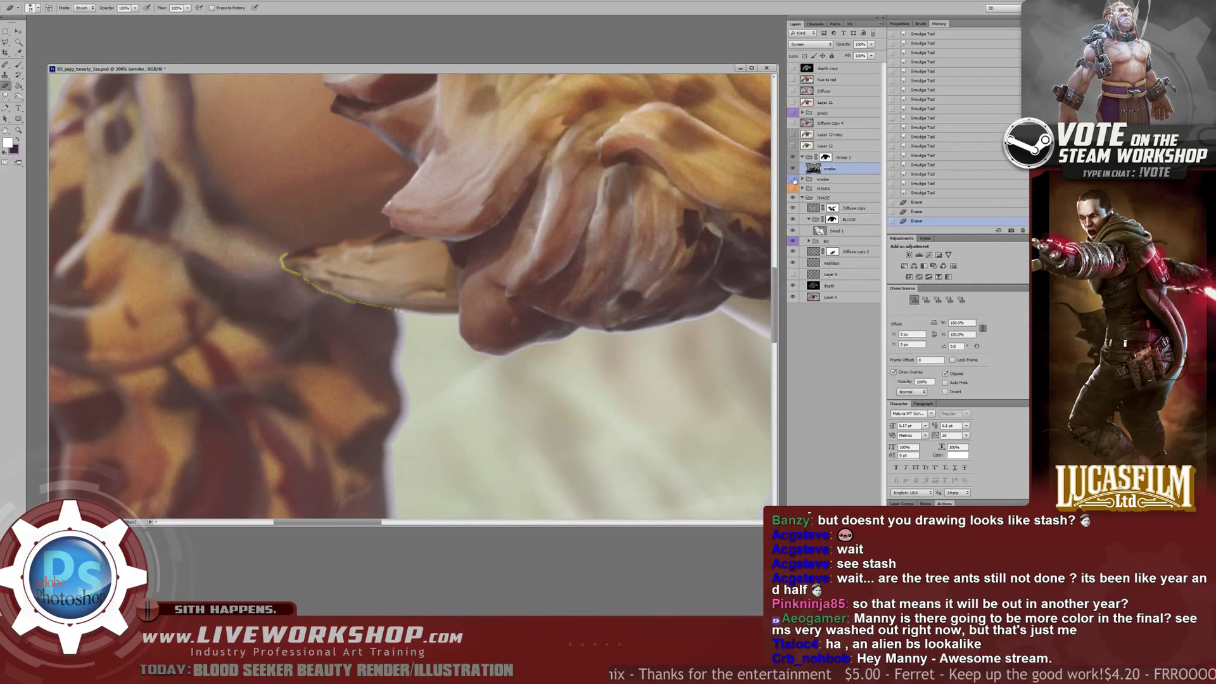
click(793, 285)
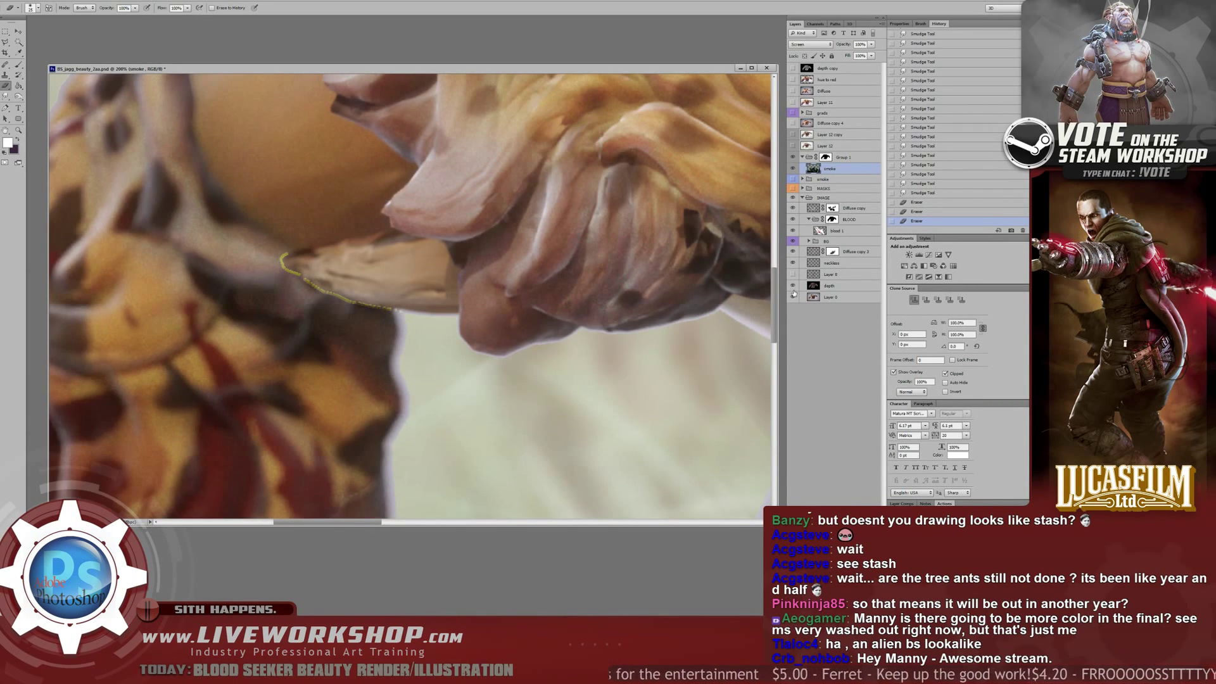
click(793, 286)
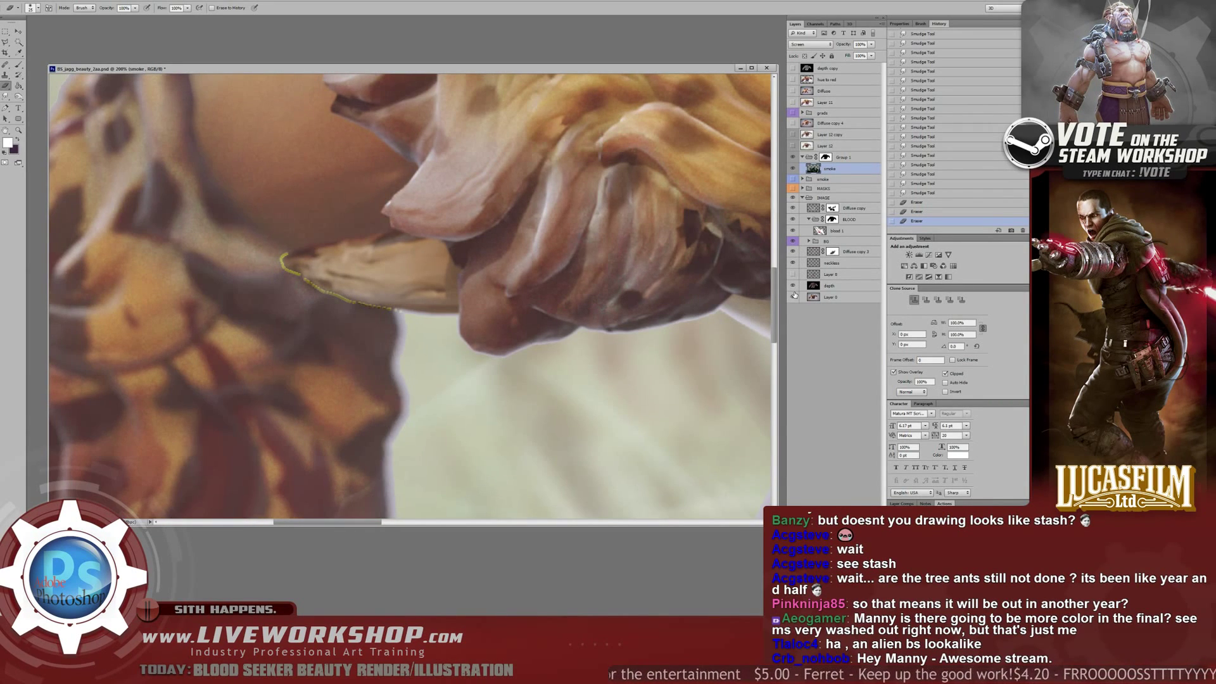
click(792, 241)
click(792, 241)
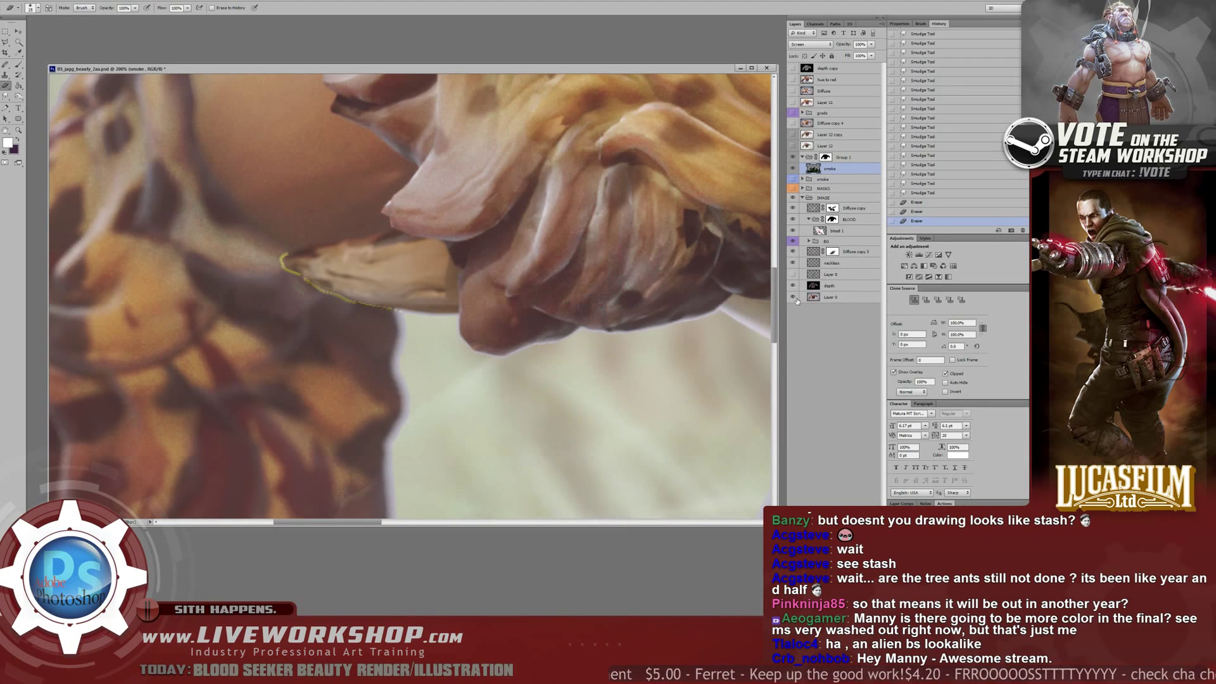
- Expand the BG group and erase the outline along the claw tip on its uppermost layer
click(817, 241)
click(809, 241)
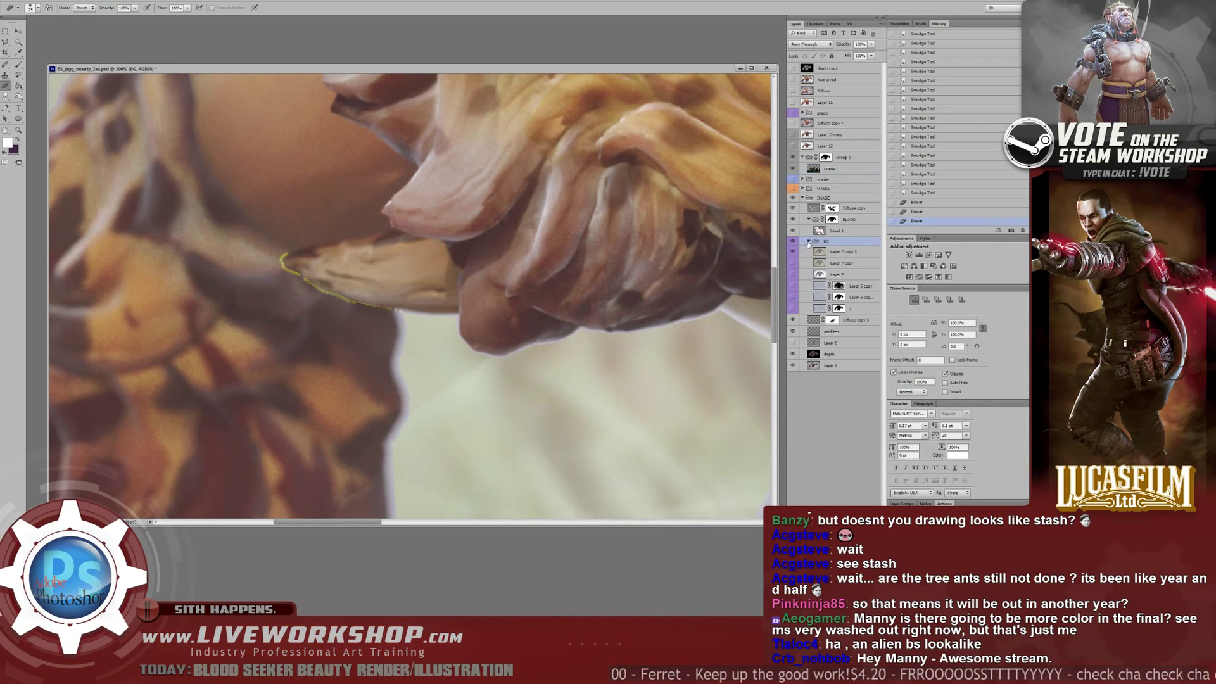
click(847, 252)
mouse_move(281, 256)
mouse_down()
mouse_move(335, 300)
mouse_move(392, 311)
mouse_move(370, 301)
mouse_up()
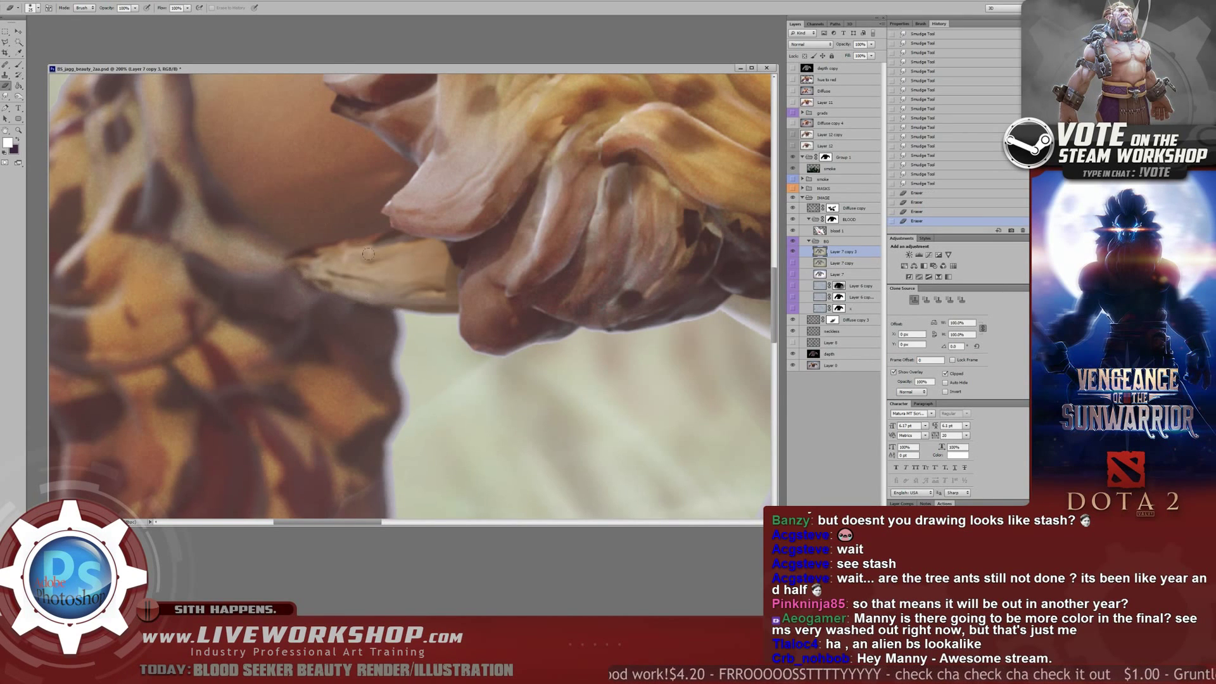
- Erase a spot at the upper edge of the far shoulder on the same background layer
key(ctrl+minus)
key(ctrl+minus)
key(ctrl+plus)
key(ctrl+plus)
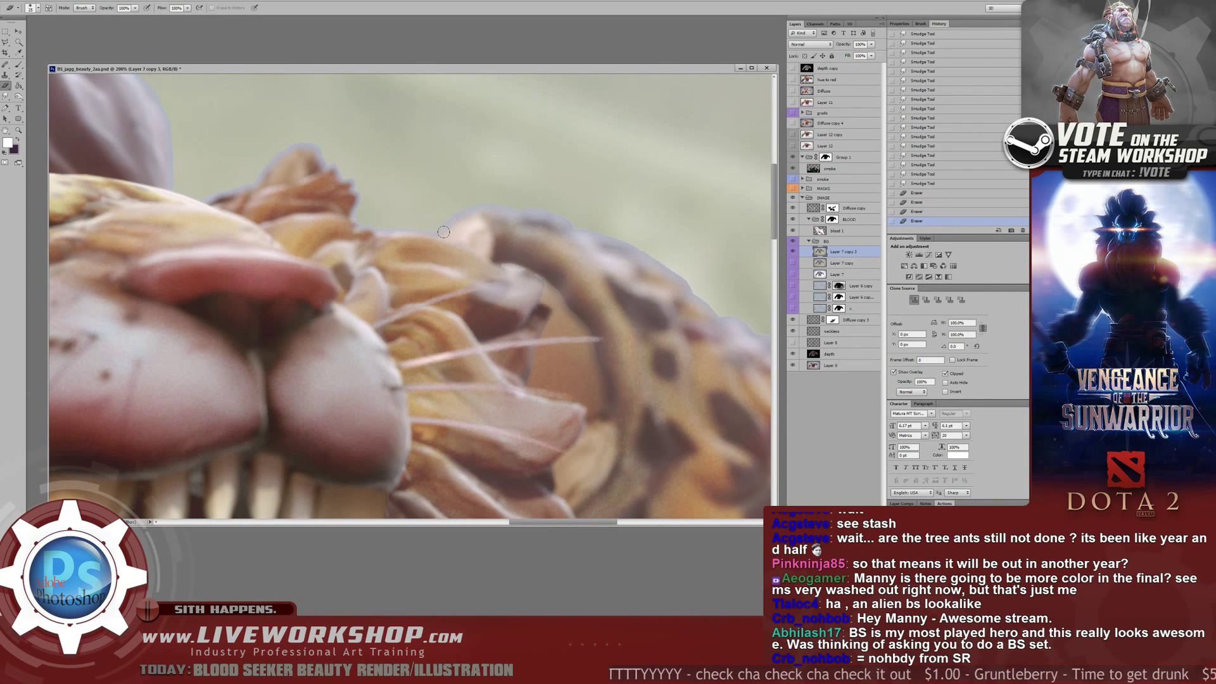
click(490, 216)
key(ctrl+minus)
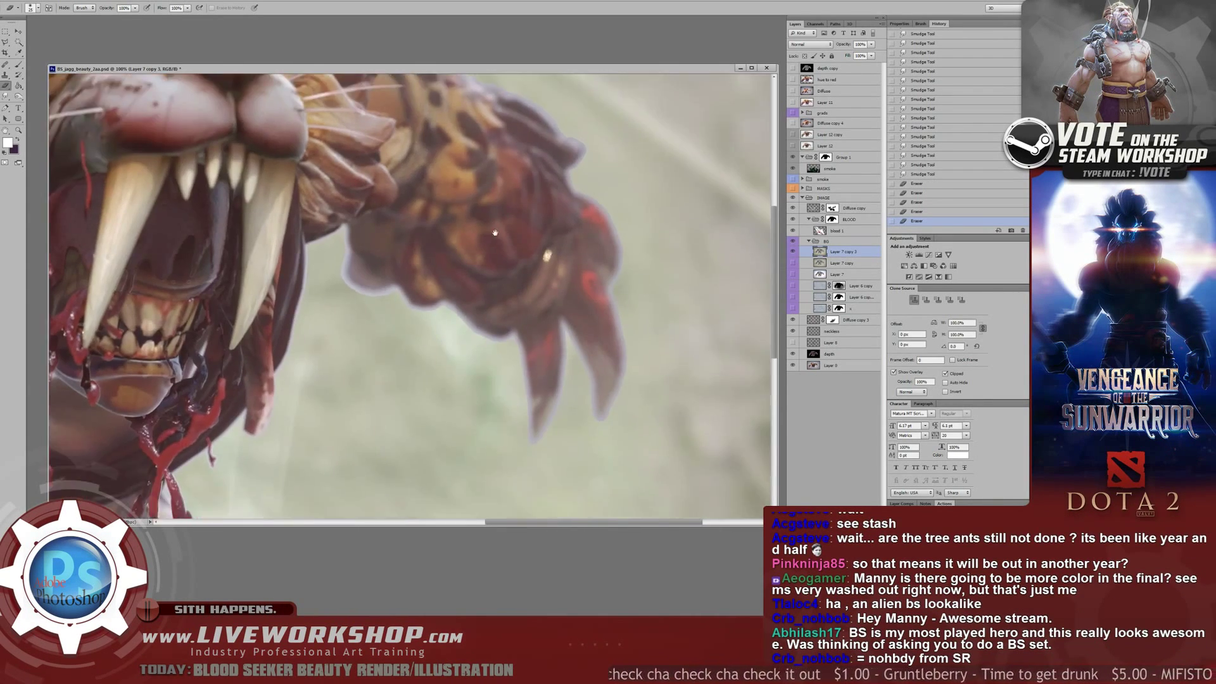
- Inspect the far arm, legs and blood strands for leftover outlines, collapse the BG group and show the smoke group again
mouse_move(449, 371)
mouse_down()
mouse_move(507, 377)
mouse_move(707, 130)
mouse_move(728, 76)
mouse_up()
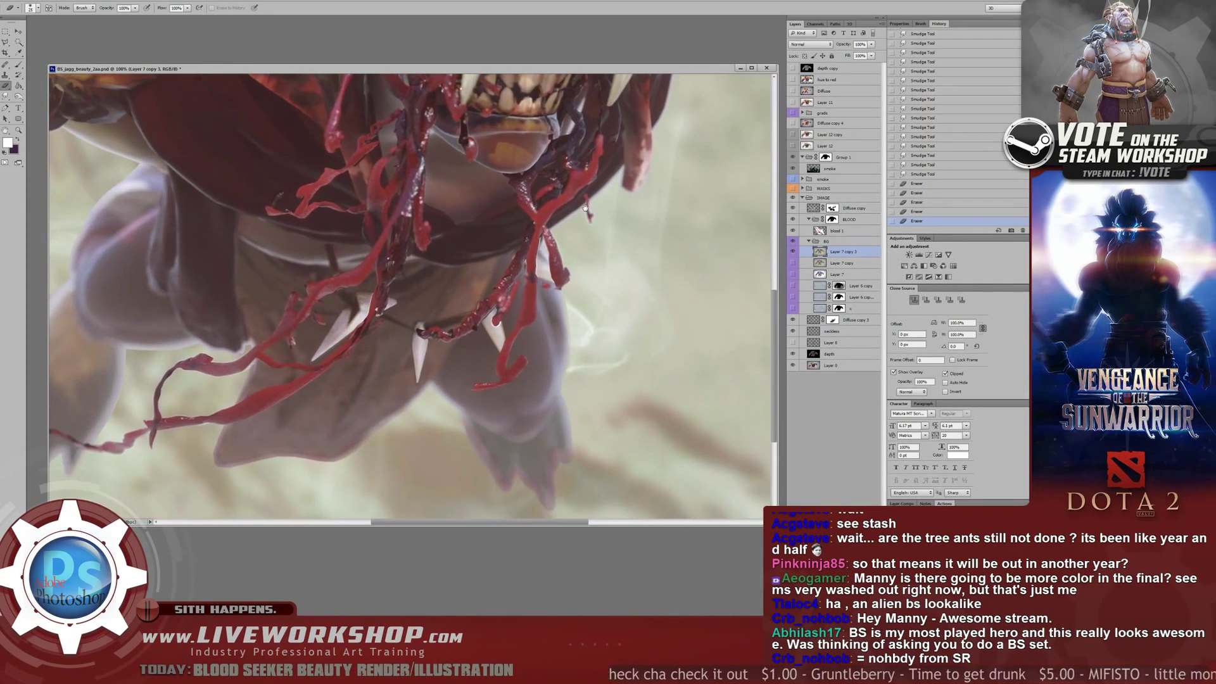
mouse_move(329, 82)
mouse_down()
mouse_move(362, 149)
mouse_move(502, 307)
mouse_up()
drag(508, 190, 478, 366)
key(ctrl+minus)
key(ctrl+minus)
key(ctrl+minus)
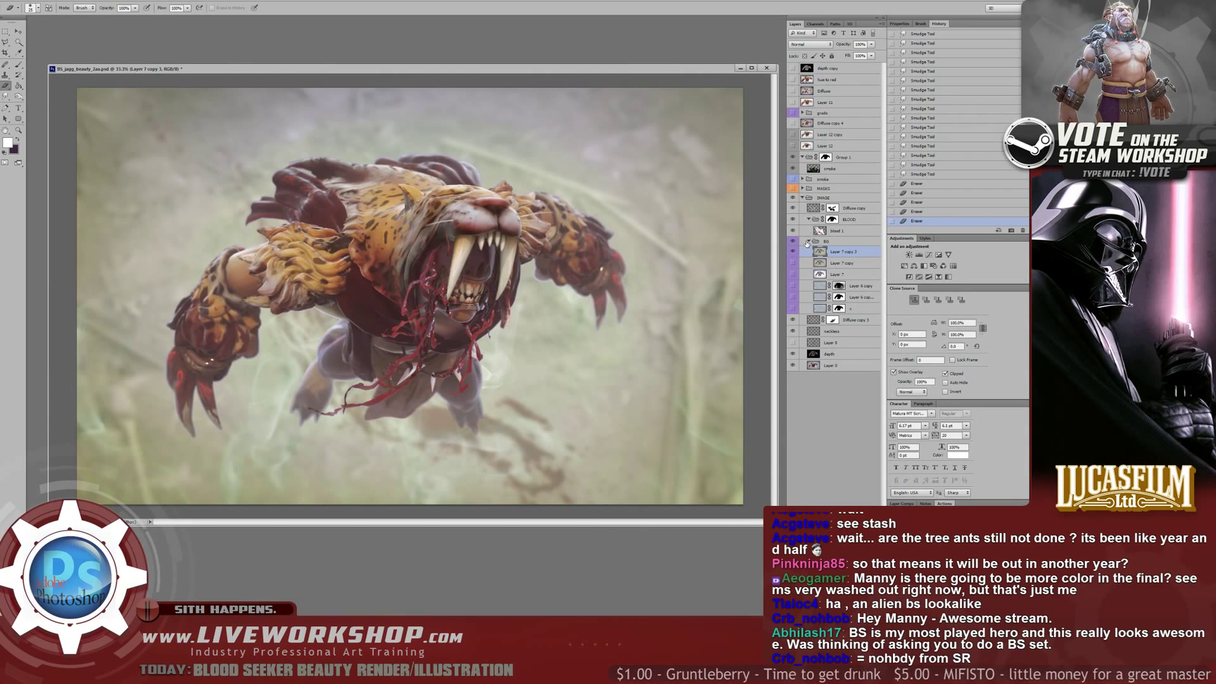
click(807, 241)
click(792, 179)
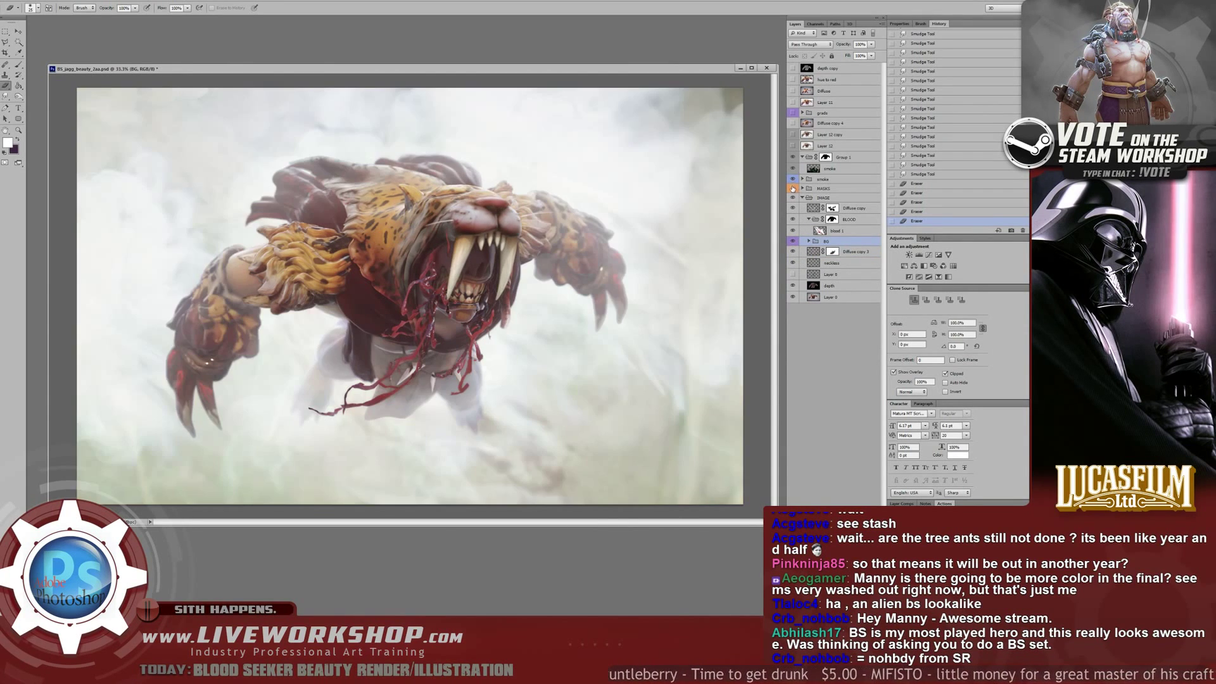
- Compare Layer 8 off and on across the whole illustration, and save the file
click(792, 274)
click(792, 275)
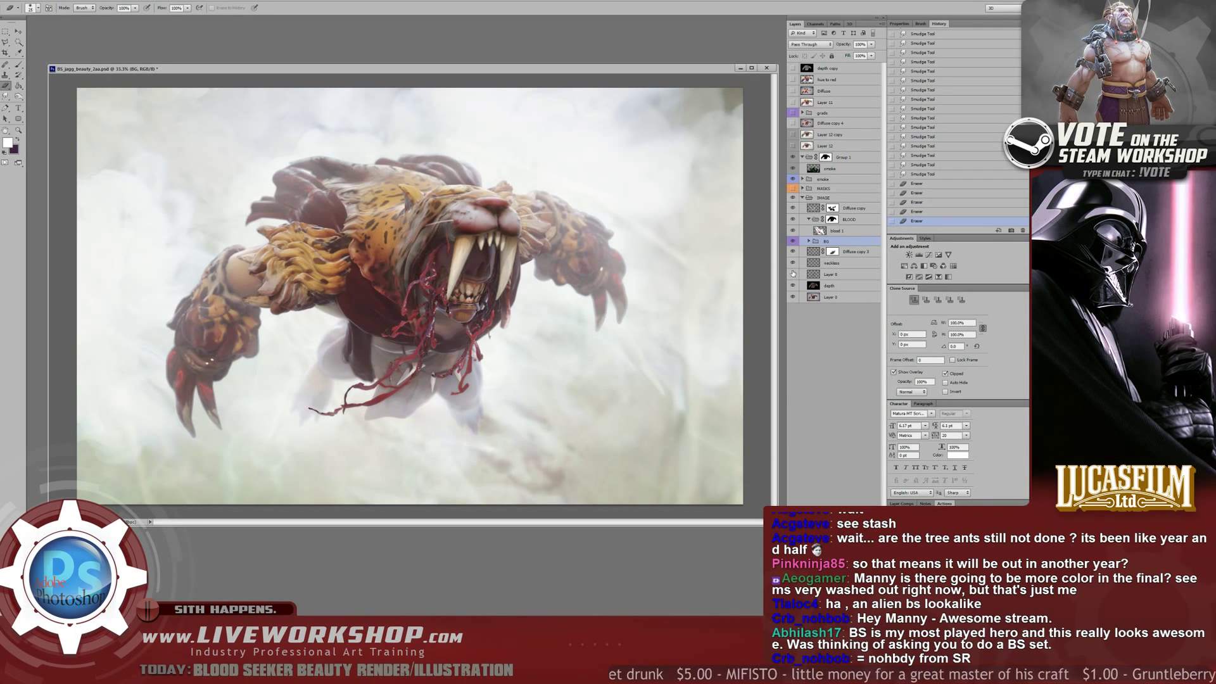
click(792, 274)
click(793, 274)
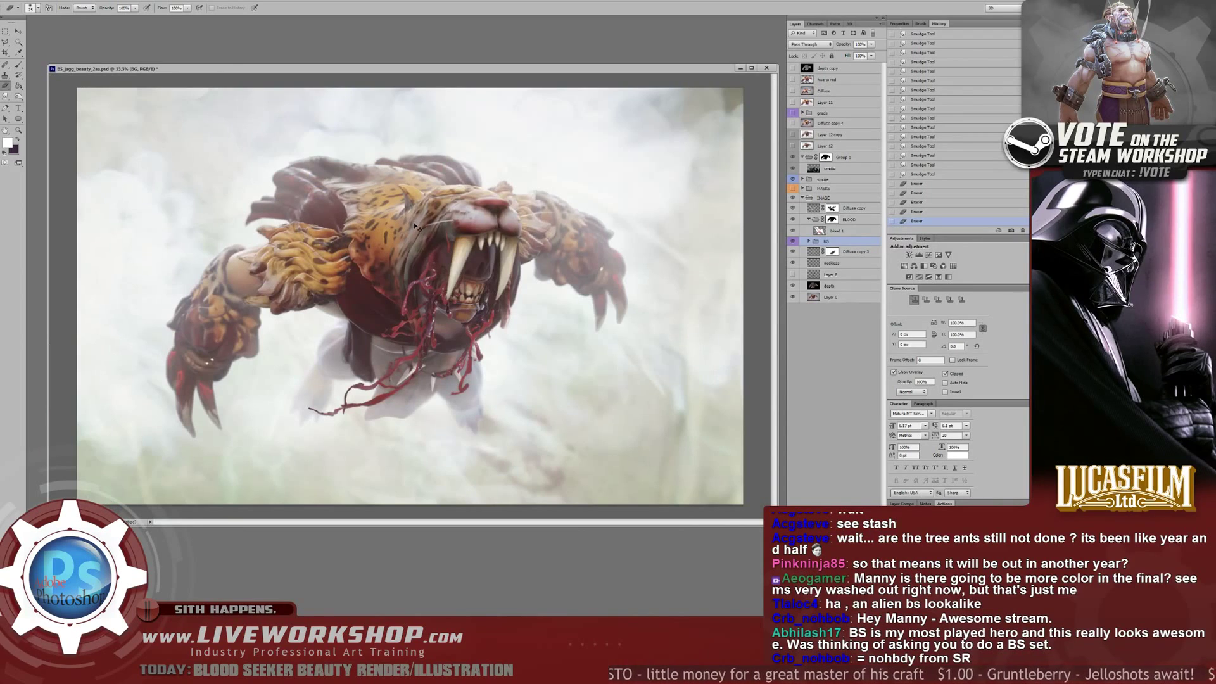
key(ctrl+s)
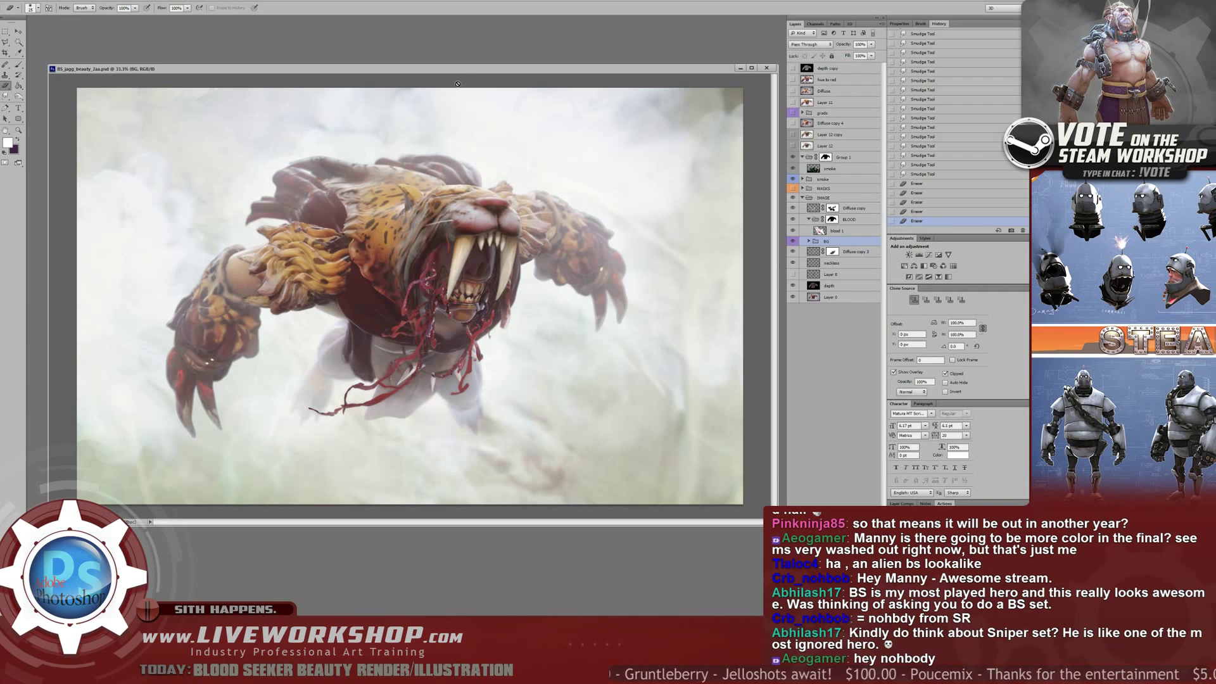
- Compare the current illustration with the earlier full-image versions in the upper layers by showing and hiding each
drag(455, 74, 450, 76)
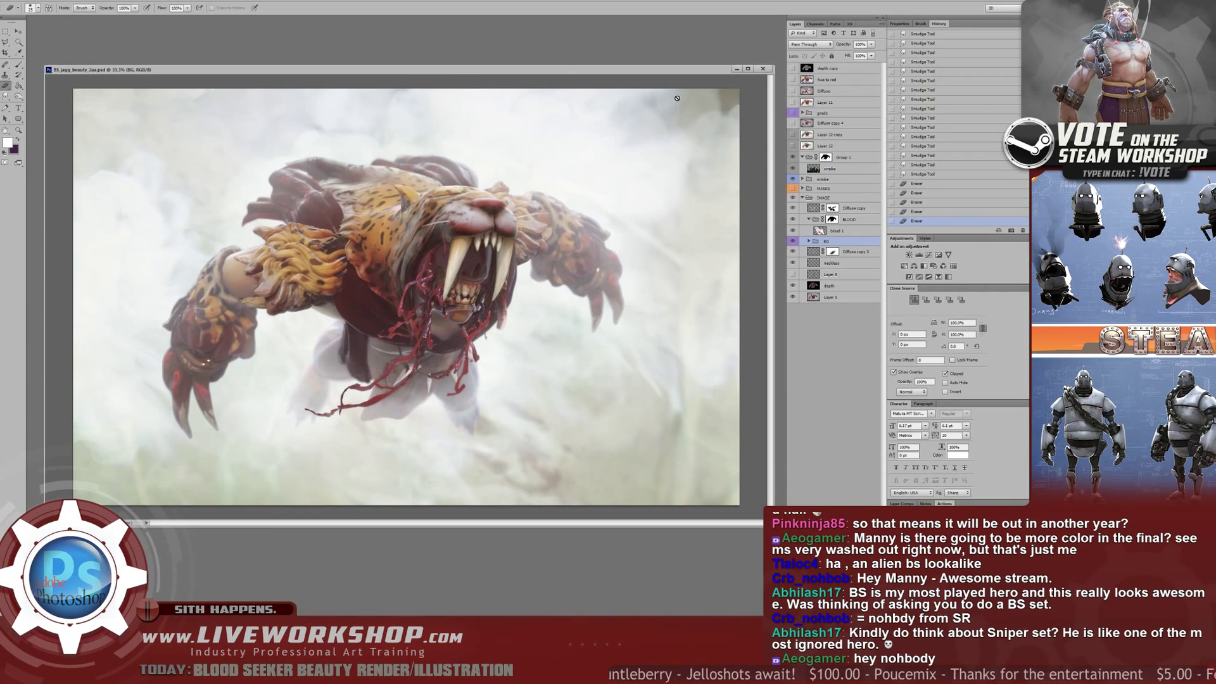
click(792, 79)
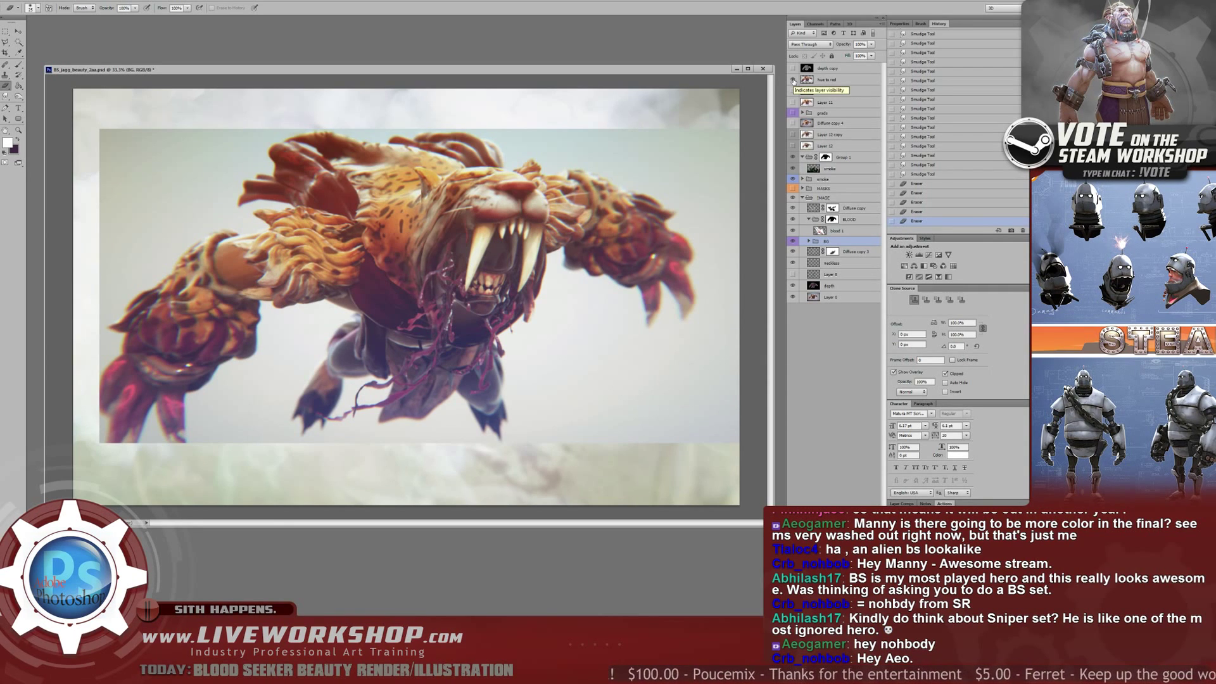
click(793, 91)
click(792, 102)
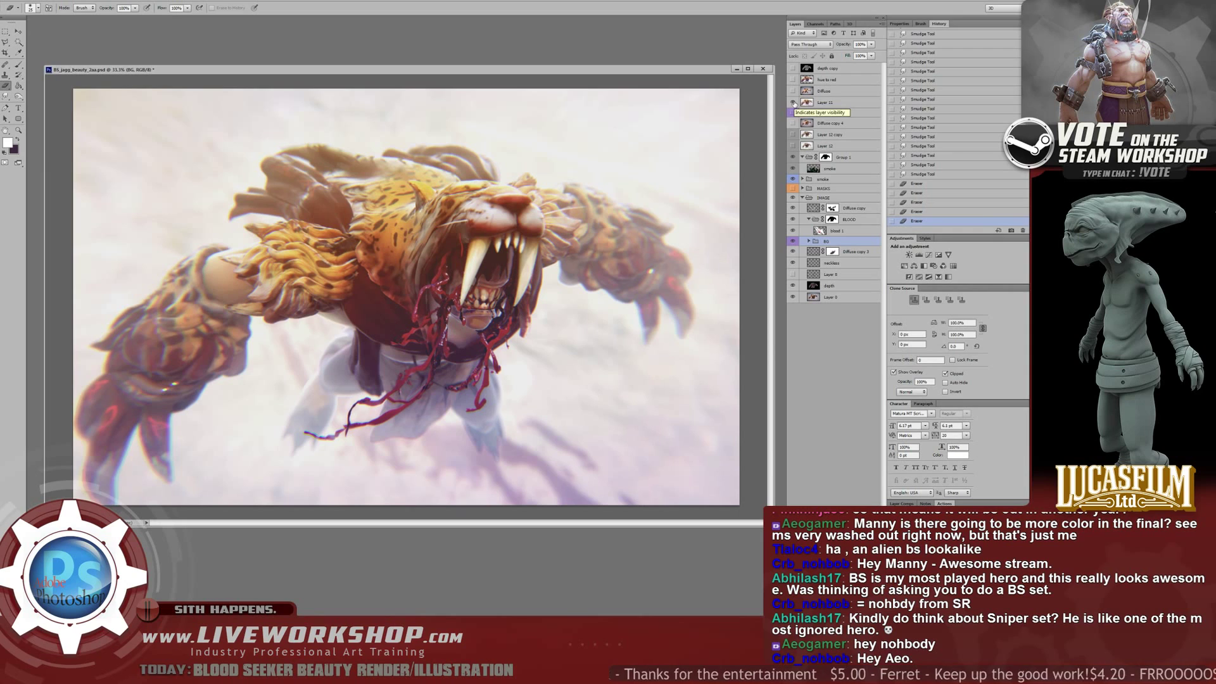
click(792, 102)
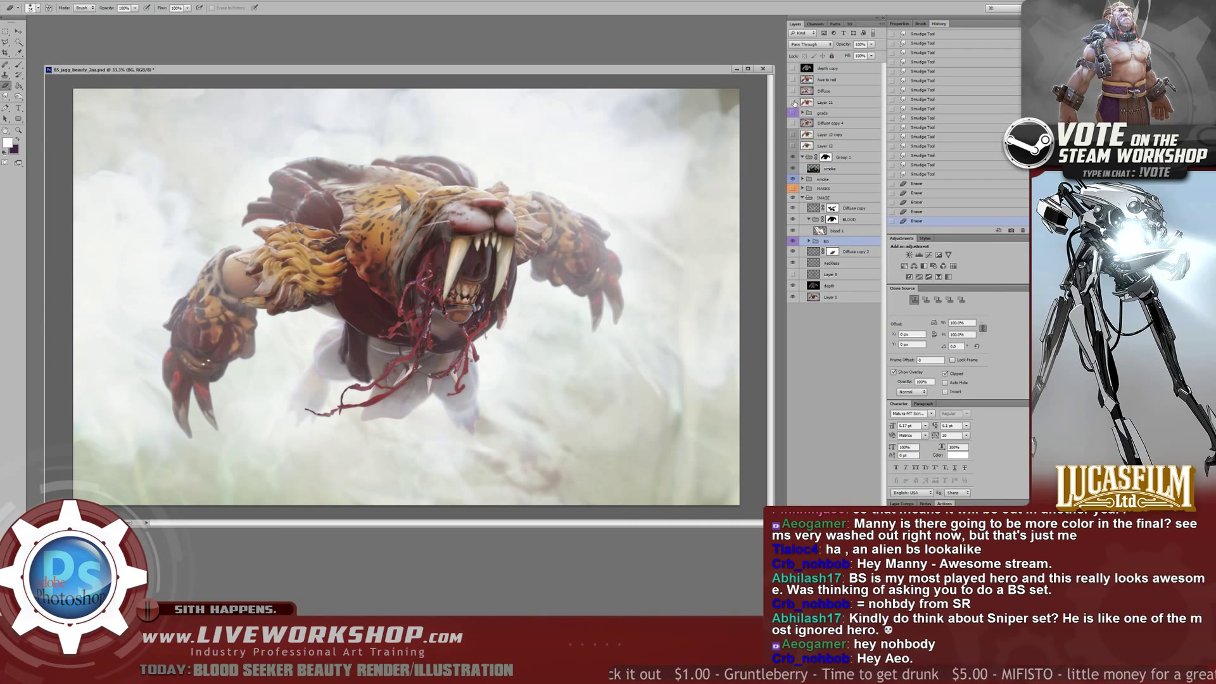
click(793, 135)
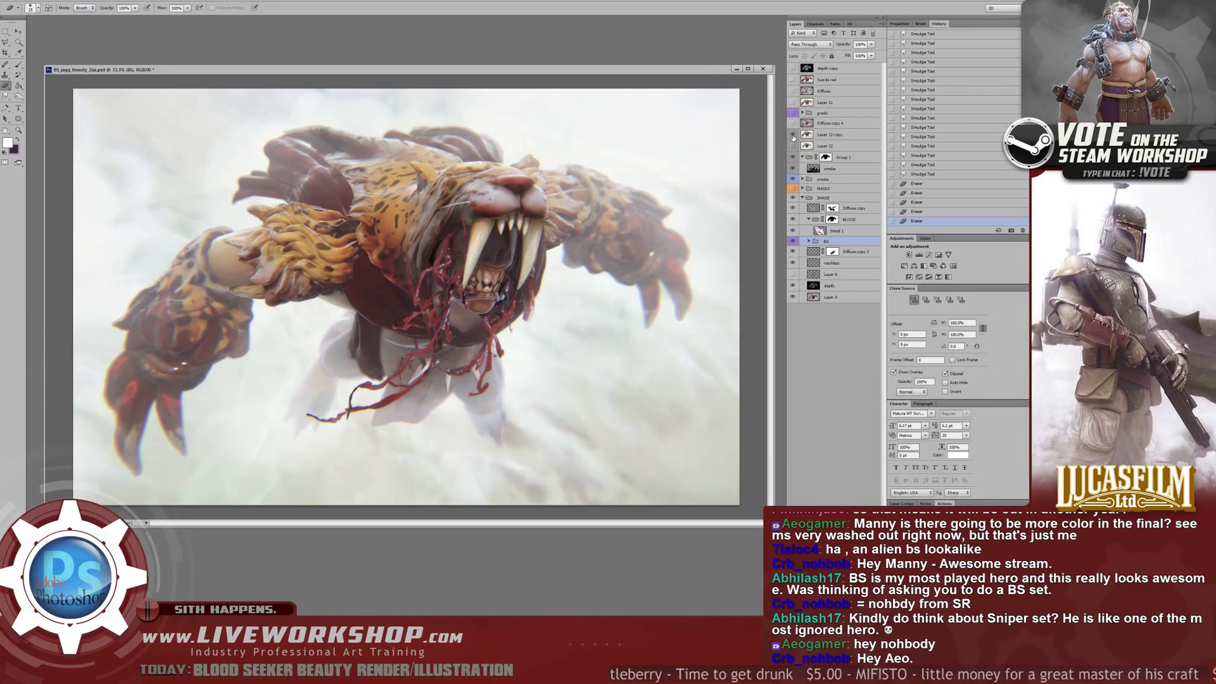
click(793, 134)
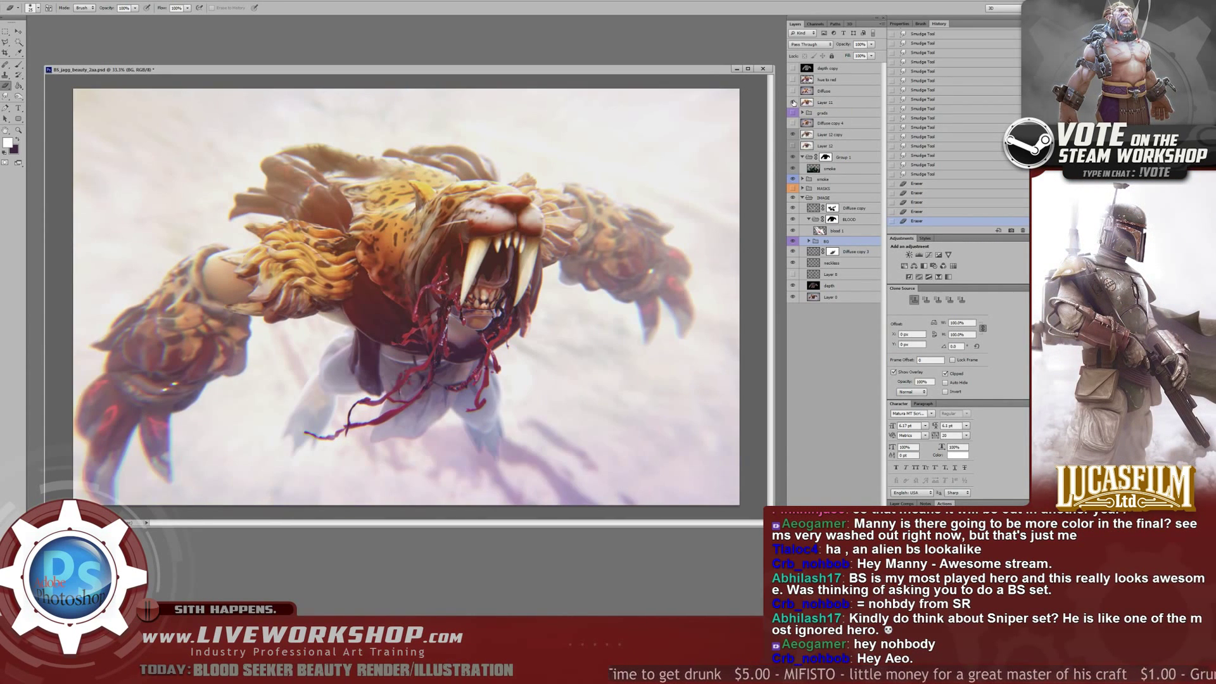
click(794, 80)
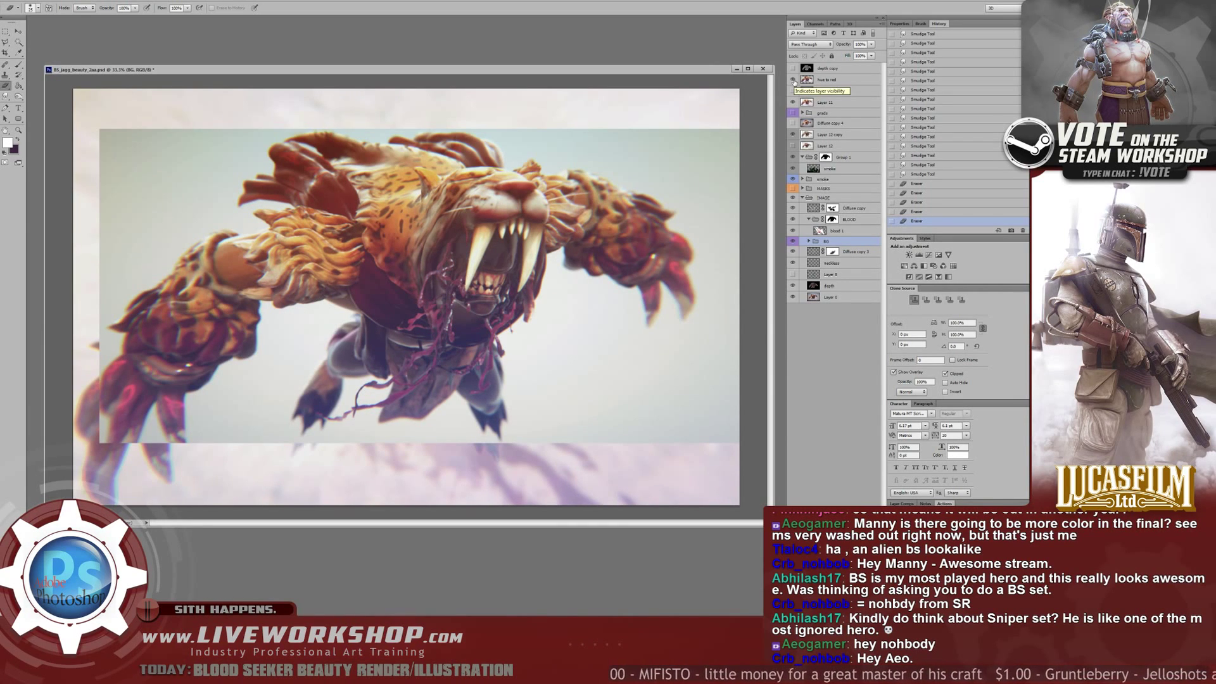
click(794, 79)
click(792, 102)
click(793, 135)
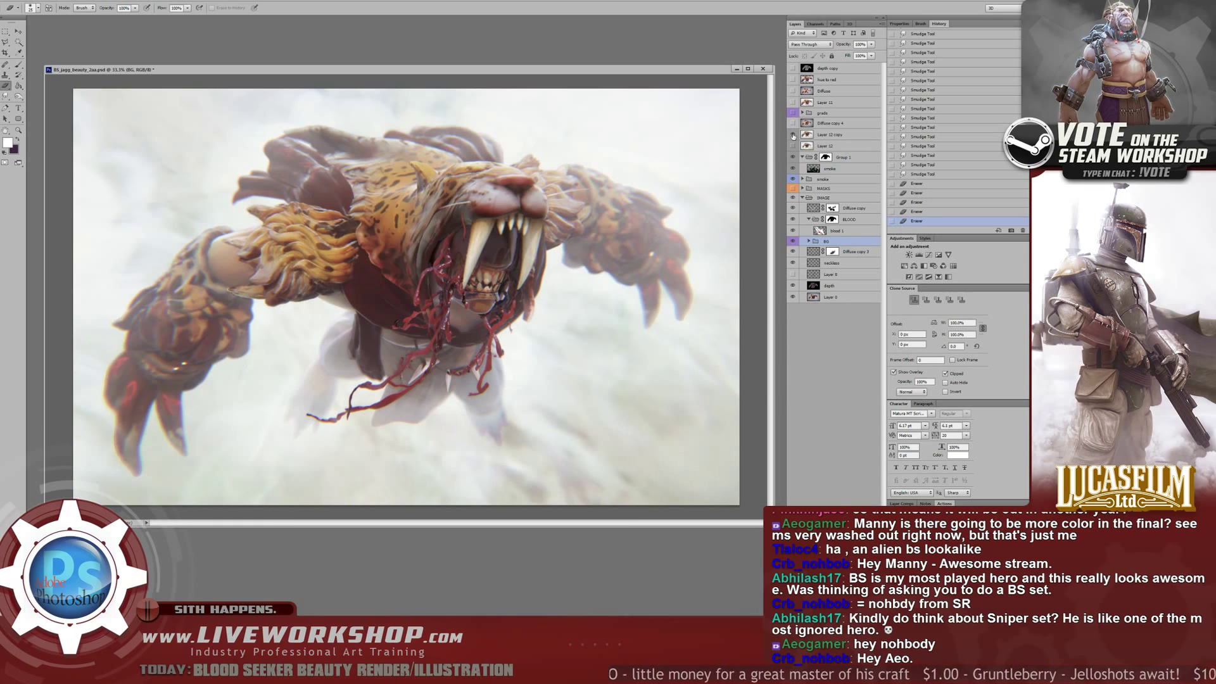
click(793, 135)
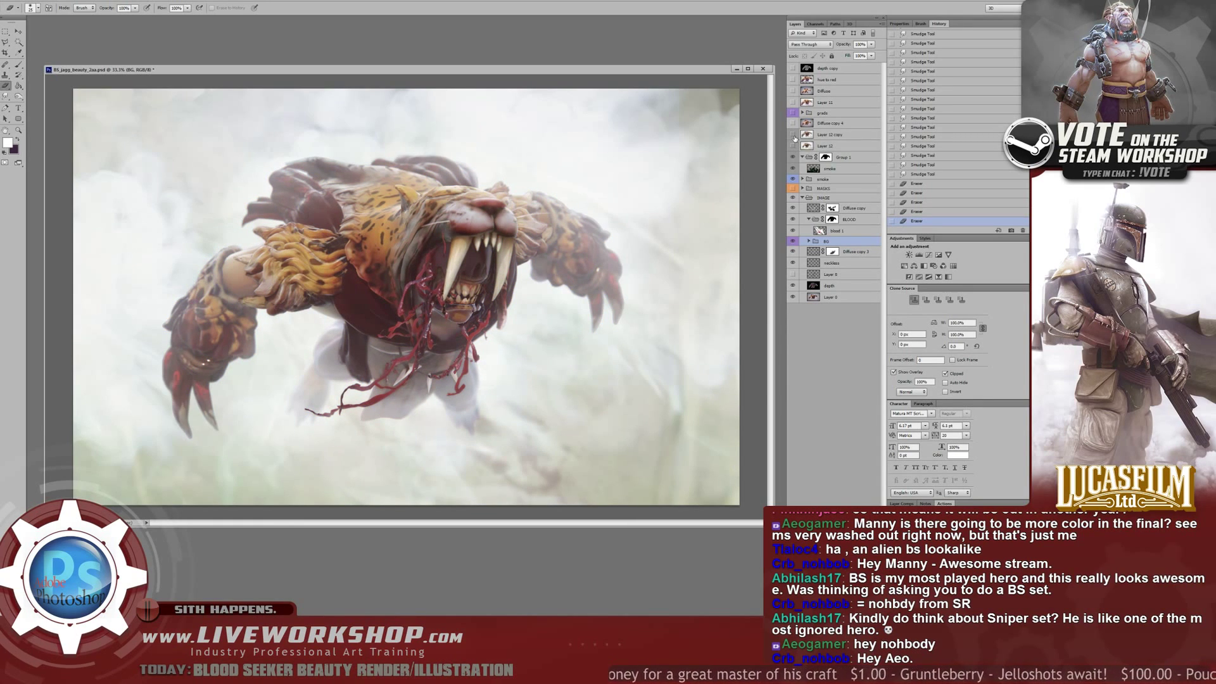
drag(630, 71, 629, 65)
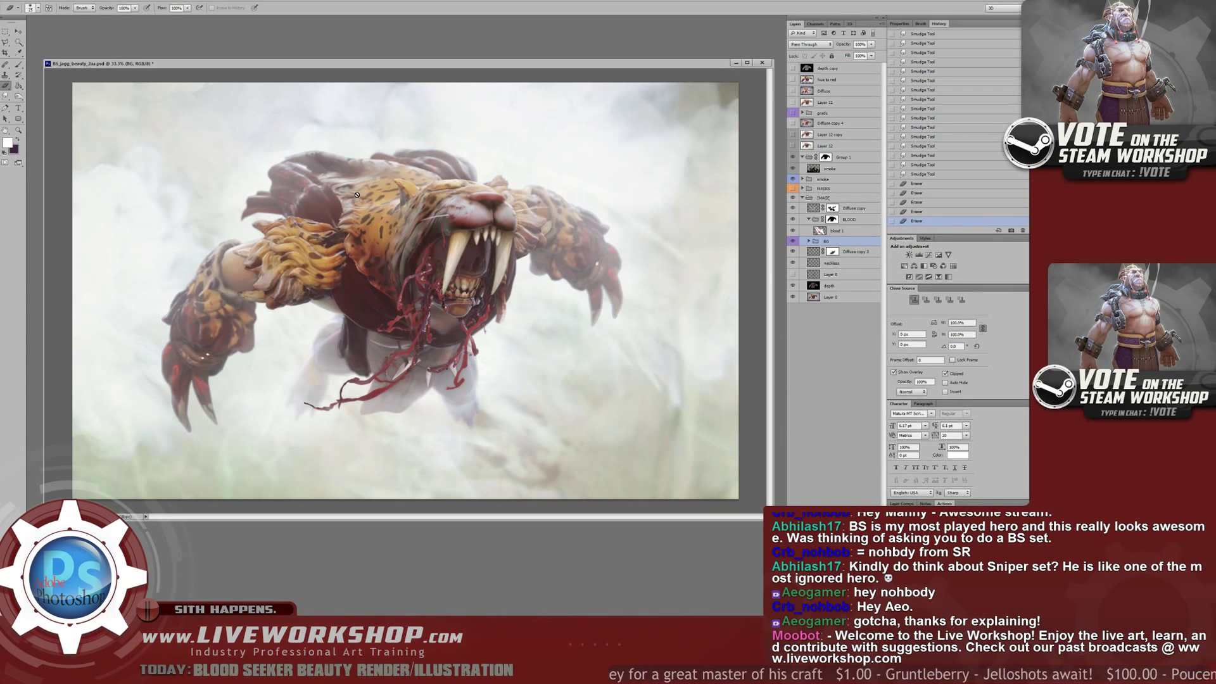
drag(407, 70, 404, 70)
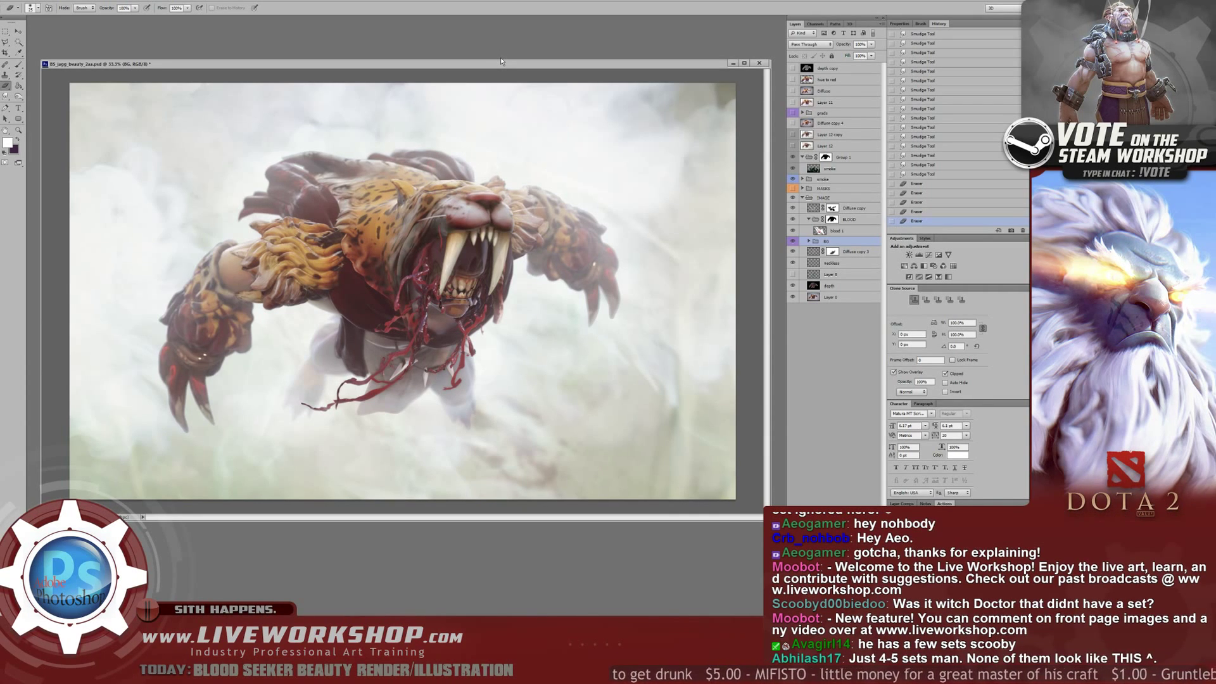
drag(469, 64, 474, 63)
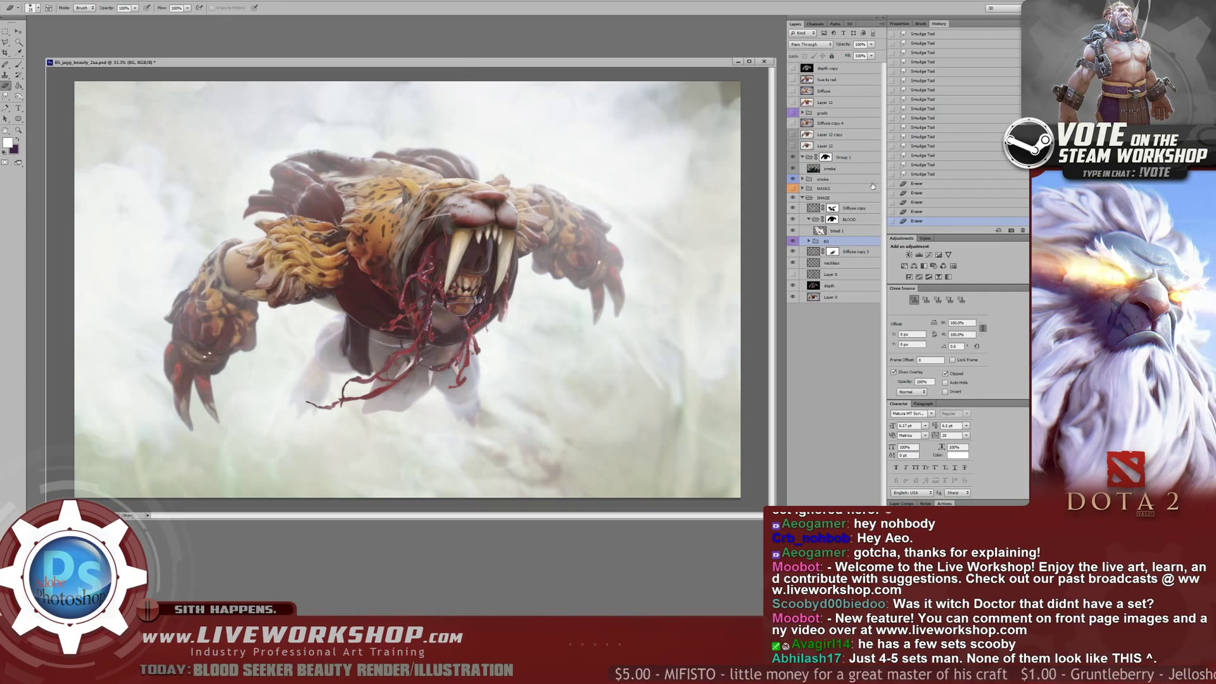
- Add a new layer above Group 1 and rename it HLS PAINTS
click(831, 163)
key(ctrl+shift+alt+n)
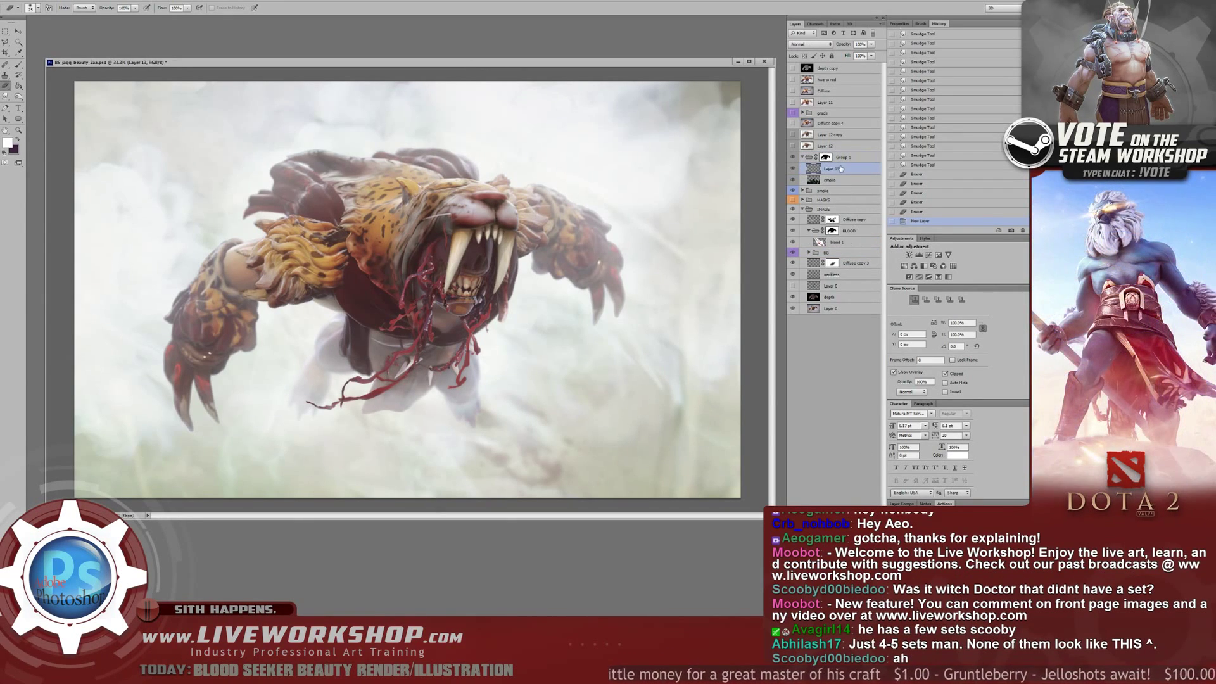
drag(841, 168, 835, 154)
double_click(827, 157)
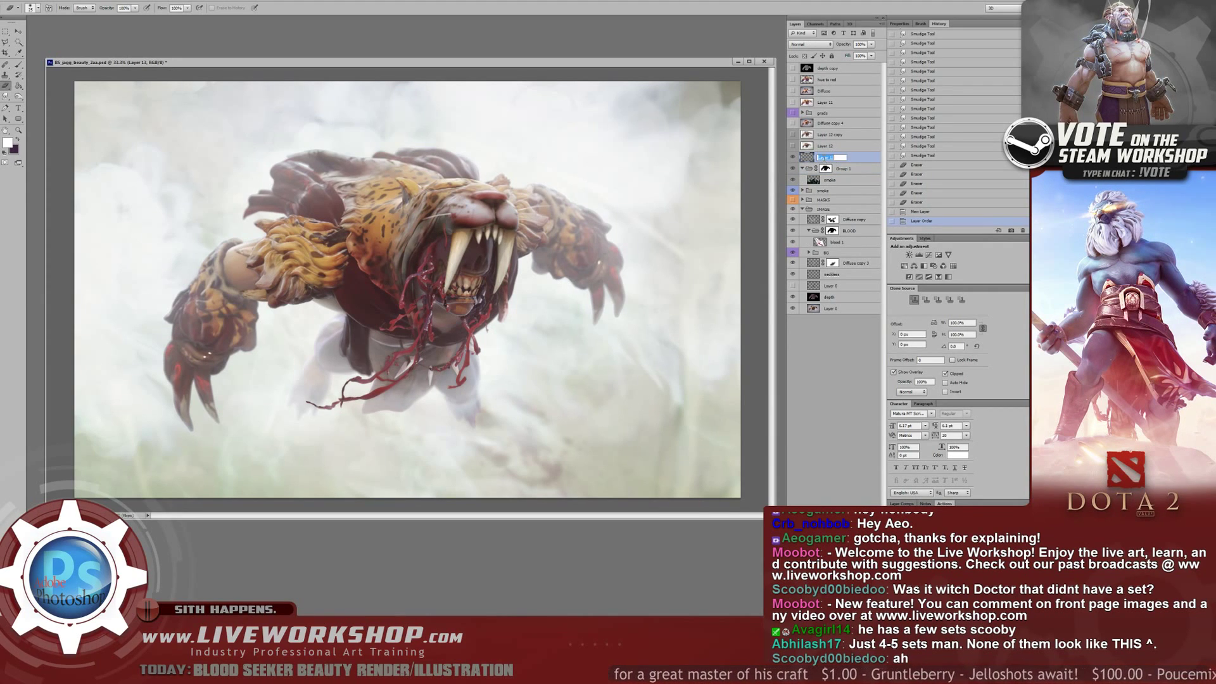
text(HLS PAINTS)
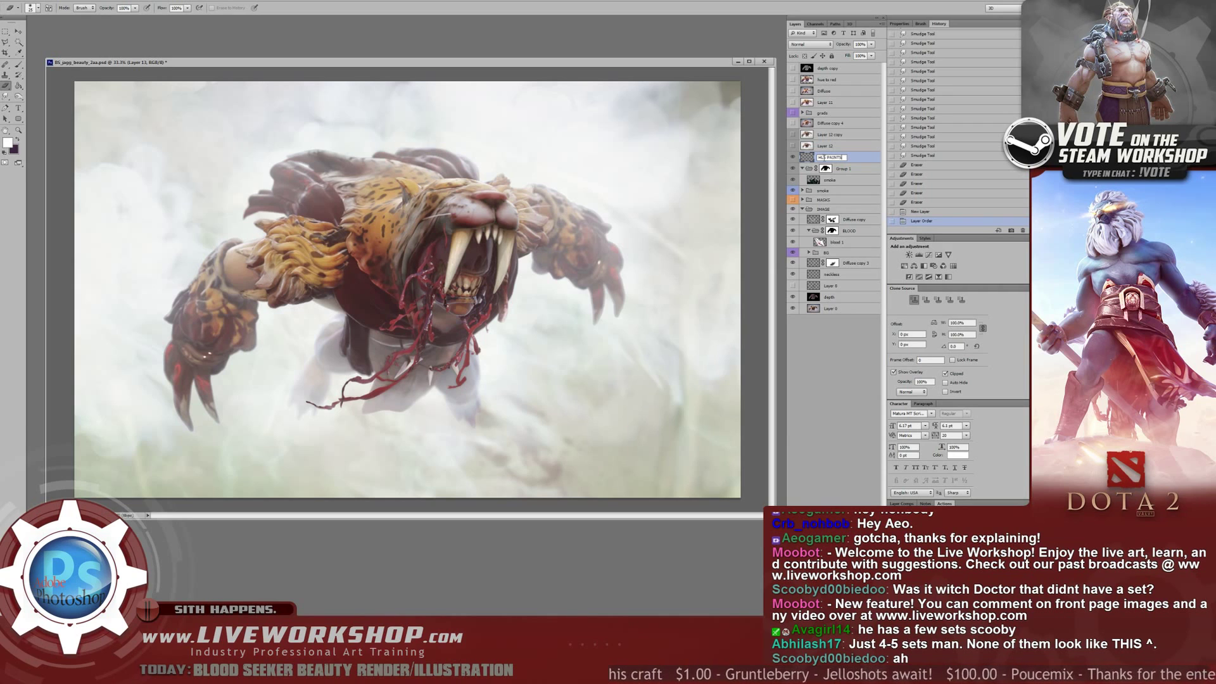
key(Return)
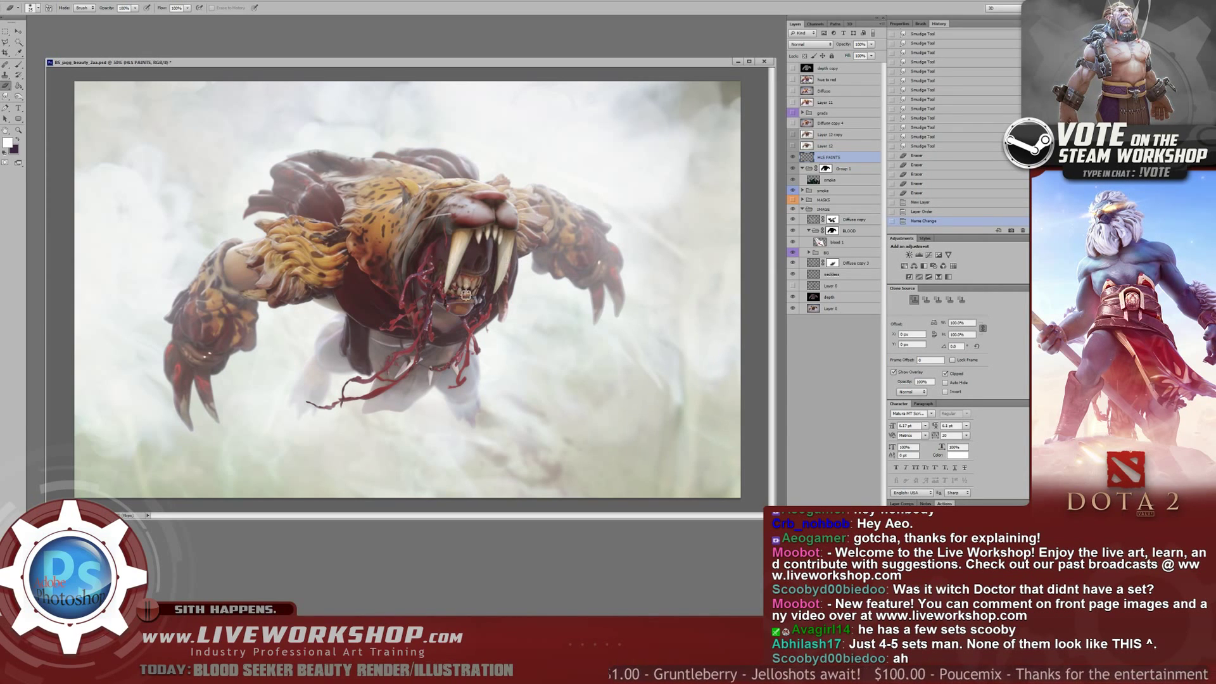
- Set the HLS PAINTS layer to Screen blending and lower its opacity to about 60%
scroll(465, 292, up, 2)
scroll(465, 293, down, 1)
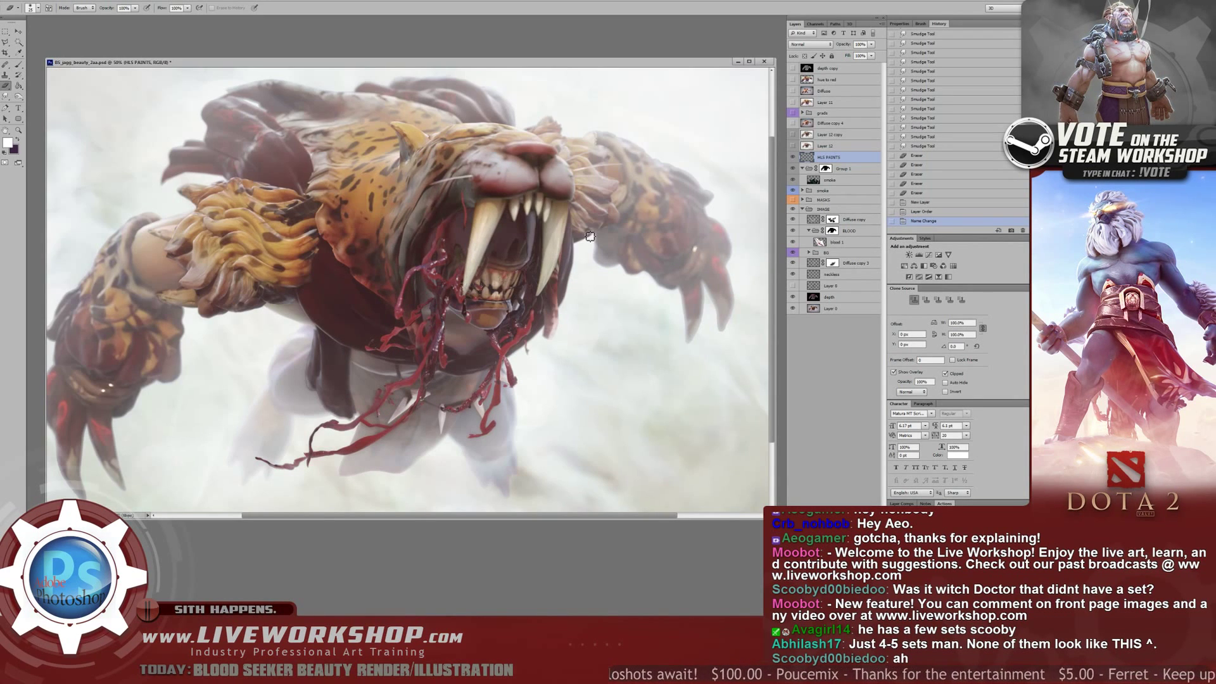
click(810, 44)
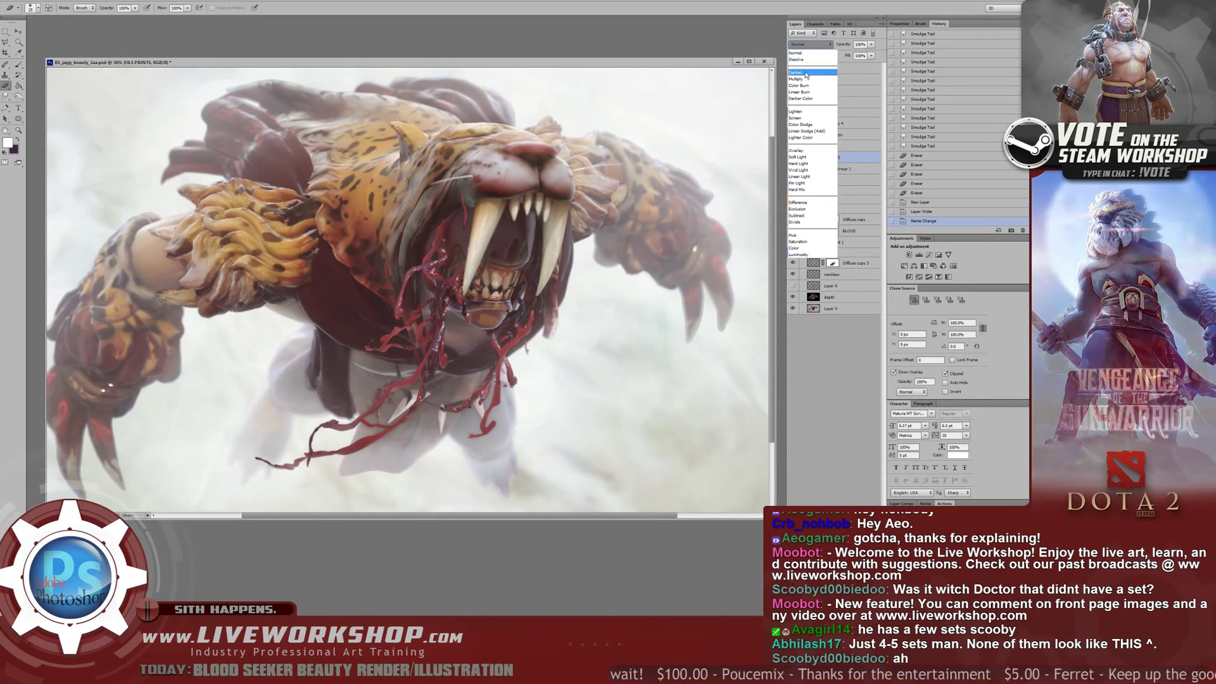
click(799, 118)
drag(872, 44, 856, 56)
- Choose a round tip from the brush presets for the Brush tool and switch the canvas to full-screen view
key(b)
right_click(411, 218)
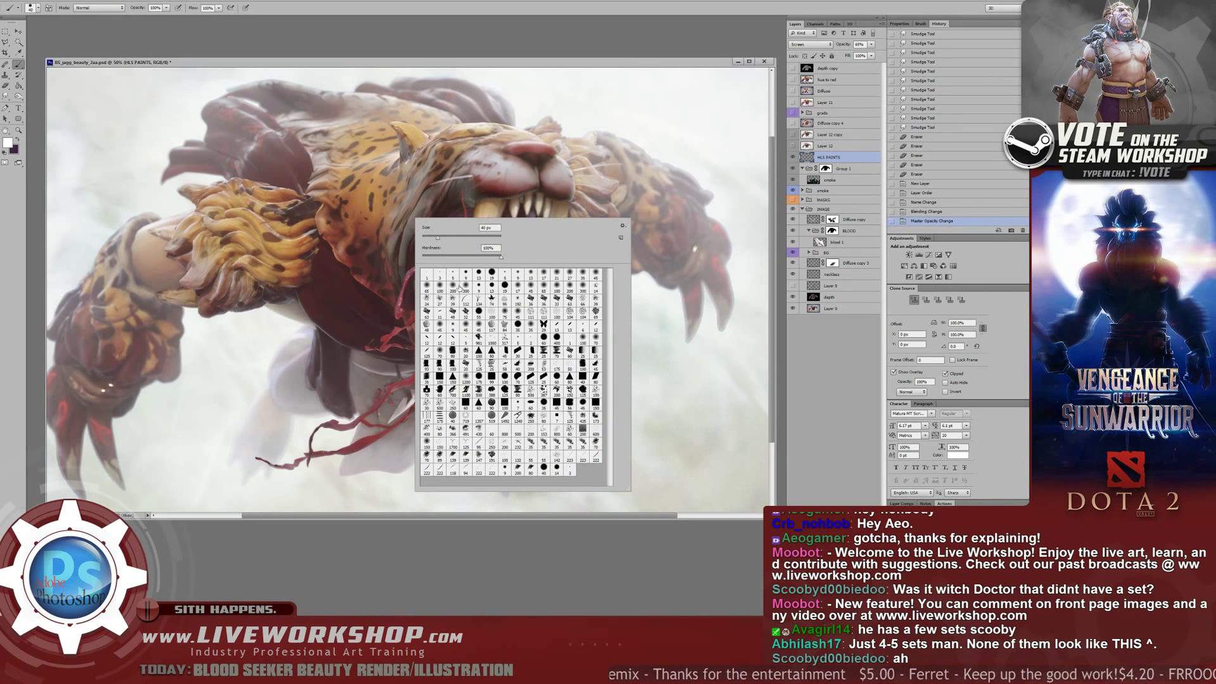
double_click(479, 284)
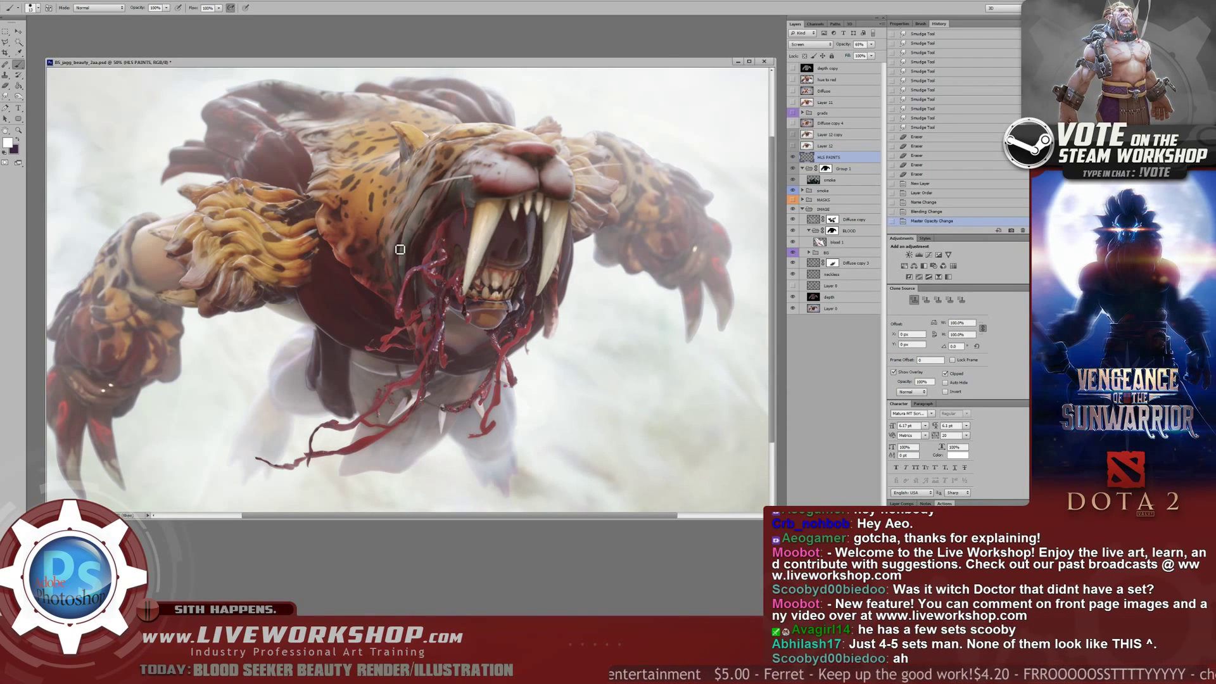
key(f)
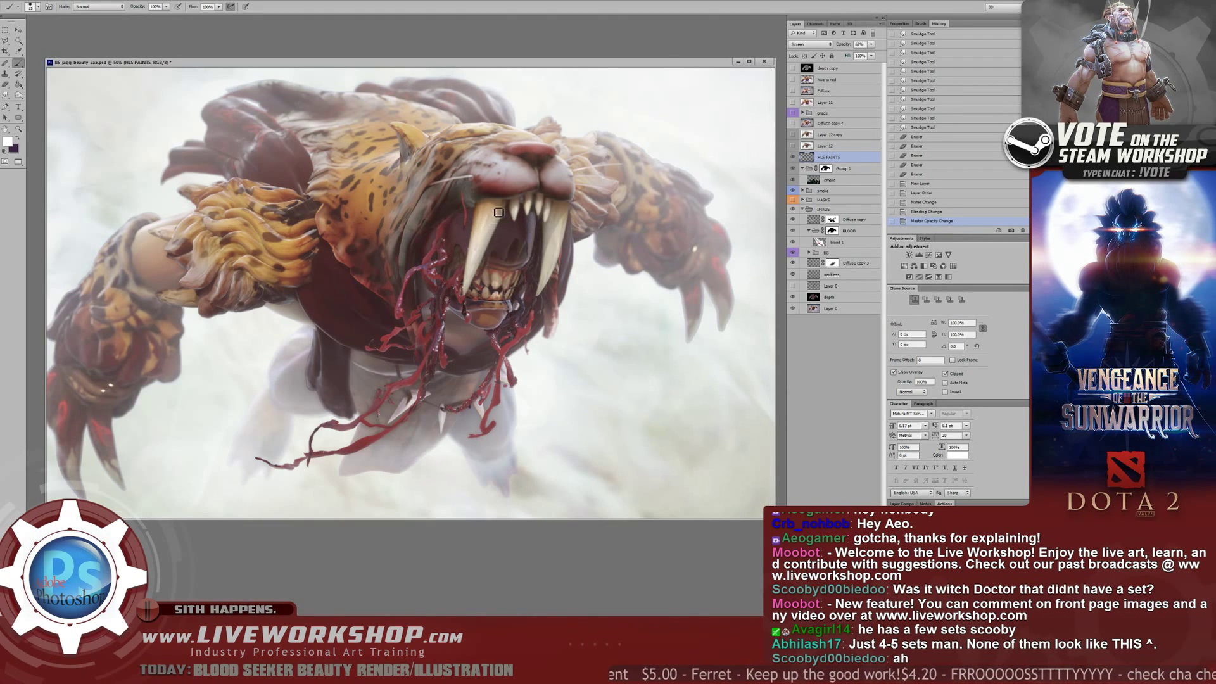
- Examine the head, ear, fangs and snout up close and at full view for places that need highlights
scroll(482, 237, up, 4)
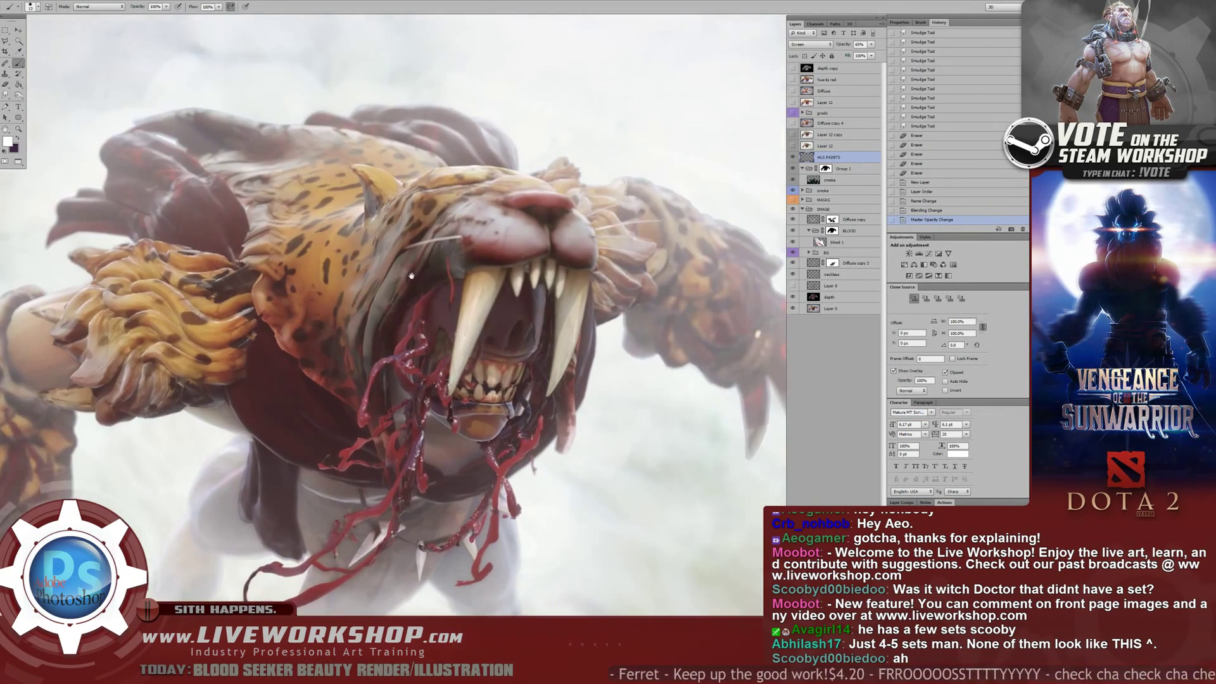
scroll(445, 293, down, 2)
scroll(586, 291, up, 1)
scroll(572, 280, down, 1)
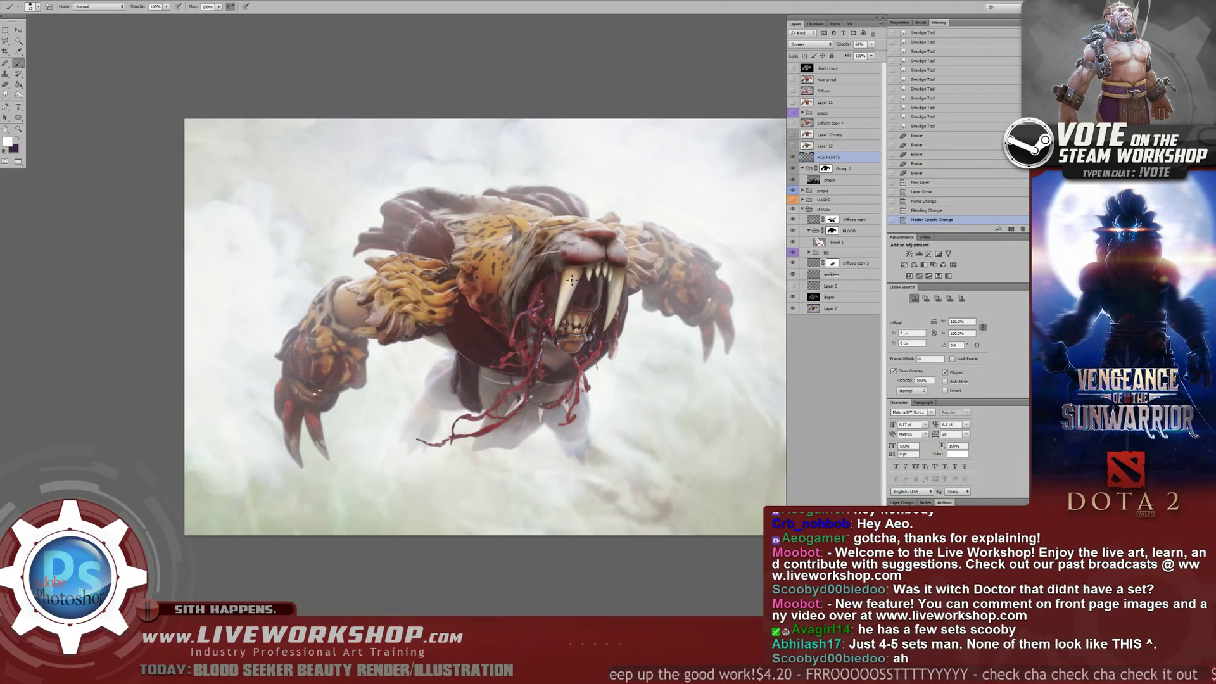
drag(546, 278, 537, 277)
scroll(537, 277, up, 5)
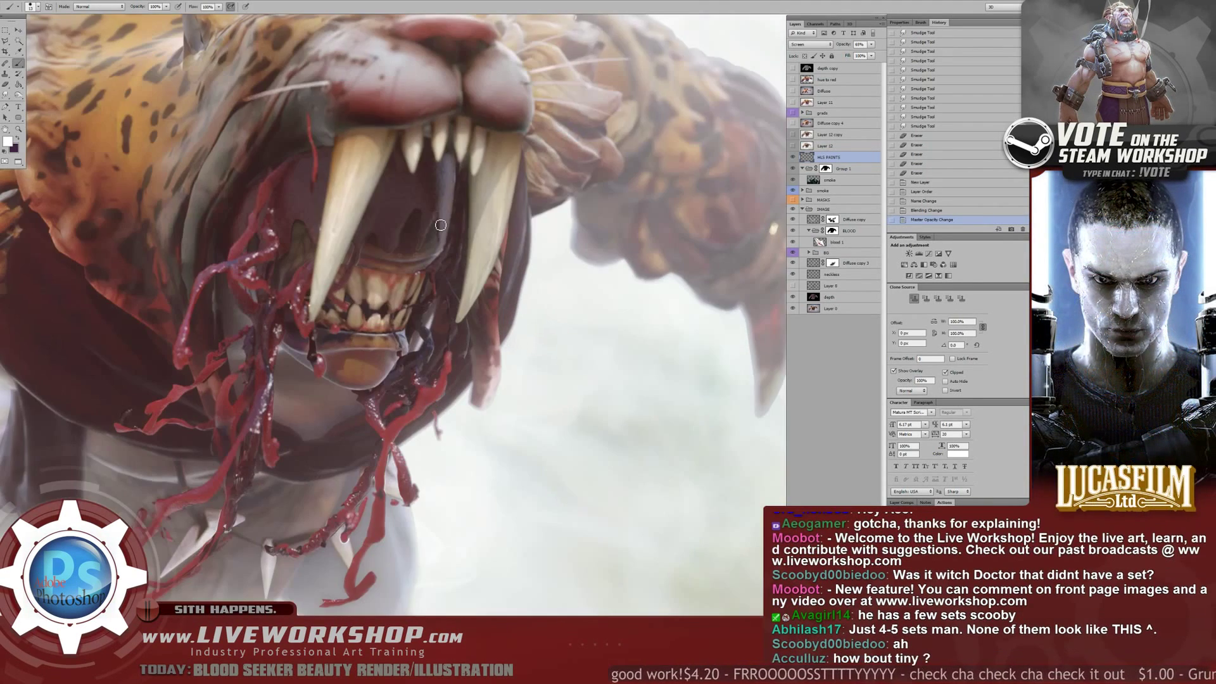
scroll(475, 308, up, 6)
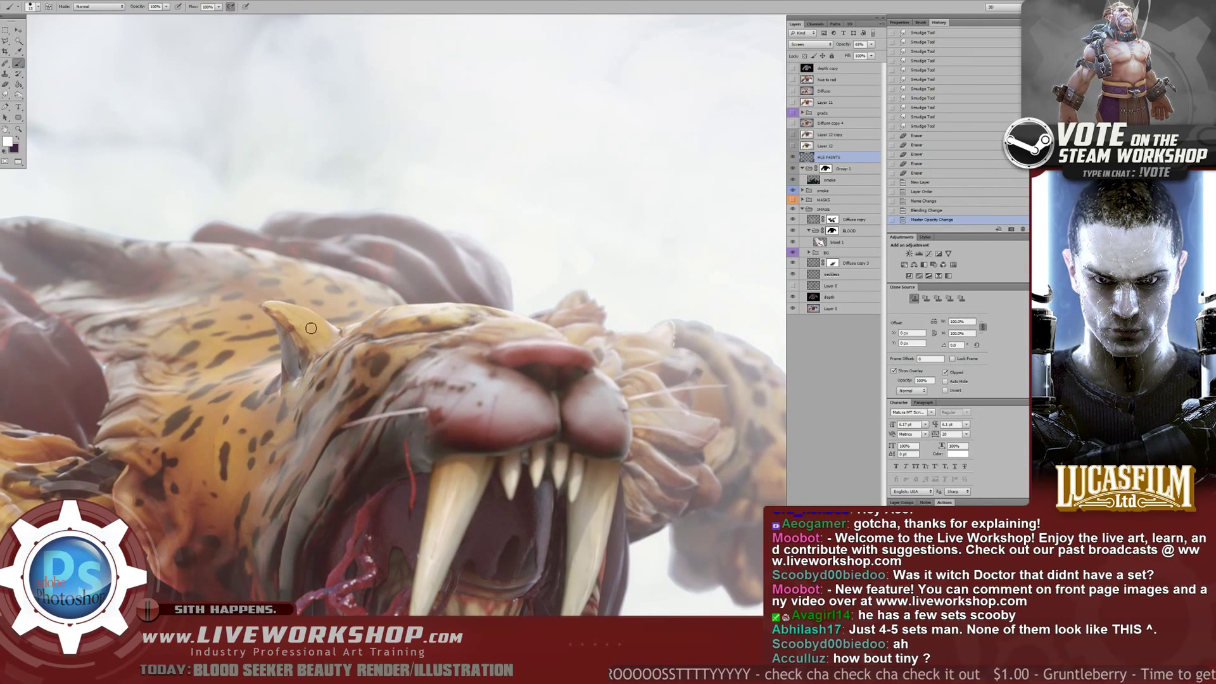
scroll(425, 196, down, 3)
scroll(424, 197, down, 2)
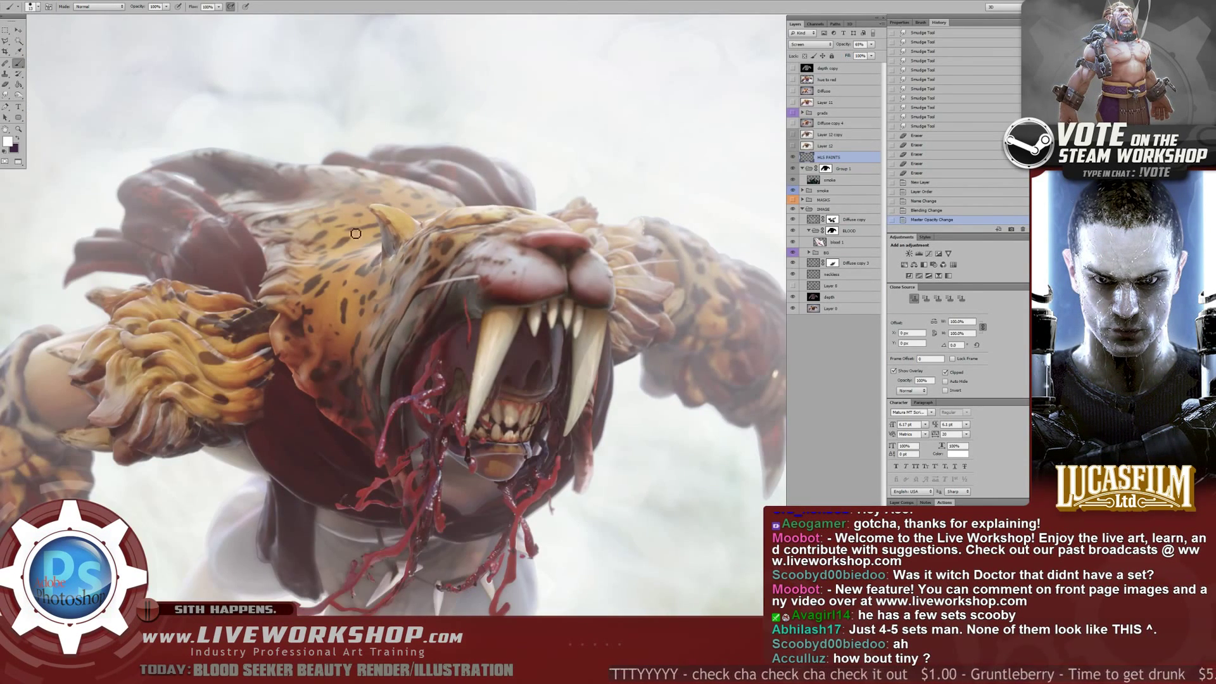
drag(400, 249, 334, 271)
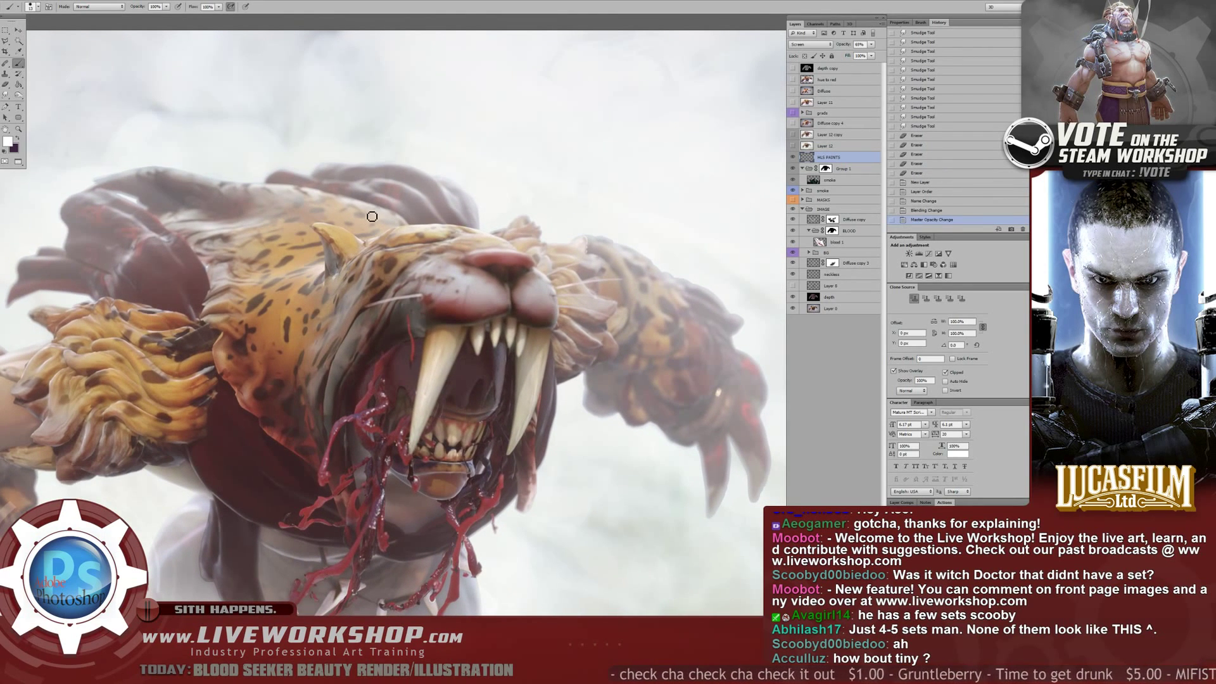
drag(395, 226, 361, 267)
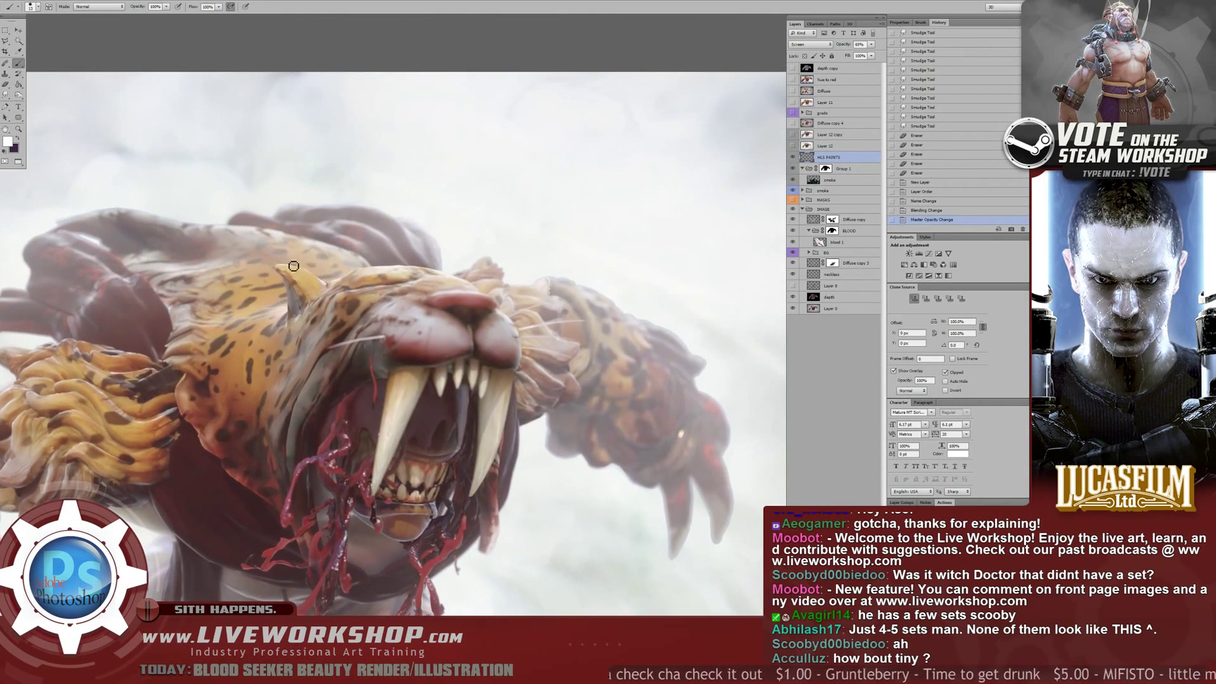
key(ctrl+plus)
scroll(379, 265, up, 4)
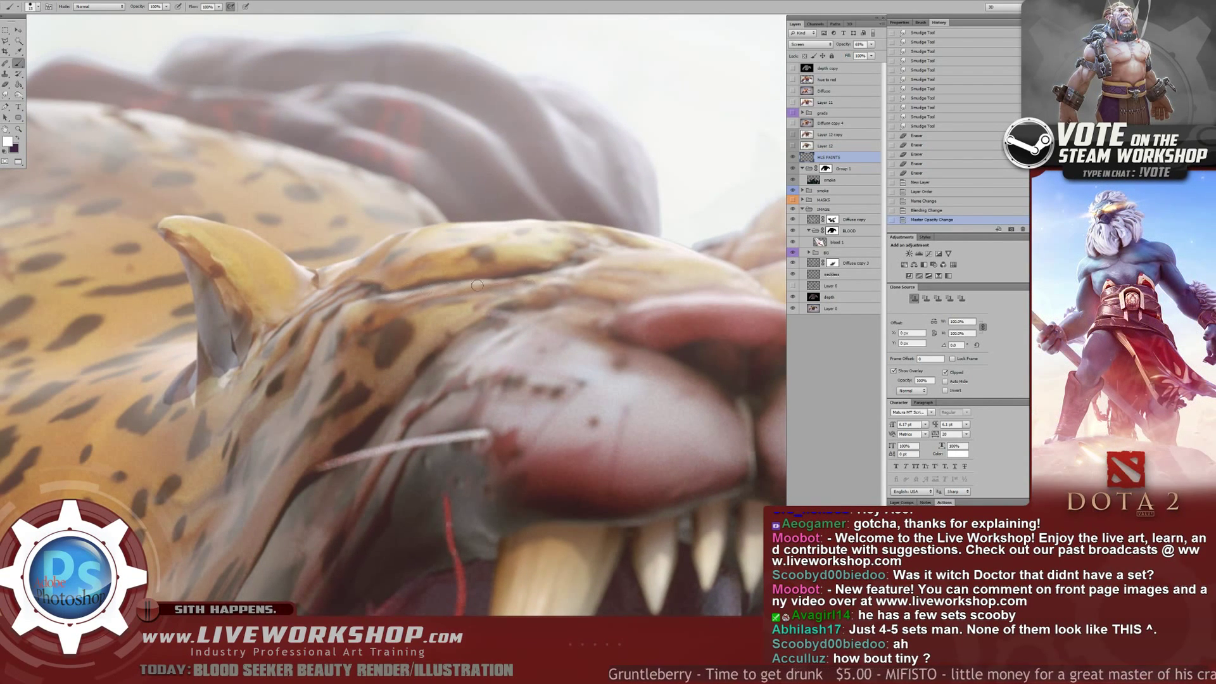
scroll(478, 285, down, 3)
drag(449, 261, 416, 263)
scroll(461, 278, down, 5)
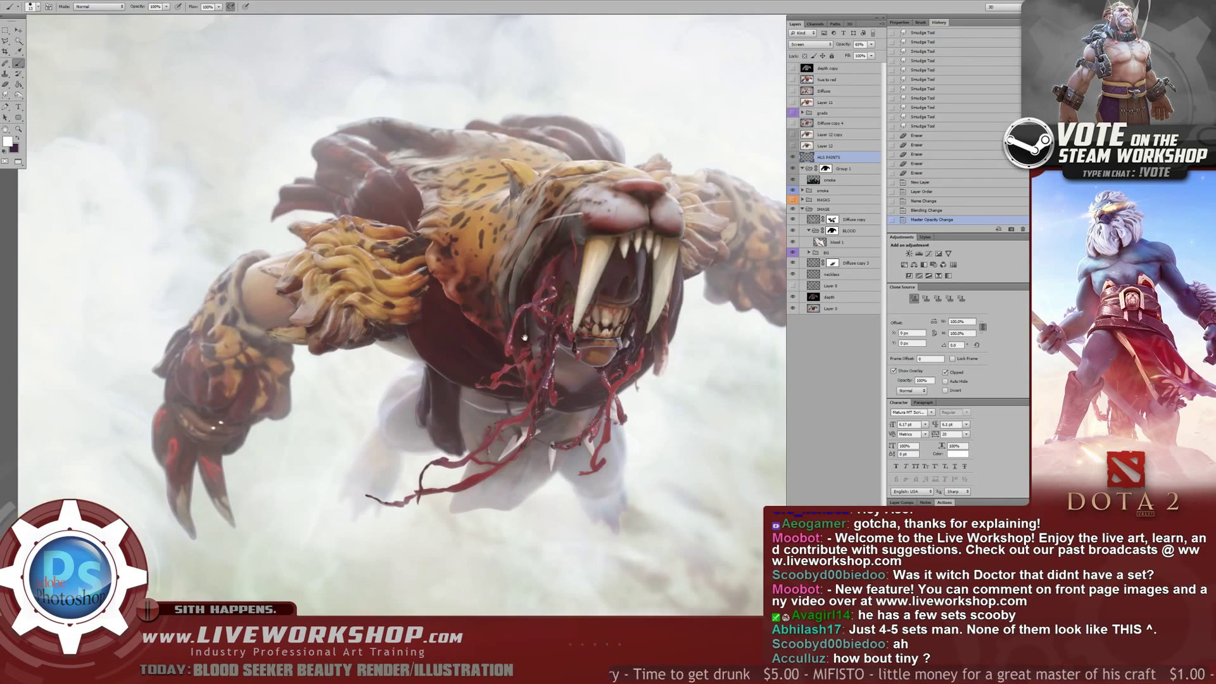
- Try a white highlight stroke along the upper edge of the head beside the ear
scroll(457, 169, up, 8)
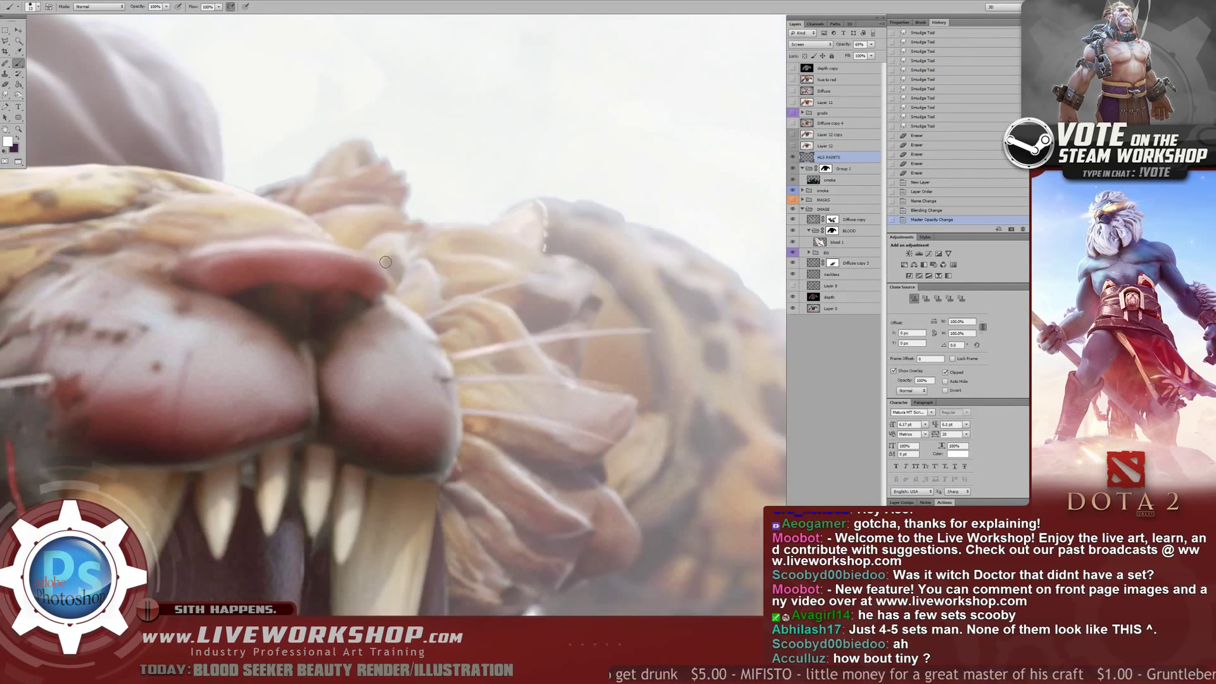
scroll(441, 277, down, 2)
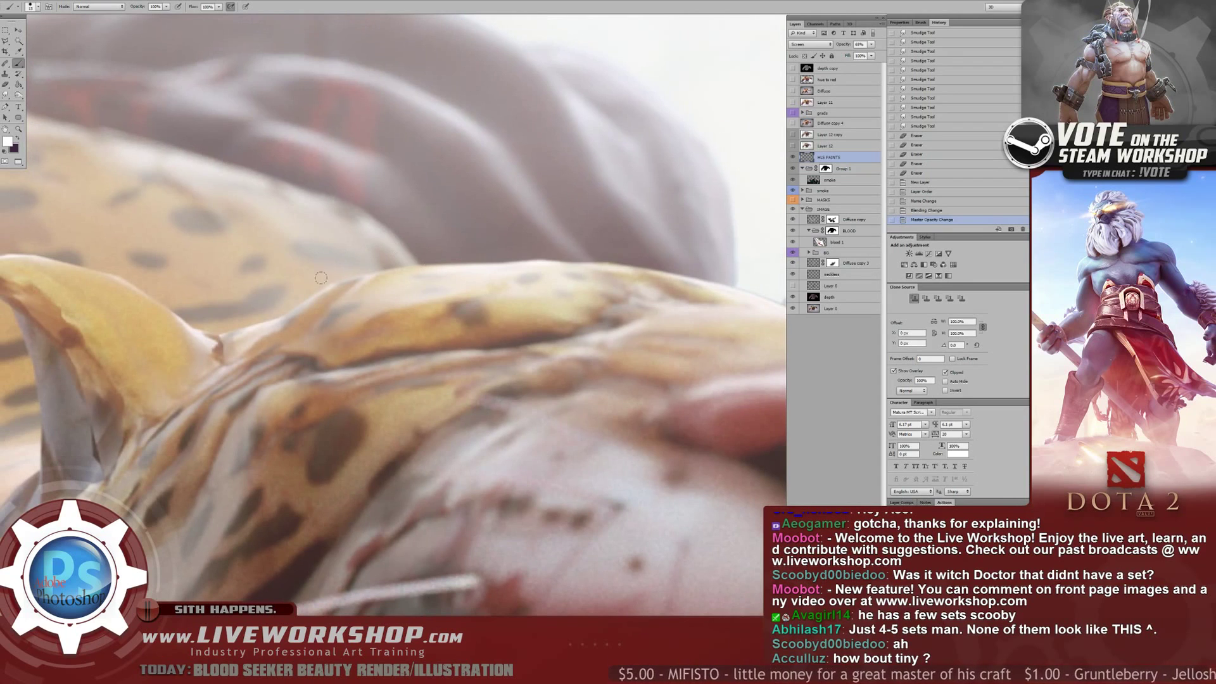
drag(323, 278, 406, 276)
key(ctrl+z)
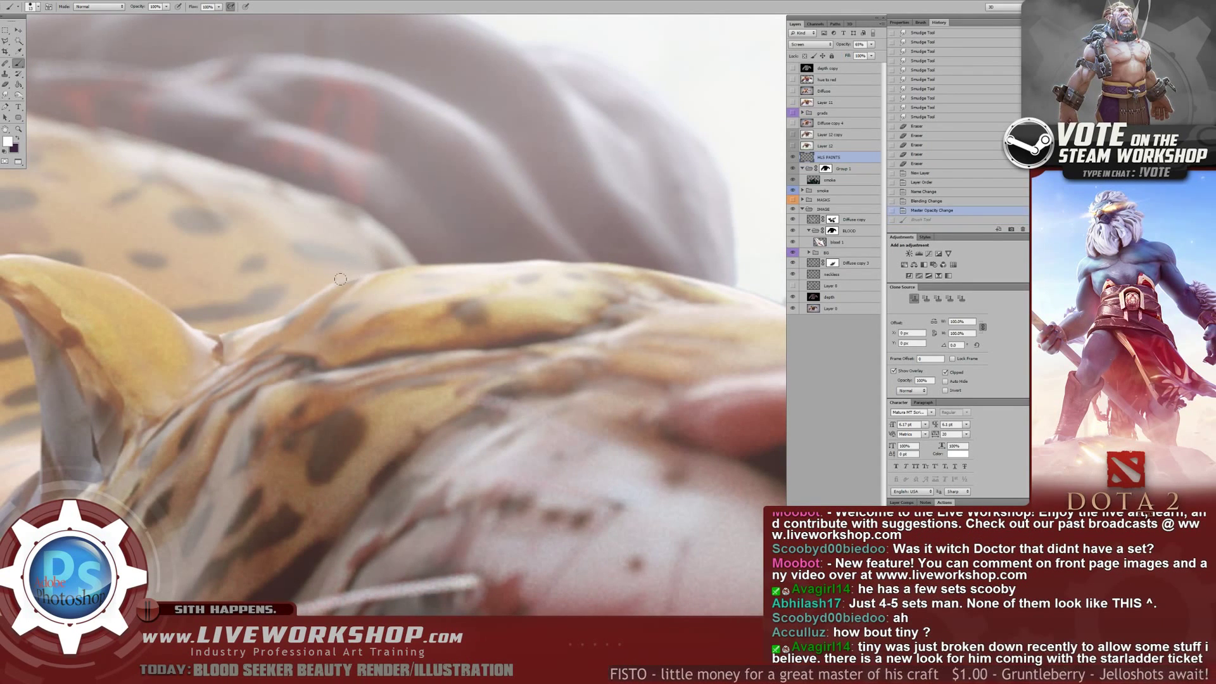
- Choose a different brush tip and test it with a highlight stroke along the head's edge towards the ear
right_click(383, 282)
double_click(446, 350)
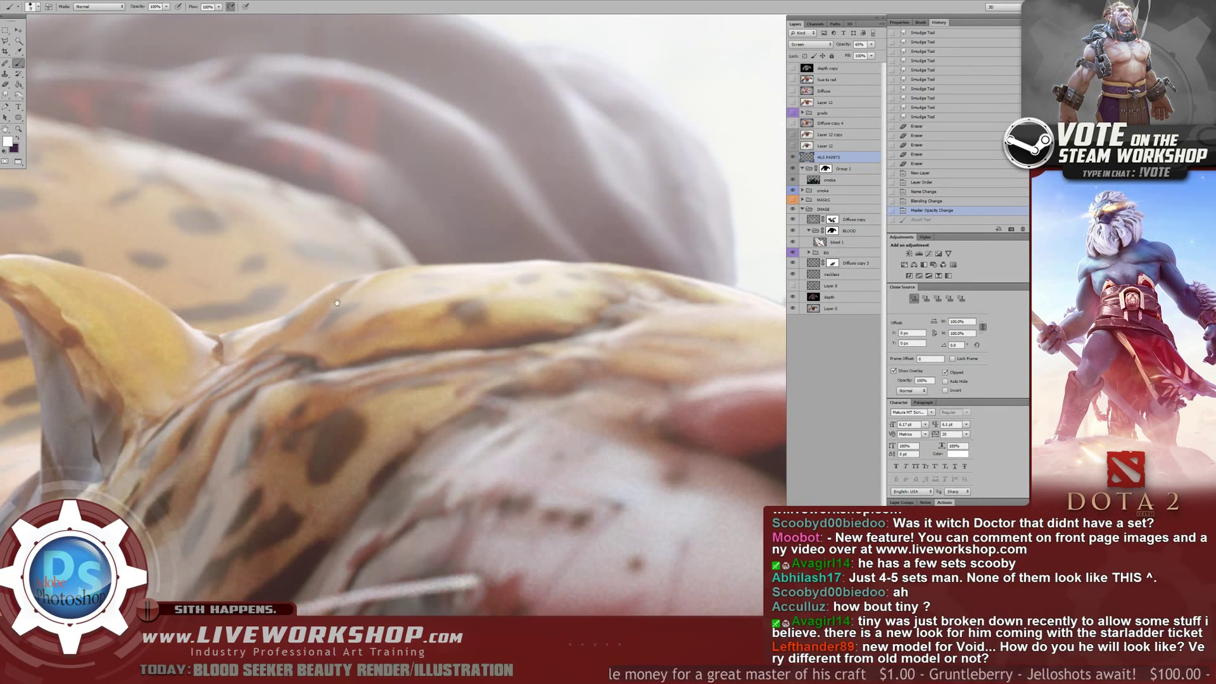
drag(372, 276, 274, 329)
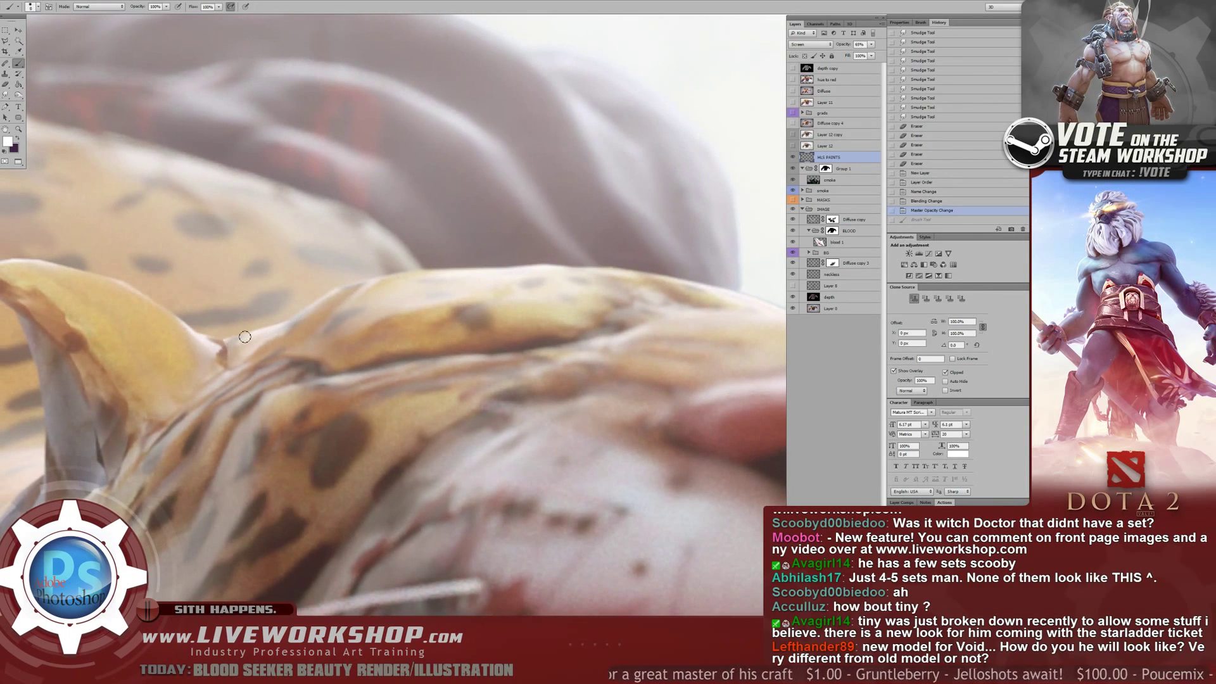
key(ctrl+z)
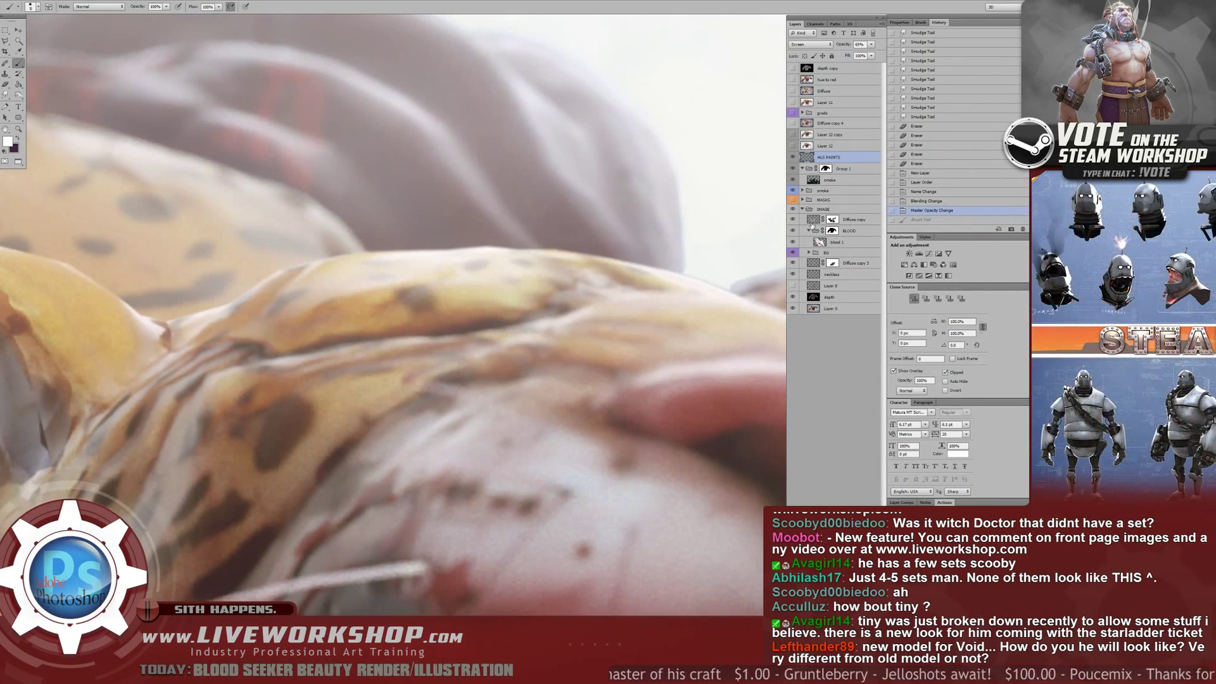
- Load the head layer from the MASKS group as a selection and test a highlight stroke near the ear inside it
click(802, 200)
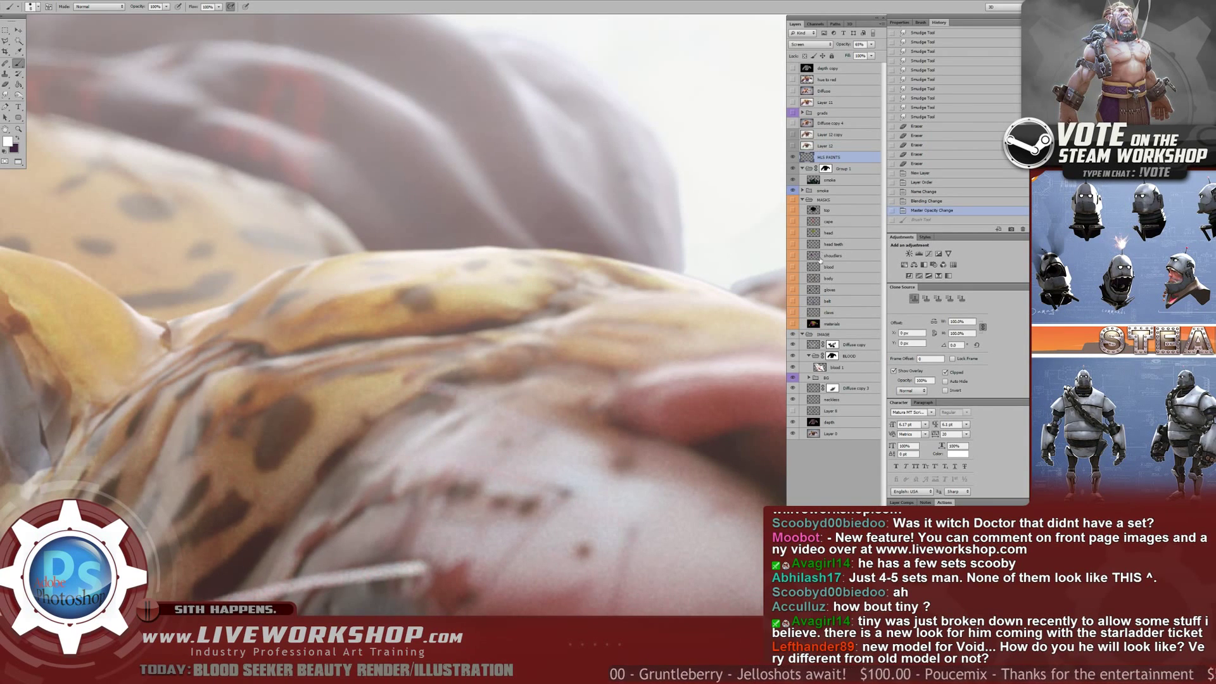
ctrl+click(813, 234)
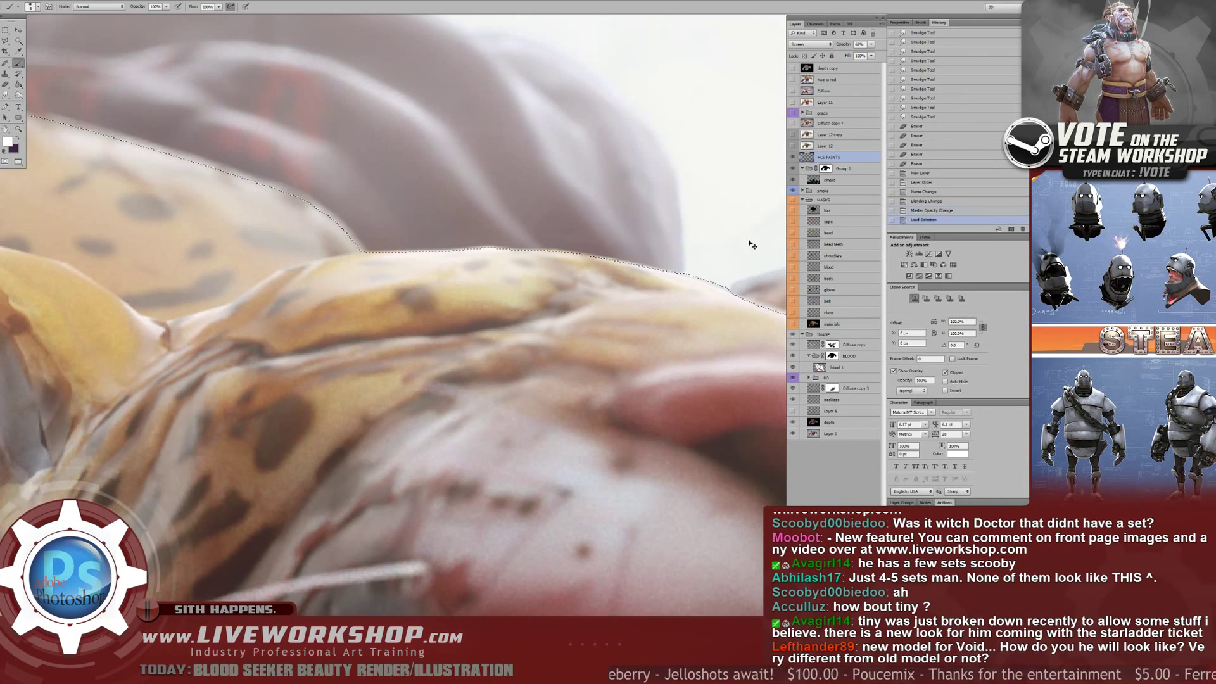
drag(464, 254, 432, 262)
drag(137, 327, 161, 324)
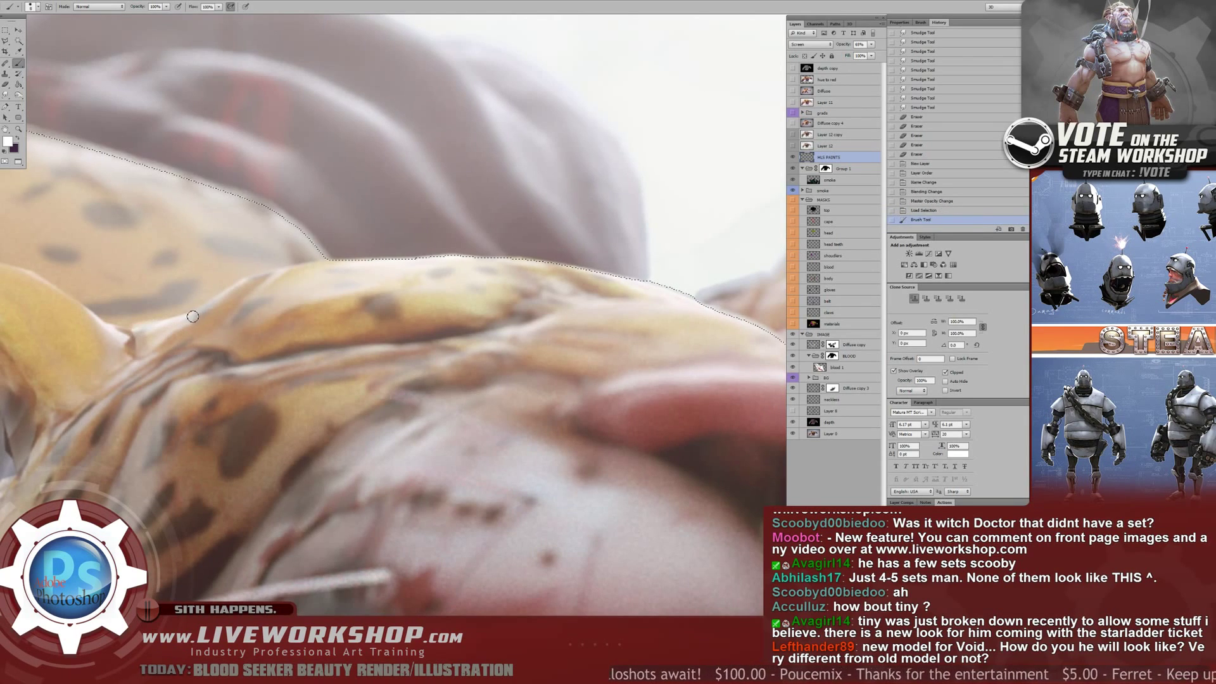
key(ctrl+z)
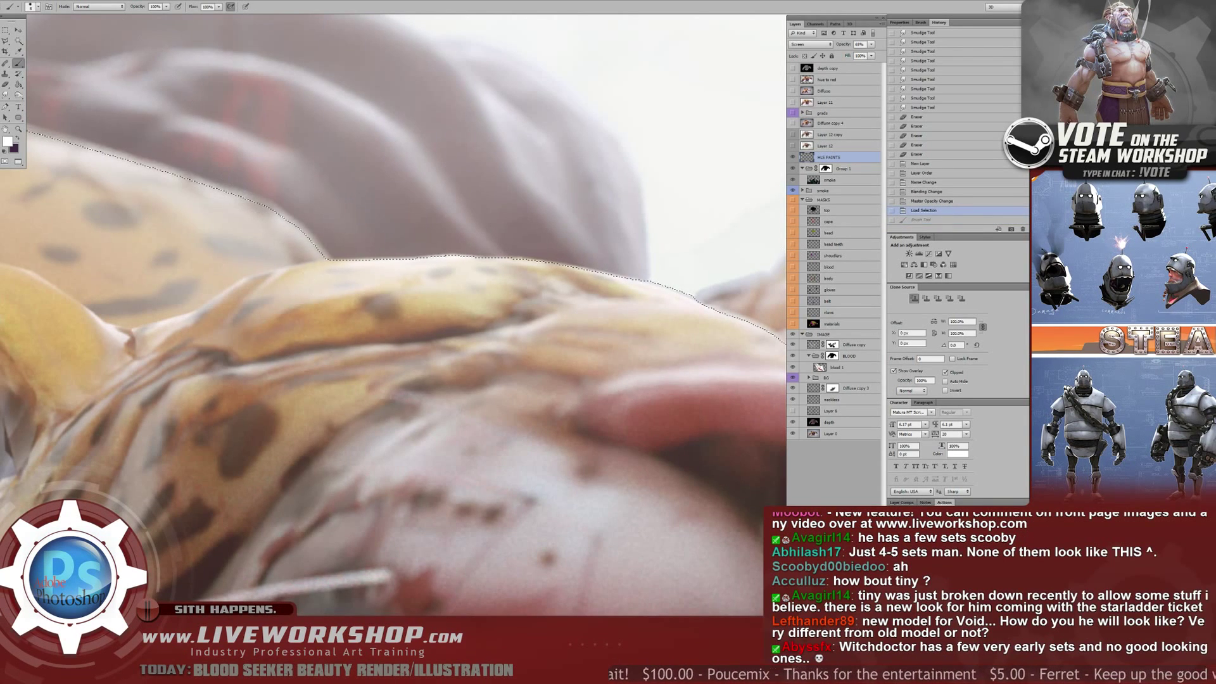
- Paint white rim highlights along the top of the head from the ear towards the snout, undoing unsatisfactory strokes
drag(140, 331, 247, 294)
mouse_move(229, 302)
mouse_down()
mouse_move(277, 274)
mouse_move(390, 260)
mouse_move(295, 272)
mouse_move(379, 263)
mouse_up()
key(ctrl+alt+z)
key(ctrl+alt+z)
key(ctrl+alt+z)
drag(294, 271, 567, 266)
mouse_move(539, 267)
mouse_down()
mouse_move(570, 267)
mouse_move(261, 233)
mouse_up()
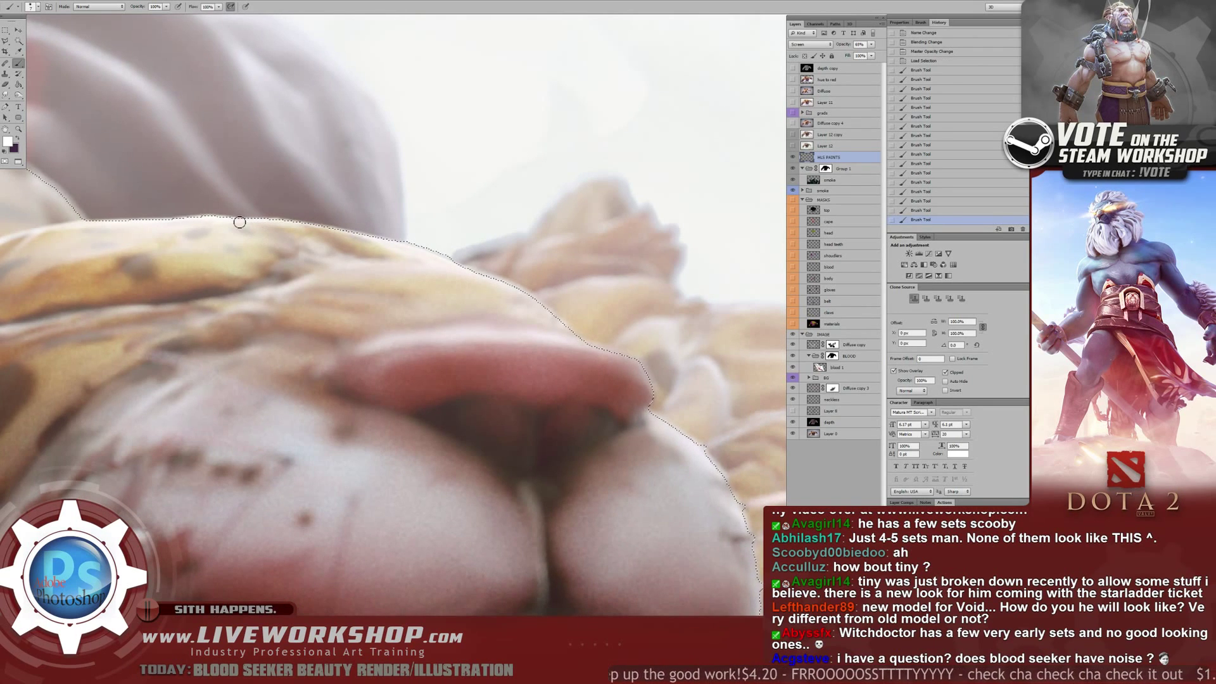
- Extend the white rim highlight along the selection edge from the top of the snout down to the nose
scroll(264, 222, up, 1)
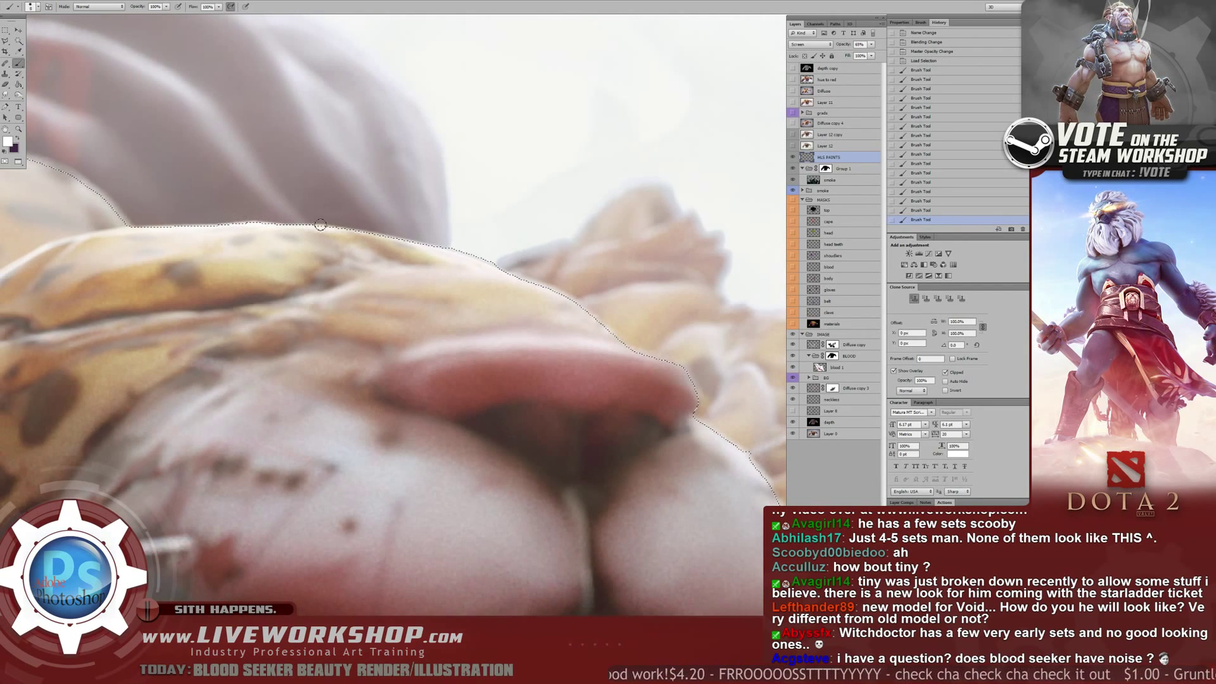
drag(320, 225, 701, 420)
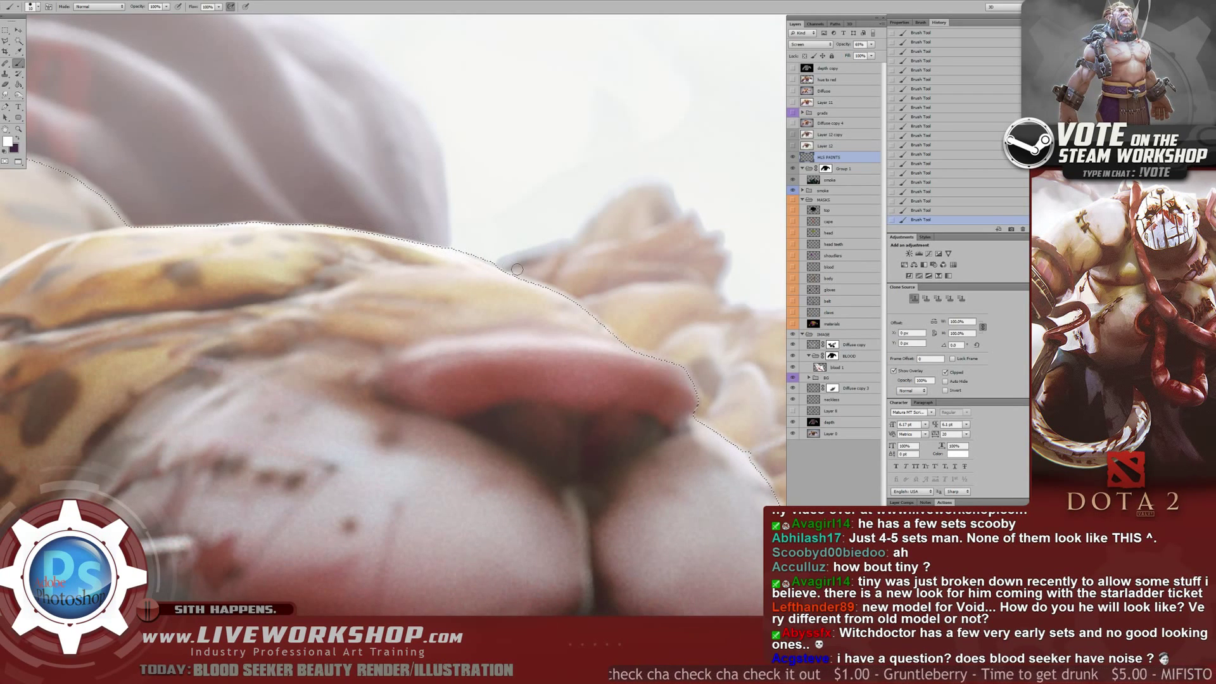
drag(473, 262, 352, 243)
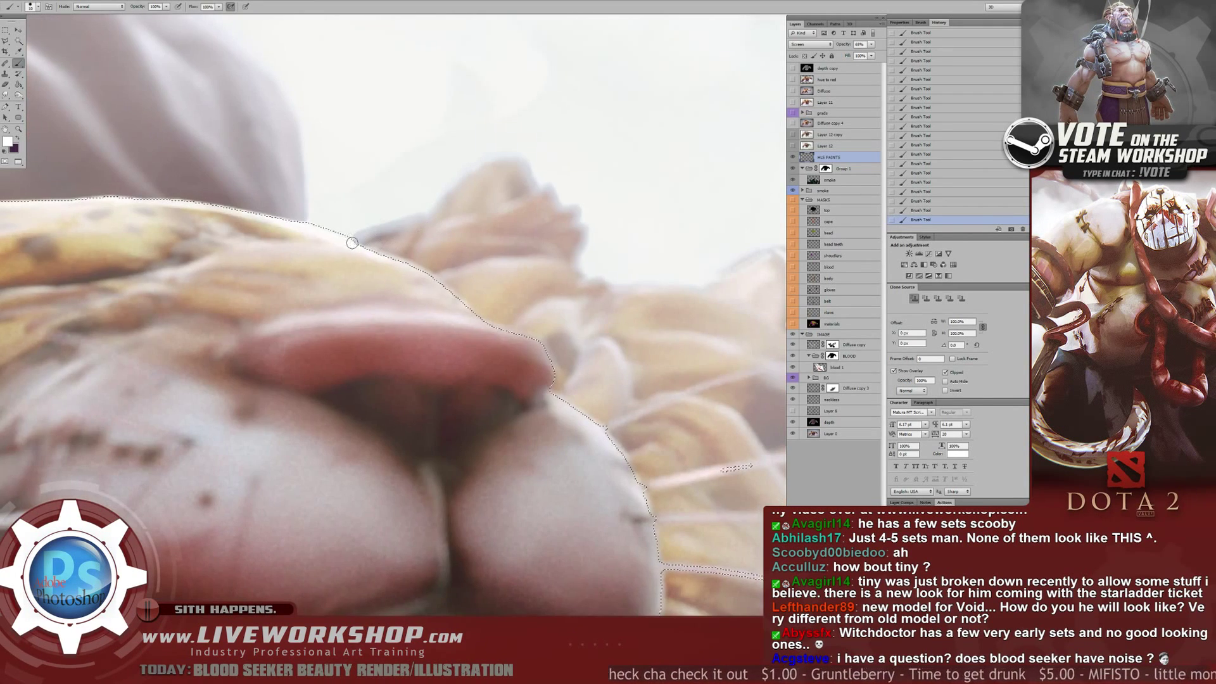
- Undo the last stroke and paint soft white highlights on the snout just above the nose
drag(163, 272, 348, 278)
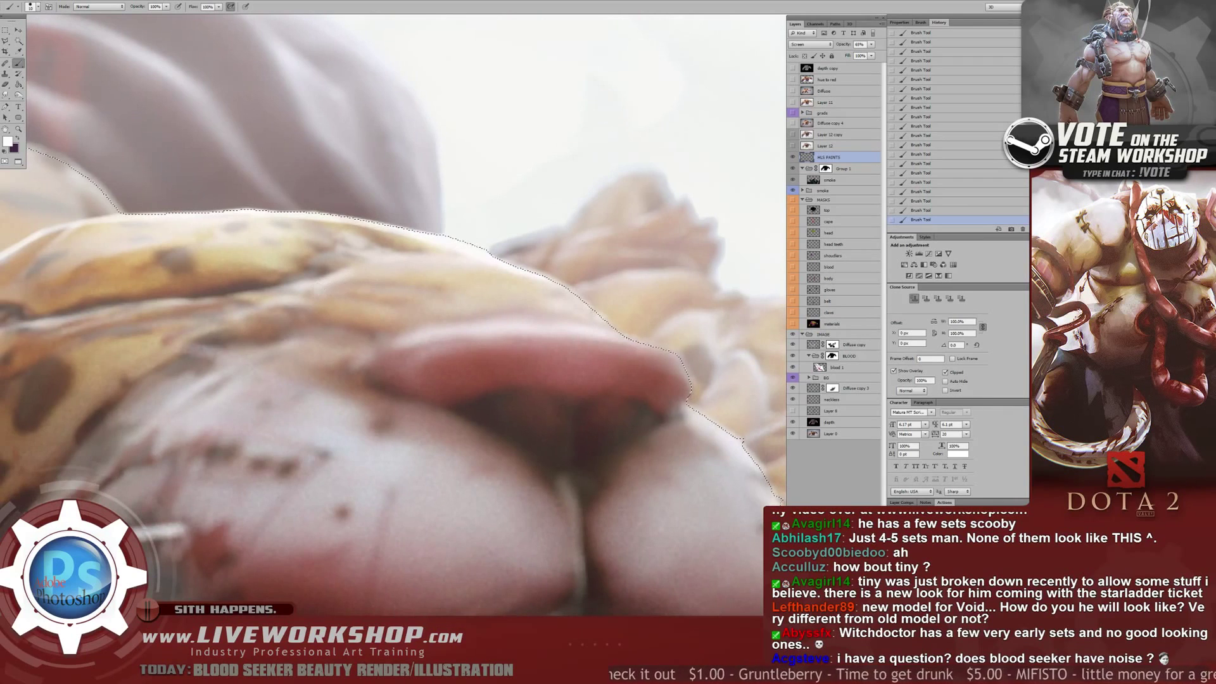
key(ctrl+z)
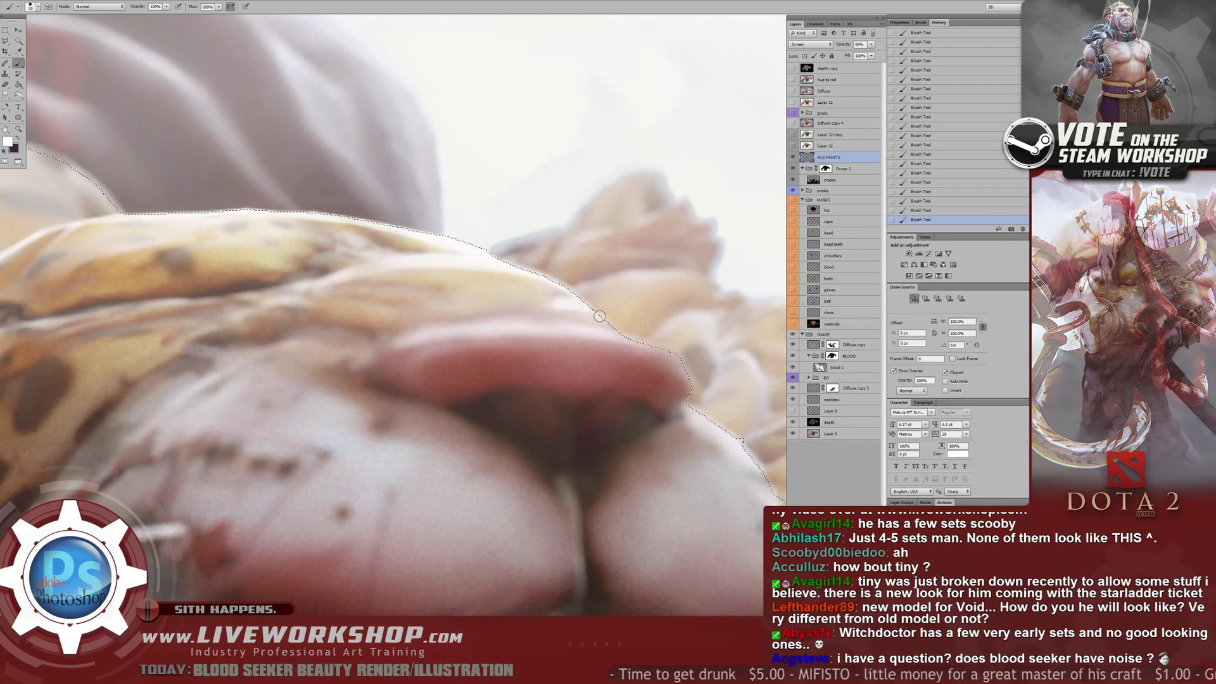
drag(614, 320, 381, 270)
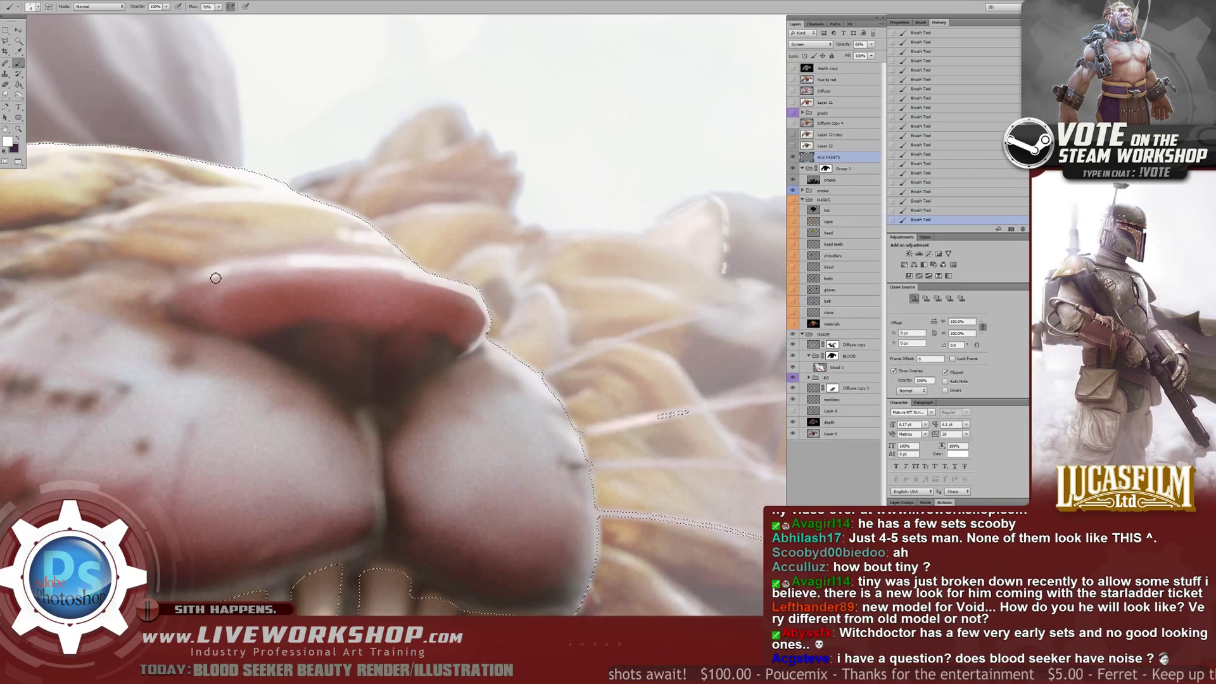
- Paint a glossy white highlight along the upper surface of the red nose
mouse_move(245, 286)
mouse_down()
mouse_move(366, 283)
mouse_move(334, 284)
mouse_move(366, 283)
mouse_move(356, 302)
mouse_up()
key(bracketright)
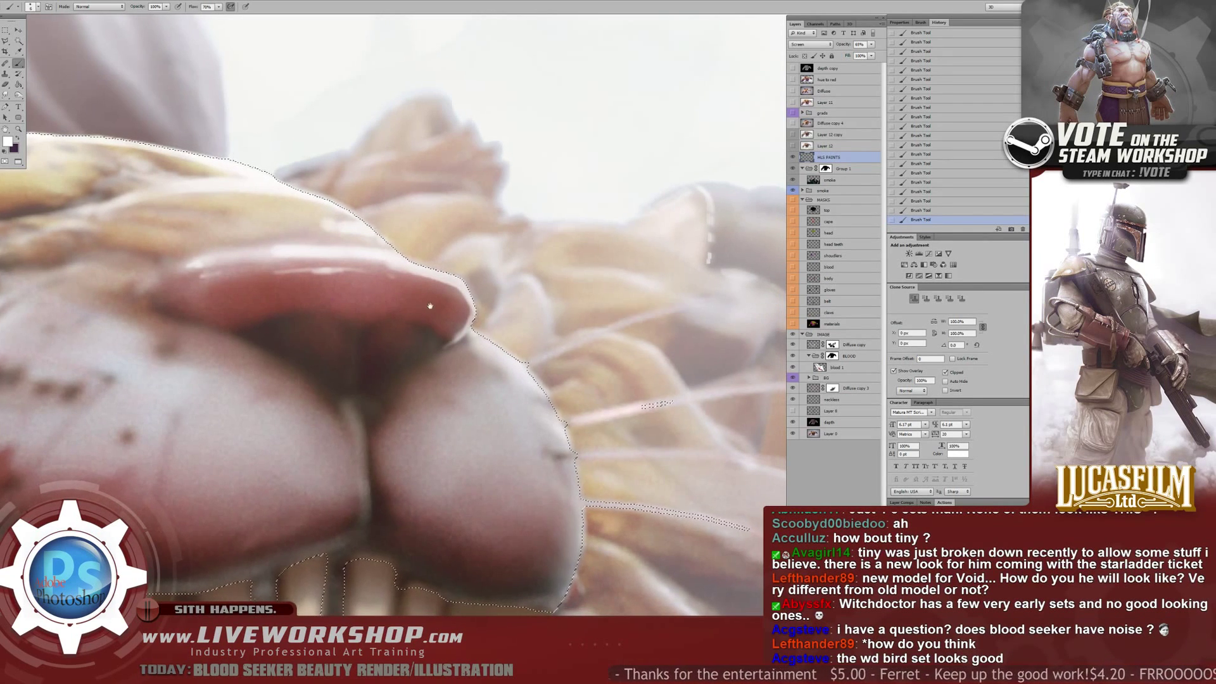
drag(451, 345, 393, 299)
- Set the brush flow to 50% and paint a thin curved white highlight under the nostril, undoing unsatisfactory strokes
key(shift+5)
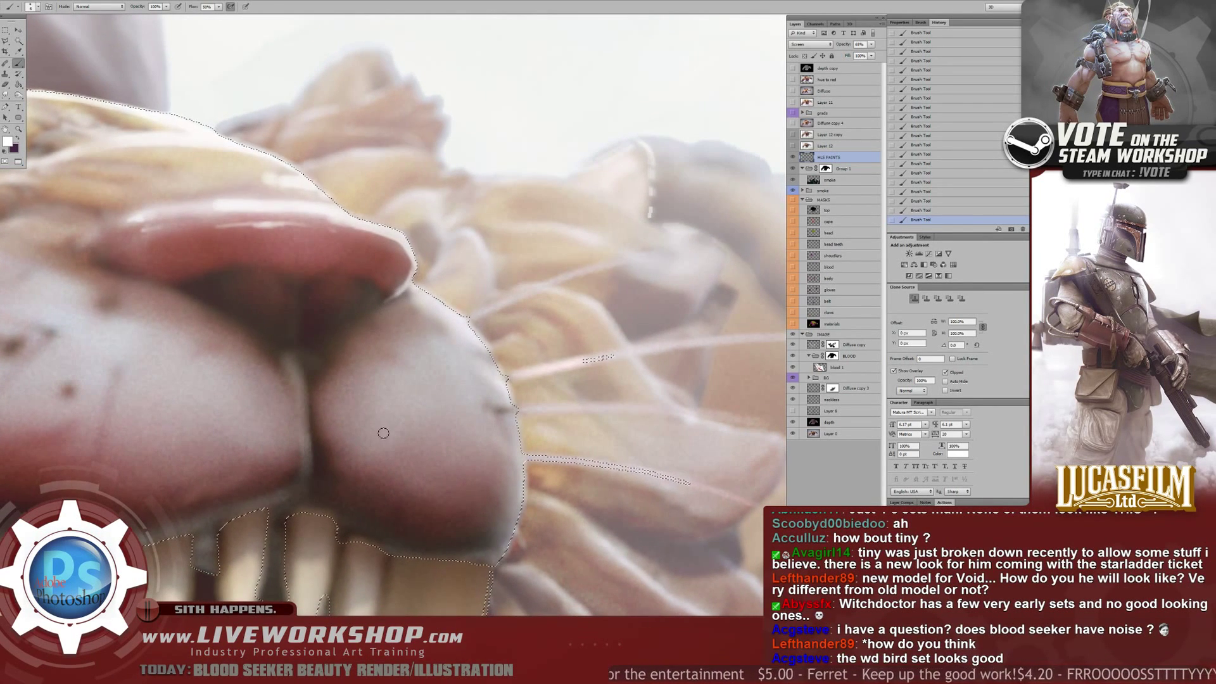
drag(393, 305, 364, 301)
key(ctrl+z)
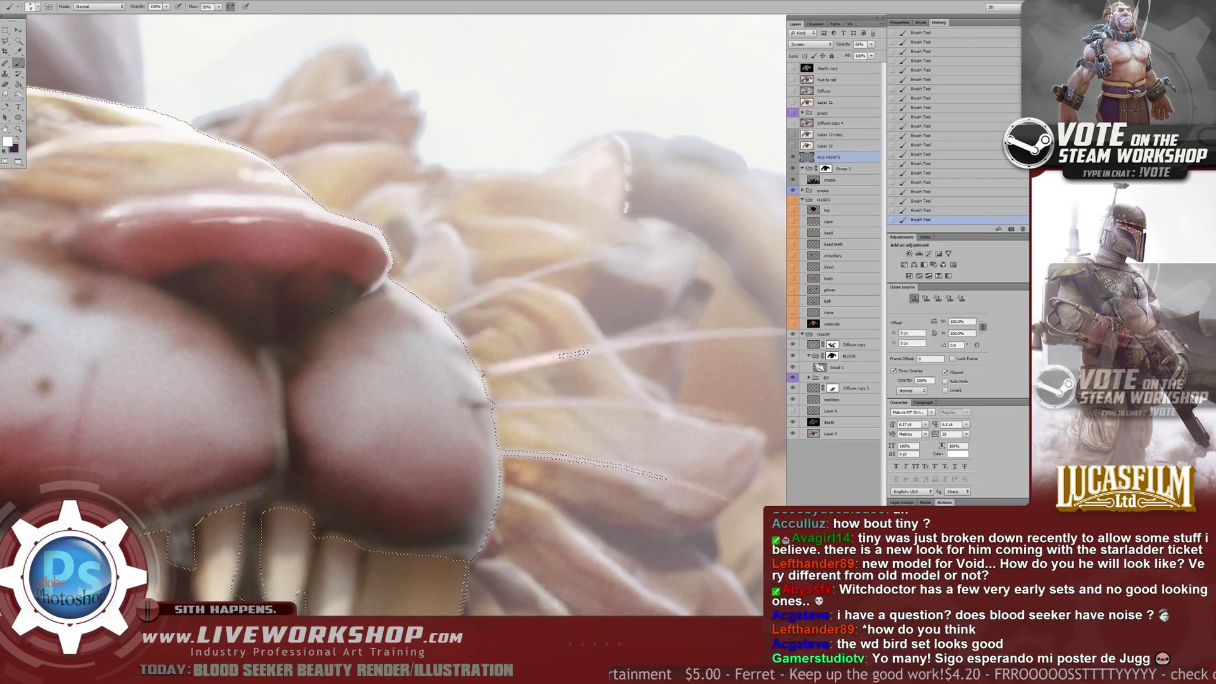
key(bracketleft)
key(bracketleft)
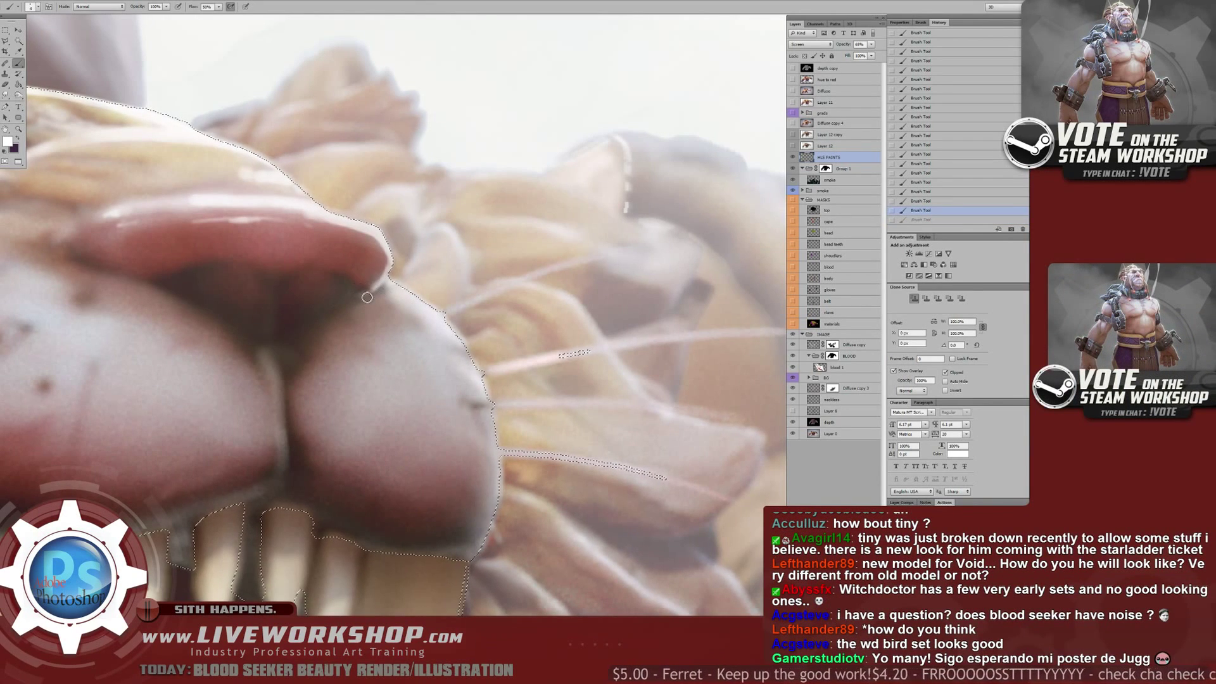
mouse_move(382, 286)
mouse_down()
mouse_move(295, 329)
mouse_move(386, 289)
mouse_up()
key(ctrl+z)
mouse_move(326, 312)
mouse_down()
mouse_move(345, 302)
mouse_move(335, 292)
mouse_move(269, 339)
mouse_move(291, 338)
mouse_move(331, 305)
mouse_move(278, 349)
mouse_move(372, 294)
mouse_move(351, 305)
mouse_up()
key(ctrl+z)
key(ctrl+z)
key(ctrl+z)
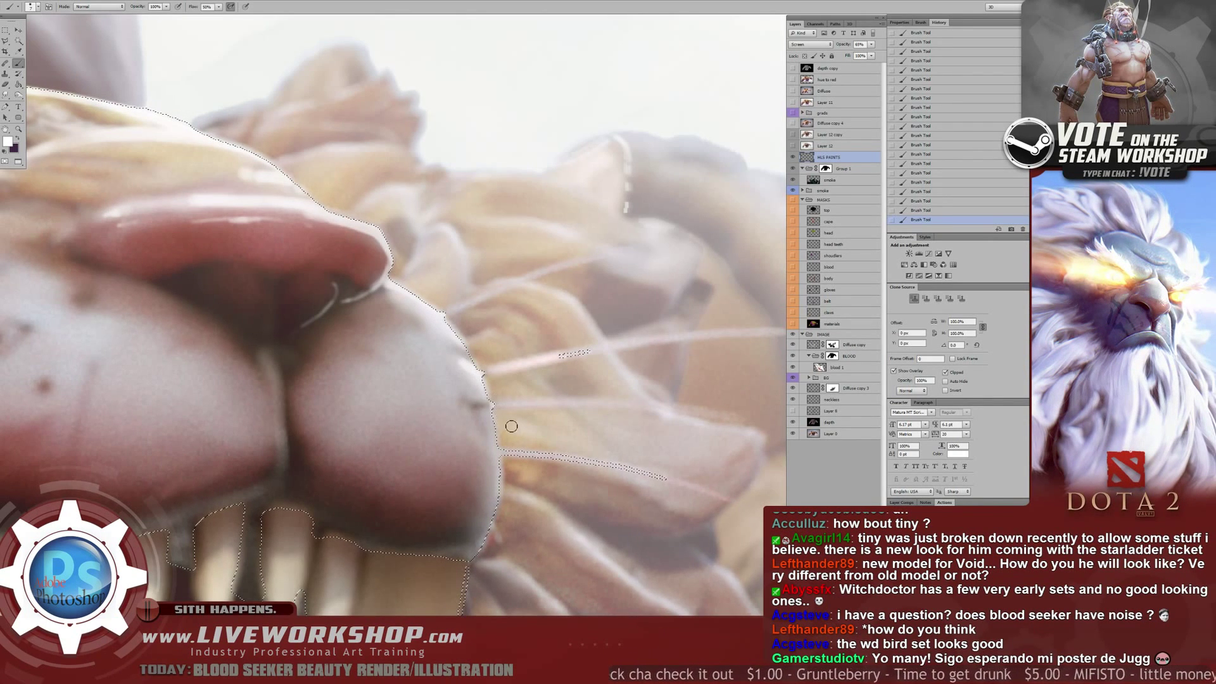
- Extend the white rim highlight down the muzzle's outer edge to the lip corner and set the brush flow to 20%
drag(511, 426, 476, 300)
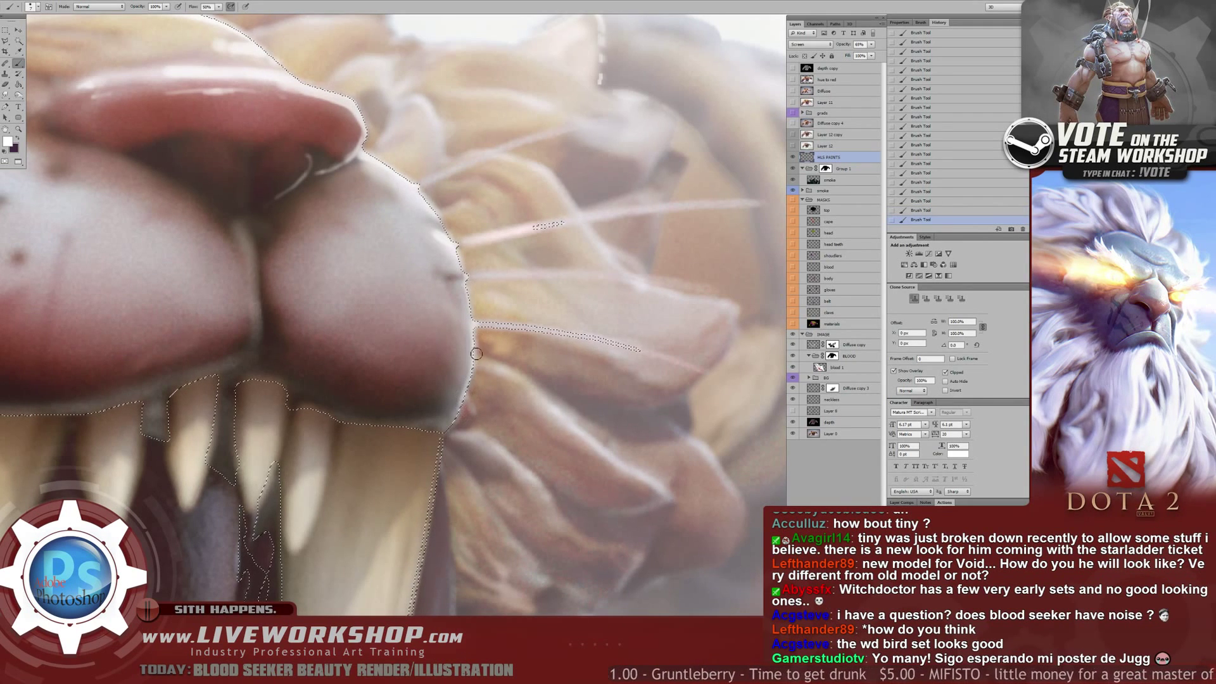
drag(367, 385, 361, 365)
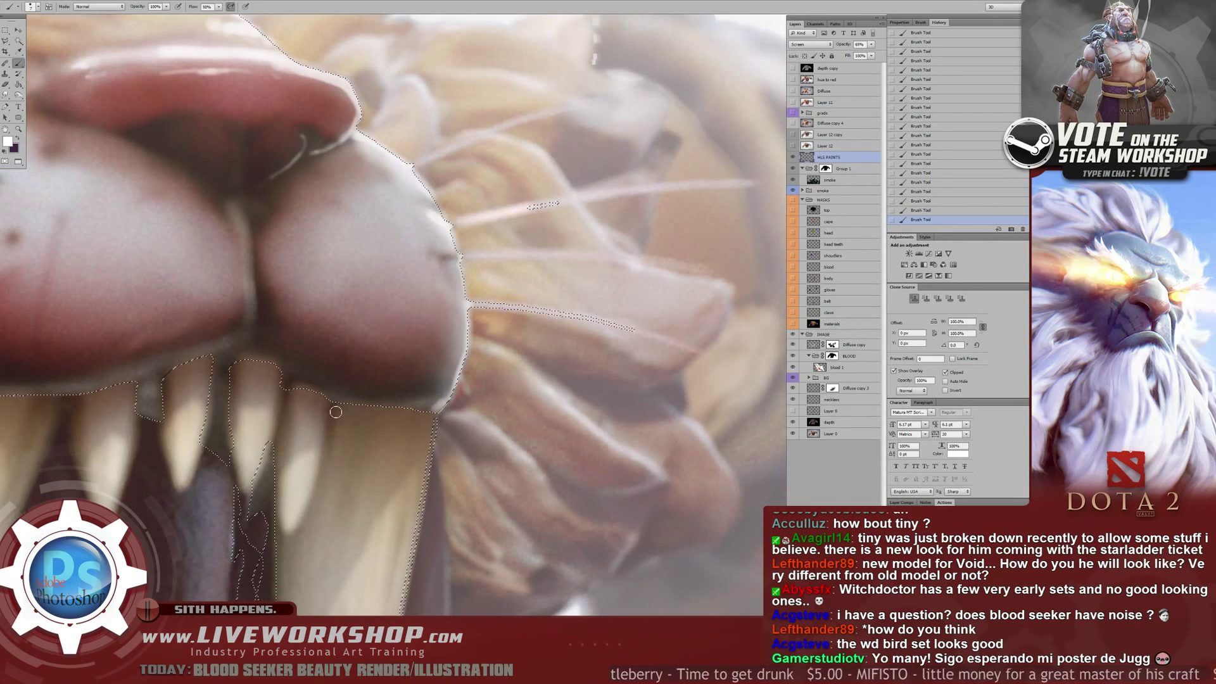
key(shift+2)
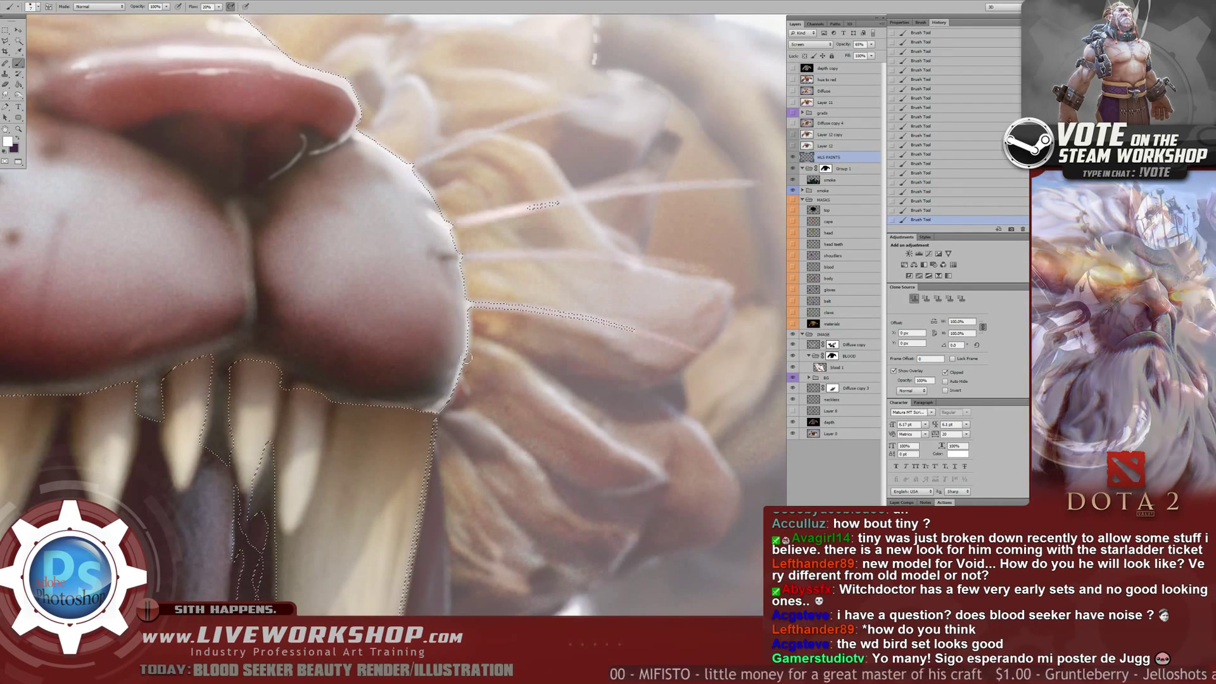
scroll(488, 326, down, 2)
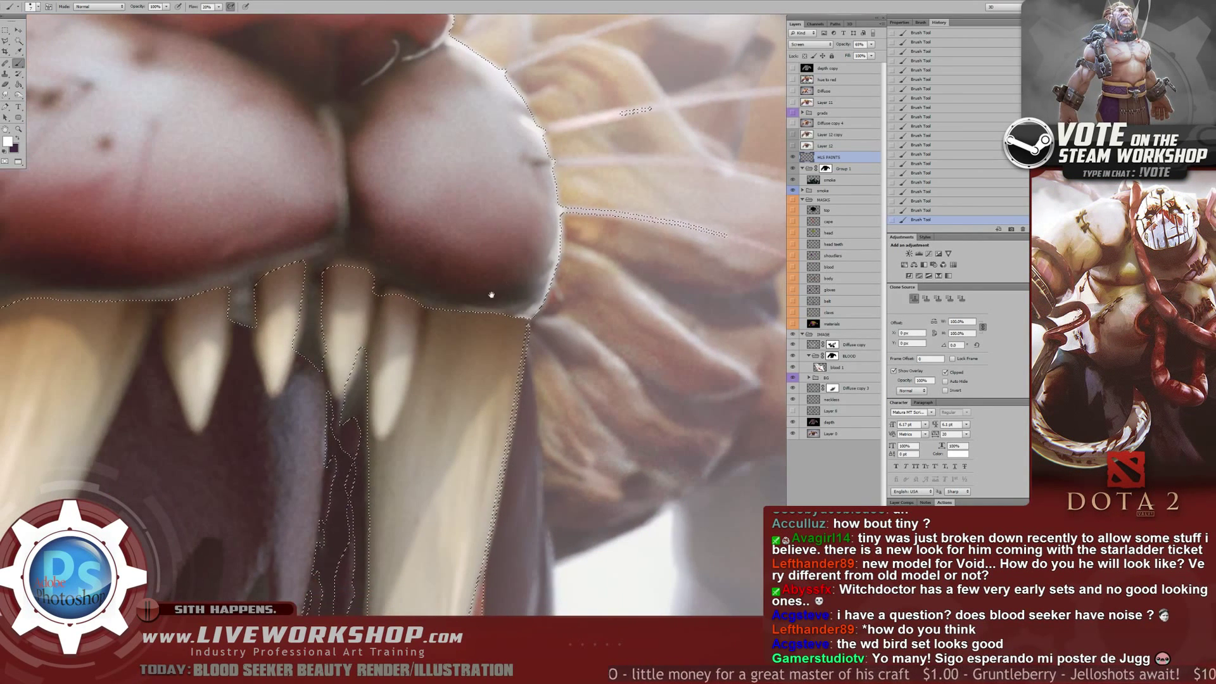
- Deselect the head selection and review the rim highlights on the whole figure
key(ctrl+d)
scroll(469, 300, down, 3)
scroll(470, 300, down, 3)
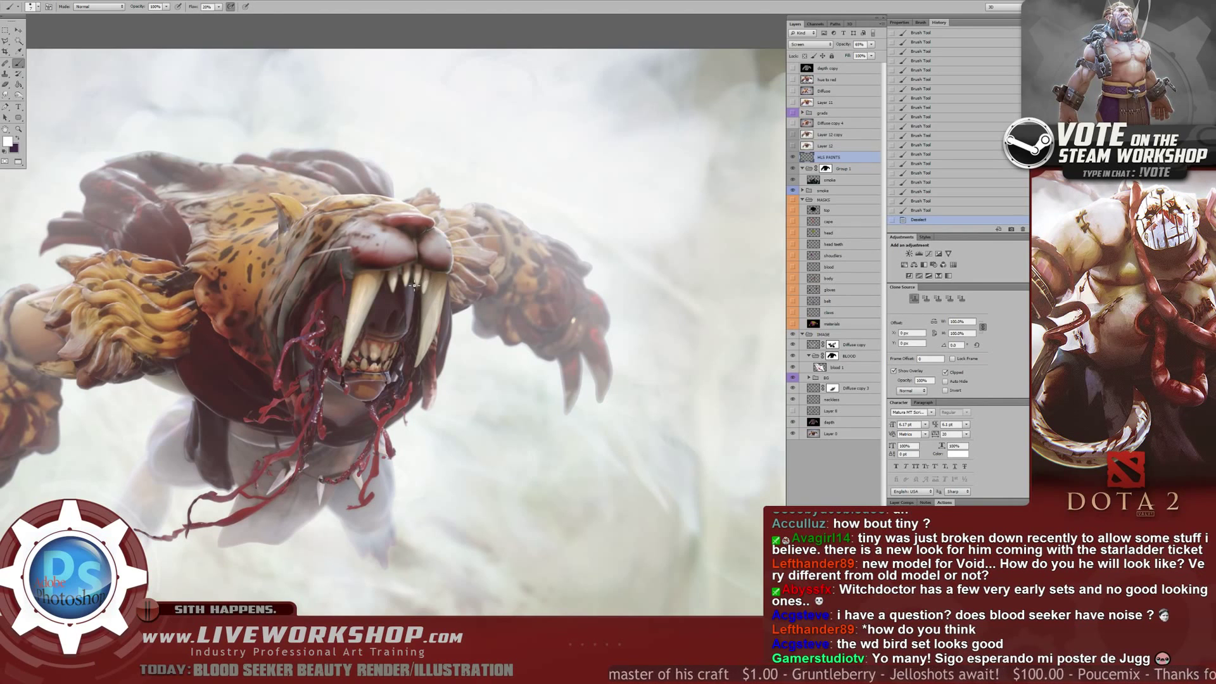
scroll(467, 274, up, 1)
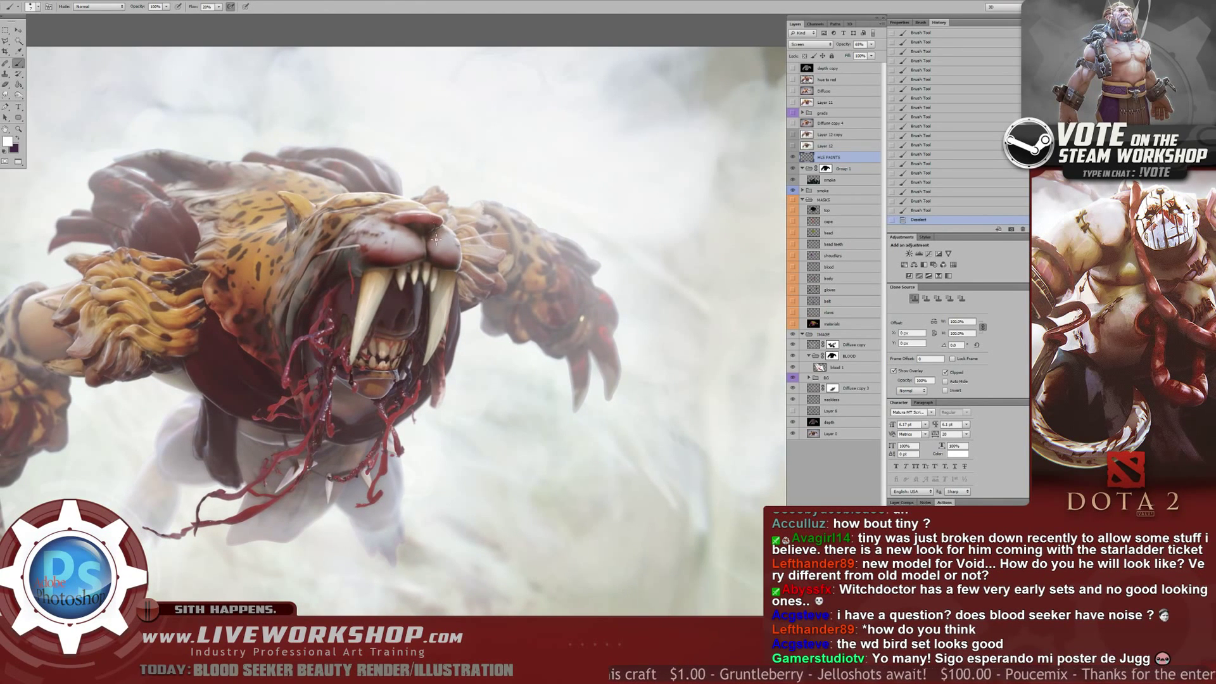
scroll(426, 271, left, 6)
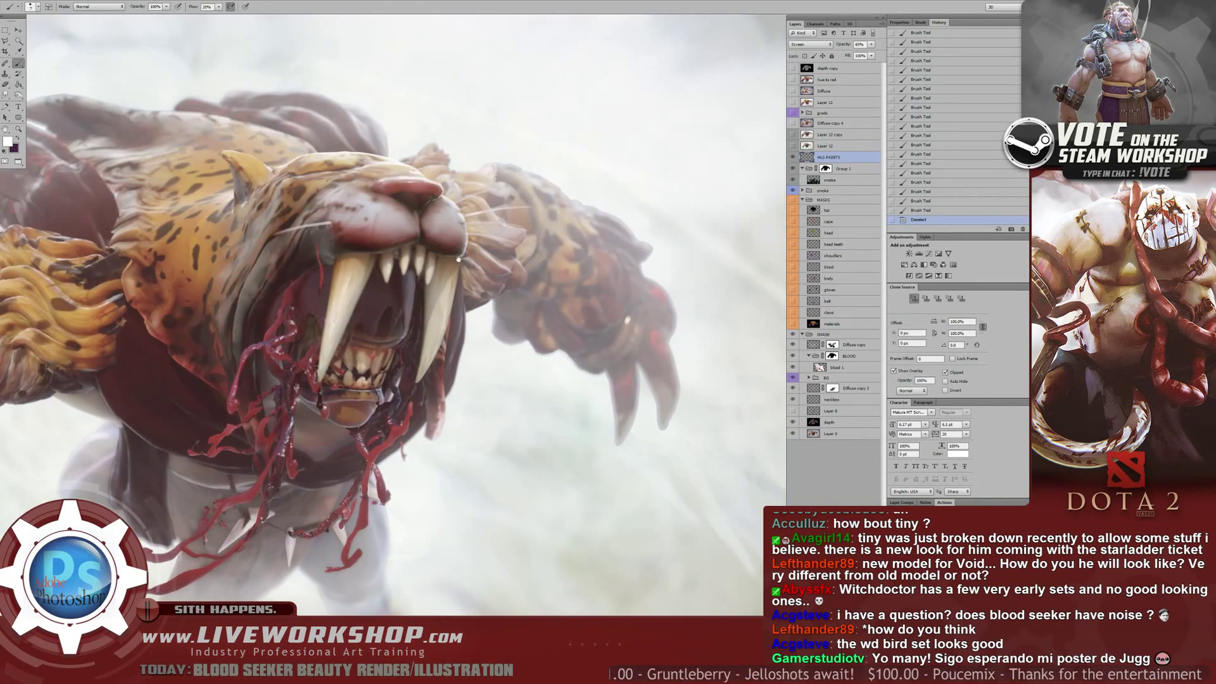
scroll(461, 295, right, 5)
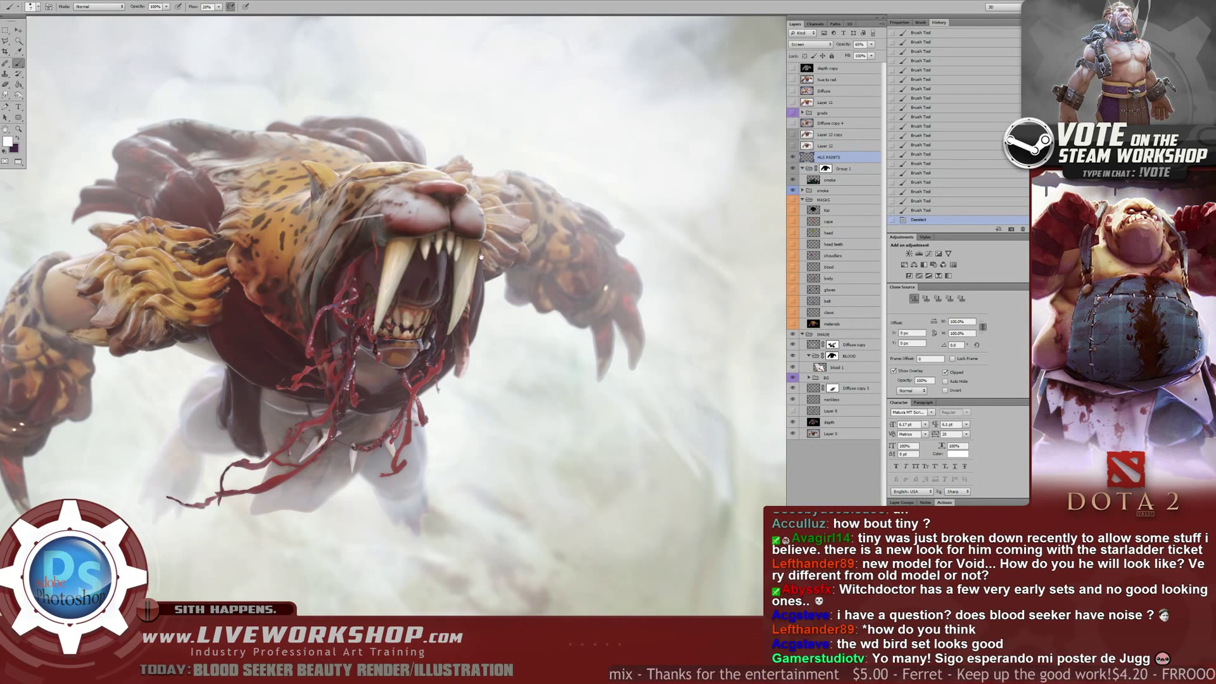
drag(466, 242, 455, 259)
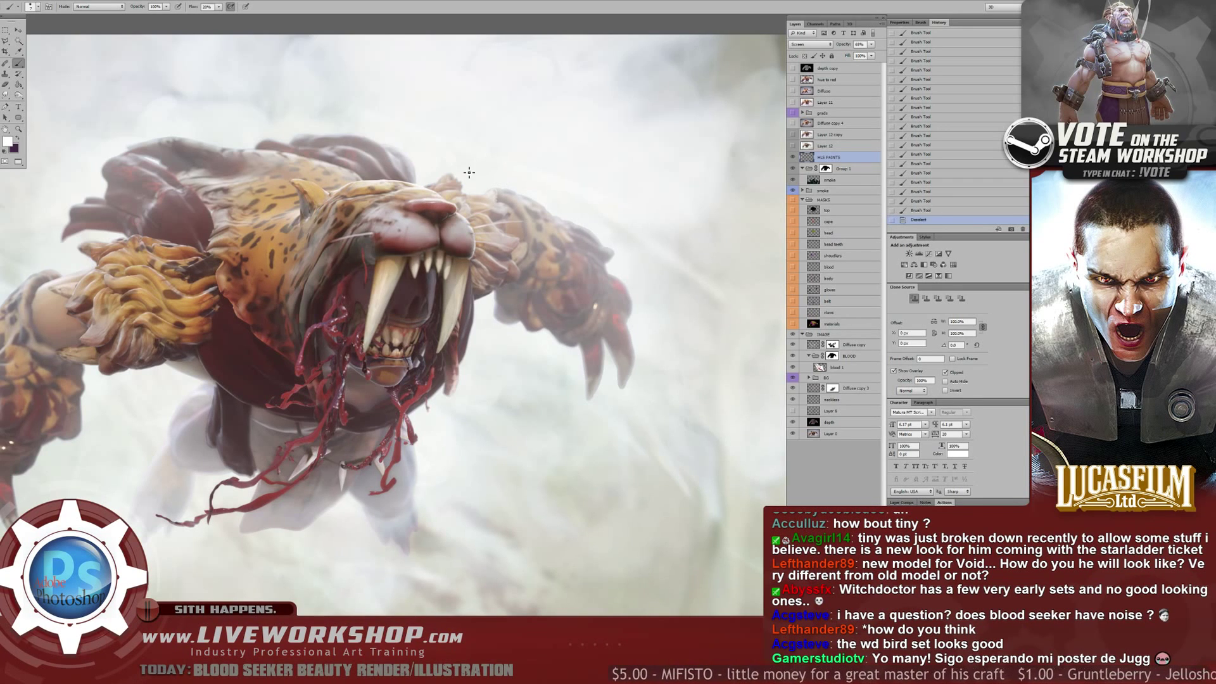
- Paint a white rim highlight around the tip of the pointed ear, undoing the unsatisfactory strokes
scroll(466, 175, up, 5)
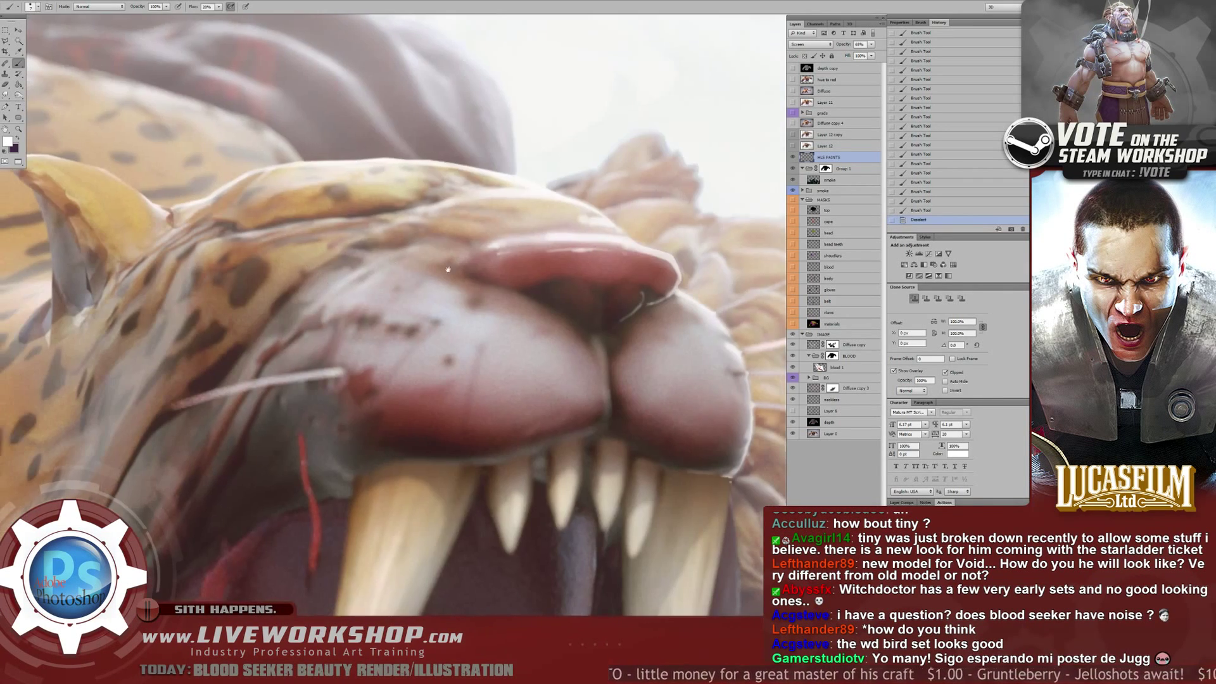
drag(448, 269, 764, 347)
key(ctrl+plus)
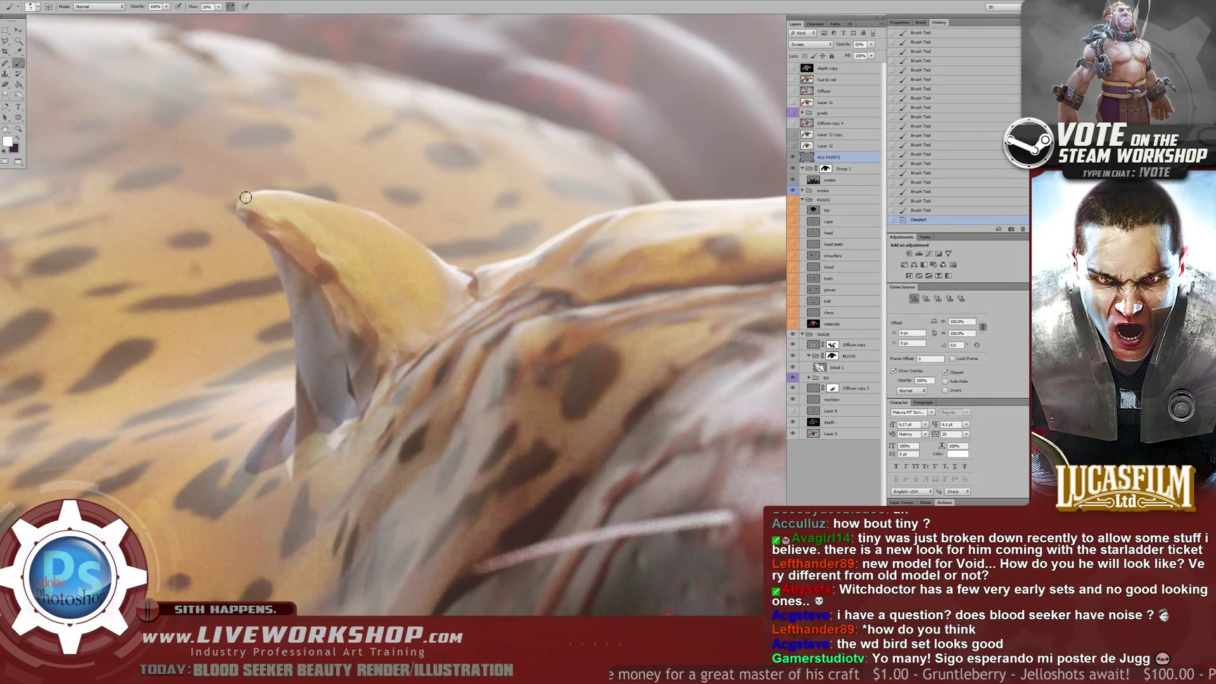
drag(240, 205, 255, 224)
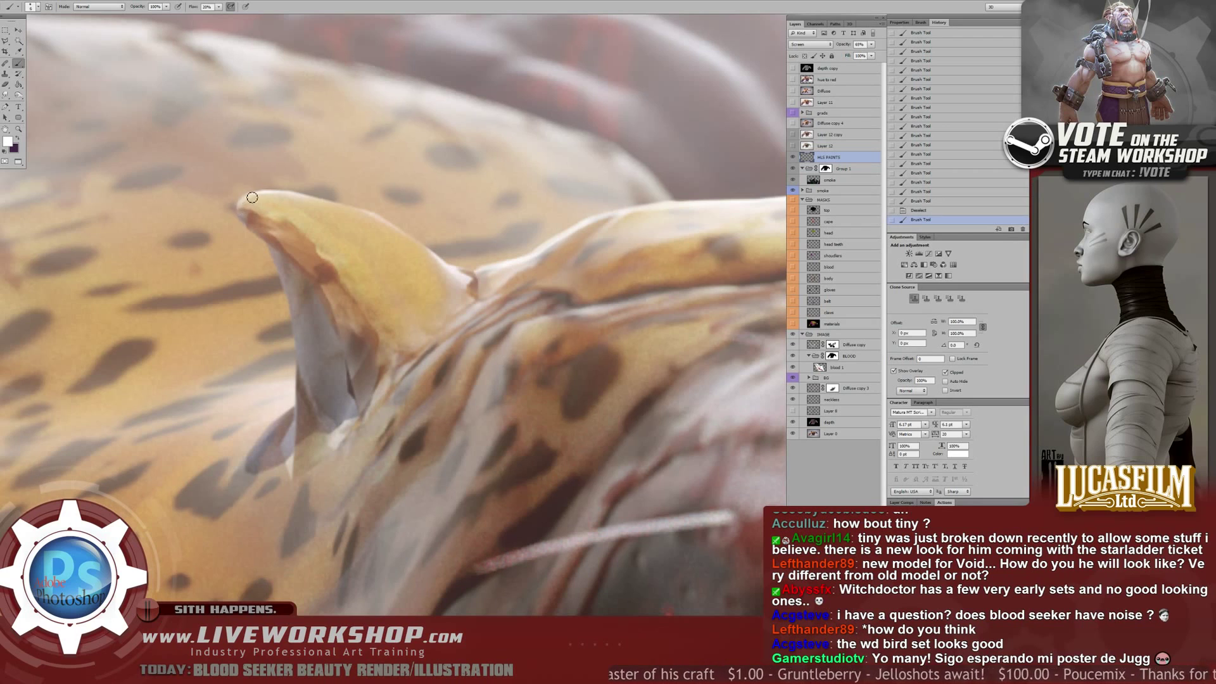
mouse_move(252, 197)
mouse_down()
mouse_move(309, 199)
mouse_move(278, 195)
mouse_move(366, 229)
mouse_up()
key(ctrl+alt+z)
key(ctrl+alt+z)
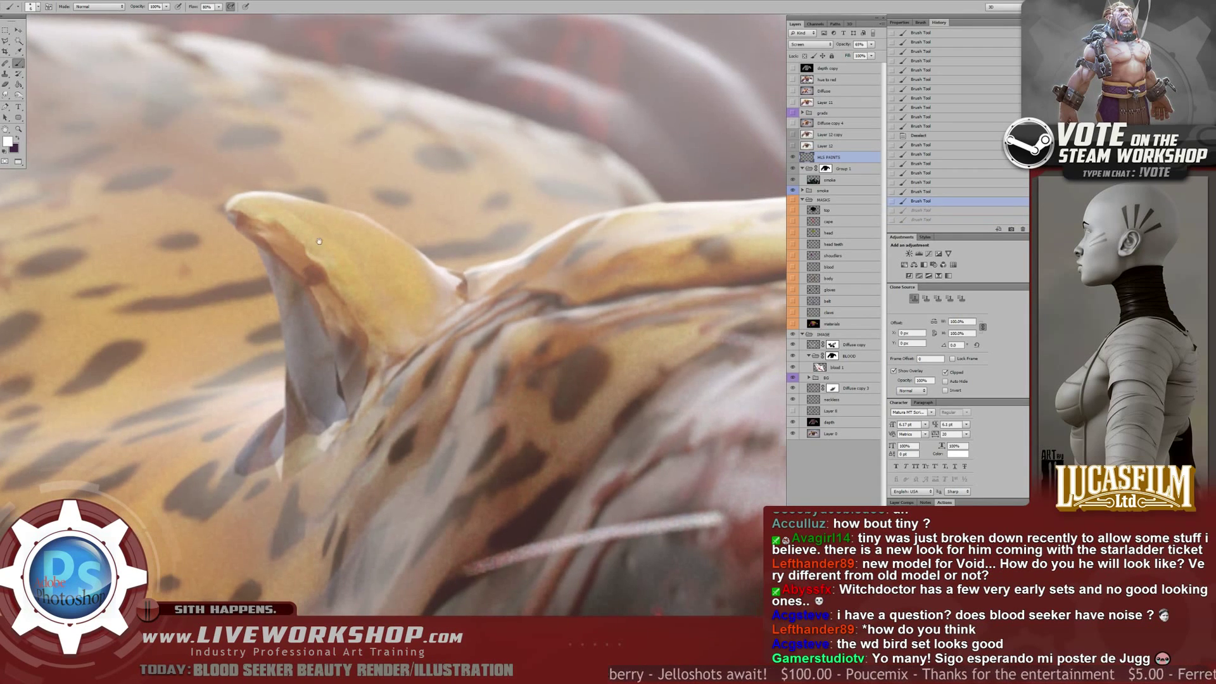
- Paint a white rim highlight along the ear's upper edge from the tip to its base, using 100% brush flow
drag(280, 198, 358, 215)
drag(273, 197, 371, 219)
key(ctrl+z)
key(ctrl+z)
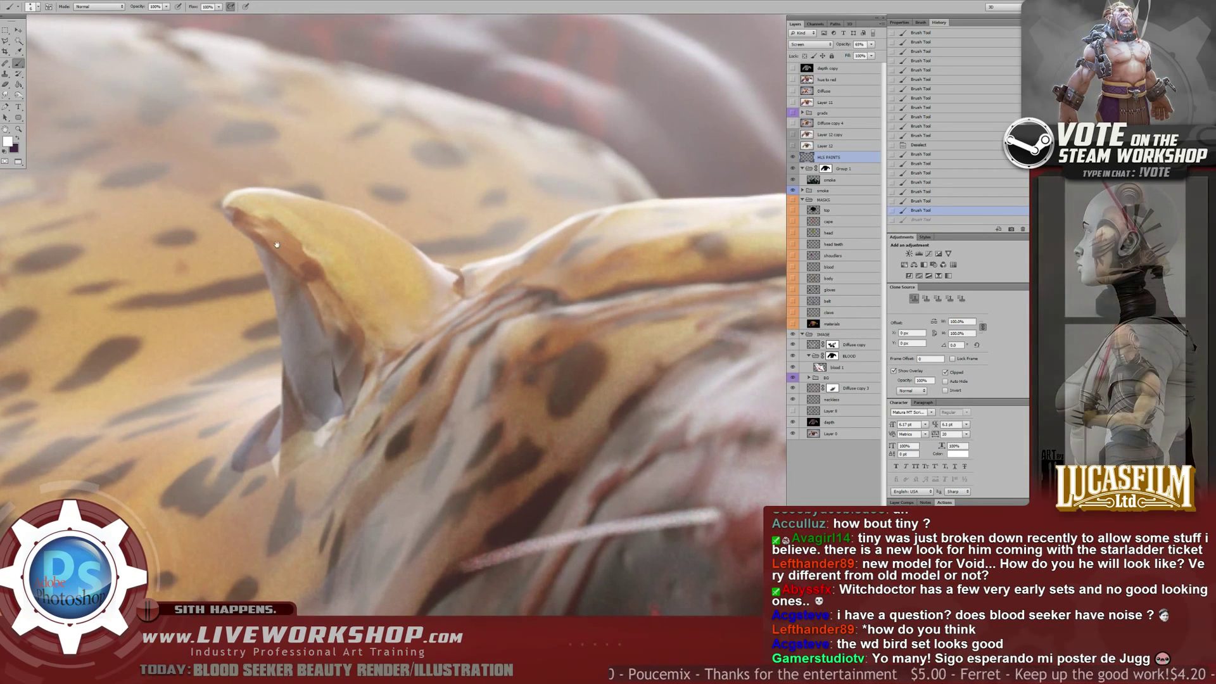
drag(334, 198, 330, 194)
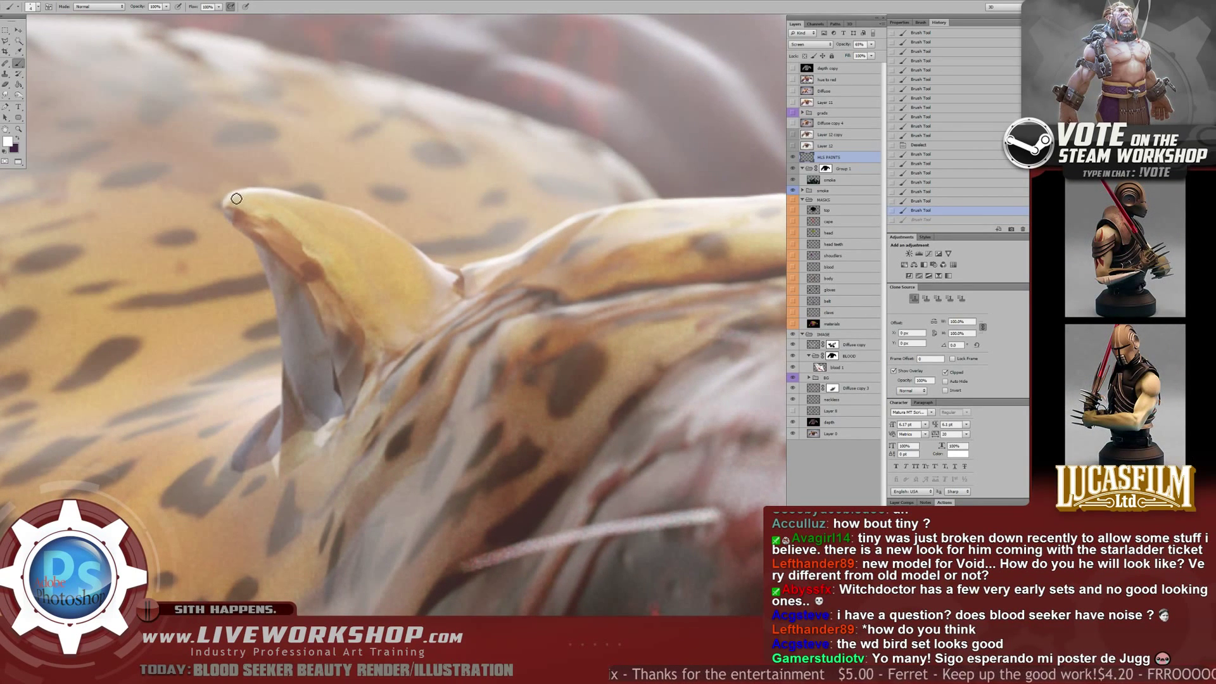
mouse_move(234, 199)
mouse_down()
mouse_move(298, 197)
mouse_move(330, 206)
mouse_move(266, 195)
mouse_move(379, 227)
mouse_up()
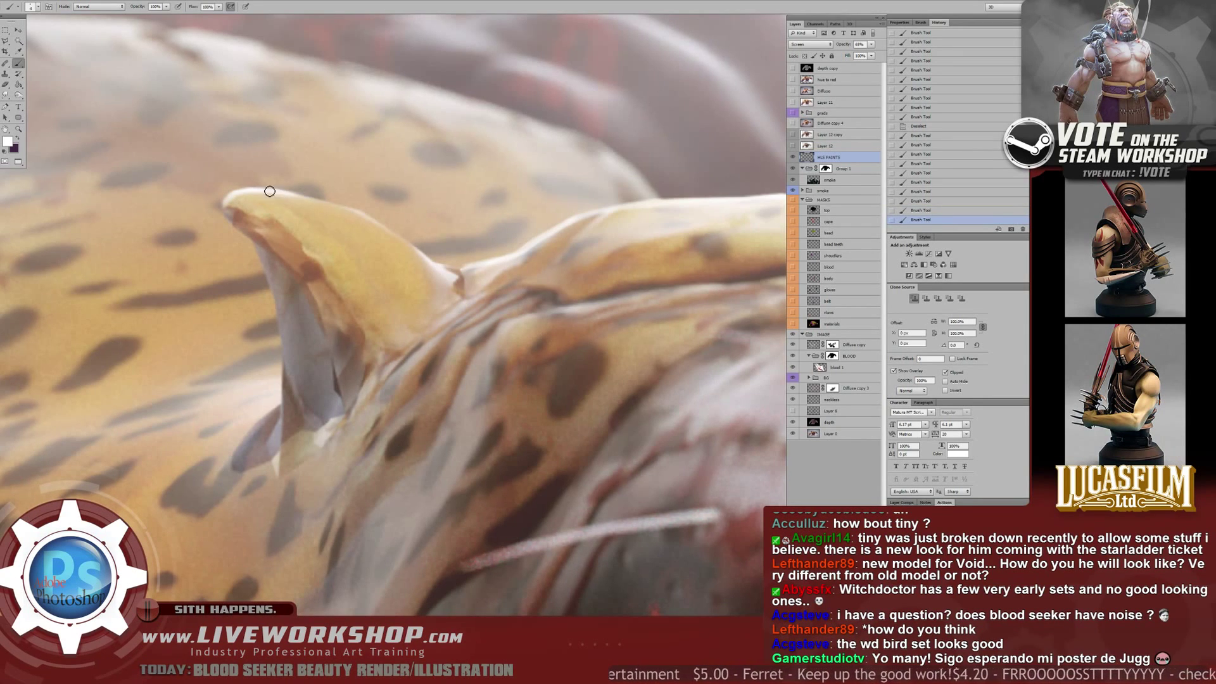
mouse_move(274, 194)
mouse_down()
mouse_move(371, 217)
mouse_move(287, 199)
mouse_move(375, 219)
mouse_move(307, 204)
mouse_move(403, 236)
mouse_move(377, 229)
mouse_move(416, 257)
mouse_move(390, 193)
mouse_move(370, 217)
mouse_up()
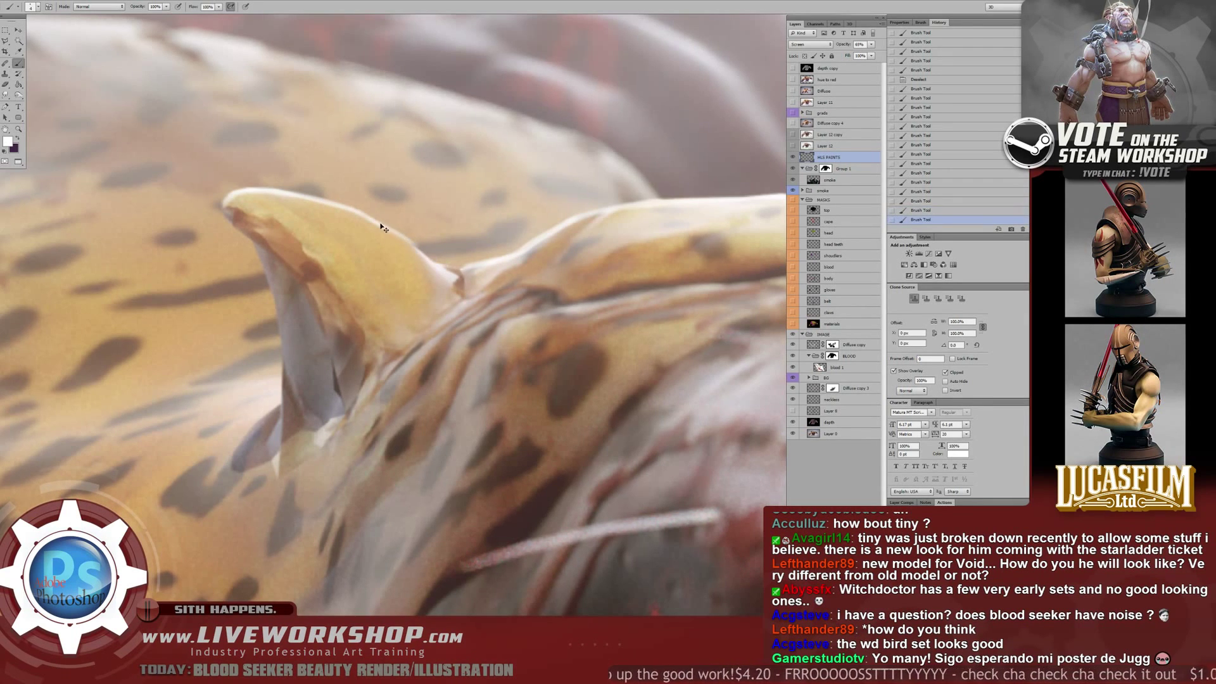
mouse_move(432, 265)
mouse_down()
mouse_move(471, 280)
mouse_move(421, 262)
mouse_move(482, 274)
mouse_up()
drag(352, 246, 373, 238)
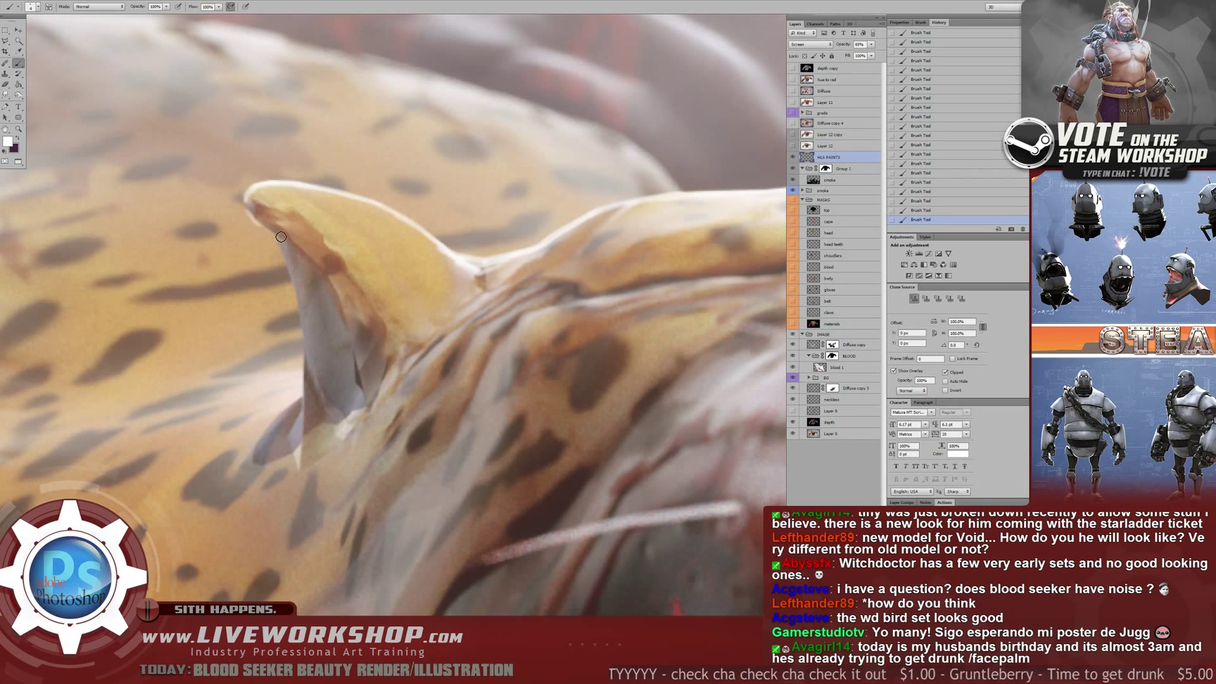
- Paint a white rim highlight down the ear's shadowed edge from the tip towards the base, undoing unsatisfactory strokes
key(ctrl+z)
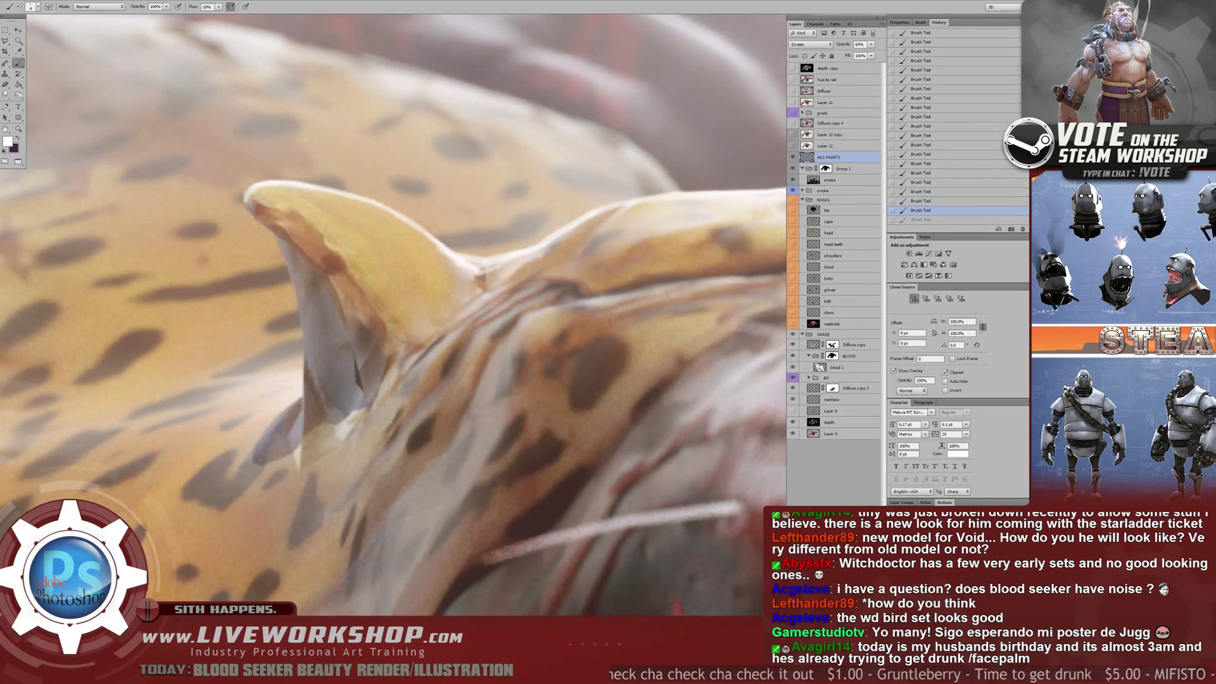
key(ctrl+z)
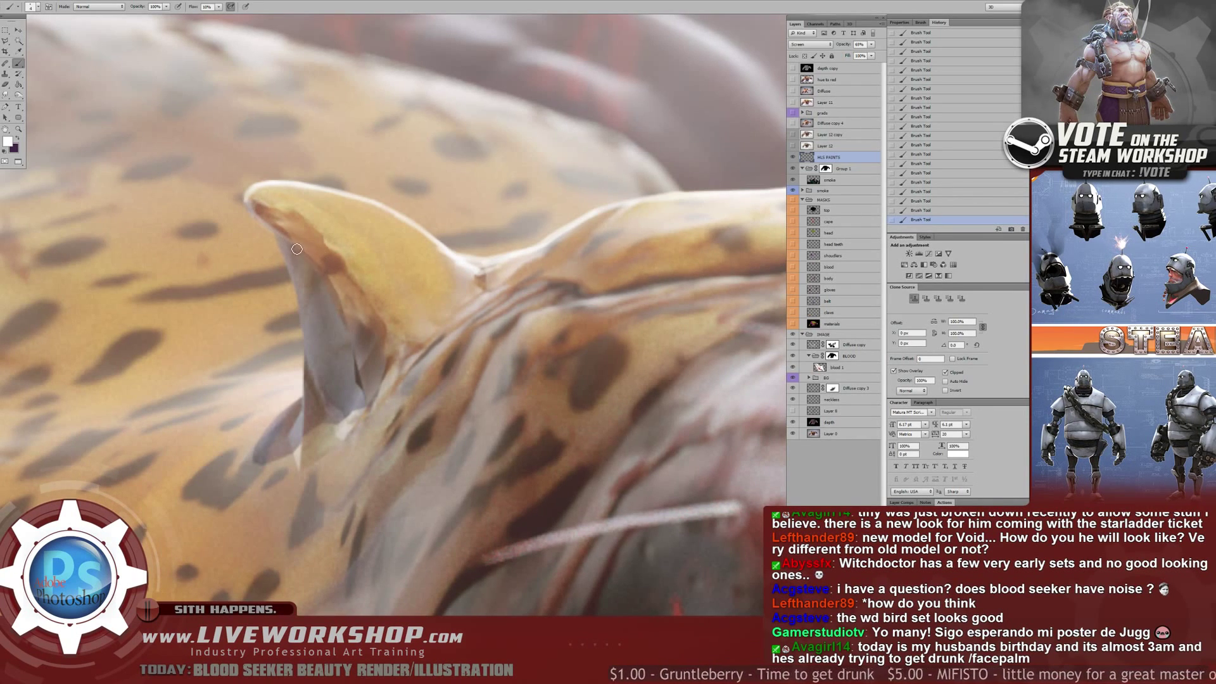
mouse_move(296, 249)
mouse_down()
mouse_move(305, 262)
mouse_move(285, 205)
mouse_up()
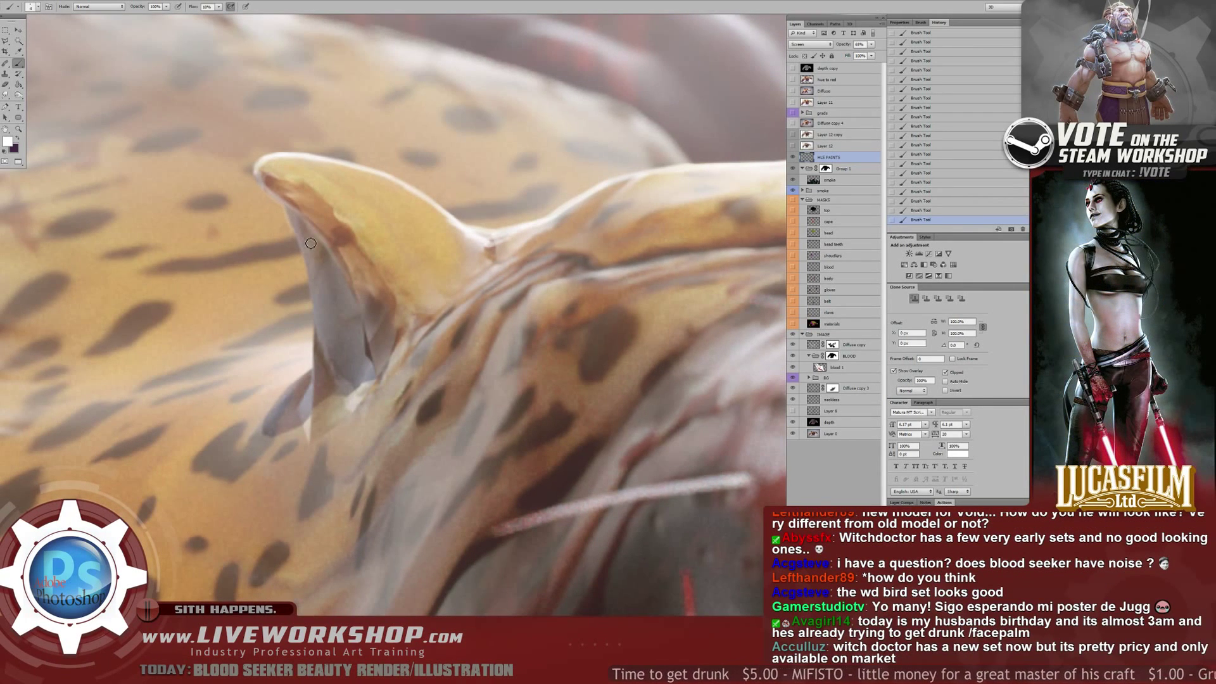
drag(427, 226, 427, 223)
drag(290, 217, 319, 337)
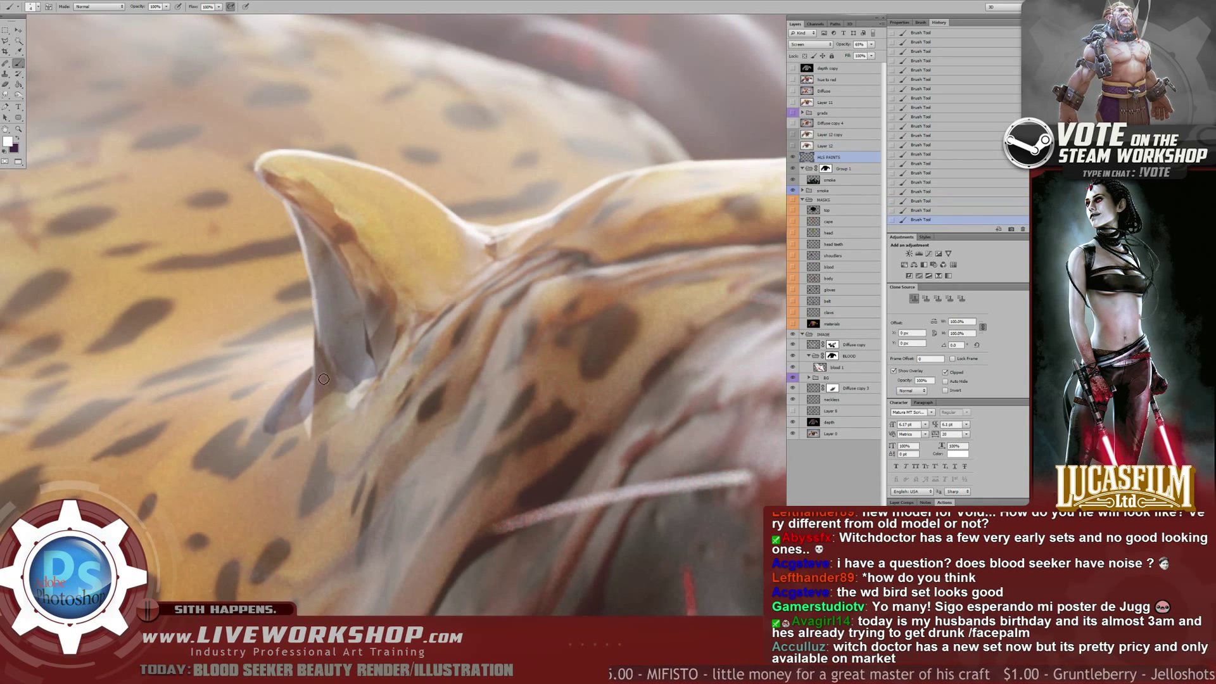
key(ctrl+z)
mouse_move(315, 385)
mouse_down()
mouse_move(352, 352)
mouse_move(354, 301)
mouse_up()
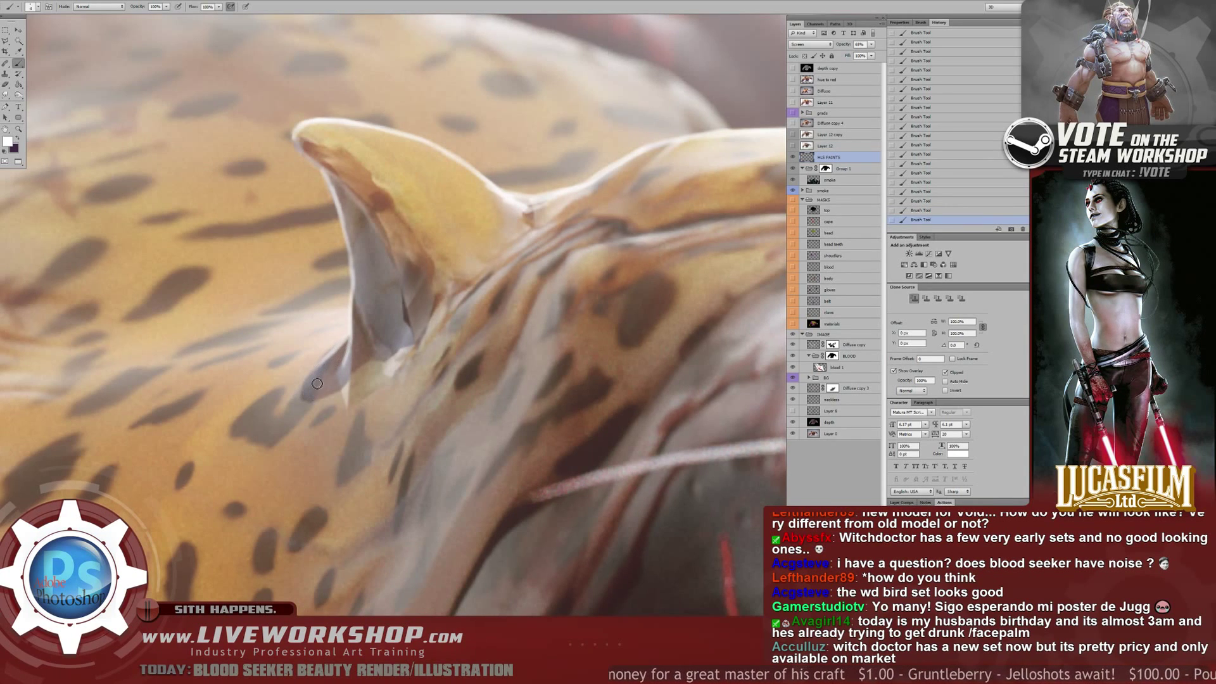
scroll(310, 396, down, 6)
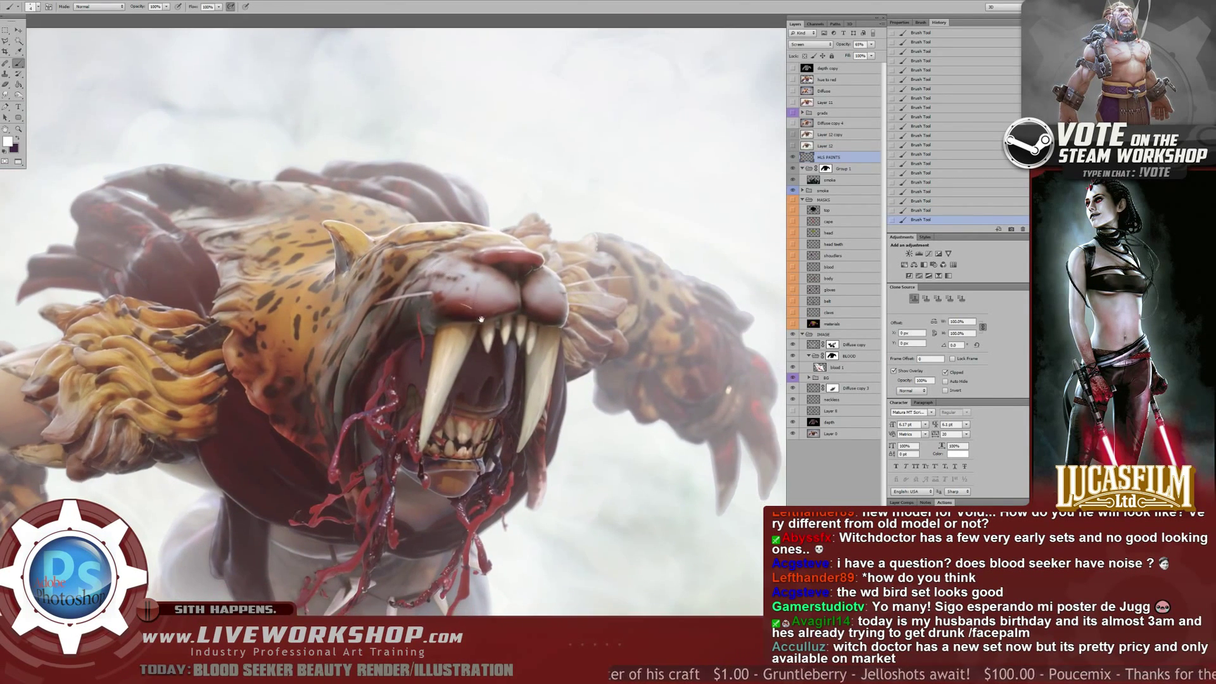
scroll(475, 310, up, 2)
key(ctrl+z)
- Paint a white highlight over the uppermost whisker, from the muzzle edge out to its tip
scroll(446, 267, up, 4)
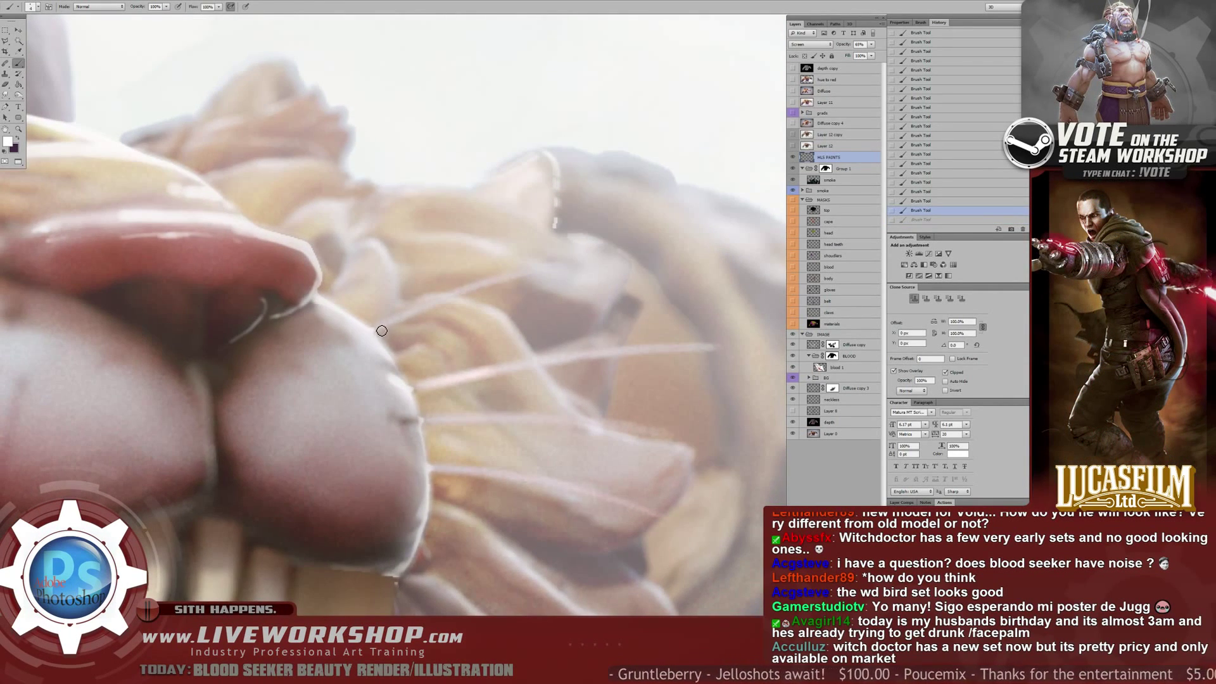
click(390, 326)
drag(392, 327, 564, 272)
drag(472, 378, 425, 321)
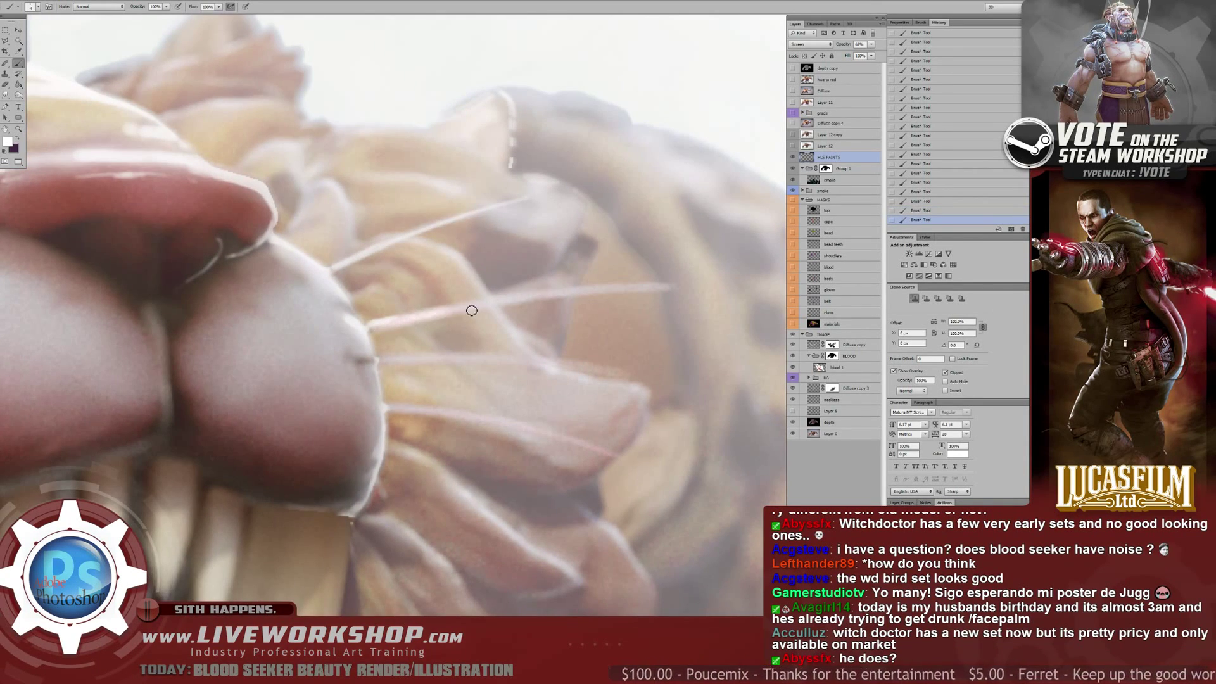
- Paint a white highlight along the second whisker from the muzzle to its tip, undoing and repeating unsatisfactory strokes
mouse_move(412, 319)
mouse_down()
mouse_move(651, 279)
mouse_move(587, 280)
mouse_move(562, 260)
mouse_up()
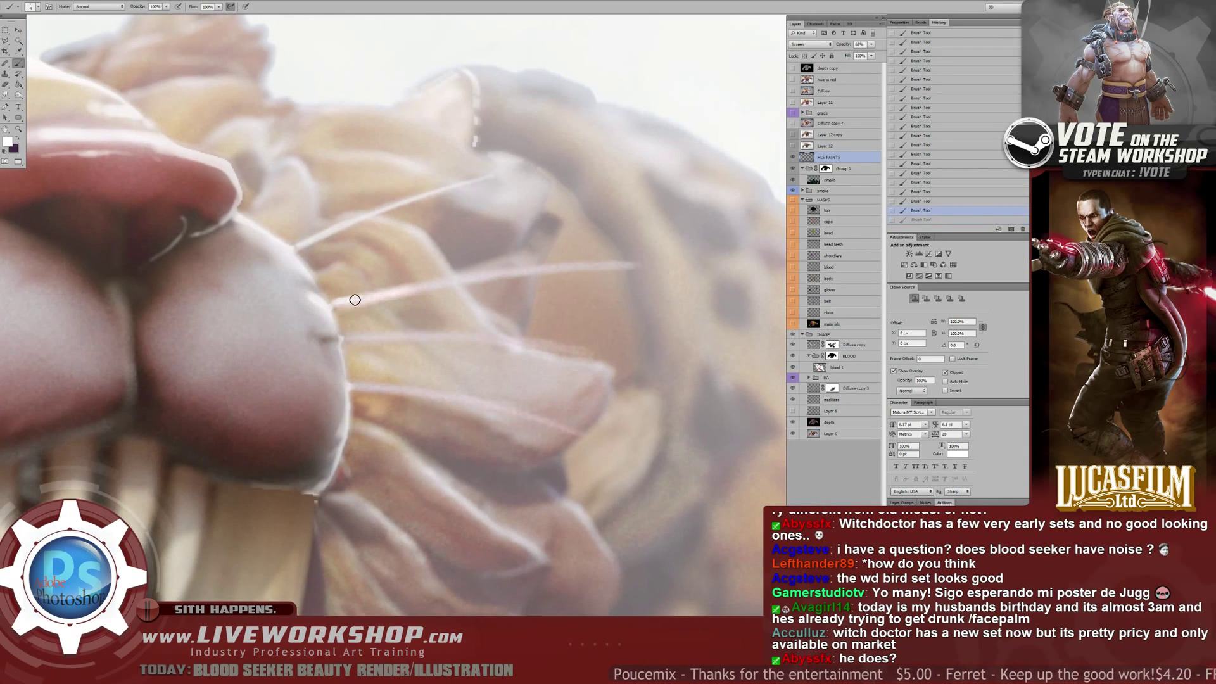
drag(379, 300, 624, 272)
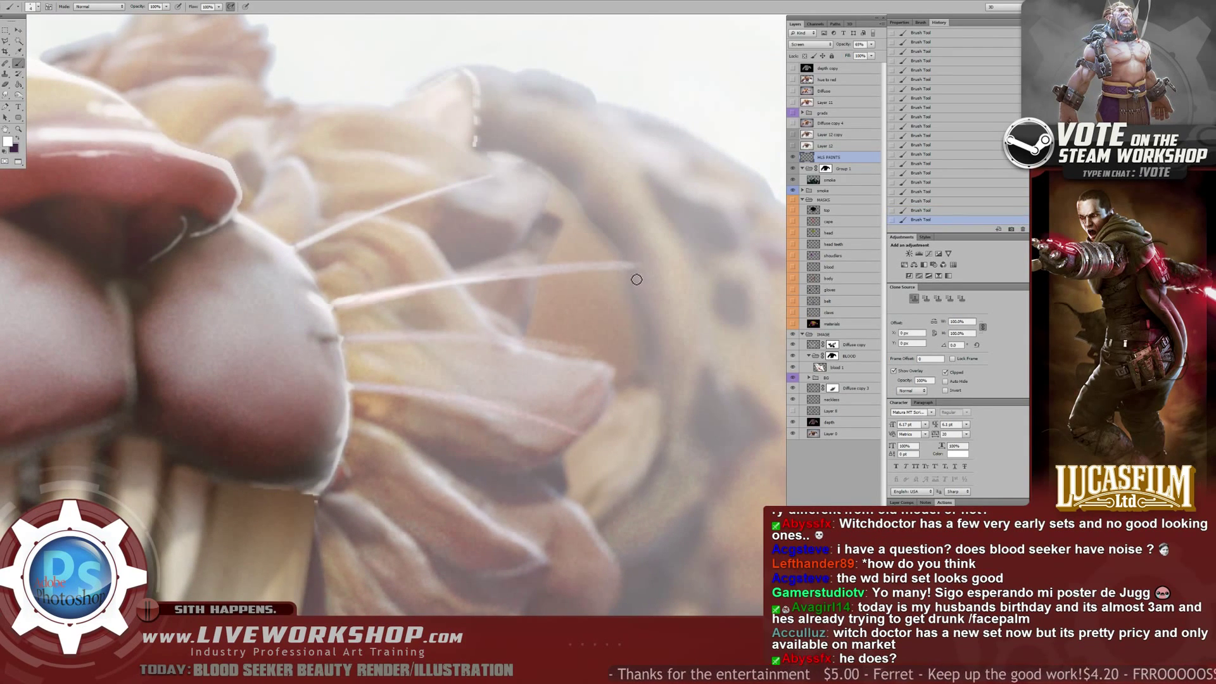
key(ctrl+z)
drag(371, 298, 640, 270)
key(ctrl+z)
drag(375, 299, 643, 269)
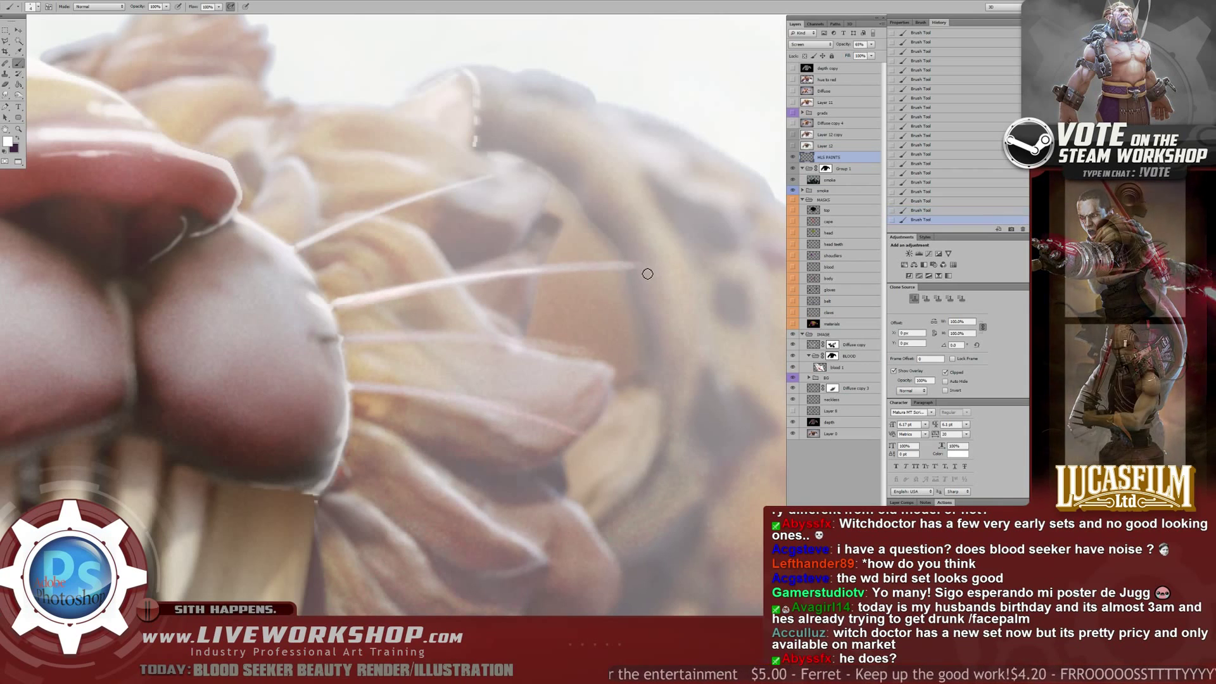
scroll(456, 266, down, 3)
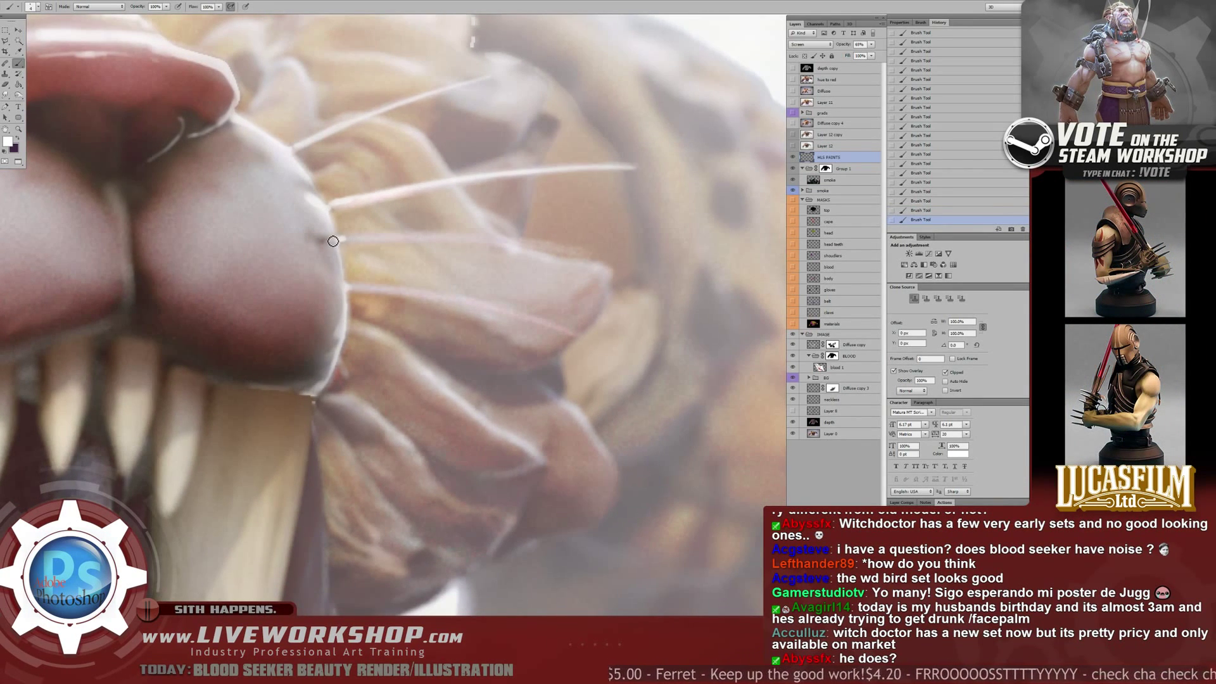
- Paint a white highlight along the third whisker from the muzzle edge to its tip, undoing unsatisfactory strokes
mouse_move(330, 240)
mouse_down()
mouse_move(573, 265)
mouse_move(582, 253)
mouse_up()
key(ctrl+z)
key(ctrl+z)
mouse_move(345, 240)
mouse_down()
mouse_move(601, 248)
mouse_move(335, 241)
mouse_move(588, 254)
mouse_up()
key(ctrl+z)
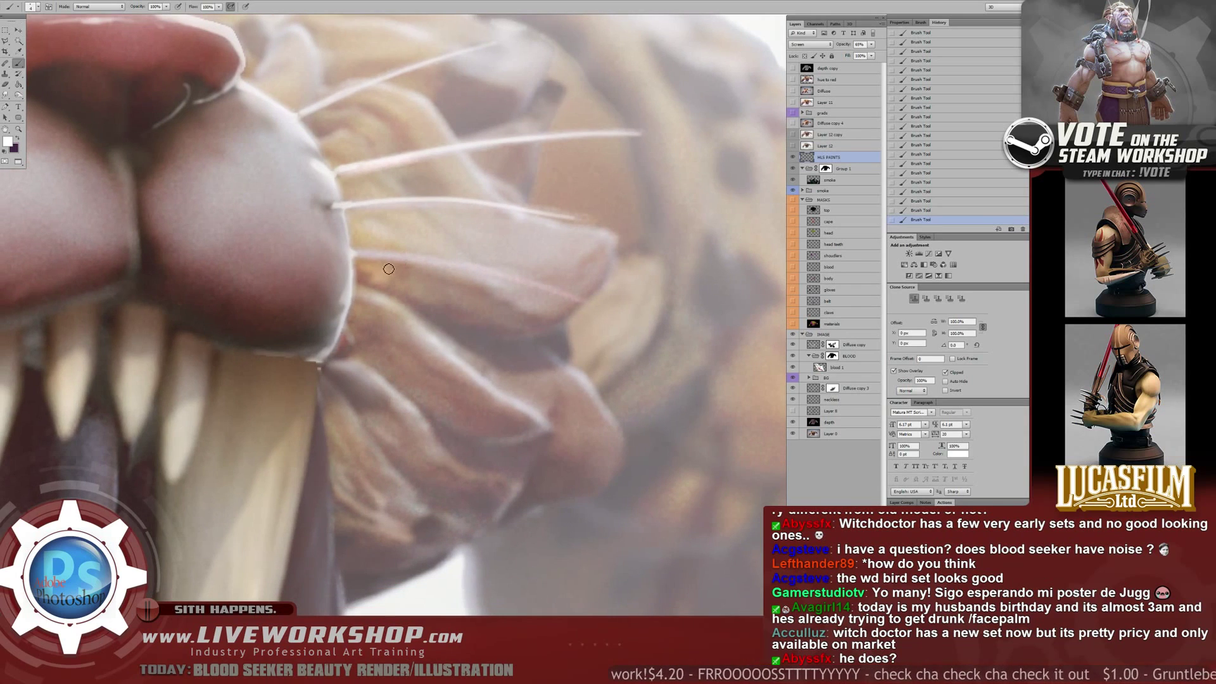
- Paint a white highlight along the fourth whisker from the muzzle to its tip, undoing and repeating unsatisfactory strokes
mouse_move(382, 302)
mouse_down()
mouse_move(389, 269)
mouse_move(589, 291)
mouse_move(371, 253)
mouse_up()
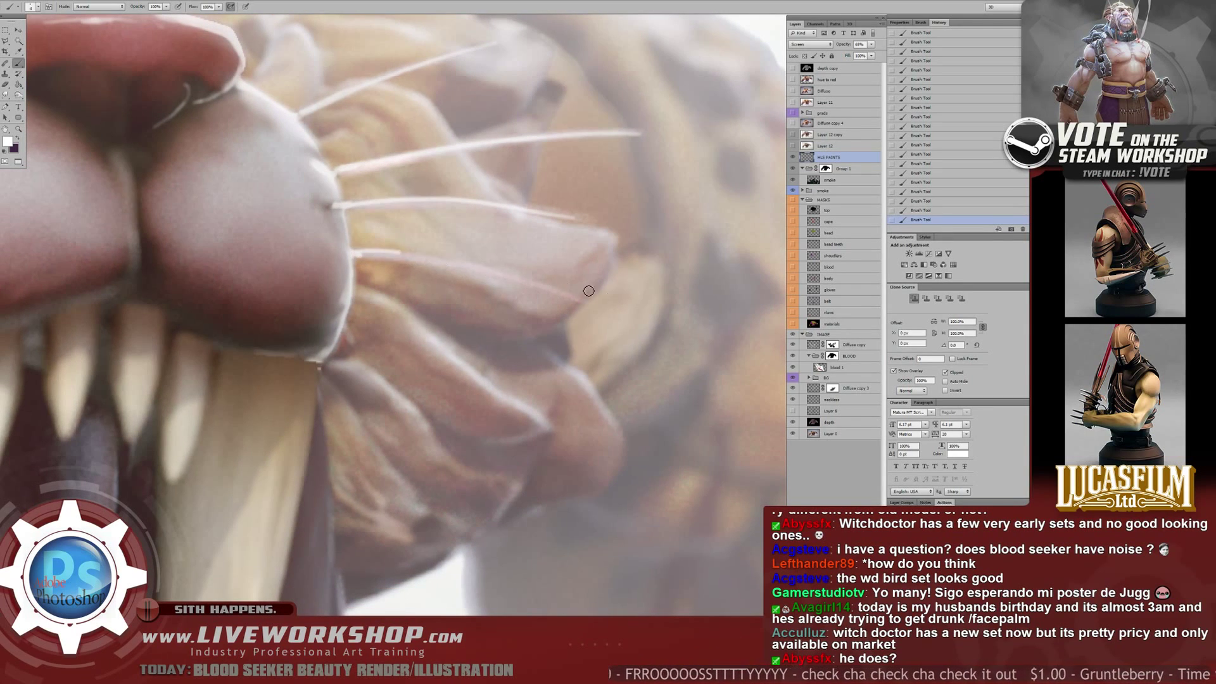
key(ctrl+z)
key(ctrl+z)
mouse_move(597, 298)
mouse_down()
mouse_move(471, 265)
mouse_move(364, 256)
mouse_move(586, 302)
mouse_move(369, 257)
mouse_move(589, 318)
mouse_move(364, 256)
mouse_move(570, 293)
mouse_up()
key(ctrl+z)
key(ctrl+z)
drag(509, 264, 517, 253)
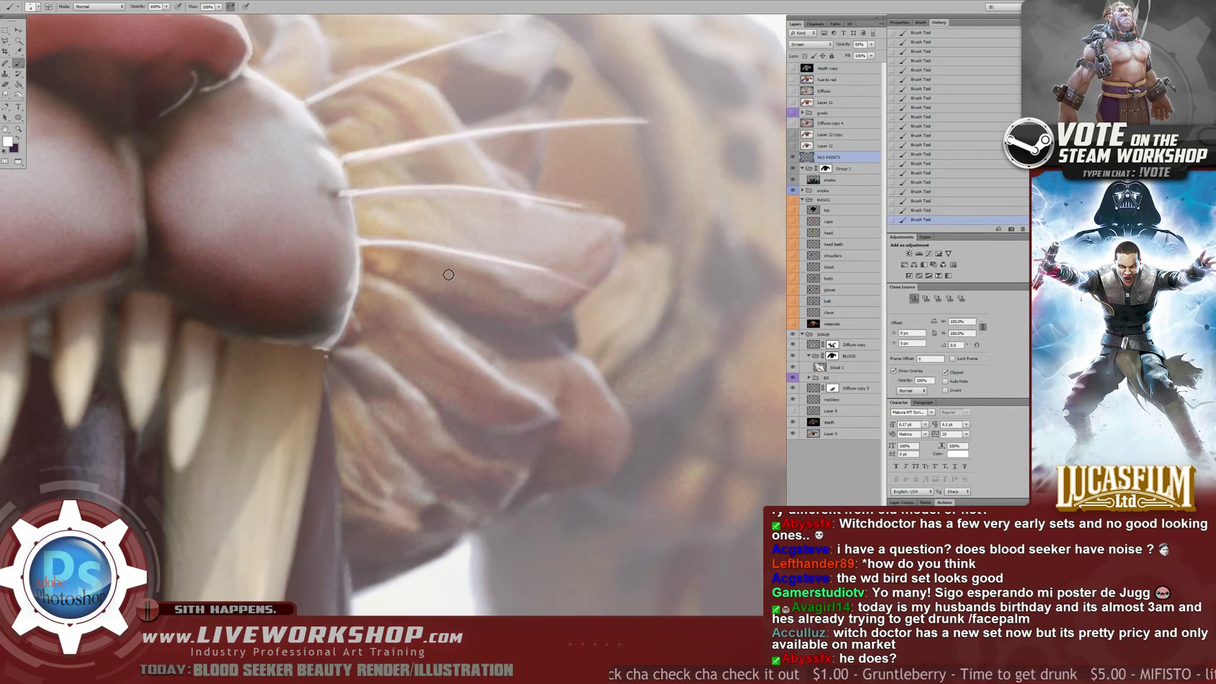
- Paint a short white whisker curving down from the muzzle's lower outer corner, redoing the first stroke
scroll(465, 277, down, 5)
scroll(526, 294, up, 6)
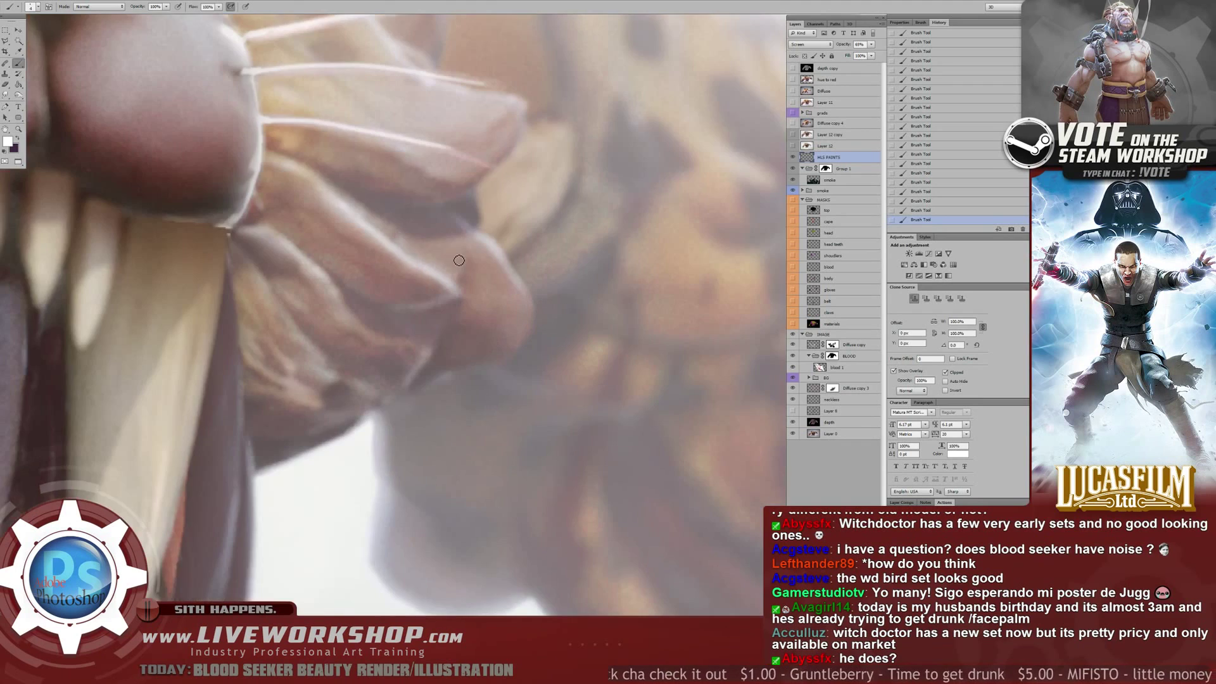
scroll(383, 324, down, 1)
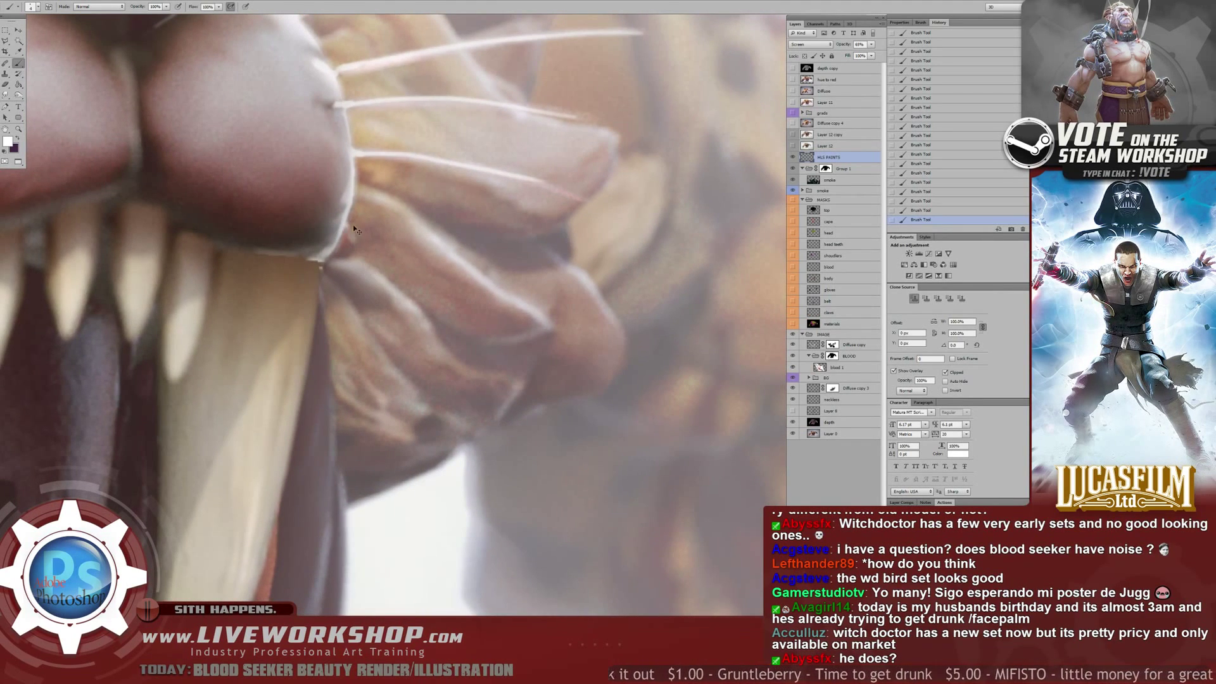
key(ctrl+z)
drag(345, 227, 377, 311)
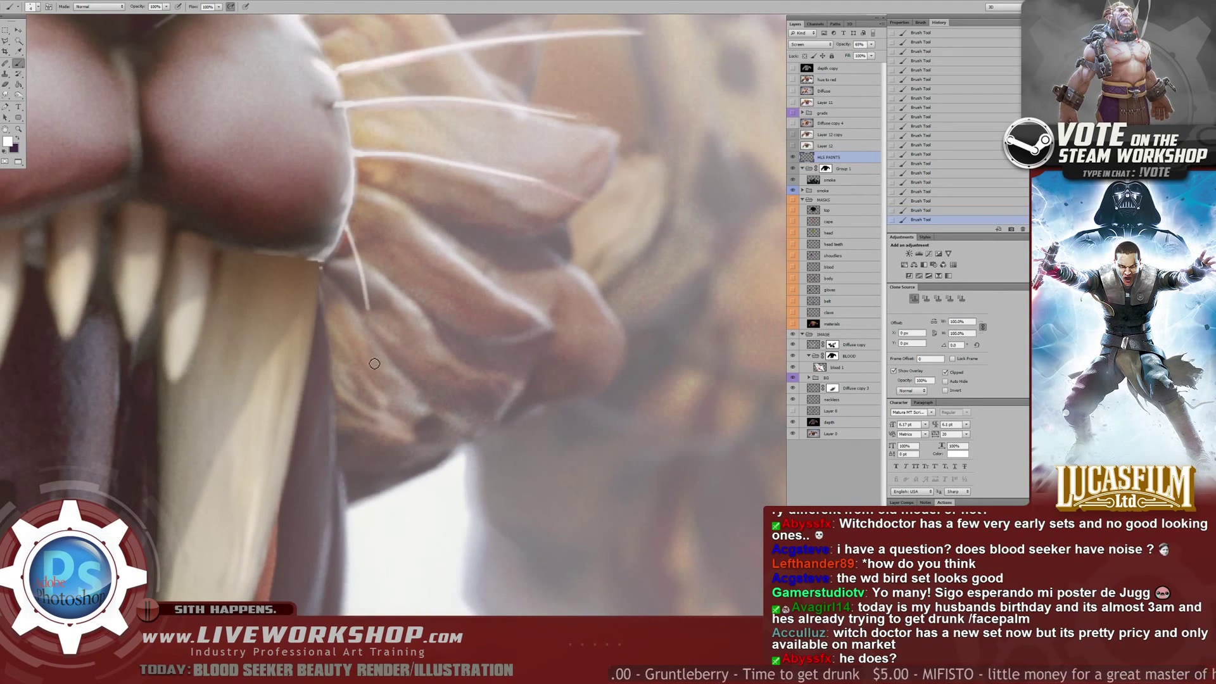
key(ctrl+z)
drag(343, 225, 380, 313)
- Soften the painted whisker highlights with the Blur tool, working over their roots, lengths and tips
key(r)
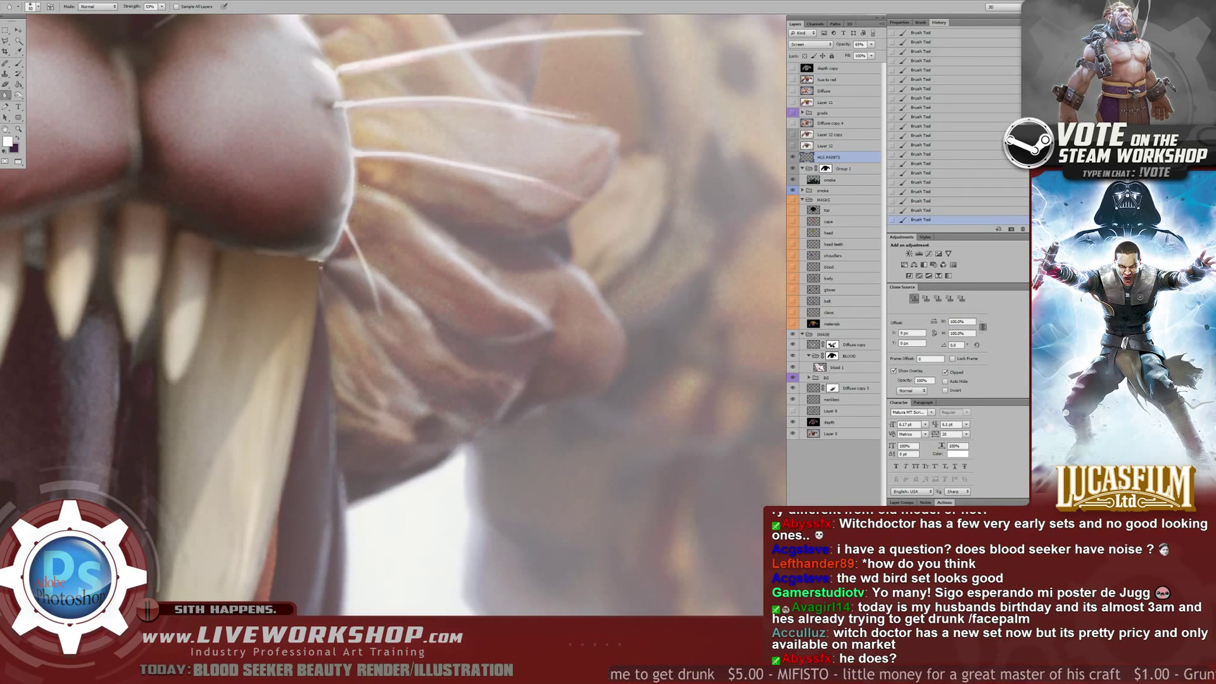
drag(362, 189, 380, 209)
scroll(444, 189, down, 2)
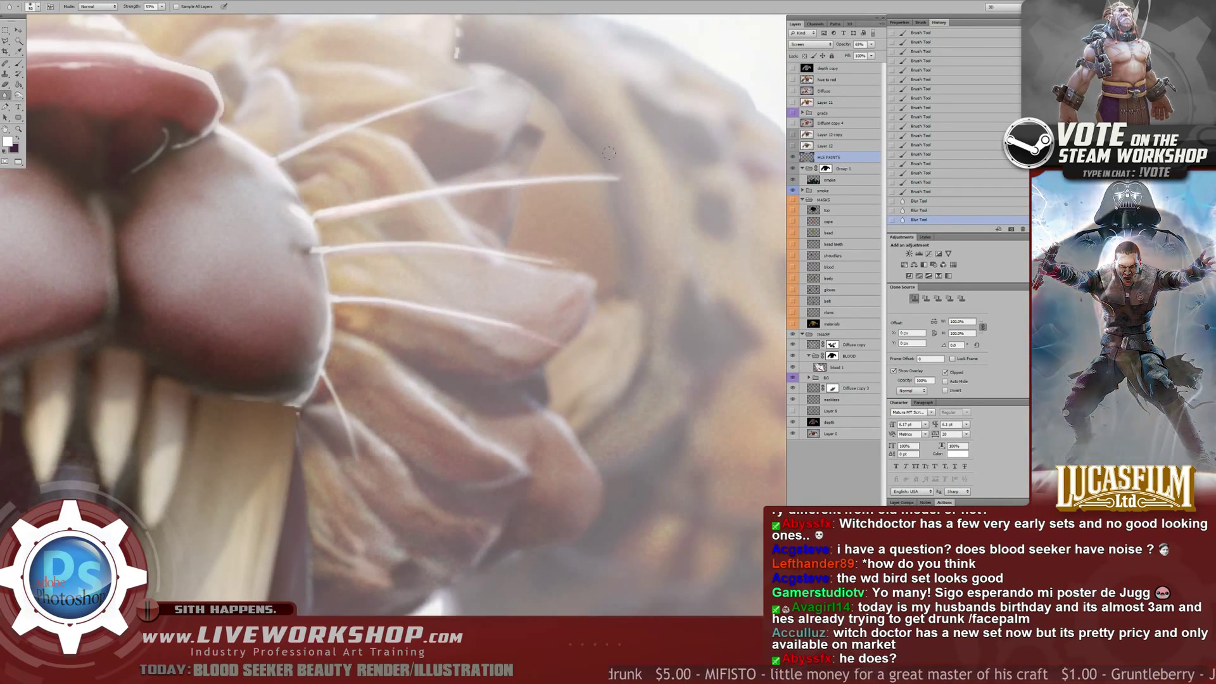
drag(608, 152, 476, 227)
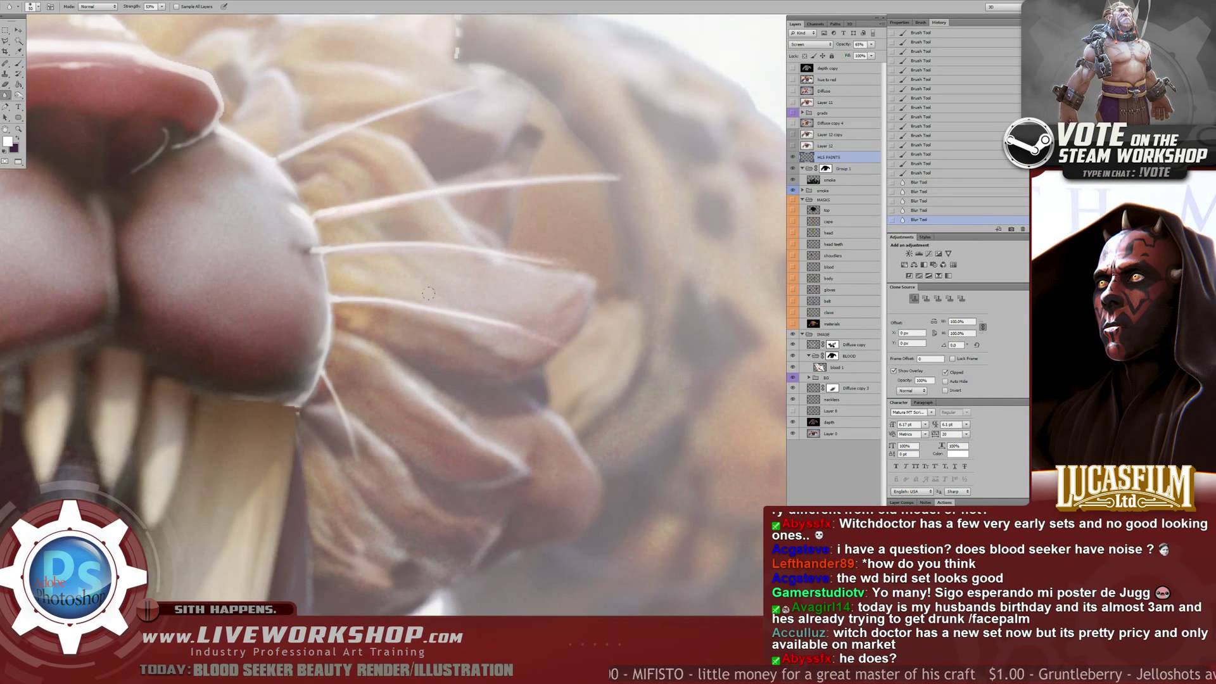
drag(428, 293, 362, 285)
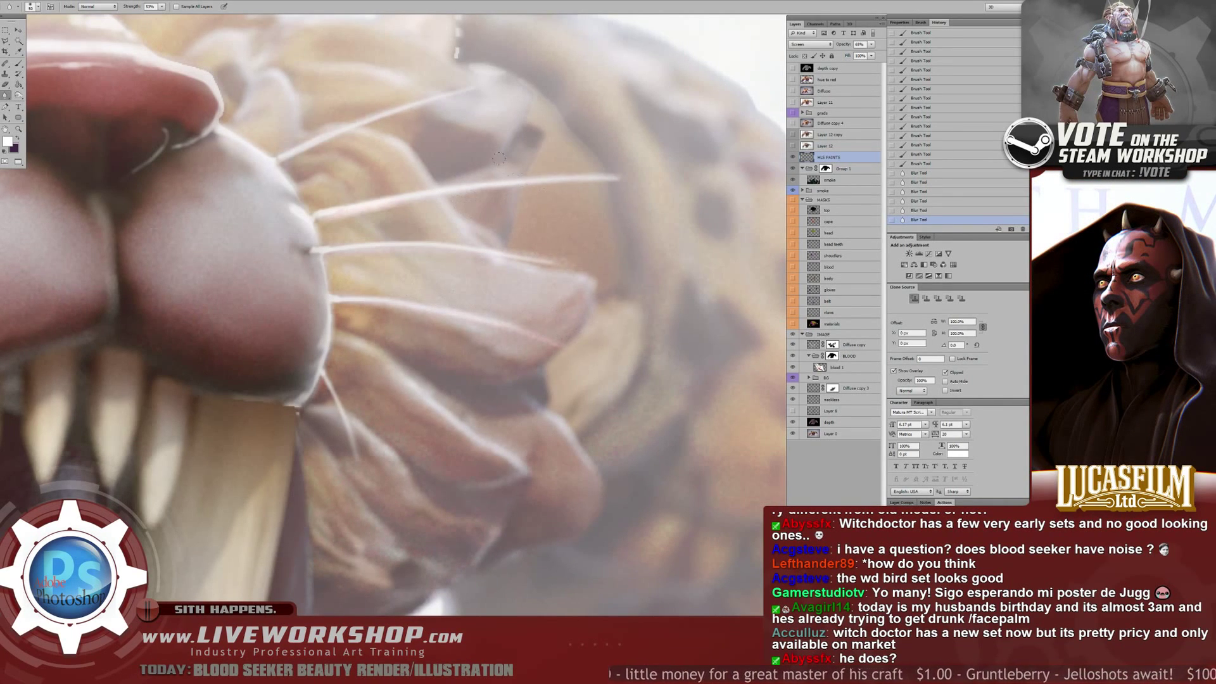
drag(499, 158, 446, 224)
drag(508, 162, 539, 71)
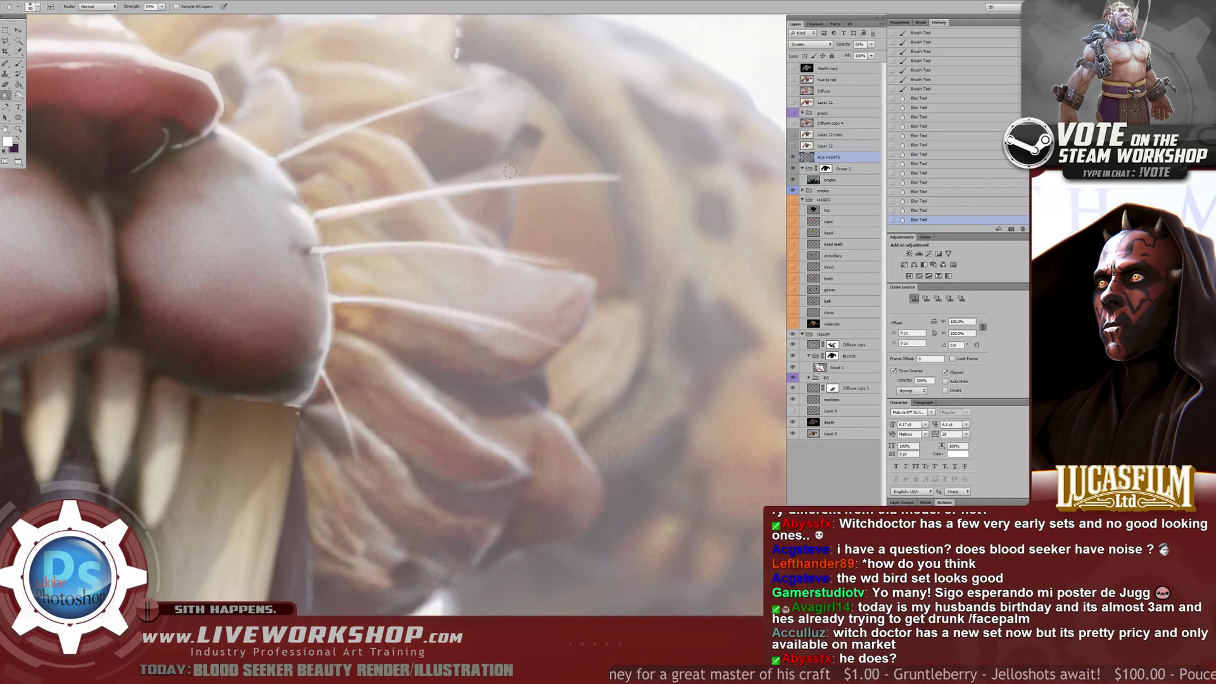
drag(510, 171, 539, 261)
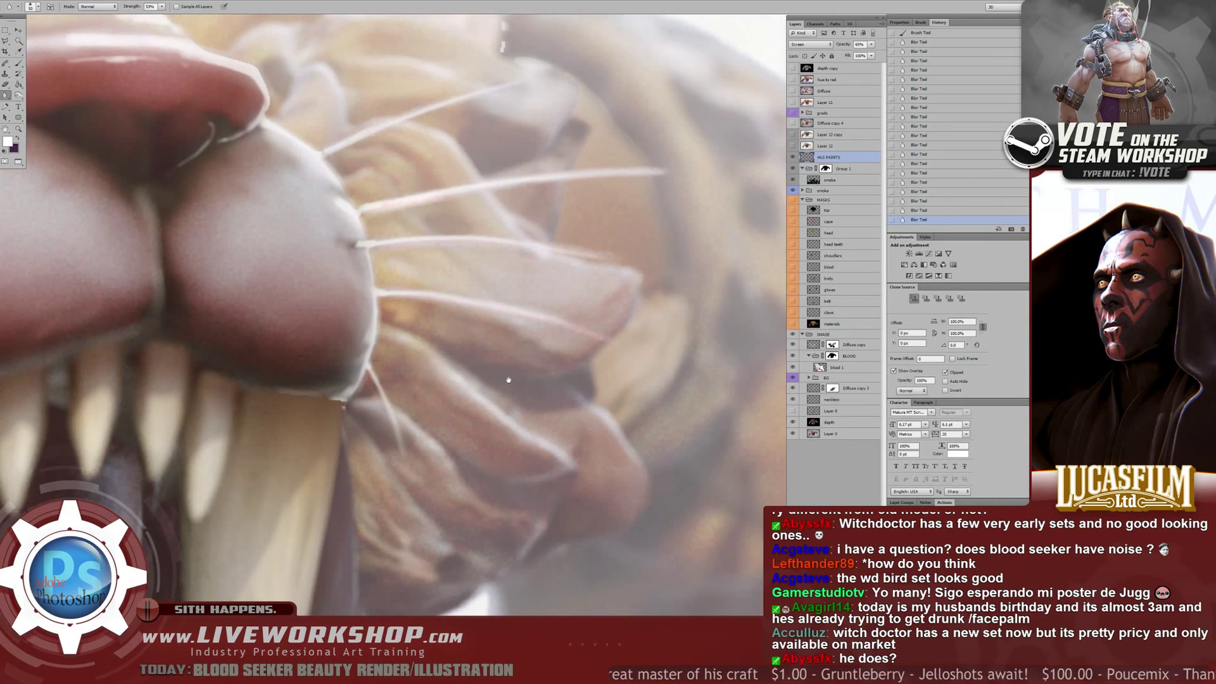
- Review the whole illustration to judge the new rim and whisker highlights against the full character
key(b)
key(ctrl+minus)
key(ctrl+minus)
key(ctrl+minus)
key(ctrl+minus)
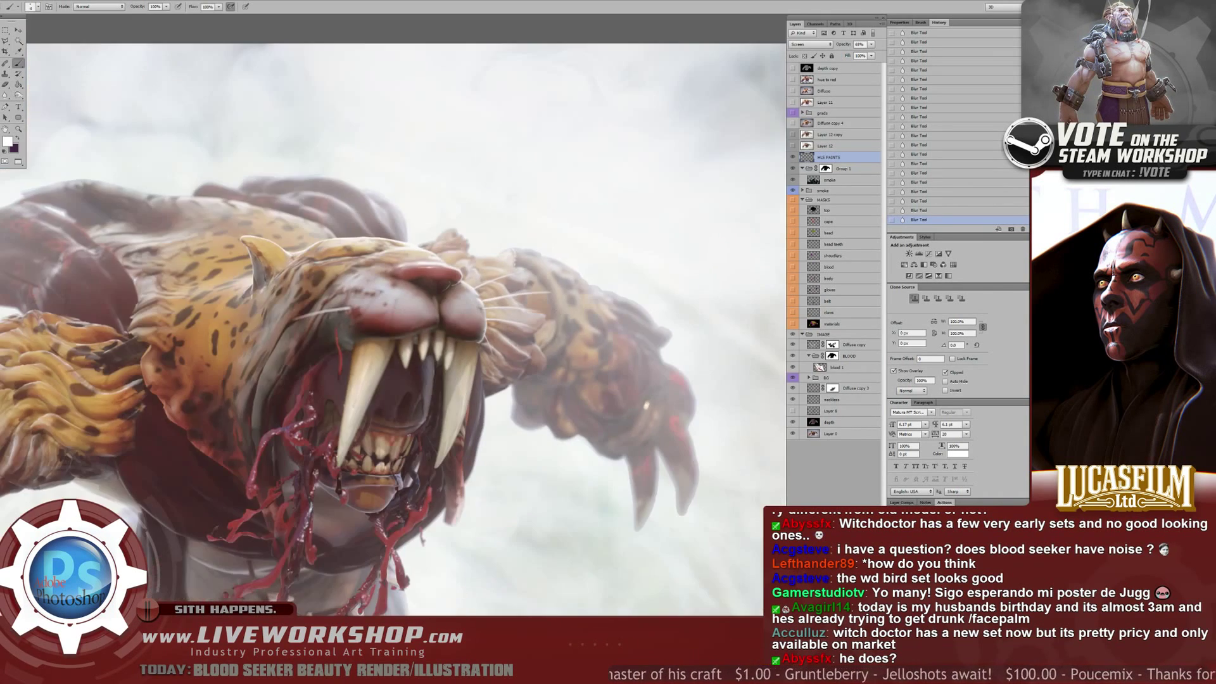
key(ctrl+minus)
mouse_move(354, 380)
mouse_down()
mouse_move(566, 285)
mouse_move(504, 272)
mouse_move(411, 279)
mouse_move(554, 281)
mouse_move(441, 226)
mouse_up()
key(ctrl+plus)
key(ctrl+minus)
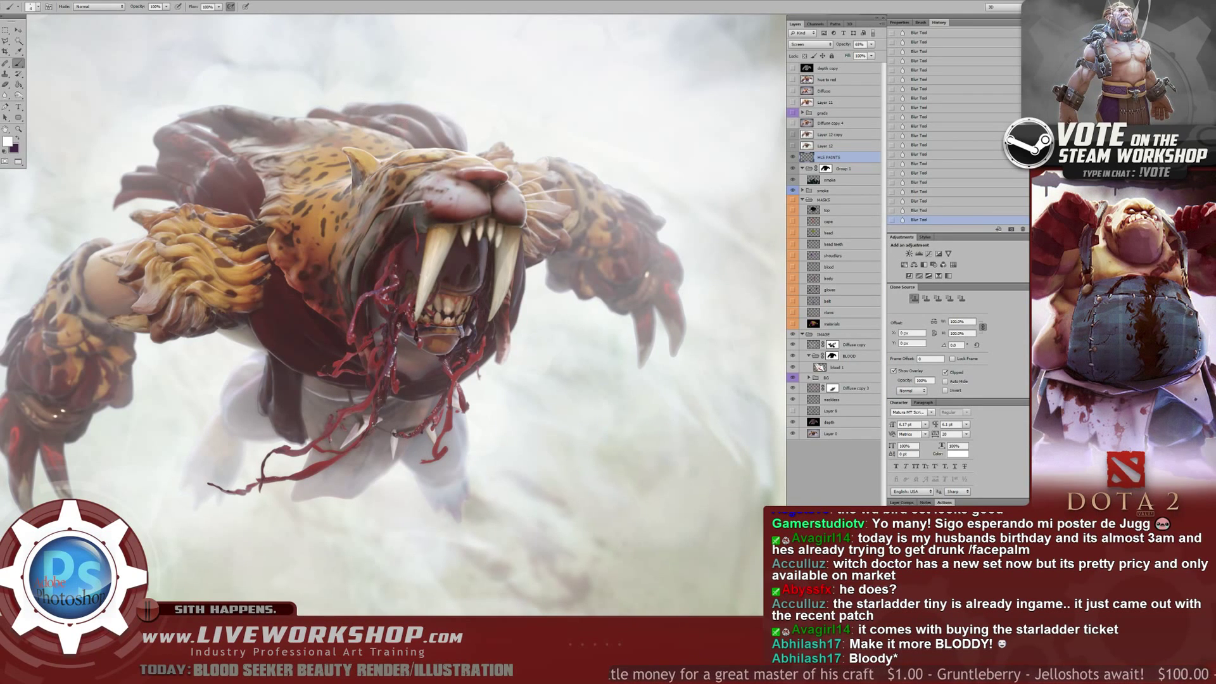
key(ctrl+Tab)
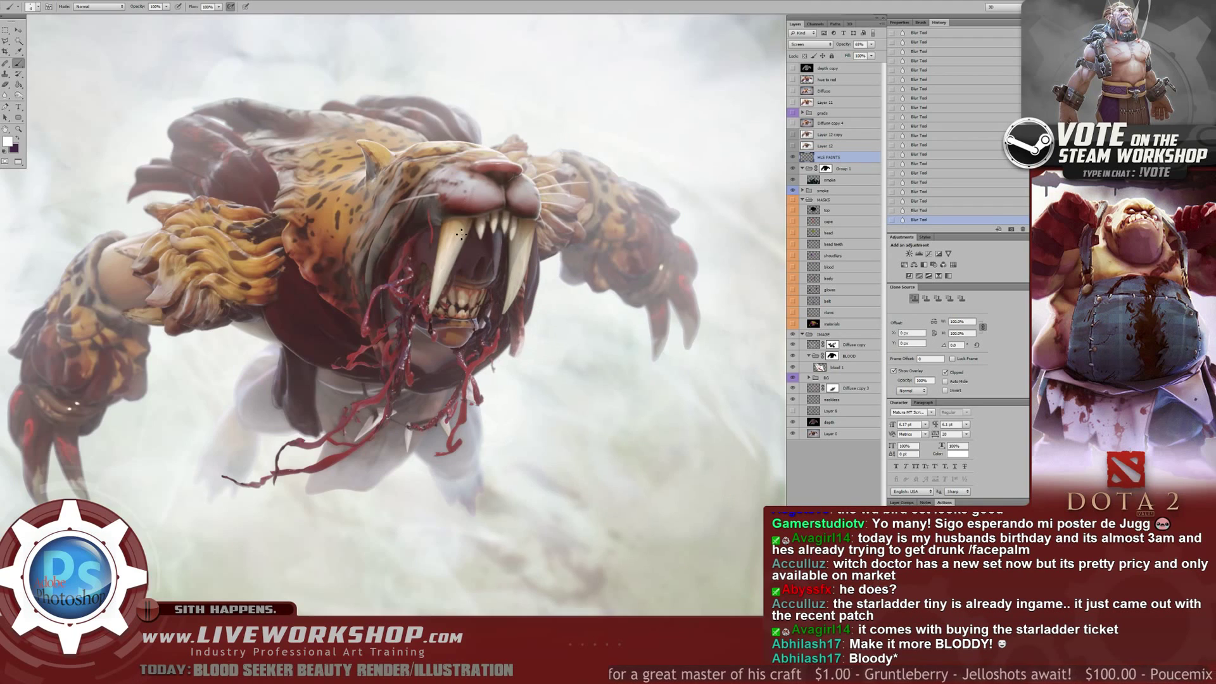
- Paint white highlights along the nose's upper edge and outer corner with the Brush, undoing unsatisfactory strokes
scroll(405, 241, up, 3)
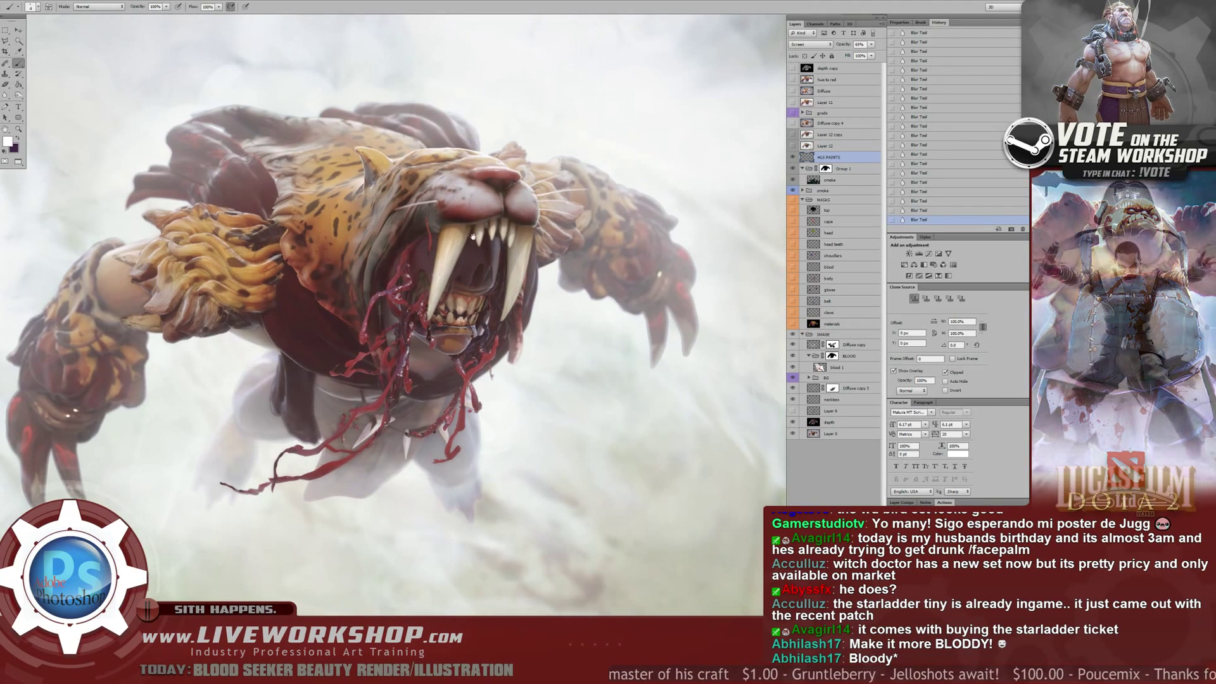
scroll(416, 257, up, 3)
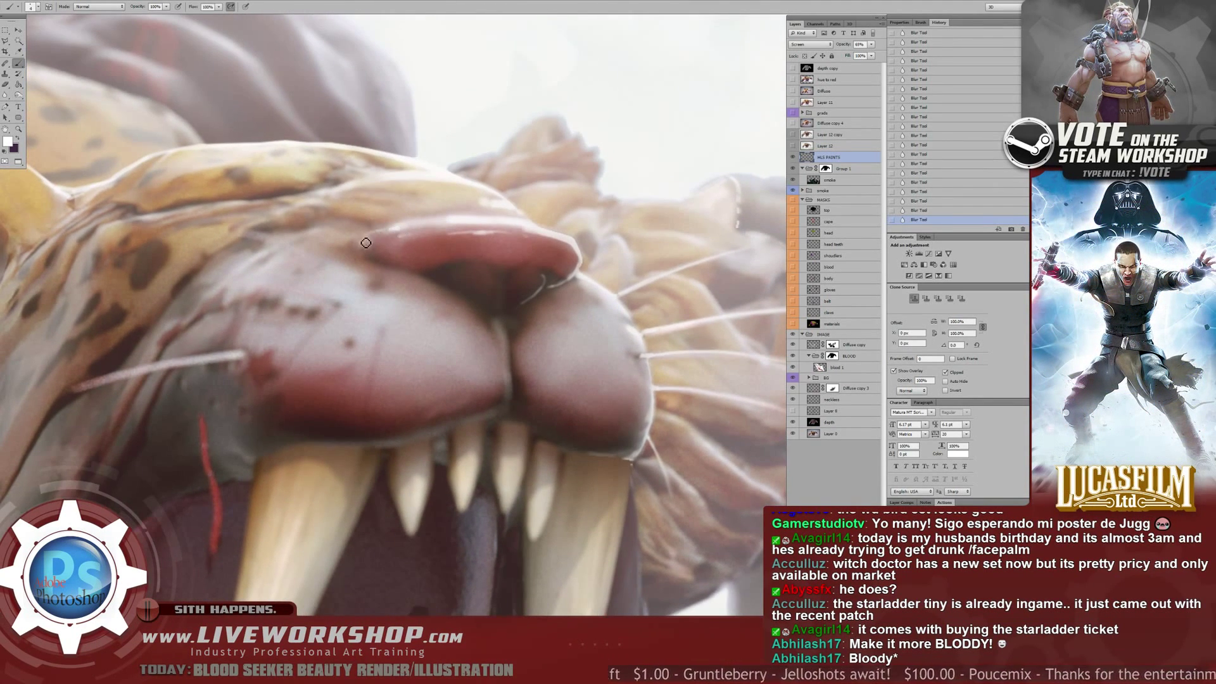
mouse_move(366, 243)
mouse_down()
mouse_move(479, 224)
mouse_move(577, 249)
mouse_up()
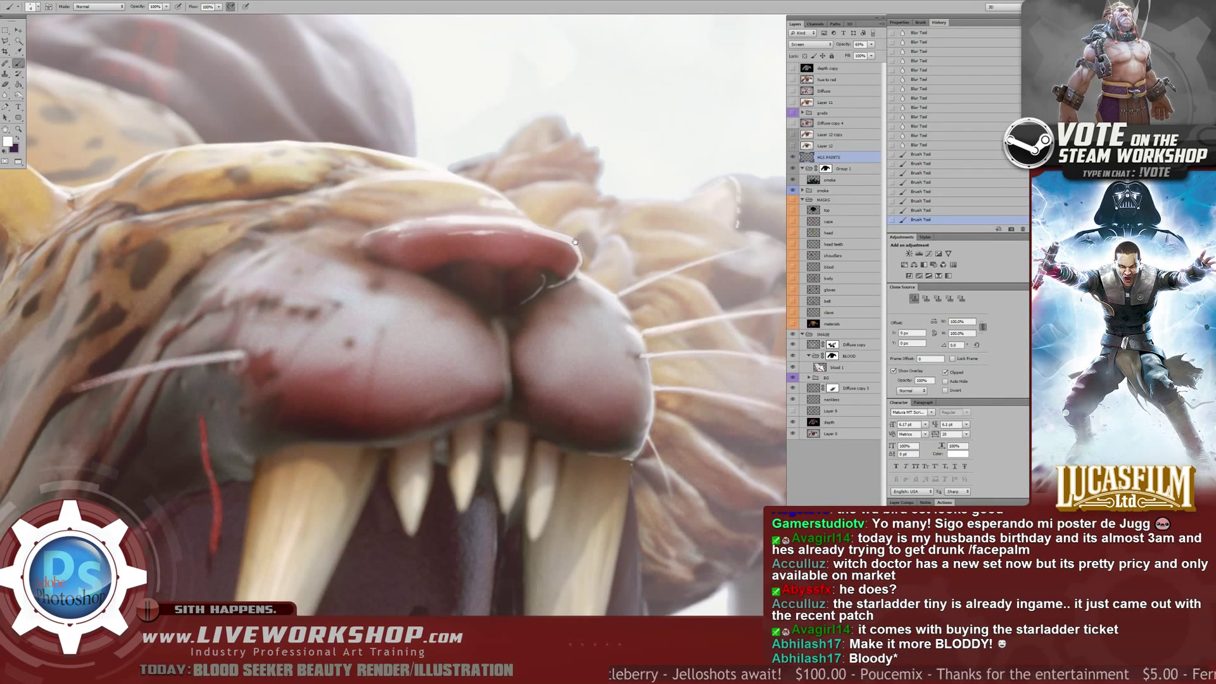
scroll(557, 266, up, 4)
mouse_move(332, 202)
mouse_down()
mouse_move(355, 182)
mouse_move(449, 225)
mouse_move(456, 240)
mouse_move(442, 218)
mouse_move(451, 252)
mouse_move(429, 302)
mouse_up()
key(ctrl+alt+z)
key(ctrl+alt+z)
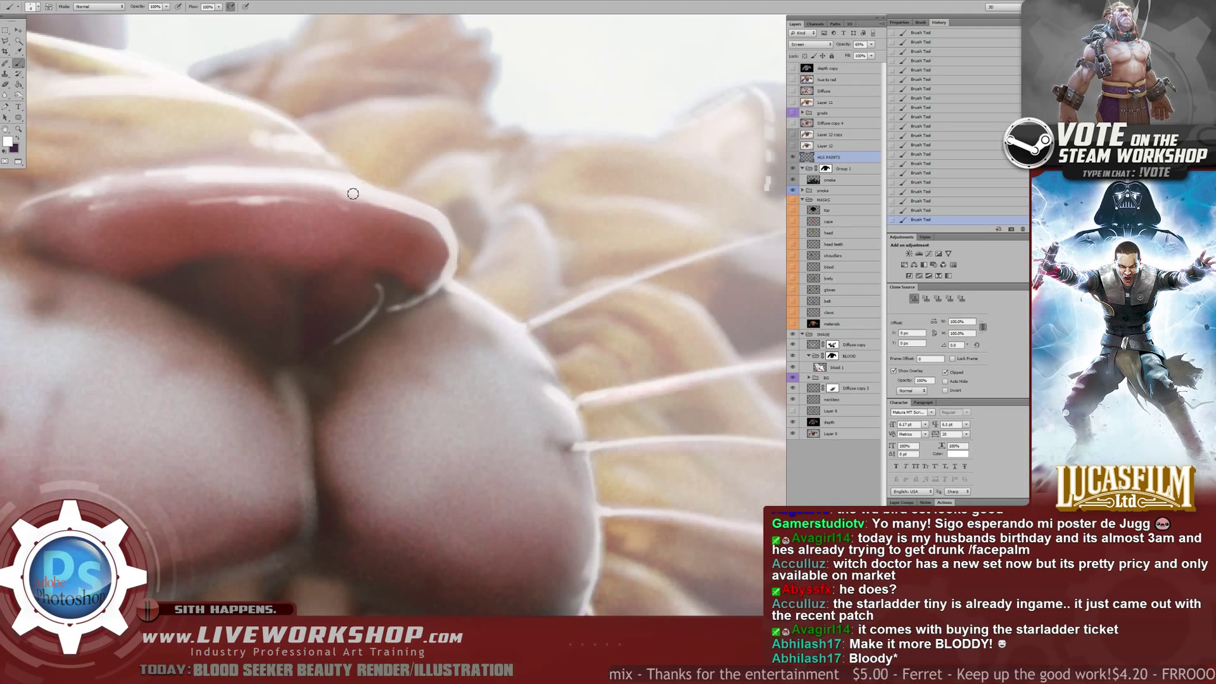
drag(352, 193, 394, 217)
mouse_move(347, 184)
mouse_down()
mouse_move(270, 187)
mouse_move(350, 174)
mouse_up()
- Paint faint white highlights on the snout folds above the nose, the top of the muzzle, and the nose's lower edge and nostril
drag(93, 129, 381, 164)
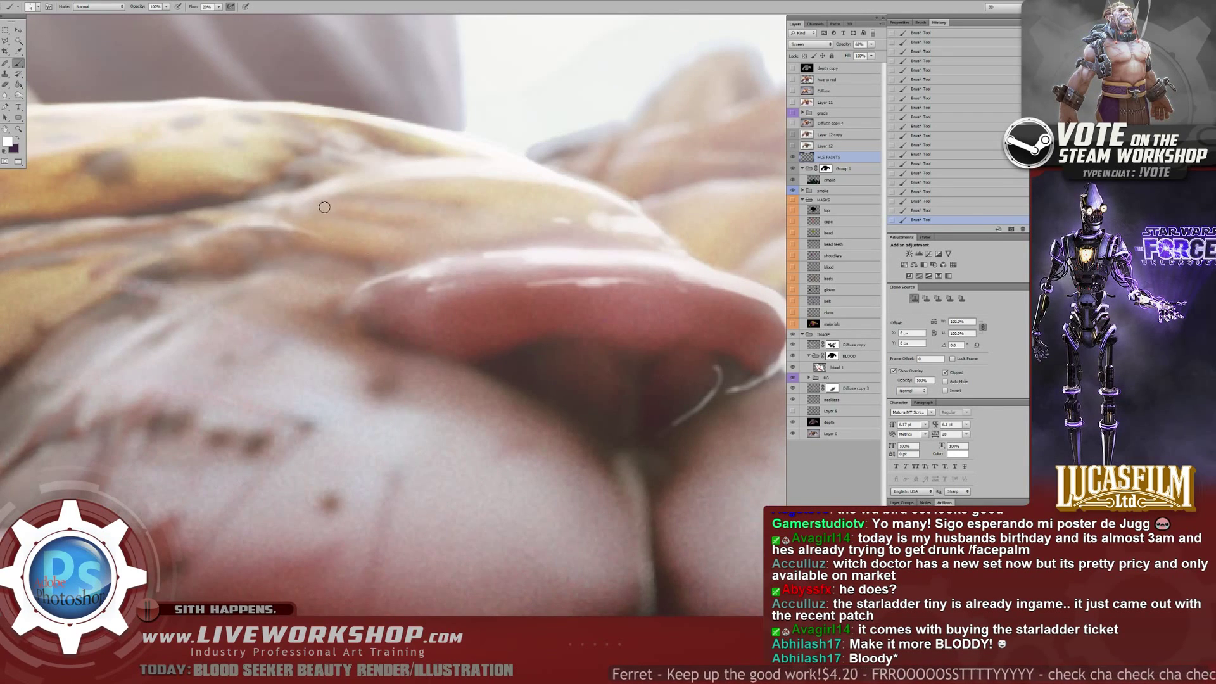
mouse_move(346, 206)
mouse_down()
mouse_move(320, 203)
mouse_move(380, 206)
mouse_up()
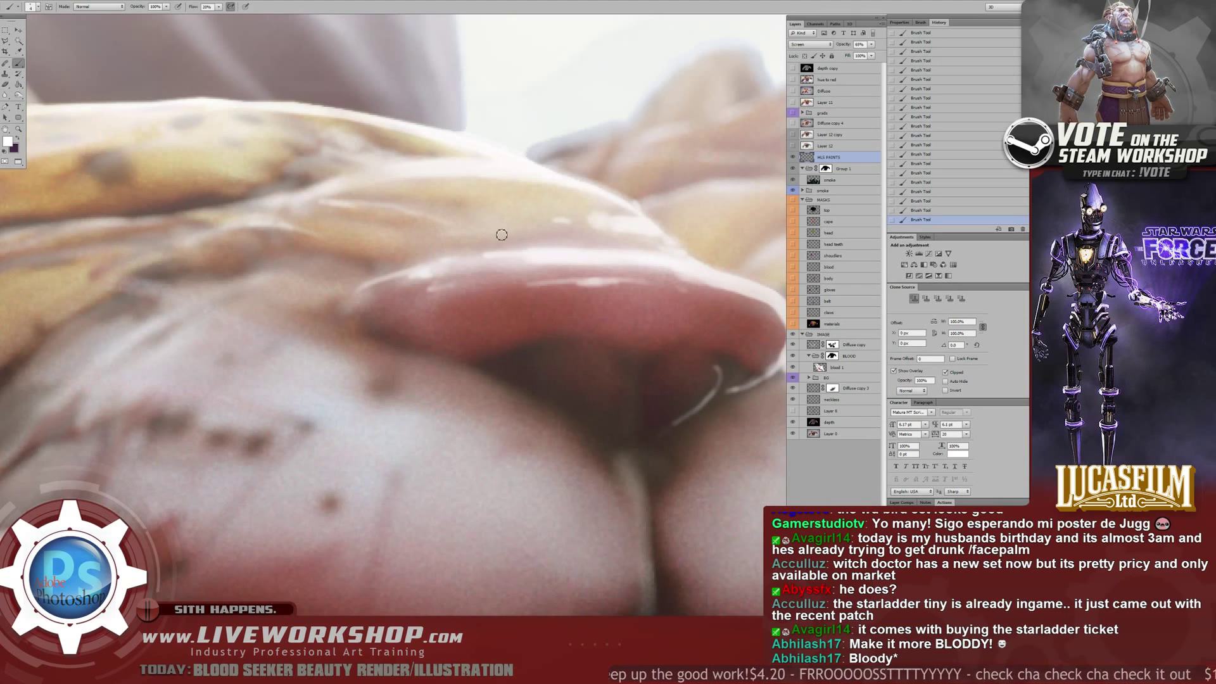
mouse_move(501, 234)
mouse_down()
mouse_move(386, 234)
mouse_move(465, 238)
mouse_move(469, 214)
mouse_move(564, 215)
mouse_up()
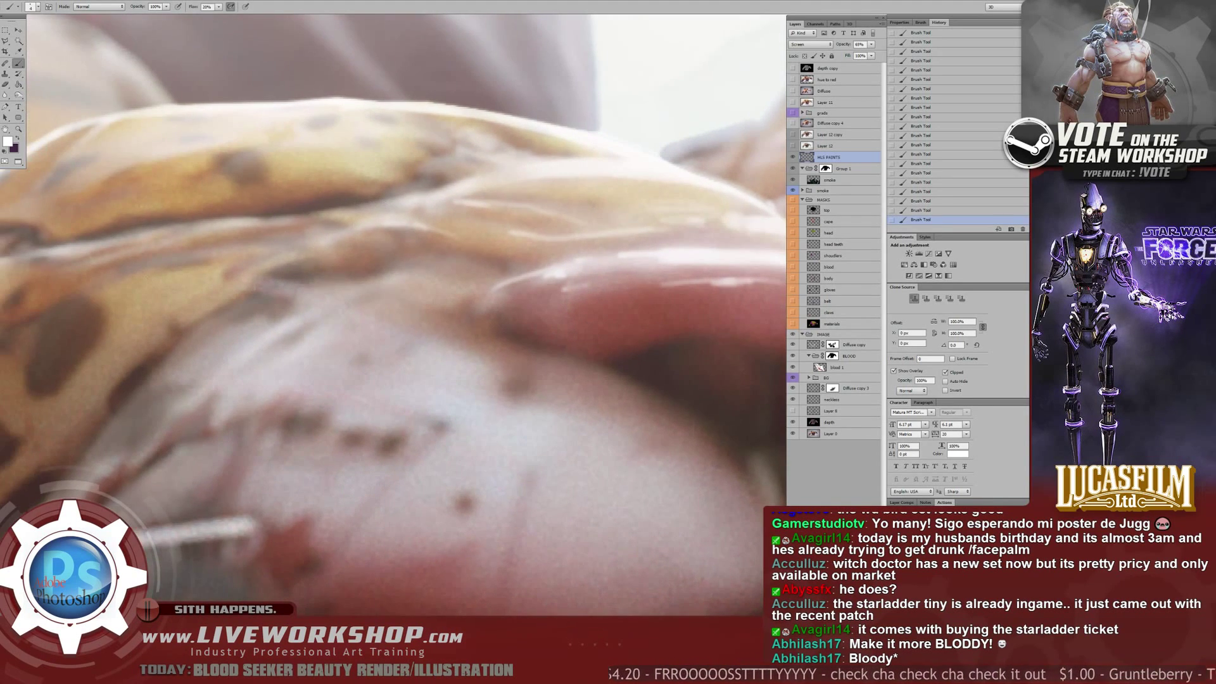
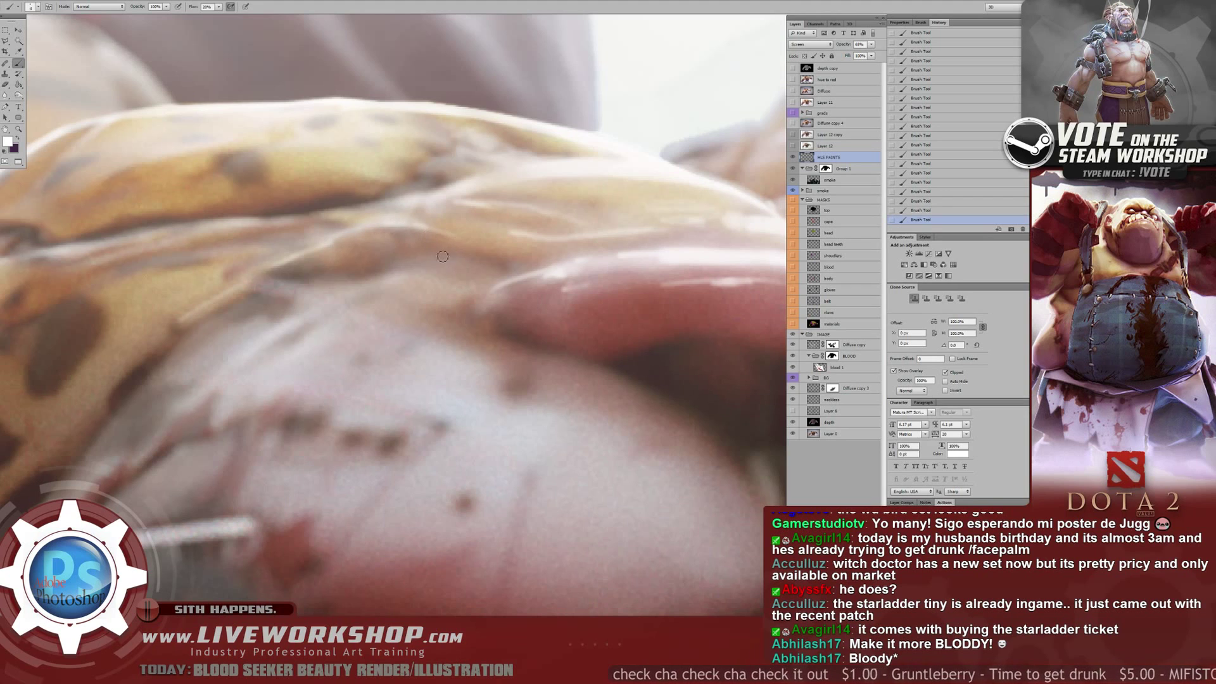
drag(443, 256, 381, 218)
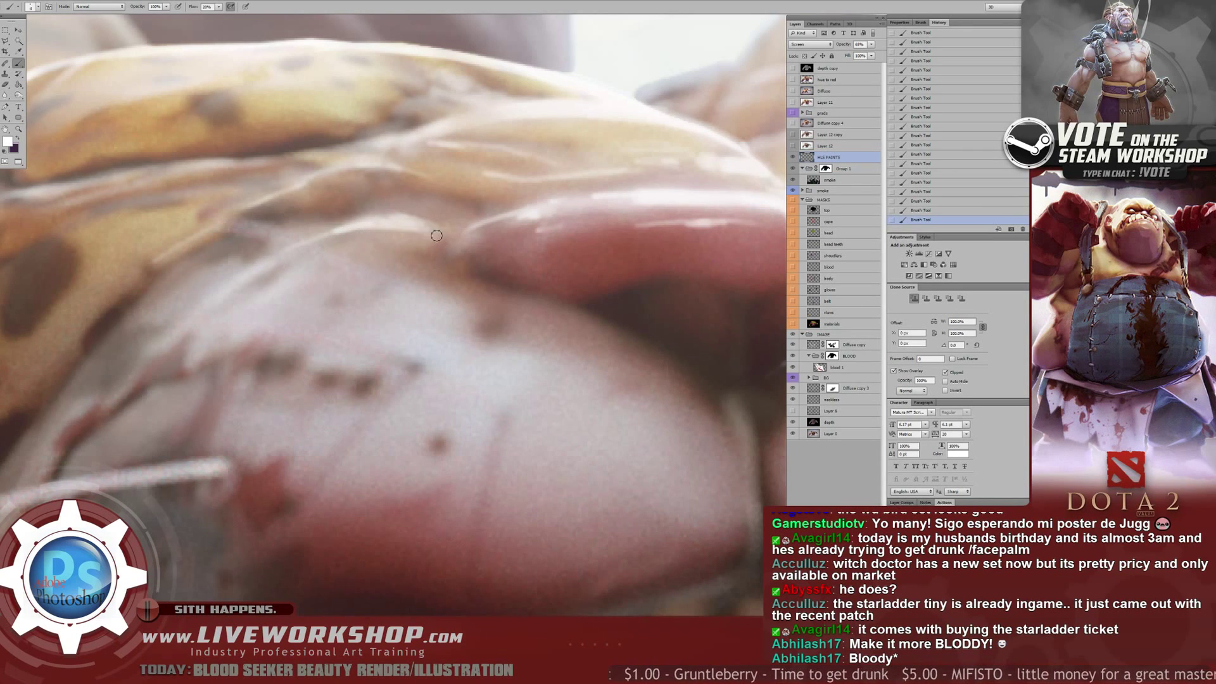
mouse_move(436, 235)
mouse_down()
mouse_move(428, 247)
mouse_move(342, 207)
mouse_up()
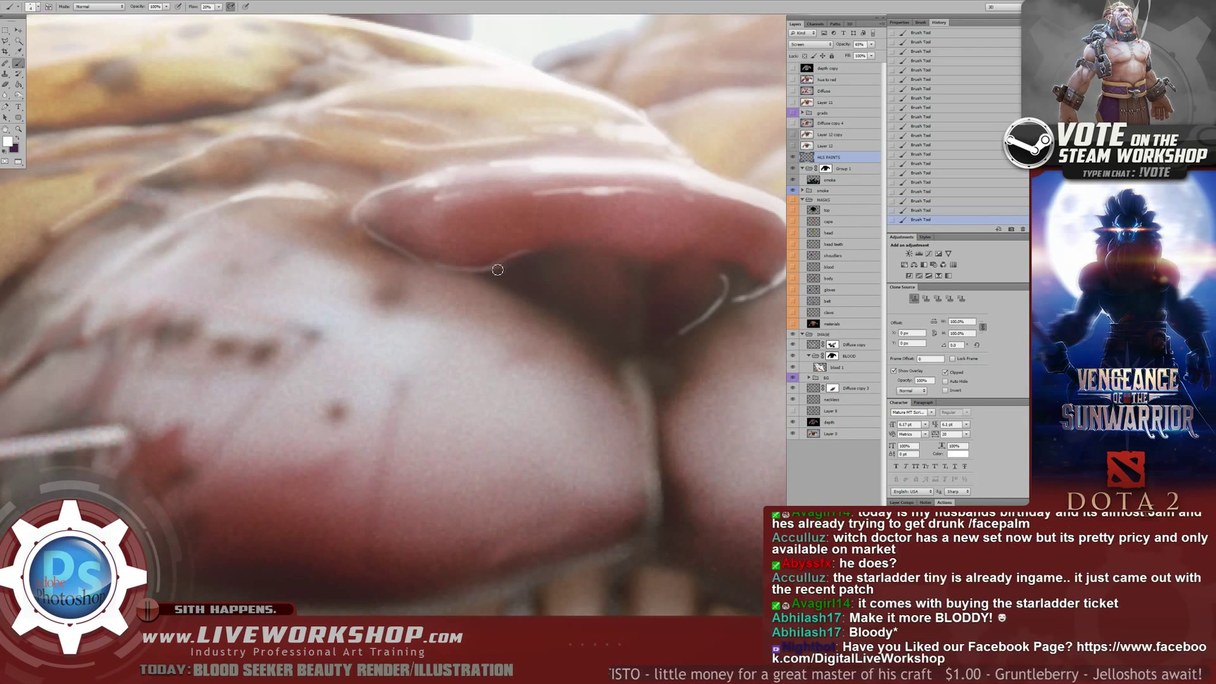
mouse_move(561, 301)
mouse_down()
mouse_move(634, 358)
mouse_move(592, 326)
mouse_up()
- Soften the highlights on the nose's edges, nostril and neighbouring snout folds with the Blur tool
key(r)
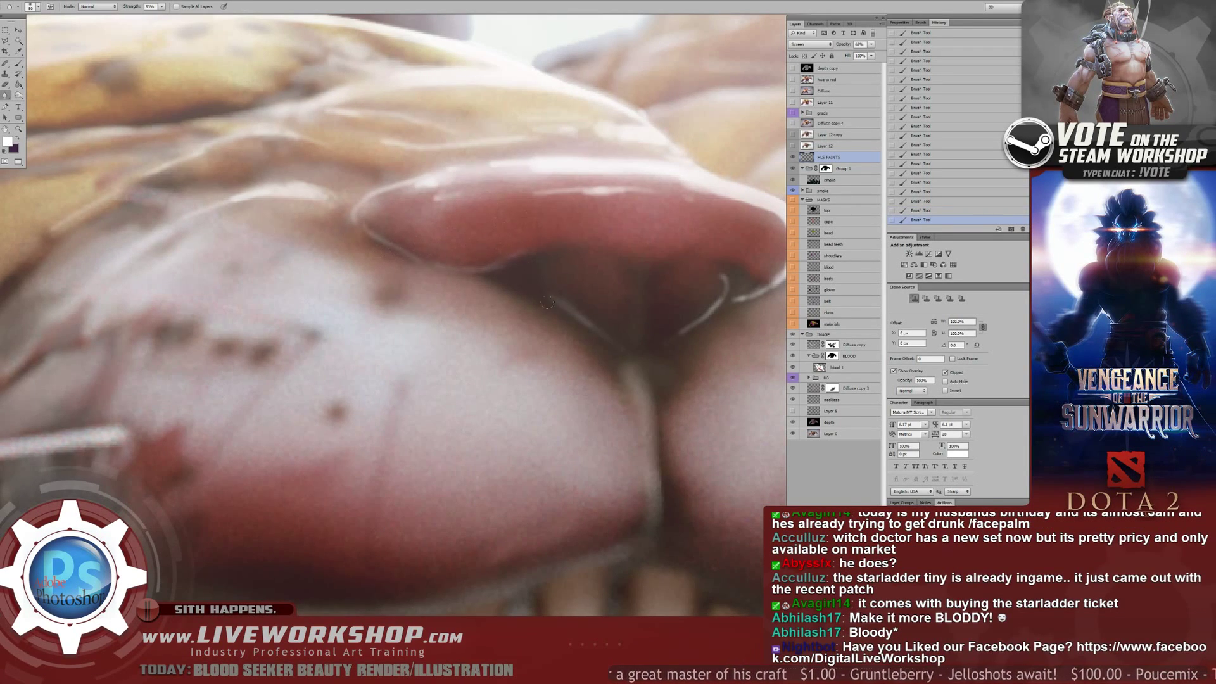
drag(541, 269, 434, 252)
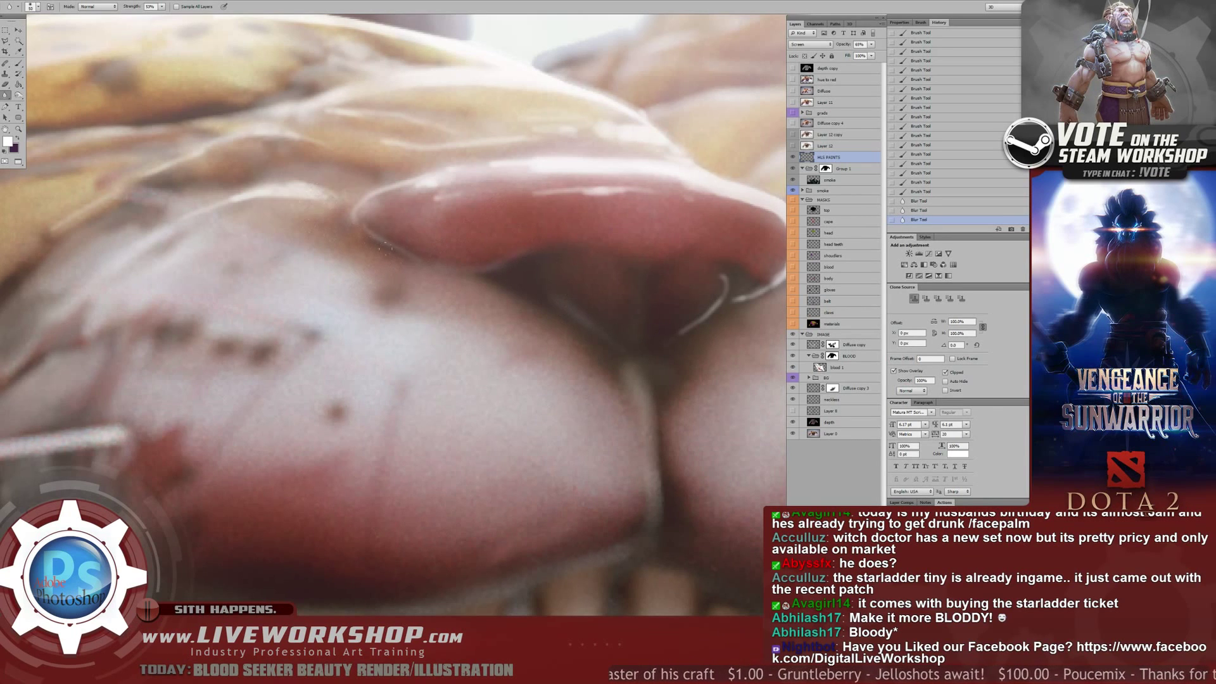
drag(374, 201, 411, 183)
drag(417, 183, 456, 173)
drag(443, 196, 487, 188)
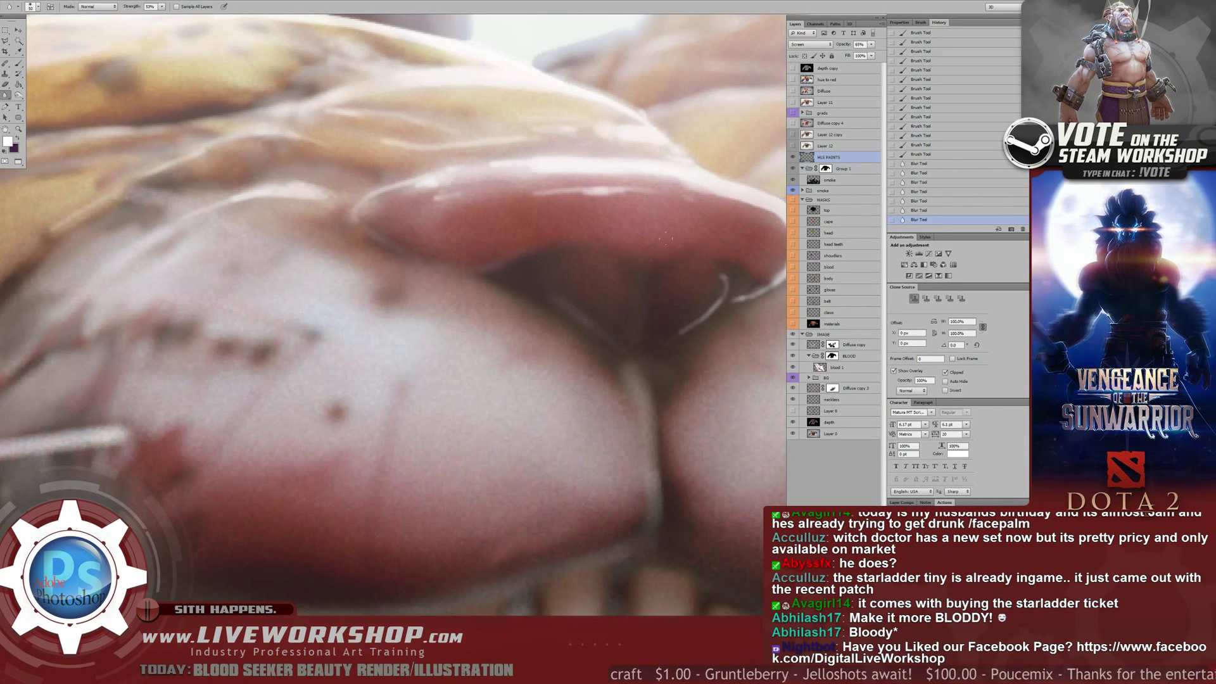
drag(556, 292, 599, 329)
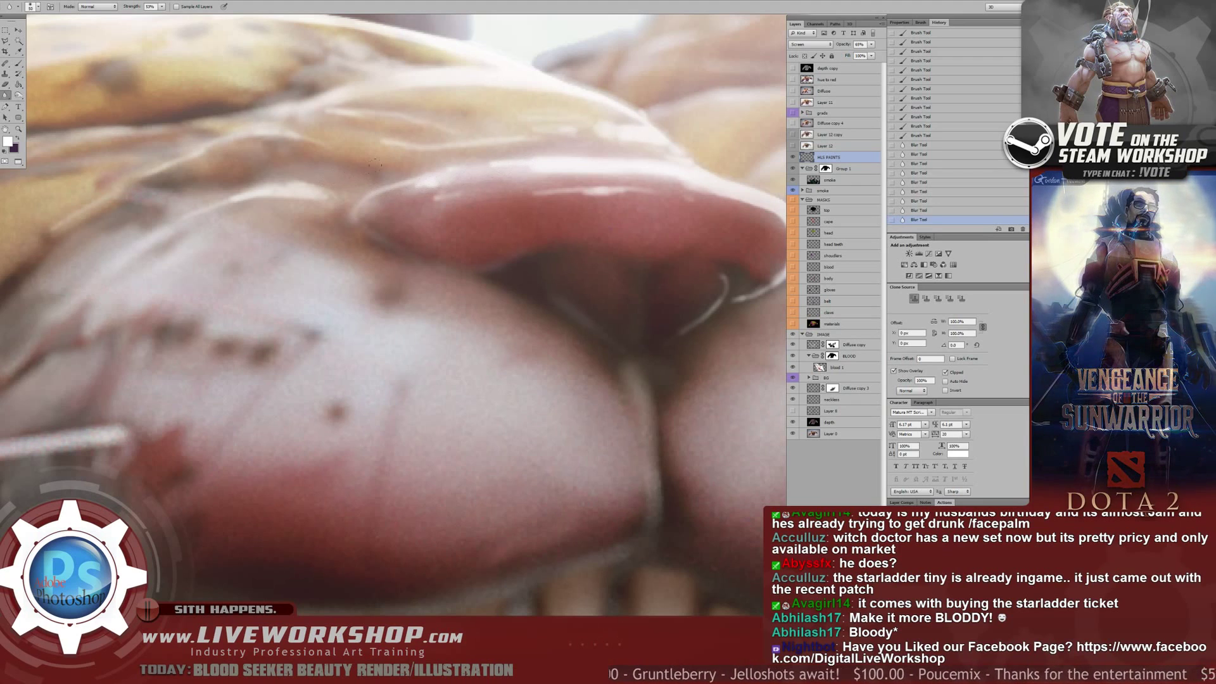
mouse_move(200, 173)
mouse_down()
mouse_move(221, 217)
mouse_move(219, 177)
mouse_up()
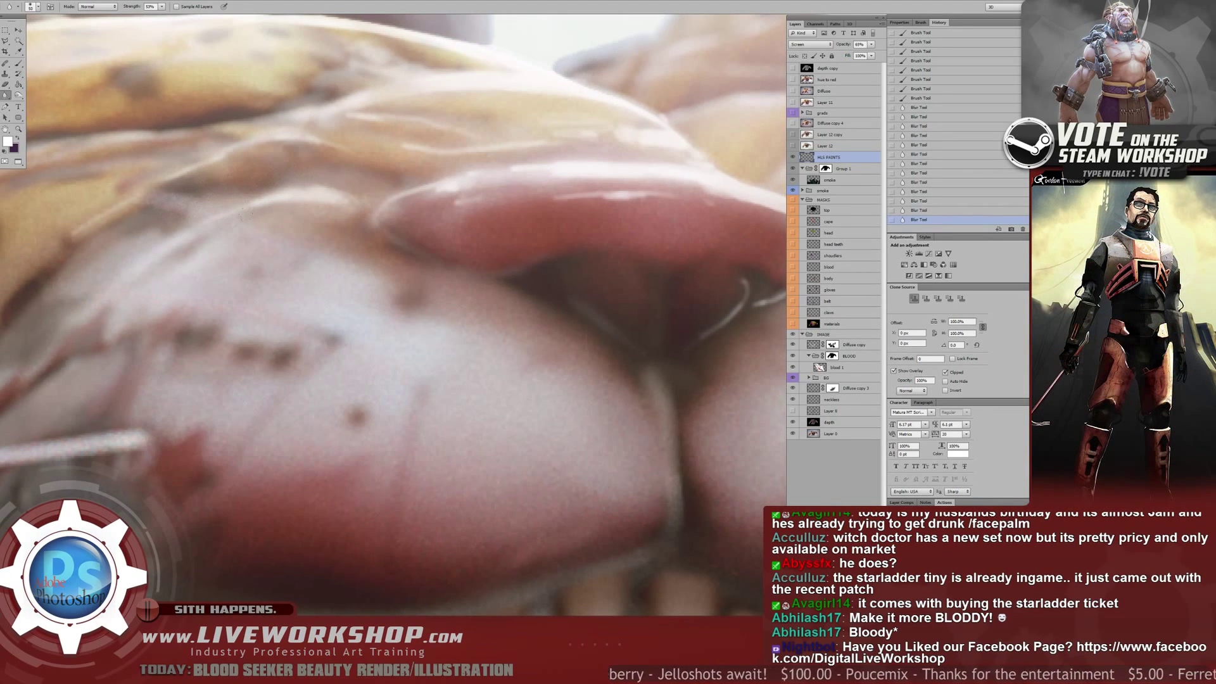
- Paint thin white highlights with the Brush along the long skin fold running beneath the brow towards the nose
key(b)
mouse_move(206, 310)
mouse_down()
mouse_move(332, 247)
mouse_move(344, 342)
mouse_up()
key(ctrl+minus)
key(ctrl+plus)
drag(225, 200, 316, 246)
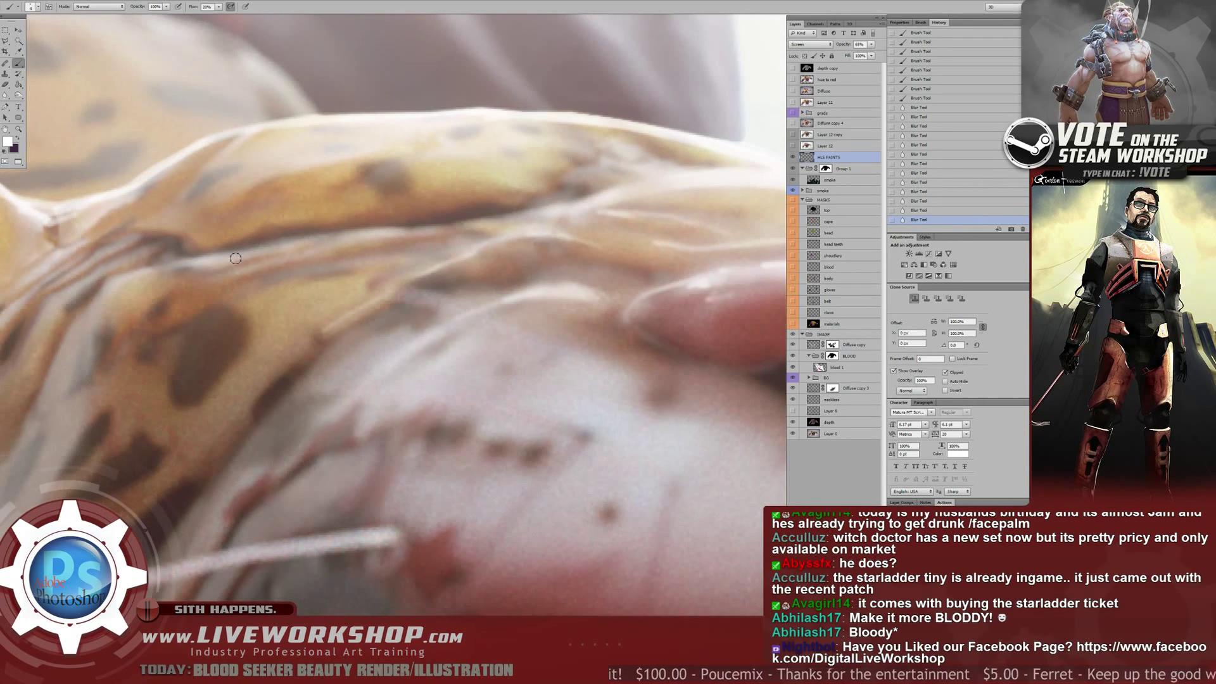
mouse_move(236, 258)
mouse_down()
mouse_move(148, 274)
mouse_move(319, 245)
mouse_move(248, 271)
mouse_move(386, 235)
mouse_move(435, 239)
mouse_move(393, 233)
mouse_move(525, 219)
mouse_move(474, 221)
mouse_up()
drag(474, 222, 568, 205)
drag(302, 201, 320, 209)
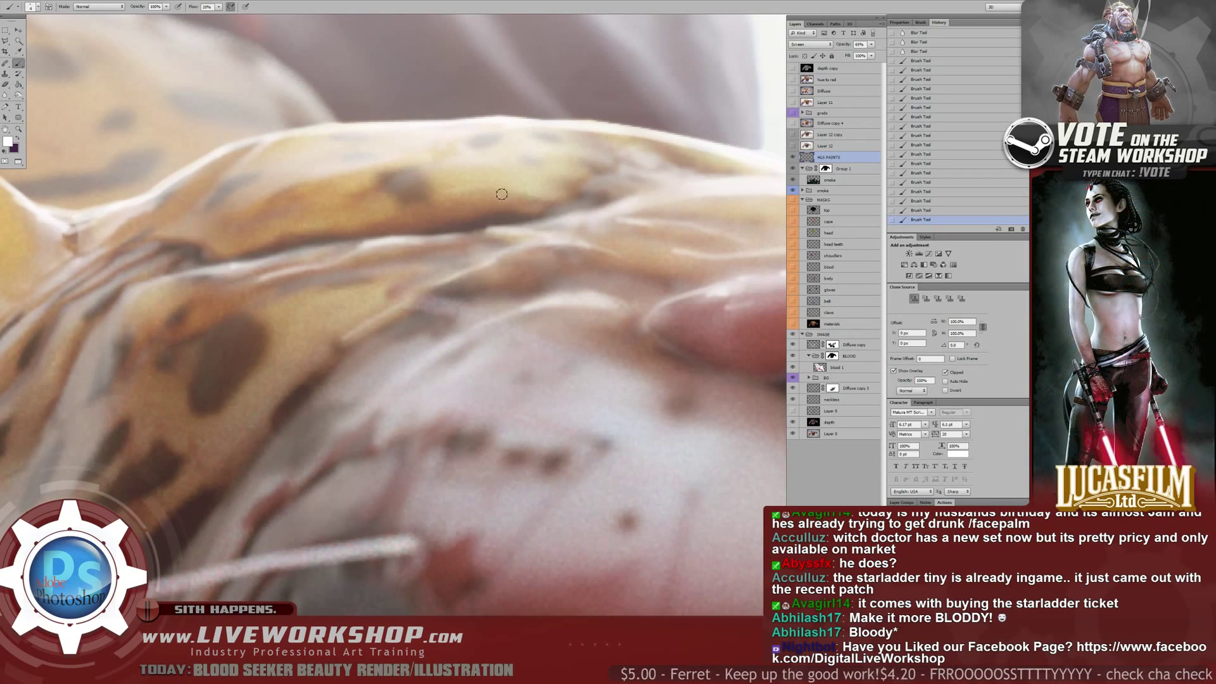
- Try highlight strokes on the yellow brow area and undo them
mouse_move(501, 194)
mouse_down()
mouse_move(470, 193)
mouse_move(554, 199)
mouse_move(500, 194)
mouse_move(482, 210)
mouse_up()
key(ctrl+alt+z)
key(ctrl+alt+z)
key(ctrl+alt+z)
key(ctrl+alt+z)
- Outline the pale yellow patch of the brow as a freehand selection with the Lasso tool
key(l)
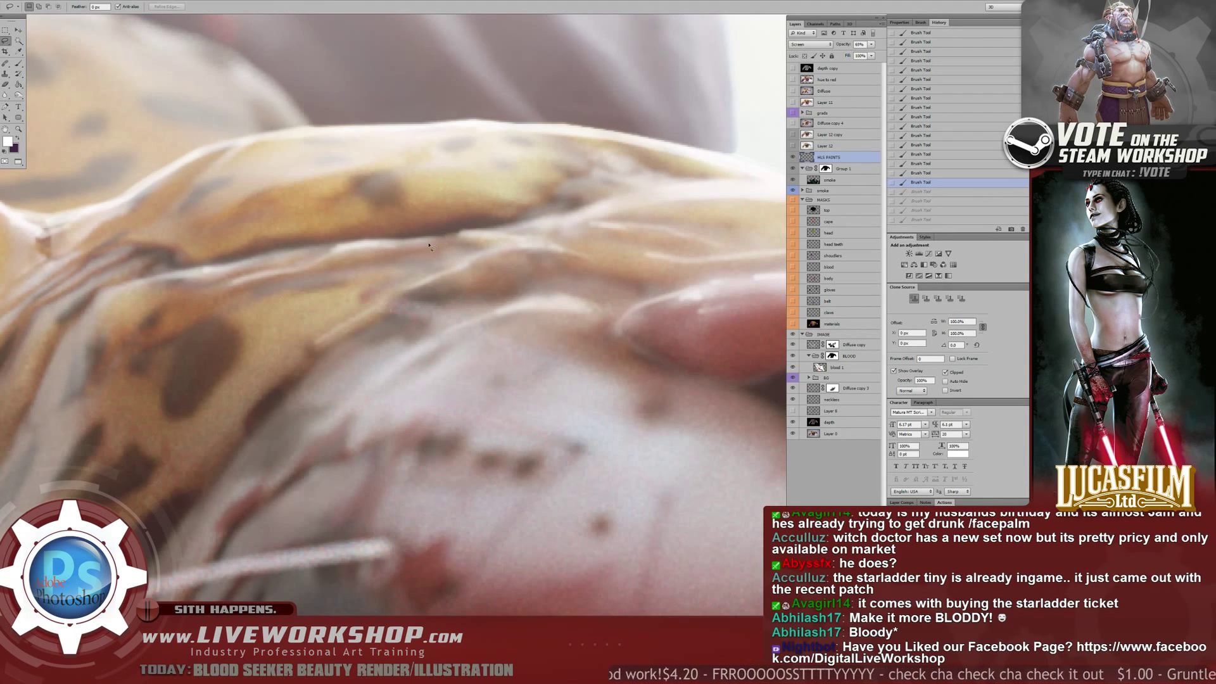
scroll(421, 200, right, 1)
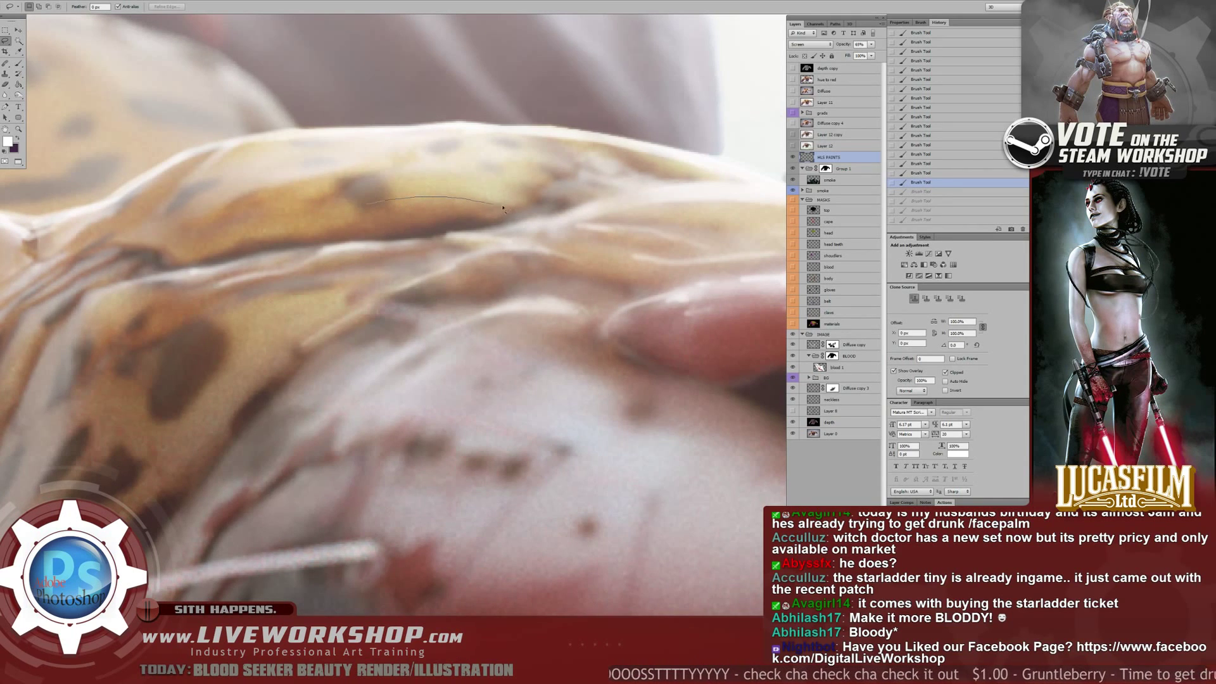
mouse_move(545, 188)
mouse_down()
mouse_move(542, 172)
mouse_move(462, 144)
mouse_move(367, 170)
mouse_move(370, 218)
mouse_up()
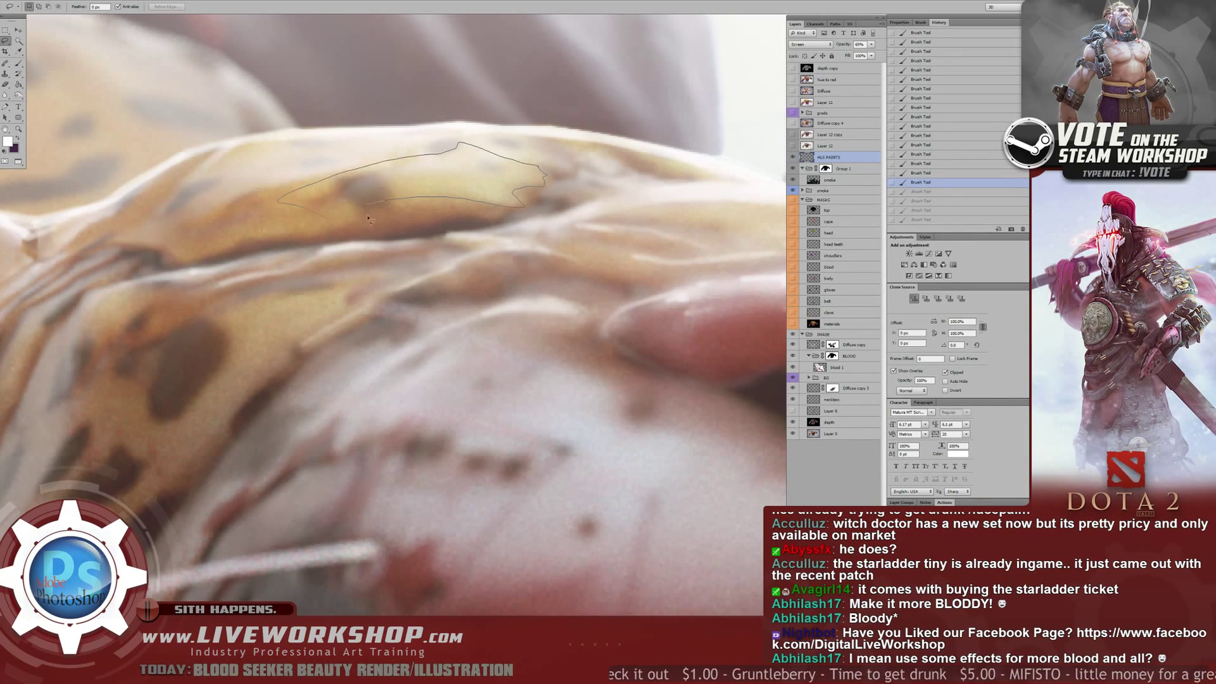
- Choose a different brush preset for the Brush tool and set its flow to 100% and its opacity to 19%
key(b)
right_click(374, 214)
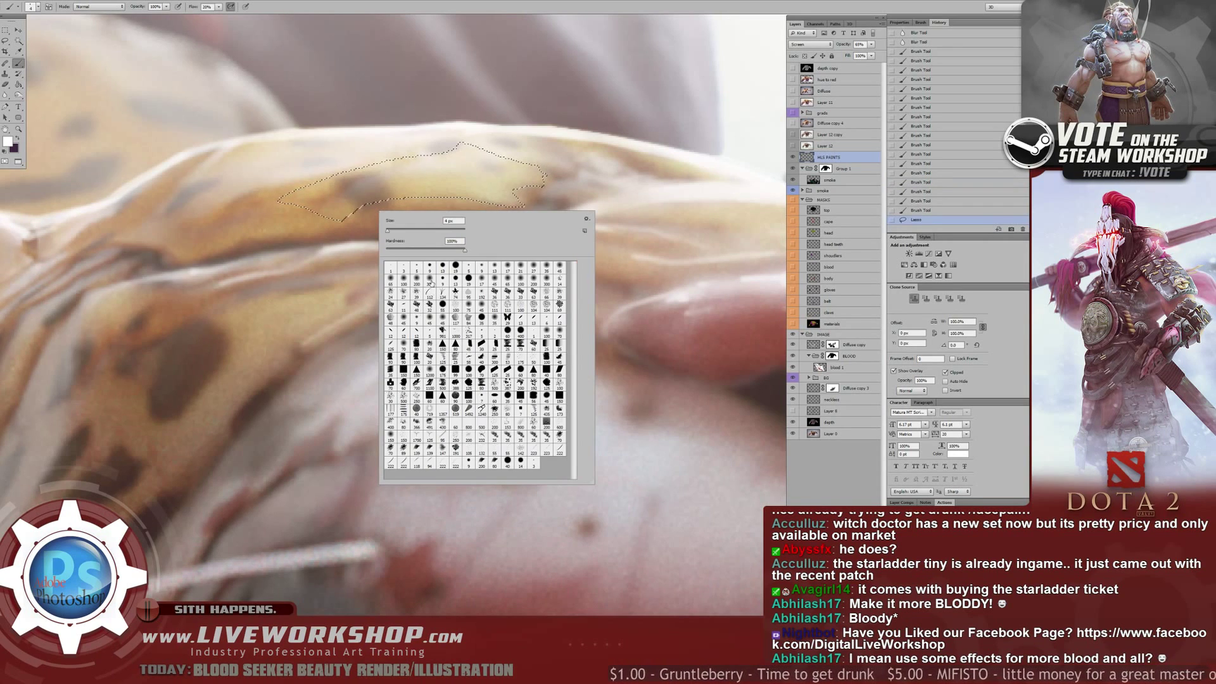
double_click(429, 278)
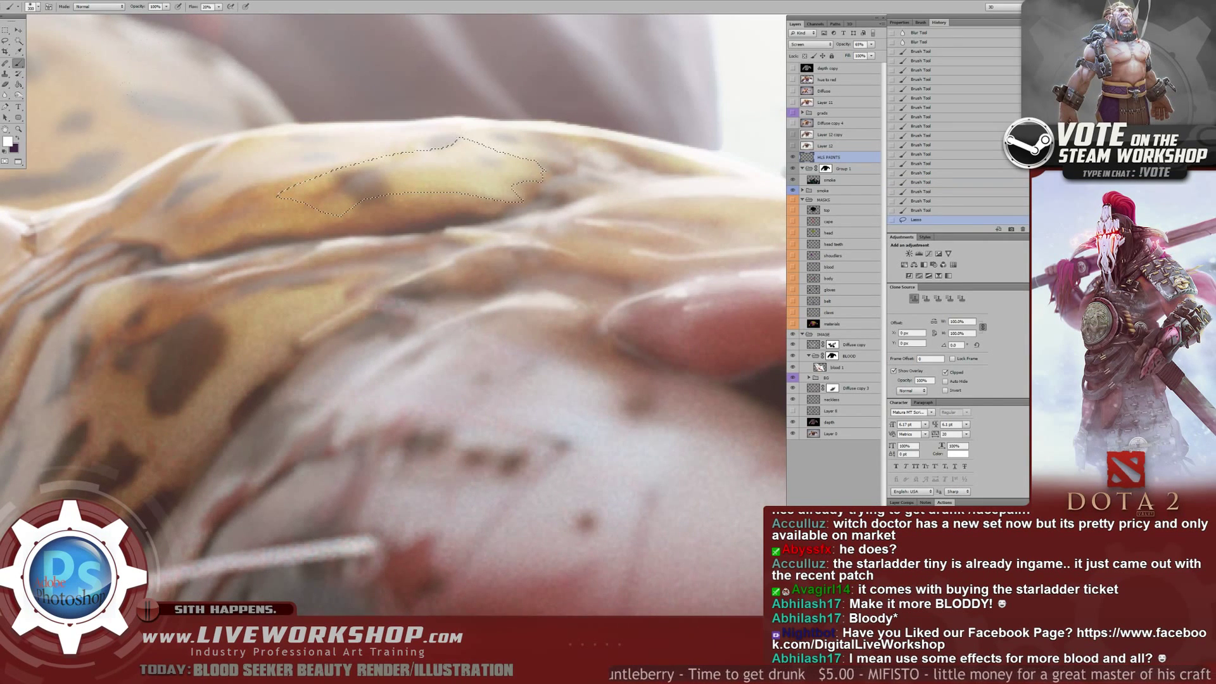
click(218, 7)
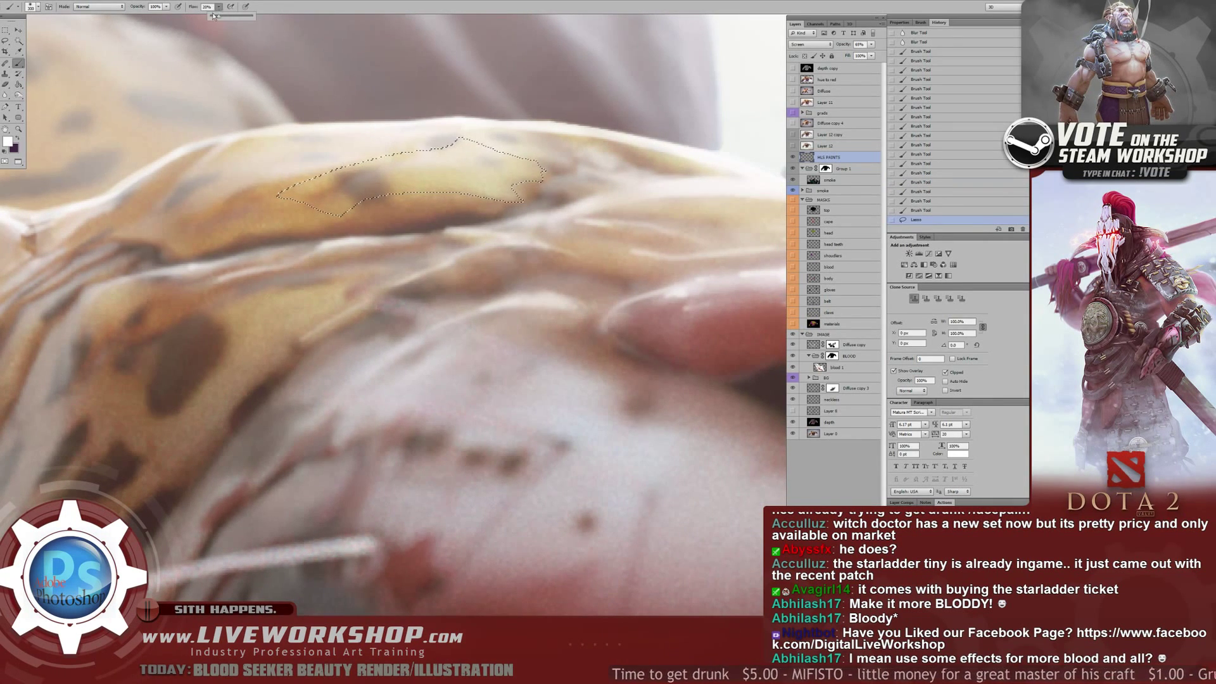
click(166, 6)
drag(167, 16, 135, 18)
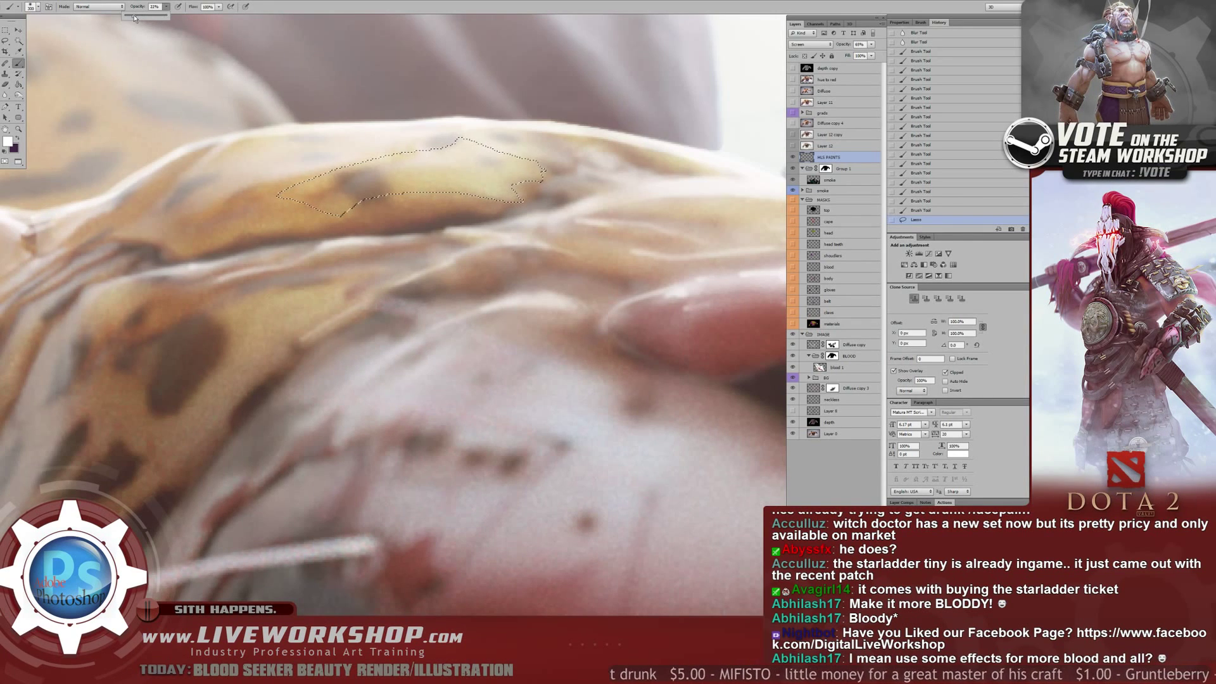
- Paint a translucent white highlight inside the selected brow patch with a smaller brush, and clear the selection
click(350, 209)
drag(374, 228, 346, 252)
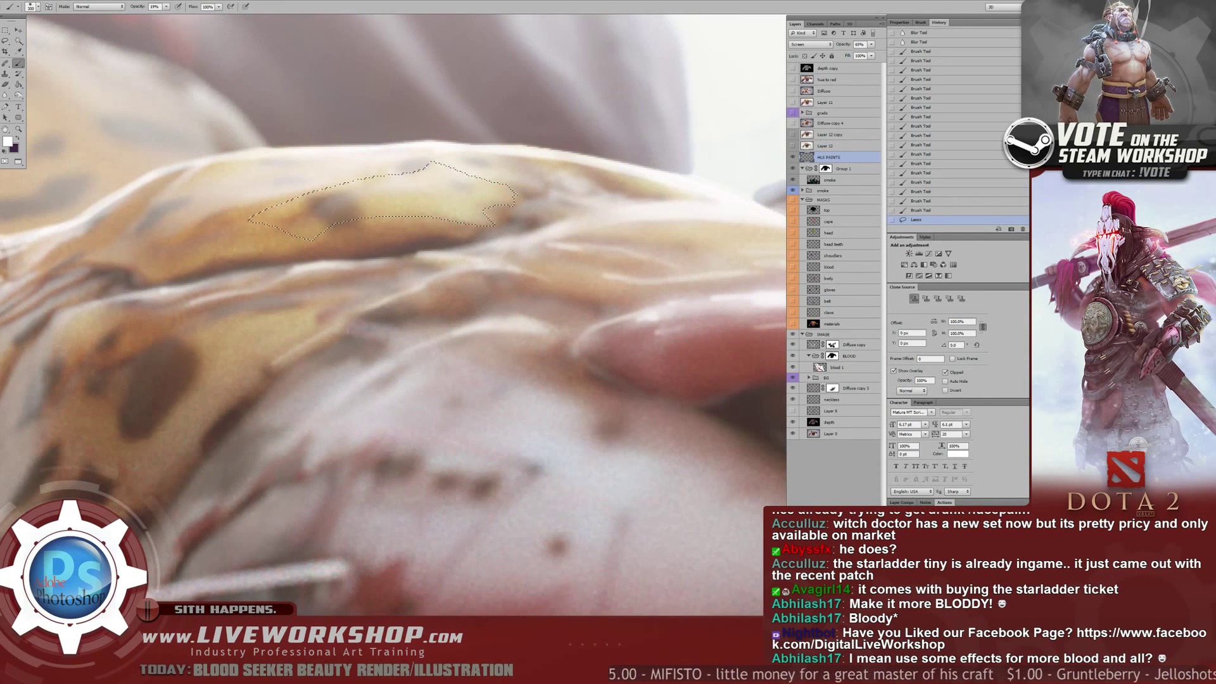
key(bracketleft)
key(bracketleft)
key(bracketleft)
key(bracketleft)
key(bracketleft)
key(bracketleft)
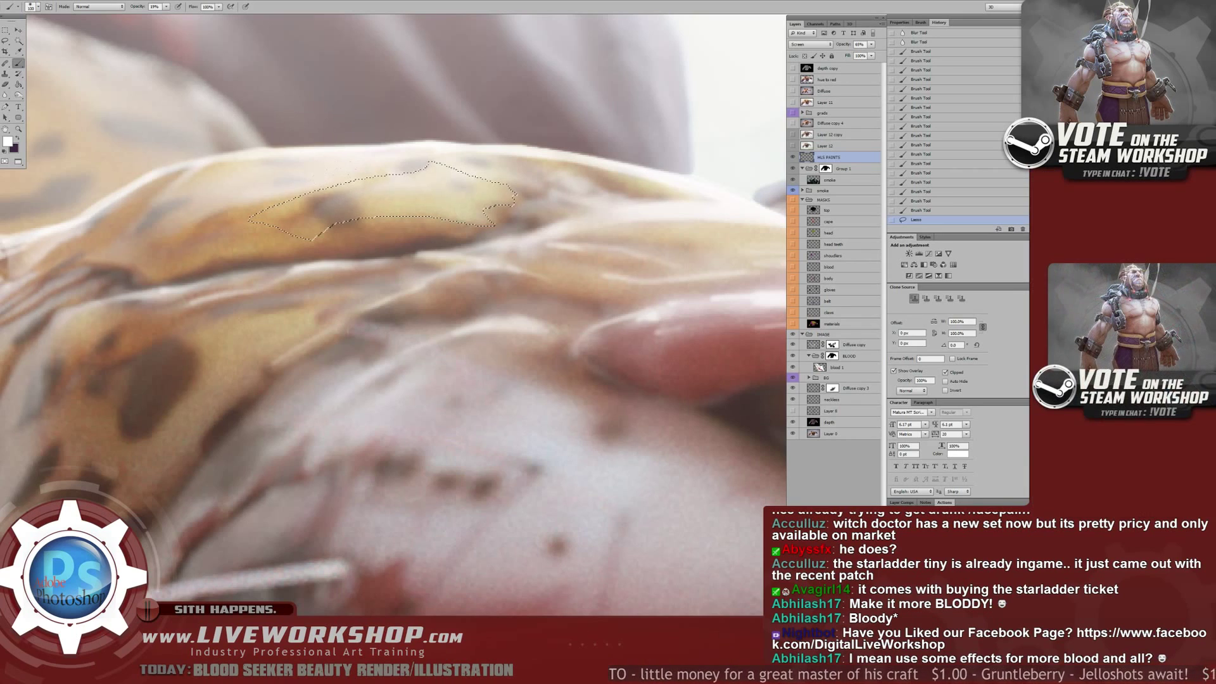
click(342, 219)
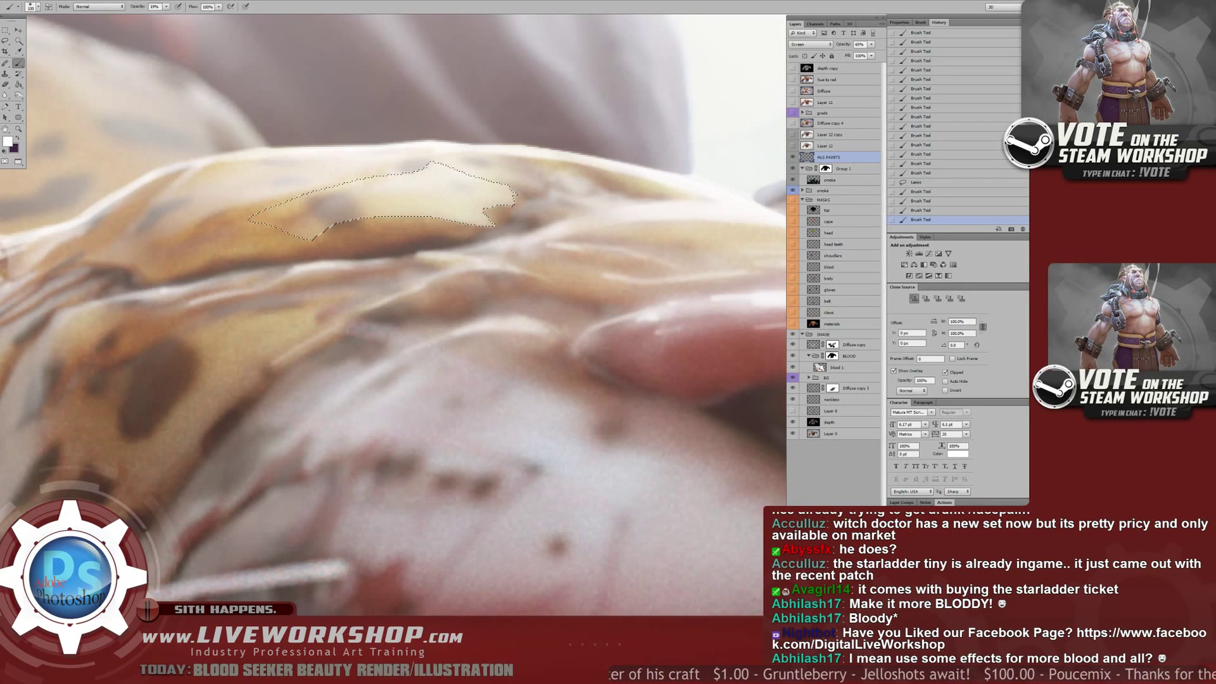
key(m)
key(ctrl+d)
key(ctrl+0)
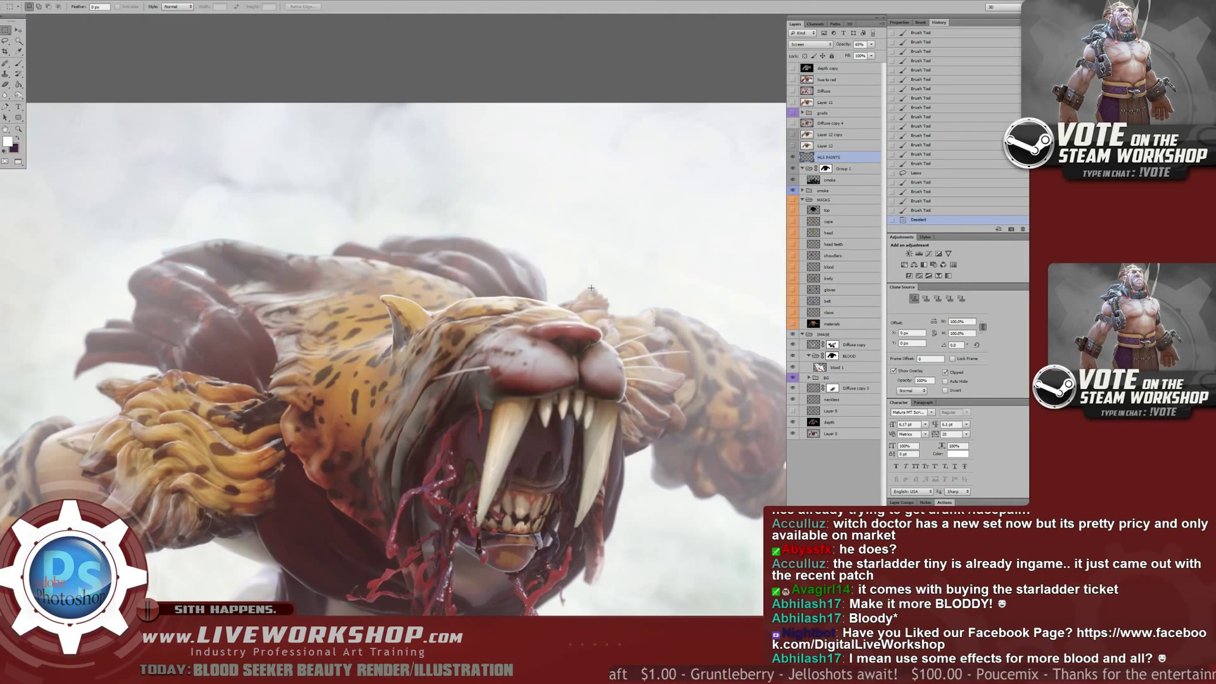
- Soften the edges of the brow highlight and the neighbouring upper rim with the Blur tool
scroll(591, 288, up, 8)
key(b)
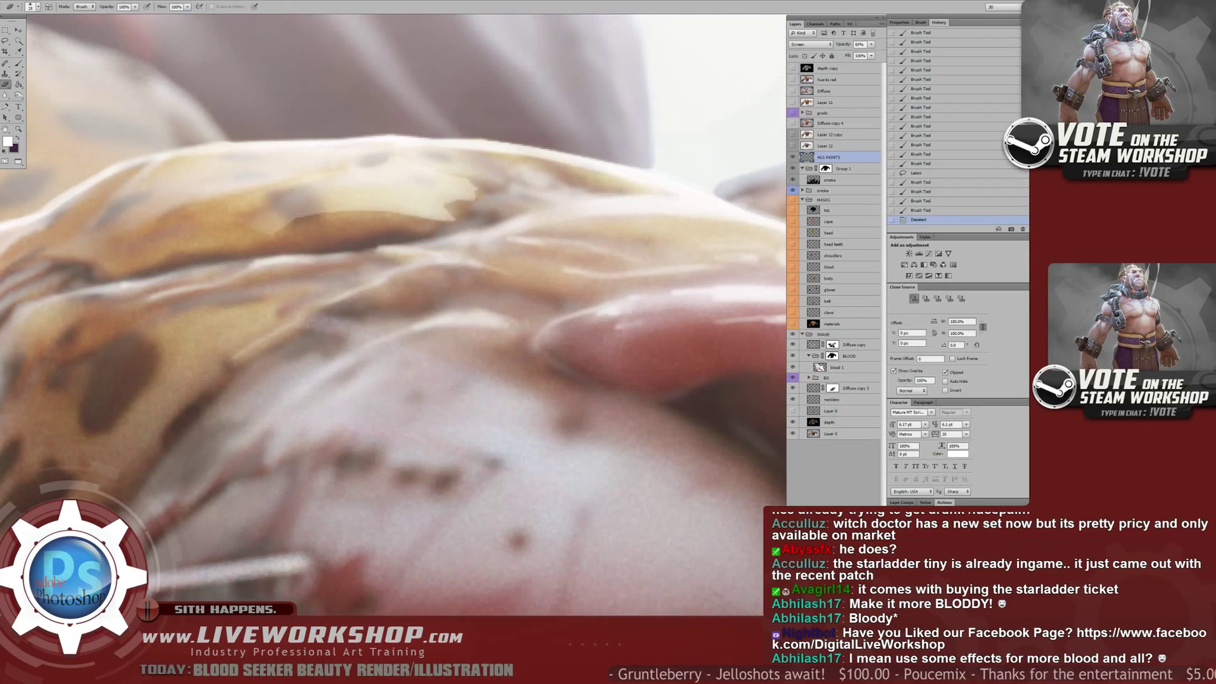
key(r)
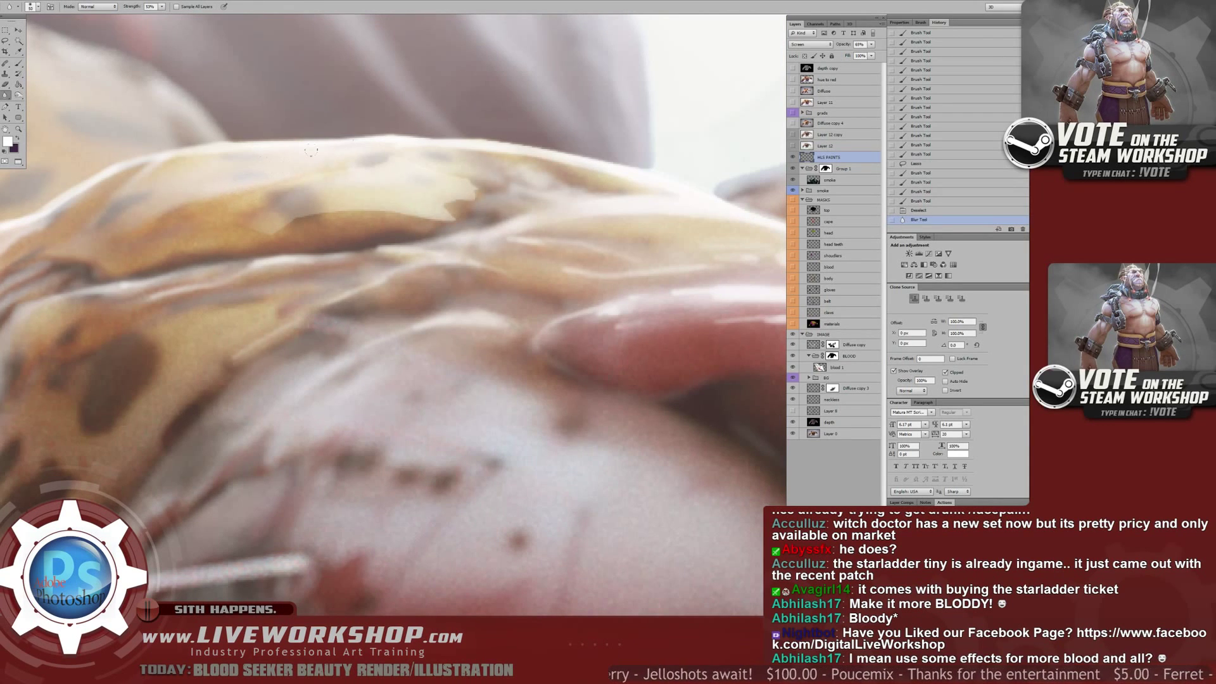
drag(311, 150, 371, 143)
mouse_move(317, 199)
mouse_down()
mouse_move(279, 225)
mouse_move(310, 216)
mouse_move(272, 231)
mouse_move(336, 211)
mouse_up()
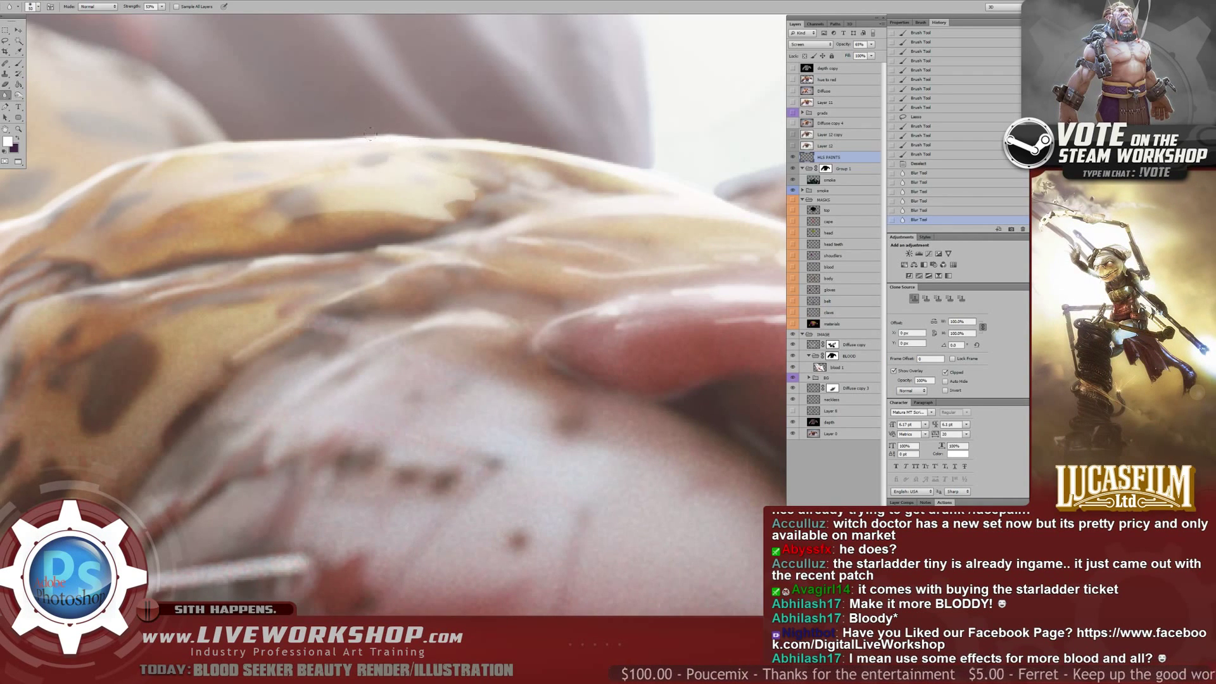
- Switch to the Eraser and choose another brush preset for it
key(e)
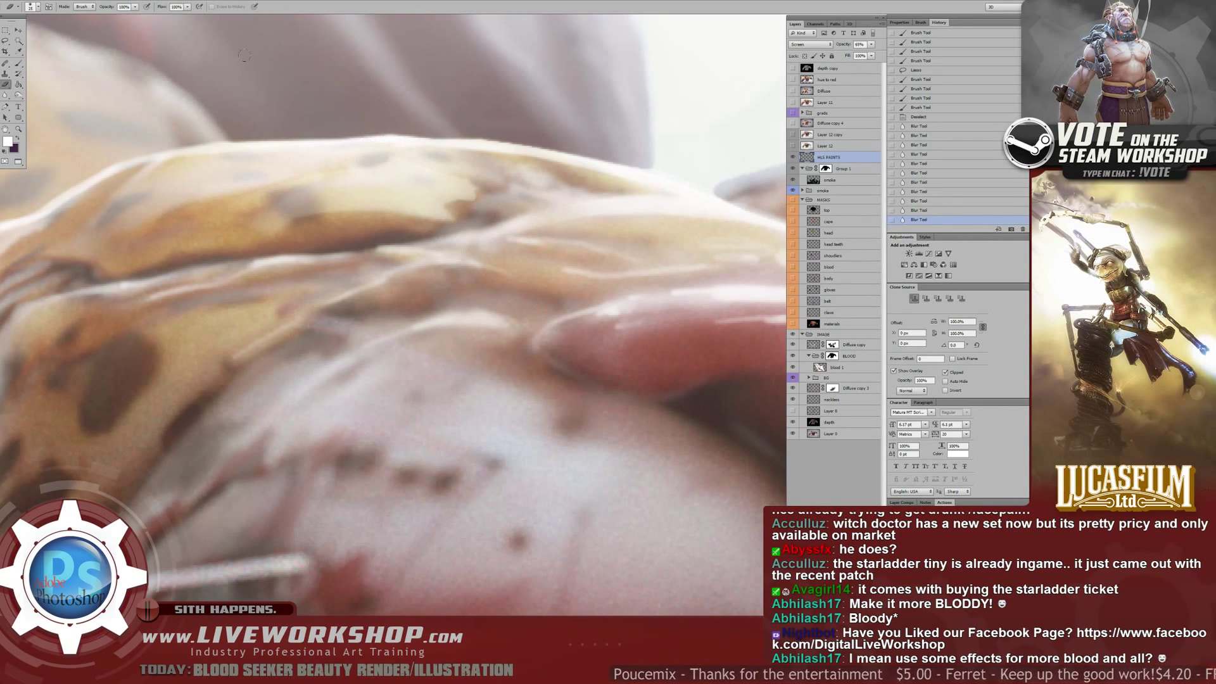
right_click(383, 152)
click(329, 195)
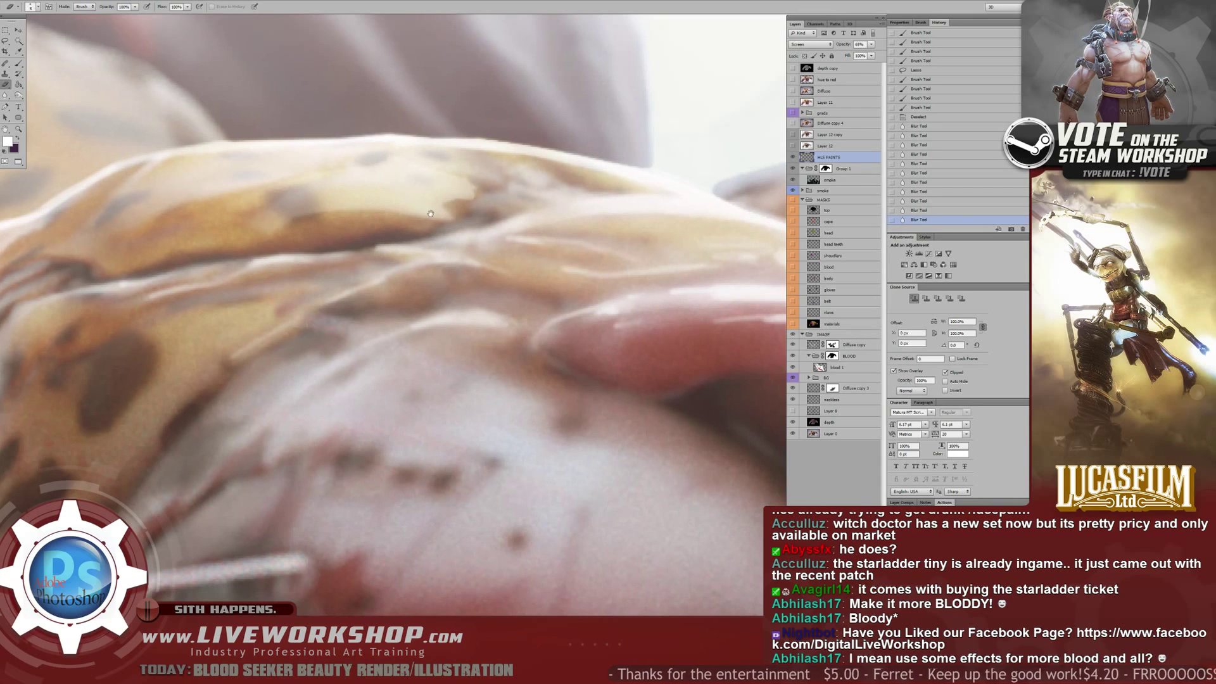
right_click(389, 191)
click(426, 259)
- Try an Eraser stroke over the brow highlight and undo it
click(336, 199)
drag(337, 200, 582, 193)
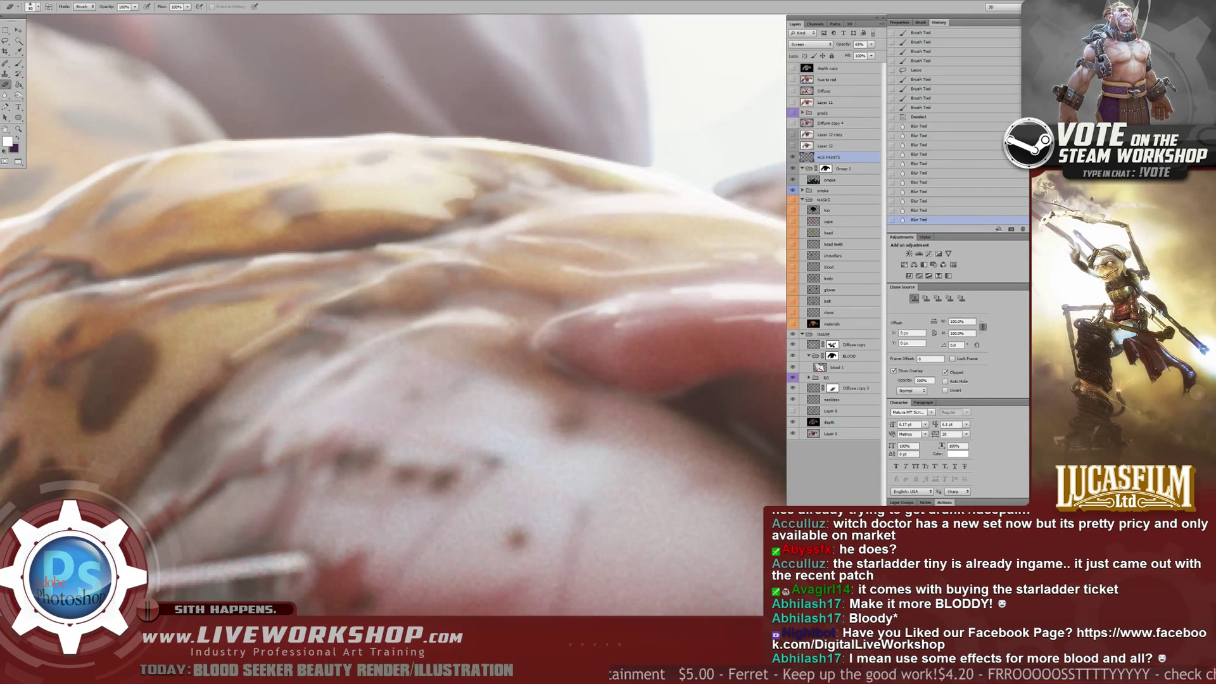
key(ctrl+z)
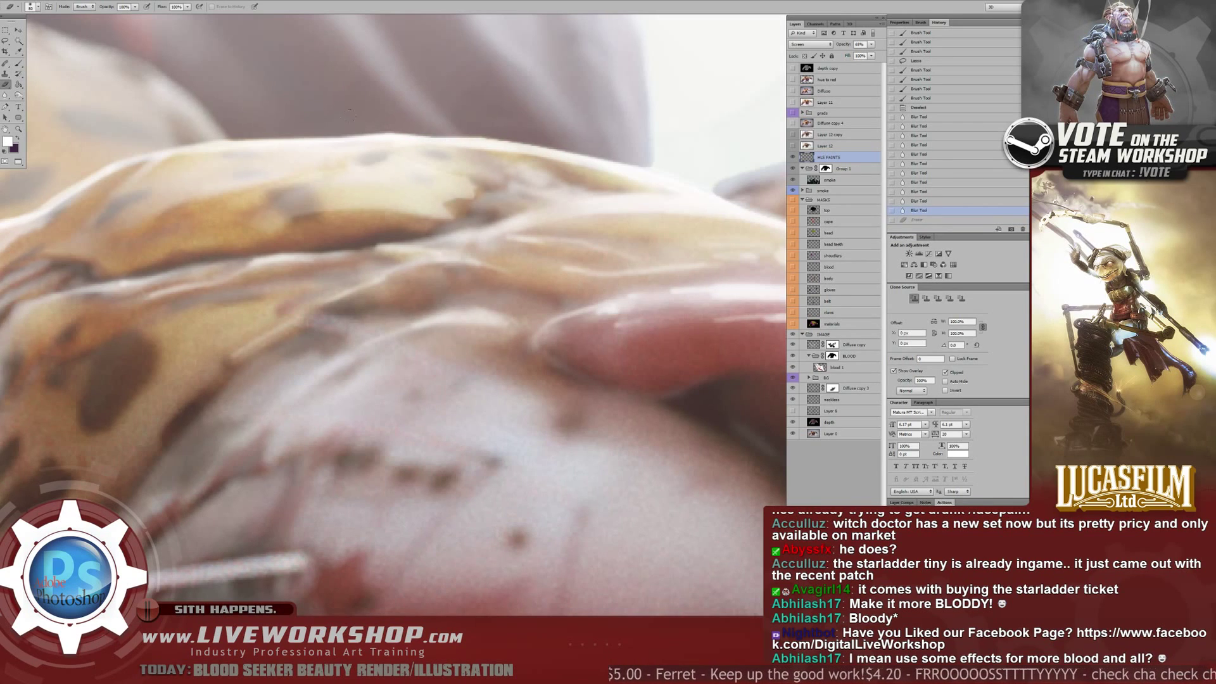
- Lasso a wider area around the brow highlight, fade the highlight inside it with the Eraser, and clear the selection
key(l)
mouse_move(452, 161)
mouse_down()
mouse_move(370, 152)
mouse_move(200, 215)
mouse_move(284, 231)
mouse_move(412, 221)
mouse_move(503, 190)
mouse_up()
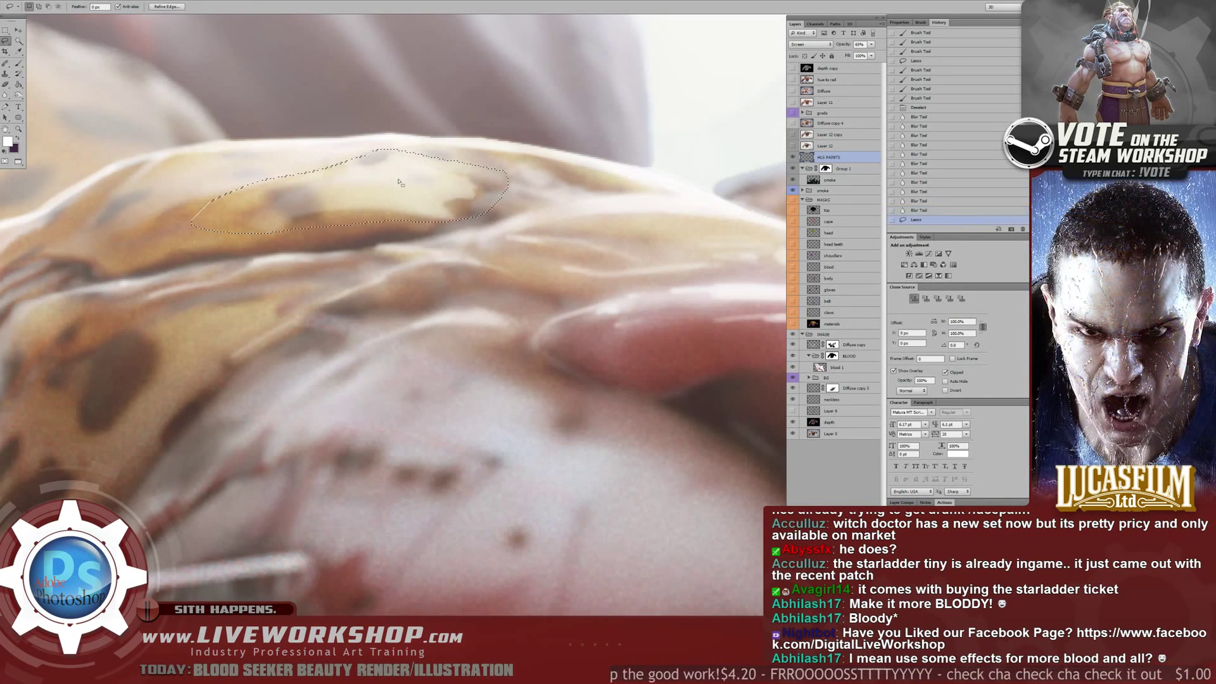
key(b)
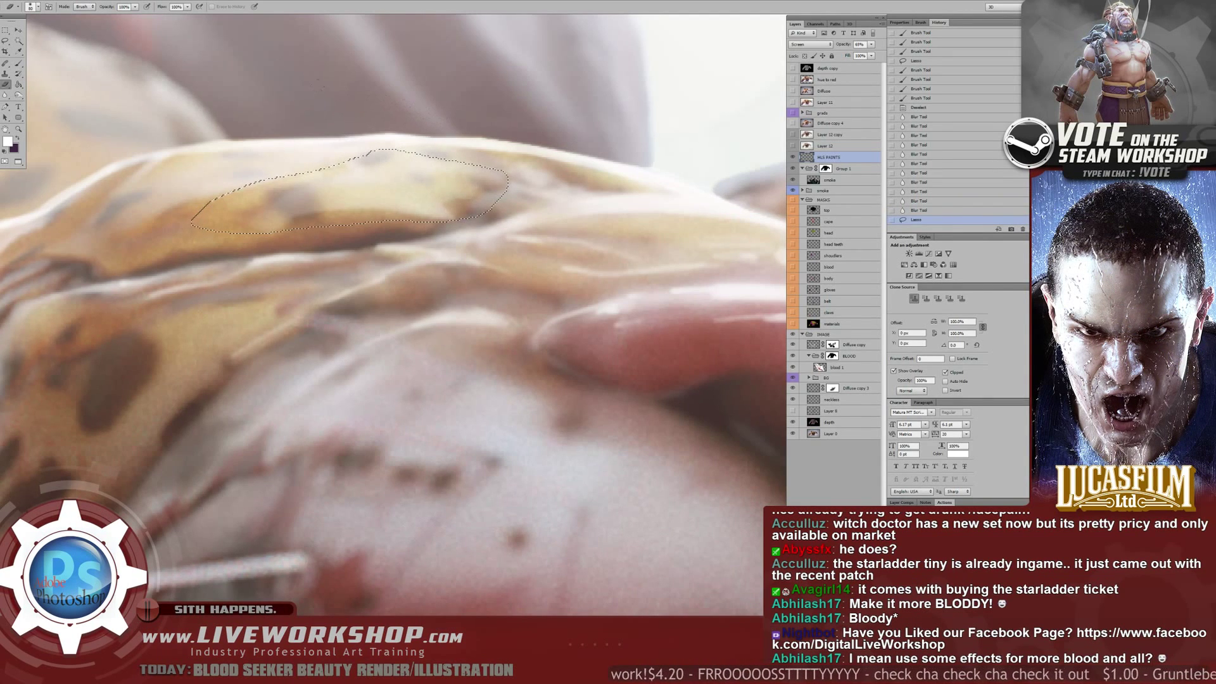
drag(322, 88, 444, 102)
mouse_move(342, 87)
mouse_down()
mouse_move(383, 89)
mouse_move(441, 124)
mouse_move(425, 97)
mouse_move(532, 73)
mouse_move(551, 126)
mouse_up()
key(ctrl+h)
key(m)
scroll(544, 158, down, 5)
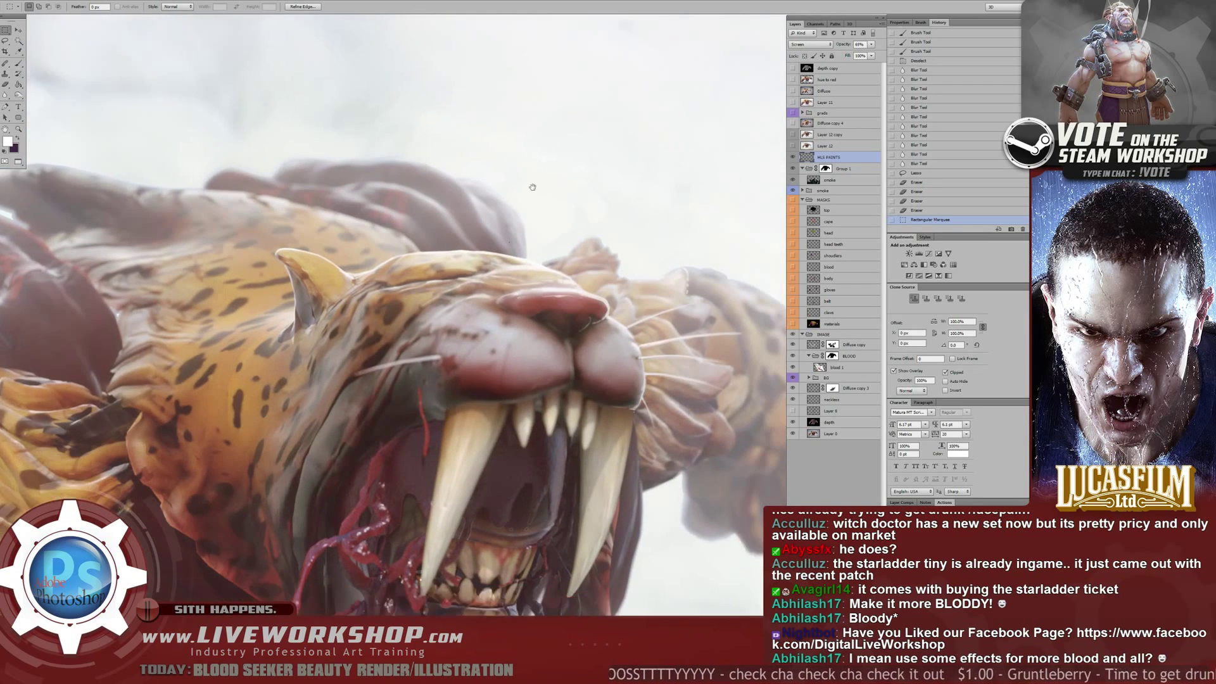
key(ctrl+d)
scroll(426, 221, up, 6)
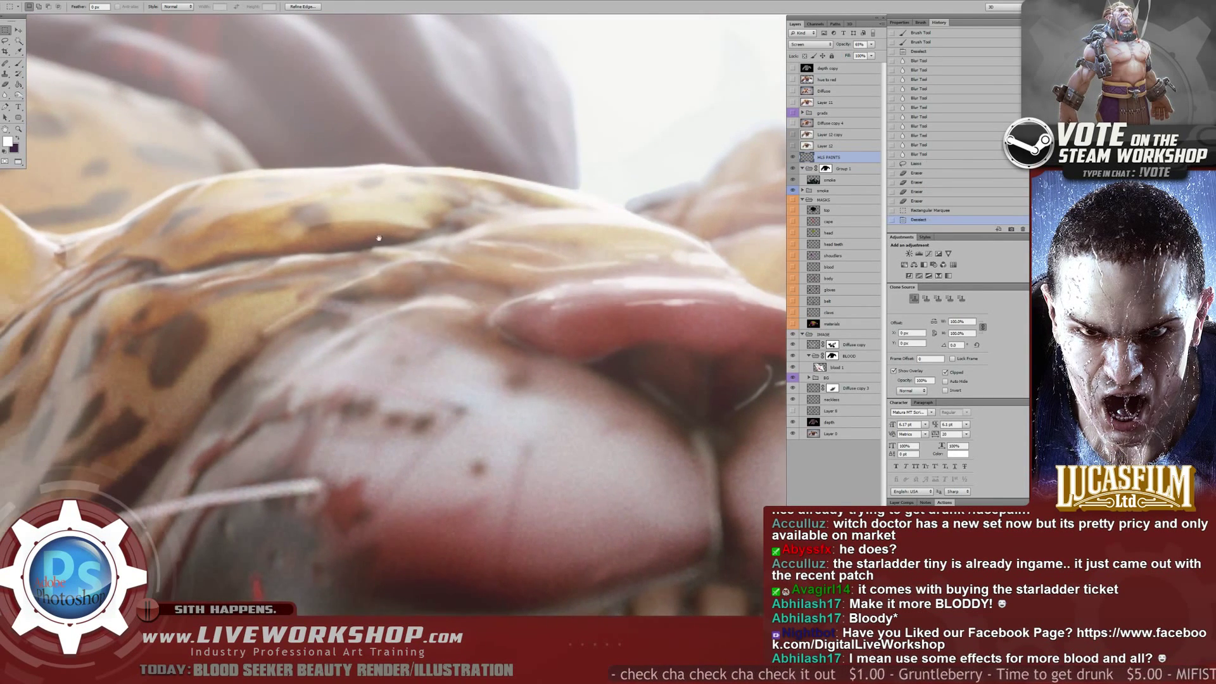
drag(378, 238, 398, 234)
key(s)
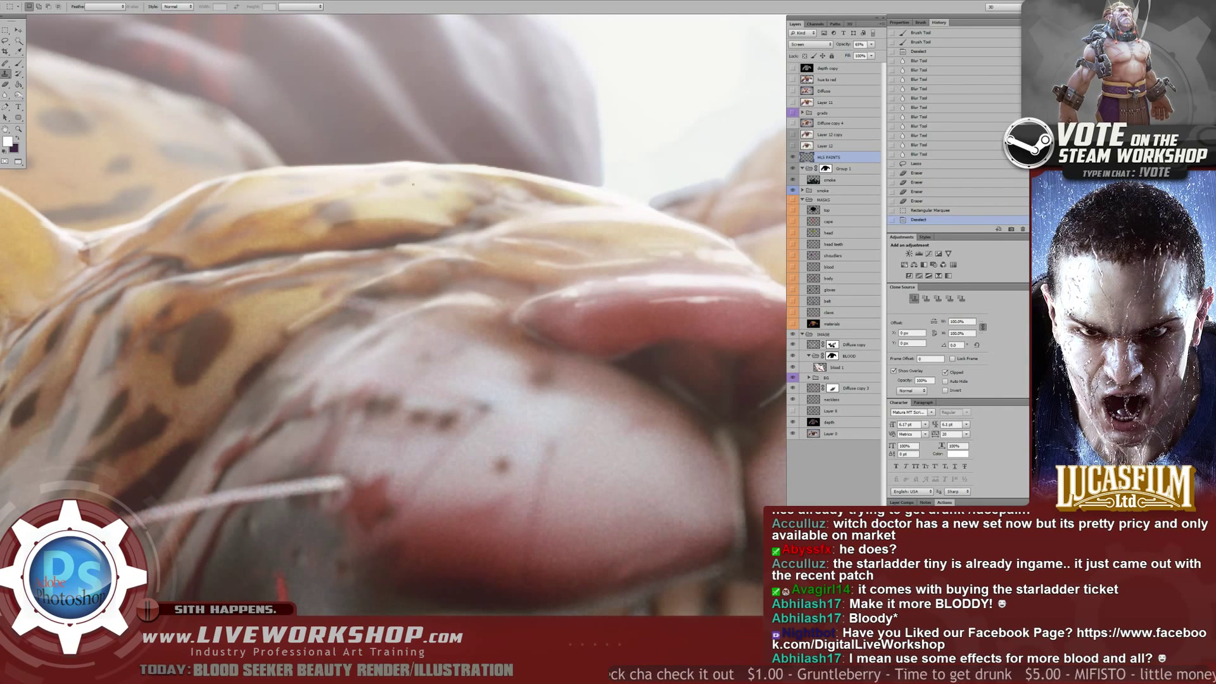
right_click(419, 235)
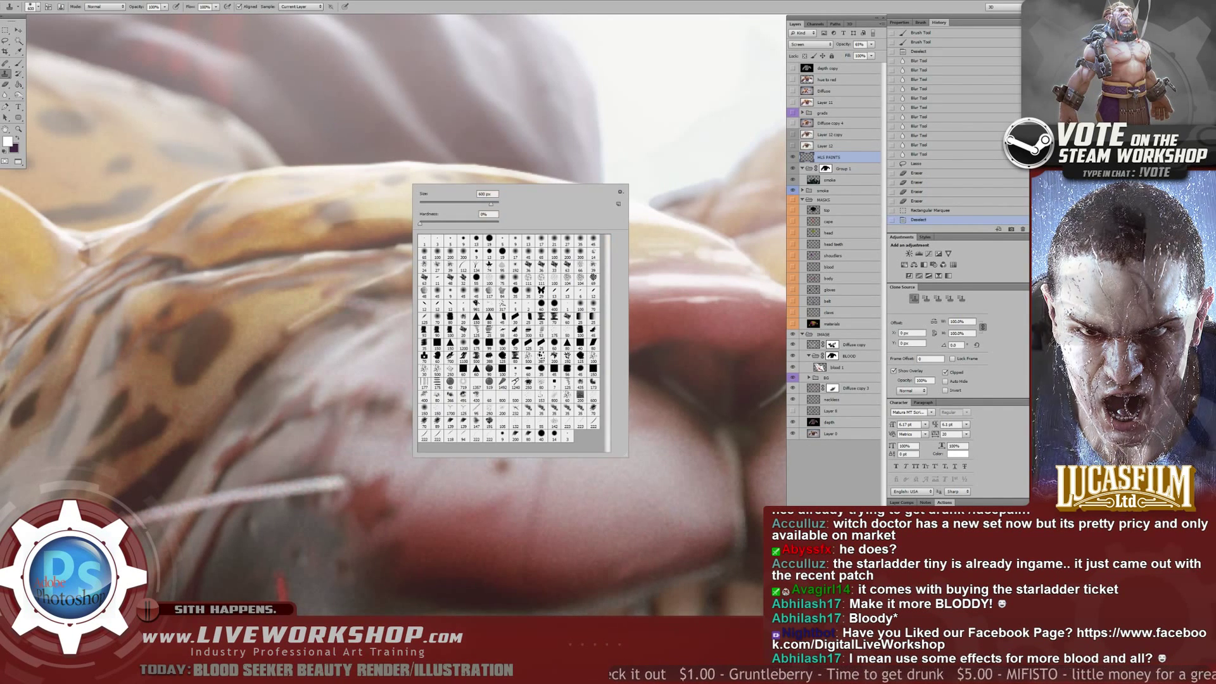
key(Escape)
right_click(409, 259)
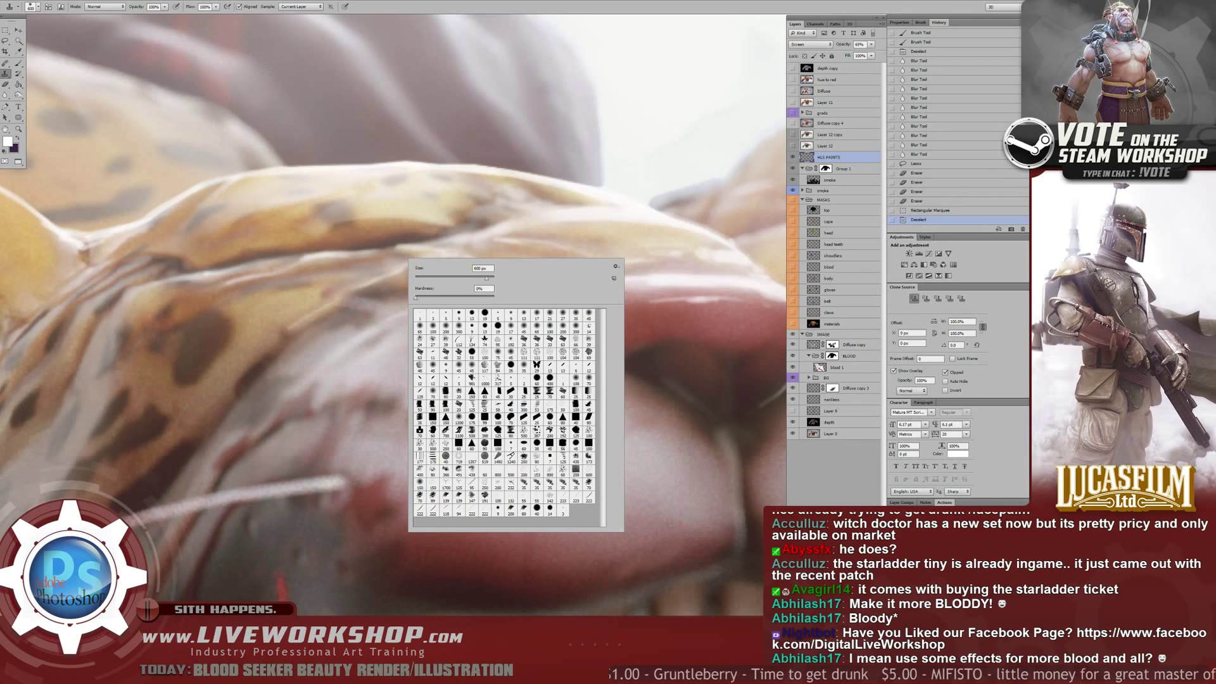
key(Escape)
right_click(409, 301)
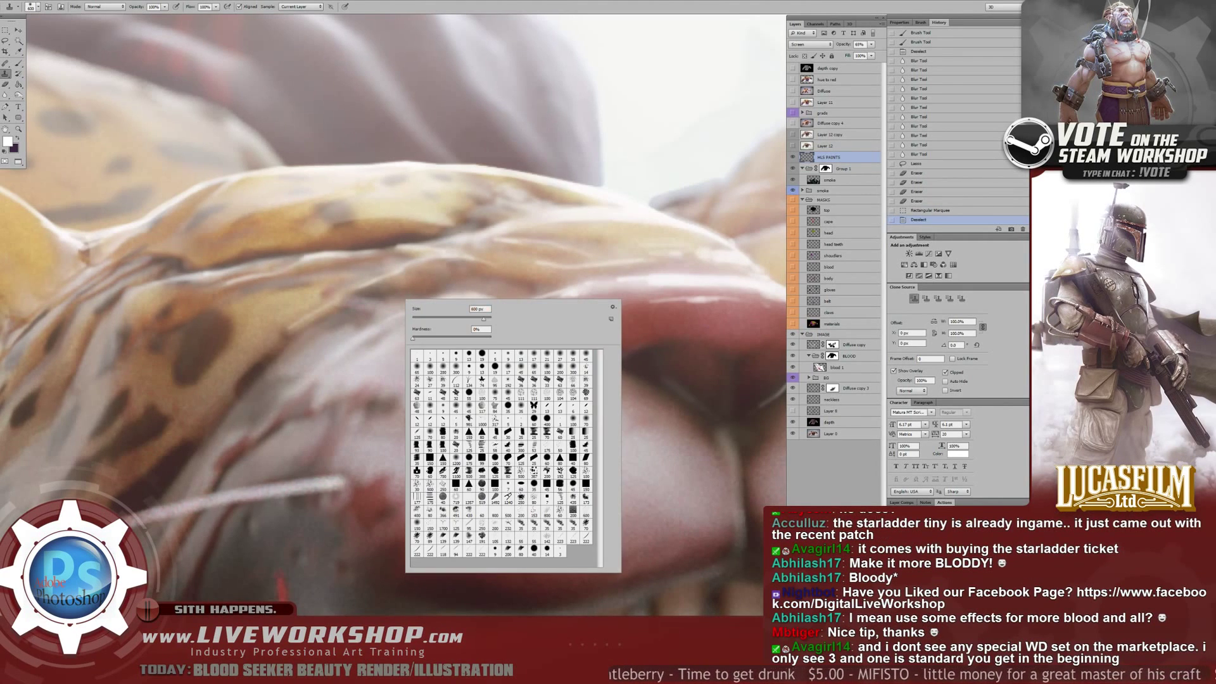
key(Escape)
right_click(487, 262)
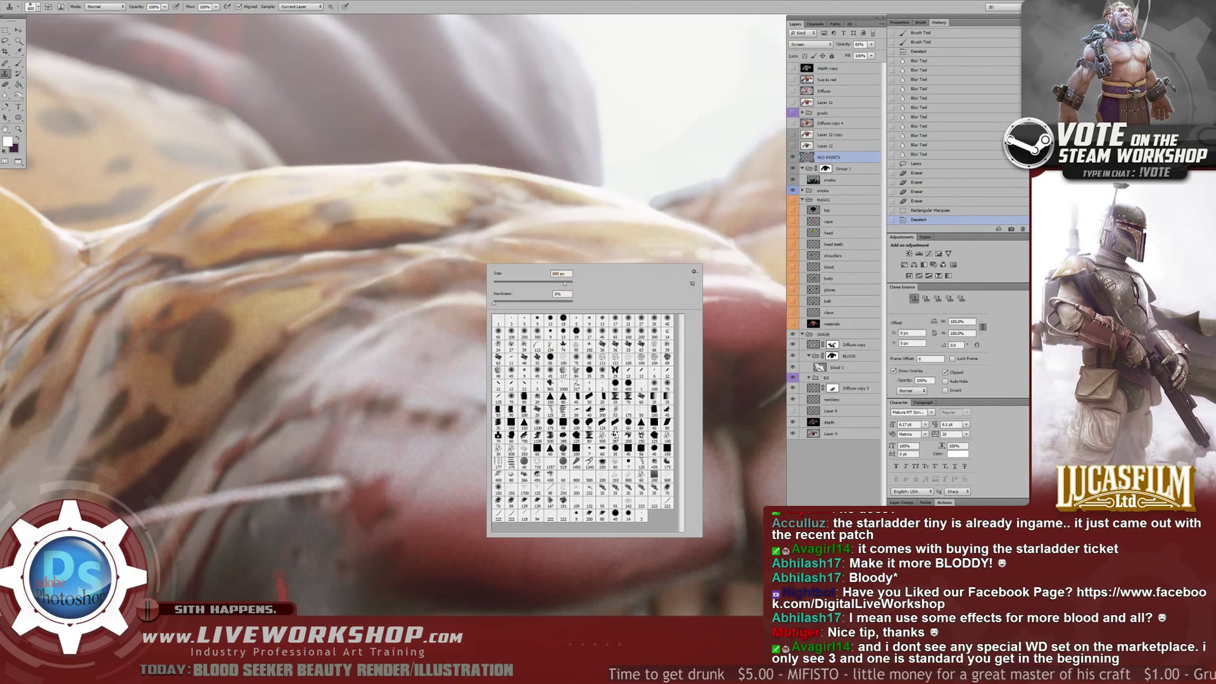
key(Escape)
right_click(366, 235)
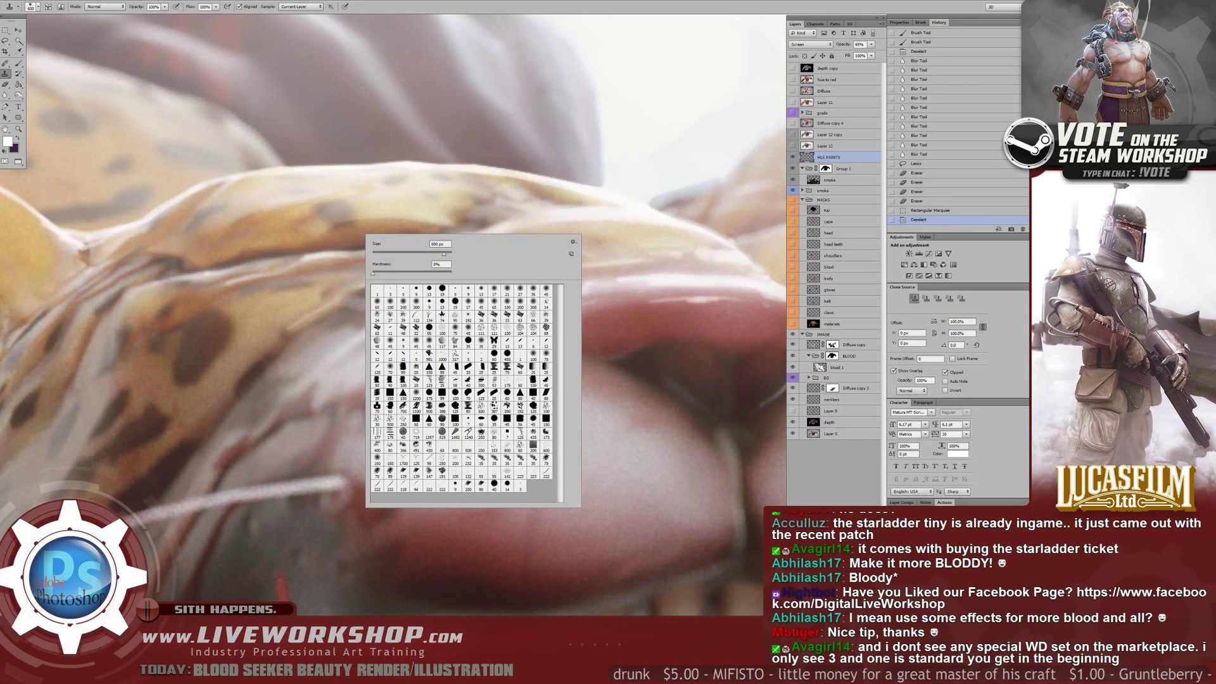
click(355, 228)
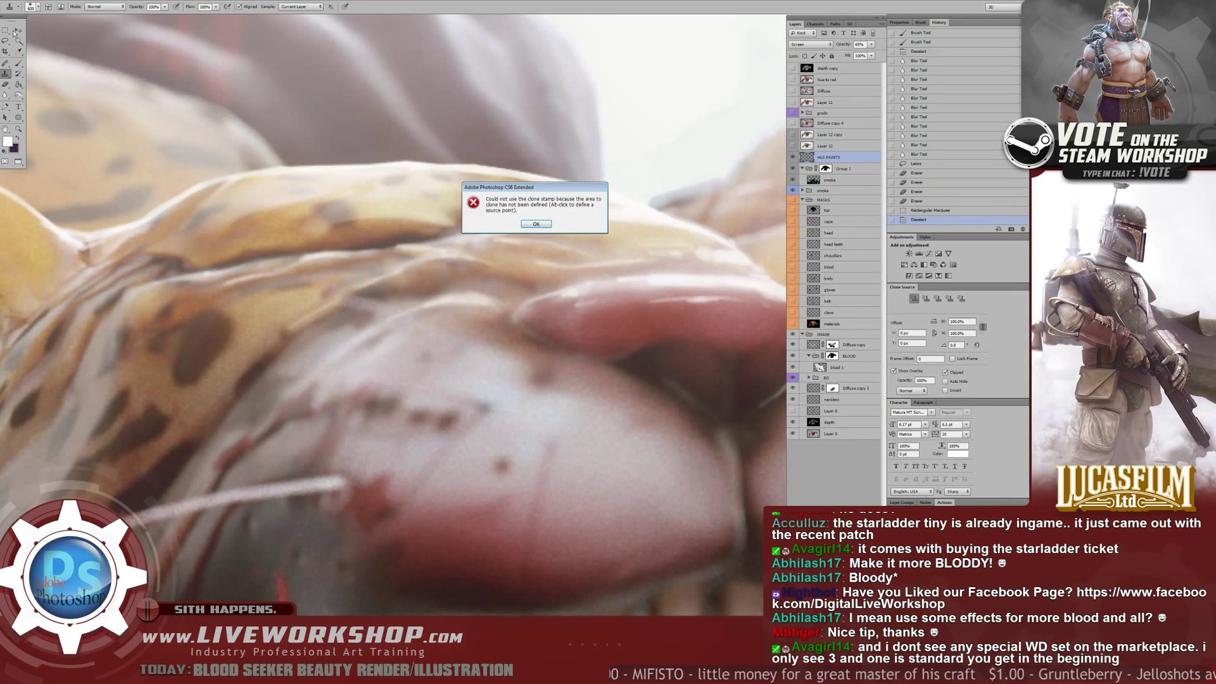
- Retouch the yellow fur along the tiger mask's upper snout with the Clone Stamp at reduced opacity, sampling from the nearby fur
click(536, 224)
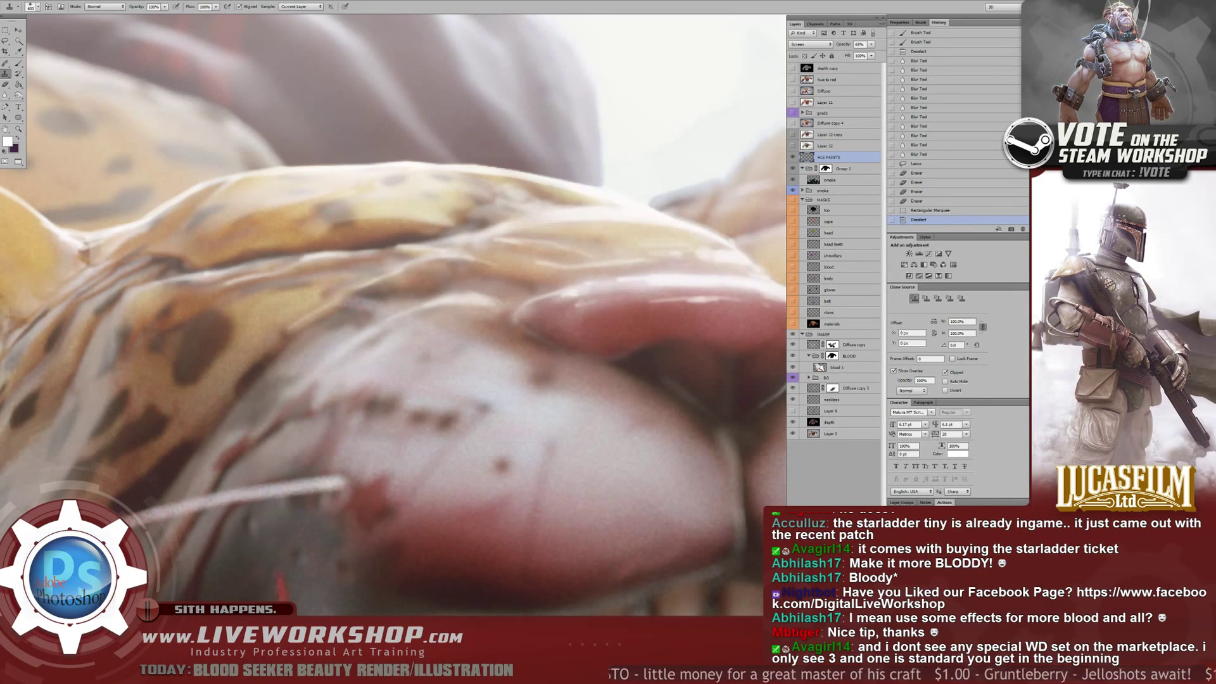
click(20, 63)
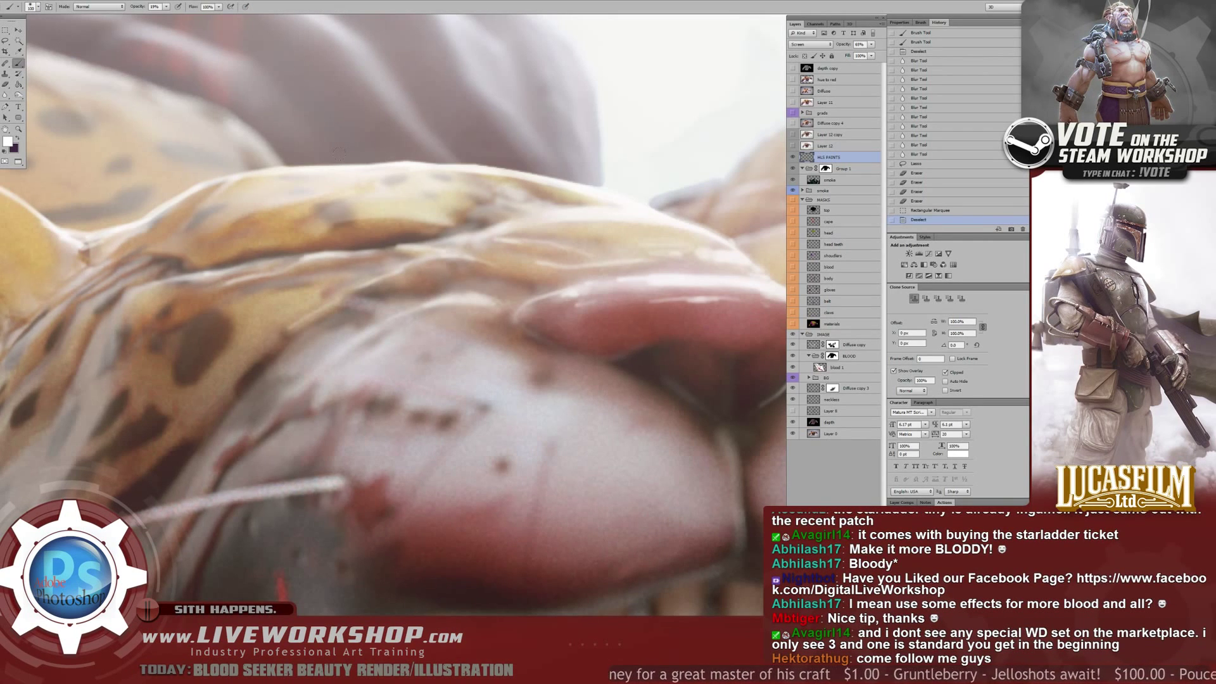
key(s)
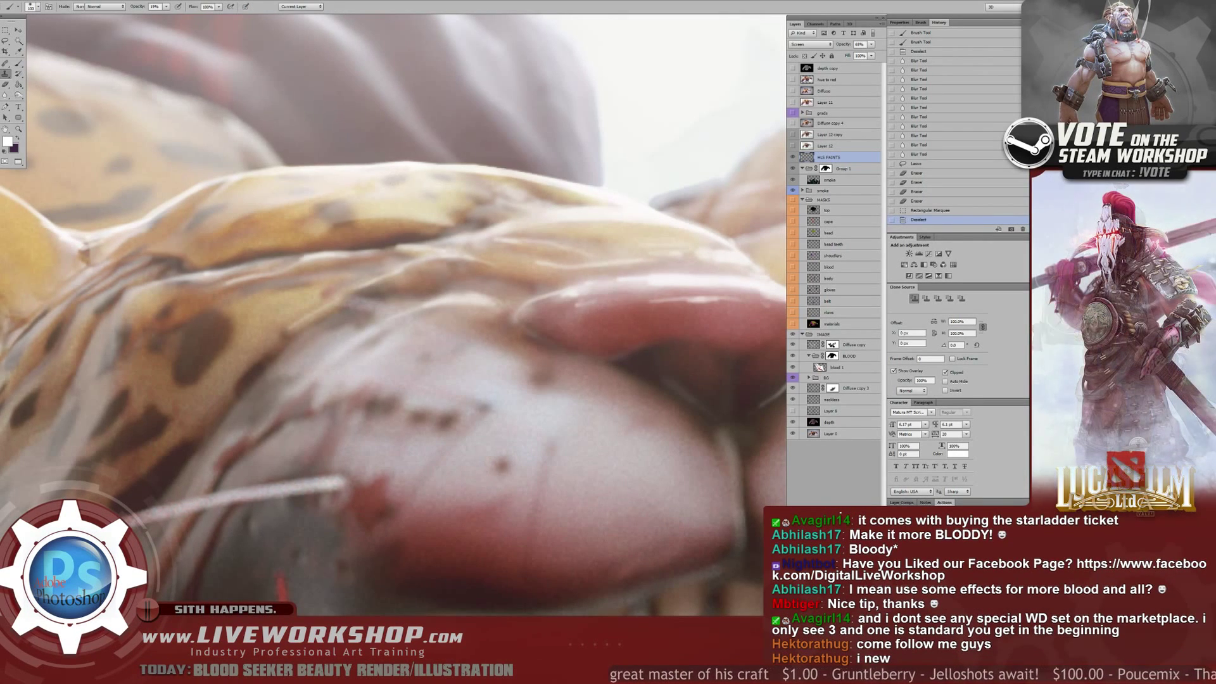
key(s)
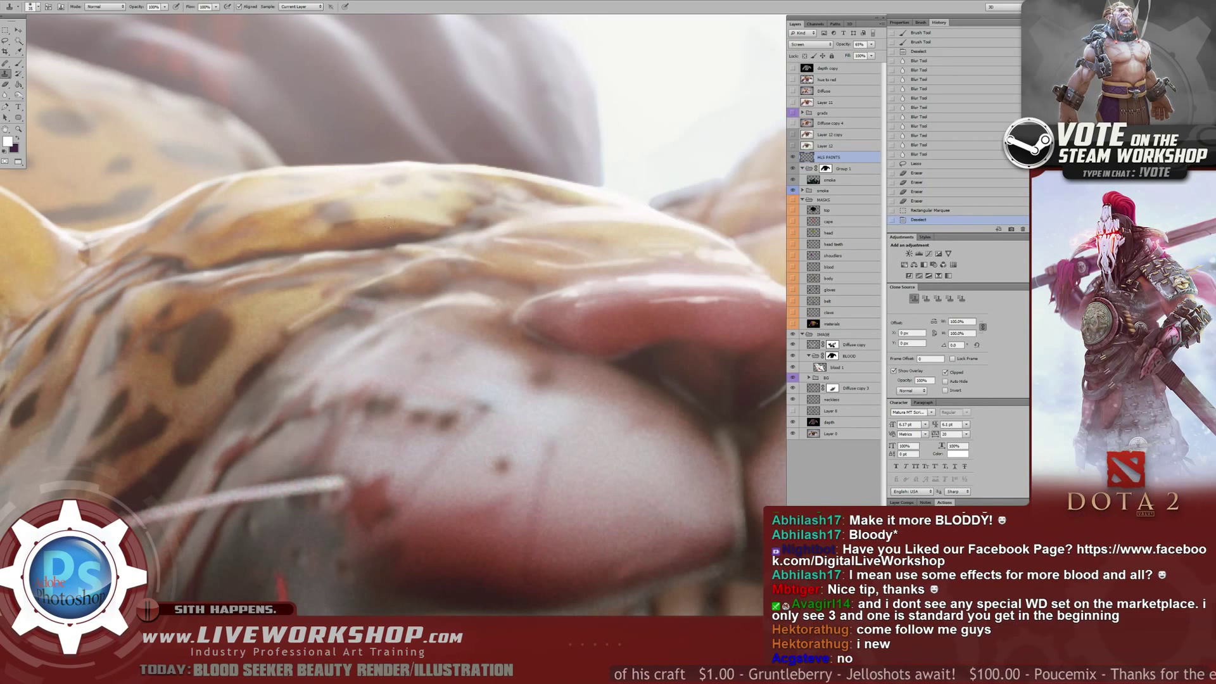
drag(163, 7, 136, 18)
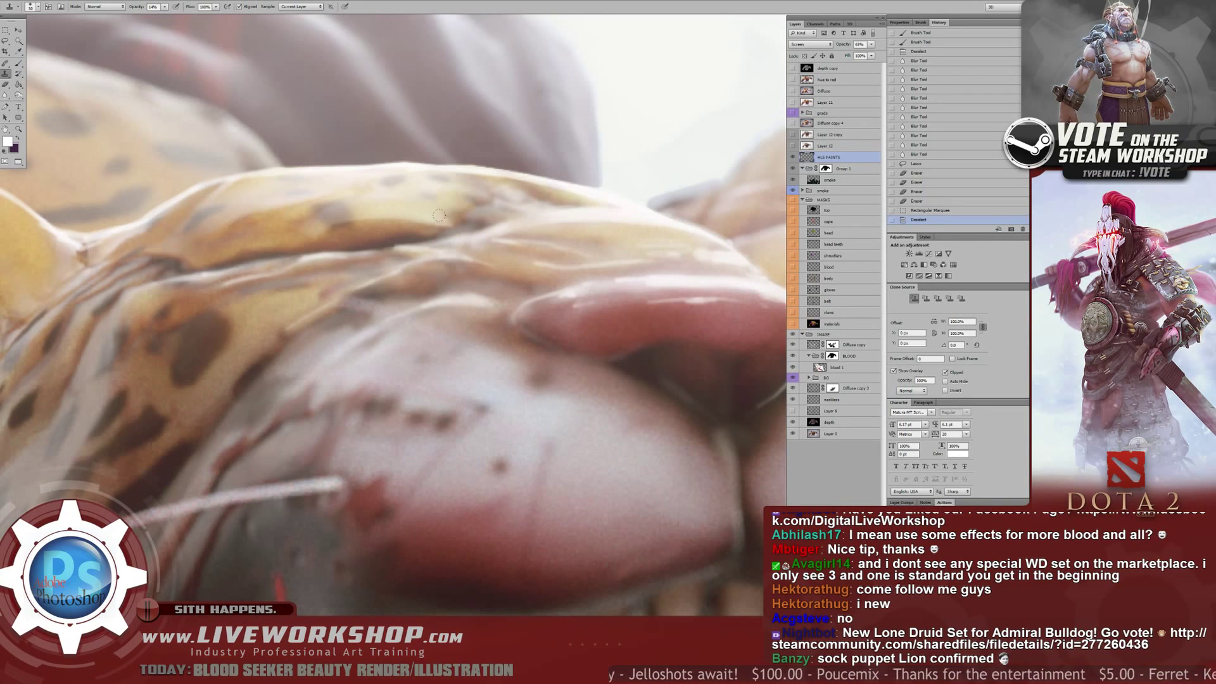
alt+click(446, 222)
click(437, 211)
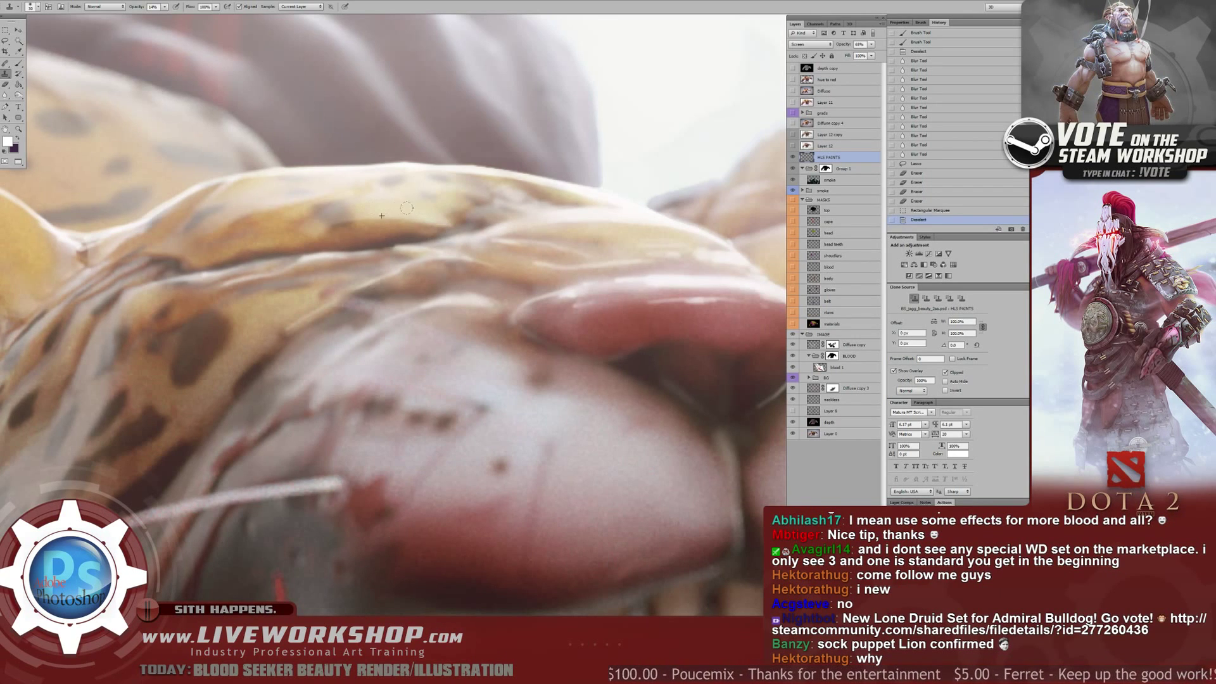
drag(407, 207, 398, 209)
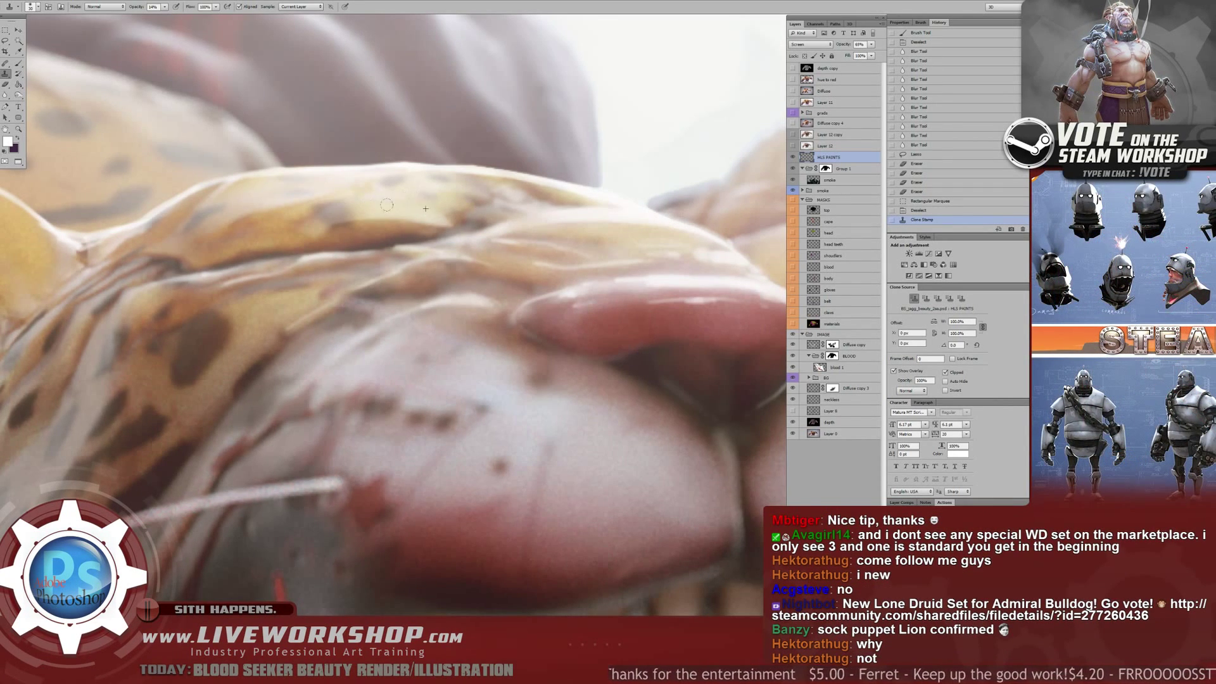
click(386, 205)
key(m)
key(ctrl+0)
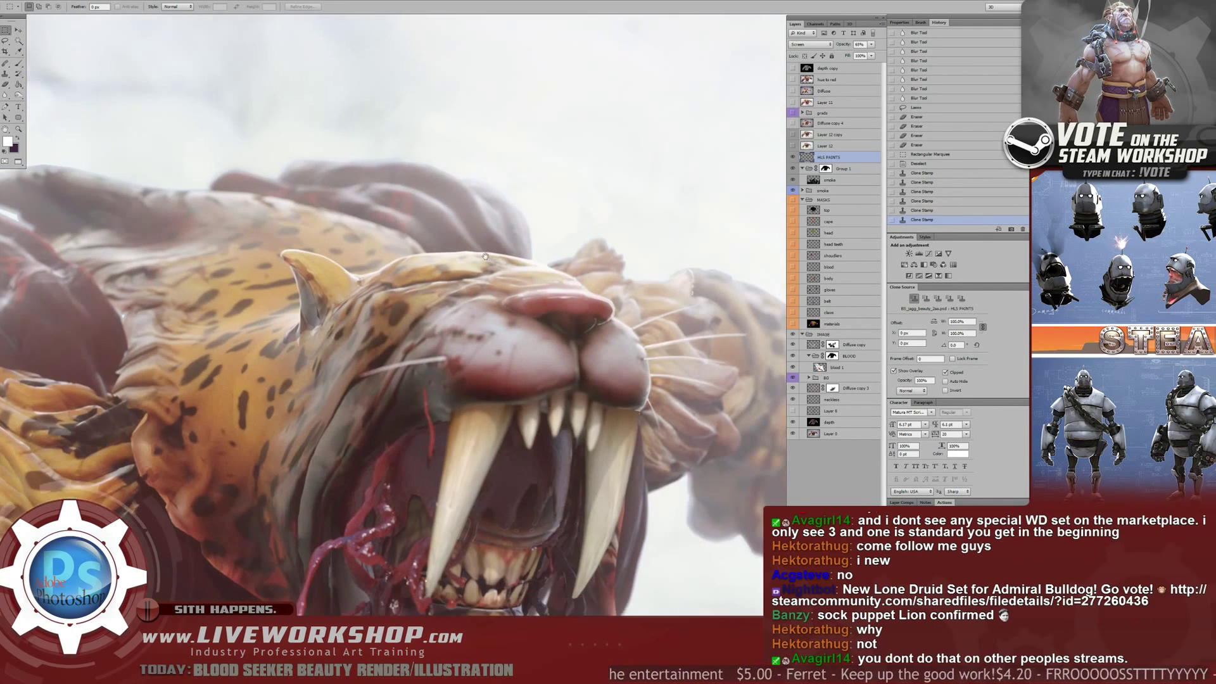
- Lasso the painted patch around the dark crease on the upper snout, clear it from the paint layer, and deselect
scroll(485, 257, up, 6)
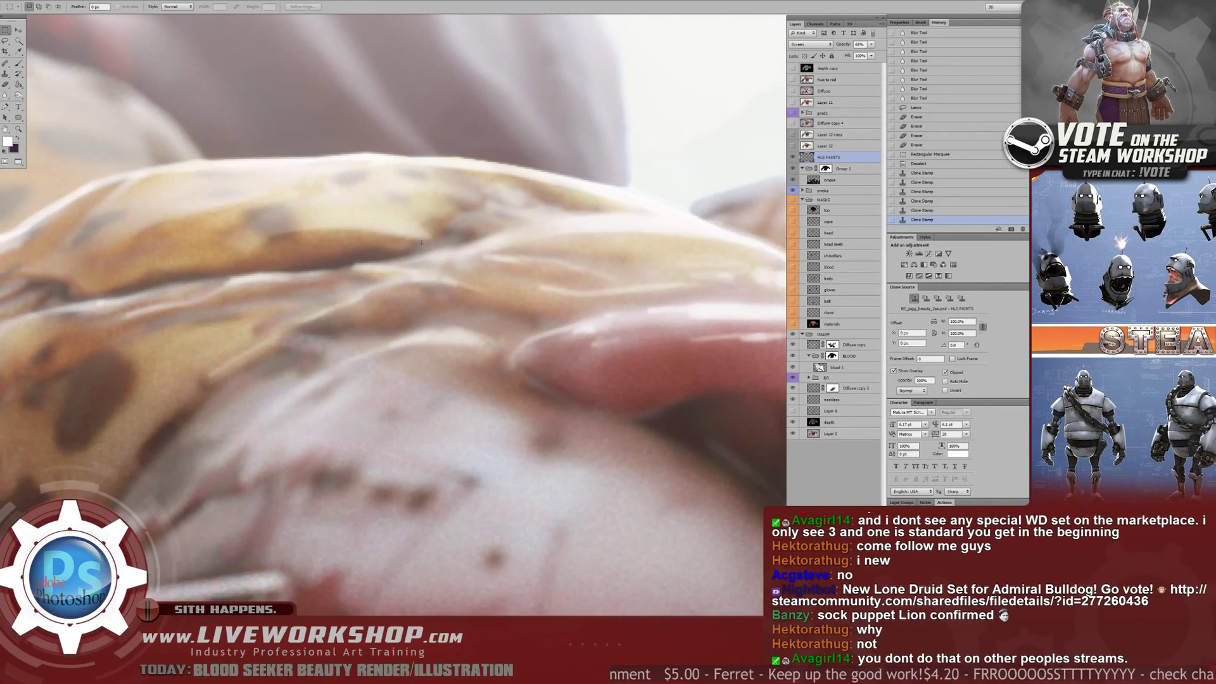
key(l)
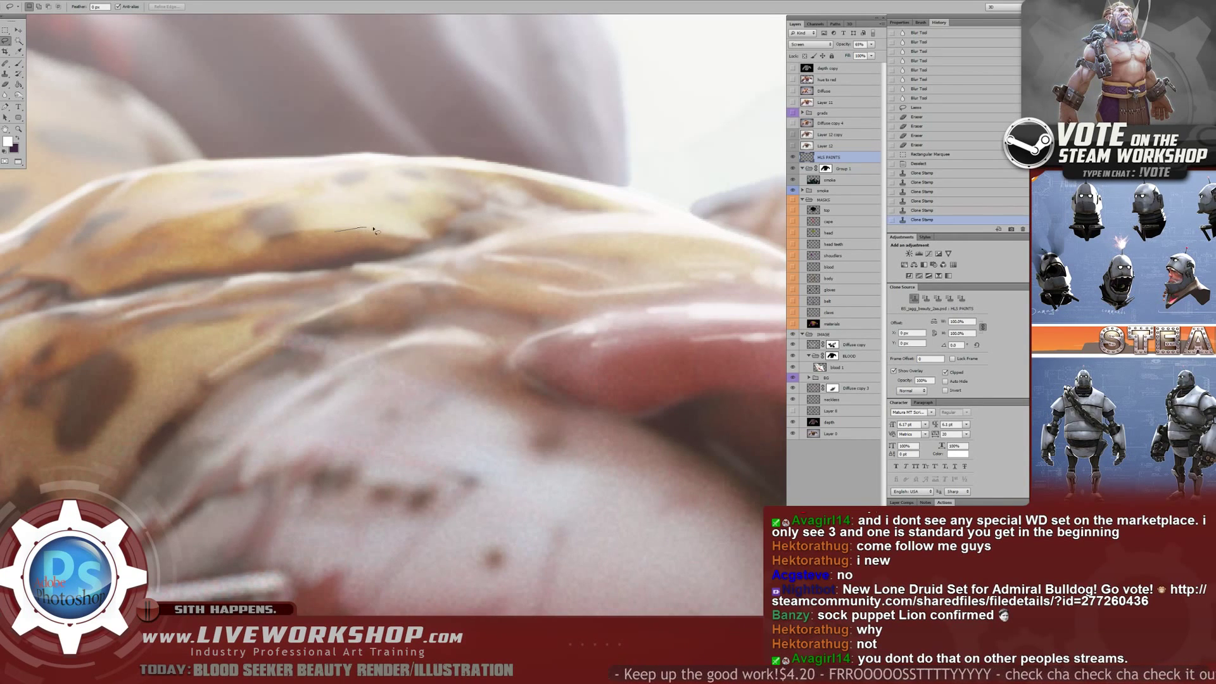
mouse_move(410, 219)
mouse_down()
mouse_move(416, 205)
mouse_move(444, 256)
mouse_move(355, 235)
mouse_up()
key(m)
key(Delete)
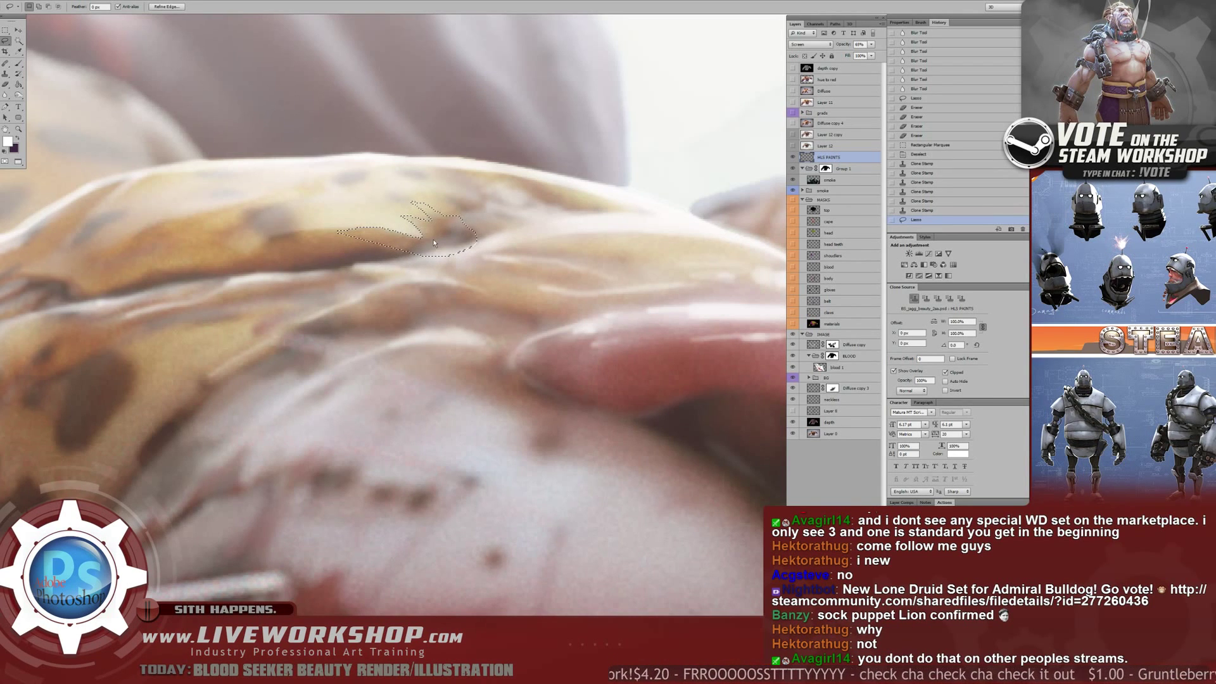
click(532, 65)
key(ctrl+minus)
key(ctrl+minus)
key(ctrl+minus)
key(ctrl+minus)
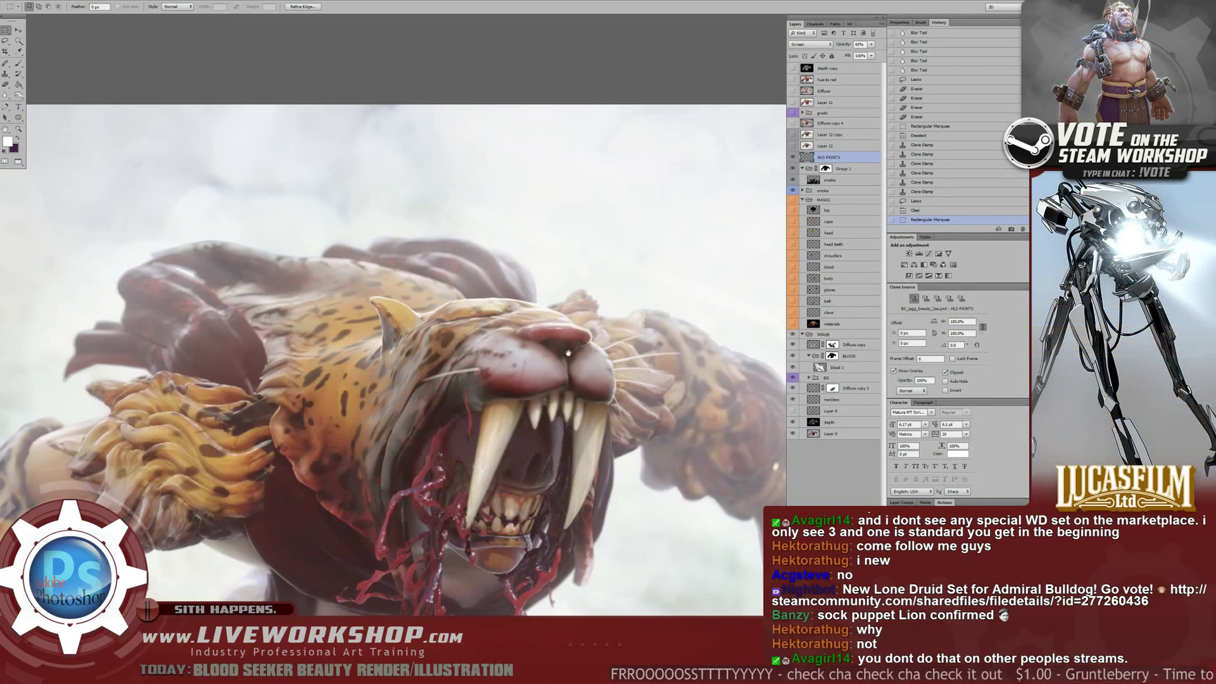
drag(571, 336, 527, 285)
scroll(401, 251, up, 6)
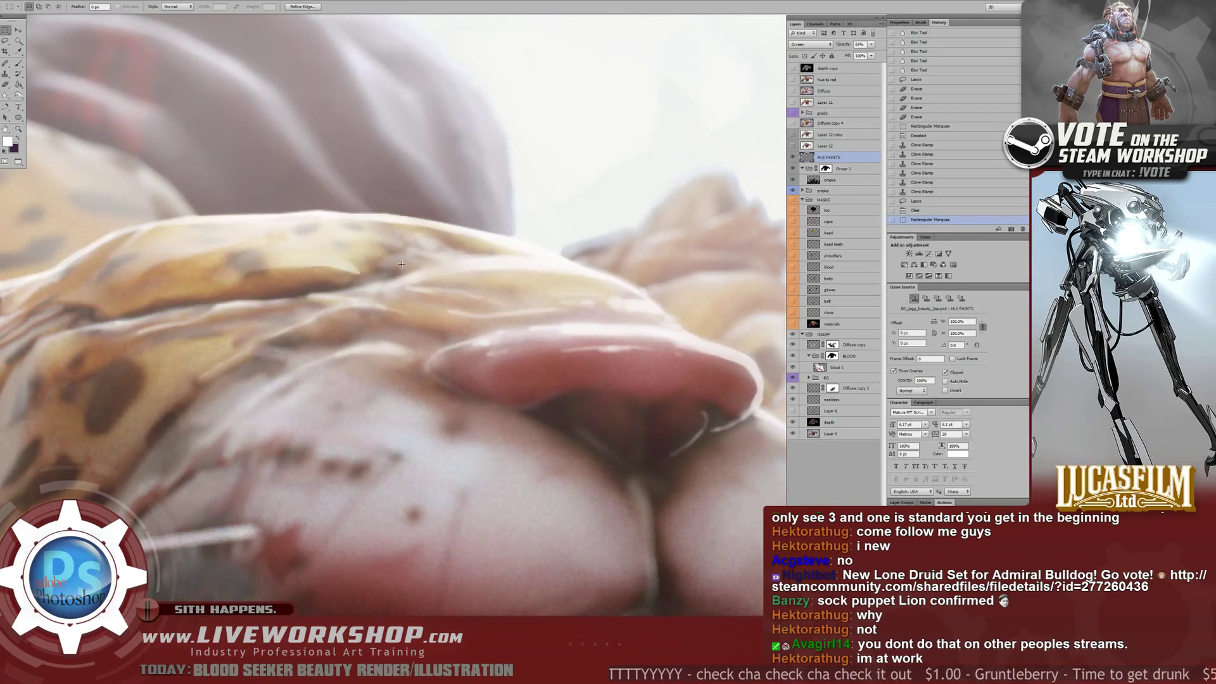
key(ctrl+d)
- Set up the Brush tool with a smaller brush and a flow of 50%
key(b)
scroll(402, 264, down, 3)
right_click(401, 264)
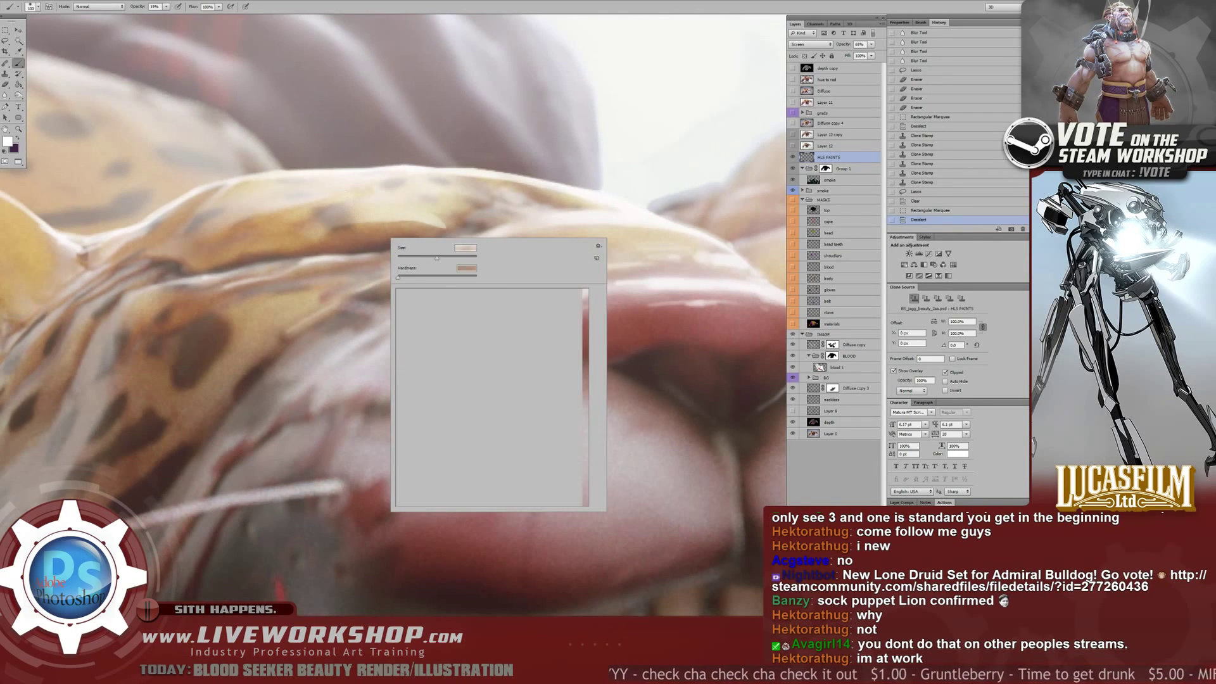
click(454, 310)
scroll(294, 281, up, 3)
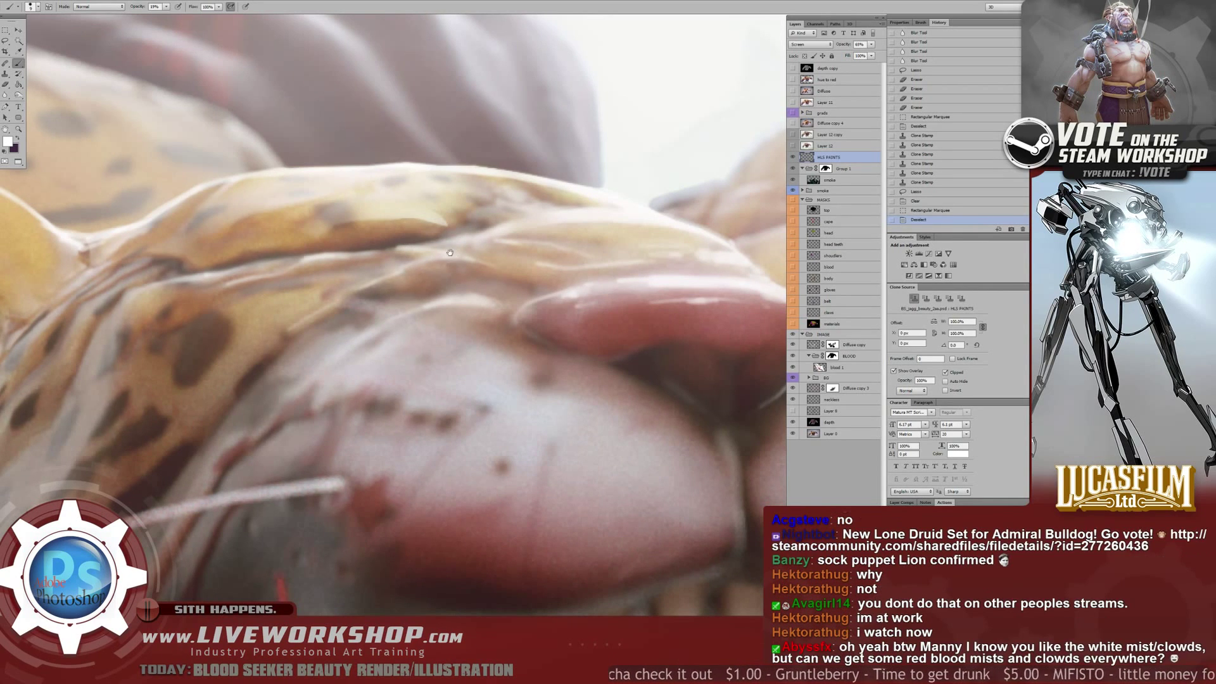
scroll(451, 253, down, 3)
key(shift+5)
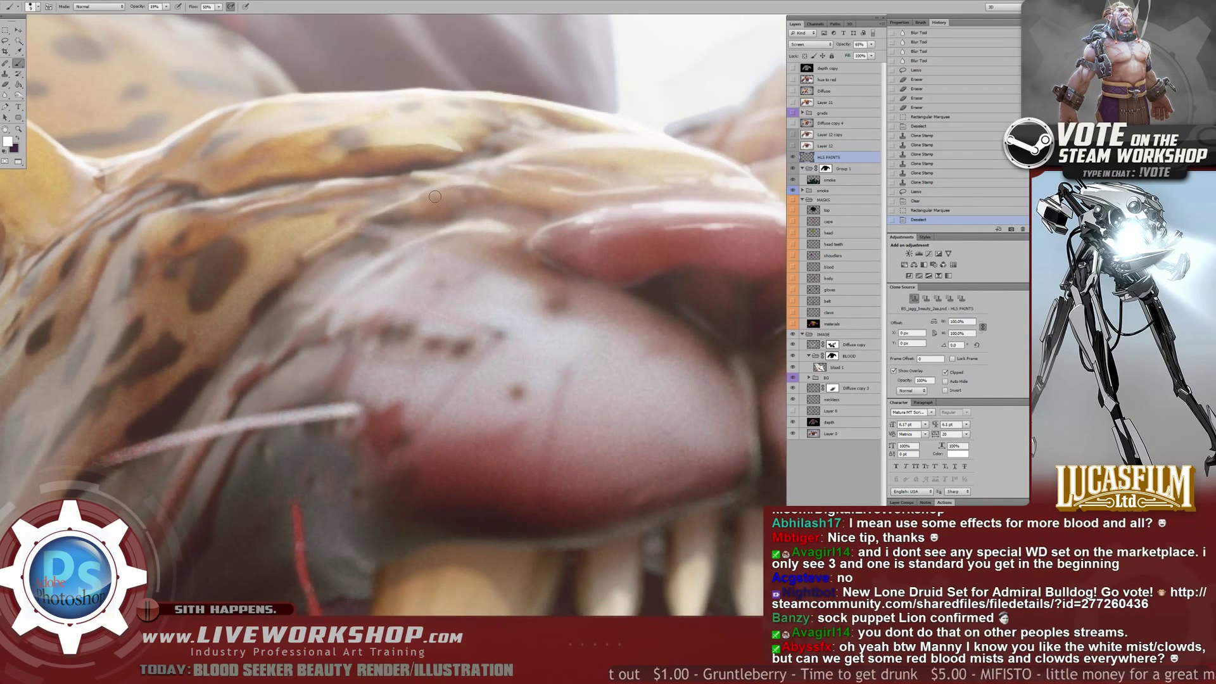
- Show the grade group and compare the illustration with its red and blue color layers switched on and off
scroll(307, 201, down, 5)
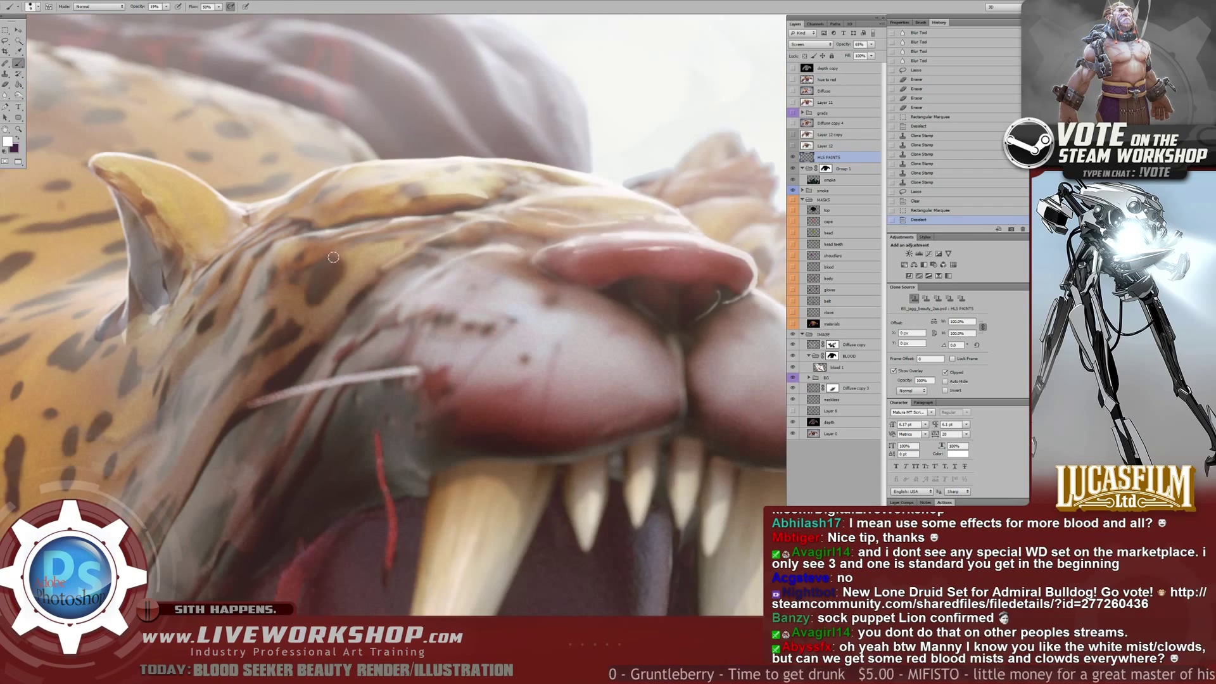
scroll(397, 212, down, 4)
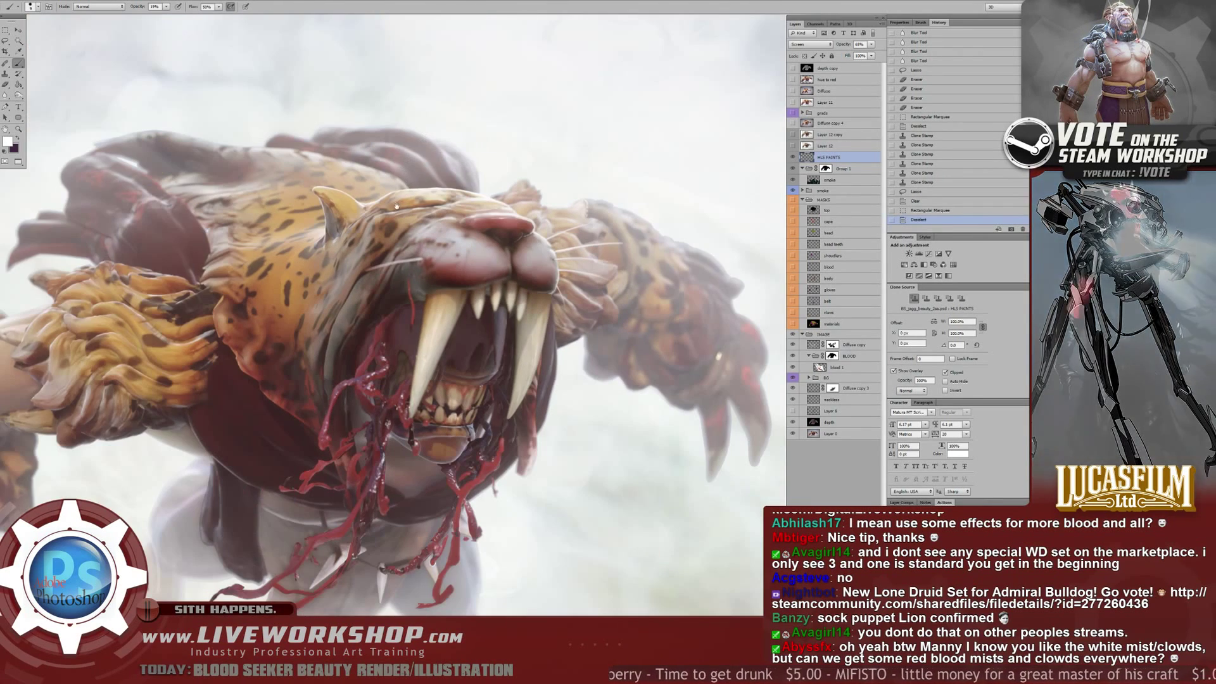
scroll(402, 215, down, 4)
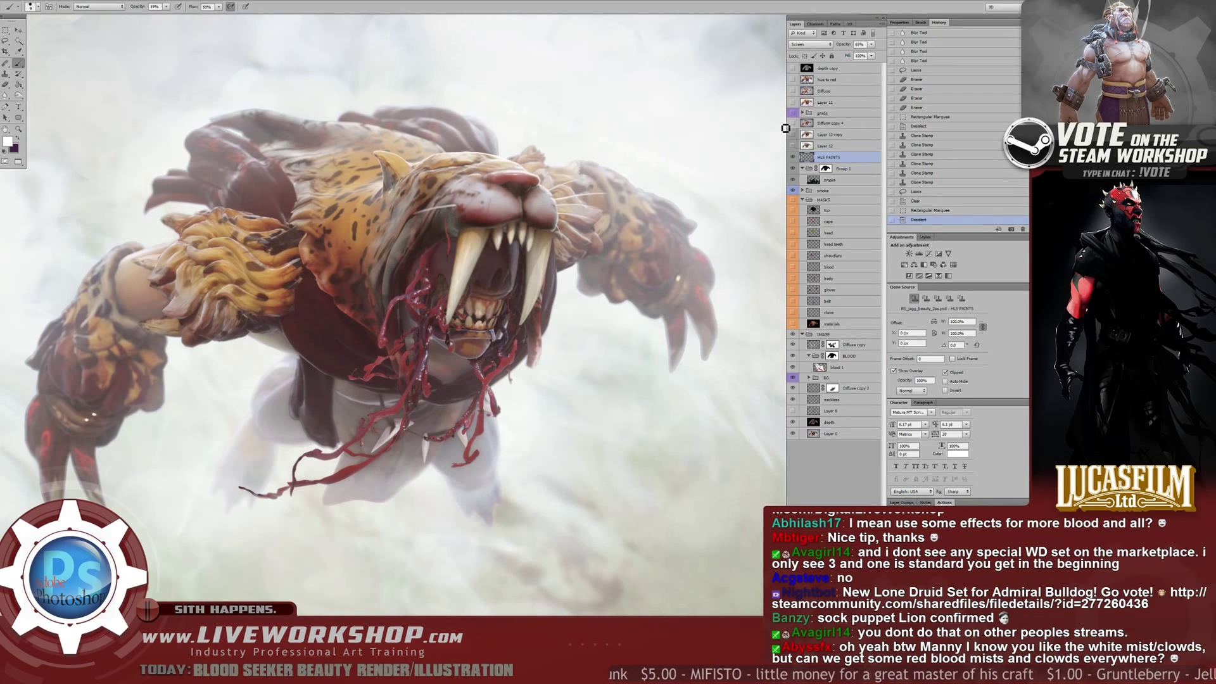
drag(560, 158, 554, 160)
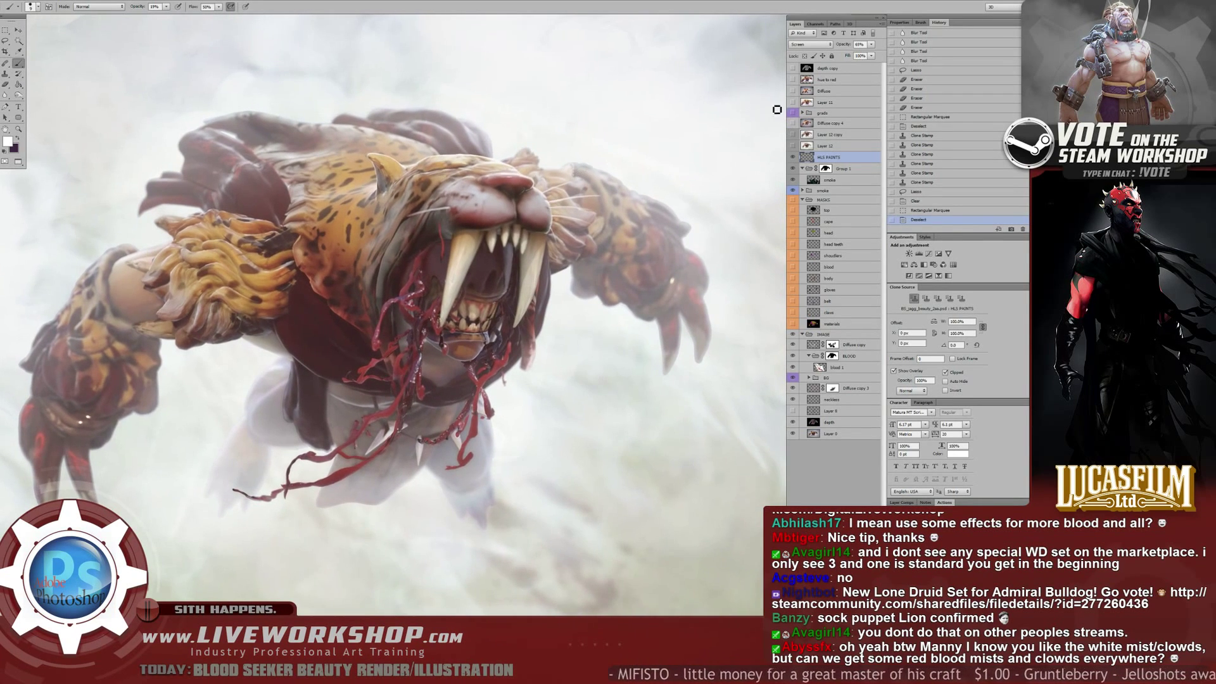
click(794, 113)
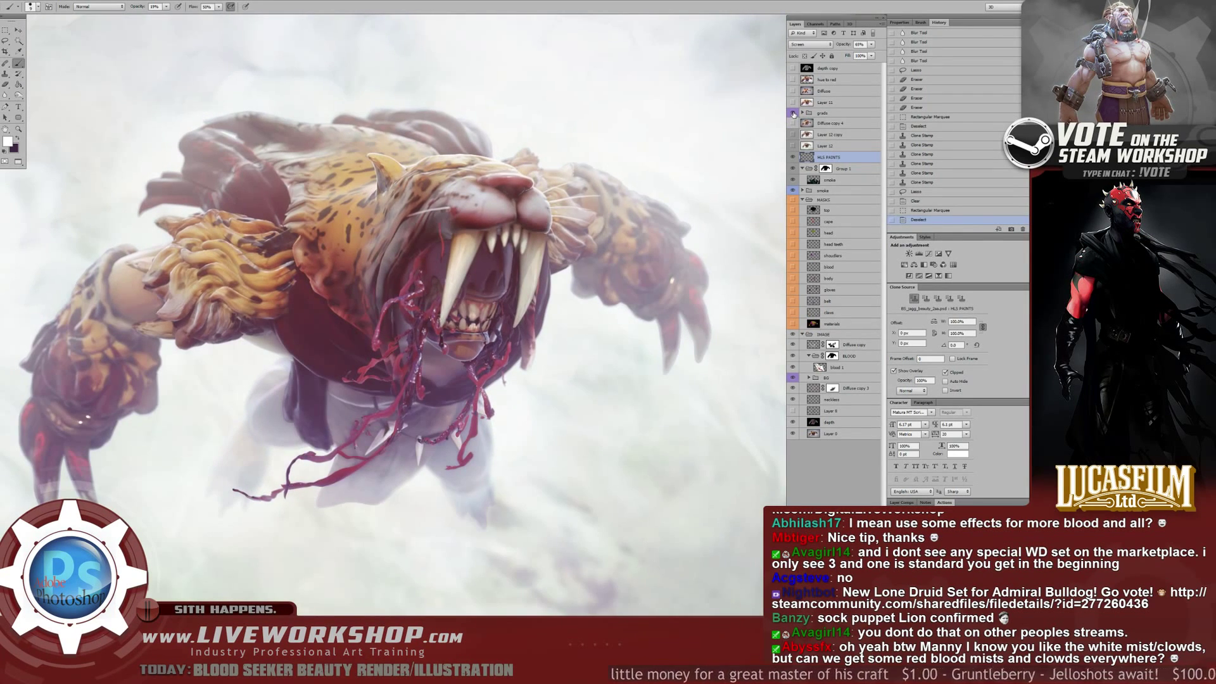
click(802, 113)
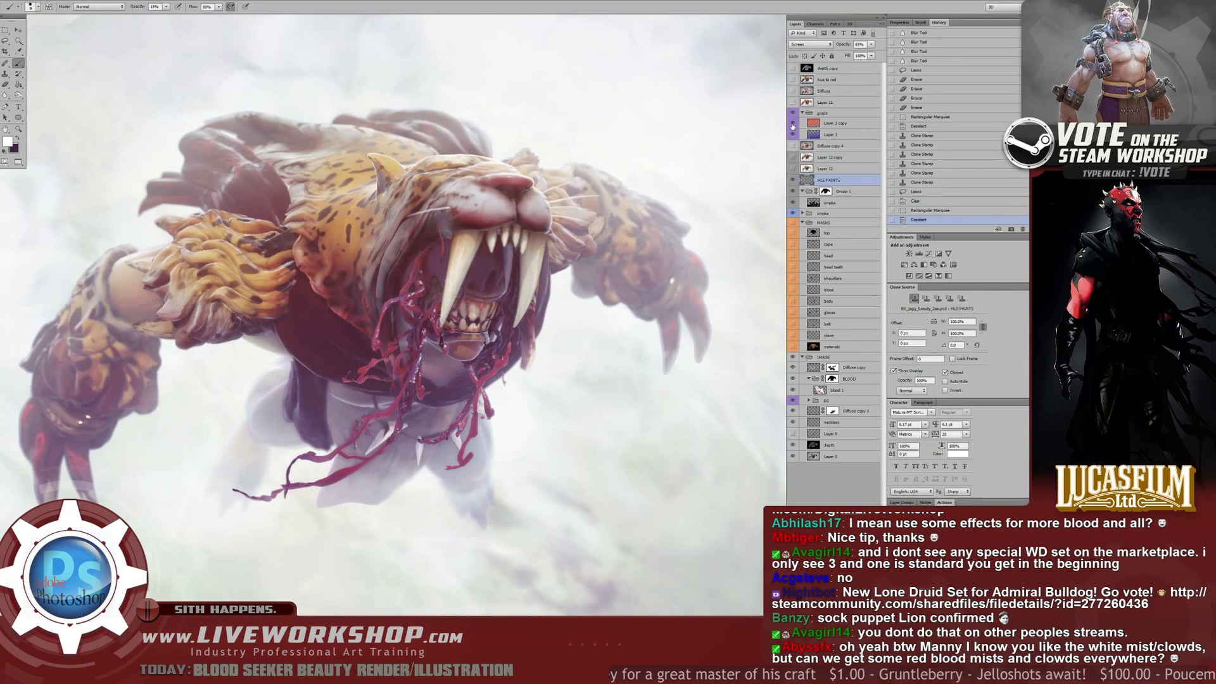
click(792, 125)
click(792, 125)
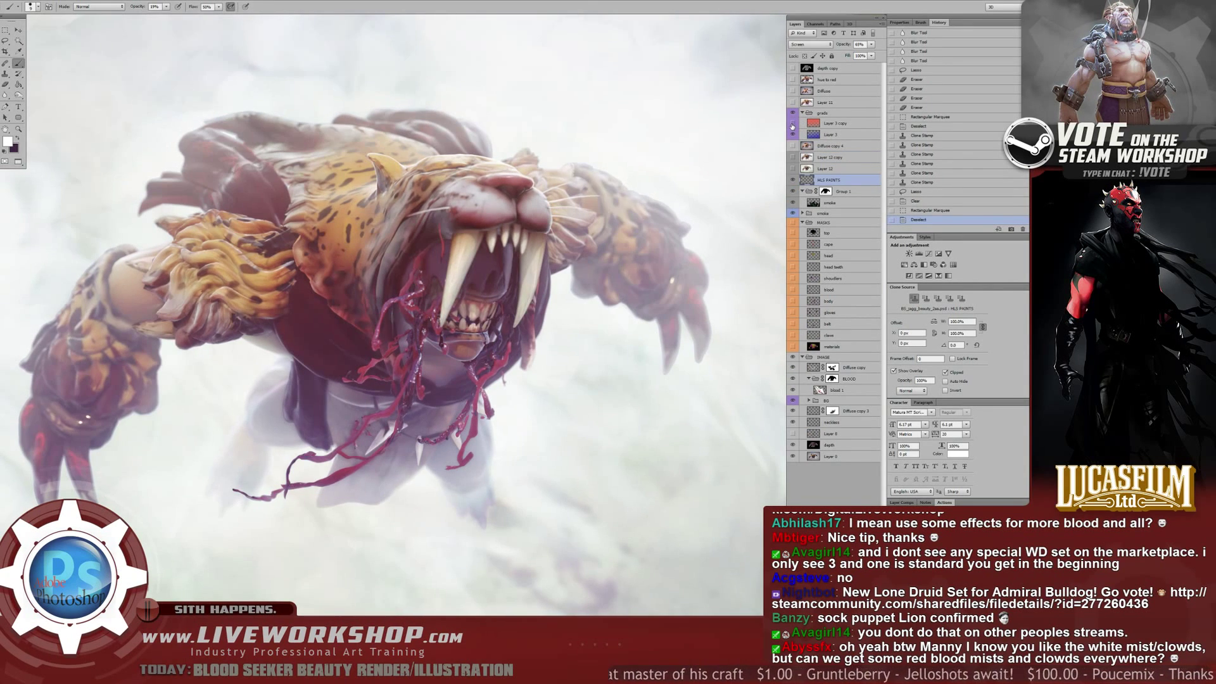
click(792, 125)
click(794, 125)
click(793, 127)
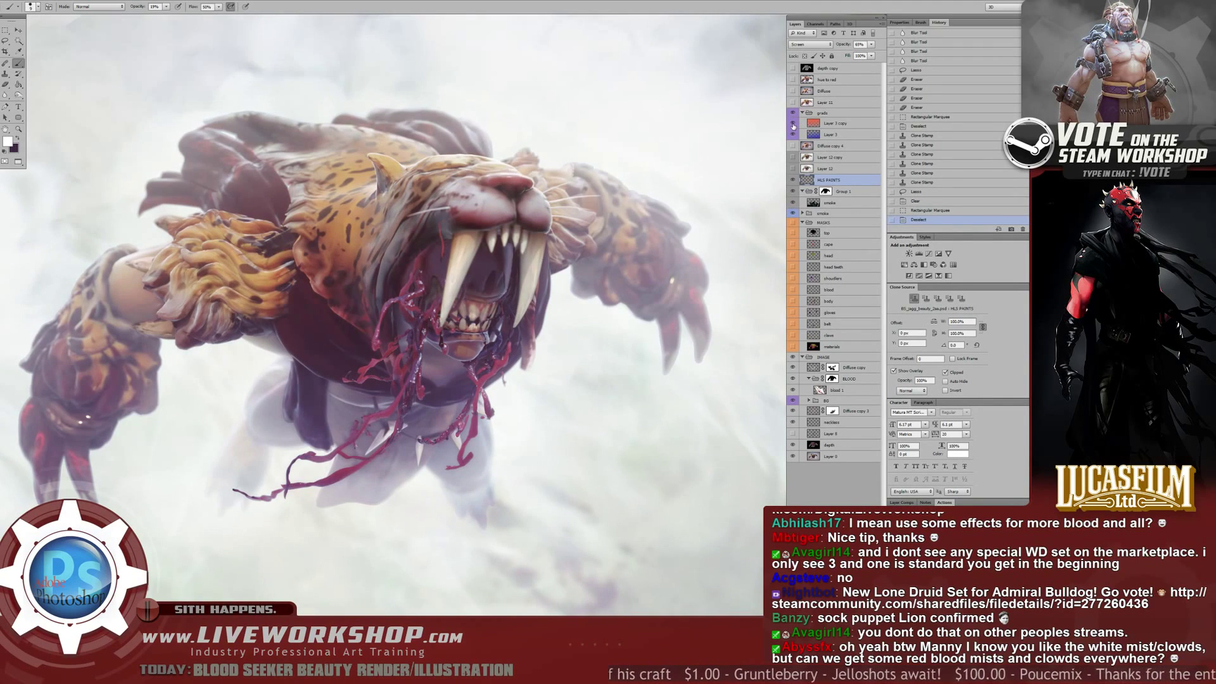
click(793, 130)
click(793, 134)
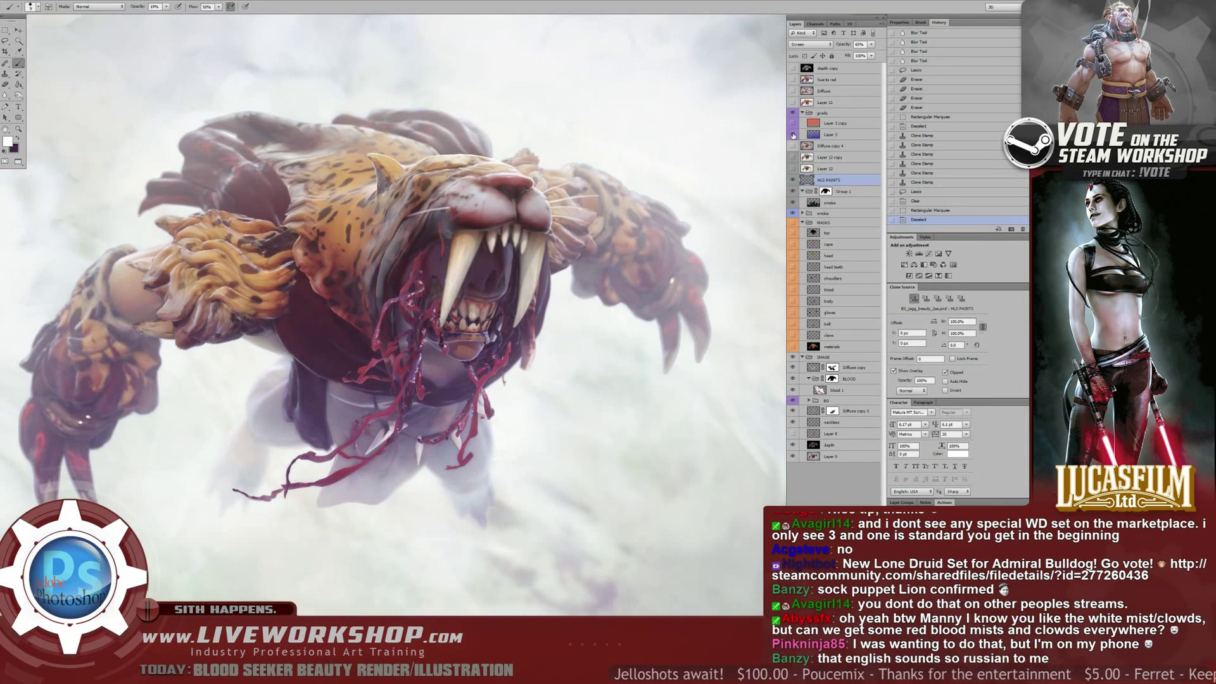
- Review the whole illustration with the grade group applied, and collapse and hide the group
key(ctrl+minus)
key(ctrl+minus)
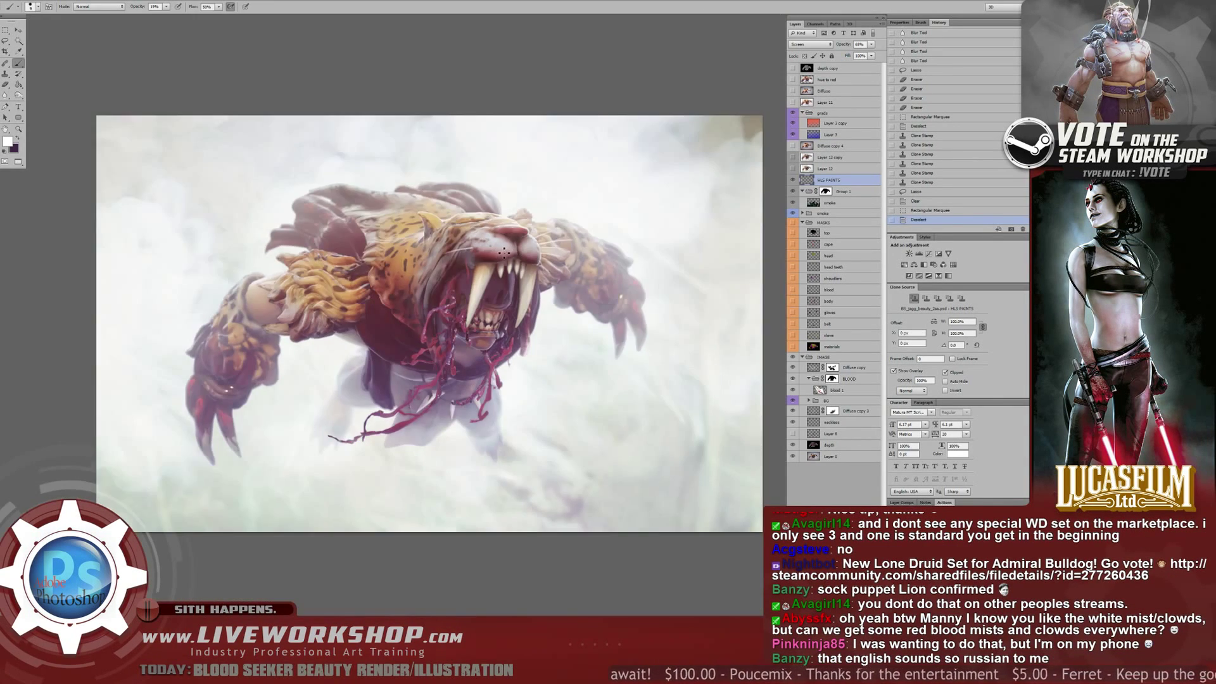
key(ctrl+plus)
key(ctrl+plus)
key(ctrl+plus)
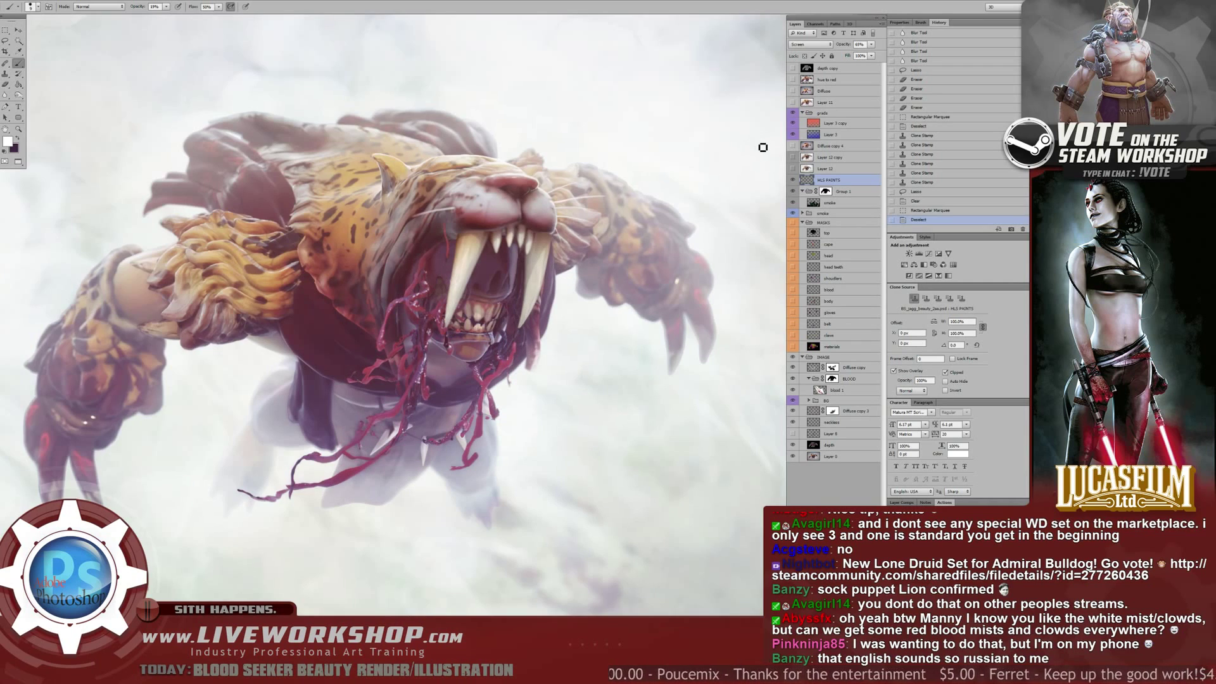
click(801, 112)
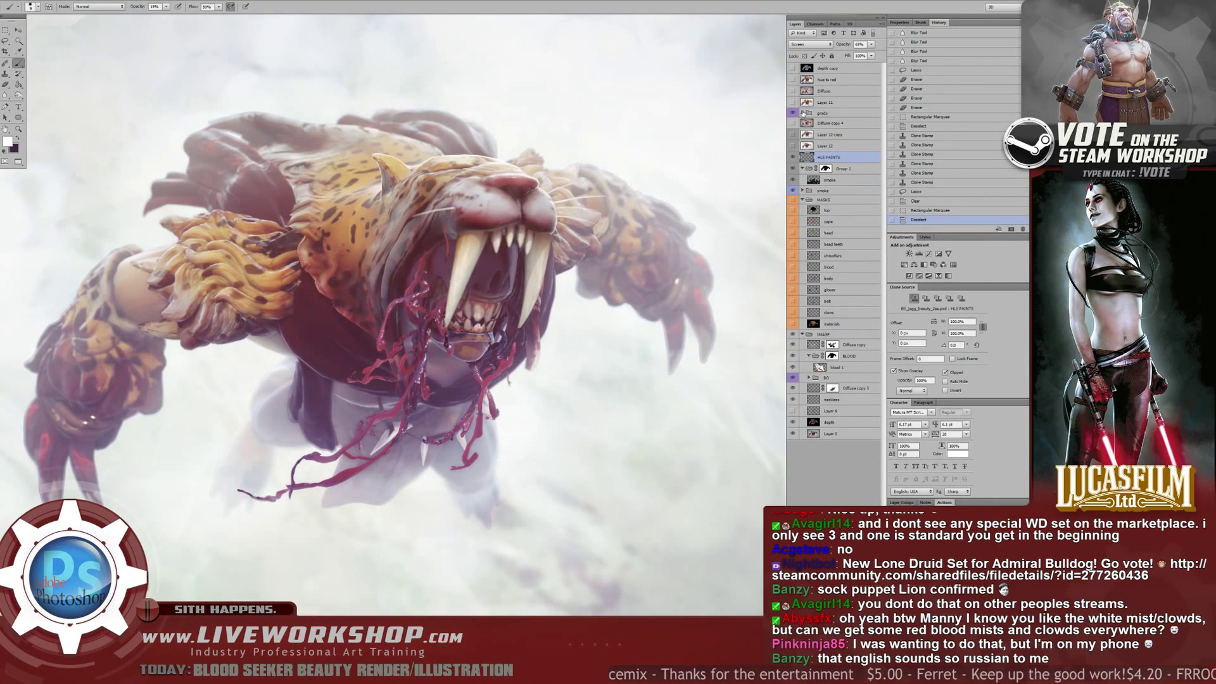
click(792, 113)
- Add a Color Balance adjustment layer directly above the grade group
click(823, 113)
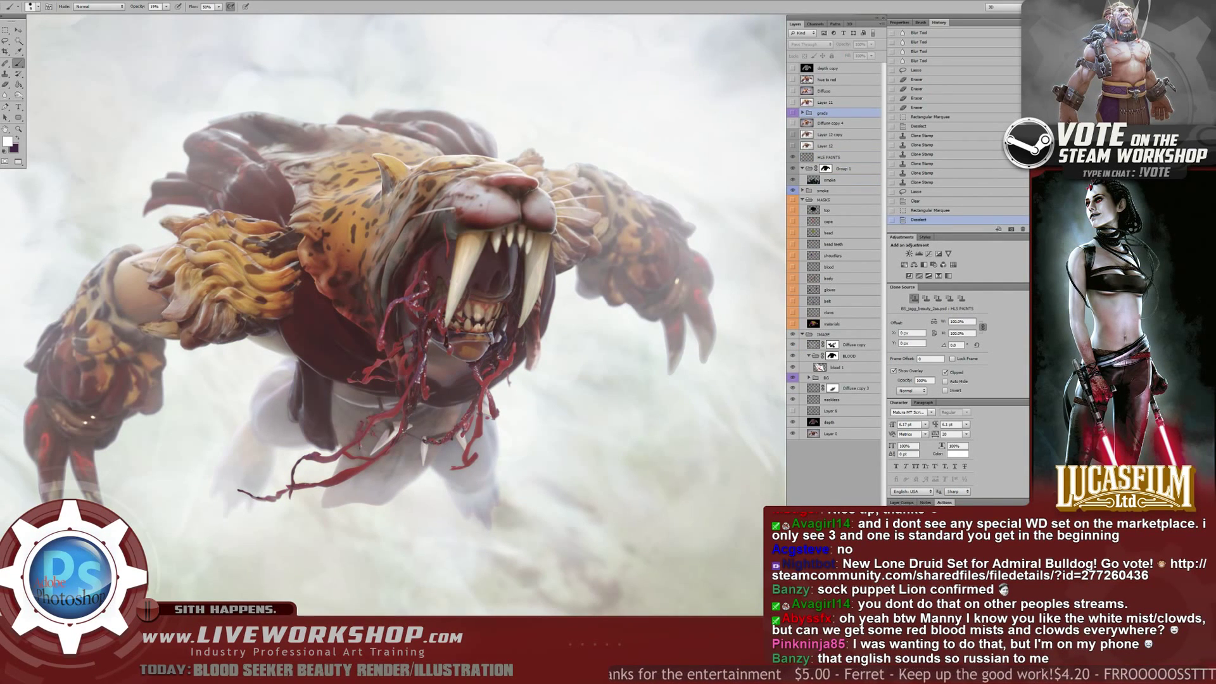
click(836, 610)
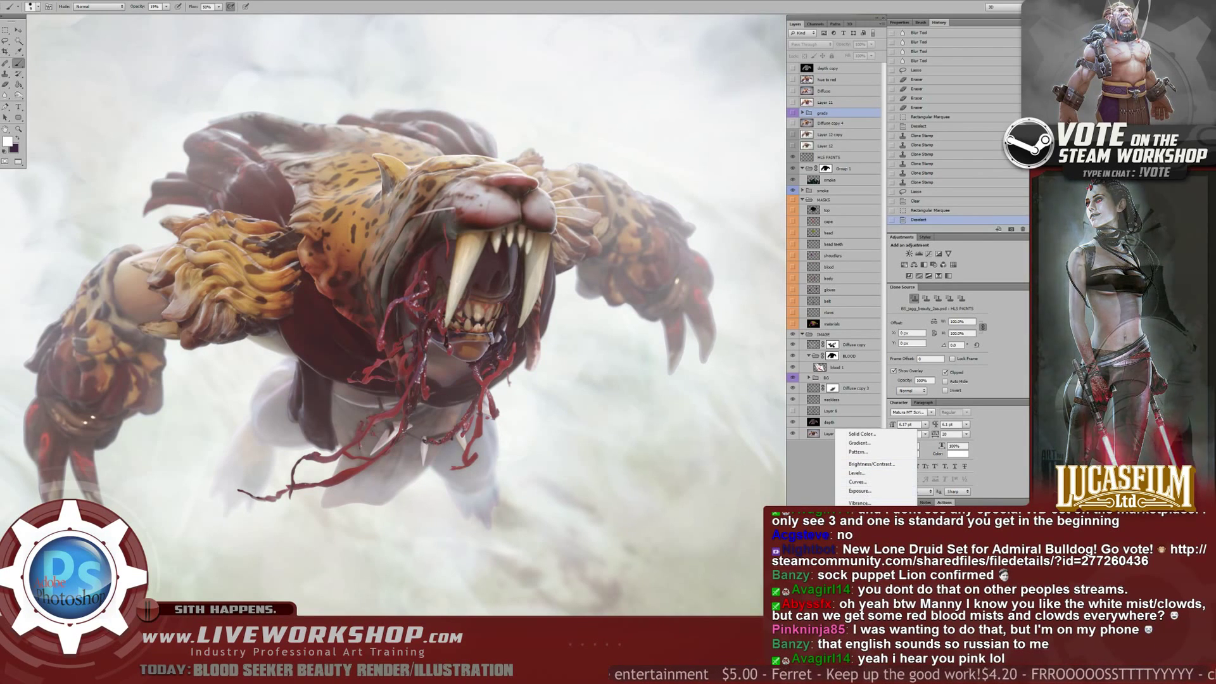
click(868, 521)
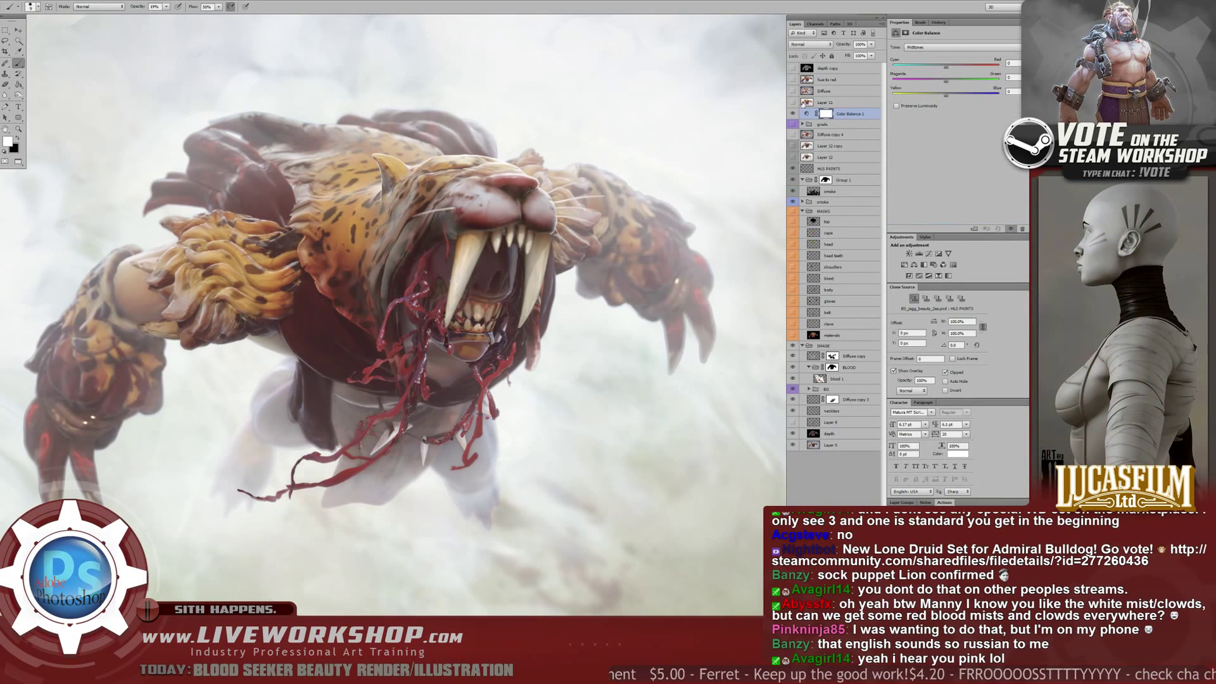
- Shift the Color Balance shadows slightly toward red and yellow
click(943, 48)
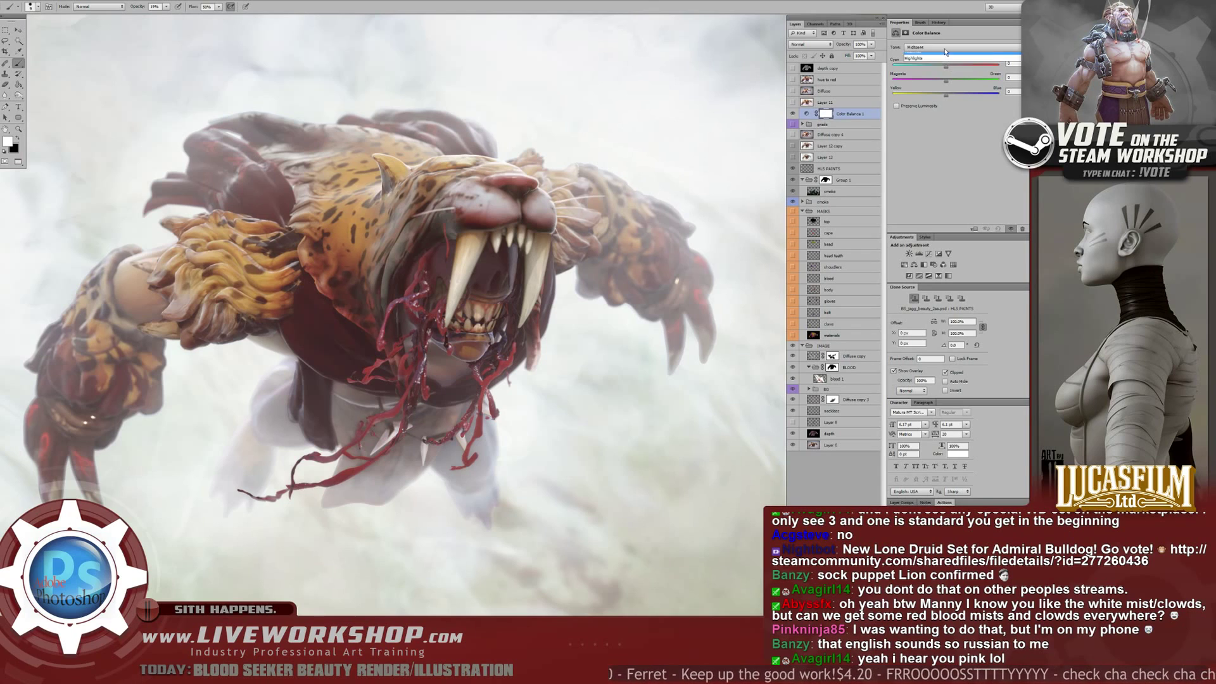
click(939, 56)
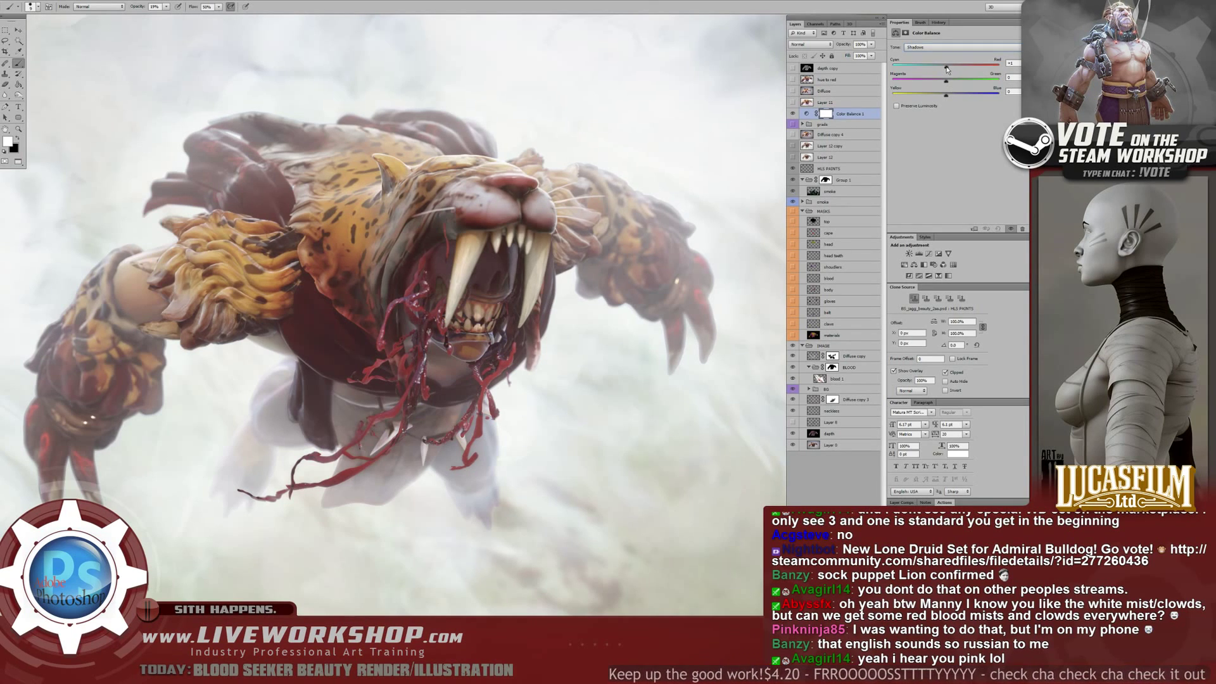
drag(945, 67, 942, 97)
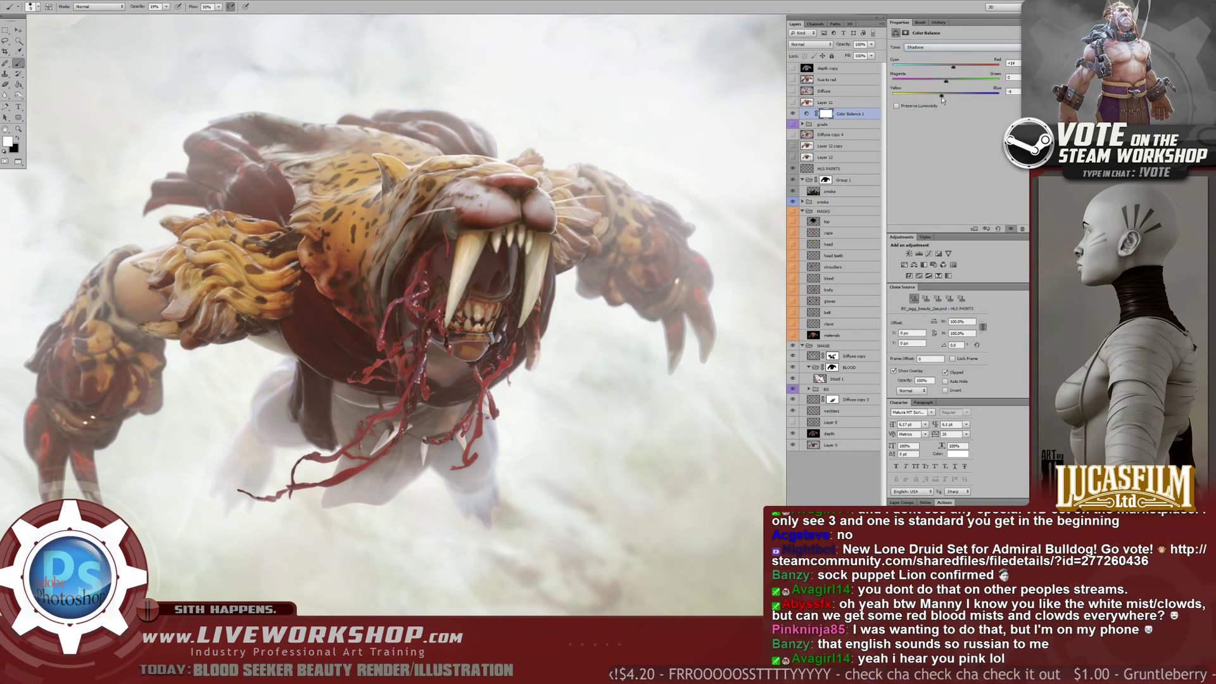
- Shift the Color Balance highlights toward cyan and blue, with a slight move toward green
click(959, 48)
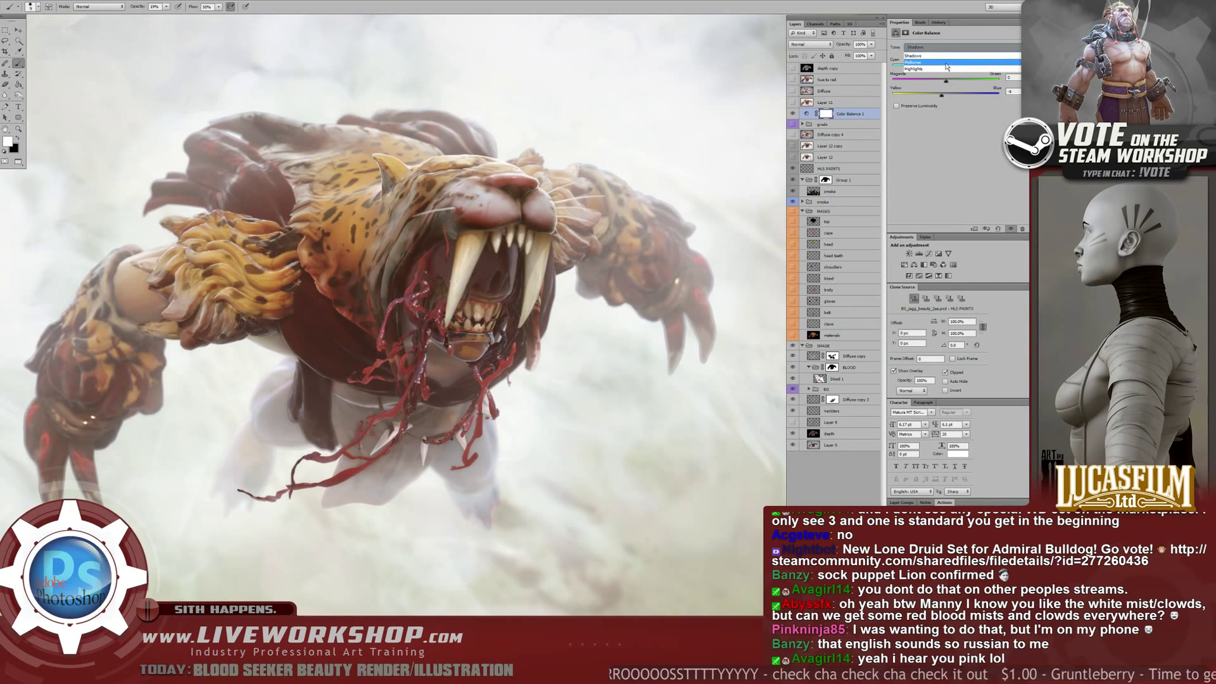
click(946, 69)
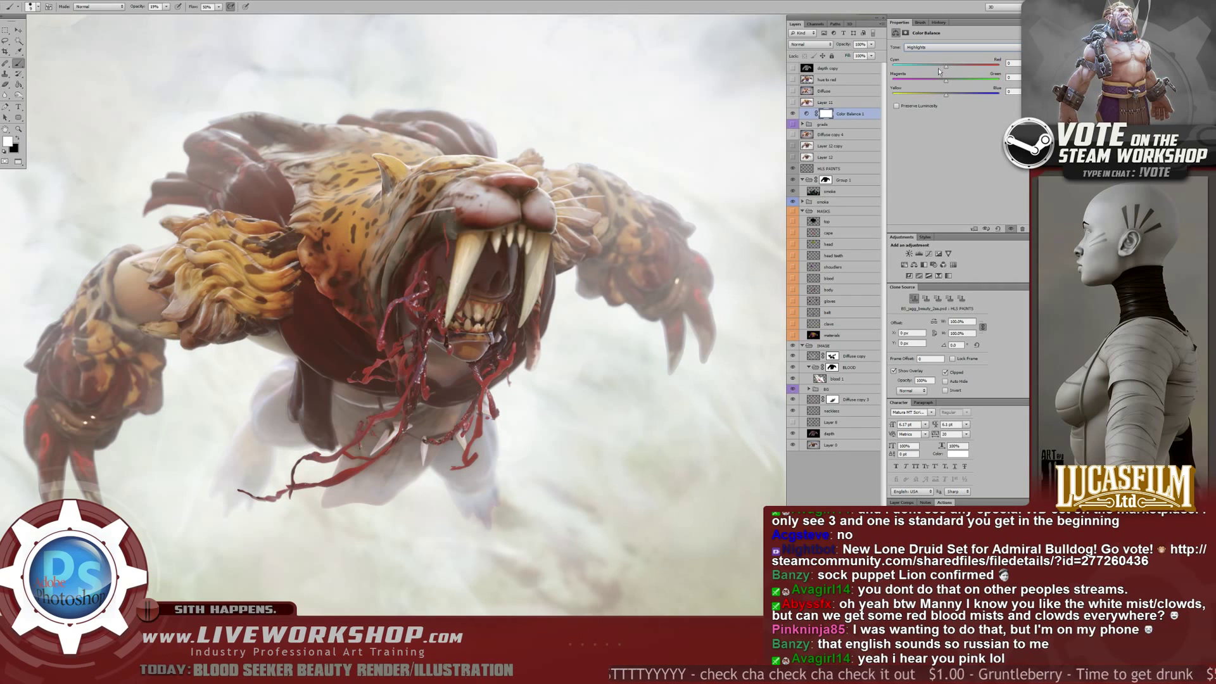
mouse_move(946, 66)
mouse_down()
mouse_move(949, 97)
mouse_move(936, 71)
mouse_up()
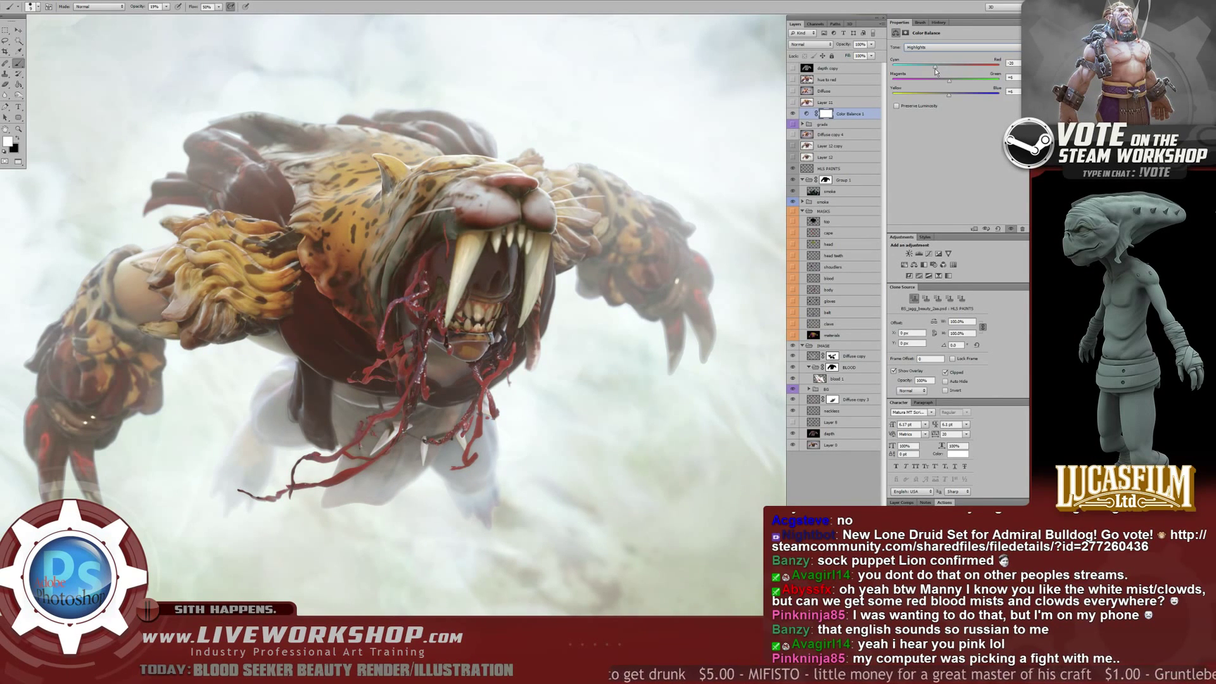
drag(948, 94, 932, 70)
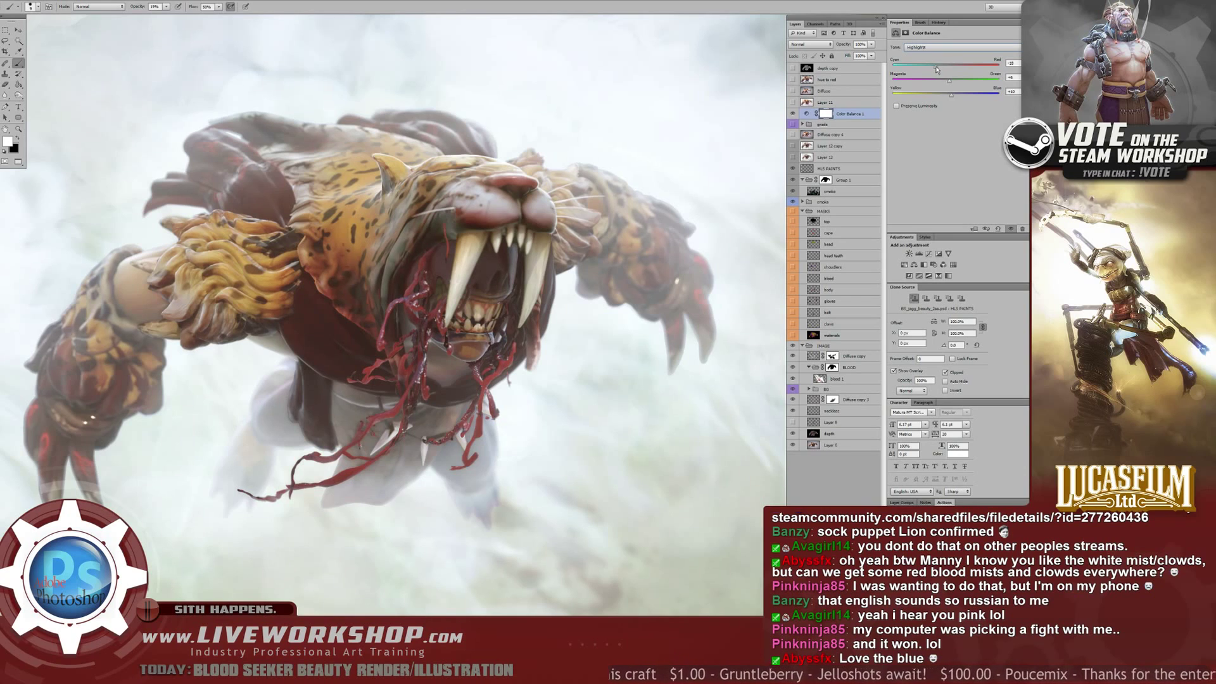
- Shift the Color Balance midtones toward red and slightly toward green and yellow, and check the whole illustration
click(932, 48)
click(931, 61)
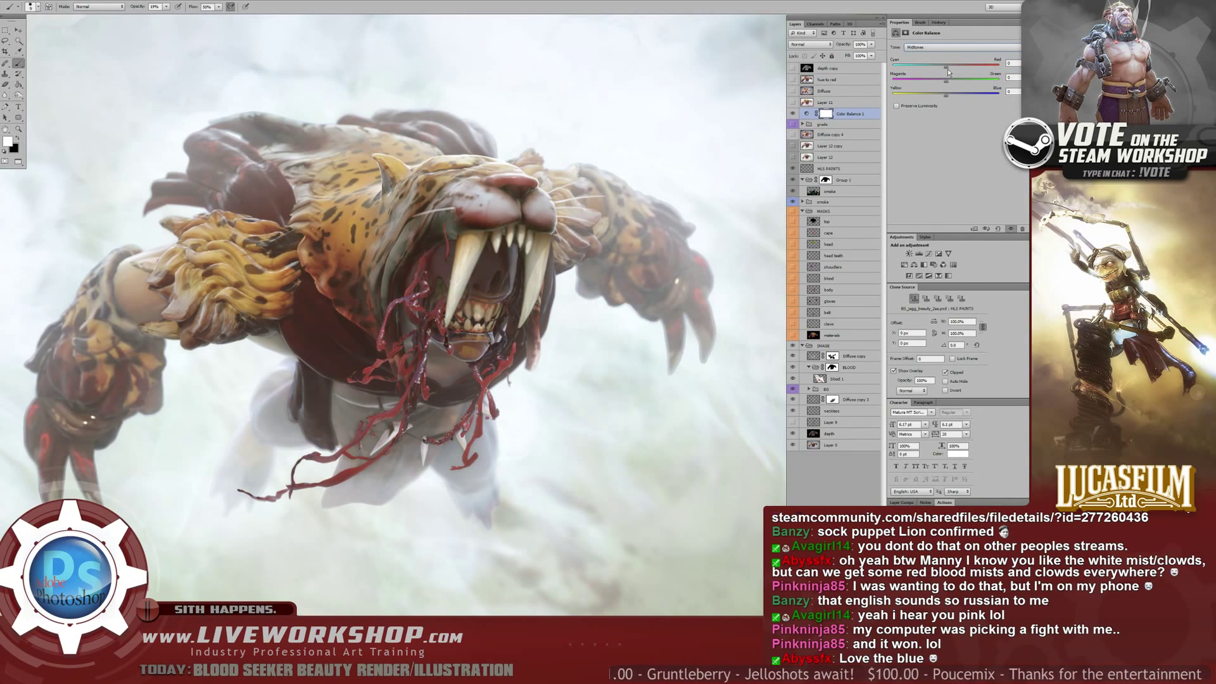
drag(949, 67, 942, 95)
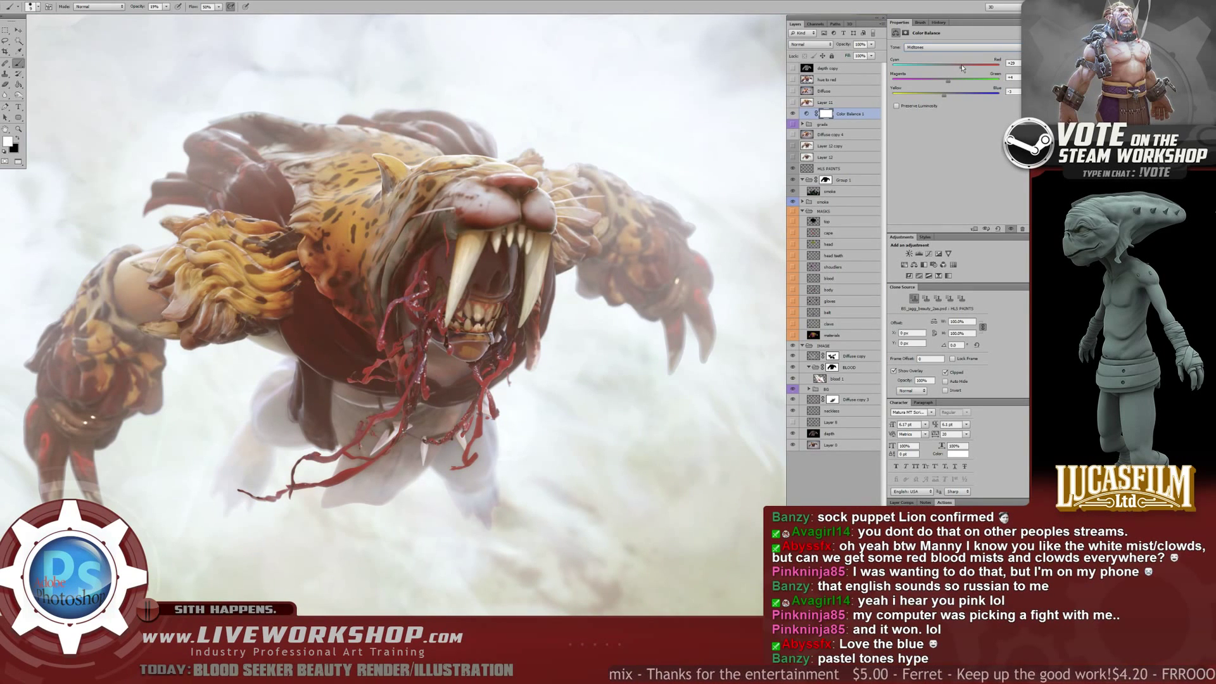
scroll(592, 243, down, 5)
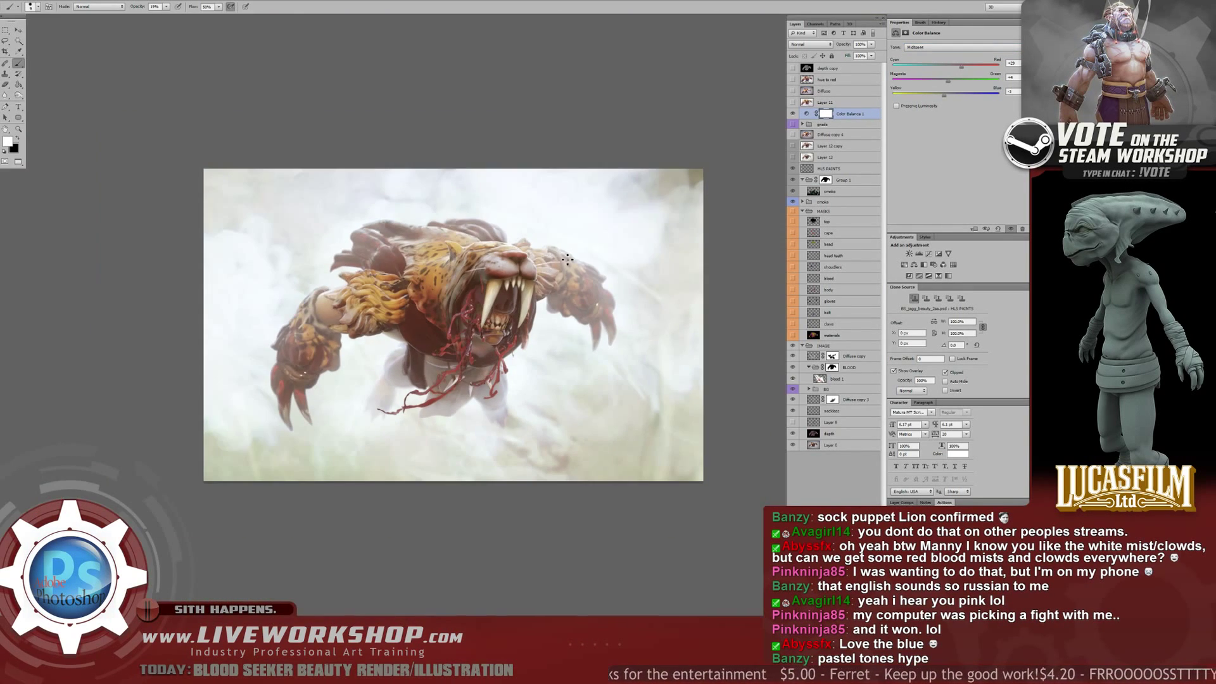
scroll(562, 264, up, 5)
scroll(564, 261, down, 2)
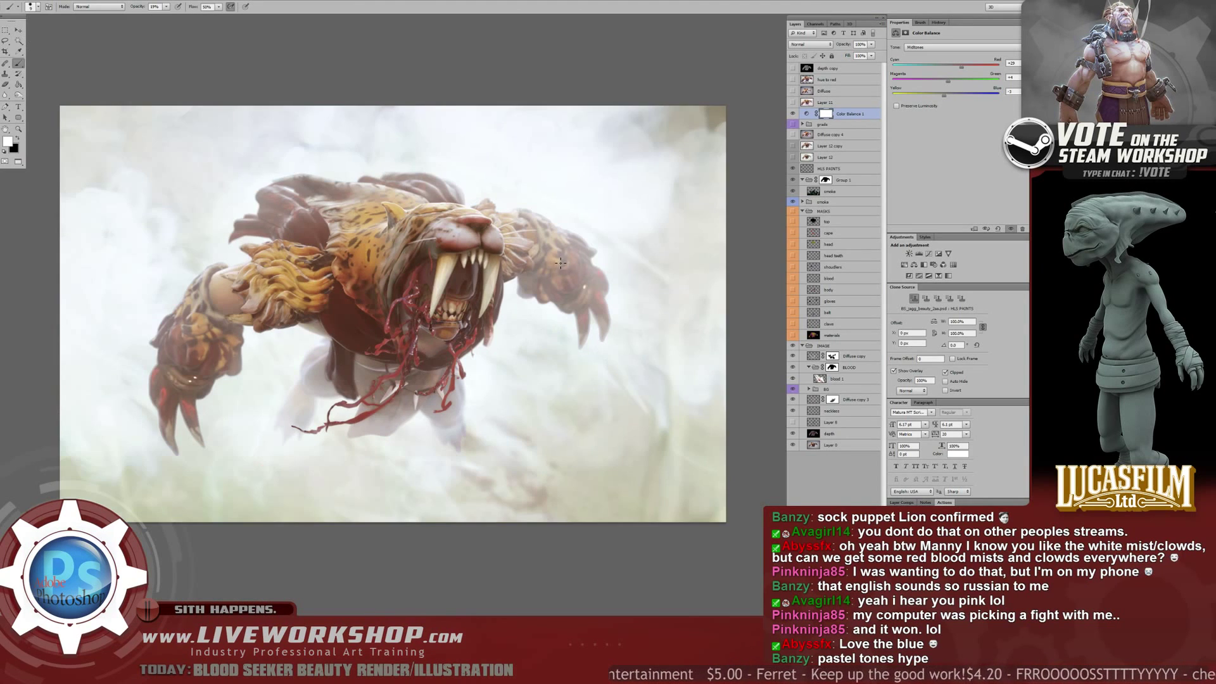
scroll(564, 259, up, 3)
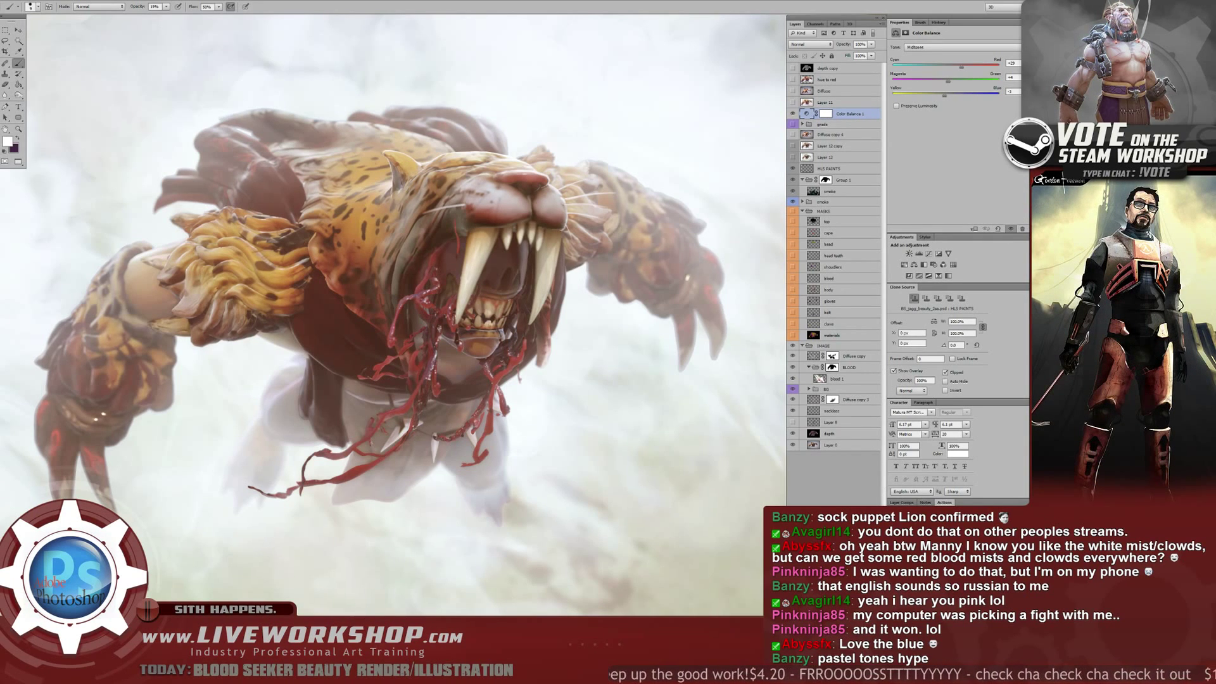
- Add a Levels adjustment layer above the Color Balance layer, raising the black input level and lowering the white input level
click(837, 614)
click(858, 474)
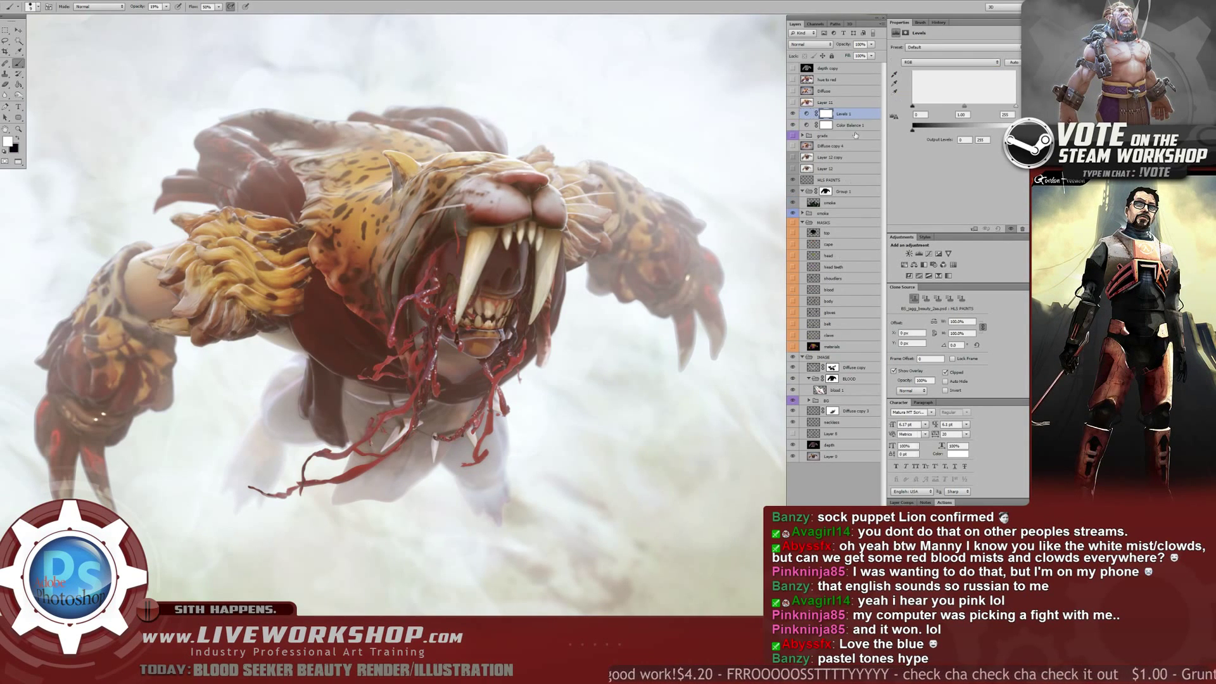
drag(961, 106, 924, 107)
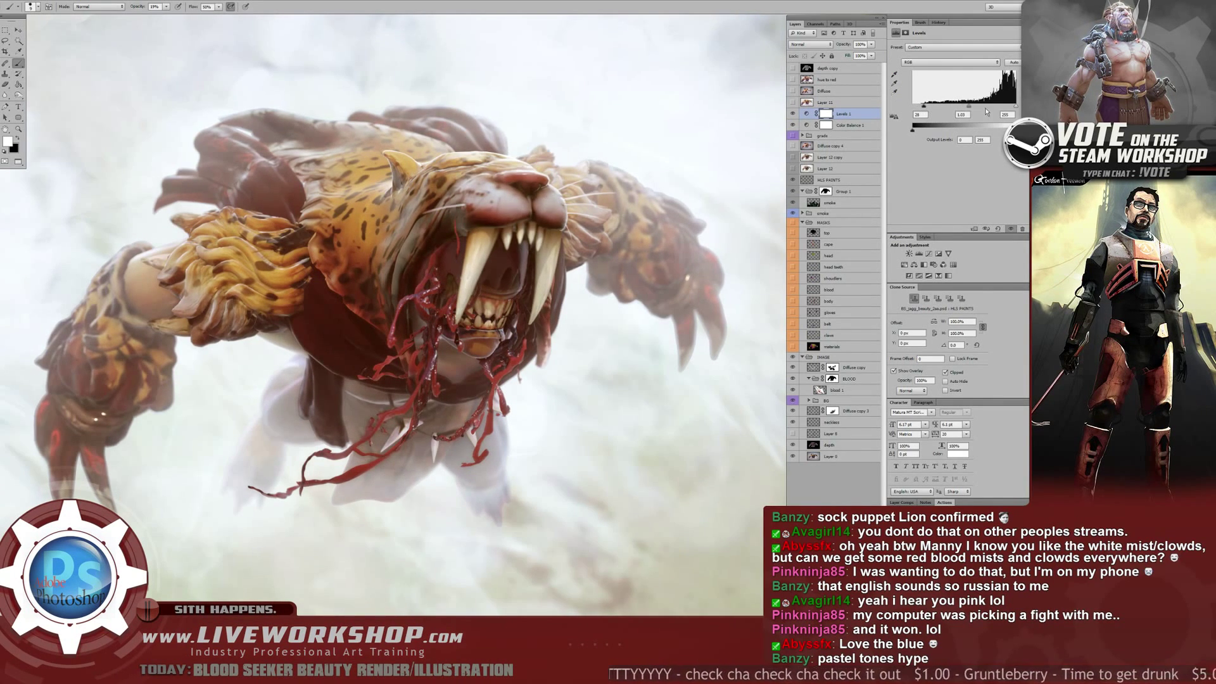
drag(1015, 107, 1011, 130)
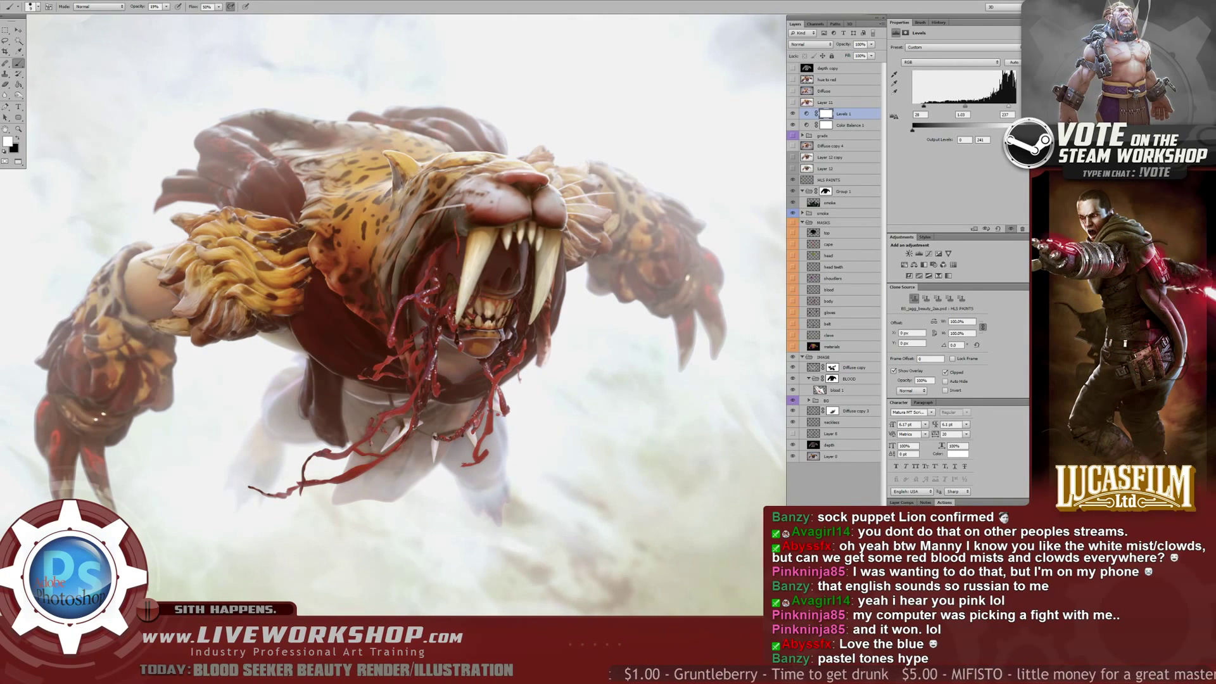
- Examine the tiger head up close with the Levels adjustment applied, and return to the wider view of the illustration
scroll(538, 234, up, 5)
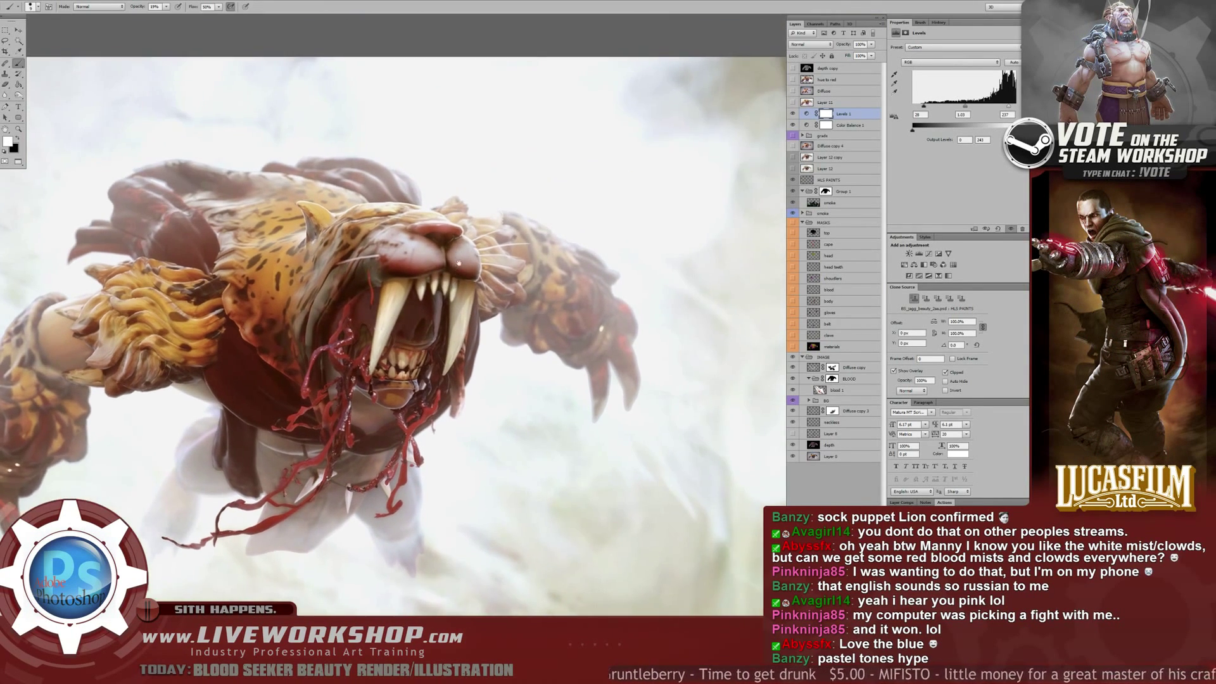
scroll(432, 255, up, 3)
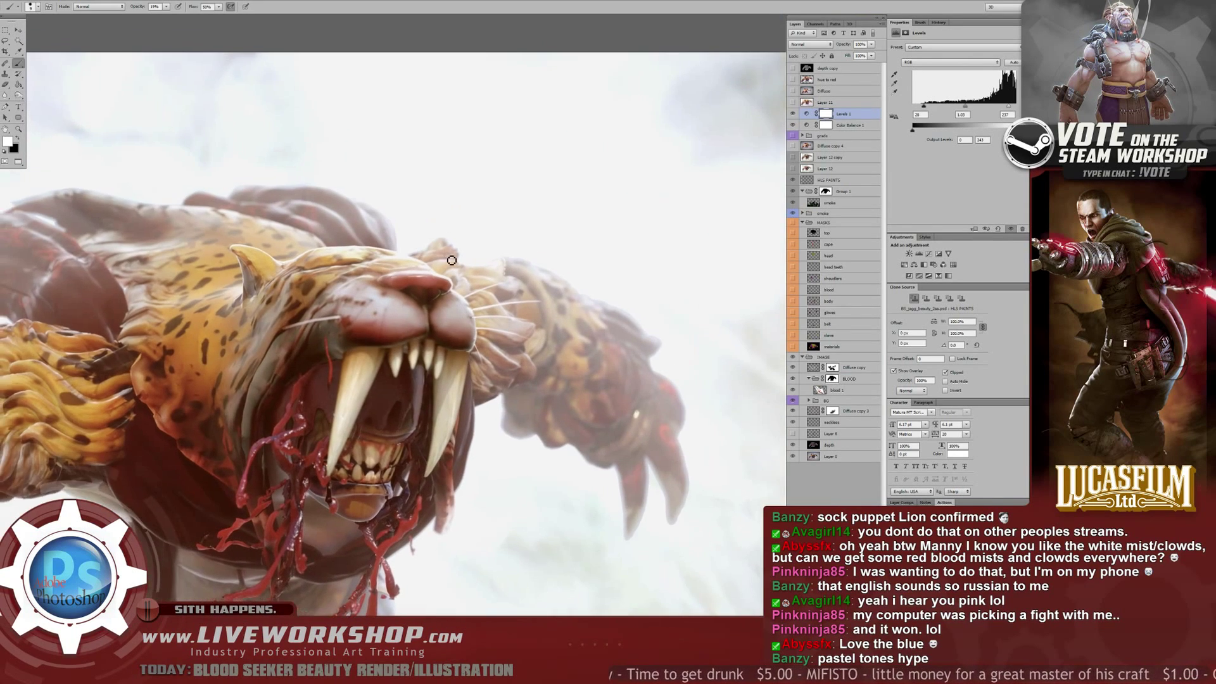
scroll(395, 279, up, 2)
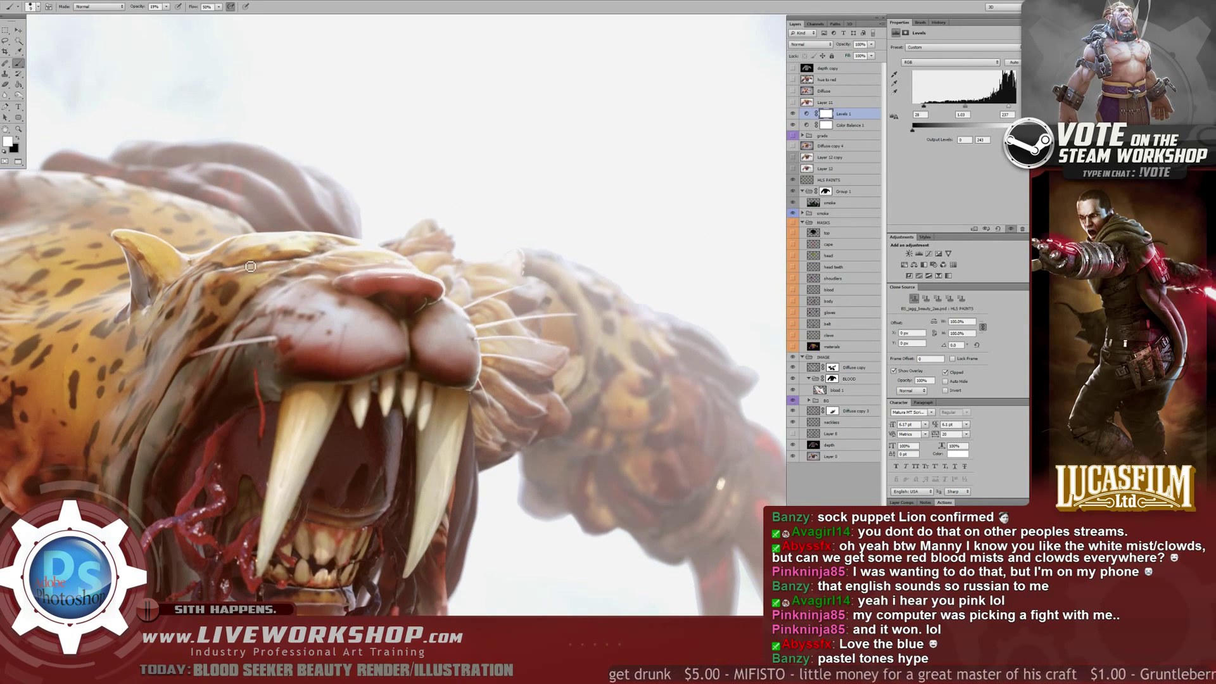
scroll(467, 268, up, 2)
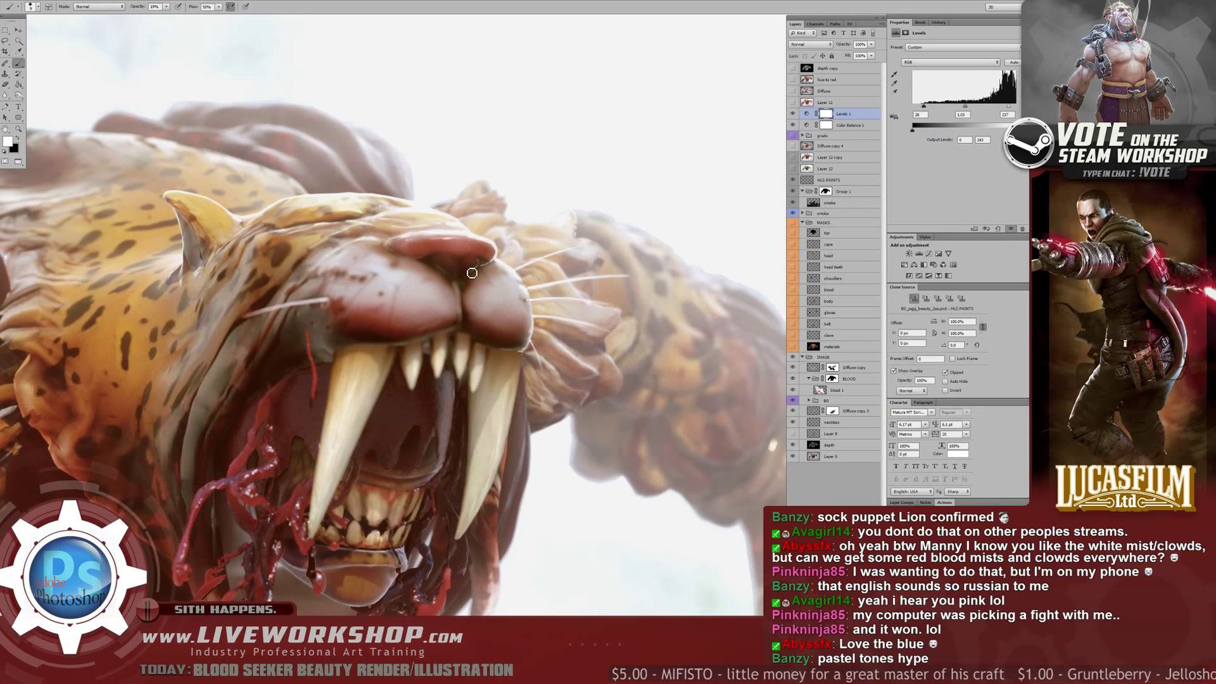
scroll(466, 267, up, 2)
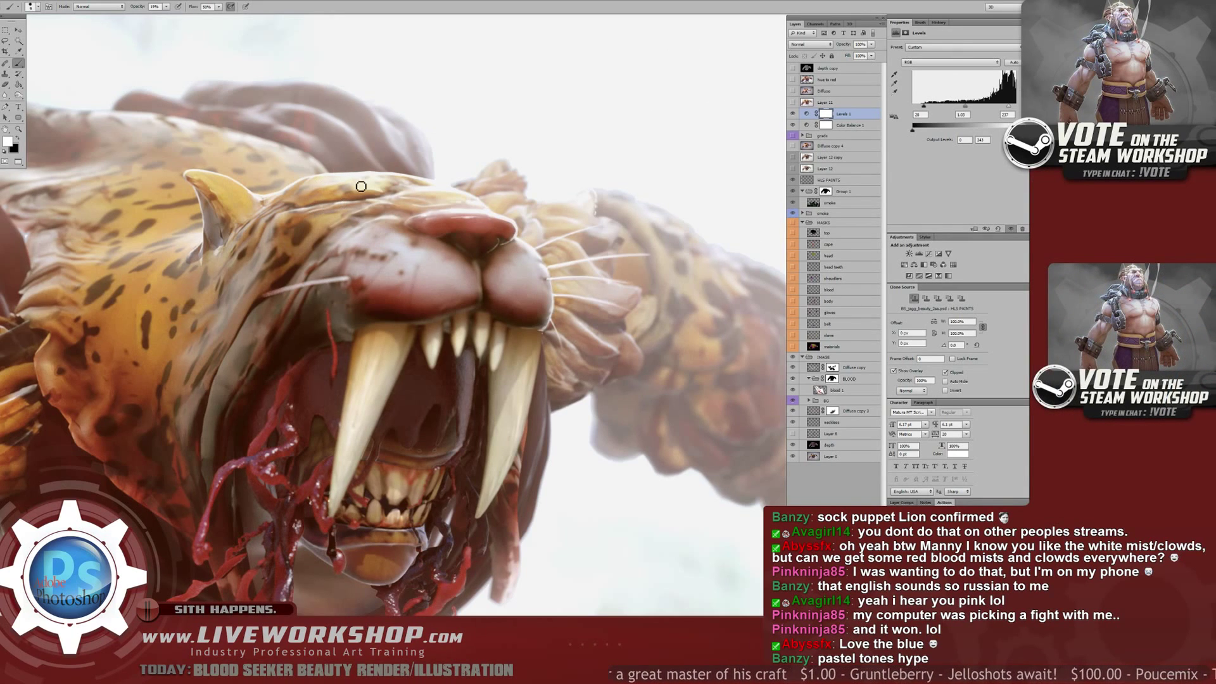
drag(399, 303, 463, 261)
key(ctrl+0)
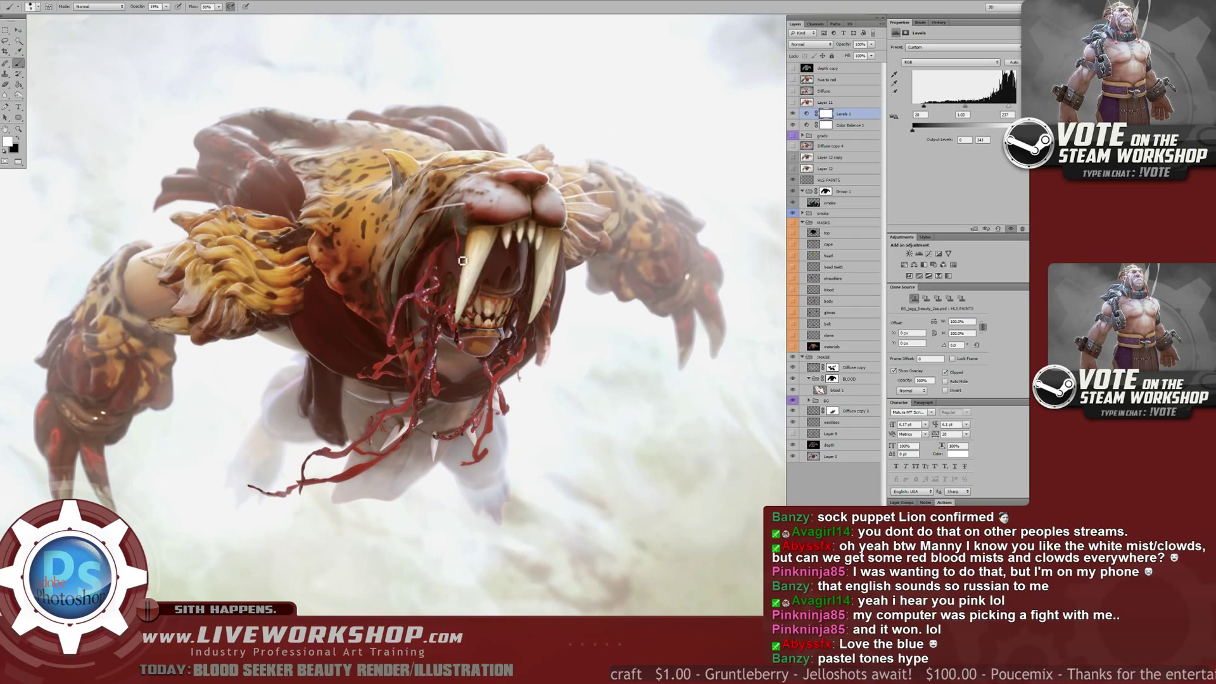
- Compare the illustration with the Levels and Color Balance adjustment layers hidden and shown
drag(793, 115, 792, 129)
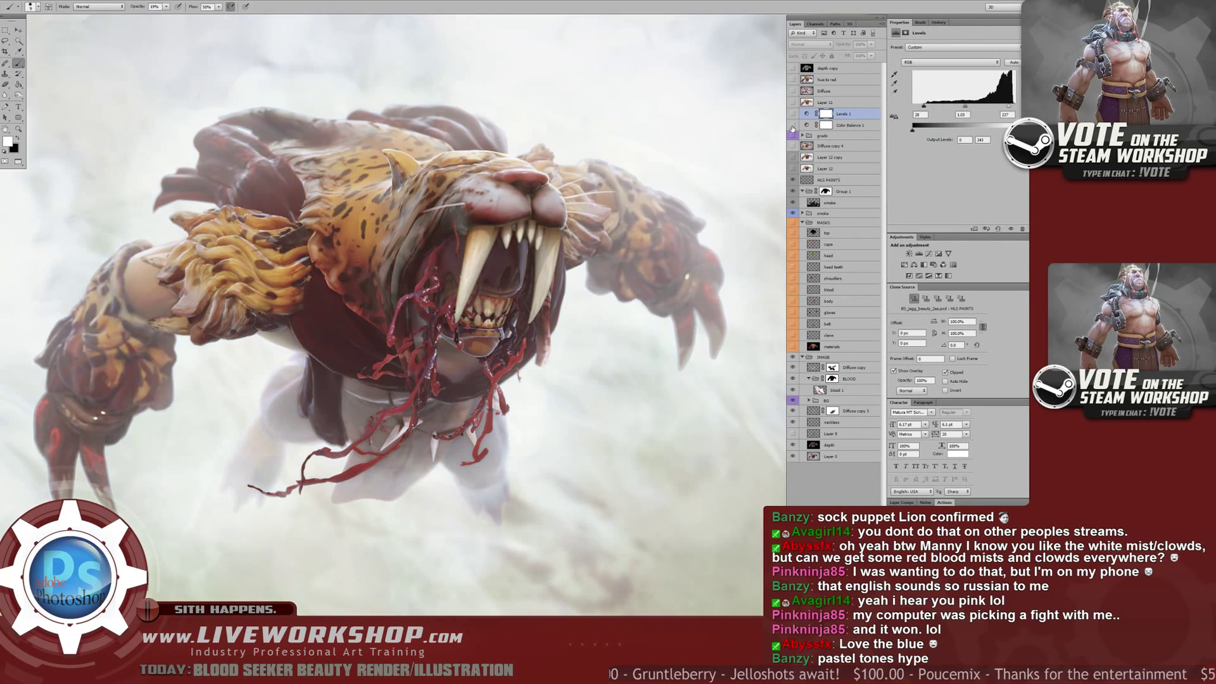
key(ctrl+0)
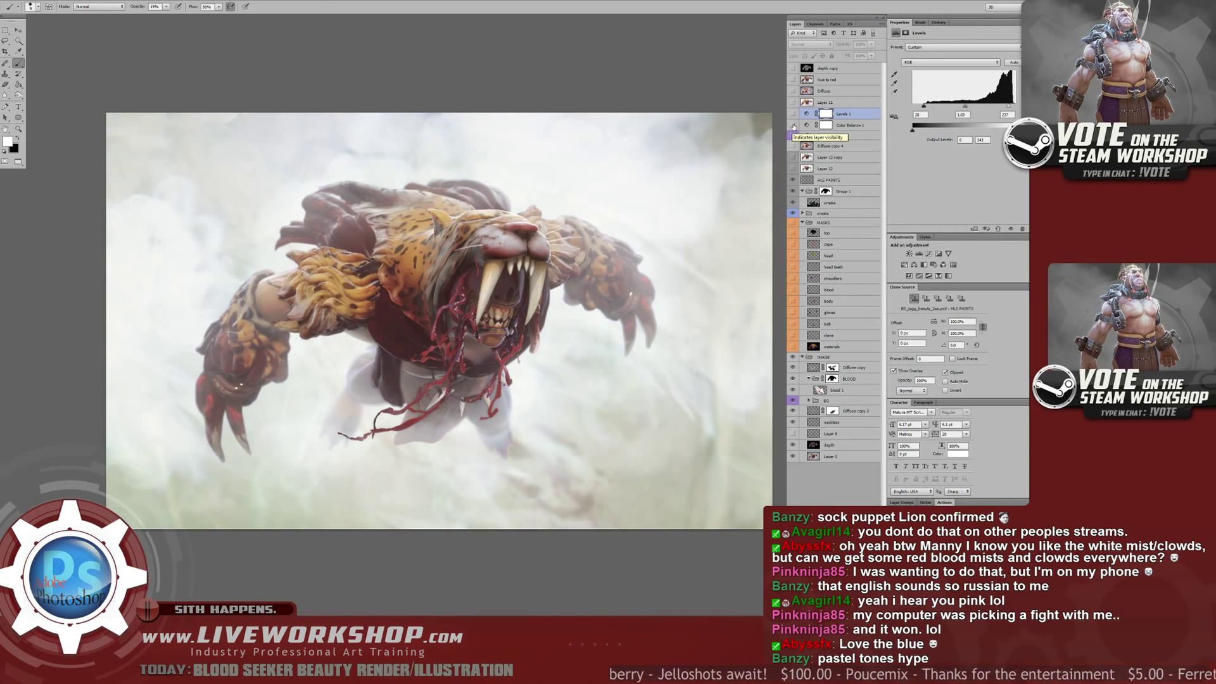
drag(792, 126, 793, 115)
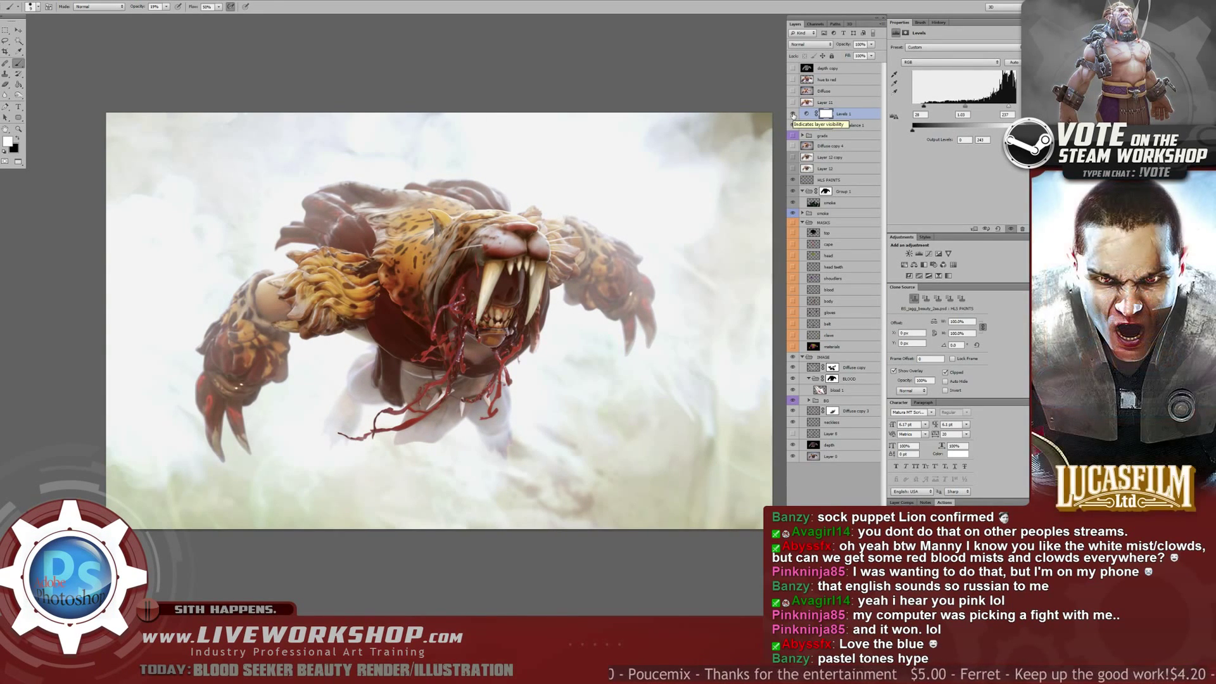
- Show the grade group beneath the adjustment layers and reduce its opacity to about 53%
drag(793, 115, 794, 135)
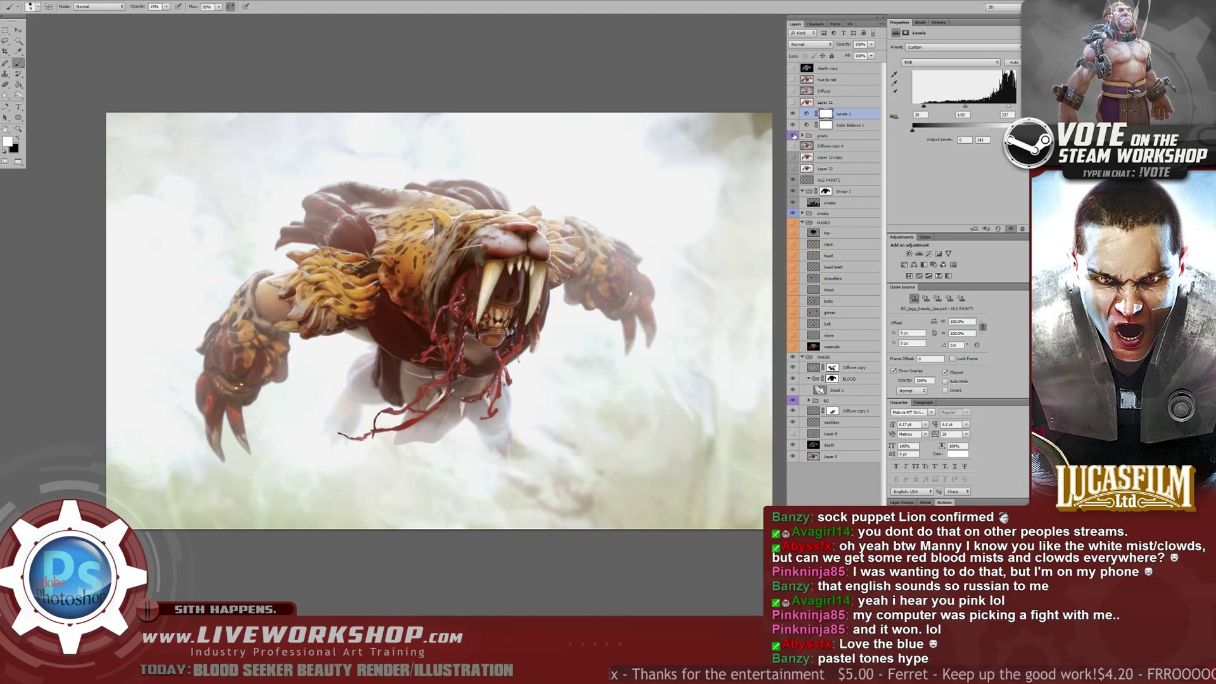
click(803, 136)
click(871, 44)
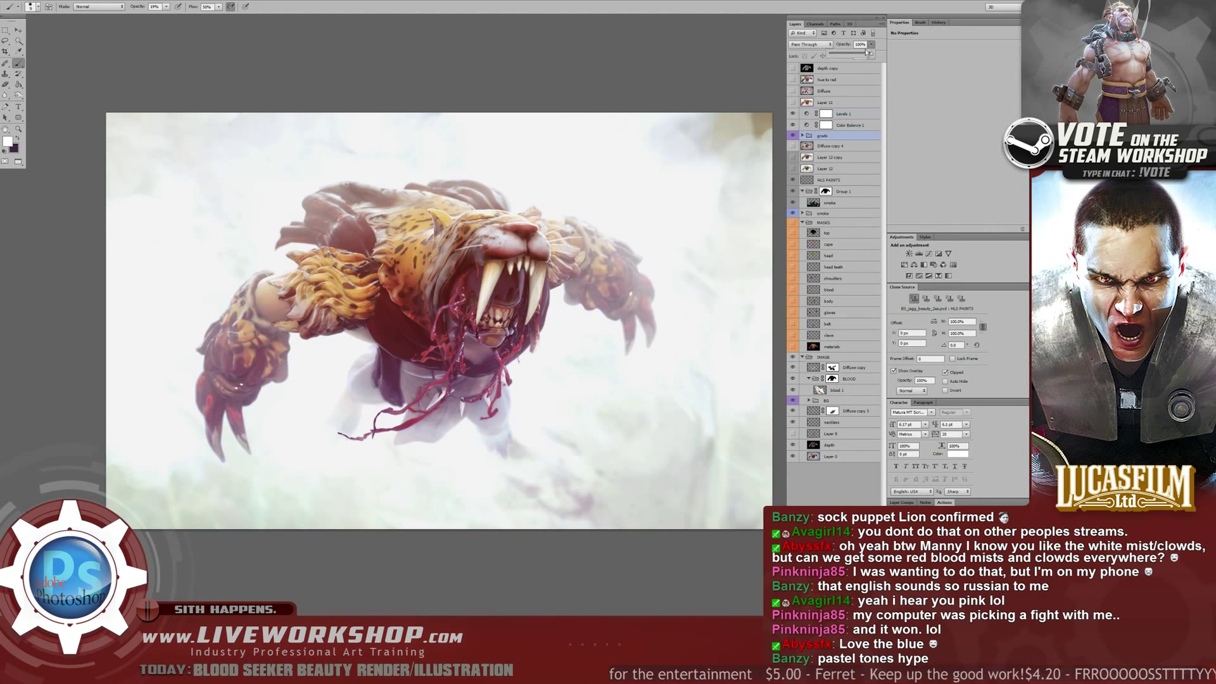
drag(872, 53, 852, 54)
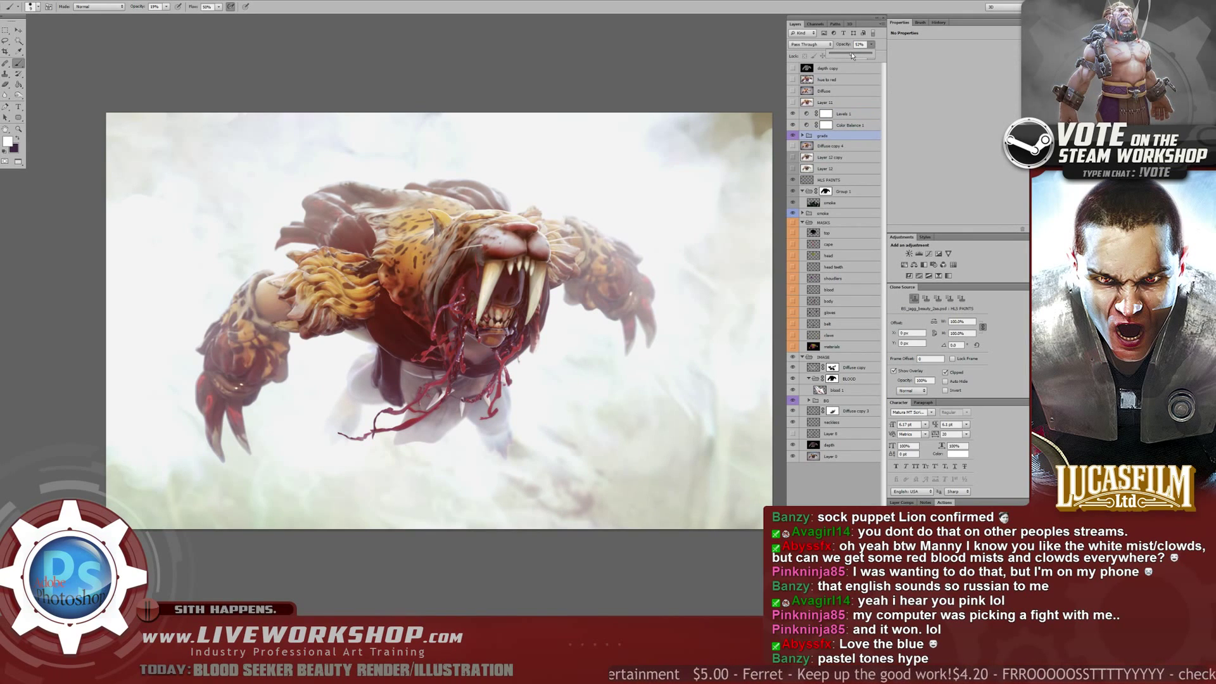
- Review the graded illustration, select the MLS PAINTS layer and give it a red color label
scroll(560, 190, up, 3)
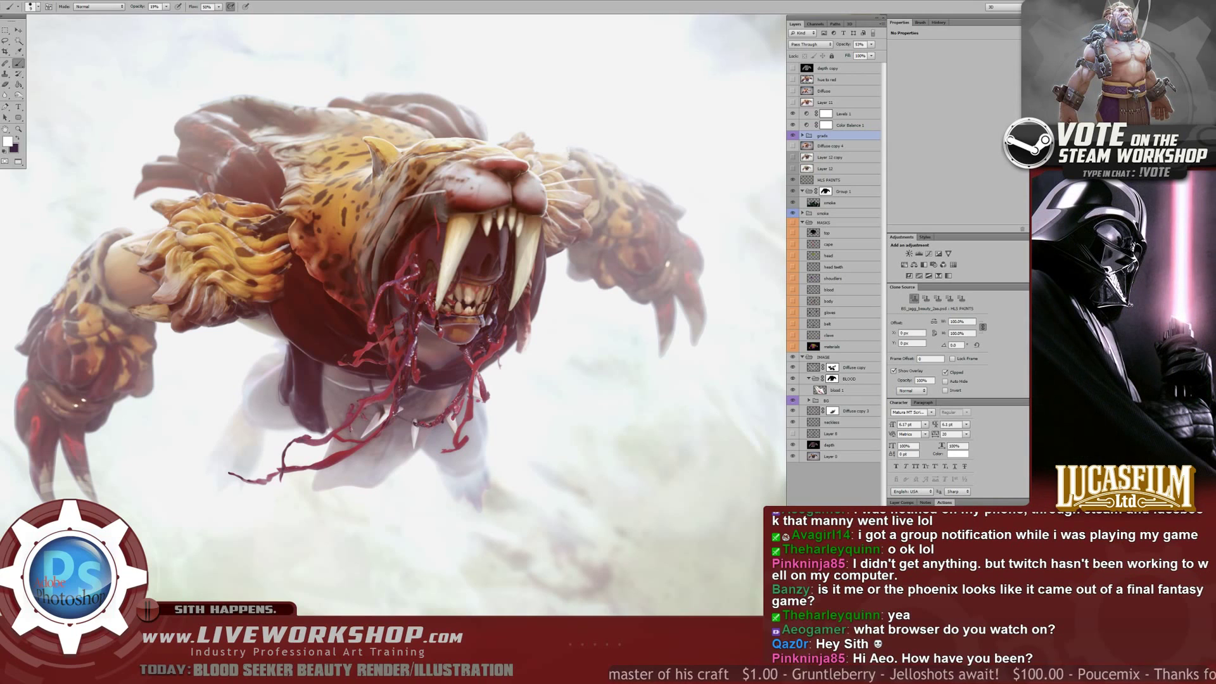
scroll(450, 198, down, 5)
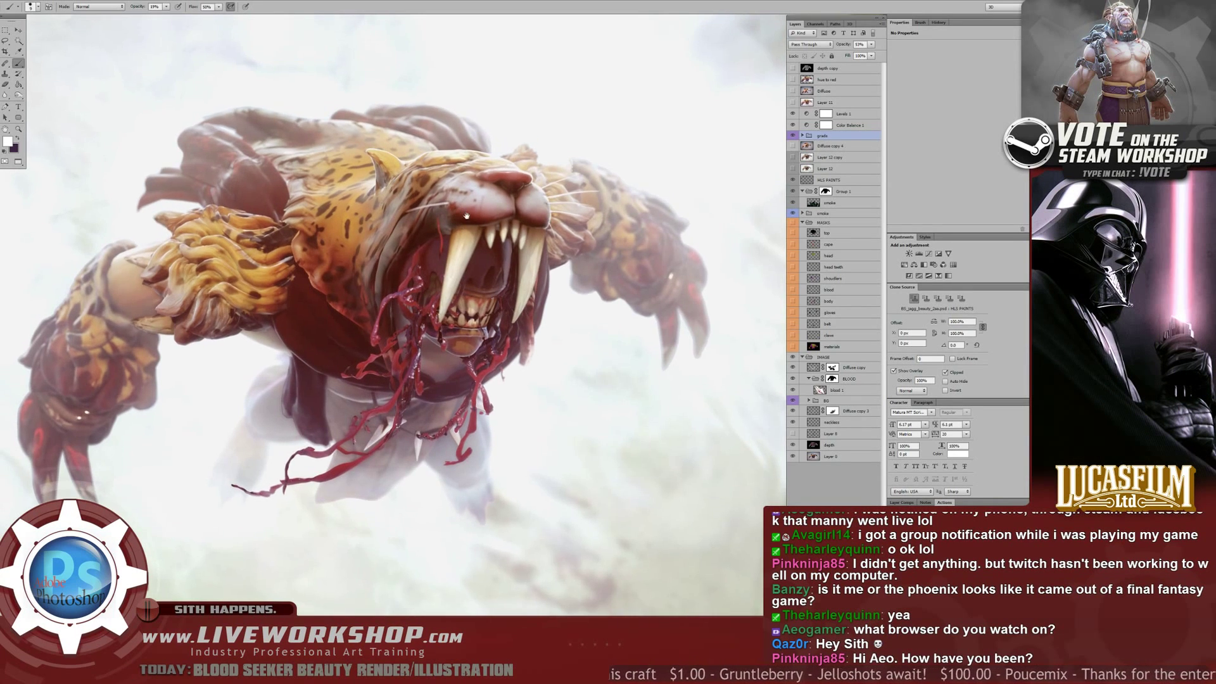
scroll(517, 263, down, 1)
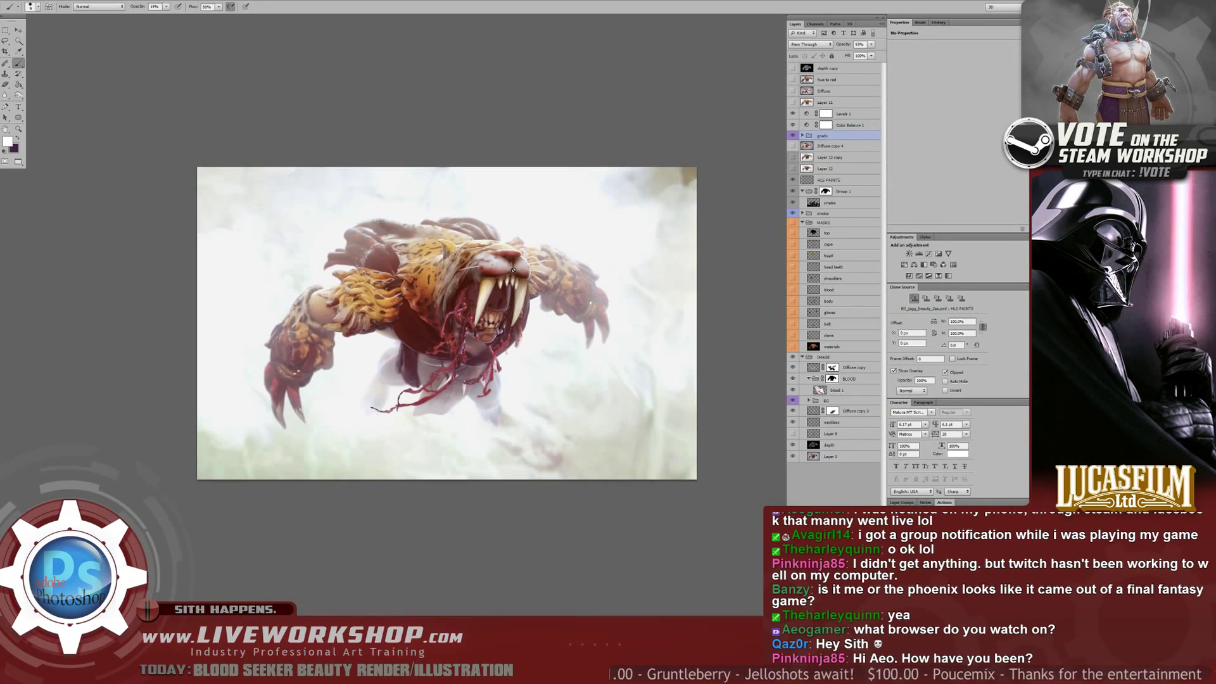
scroll(517, 263, up, 5)
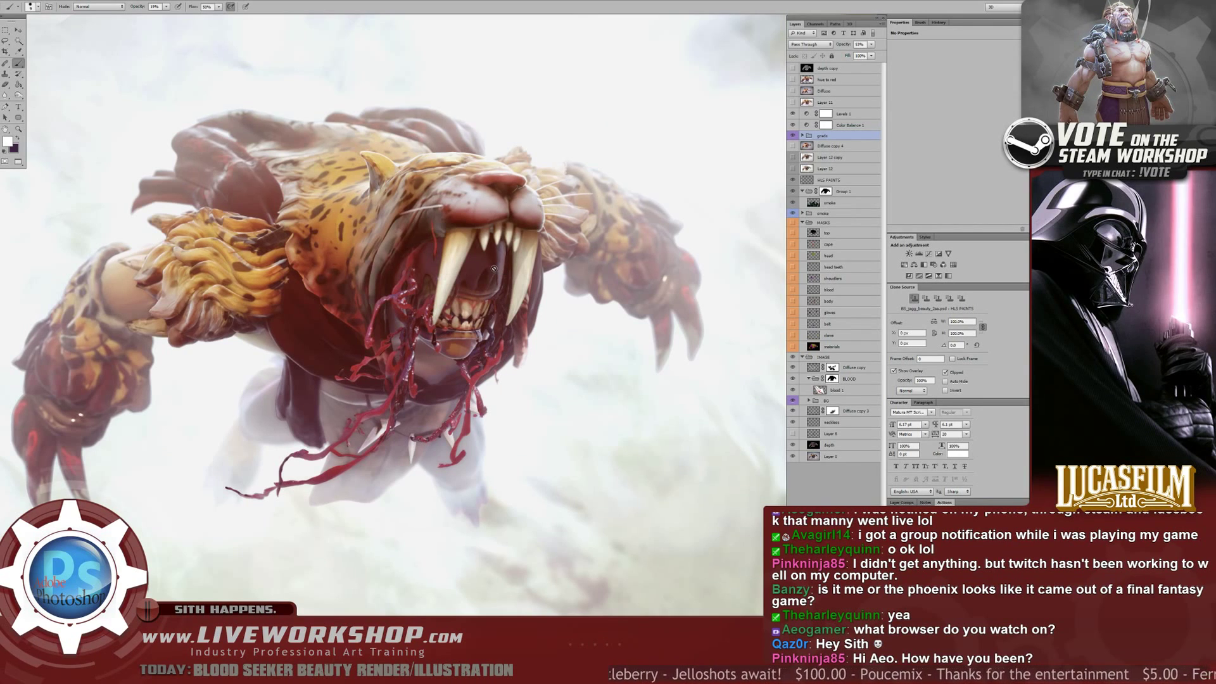
scroll(500, 269, up, 3)
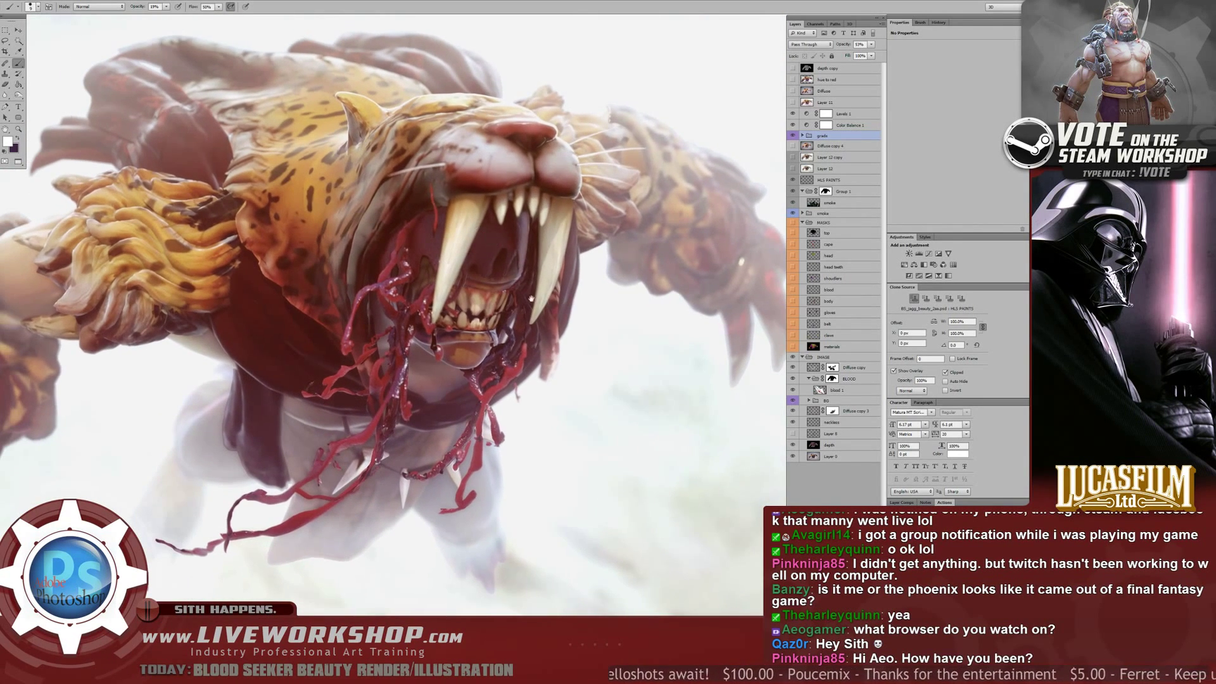
scroll(500, 245, up, 2)
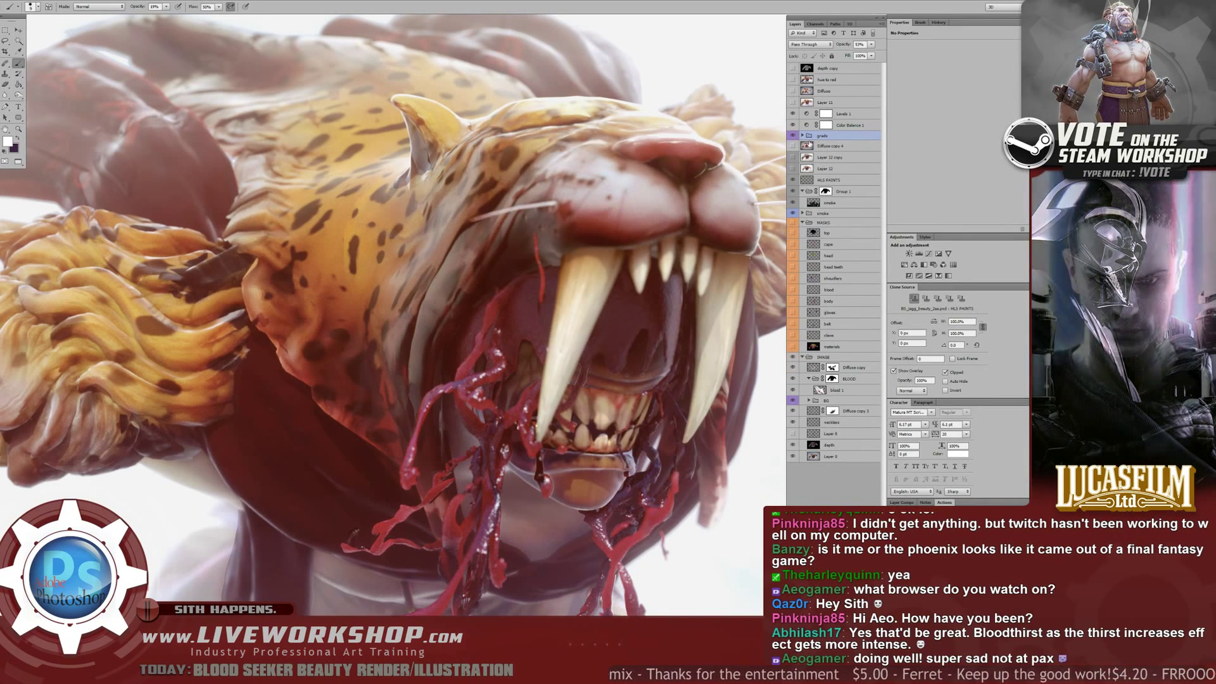
click(831, 180)
right_click(794, 181)
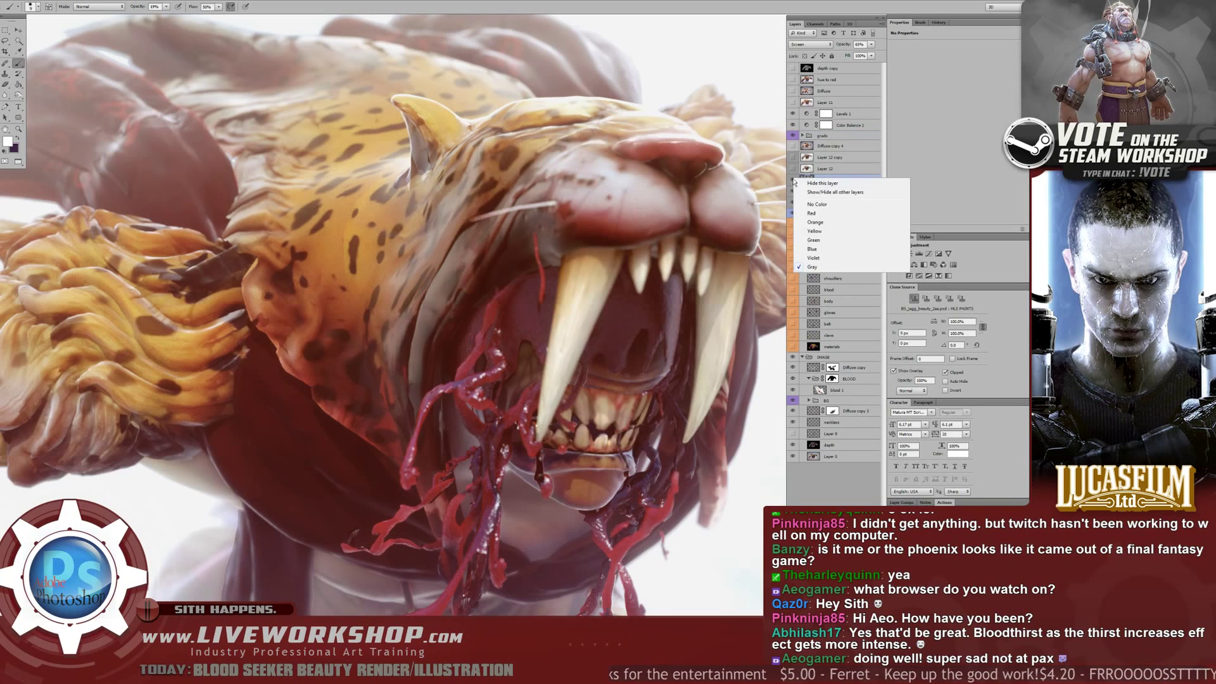
click(813, 214)
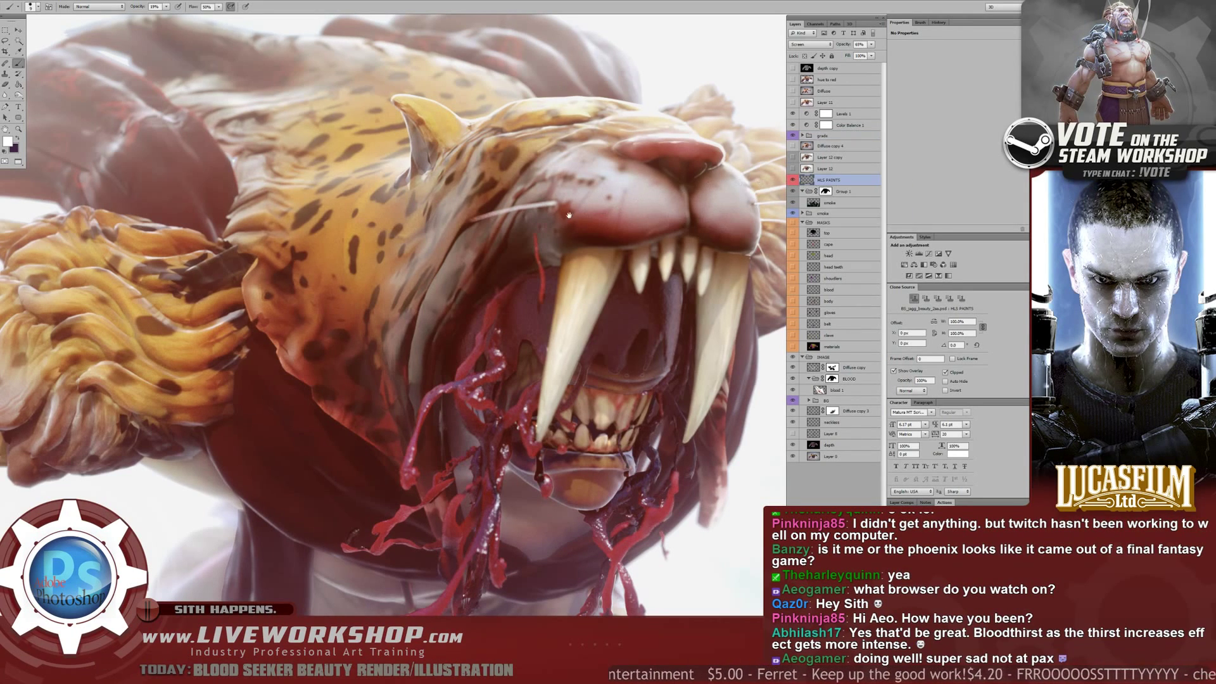
- Set the brush opacity to 100% for detail work on the tiger mask's muzzle
drag(569, 215, 575, 209)
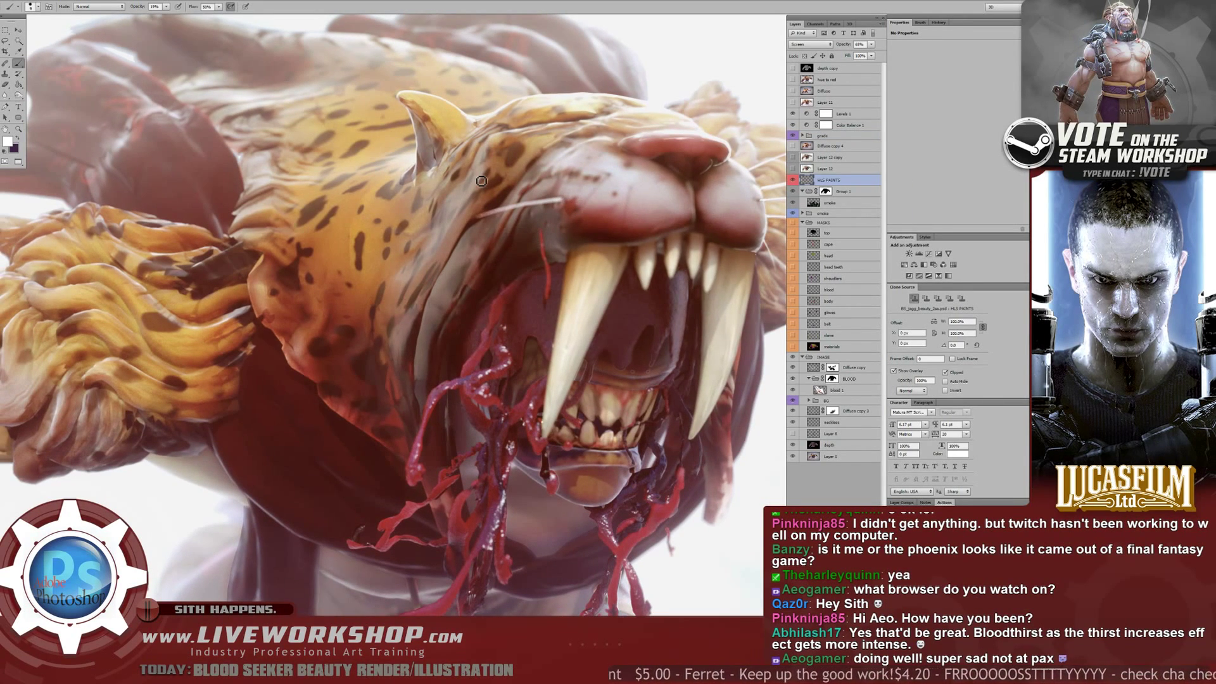
drag(487, 235, 457, 308)
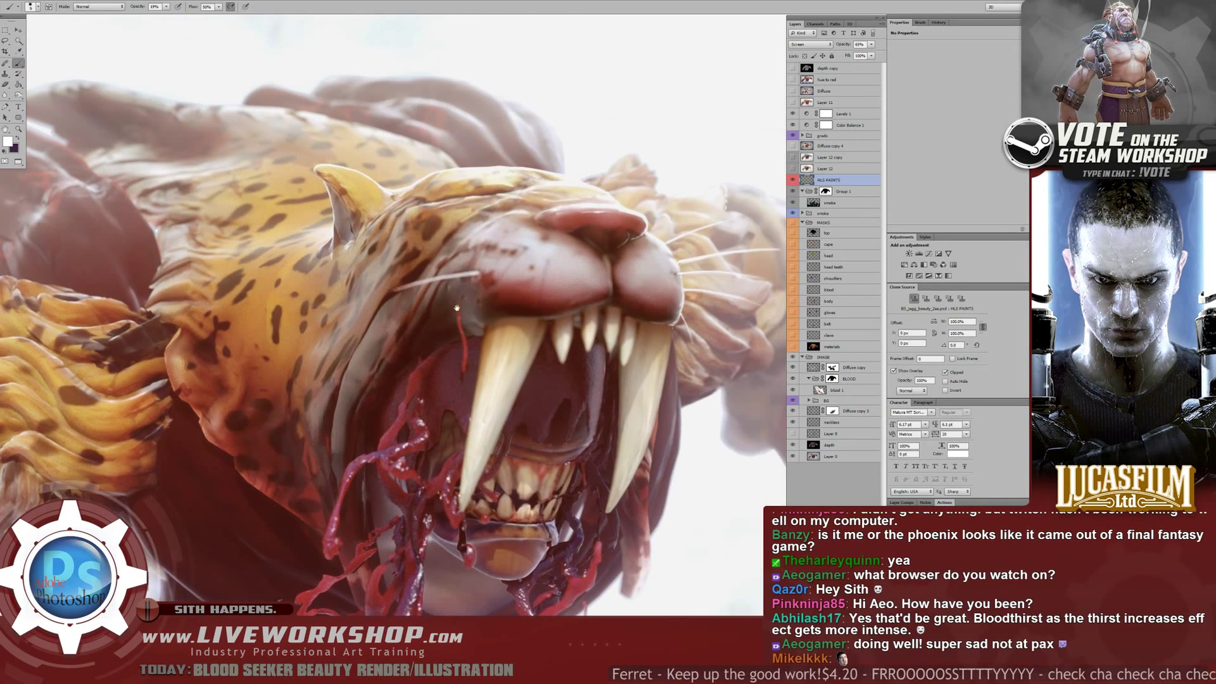
key(ctrl+plus)
key(ctrl+plus)
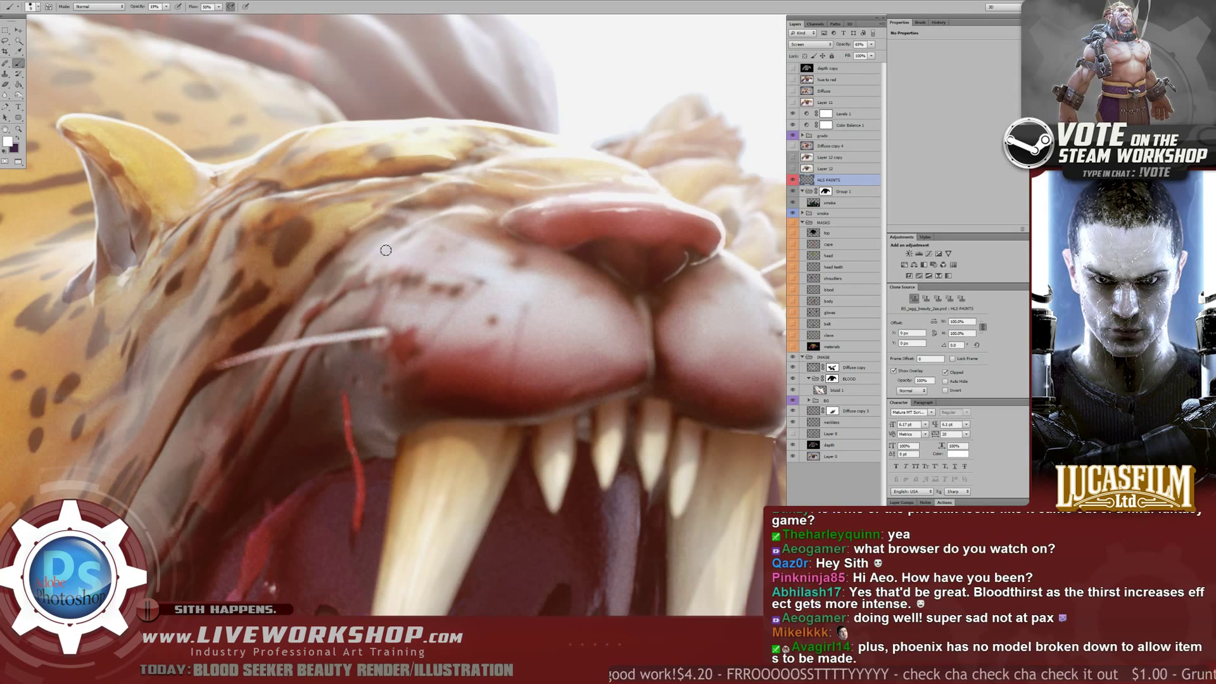
click(167, 7)
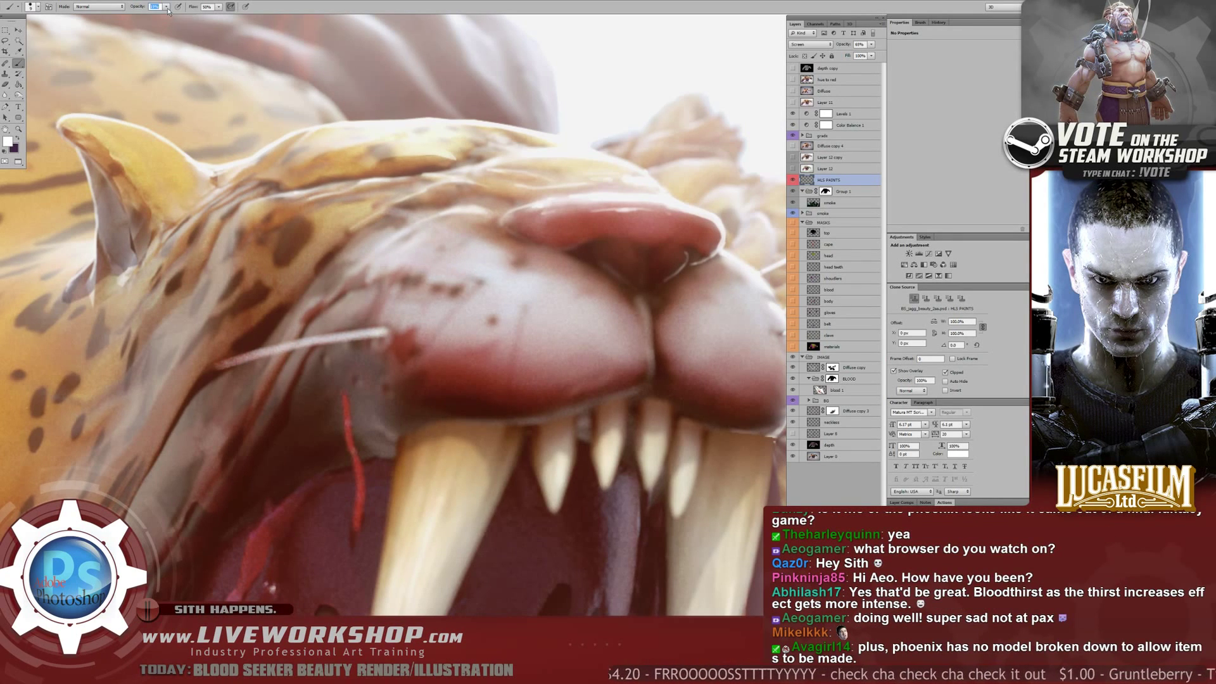
text(100)
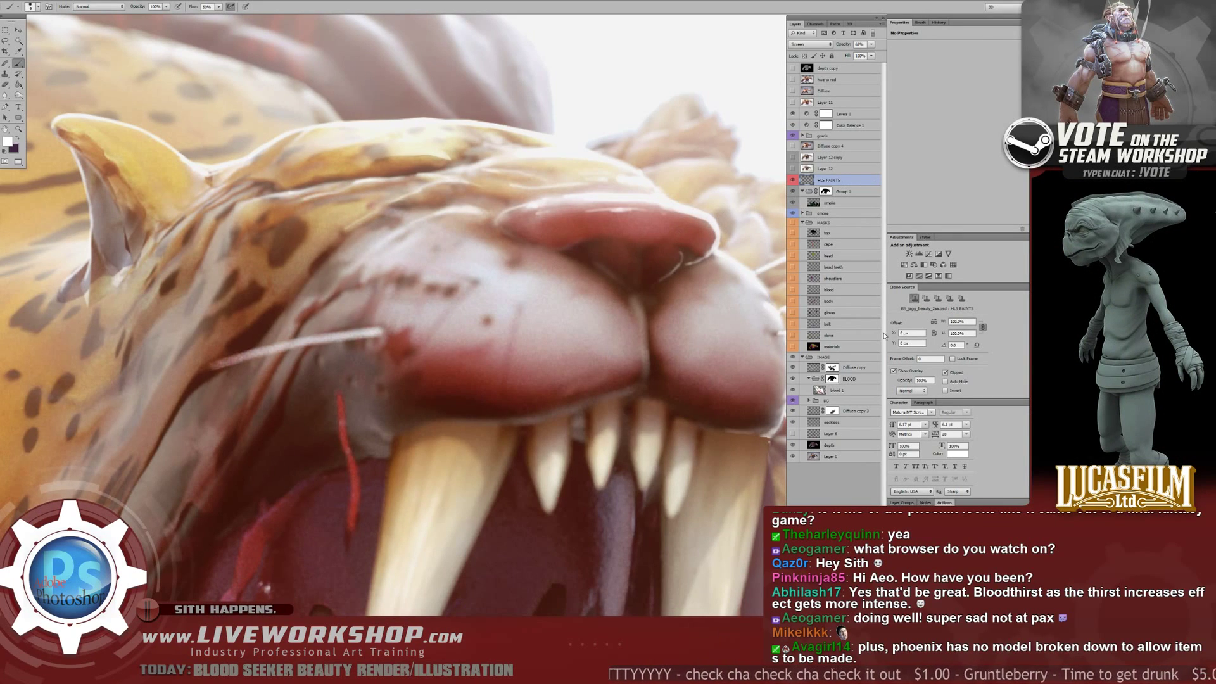
- Create a new layer above MLS PAINTS and name it "wiskers LEFT"
key(ctrl+shift+alt+n)
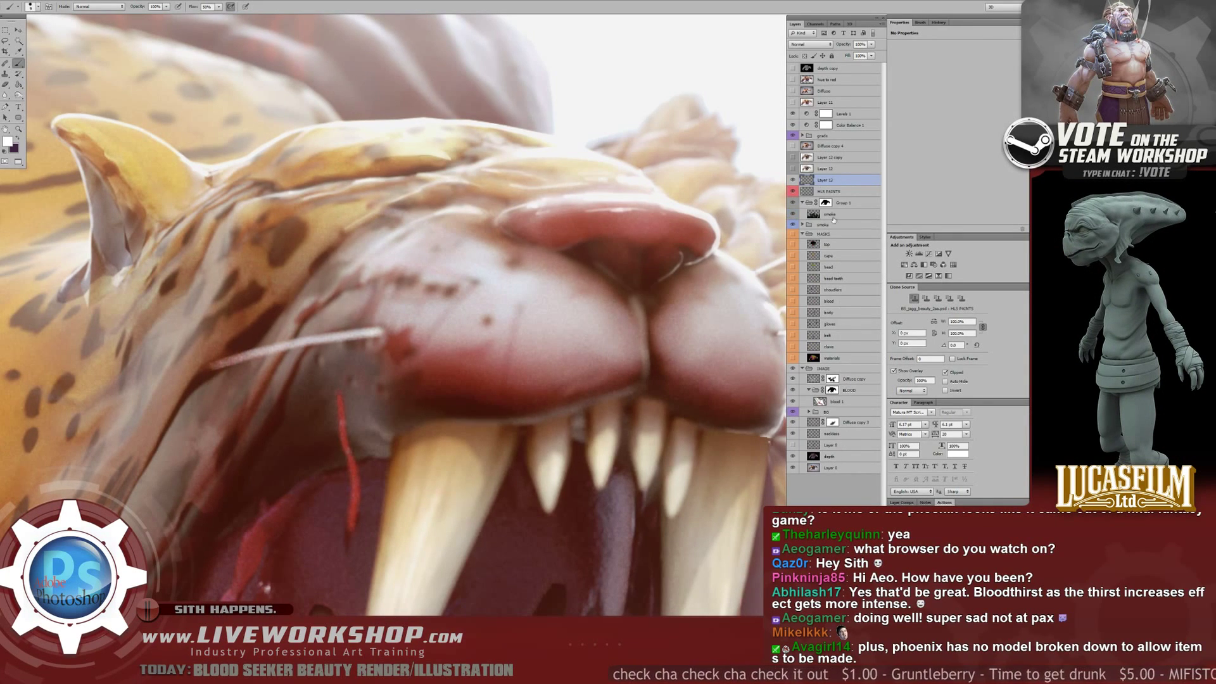
double_click(823, 180)
text(we)
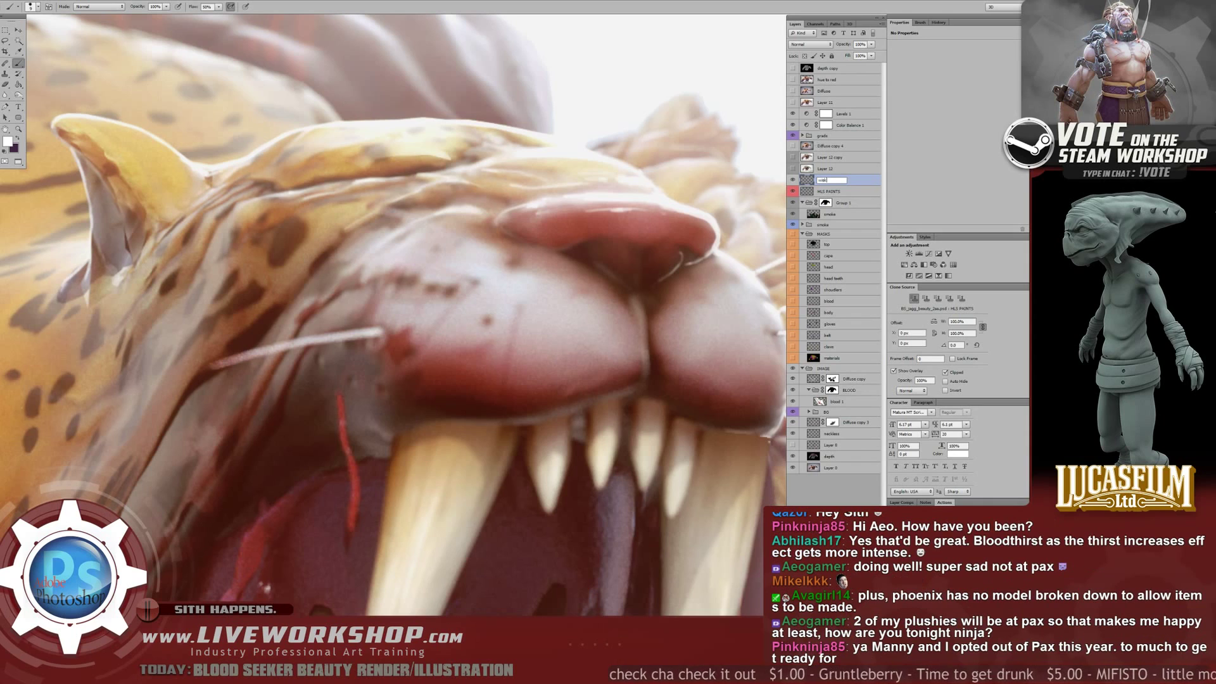
key(Return)
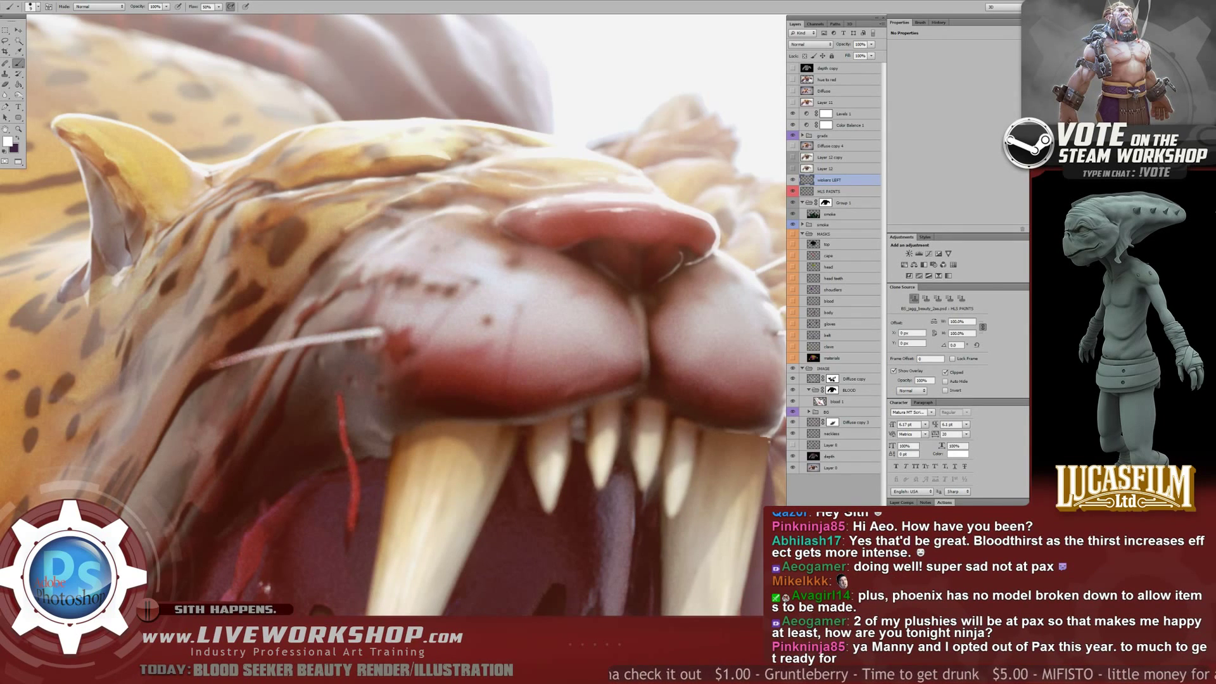
- Set the whisker layer's blend mode to Screen and its opacity to 90%
click(820, 45)
click(802, 119)
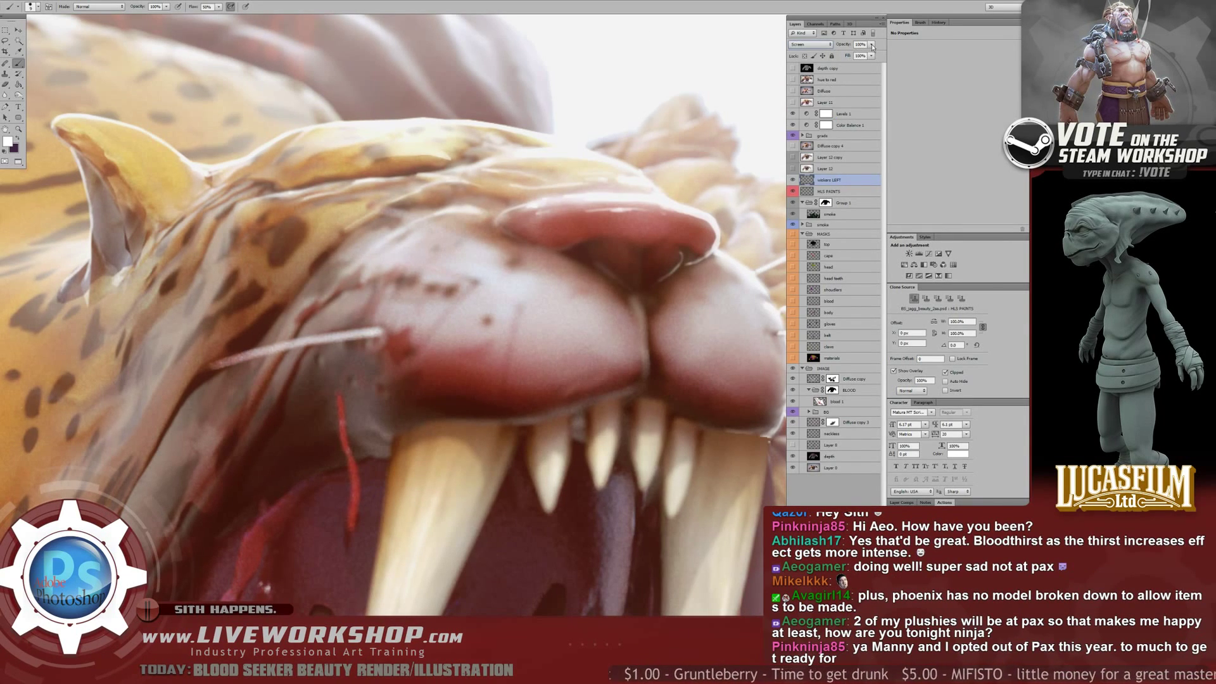
drag(871, 45, 867, 54)
- Try painting a white whisker freehand with the brush, from the tiger's muzzle back toward the cheek
key(space)
mouse_move(504, 232)
mouse_down()
mouse_move(525, 240)
mouse_move(349, 201)
mouse_up()
key(ctrl+z)
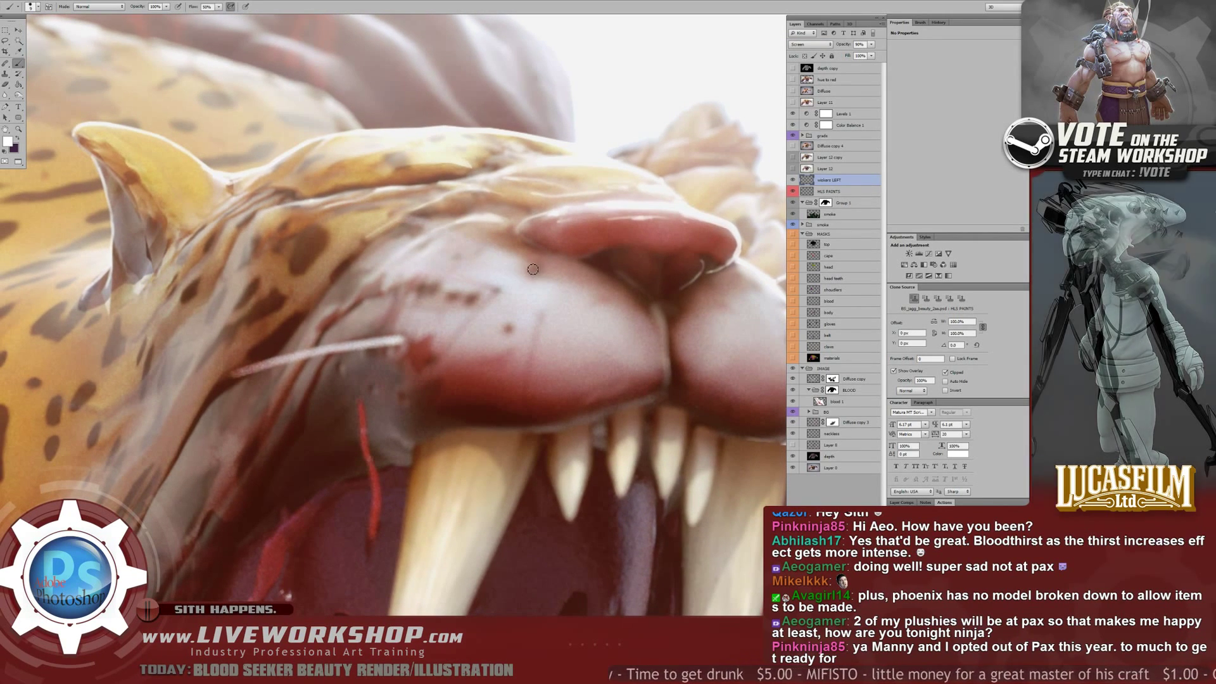
right_click(511, 268)
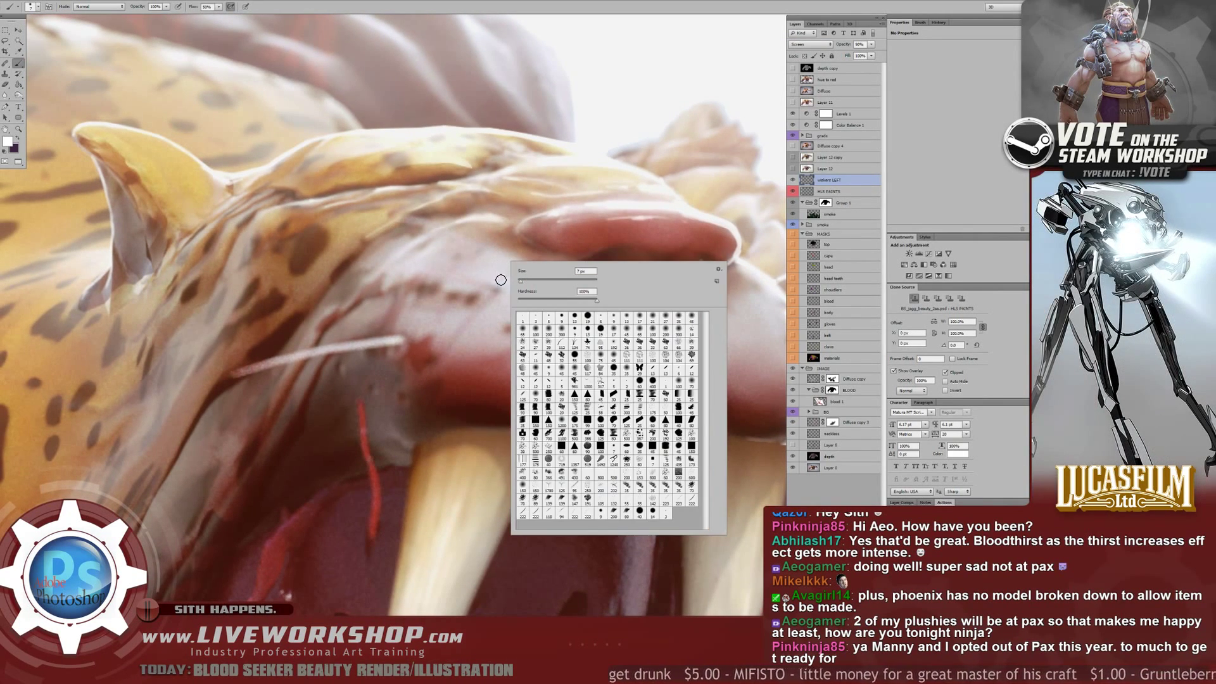
click(491, 282)
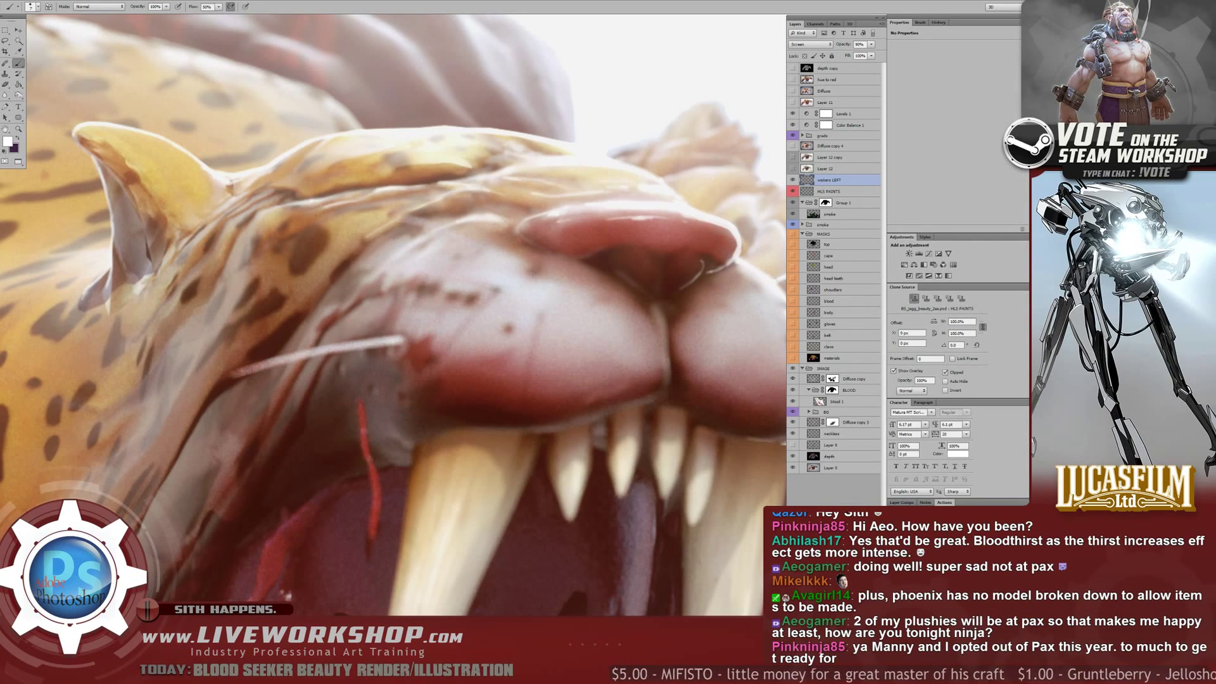
right_click(510, 261)
click(474, 289)
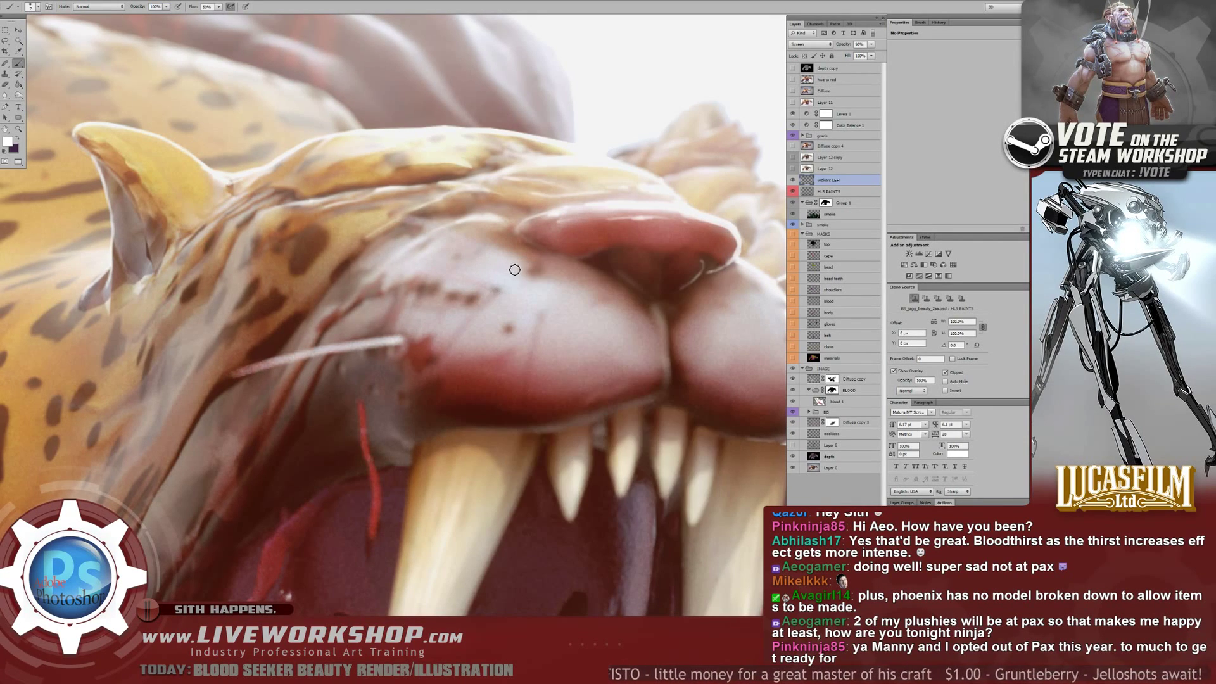
mouse_move(535, 274)
mouse_down()
mouse_move(469, 244)
mouse_move(303, 226)
mouse_up()
key(ctrl+z)
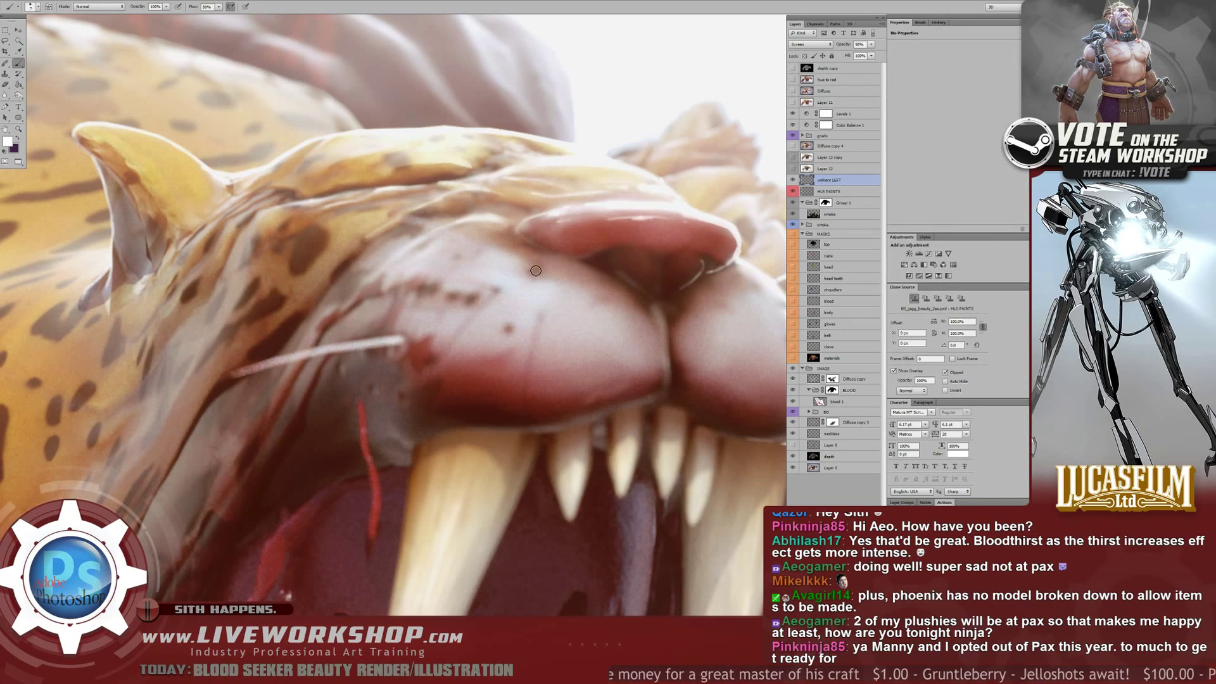
mouse_move(535, 271)
mouse_down()
mouse_move(377, 210)
mouse_move(358, 238)
mouse_up()
key(ctrl+z)
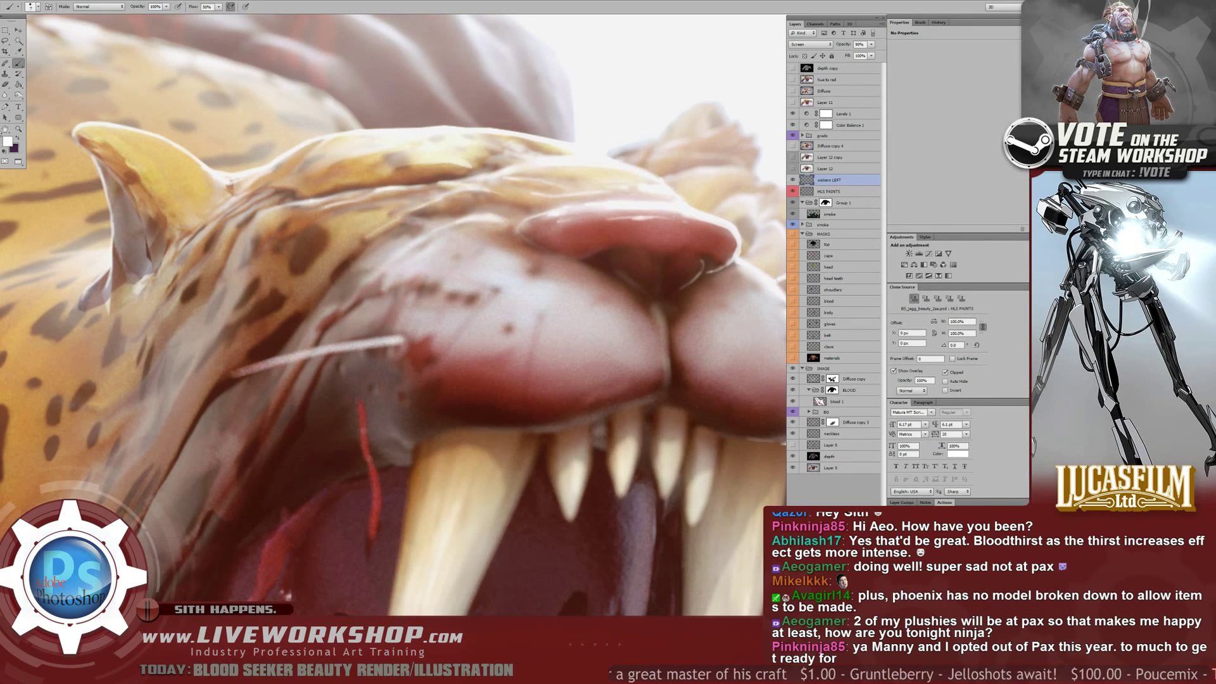
- Draw a thin closed Pen path for a curved whisker from the dark spot on the muzzle back below the ear
click(5, 106)
drag(546, 261, 532, 256)
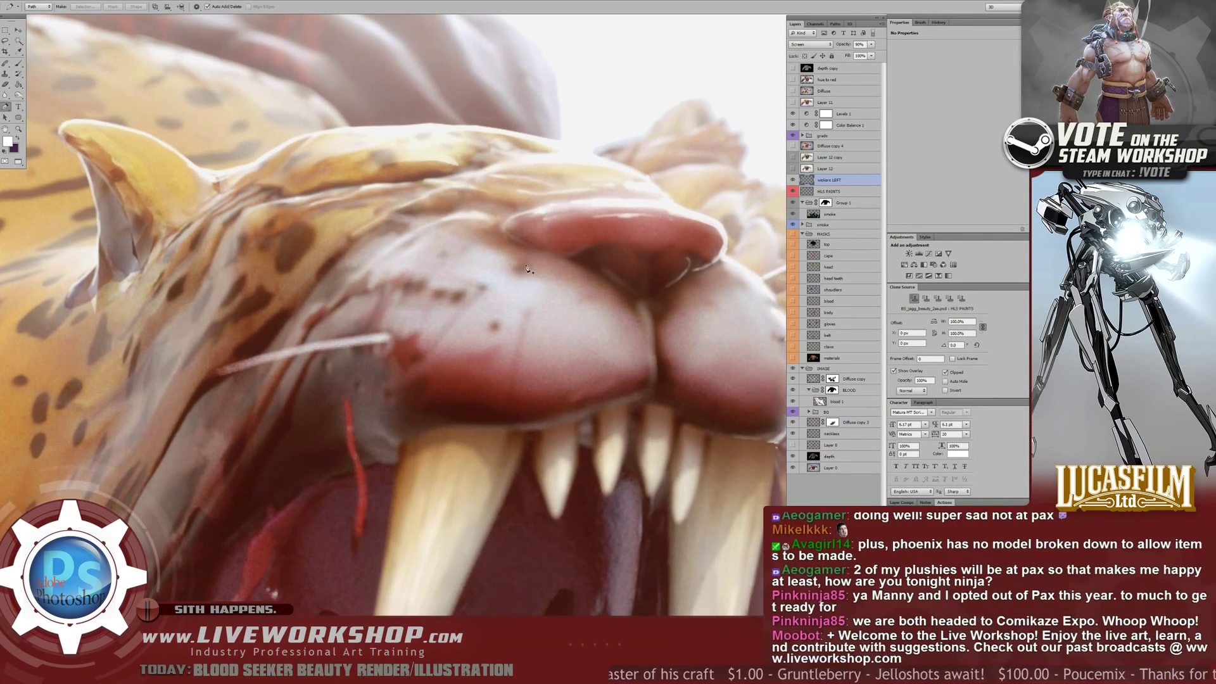
click(527, 268)
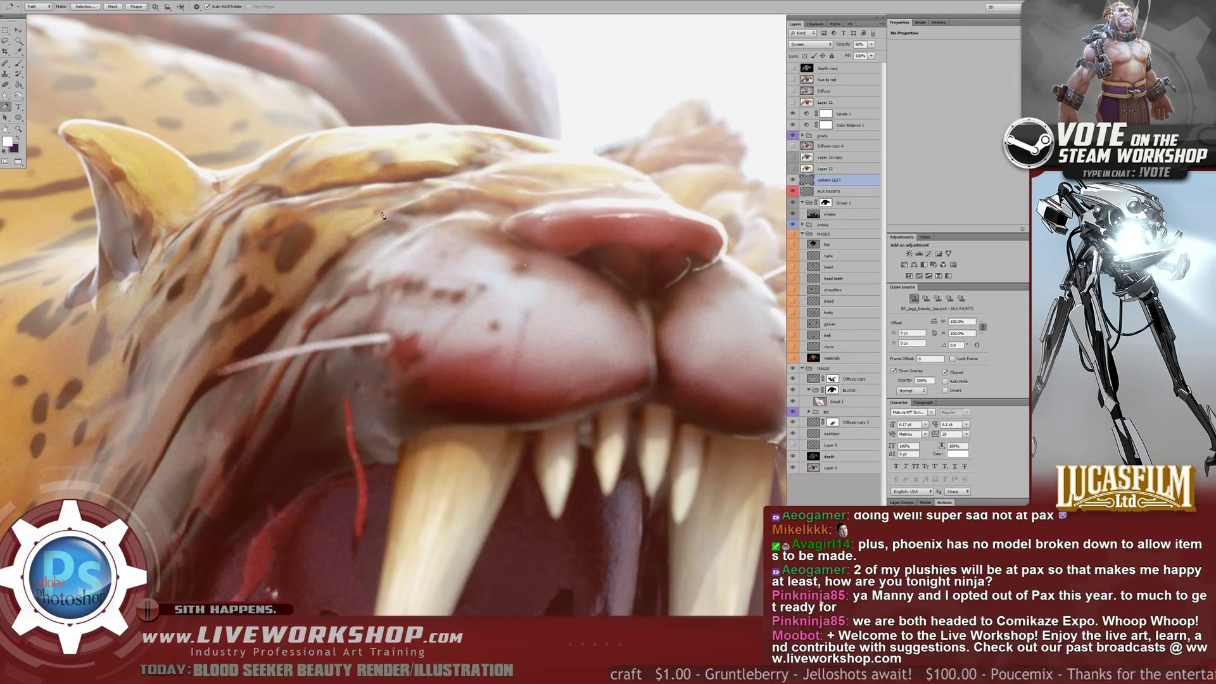
drag(314, 207, 212, 223)
alt+click(315, 209)
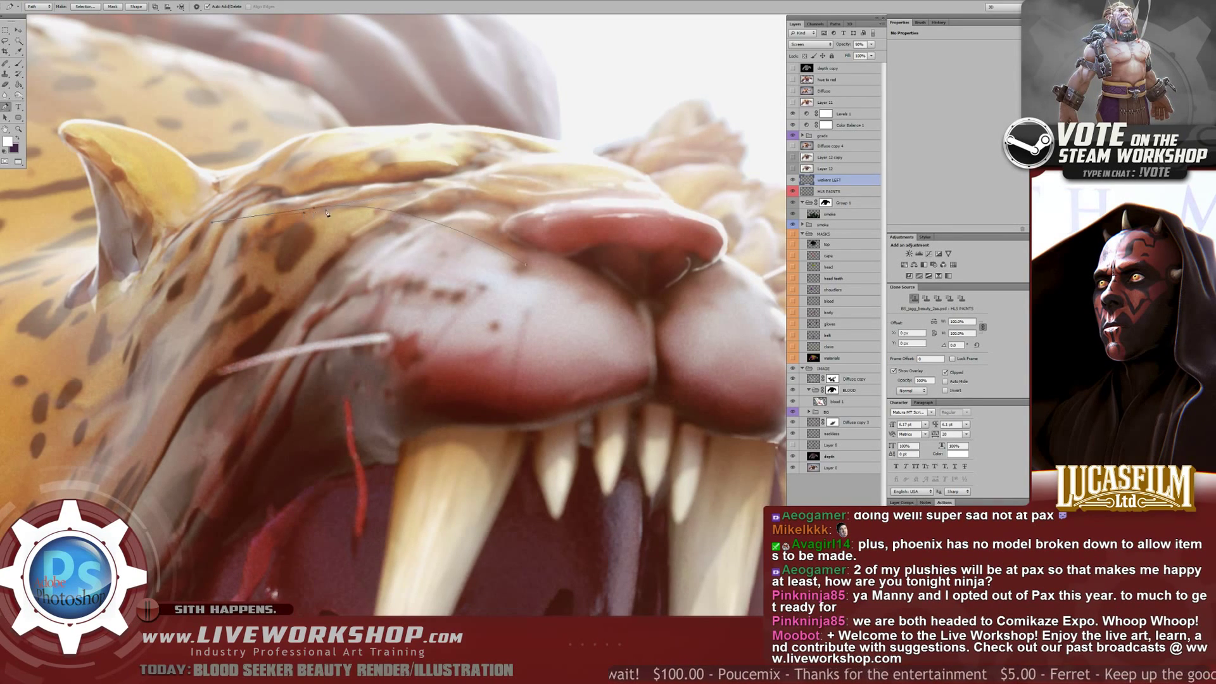
click(365, 212)
click(522, 270)
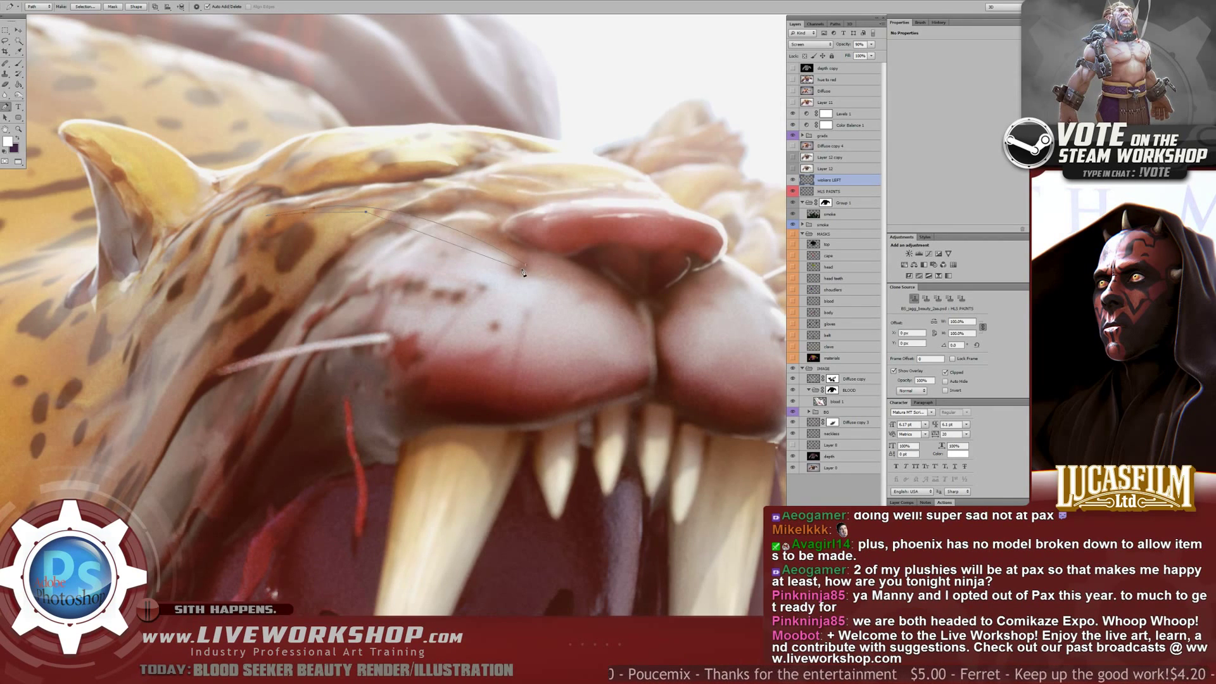
drag(523, 273, 609, 321)
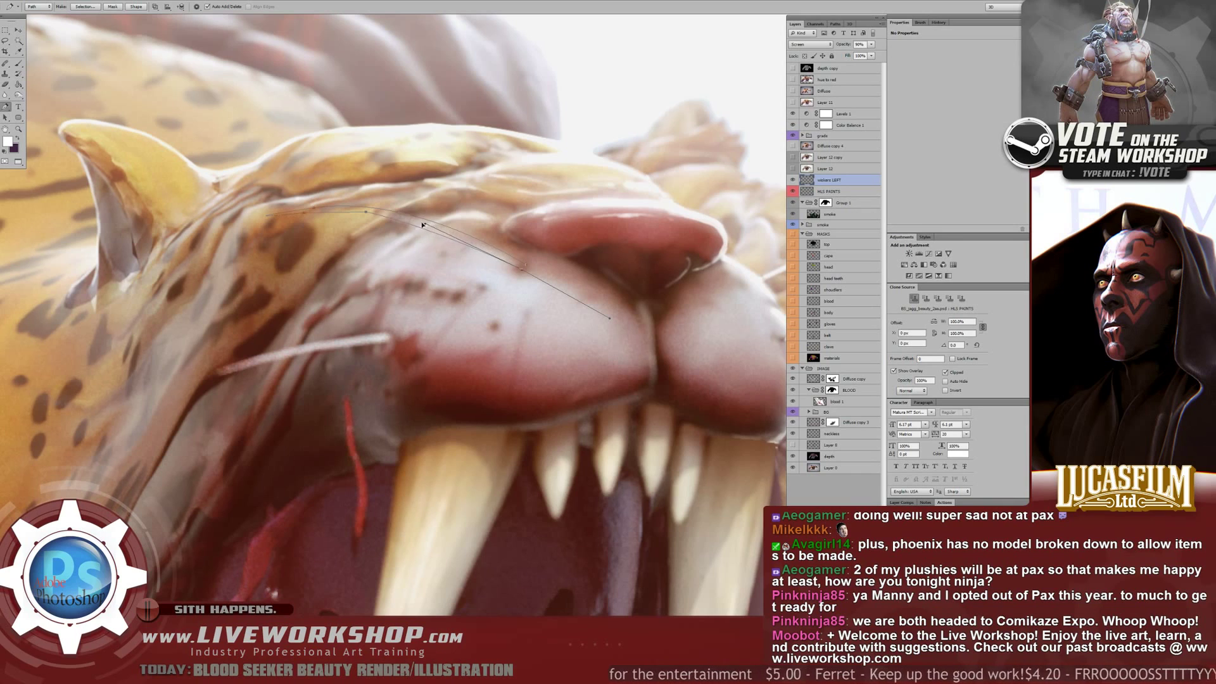
- Refine the whisker path's anchor points and direction handles into a smooth, narrow arc over the muzzle
ctrl+click(365, 212)
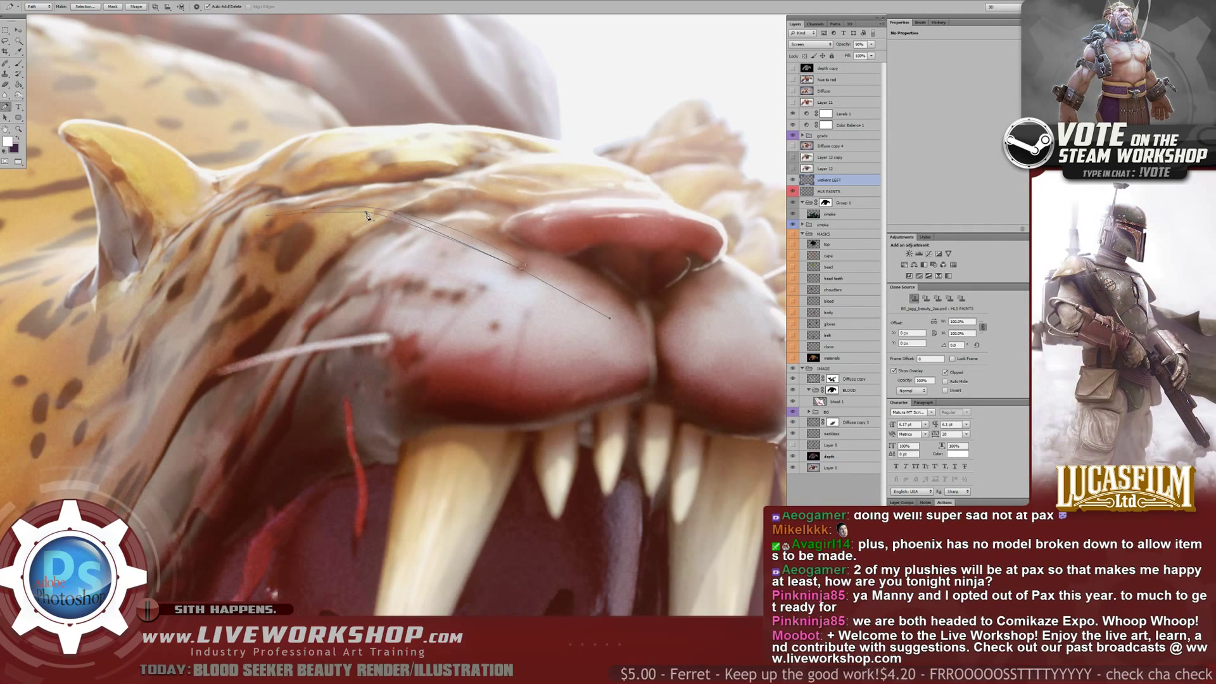
click(365, 213)
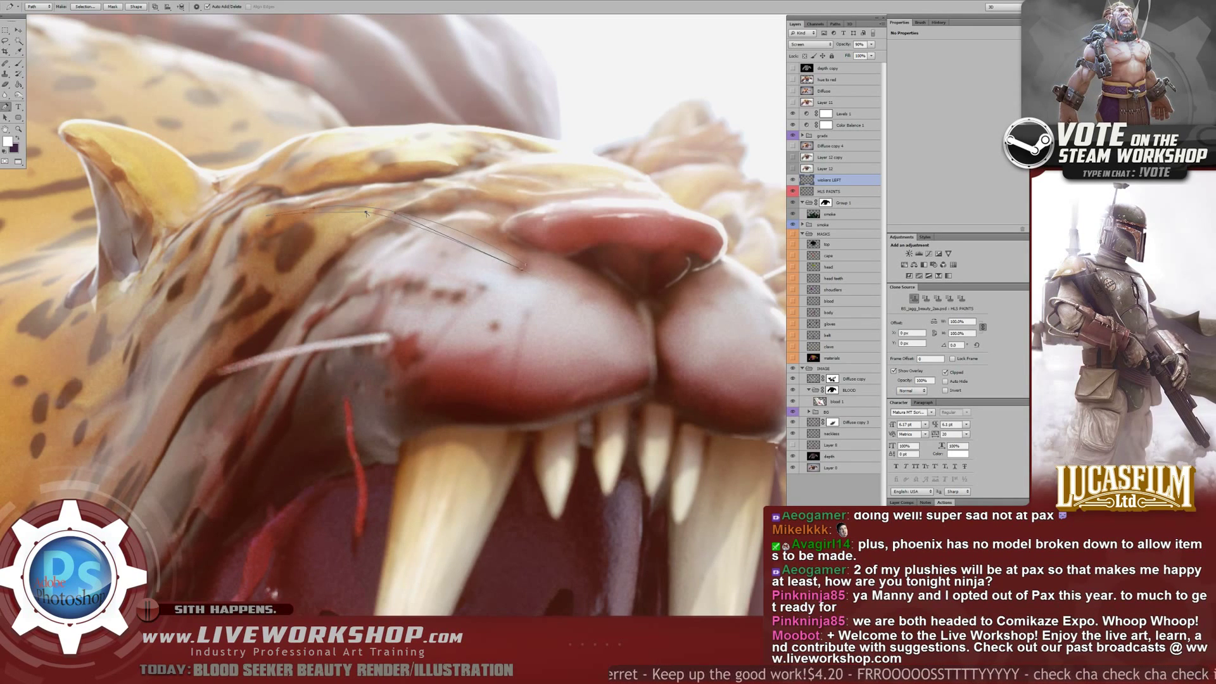
drag(367, 213, 328, 209)
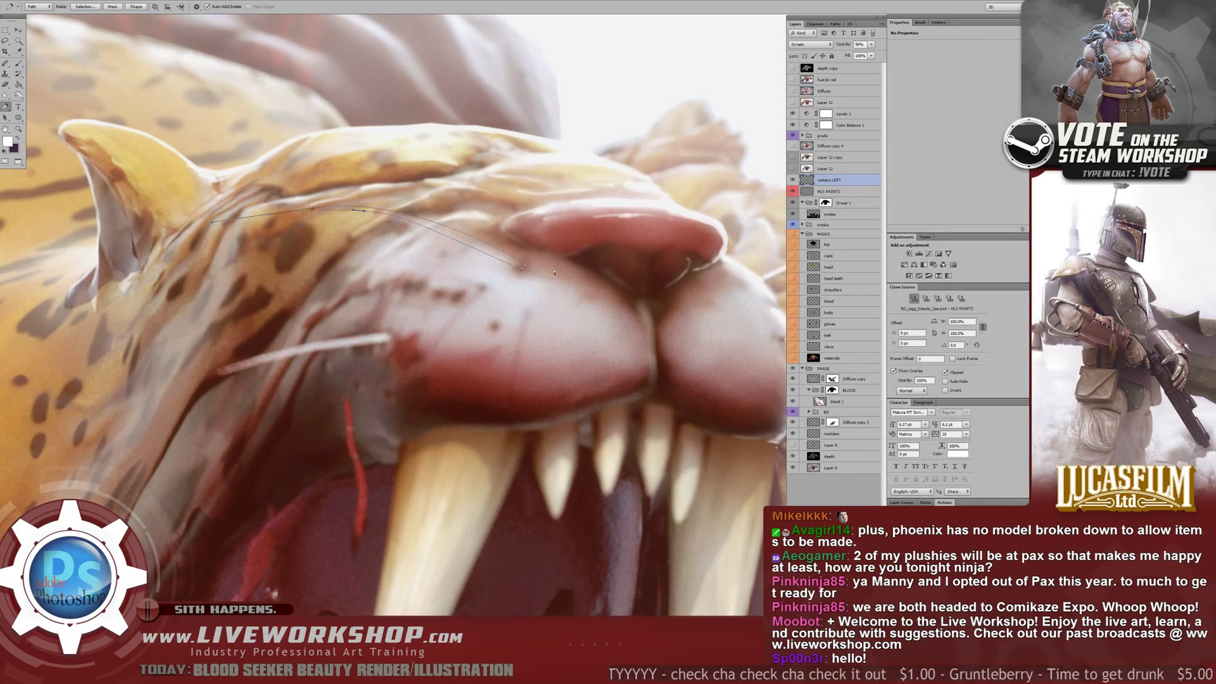
ctrl+click(522, 268)
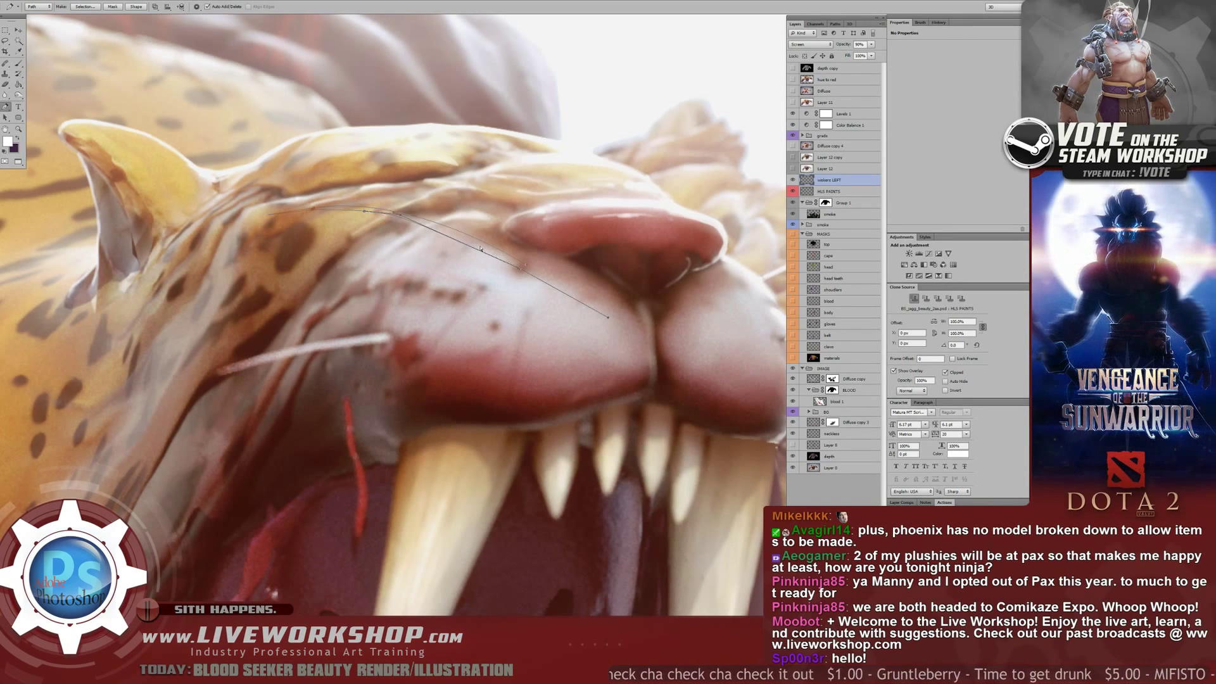
drag(392, 213, 420, 217)
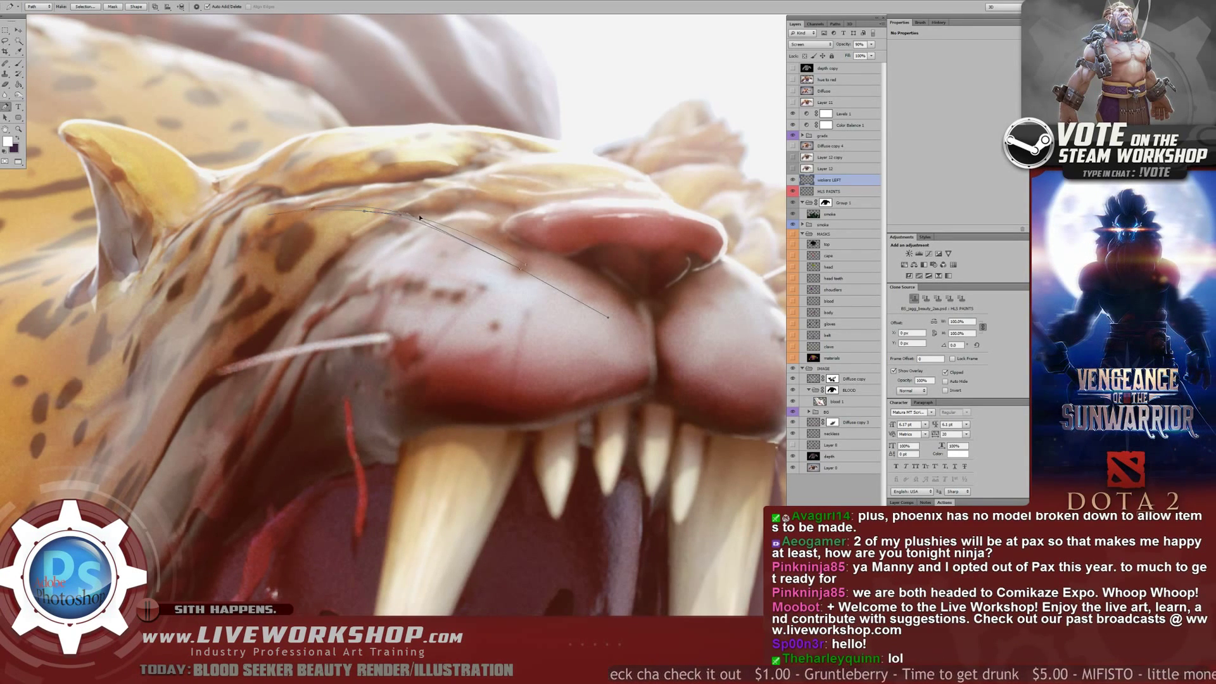
ctrl+click(603, 314)
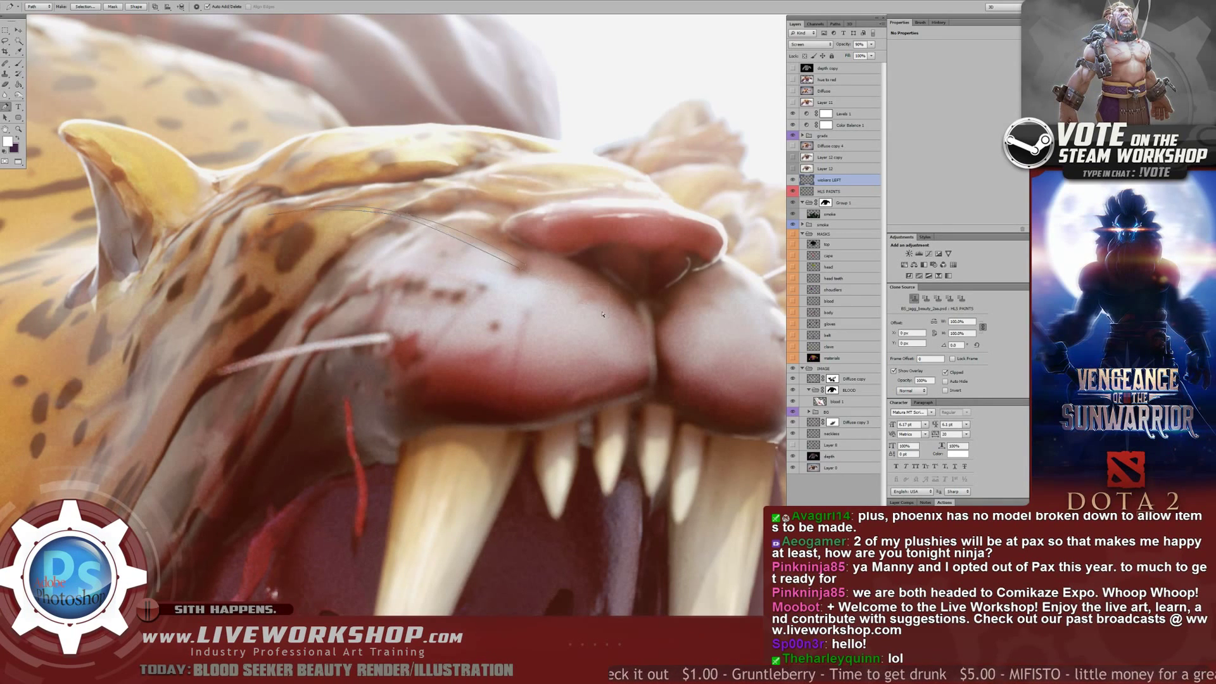
ctrl+click(523, 271)
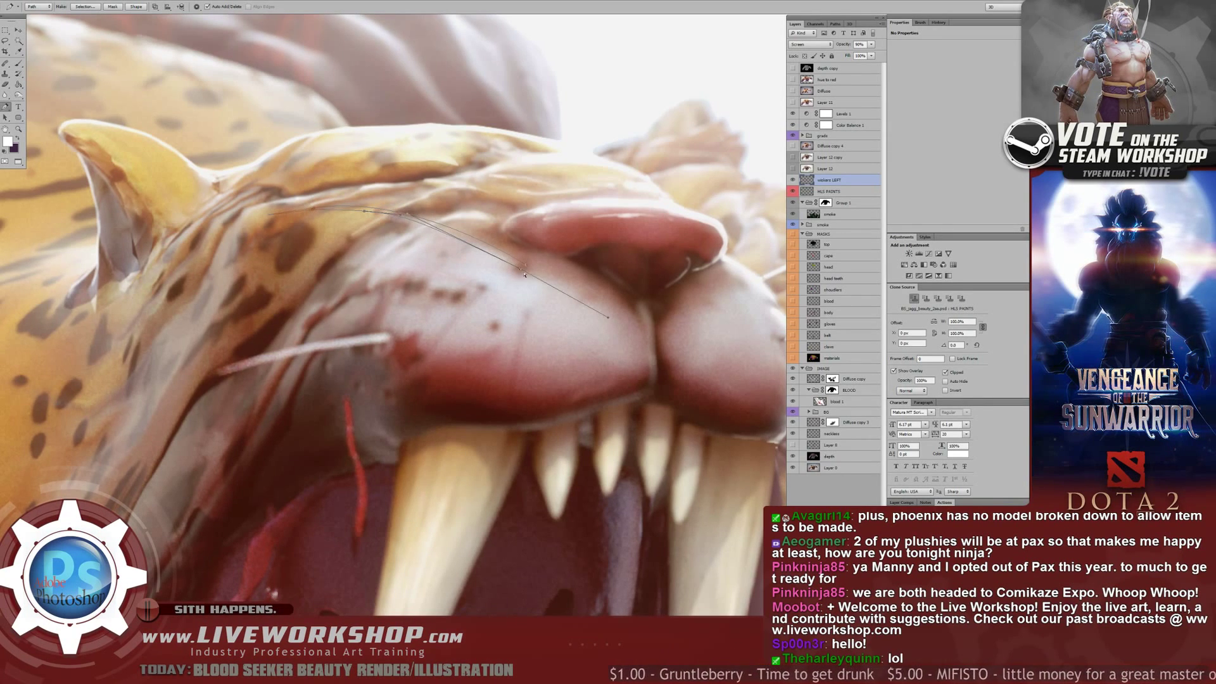
drag(610, 324, 525, 273)
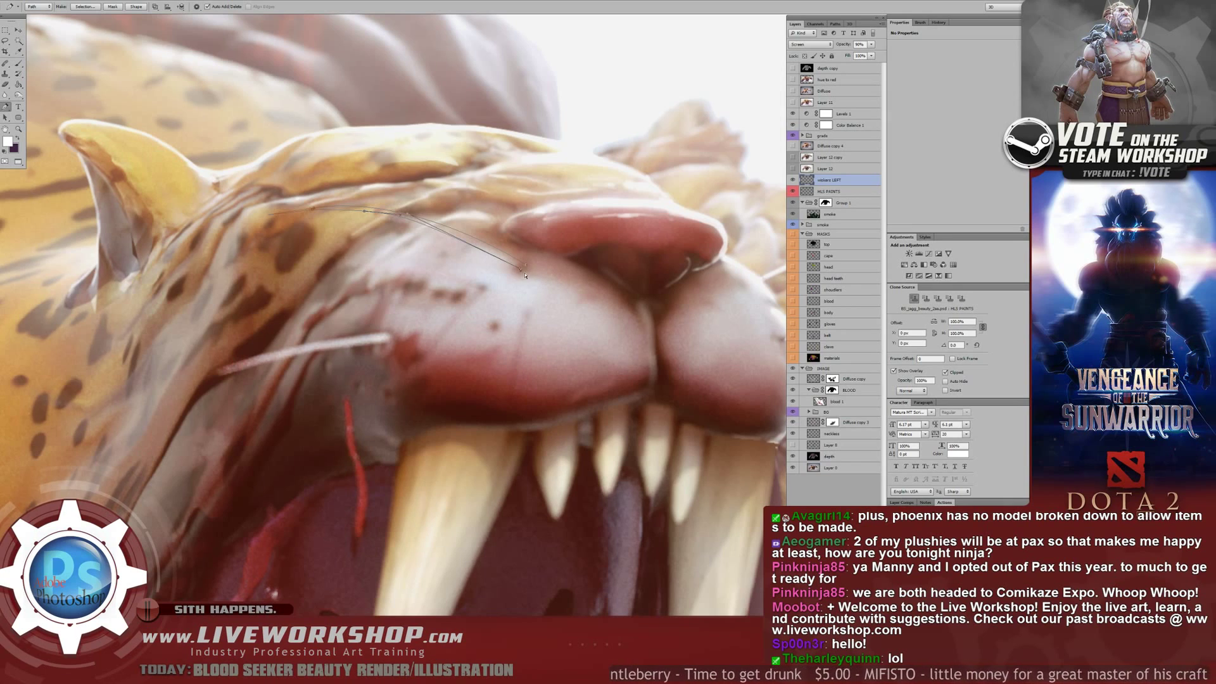
ctrl+click(529, 272)
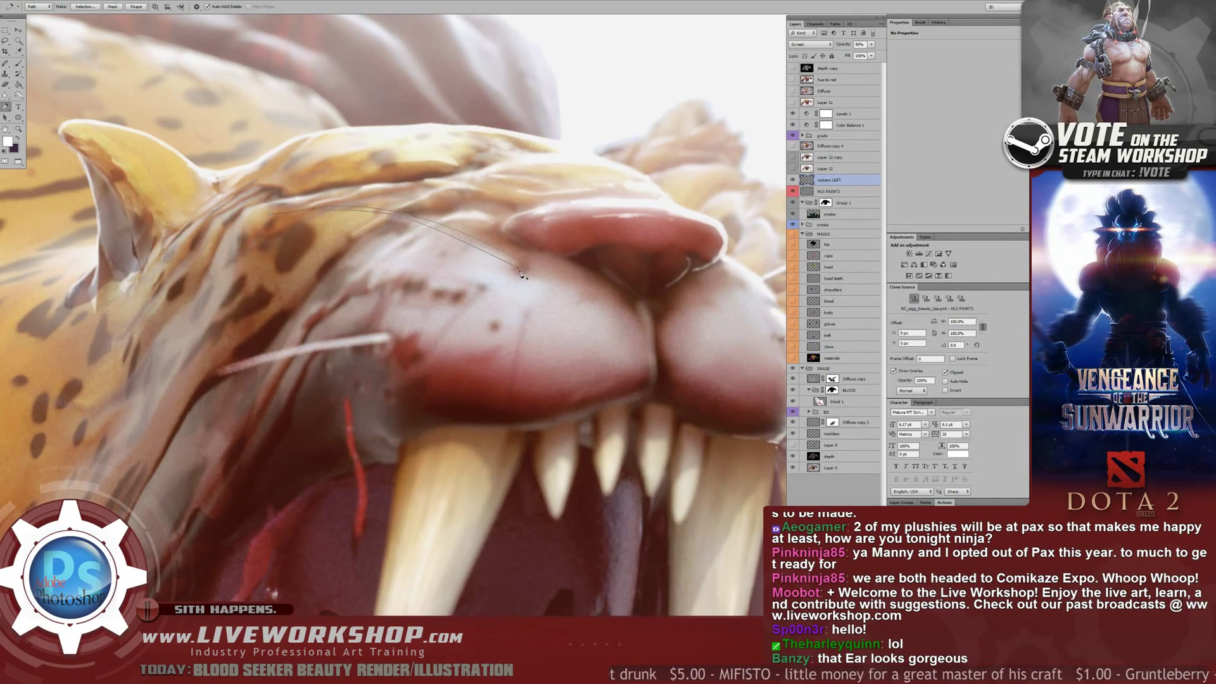
- Fill the whisker path with the background color in Normal mode at 100% opacity, keeping the layer on Screen
right_click(521, 274)
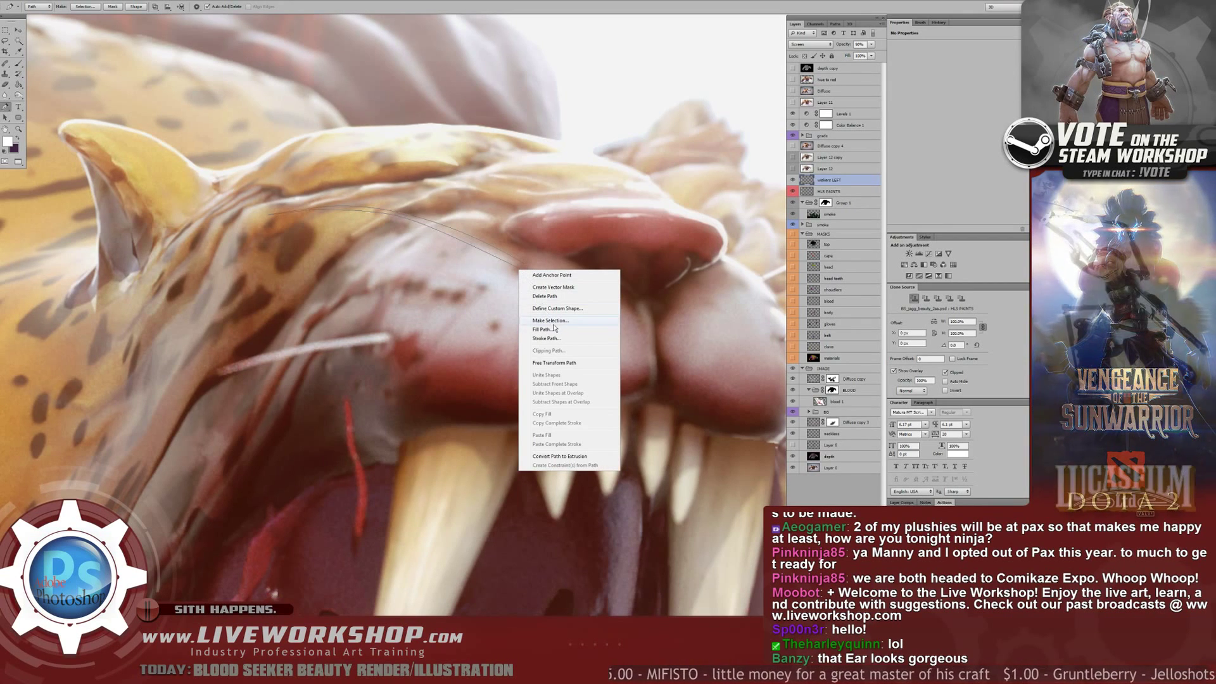
click(558, 354)
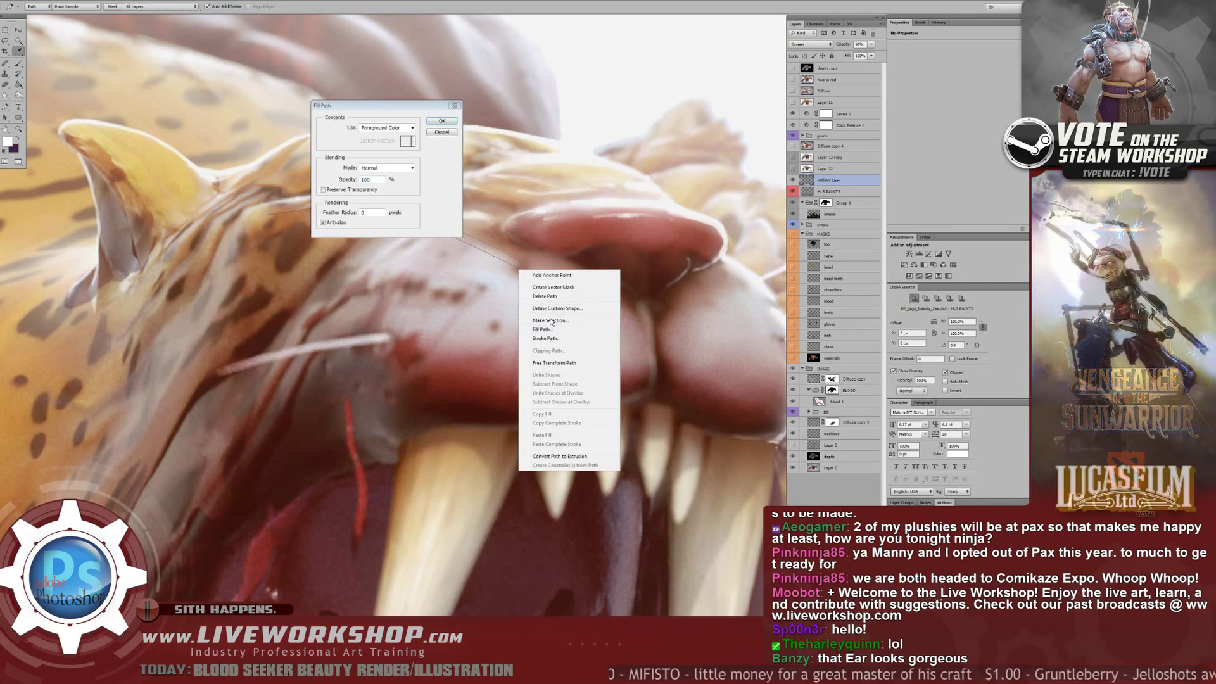
click(410, 129)
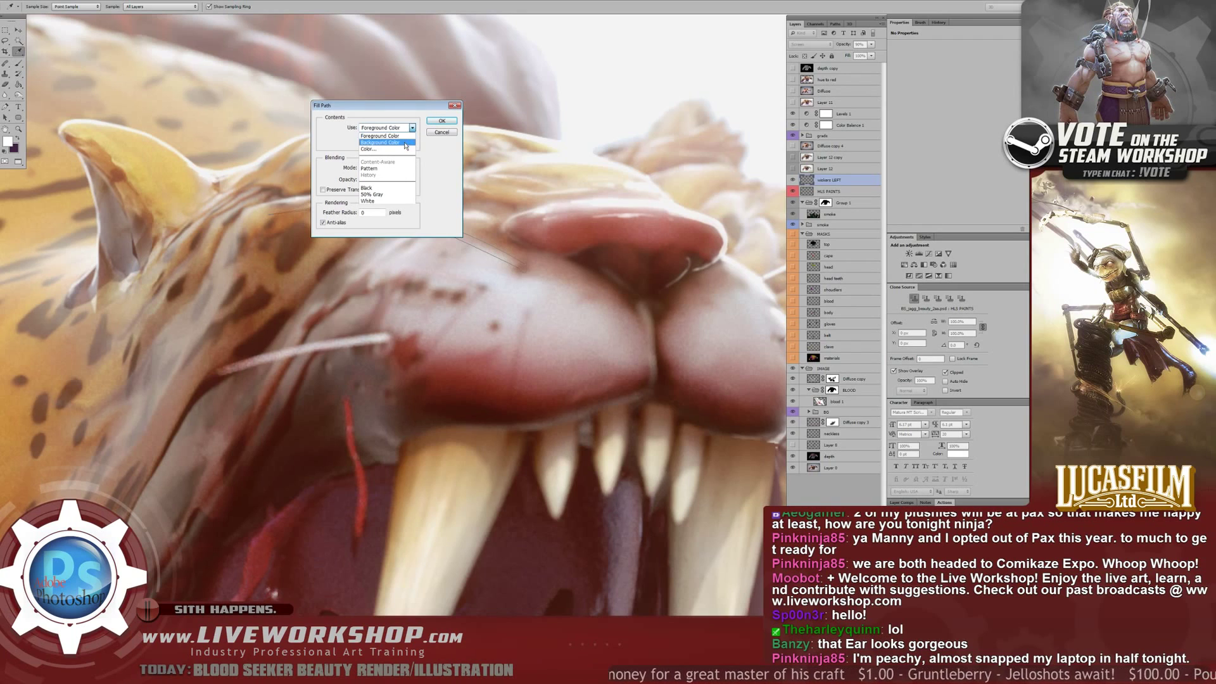
click(383, 140)
click(441, 120)
key(p)
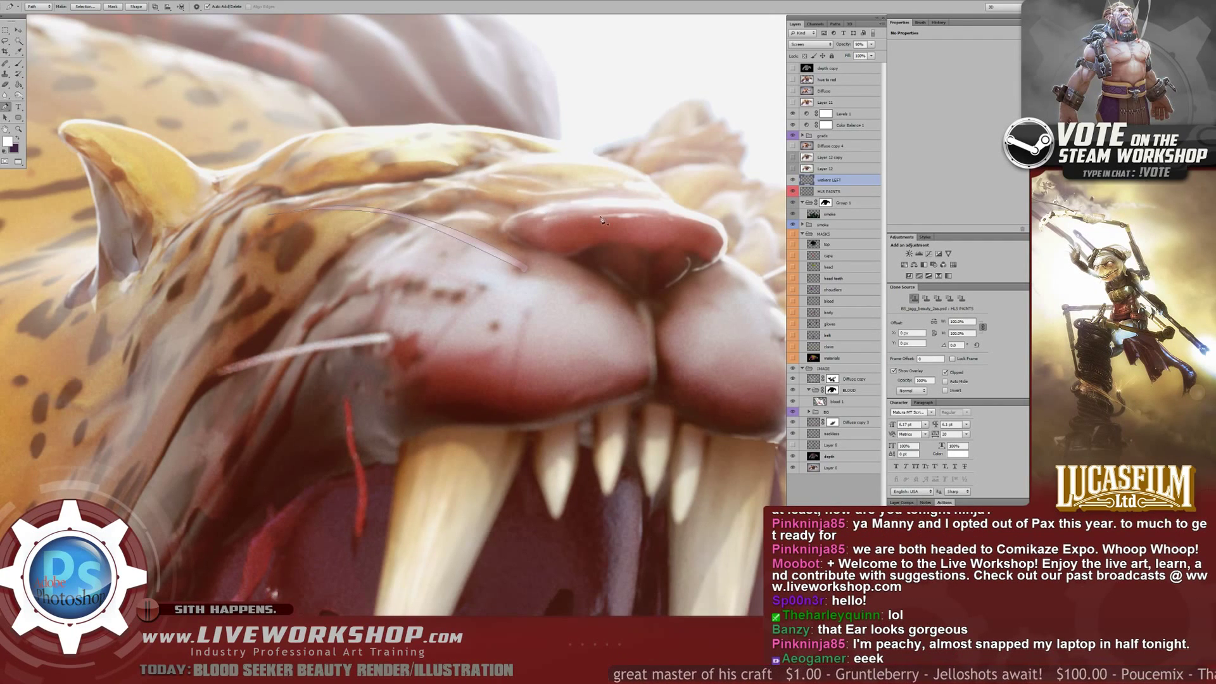
click(814, 45)
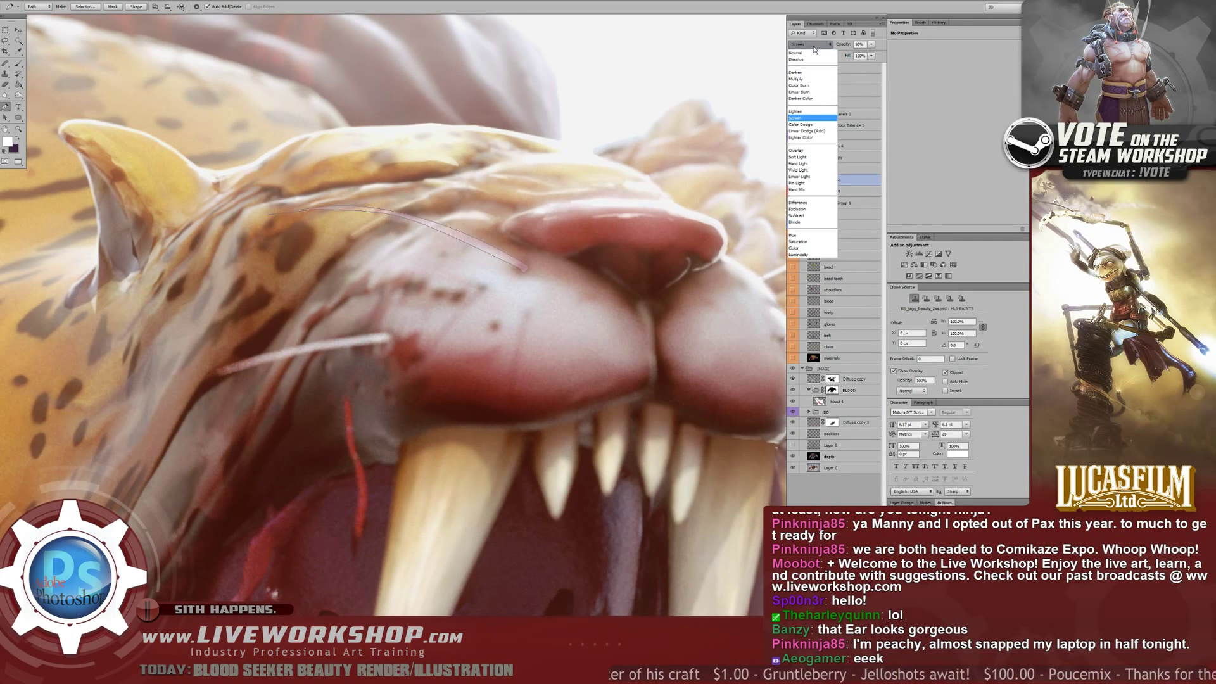
click(814, 50)
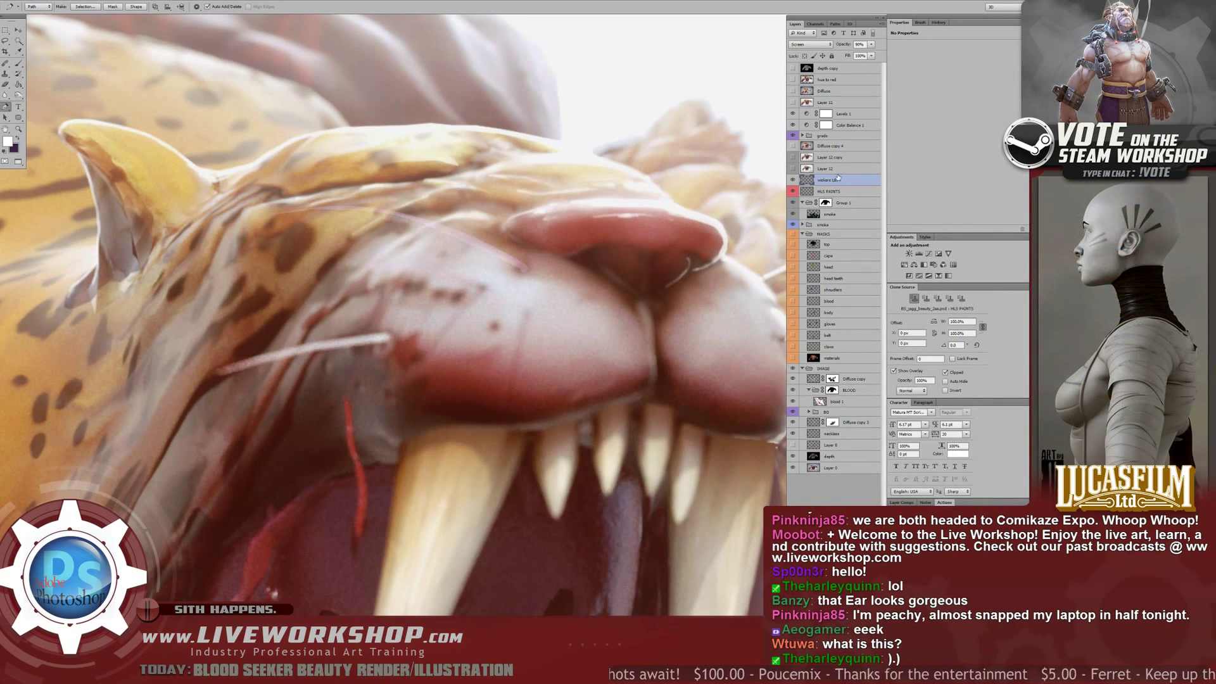
- Brighten the filled whisker with a legacy Brightness/Contrast adjustment, setting brightness to 100 and lowering the contrast
key(i)
key(ctrl+u)
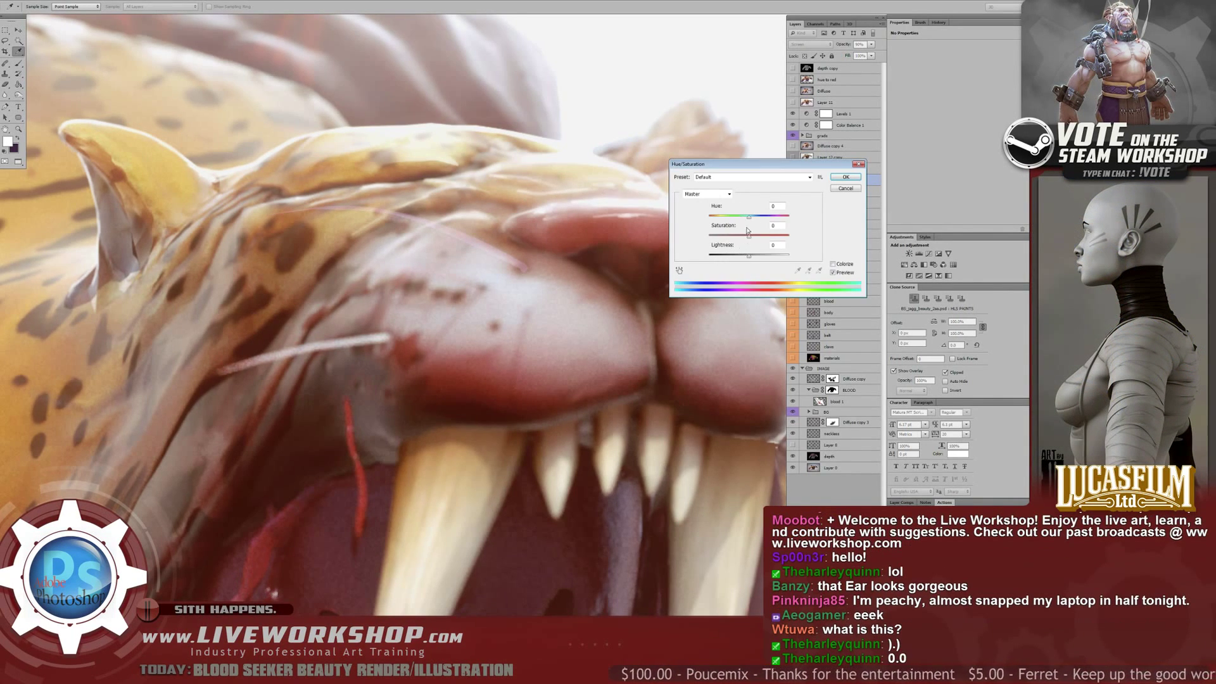
click(837, 188)
key(ctrl+alt+b)
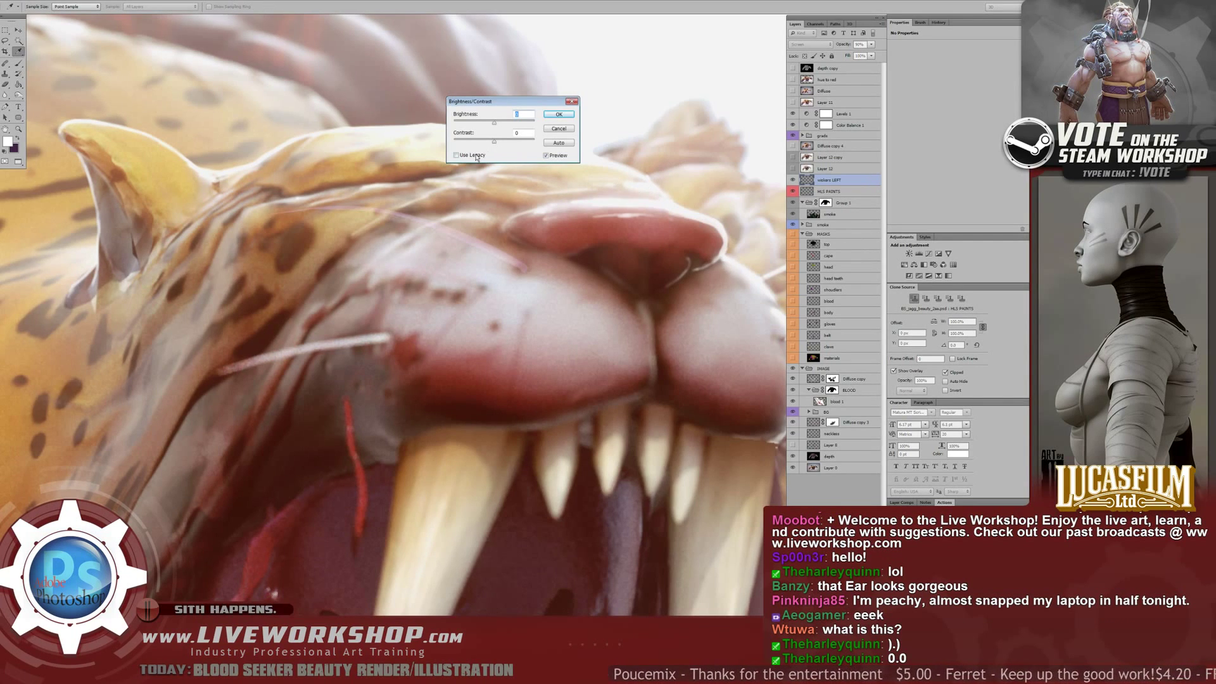
drag(494, 122, 468, 143)
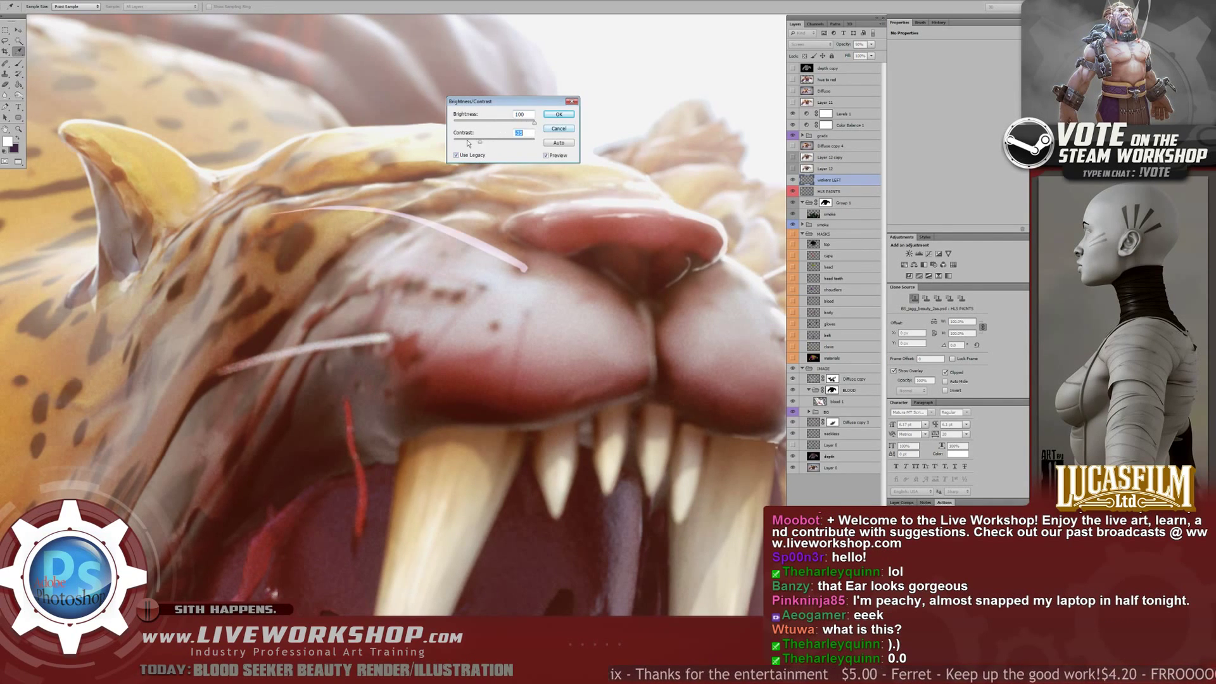
click(552, 116)
key(p)
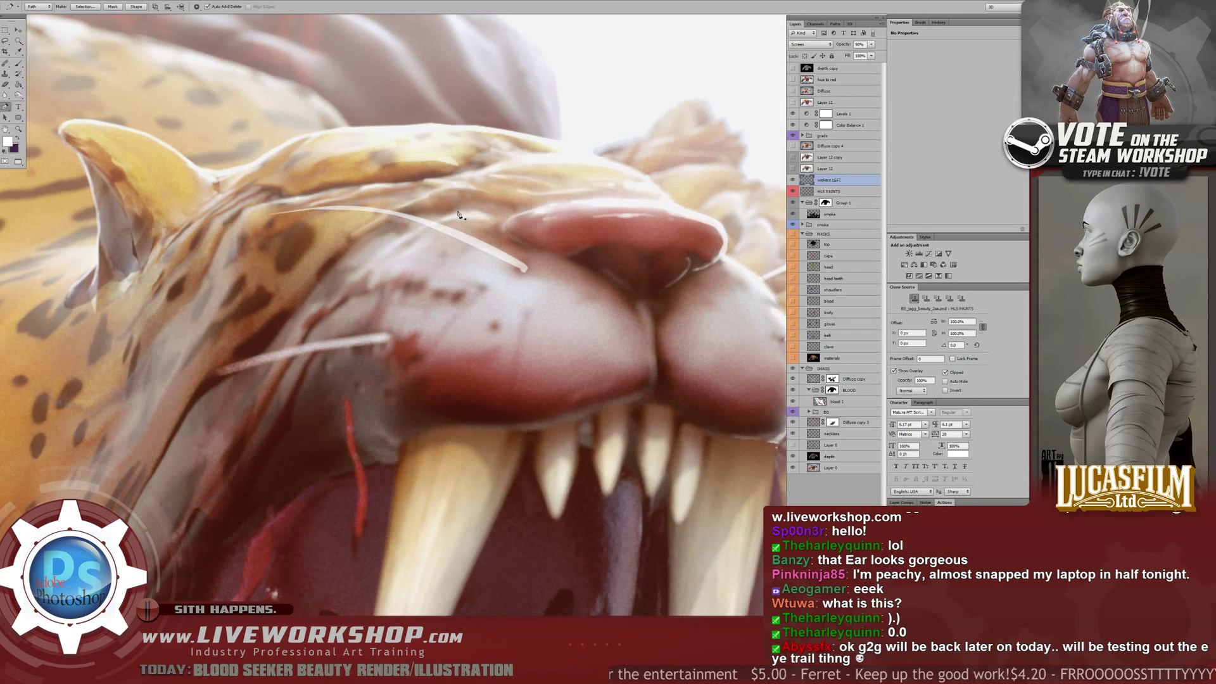
- Soften the whisker's ends with the Eraser, and strengthen it by duplicating the wiskers LEFT layer and merging the copy down
key(e)
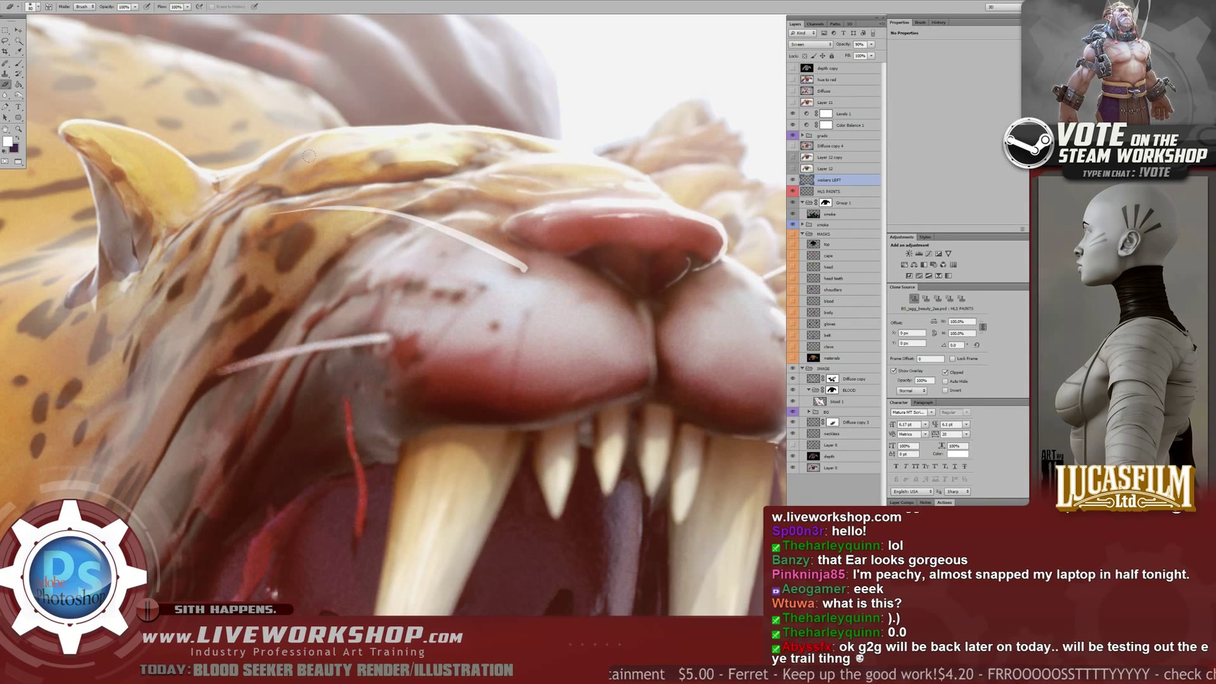
right_click(317, 239)
double_click(335, 304)
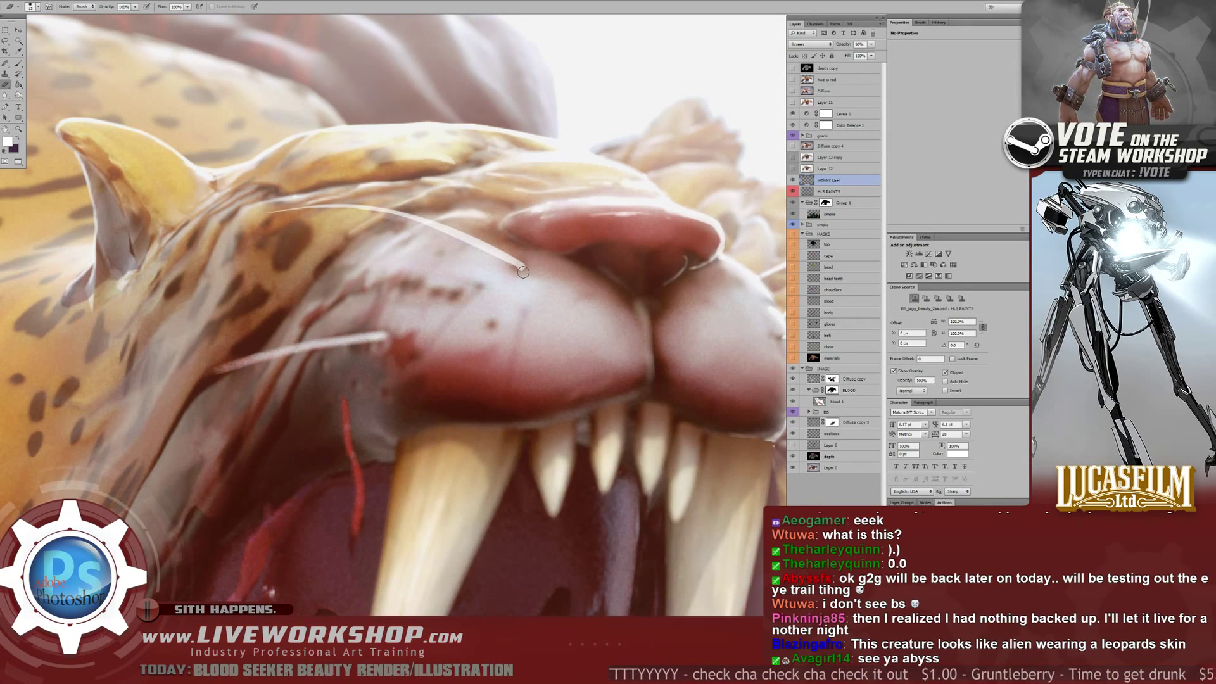
key(b)
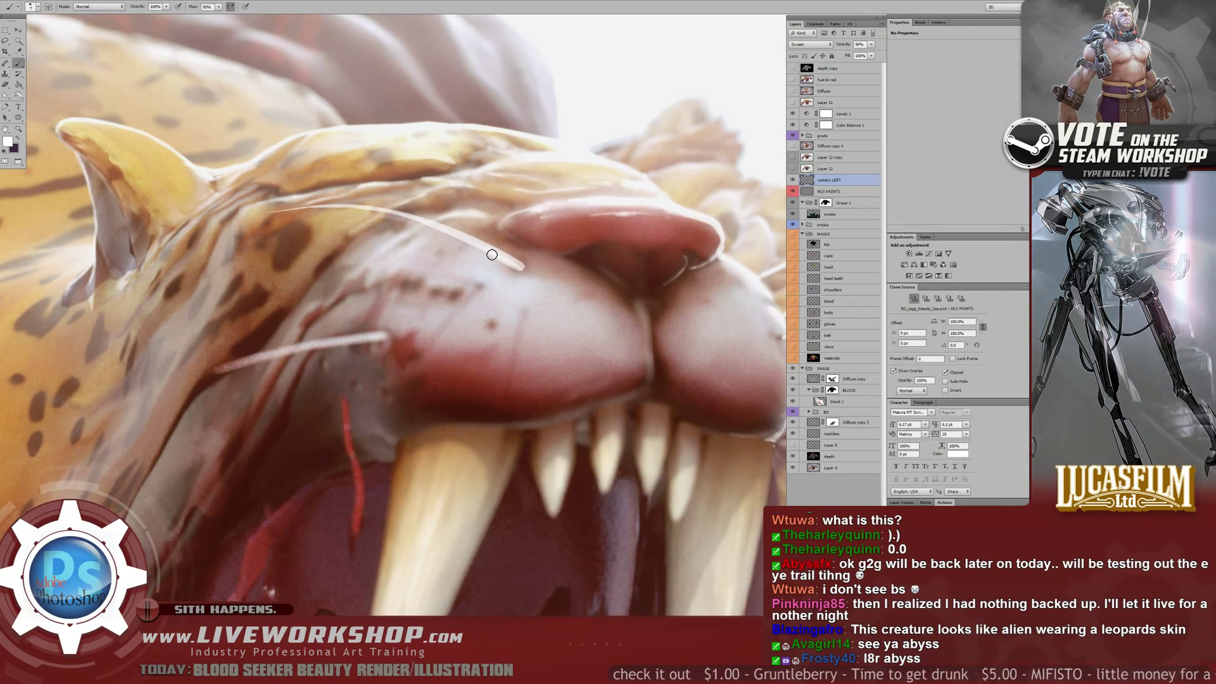
key(ctrl+alt+j)
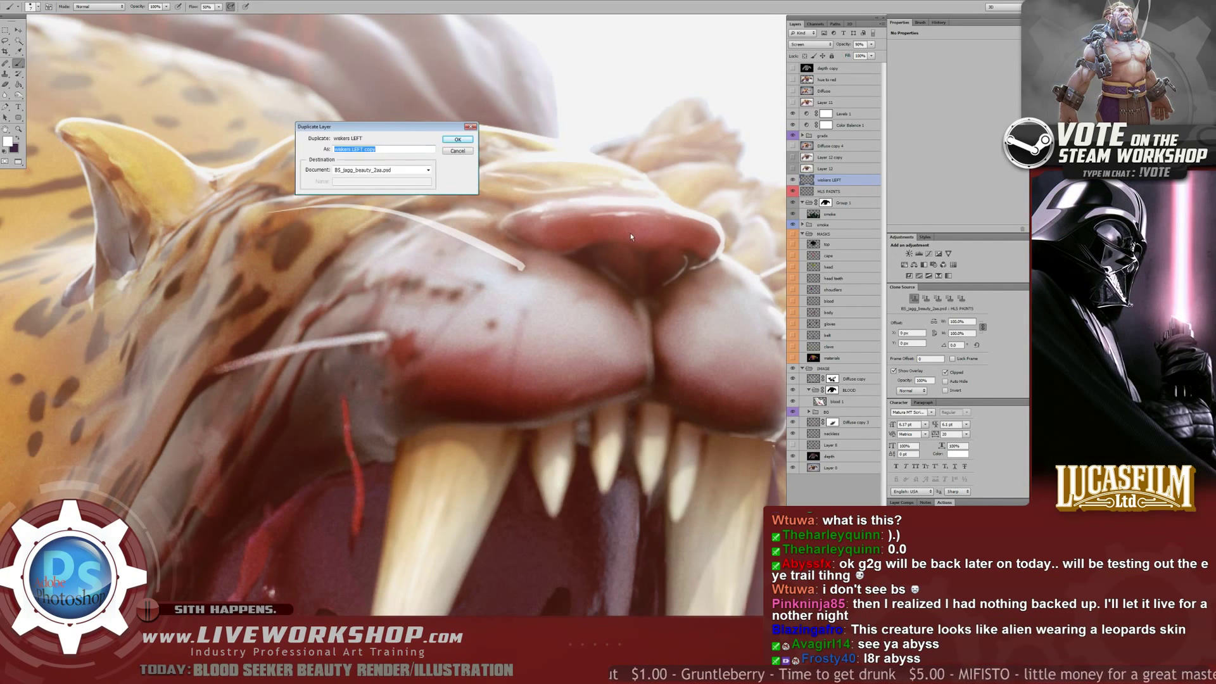
key(Return)
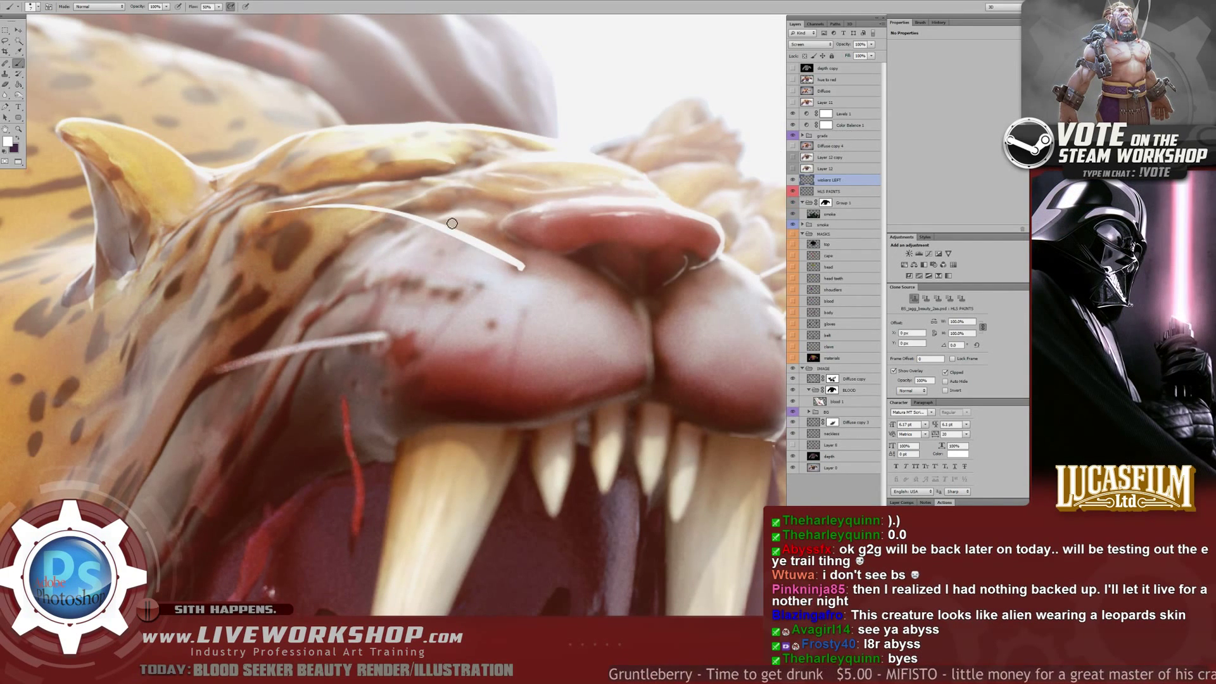
- Draw a second closed Pen path for a curved whisker across the tiger's brow, above the existing whisker
key(p)
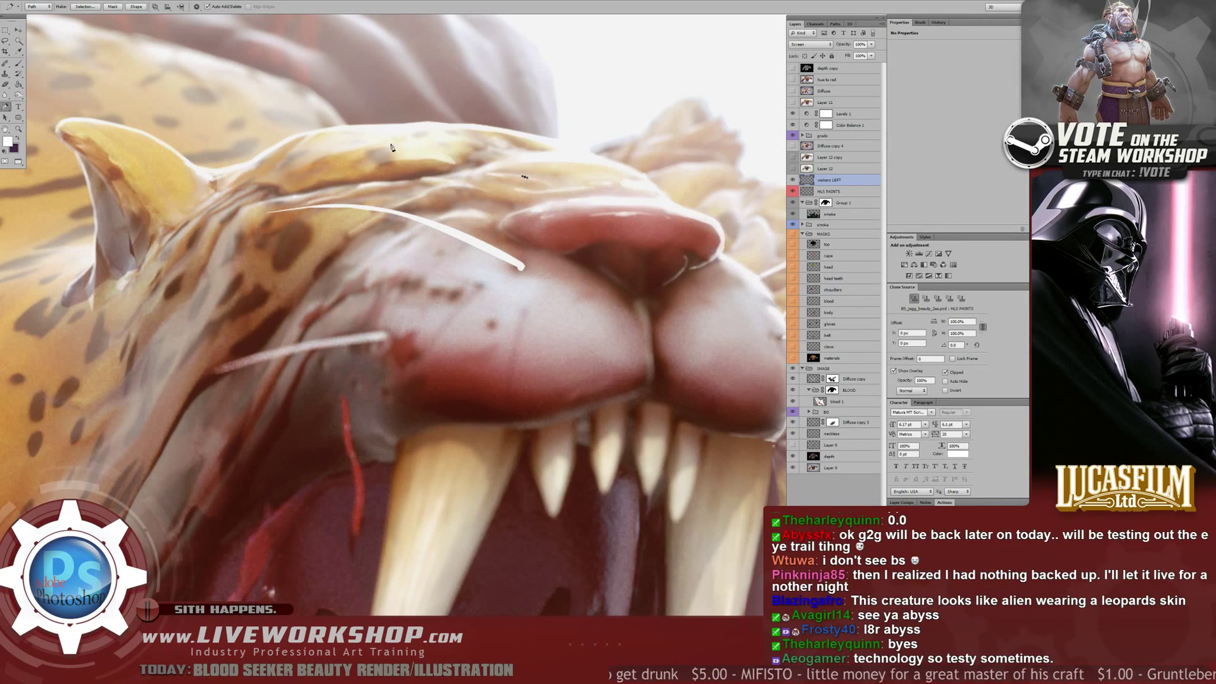
drag(384, 144, 281, 162)
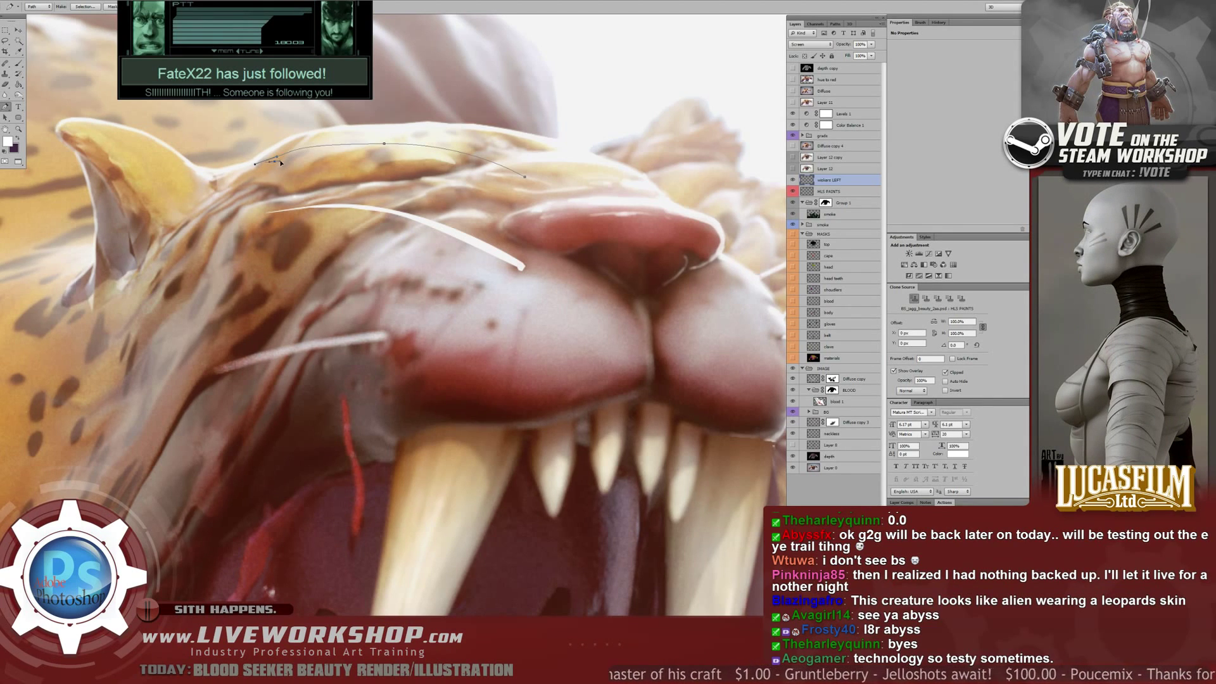
drag(359, 161, 393, 198)
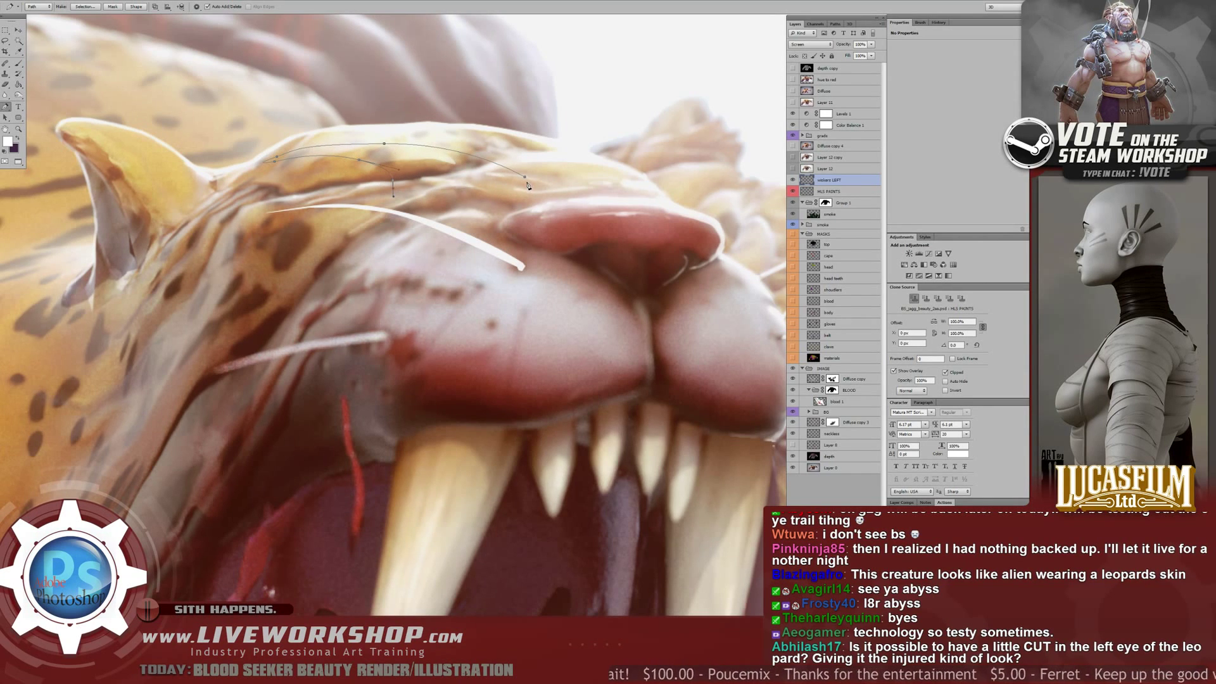
click(526, 179)
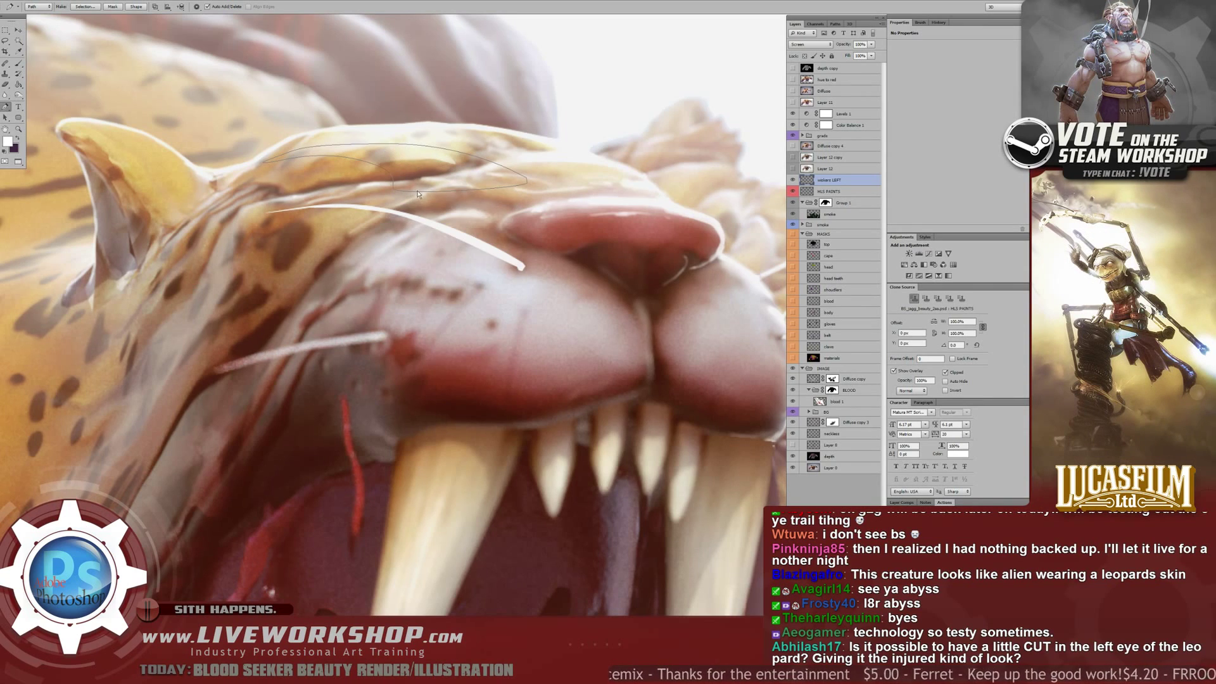
- Try stroking the brow path with the Brush and Simulate Pressure, and undo the stroke
right_click(417, 194)
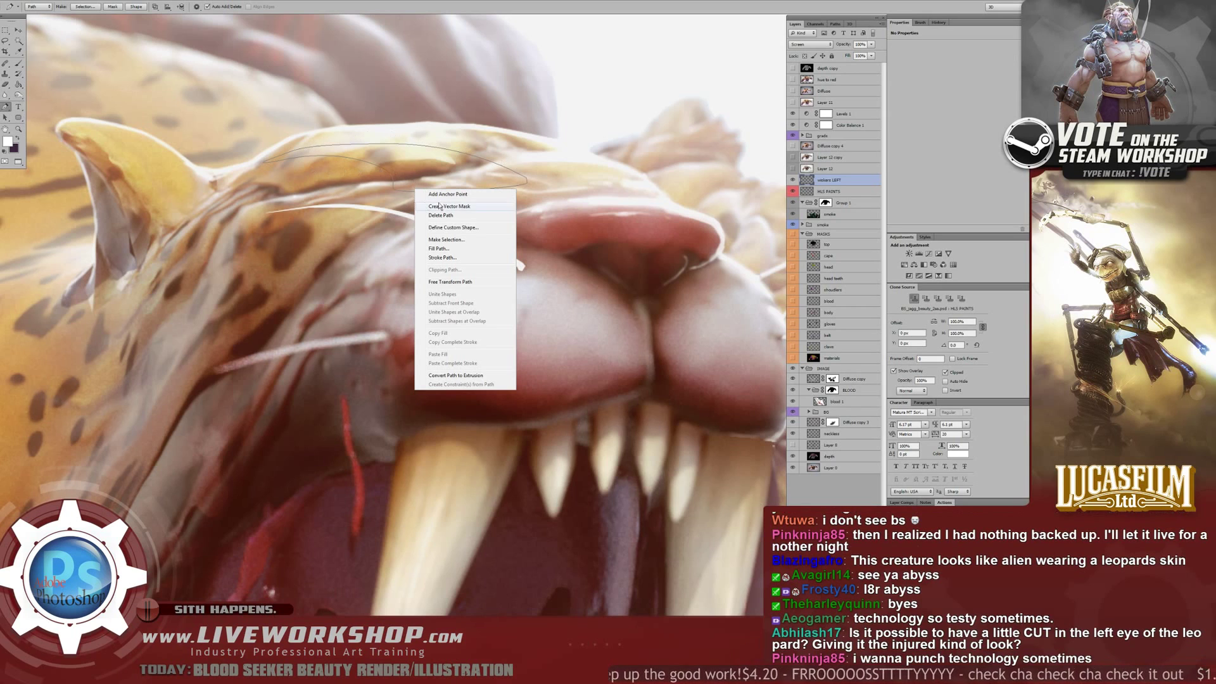
click(448, 259)
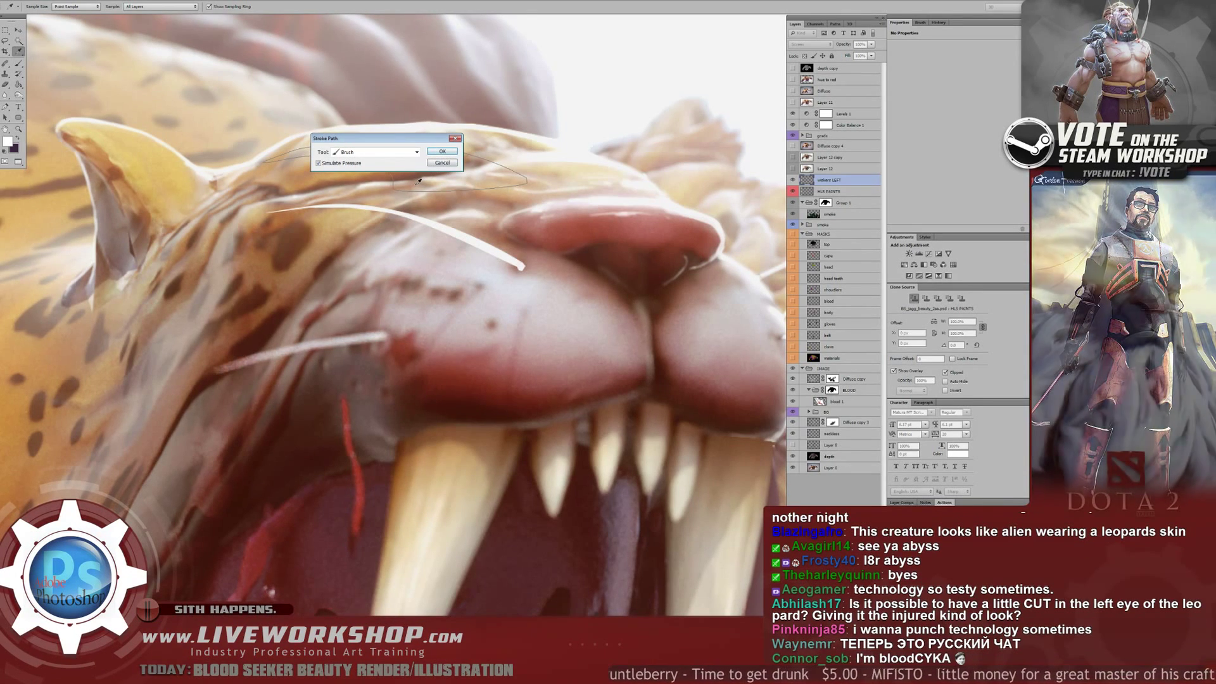
click(442, 153)
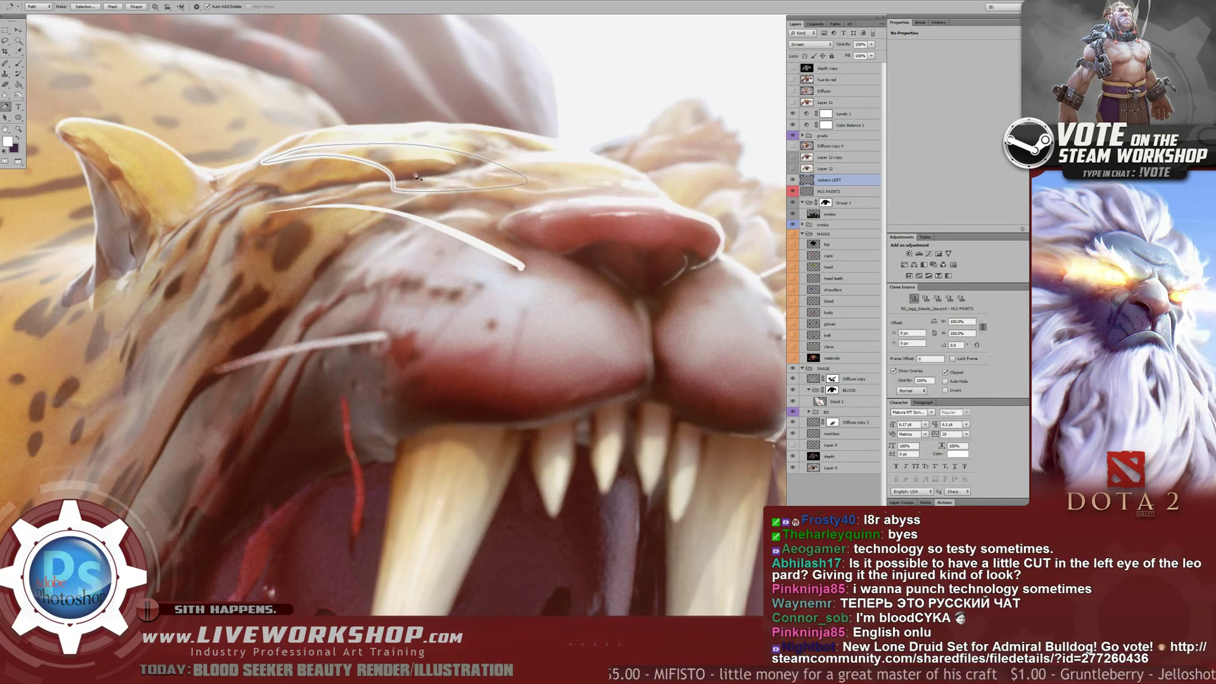
key(ctrl+h)
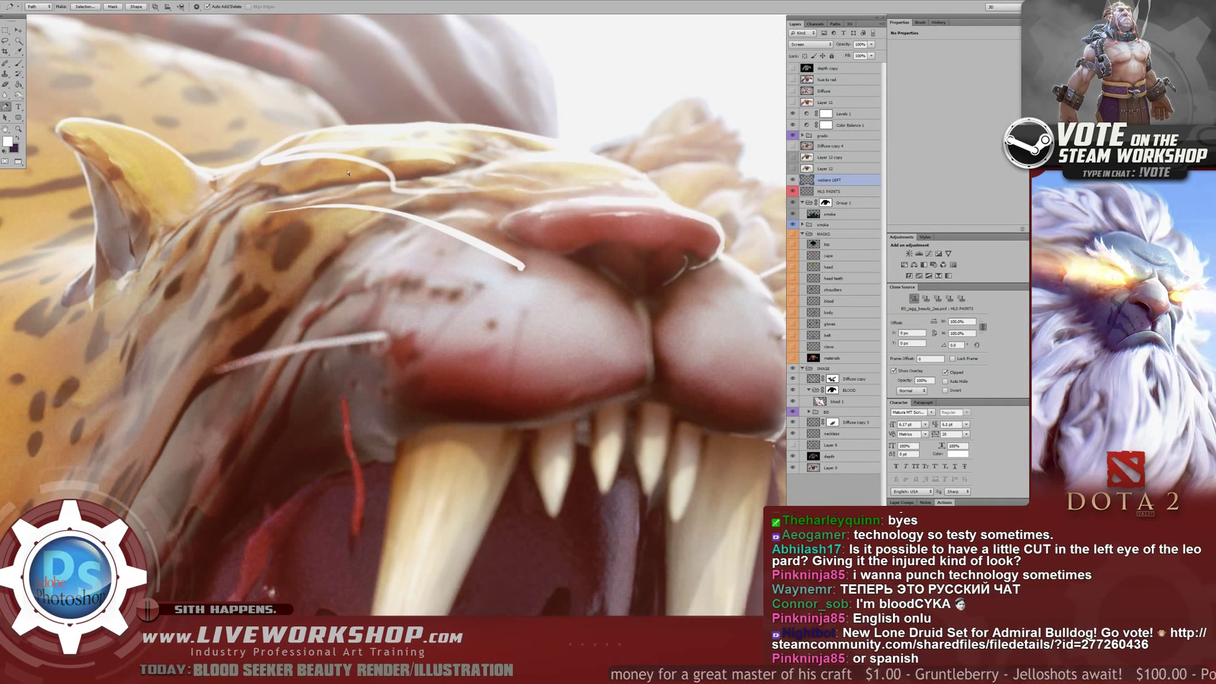
key(ctrl+z)
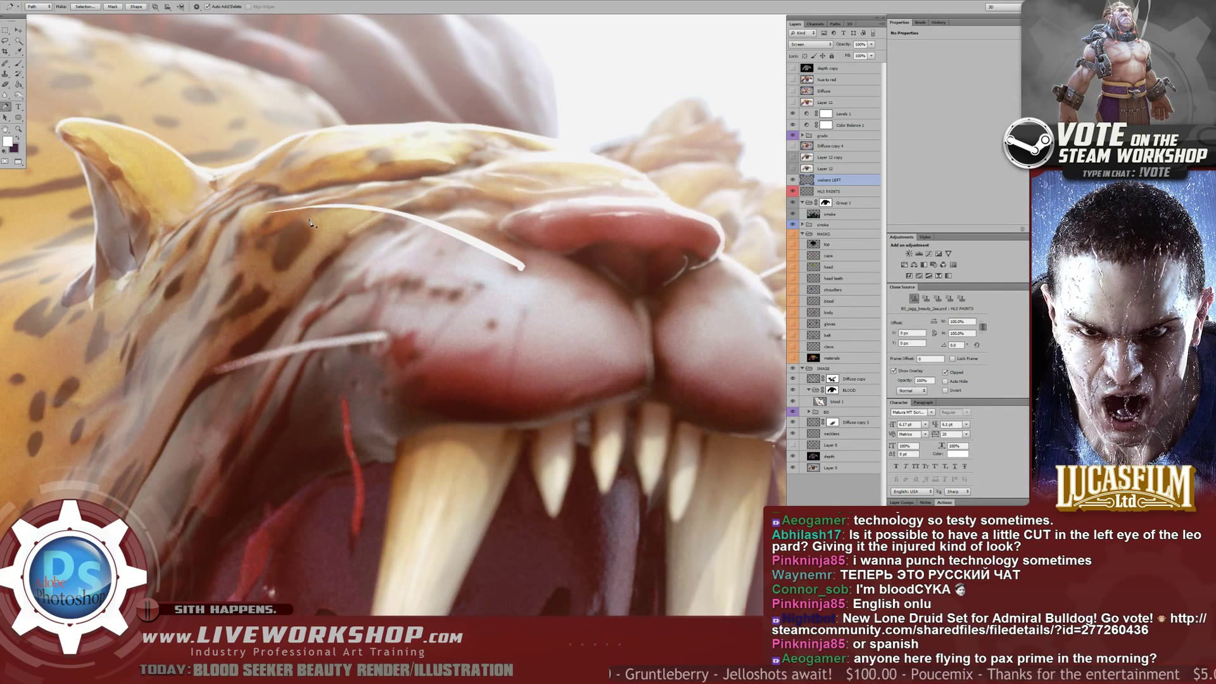
- Free-transform the white whisker, rotating it slightly counterclockwise and distorting its muzzle-end corner upward to flatten the curve
drag(509, 257, 531, 209)
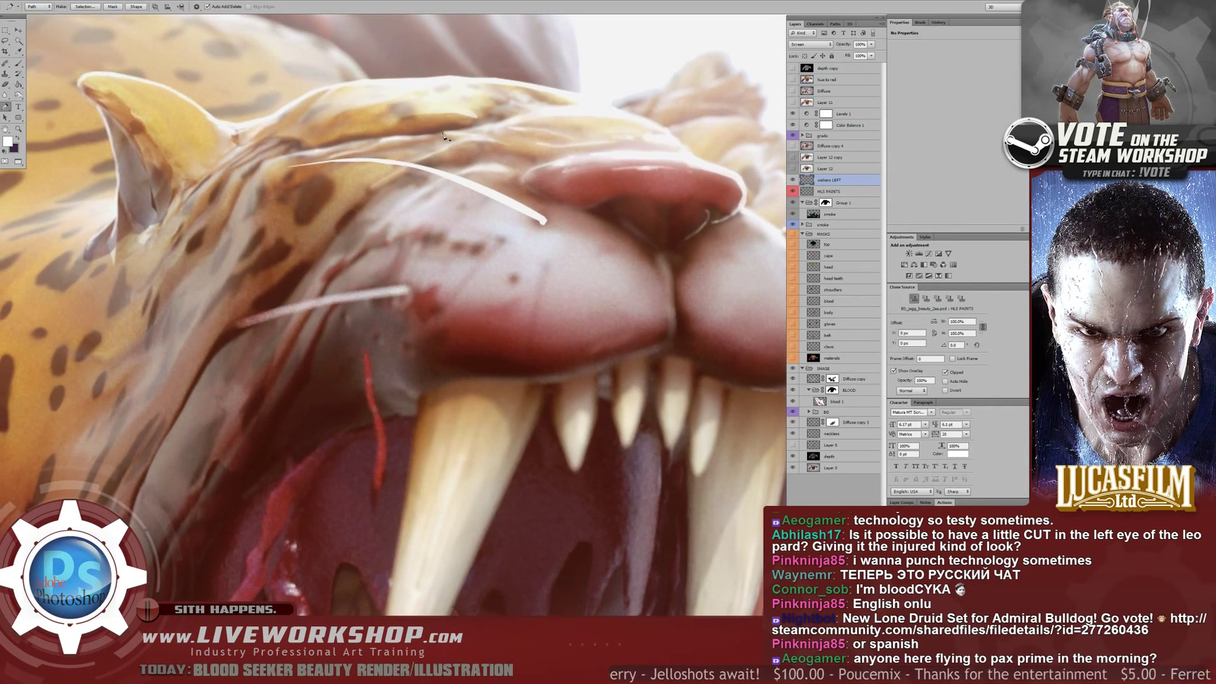
key(b)
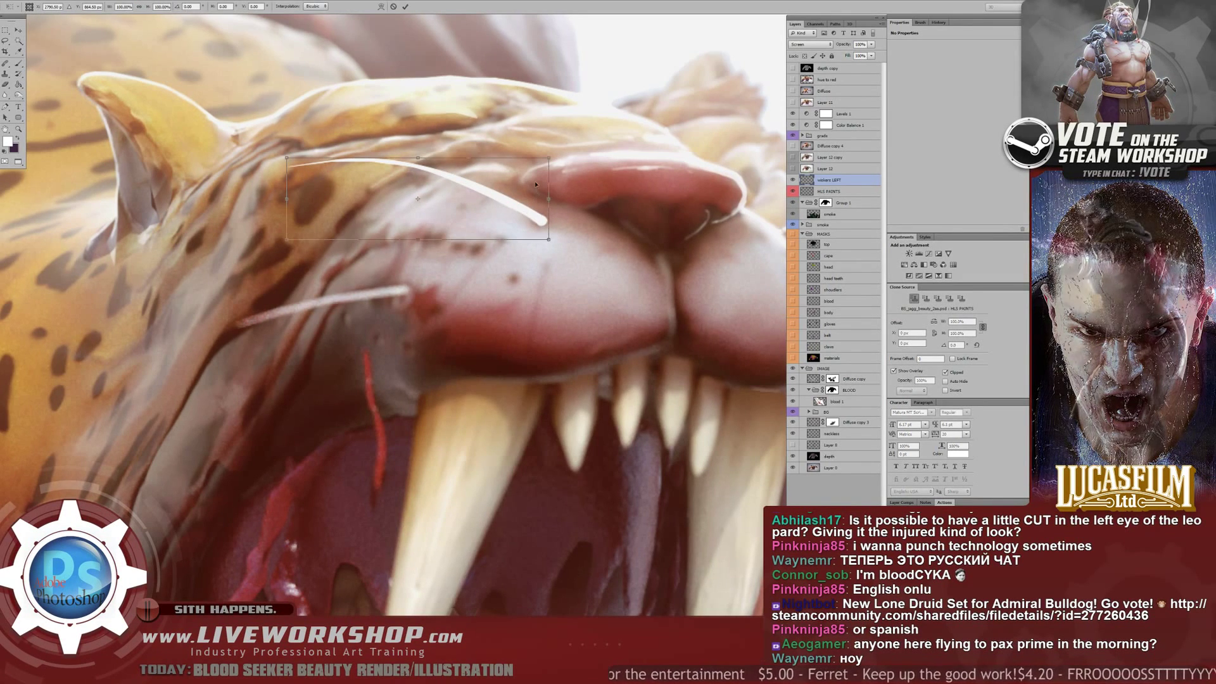
key(ctrl+t)
drag(570, 119, 518, 197)
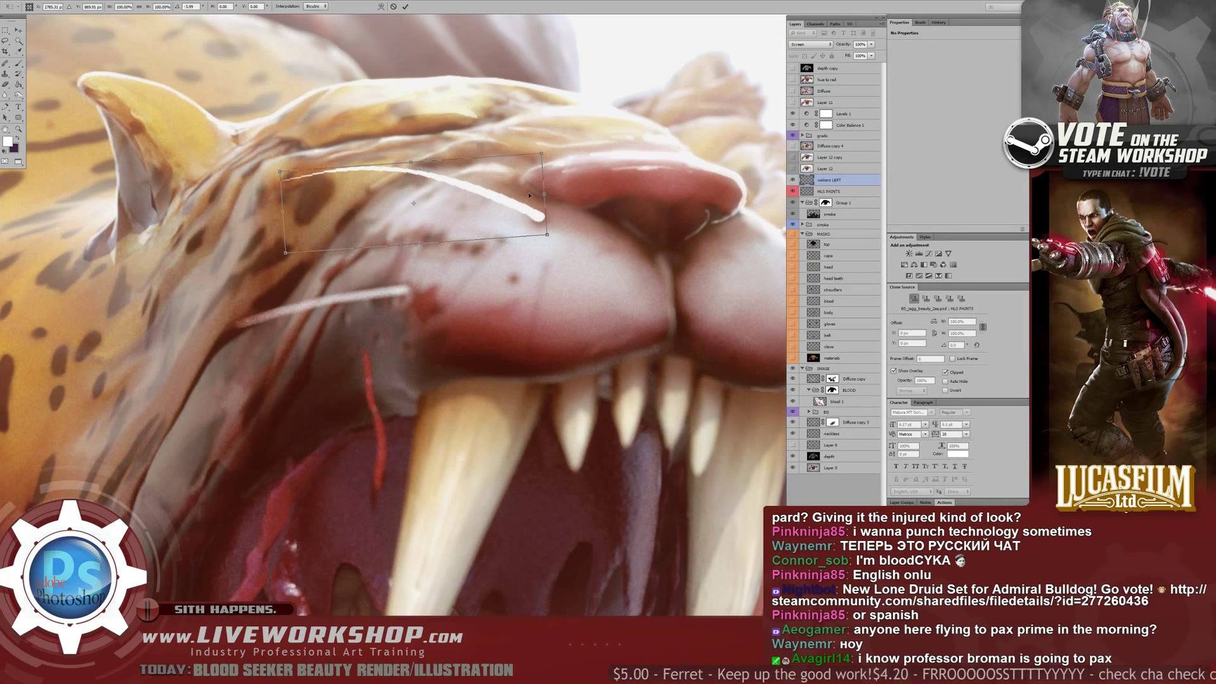
right_click(529, 196)
click(553, 224)
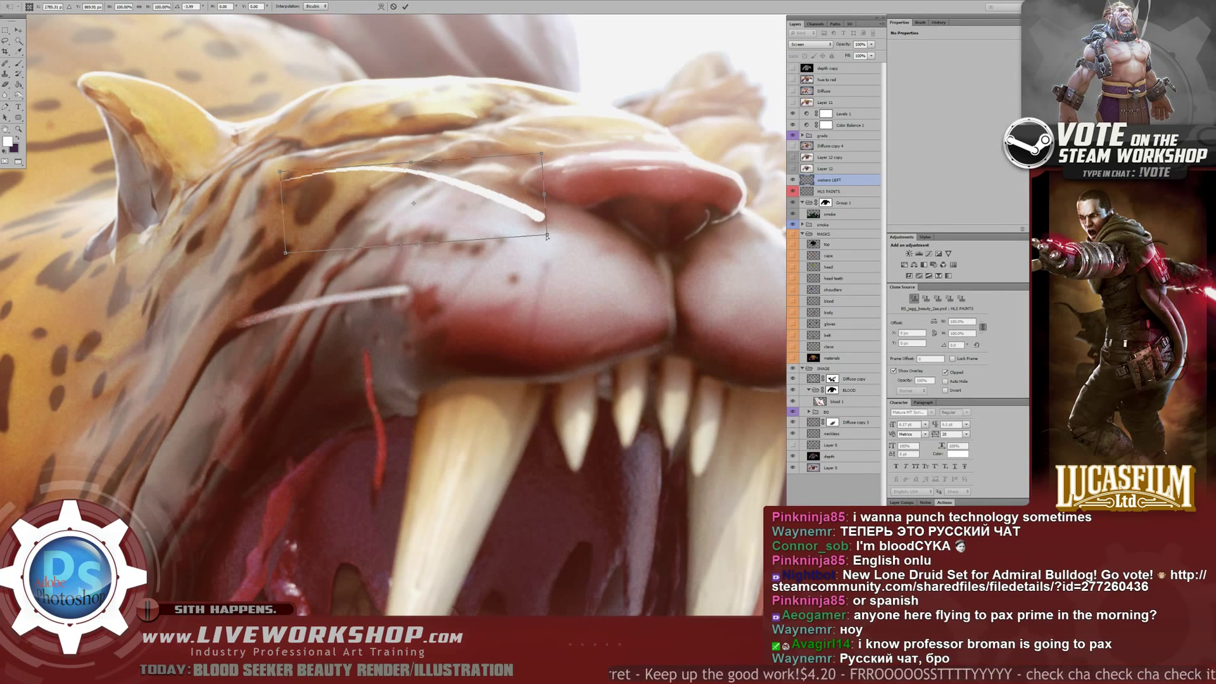
drag(547, 237, 535, 203)
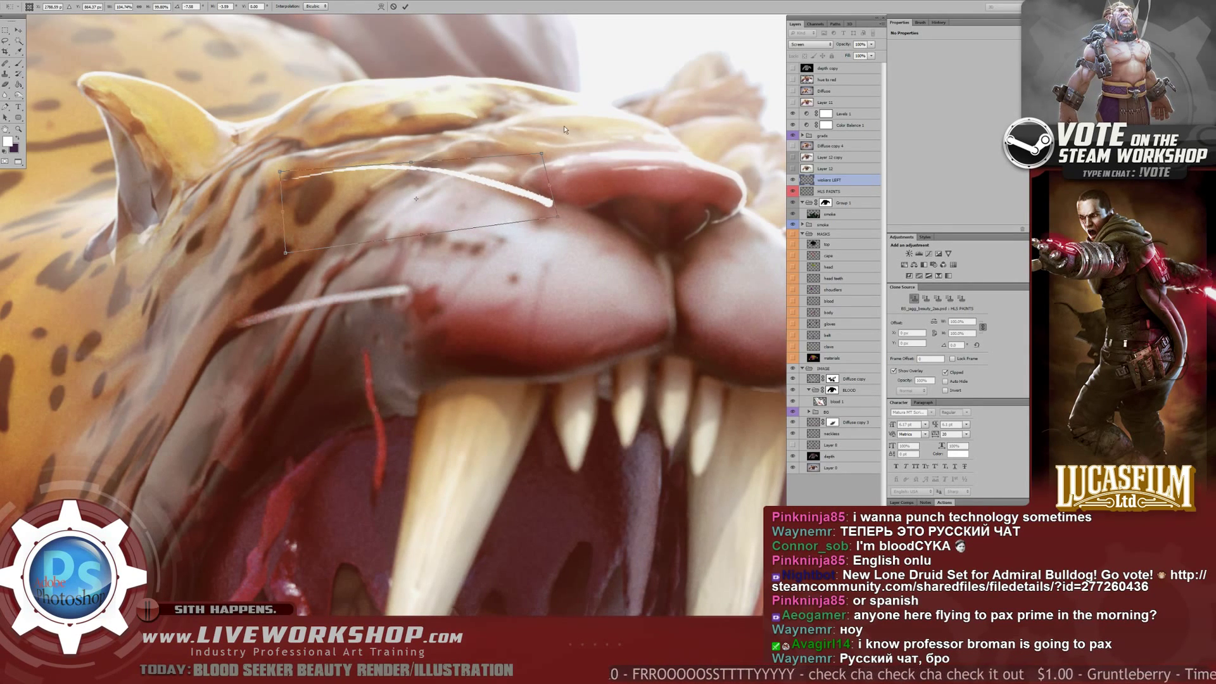
key(Return)
- Shift the whisker slightly down onto the muzzle and rotate it clockwise around its muzzle end to raise the tail
drag(509, 205, 499, 219)
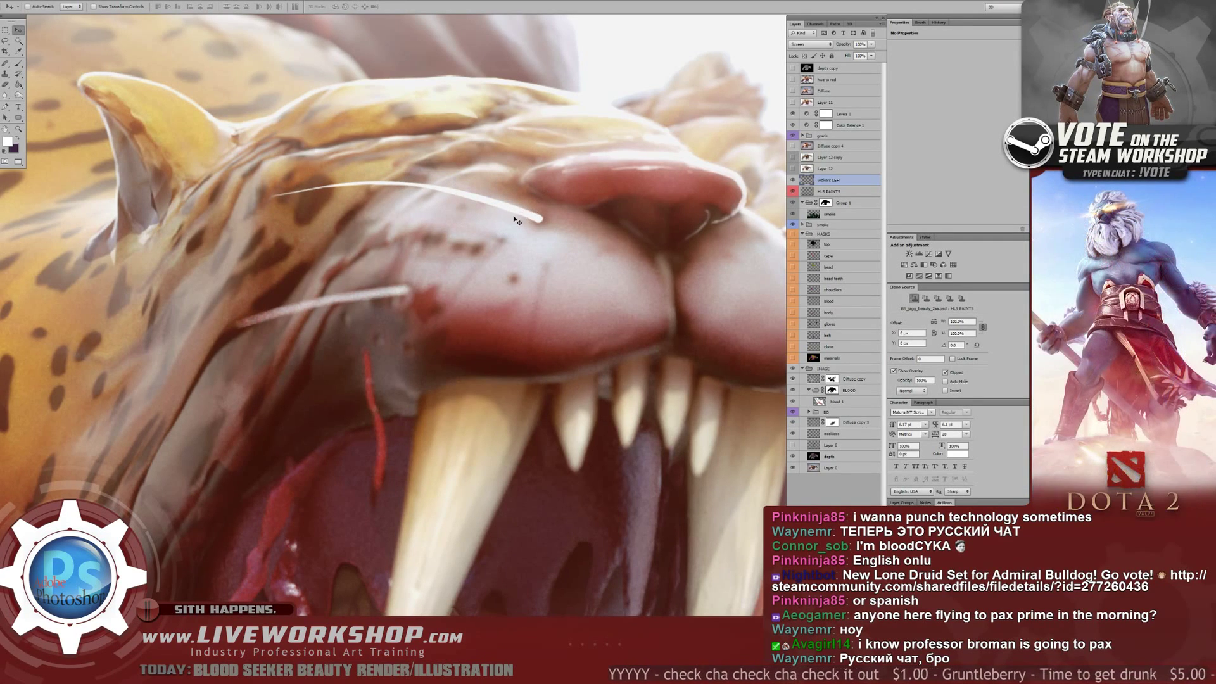
key(ctrl+t)
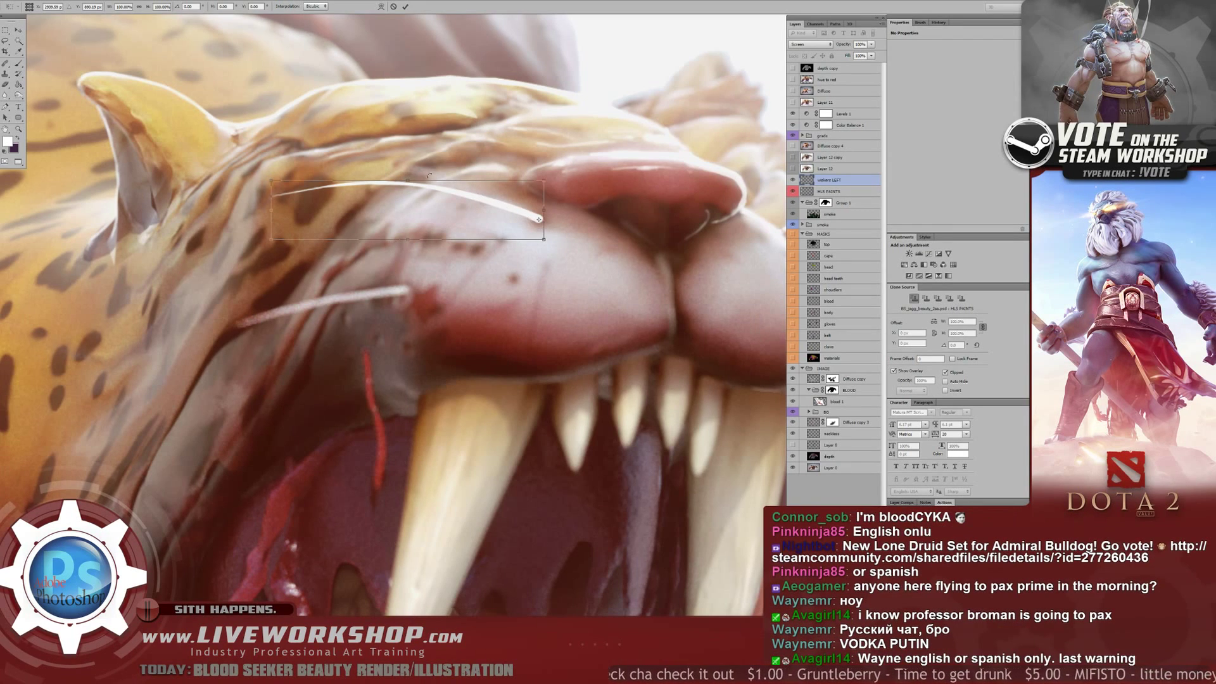
drag(265, 178, 297, 154)
key(Return)
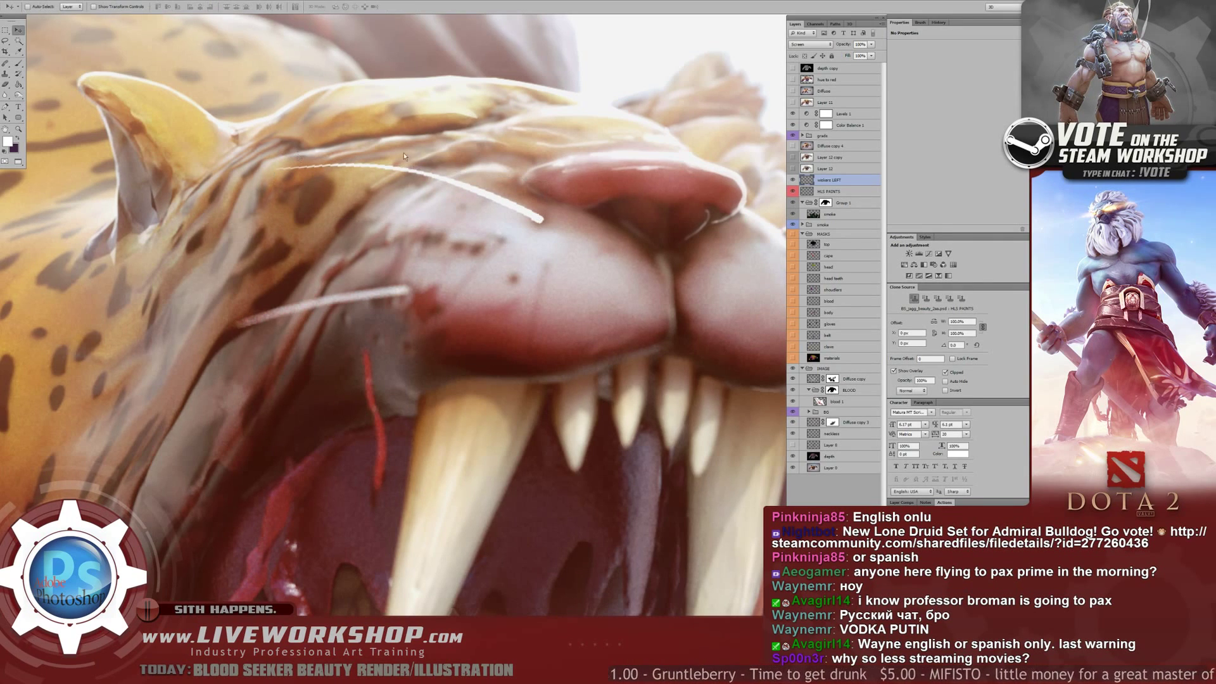
- Fade the whisker's thin tail below the ear using the Eraser with a soft round brush
key(b)
right_click(416, 143)
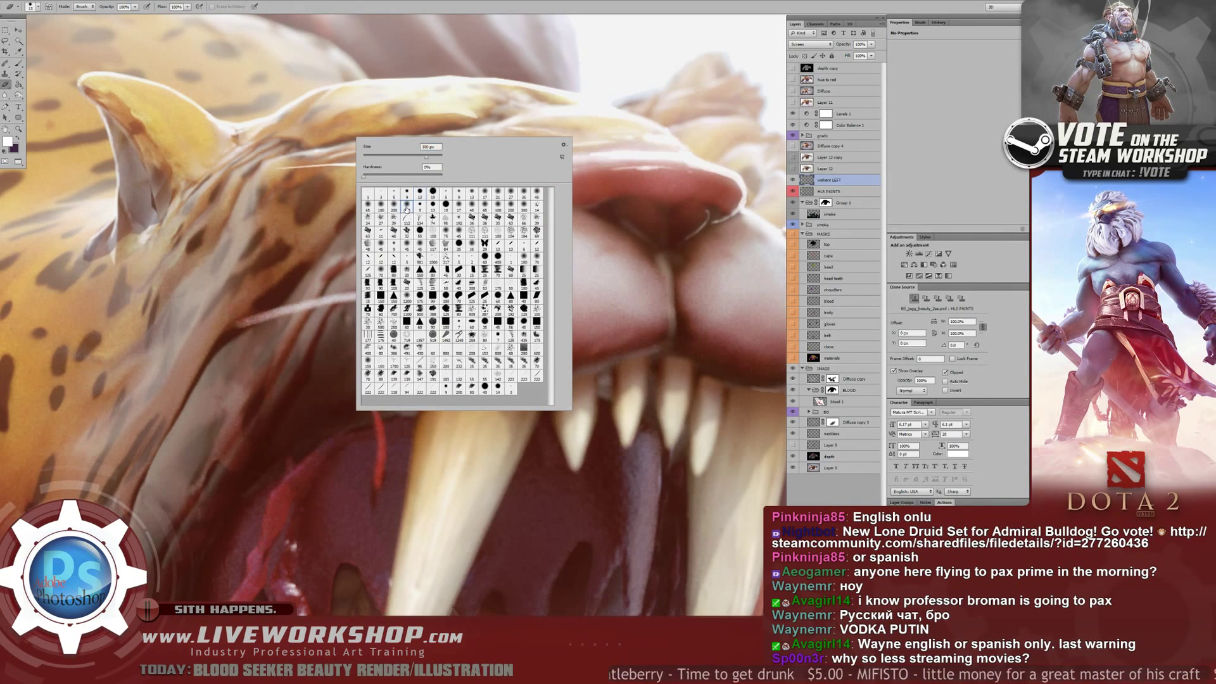
double_click(406, 203)
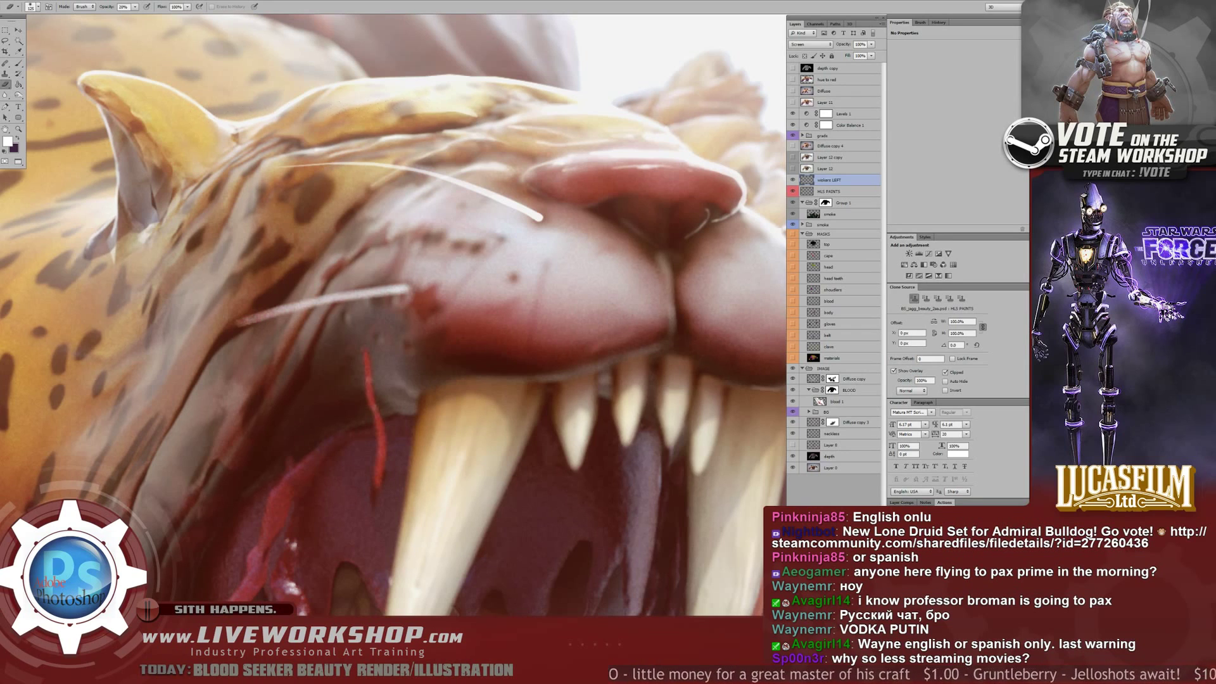
- Smudge the whisker's tail outward toward the ear and soften it with the Blur tool
key(r)
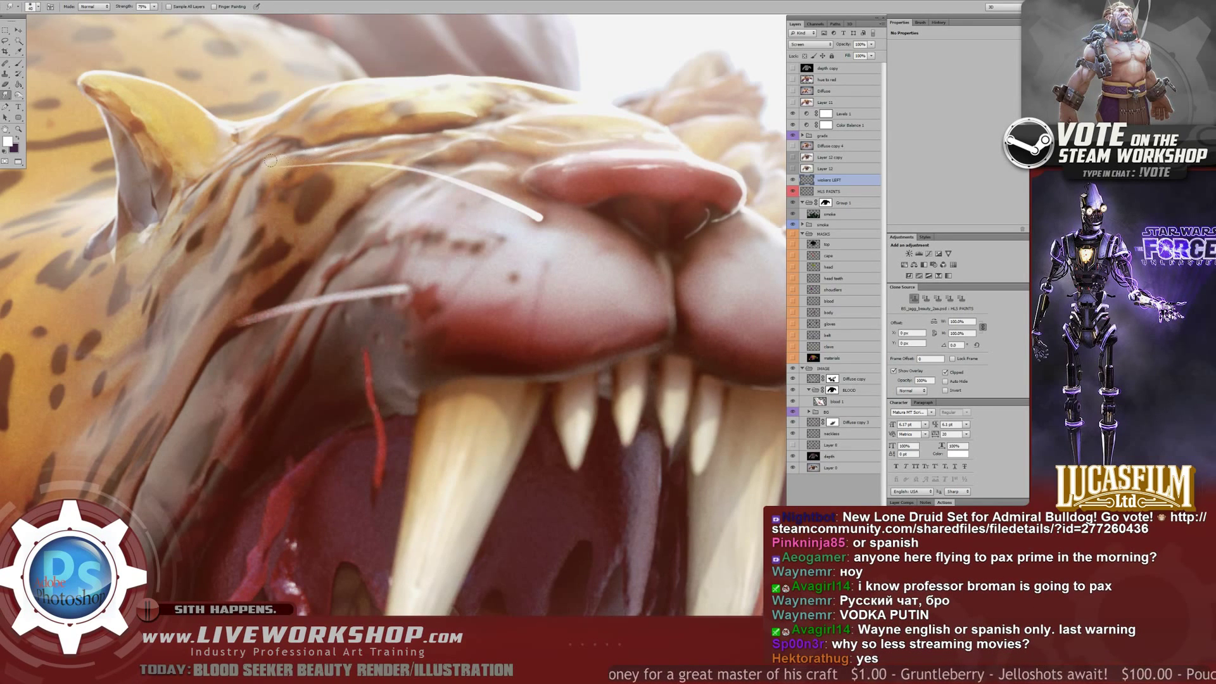
mouse_move(409, 164)
mouse_down()
mouse_move(242, 163)
mouse_move(326, 158)
mouse_move(216, 132)
mouse_up()
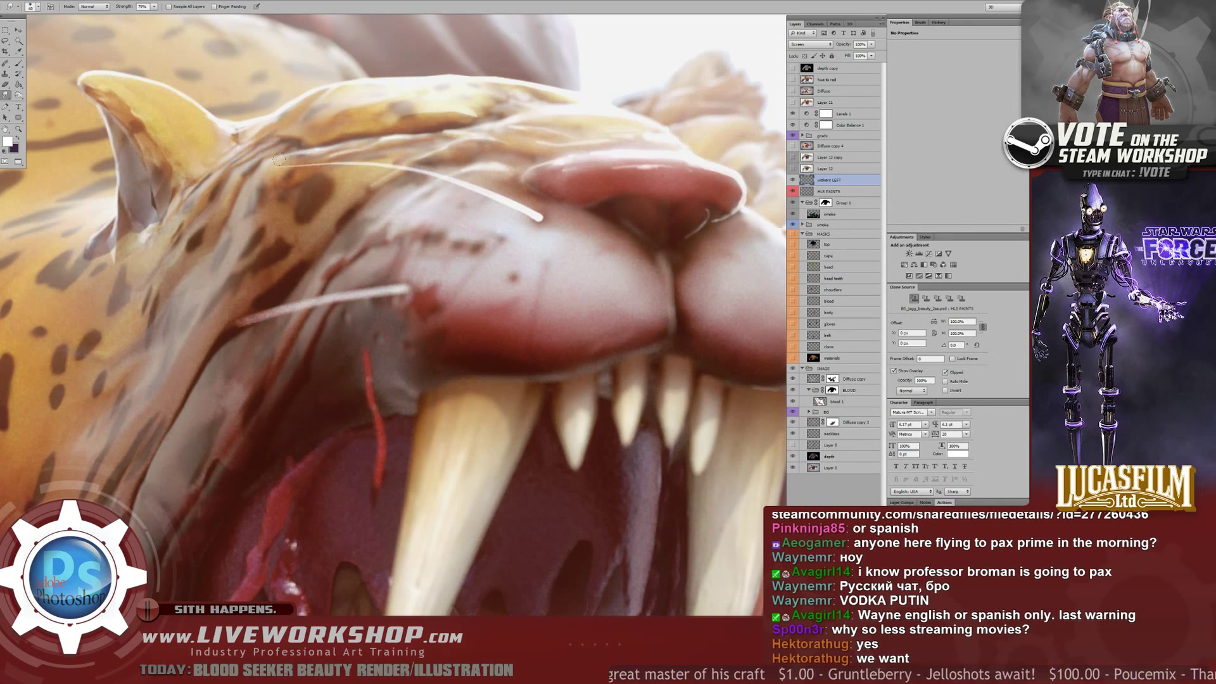
key(shift+r)
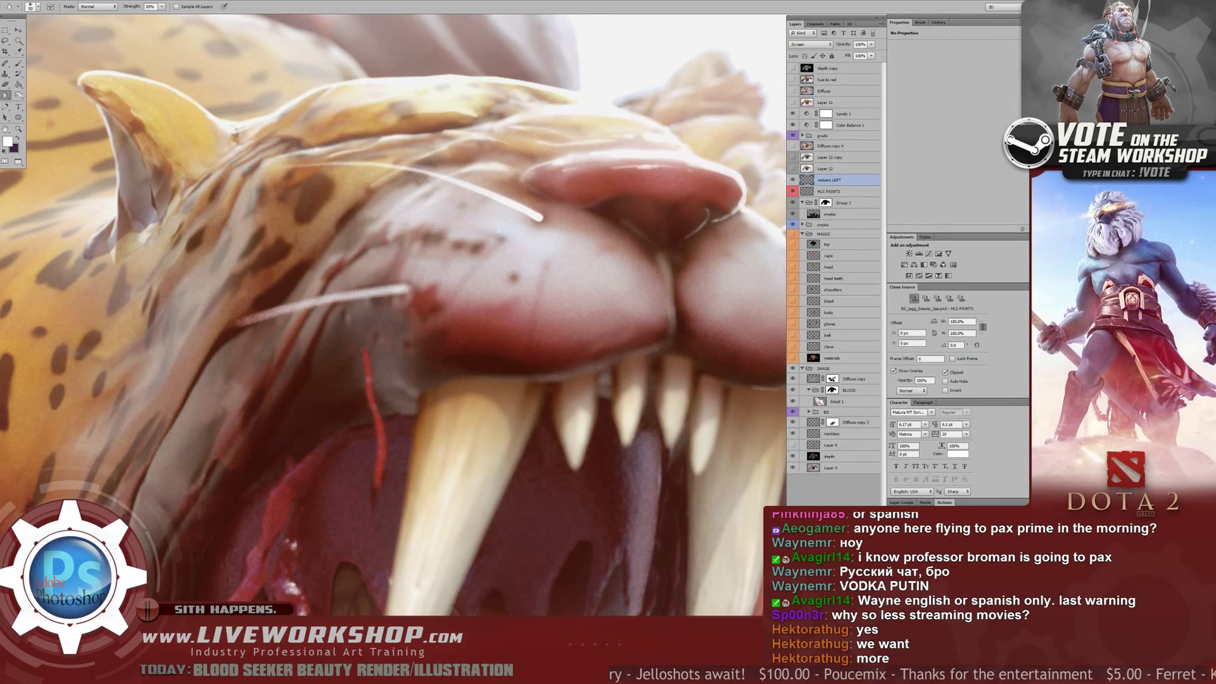
drag(575, 242, 484, 229)
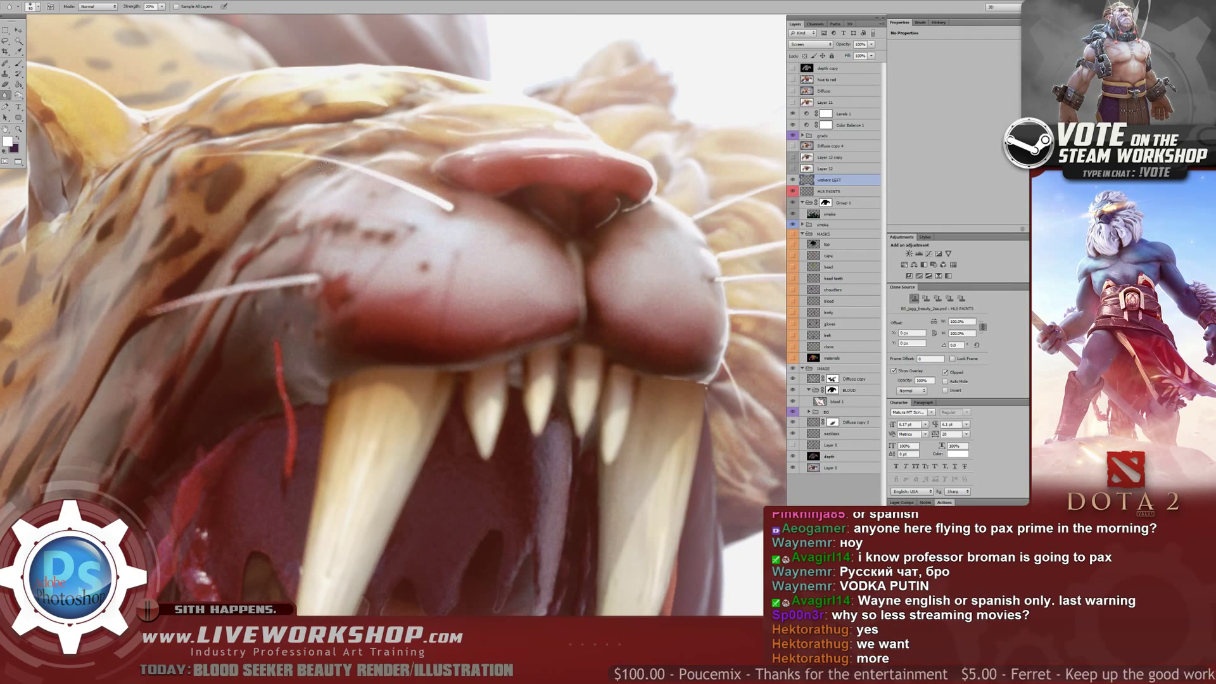
- Fade the whisker's thick root into the muzzle with a low-opacity Eraser and check it against the whole image
key(e)
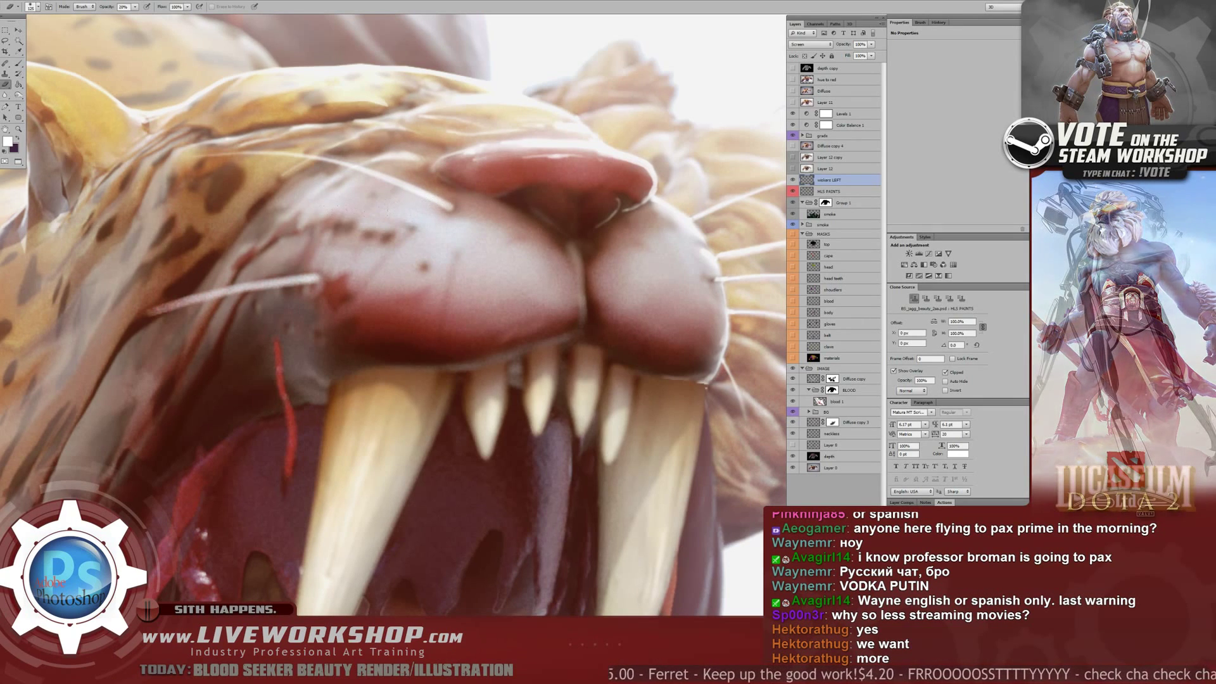
key(ctrl+0)
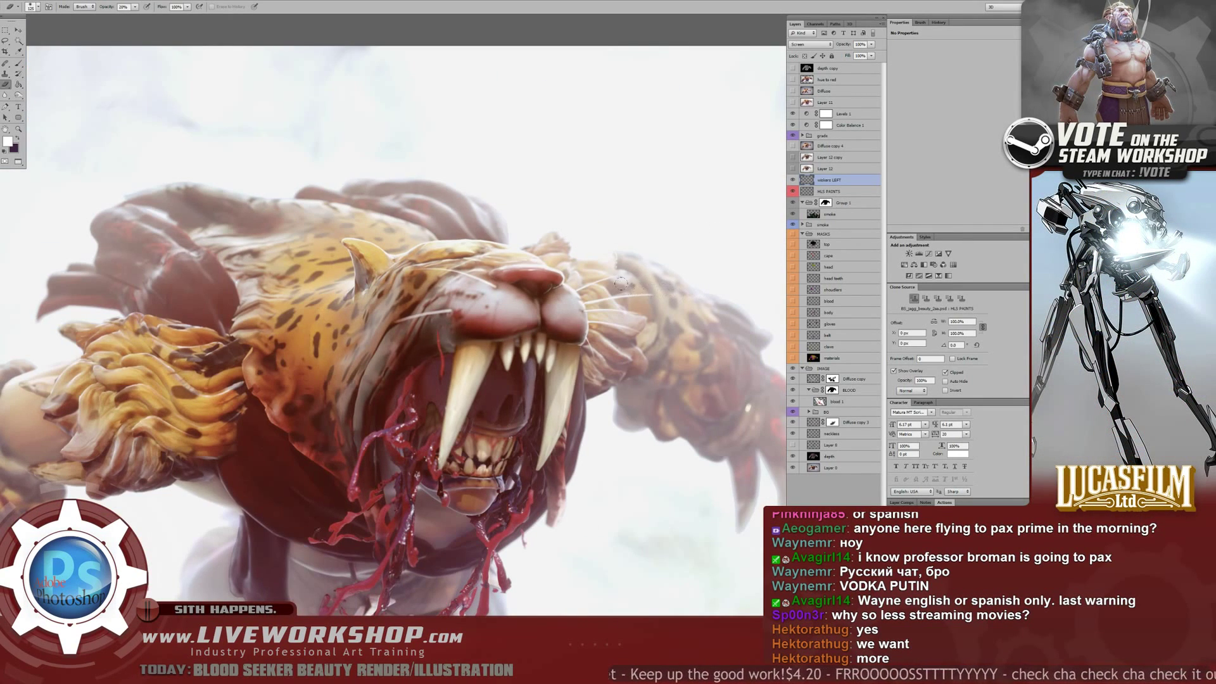
scroll(551, 242, up, 1)
scroll(552, 243, up, 2)
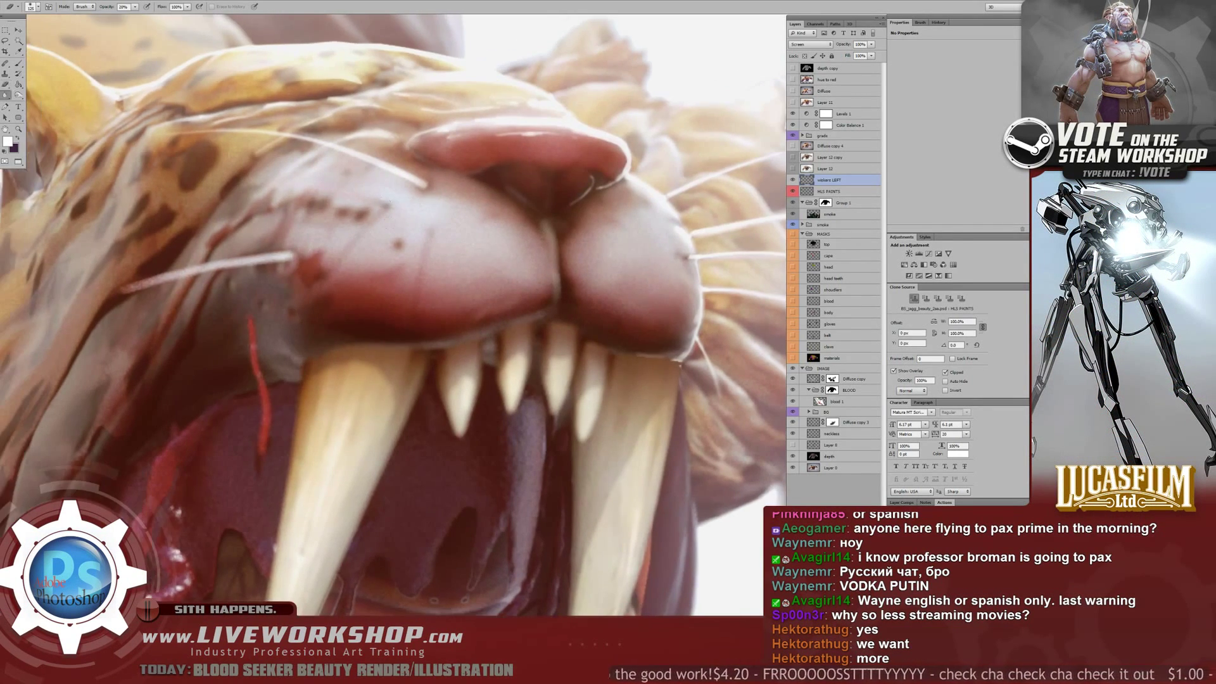
key(r)
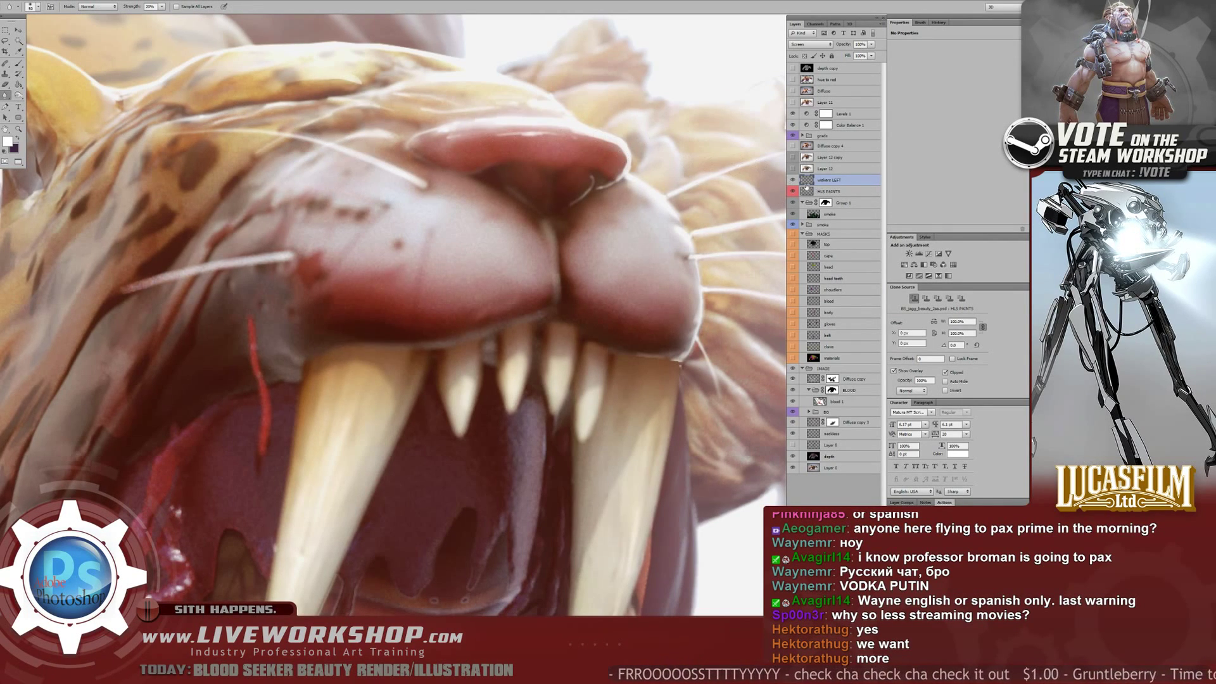
key(ctrl+alt+j)
key(Return)
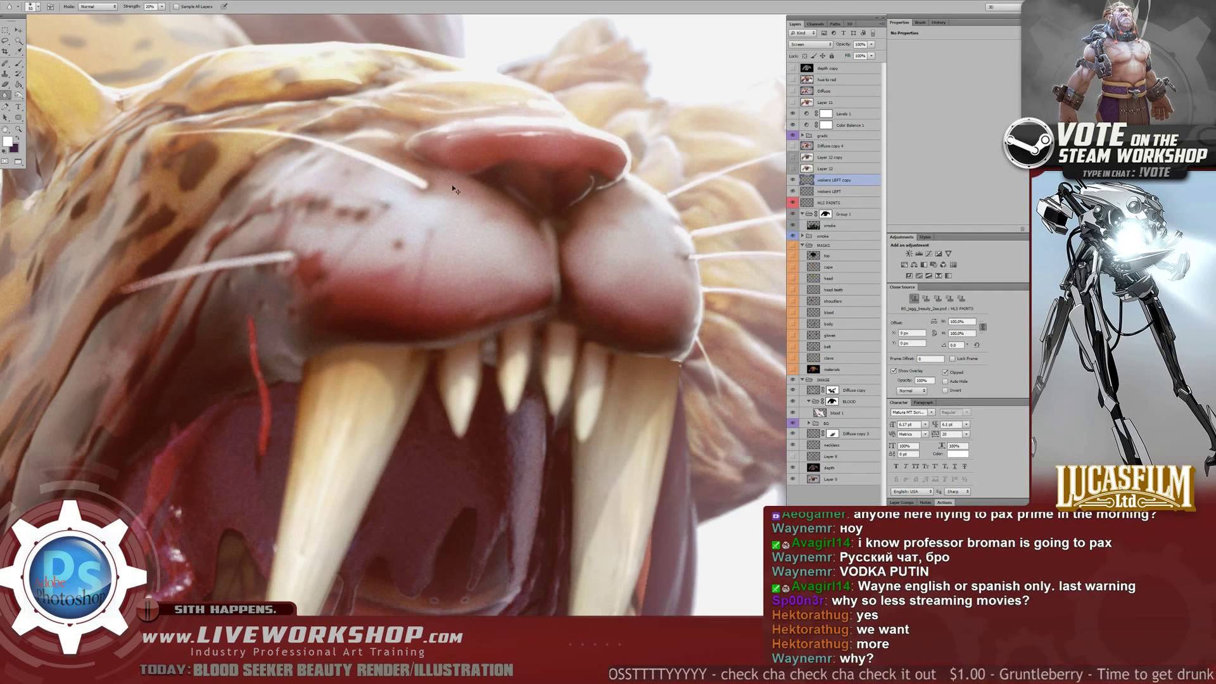
key(Delete)
- Fade the upper whisker's thick root further into the muzzle with the low-opacity Eraser
drag(454, 190, 472, 194)
key(e)
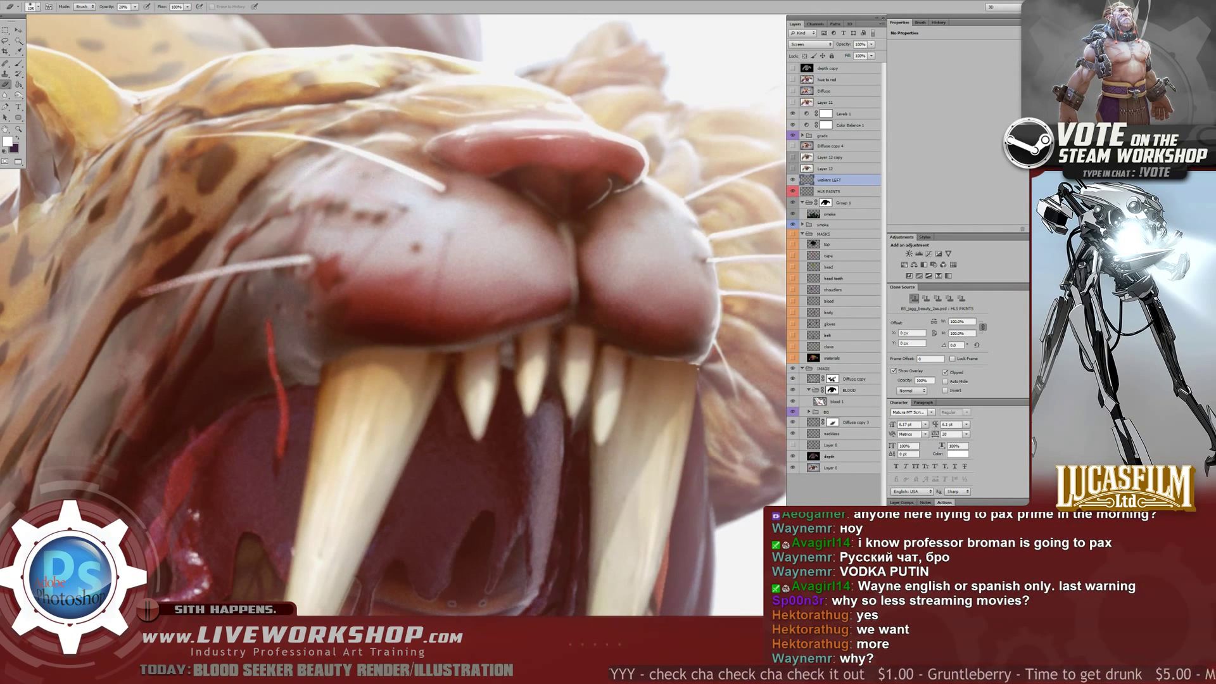
click(442, 188)
click(442, 188)
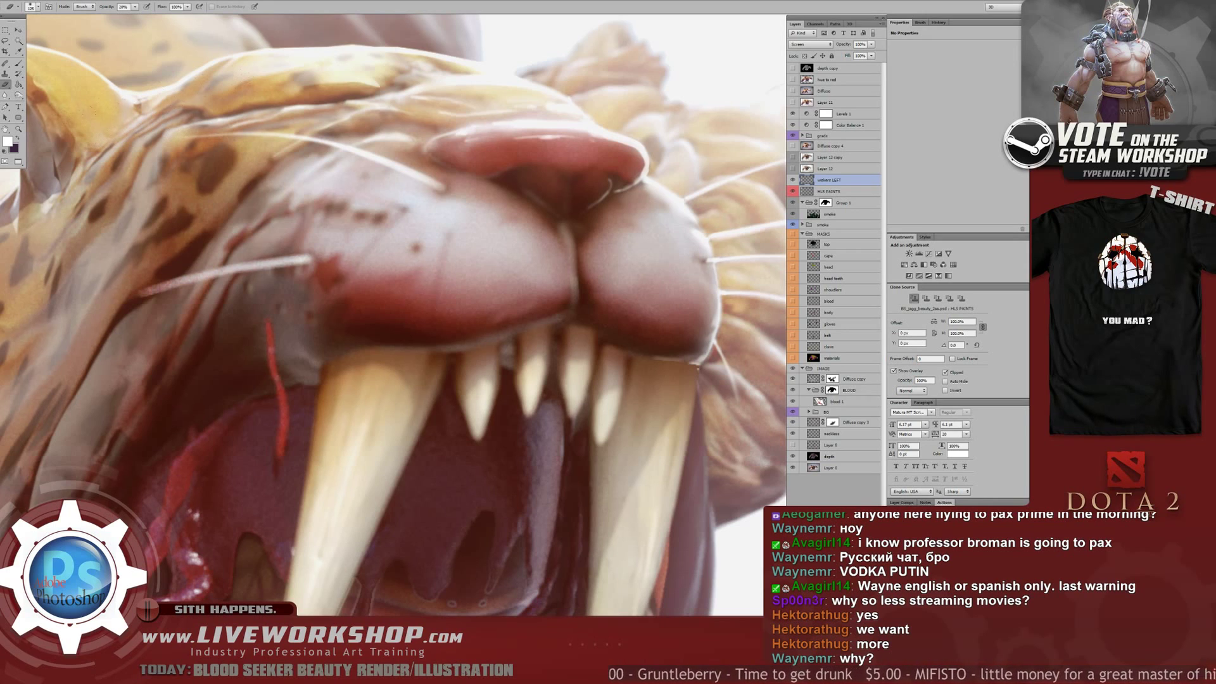
key(ctrl+0)
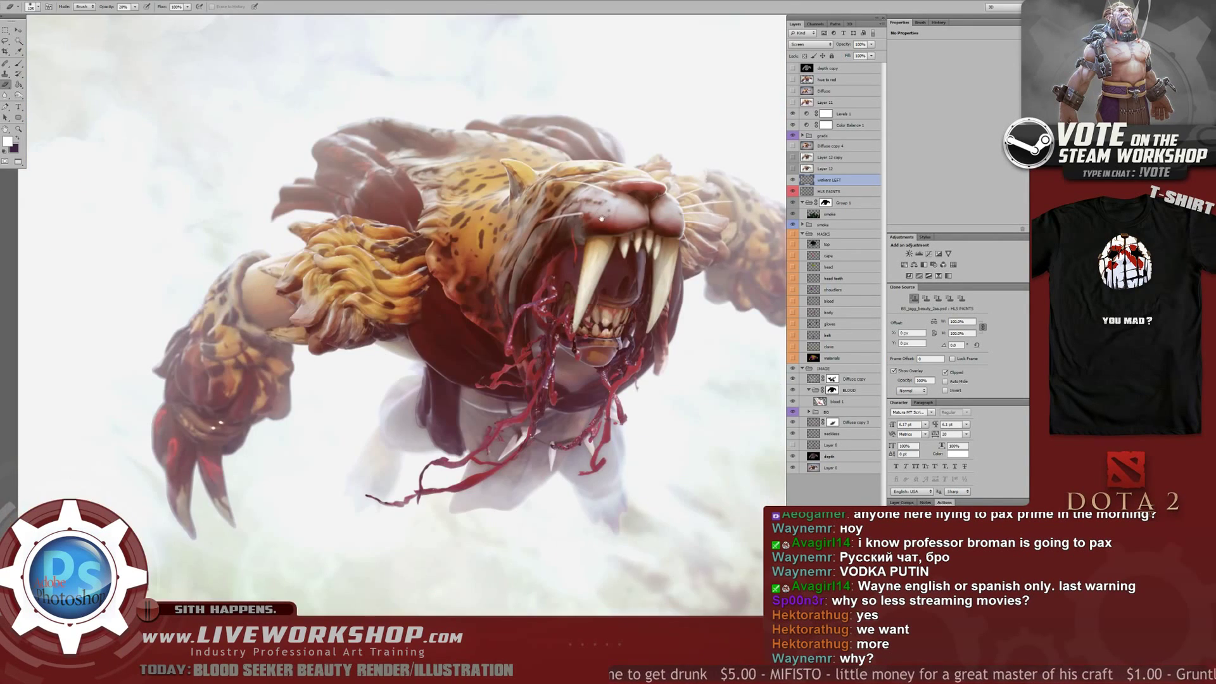
- Examine the softened whisker and the tiger mask's face both close up and within the whole figure
scroll(601, 219, up, 3)
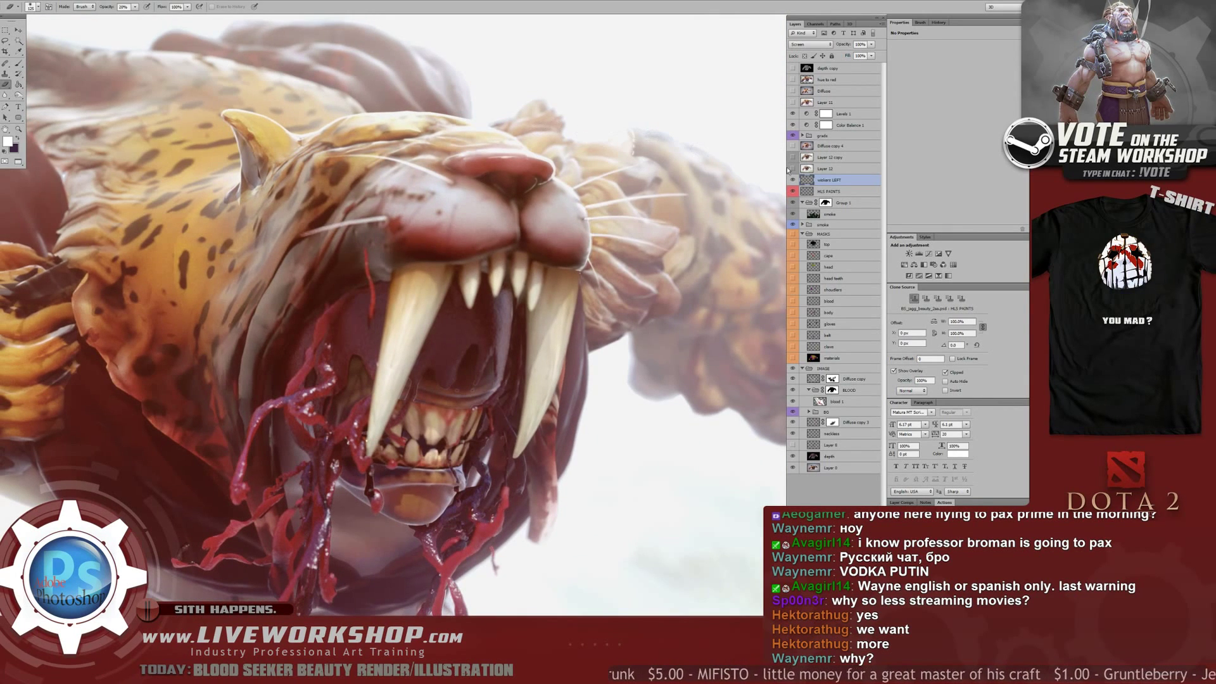
scroll(615, 255, down, 3)
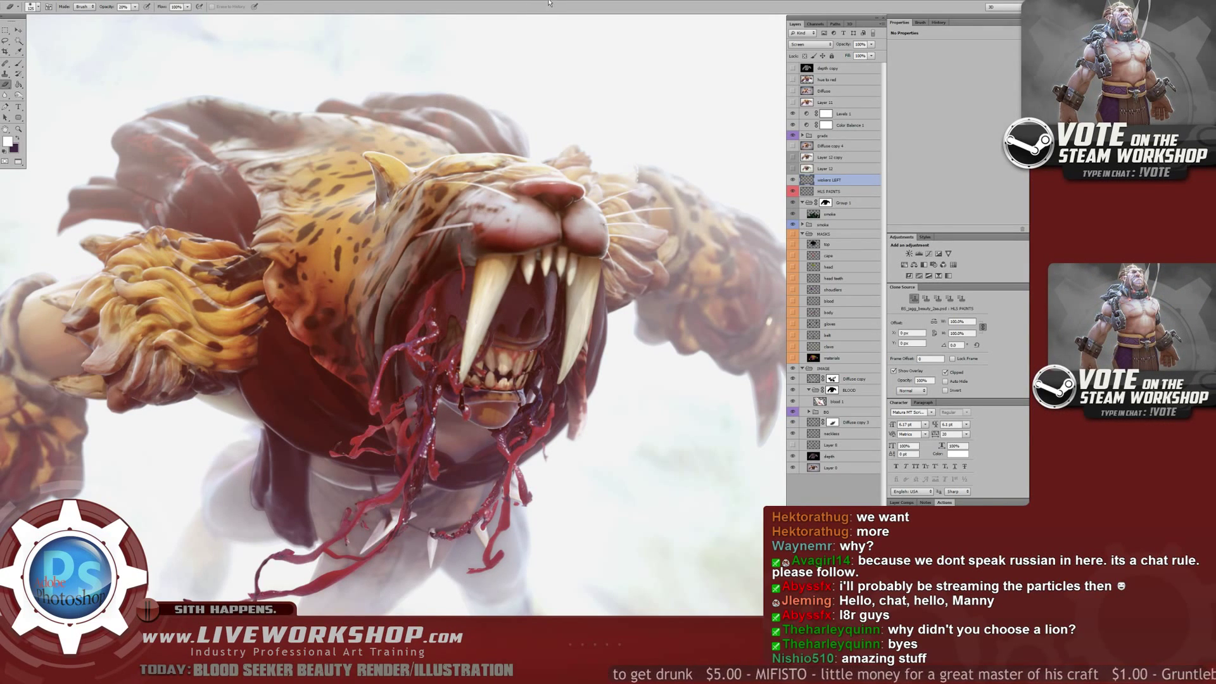
key(ctrl+0)
scroll(625, 219, up, 2)
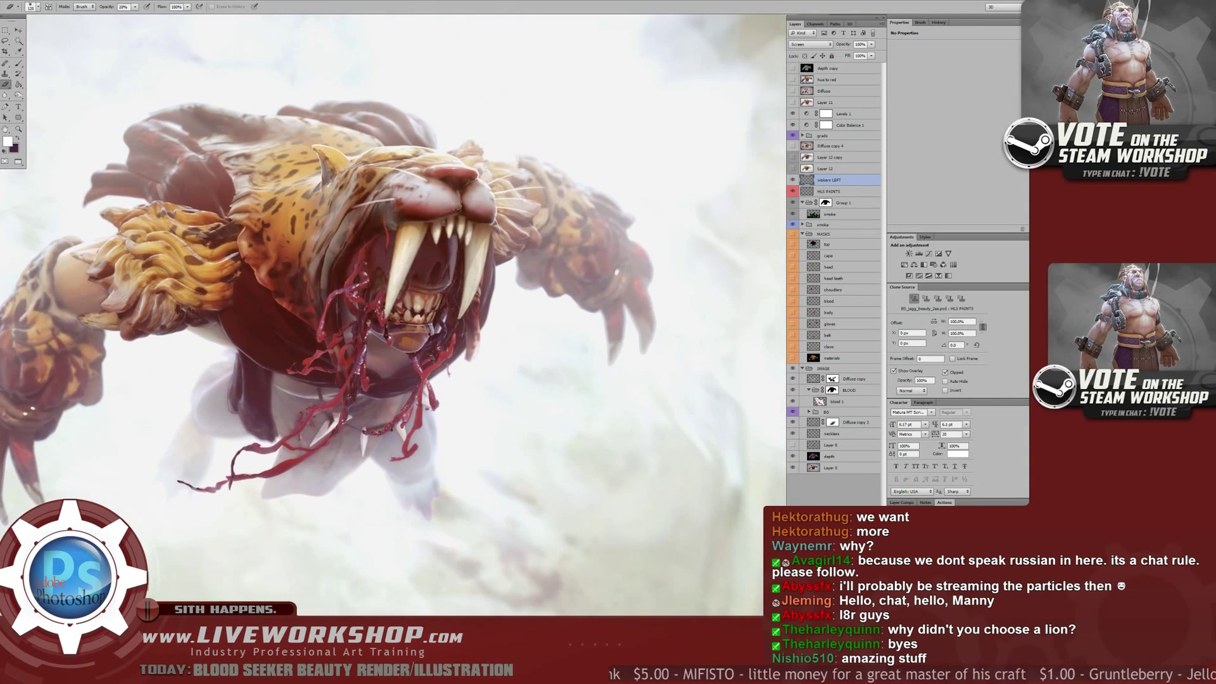
scroll(532, 239, down, 2)
scroll(523, 239, up, 2)
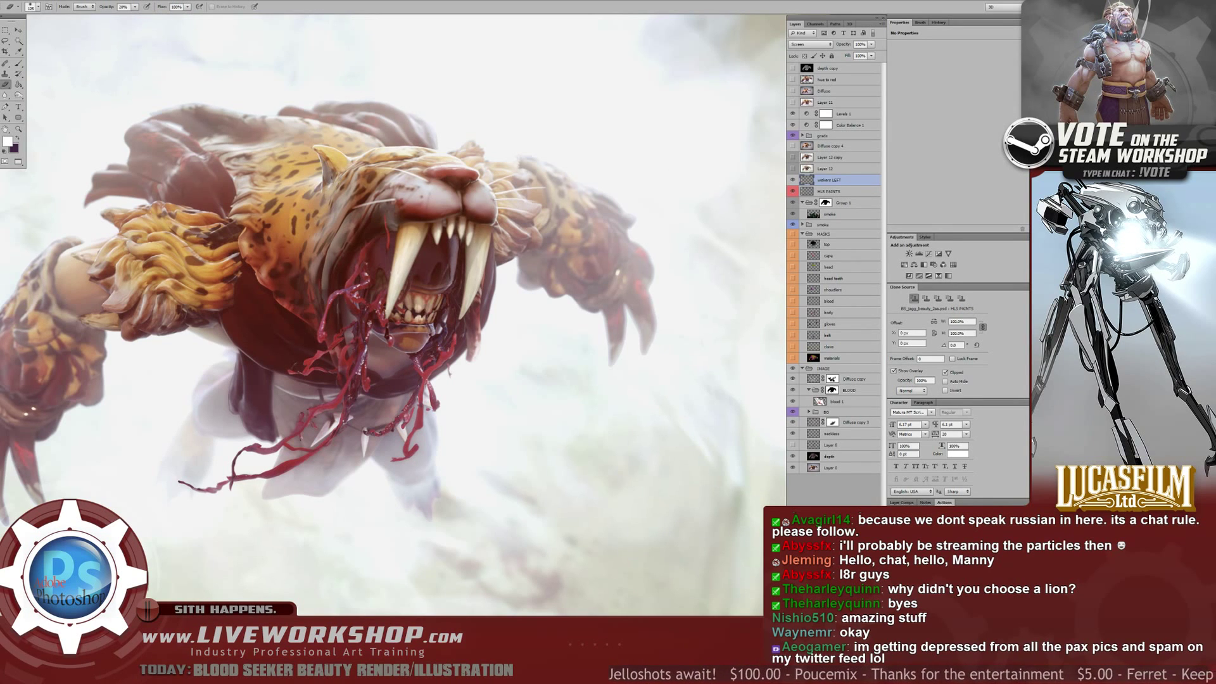
drag(492, 270, 555, 260)
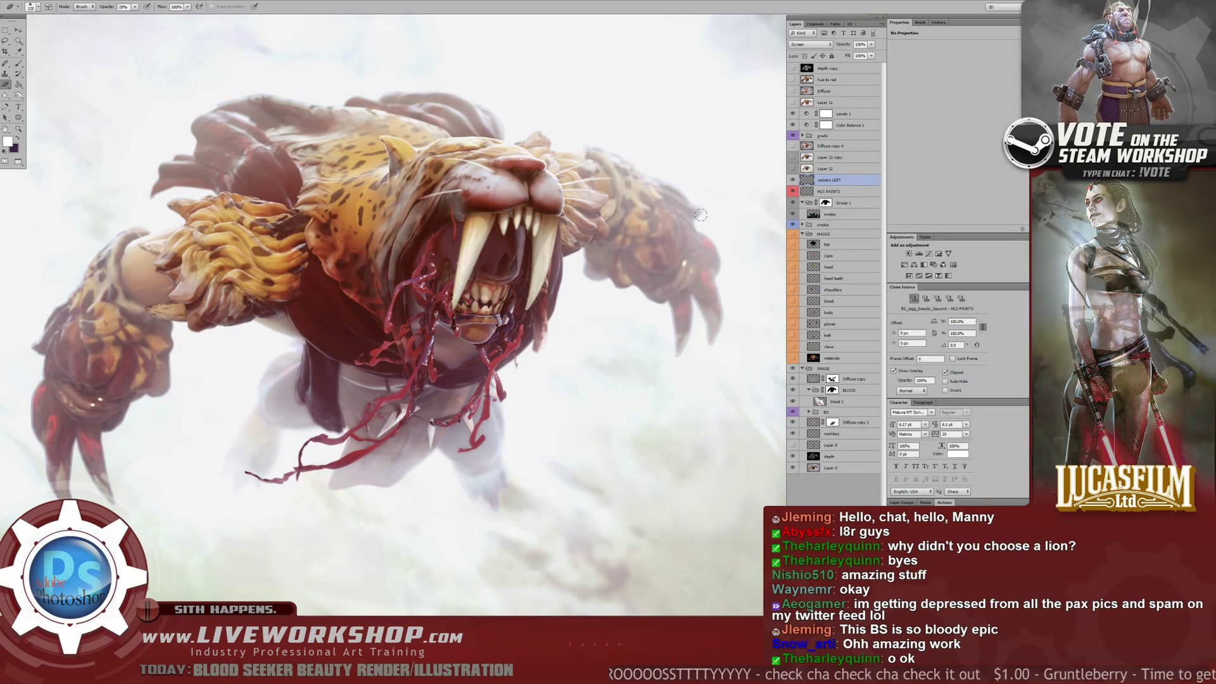
mouse_move(568, 272)
mouse_down()
mouse_move(535, 260)
mouse_move(561, 260)
mouse_up()
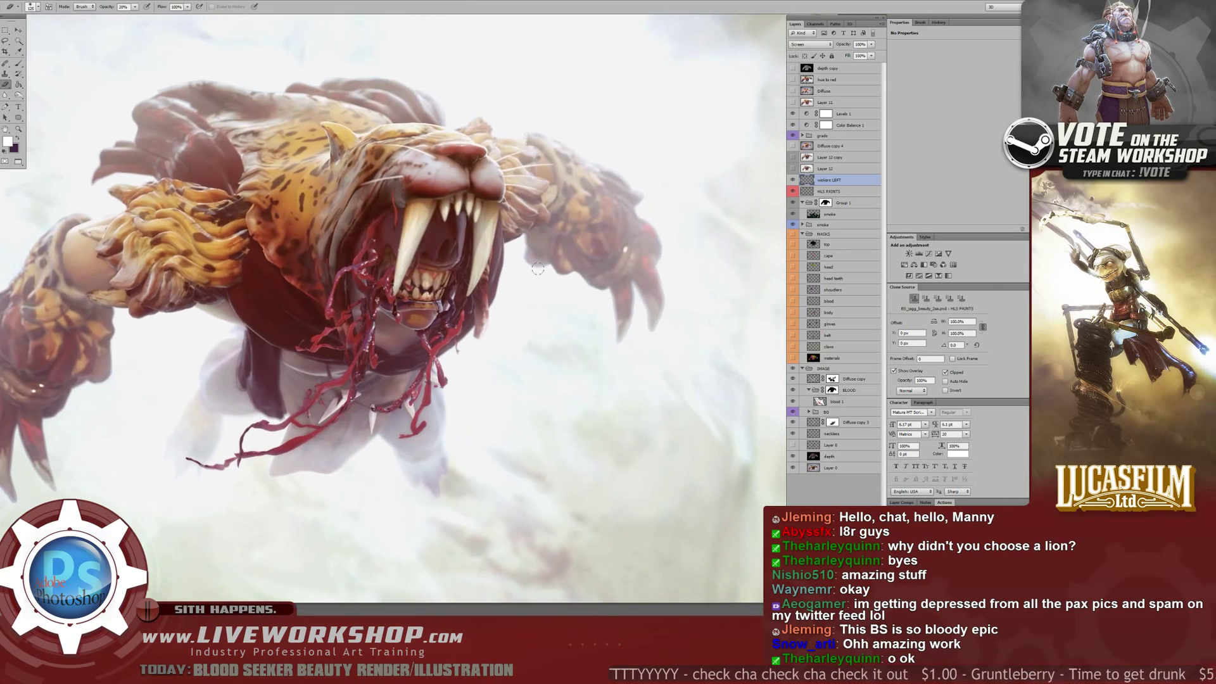
key(ctrl+minus)
key(ctrl+plus)
key(ctrl+plus)
key(ctrl+plus)
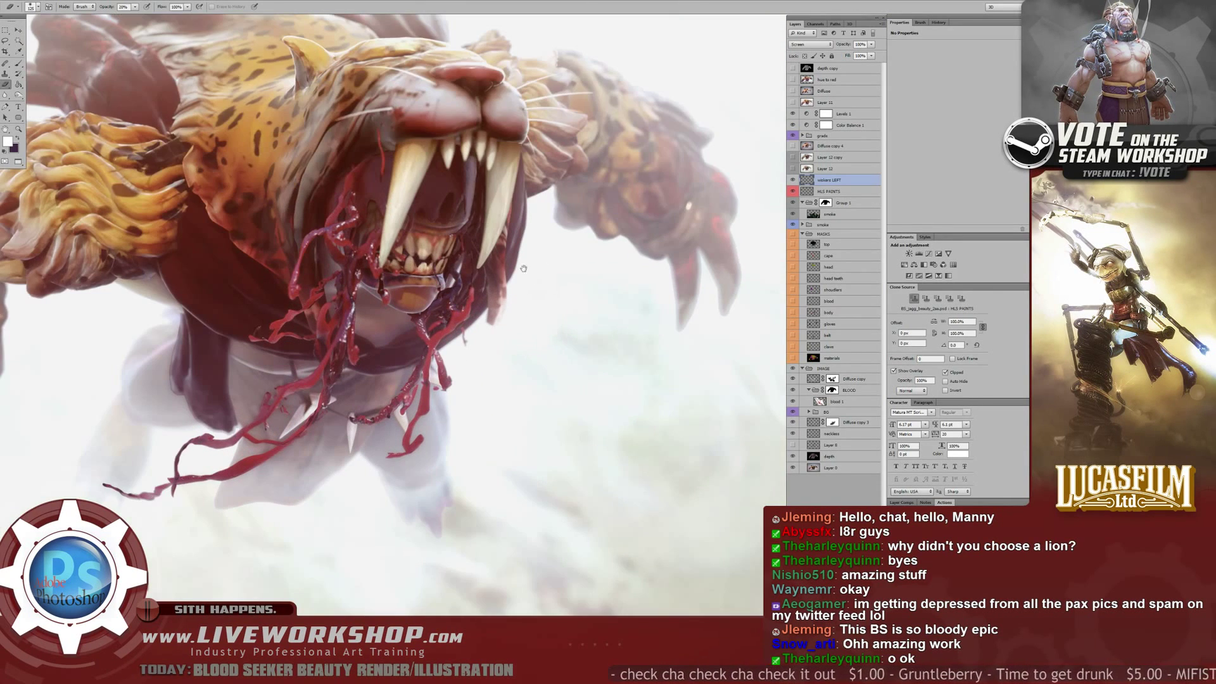
scroll(533, 255, down, 5)
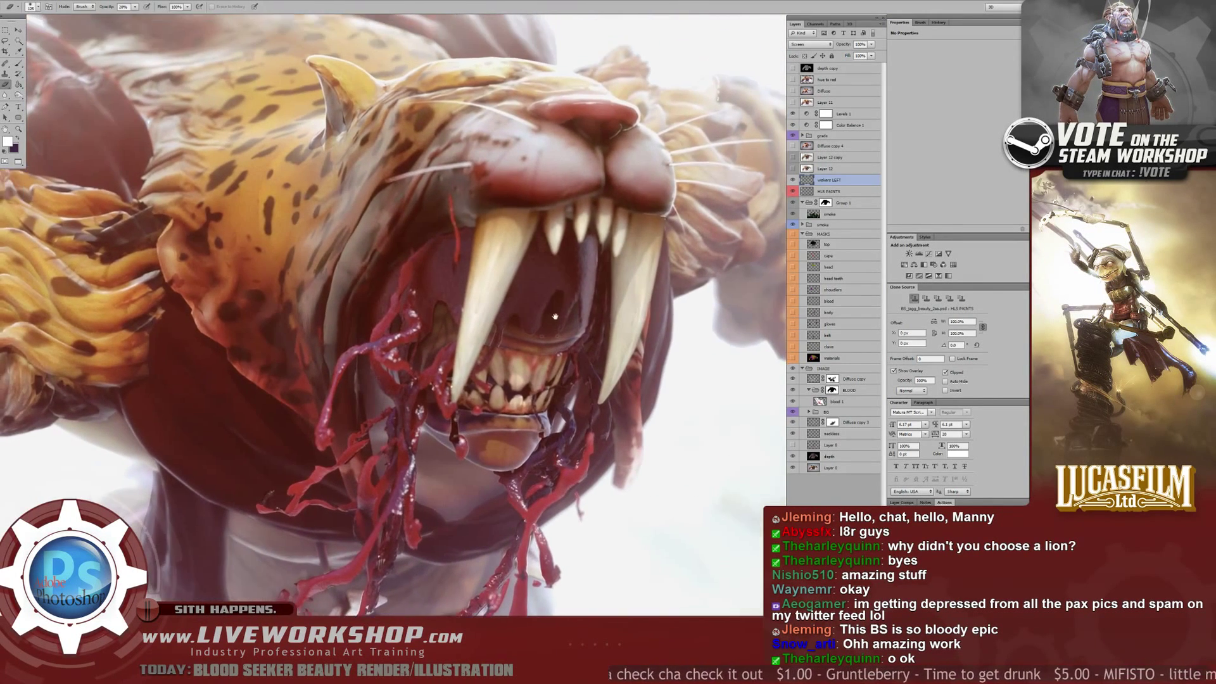
scroll(393, 364, down, 2)
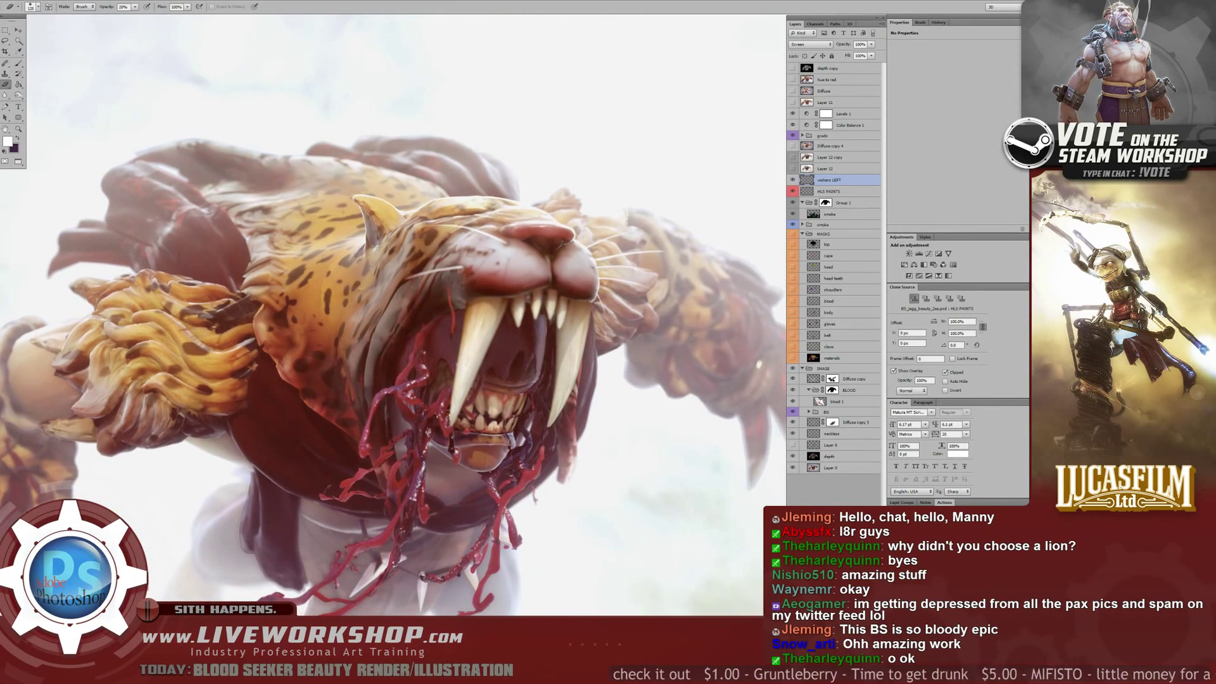
- Duplicate the upper whisker with the Move tool and place the copy just below it on the muzzle
scroll(492, 228, up, 4)
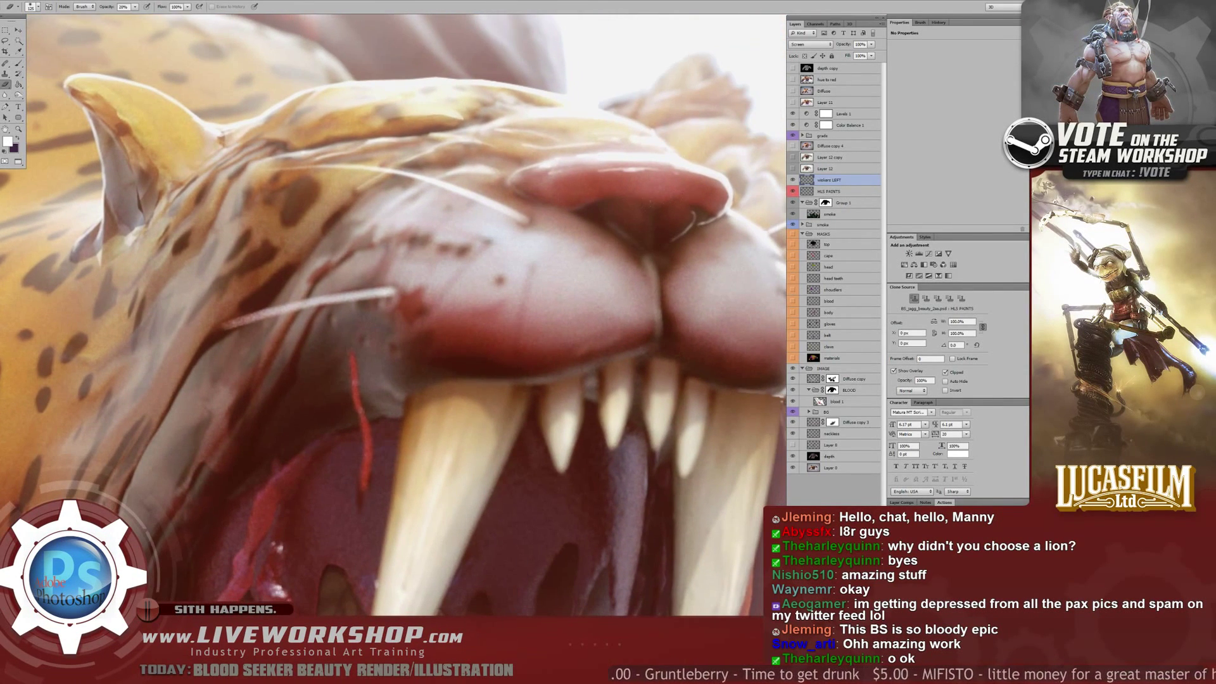
key(v)
mouse_move(548, 238)
mouse_down()
mouse_move(491, 264)
mouse_move(526, 233)
mouse_up()
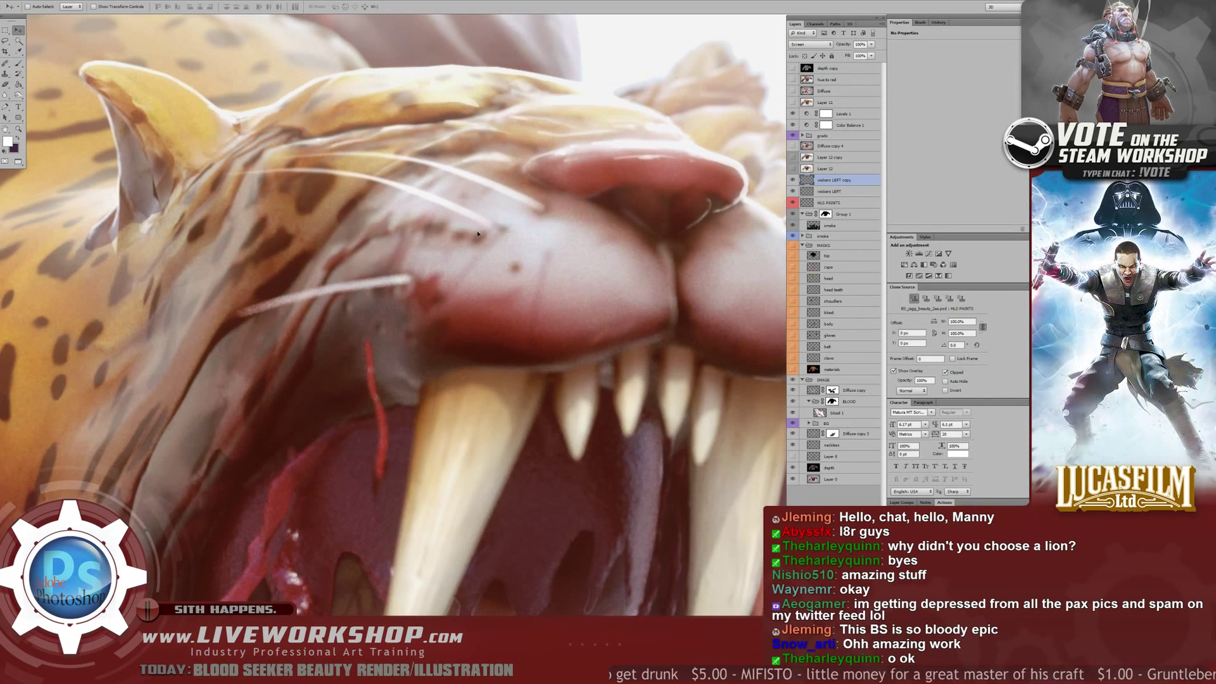
- Warp the copied whisker, bending its tail downward and flattening its curve to differ from the original
key(ctrl+t)
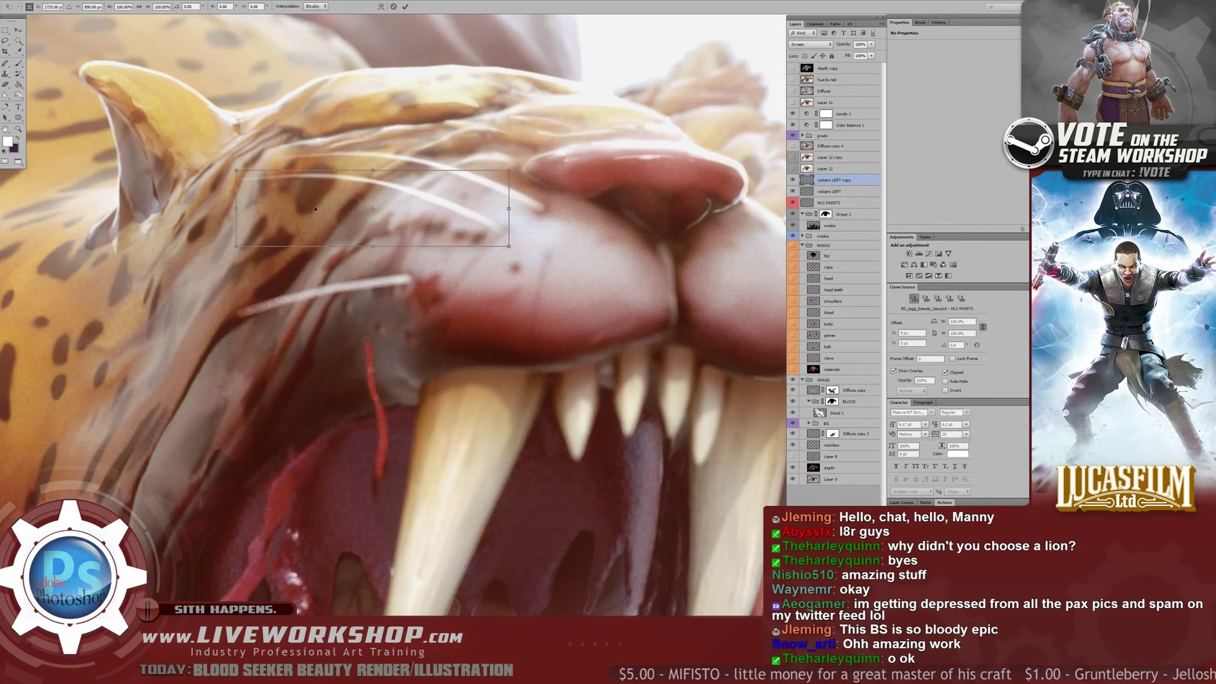
right_click(315, 207)
click(343, 262)
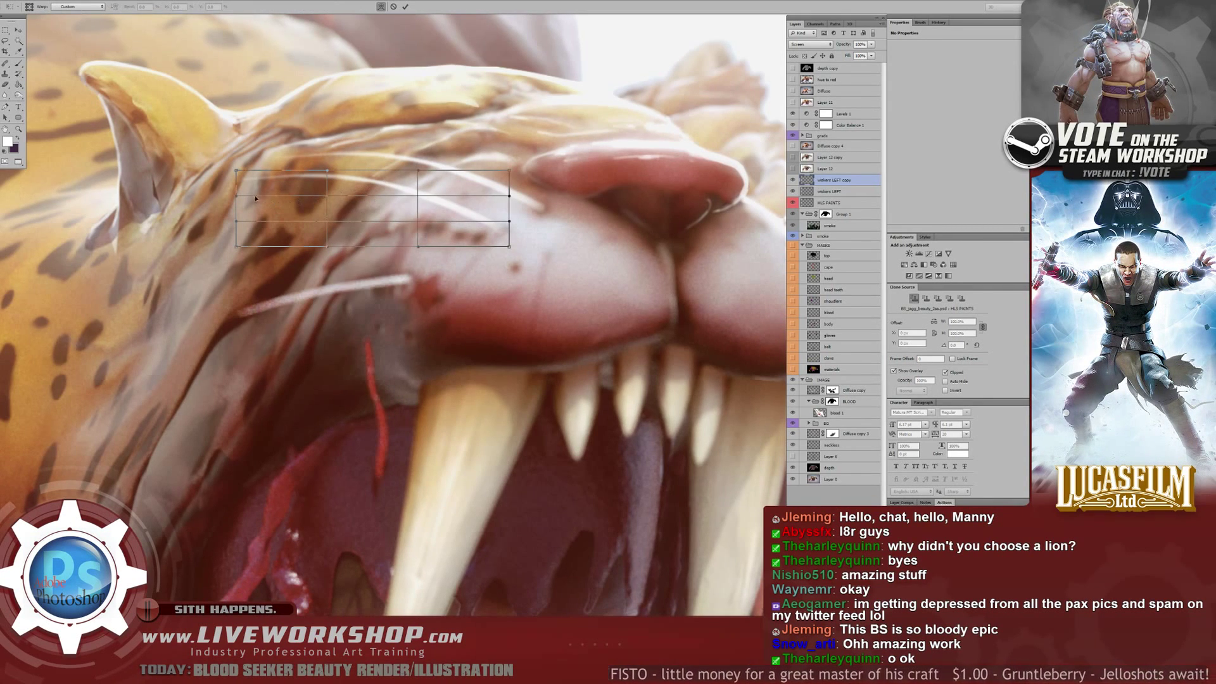
drag(240, 206, 266, 226)
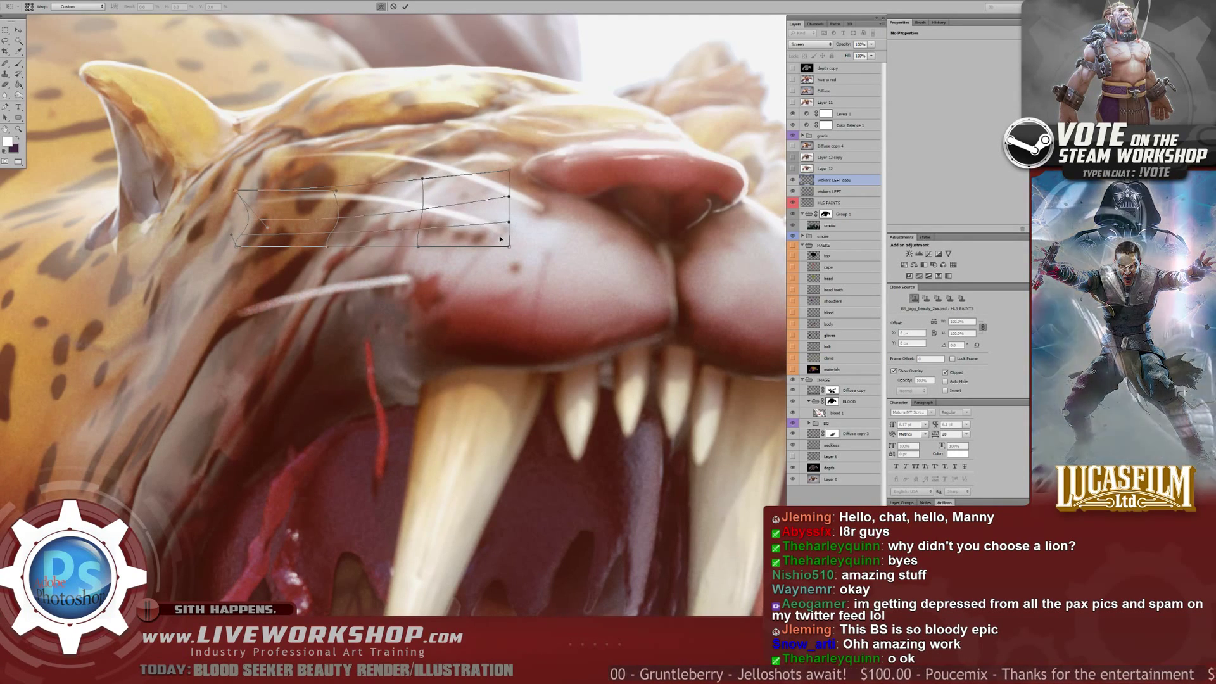
drag(502, 242, 489, 228)
drag(336, 189, 331, 198)
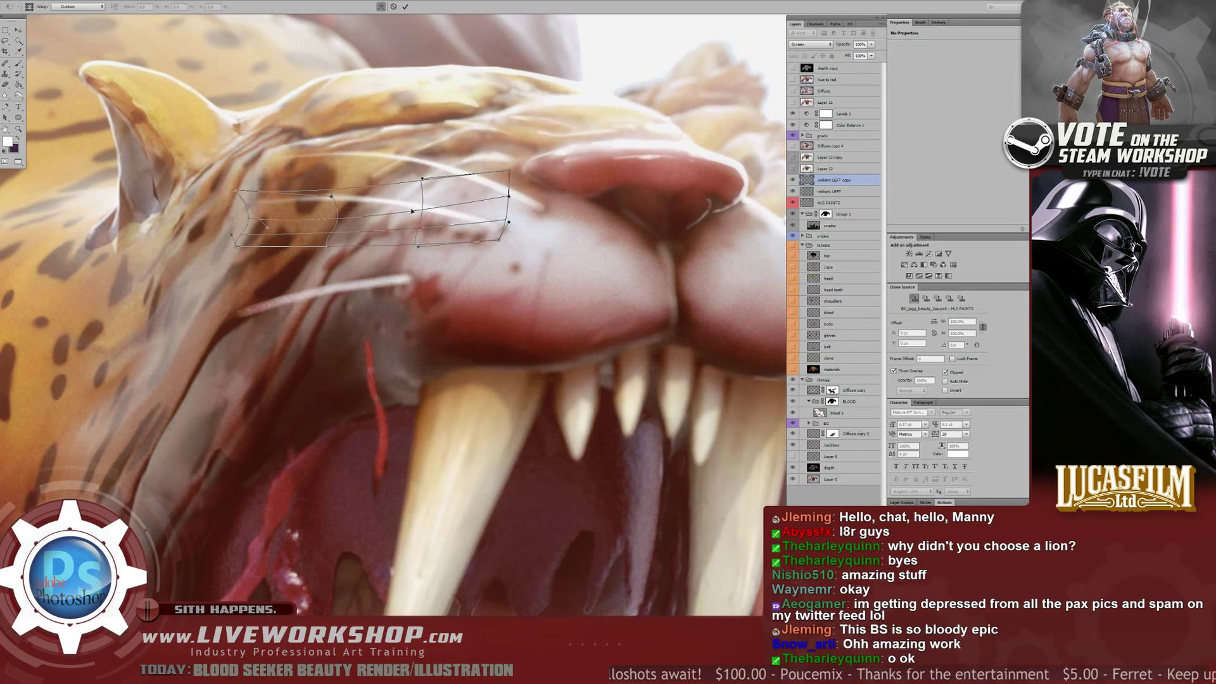
drag(428, 221, 436, 221)
key(Return)
- Shrink the copied whisker slightly and rotate it with Free Transform to fit the muzzle
key(ctrl+t)
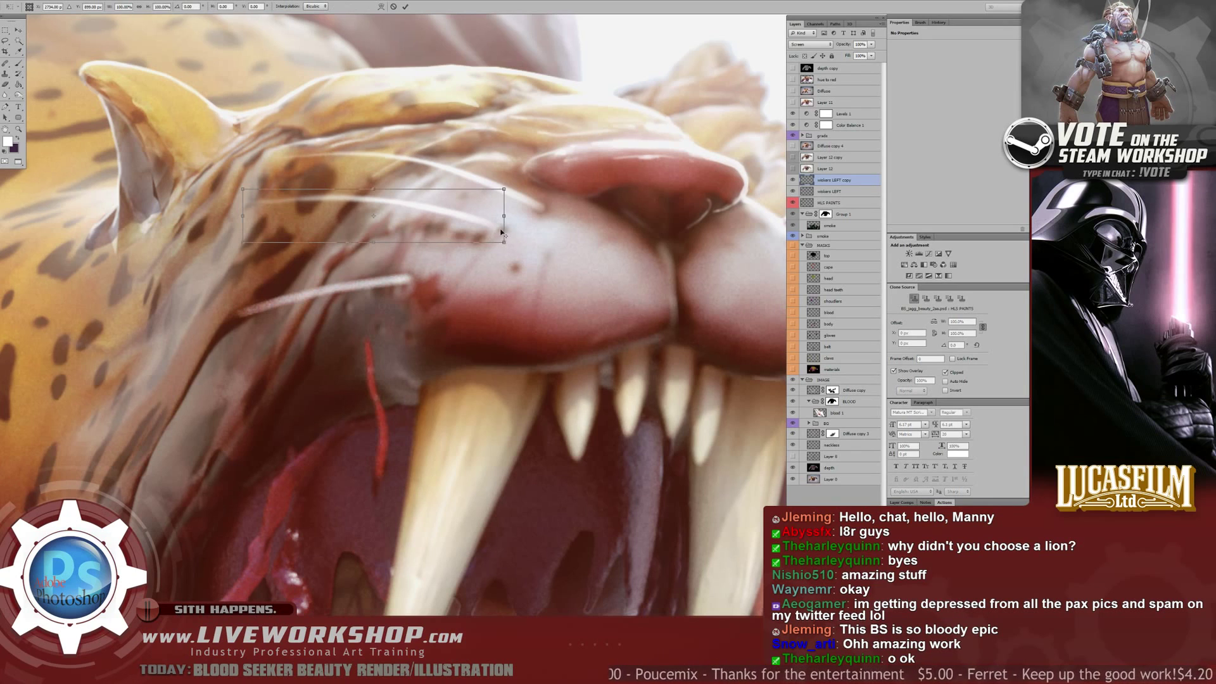
drag(505, 244, 497, 228)
drag(273, 186, 341, 142)
key(Return)
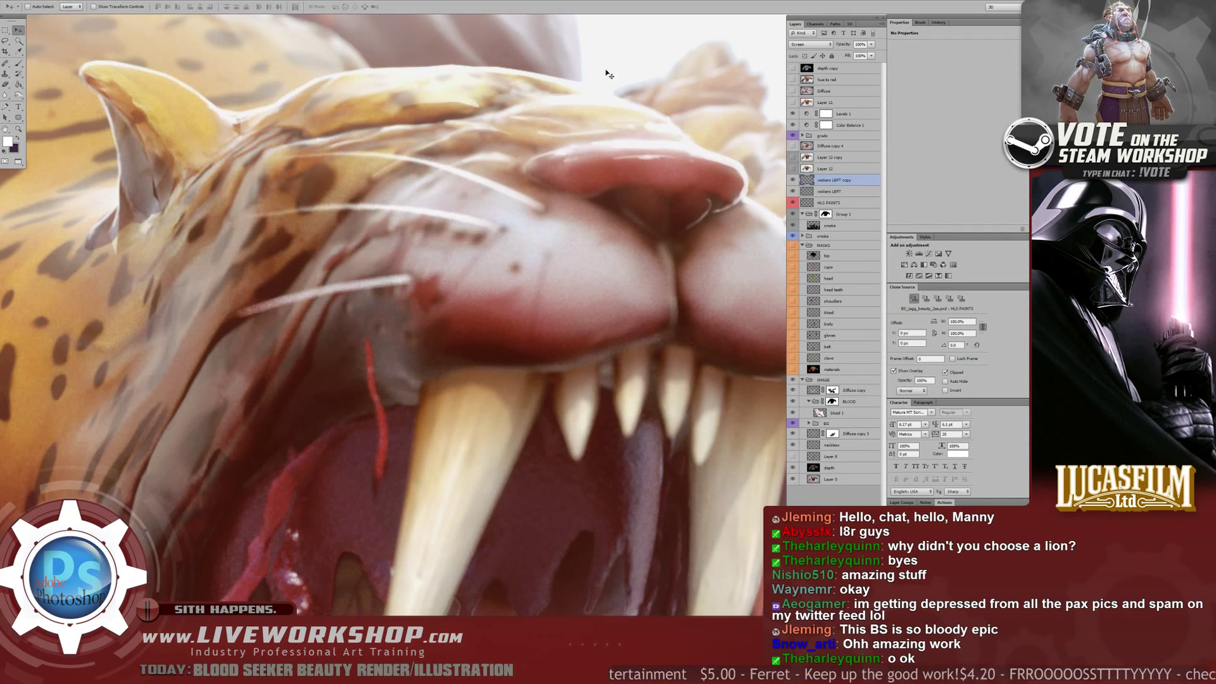
- Fade the copied whisker's ends with the Eraser at 10% opacity and check it against the whole image
key(b)
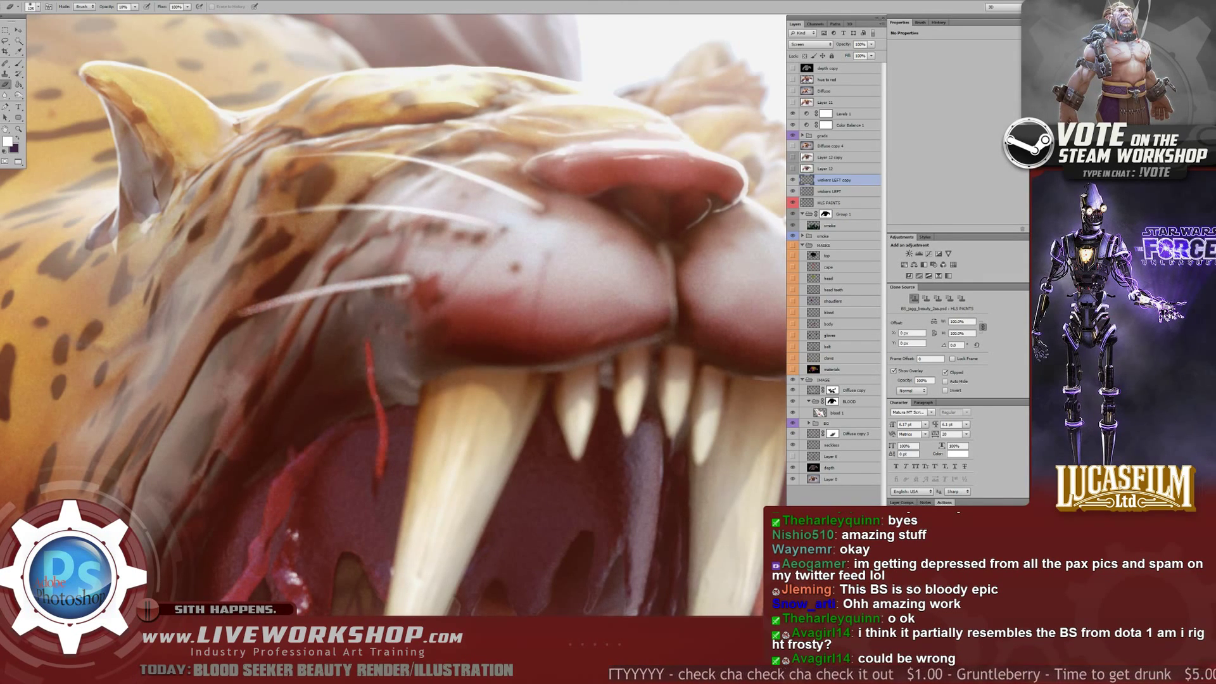
key(ctrl+0)
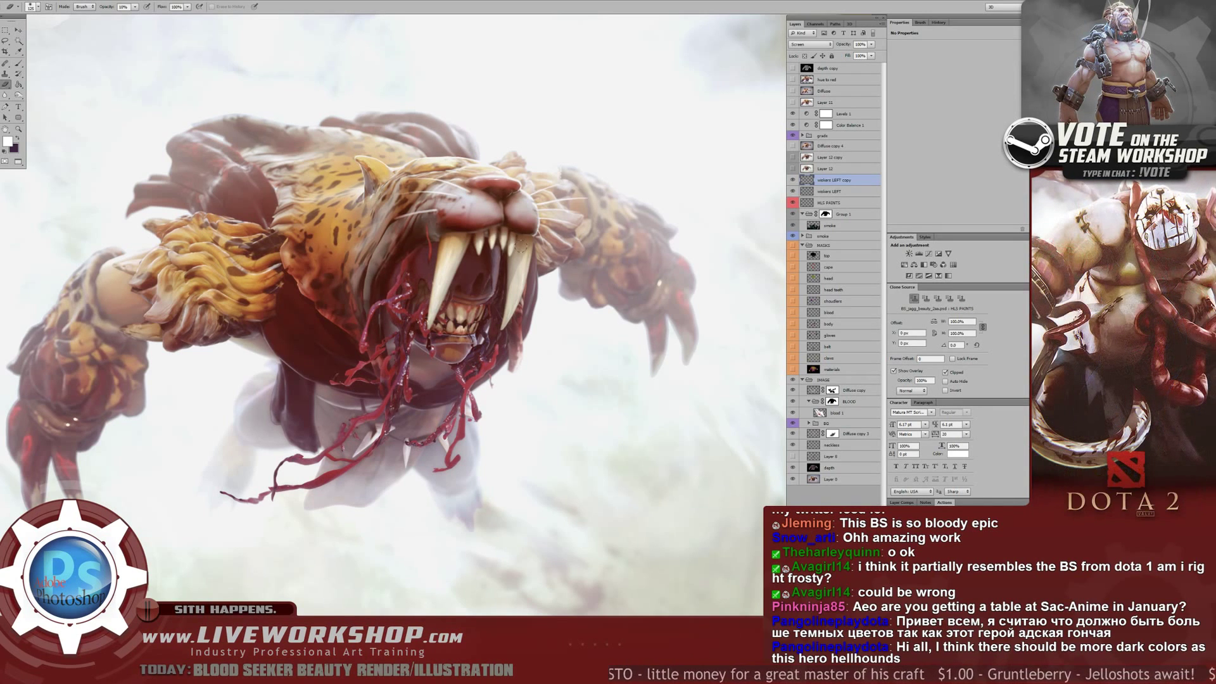
scroll(514, 210, up, 3)
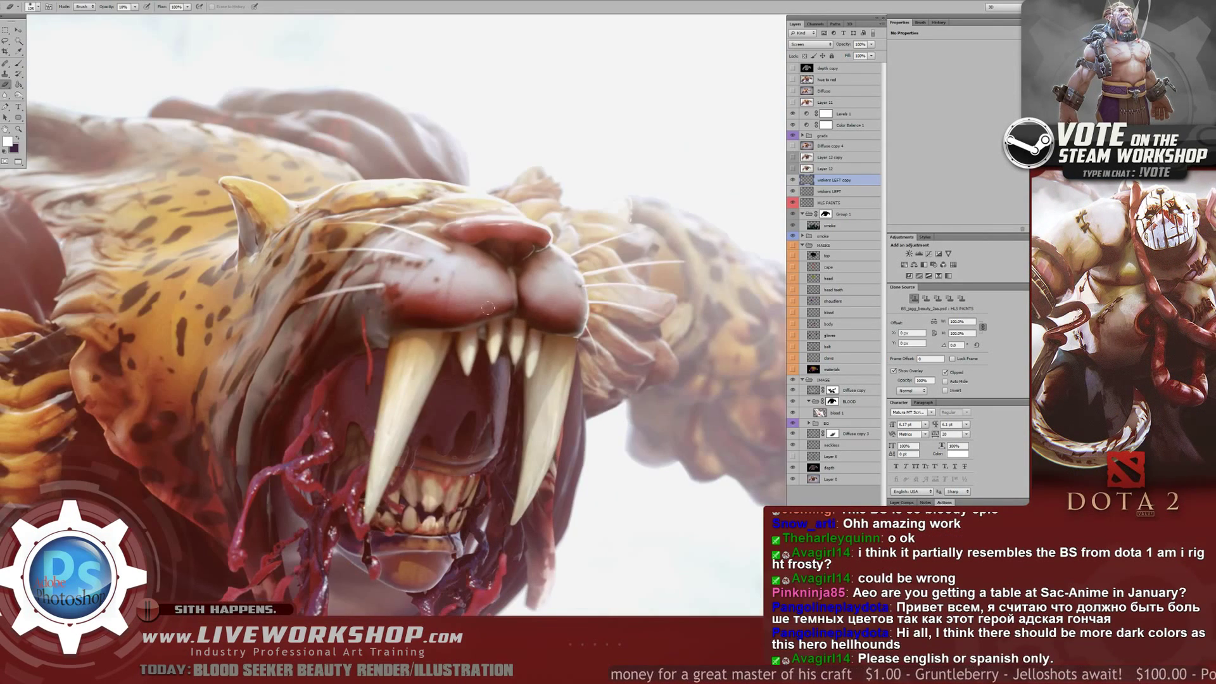
drag(625, 341, 617, 254)
drag(560, 295, 587, 270)
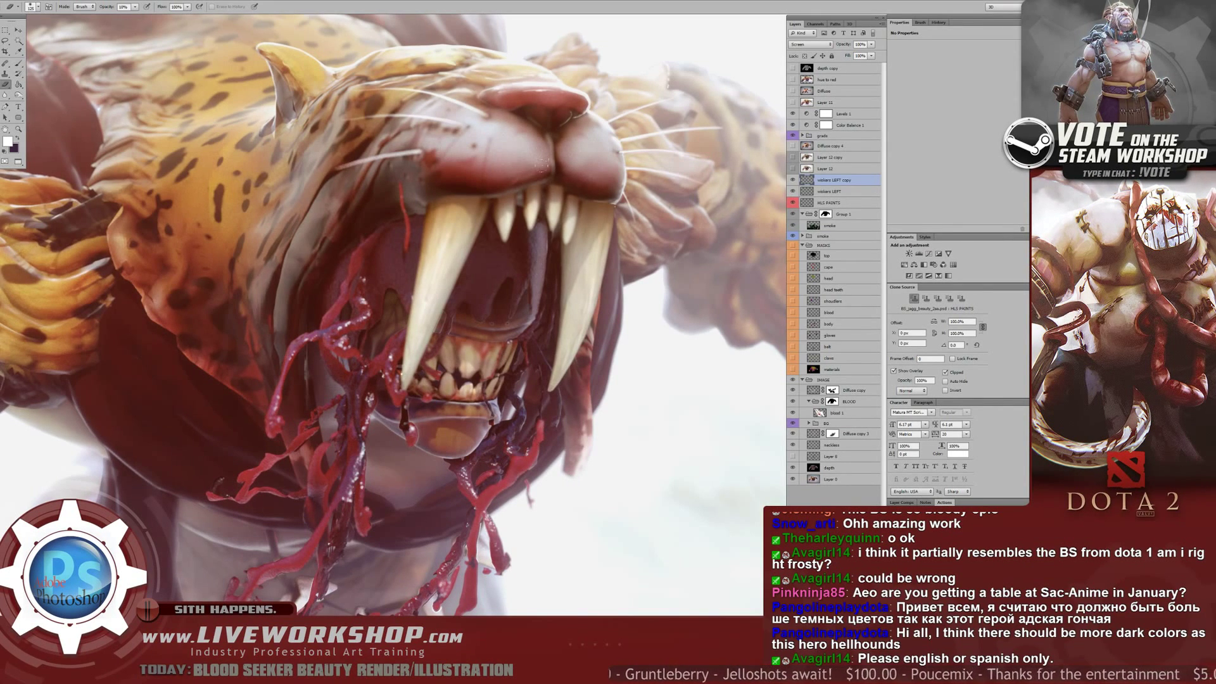
drag(510, 236, 537, 350)
key(v)
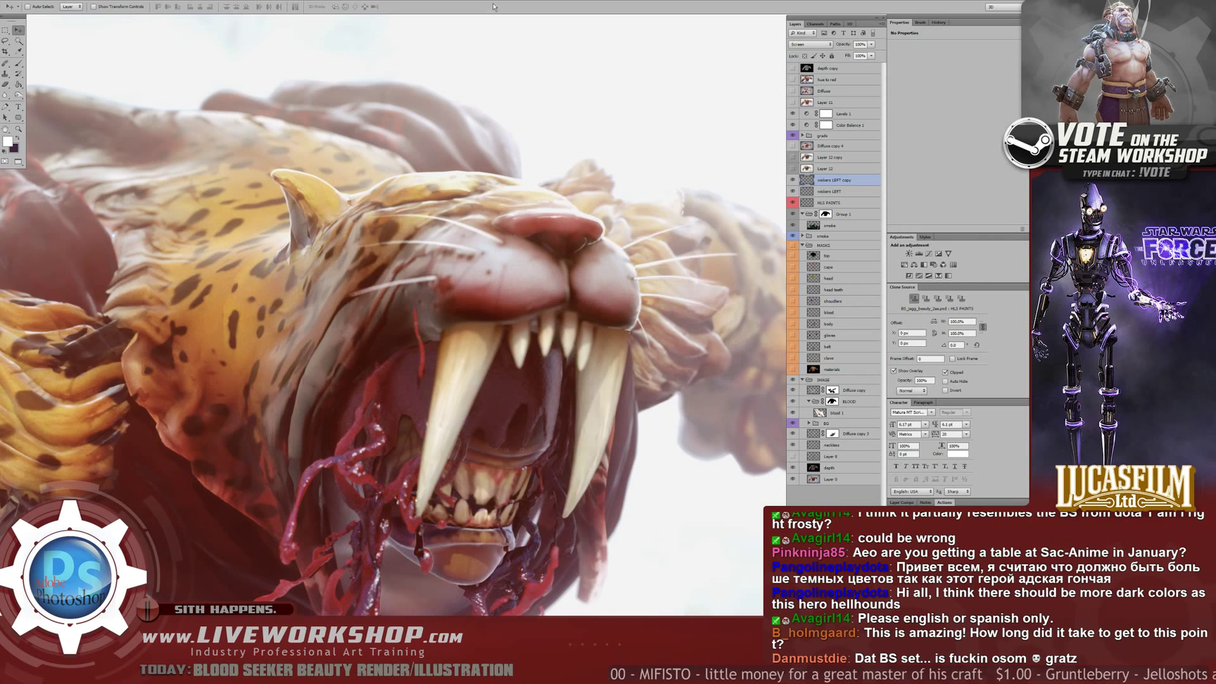
drag(527, 183, 516, 165)
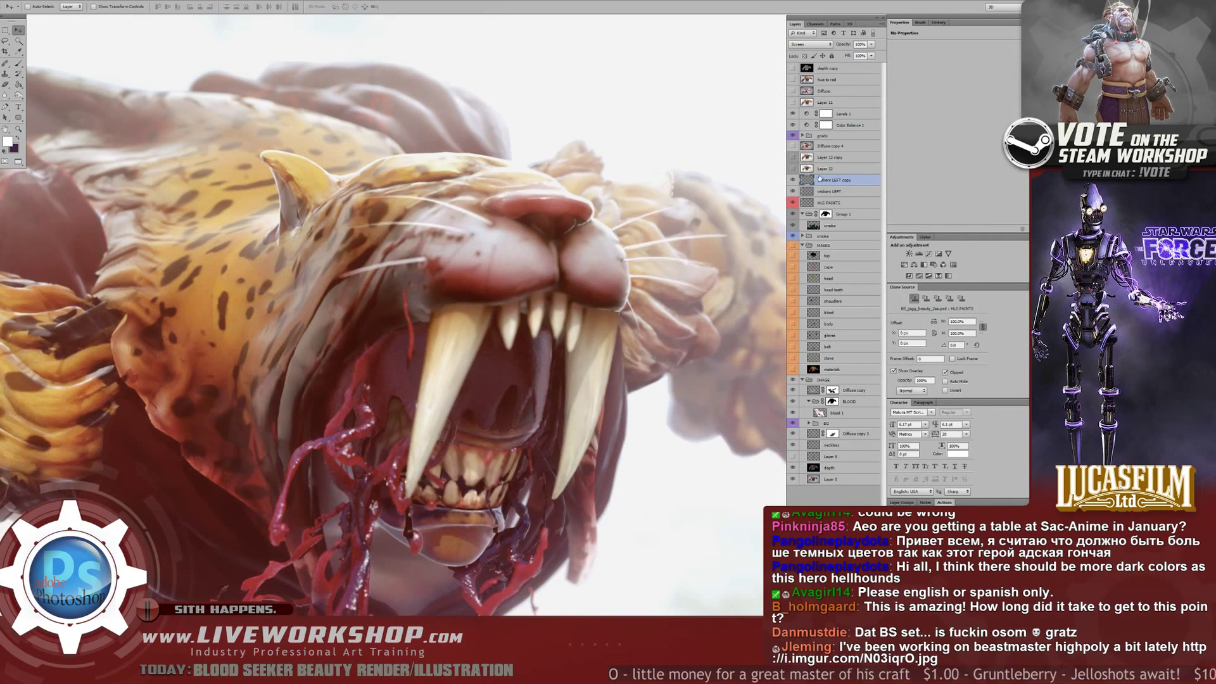
- Set the Brush to 30% opacity and 100% flow, and make the copied whisker layer active for painting
key(b)
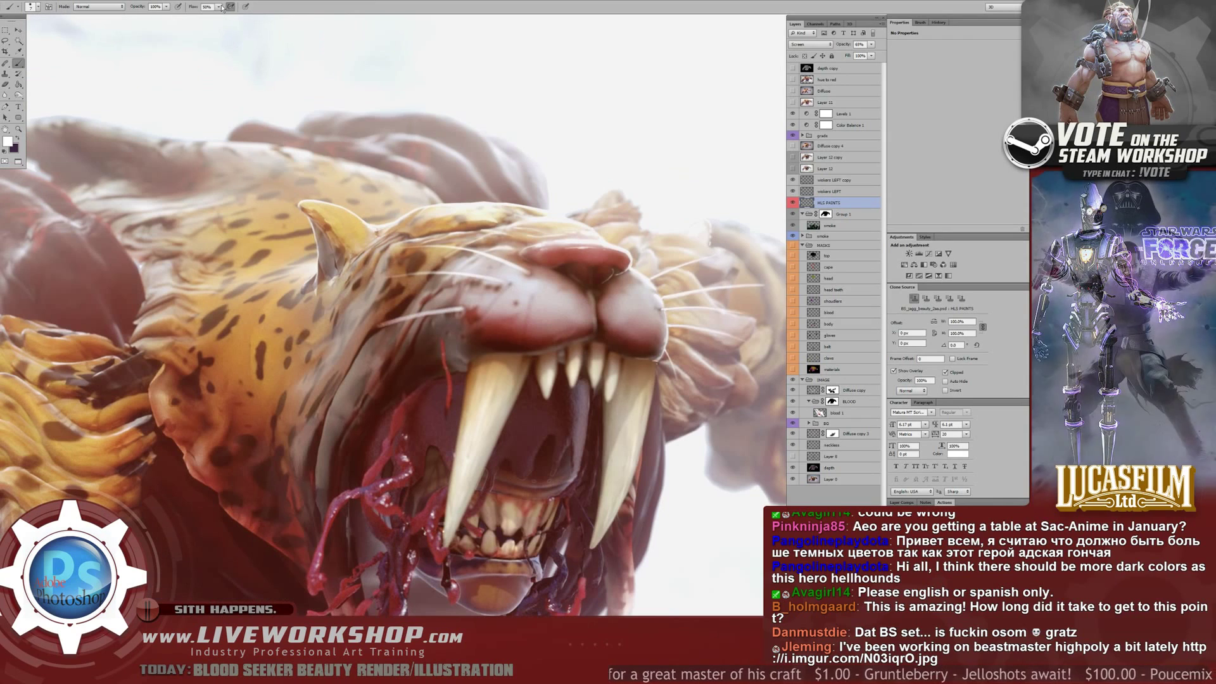
drag(218, 6, 247, 9)
click(165, 6)
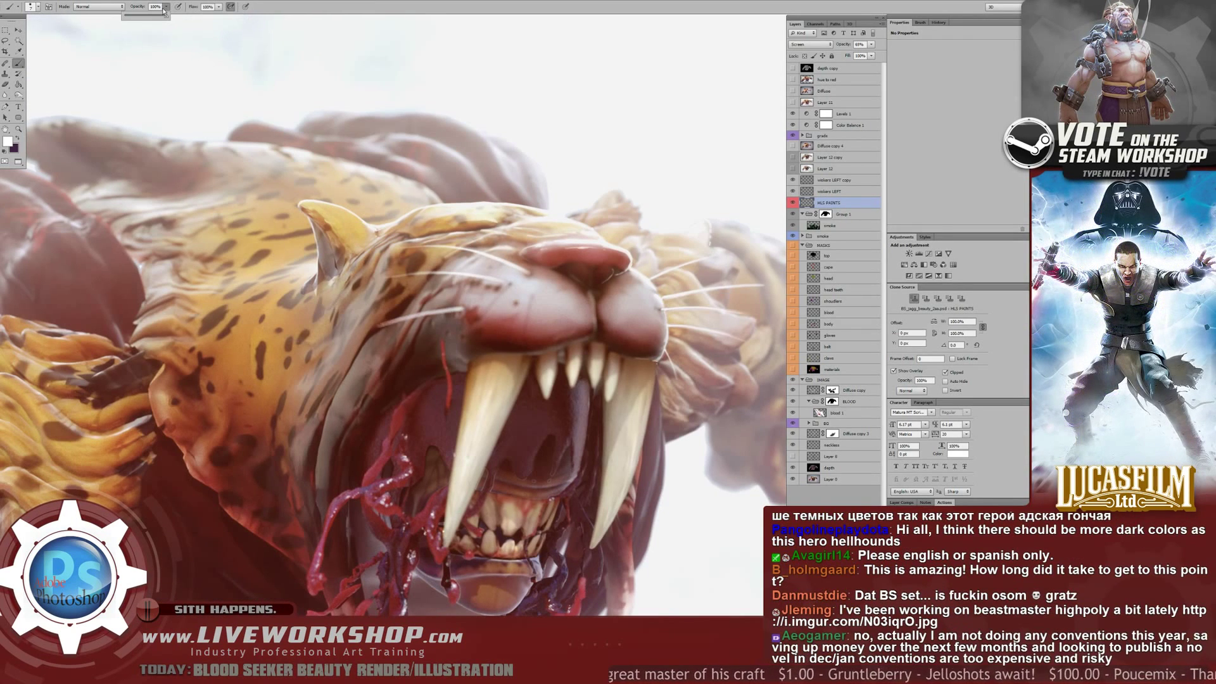
drag(140, 17, 138, 18)
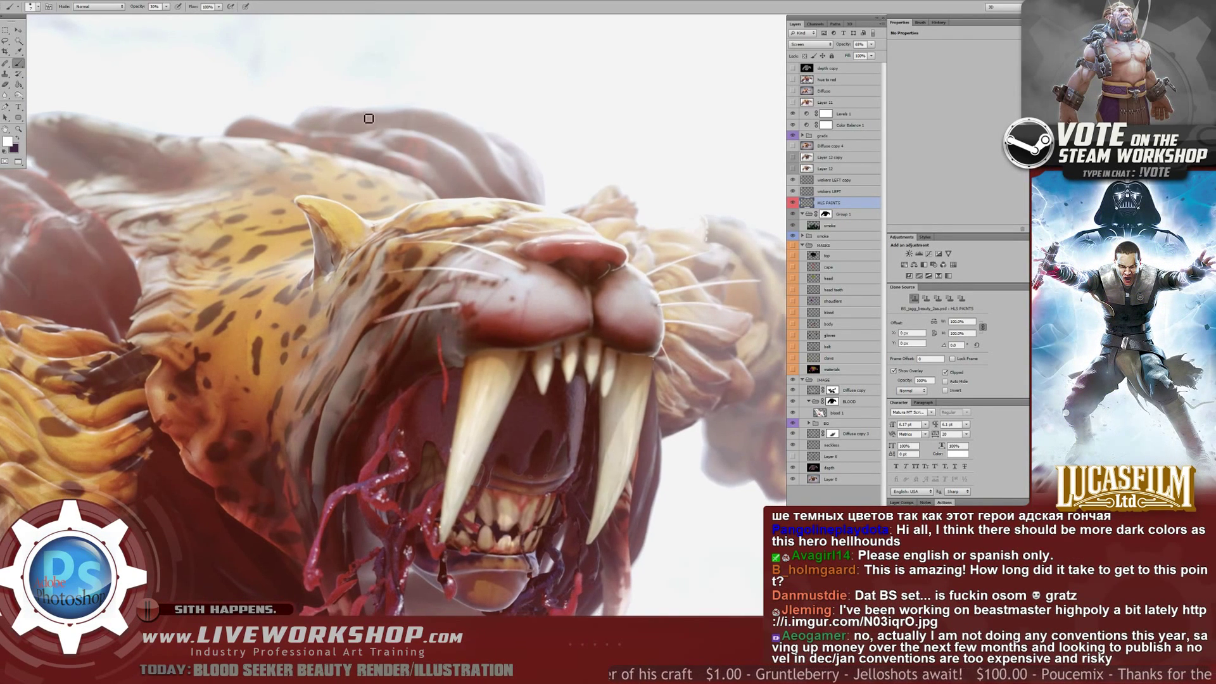
scroll(452, 317, up, 3)
key(alt+bracketright)
key(alt+bracketright)
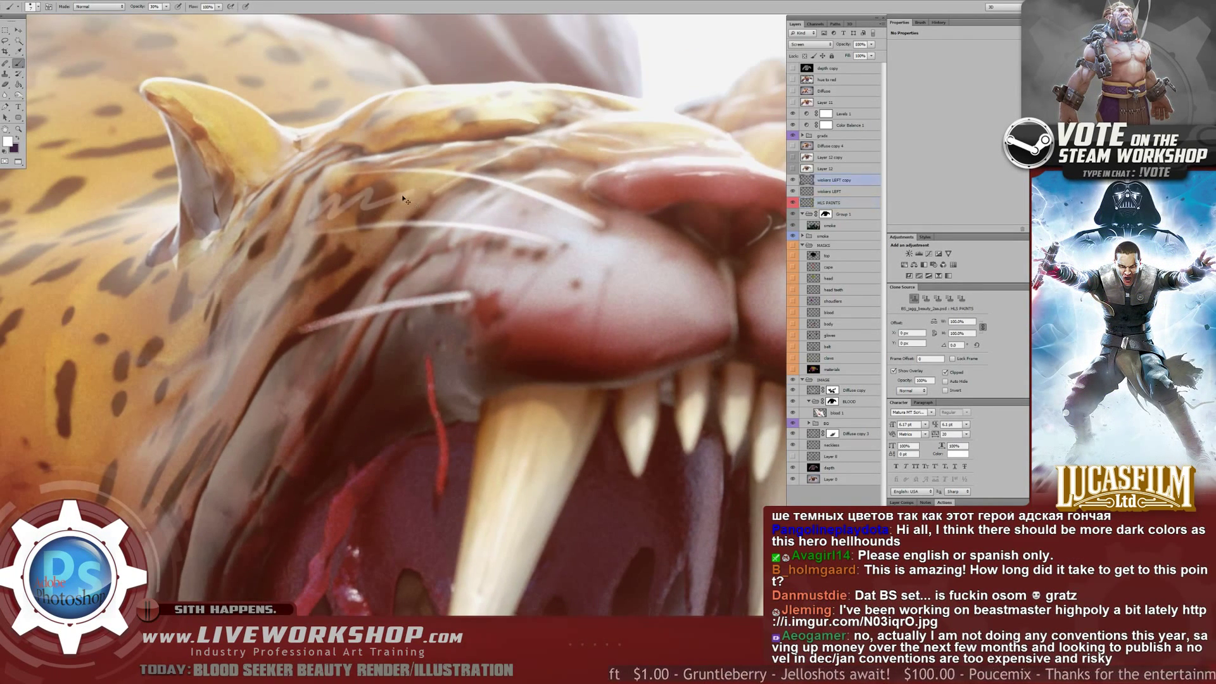
- Paint a fine light rim along the lower edge of the muzzle's lip above the fangs, with the Brush at 10% opacity
scroll(447, 252, down, 3)
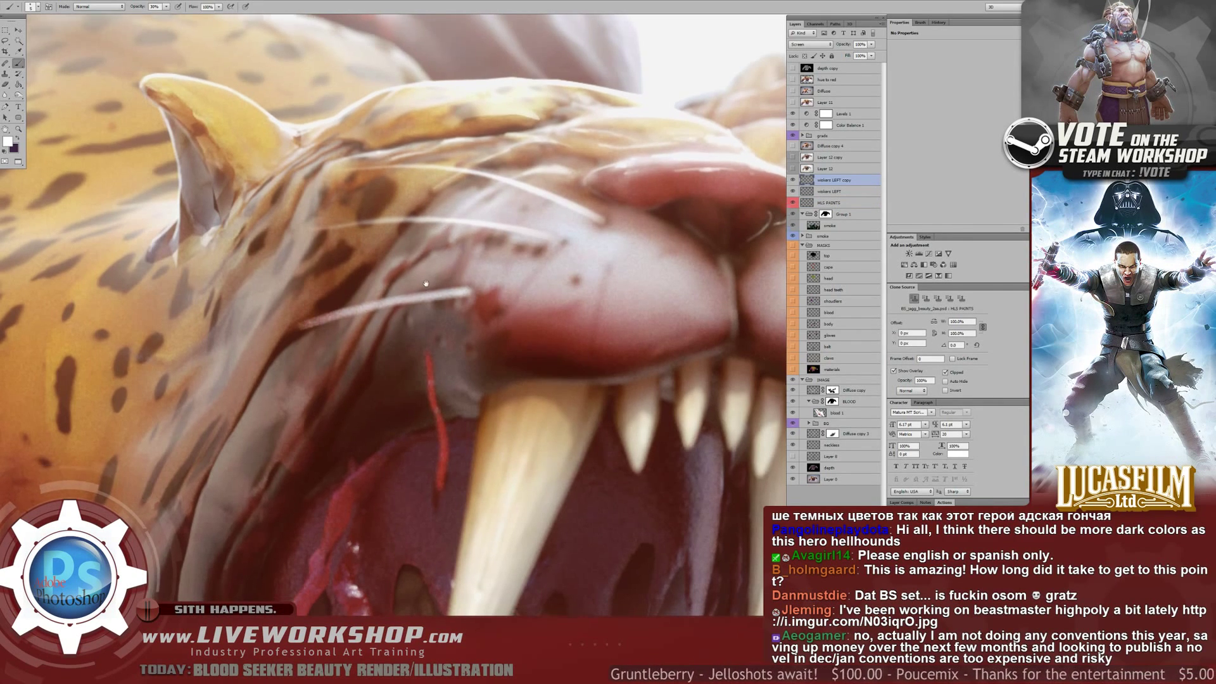
drag(447, 252, 333, 244)
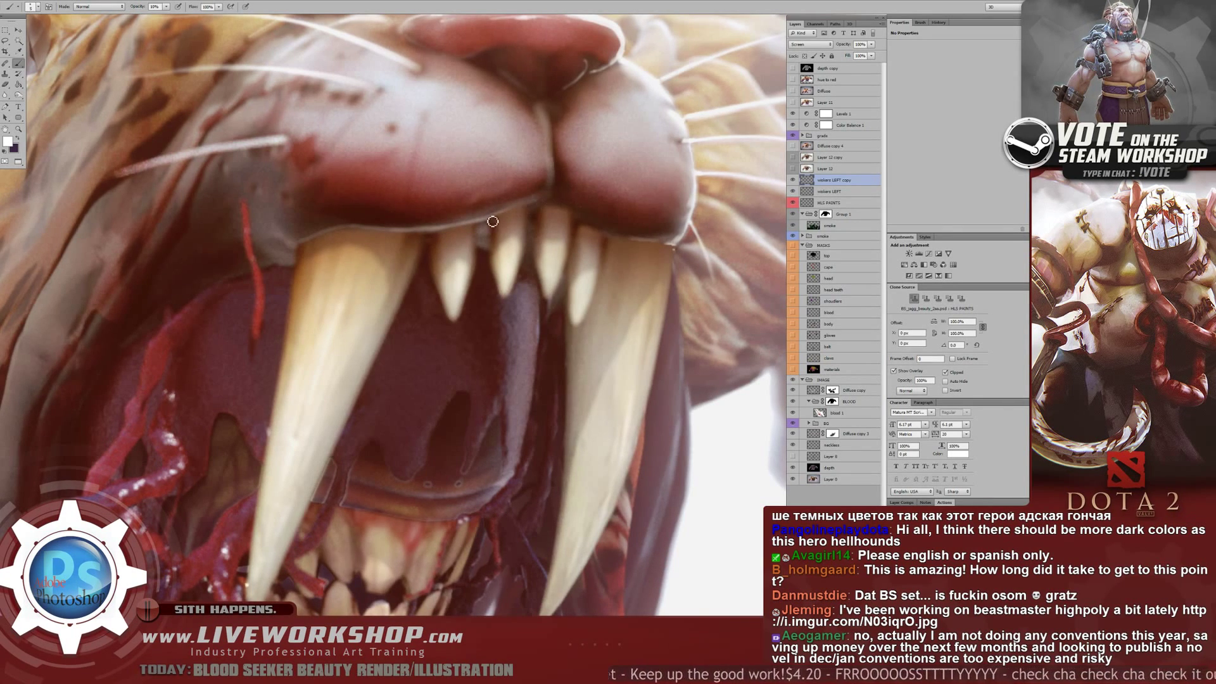
drag(557, 206, 483, 198)
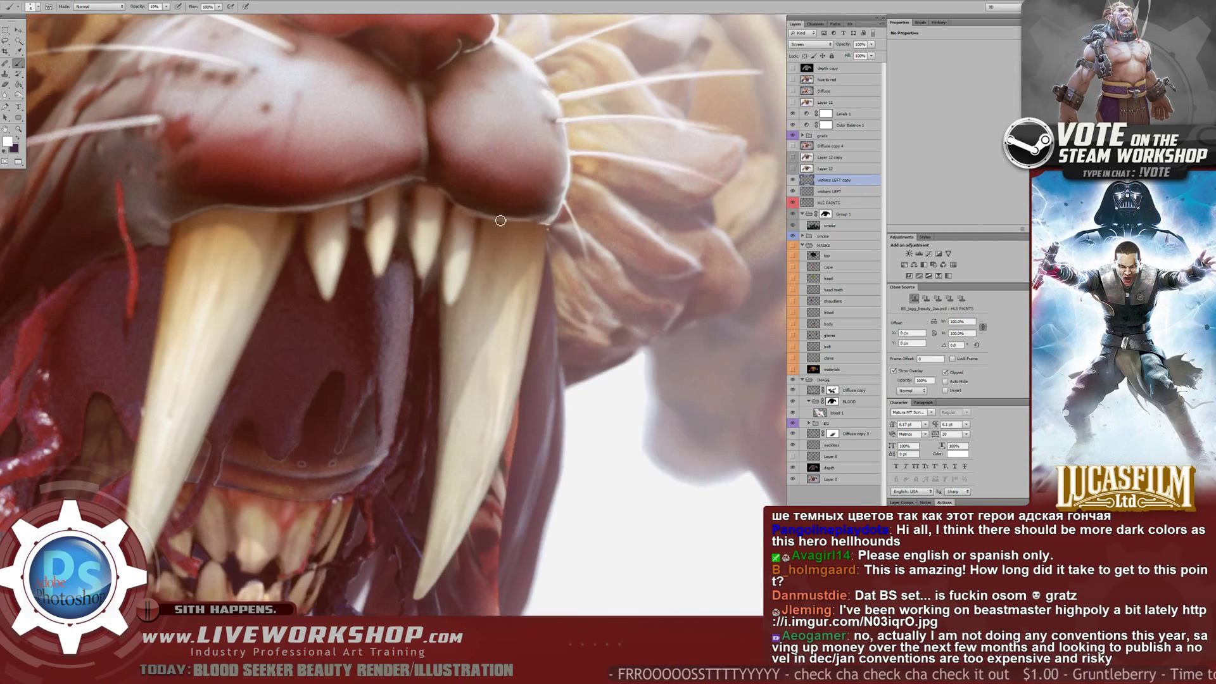
drag(463, 209, 542, 222)
mouse_move(466, 211)
mouse_down()
mouse_move(566, 216)
mouse_move(480, 216)
mouse_move(556, 216)
mouse_move(501, 222)
mouse_move(564, 213)
mouse_up()
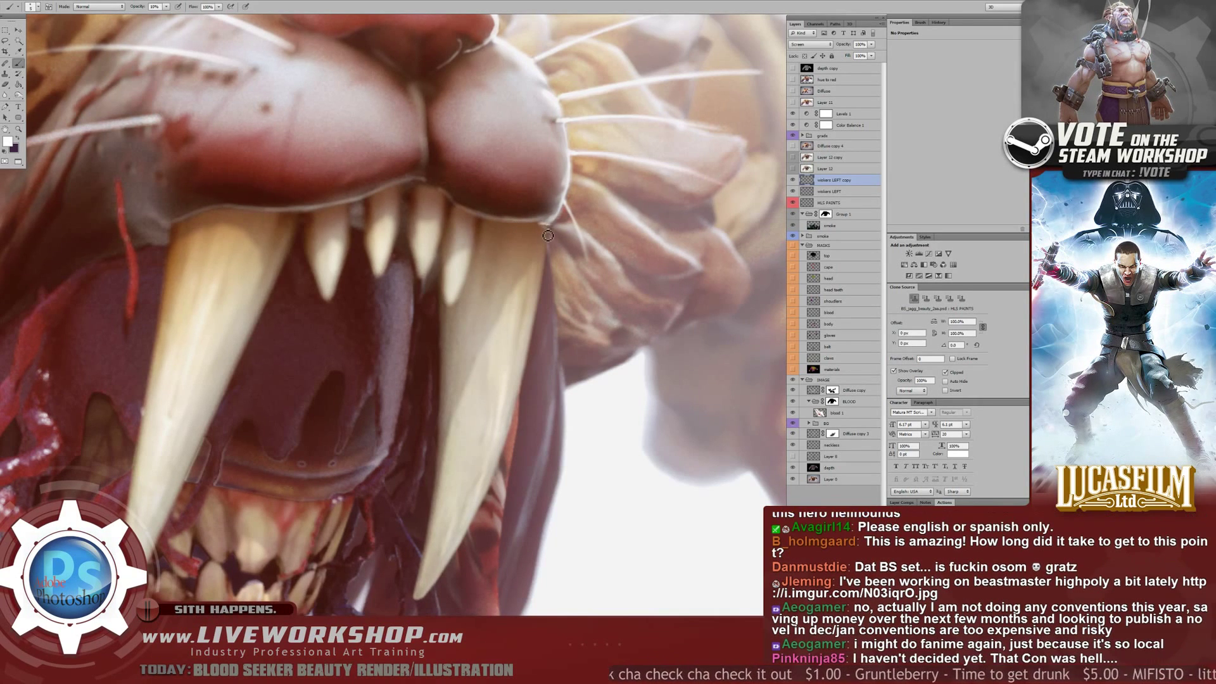
- Try light strokes at 30% opacity along the outer edge of the large fang below the far-side lip, and undo them
drag(545, 244, 468, 172)
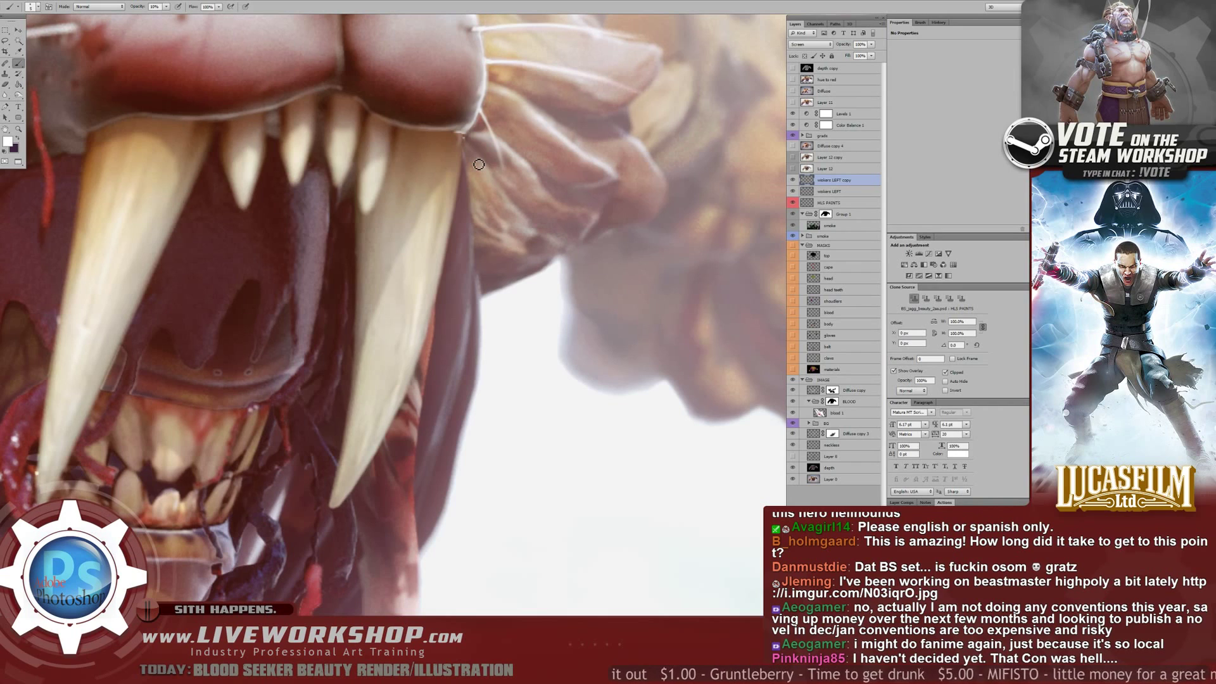
key(3)
drag(372, 394, 377, 380)
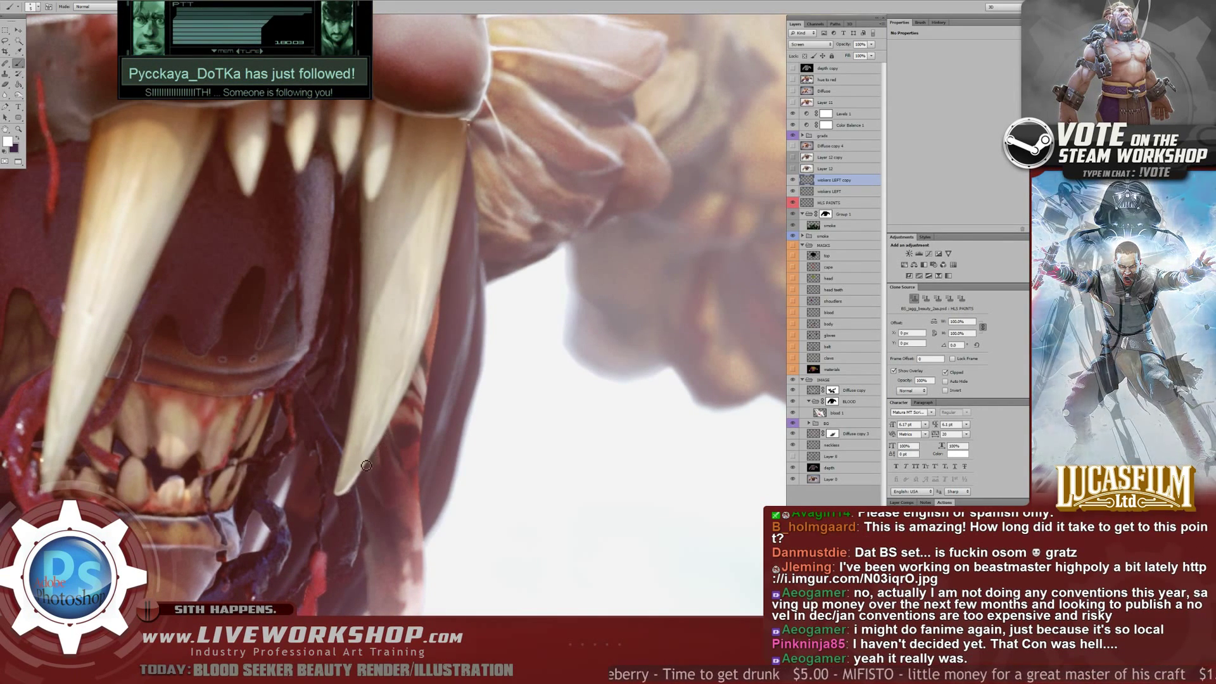
drag(480, 154, 491, 151)
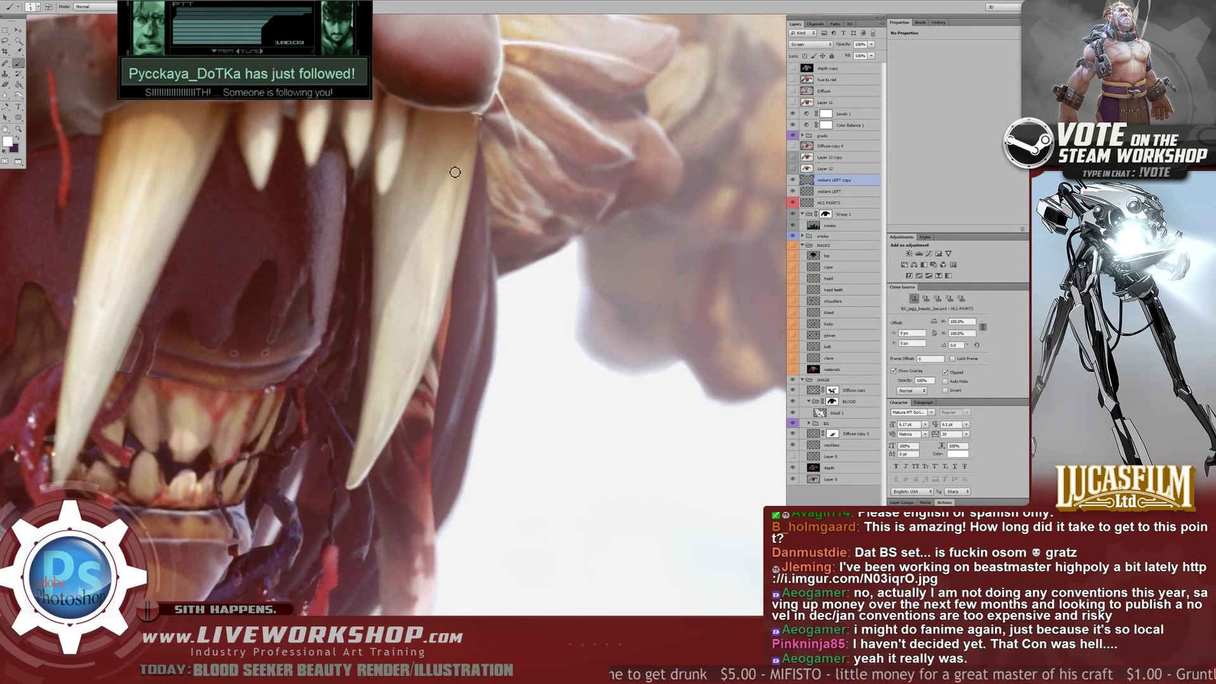
key(ctrl+z)
key(ctrl+z)
key(ctrl+z)
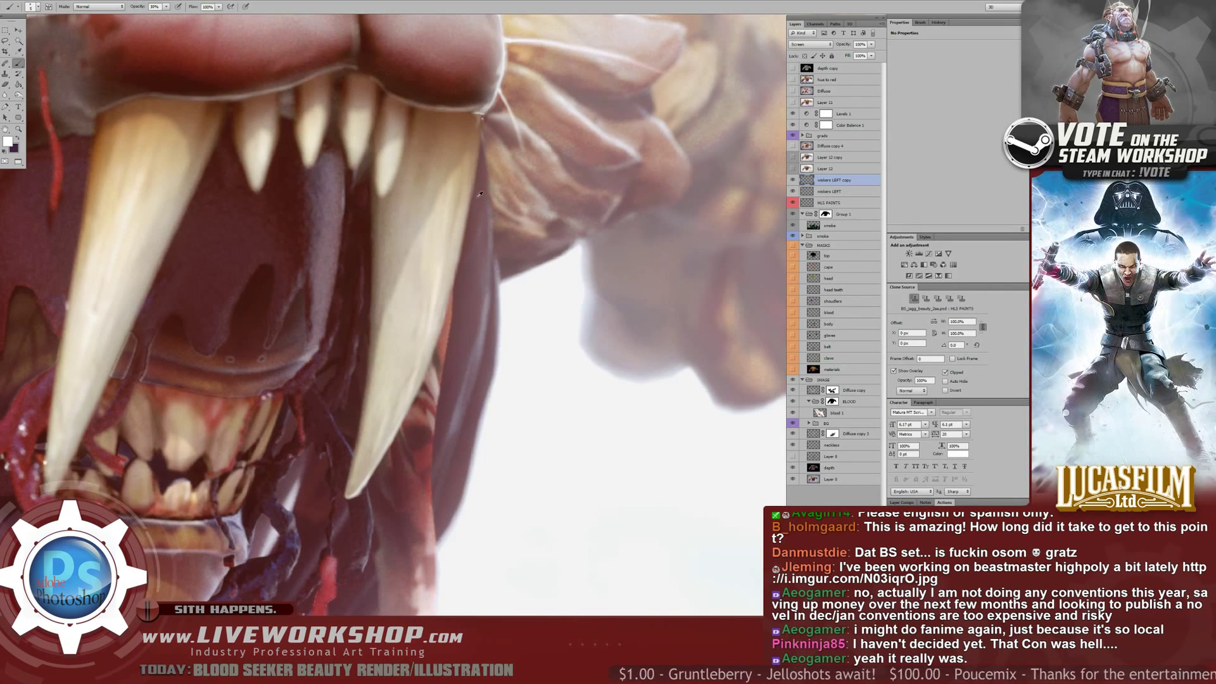
- Rotate the canvas to suit the stroke direction and paint a thin light highlight along that fang's outer edge
key(Escape)
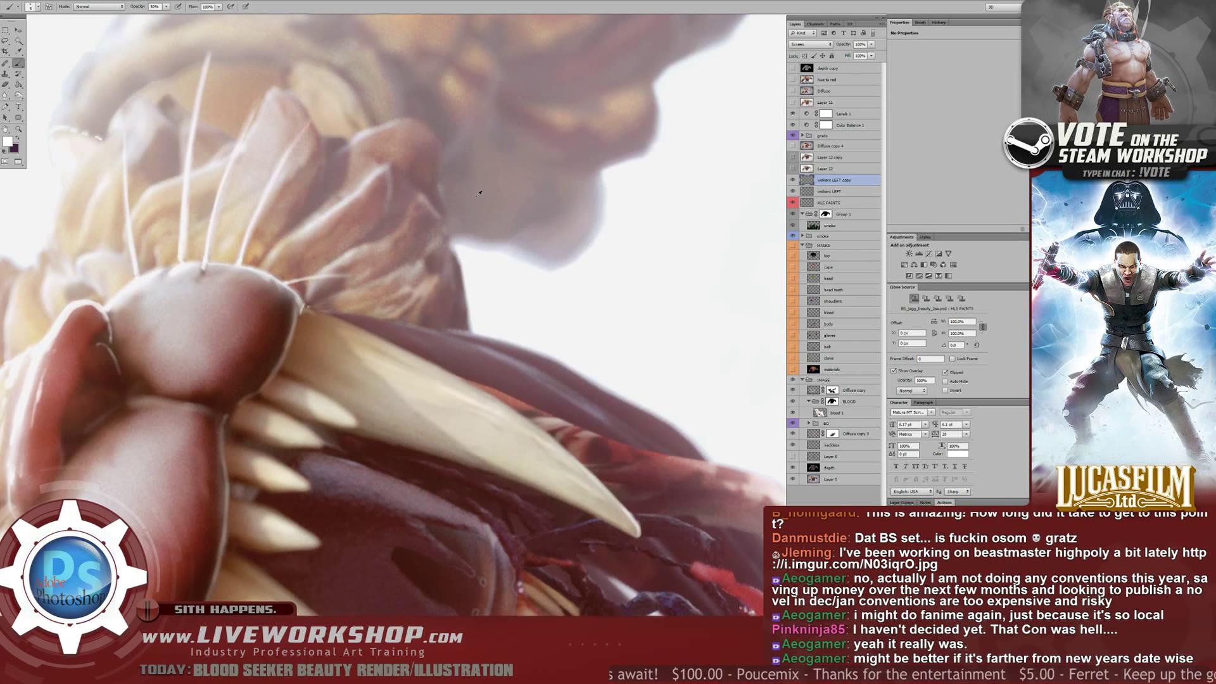
key(Escape)
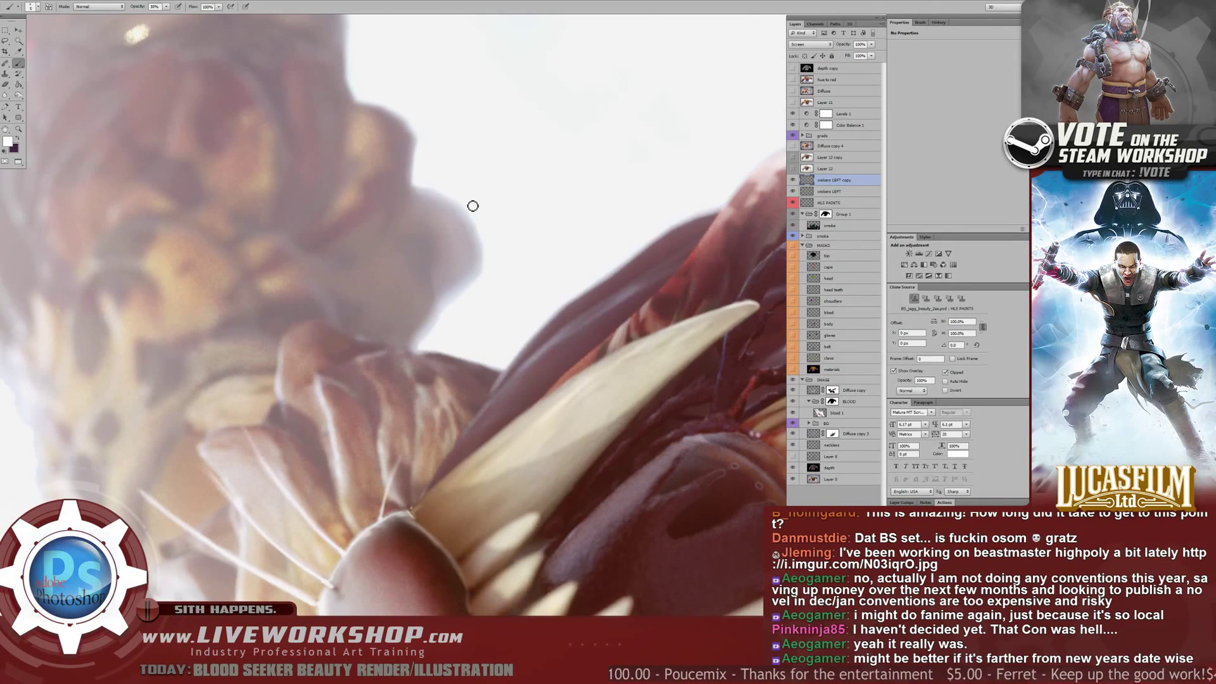
drag(496, 290, 382, 178)
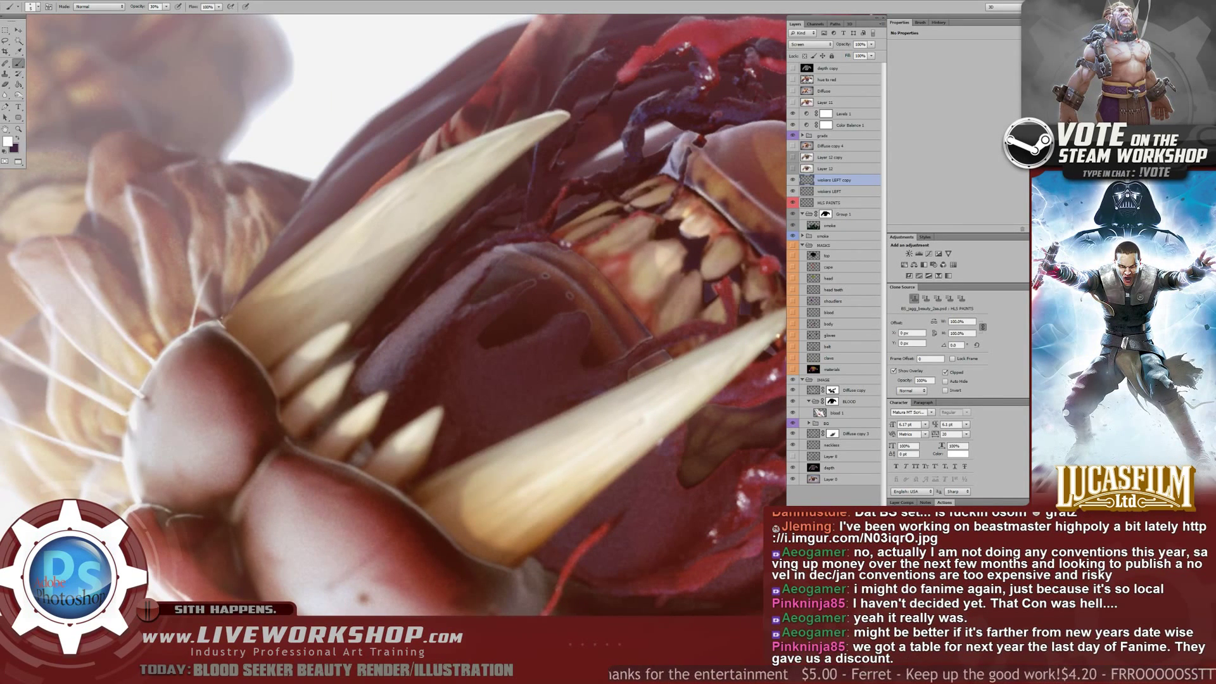
drag(360, 222, 319, 249)
drag(243, 319, 233, 293)
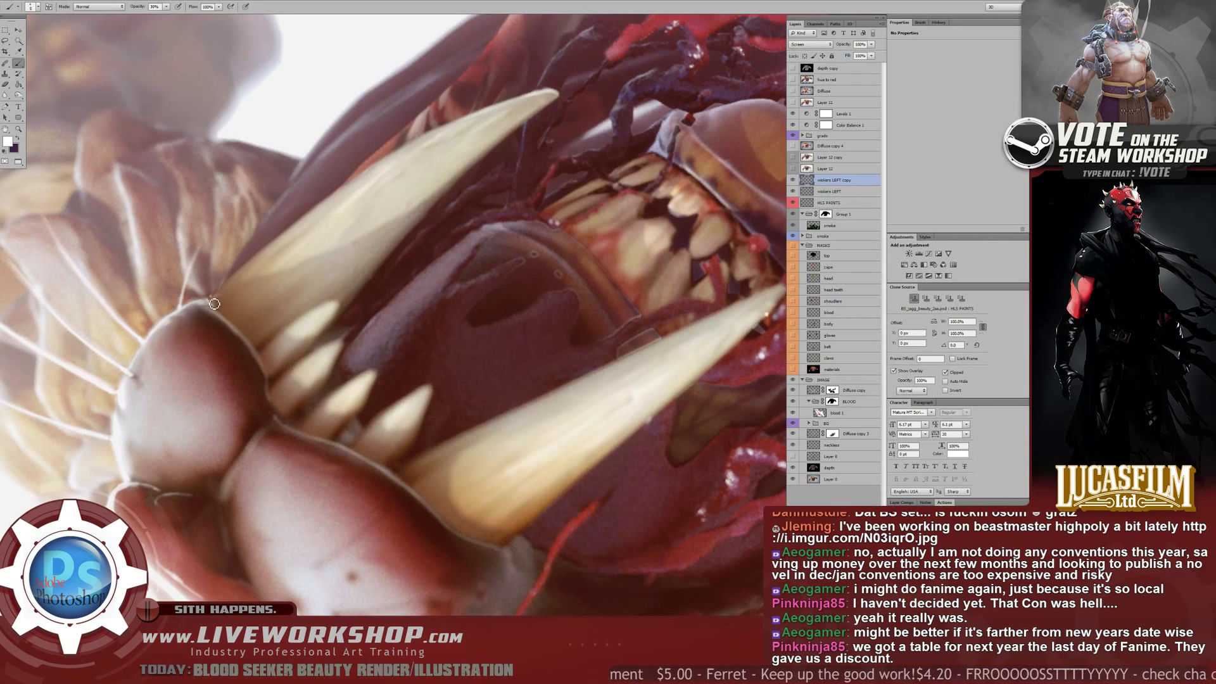
scroll(230, 288, up, 3)
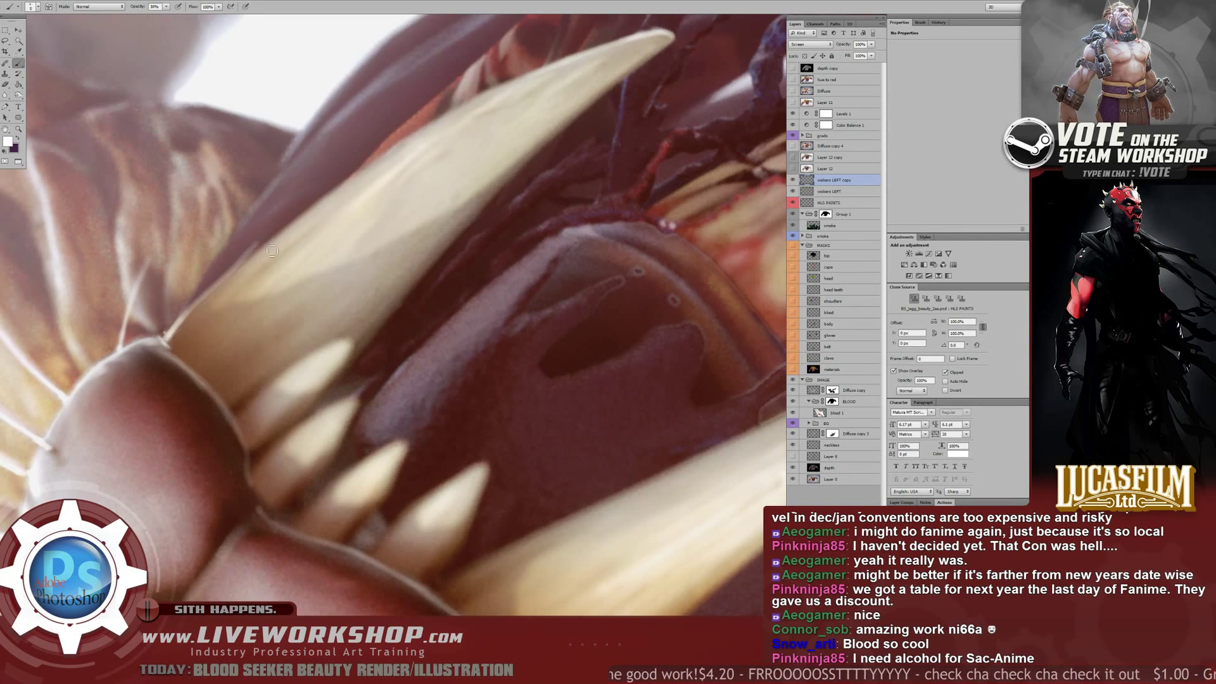
drag(284, 274, 221, 308)
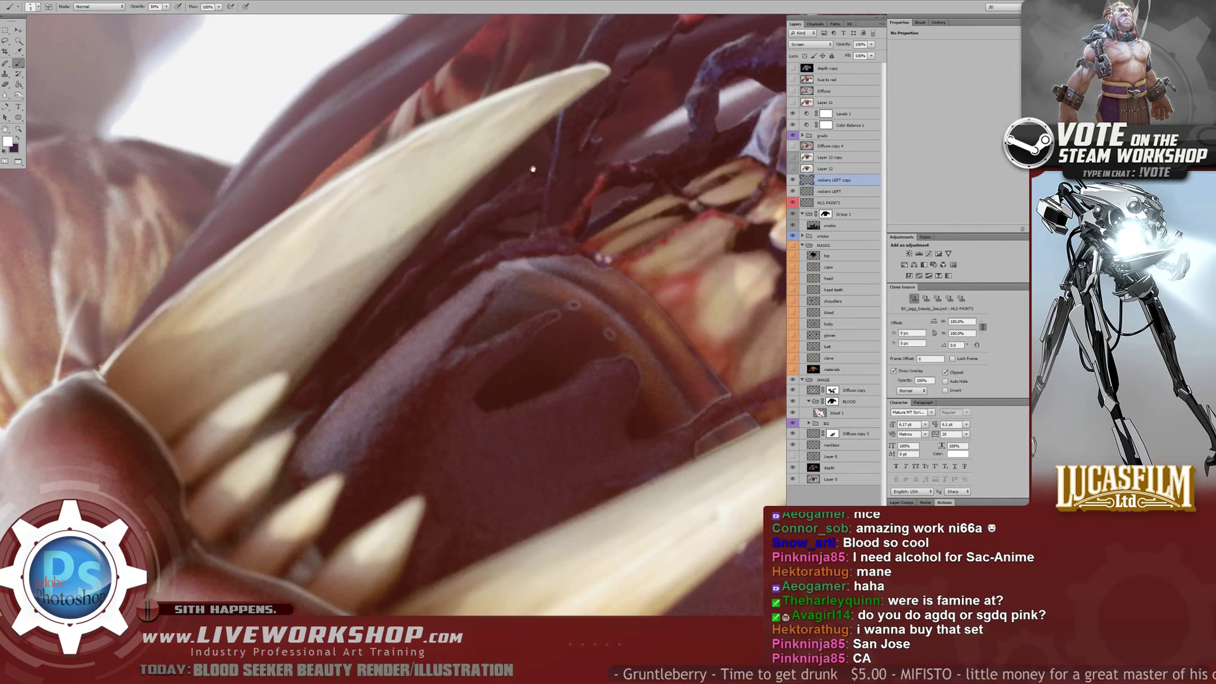
- Paint a fainter light line along the same fang's inner edge up to its tip at 10% opacity, redoing the first stroke
drag(532, 170, 447, 160)
drag(248, 306, 238, 324)
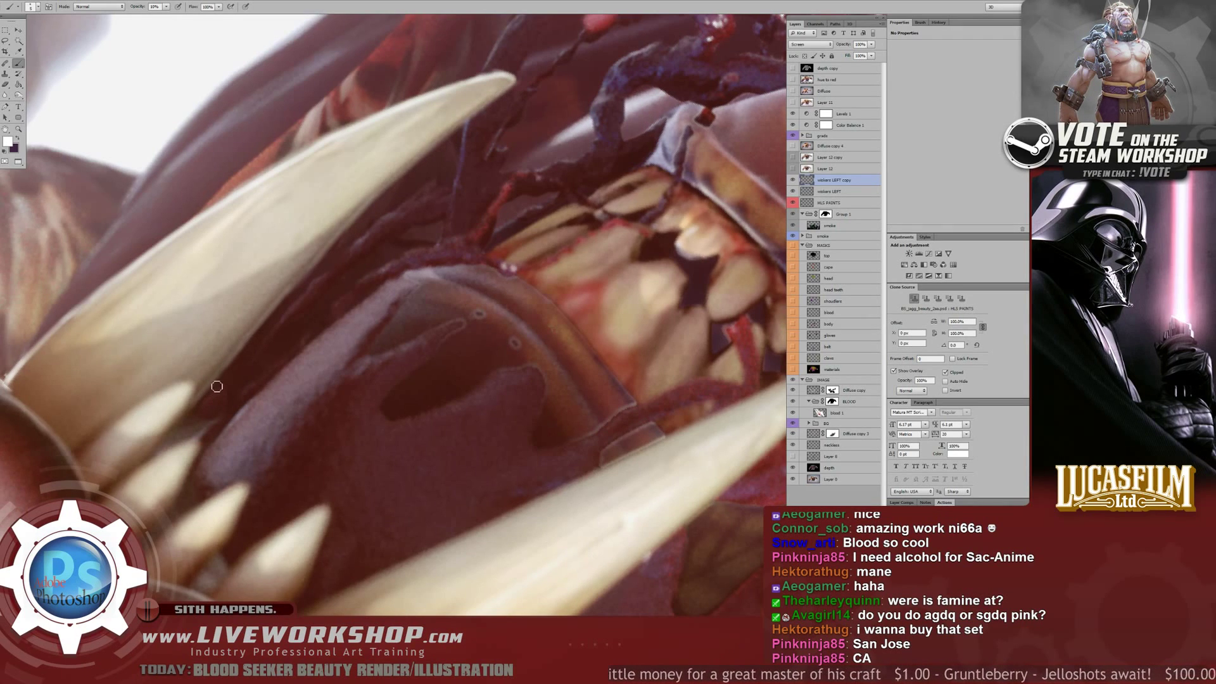
mouse_move(217, 386)
mouse_down()
mouse_move(342, 236)
mouse_move(511, 79)
mouse_up()
key(ctrl+z)
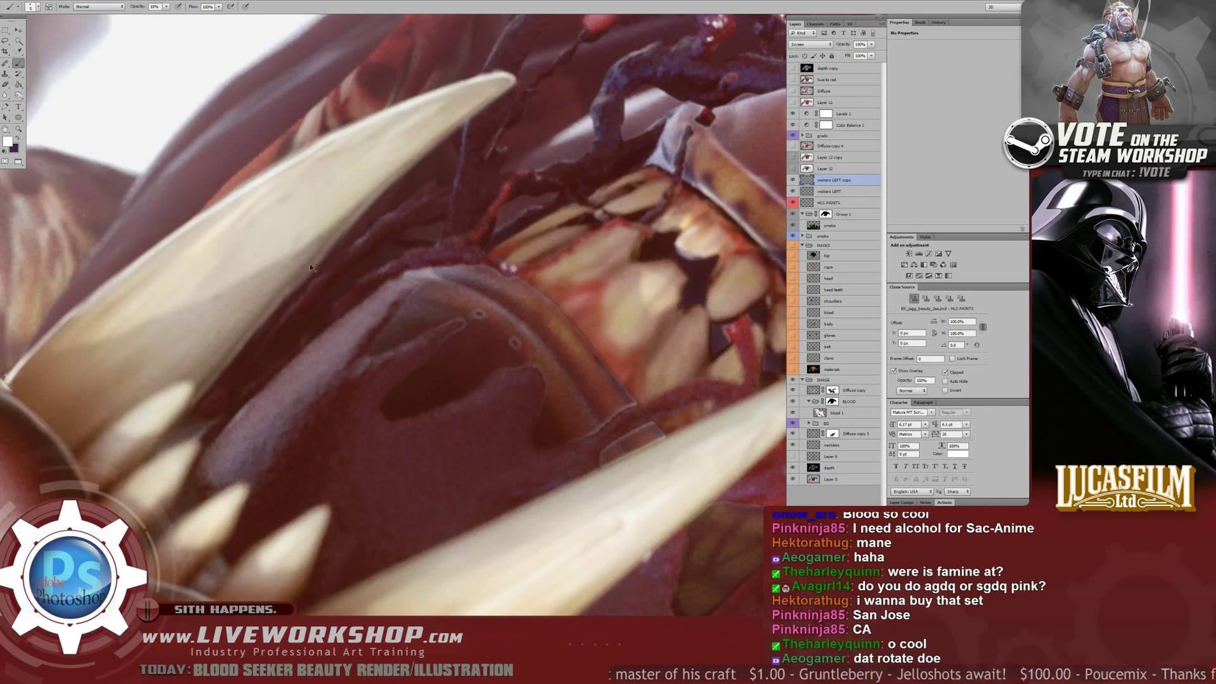
drag(257, 331, 485, 97)
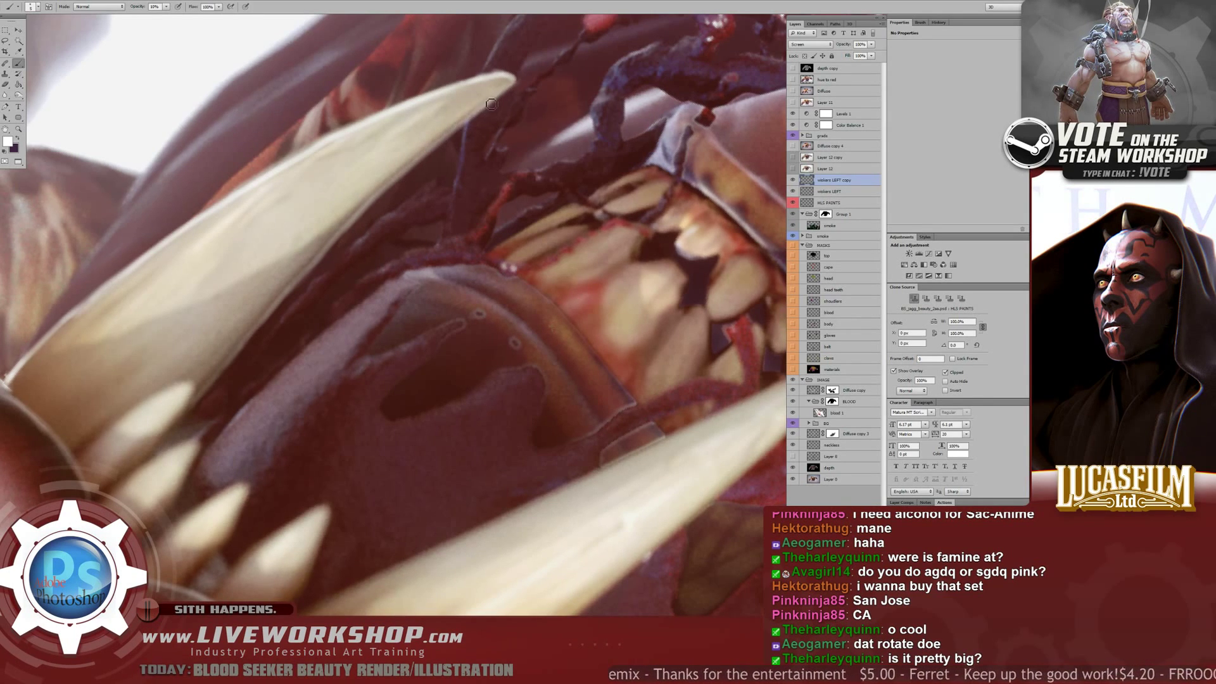
- Set the Eraser to a small hard tip at 100% opacity and trim the spill beside the fang's highlighted edges
key(e)
right_click(342, 271)
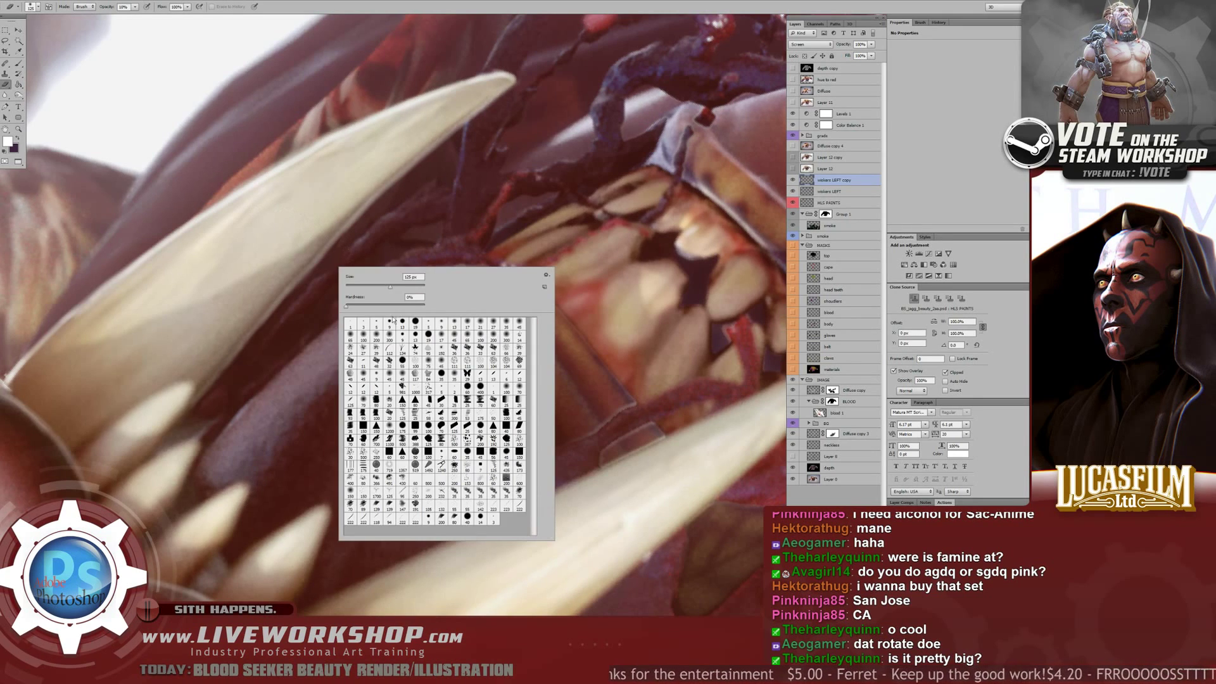
drag(416, 297, 408, 298)
key(Return)
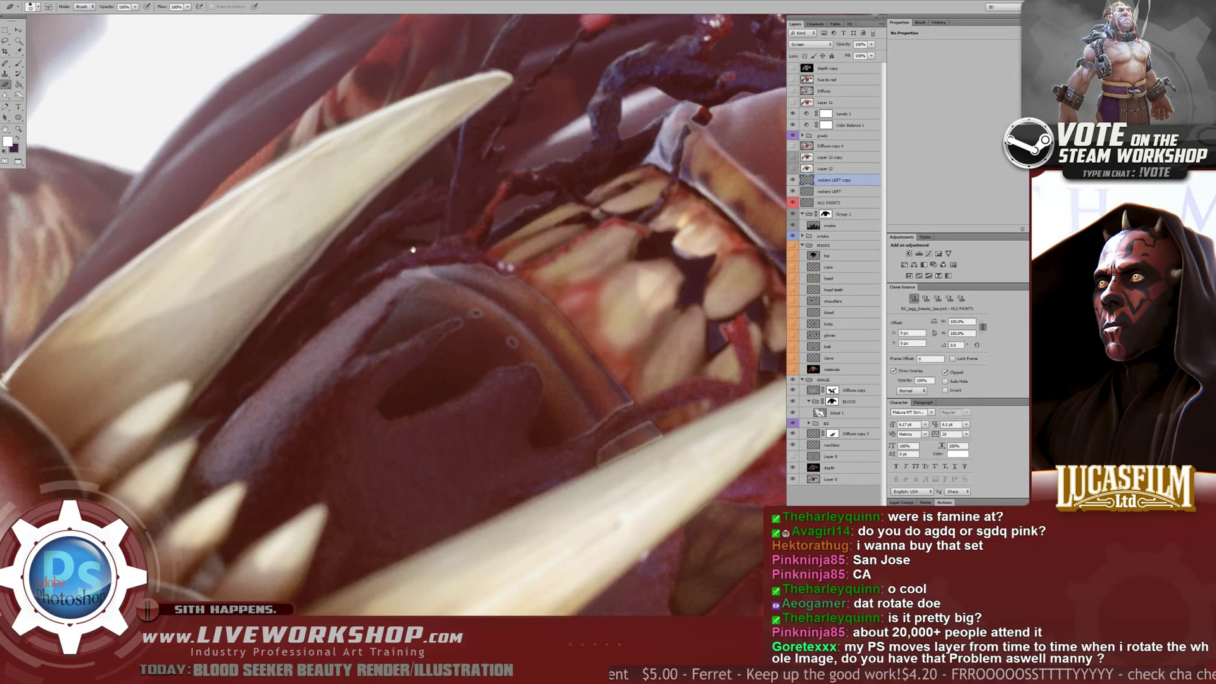
drag(405, 241, 402, 243)
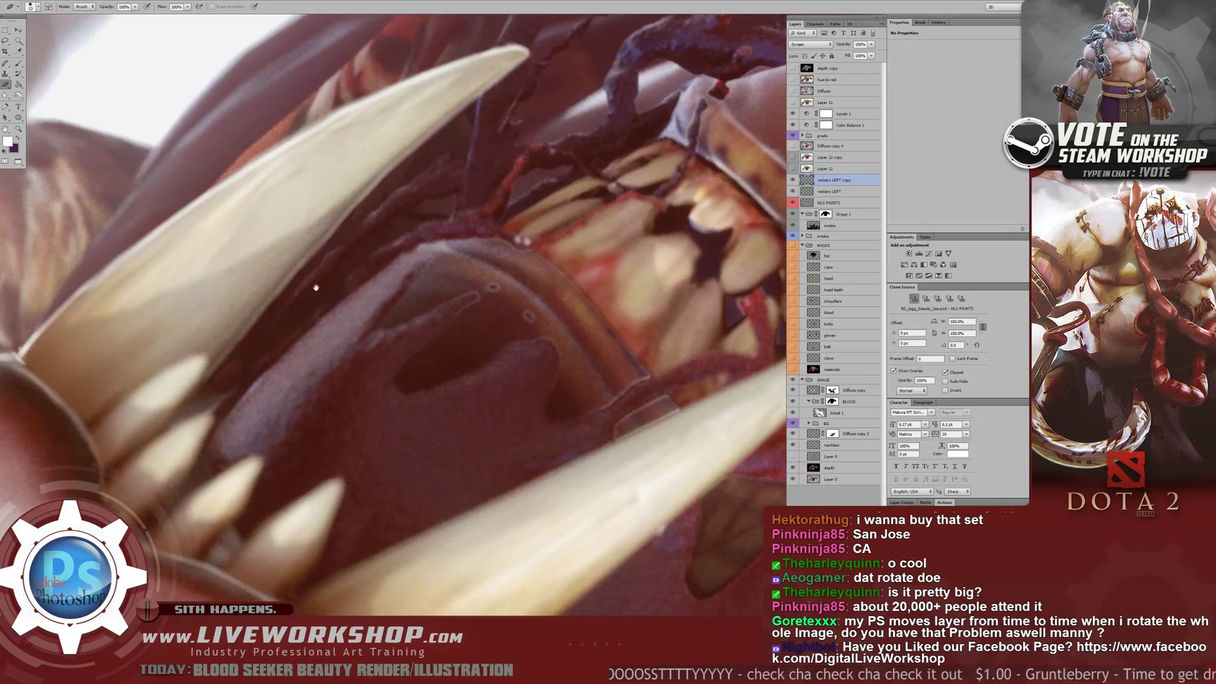
mouse_move(339, 267)
mouse_down()
mouse_move(358, 240)
mouse_move(404, 265)
mouse_up()
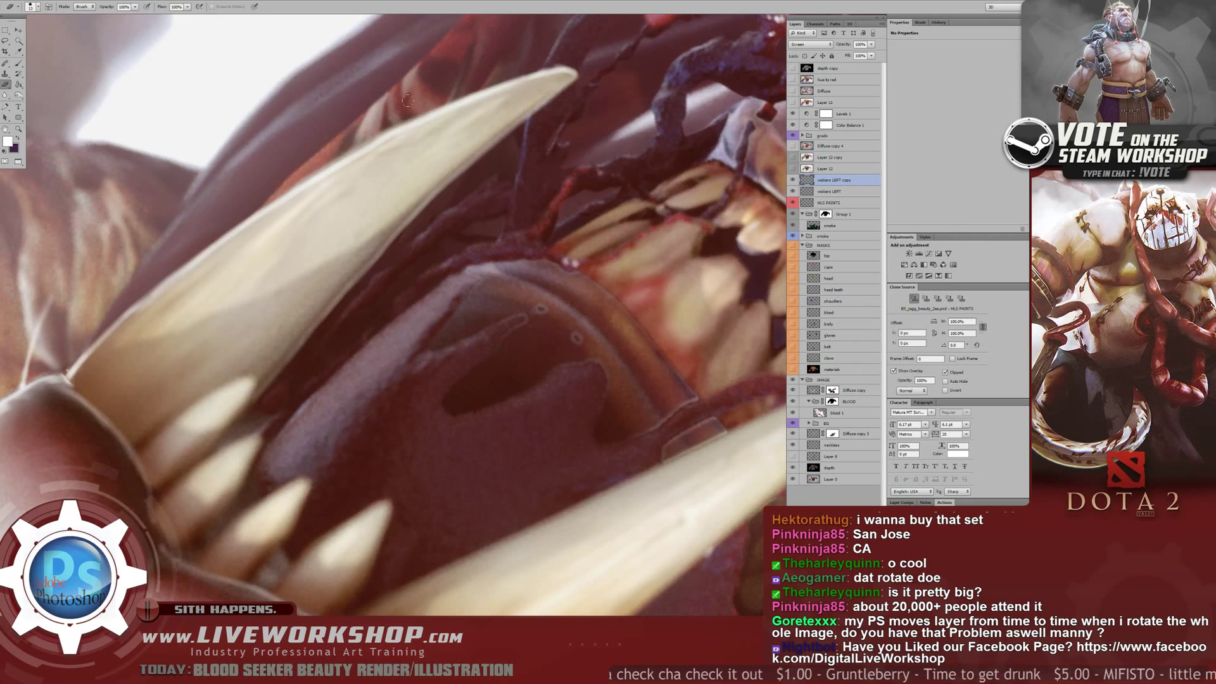
- Check the whole head, and paint a thin light edge along the other large fang from tip to base, raising the Brush opacity to 30%
scroll(477, 240, down, 1)
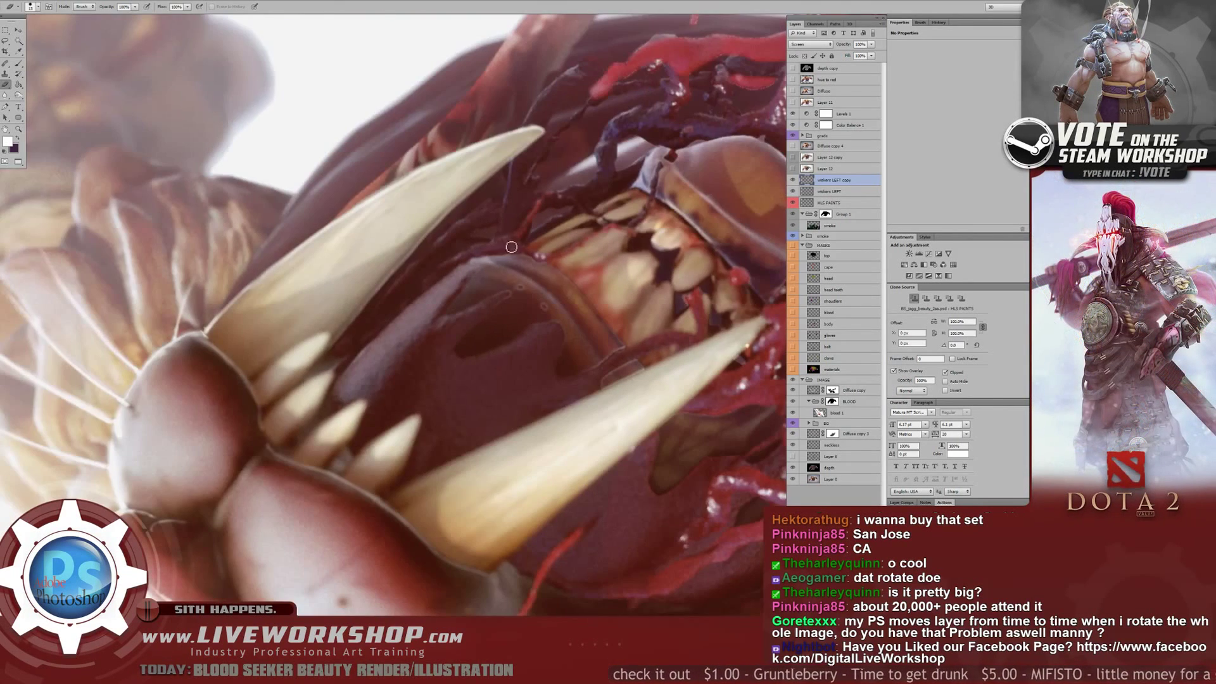
scroll(512, 247, down, 3)
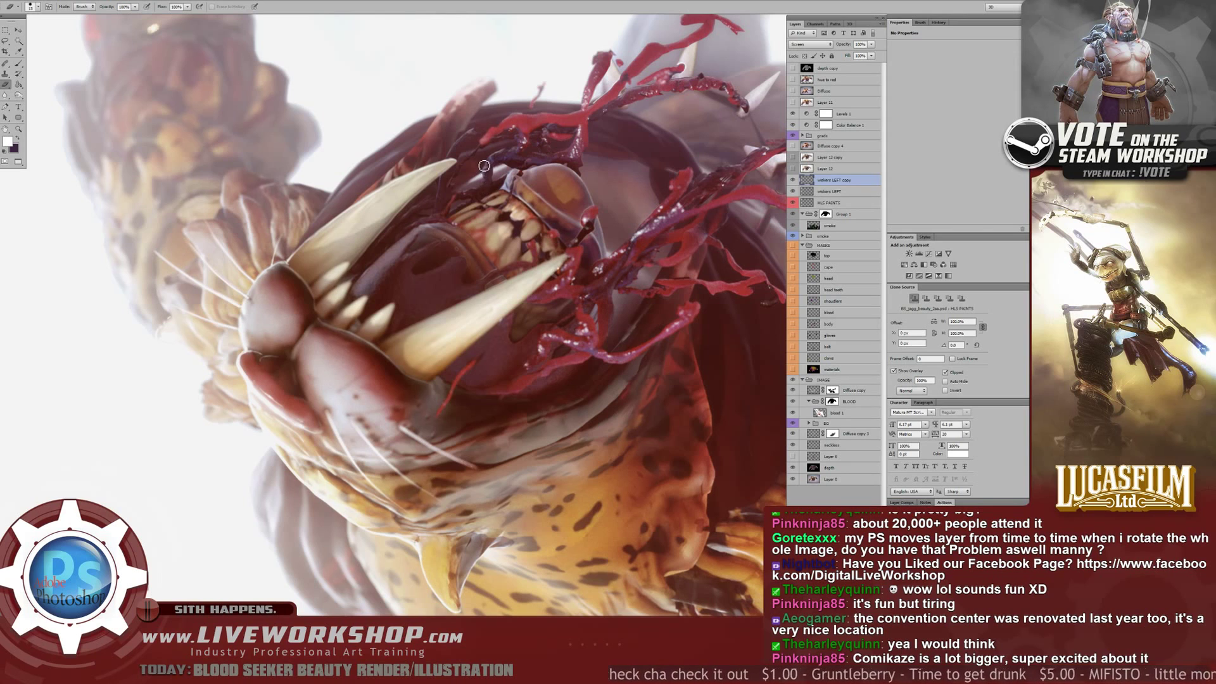
drag(506, 216, 480, 200)
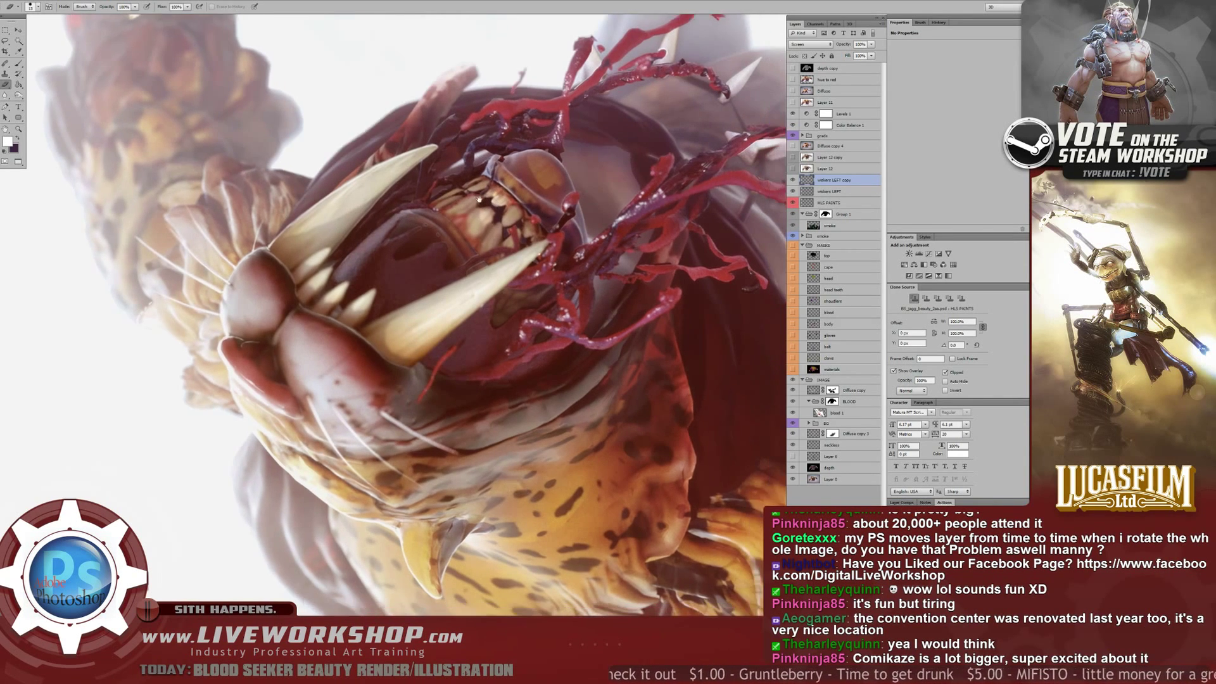
scroll(480, 200, up, 5)
key(b)
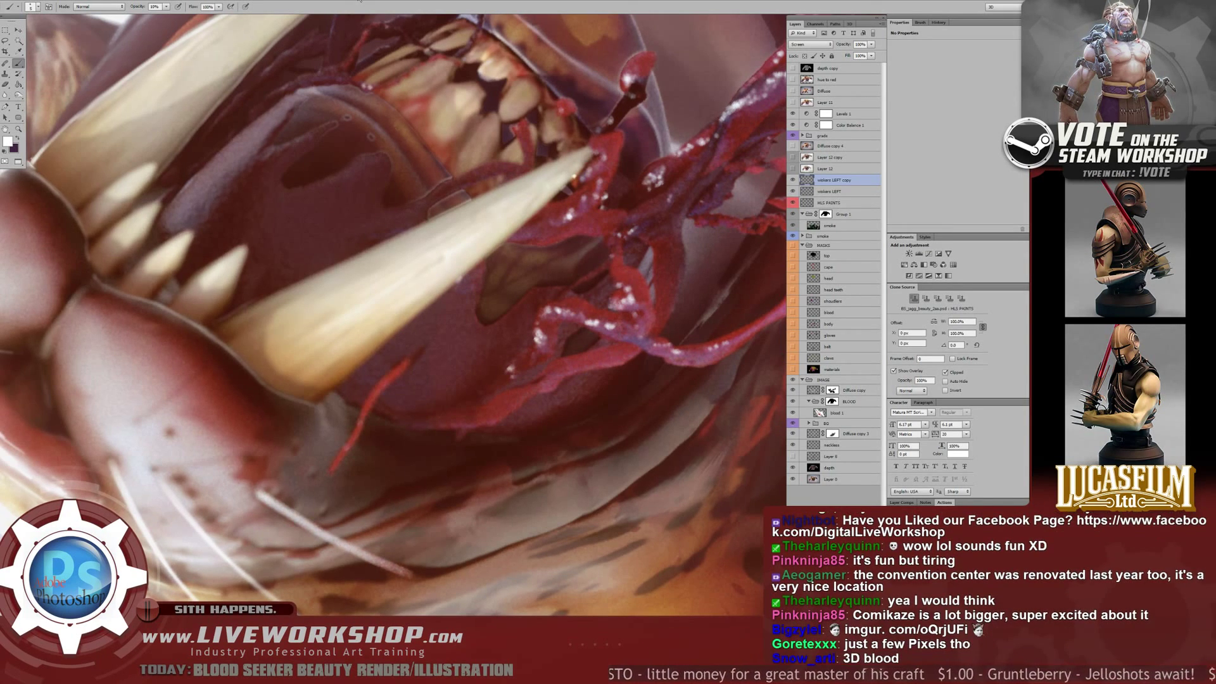
drag(461, 310, 467, 317)
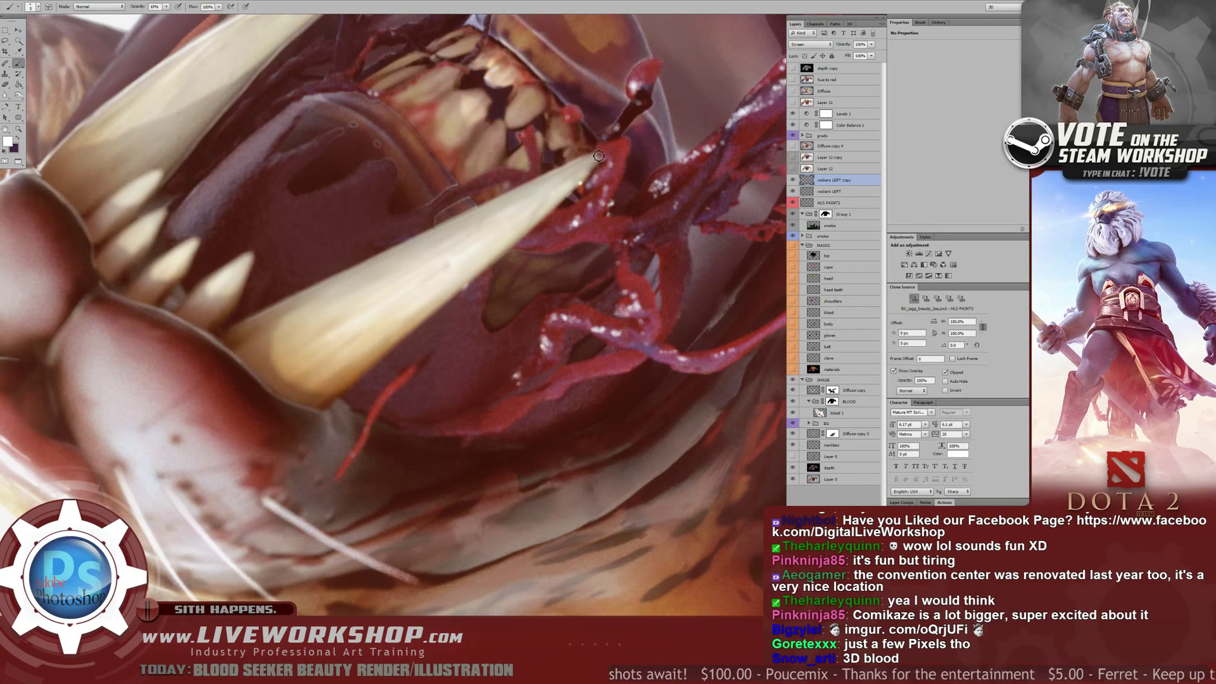
scroll(398, 279, right, 2)
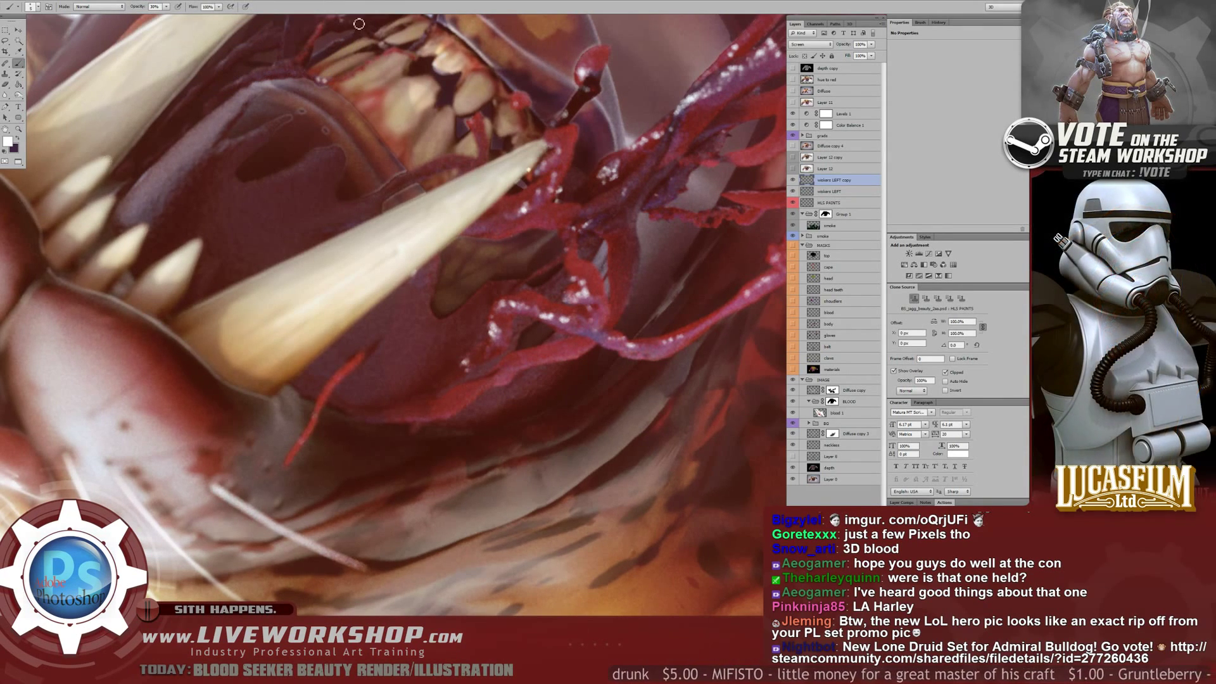
drag(282, 363, 268, 364)
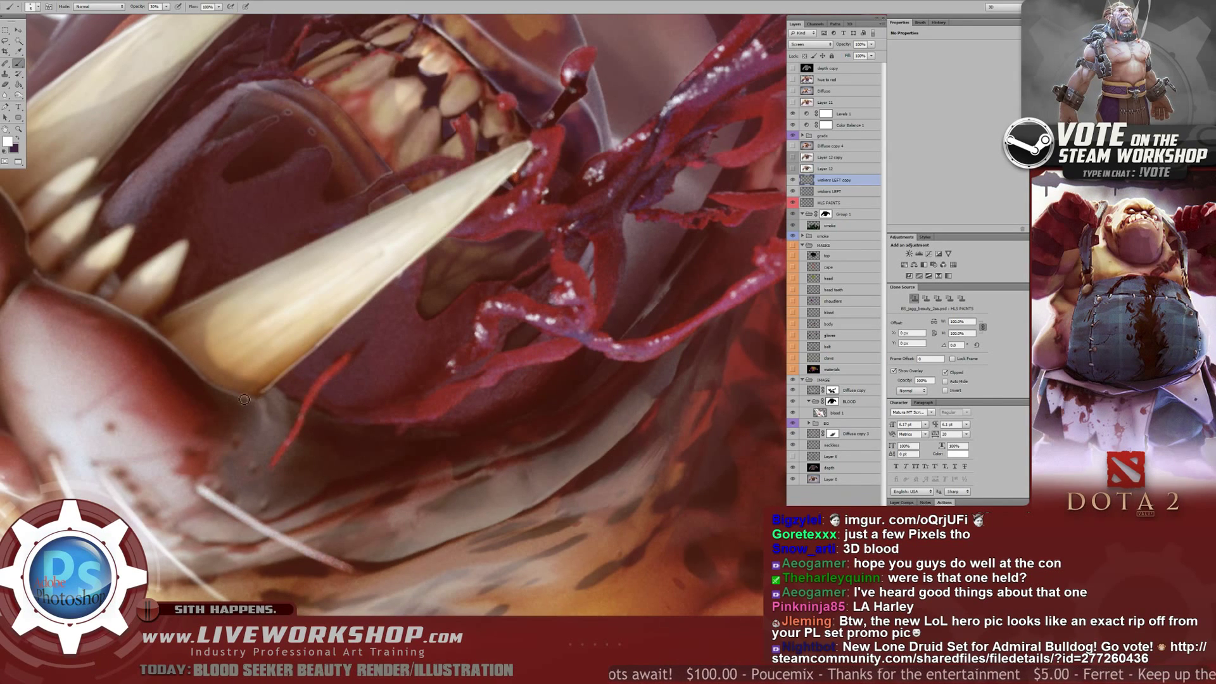
drag(333, 342, 368, 323)
- Choose a soft Eraser tip and fade the new highlight along the lower edge at the fang's base
key(e)
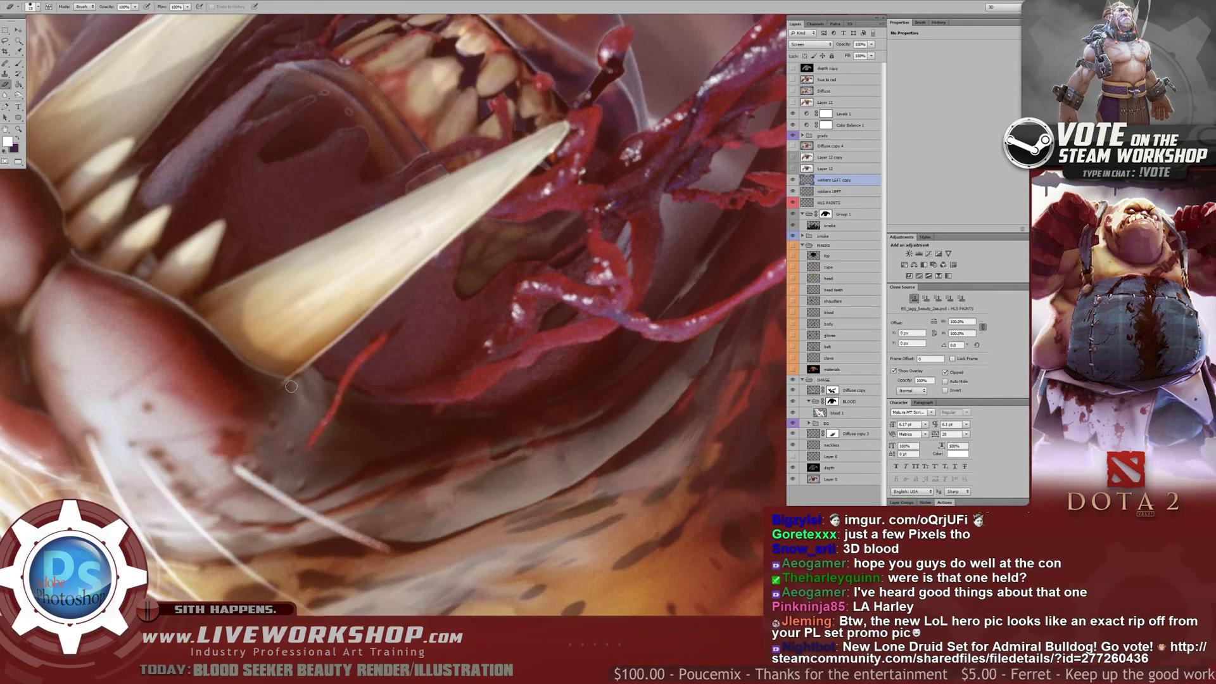
right_click(295, 385)
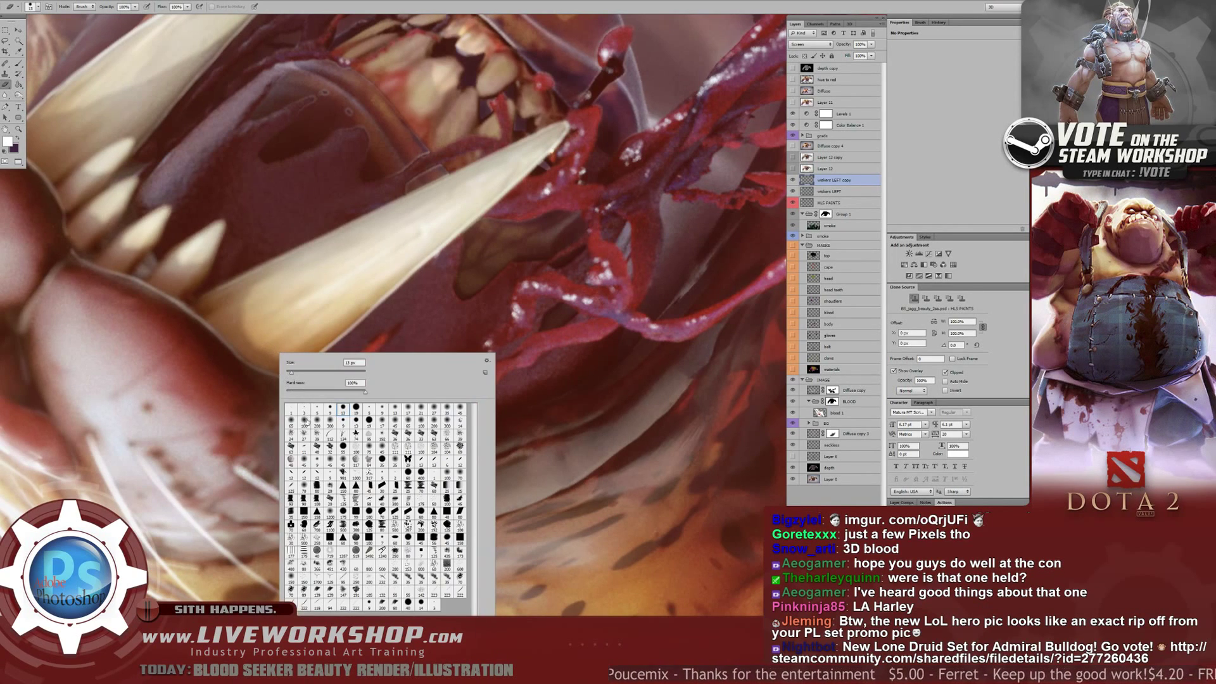
double_click(305, 420)
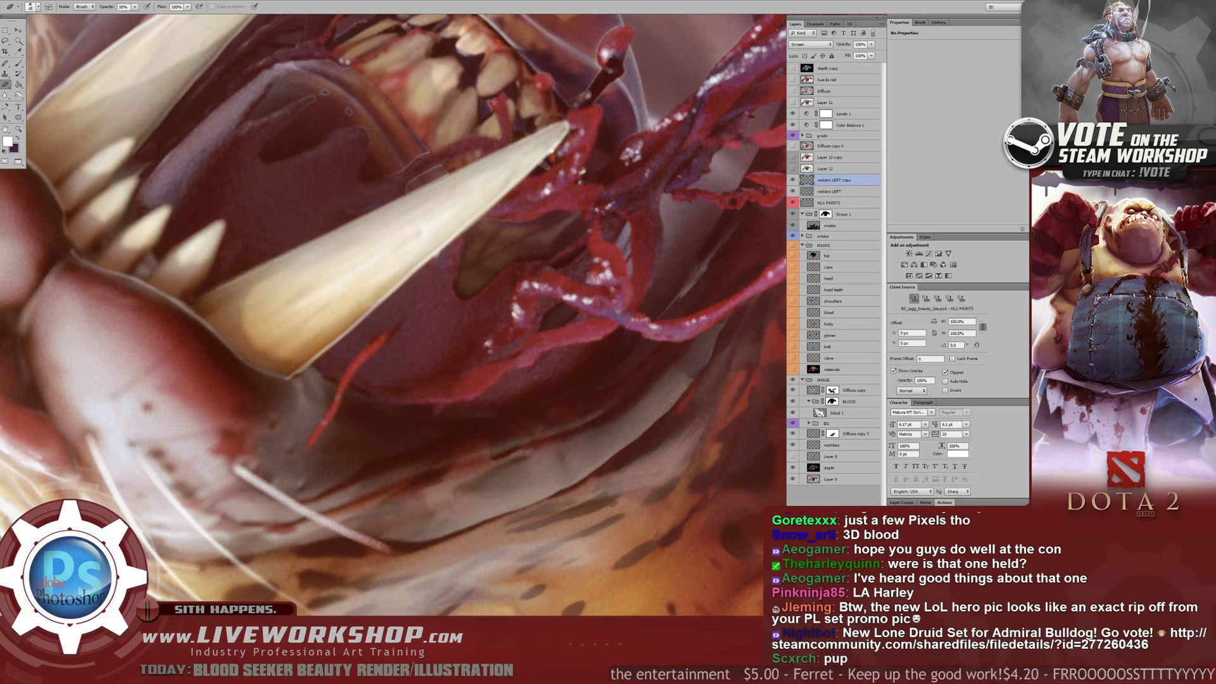
drag(291, 378, 317, 356)
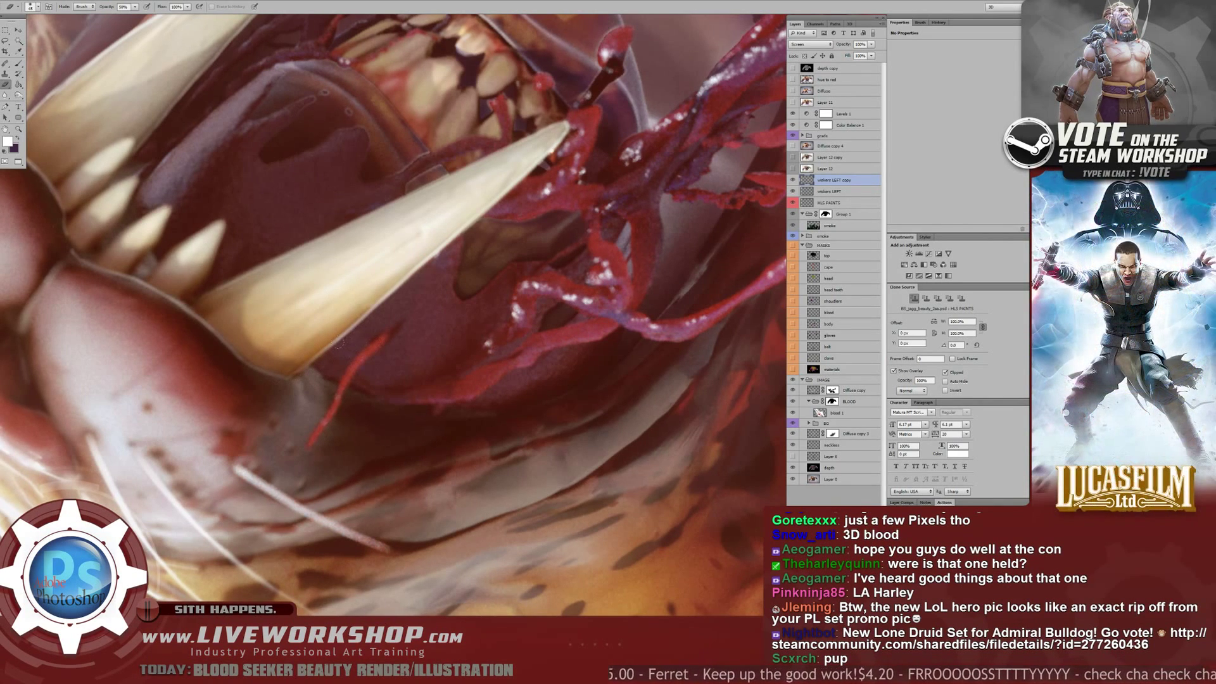
- Soften the light edge near the fang's base with the Blur tool at 20% strength
key(r)
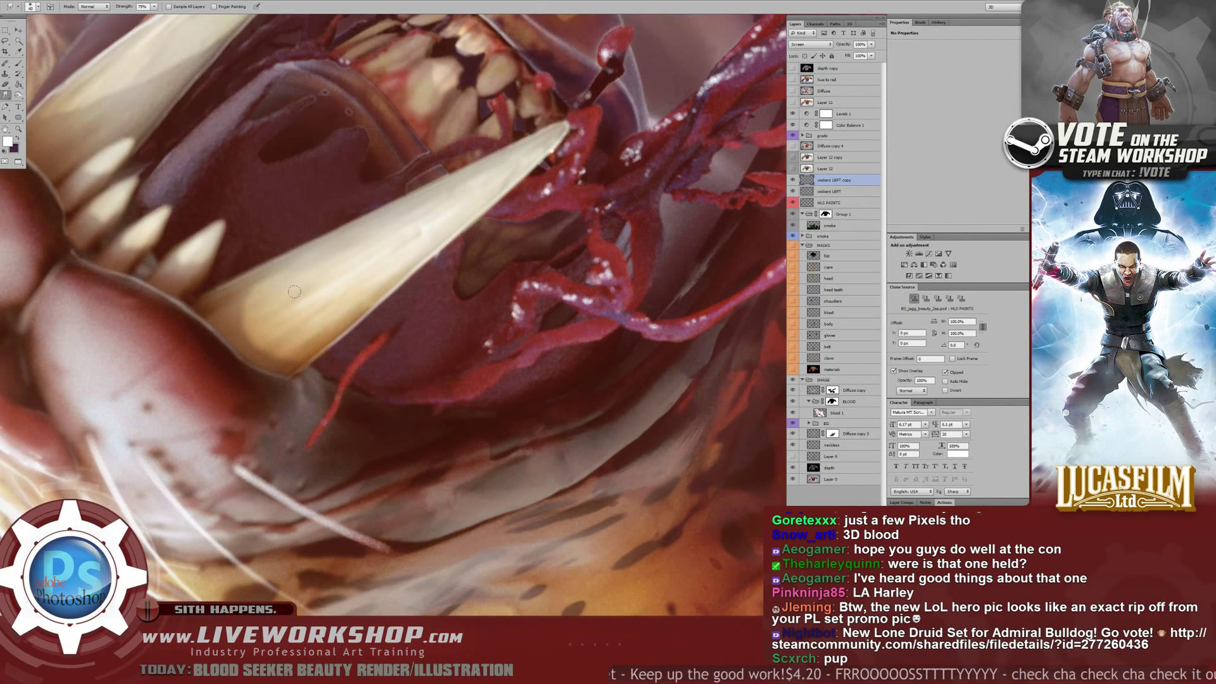
key(shift+r)
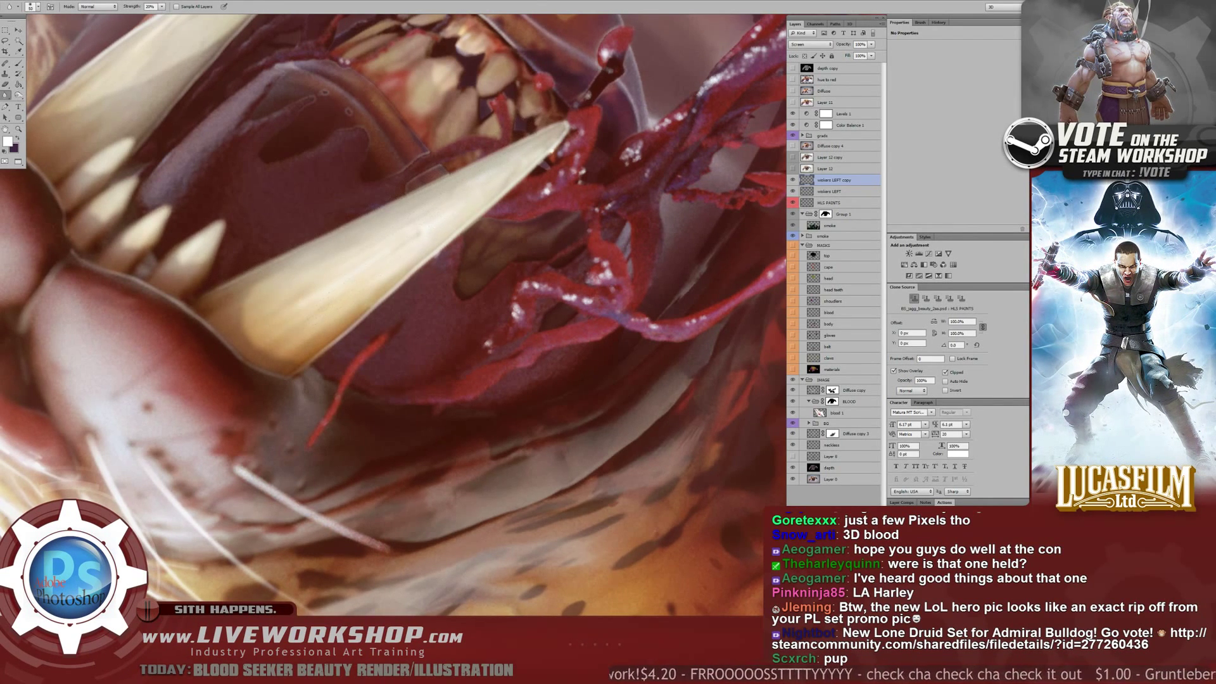
mouse_move(248, 351)
mouse_down()
mouse_move(278, 324)
mouse_move(271, 303)
mouse_move(280, 308)
mouse_up()
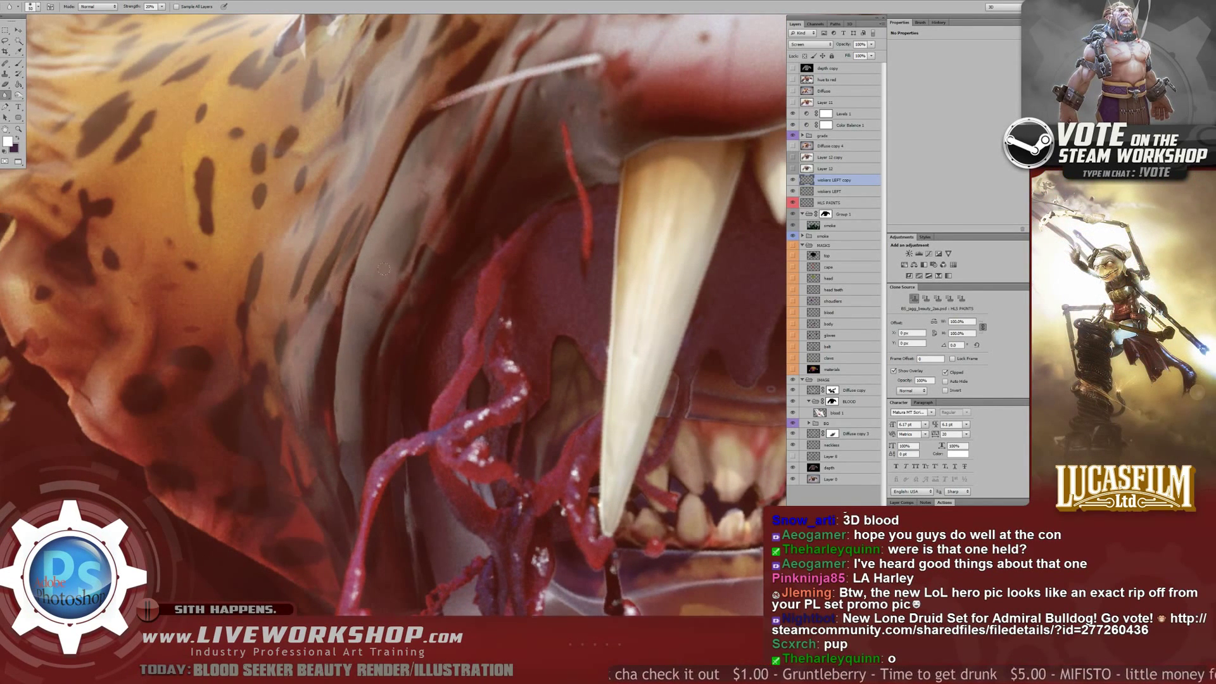
- Check the whole figure, merge the "wiskers LEFT copy" layer into "wiskers LEFT", and toggle the merged layer's visibility to compare
key(ctrl+0)
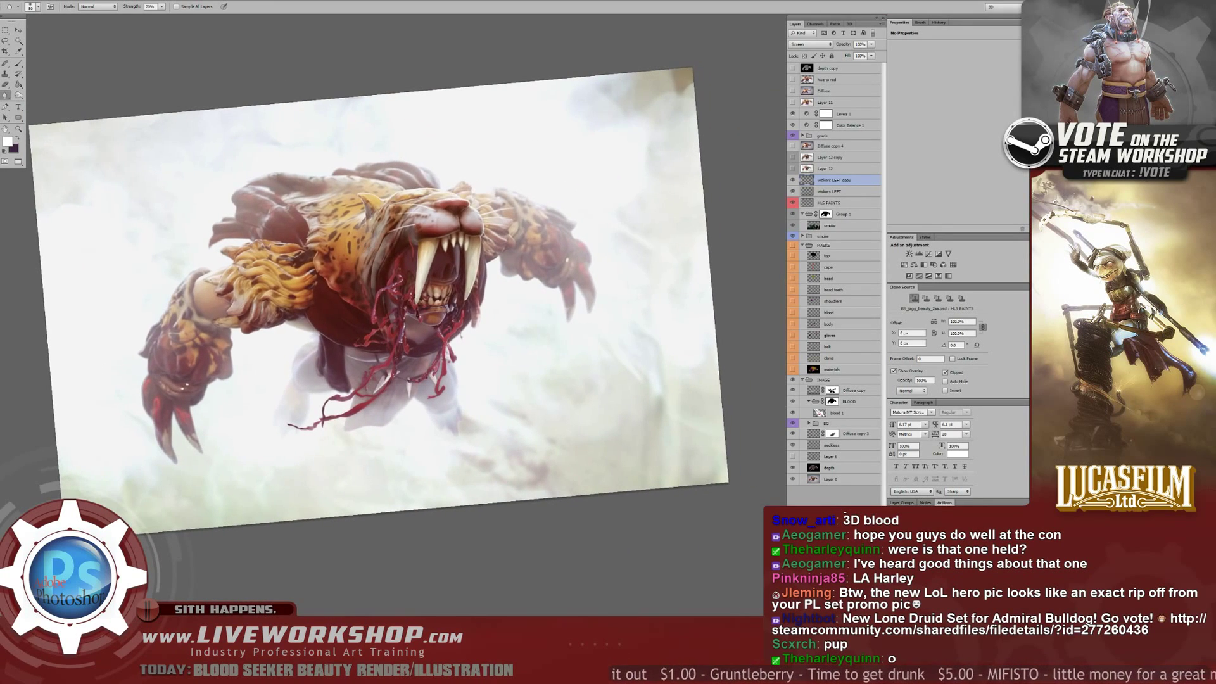
key(Escape)
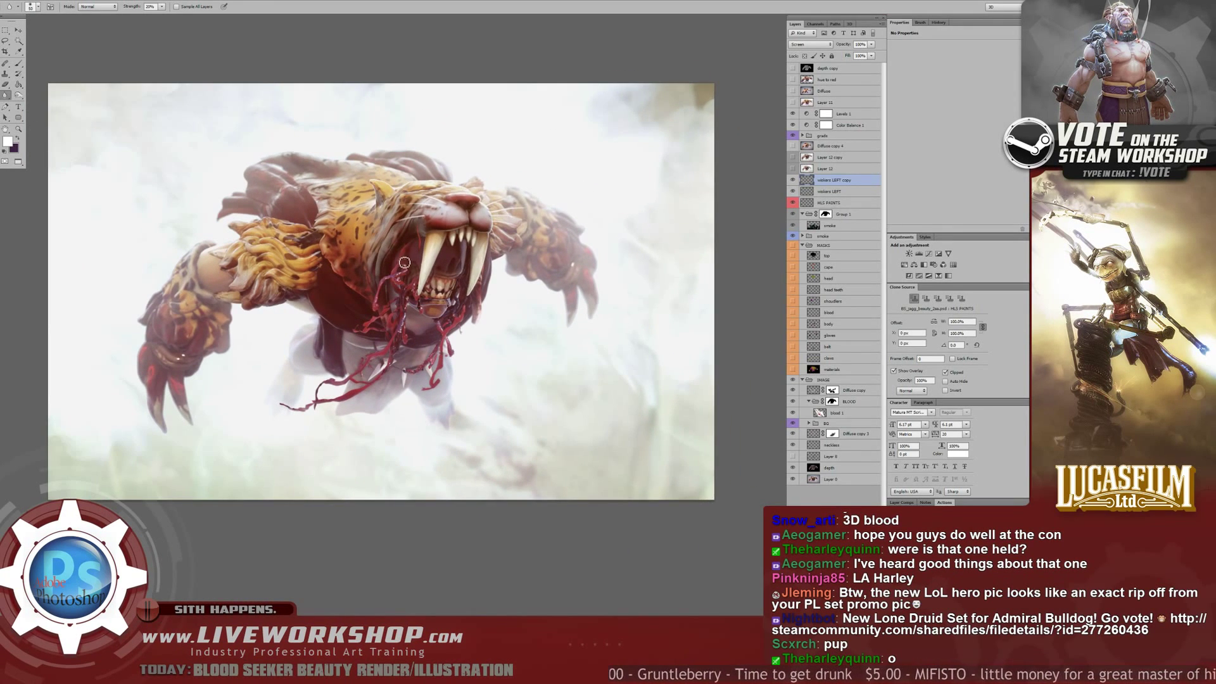
drag(427, 251, 466, 342)
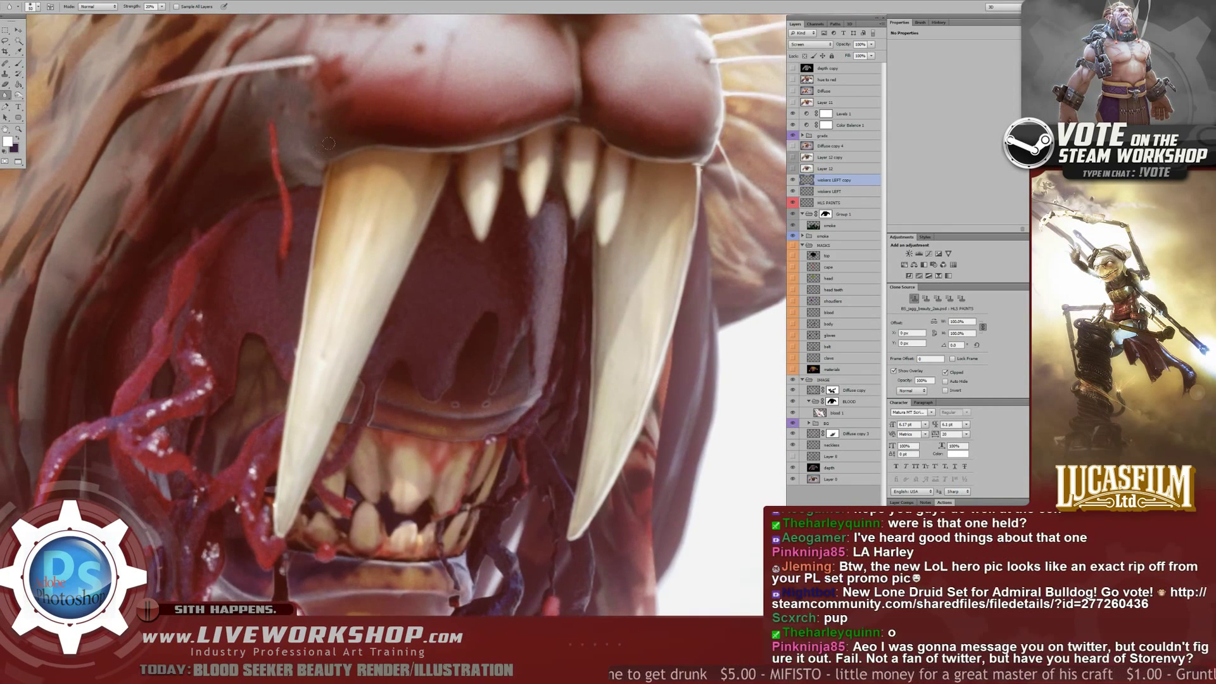
drag(467, 133, 449, 147)
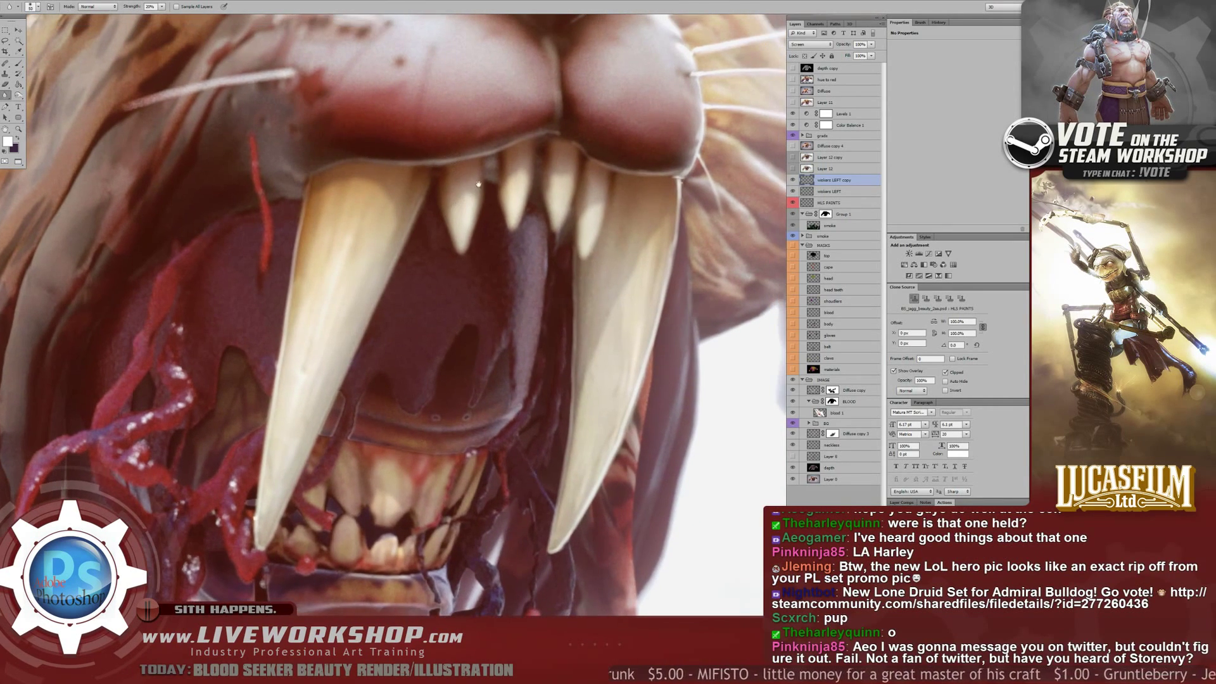
click(792, 180)
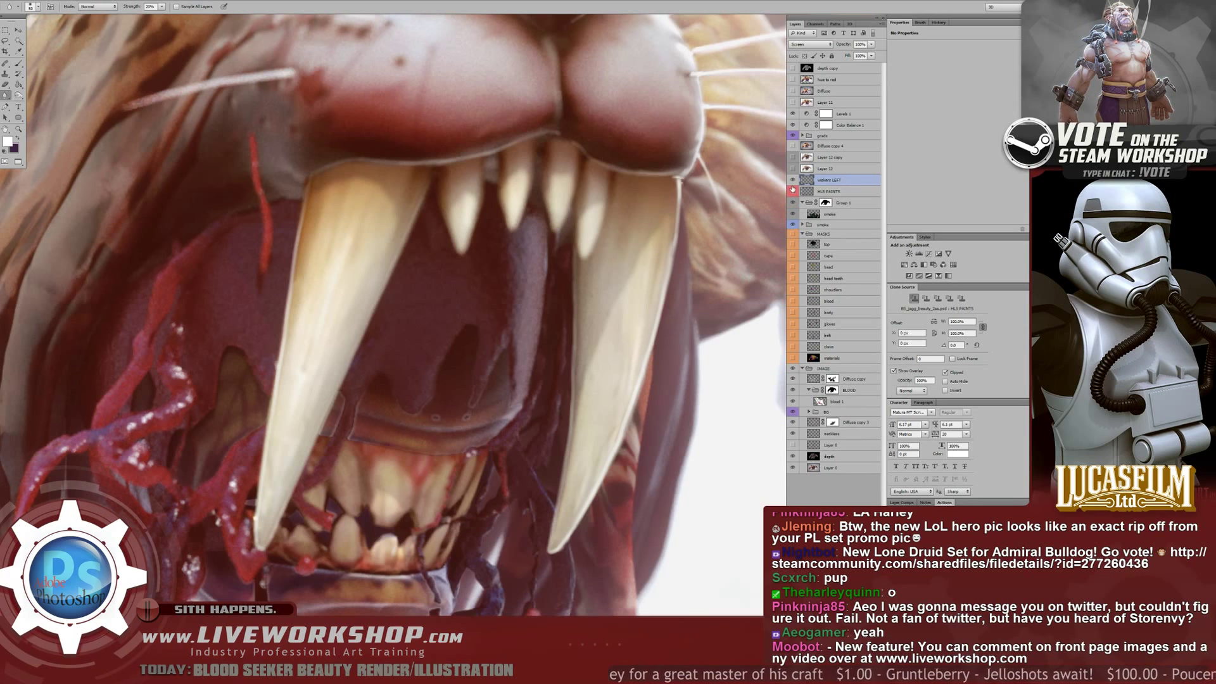
key(Delete)
key(ctrl+minus)
click(793, 181)
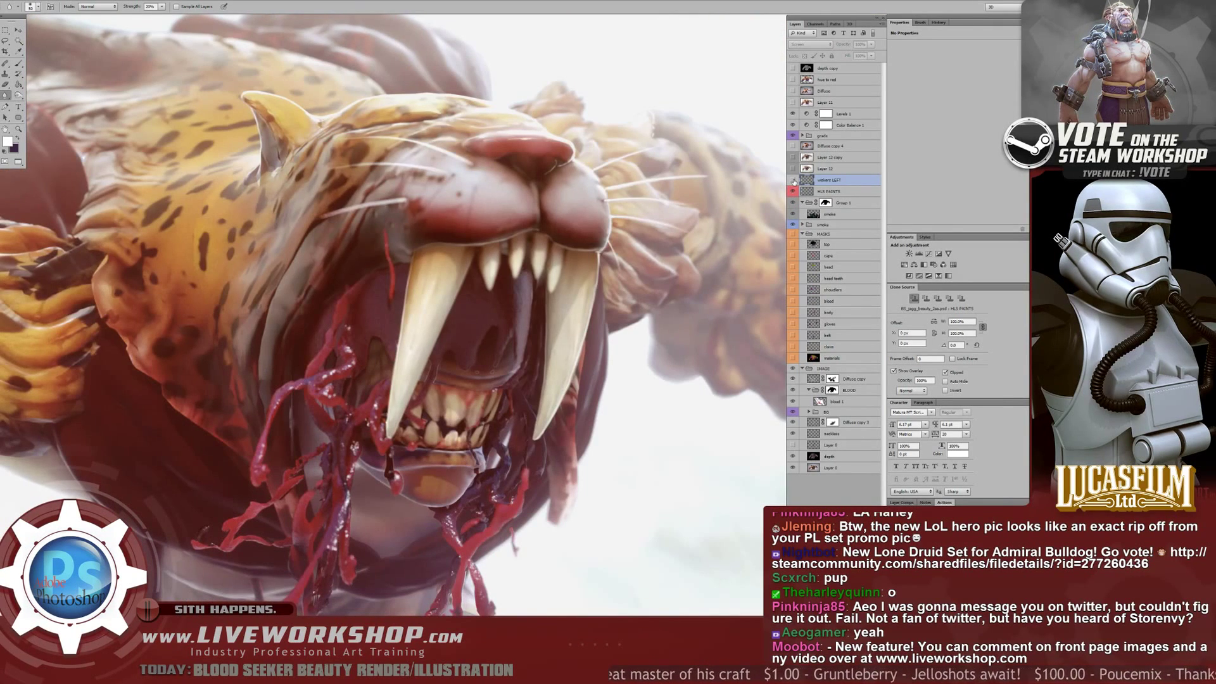
click(793, 181)
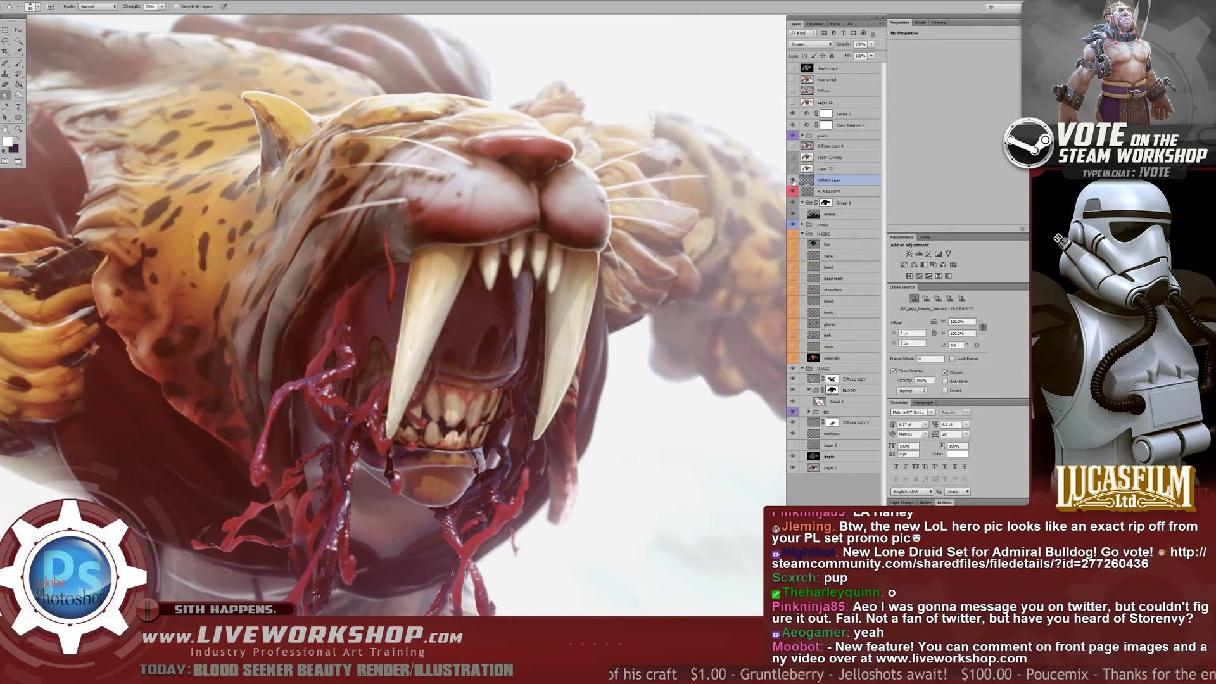
- Lasso around the open mouth and fangs and separate the painted light rims inside that area from "wiskers LEFT" onto their own layer
key(l)
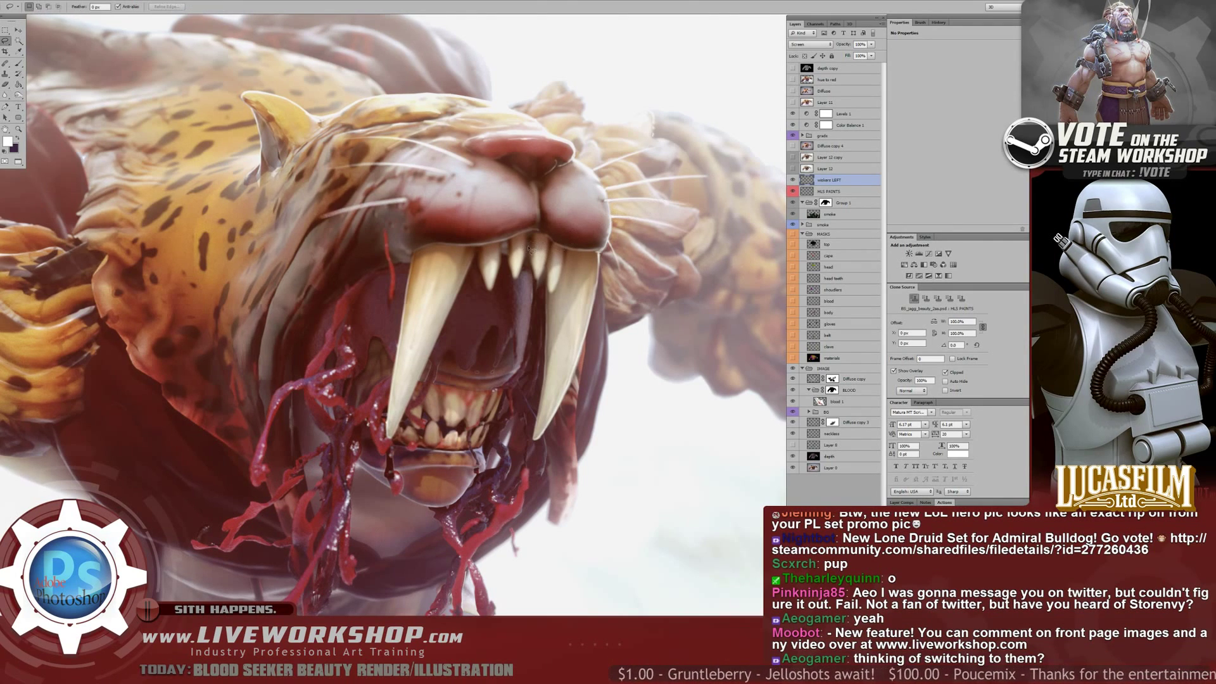
mouse_move(432, 232)
mouse_down()
mouse_move(347, 388)
mouse_move(386, 494)
mouse_move(454, 405)
mouse_move(535, 471)
mouse_move(588, 403)
mouse_move(615, 282)
mouse_move(607, 246)
mouse_move(555, 210)
mouse_move(540, 187)
mouse_move(549, 179)
mouse_move(516, 155)
mouse_up()
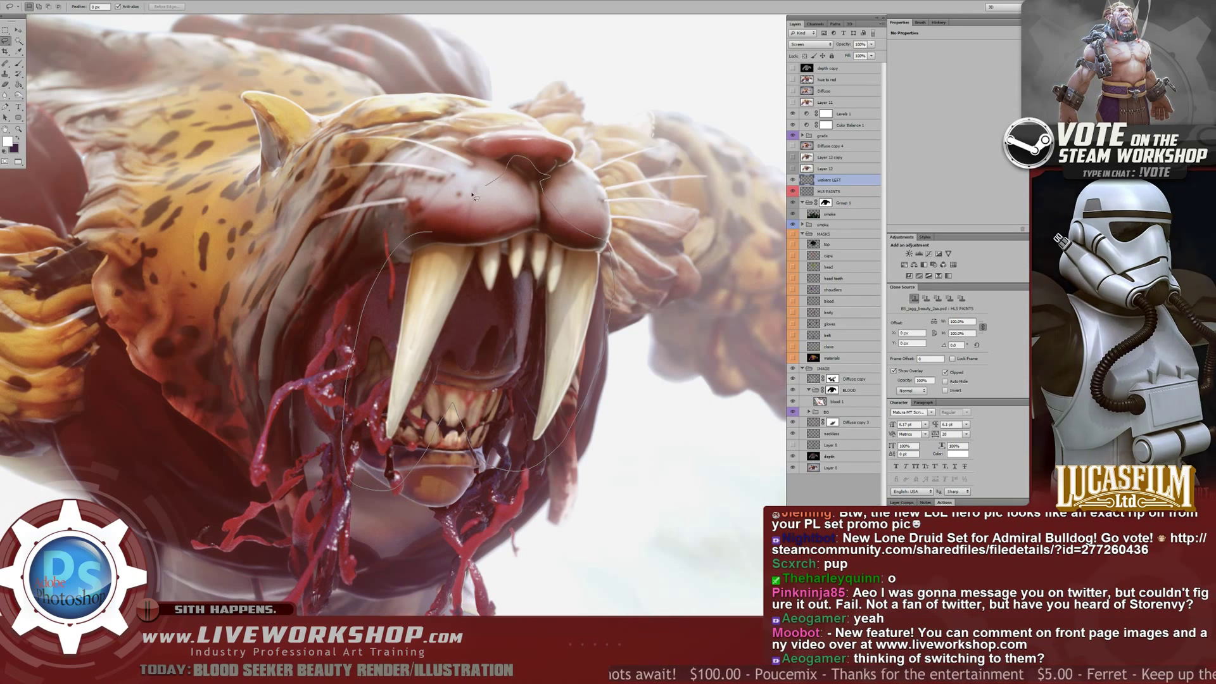
ctrl+click(807, 180)
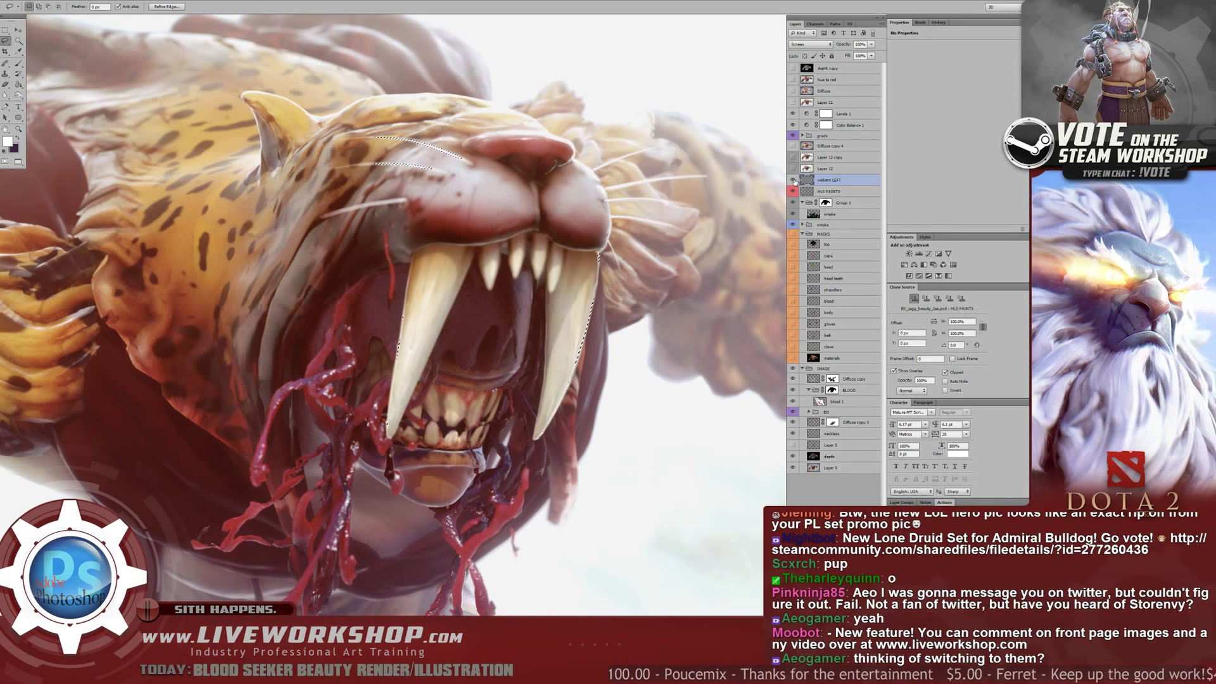
key(ctrl+z)
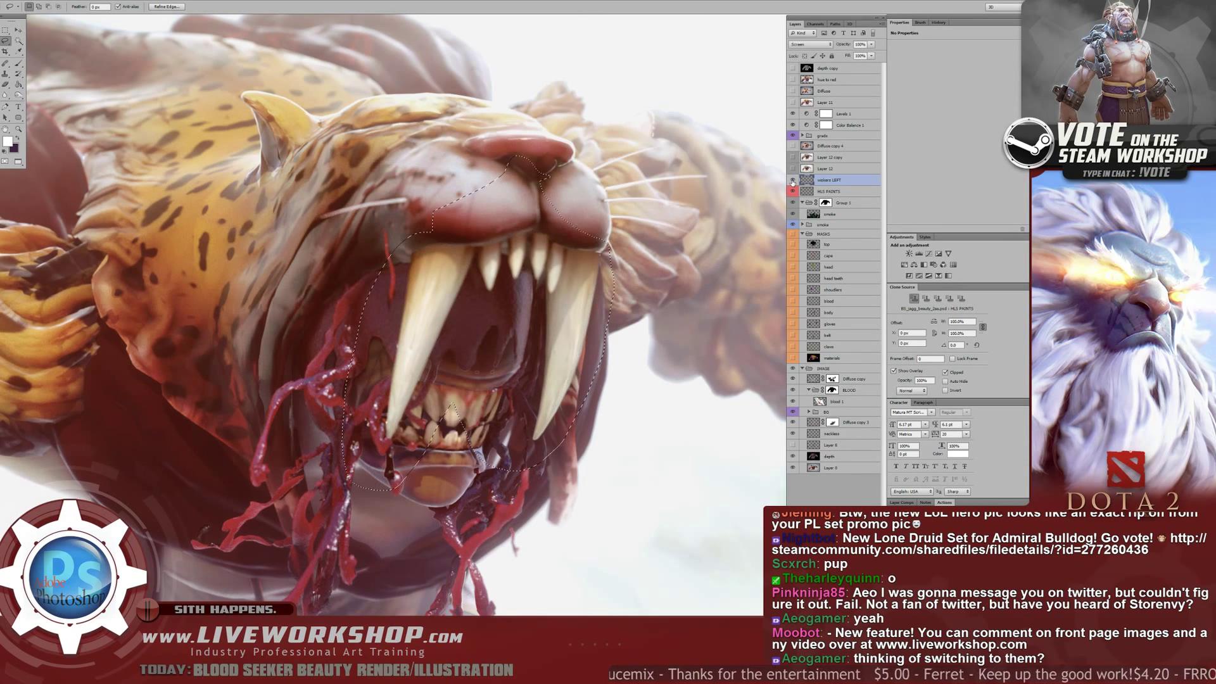
click(792, 179)
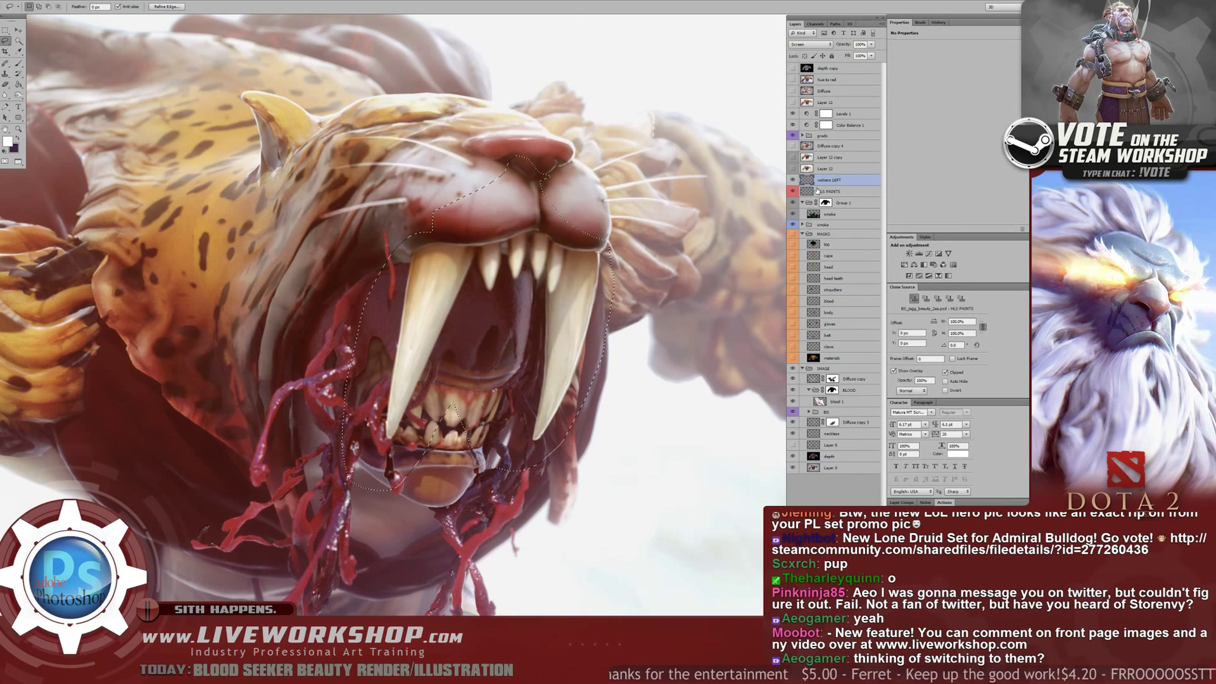
key(ctrl+alt+j)
key(Return)
- Clear the selection, move the separated rim layer below "wiskers LEFT", and merge it into the "HLS PAINTS" layer
click(866, 190)
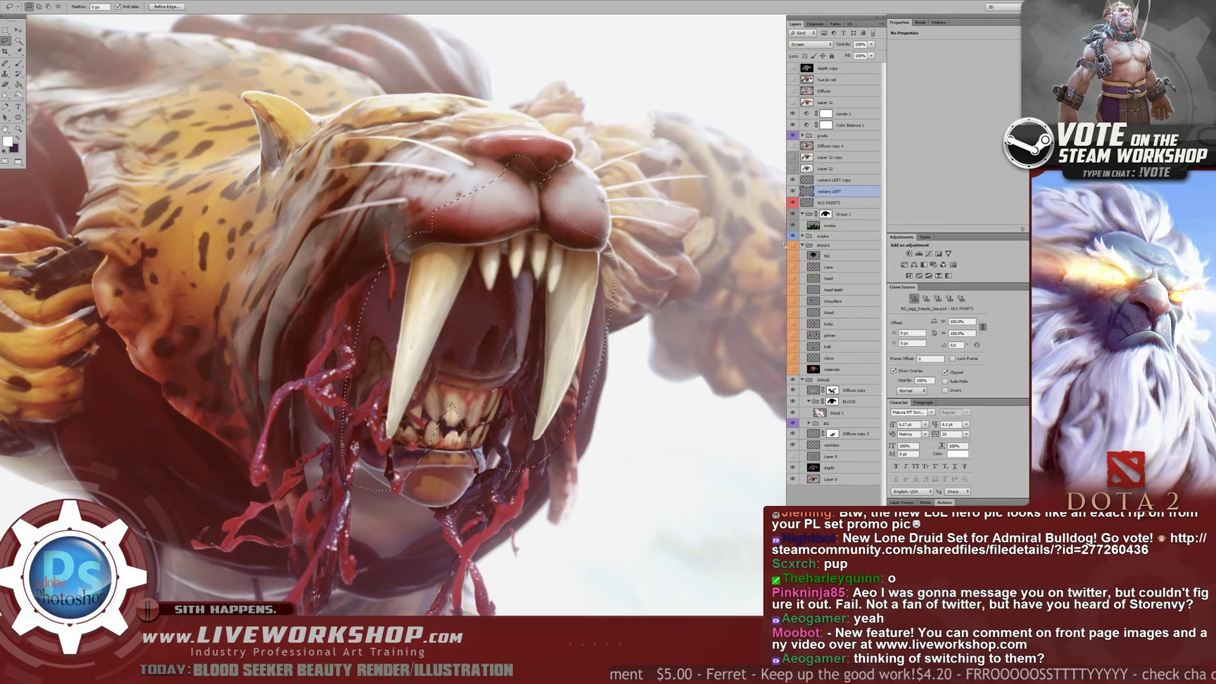
click(836, 181)
key(m)
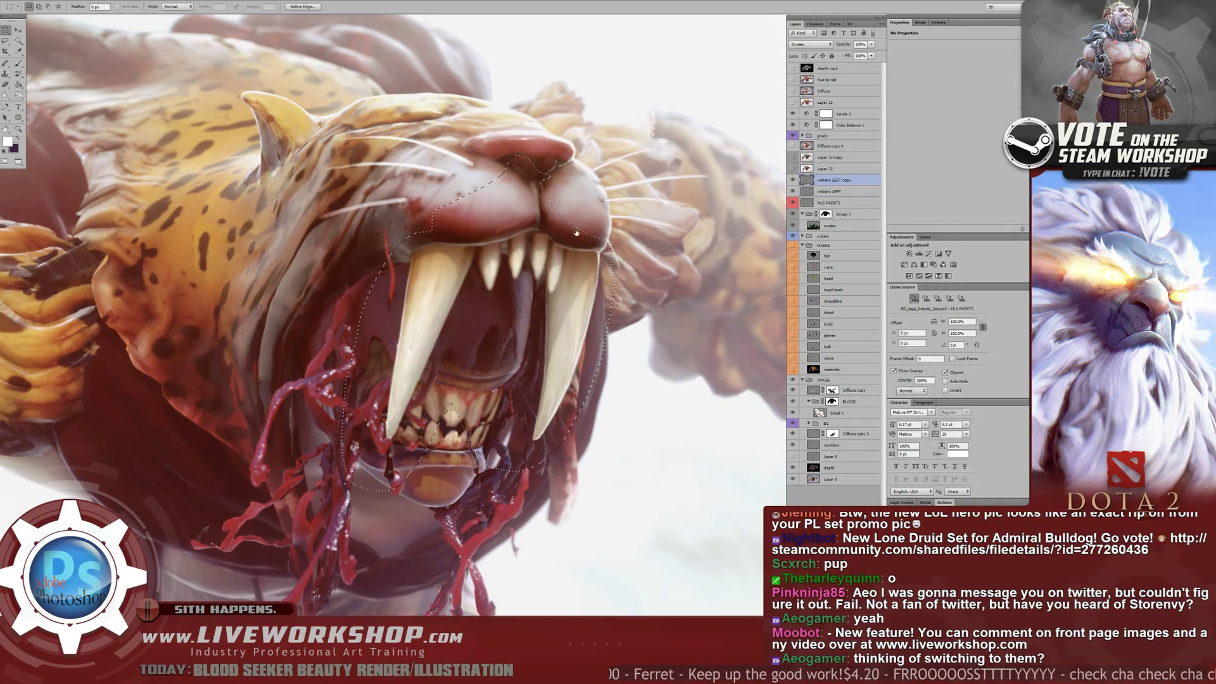
key(ctrl+d)
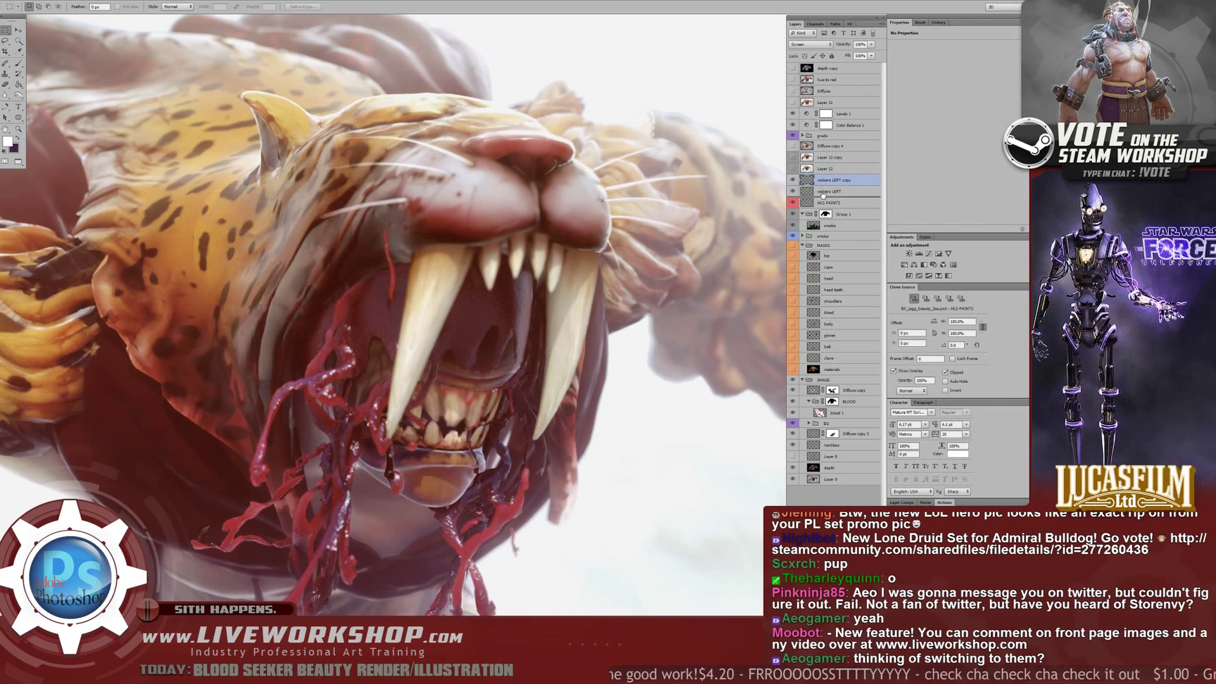
key(Delete)
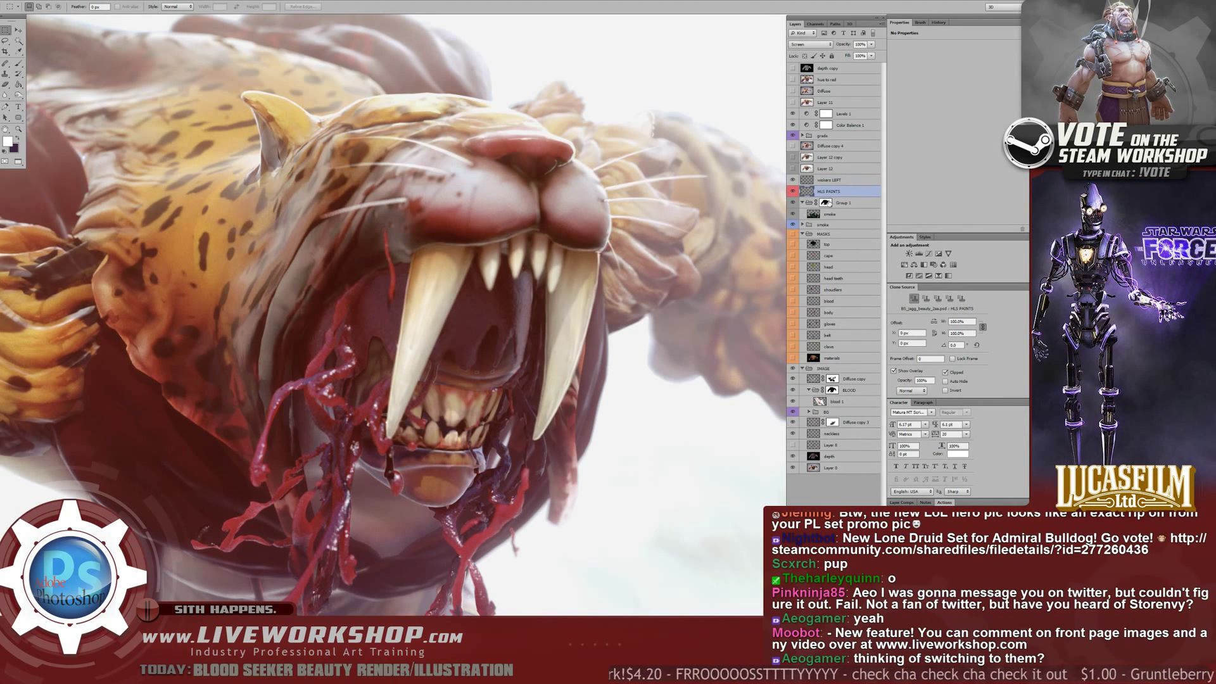
- Examine the fangs, muzzle and whole figure up close and from afar for areas that still need retouching
scroll(494, 250, up, 2)
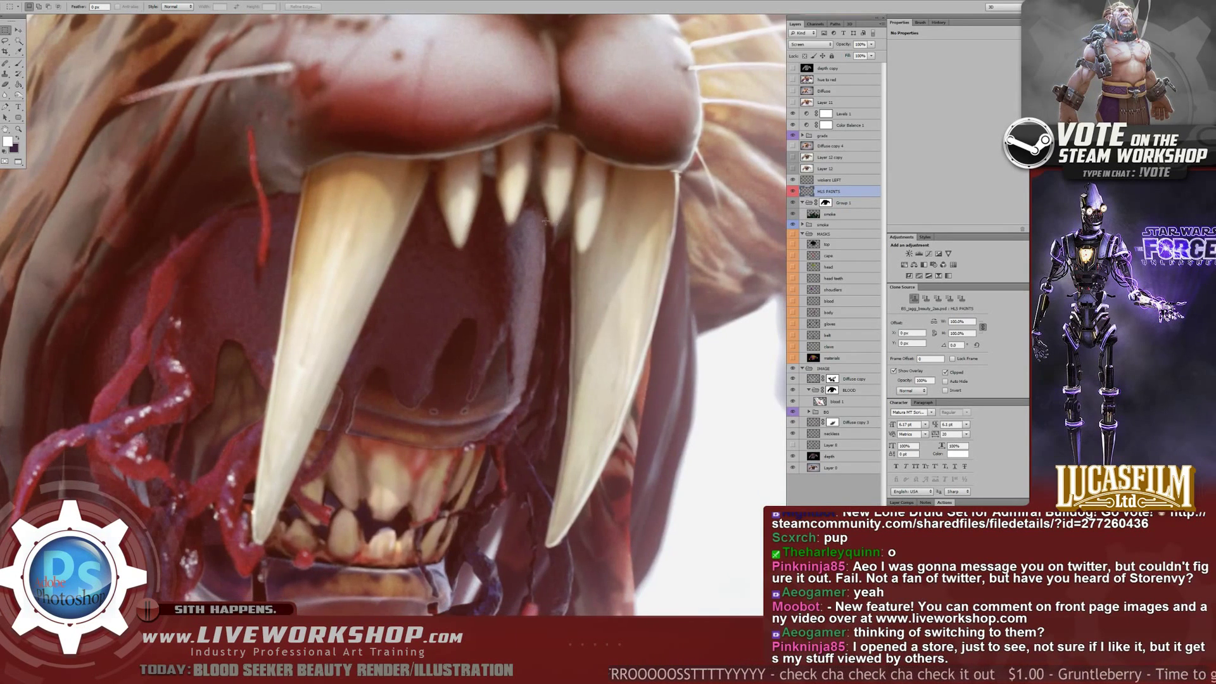
key(r)
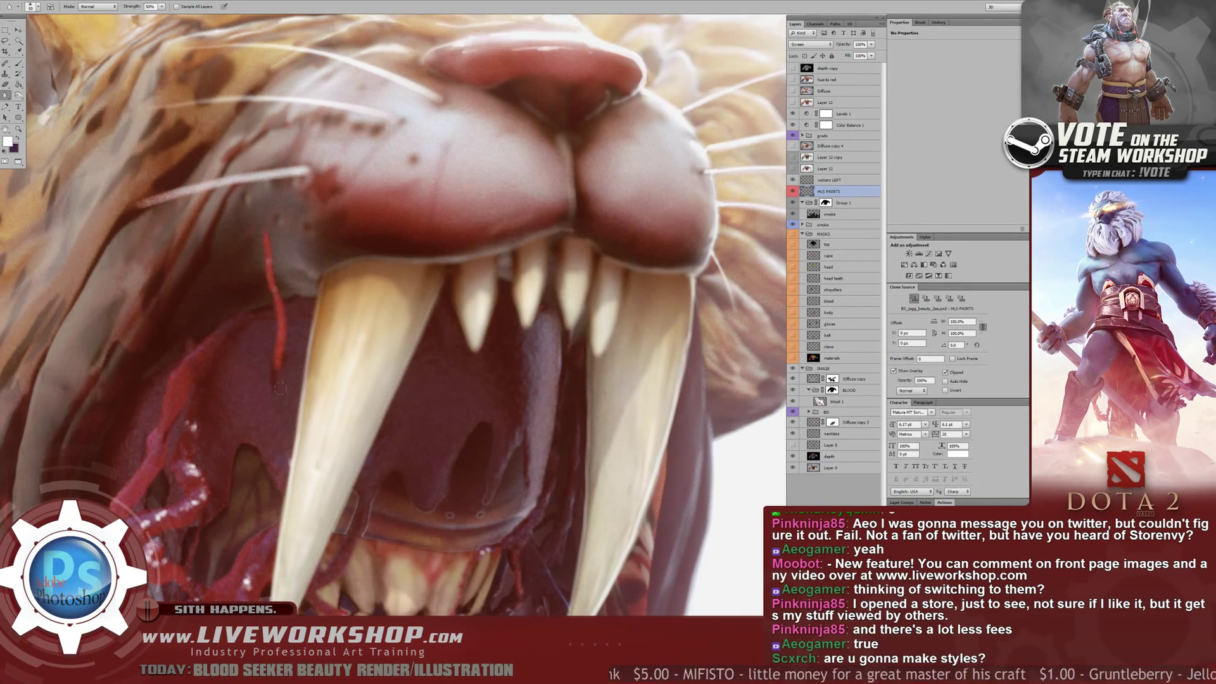
scroll(417, 285, down, 5)
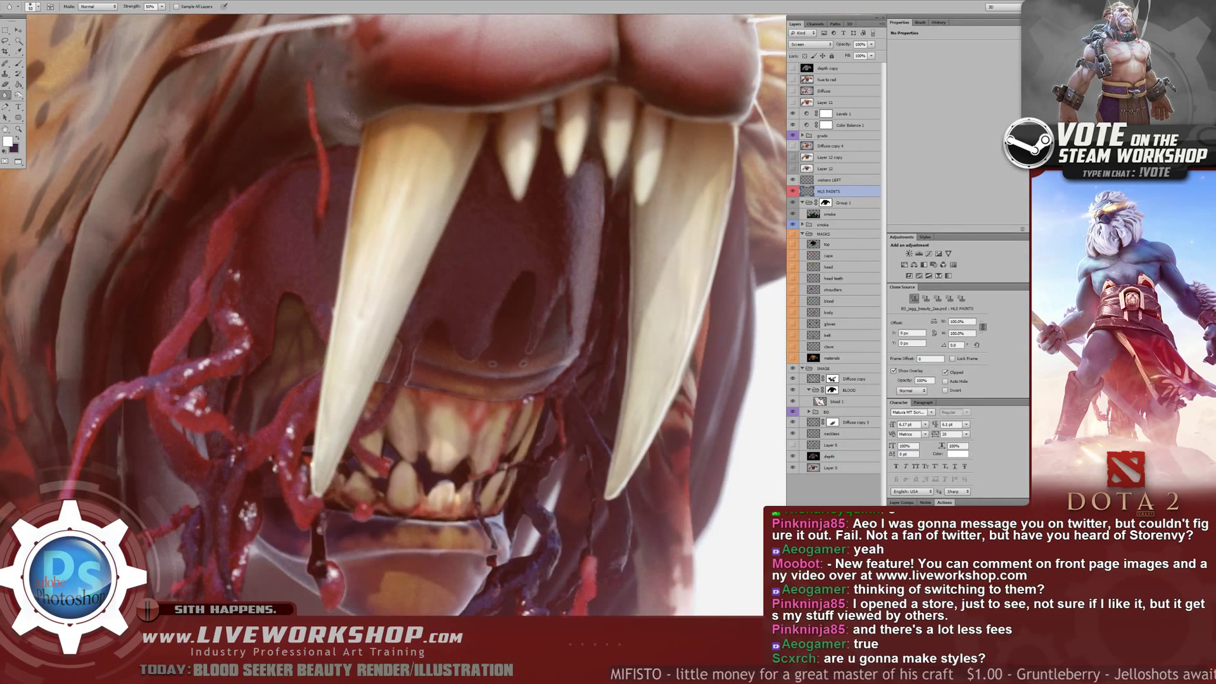
scroll(295, 467, up, 5)
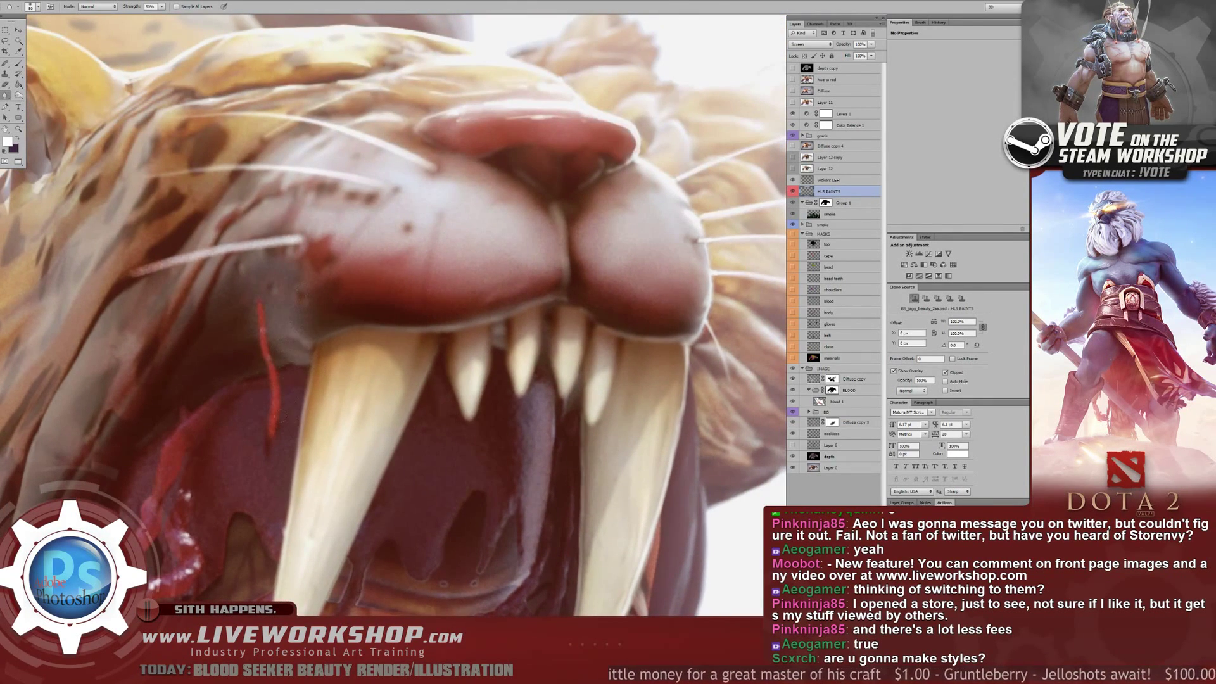
scroll(567, 249, down, 6)
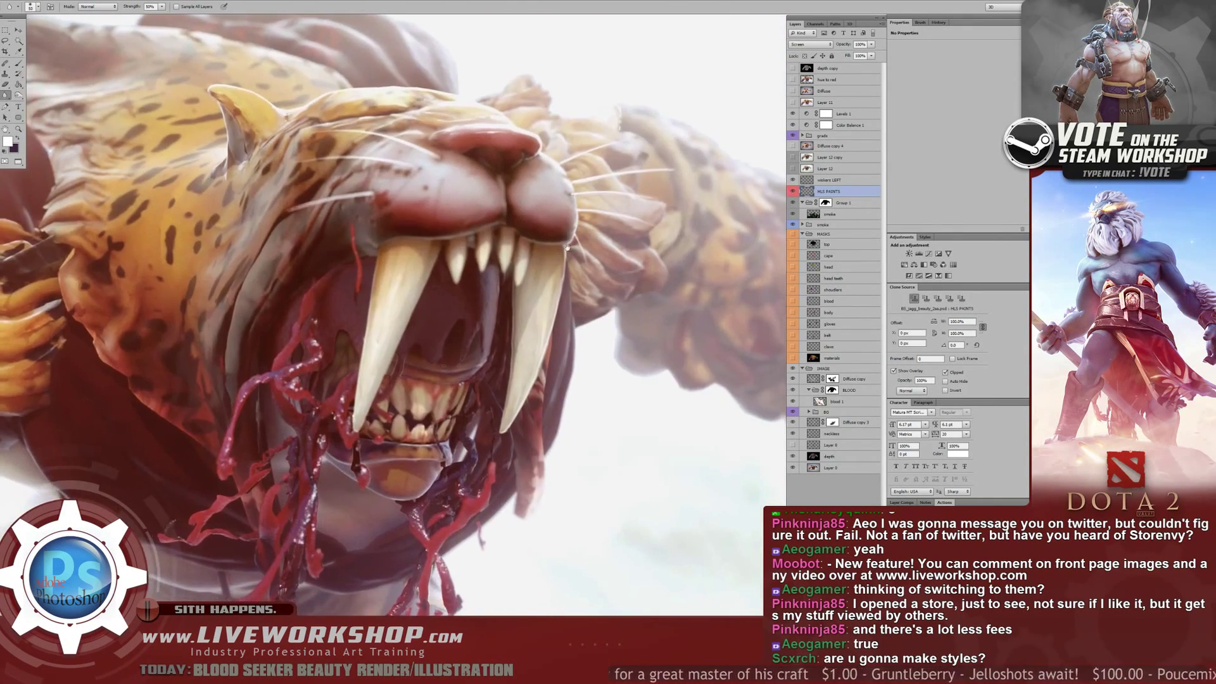
scroll(568, 249, up, 2)
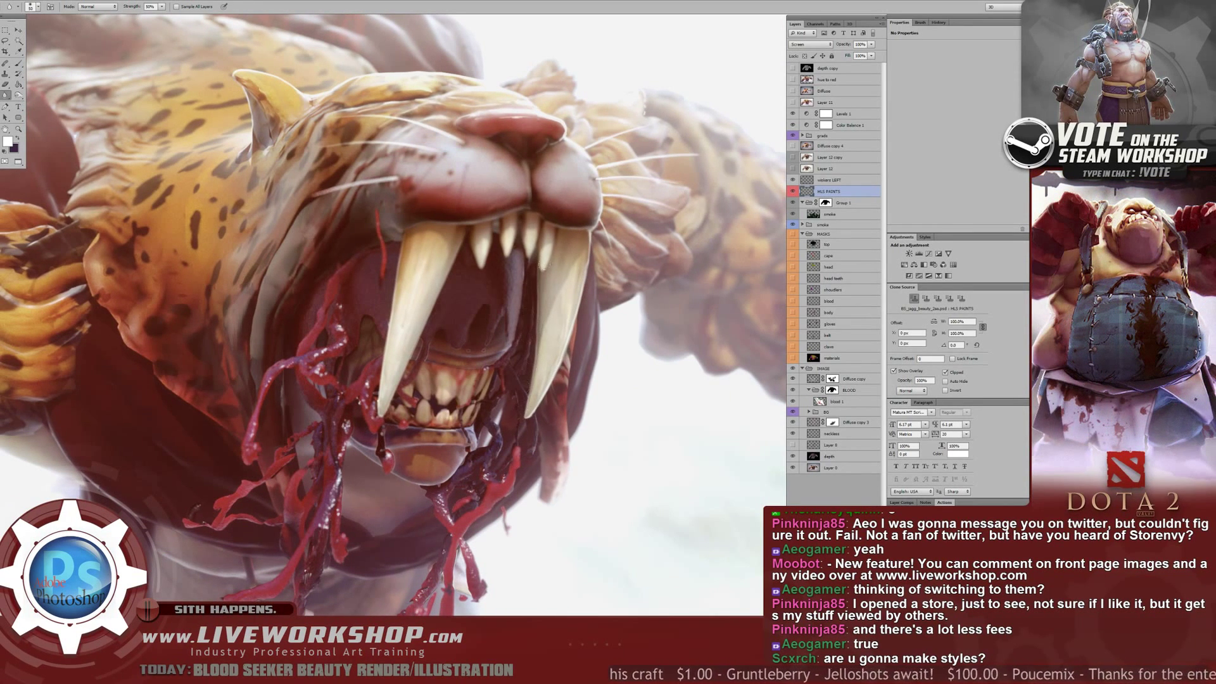
scroll(538, 265, down, 3)
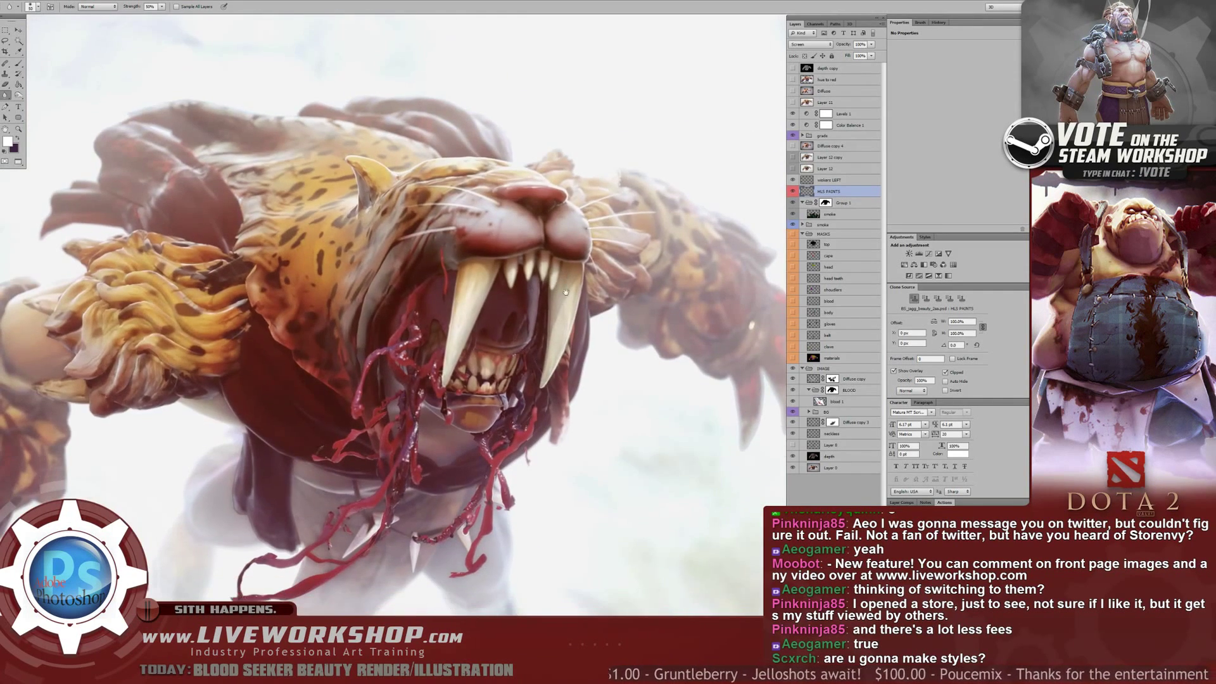
drag(566, 292, 581, 242)
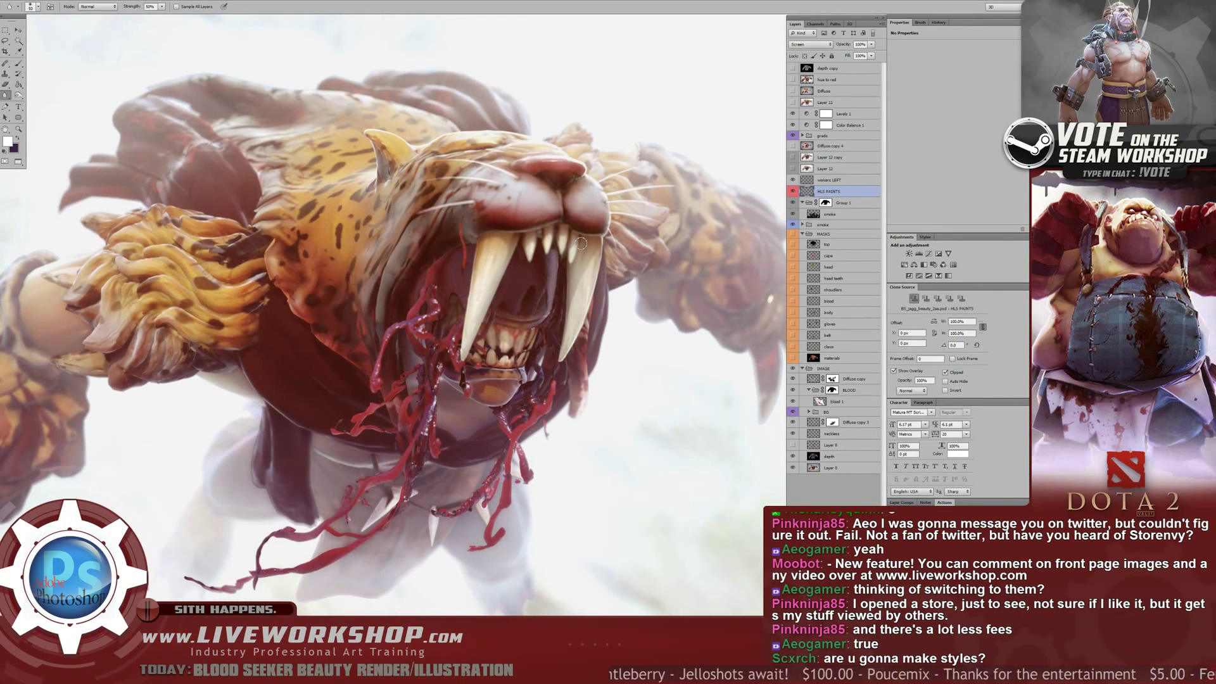
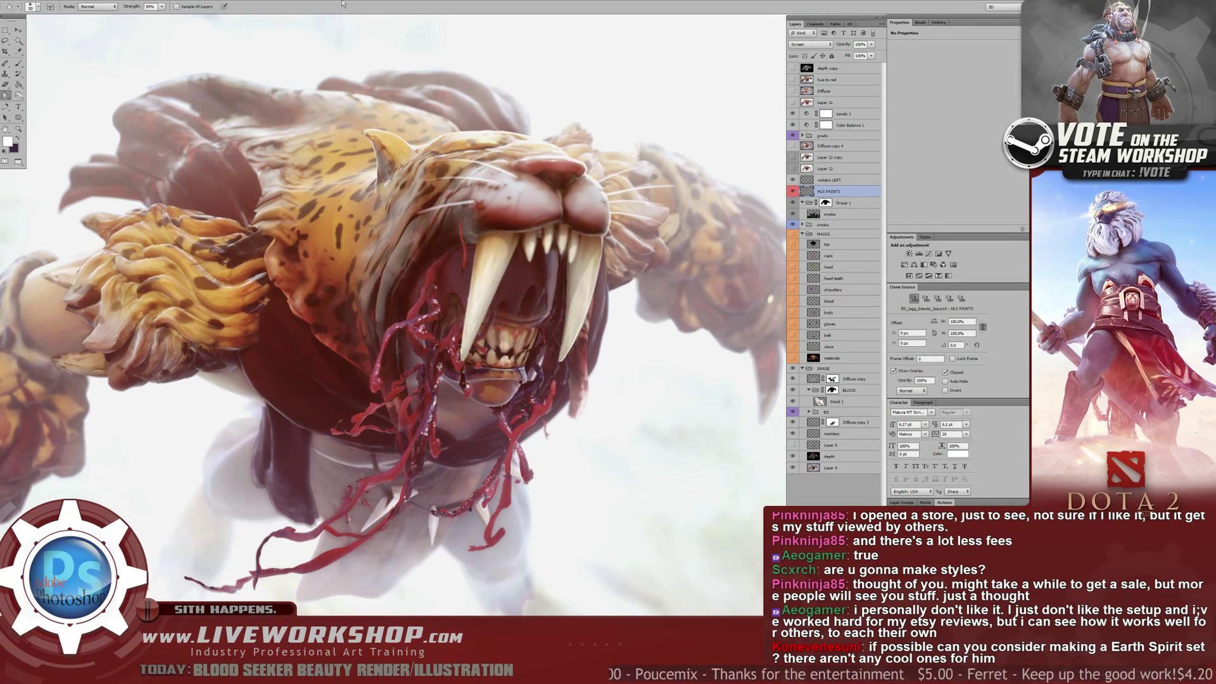
key(ctrl+z)
scroll(411, 186, down, 5)
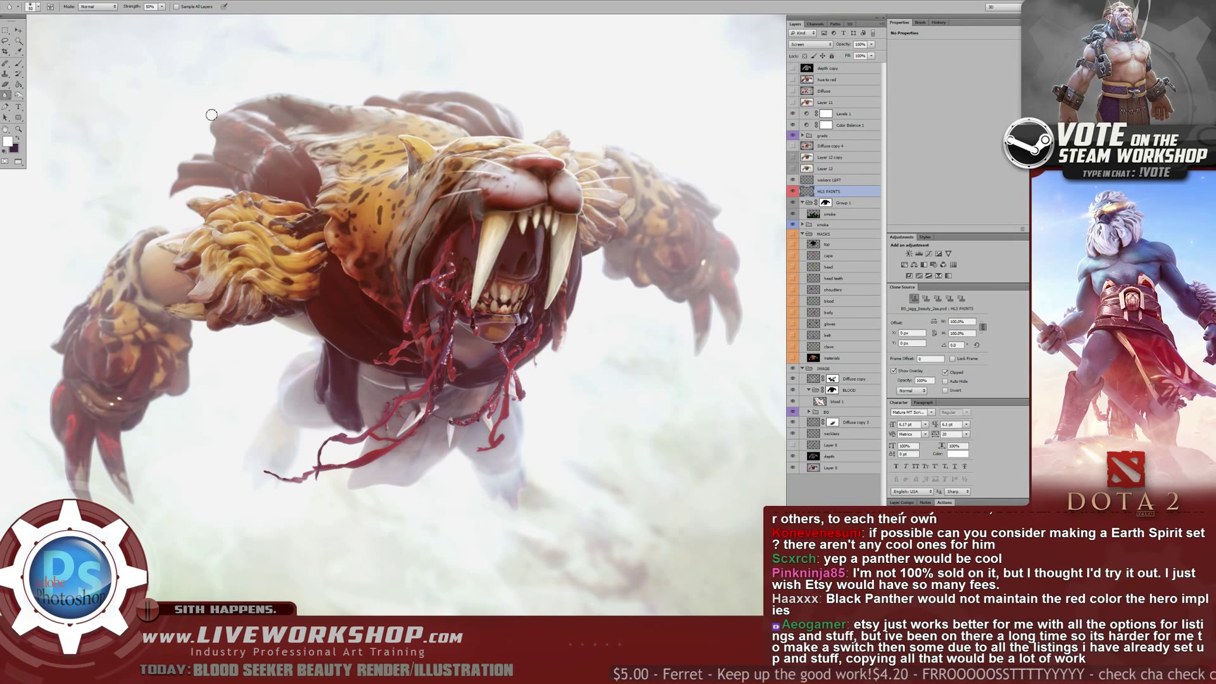
key(ctrl+z)
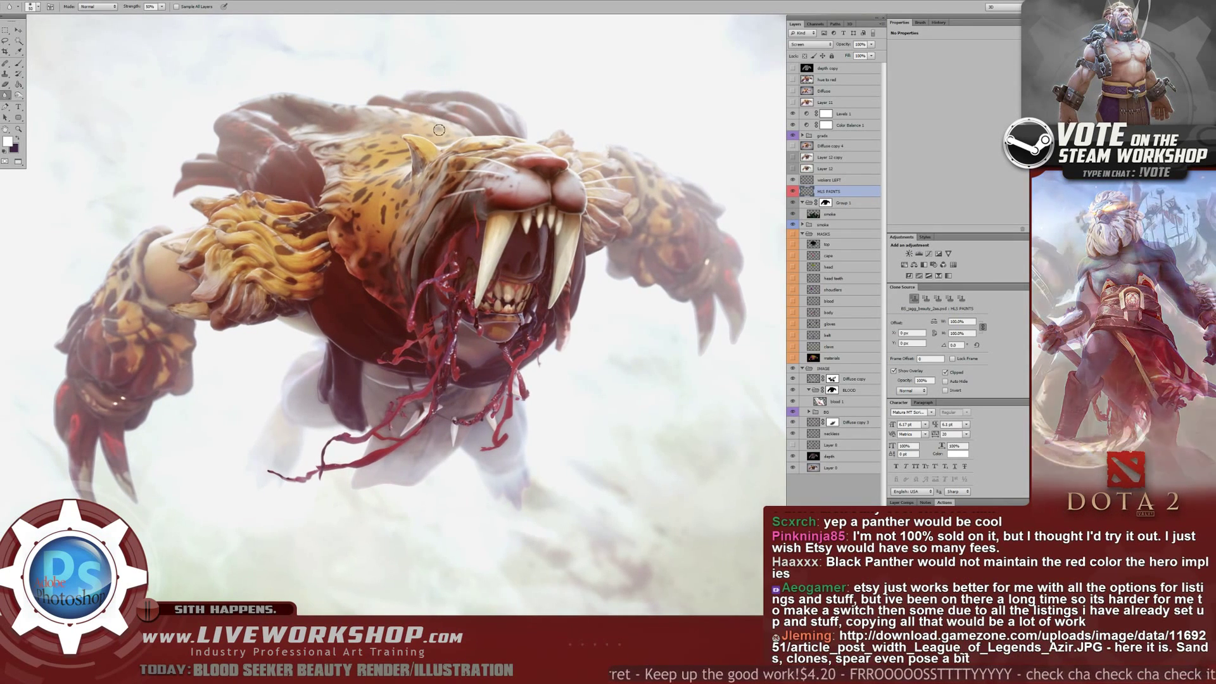
scroll(458, 205, up, 3)
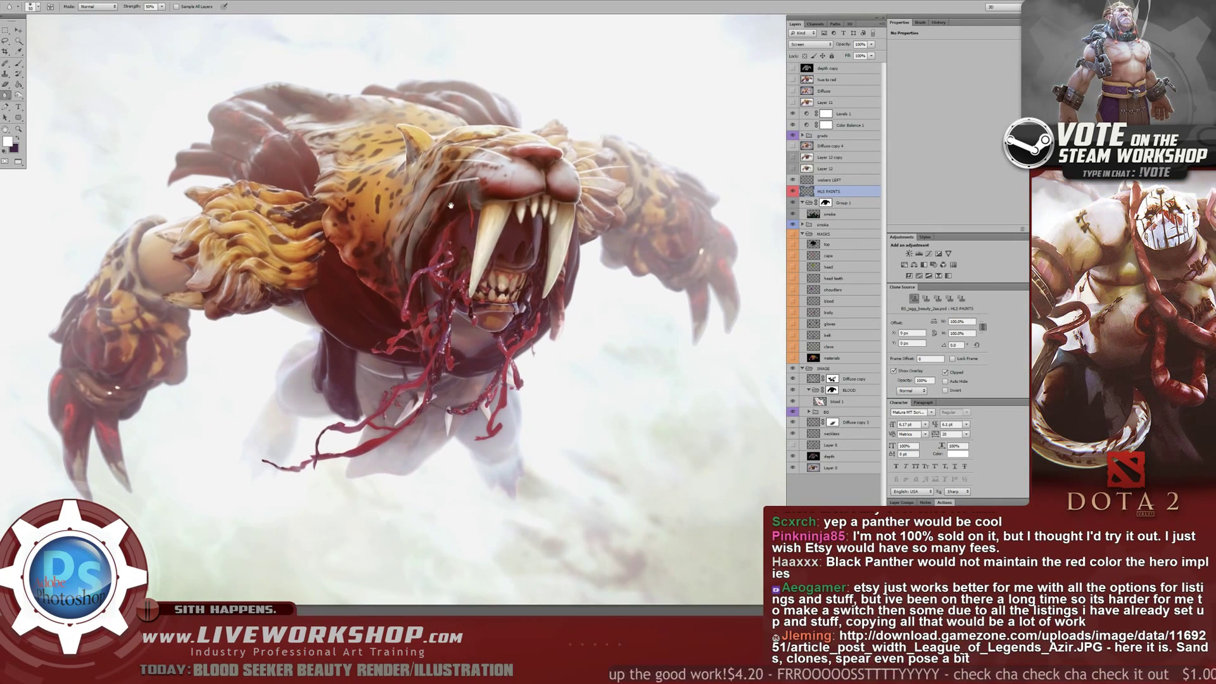
drag(526, 218, 605, 312)
- Duplicate the depth layer and the base layer beneath it, merge the copies into one layer, and toggle its visibility to compare
key(b)
scroll(399, 298, up, 6)
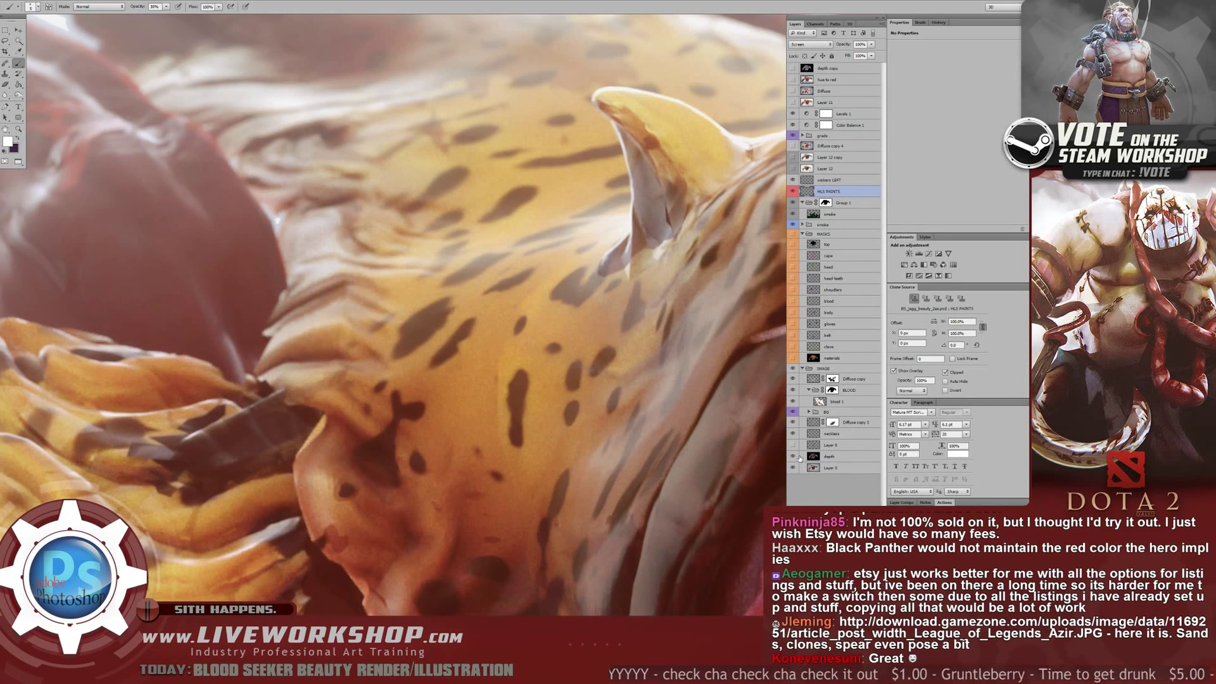
key(ctrl+j)
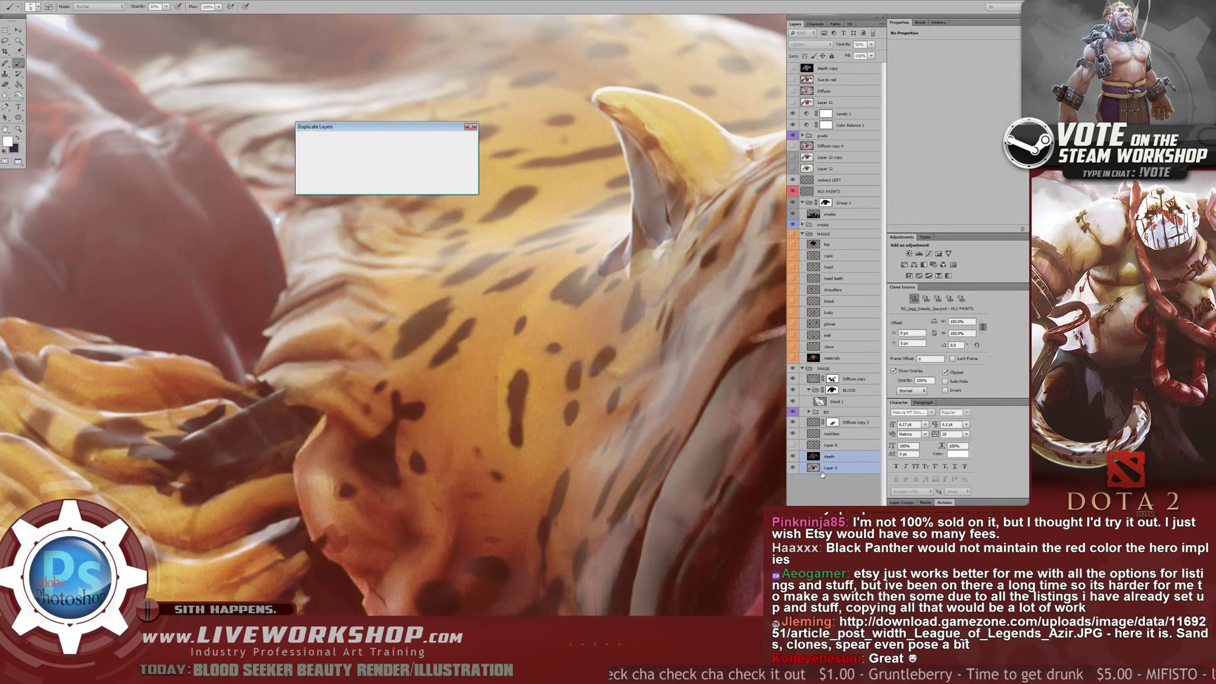
key(ctrl+e)
click(793, 457)
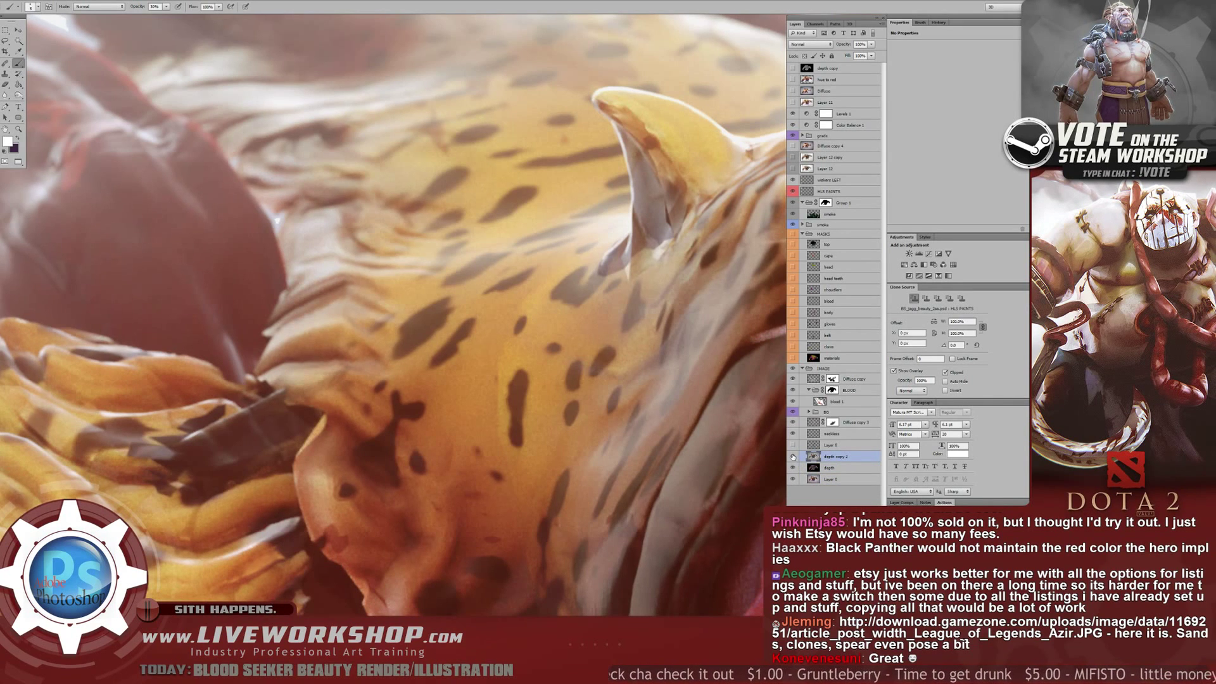
click(793, 457)
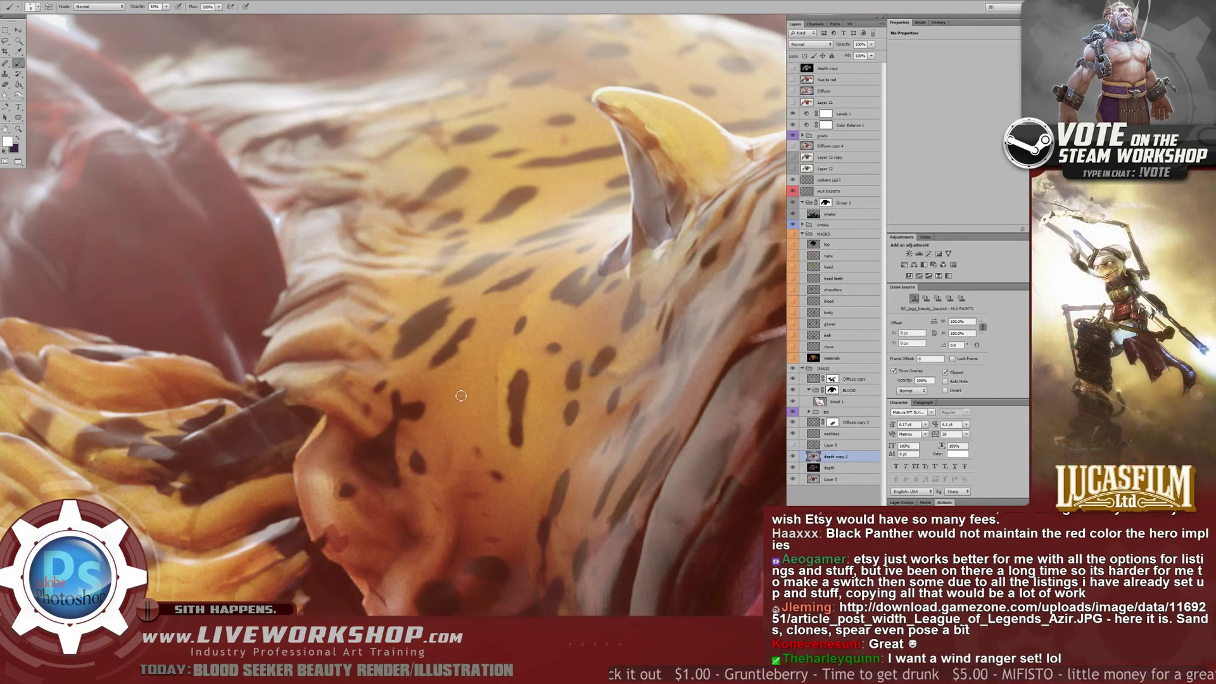
- Smudge the pale fur folds along the pelt's edge beside the dark red form with the Smudge tool
click(5, 95)
key(shift+r)
key(shift+r)
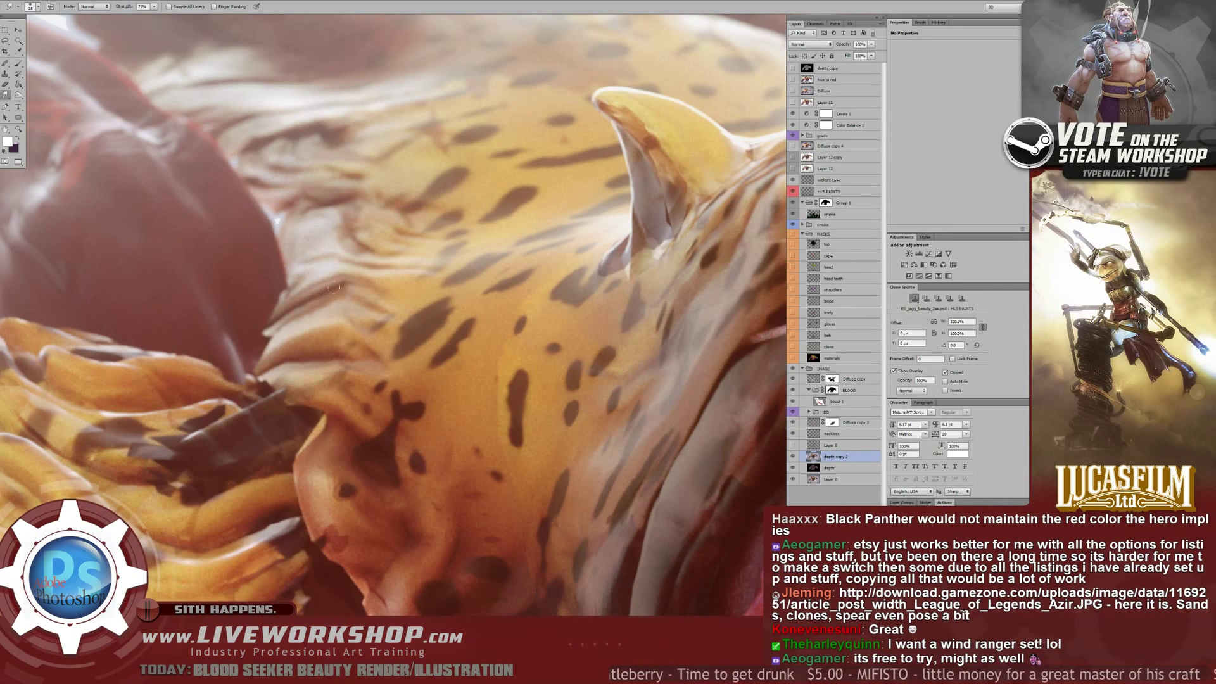
drag(395, 298, 399, 306)
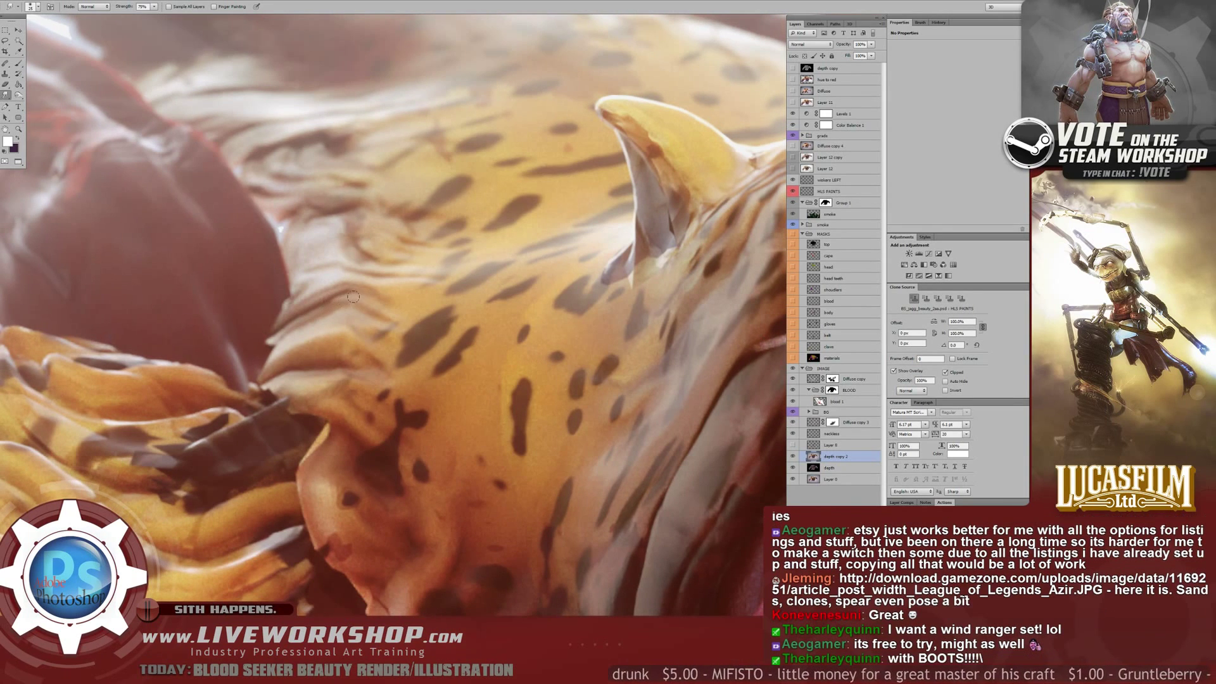
drag(347, 296, 339, 259)
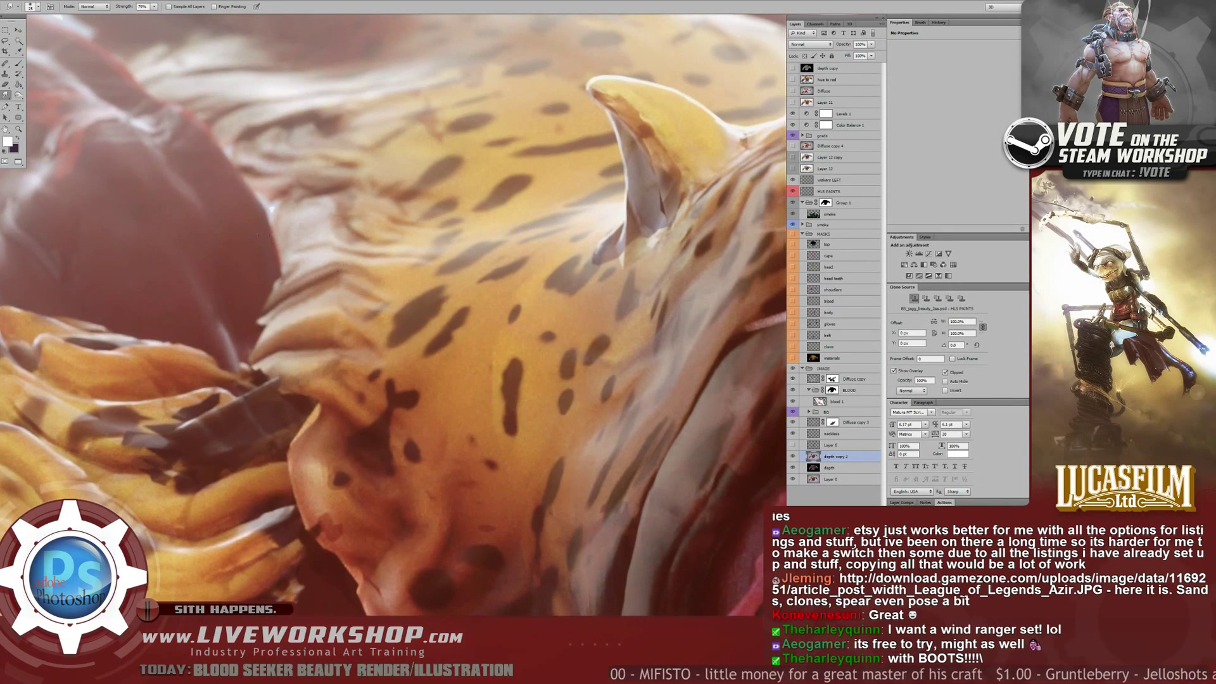
- Sample a fur tone with the Mixer Brush and blend the folds at the pelt's edge
click(6, 63)
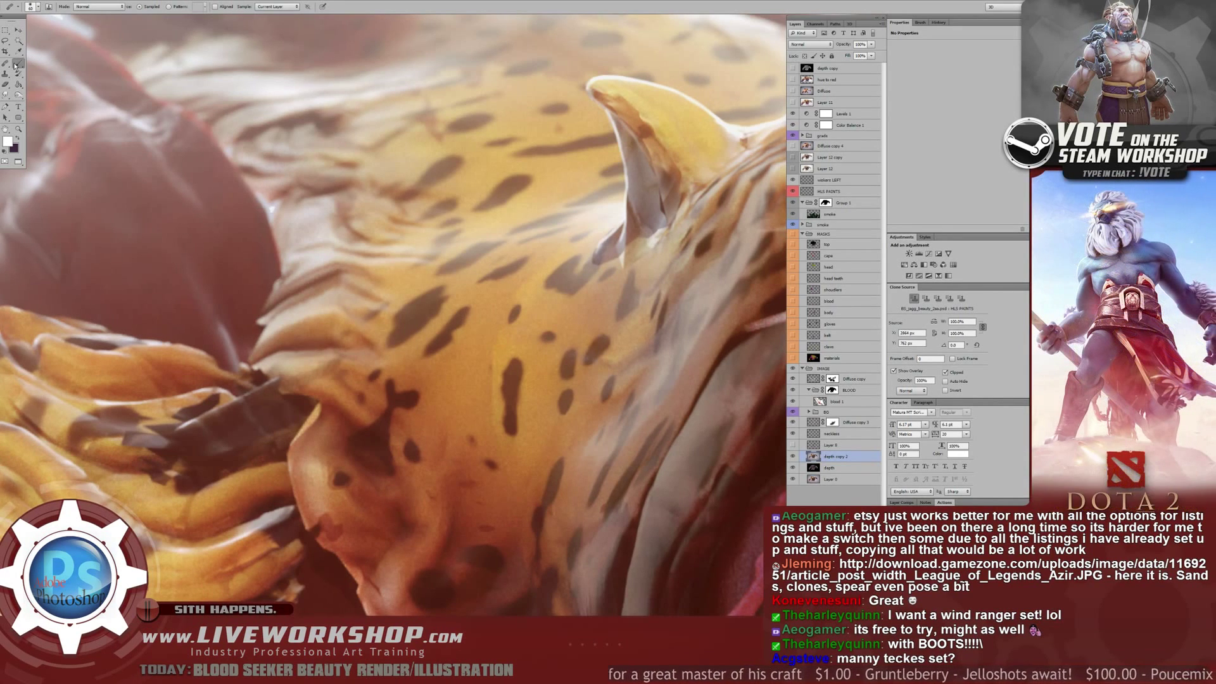
click(19, 64)
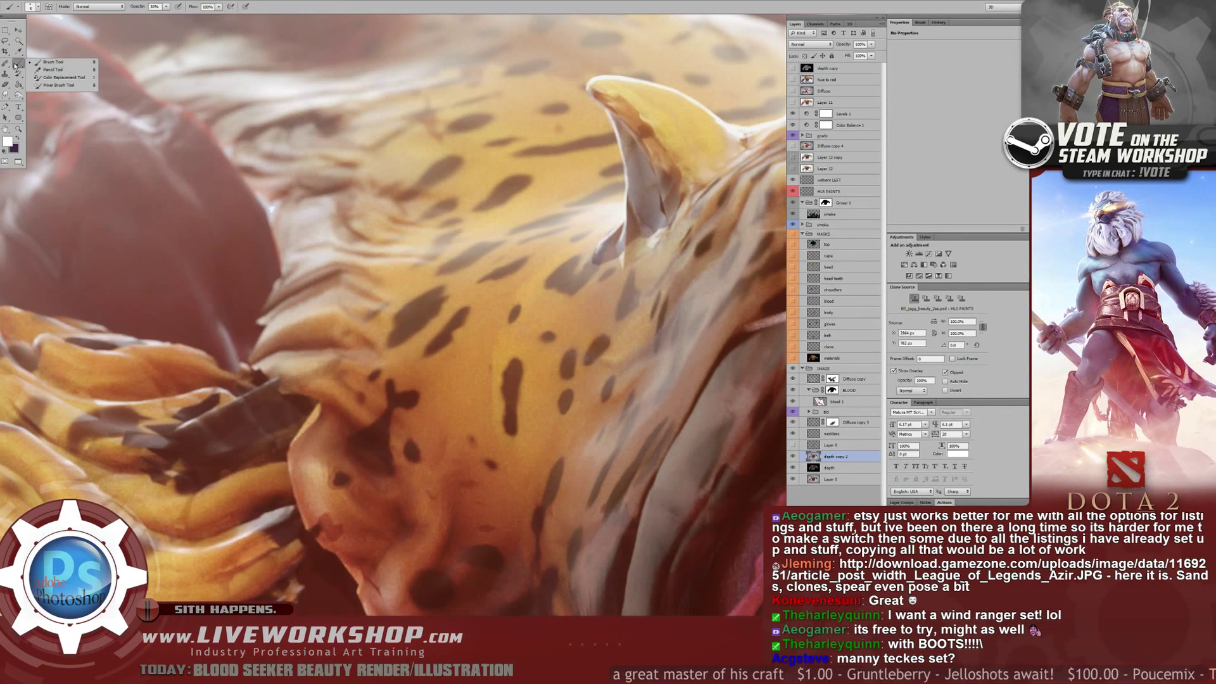
click(55, 85)
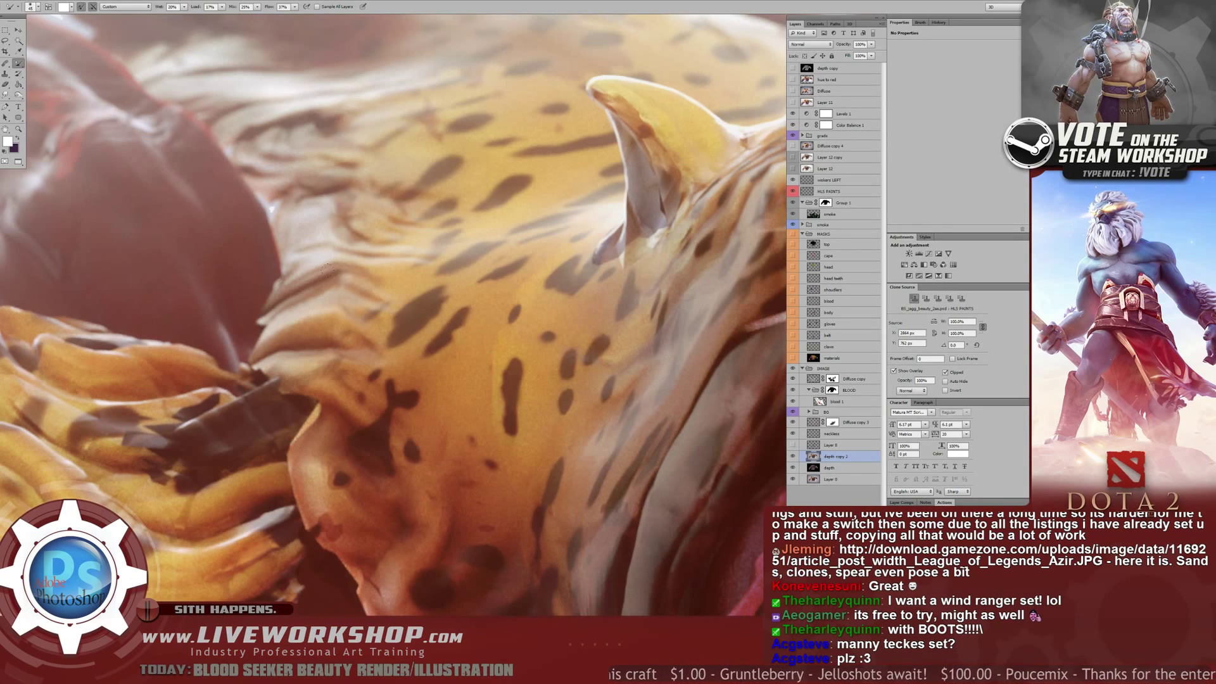
alt+click(350, 278)
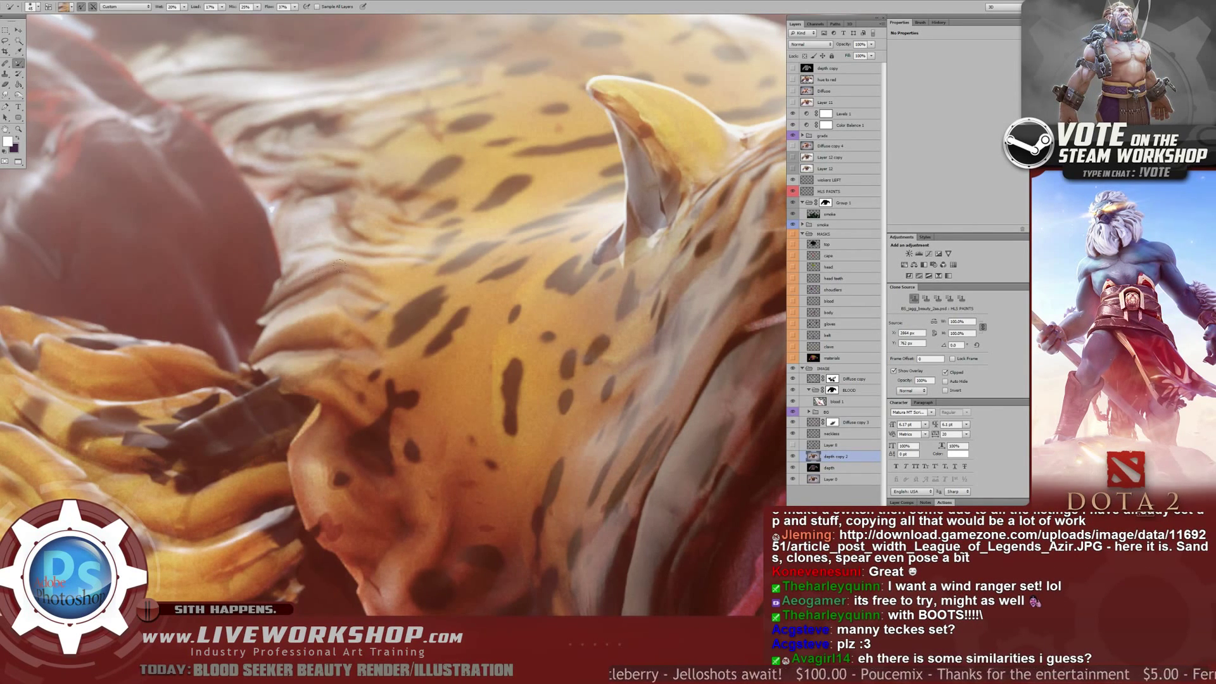
drag(348, 289, 354, 287)
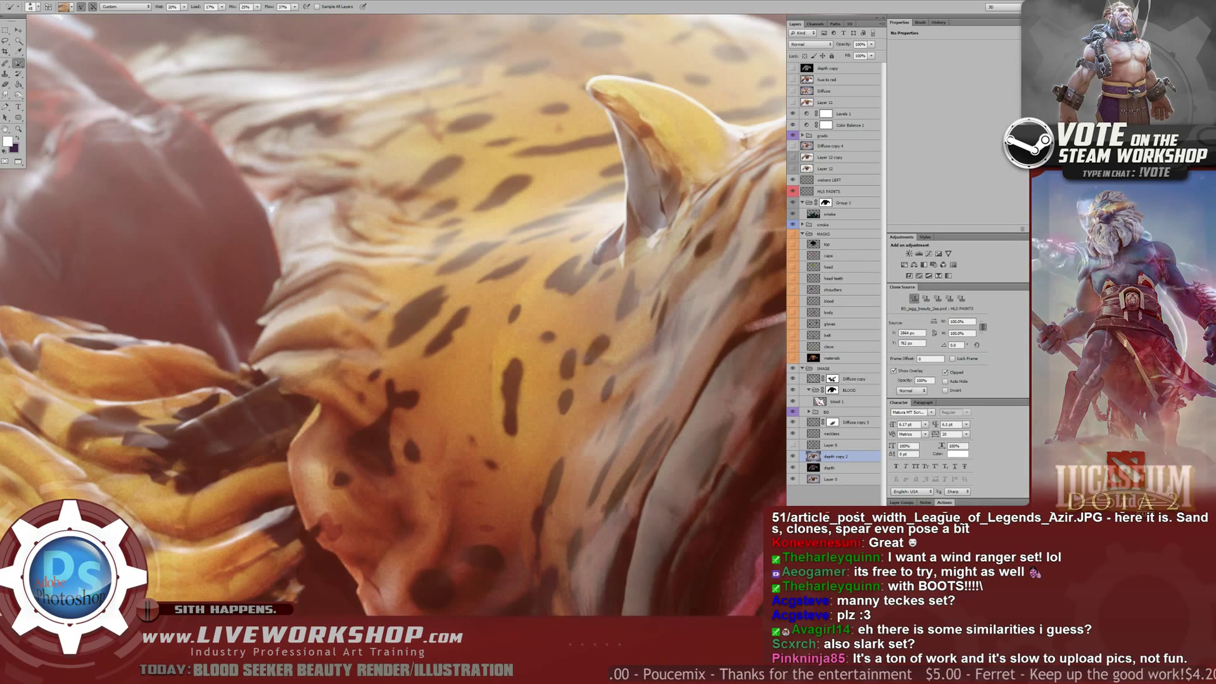
- Test a wetter Mixer Brush on the fur folds, reduce its wetness, and increase its flow and load
drag(184, 9, 193, 19)
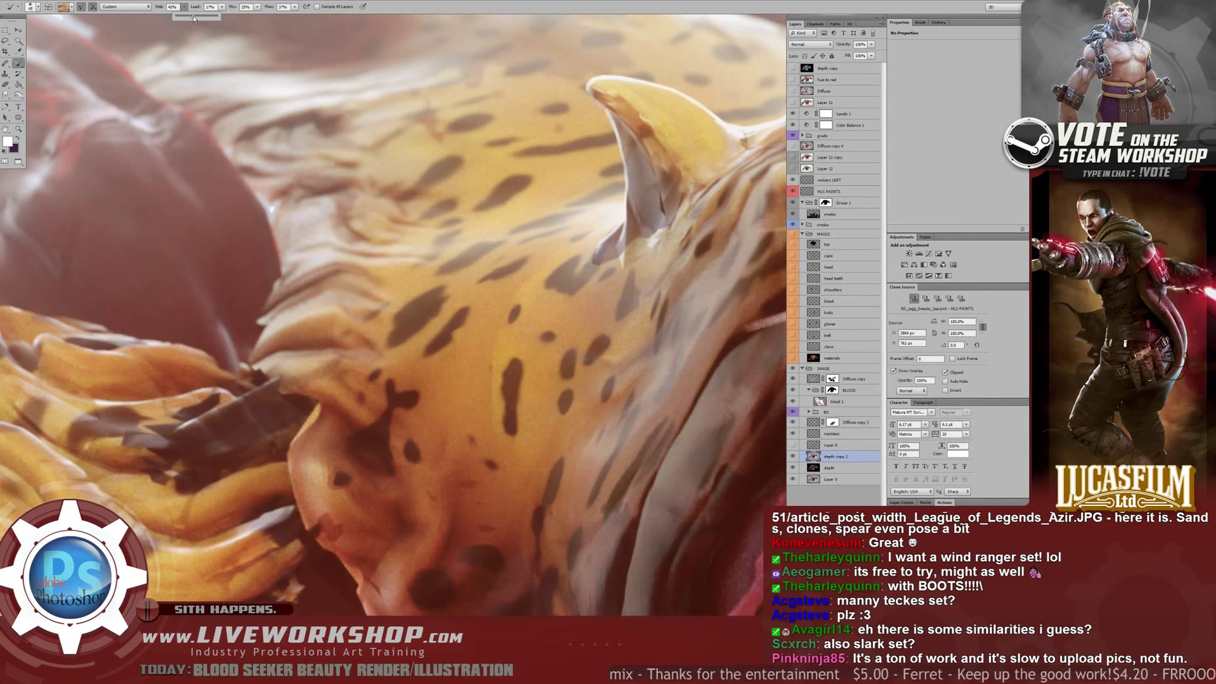
click(336, 270)
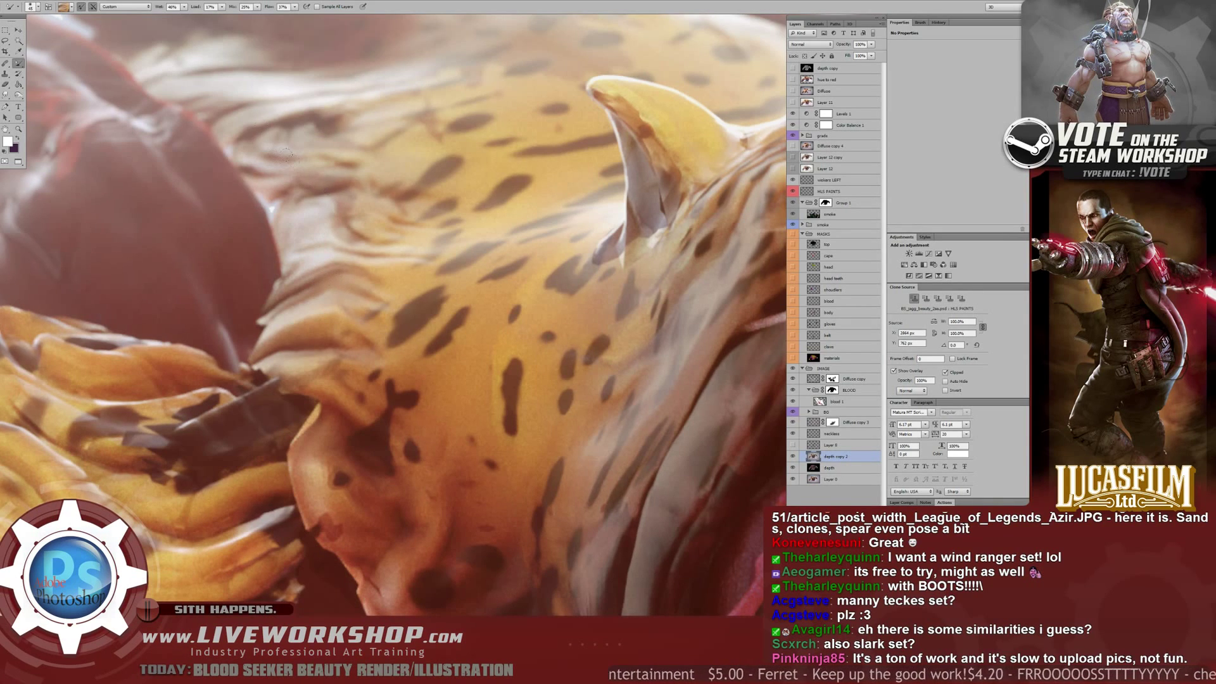
drag(184, 7, 174, 17)
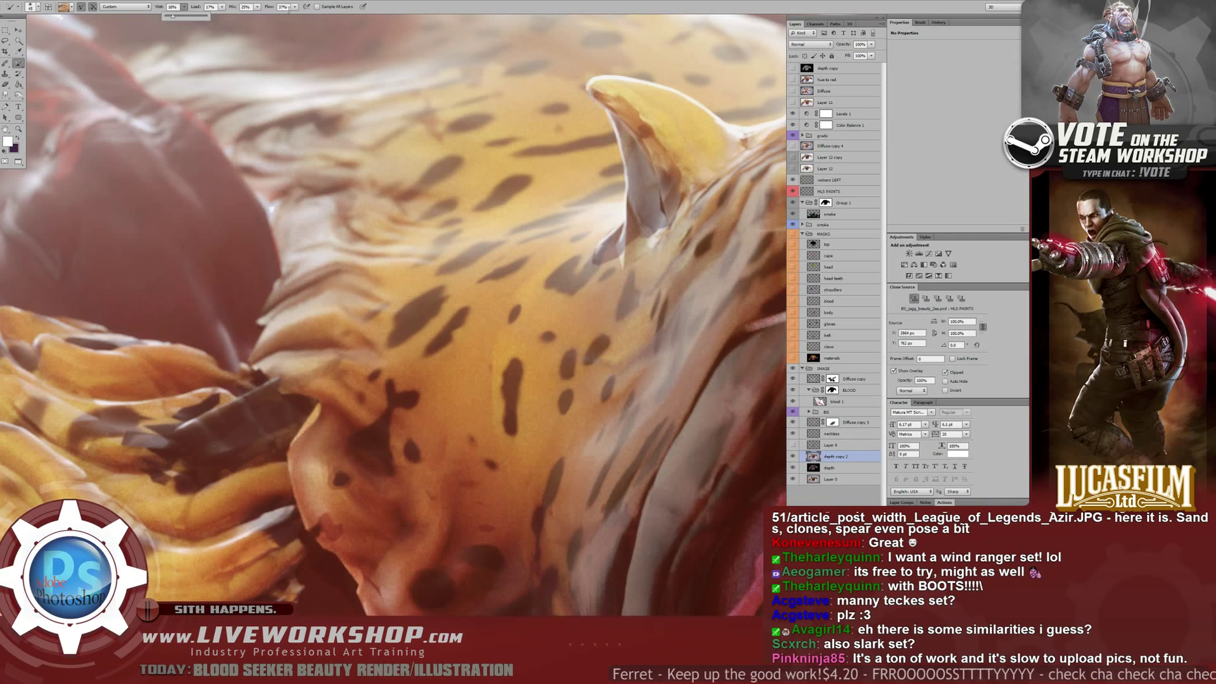
drag(295, 7, 308, 18)
click(221, 7)
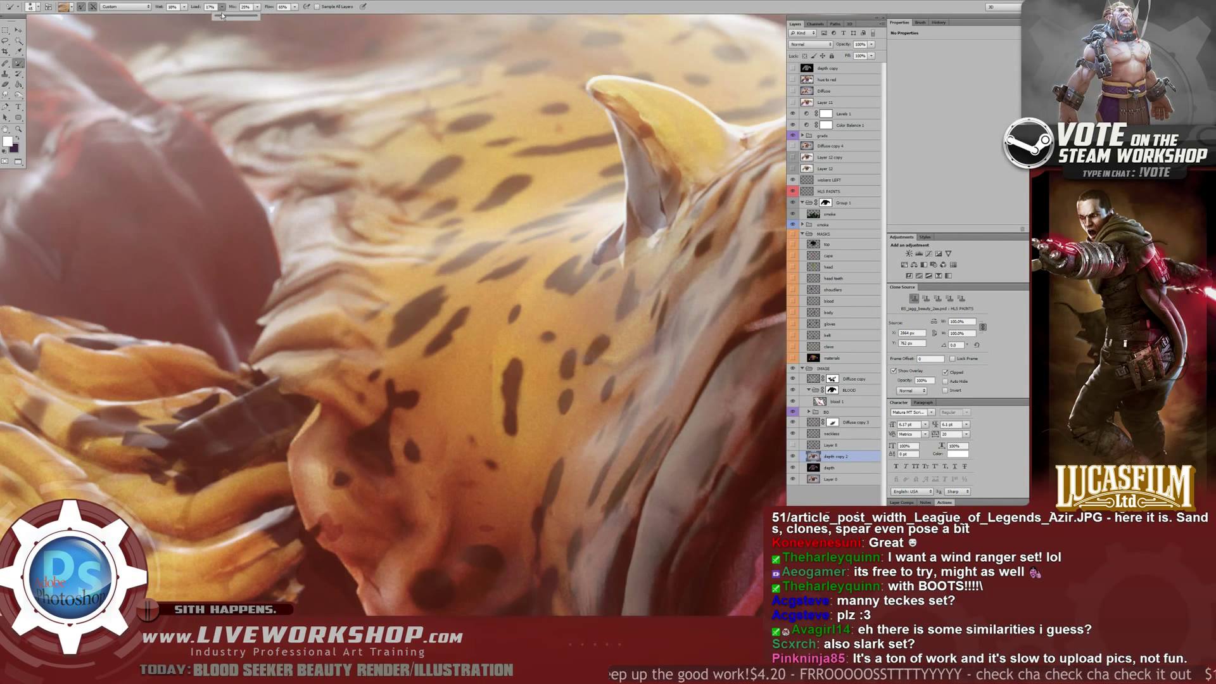
drag(221, 16, 229, 17)
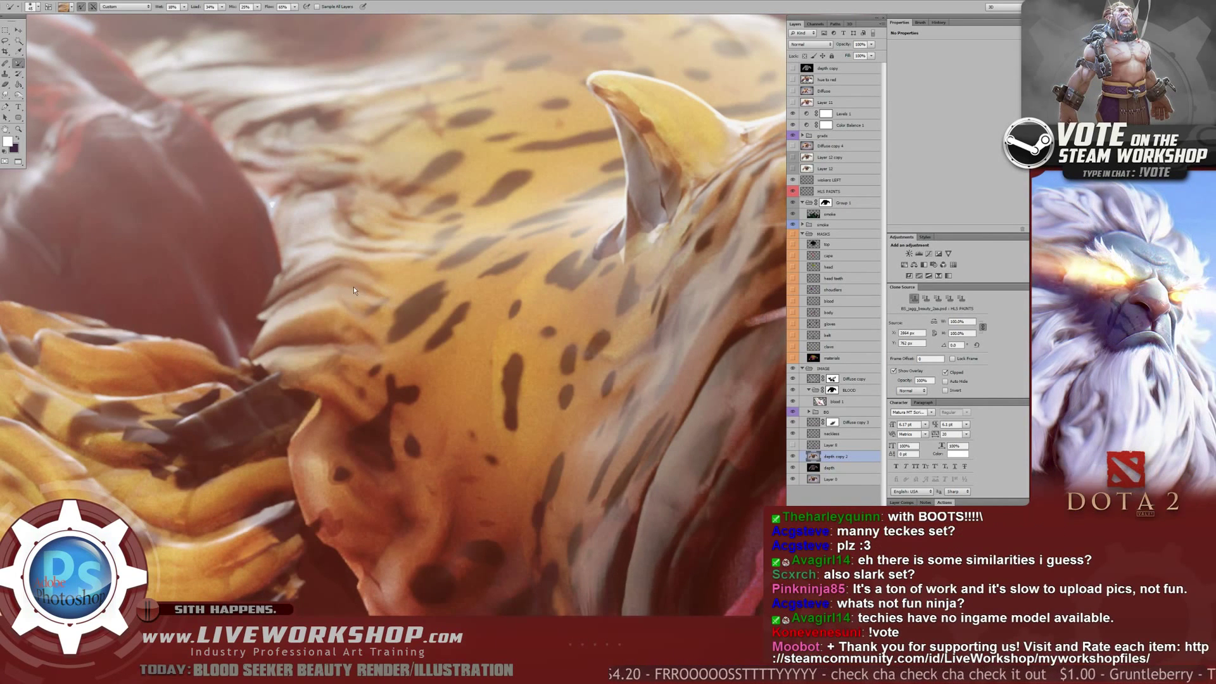
- Sample neighbouring fur tones and blend the pale folds into the yellow spotted pelt with the Mixer Brush
alt+click(325, 305)
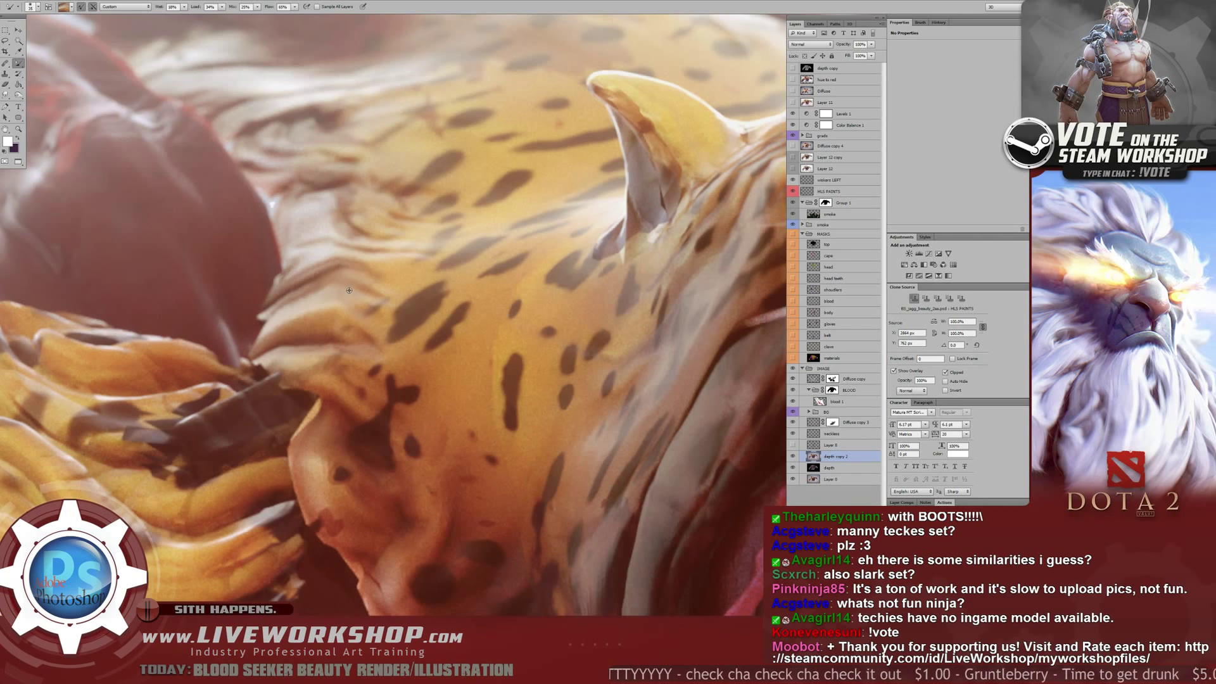
alt+click(313, 289)
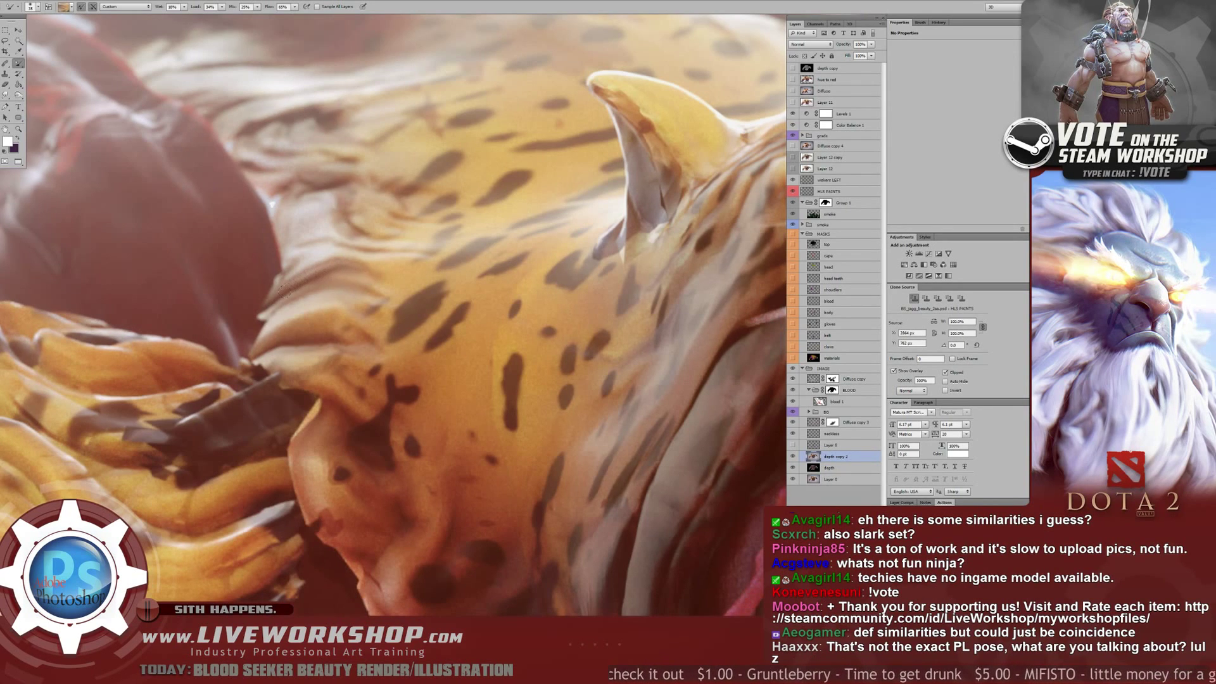
alt+click(367, 291)
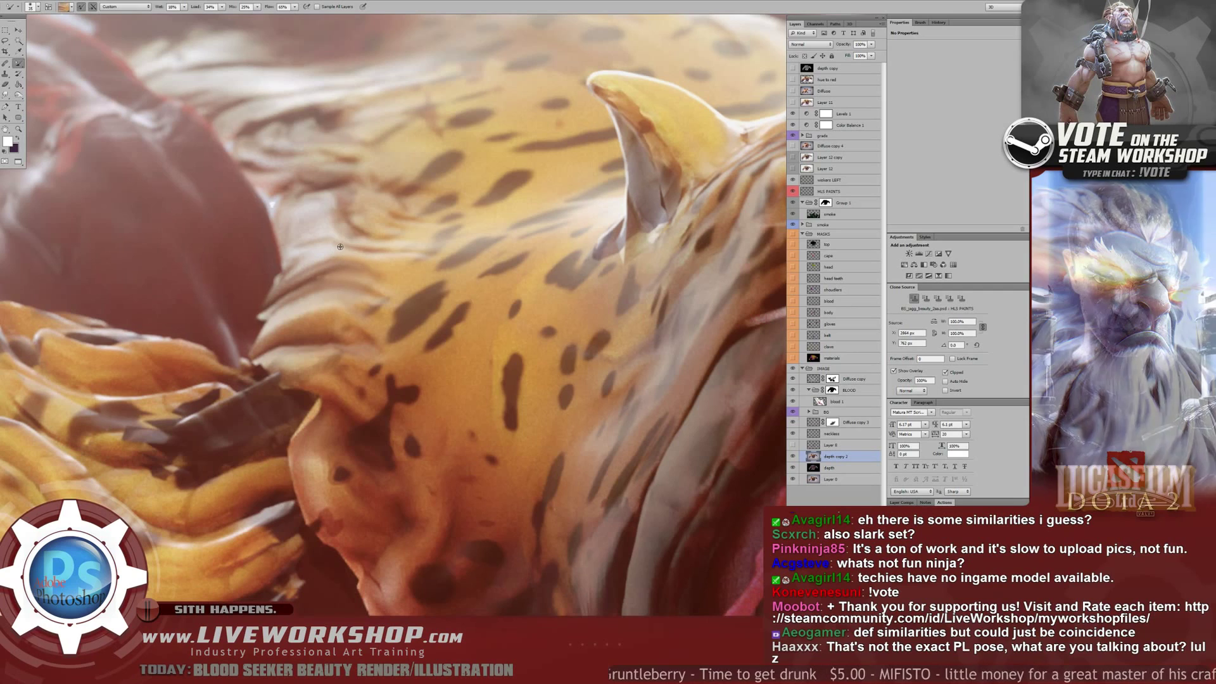
alt+click(321, 340)
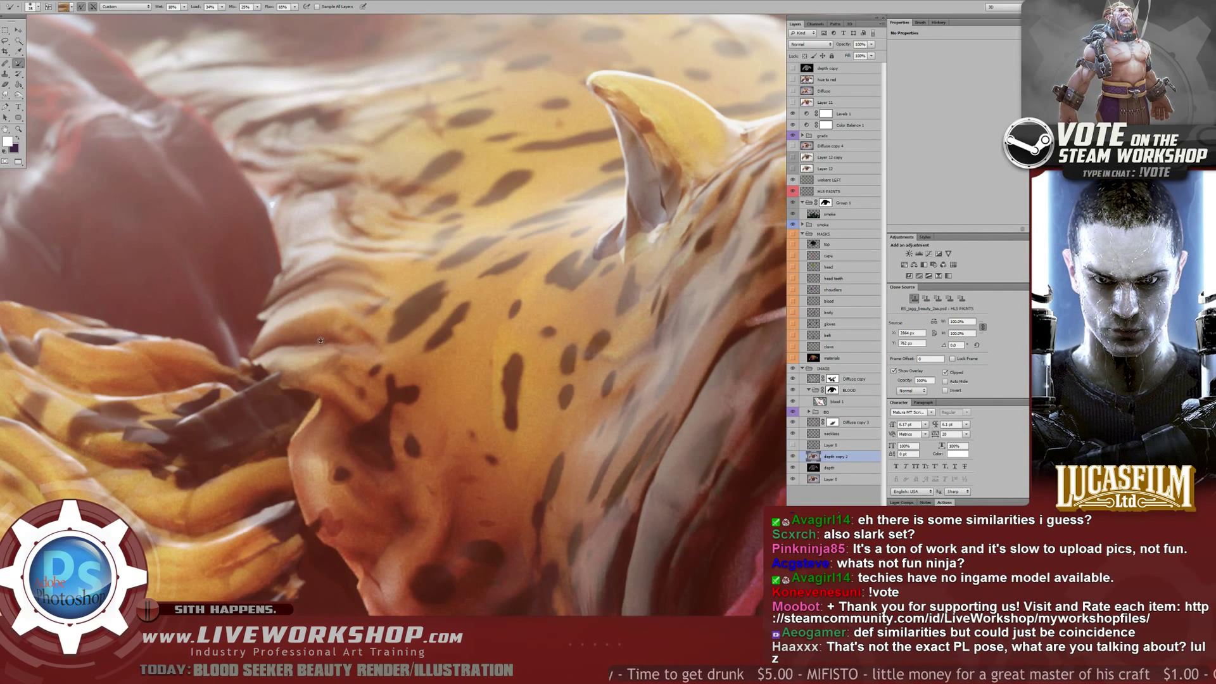
alt+click(277, 350)
drag(284, 348, 326, 342)
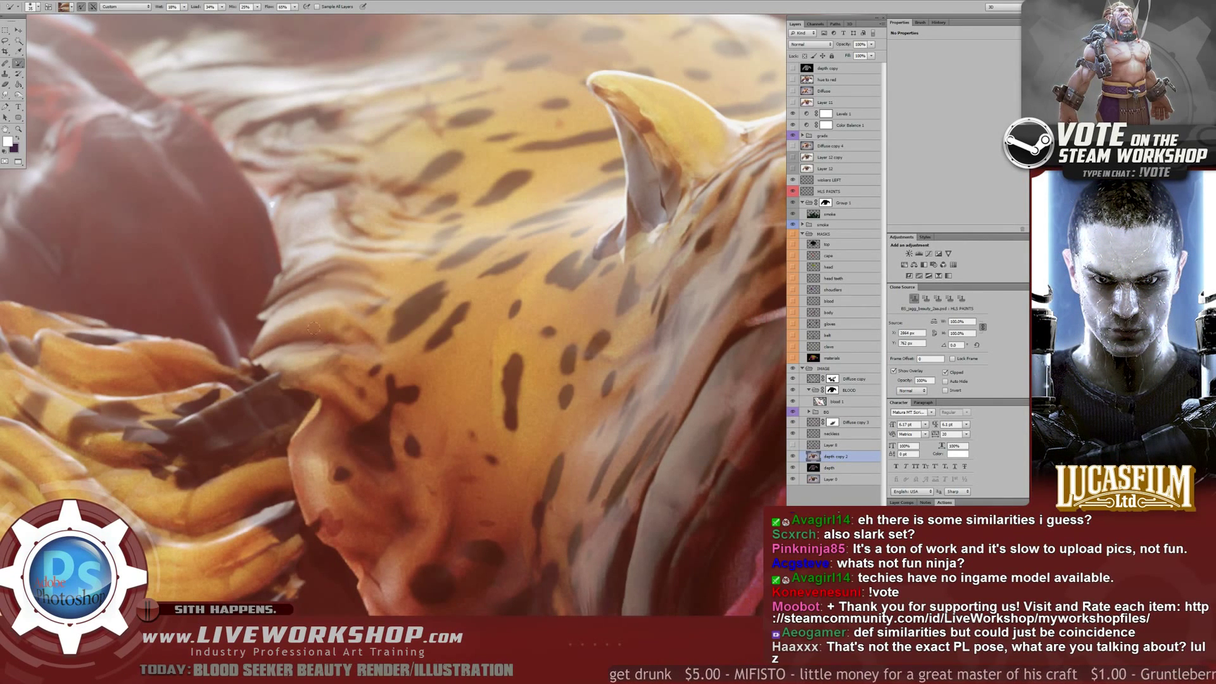
alt+click(327, 306)
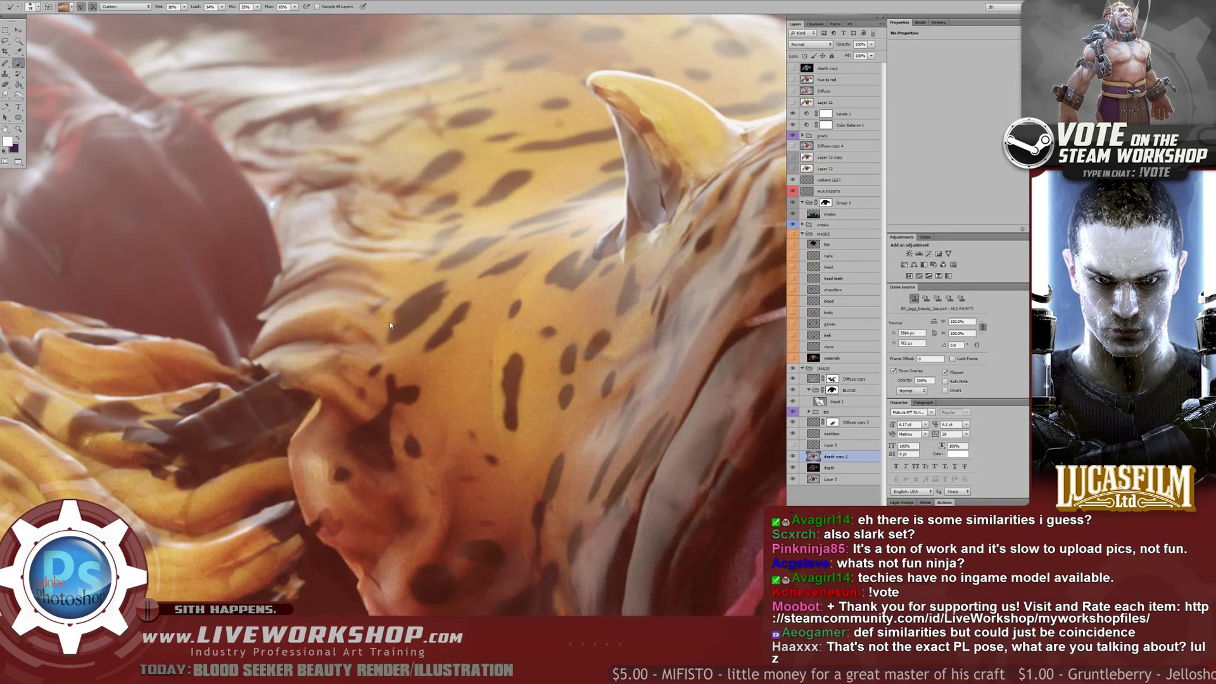
alt+click(366, 305)
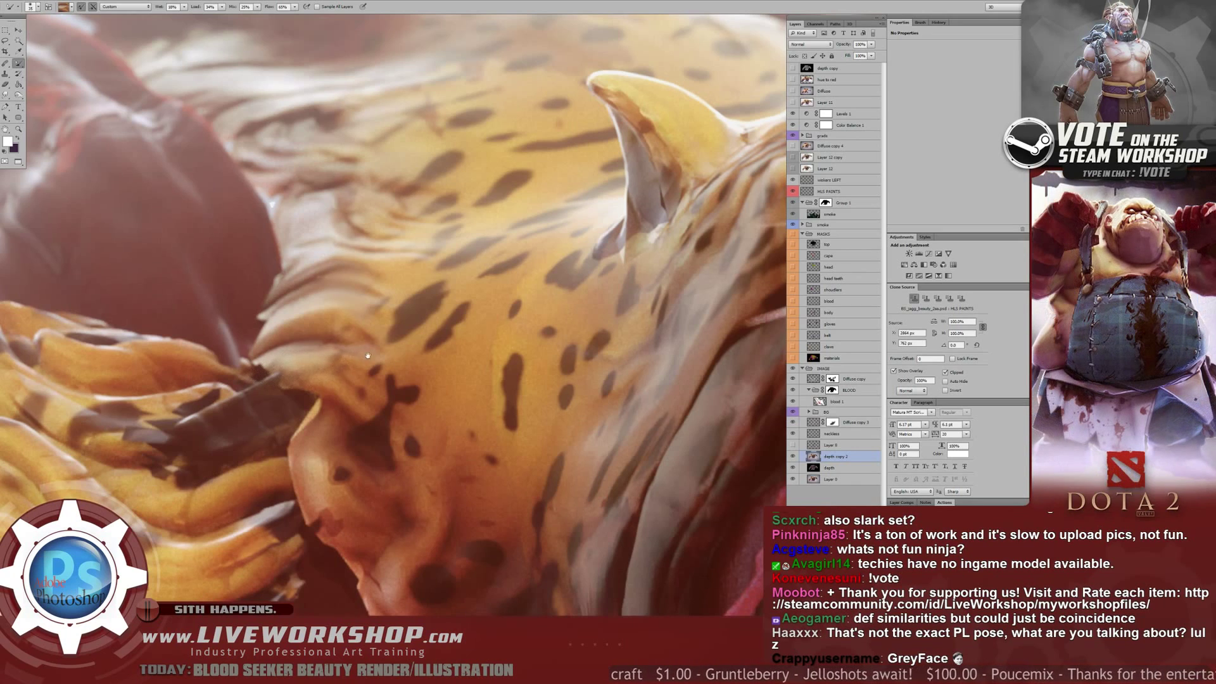
mouse_move(368, 417)
mouse_down()
mouse_move(353, 514)
mouse_move(343, 505)
mouse_up()
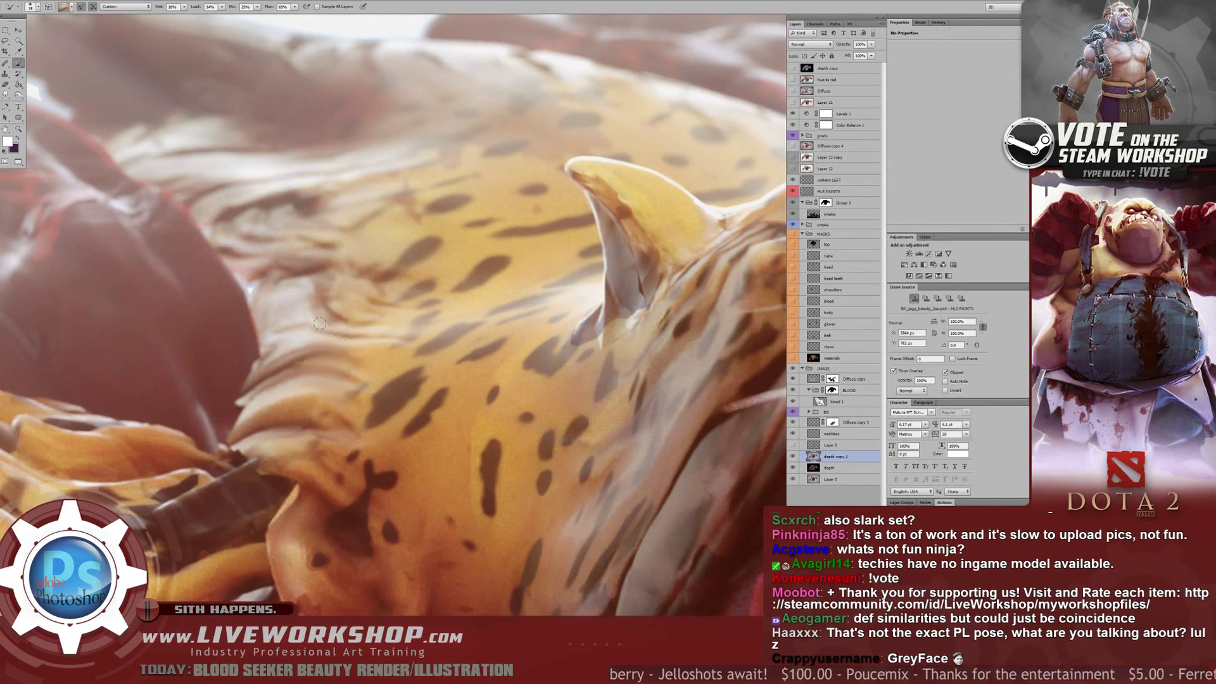
mouse_move(460, 331)
mouse_down()
mouse_move(399, 320)
mouse_move(487, 293)
mouse_up()
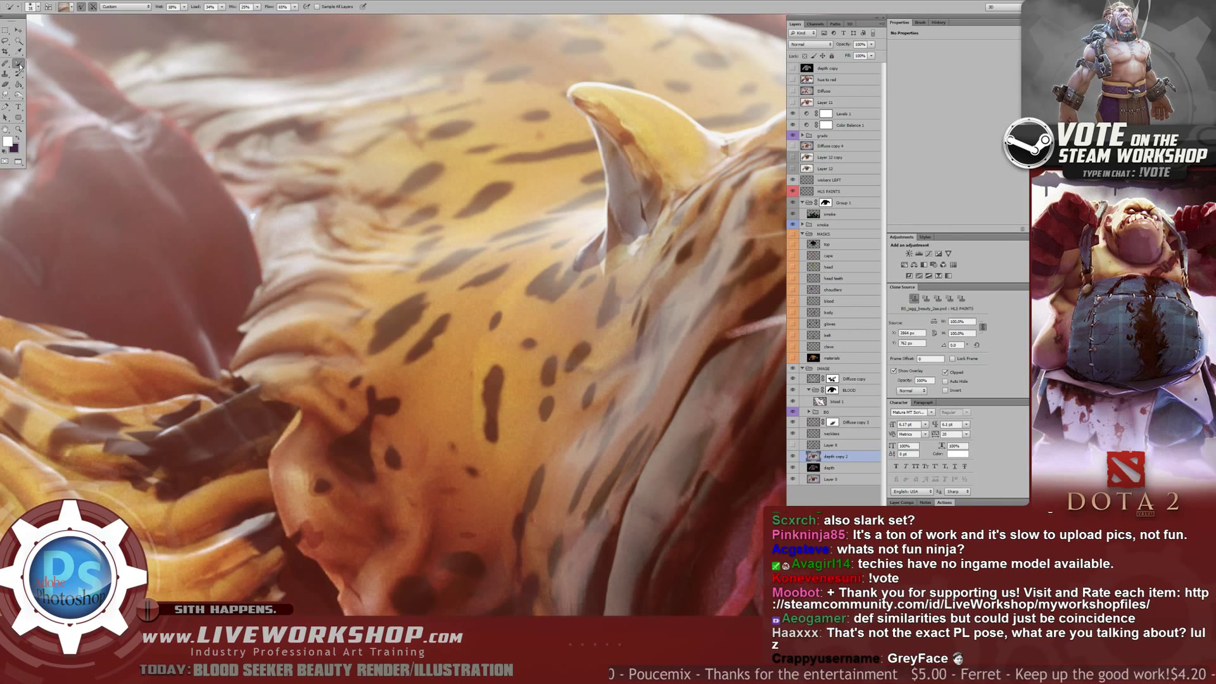
- Paint over the fur folds with the regular Brush at 13% opacity, sampling yellow, ochre and orange tones from the pelt
drag(19, 63, 48, 62)
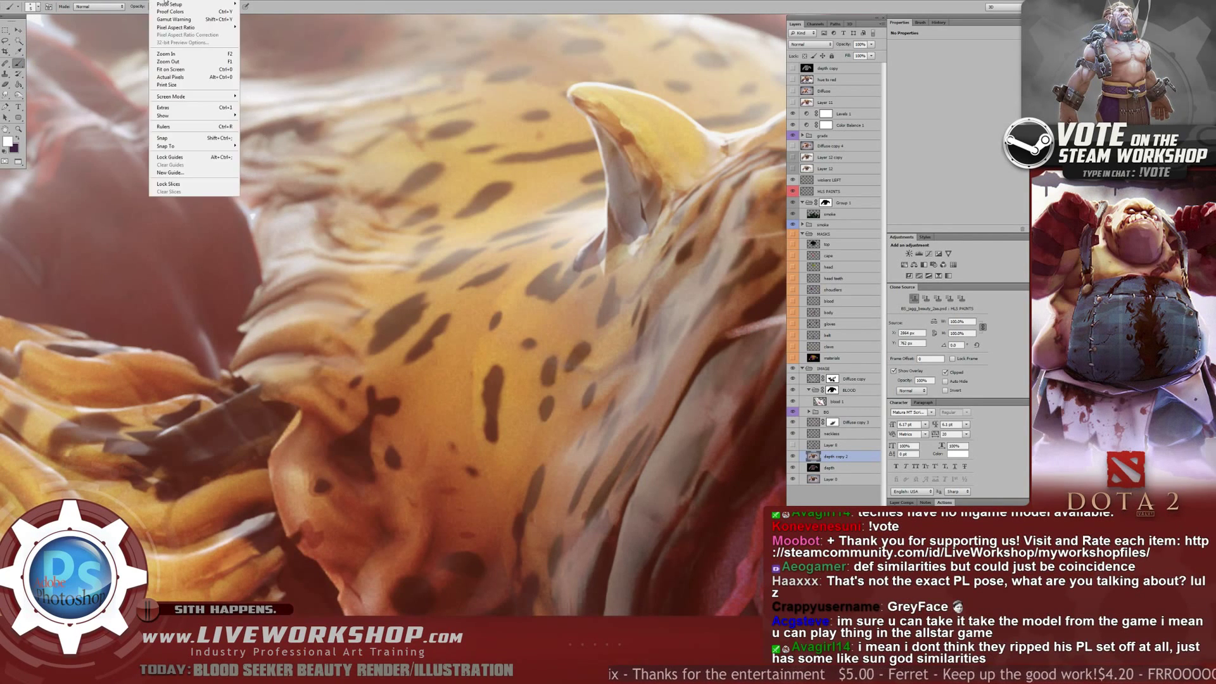
click(166, 6)
drag(166, 16, 158, 16)
drag(386, 228, 399, 226)
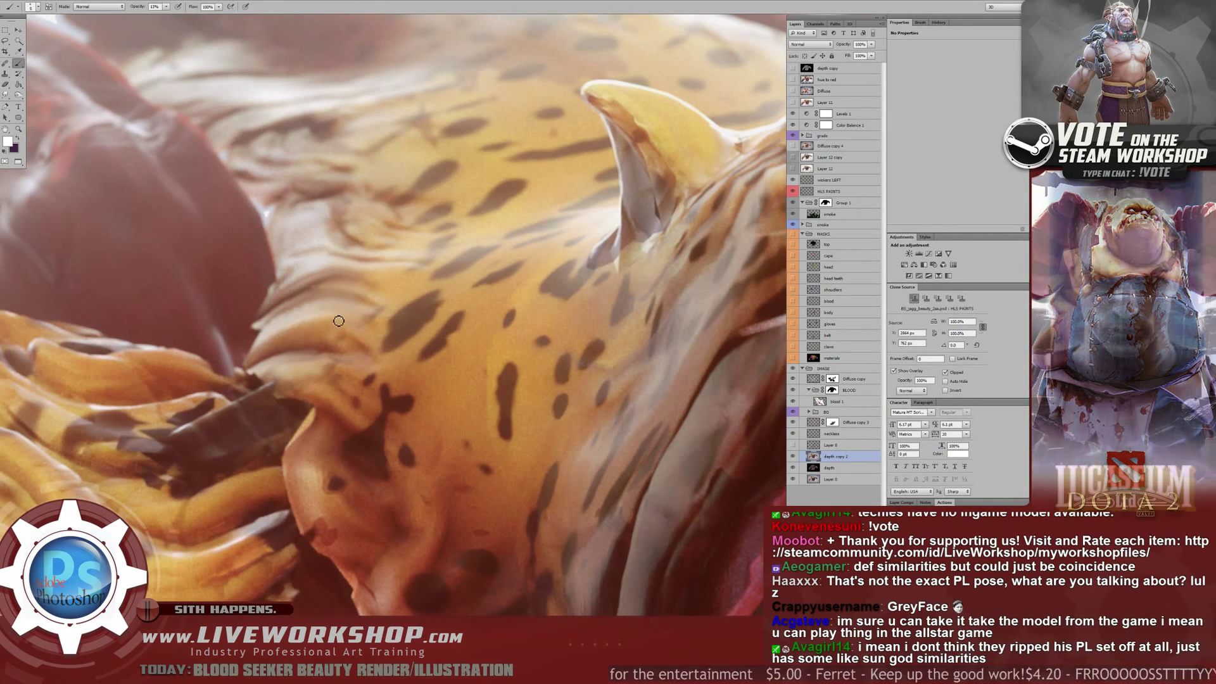
alt+click(391, 283)
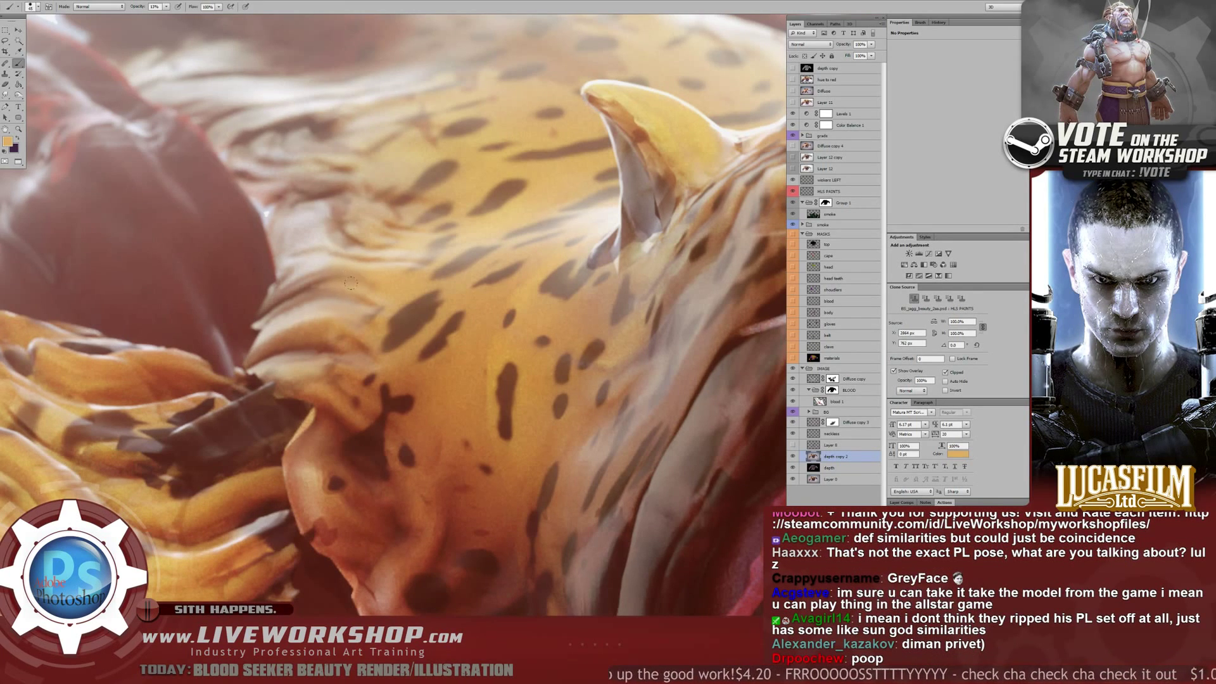
alt+click(375, 325)
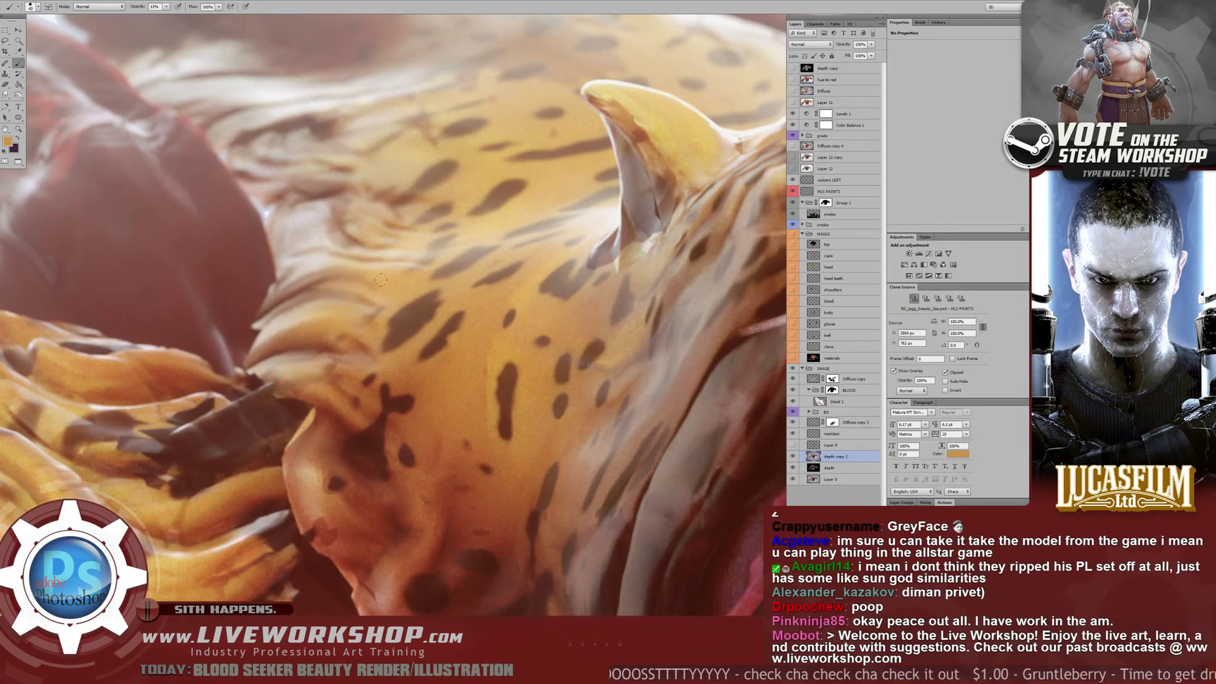
alt+click(407, 384)
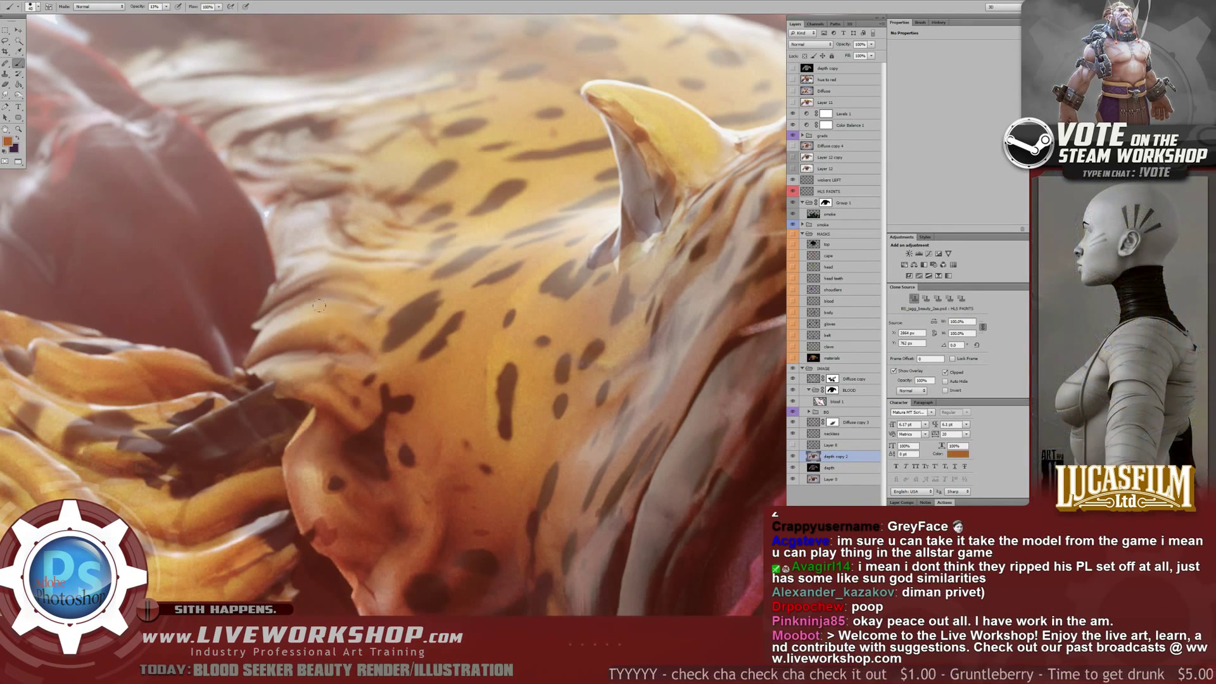
- Choose a different brush tip and refine the fur folds with sampled light yellow and orange tones
right_click(356, 323)
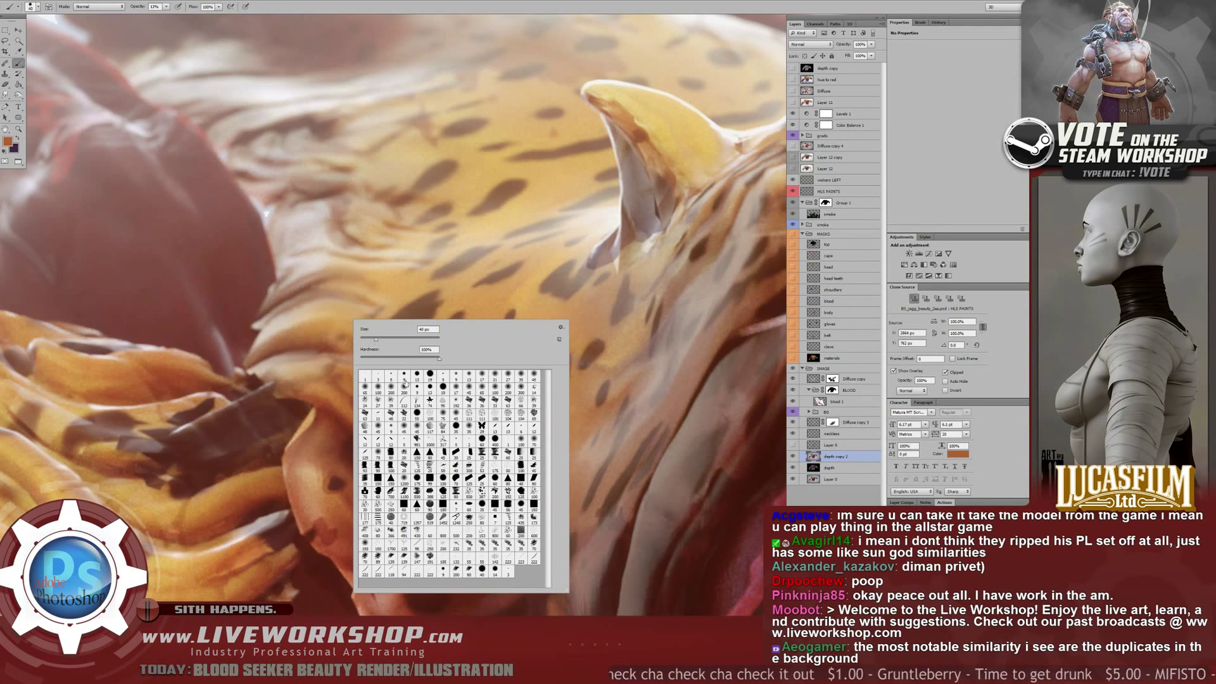
double_click(376, 387)
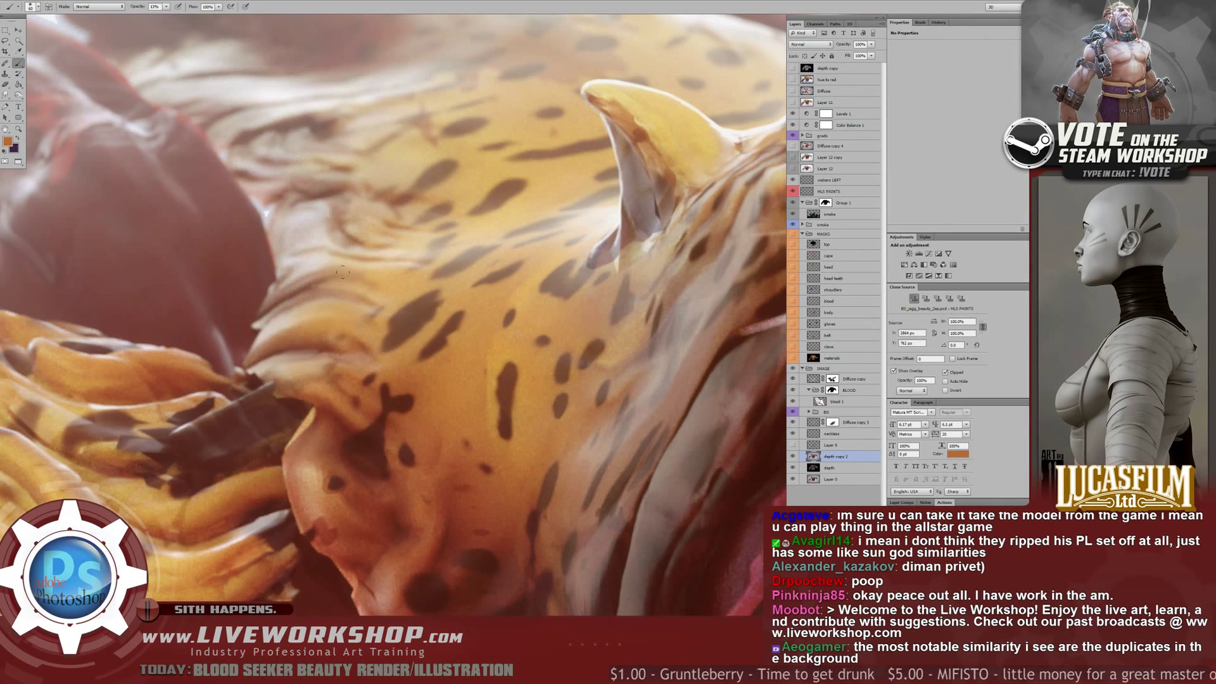
alt+click(382, 273)
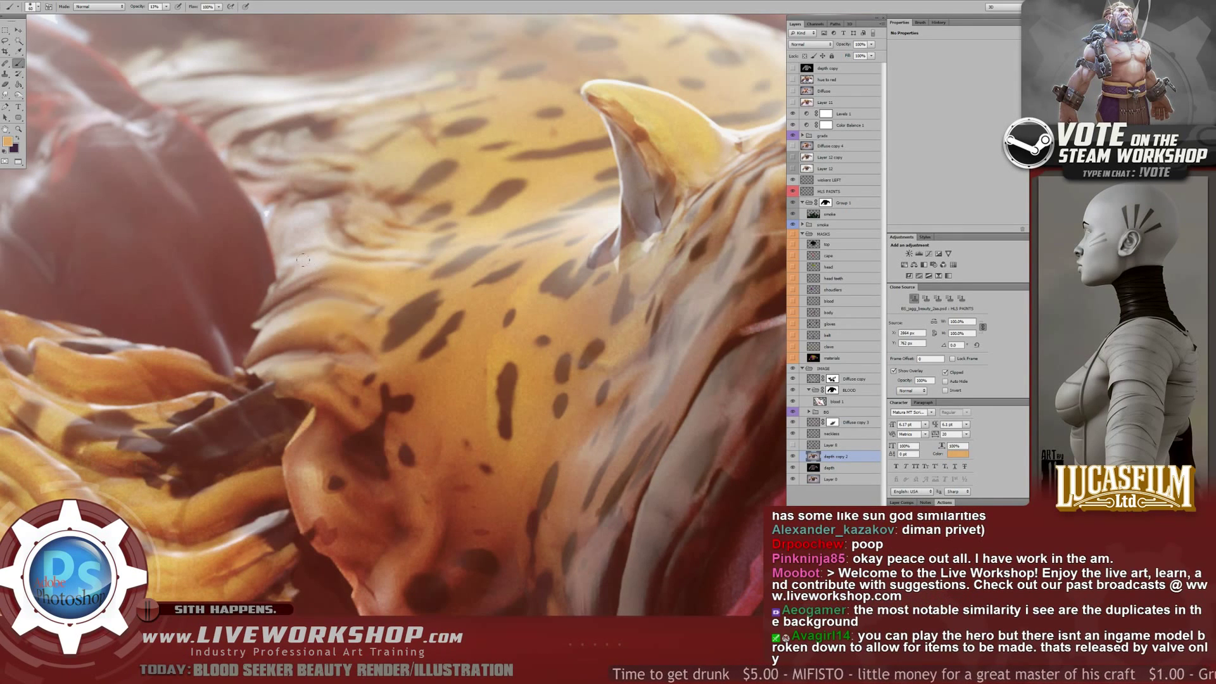
alt+click(364, 330)
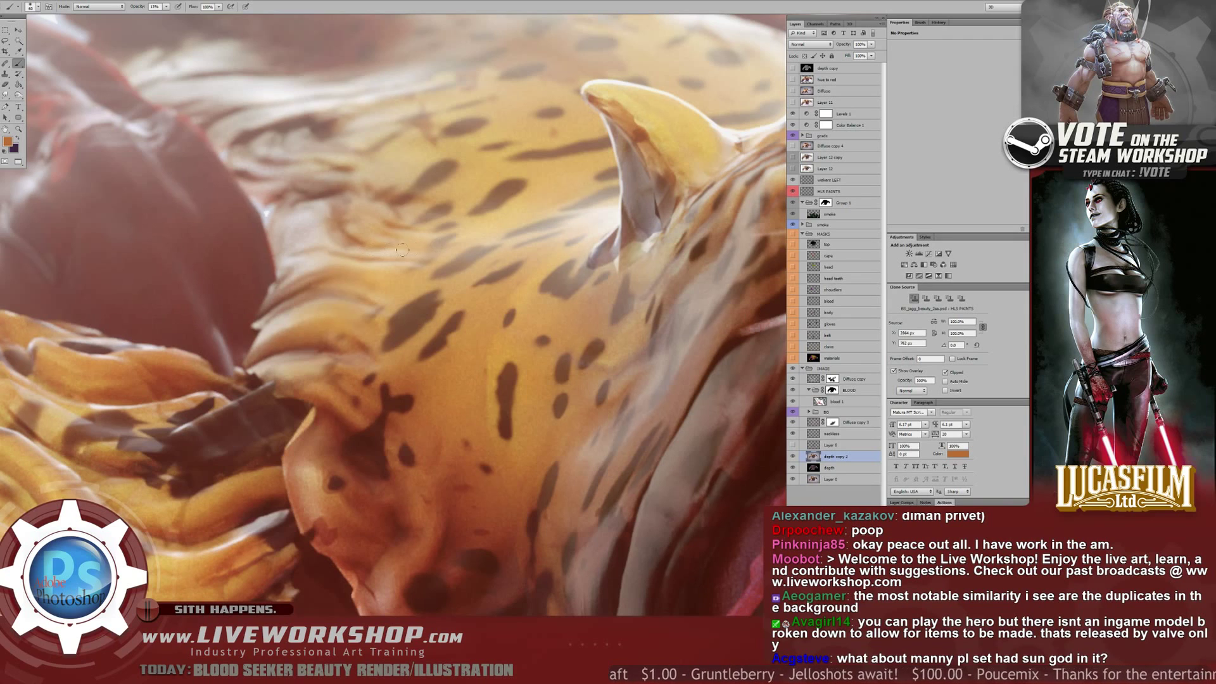
- Blend the orange fur between the dark spots lower on the pelt with the Mixer Brush
drag(459, 343, 436, 271)
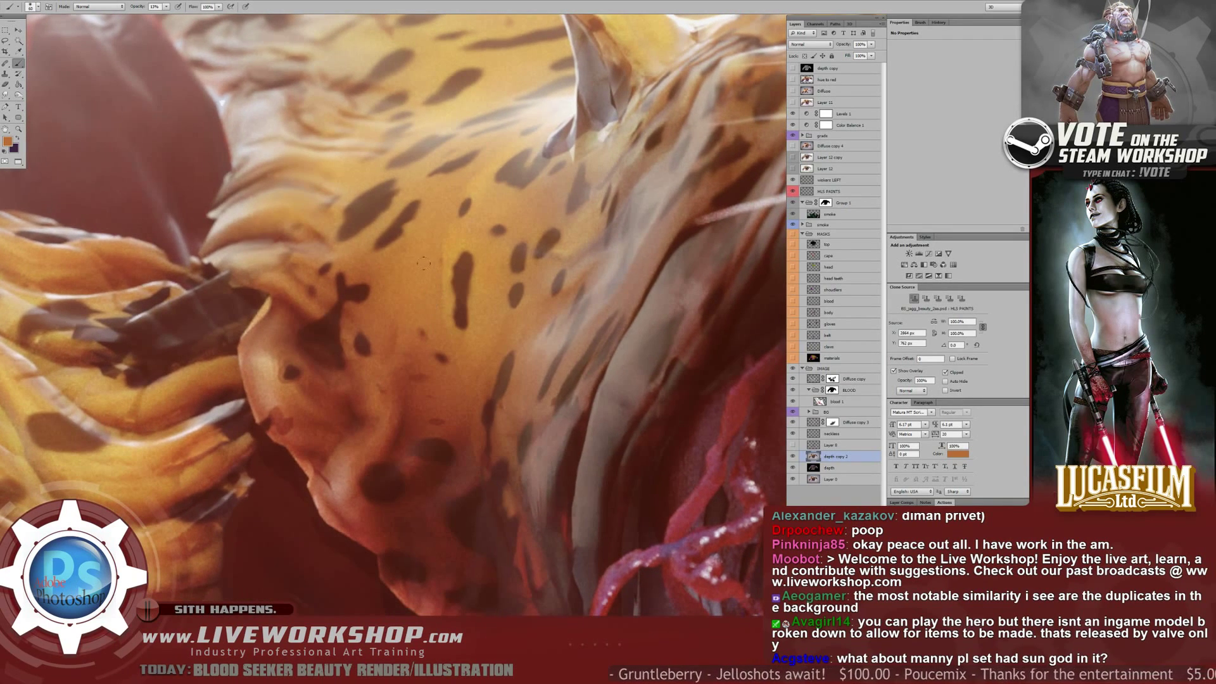
key(r)
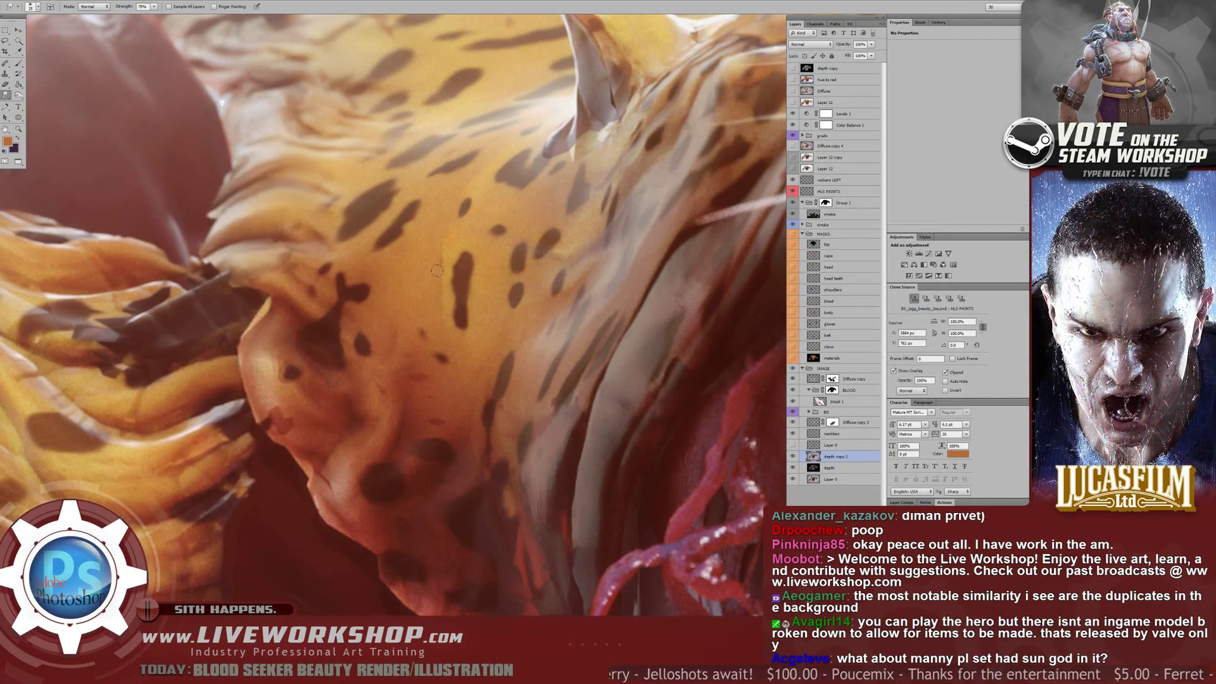
click(19, 64)
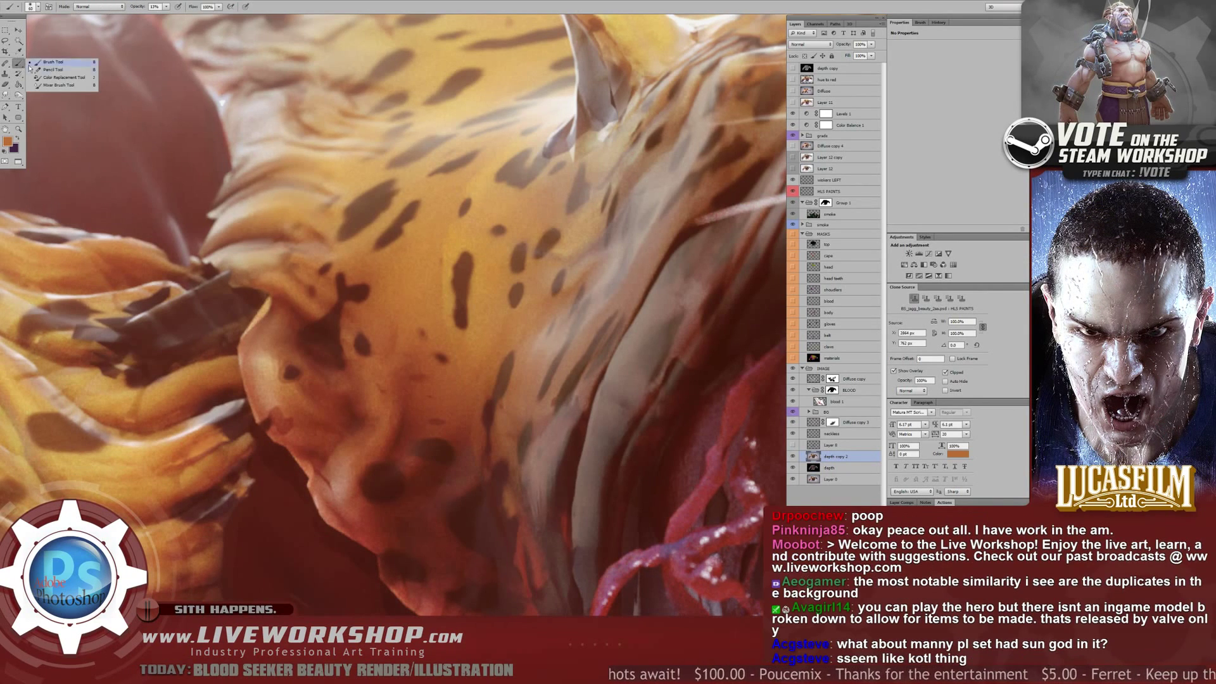
click(64, 88)
drag(440, 264, 437, 265)
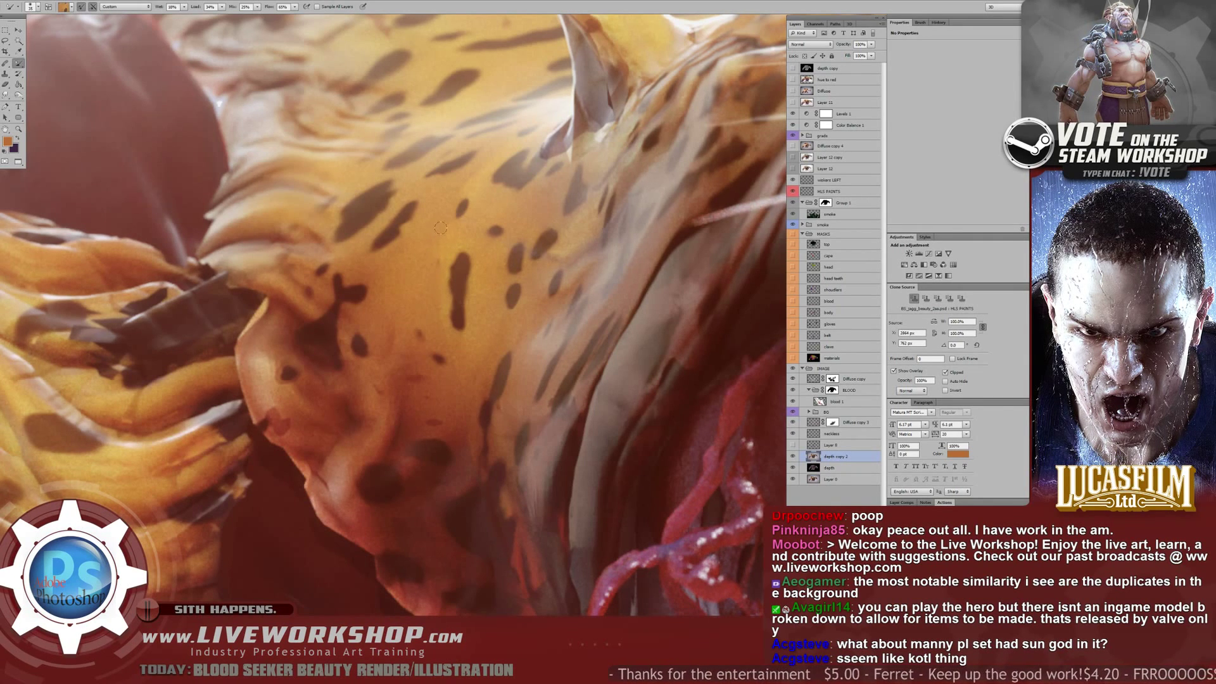
- Sample an orange fur tone and blend the fur between the dark spots down the middle of the pelt with the Mixer Brush
alt+click(437, 274)
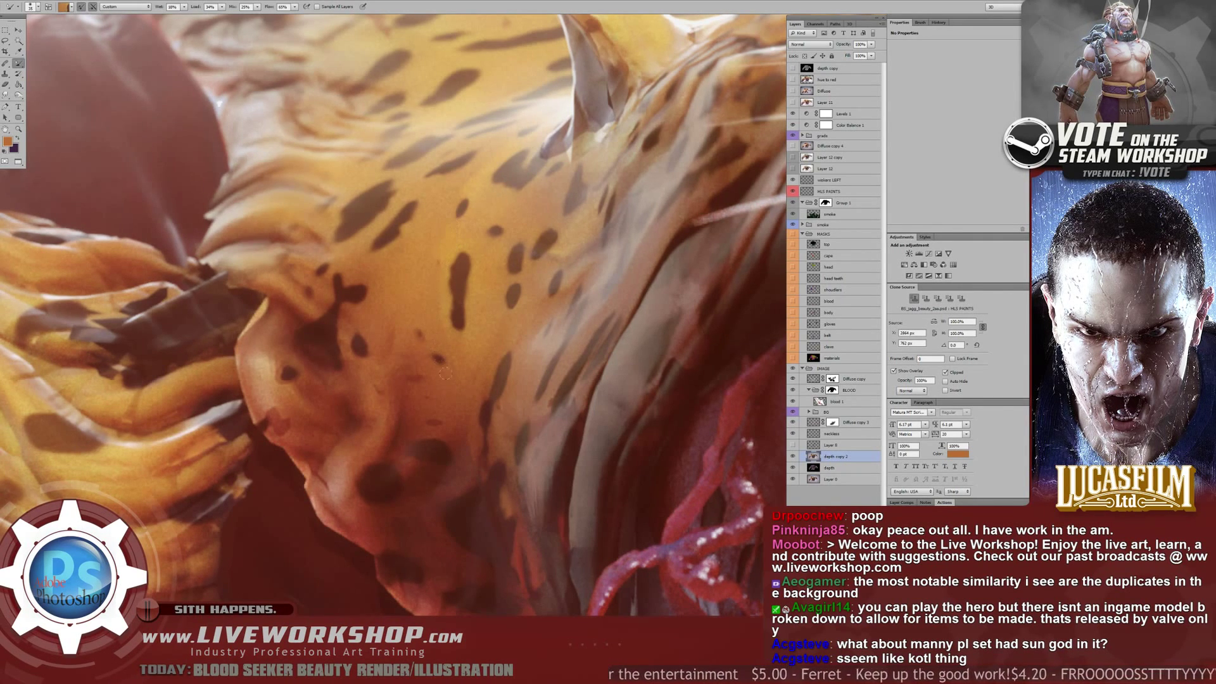
mouse_move(471, 186)
mouse_down()
mouse_move(456, 175)
mouse_move(445, 201)
mouse_move(411, 147)
mouse_up()
click(414, 308)
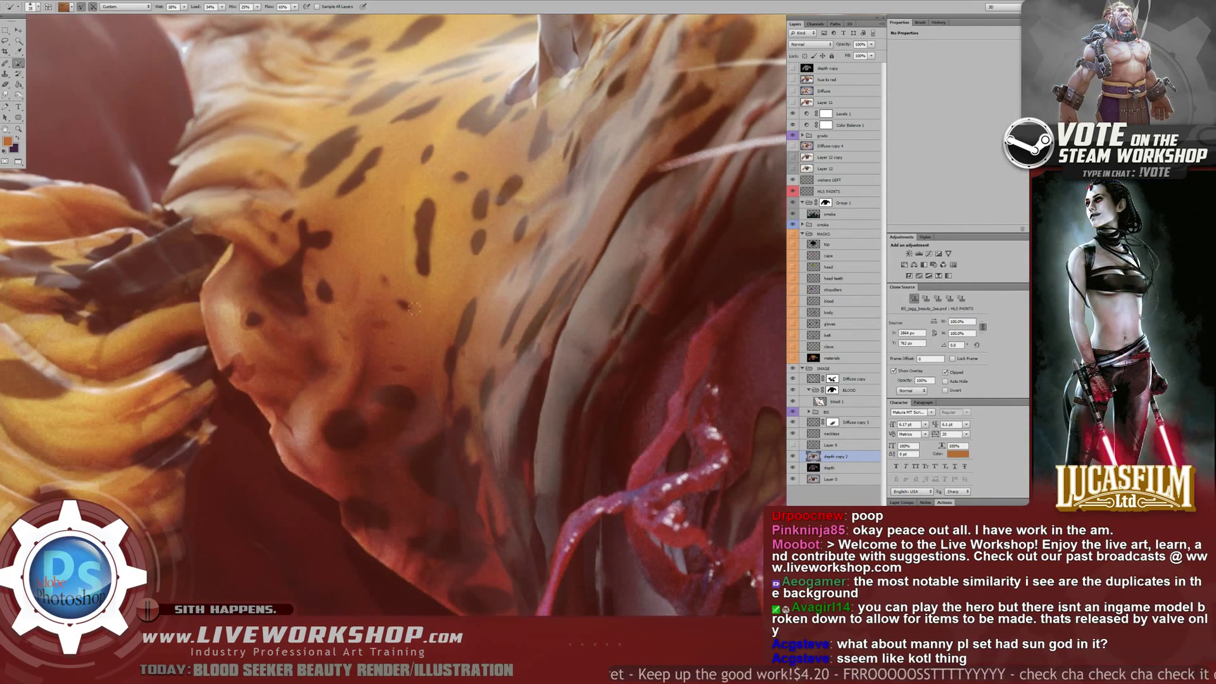
drag(423, 296, 414, 282)
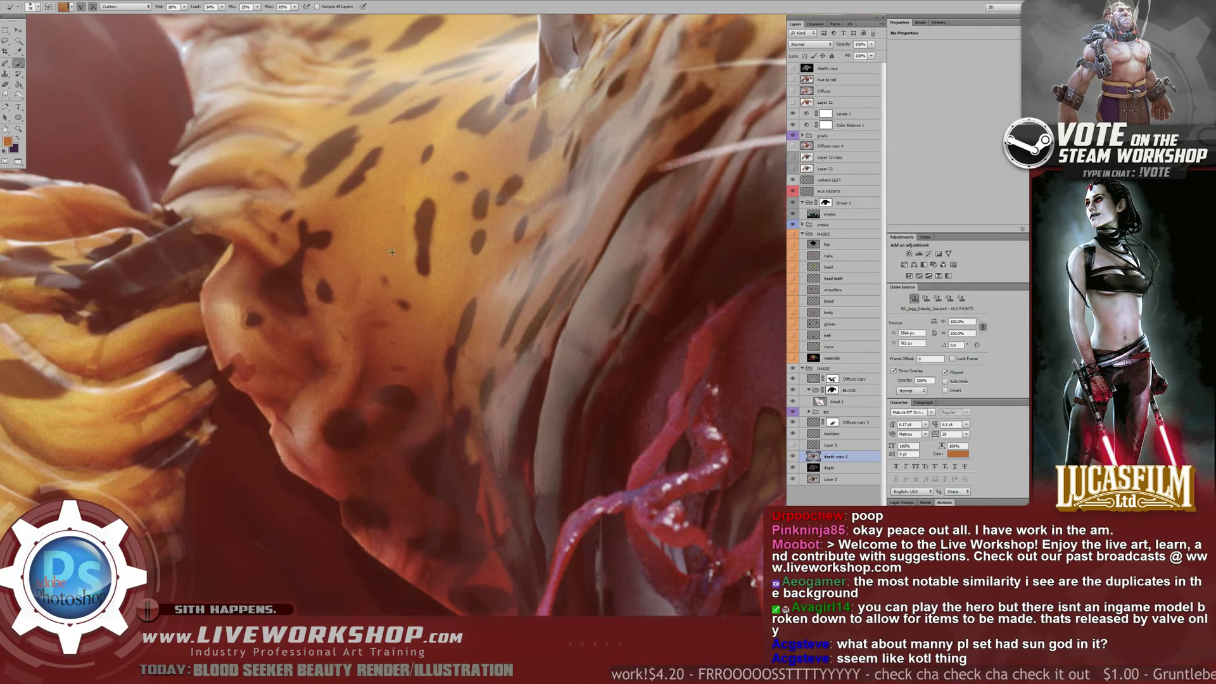
drag(412, 199, 399, 197)
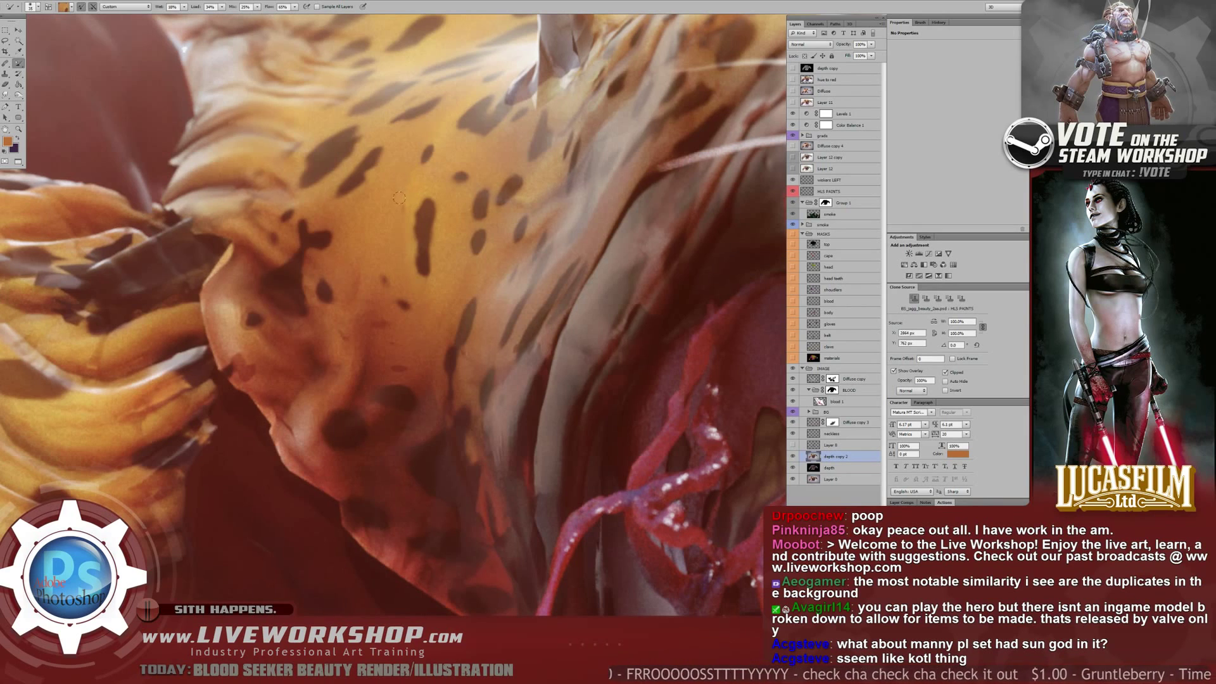
drag(436, 253, 421, 200)
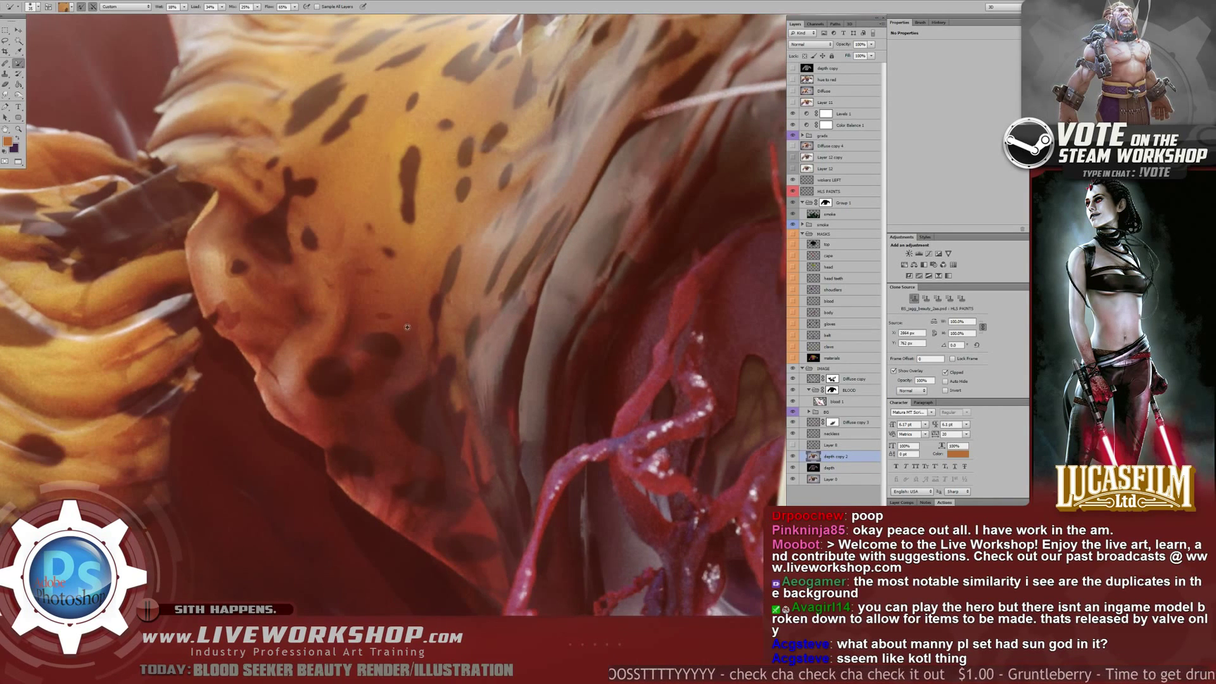
drag(409, 324, 421, 321)
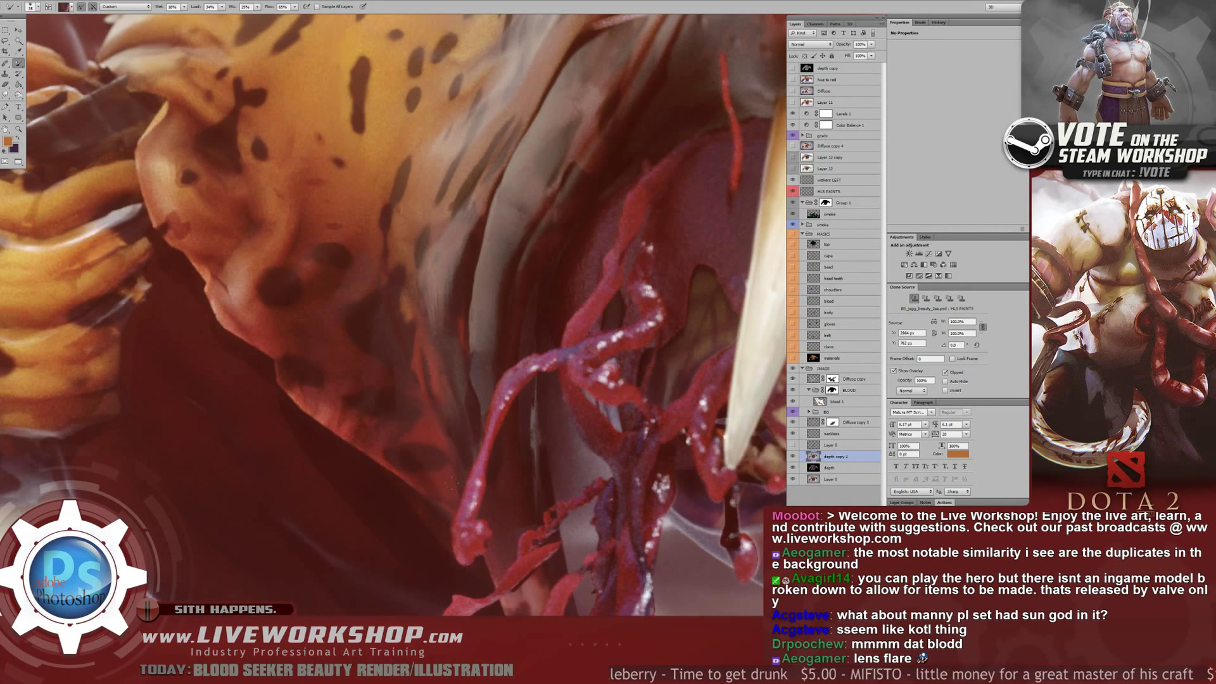
- Blend the dark red and grey folds between the spotted pelt and the blood strands with upward Mixer Brush strokes
drag(465, 325, 435, 345)
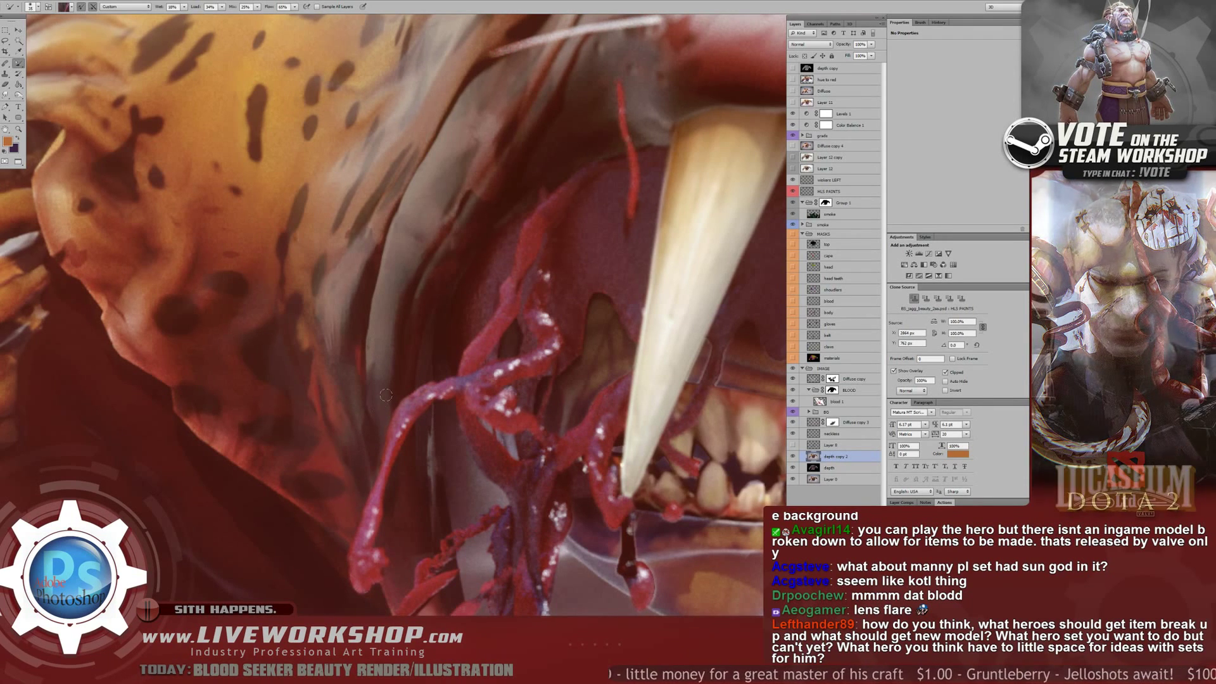
mouse_move(386, 393)
mouse_down()
mouse_move(377, 302)
mouse_move(411, 255)
mouse_move(385, 372)
mouse_move(394, 287)
mouse_move(383, 348)
mouse_up()
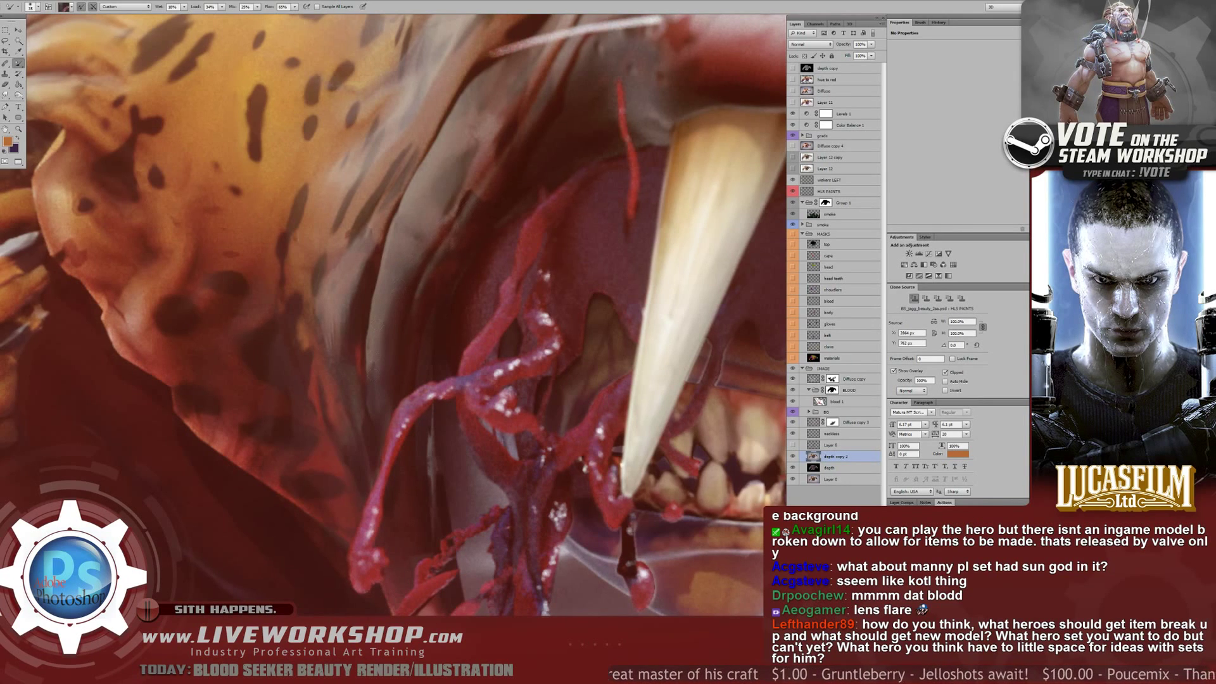
drag(373, 403, 383, 294)
drag(367, 378, 398, 240)
mouse_move(379, 345)
mouse_down()
mouse_move(401, 237)
mouse_move(560, 89)
mouse_move(393, 277)
mouse_move(473, 147)
mouse_up()
scroll(570, 293, down, 4)
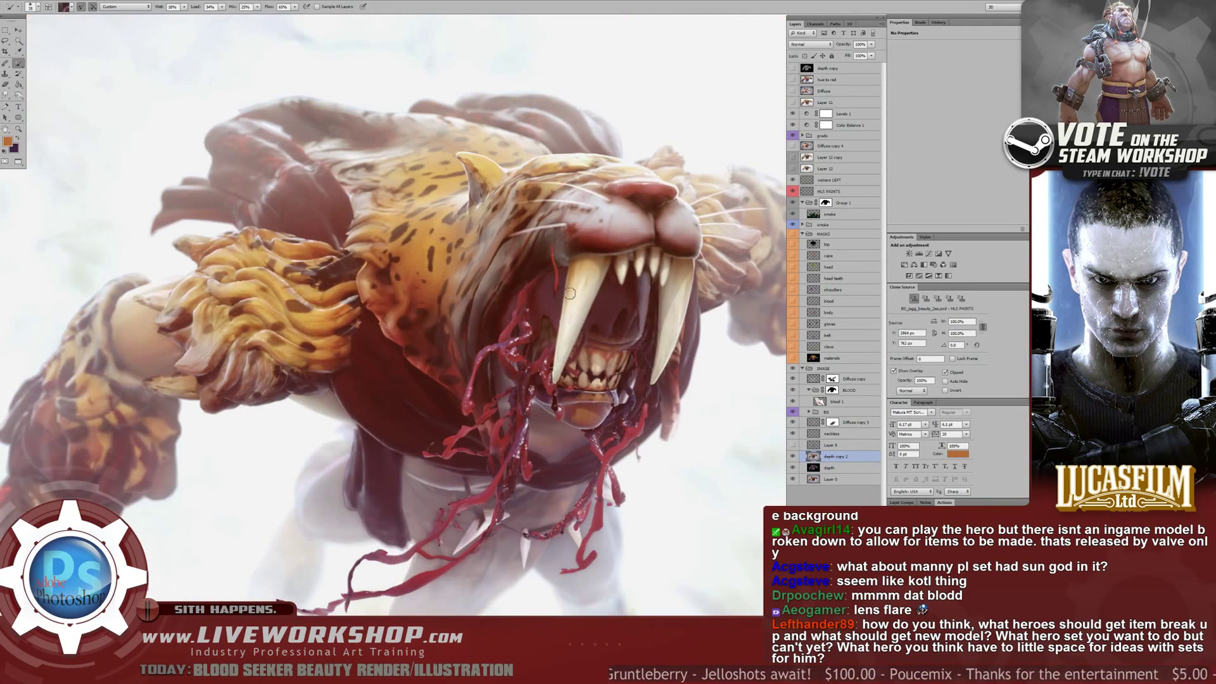
- Smooth the grey-brown folds running from the cheek toward the mouth corner, sampling a neighbouring tone for the Mixer Brush
scroll(556, 280, up, 4)
drag(473, 260, 452, 271)
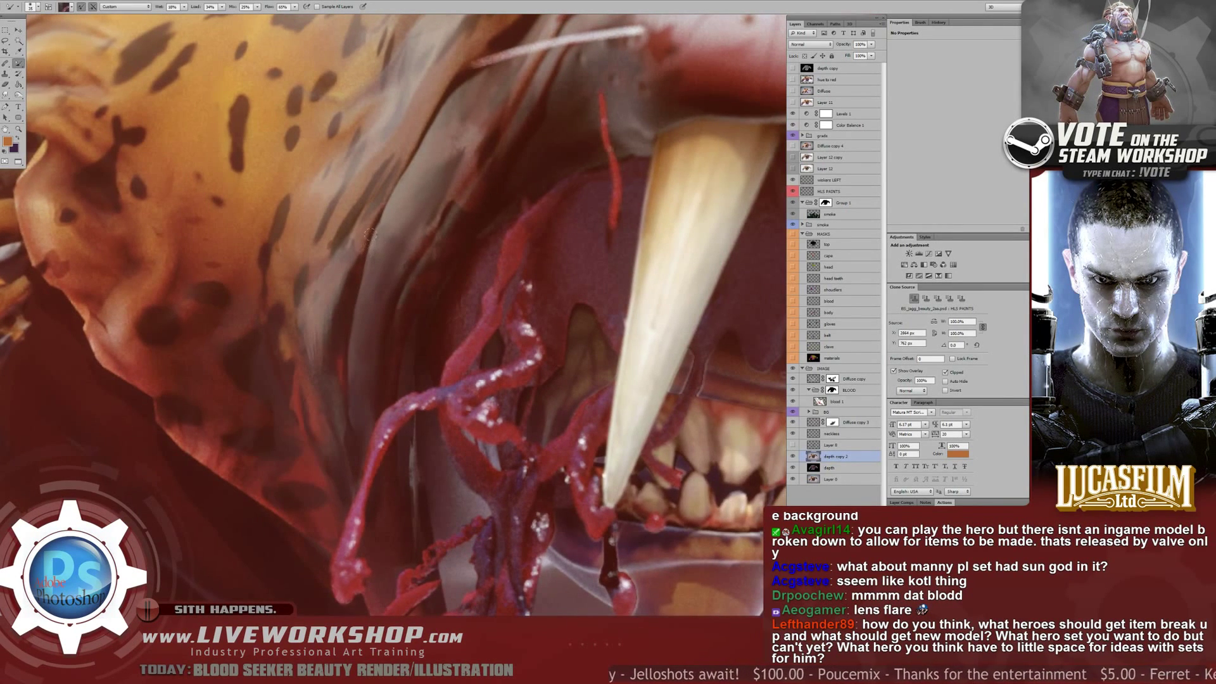
drag(364, 269, 383, 197)
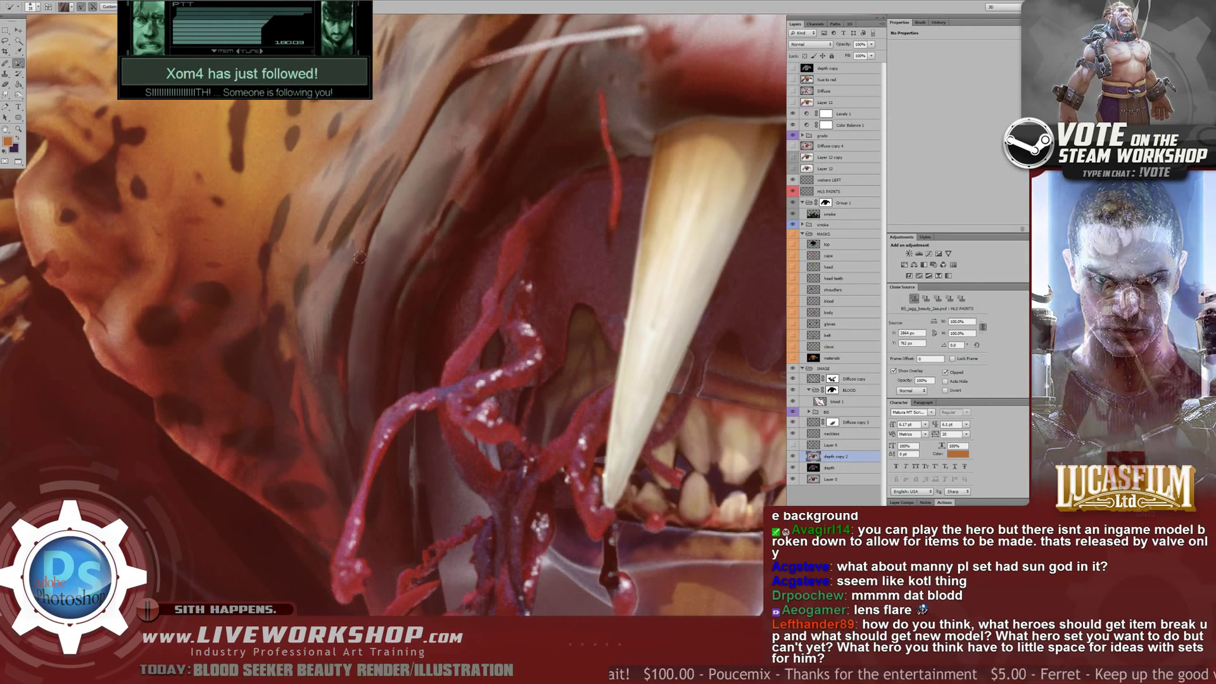
mouse_move(401, 264)
mouse_down()
mouse_move(382, 256)
mouse_move(370, 194)
mouse_move(426, 110)
mouse_up()
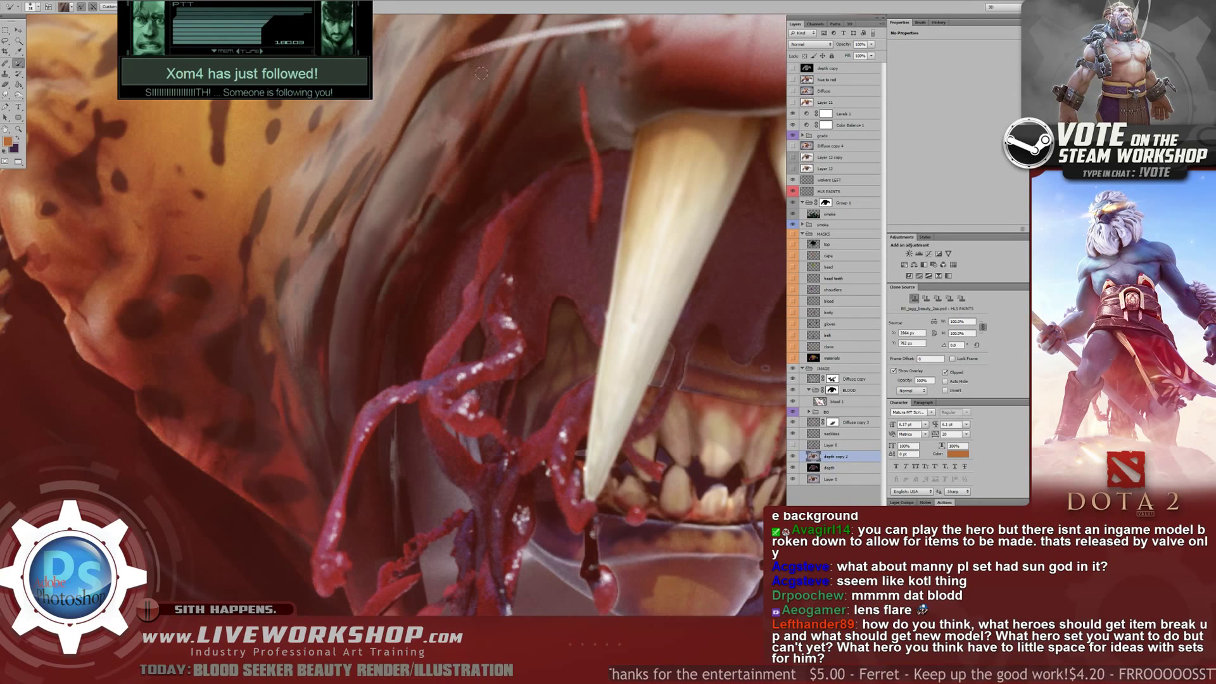
drag(448, 199, 415, 293)
alt+click(444, 190)
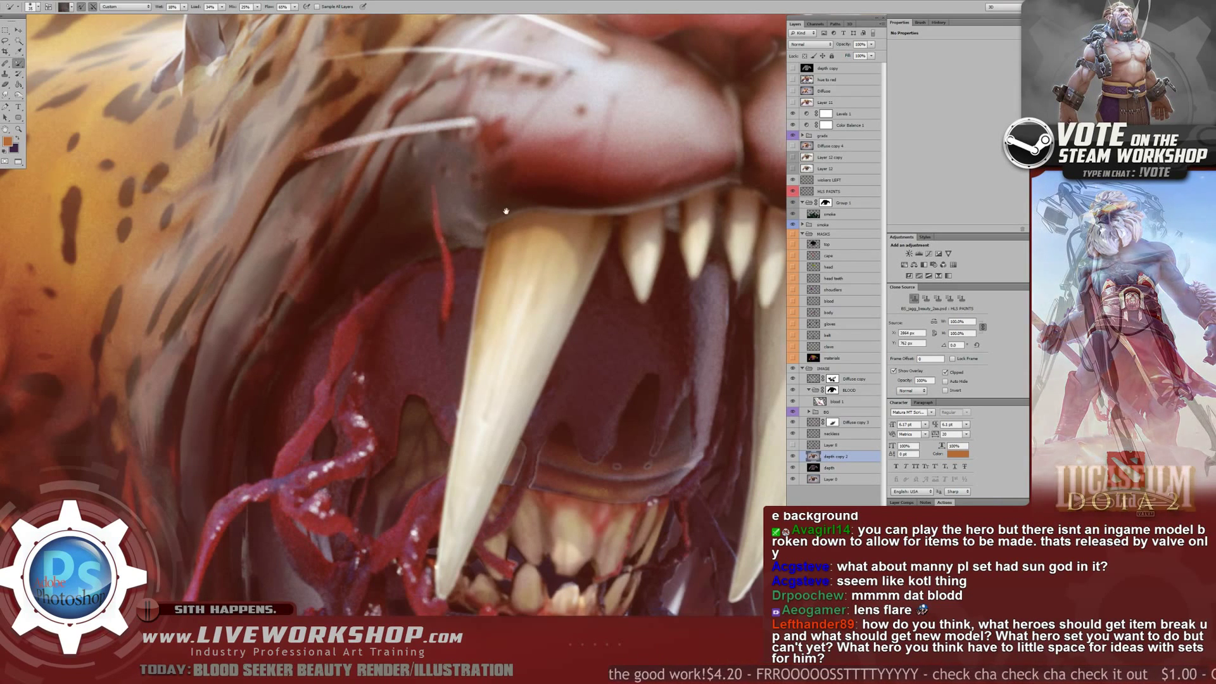
- Blend the pale fur at the lower base of the tiger's ear into the surrounding yellow pelt with short Mixer Brush strokes
mouse_move(522, 305)
mouse_down()
mouse_move(402, 235)
mouse_move(456, 205)
mouse_up()
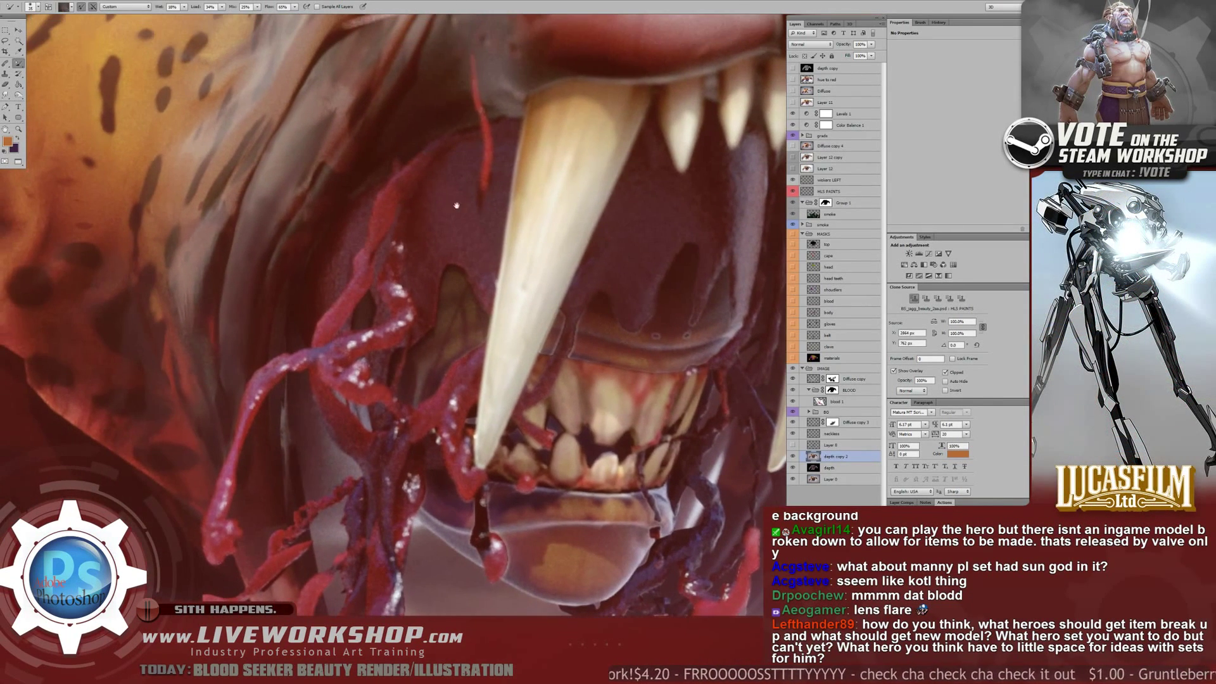
scroll(529, 371, down, 6)
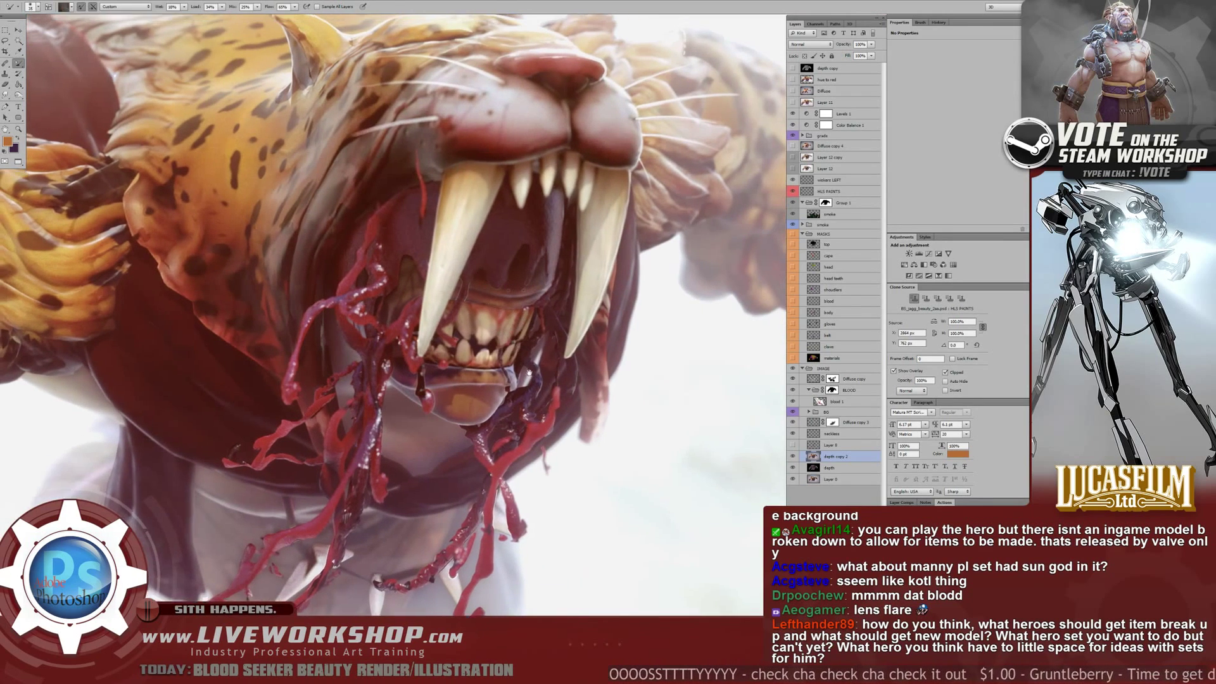
scroll(528, 372, down, 2)
drag(529, 371, 627, 449)
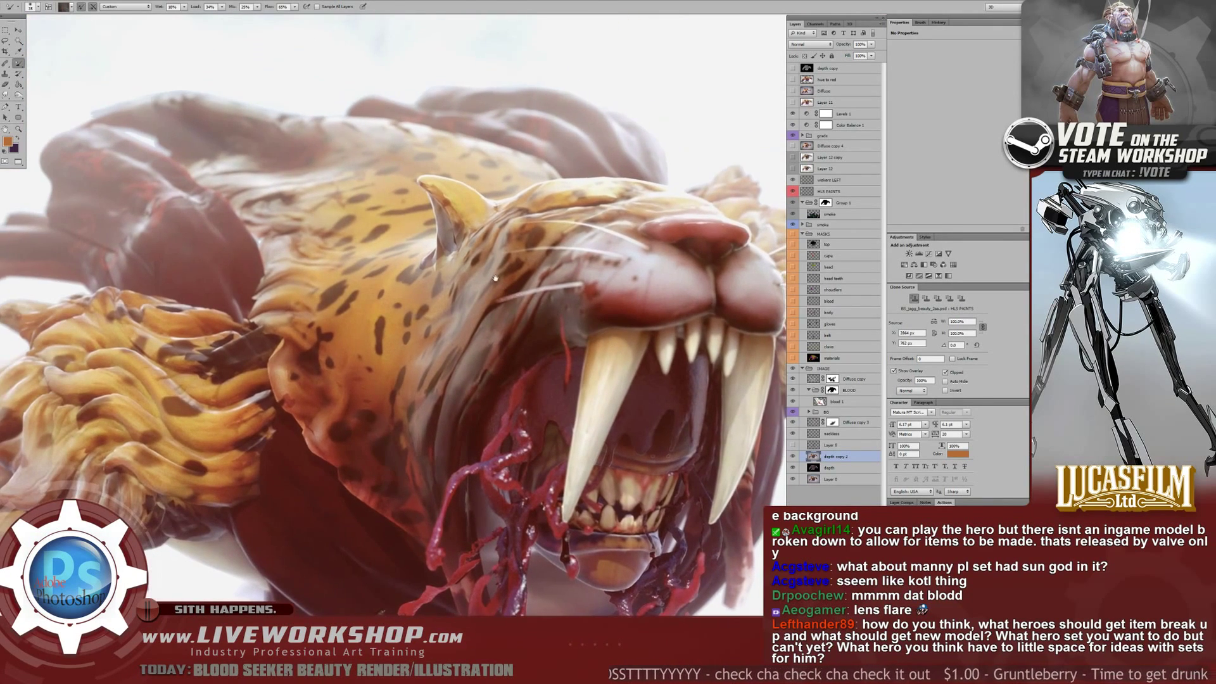
scroll(378, 245, up, 6)
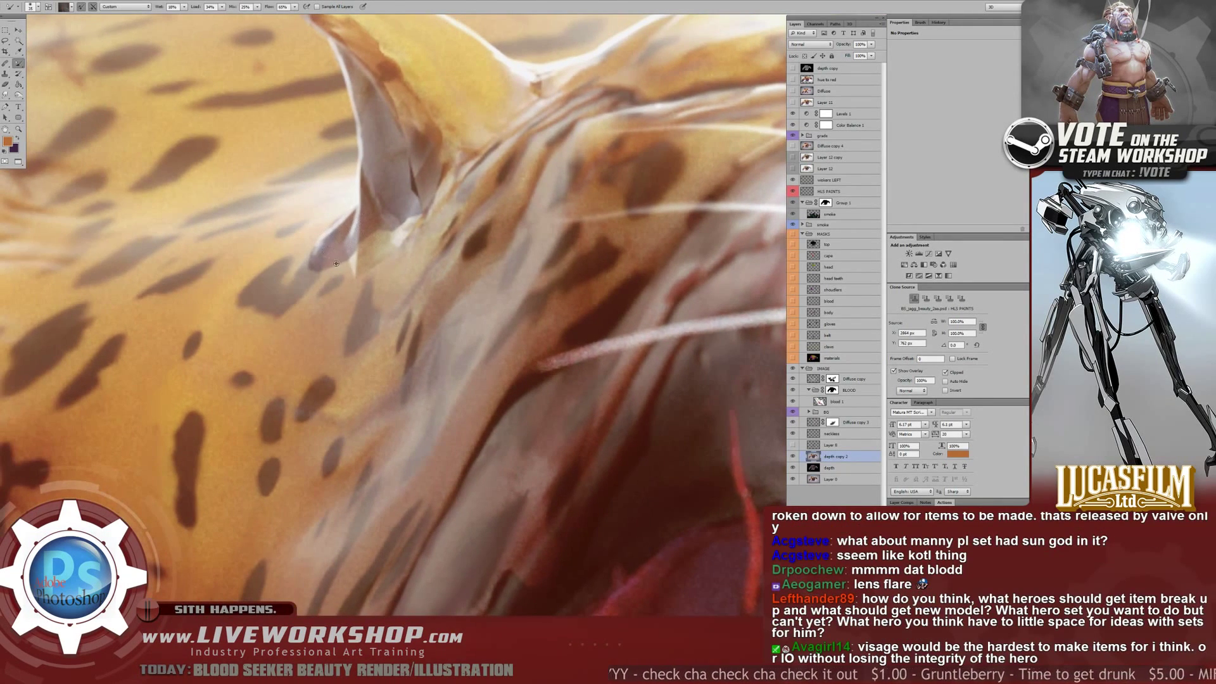
mouse_move(336, 263)
mouse_down()
mouse_move(329, 273)
mouse_move(331, 234)
mouse_up()
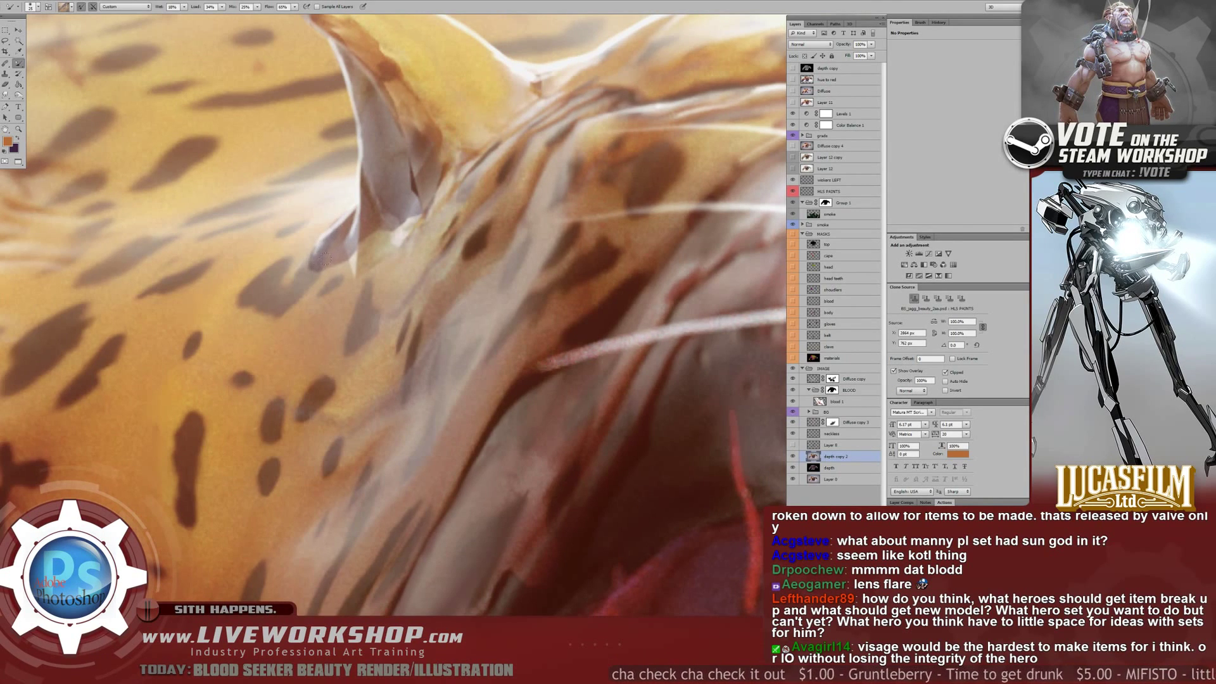
drag(363, 259, 352, 259)
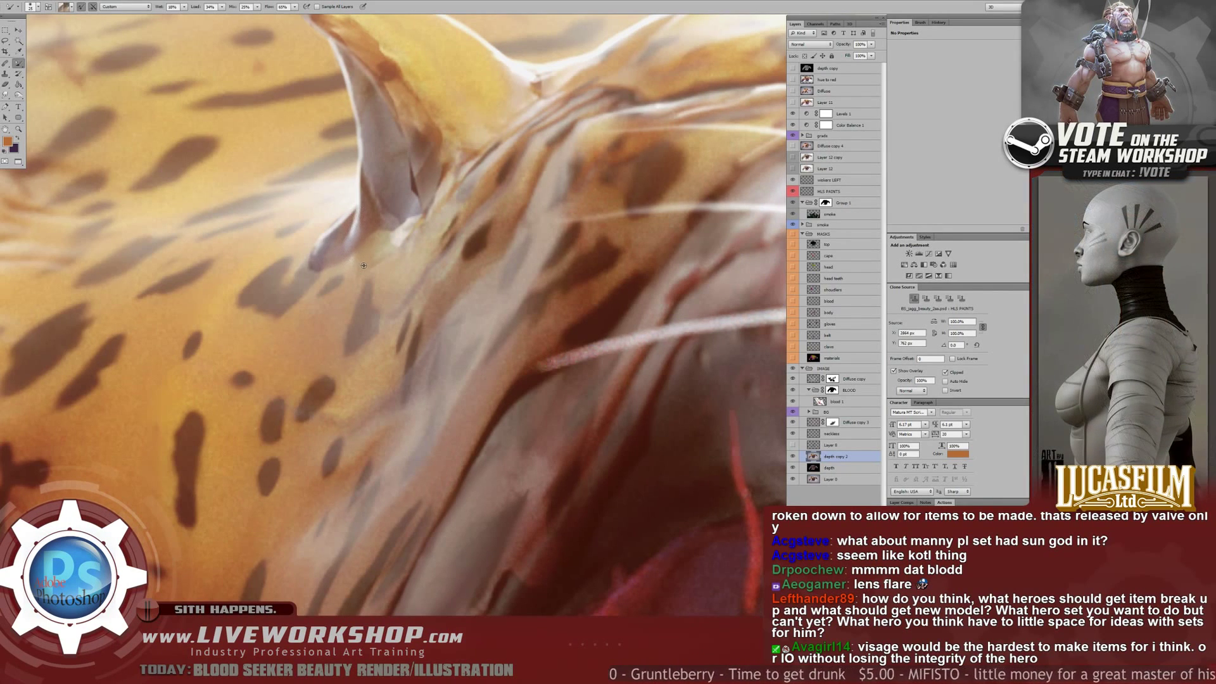
drag(363, 265, 374, 252)
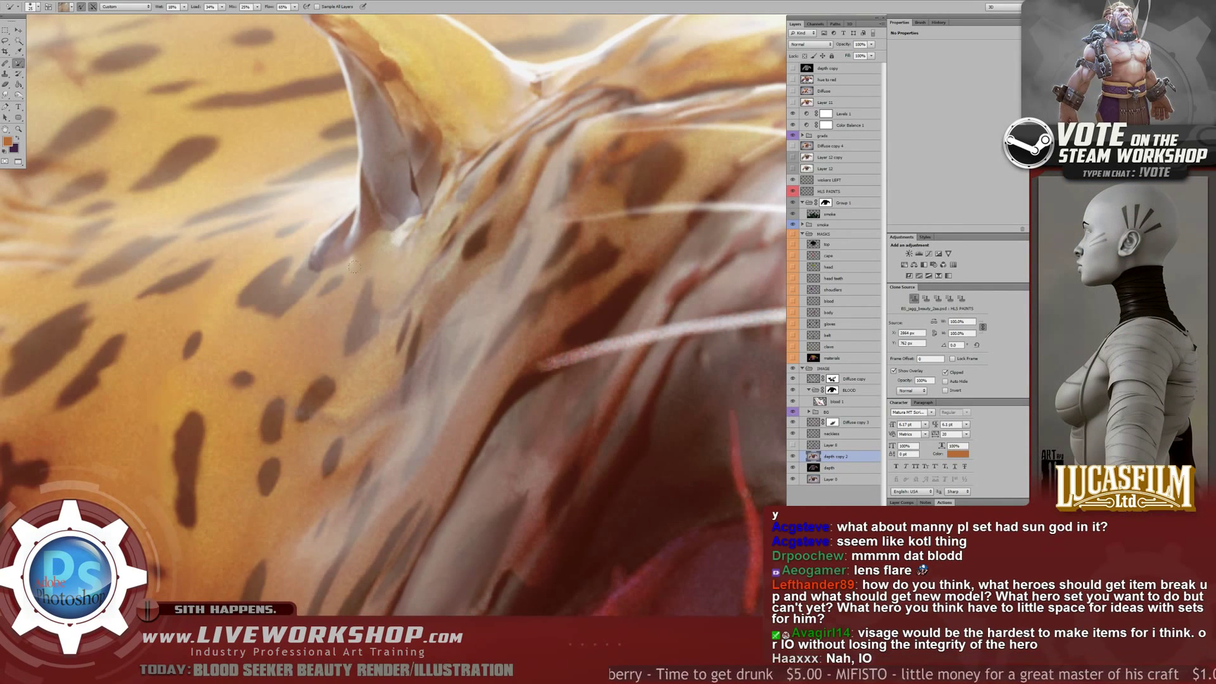
drag(424, 198, 388, 253)
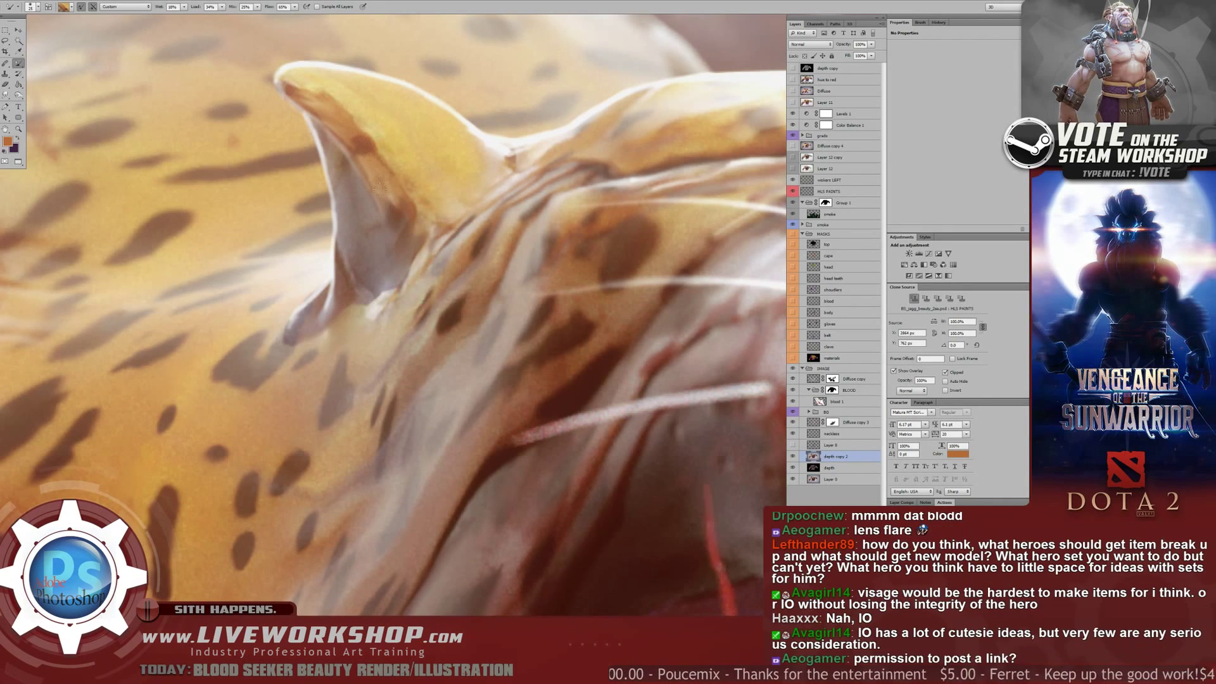
- Sample yellow and grey-brown tones around the ear and blend the fur where the ear meets the head folds
alt+click(406, 207)
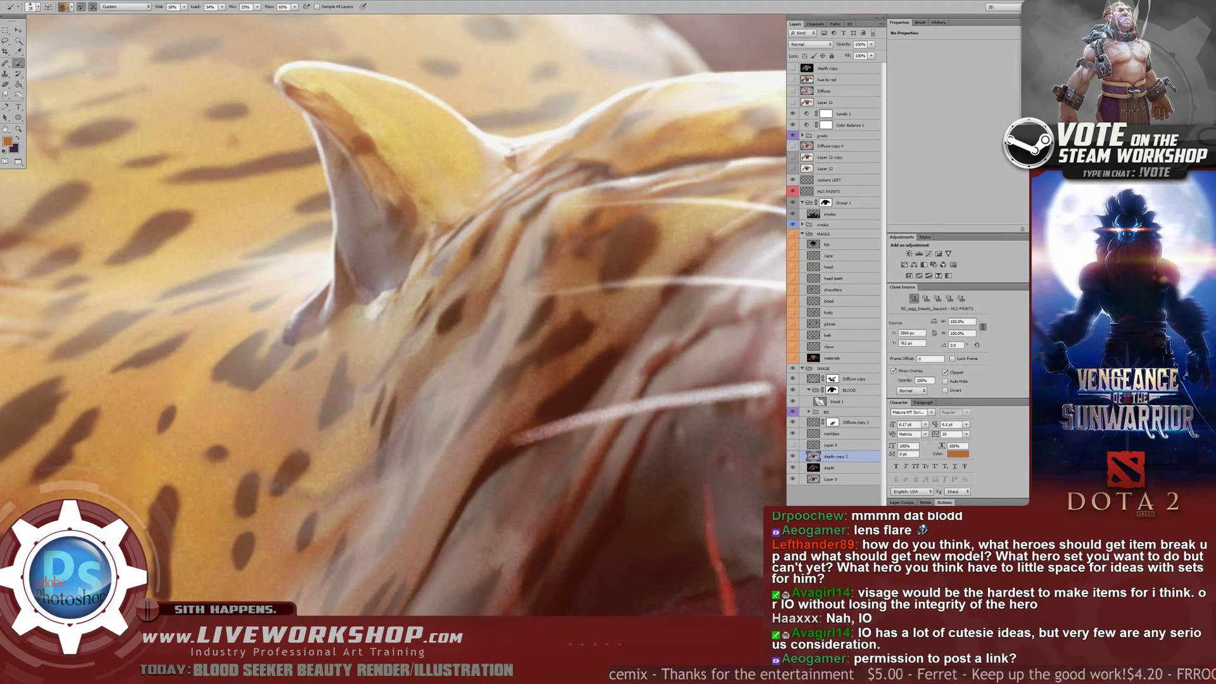
drag(513, 156, 488, 176)
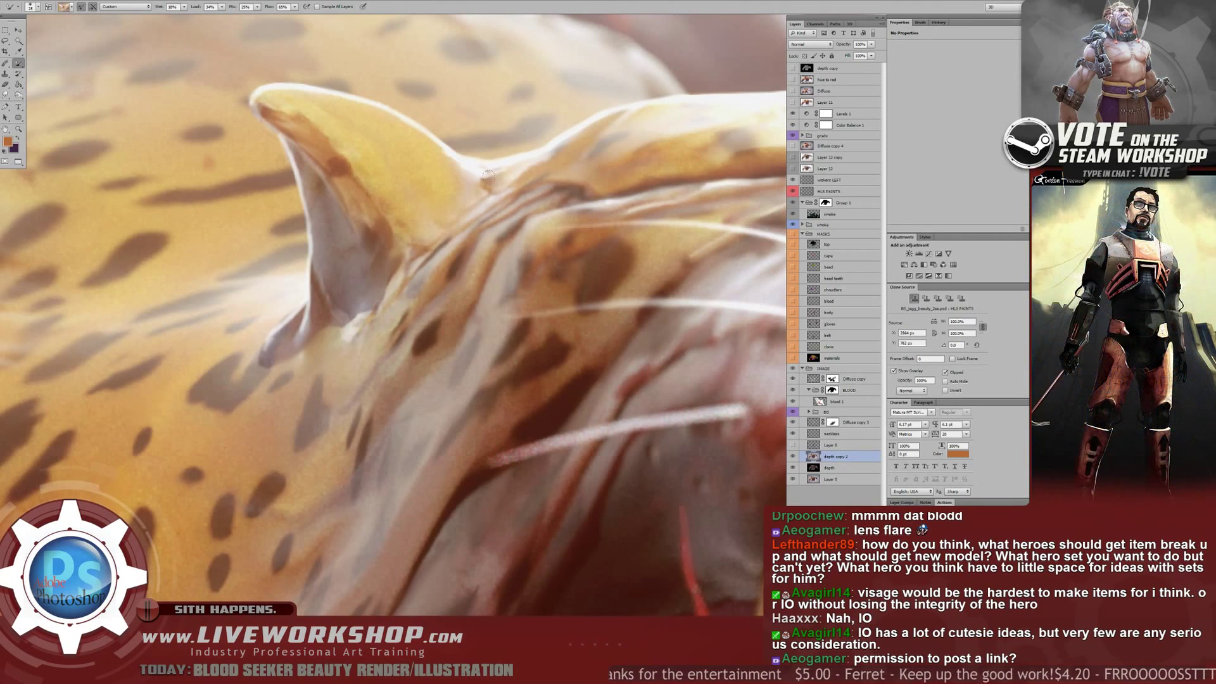
alt+click(360, 308)
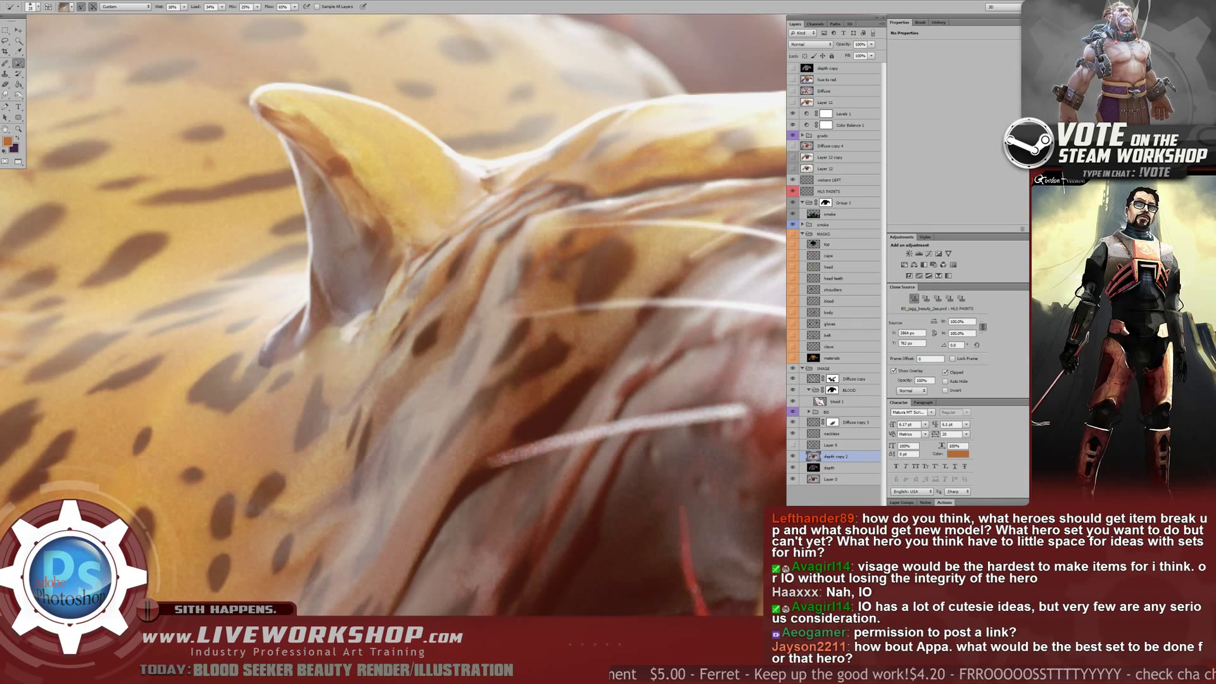
scroll(354, 308, down, 6)
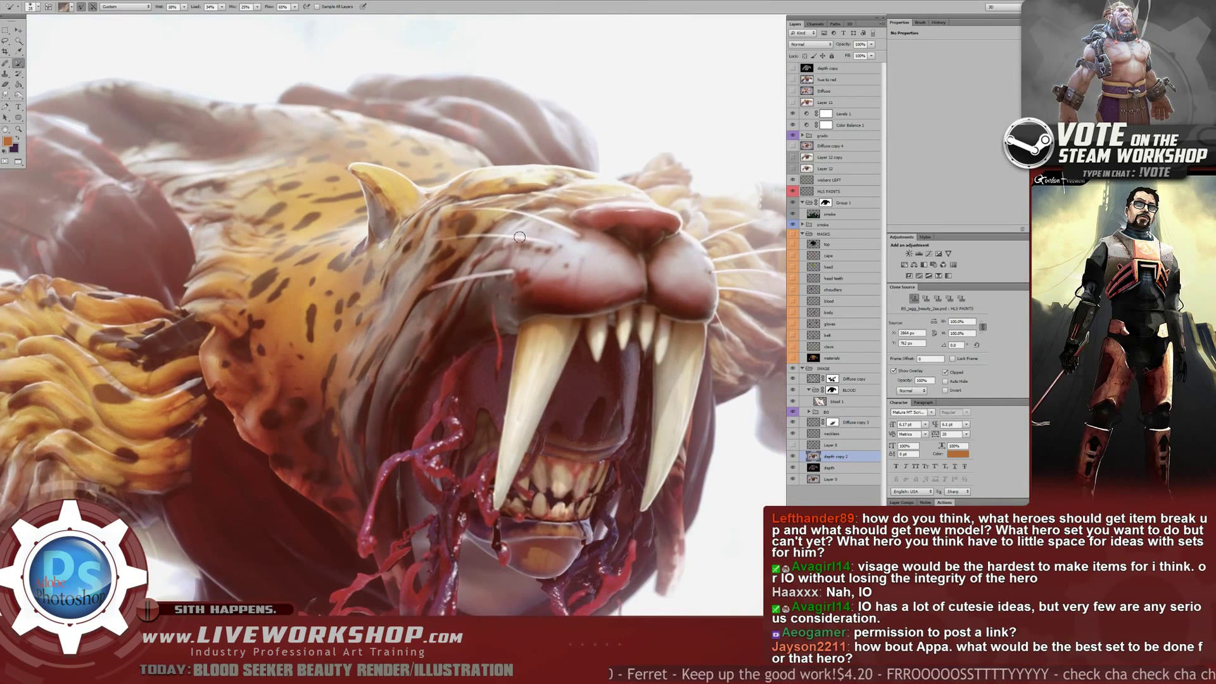
scroll(425, 183, up, 4)
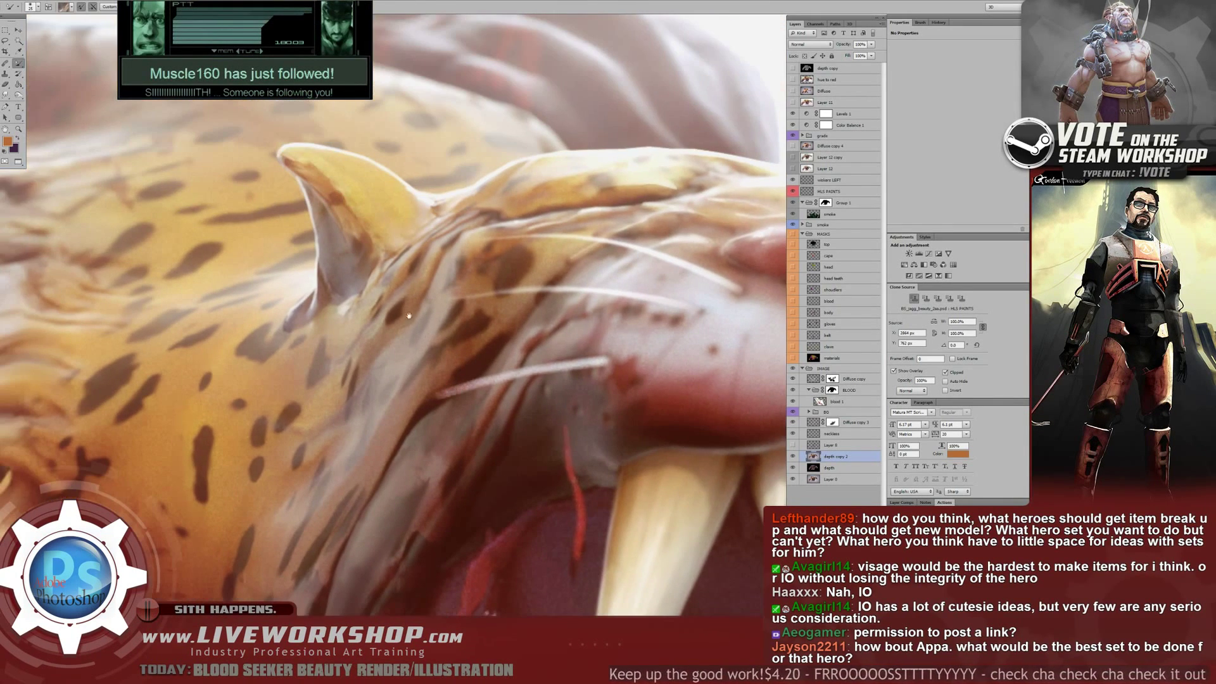
scroll(396, 241, up, 3)
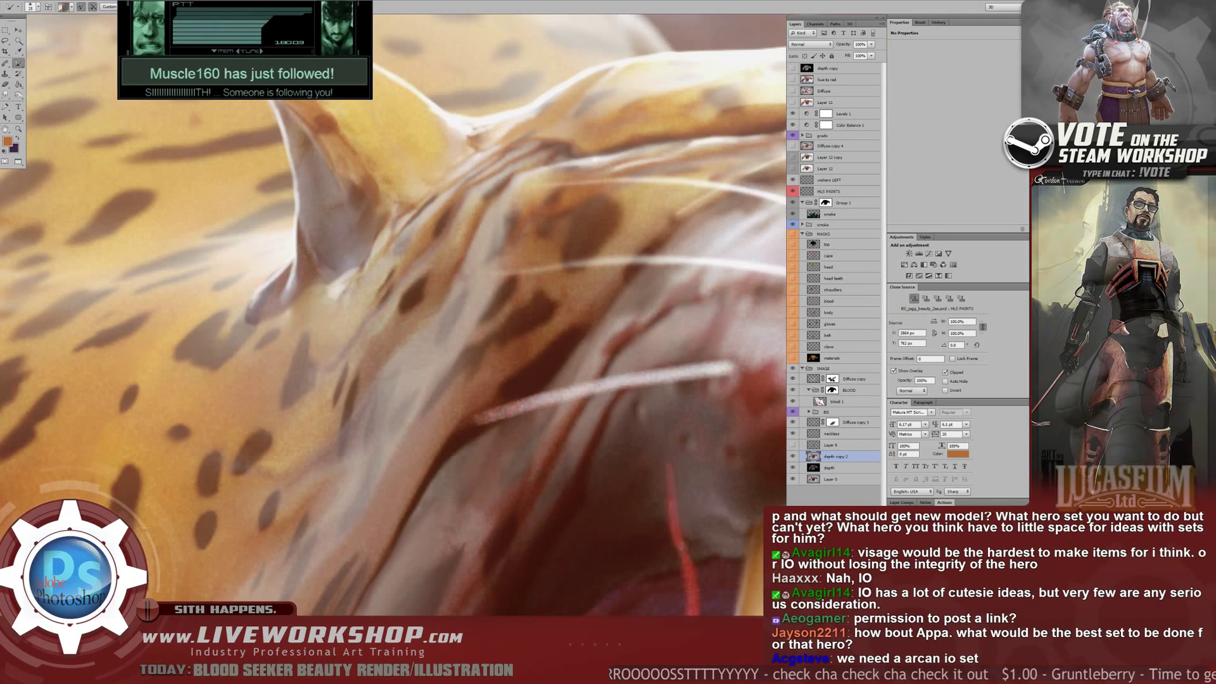
alt+click(384, 188)
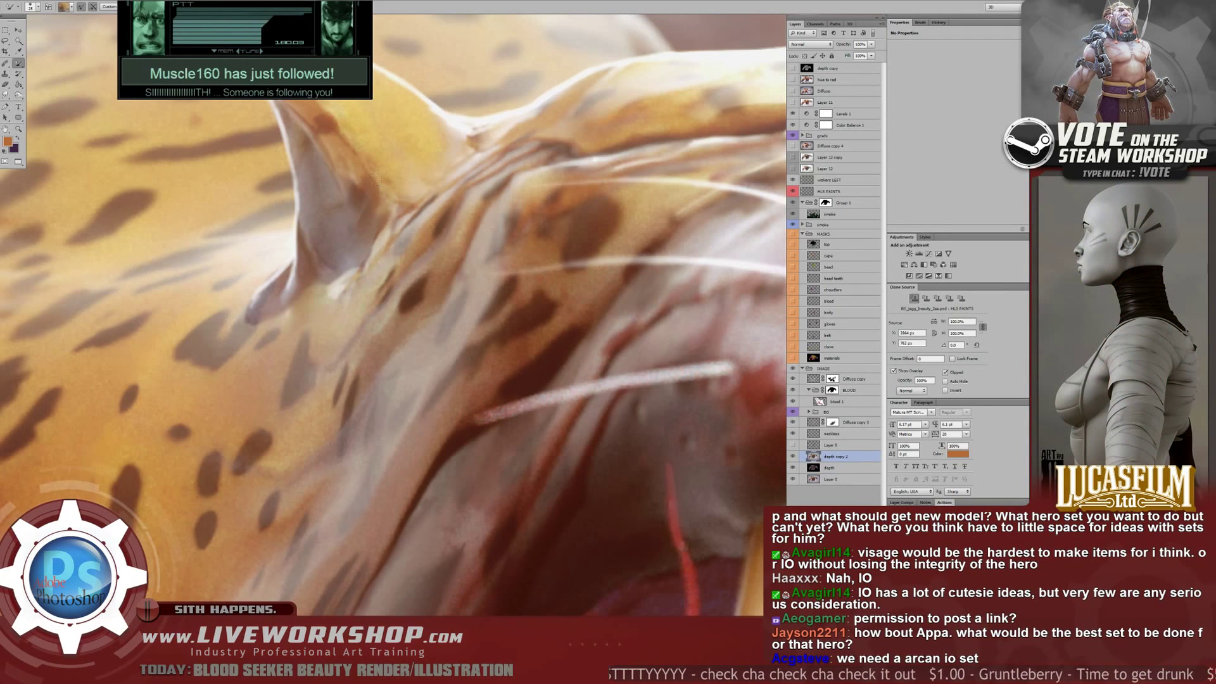
- Compare the tiger head with and without the retouching by toggling the visibility of the "depth copy 2" layer
scroll(409, 188, down, 5)
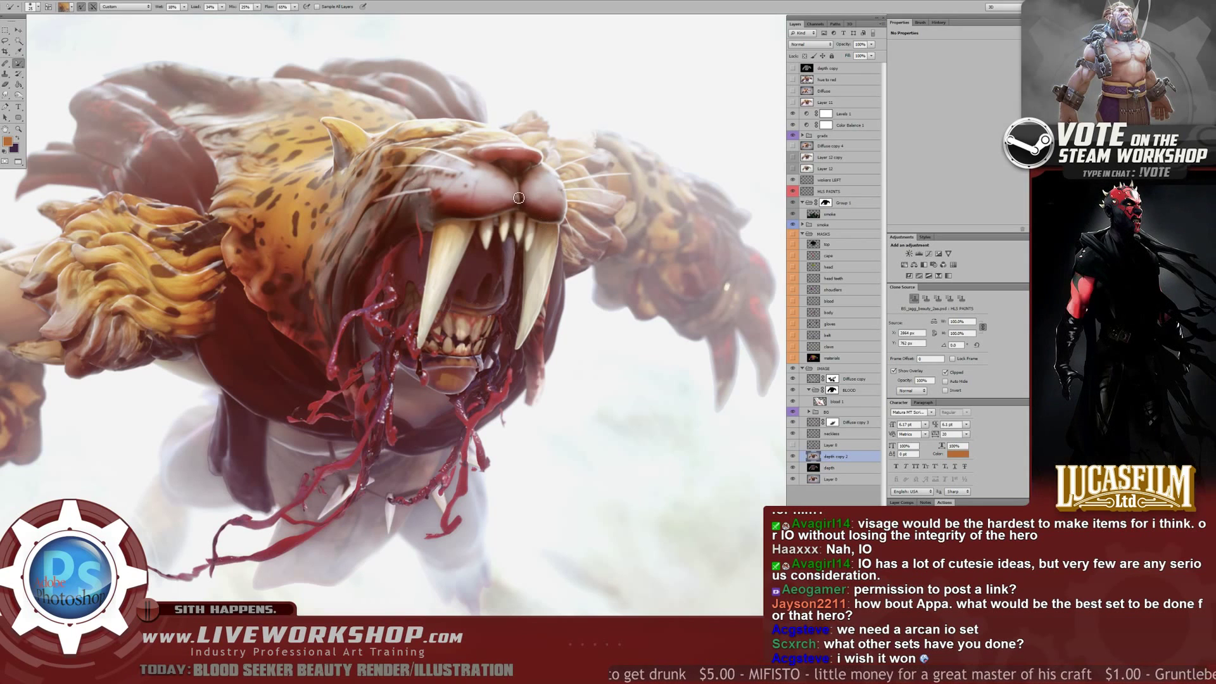
drag(505, 290, 529, 322)
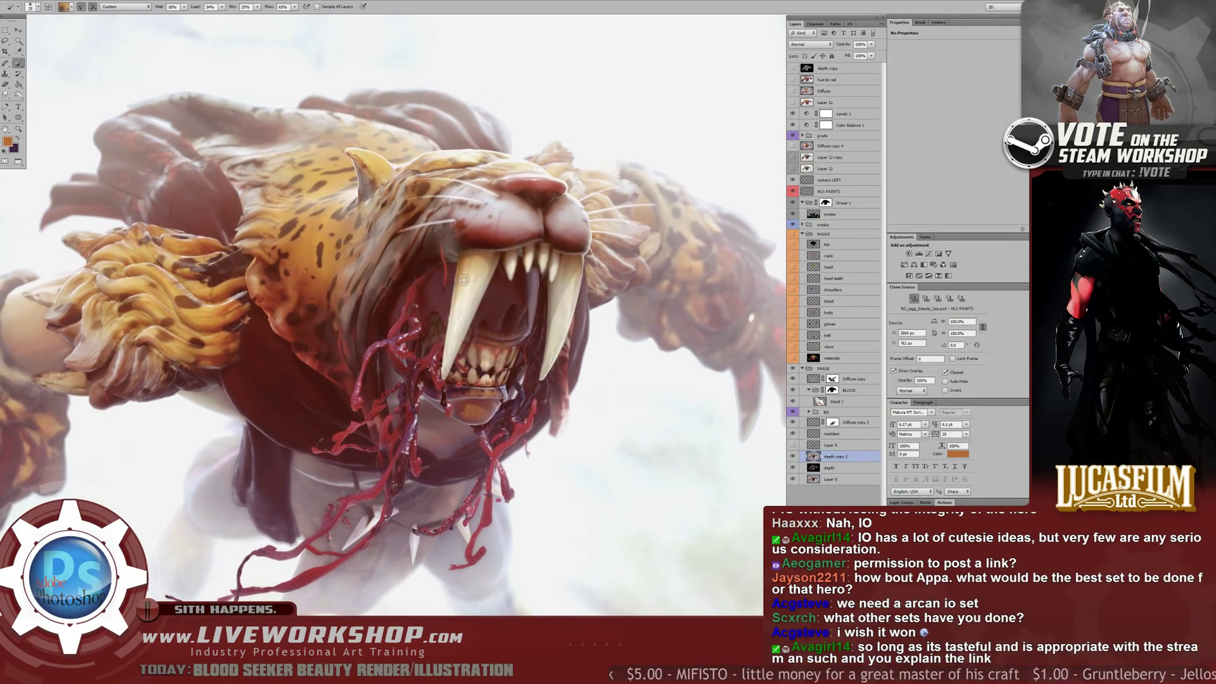
scroll(526, 304, down, 2)
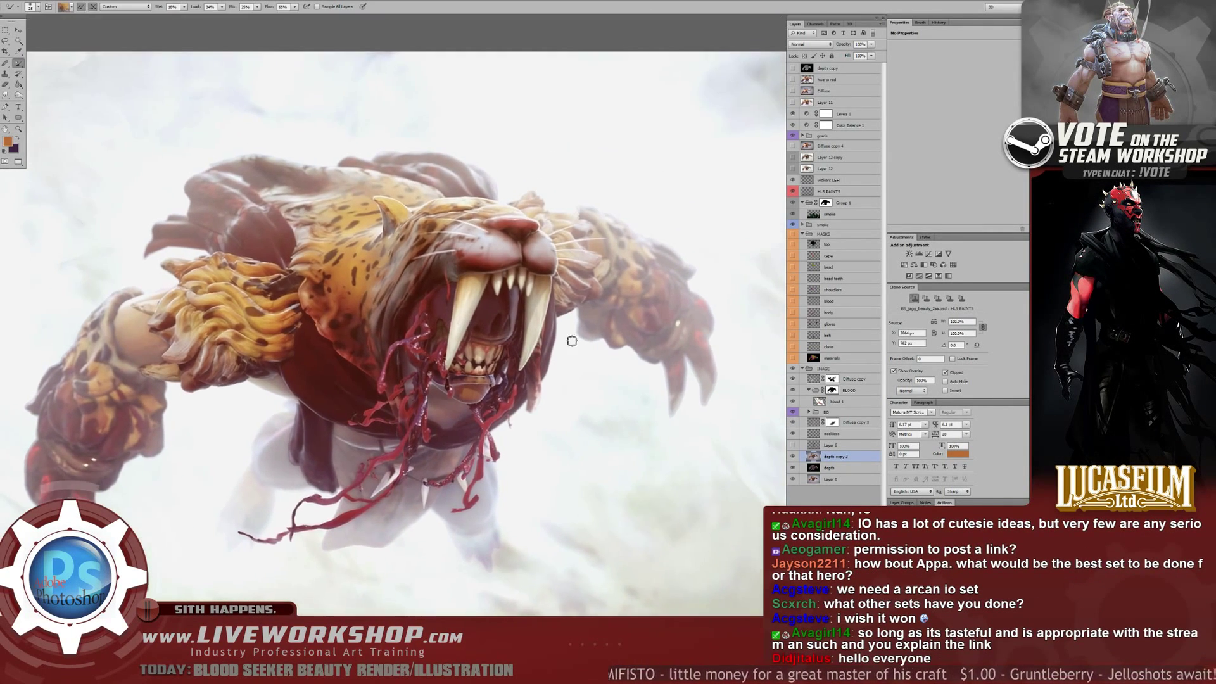
scroll(508, 283, up, 4)
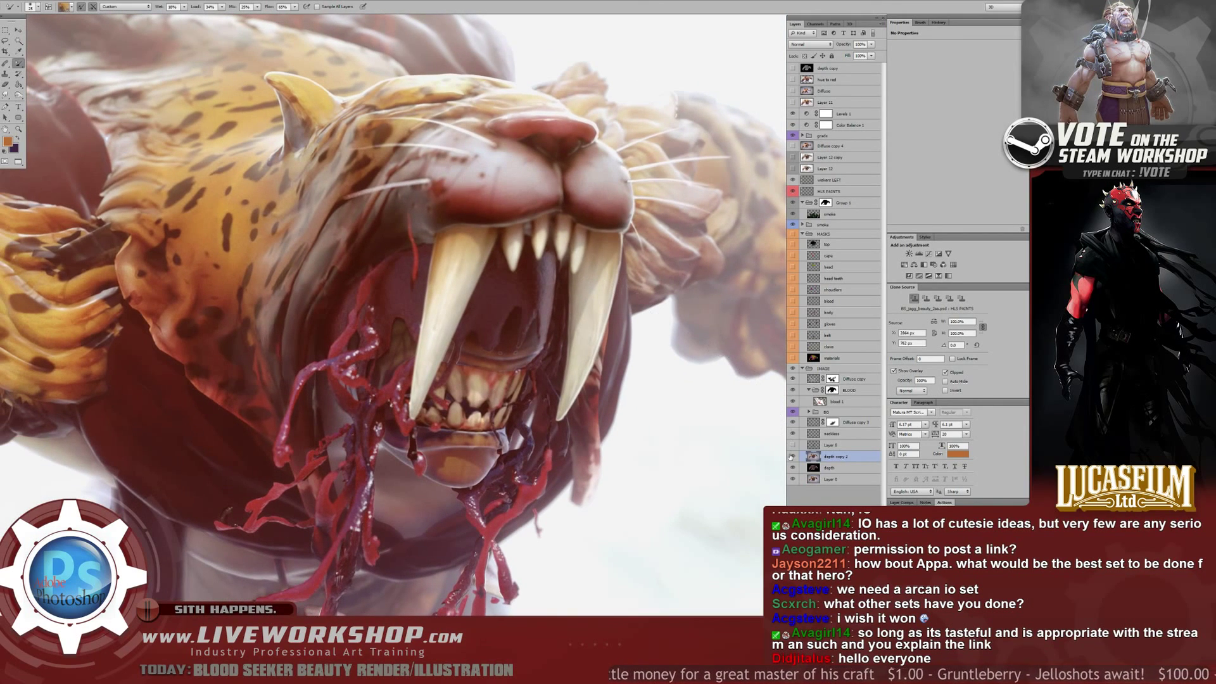
click(792, 456)
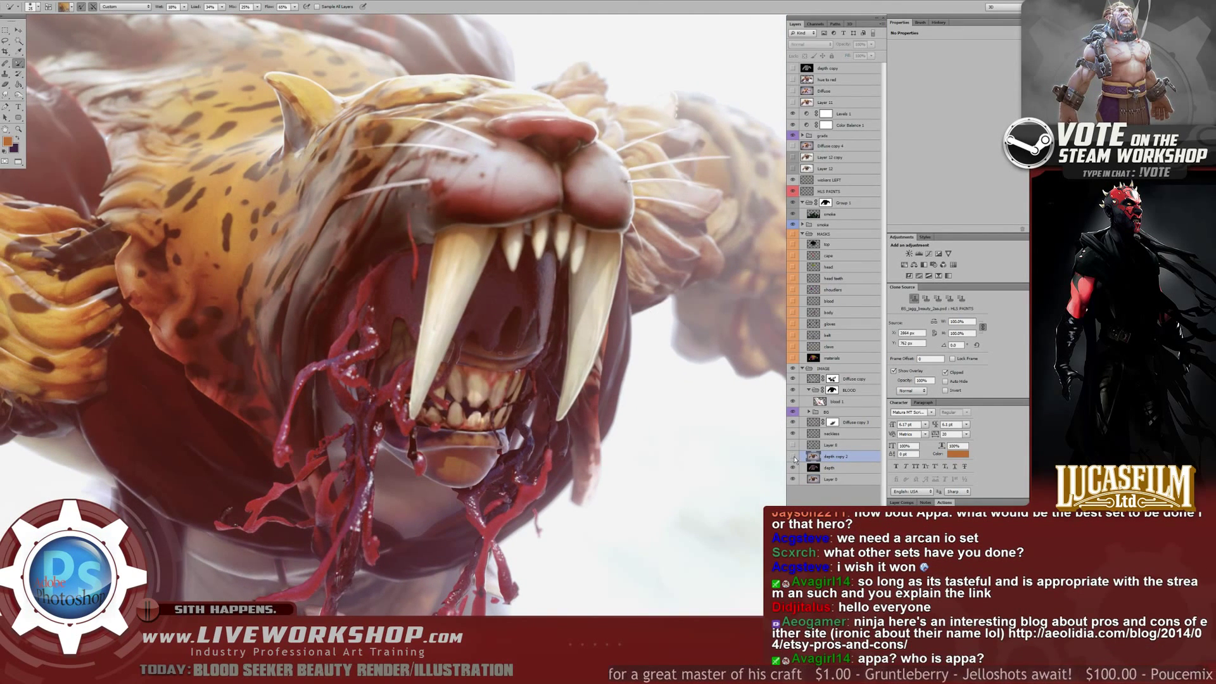
click(793, 457)
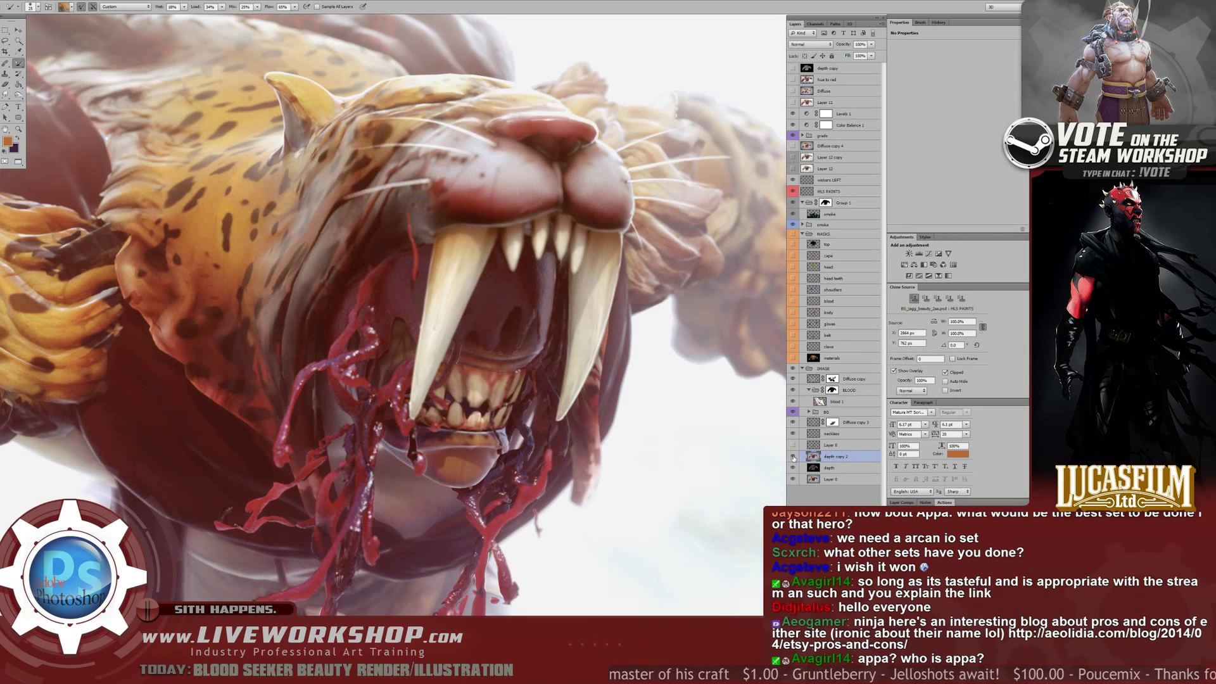
click(792, 457)
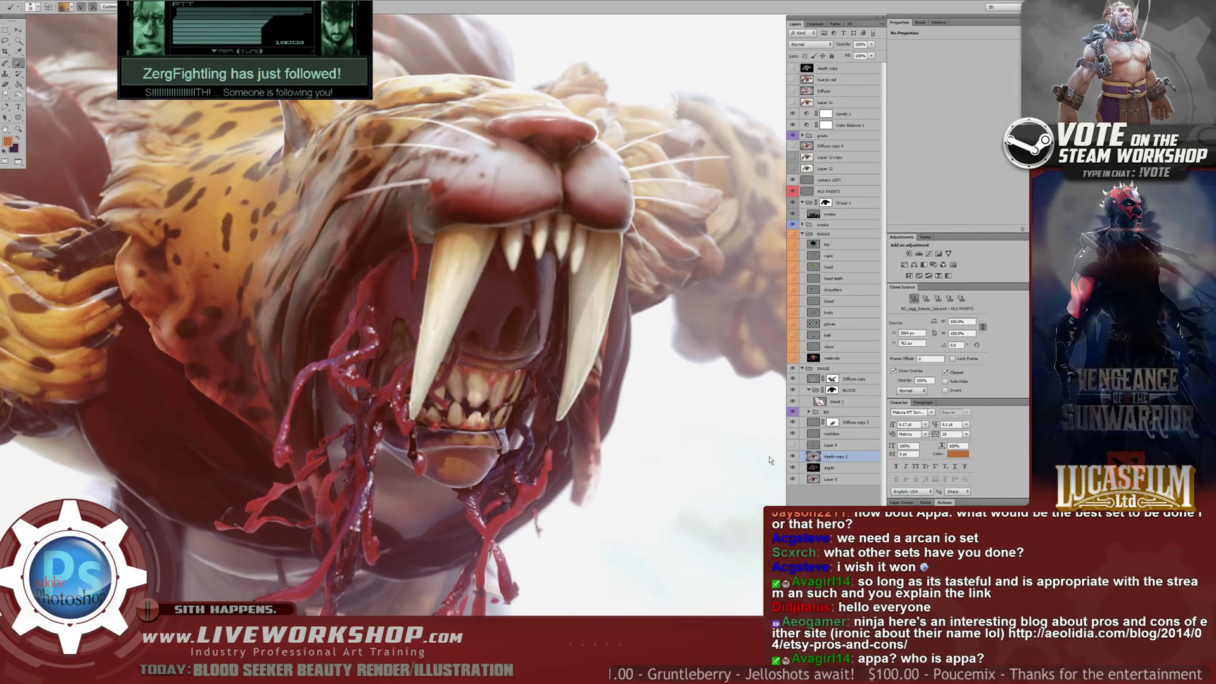
- Compare the fur around the ear base and cheek folds up close with and without the "depth copy 2" retouching
click(792, 456)
scroll(529, 358, up, 5)
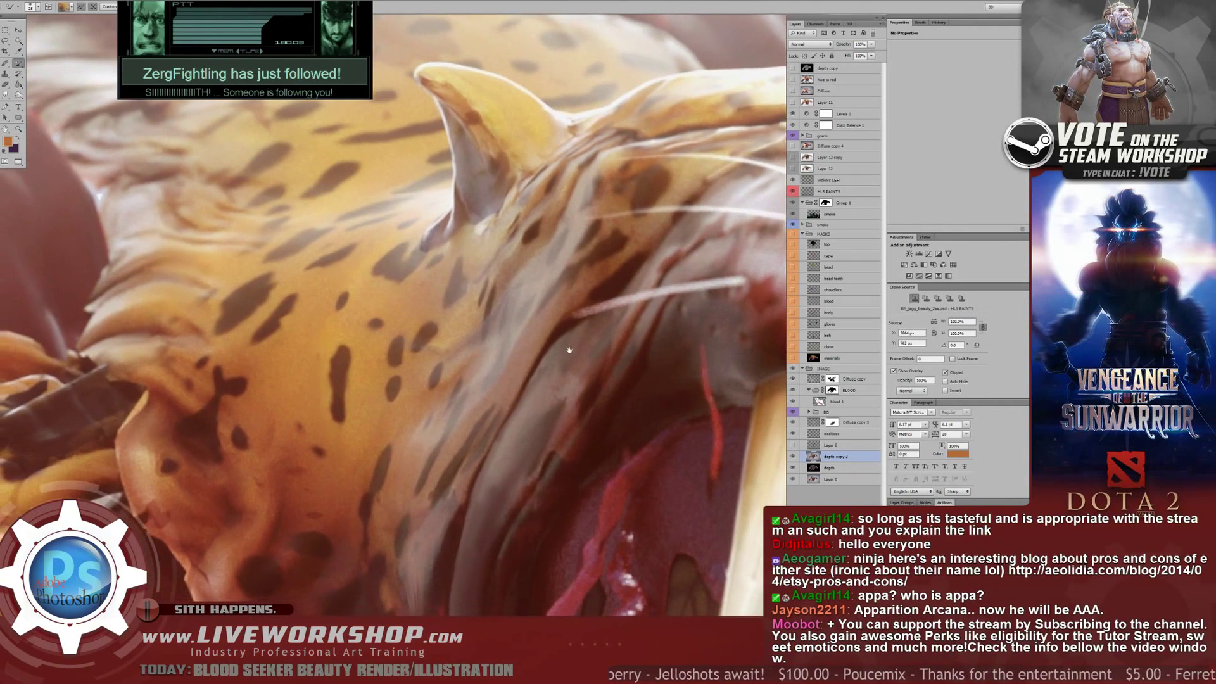
drag(569, 350, 575, 338)
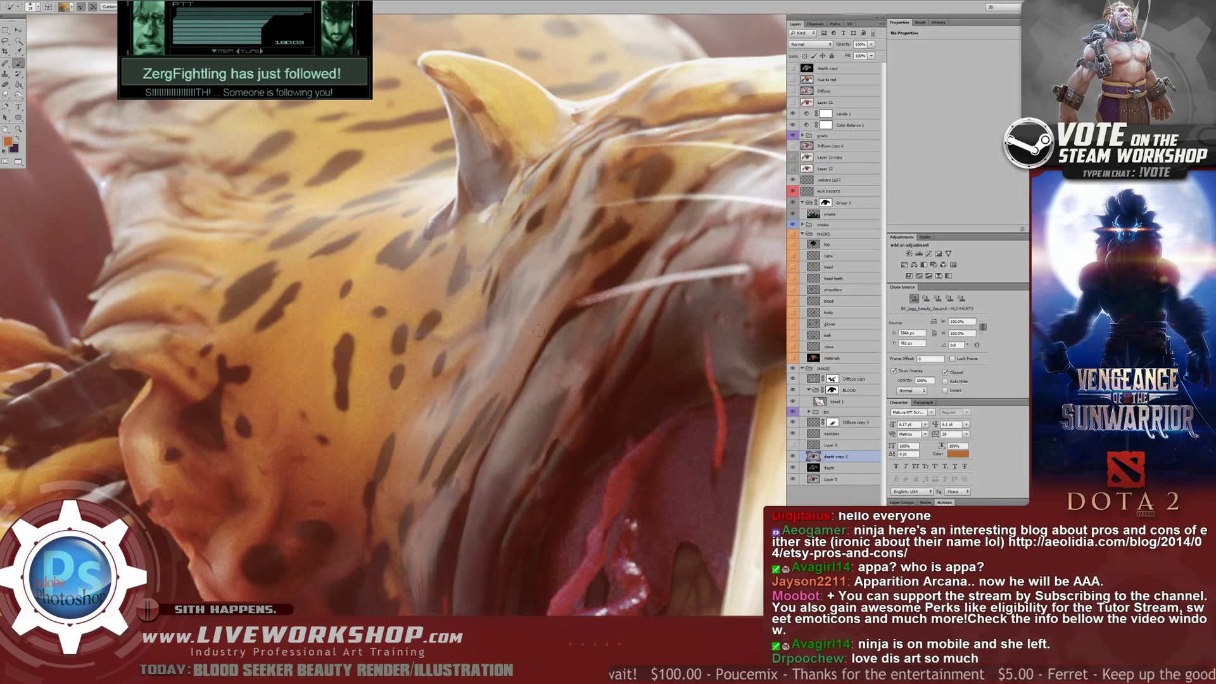
click(792, 455)
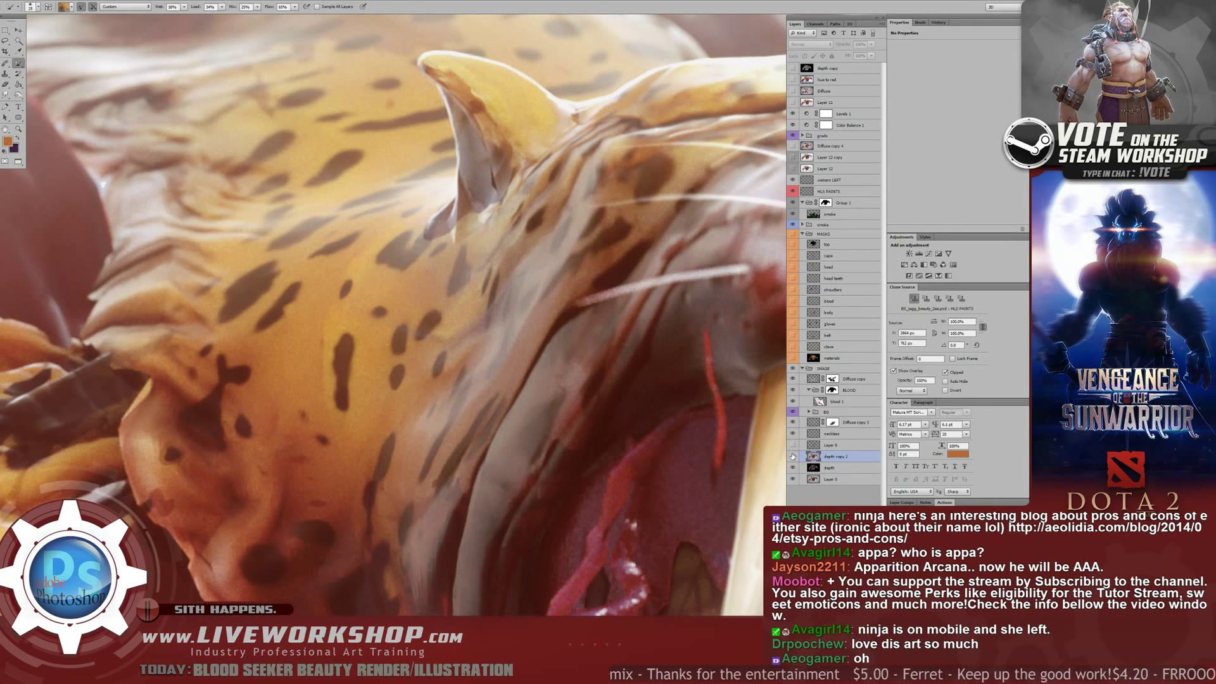
click(794, 456)
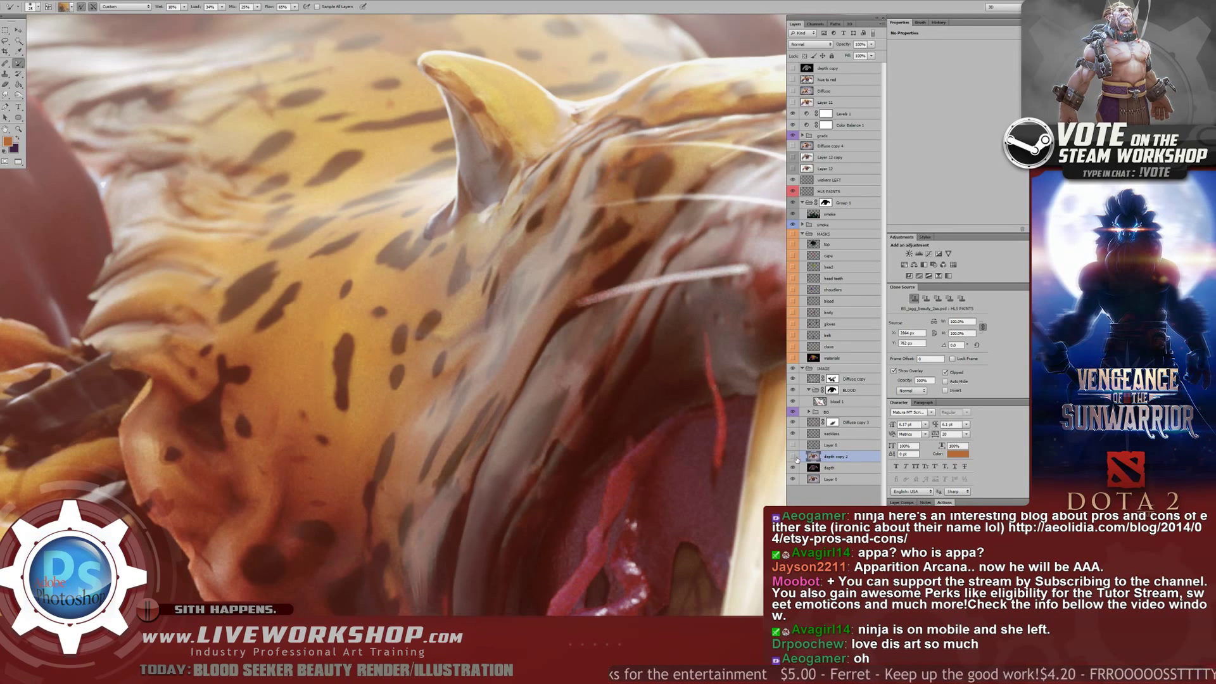
click(792, 455)
click(793, 456)
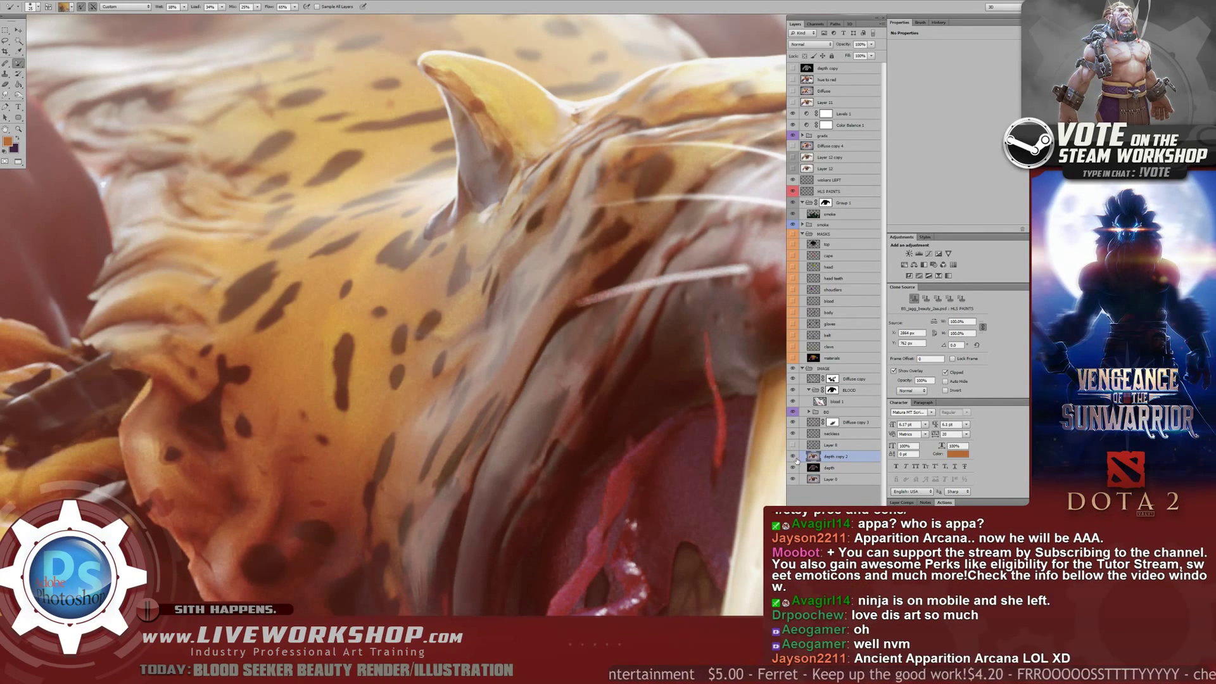
- Review the whole creature render and examine the blood strands and the pelt's lower edge beside the mouth
key(ctrl+0)
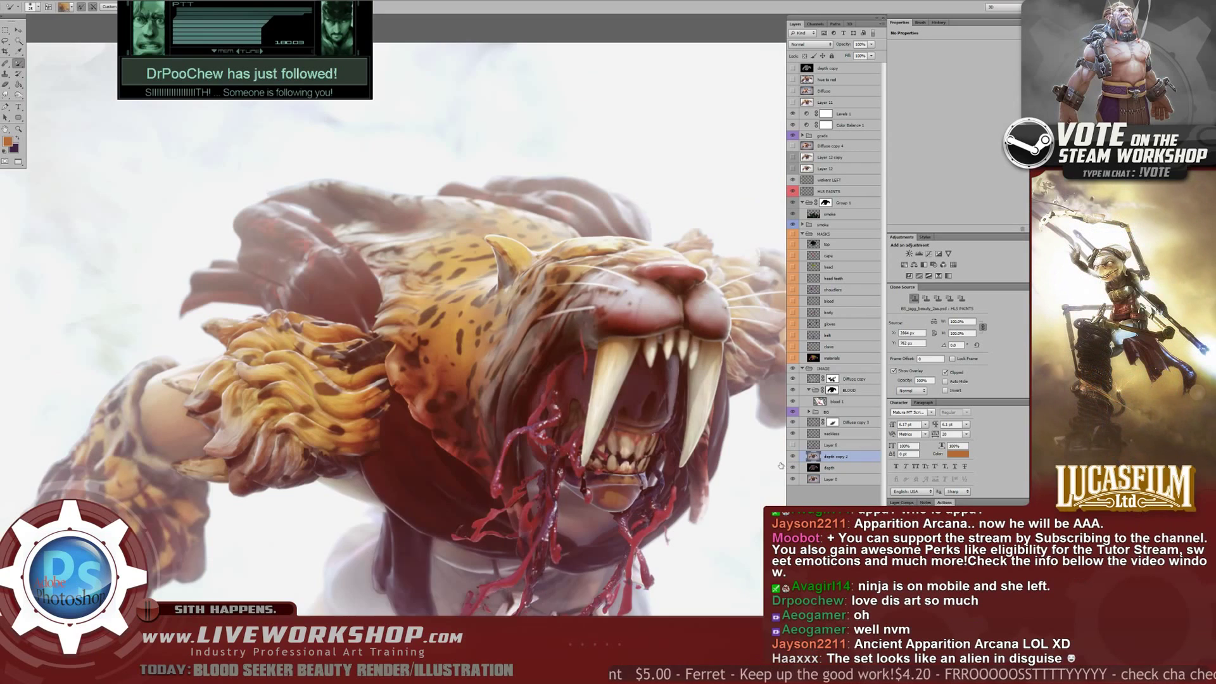
key(ctrl+minus)
drag(626, 308, 454, 320)
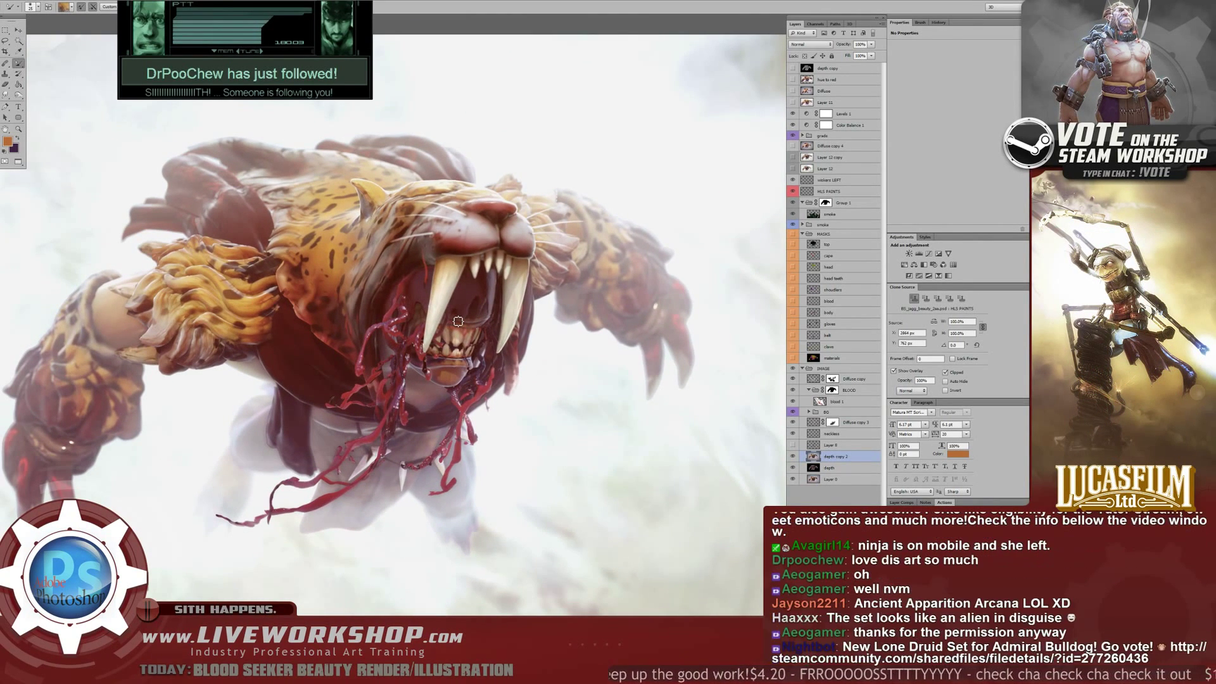
mouse_move(563, 278)
mouse_down()
mouse_move(594, 260)
mouse_move(625, 287)
mouse_move(638, 277)
mouse_up()
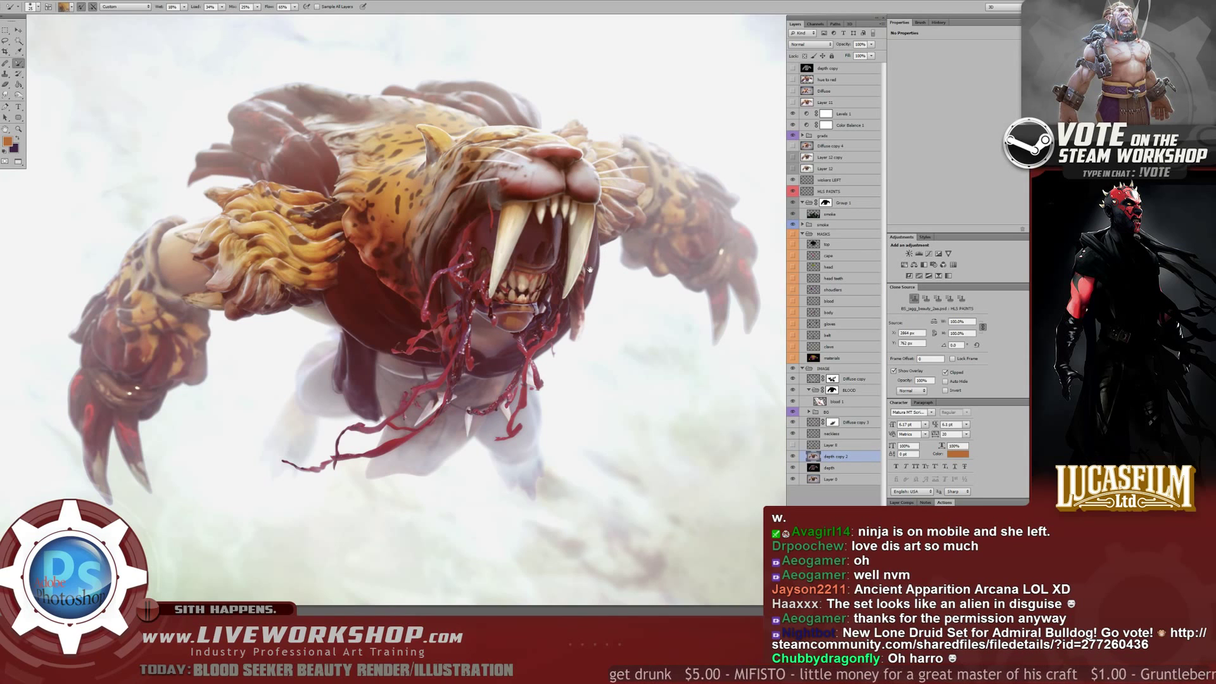
drag(593, 266, 571, 242)
scroll(474, 292, up, 5)
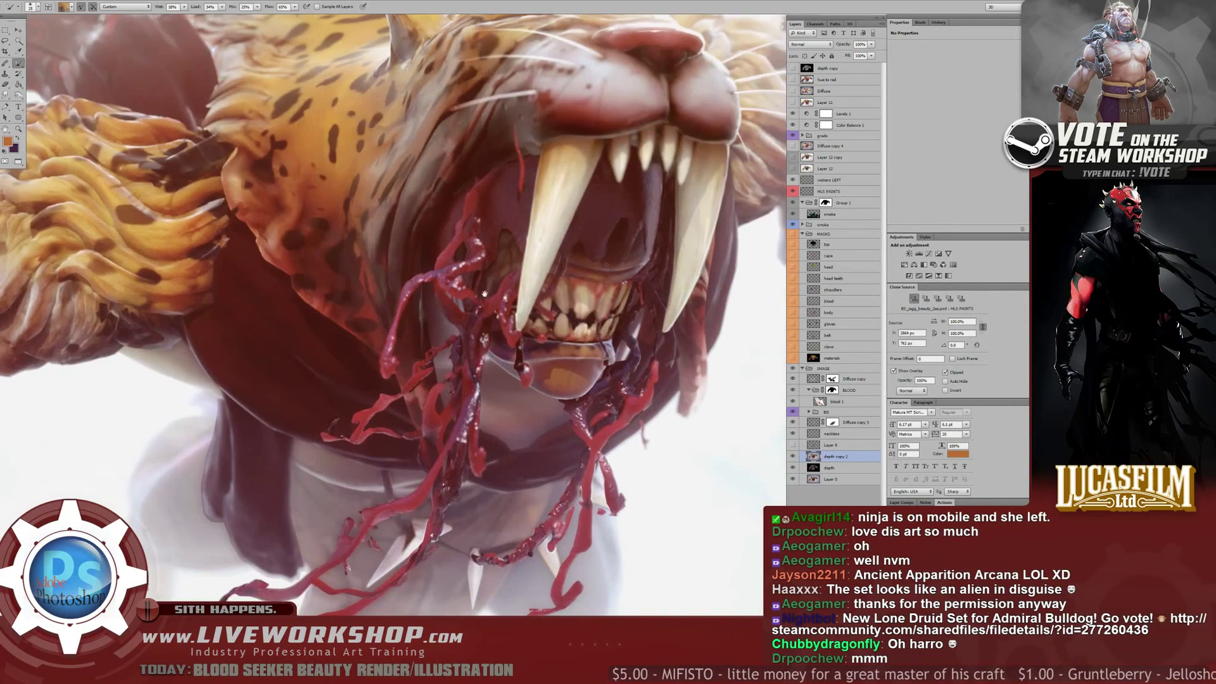
scroll(474, 291, left, 4)
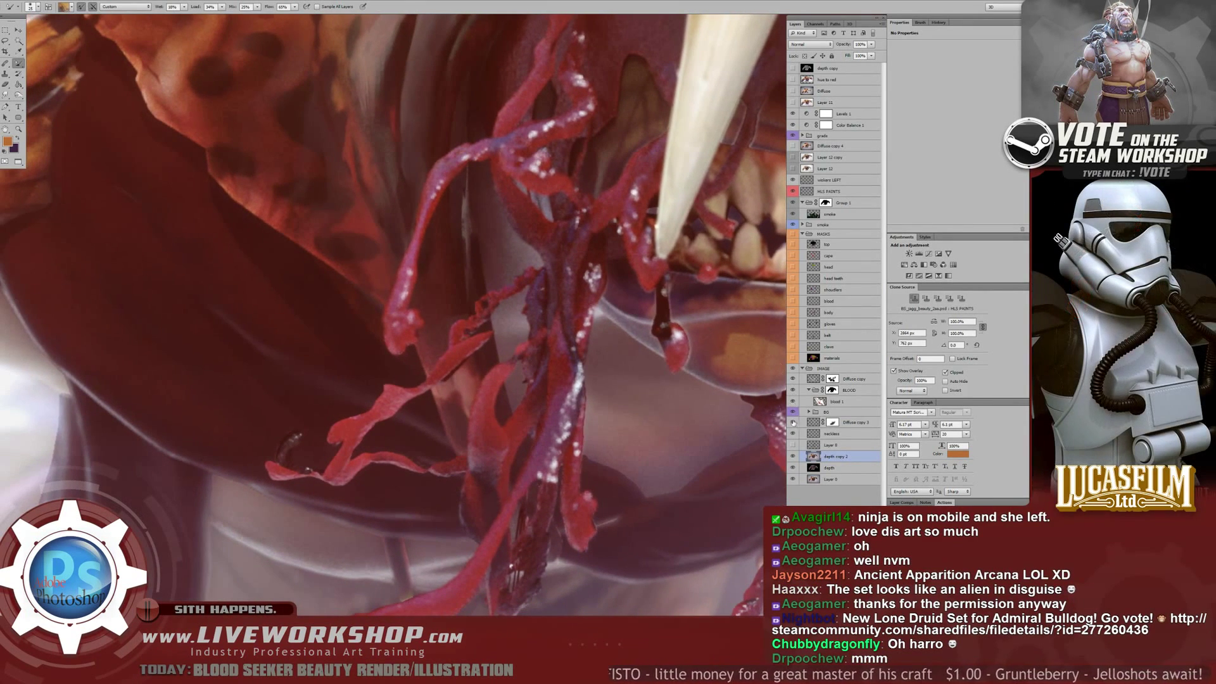
key(r)
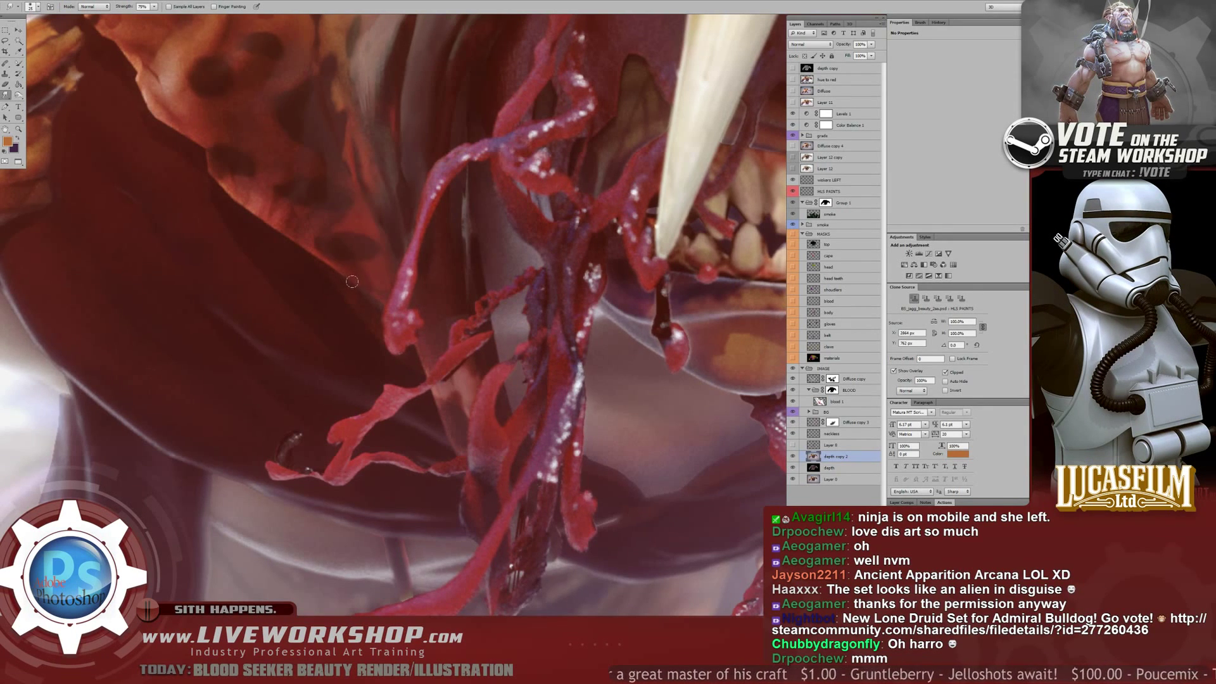
scroll(327, 269, up, 4)
scroll(327, 269, left, 4)
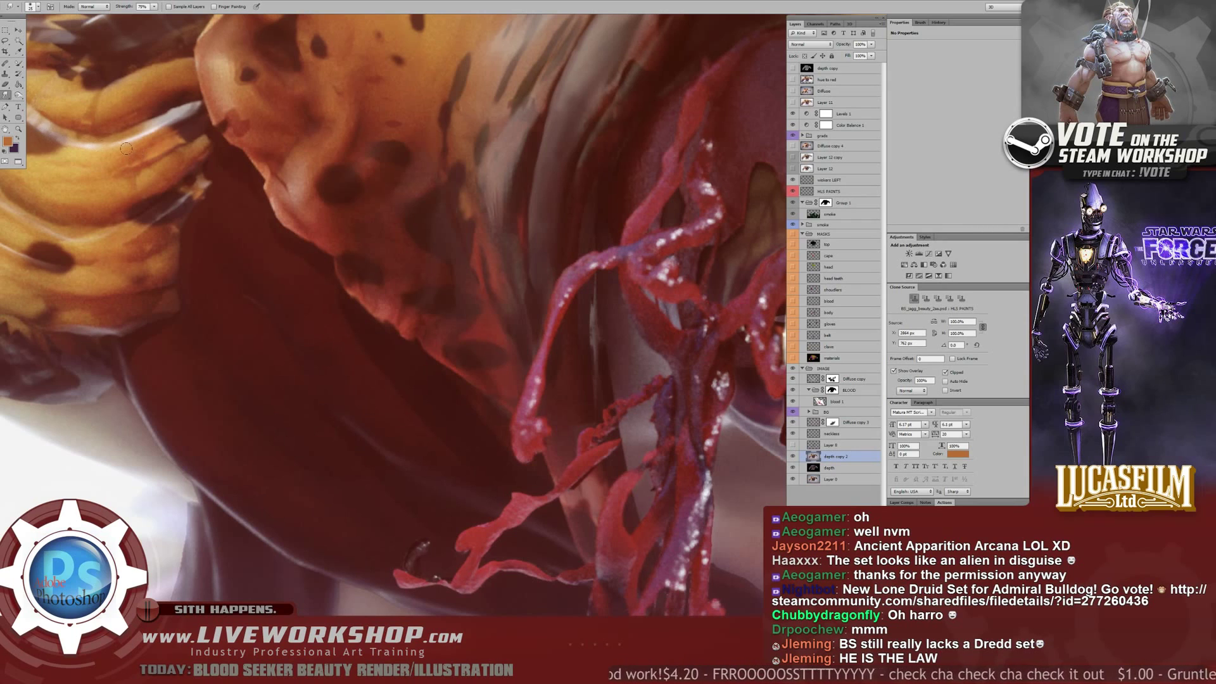
- Try several different sampled brush tips for the Mixer Brush along the lower edge of the spotted pelt
key(b)
right_click(324, 211)
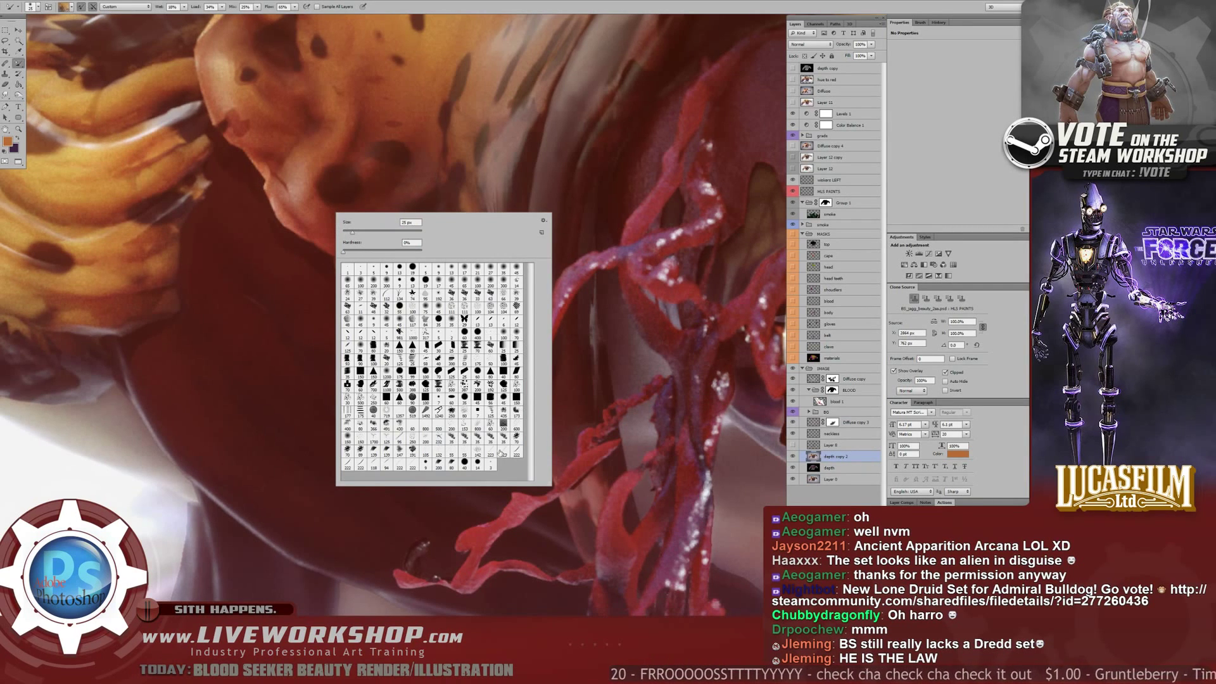
click(413, 467)
click(287, 377)
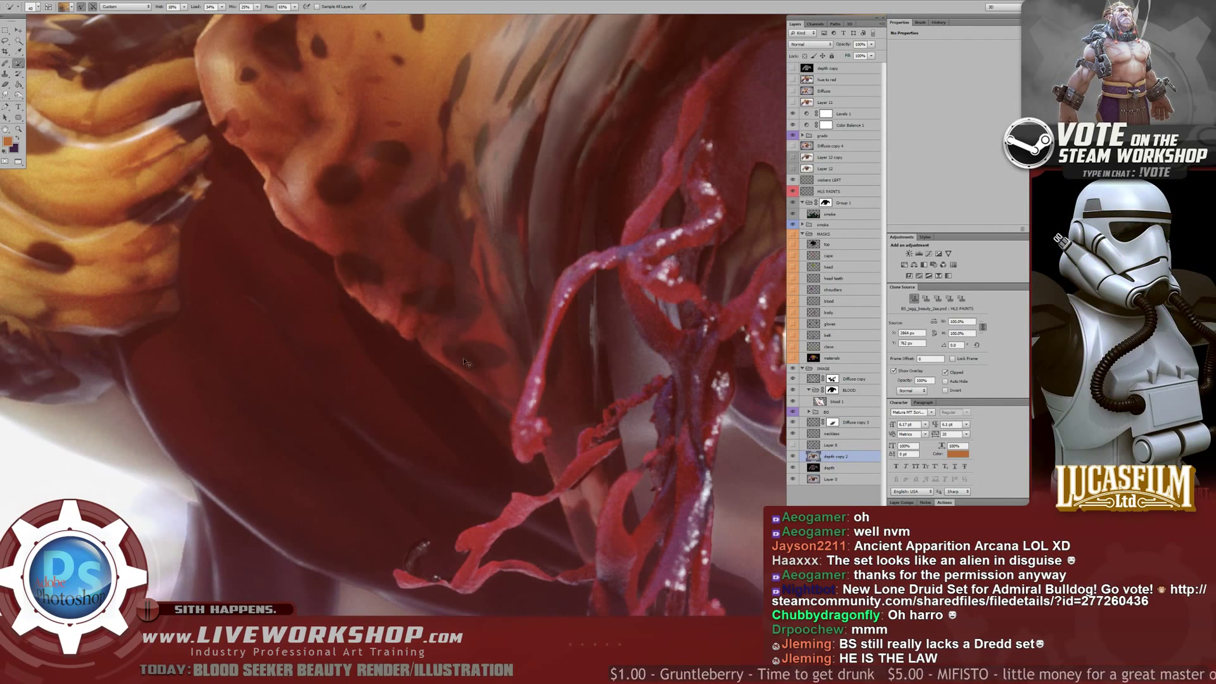
right_click(390, 340)
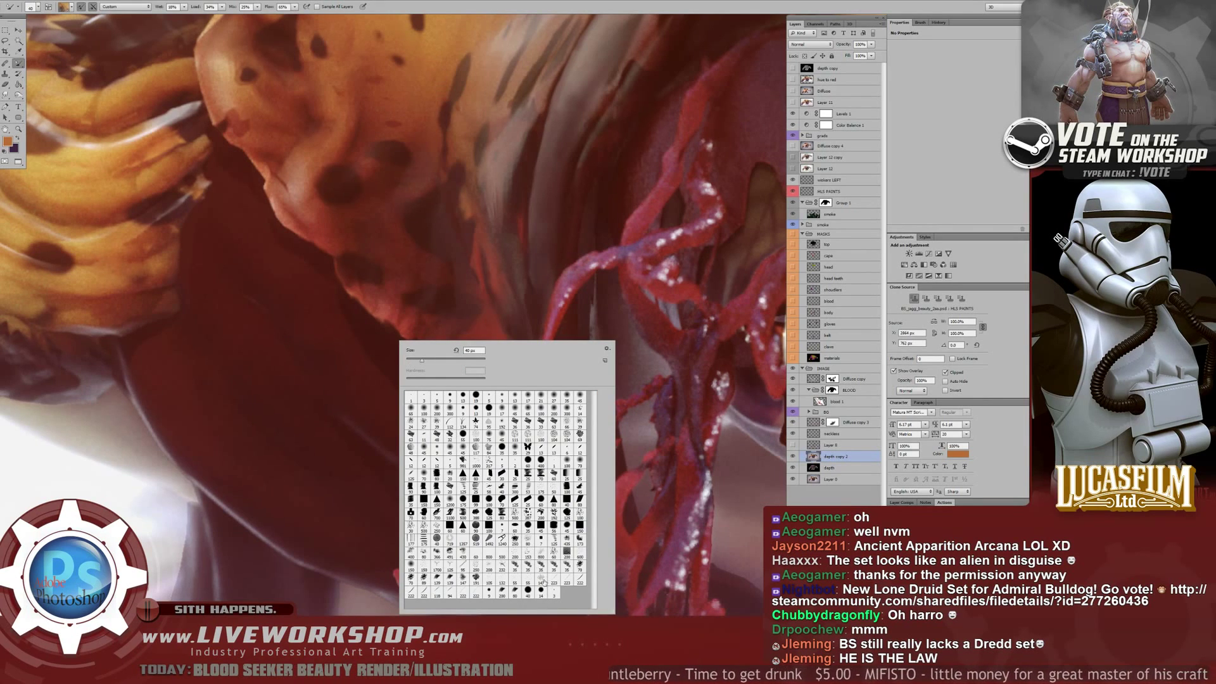
click(526, 579)
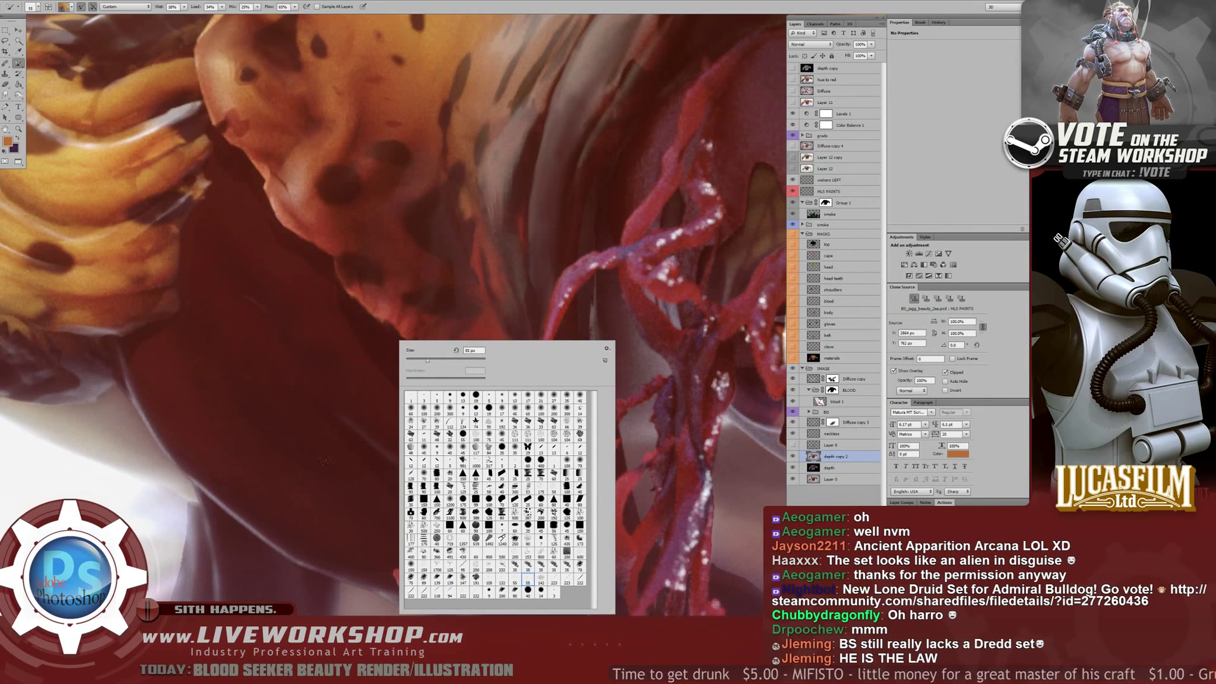
key(Return)
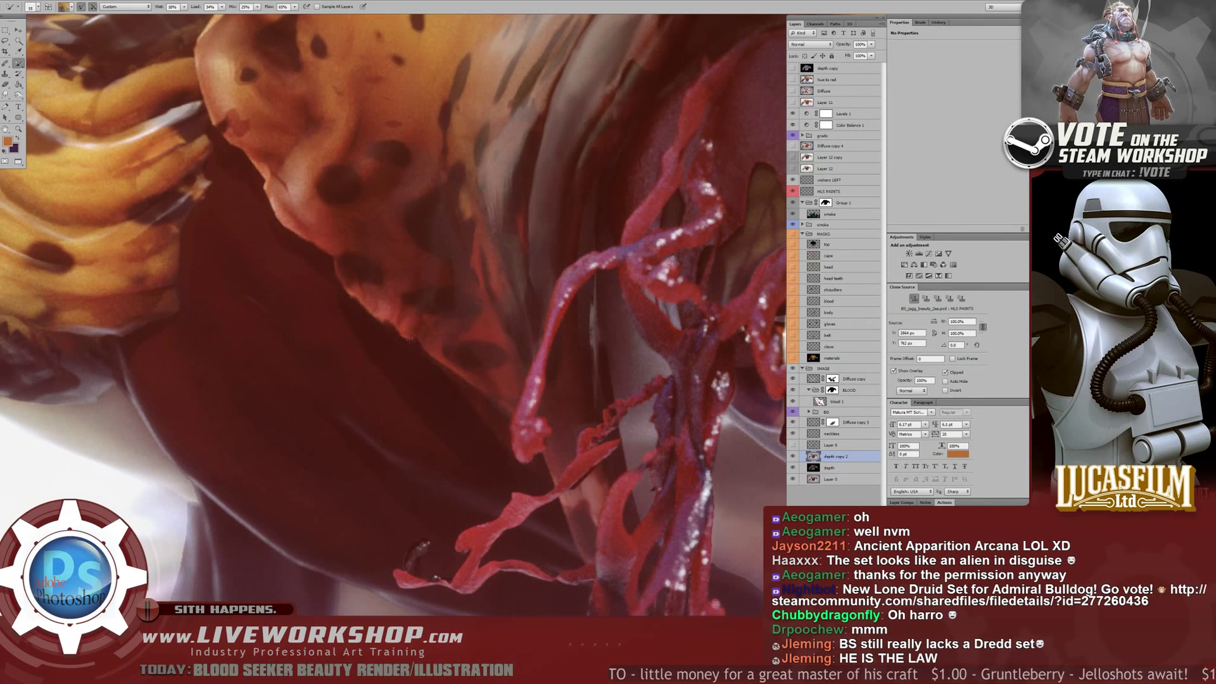
right_click(489, 597)
click(486, 603)
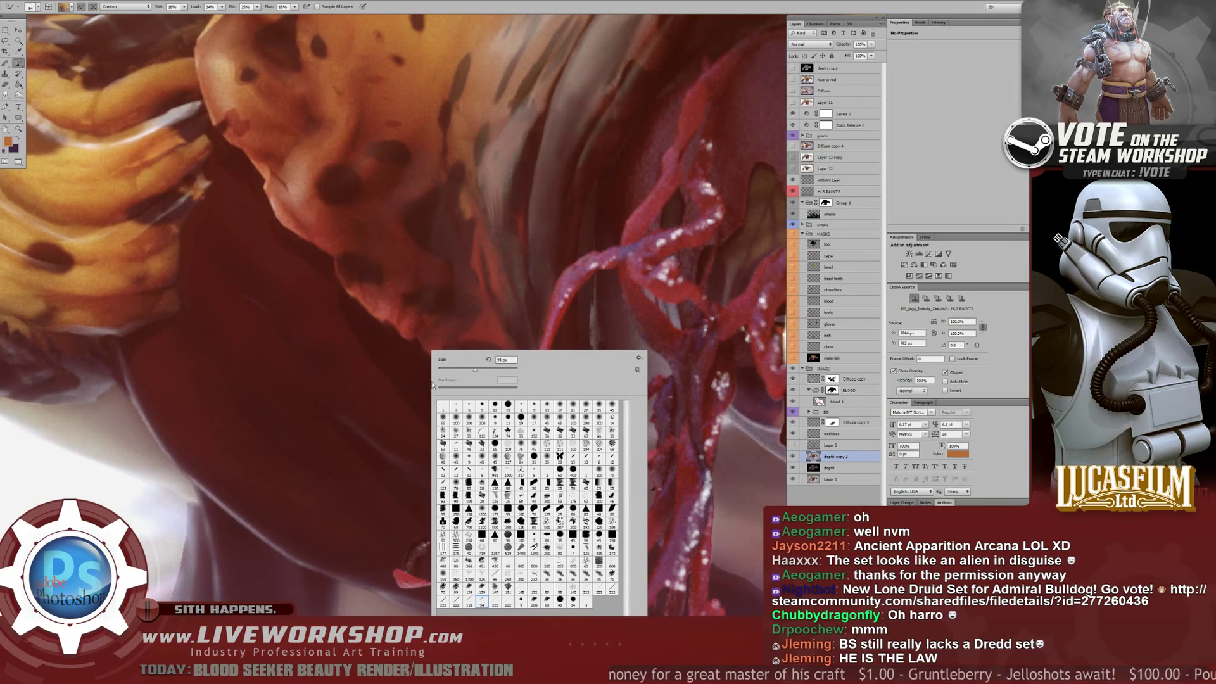
key(Return)
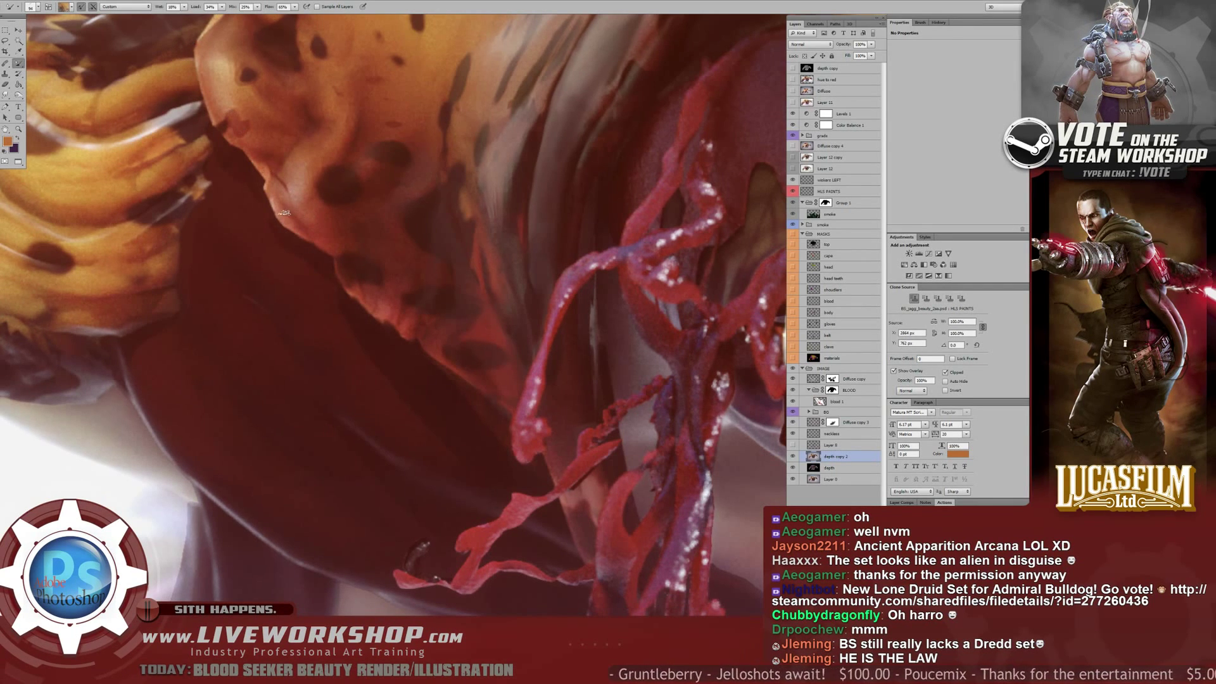
- Switch from the Mixer Brush to the regular Brush Tool and try a larger sampled tip at the pelt's edge
right_click(18, 64)
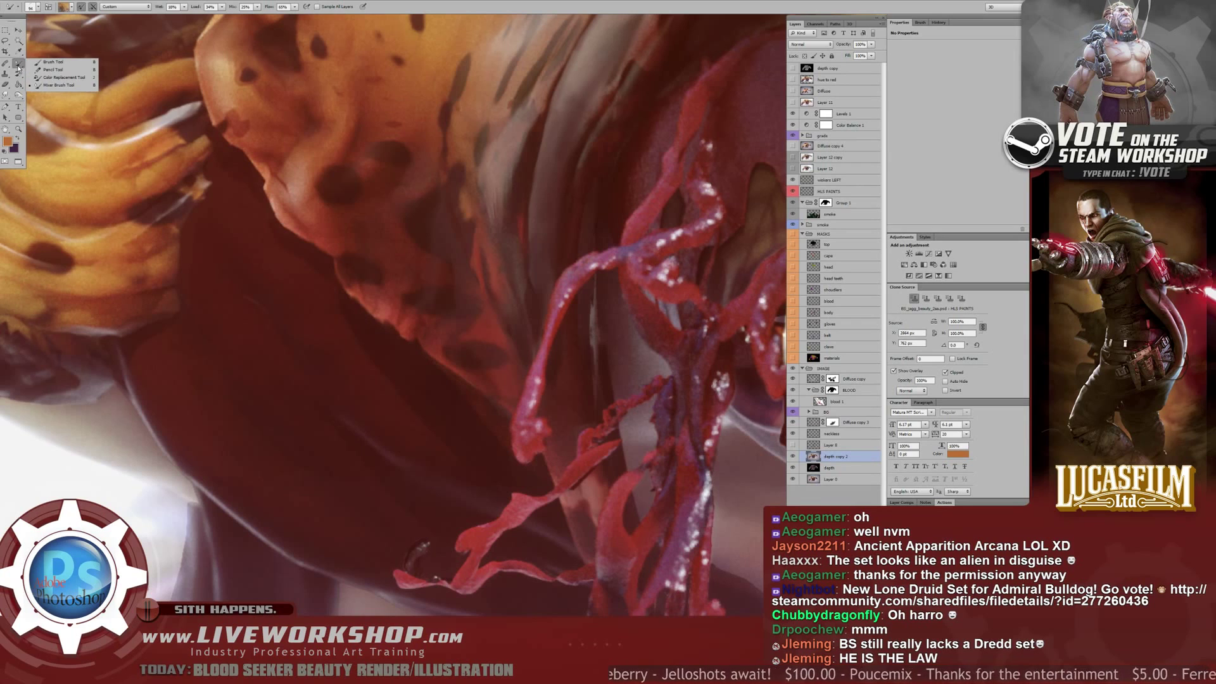
click(54, 62)
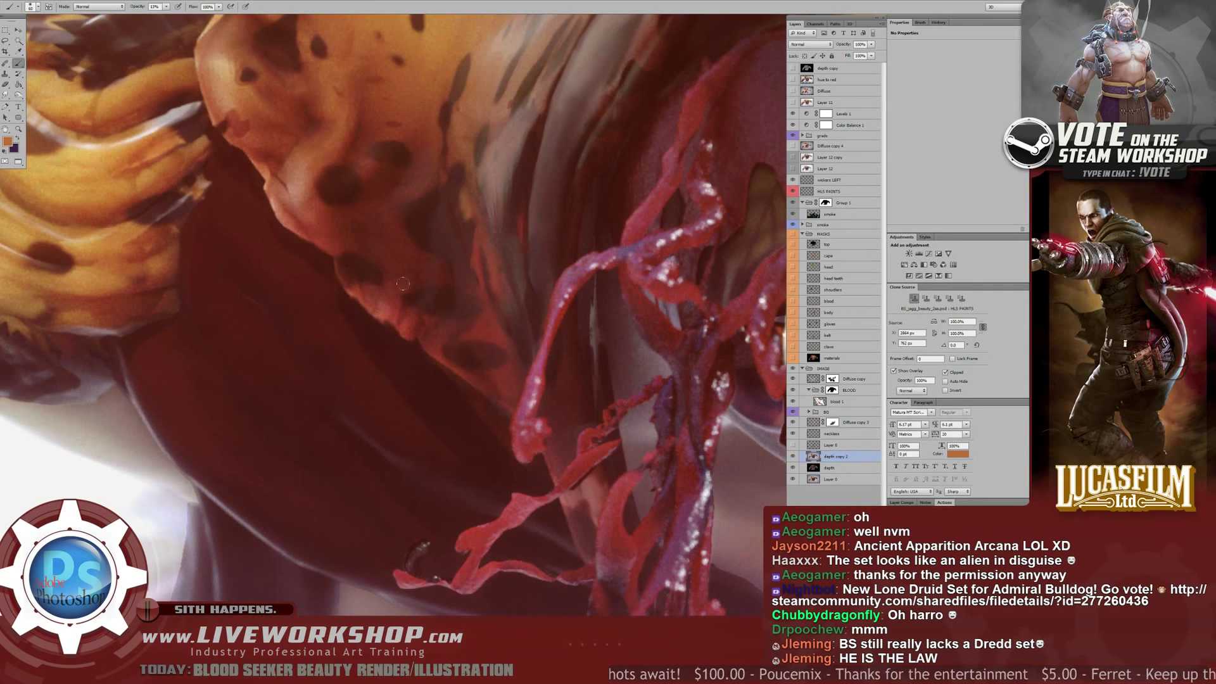
right_click(373, 314)
click(434, 564)
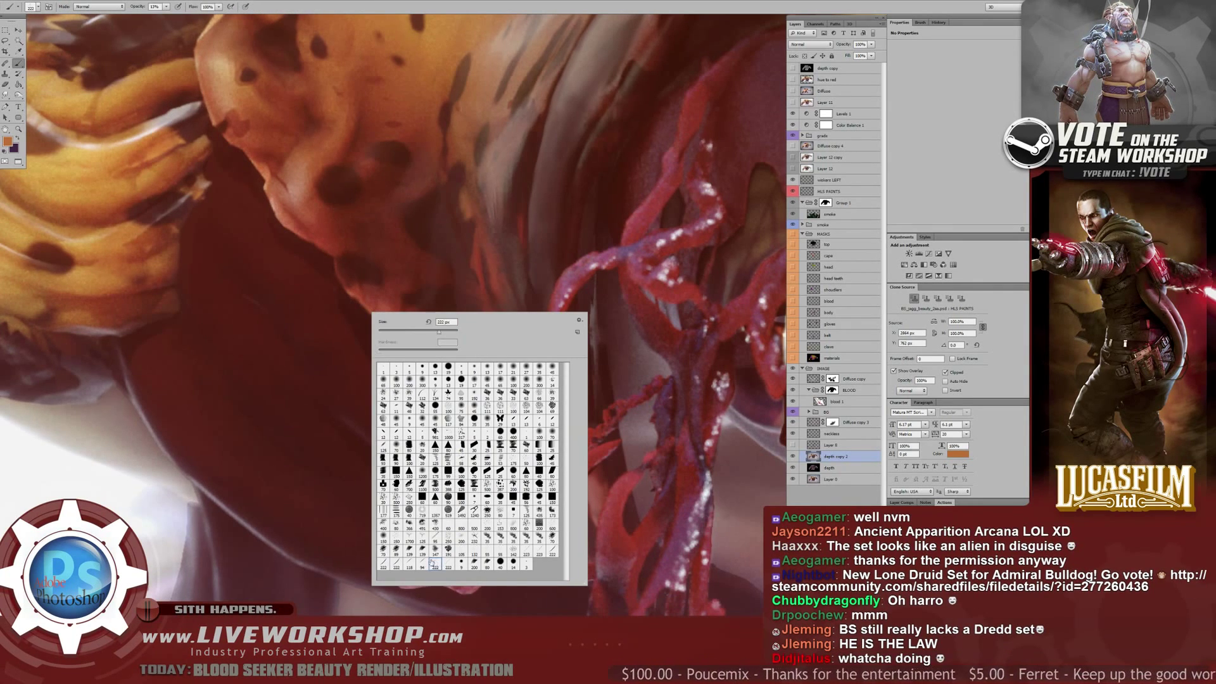
key(Escape)
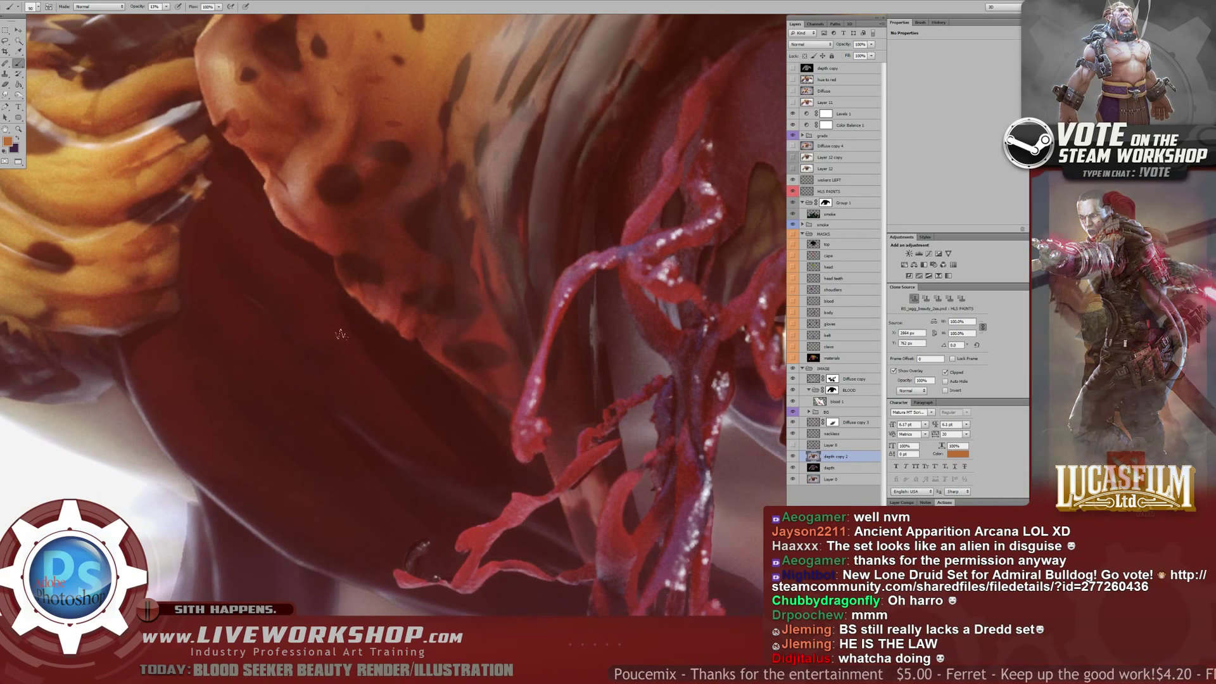
key(bracketright)
key(bracketright)
key(bracketright)
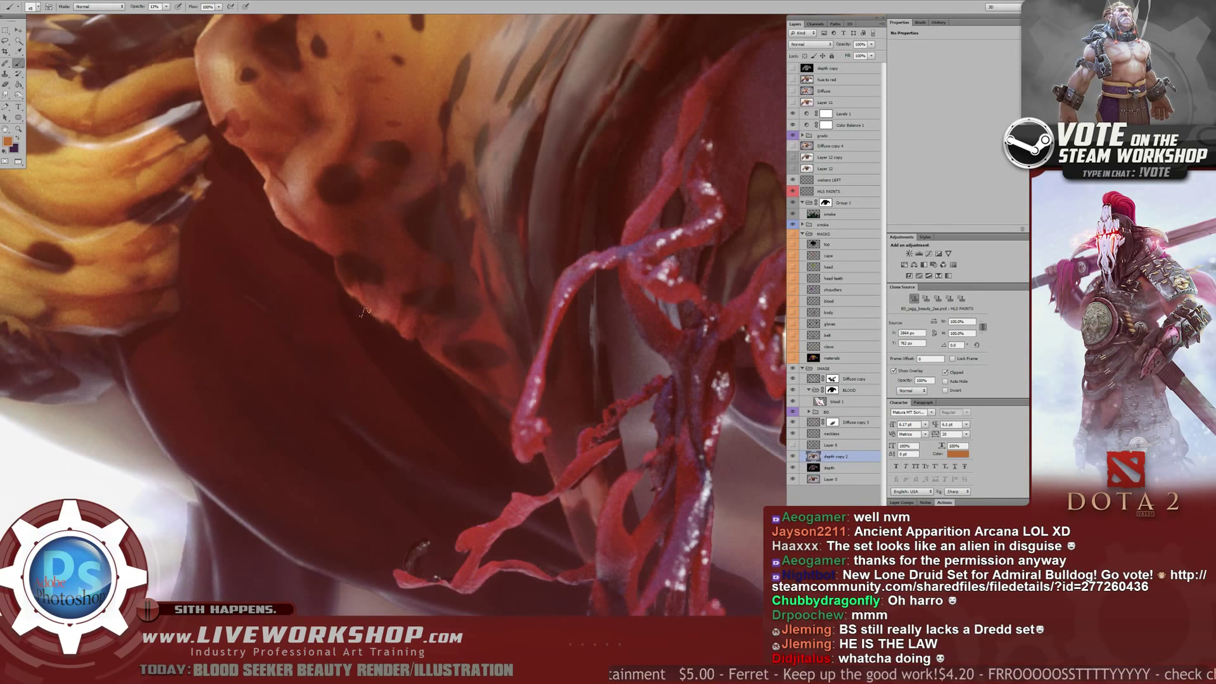
- Choose a different sampled hair tip for the Brush Tool and reduce its size to suit the pelt's edge
right_click(400, 295)
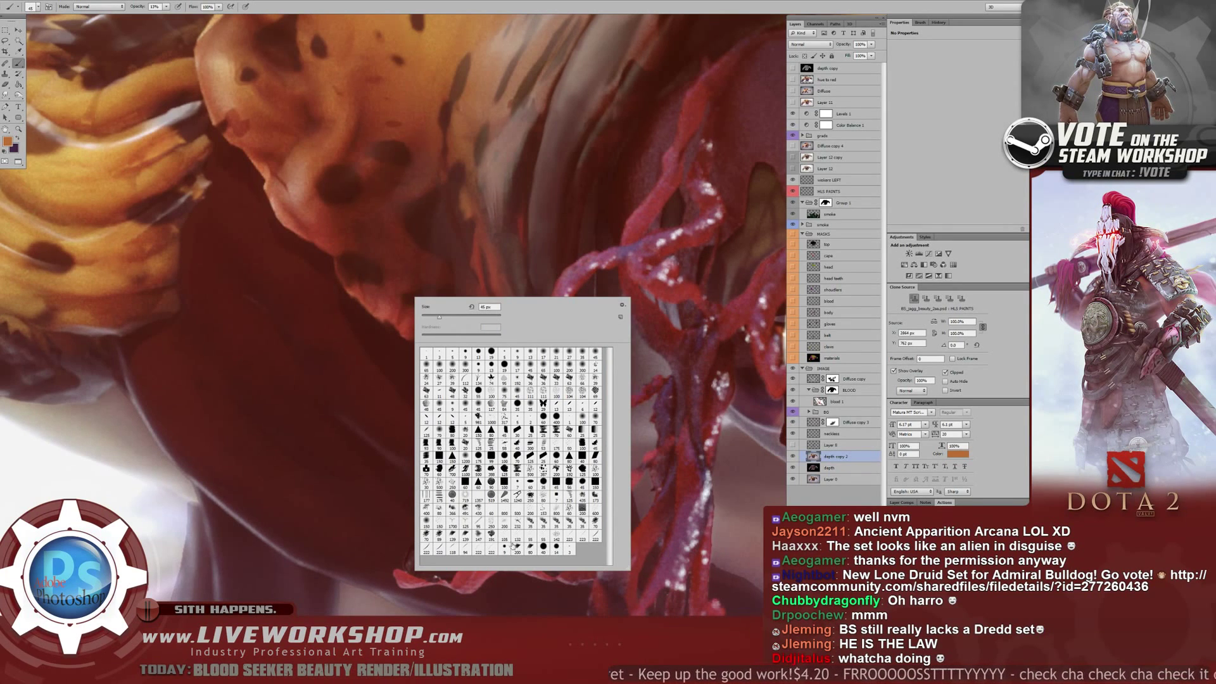
double_click(462, 551)
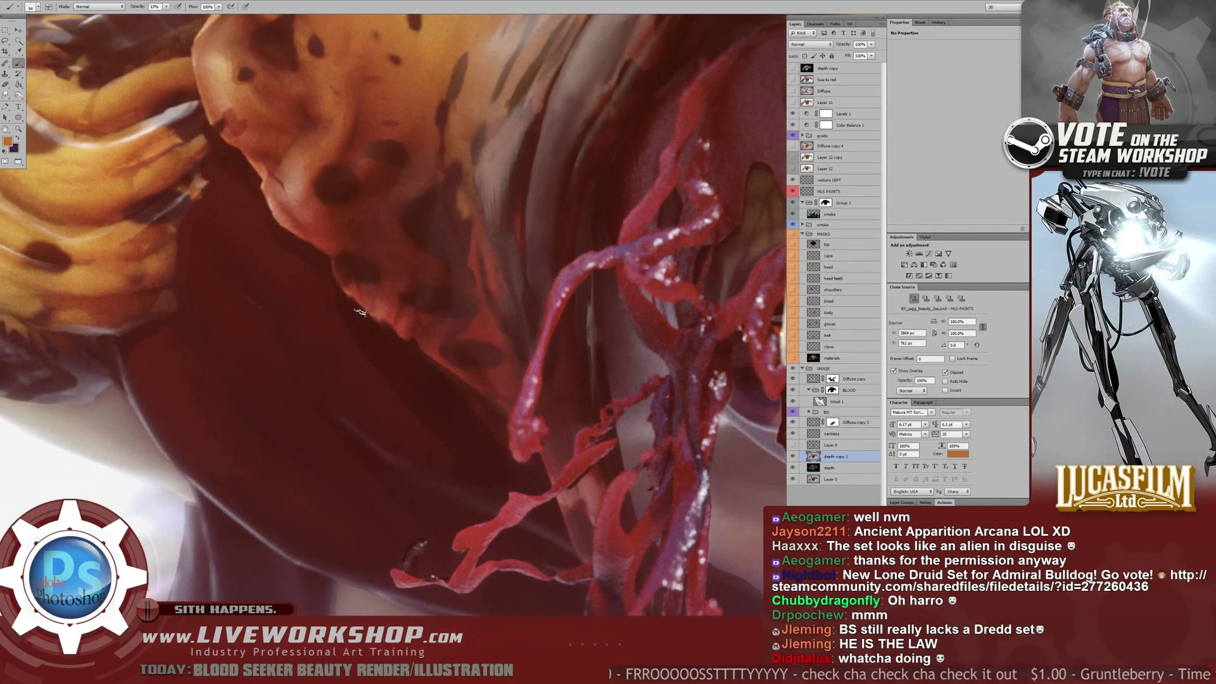
key(bracketleft)
key(bracketleft)
key(bracketleft)
key(bracketleft)
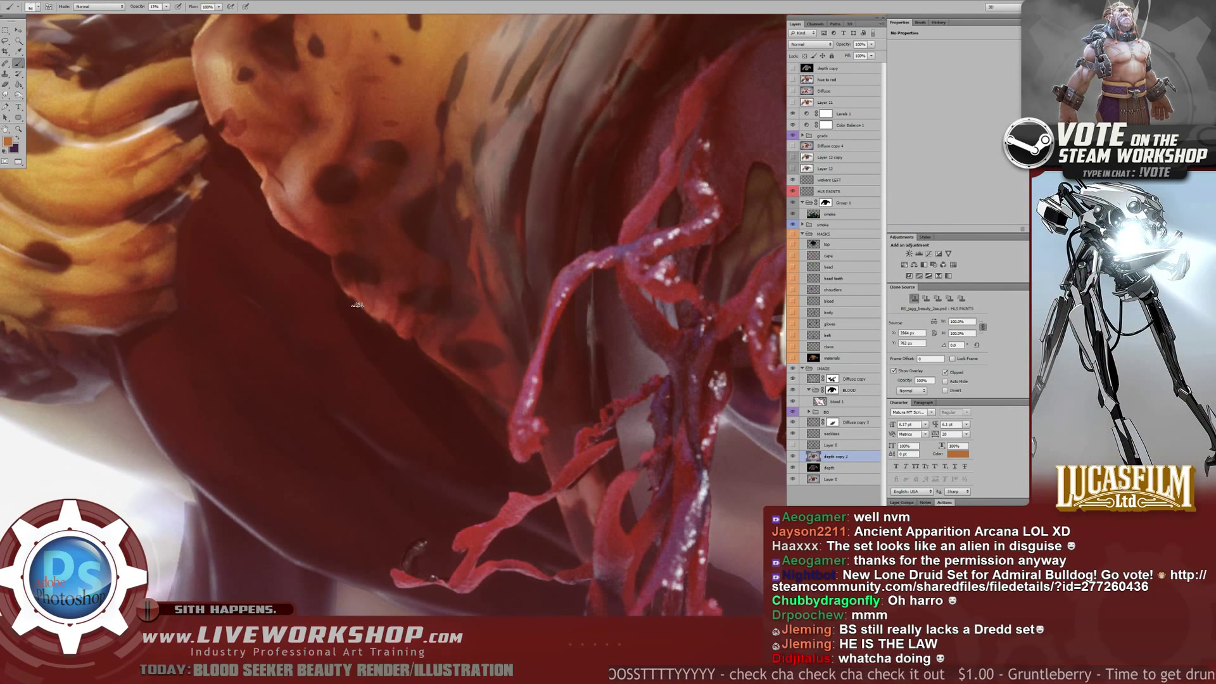
key(bracketleft)
key(bracketleft)
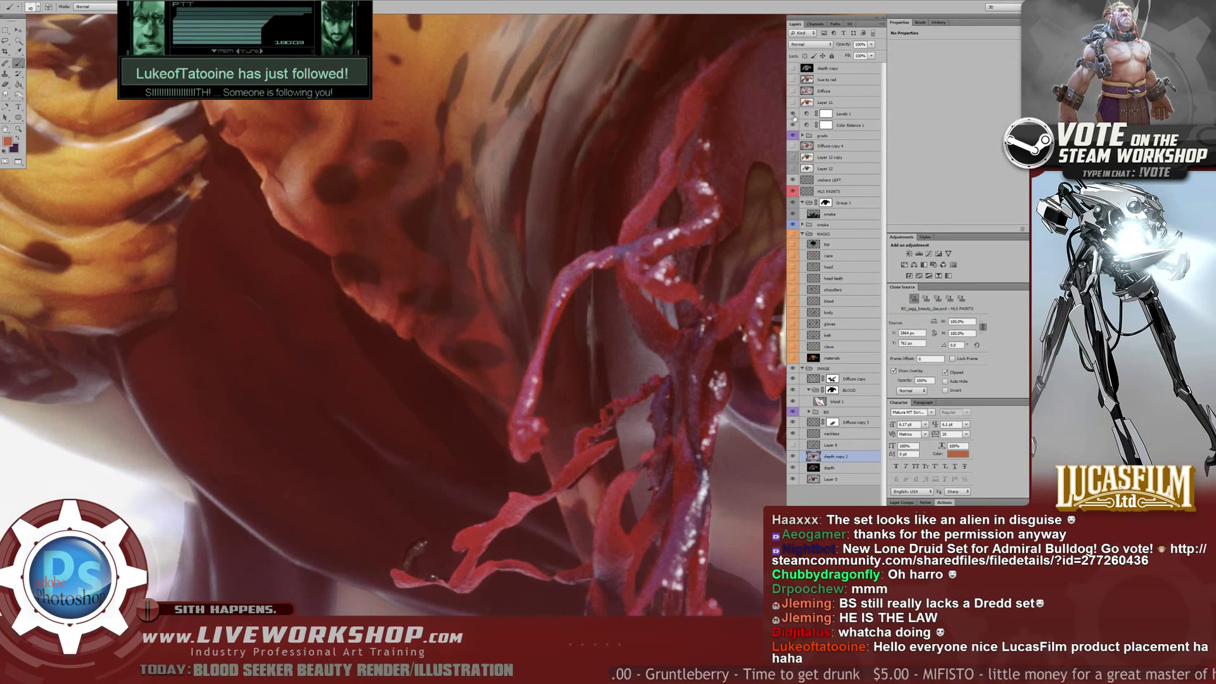
- Hide the Levels 1 and Color Balance 1 adjustment layers and the grading group beneath them
drag(792, 114, 792, 126)
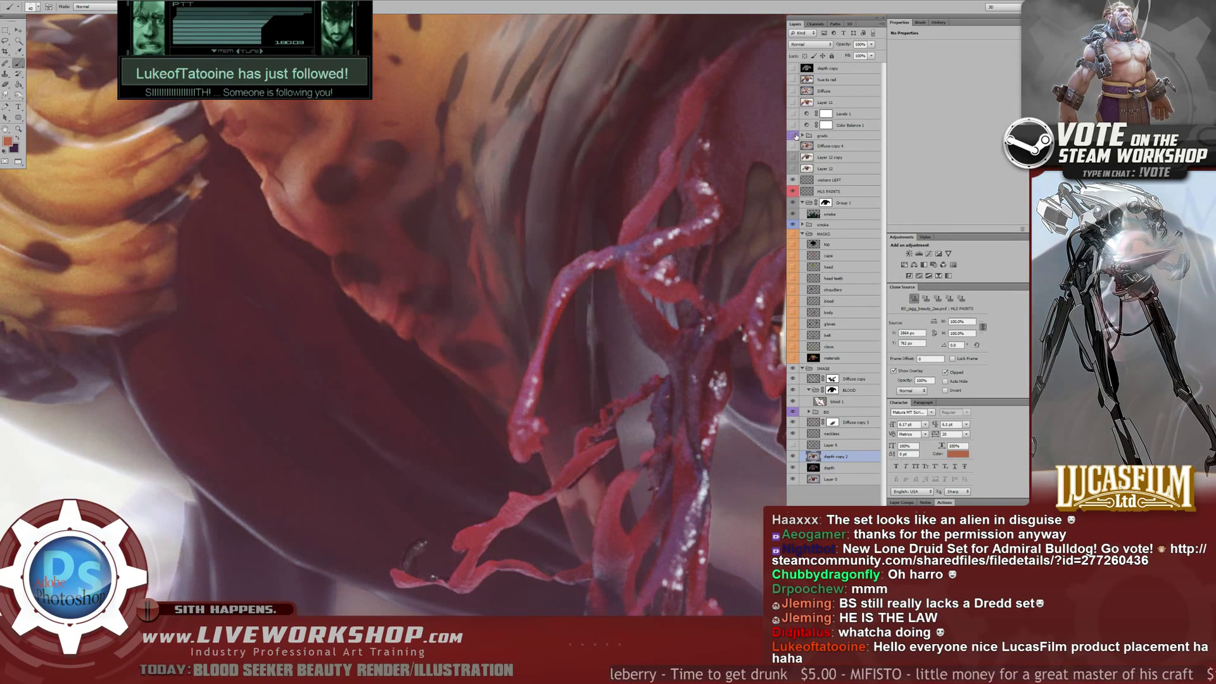
key(ctrl+Tab)
key(ctrl+Tab)
key(ctrl+Tab)
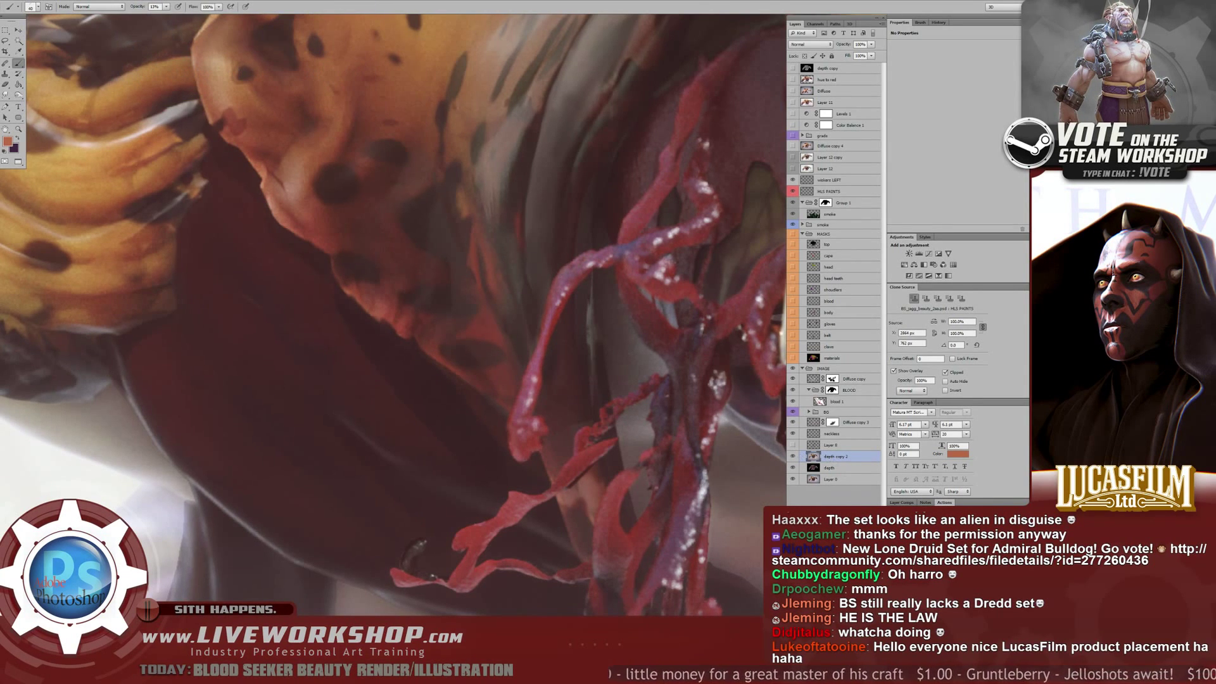
- Add a new layer above "depth copy 2", name it HAIRS and give it an orange colour label
key(ctrl+shift+alt+n)
double_click(830, 456)
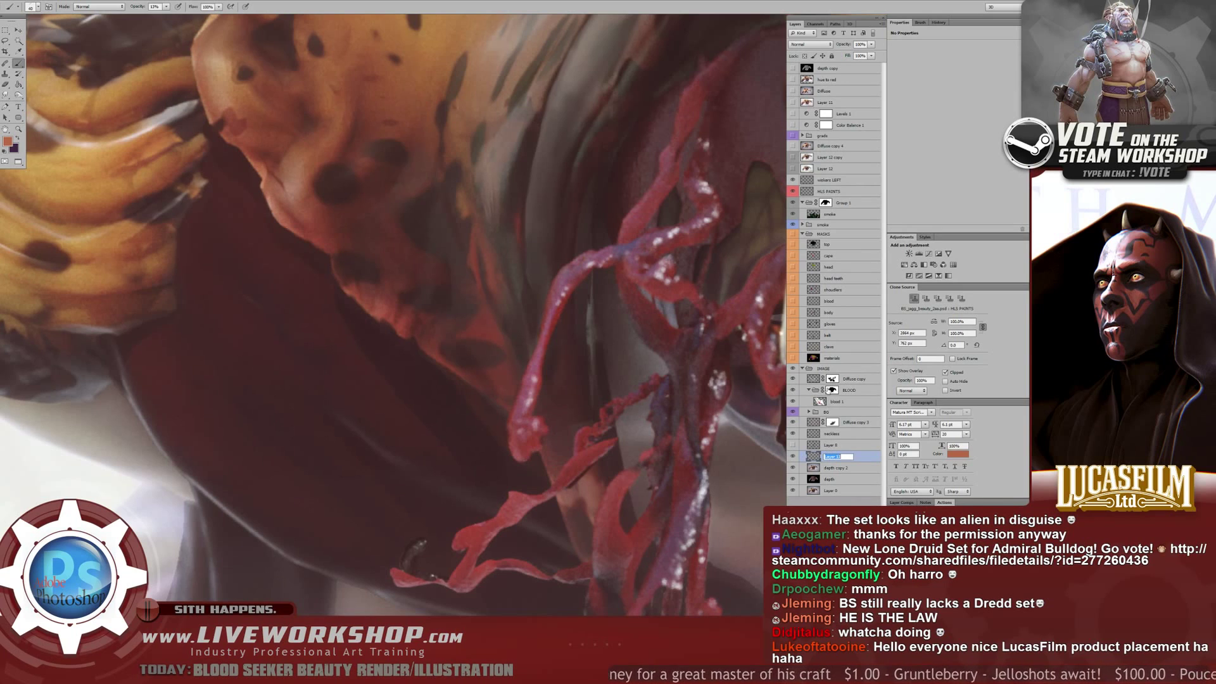
text(HAIRS)
key(Return)
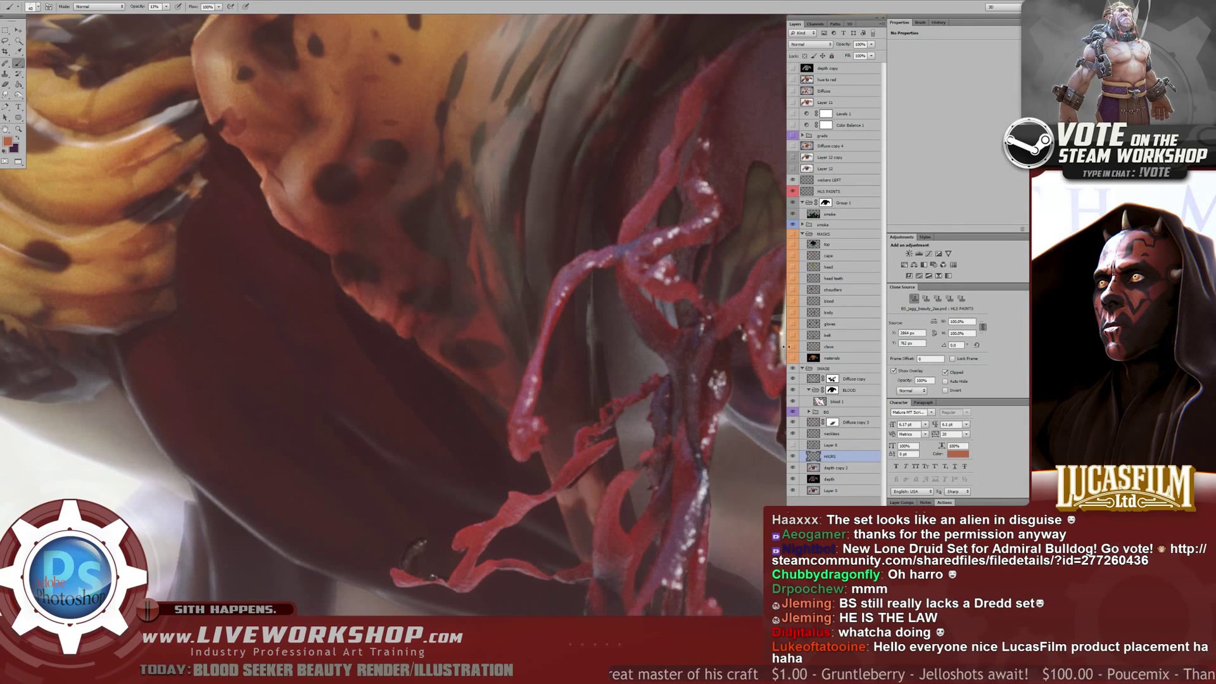
right_click(791, 458)
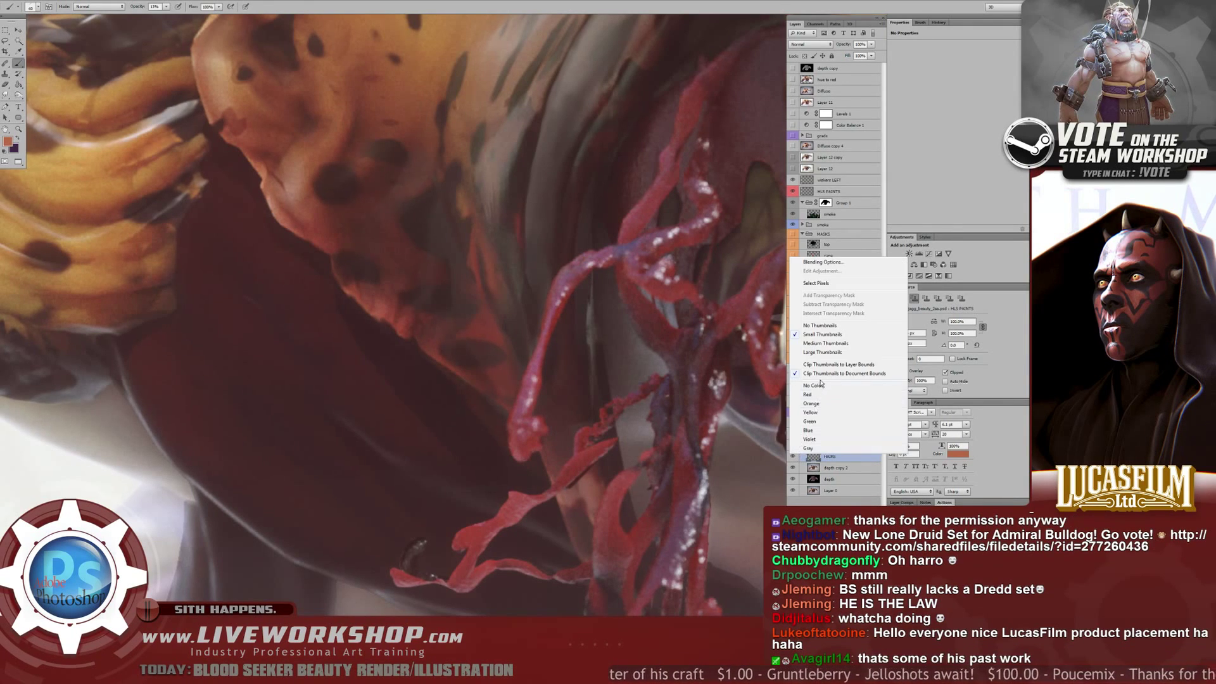
click(809, 412)
drag(383, 266, 395, 258)
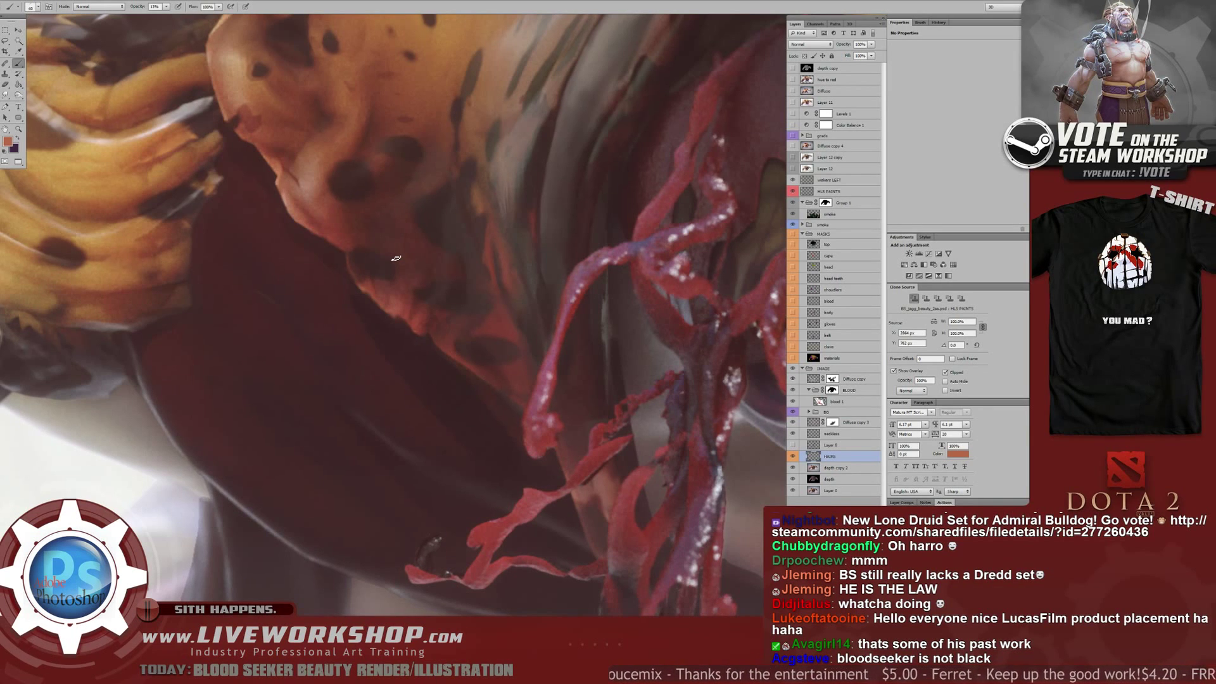
- Set the brush opacity to about 49% and paint fine orange hairs along the leopard pelt's lower edge
key(ctrl+minus)
key(ctrl+minus)
key(ctrl+minus)
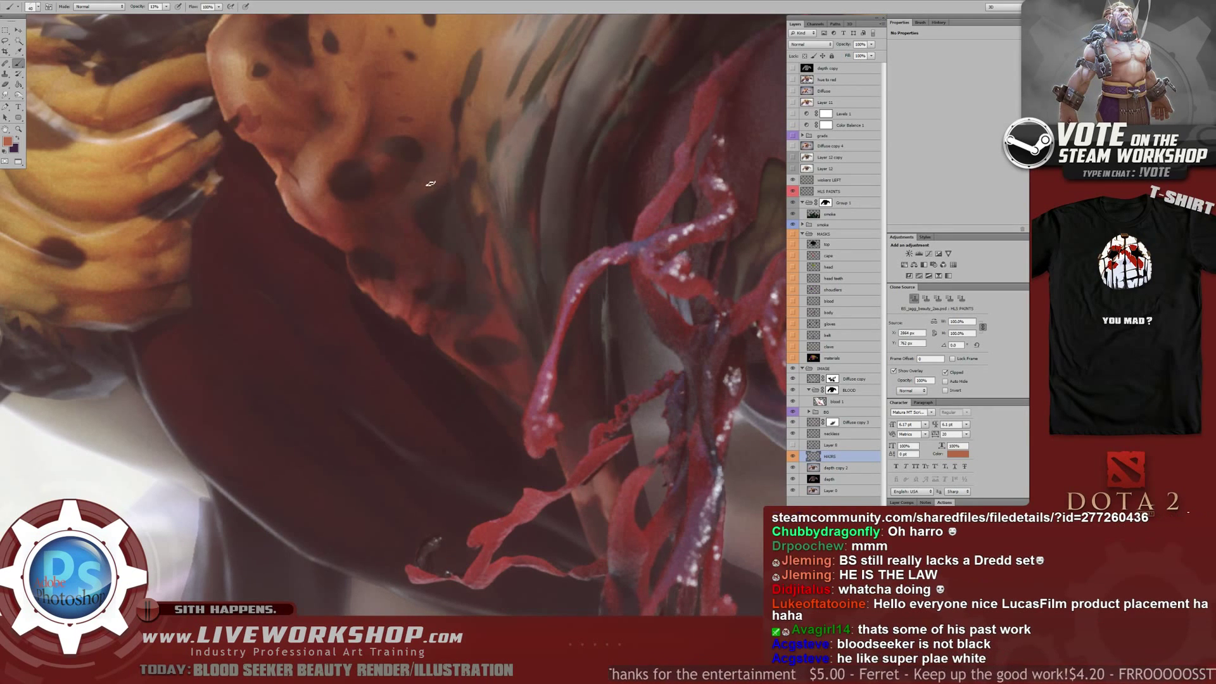
key(ctrl+plus)
key(ctrl+plus)
key(ctrl+plus)
key(ctrl+plus)
key(ctrl+plus)
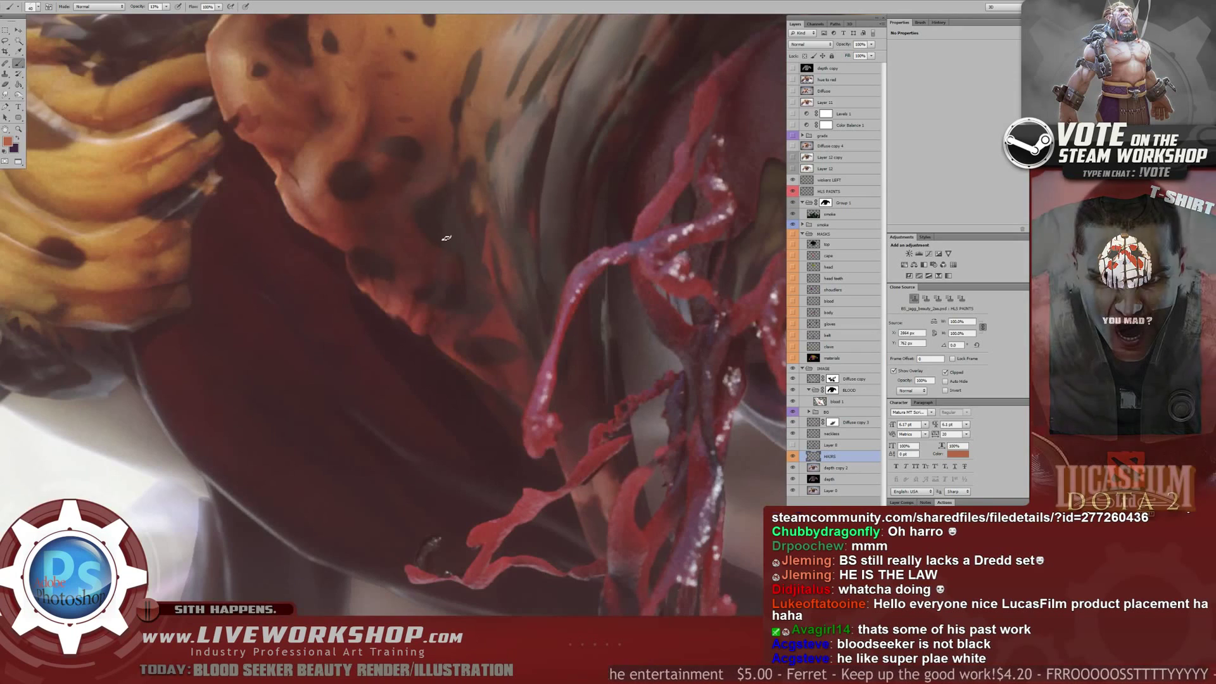
mouse_move(376, 250)
mouse_down()
mouse_move(416, 258)
mouse_move(325, 247)
mouse_move(336, 245)
mouse_up()
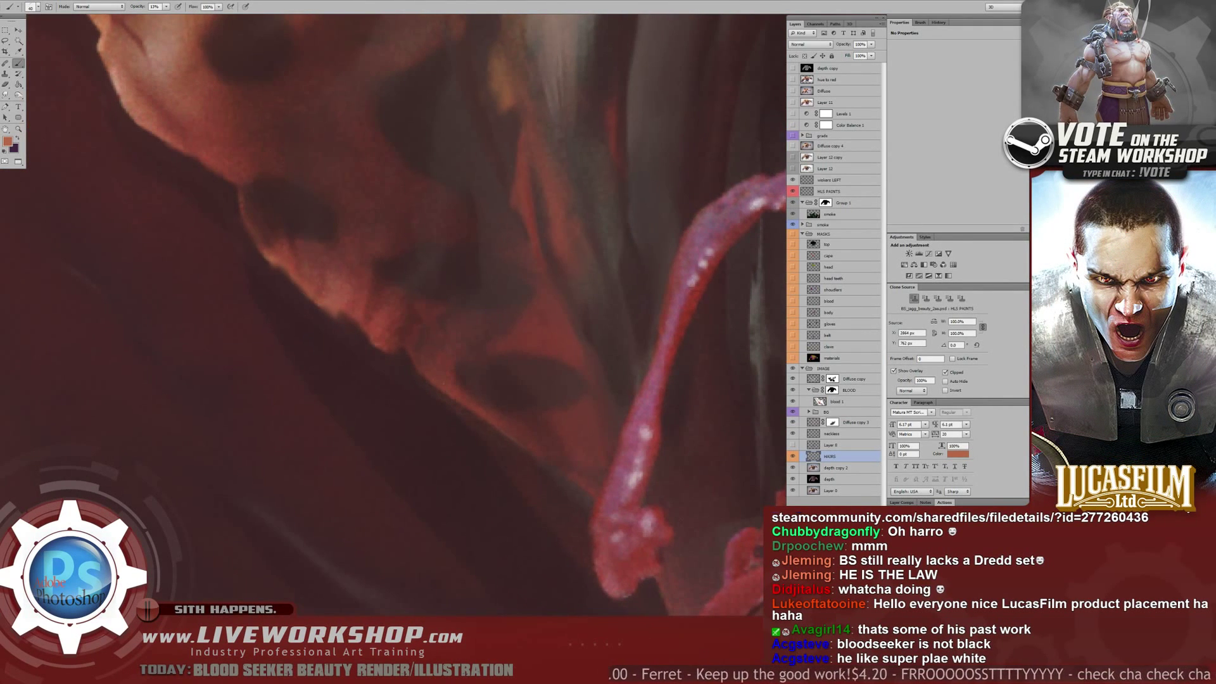
drag(165, 7, 174, 18)
drag(286, 278, 299, 303)
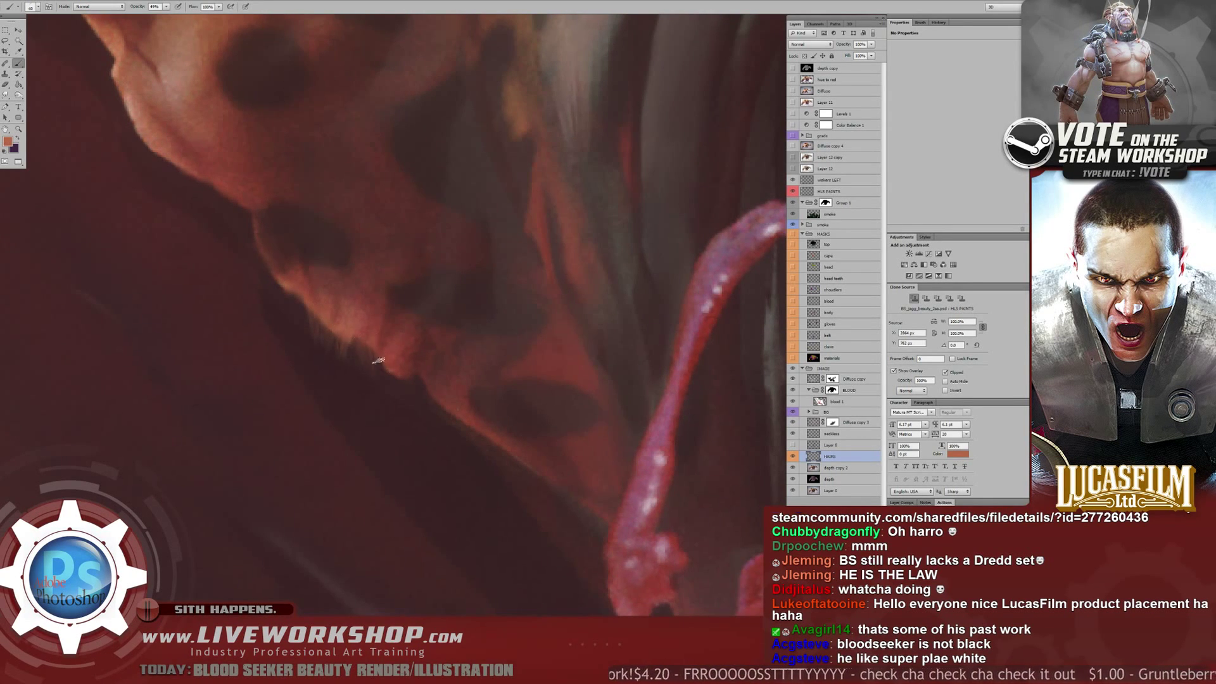
- Paint short hairs down the pelt's lower edge to the blood strand, sampling the neighbouring dark red and brown fur tones
alt+click(415, 371)
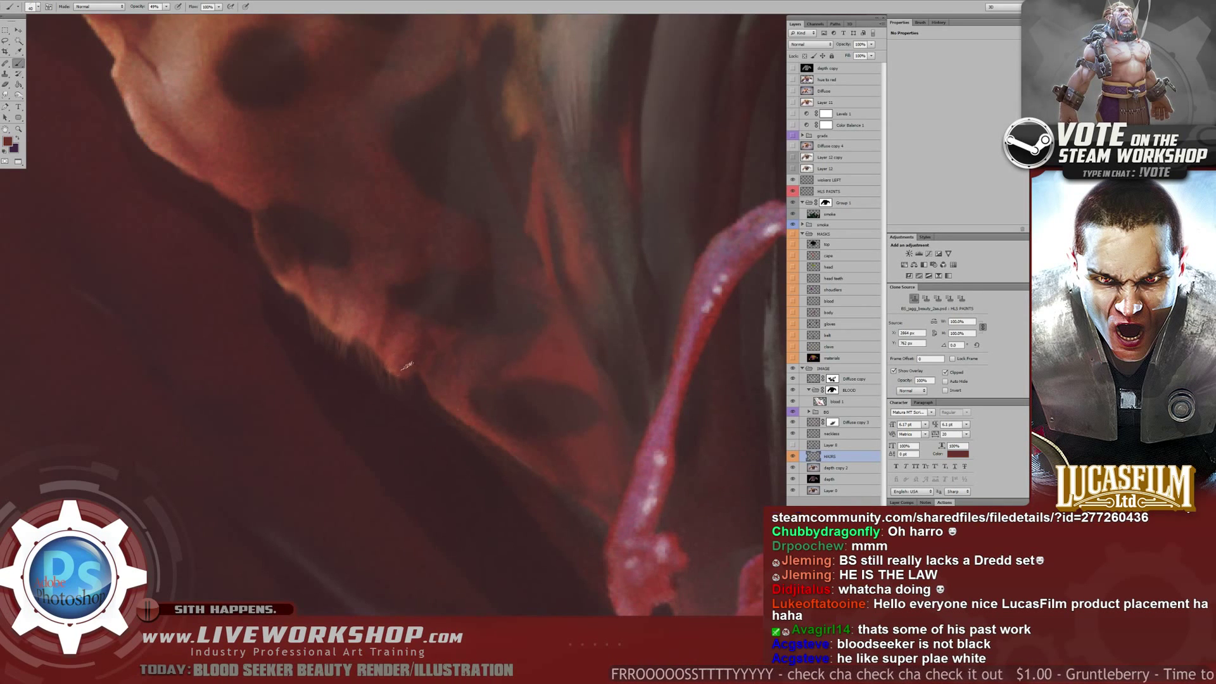
alt+click(442, 392)
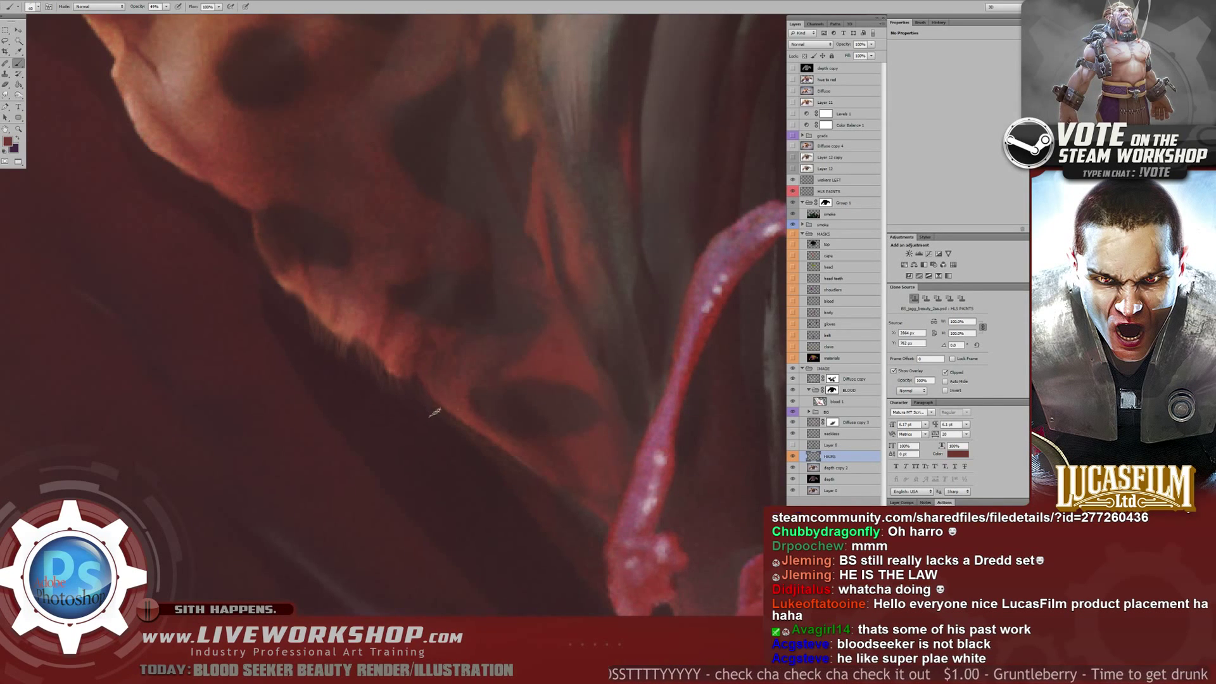
alt+click(470, 419)
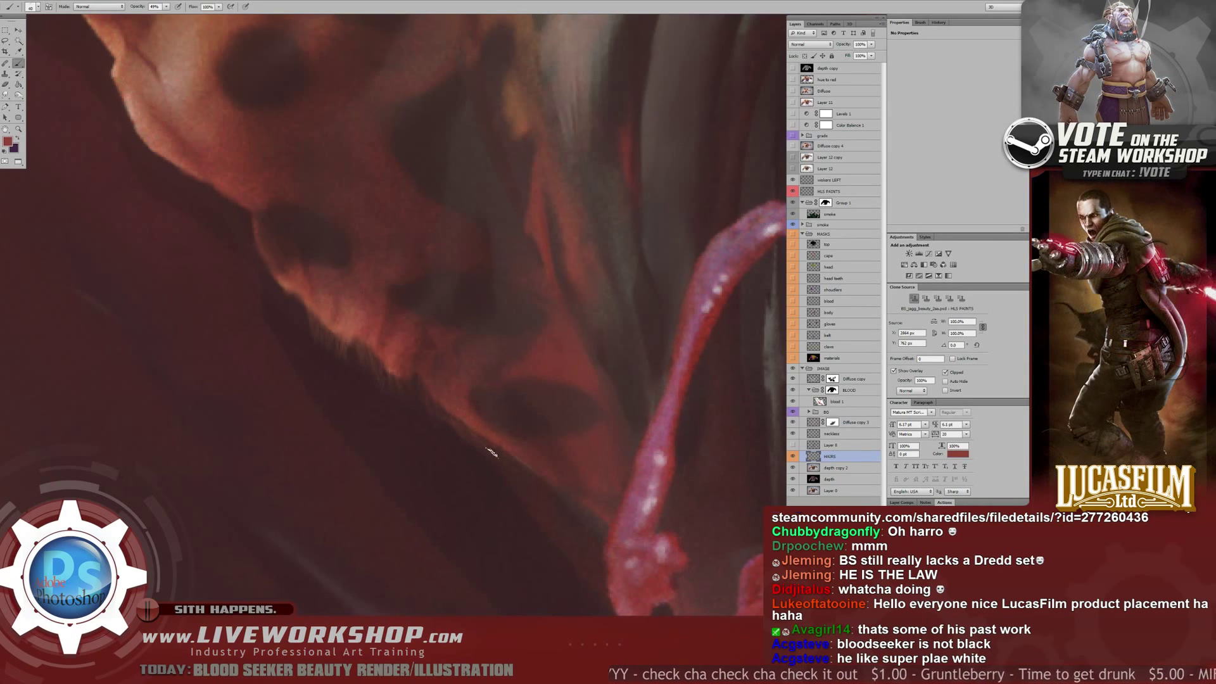
alt+click(537, 460)
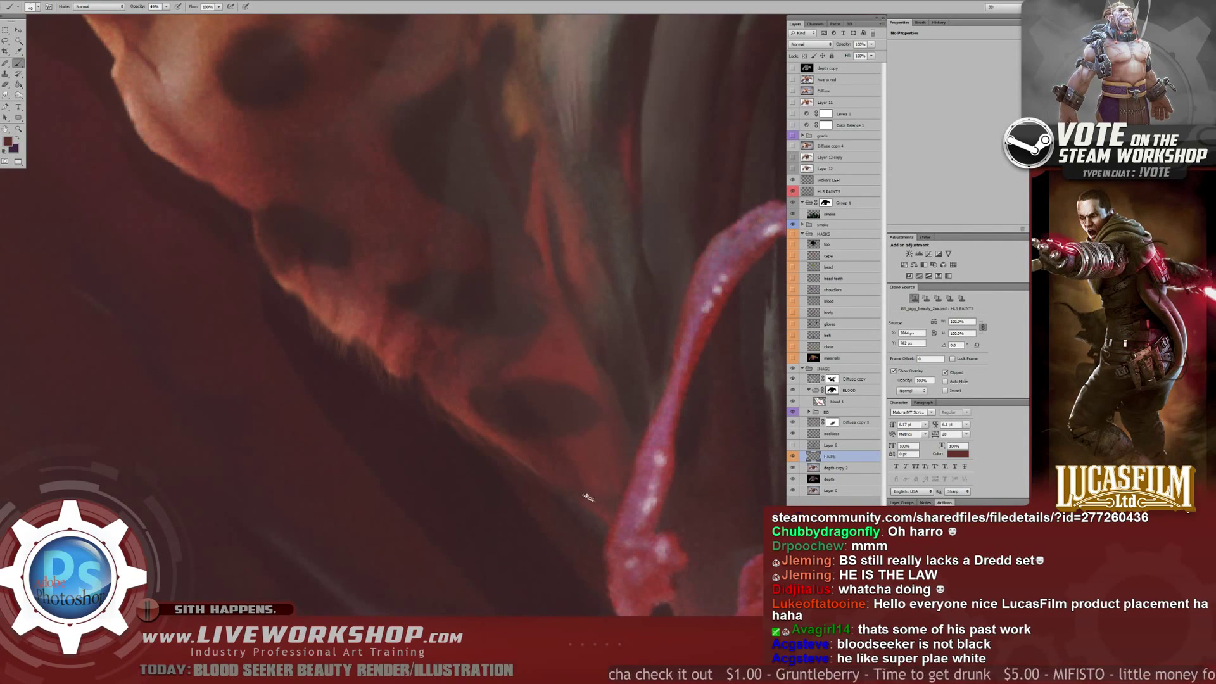
alt+click(591, 497)
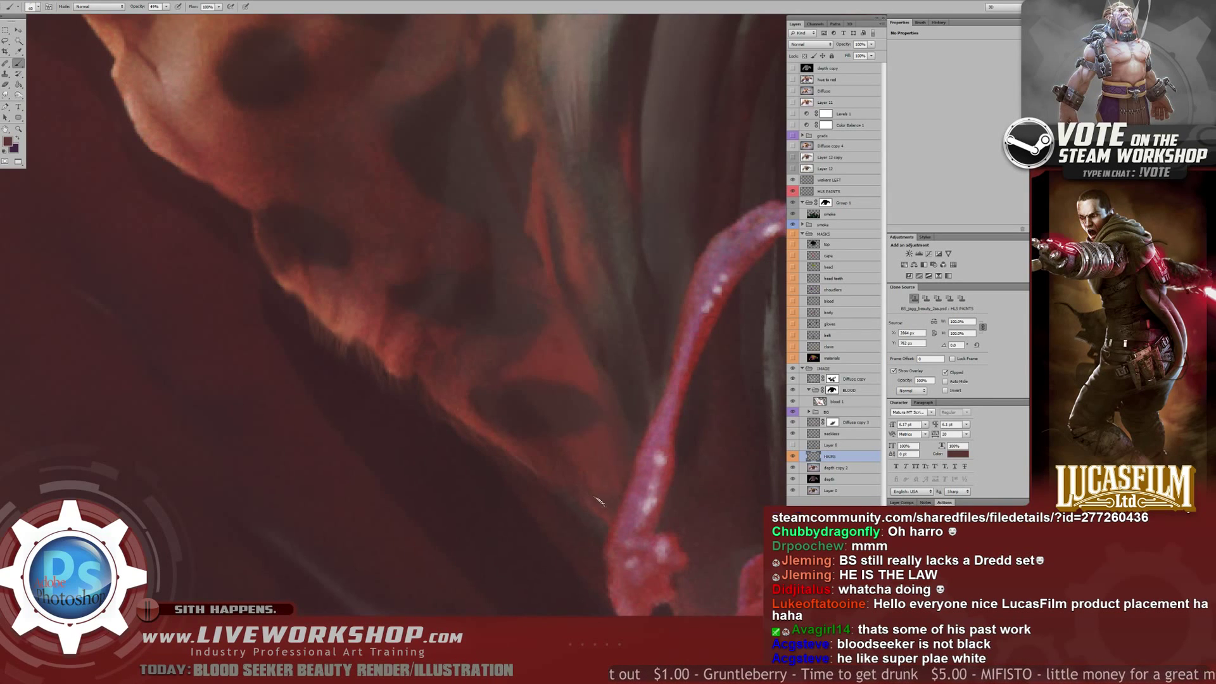
- Paint sampled reddish-brown and orange hairs along the pelt's edge just below the dark spot
drag(407, 345, 342, 307)
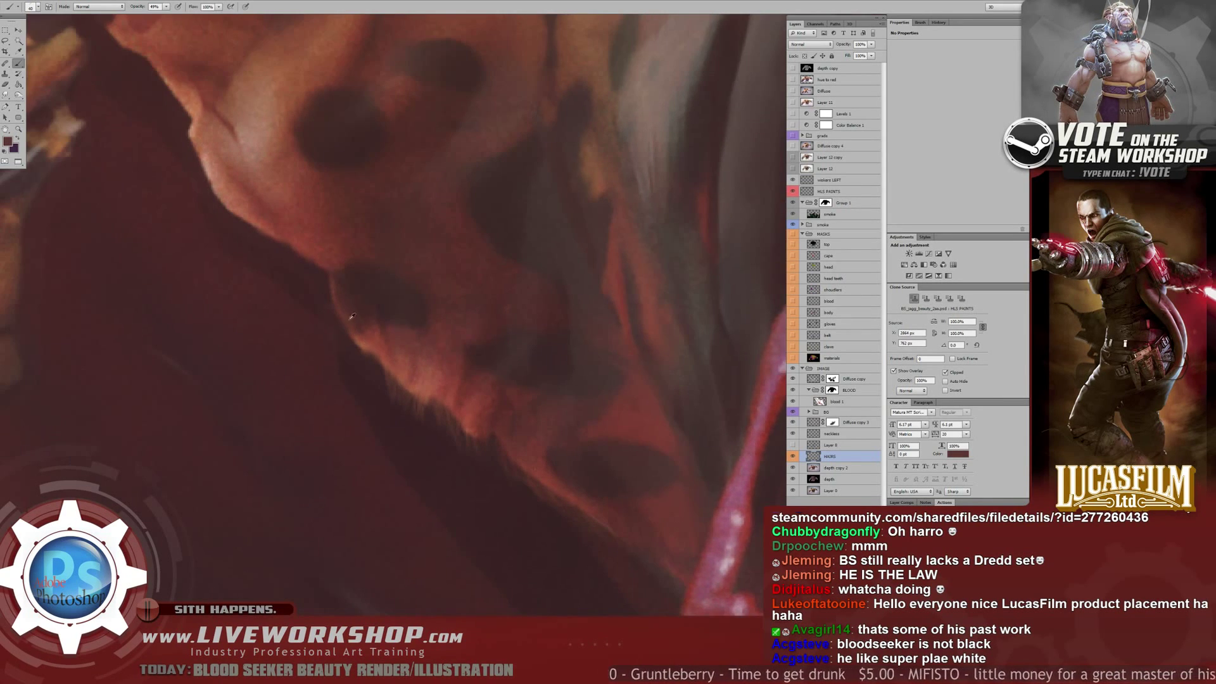
alt+click(347, 325)
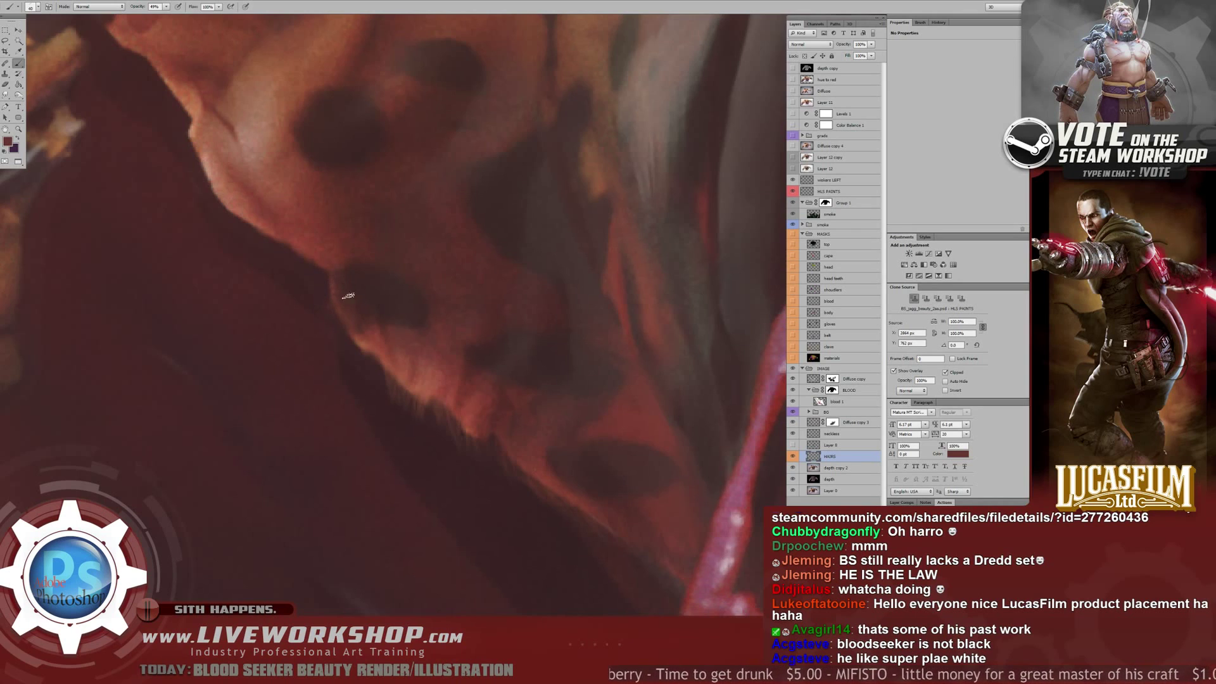
alt+click(365, 338)
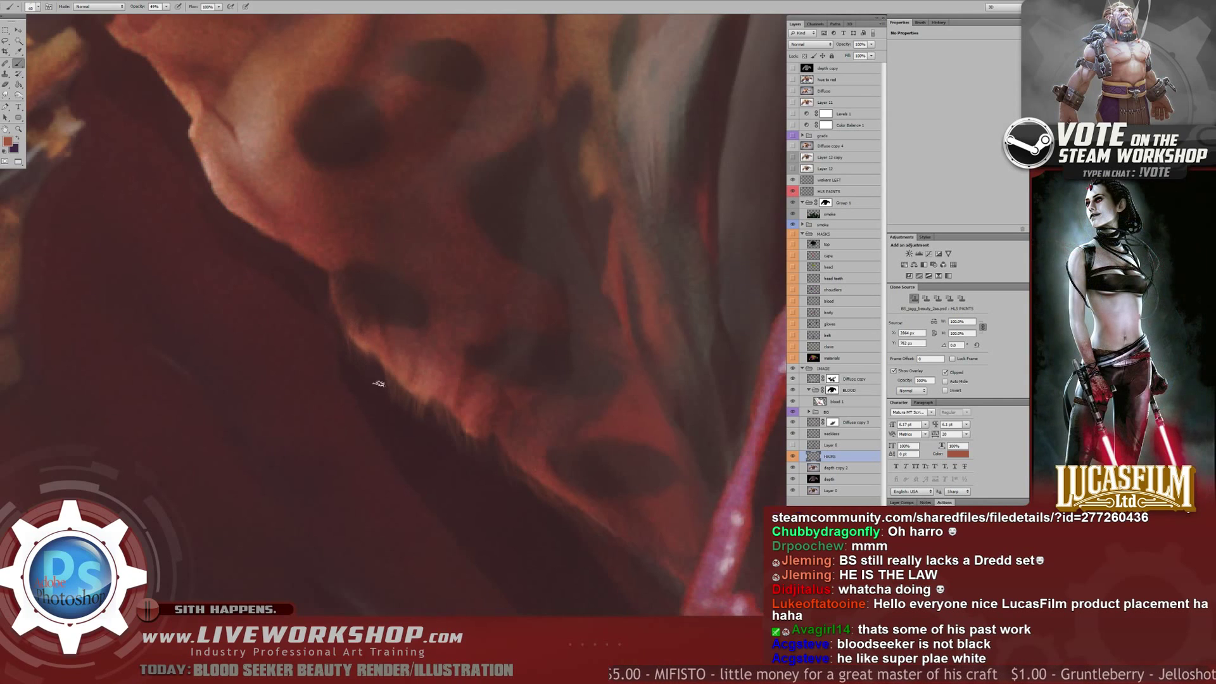
alt+click(387, 372)
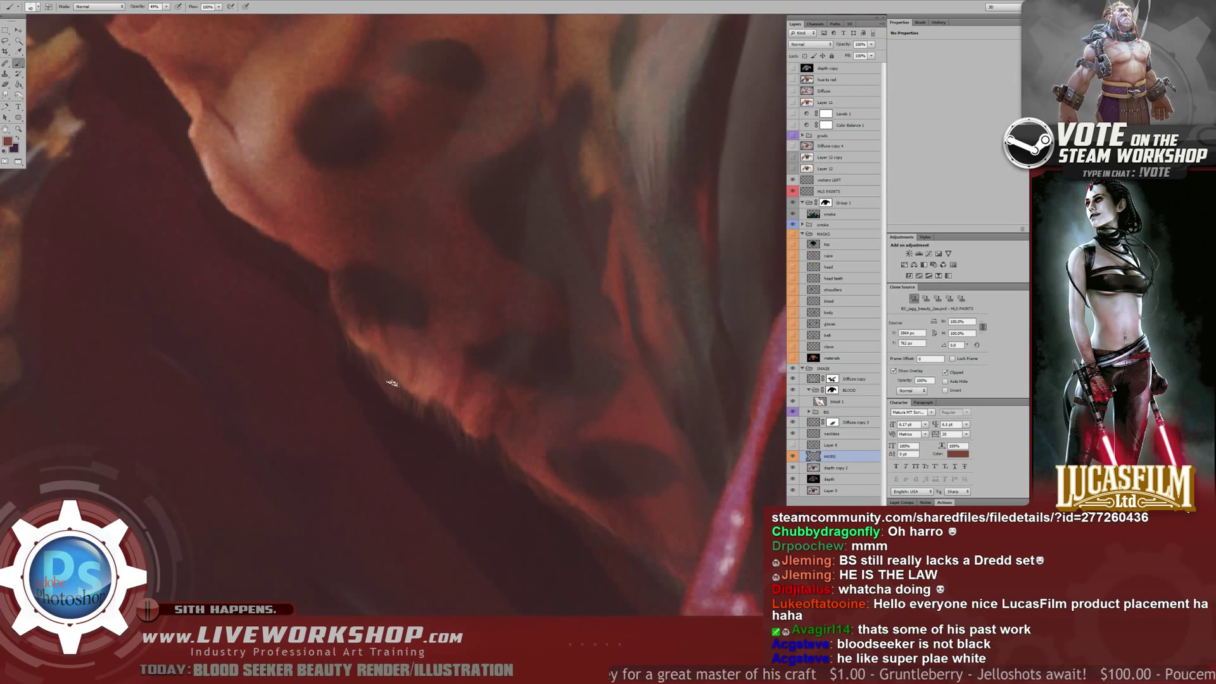
- Enlarge the brush and paint soft red hairs on the pelt's edge above the dark spot, sampling the adjacent fur color
scroll(419, 307, down, 1)
scroll(419, 306, down, 4)
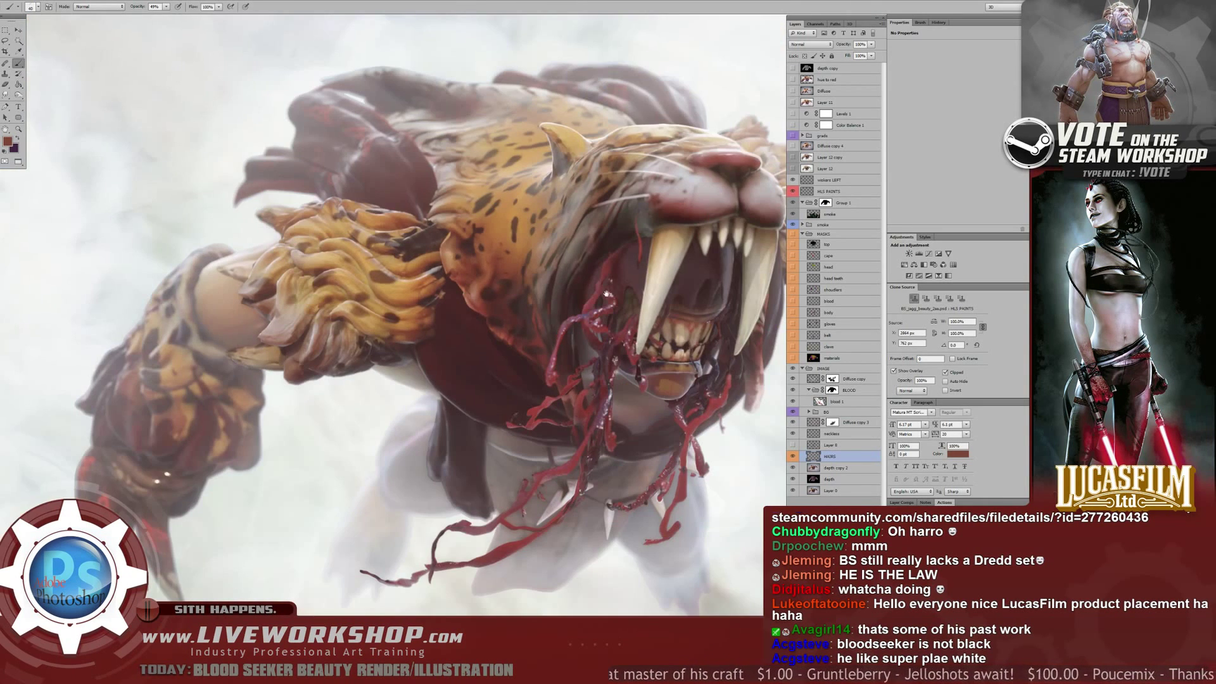
scroll(411, 282, up, 5)
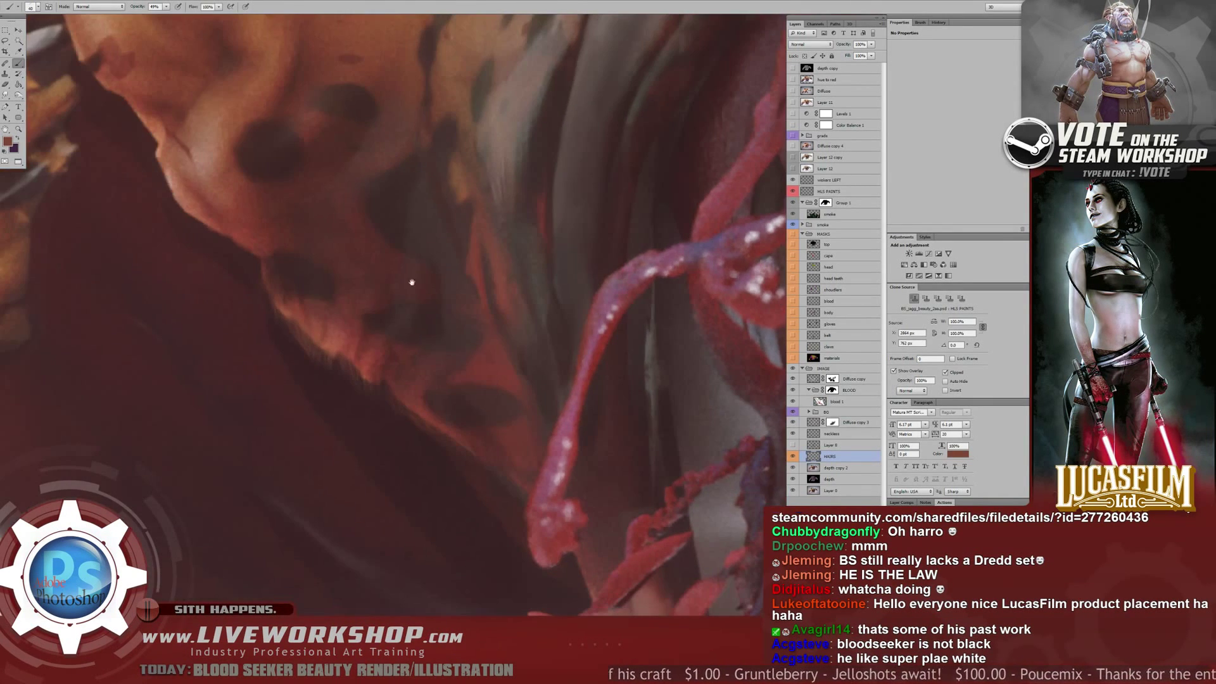
scroll(323, 327, down, 1)
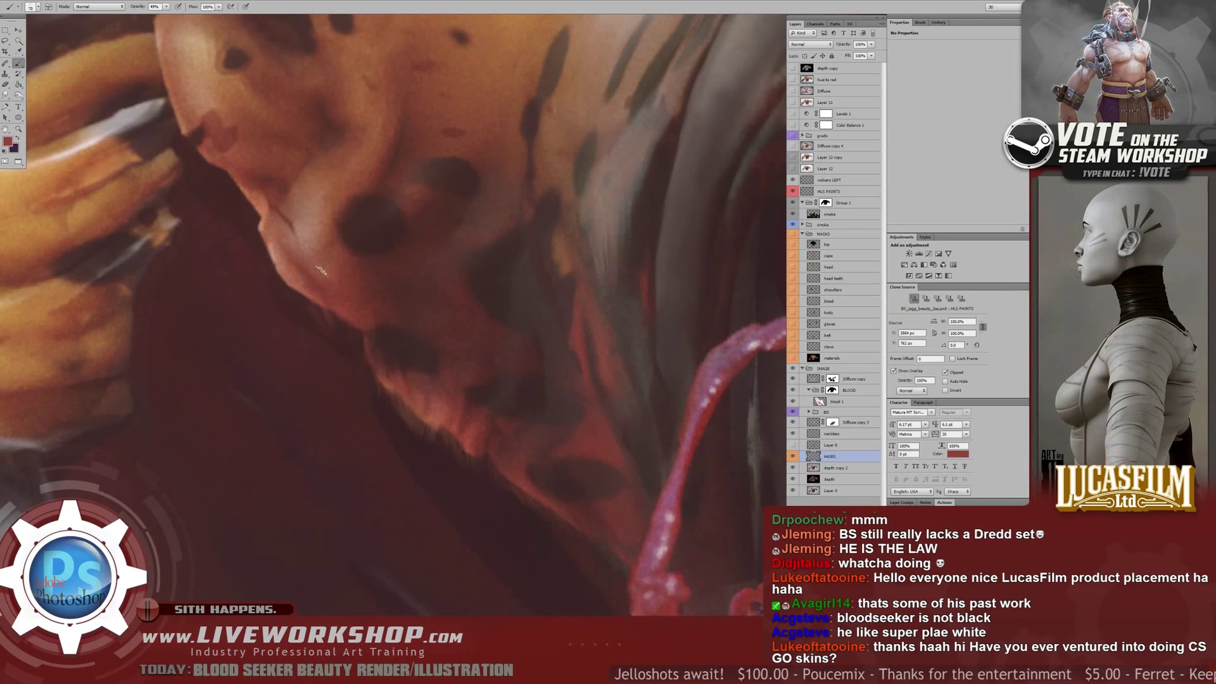
key(bracketright)
key(bracketright)
key(bracketright)
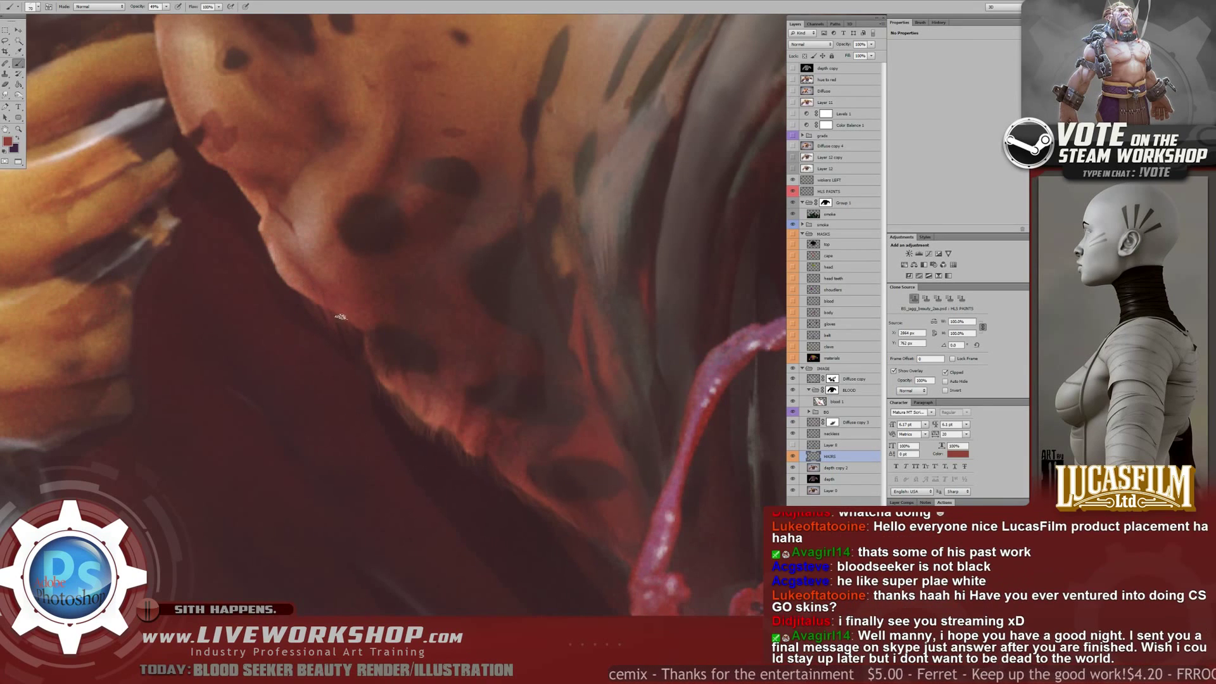
alt+click(357, 303)
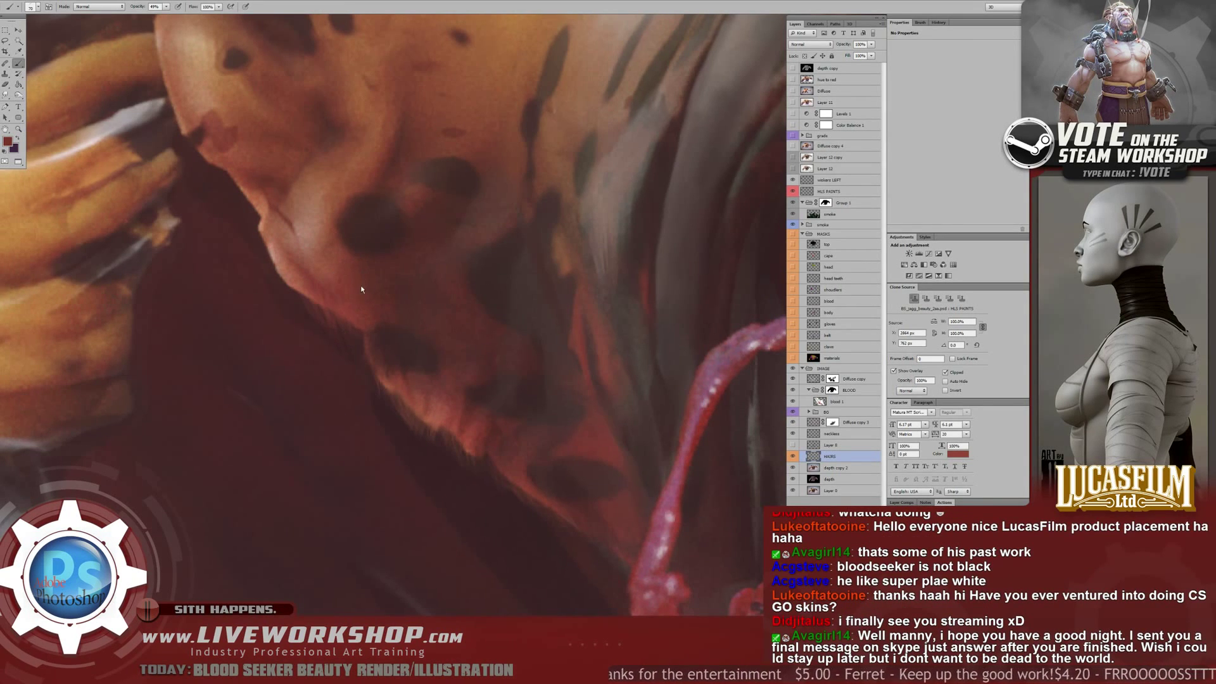
- Erase the overly long hairs along the pelt's lower edge below the dark spot
key(ctrl+minus)
key(ctrl+0)
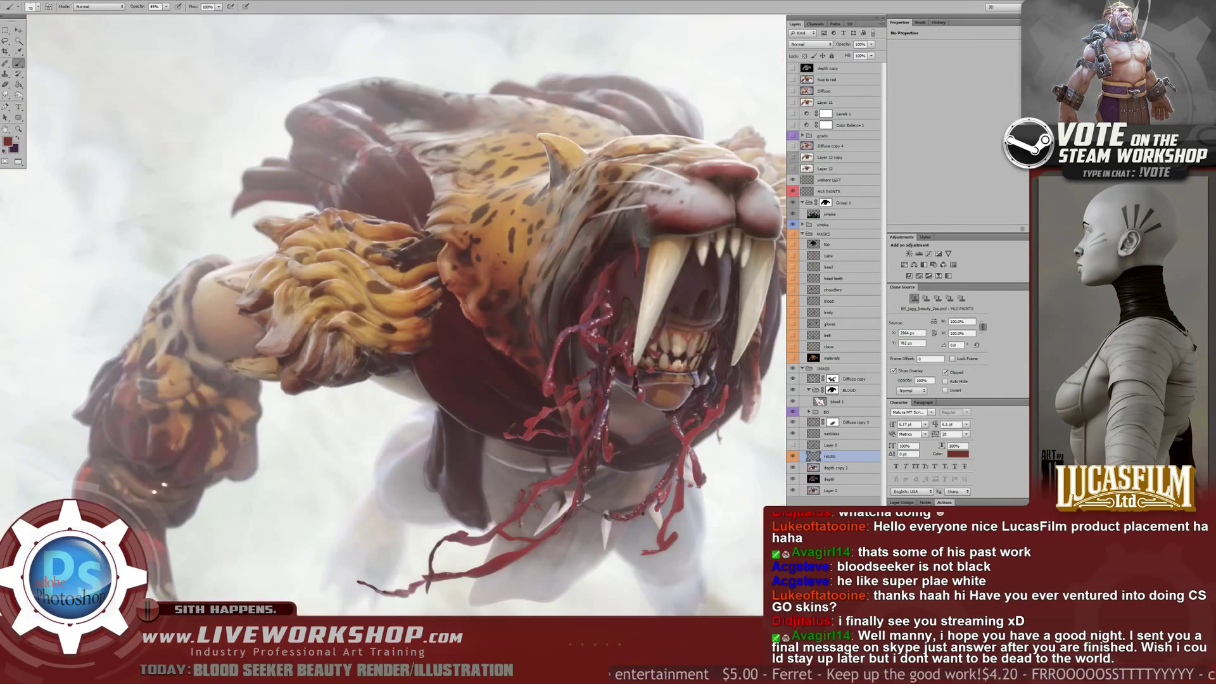
scroll(434, 295, up, 3)
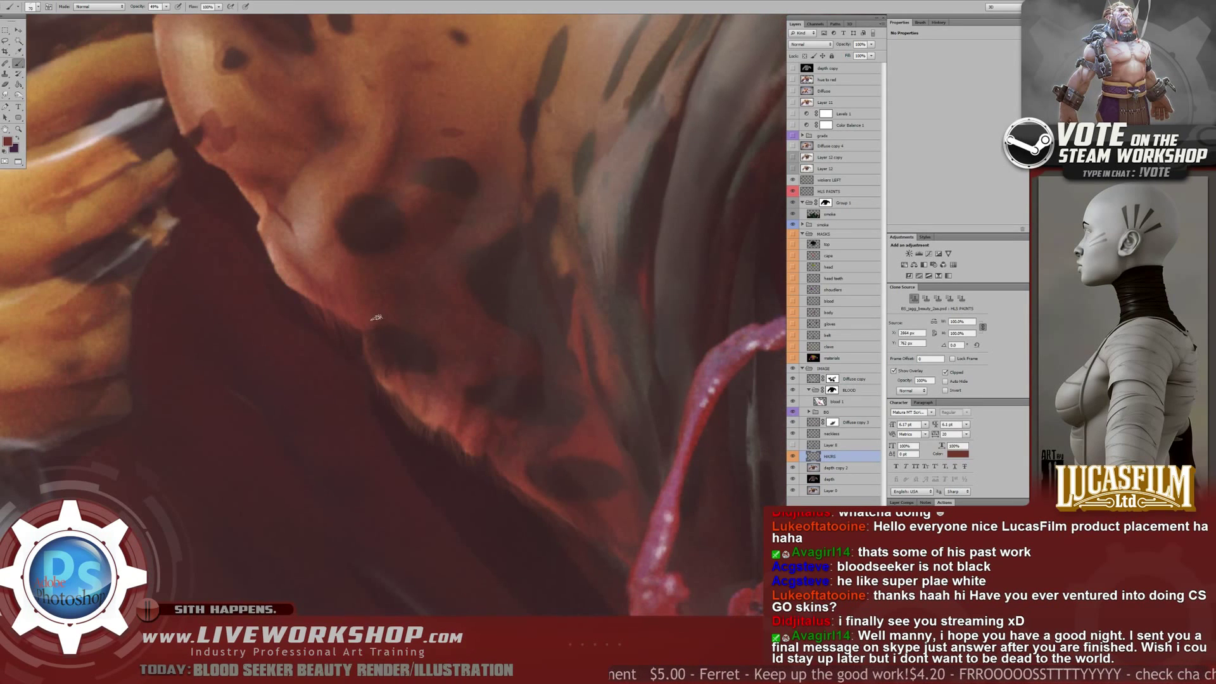
key(bracketright)
key(bracketright)
scroll(412, 354, up, 1)
drag(405, 378, 367, 356)
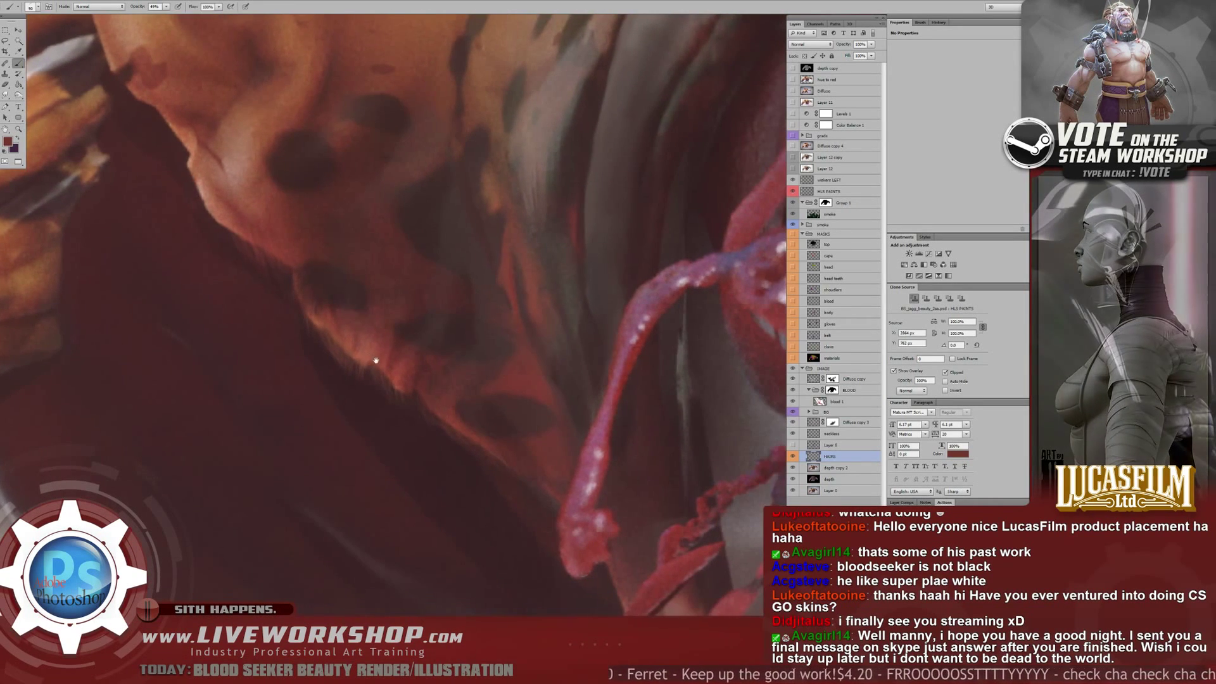
key(e)
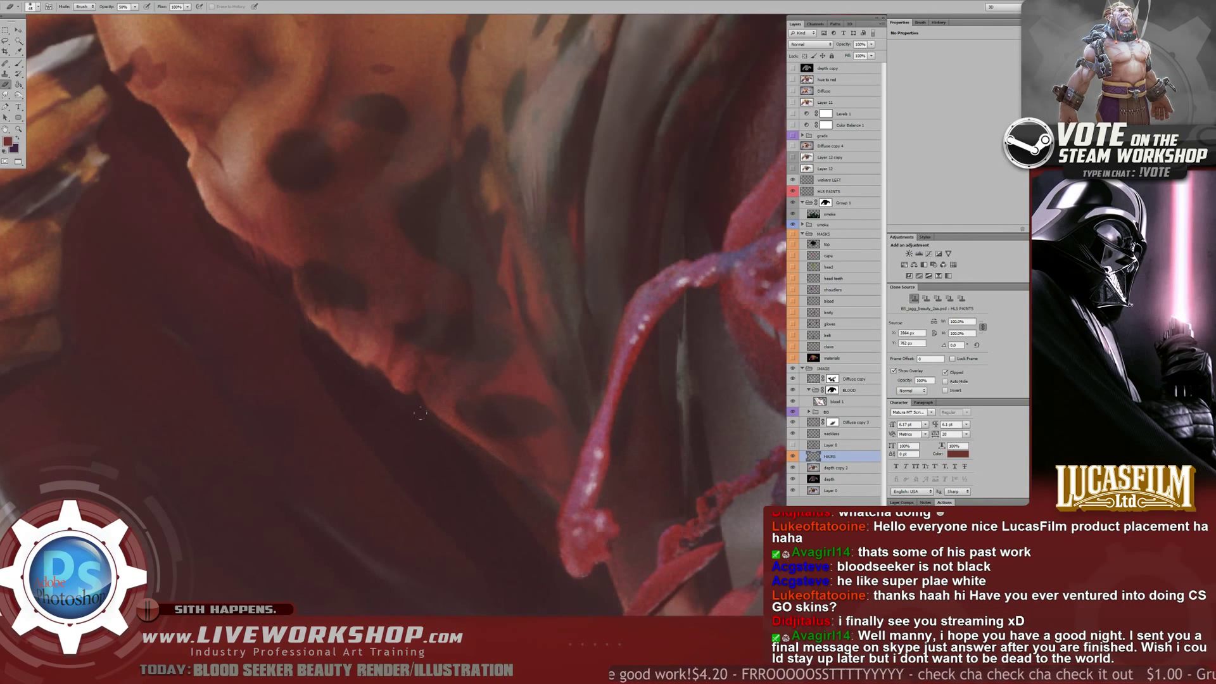
- Repaint softer hairs along the pelt's lower edge with the larger brush, using sampled dark red fur tones
key(b)
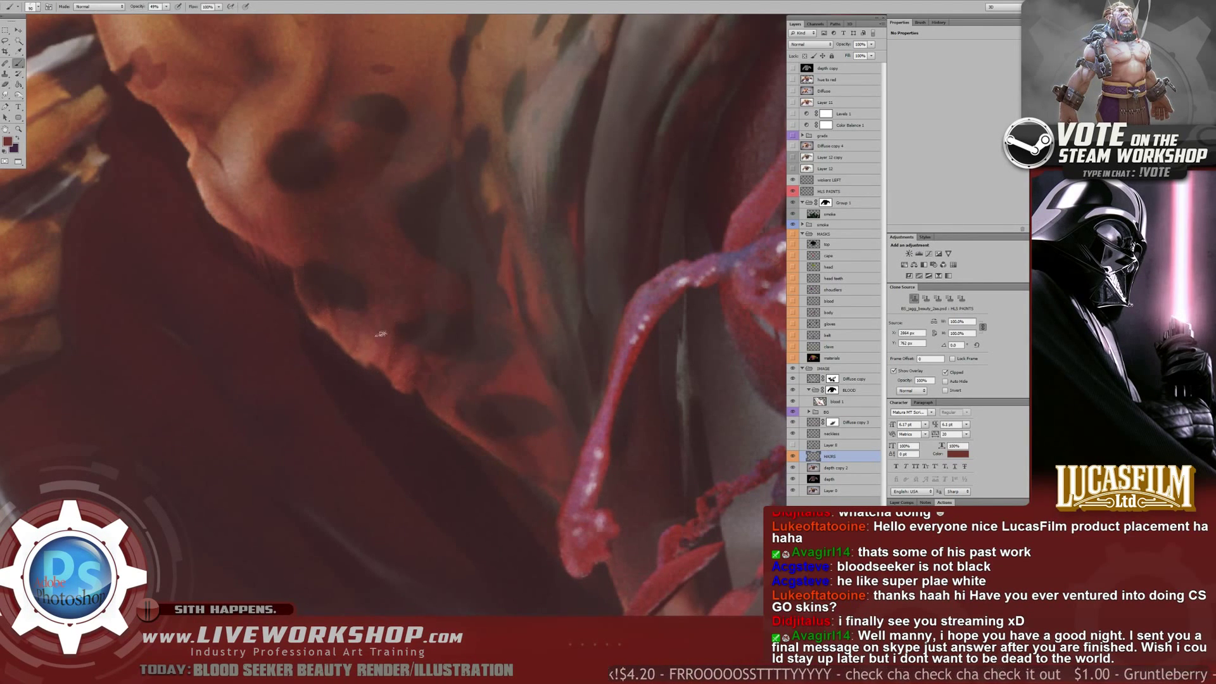
drag(343, 333, 390, 304)
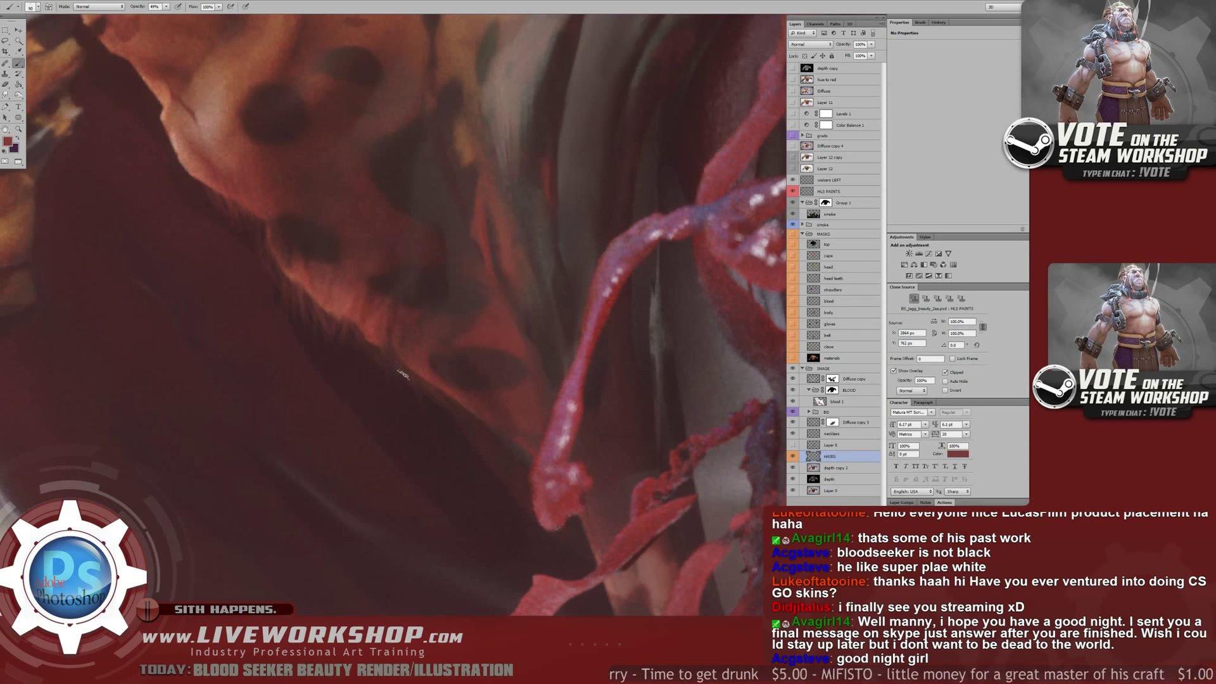
alt+click(469, 403)
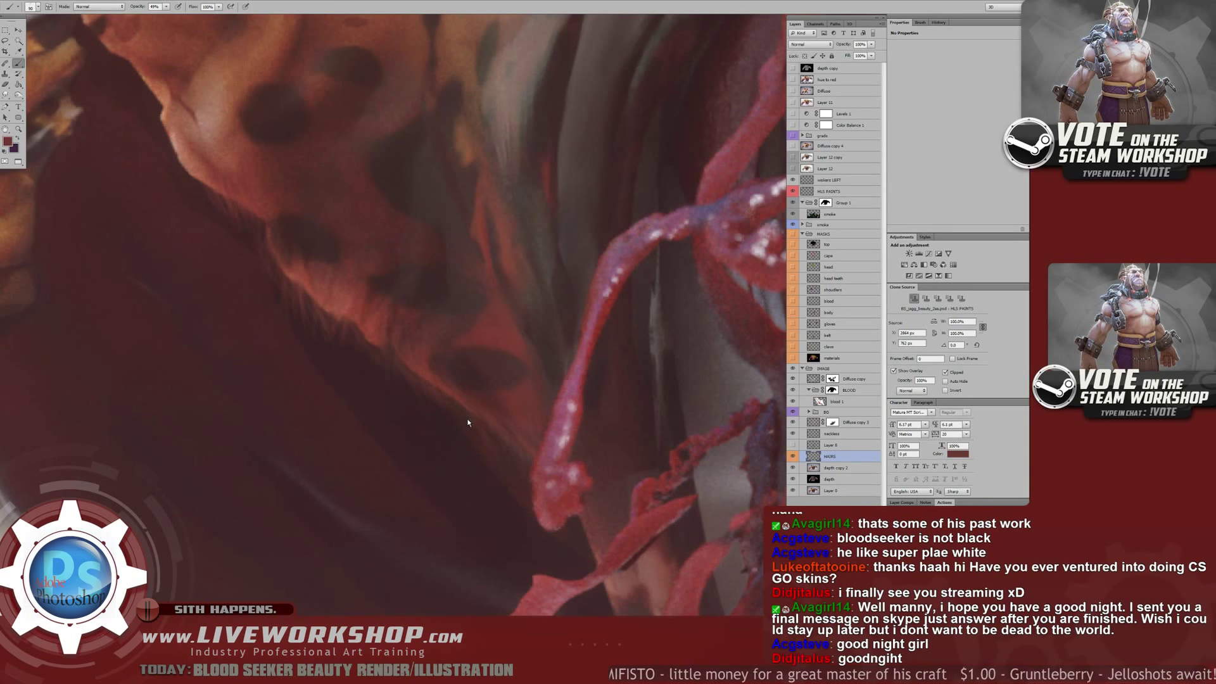
- Examine the repainted fur edge against the whole illustration and at closer range
key(ctrl+0)
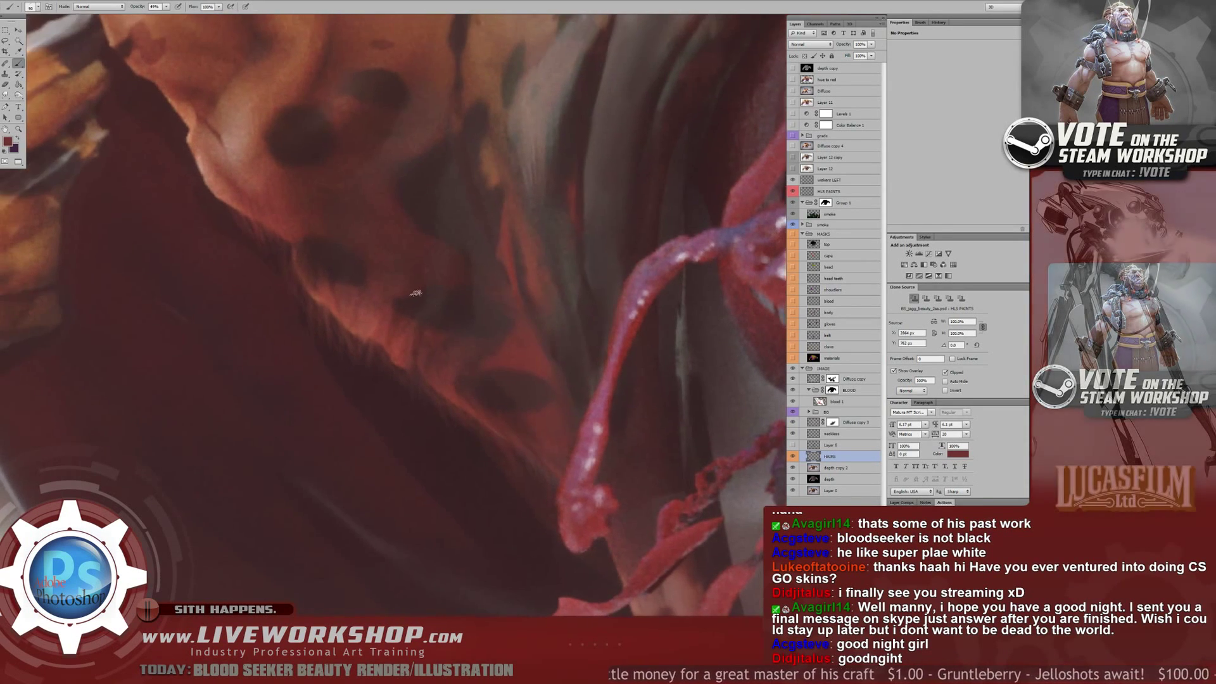
scroll(533, 294, up, 3)
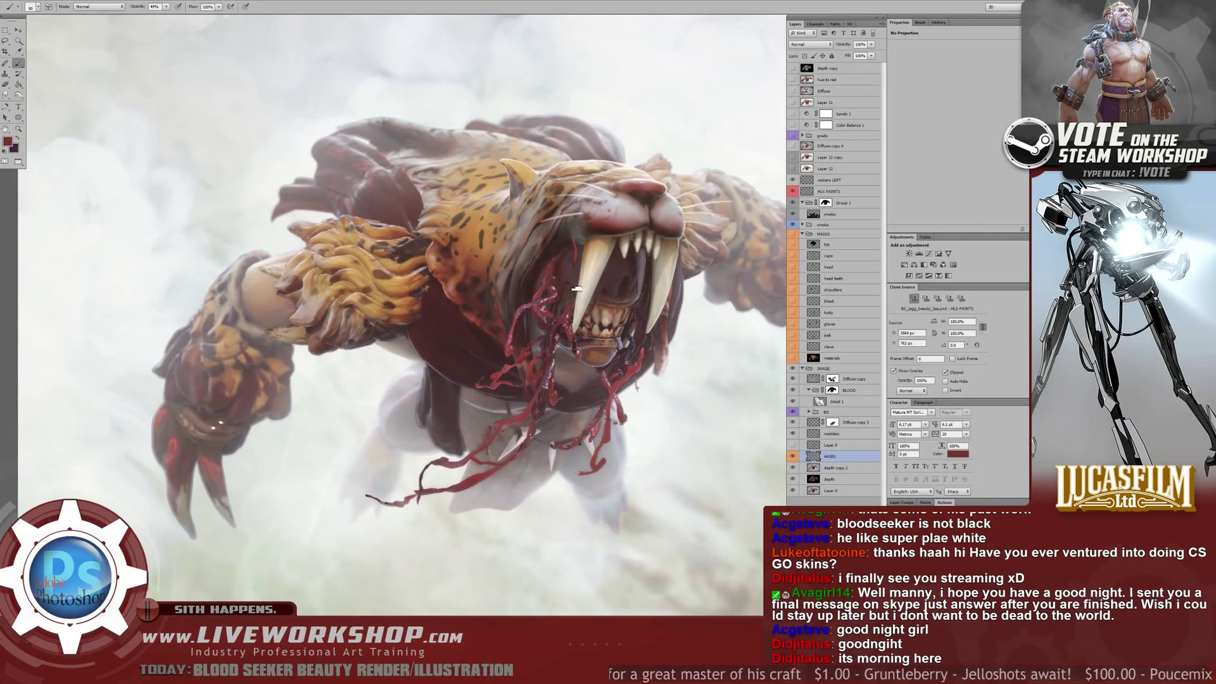
scroll(441, 309, up, 4)
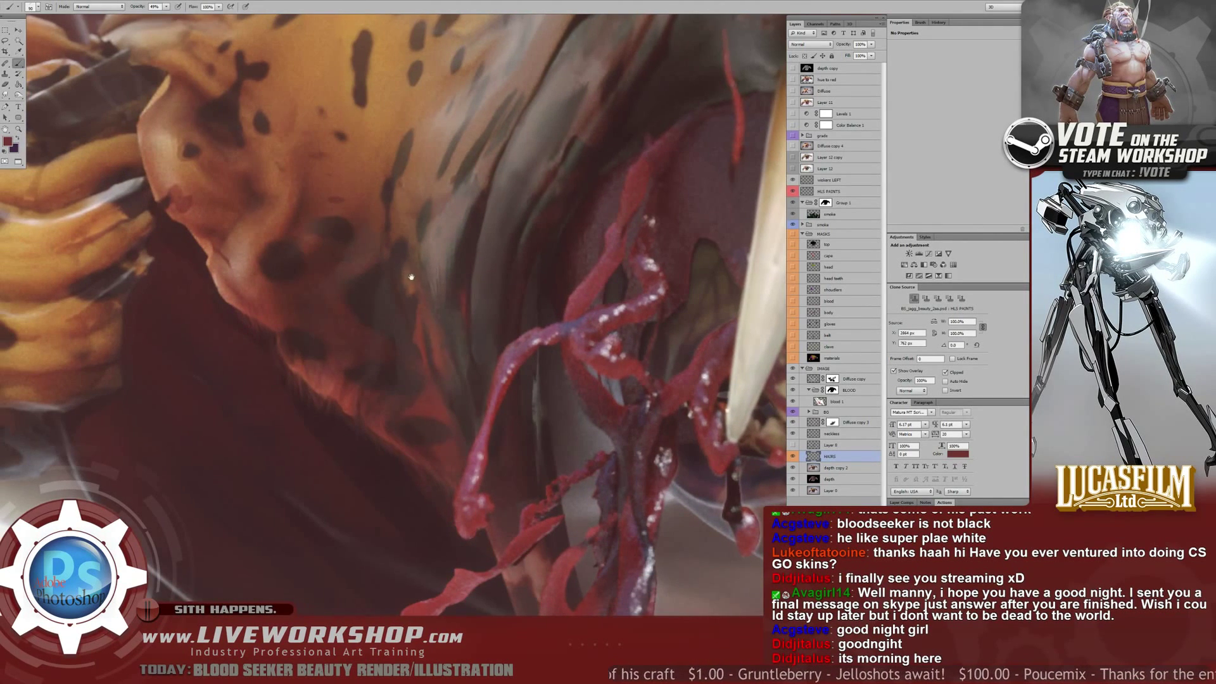
drag(412, 277, 419, 268)
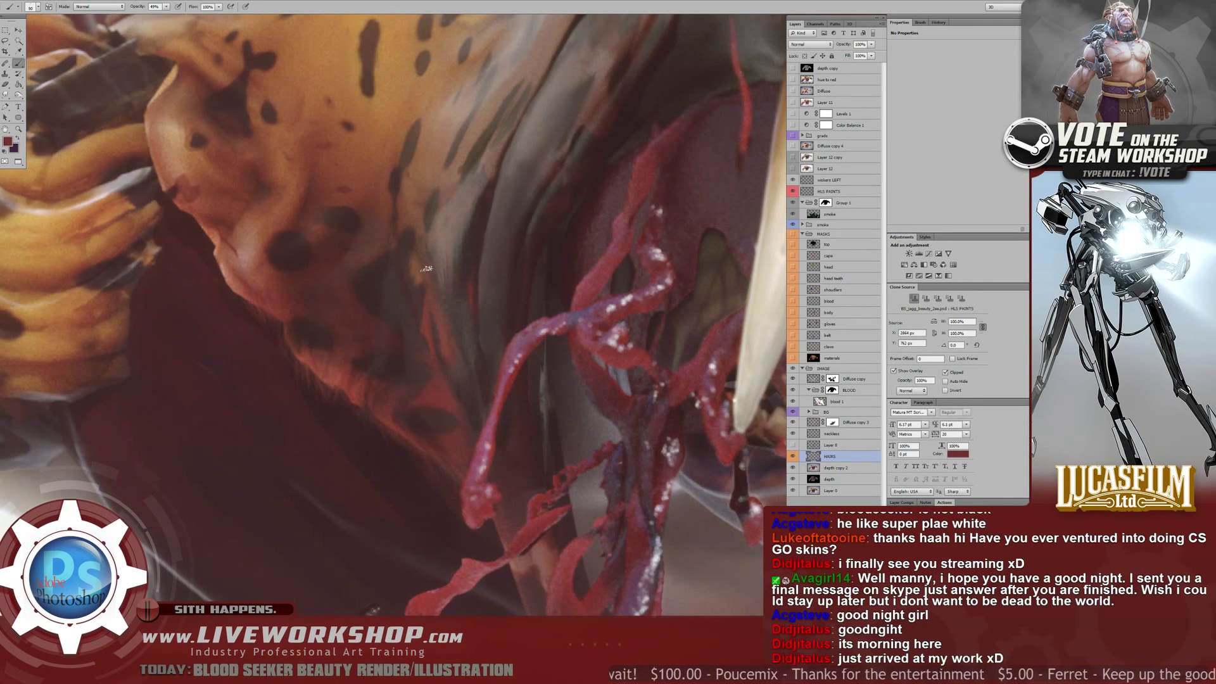
drag(415, 264, 422, 284)
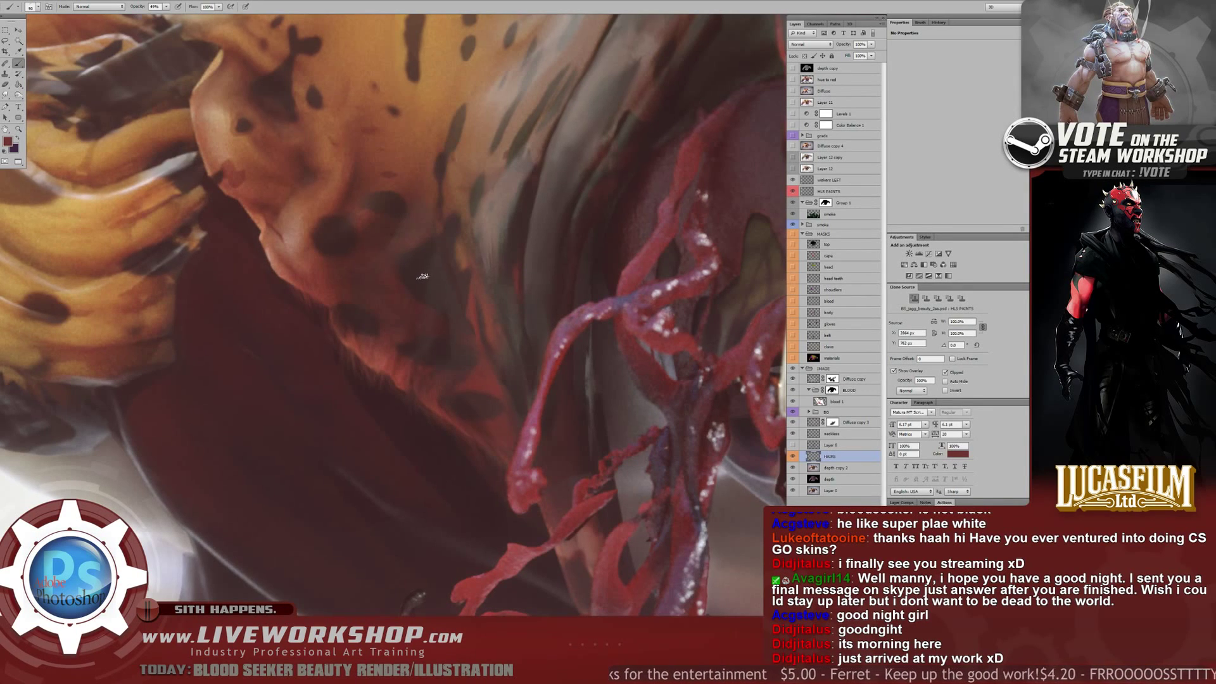
drag(453, 215, 481, 209)
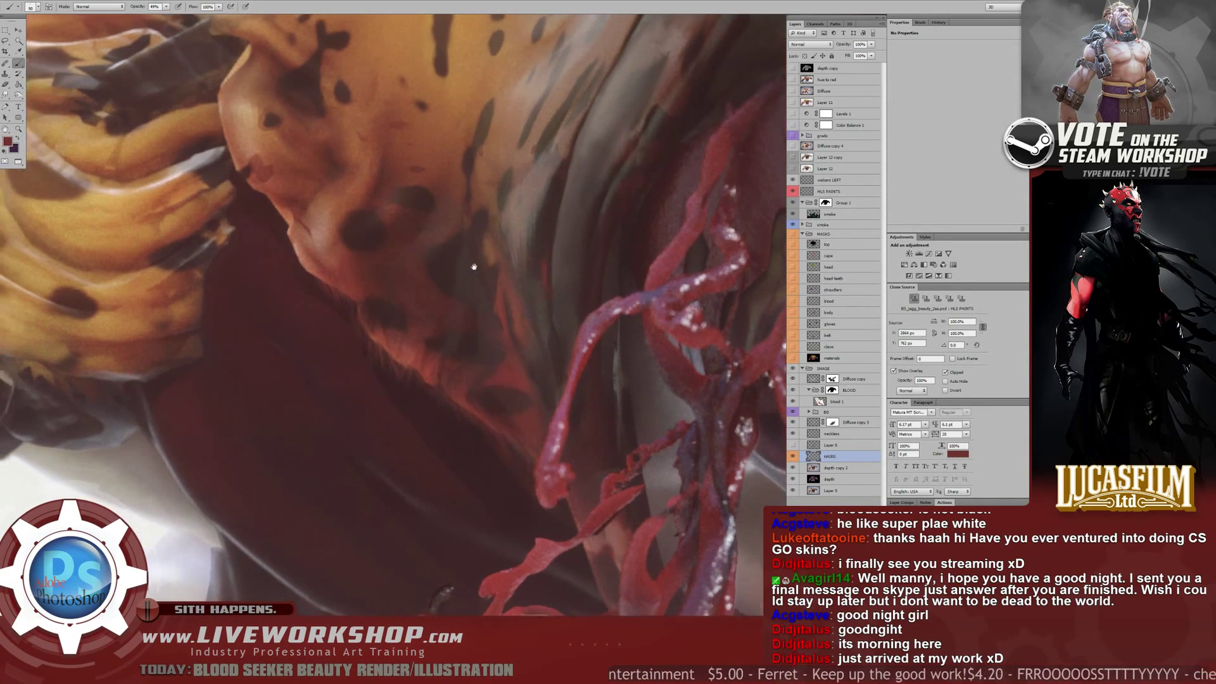
- Sample the light orange fur and paint wispy hairs along the upper part of the pelt's edge, over the dark red cloth
scroll(426, 260, up, 2)
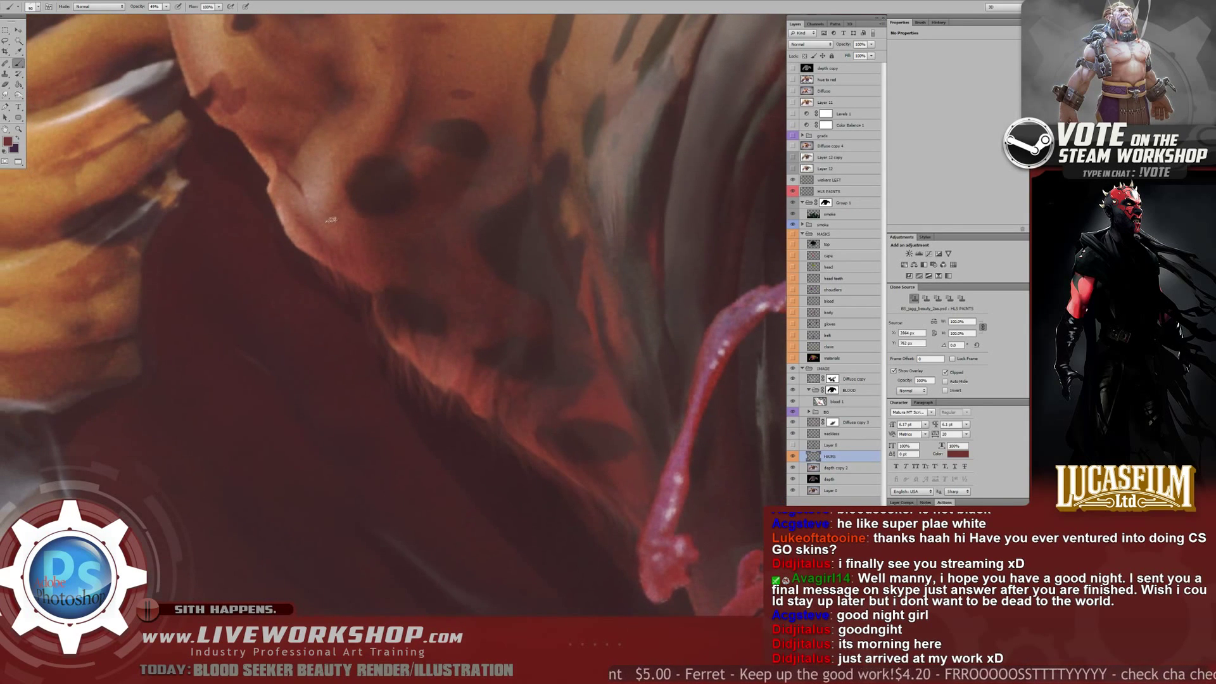
alt+click(304, 235)
drag(279, 260, 309, 266)
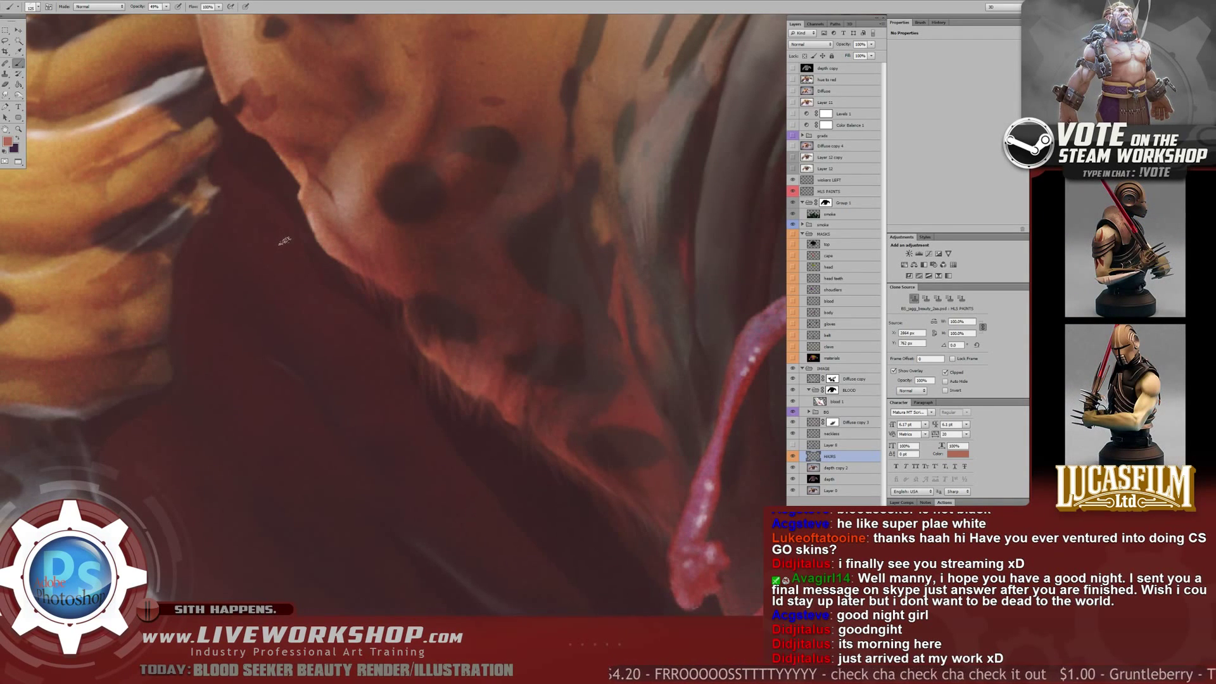
drag(347, 285, 311, 244)
drag(370, 313, 314, 204)
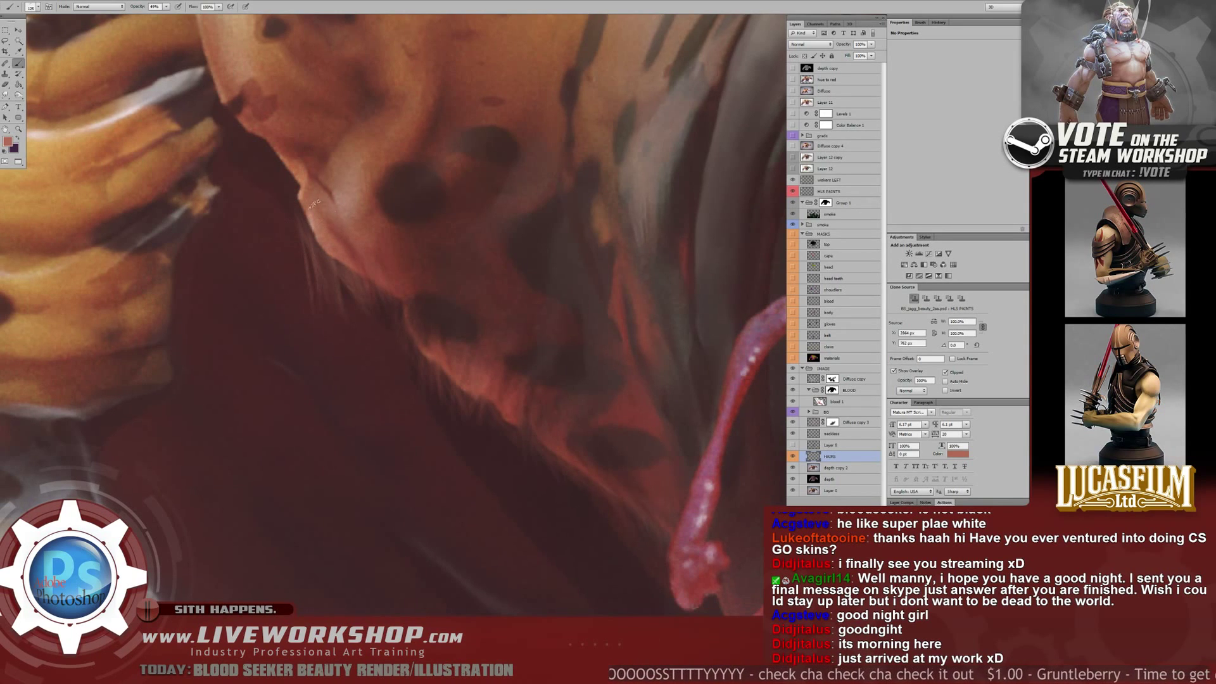
drag(361, 297, 310, 242)
mouse_move(364, 297)
mouse_down()
mouse_move(310, 250)
mouse_move(291, 186)
mouse_move(274, 198)
mouse_move(269, 187)
mouse_move(314, 260)
mouse_move(278, 210)
mouse_up()
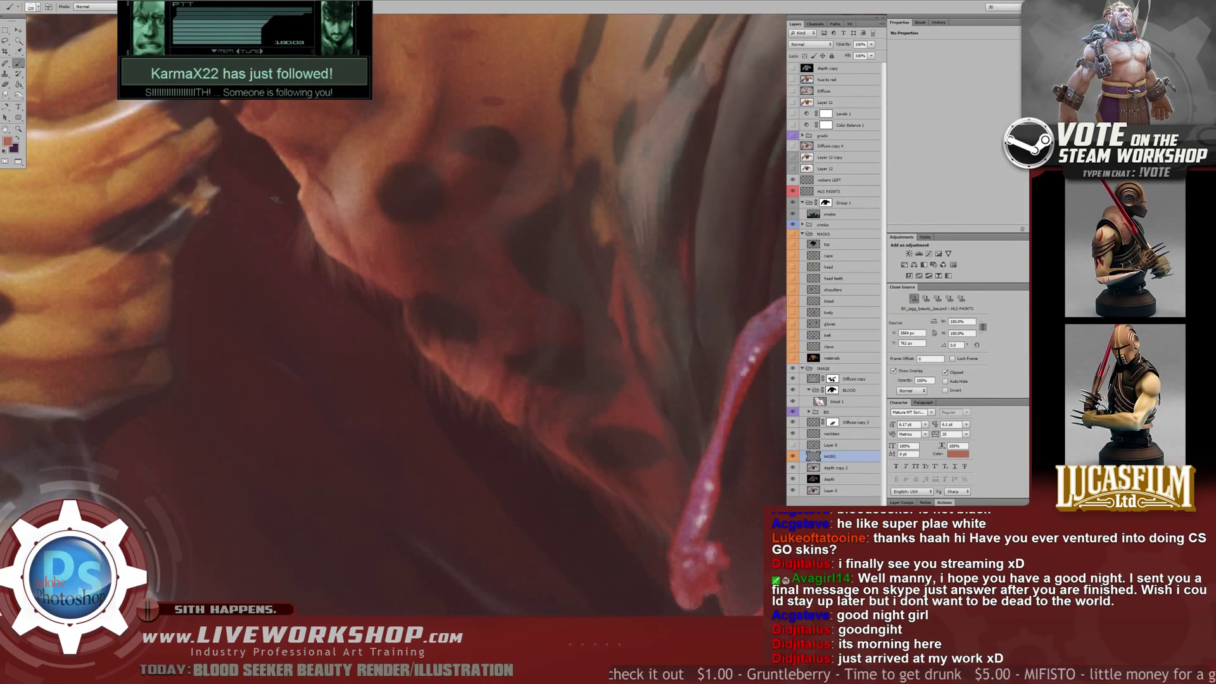
- Sample the reddish-orange fur and paint wispy hairs along the upper part of the pelt's edge, beside the shoulder fur
scroll(649, 244, down, 5)
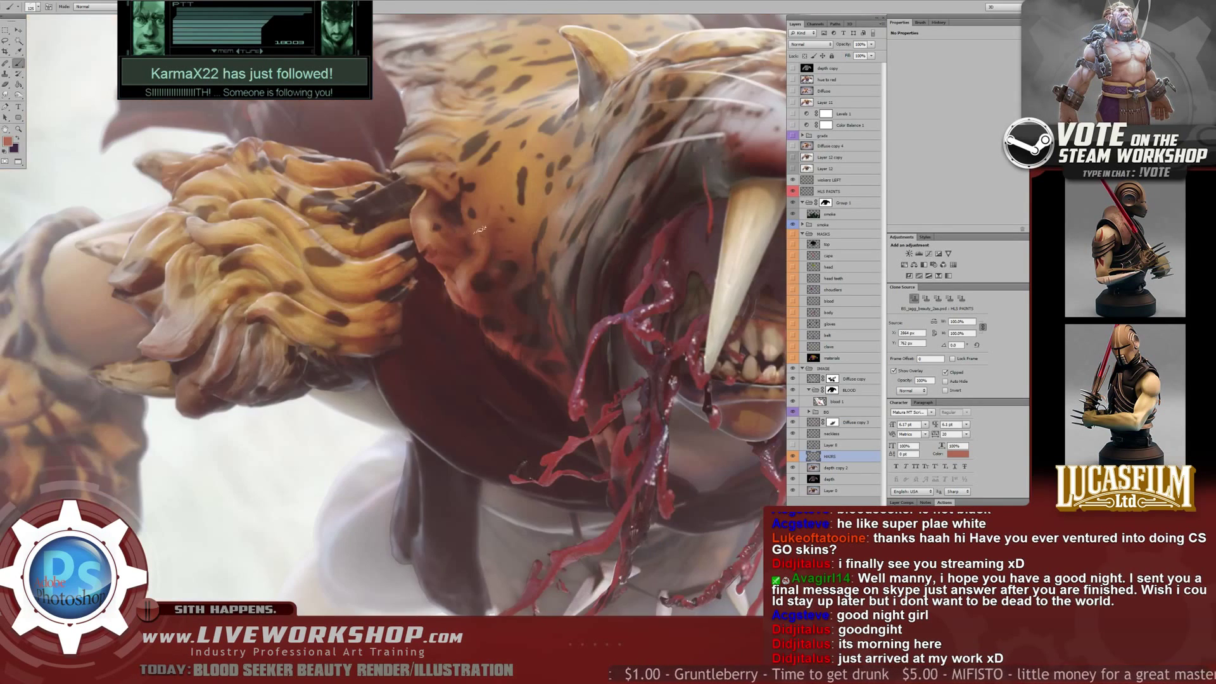
drag(649, 243, 507, 245)
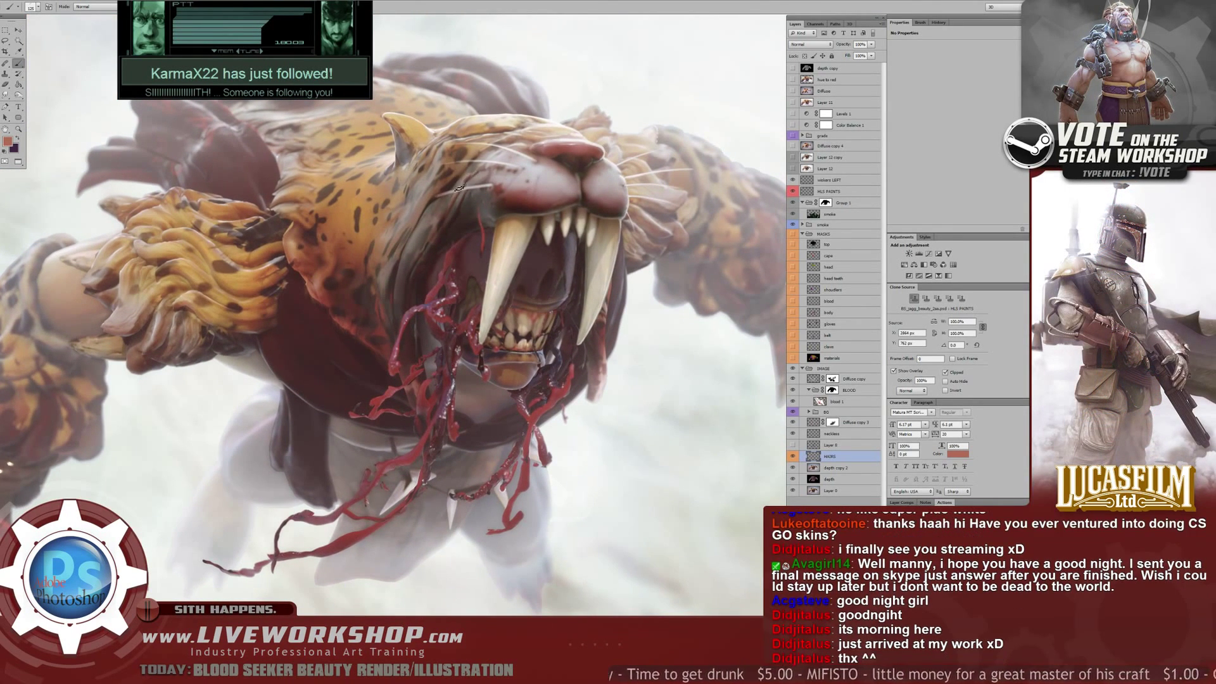
scroll(530, 194, up, 6)
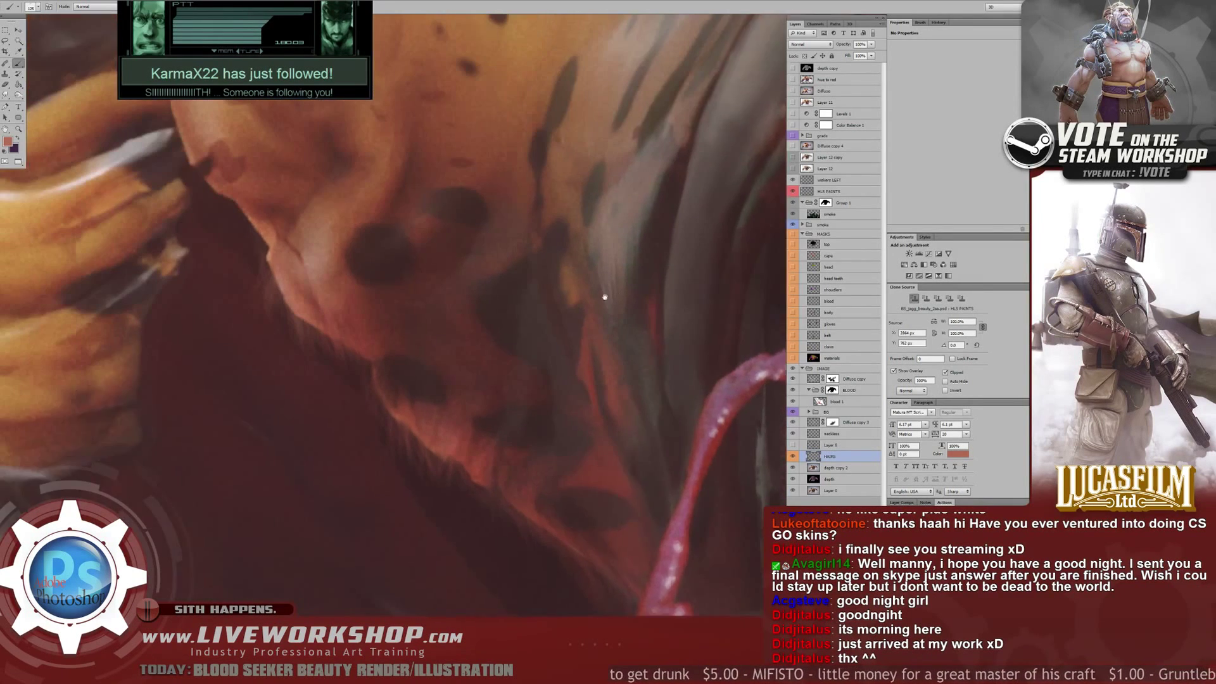
drag(247, 184, 332, 209)
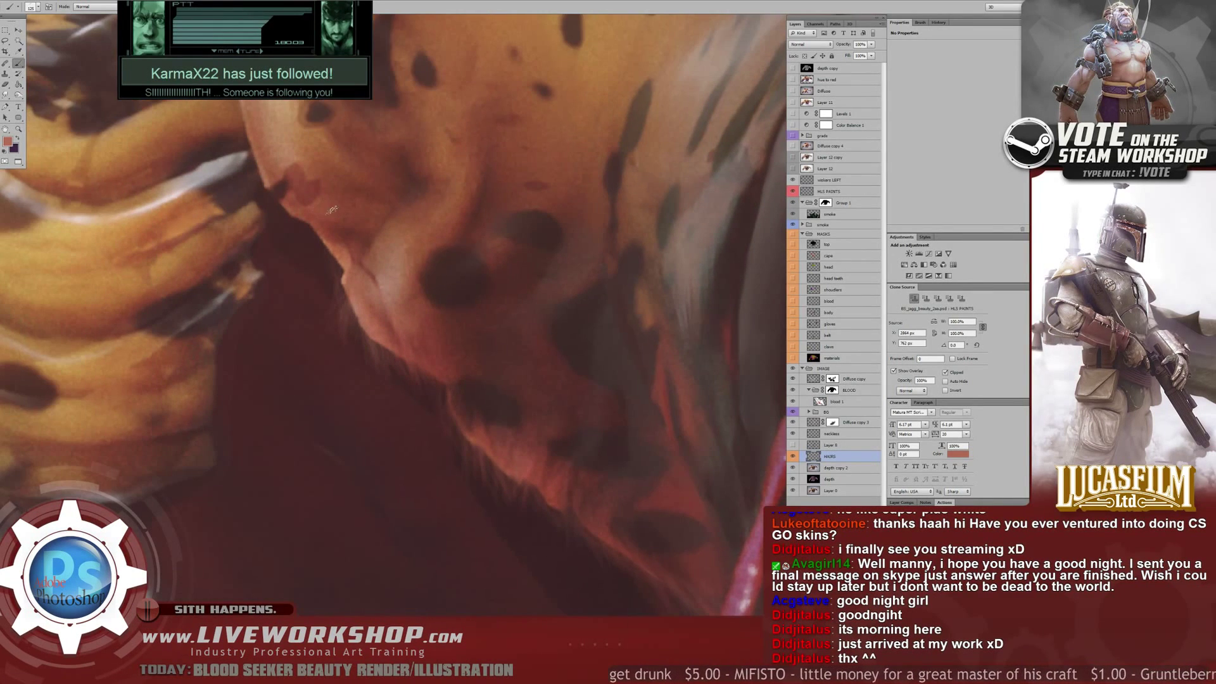
alt+click(337, 253)
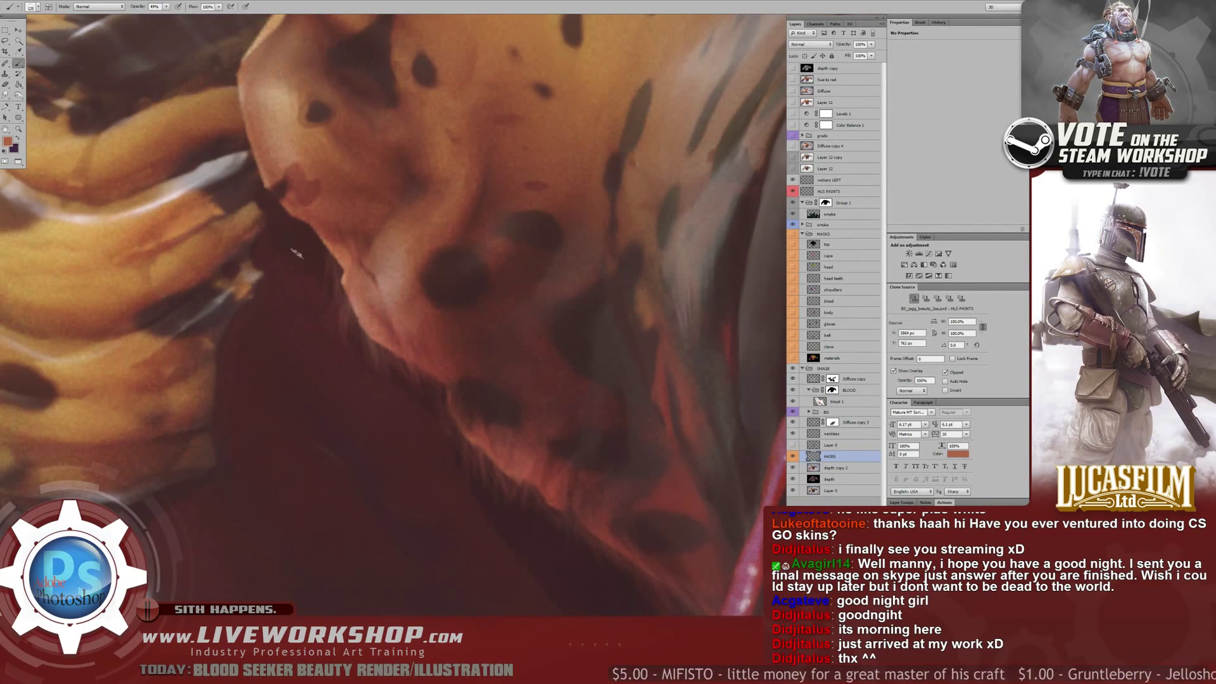
mouse_move(296, 267)
mouse_down()
mouse_move(363, 279)
mouse_move(328, 291)
mouse_move(342, 290)
mouse_move(315, 333)
mouse_up()
alt+click(355, 322)
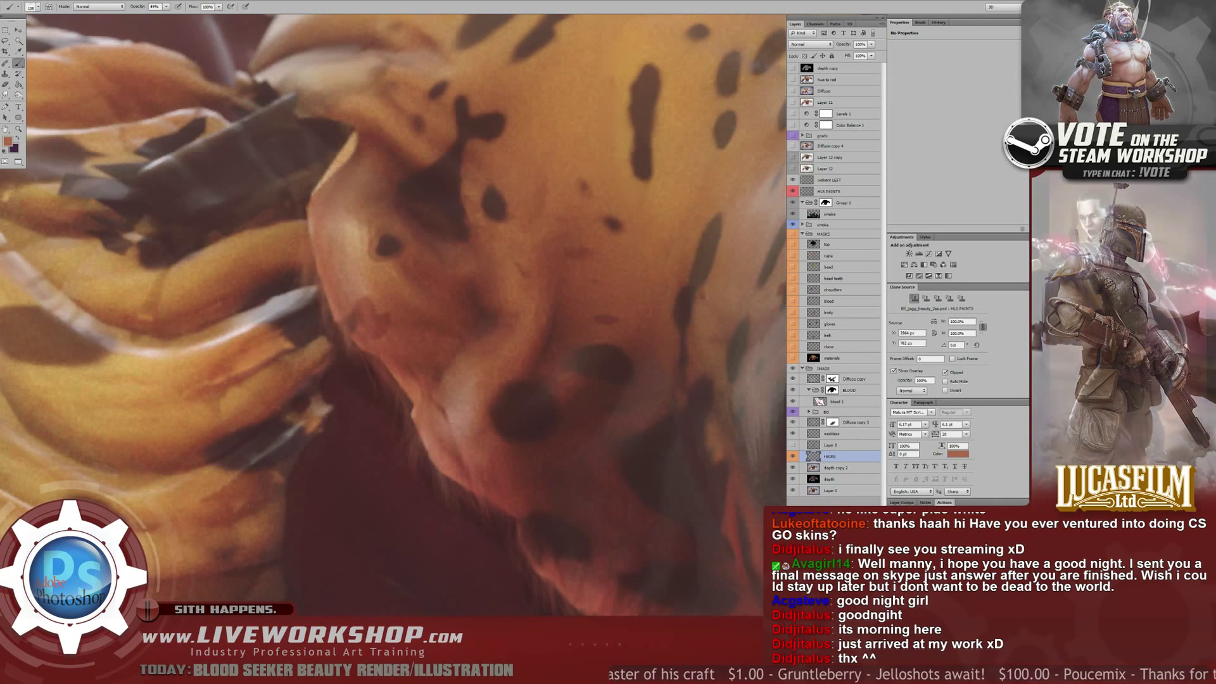
- Sample the light orange fur at the tip of the pelt's rounded fold, just below the dark strap
drag(294, 139, 307, 213)
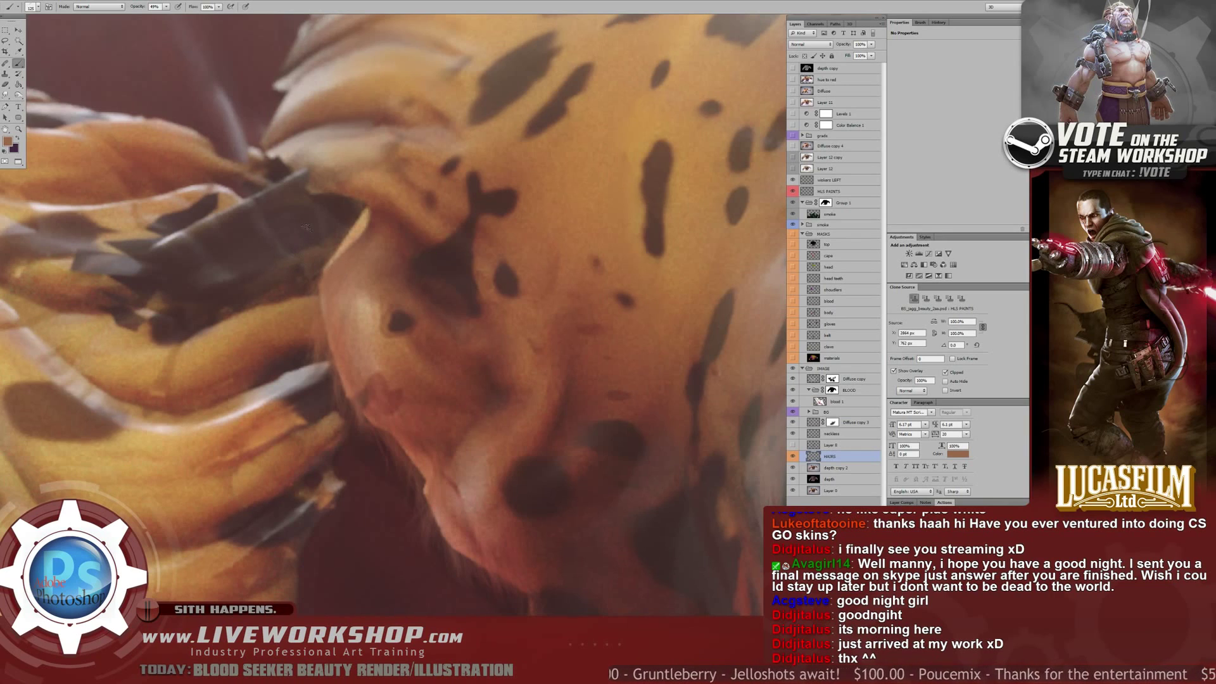
alt+click(348, 232)
alt+click(349, 232)
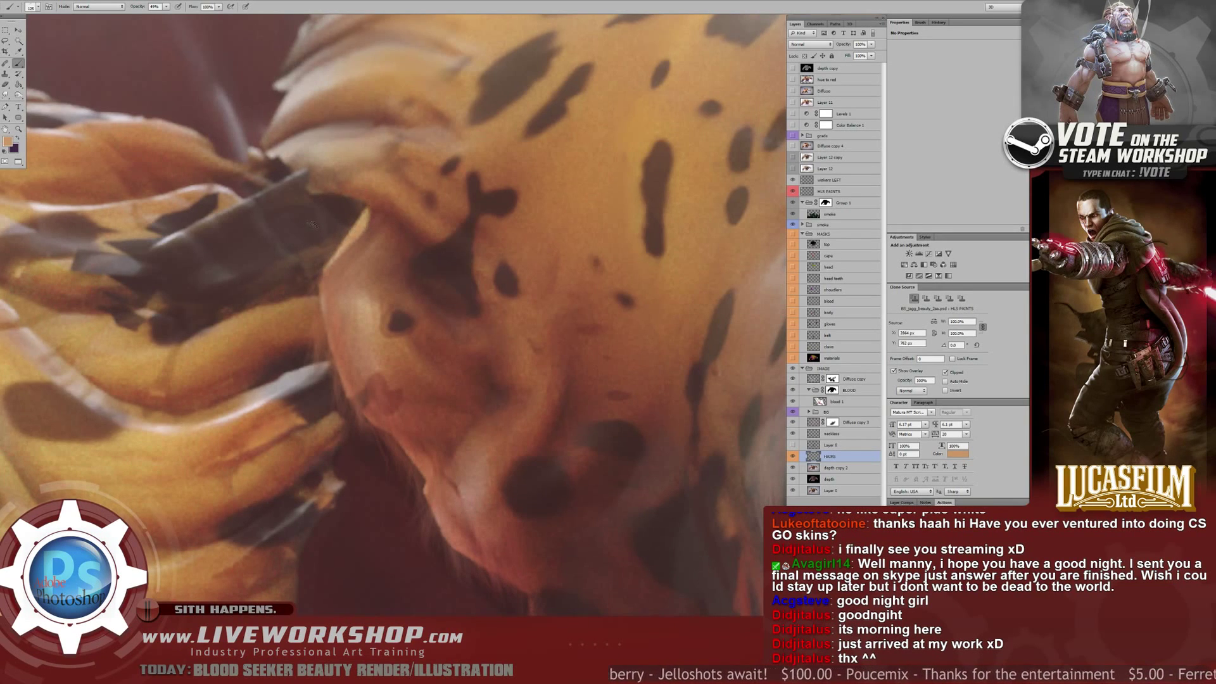
- Try several light orange hair strokes along the outer edge of the rounded fold, undoing the unwanted attempts
mouse_move(356, 218)
mouse_down()
mouse_move(317, 217)
mouse_move(314, 269)
mouse_move(283, 251)
mouse_up()
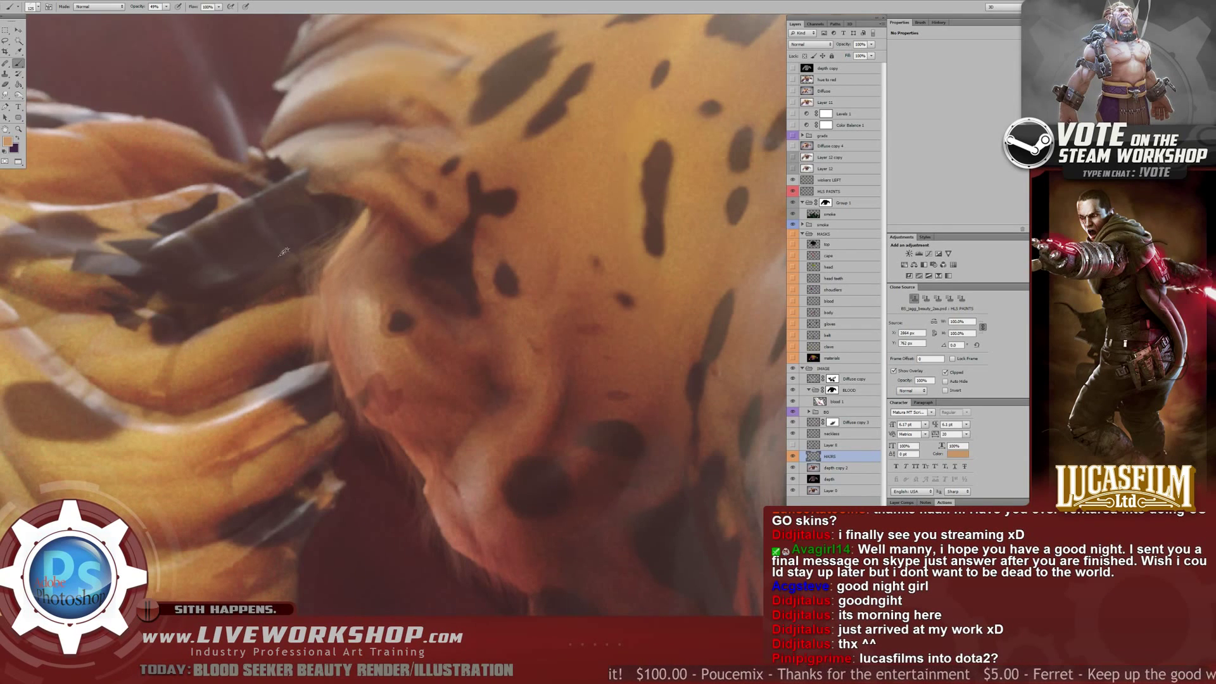
drag(287, 320, 316, 266)
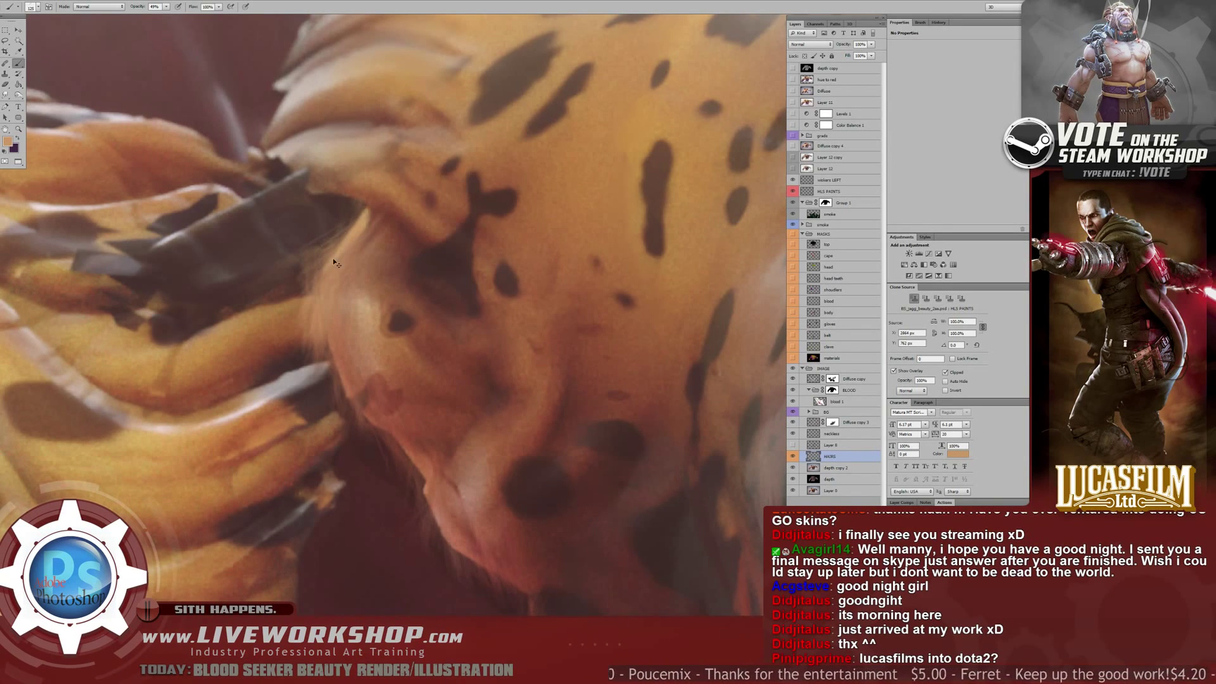
key(ctrl+alt+z)
key(ctrl+alt+z)
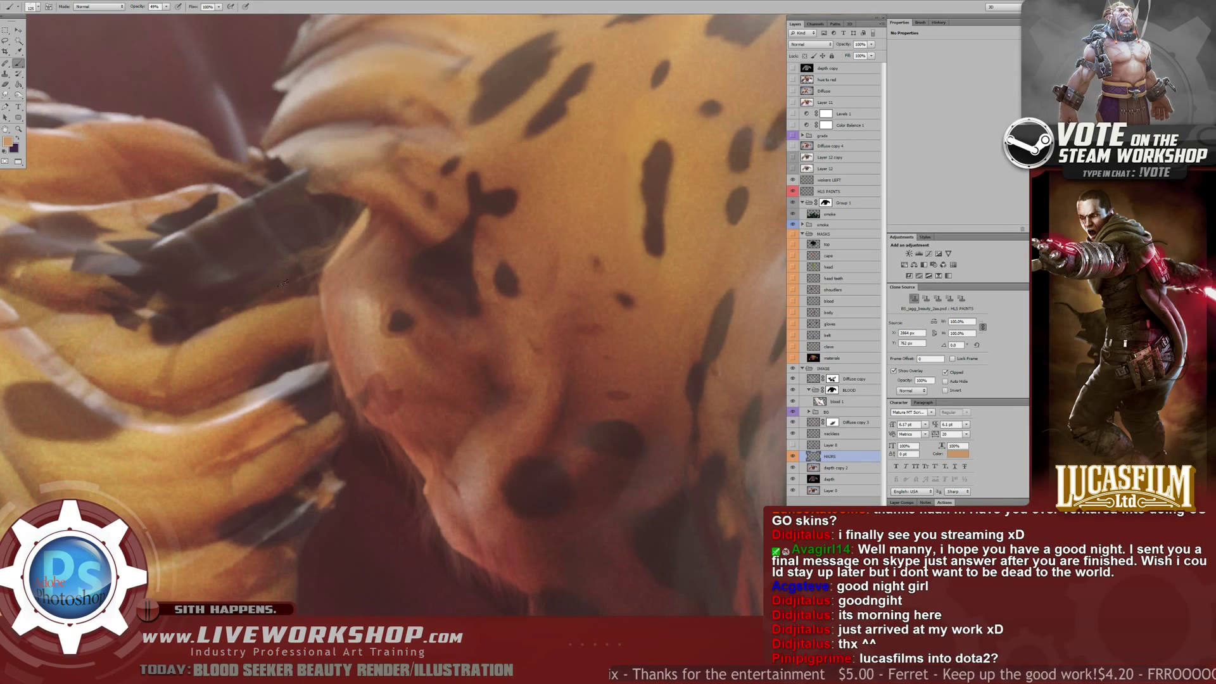
drag(283, 283, 336, 274)
key(ctrl+alt+z)
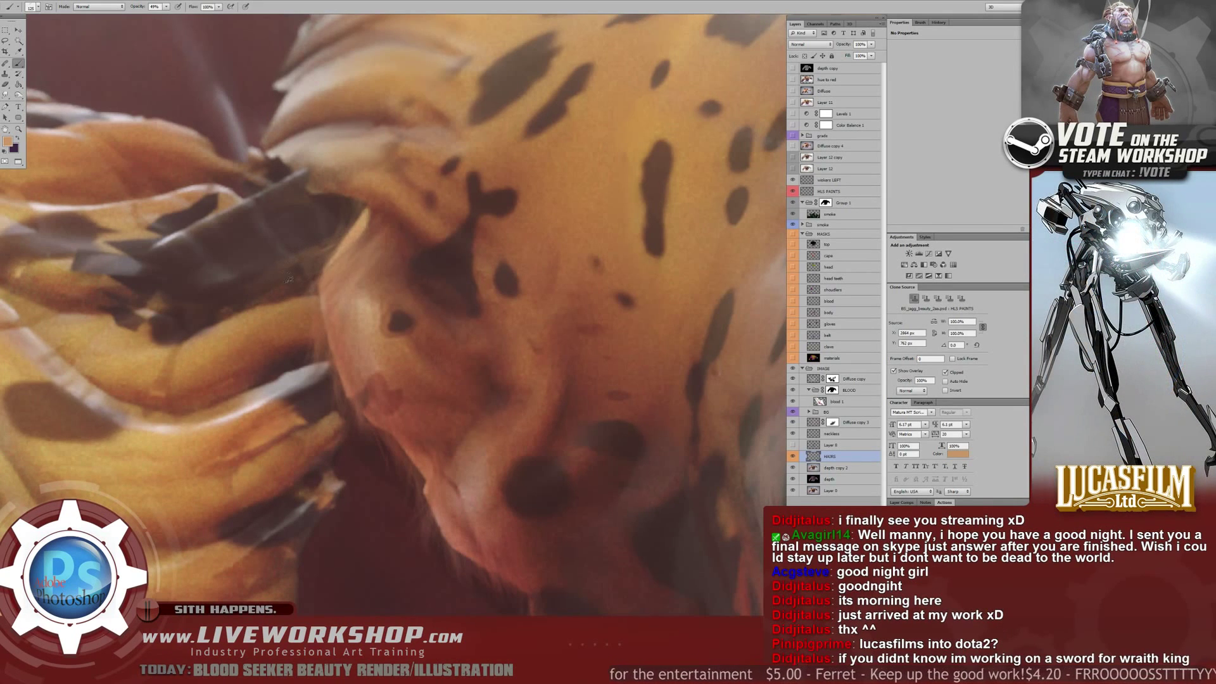
mouse_move(276, 271)
mouse_down()
mouse_move(288, 258)
mouse_move(302, 292)
mouse_up()
key(ctrl+alt+z)
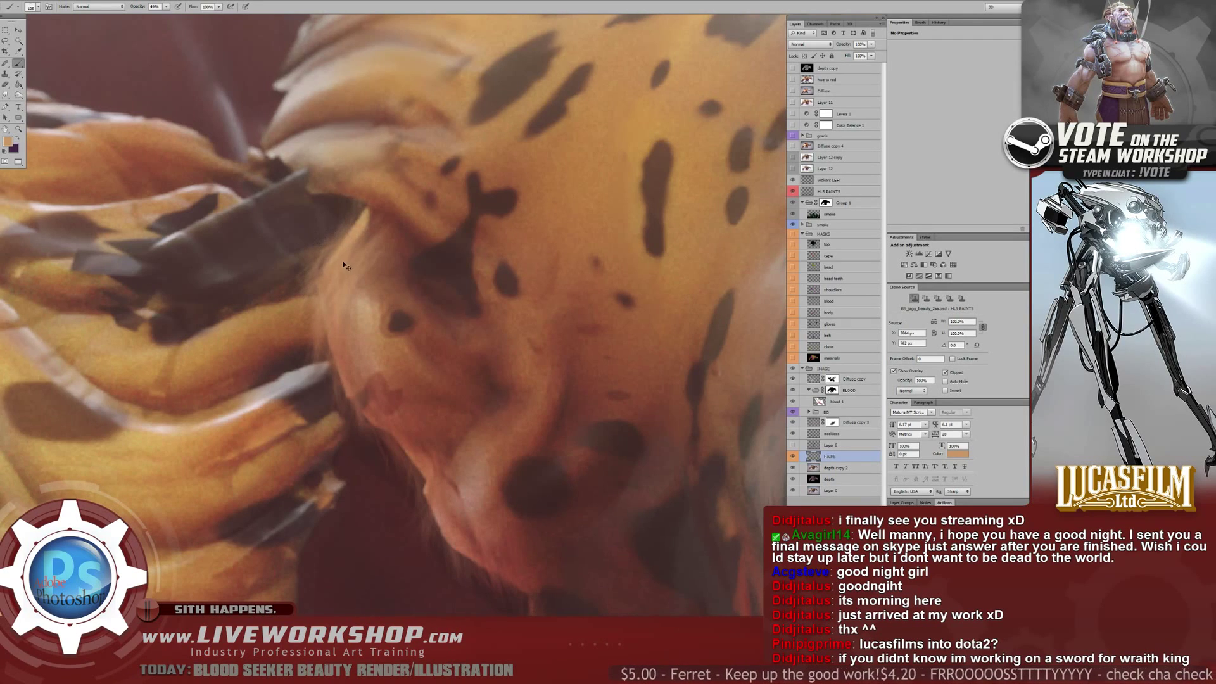
key(ctrl+alt+z)
drag(283, 335, 283, 279)
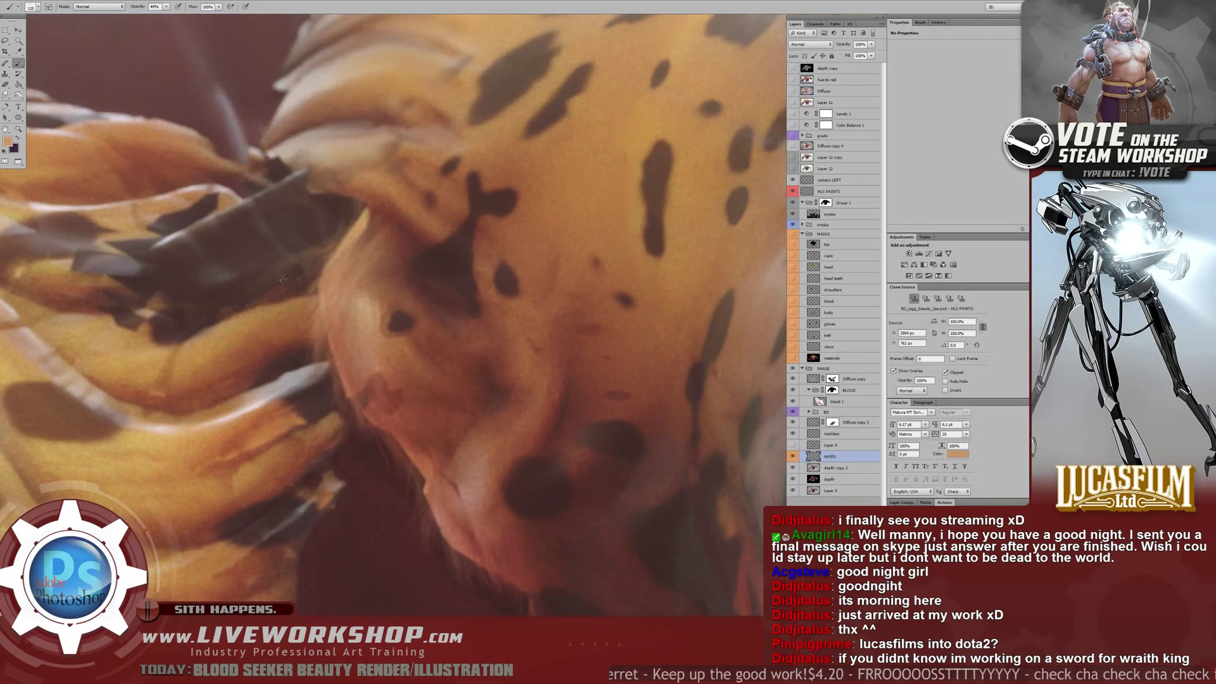
key(ctrl+alt+z)
- Paint soft light orange hairs along the rounded fold's outer edge, from its tip down to the dark red cloth
mouse_move(286, 326)
mouse_down()
mouse_move(281, 253)
mouse_move(354, 200)
mouse_up()
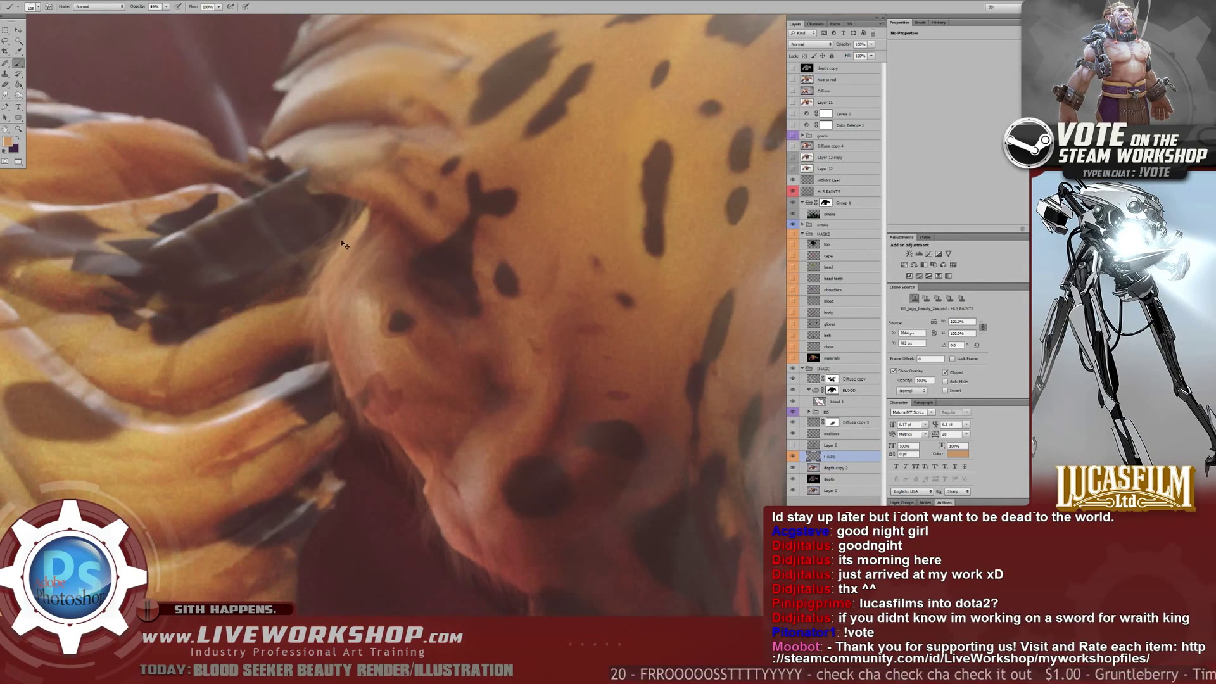
key(ctrl+z)
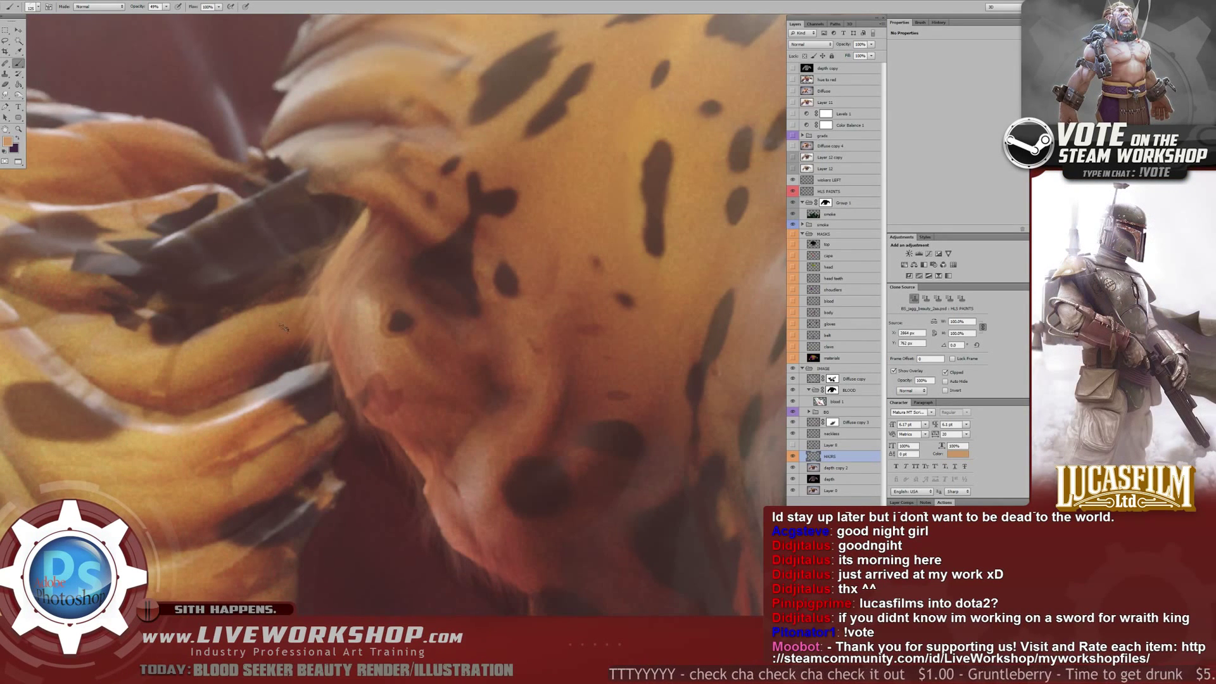
drag(339, 346, 323, 384)
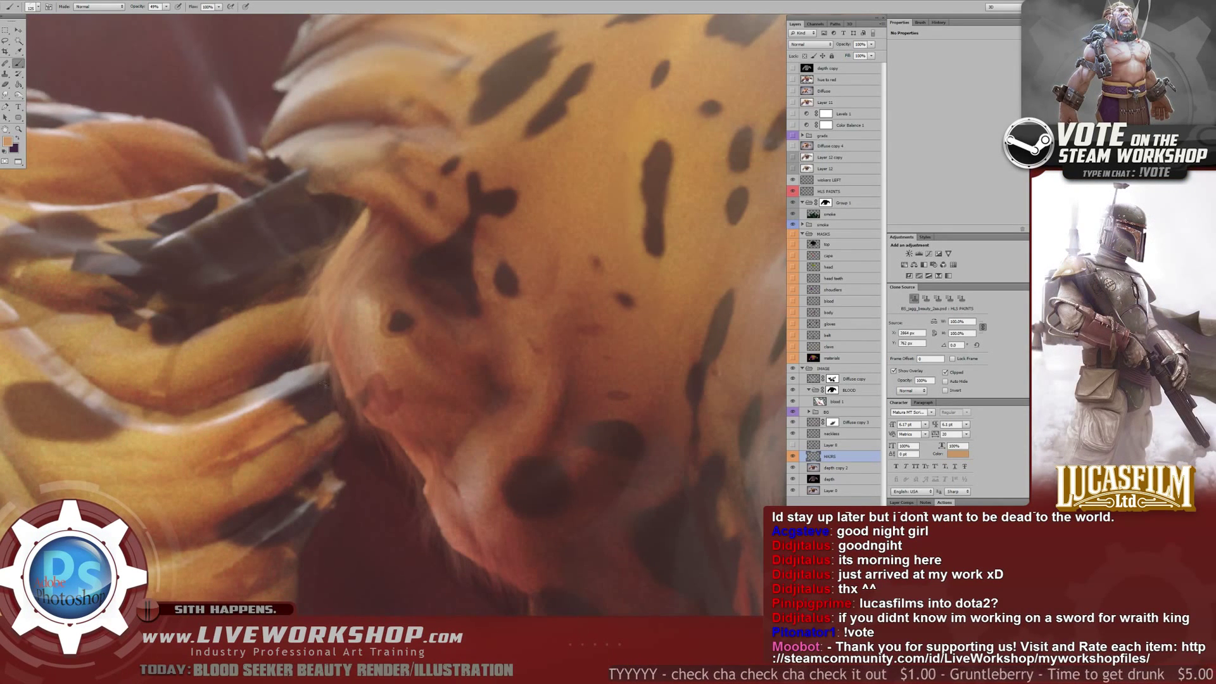
- Check the hairs against the whole illustration and partly erase them near the rounded fold's upper edge
scroll(314, 396, down, 10)
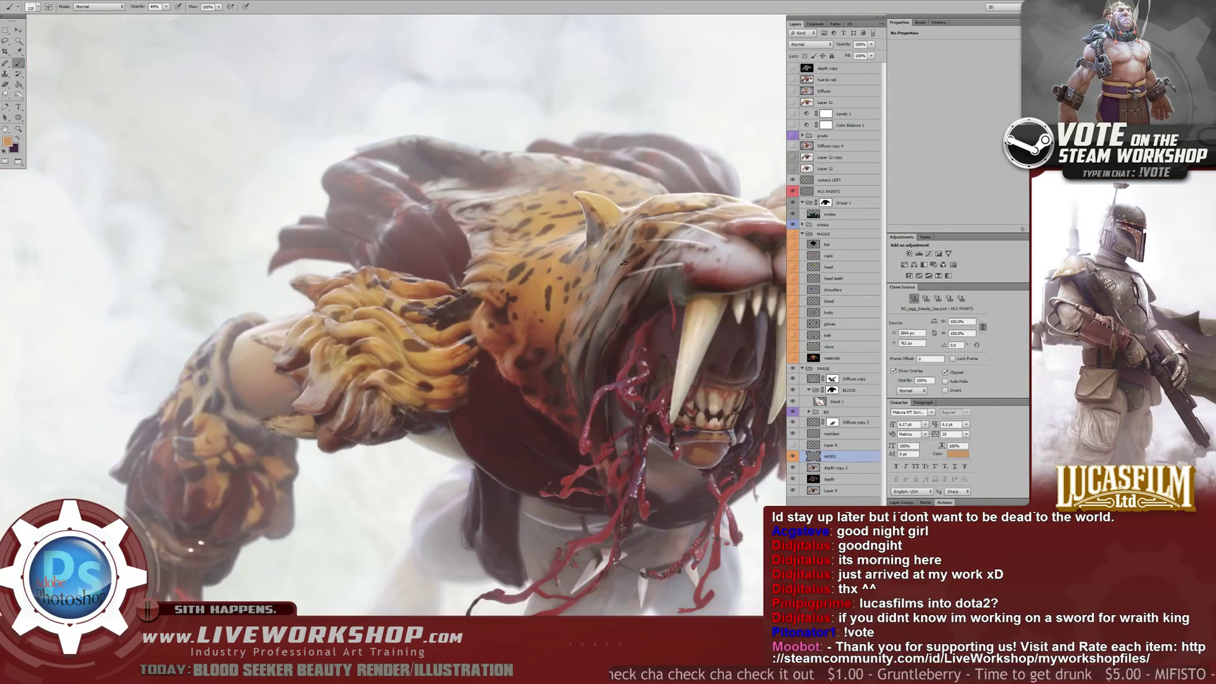
scroll(225, 265, up, 10)
key(e)
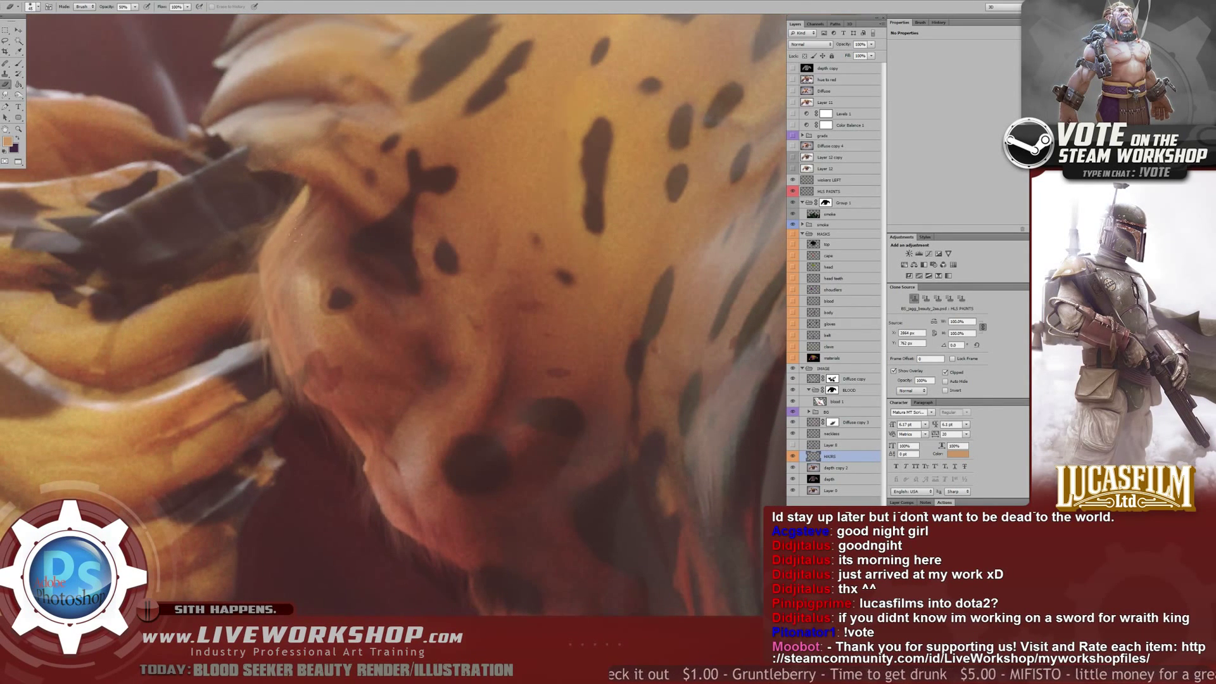
drag(266, 249, 296, 219)
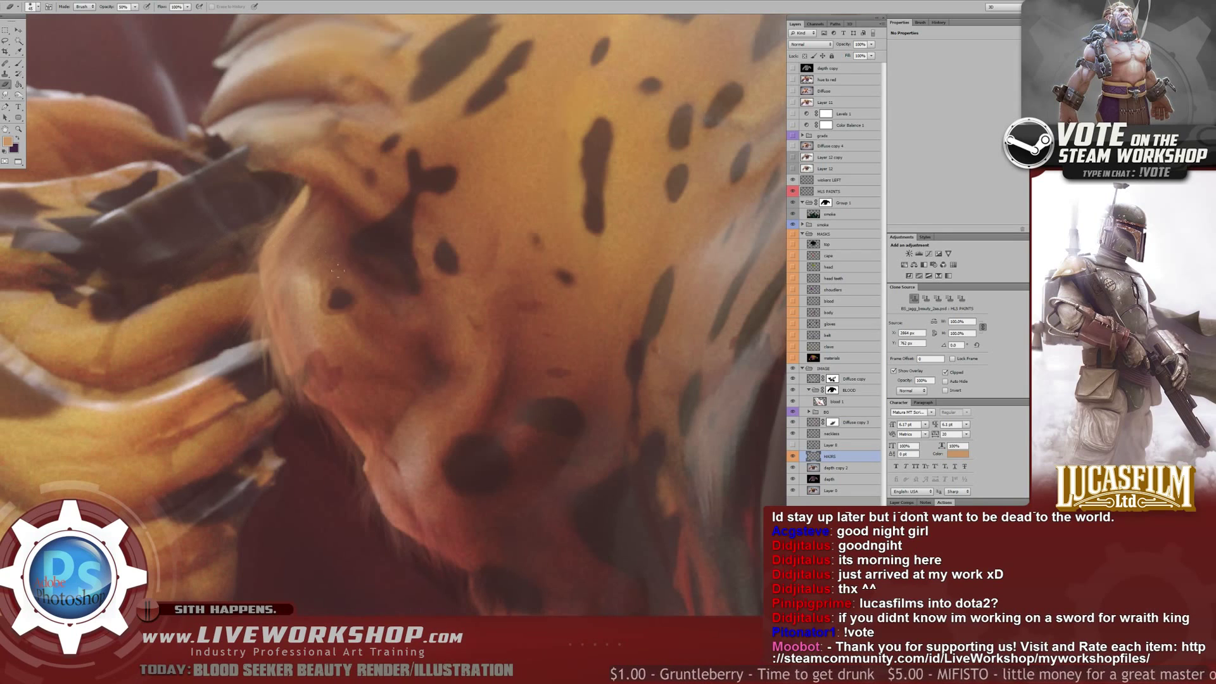
- Return to the Brush with a smaller tip and sample the pale beige fur above the dark strap
key(b)
drag(338, 271, 364, 402)
alt+click(309, 305)
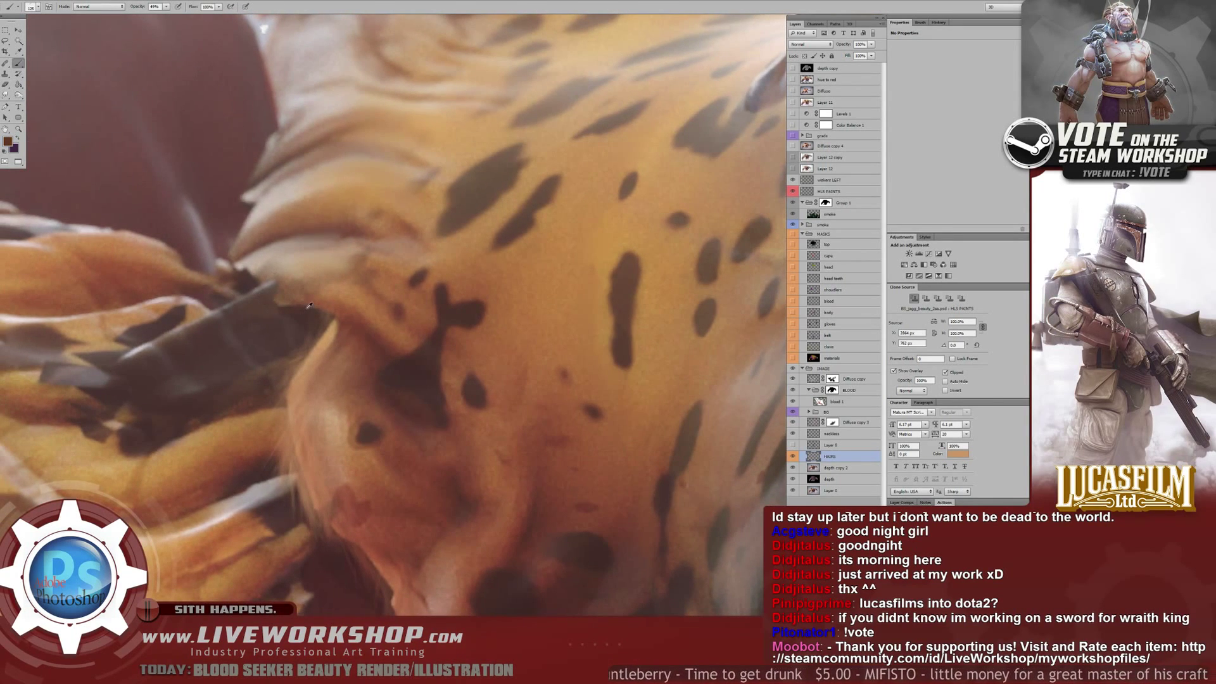
alt+click(306, 301)
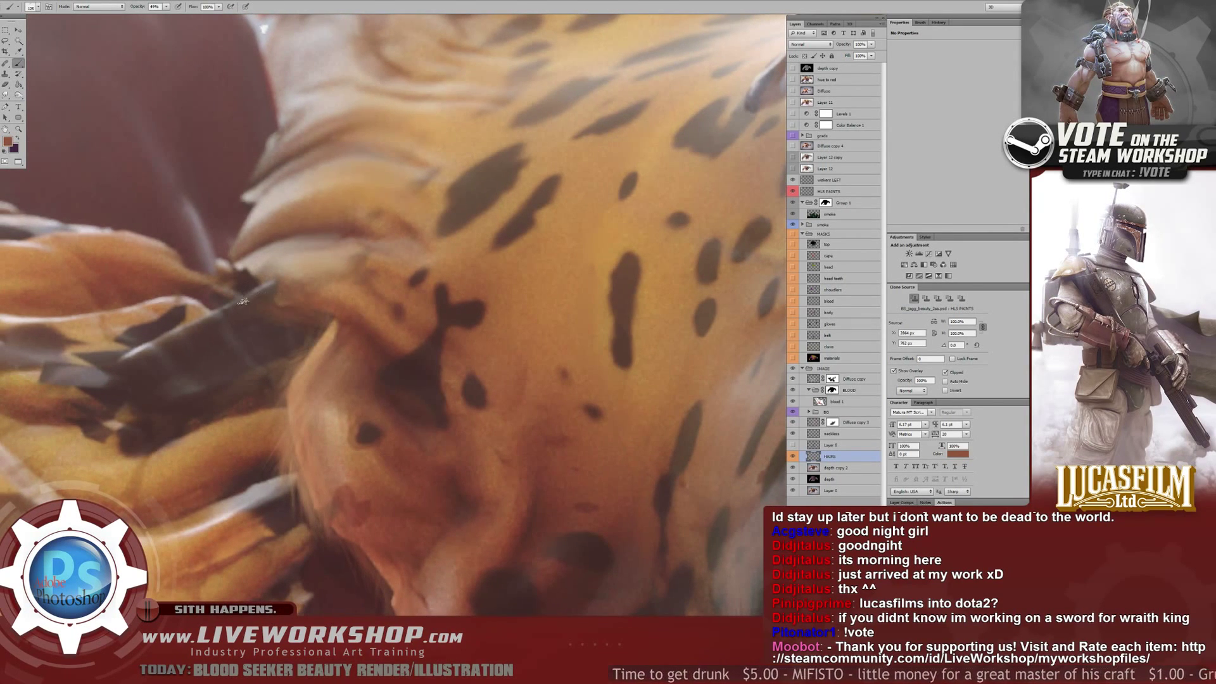
key(bracketleft)
key(bracketleft)
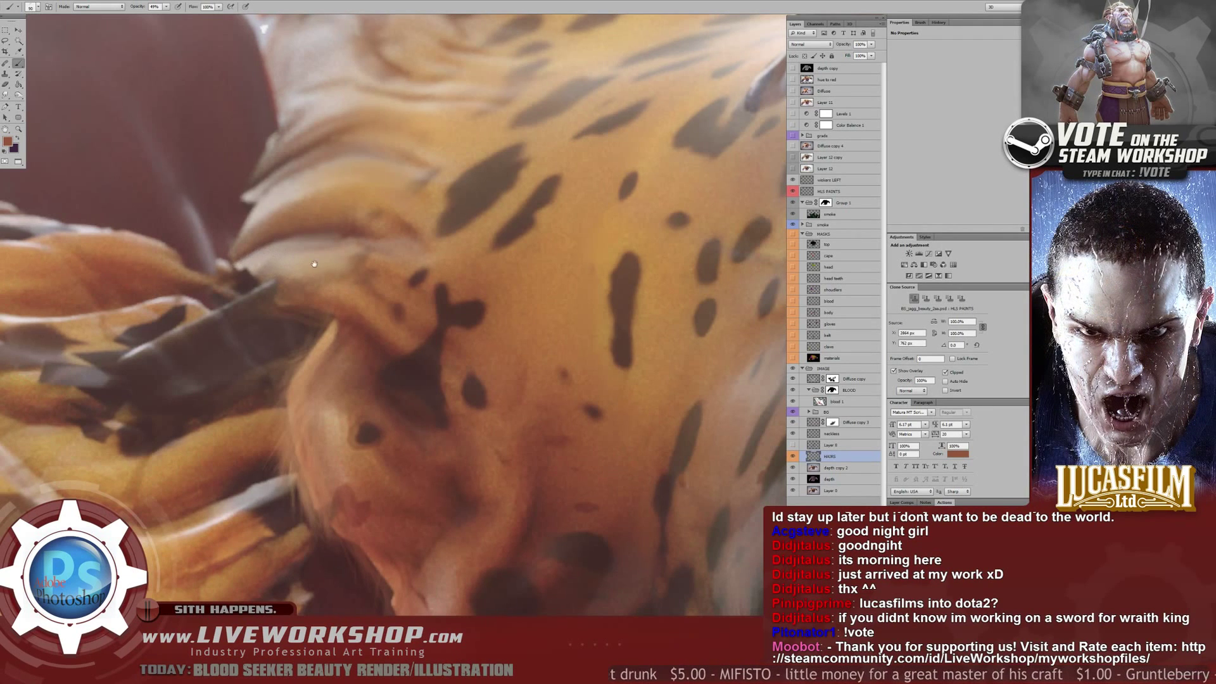
alt+click(335, 271)
- Paint fine pale beige hairs along the pelt's edge above the strap, undoing unwanted strokes
drag(314, 264, 277, 227)
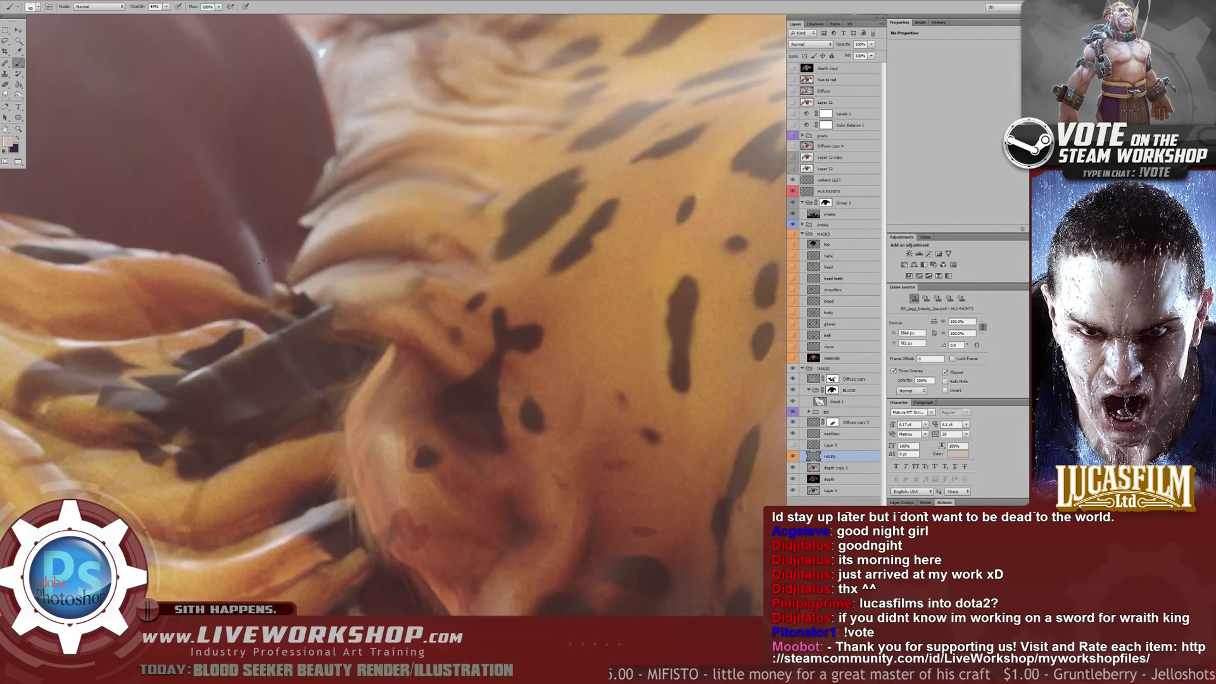
mouse_move(291, 273)
mouse_down()
mouse_move(320, 252)
mouse_move(301, 245)
mouse_move(318, 251)
mouse_move(293, 287)
mouse_up()
key(ctrl+z)
key(ctrl+z)
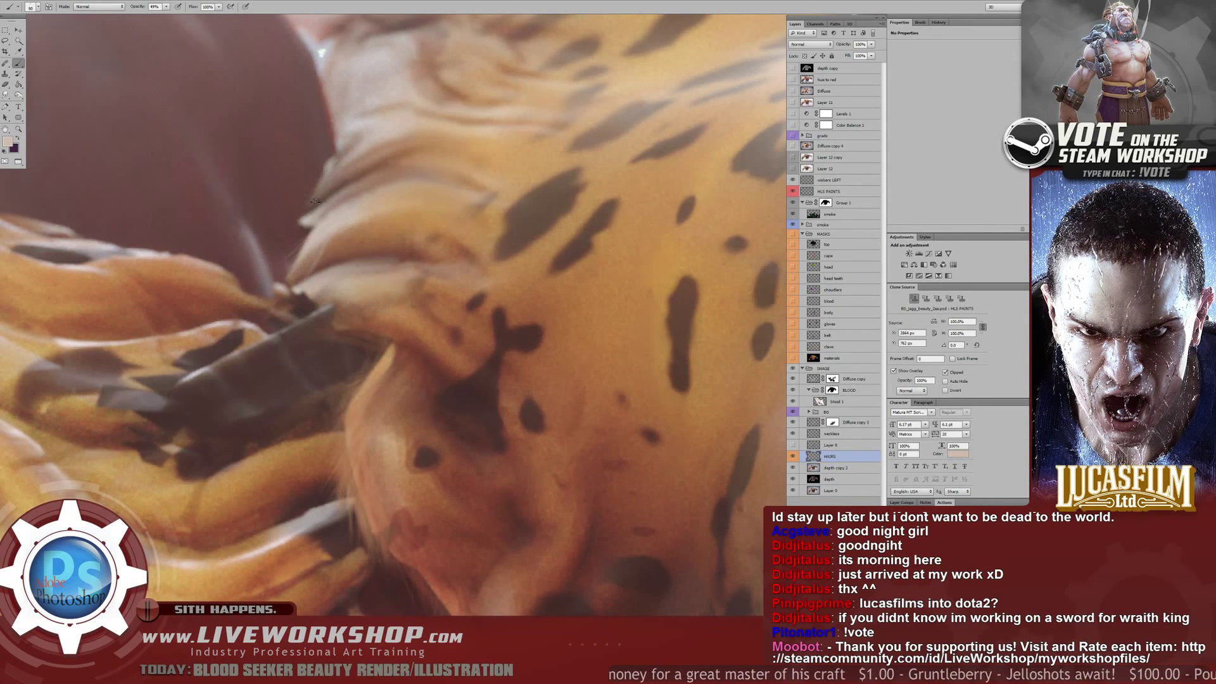
drag(291, 229, 318, 219)
key(ctrl+z)
mouse_move(298, 292)
mouse_down()
mouse_move(247, 281)
mouse_move(287, 261)
mouse_move(326, 196)
mouse_up()
key(ctrl+z)
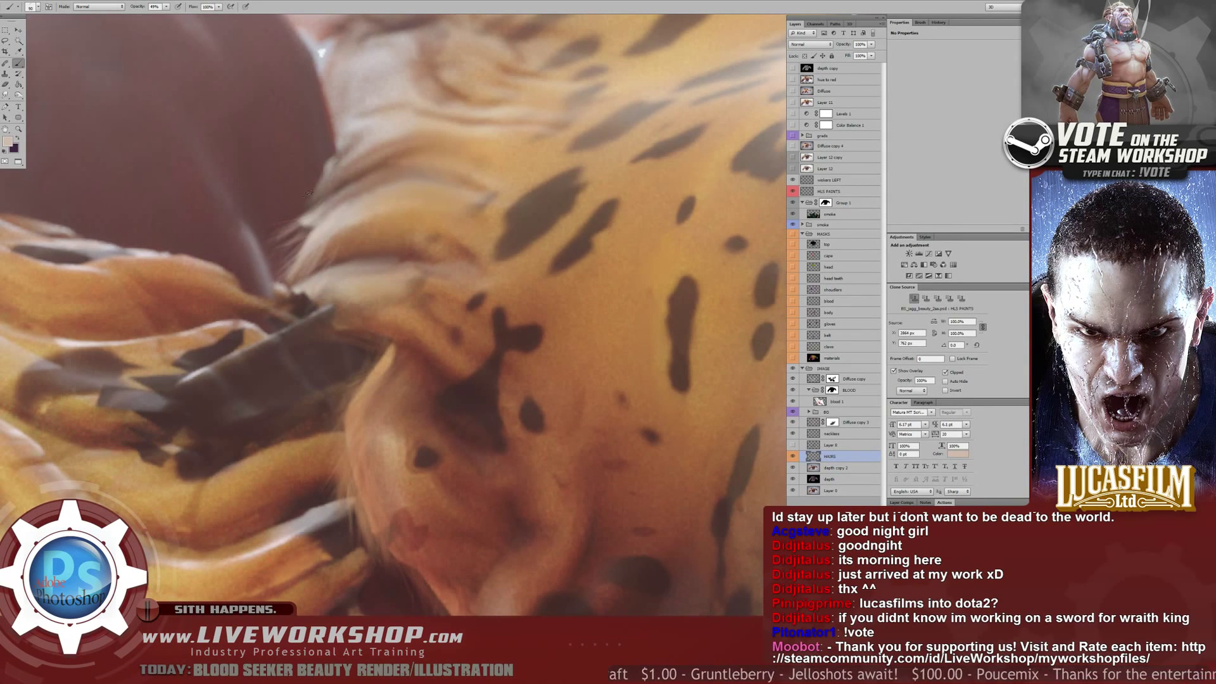
- Try a different brush preset with a test stroke over the shoulder fur, and undo it
right_click(279, 234)
double_click(340, 481)
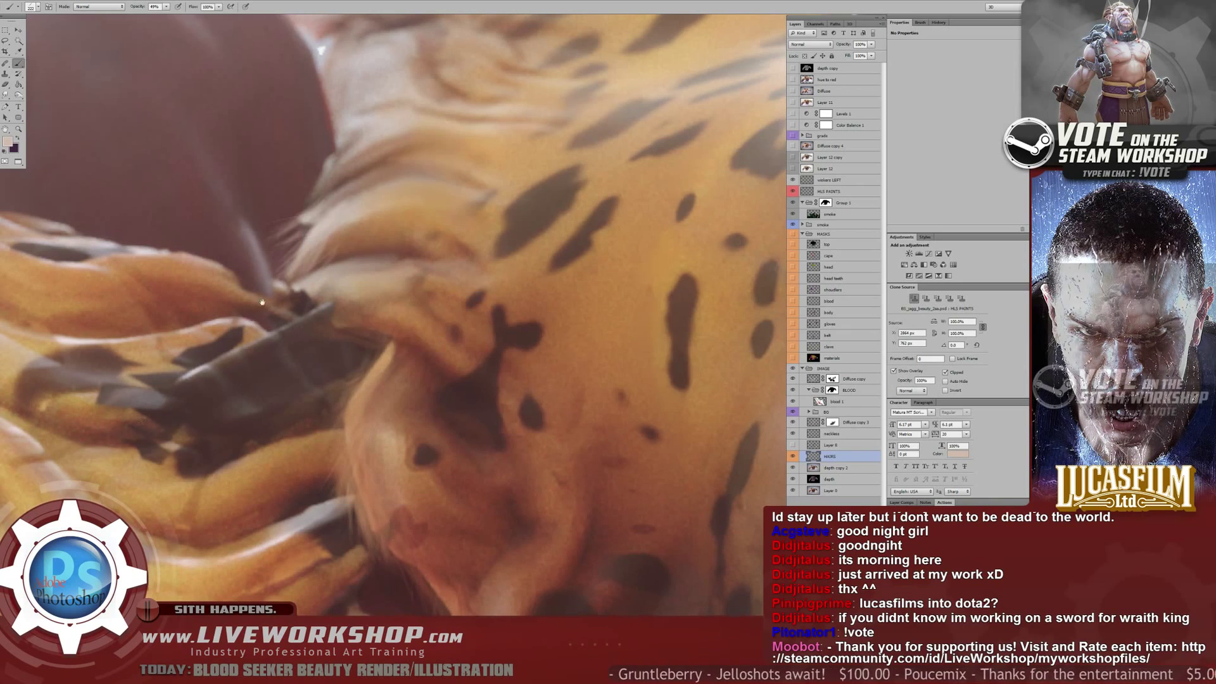
drag(151, 267, 152, 263)
key(ctrl+z)
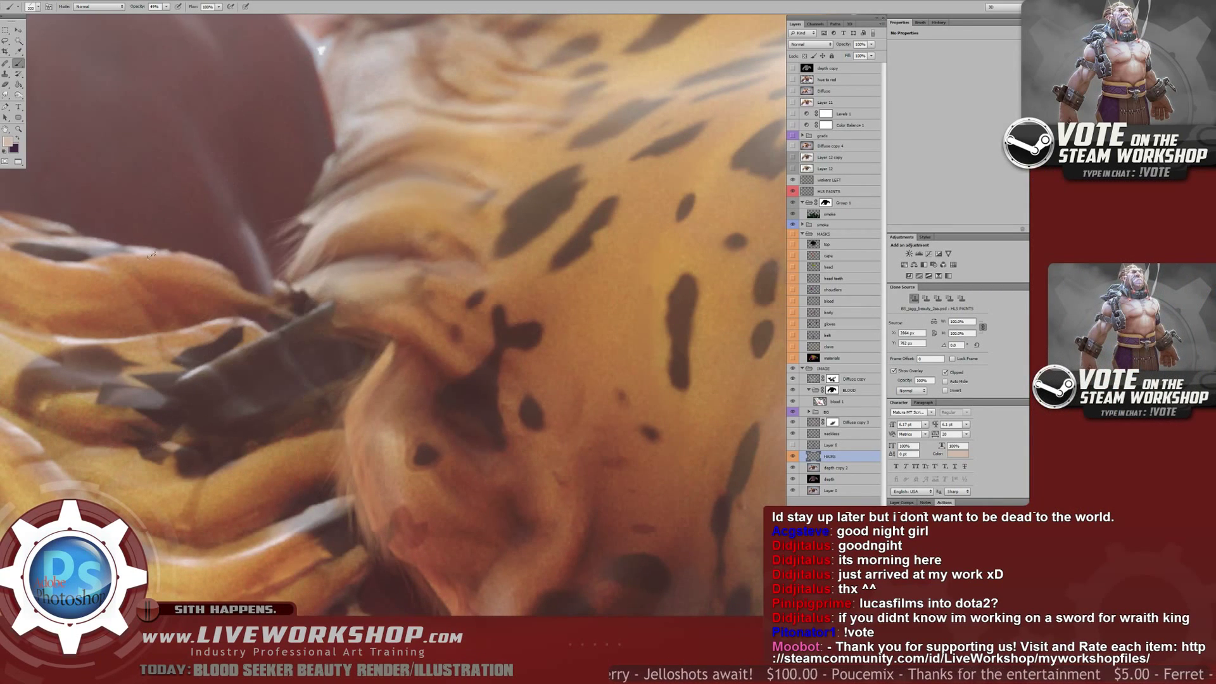
- Try a multi-strand hair brush preset with long pale strokes across the dark strap, and undo the last stroke
right_click(157, 290)
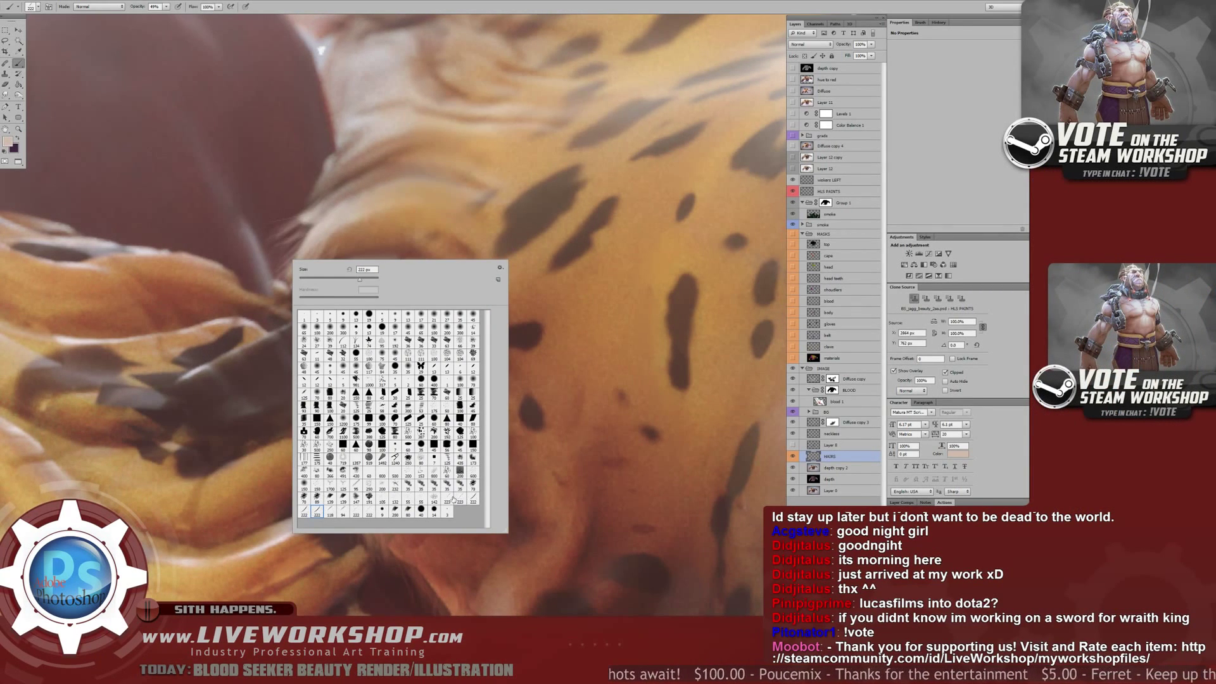
click(447, 498)
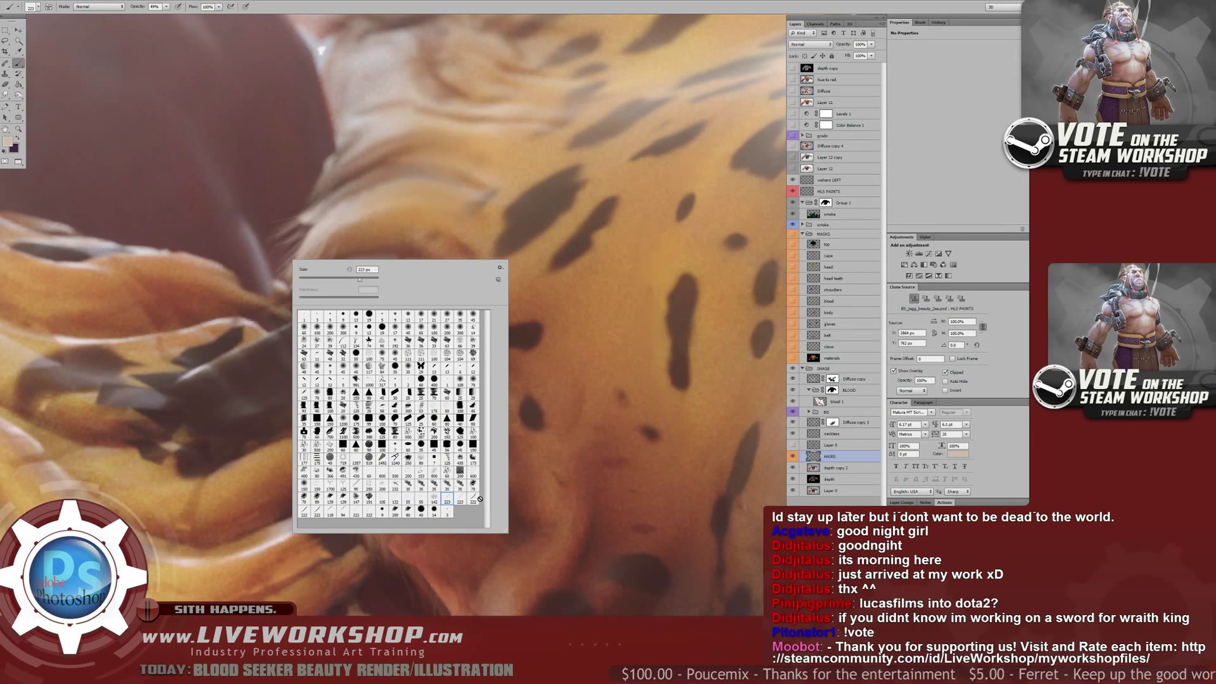
click(471, 499)
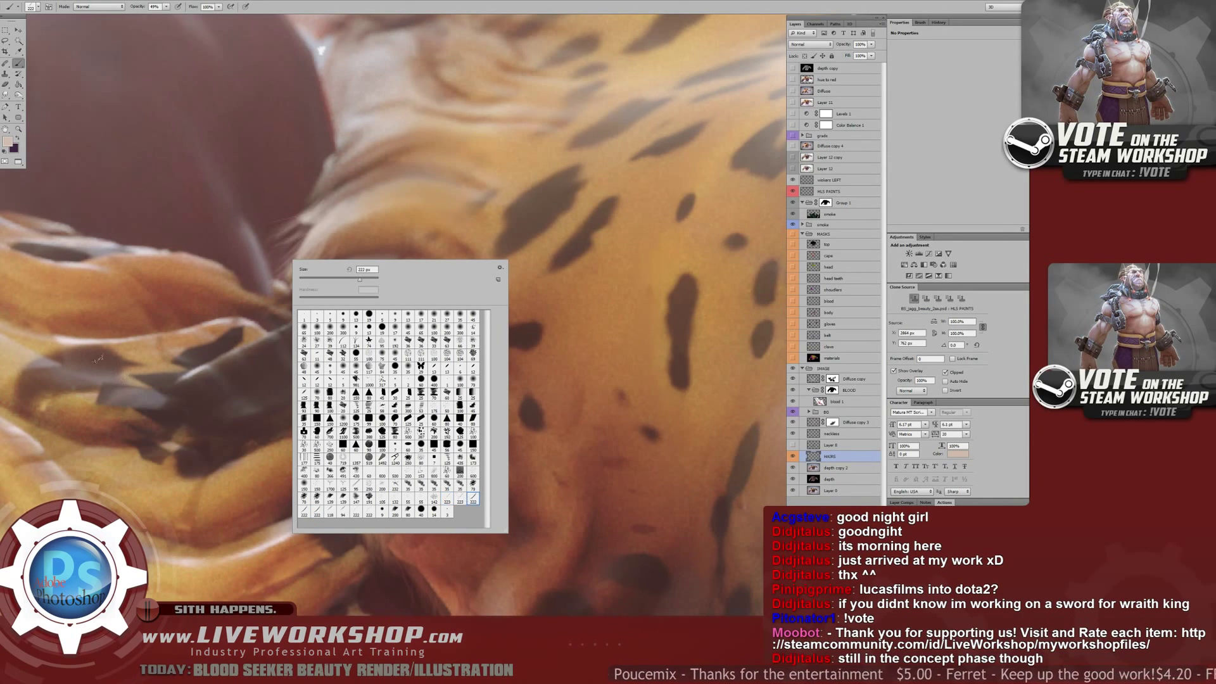
click(76, 319)
drag(127, 355, 329, 292)
mouse_move(63, 380)
mouse_down()
mouse_move(355, 272)
mouse_move(380, 355)
mouse_up()
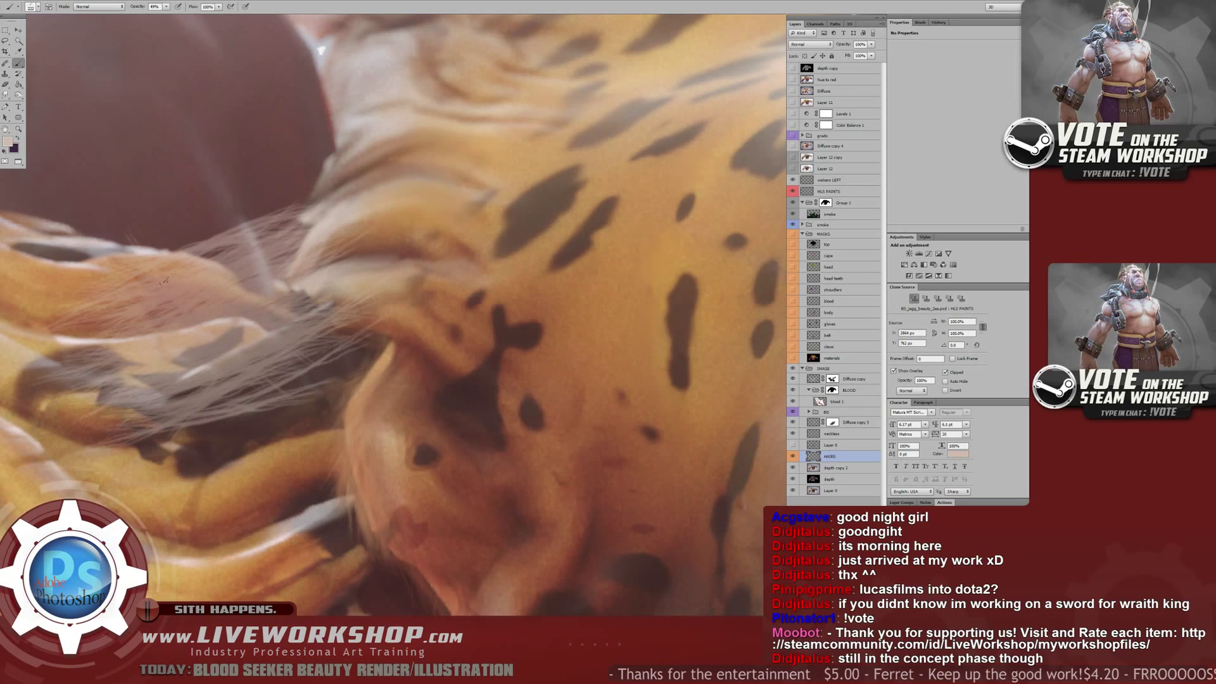
key(ctrl+z)
- Choose another brush preset for the fur, test it with a stroke over the dark strap, and undo the stroke
right_click(301, 296)
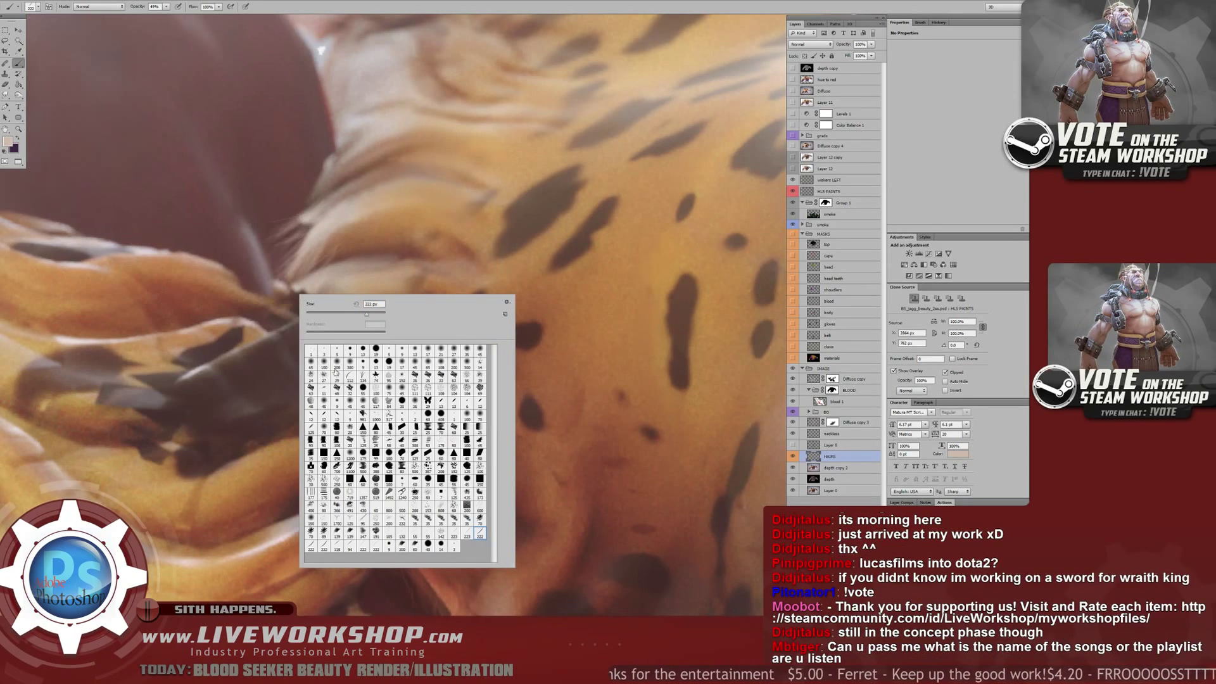
click(377, 545)
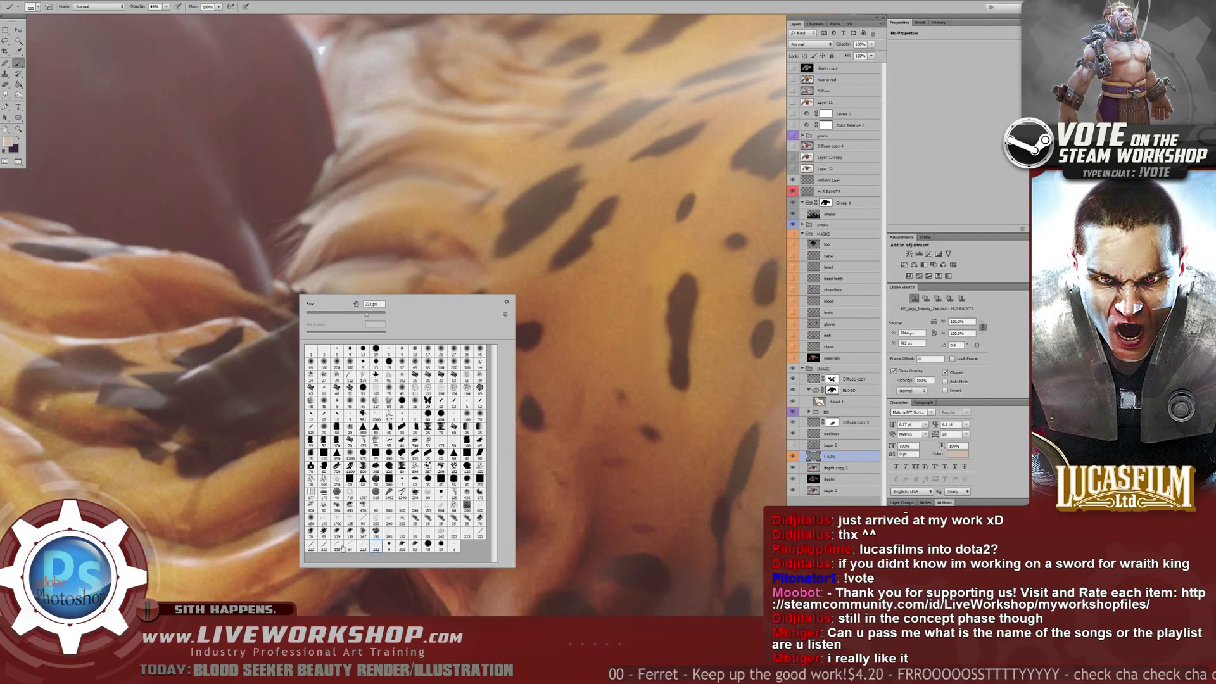
click(339, 548)
click(349, 548)
mouse_move(212, 393)
mouse_down()
mouse_move(247, 411)
mouse_move(231, 377)
mouse_move(288, 358)
mouse_up()
key(ctrl+z)
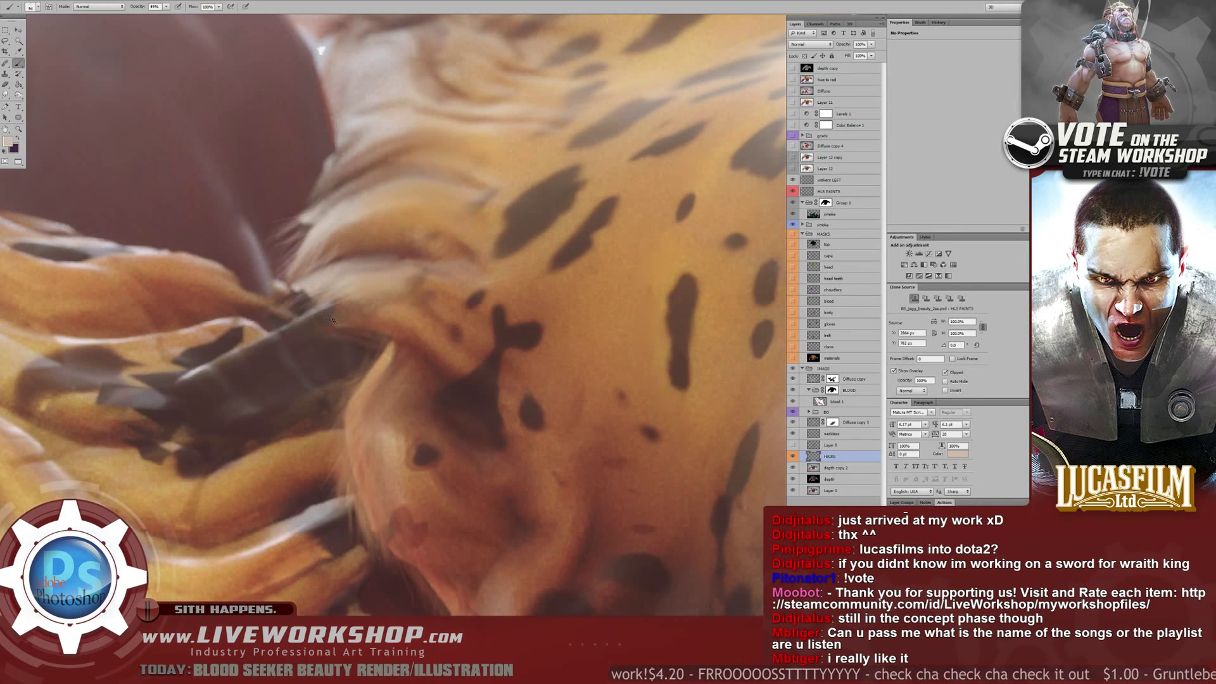
- Sample a pale tone from the muzzle and paint fine pale hairs along its outer edge beside the whiskers
alt+click(332, 320)
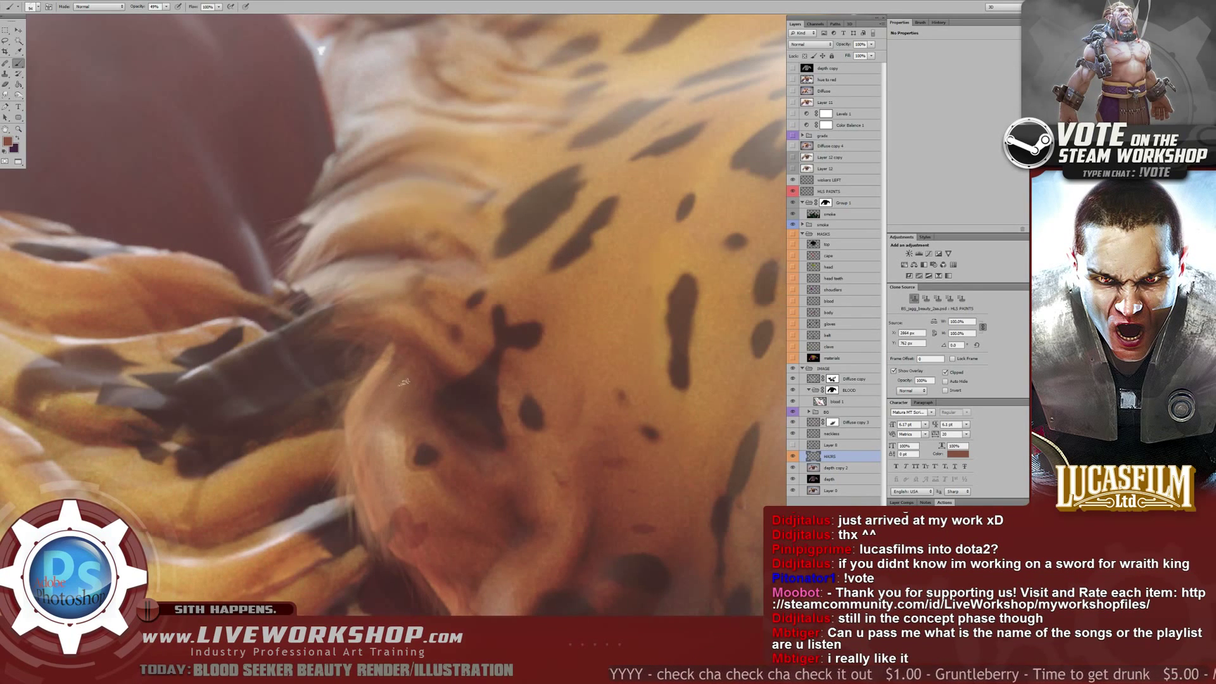
key(ctrl+0)
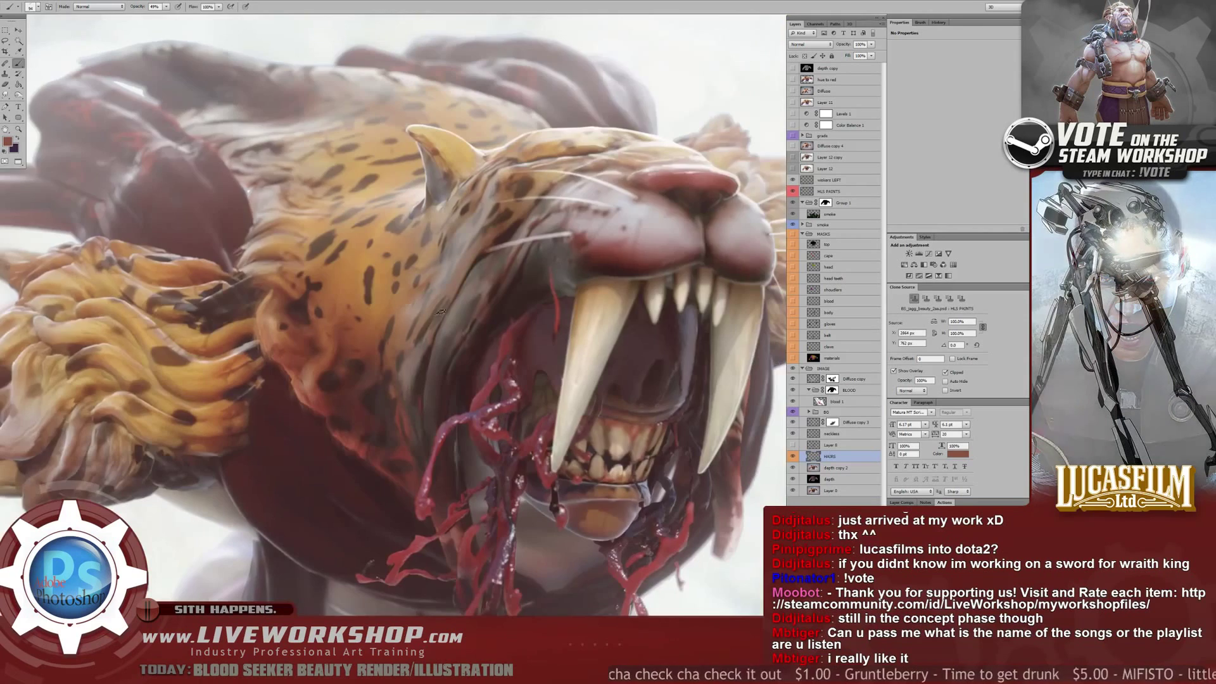
key(ctrl+minus)
drag(524, 307, 469, 279)
key(ctrl+plus)
key(ctrl+plus)
key(ctrl+plus)
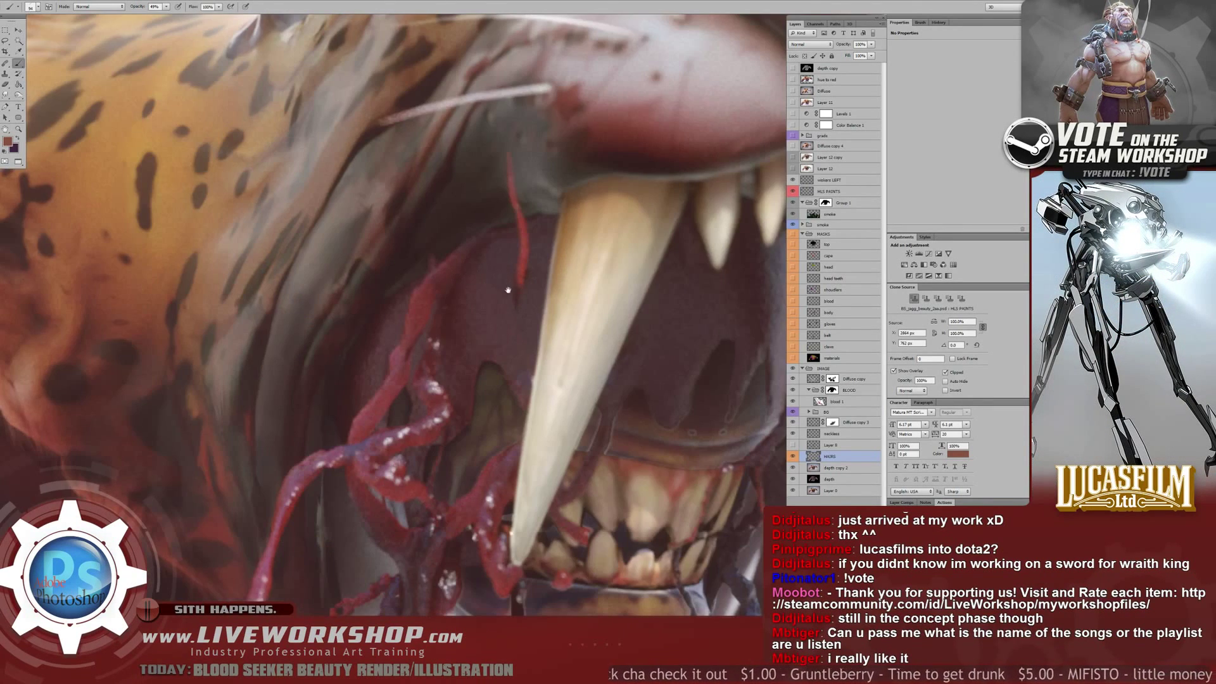
drag(503, 215, 405, 330)
drag(352, 272, 418, 328)
drag(465, 295, 266, 355)
drag(461, 328, 234, 317)
drag(458, 295, 375, 279)
alt+click(461, 215)
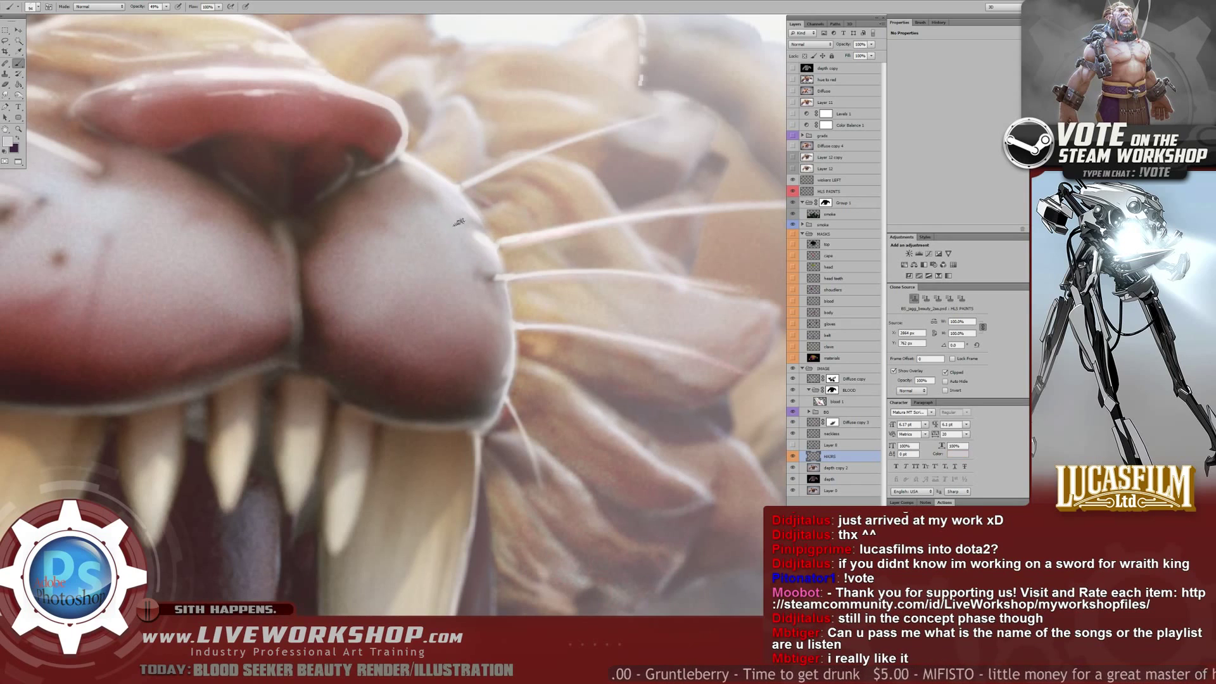
drag(495, 241, 454, 232)
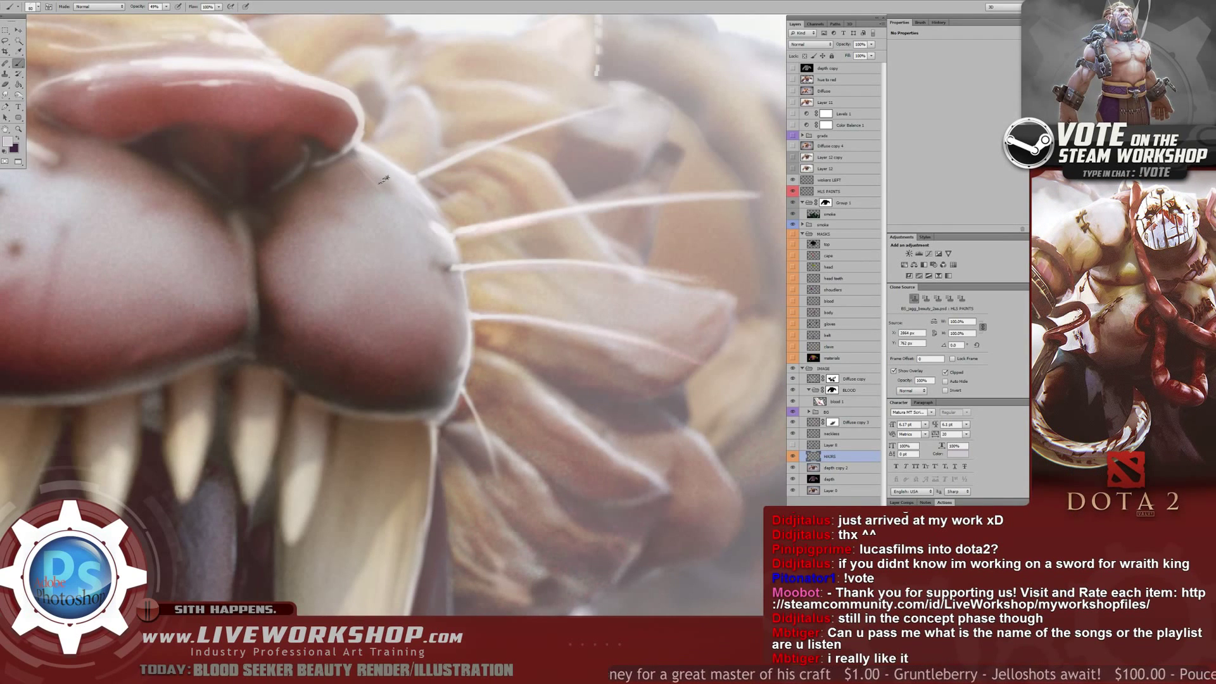
scroll(384, 180, up, 2)
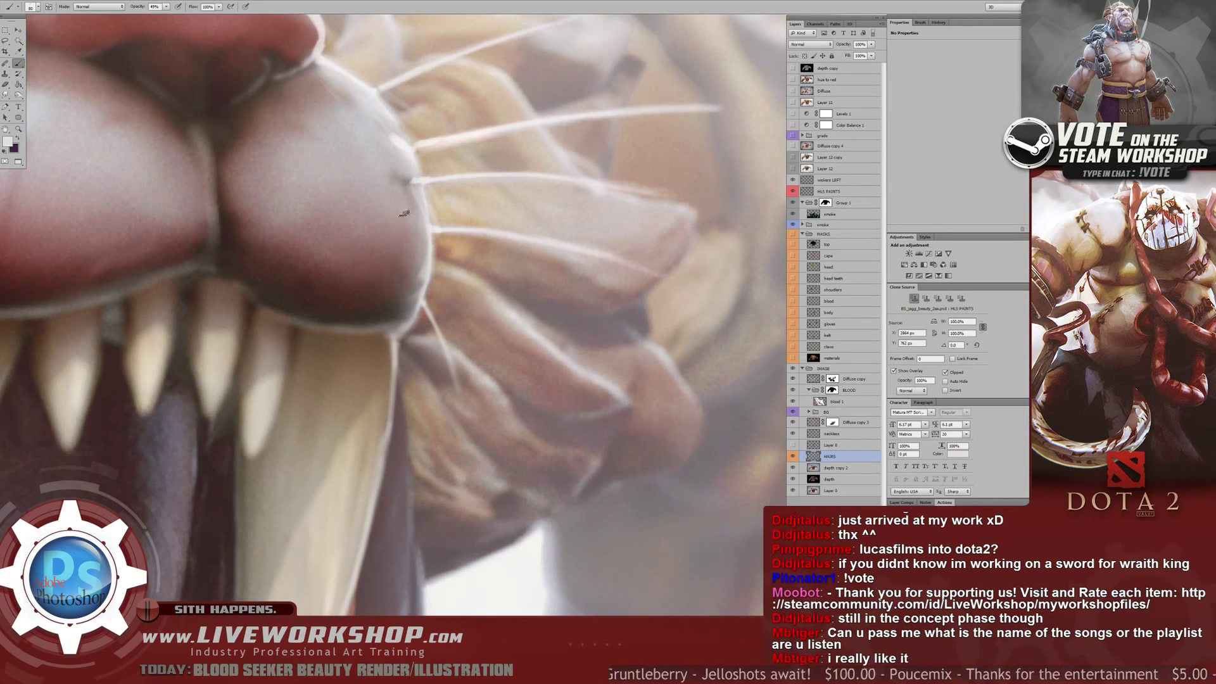
mouse_move(433, 252)
mouse_down()
mouse_move(442, 282)
mouse_move(431, 311)
mouse_move(421, 326)
mouse_move(398, 317)
mouse_up()
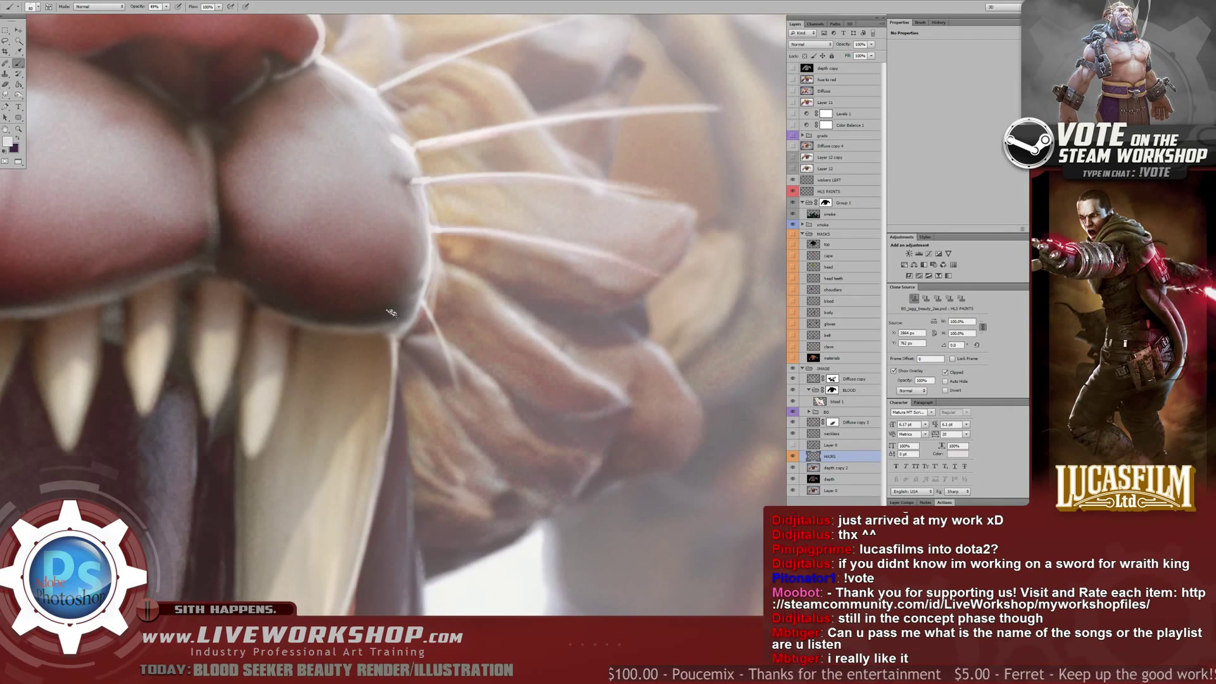
- Sample dark and grey-brown tones from the muzzle's lower rim and paint short hairs along it above the fangs
alt+click(392, 310)
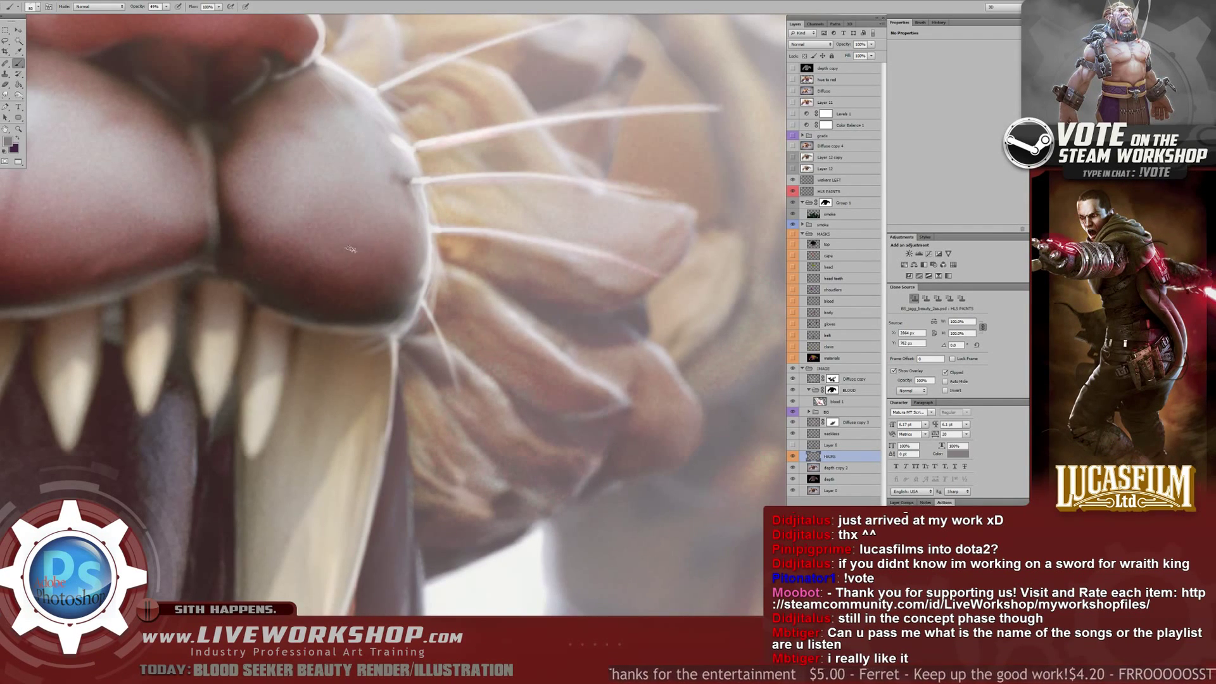
alt+click(380, 314)
alt+click(380, 315)
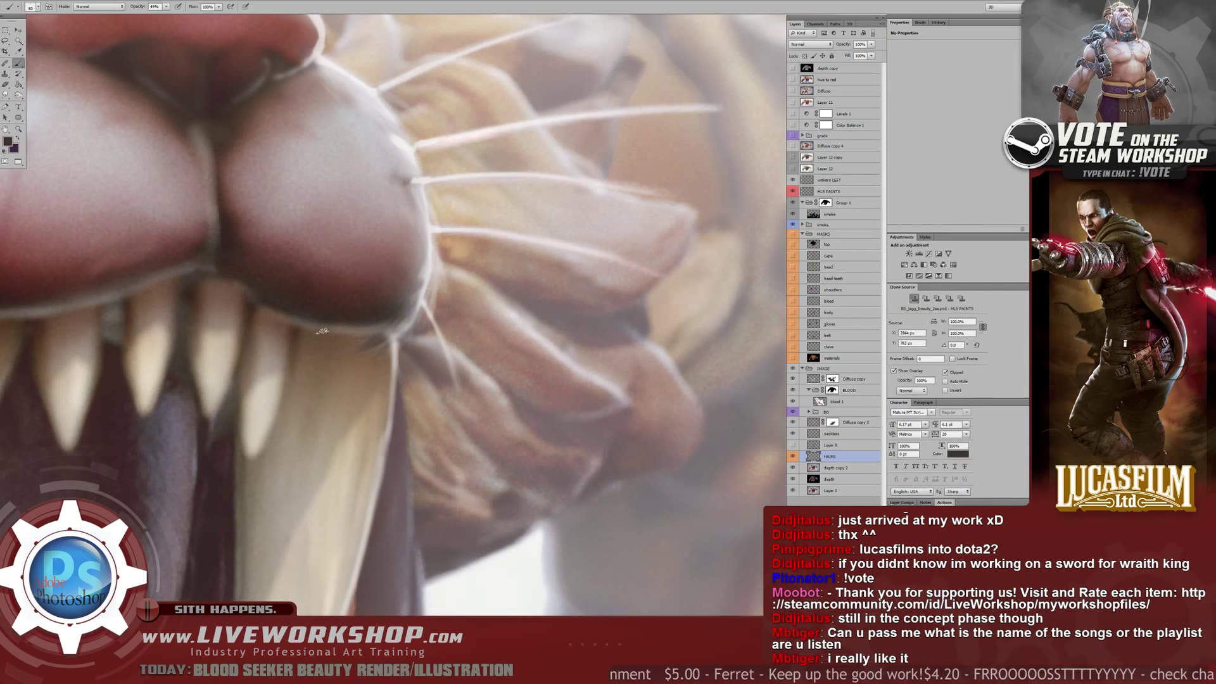
alt+click(355, 326)
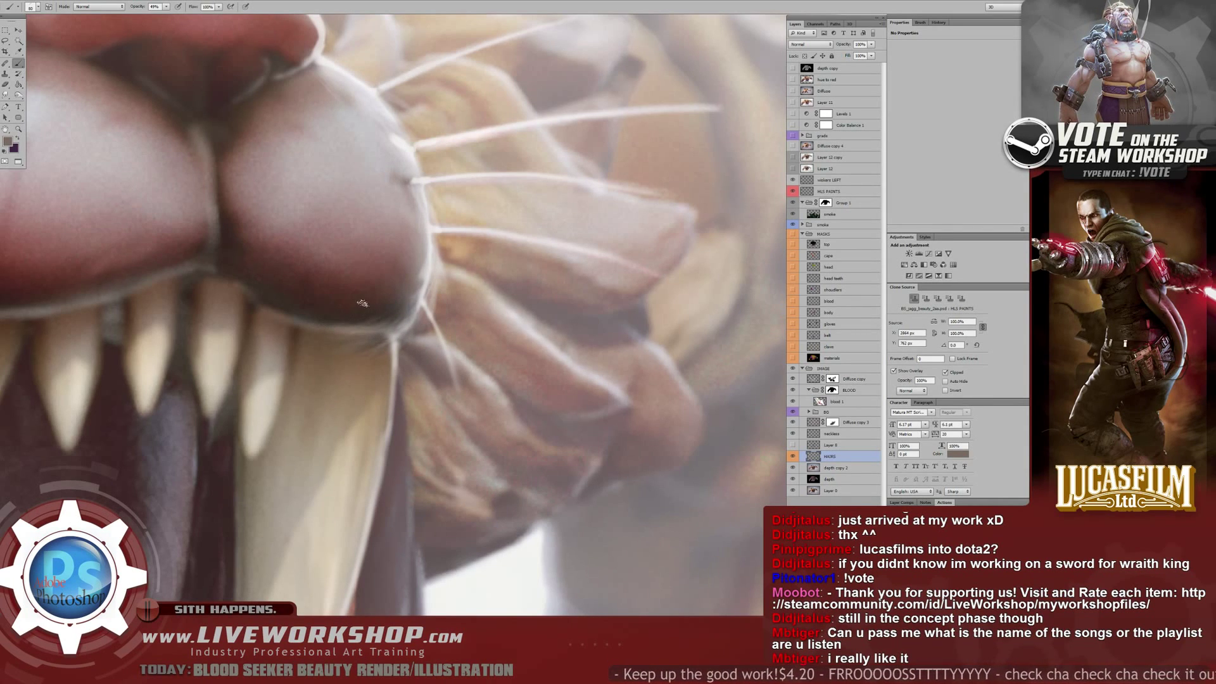
- Soften the short hairs along the muzzle's lower rim with a smaller, low-opacity eraser
right_click(355, 290)
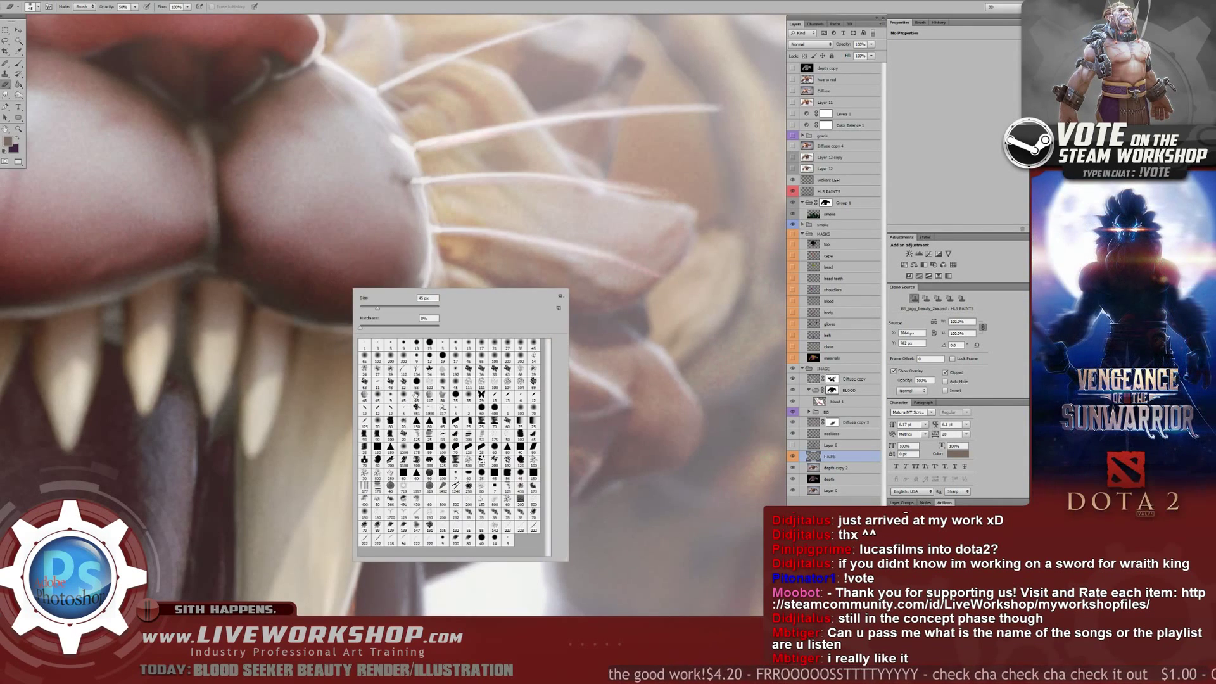
key(e)
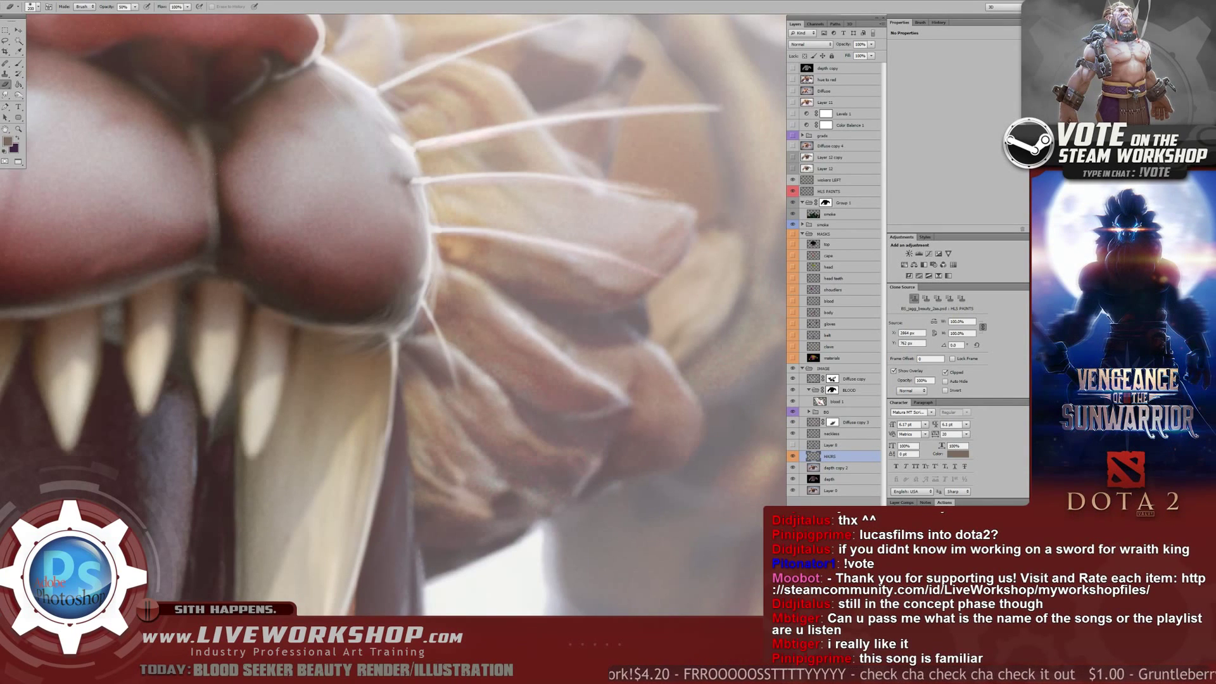
key(bracketleft)
key(bracketleft)
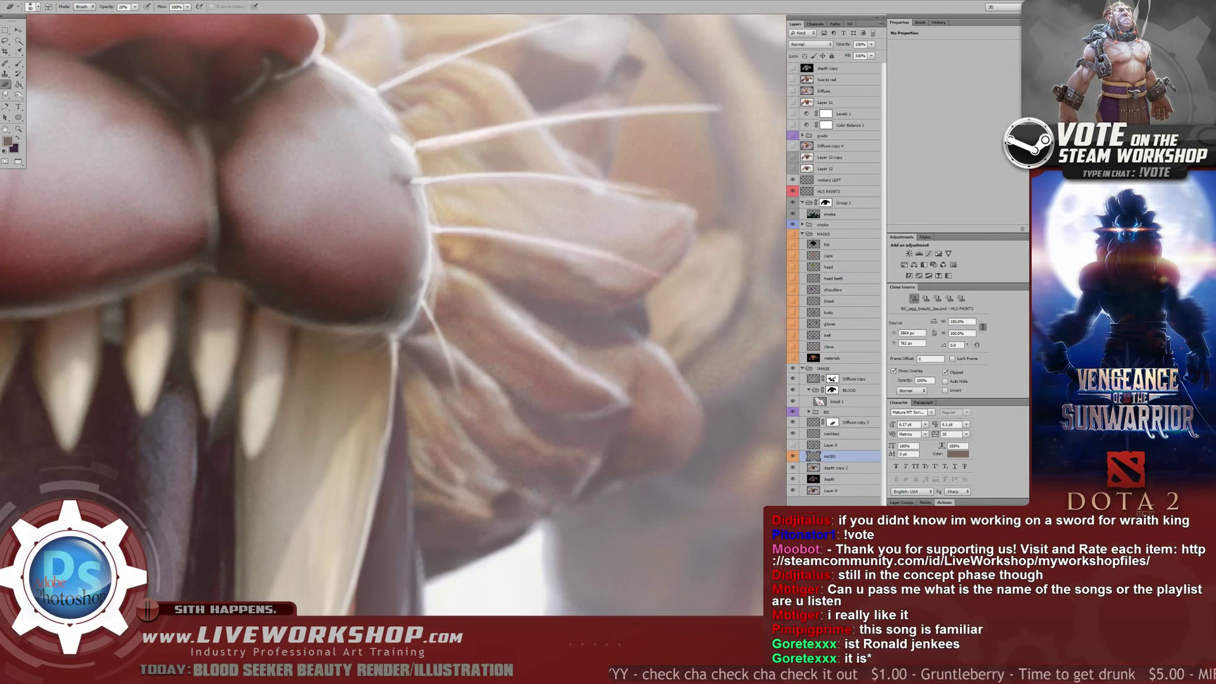
- Show the Levels 1, Color Balance 1 and grade layers to review the illustration with its colour grading
scroll(397, 251, down, 5)
drag(503, 291, 598, 239)
key(ctrl+minus)
drag(792, 136, 793, 115)
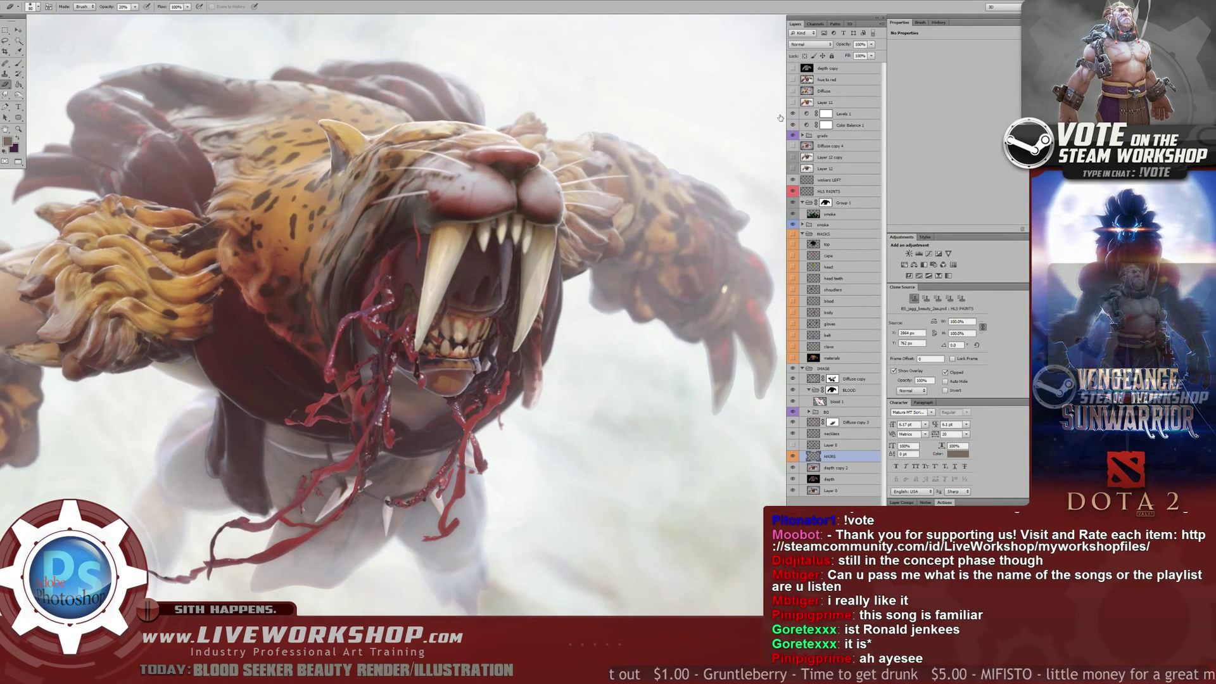
mouse_move(636, 185)
mouse_down()
mouse_move(645, 190)
mouse_move(624, 204)
mouse_up()
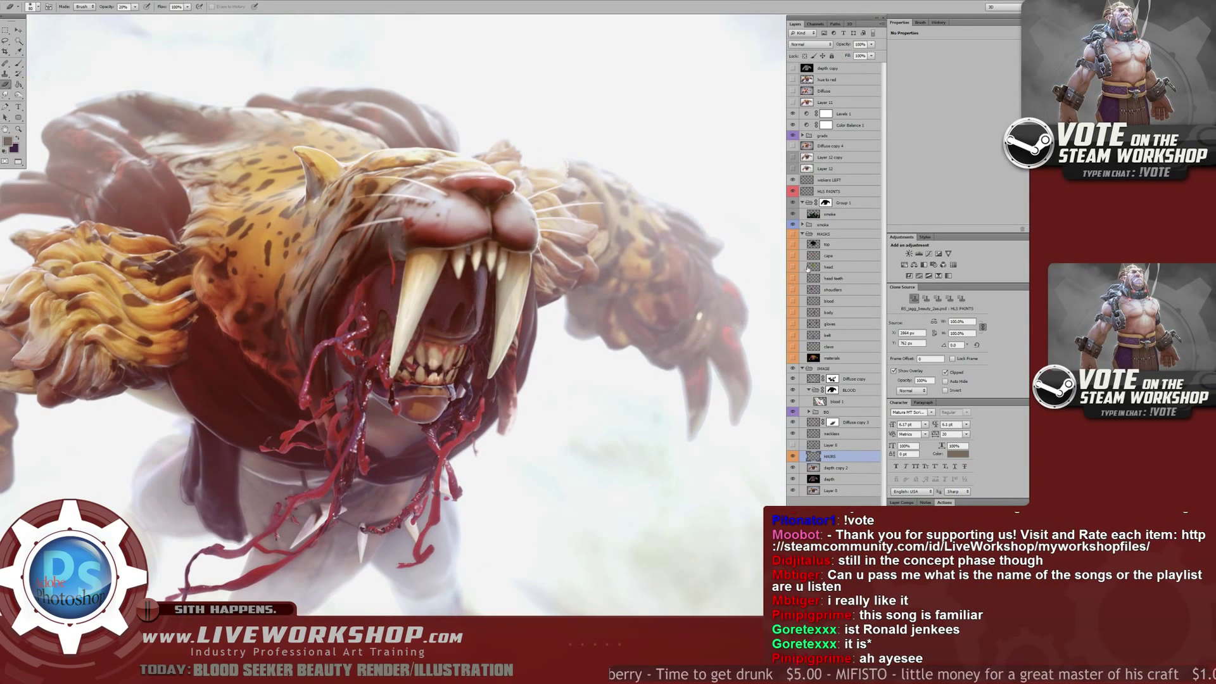
- Duplicate the active hair layer and hide the Levels 1, Color Balance 1 and grade layers
key(ctrl+alt+j)
key(Return)
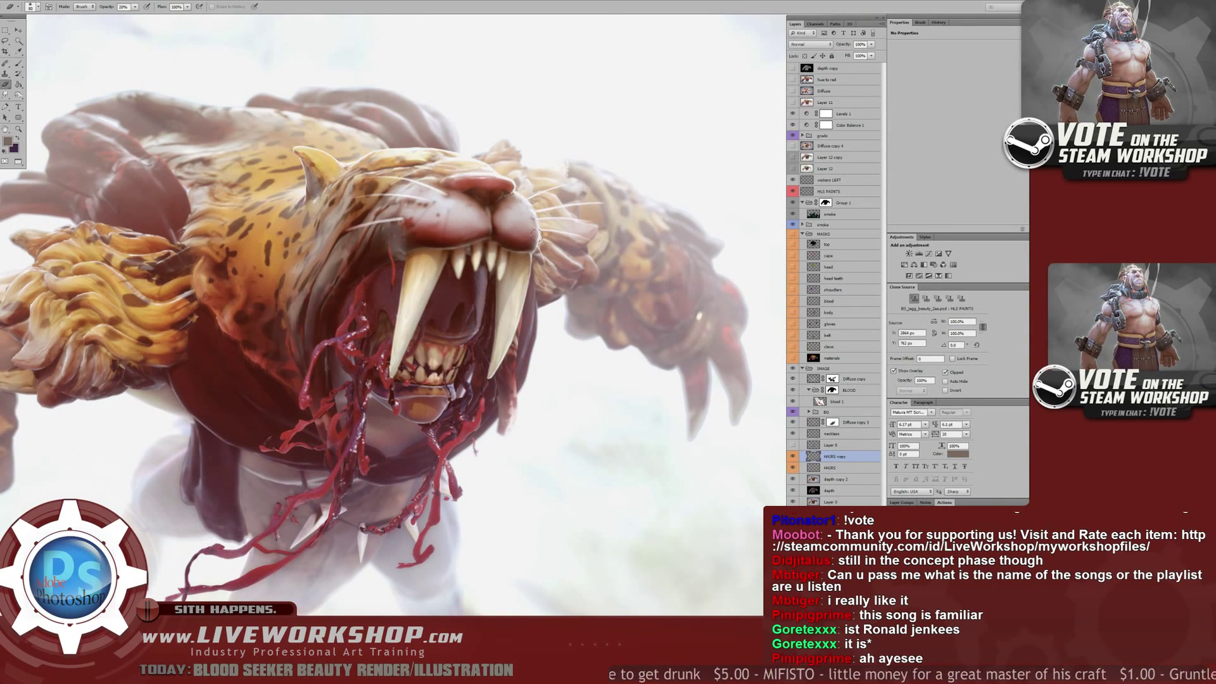
drag(543, 256, 416, 287)
key(ctrl+0)
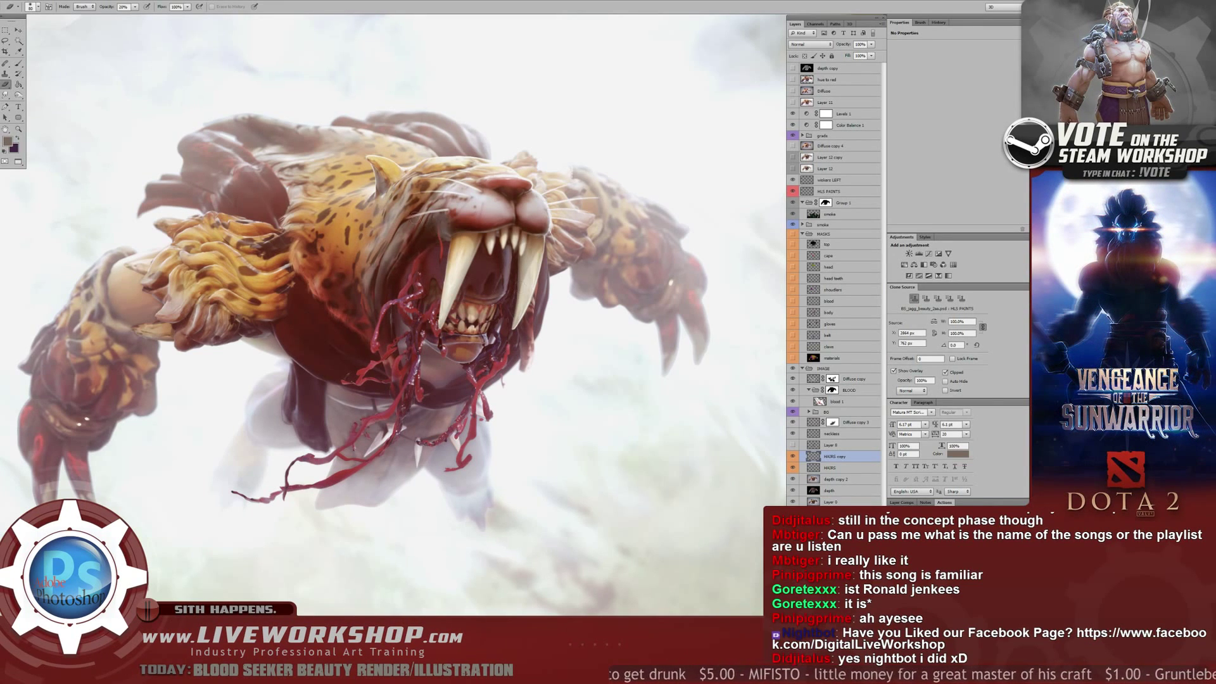
key(ctrl+z)
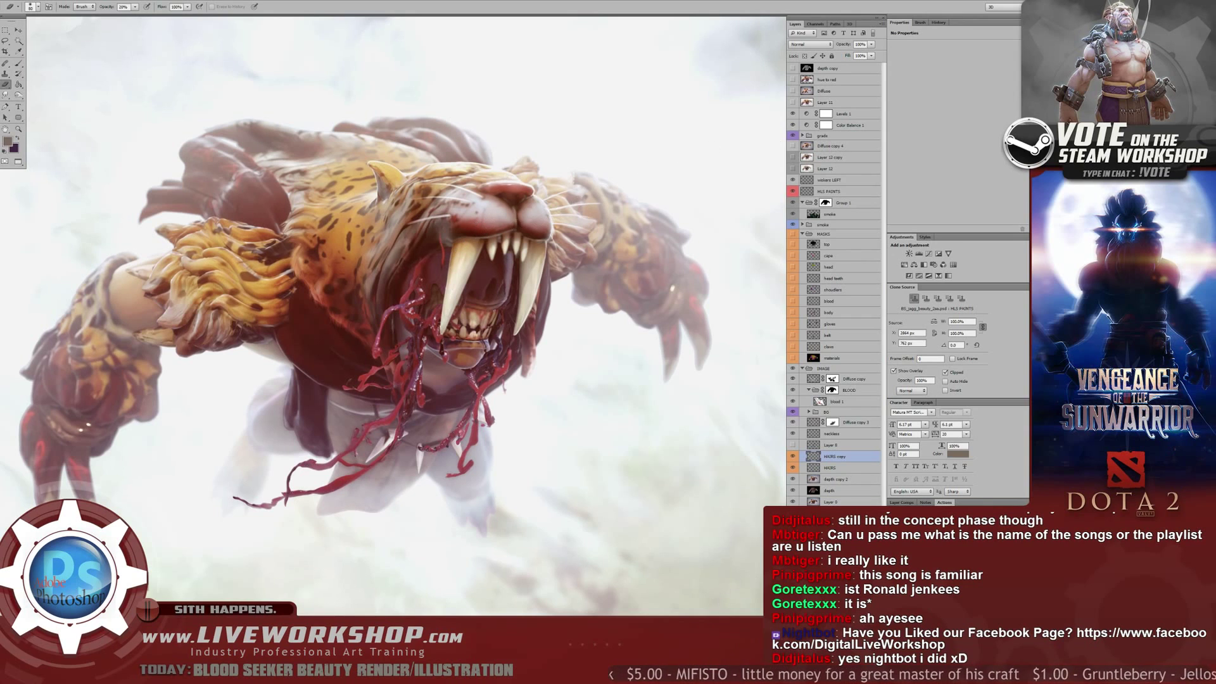
drag(793, 121, 792, 146)
- Sample the white rim colour and paint fine hairs along the ear's upper edge with a smaller brush
scroll(509, 281, up, 2)
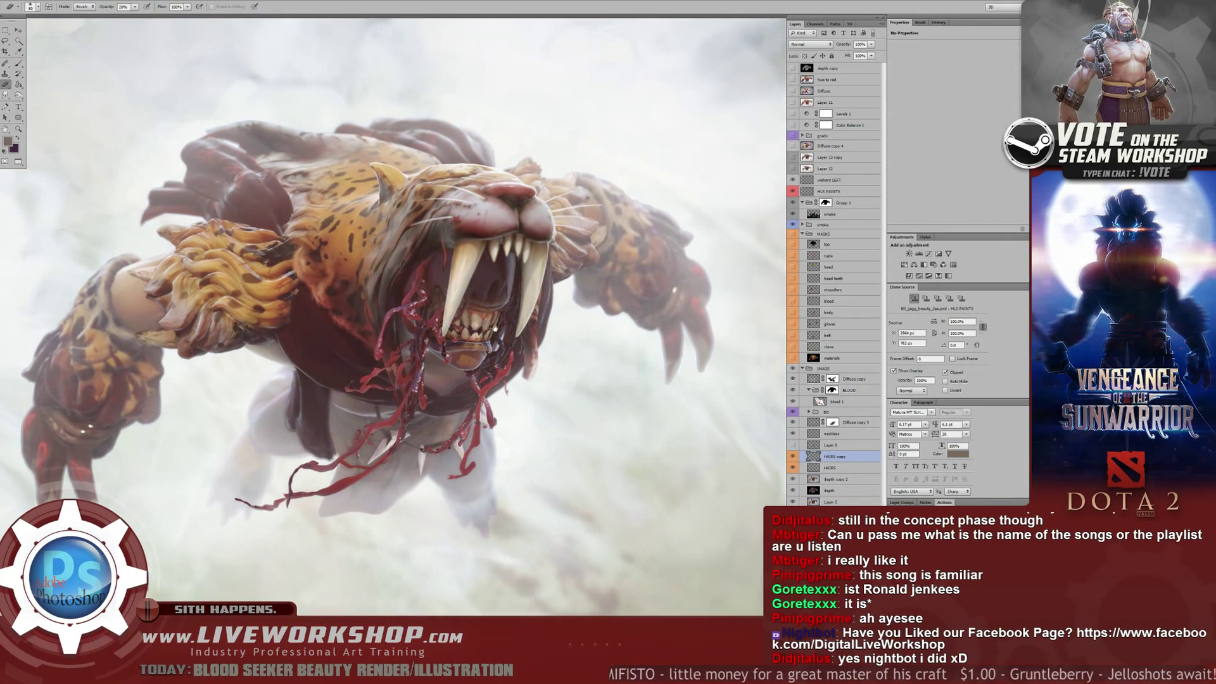
scroll(510, 281, up, 3)
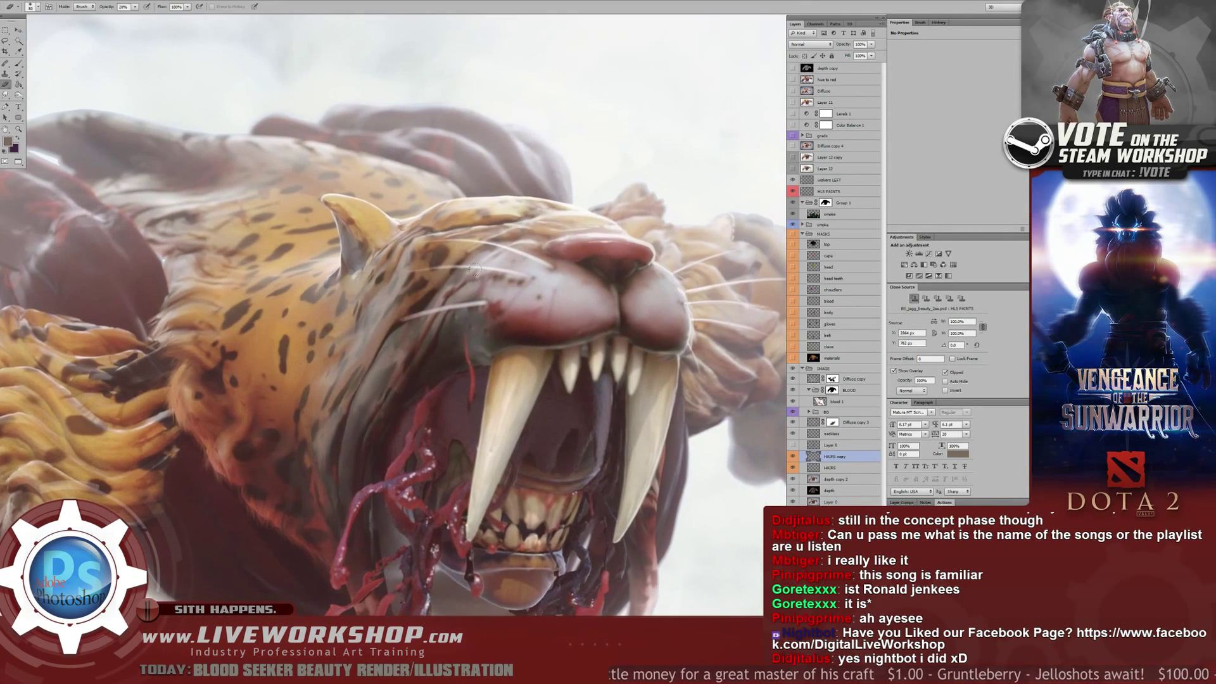
key(b)
scroll(449, 215, up, 4)
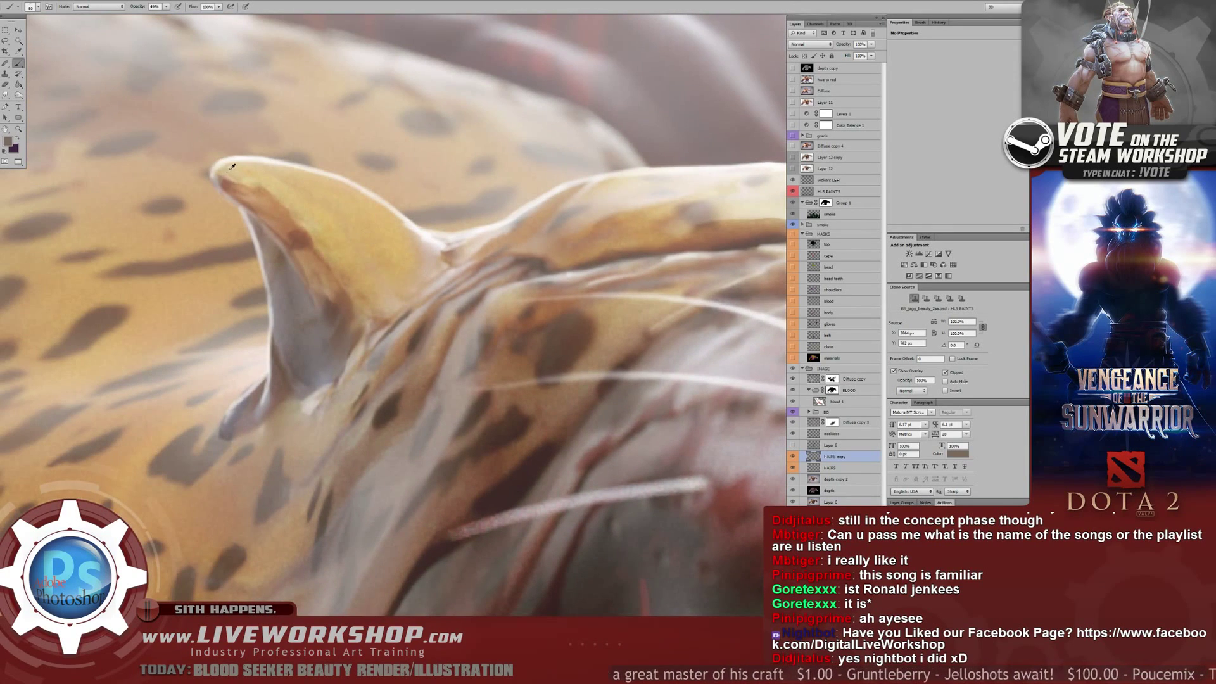
alt+click(238, 158)
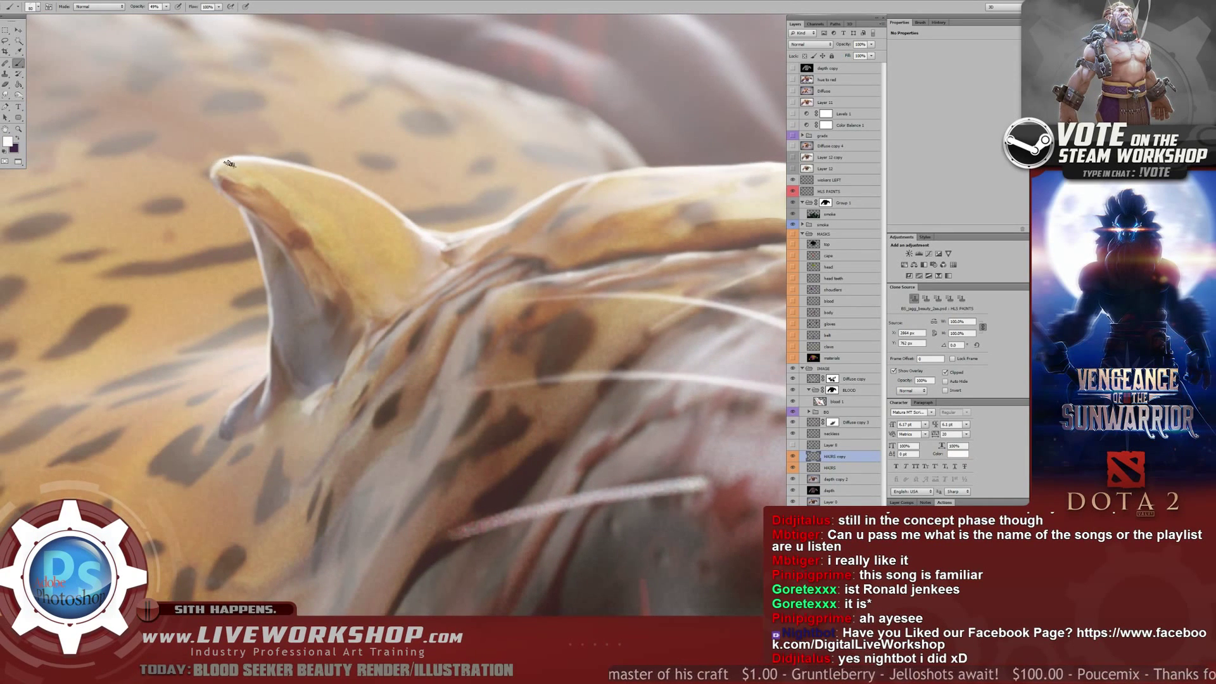
key(bracketleft)
key(bracketleft)
key(bracketleft)
key(bracketleft)
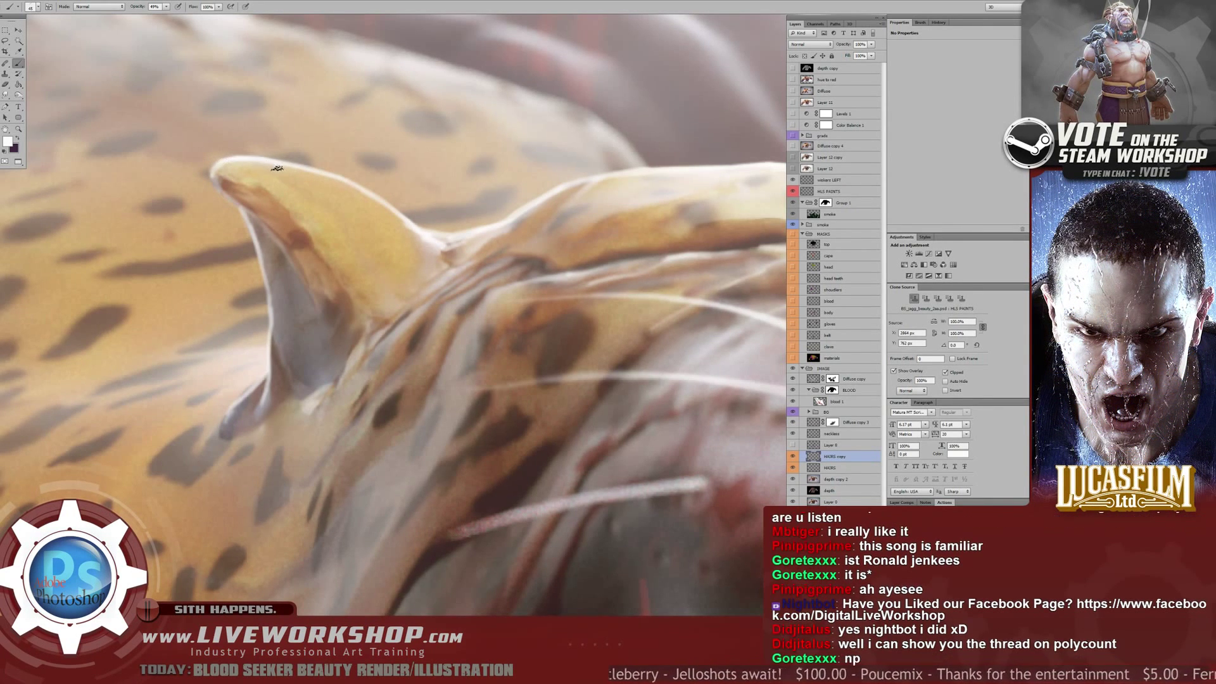
key(ctrl+z)
mouse_move(252, 169)
mouse_down()
mouse_move(287, 172)
mouse_move(270, 161)
mouse_move(337, 182)
mouse_move(373, 207)
mouse_move(326, 181)
mouse_move(398, 230)
mouse_move(376, 206)
mouse_move(426, 229)
mouse_up()
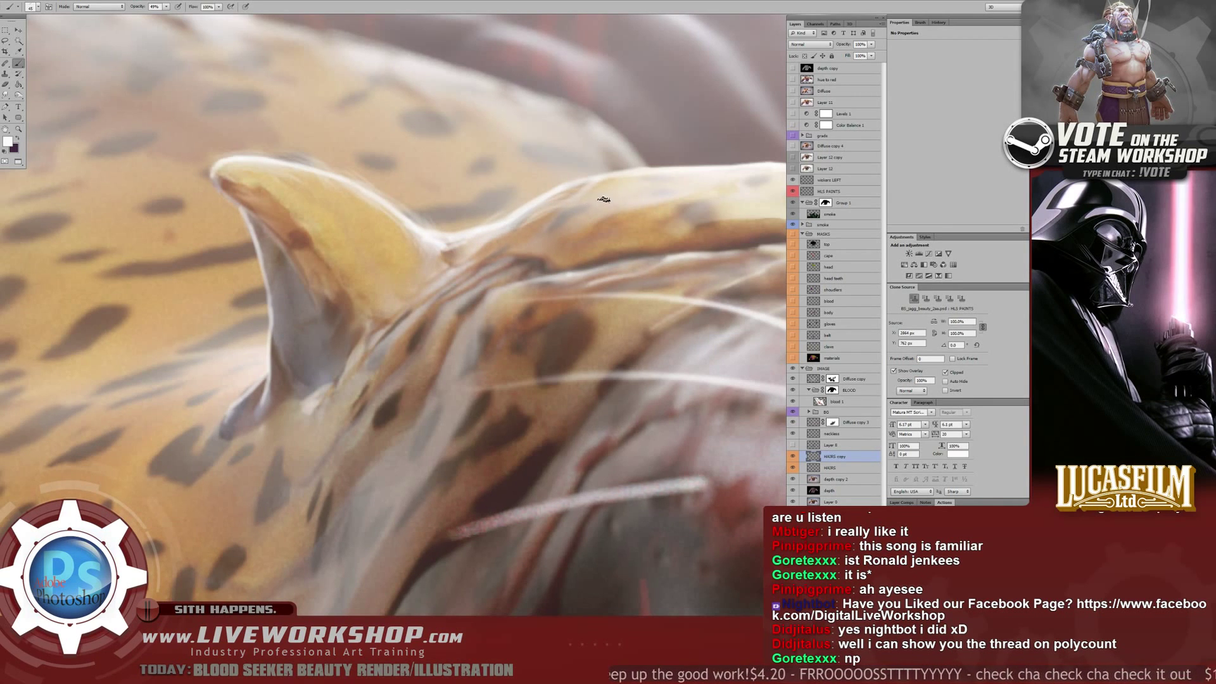
- Paint fine white hairs along the top contour of the head from the ear towards the nose, undoing unwanted strokes
drag(603, 200, 395, 243)
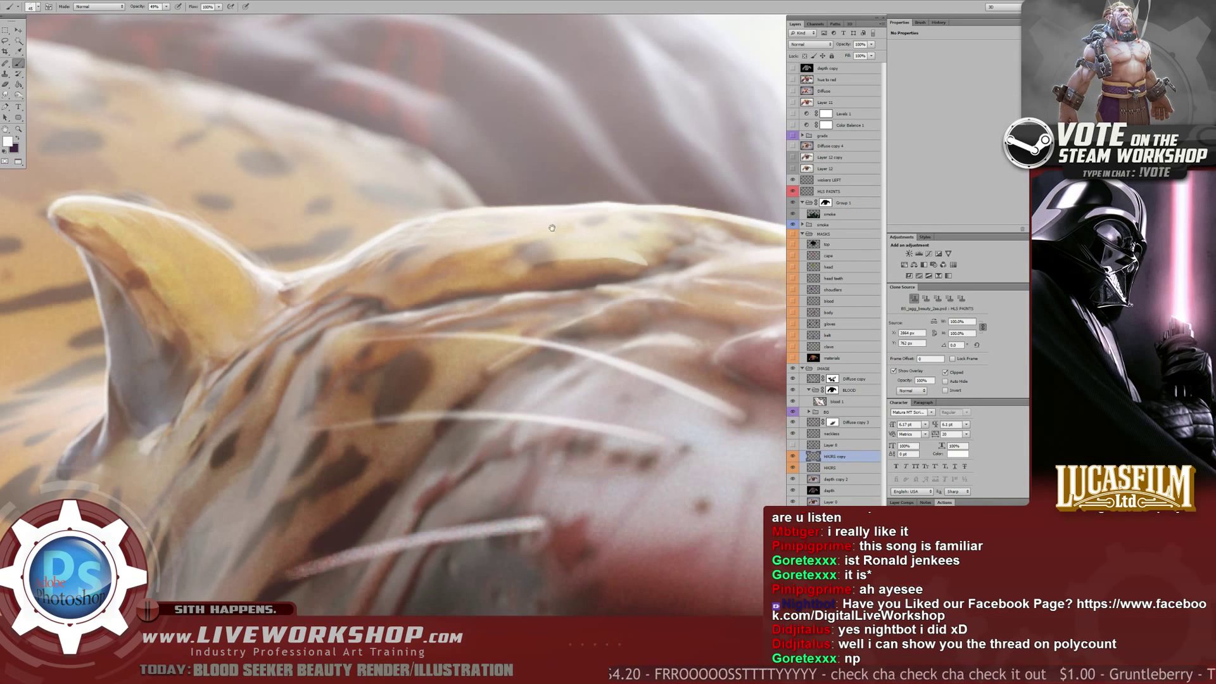
mouse_move(551, 227)
mouse_down()
mouse_move(343, 235)
mouse_move(386, 197)
mouse_up()
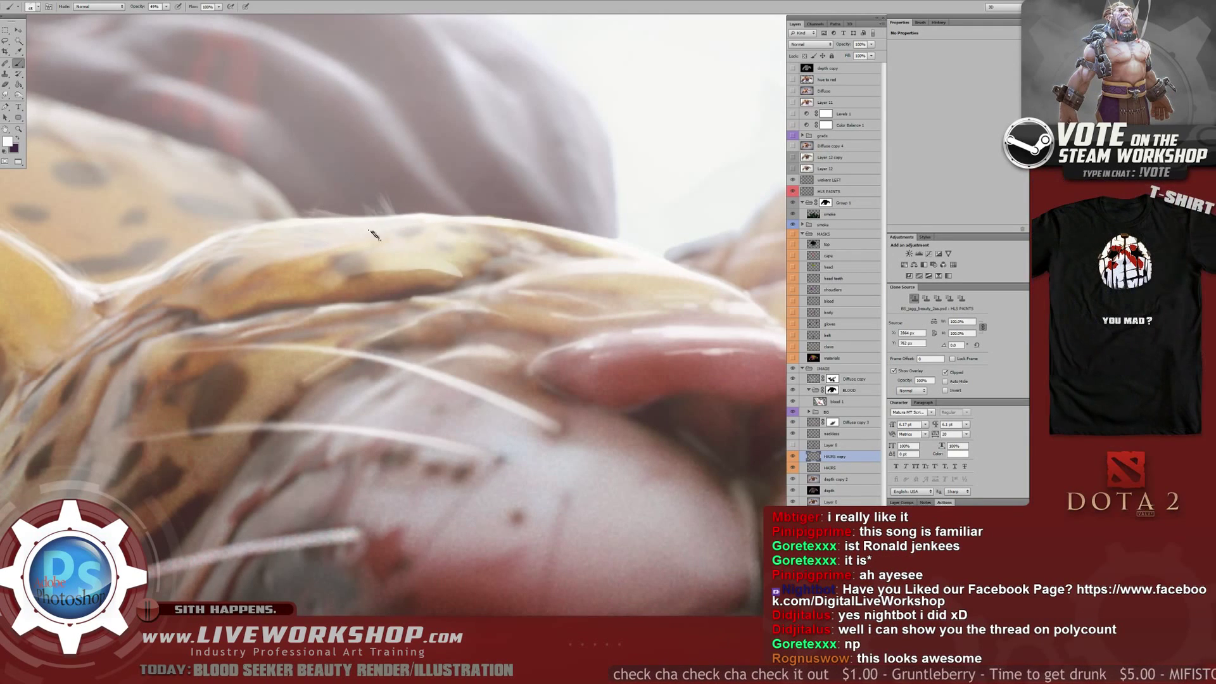
drag(383, 223, 375, 218)
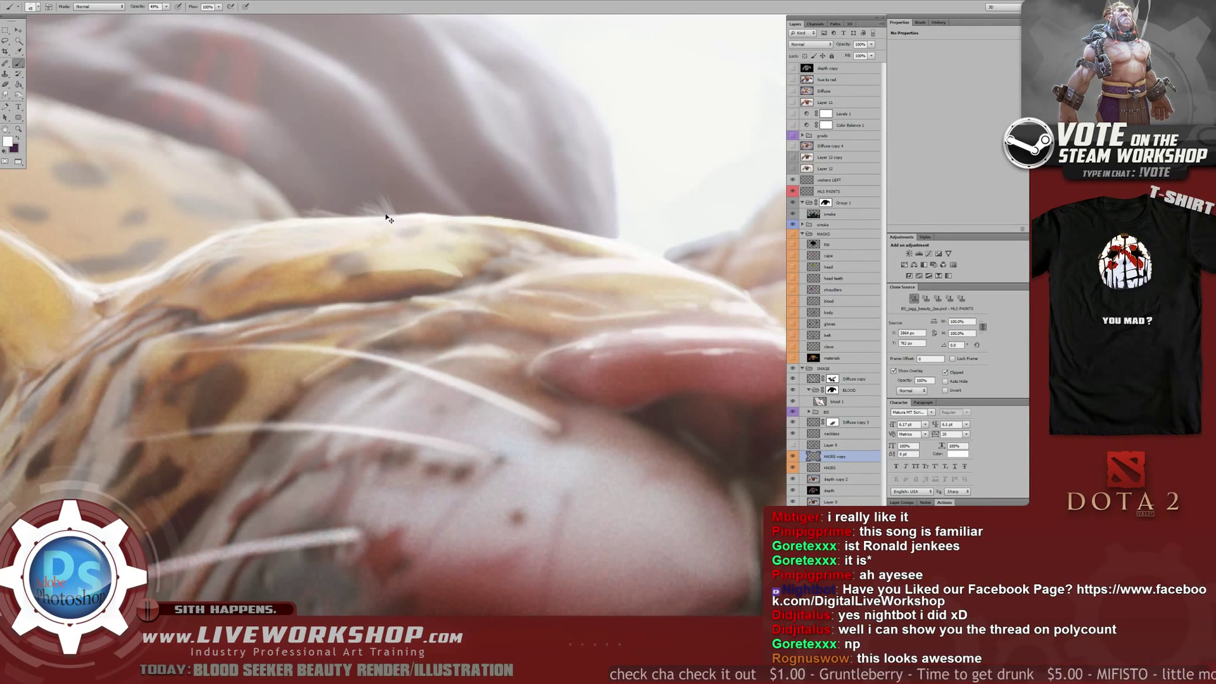
key(ctrl+z)
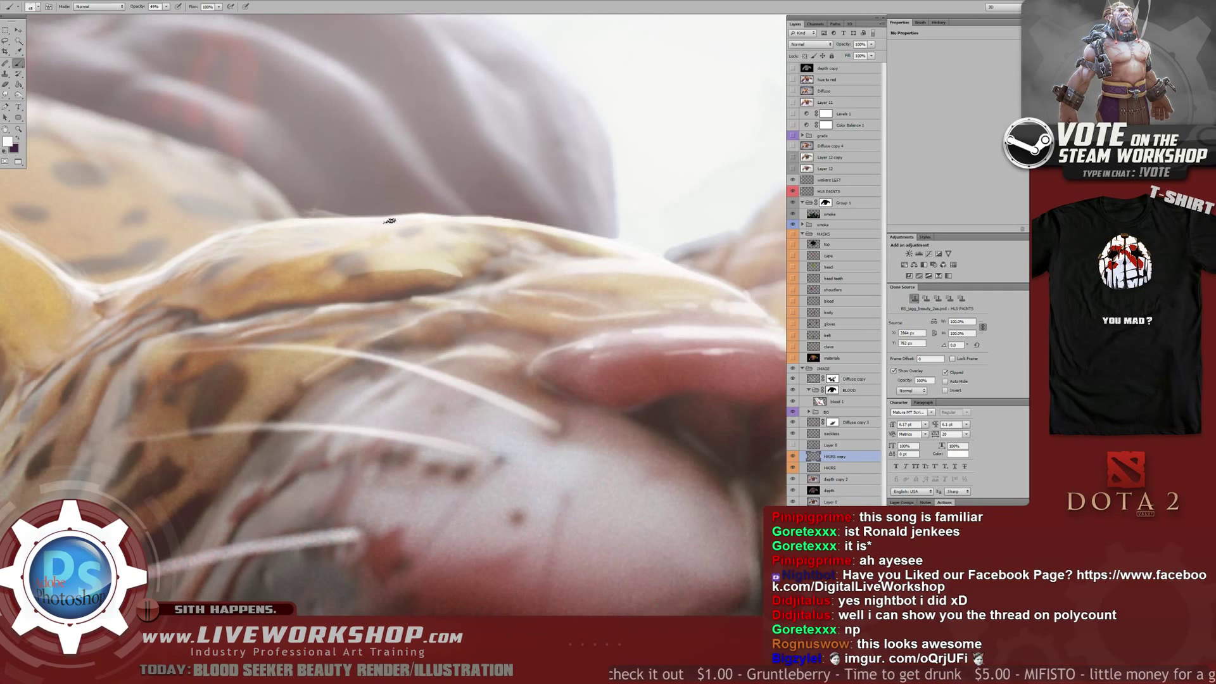
drag(389, 221, 432, 221)
key(ctrl+z)
mouse_move(355, 223)
mouse_down()
mouse_move(468, 219)
mouse_move(306, 211)
mouse_up()
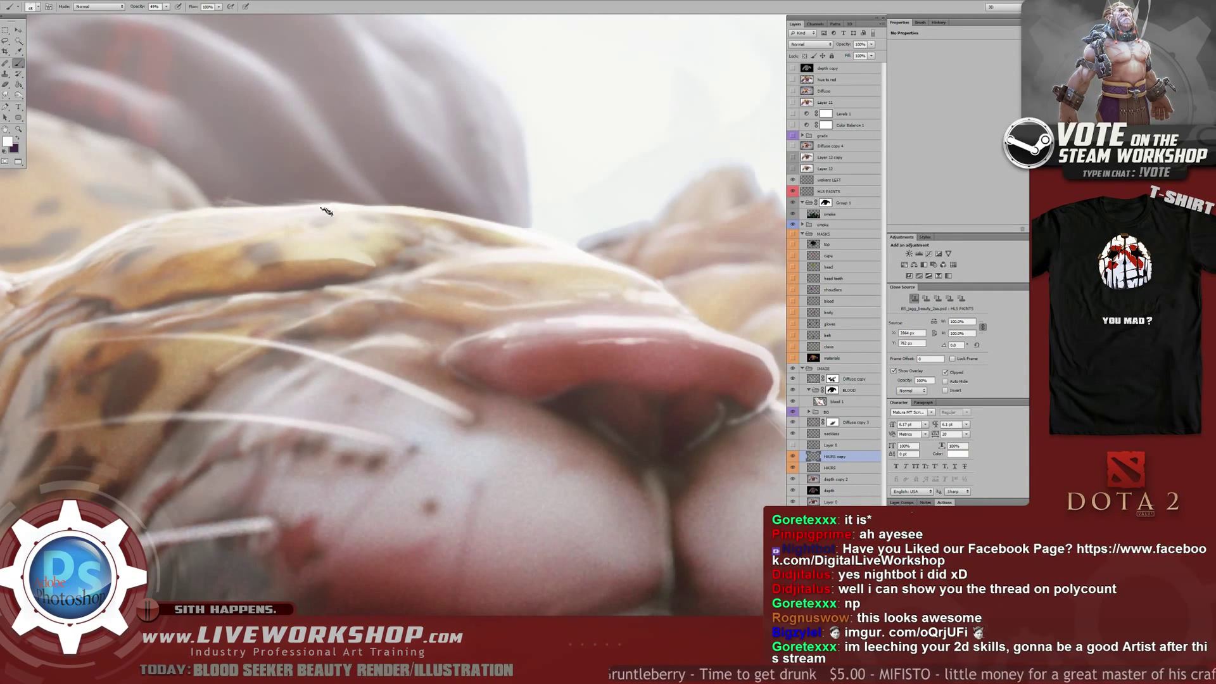
mouse_move(484, 230)
mouse_down()
mouse_move(338, 209)
mouse_move(387, 216)
mouse_up()
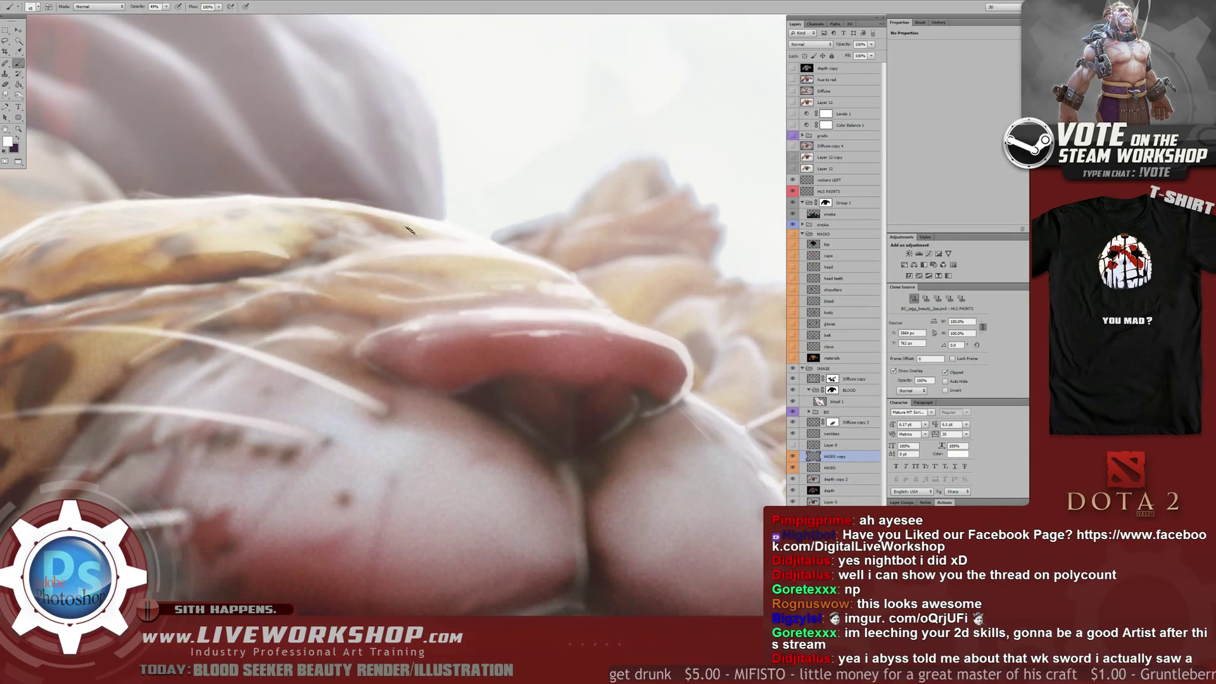
mouse_move(537, 271)
mouse_down()
mouse_move(426, 250)
mouse_move(423, 202)
mouse_move(532, 223)
mouse_move(645, 220)
mouse_up()
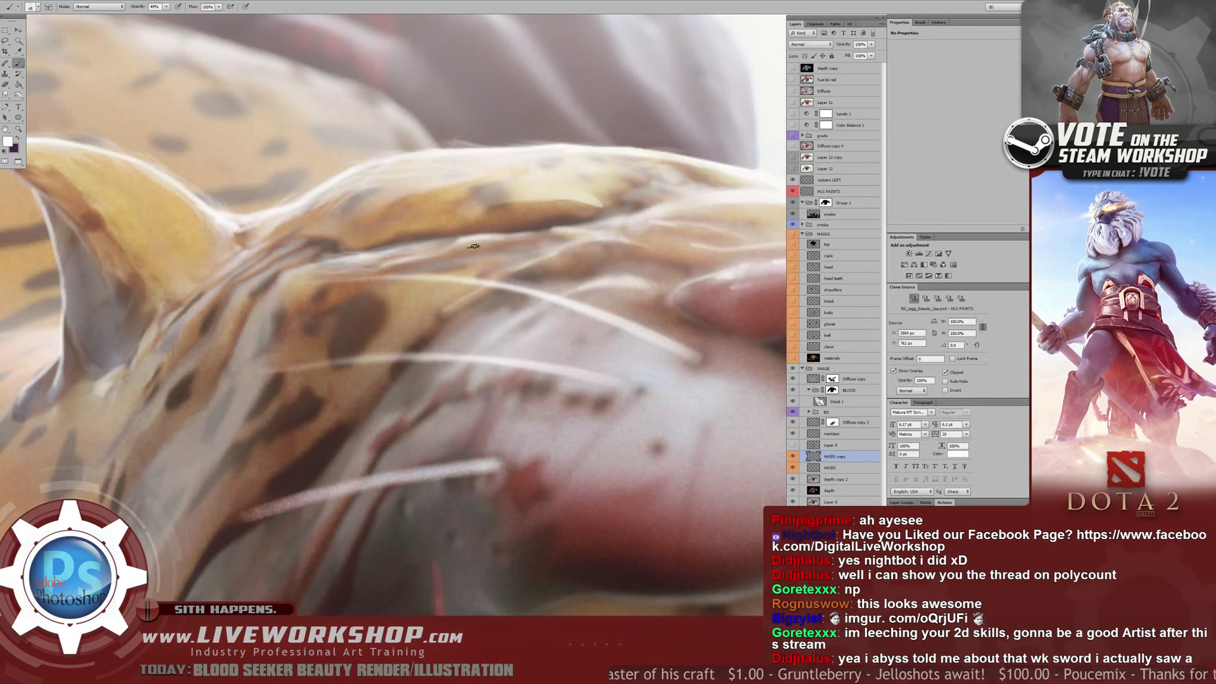
- Clean up the hairs along the top of the head with the Eraser at 100% opacity
key(e)
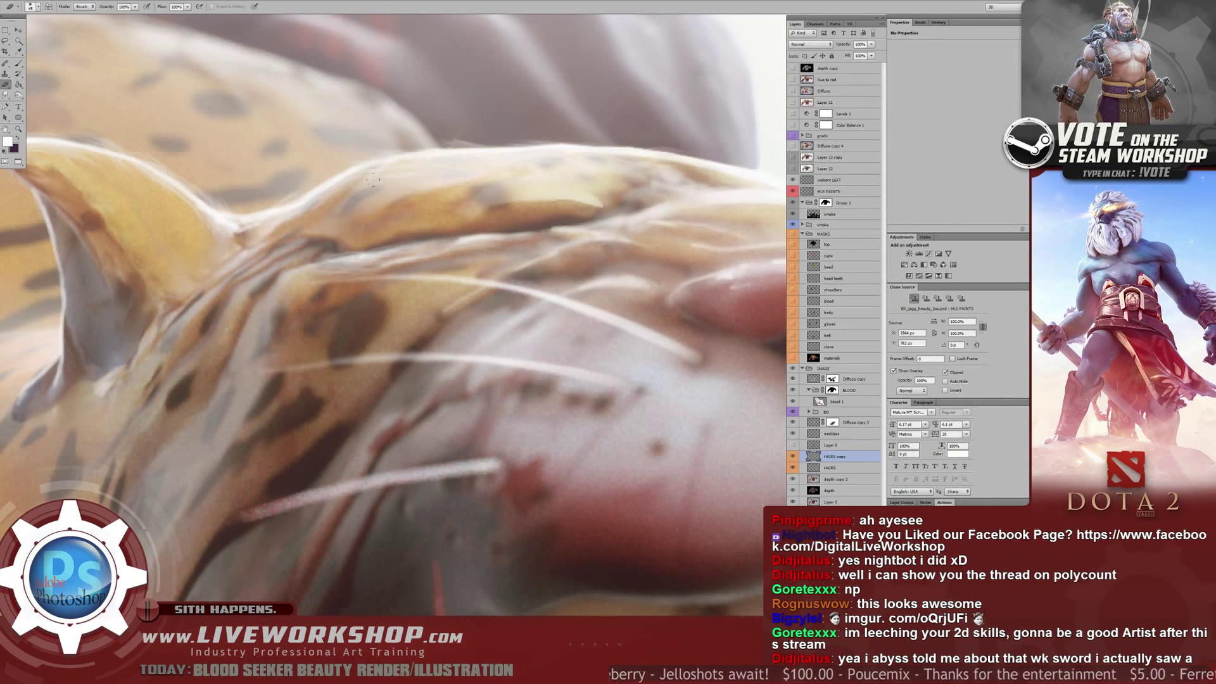
drag(633, 184, 334, 179)
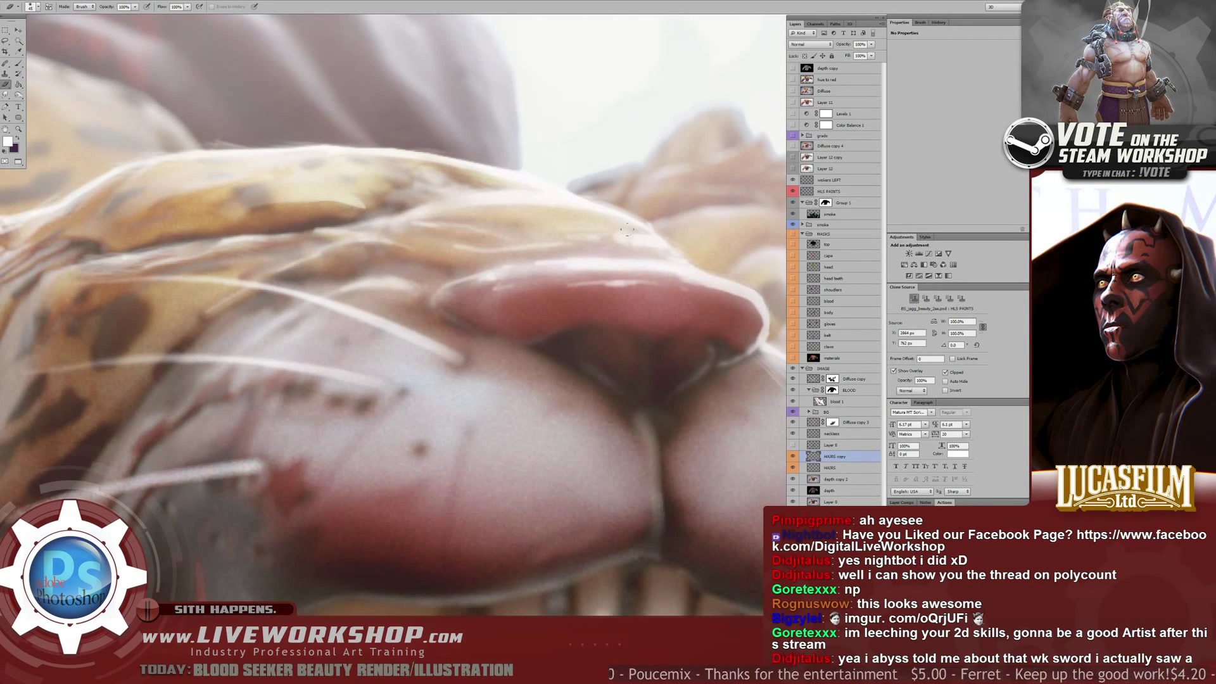
drag(627, 231, 242, 276)
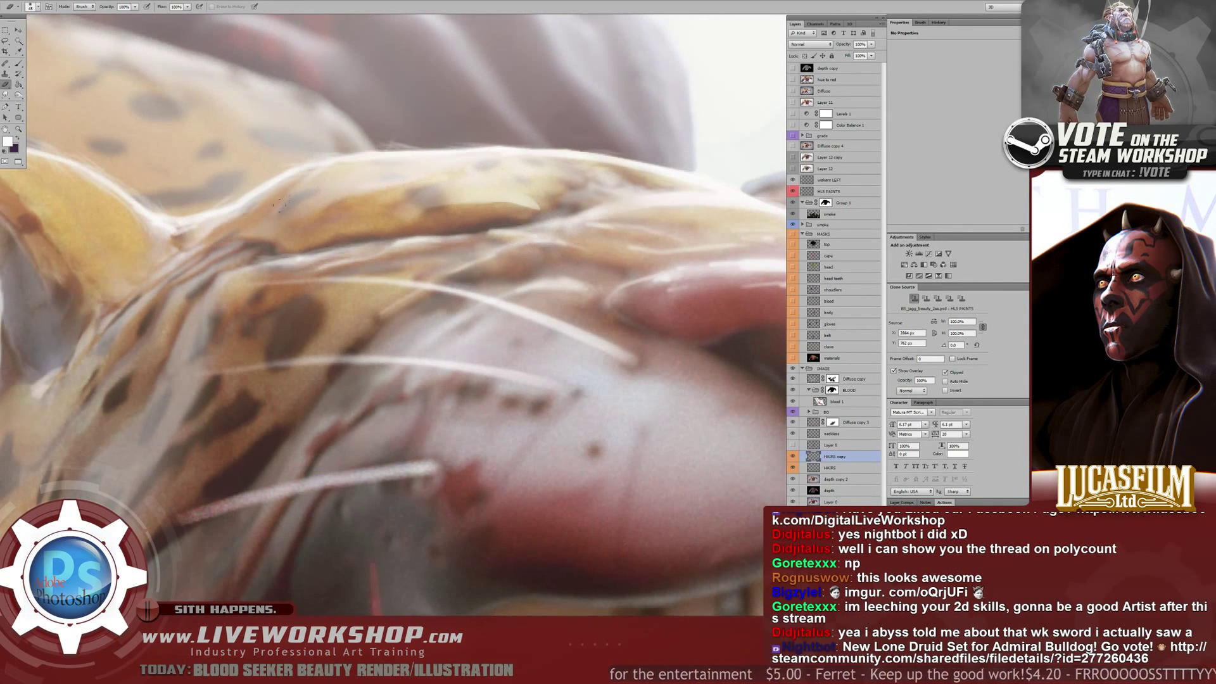
key(ctrl+minus)
key(ctrl+minus)
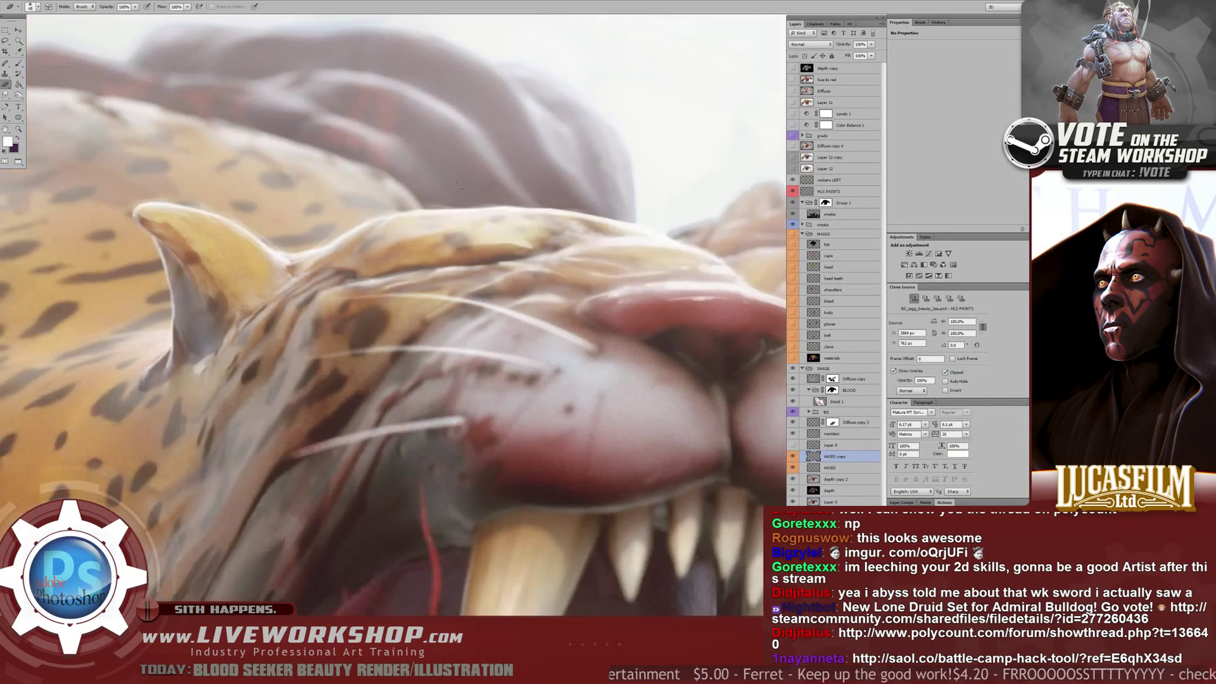
- Sample the ear's yellow with the Brush and paint fine fur hairs along the inside of the ear's white upper rim
drag(528, 279, 469, 191)
key(ctrl+minus)
drag(511, 283, 529, 215)
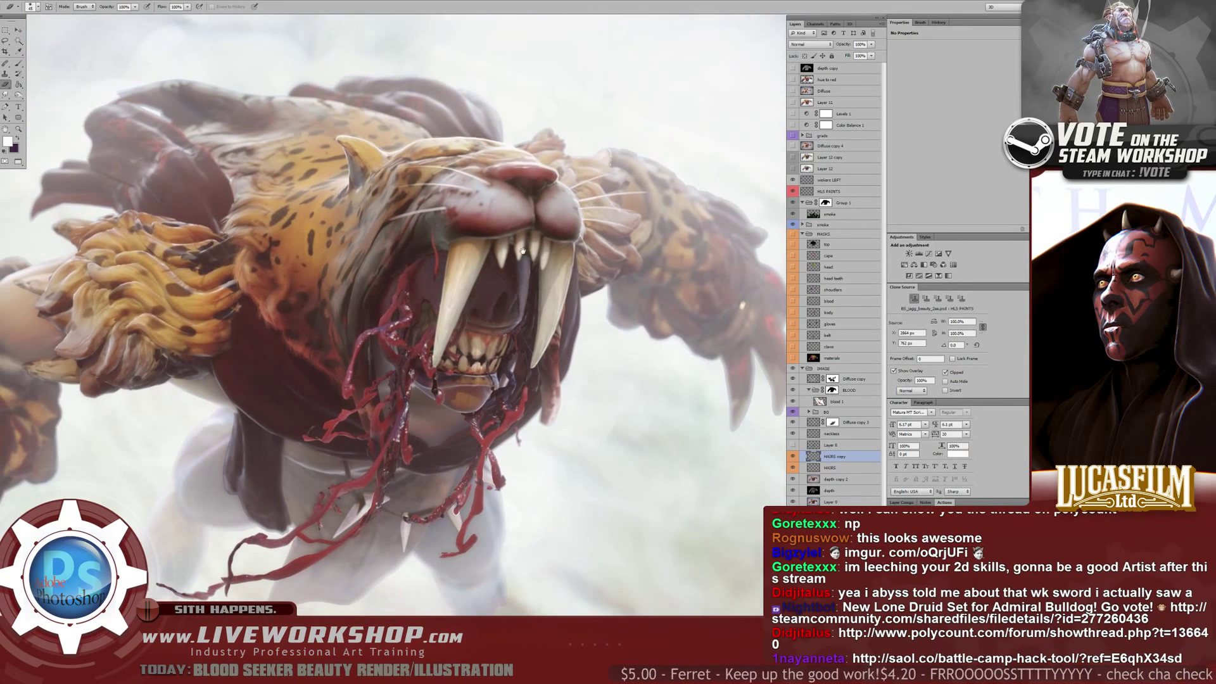
drag(461, 264, 512, 371)
scroll(410, 251, up, 6)
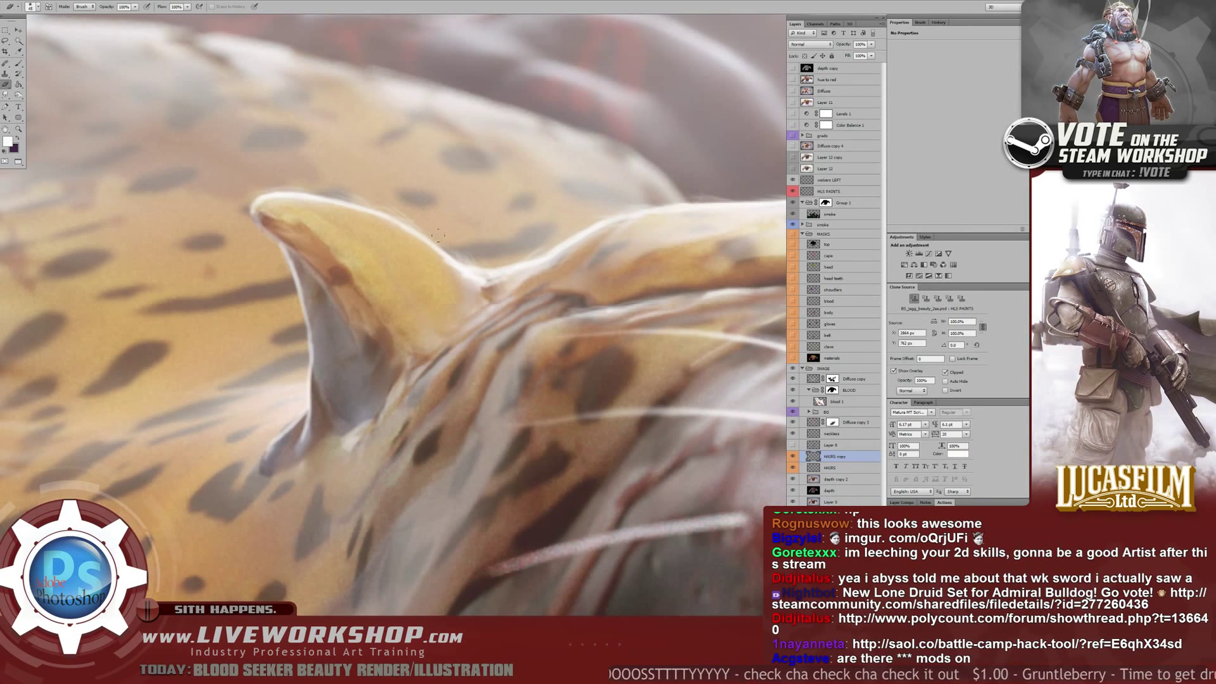
key(b)
key(x)
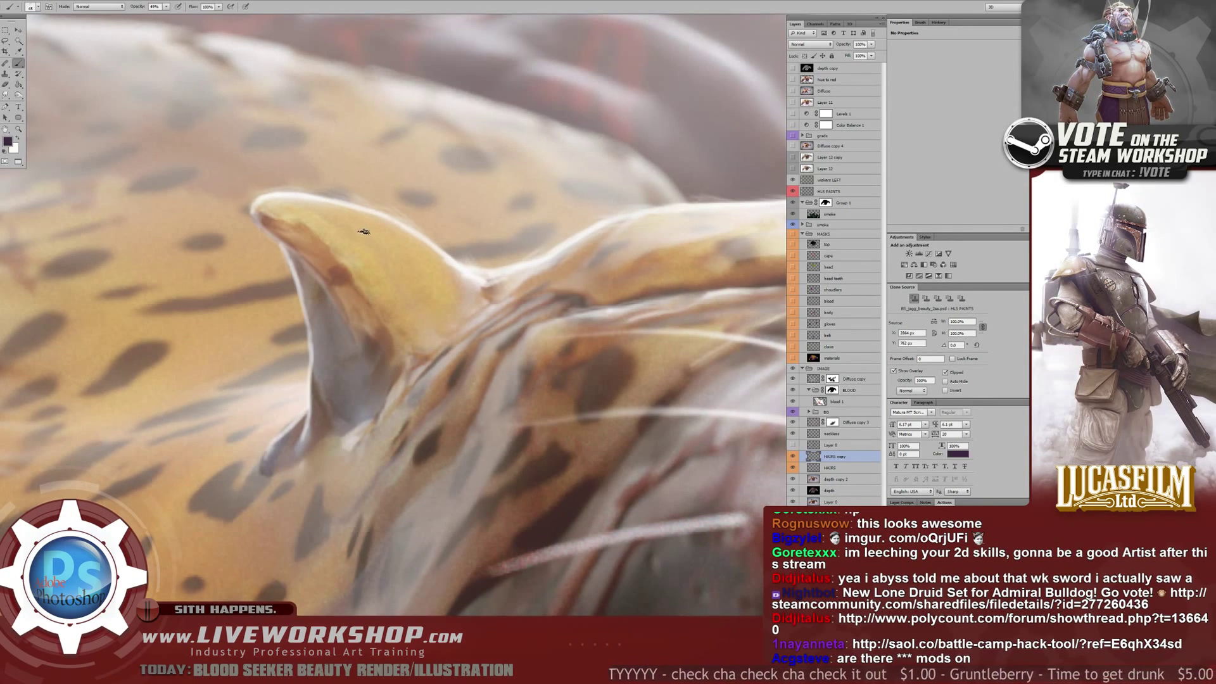
alt+click(415, 251)
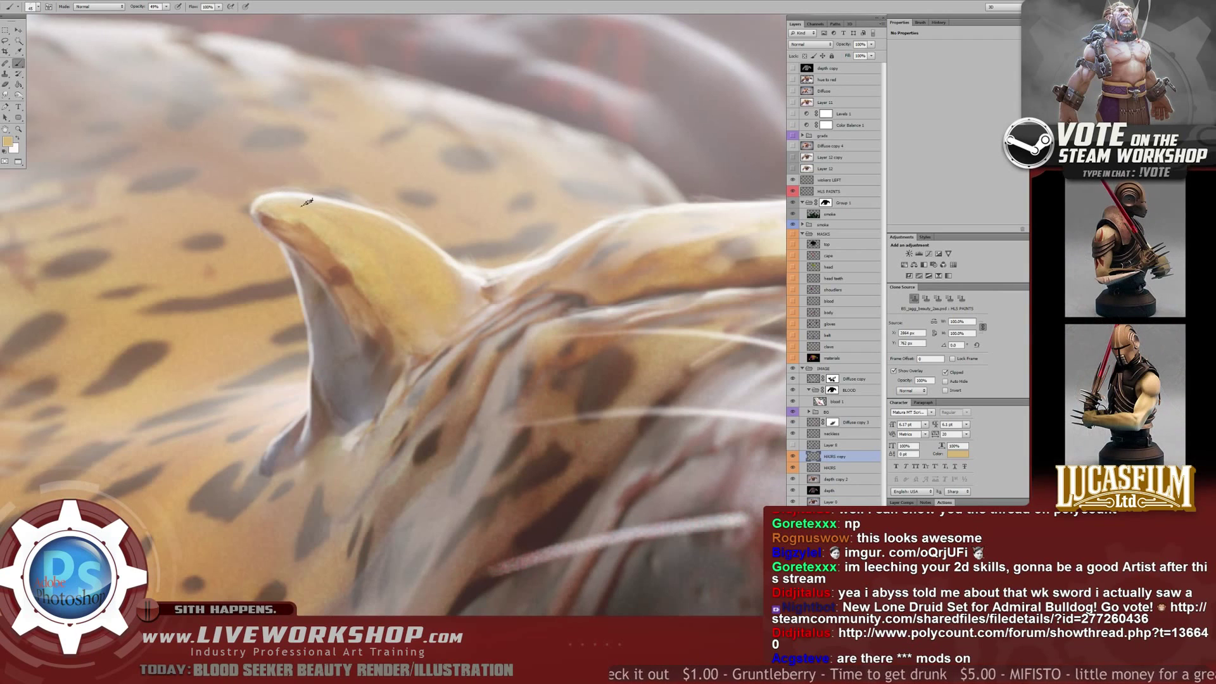
- Sample cream and tan fur tones and paint fine hairs along the top of the head from the ear base over the brow
drag(522, 222, 457, 235)
drag(528, 253, 418, 263)
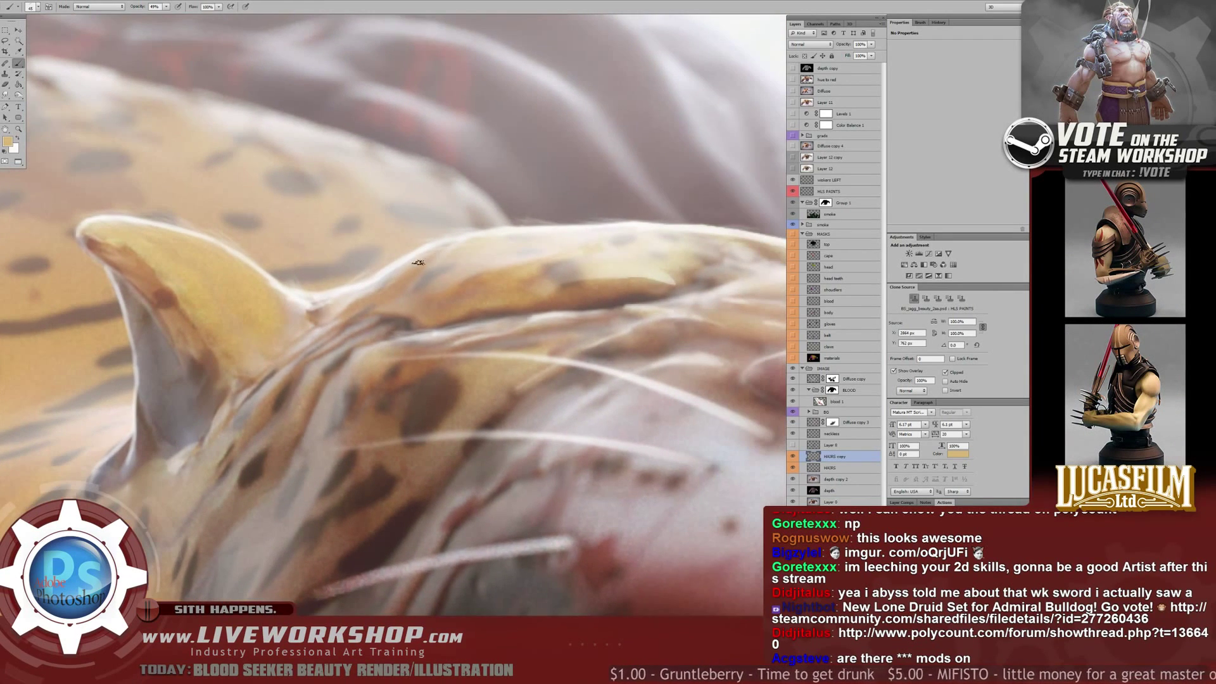
alt+click(405, 275)
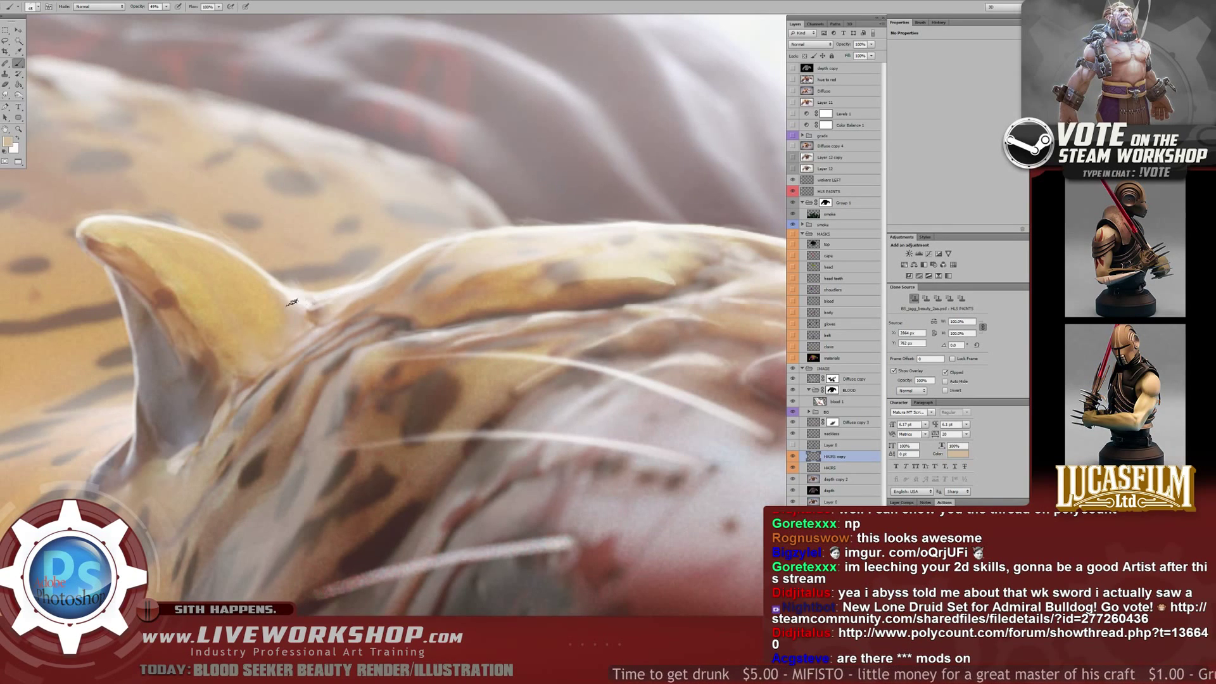
alt+click(393, 275)
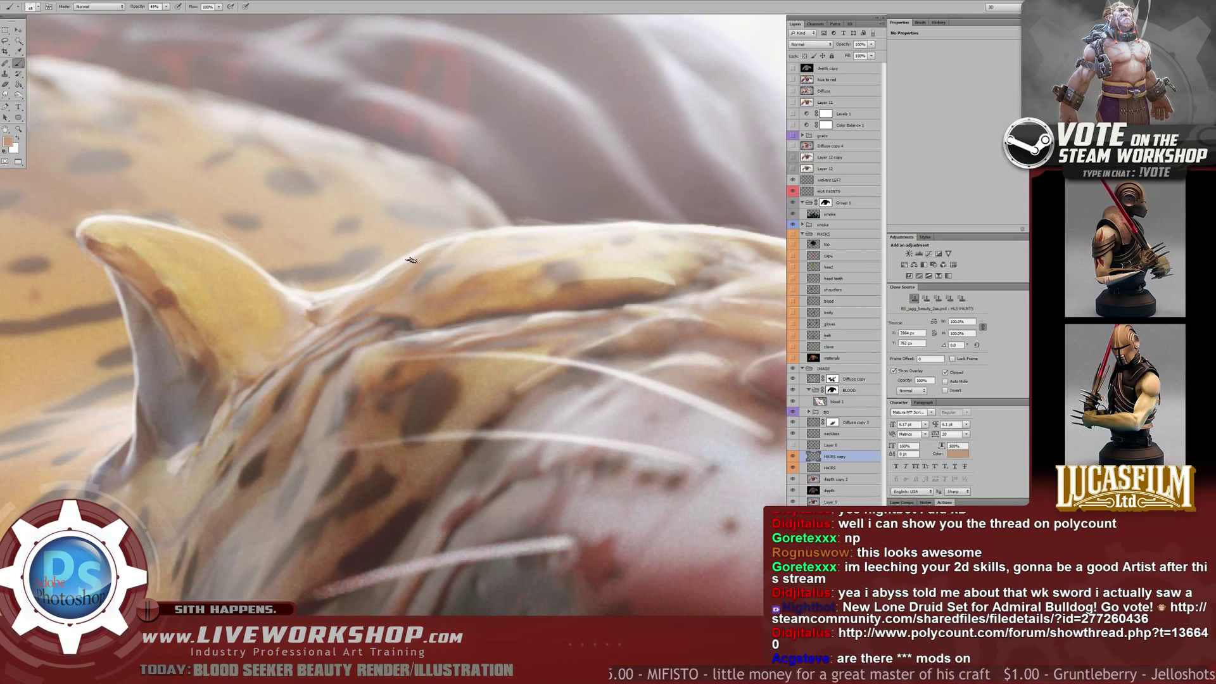
drag(563, 234, 450, 253)
alt+click(359, 245)
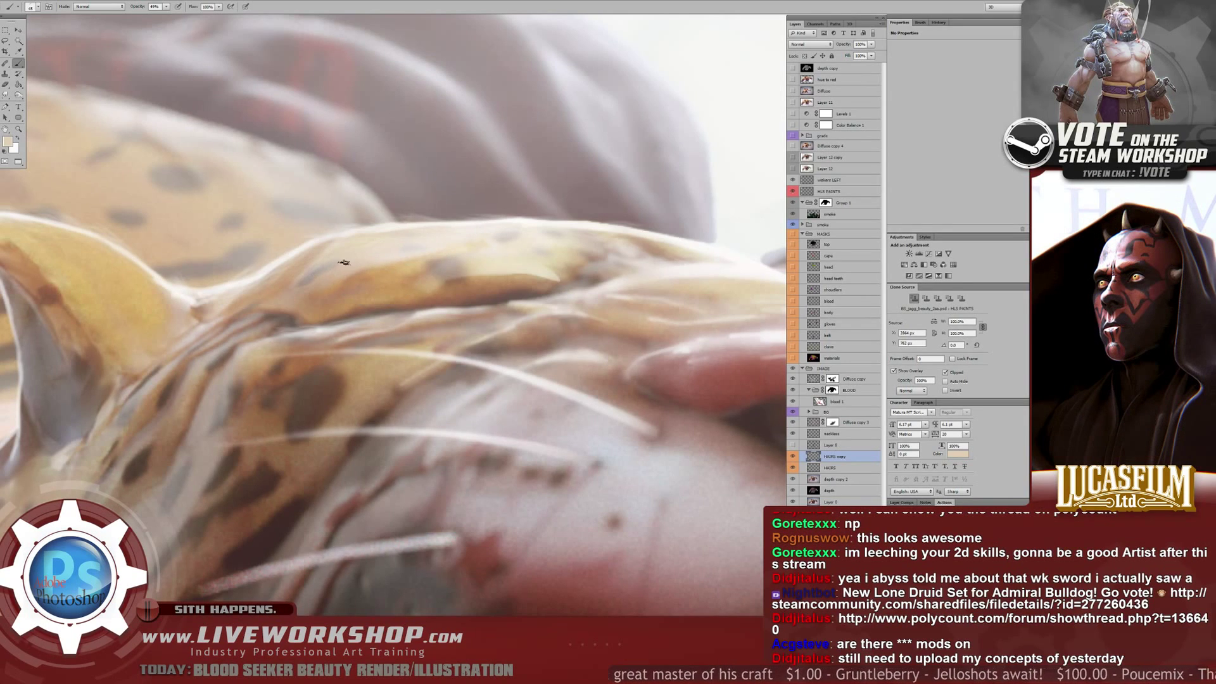
alt+click(274, 296)
alt+click(325, 285)
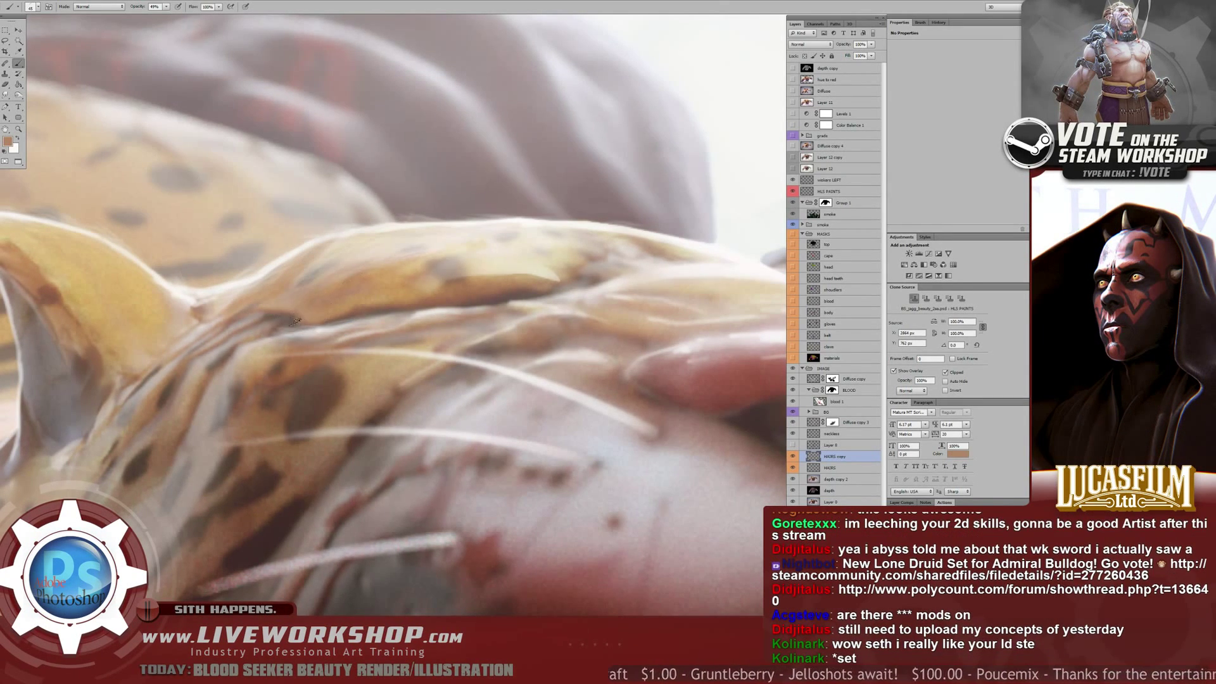
- Sample dark brown and tan tones and paint short hairs over the dark crease below the brow's yellow patch
scroll(467, 266, down, 3)
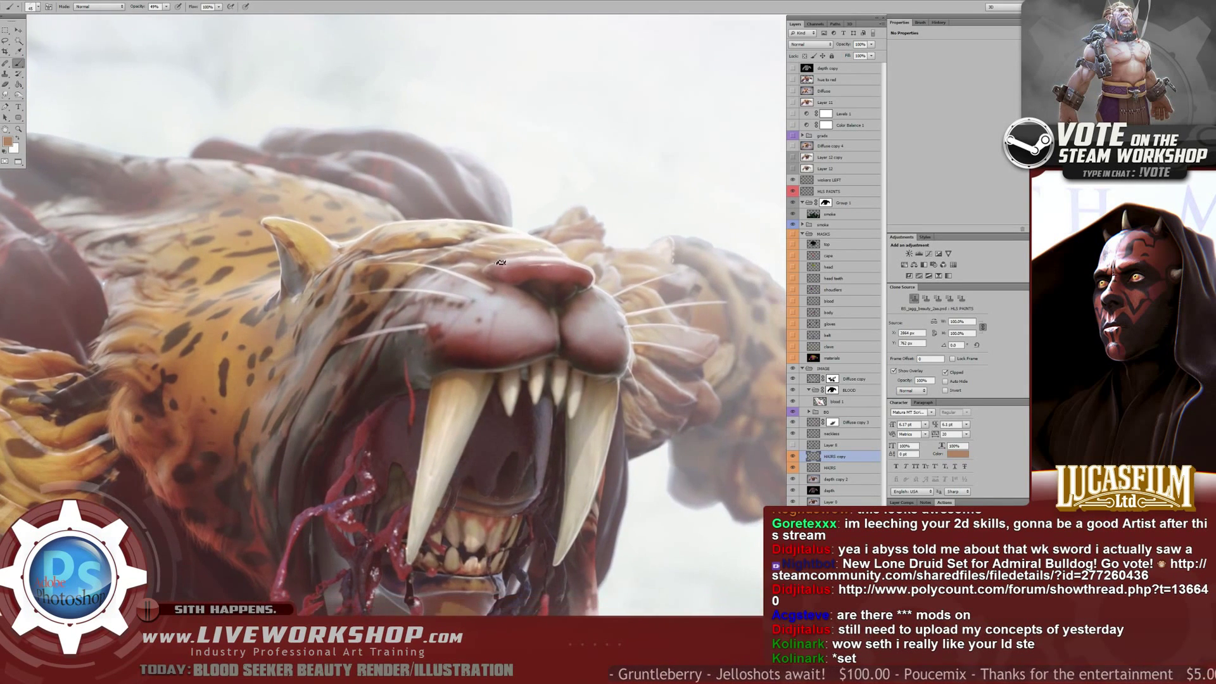
scroll(500, 263, up, 3)
alt+click(399, 224)
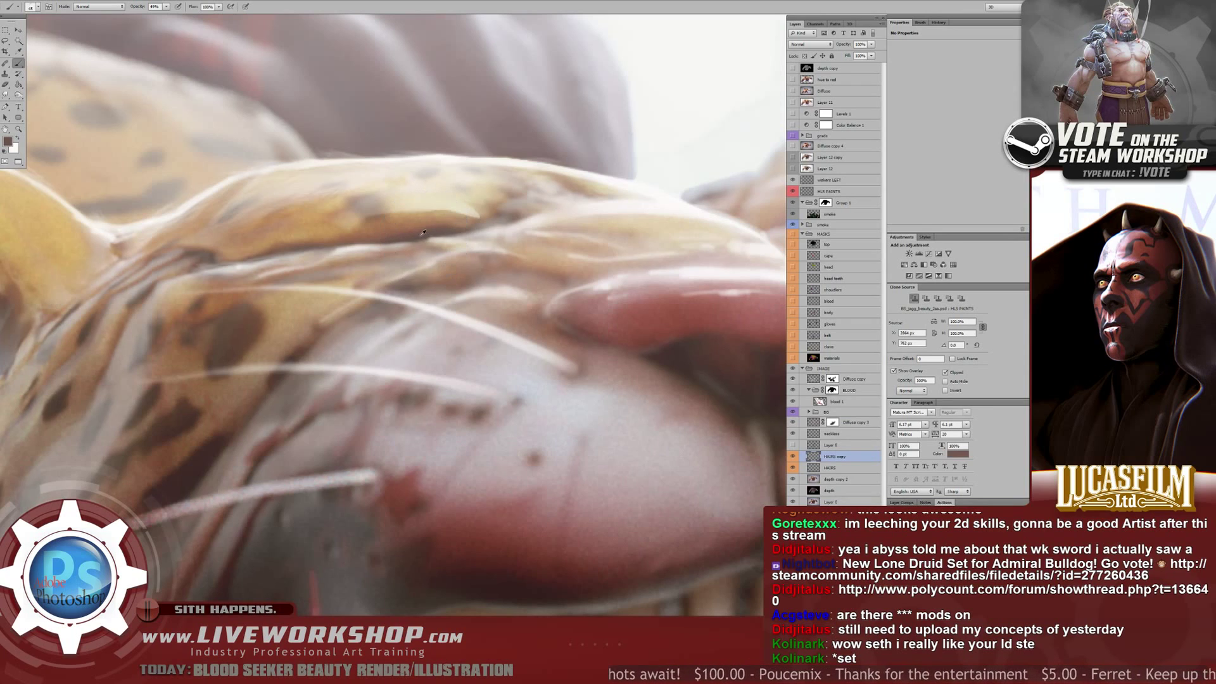
alt+click(423, 219)
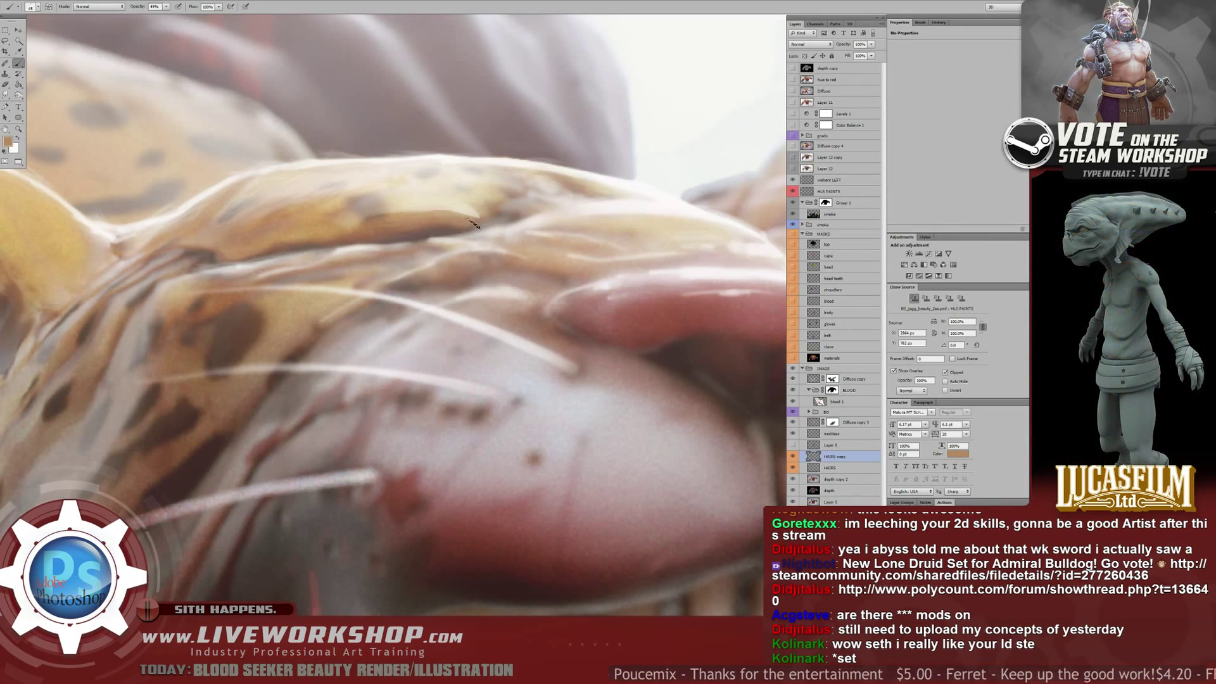
- Examine the whole illustration with the Levels 1, Color Balance 1 and grade layers shown, and hide those layers again
scroll(472, 231, down, 5)
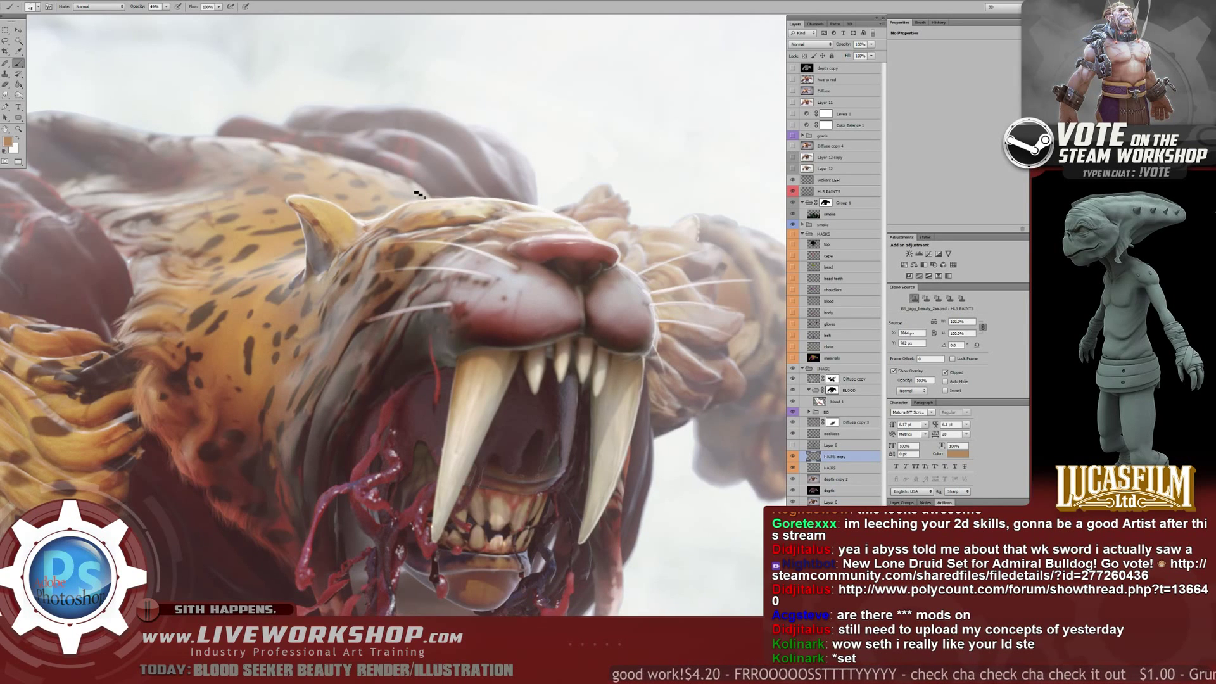
scroll(546, 204, down, 2)
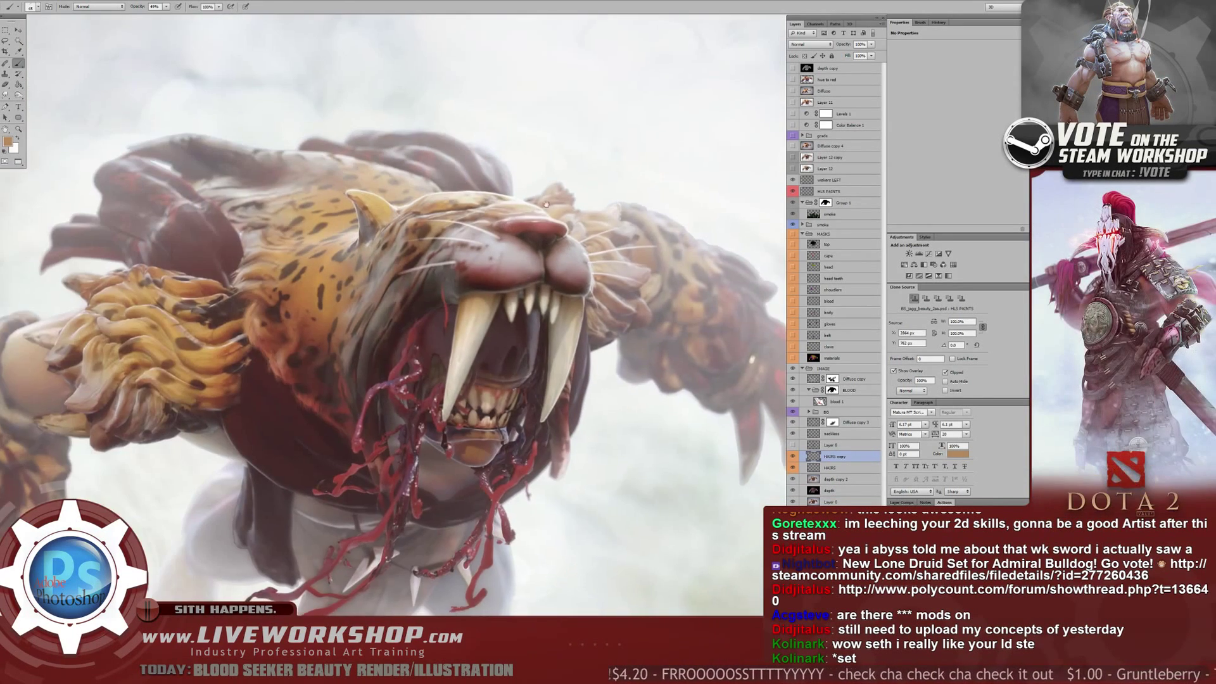
scroll(546, 204, down, 3)
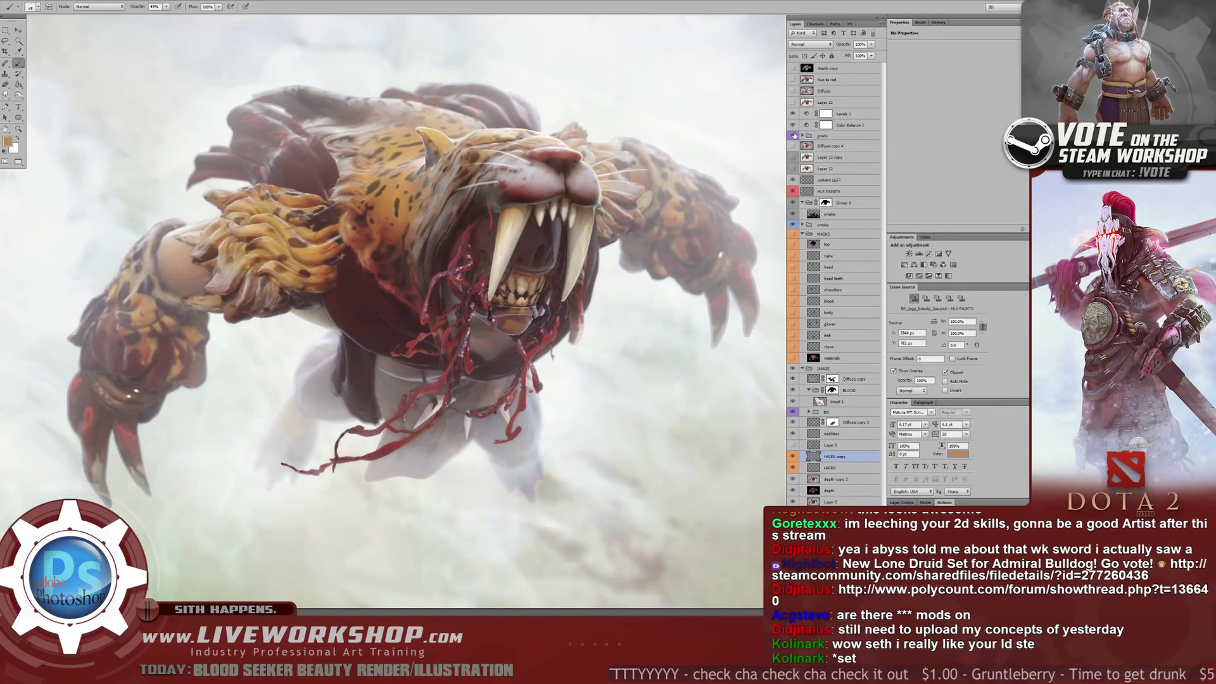
click(793, 135)
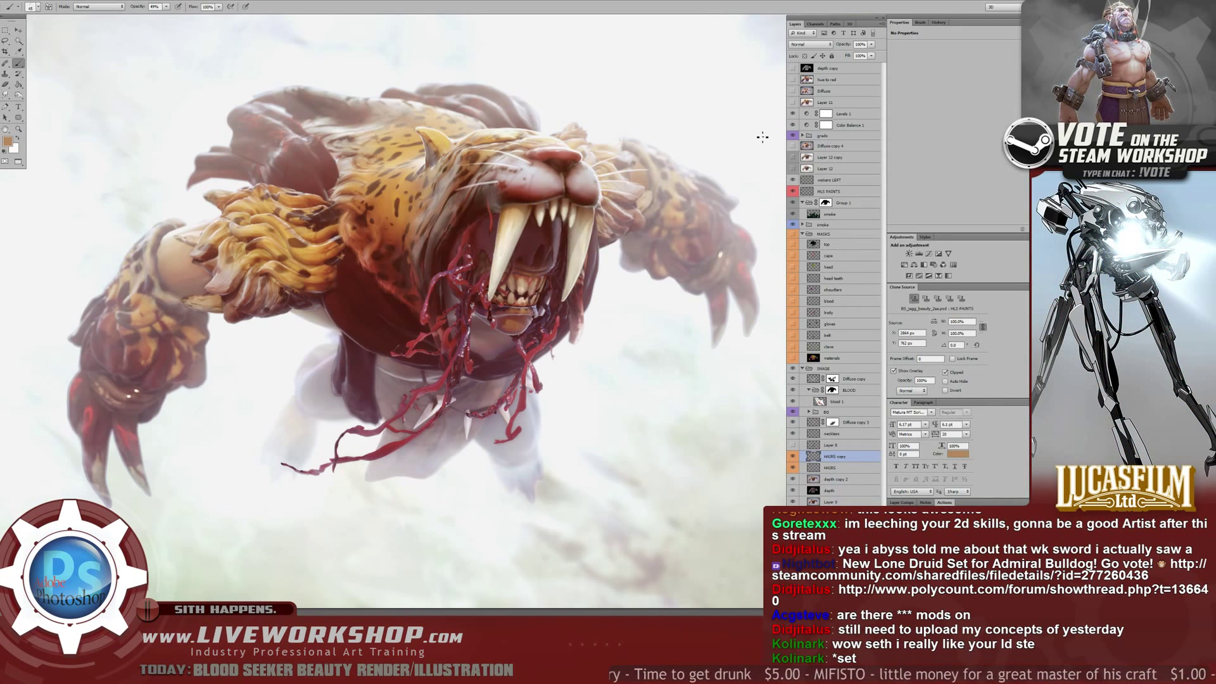
scroll(762, 137, up, 3)
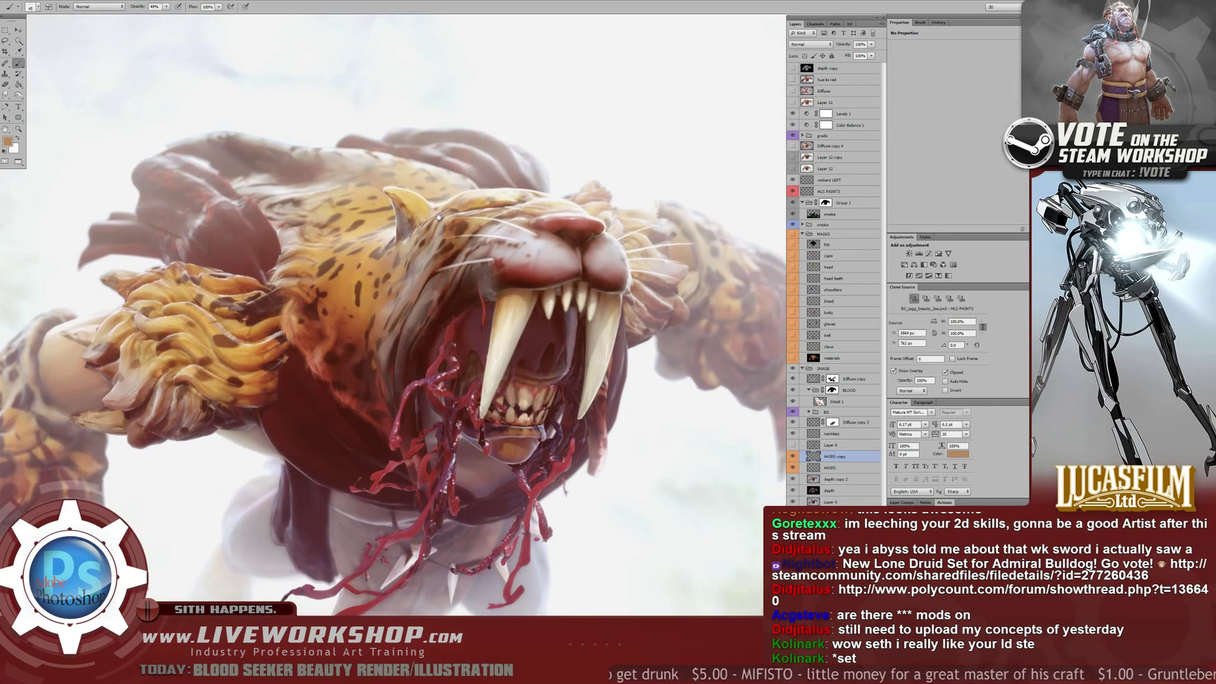
scroll(466, 271, up, 4)
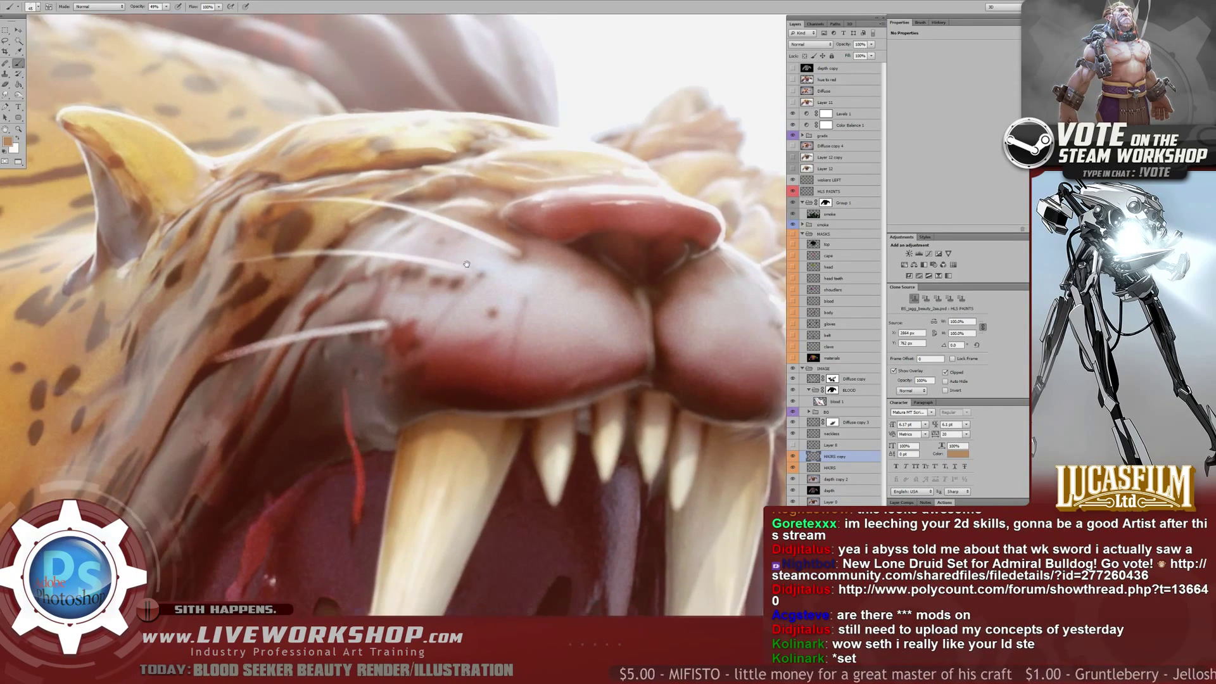
scroll(466, 270, down, 5)
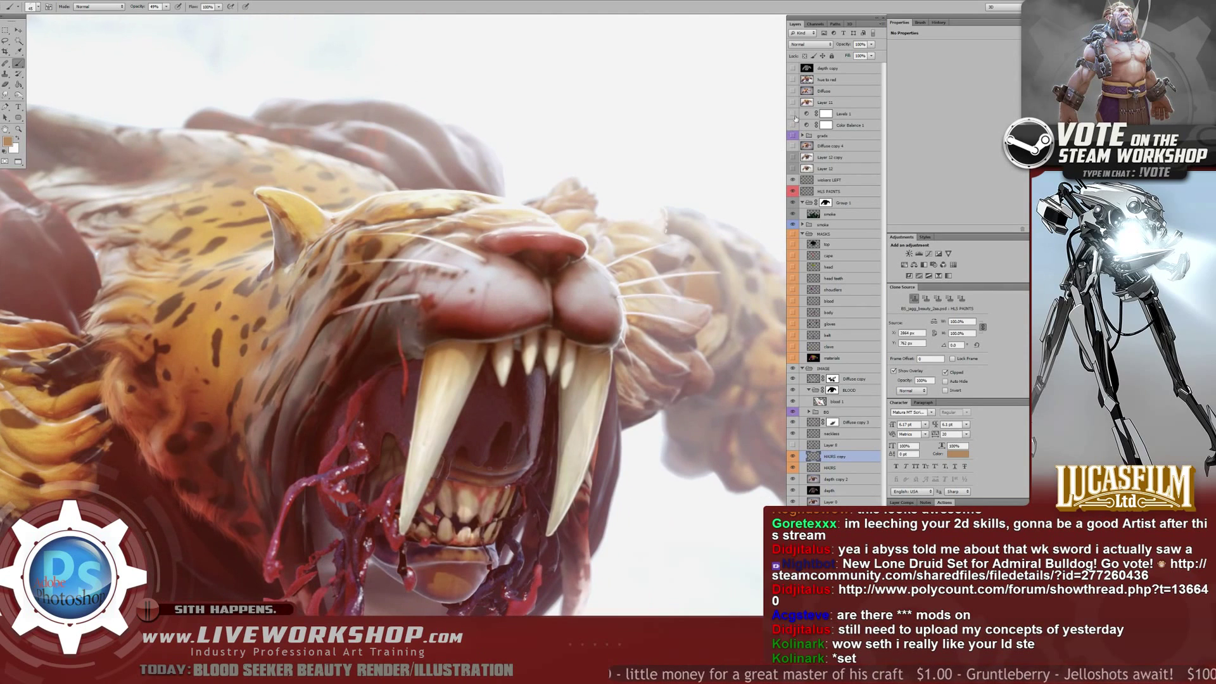
click(795, 118)
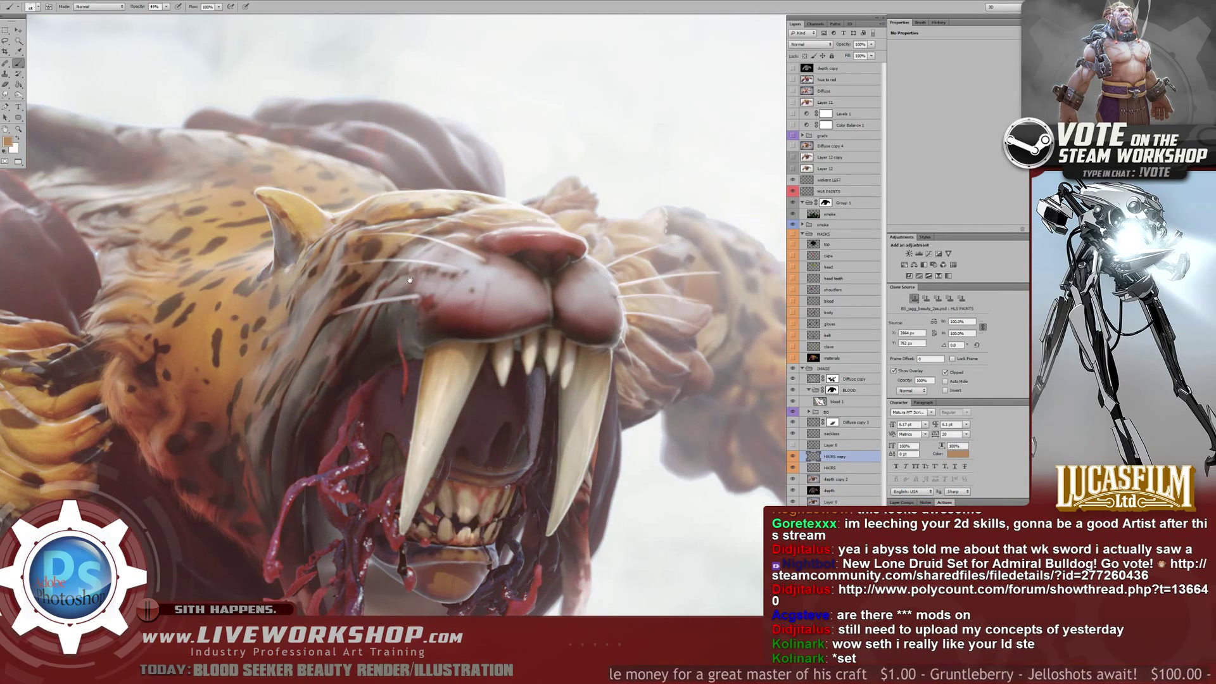
- Sample dark and grey lip tones and paint short hairs with a larger brush along the muzzle's lower edge above the large left fang
scroll(409, 279, up, 5)
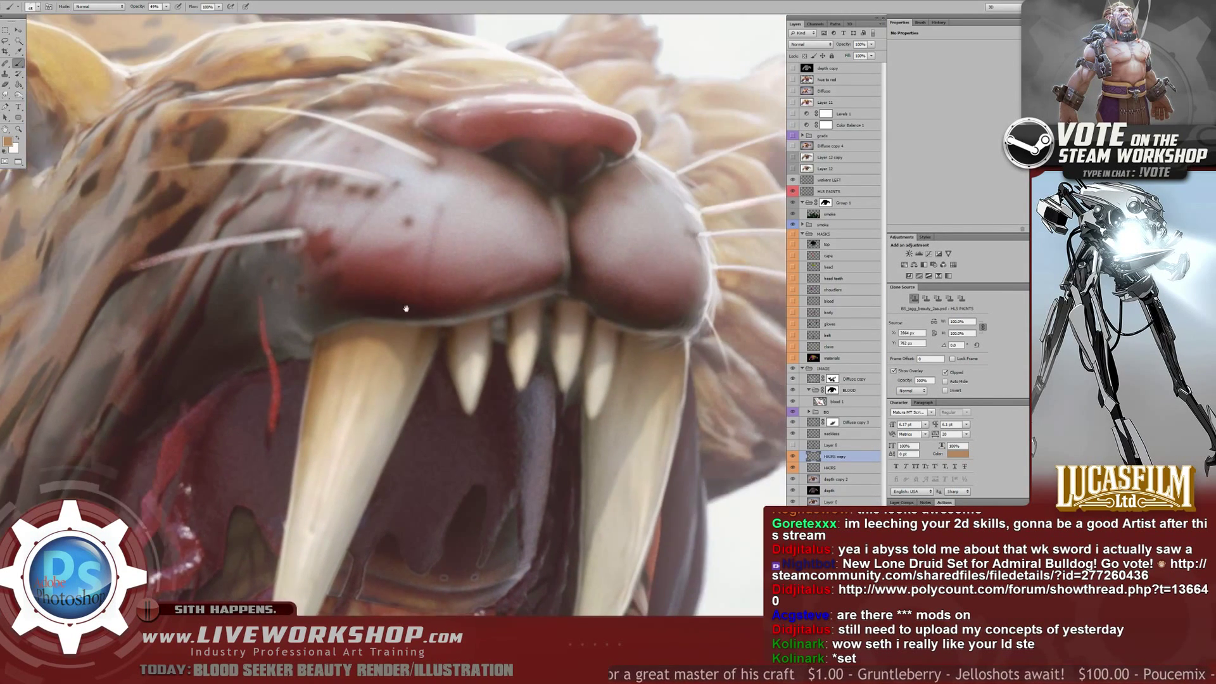
drag(406, 309, 356, 271)
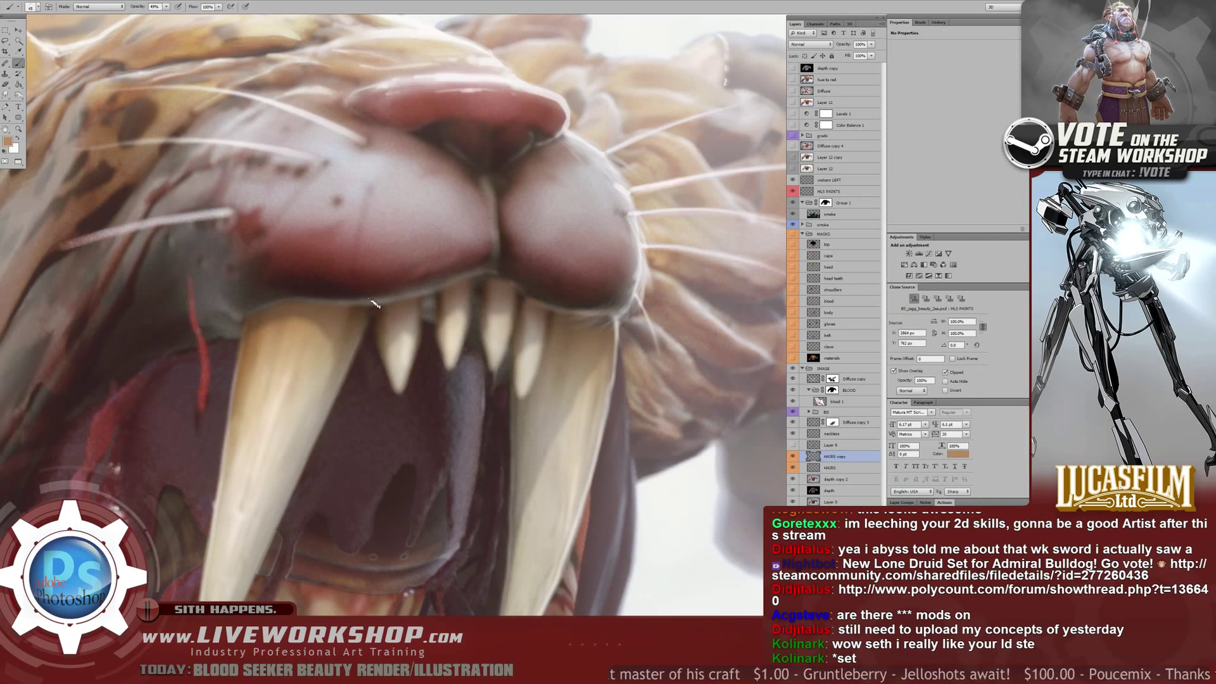
key(x)
alt+click(373, 304)
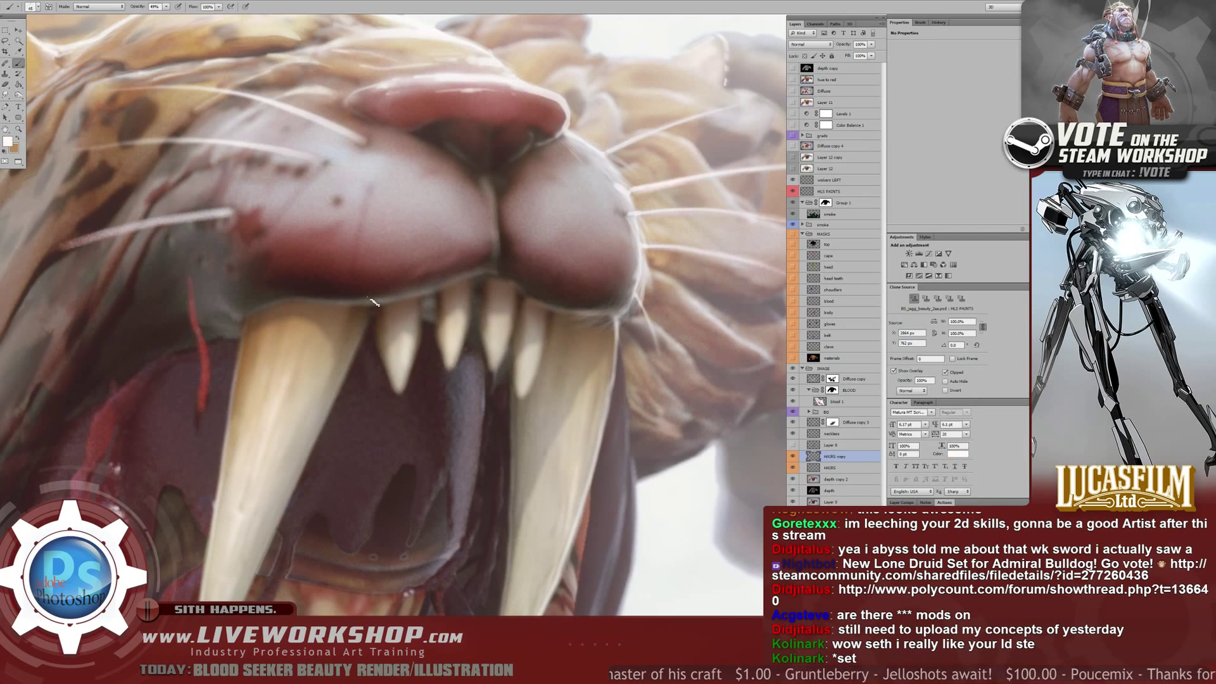
key(bracketright)
key(bracketright)
key(bracketright)
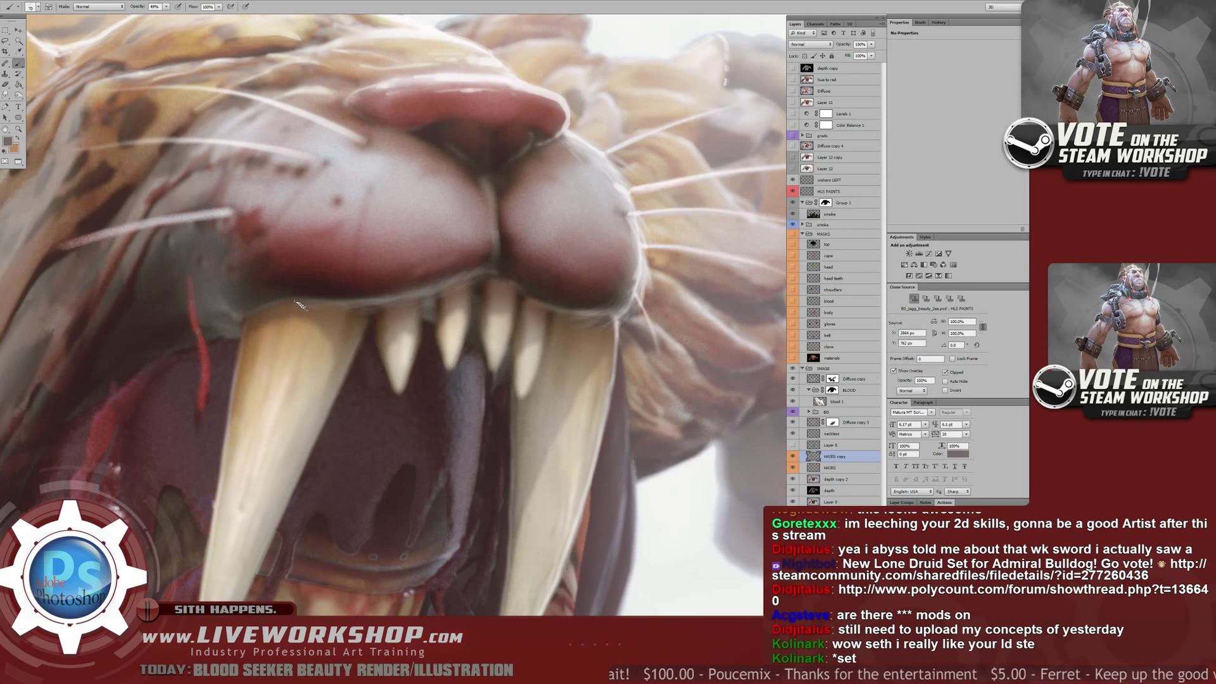
alt+click(310, 299)
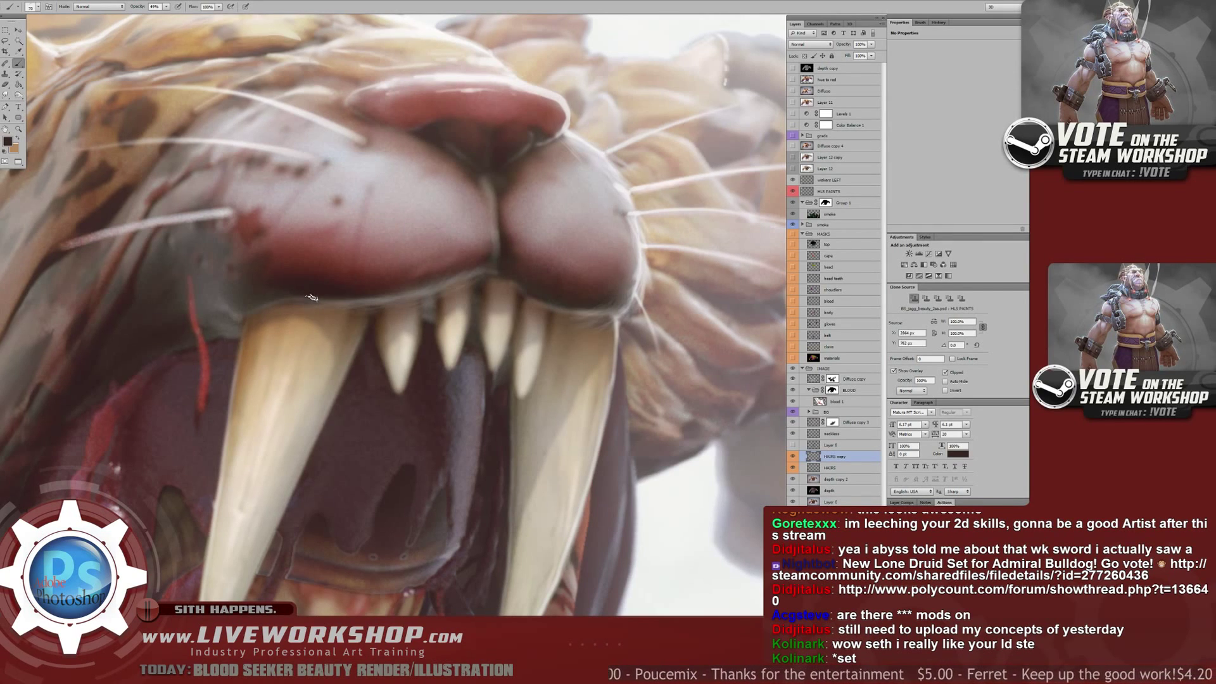
alt+click(348, 298)
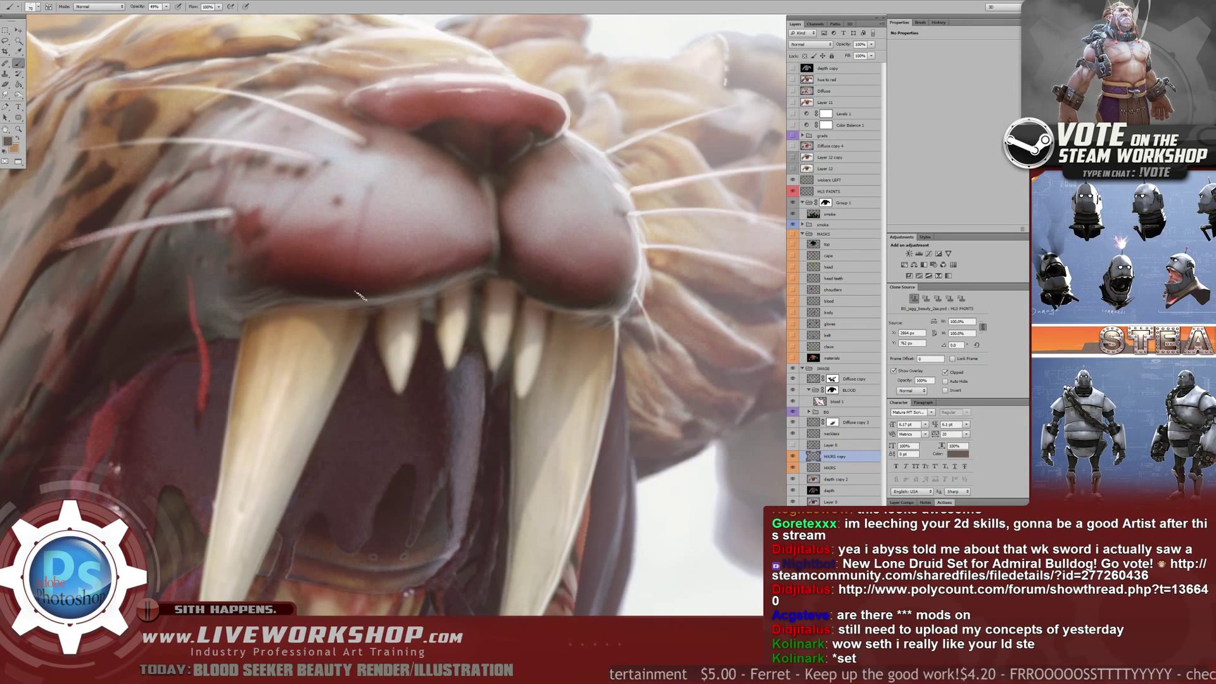
- Refine the short hairs along the muzzle's lower edge towards the centre, alternating between the Eraser and the Brush
key(e)
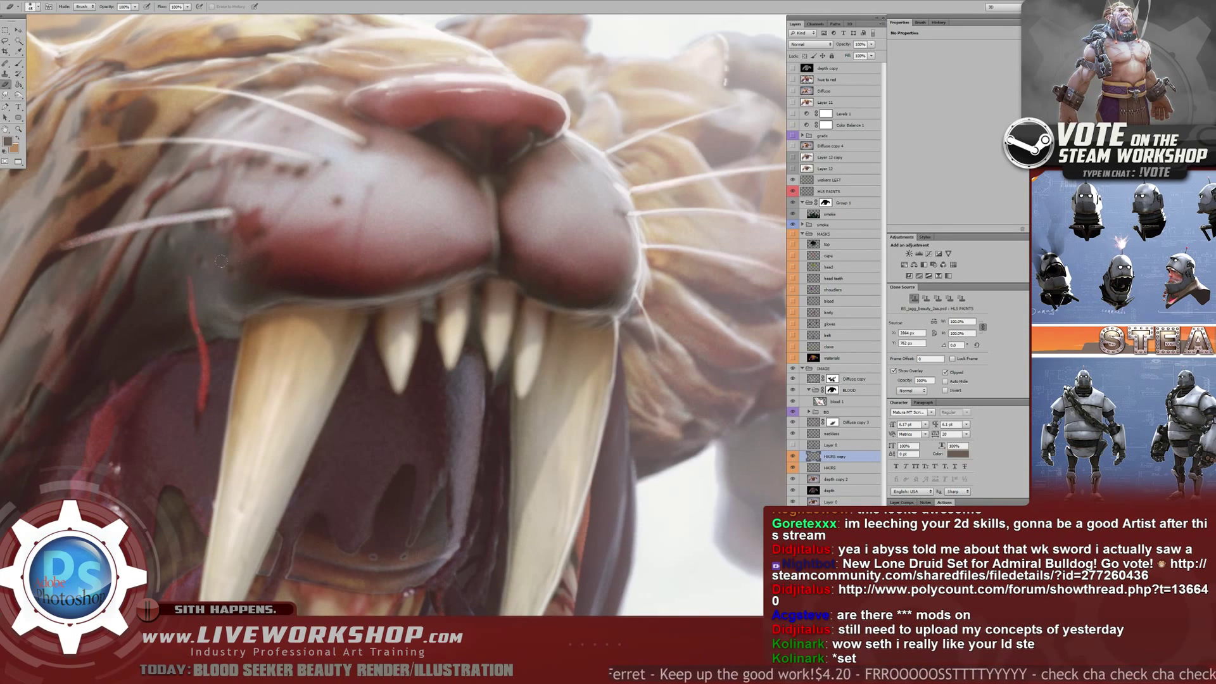
drag(504, 289, 434, 279)
key(b)
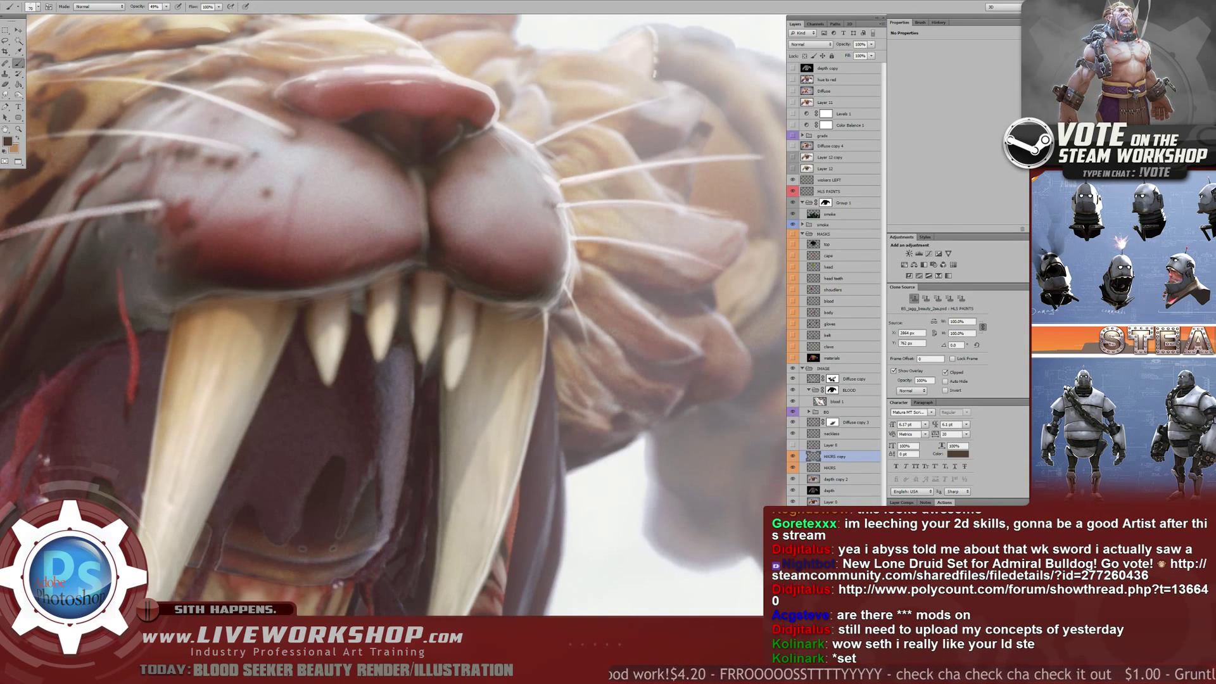
key(e)
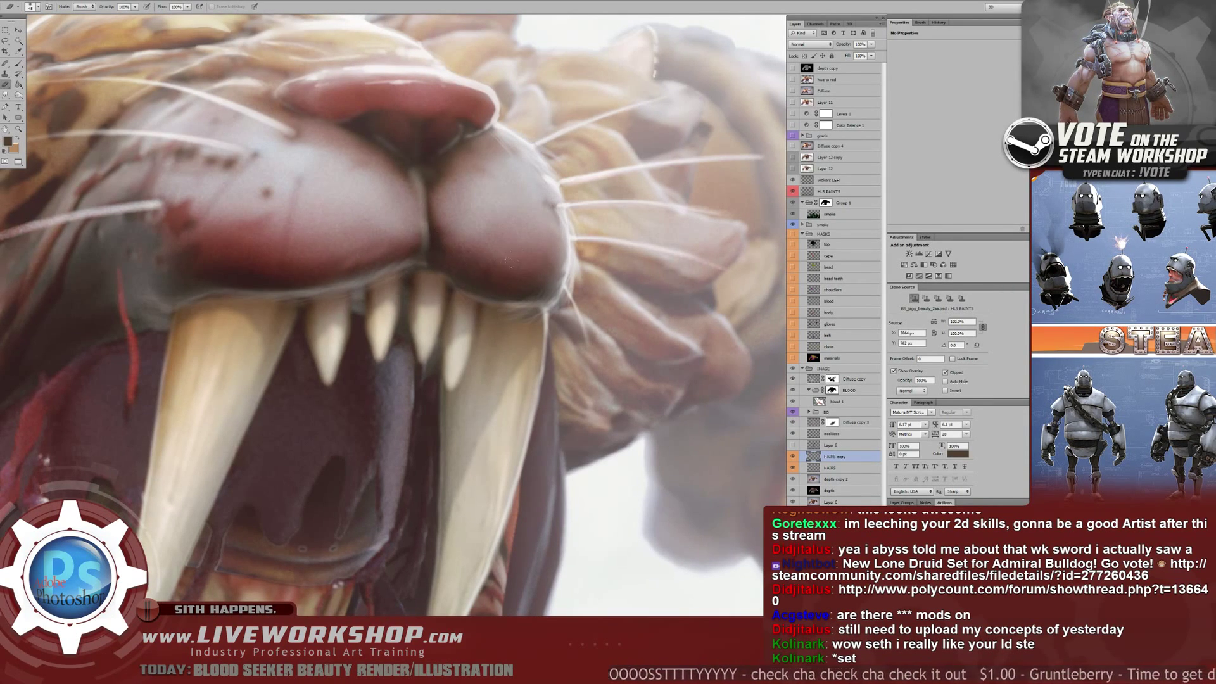
drag(421, 232, 429, 246)
- Sample the pale pinkish muzzle tone, paint fine hairs beside the muzzle's central cleft and soften them with the Eraser at 50% opacity
key(b)
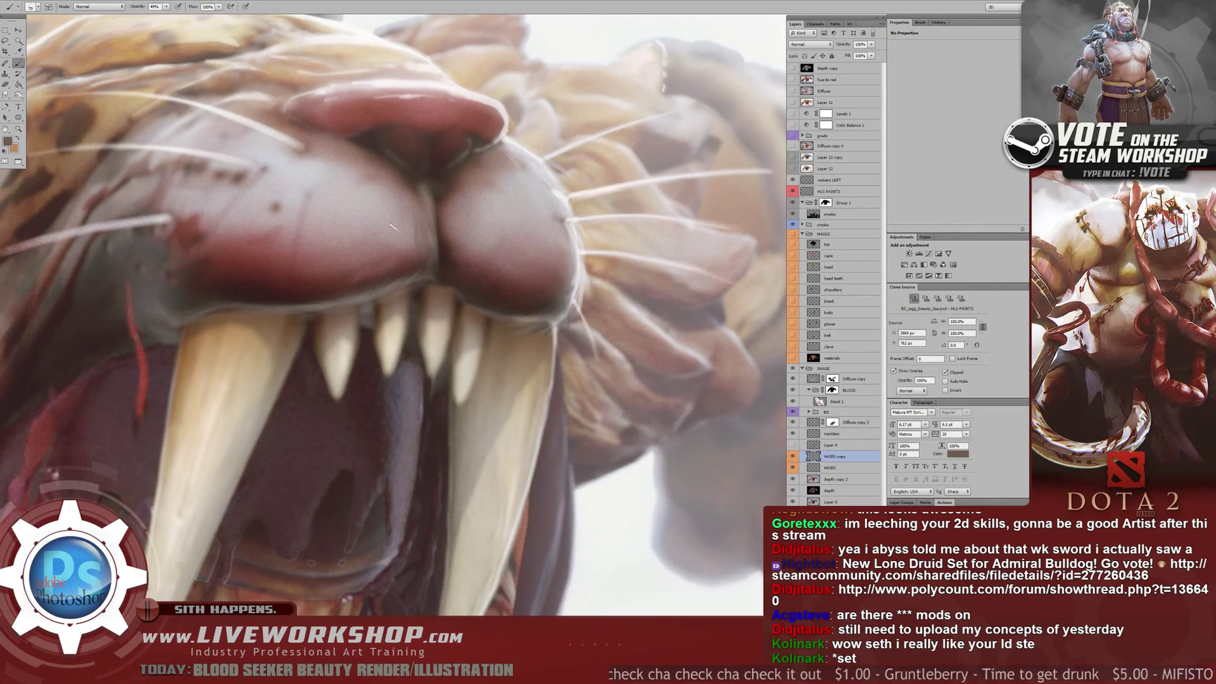
alt+click(402, 227)
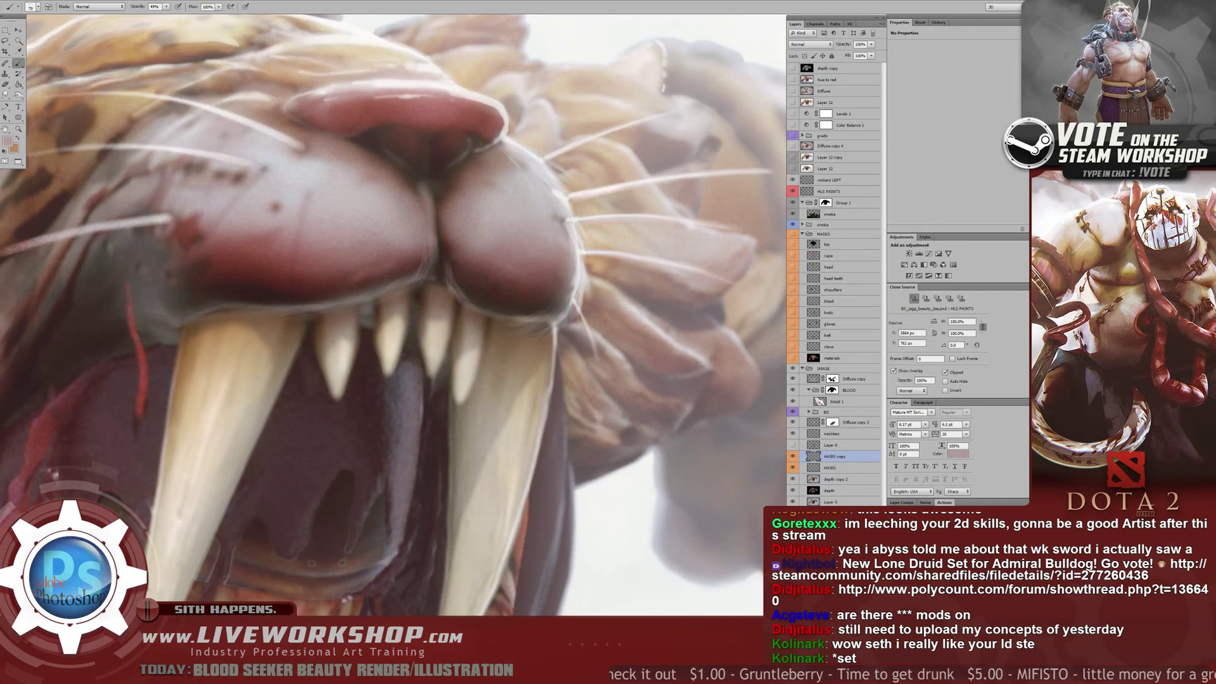
key(e)
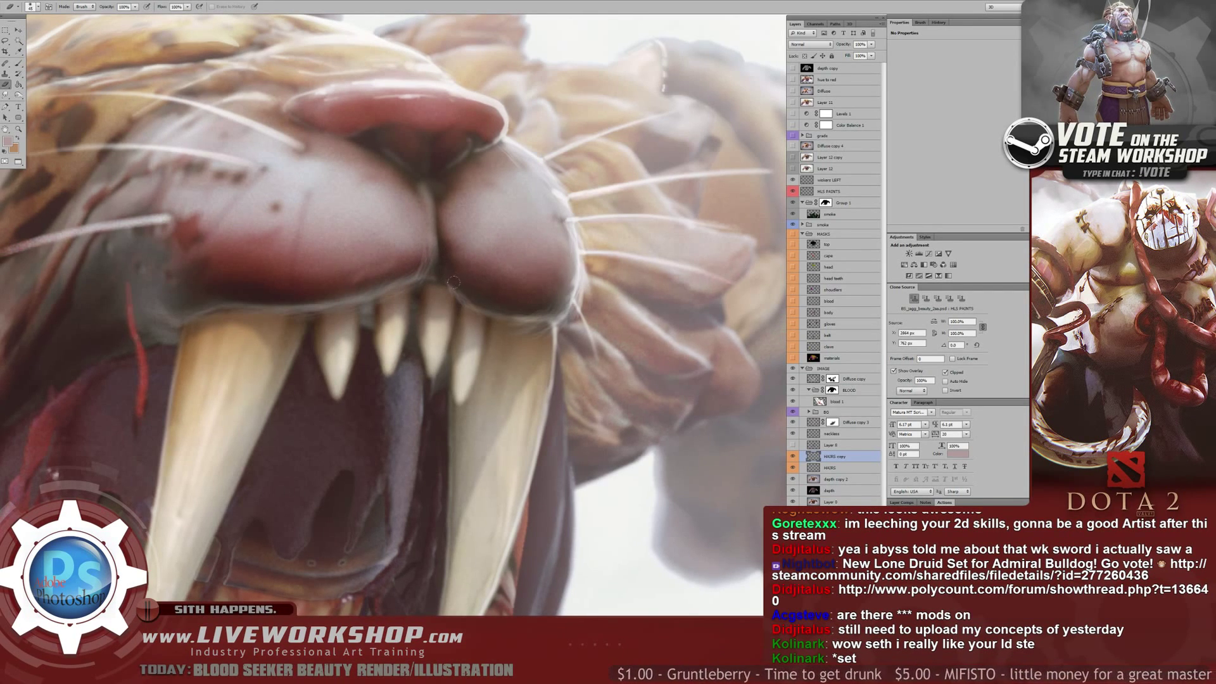
key(5)
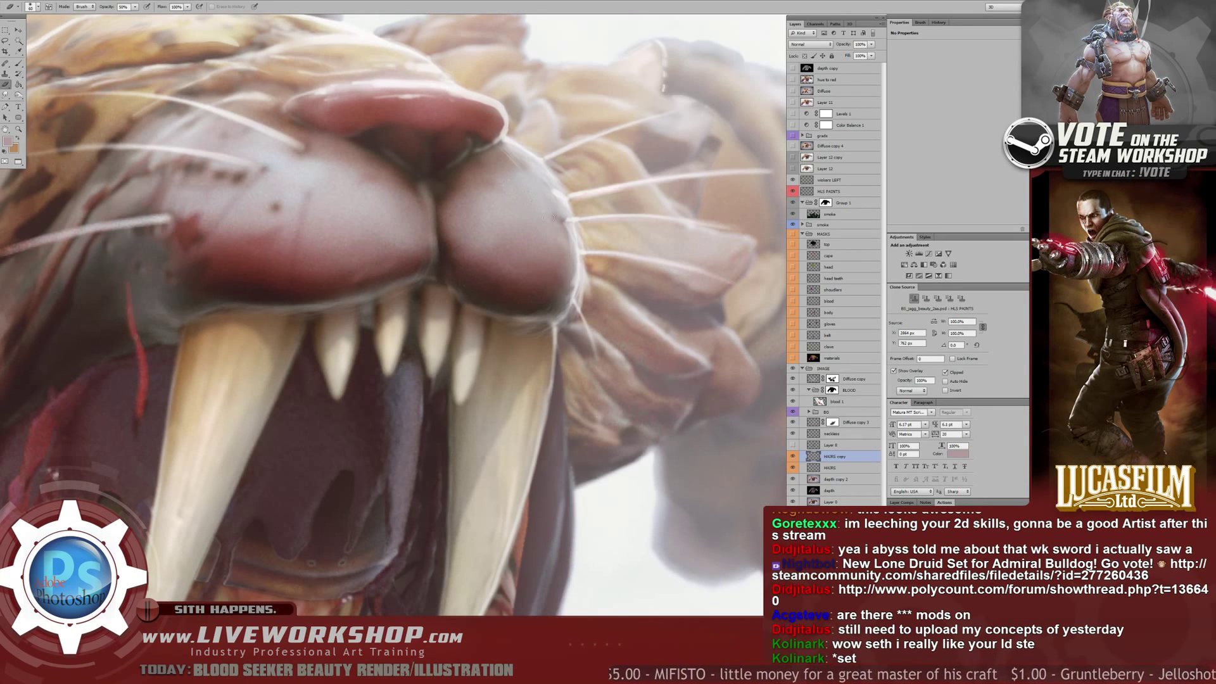
key(ctrl+minus)
key(ctrl+minus)
key(ctrl+minus)
mouse_move(592, 278)
mouse_down()
mouse_move(578, 243)
mouse_move(585, 295)
mouse_up()
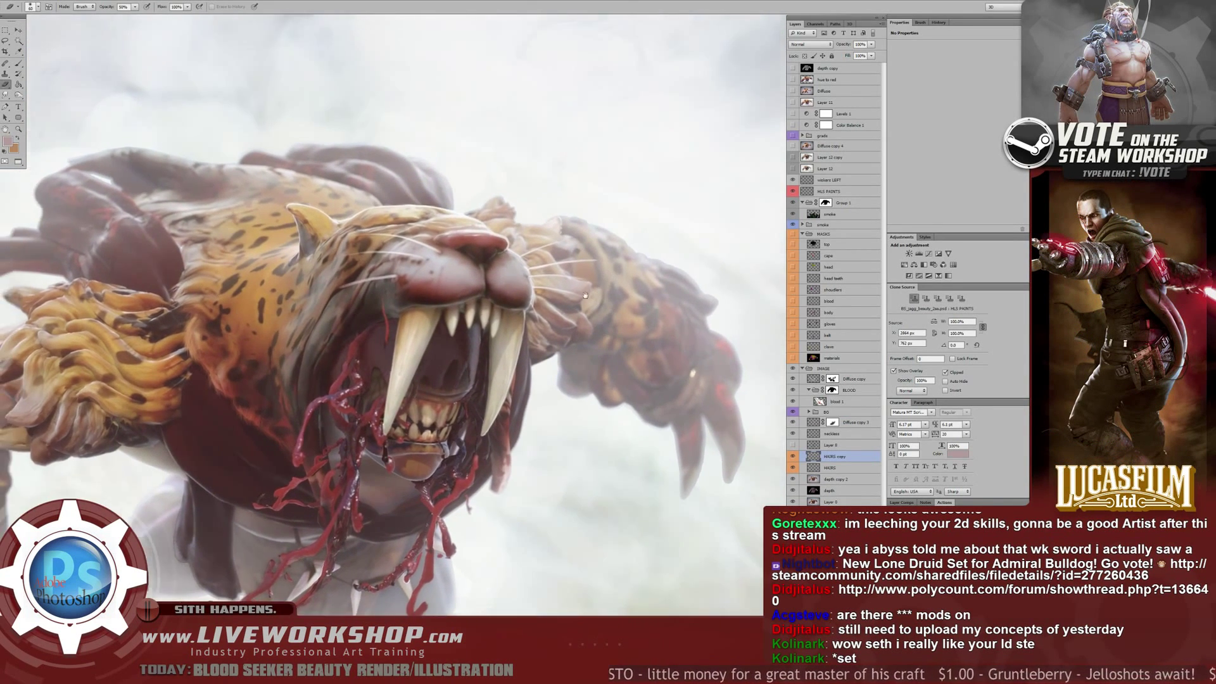
key(ctrl+plus)
key(ctrl+plus)
key(ctrl+plus)
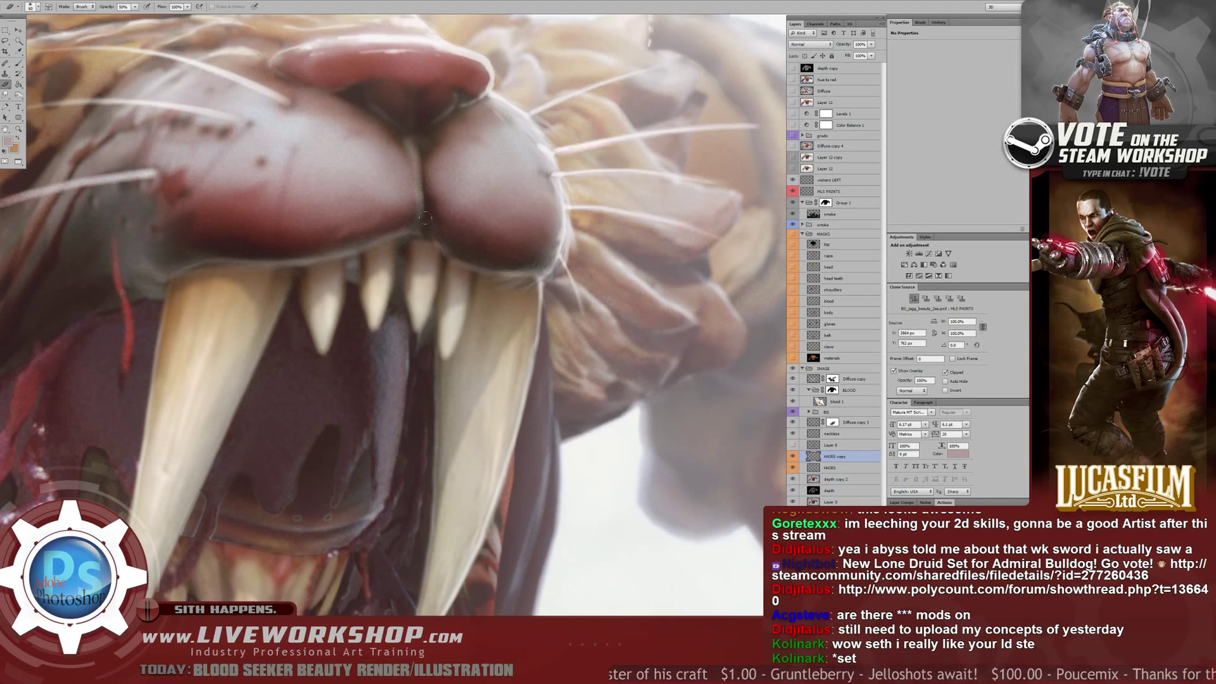
- Examine the muzzle's lower edge and teeth up close and the whole figure from a distance
key(ctrl+minus)
key(ctrl+minus)
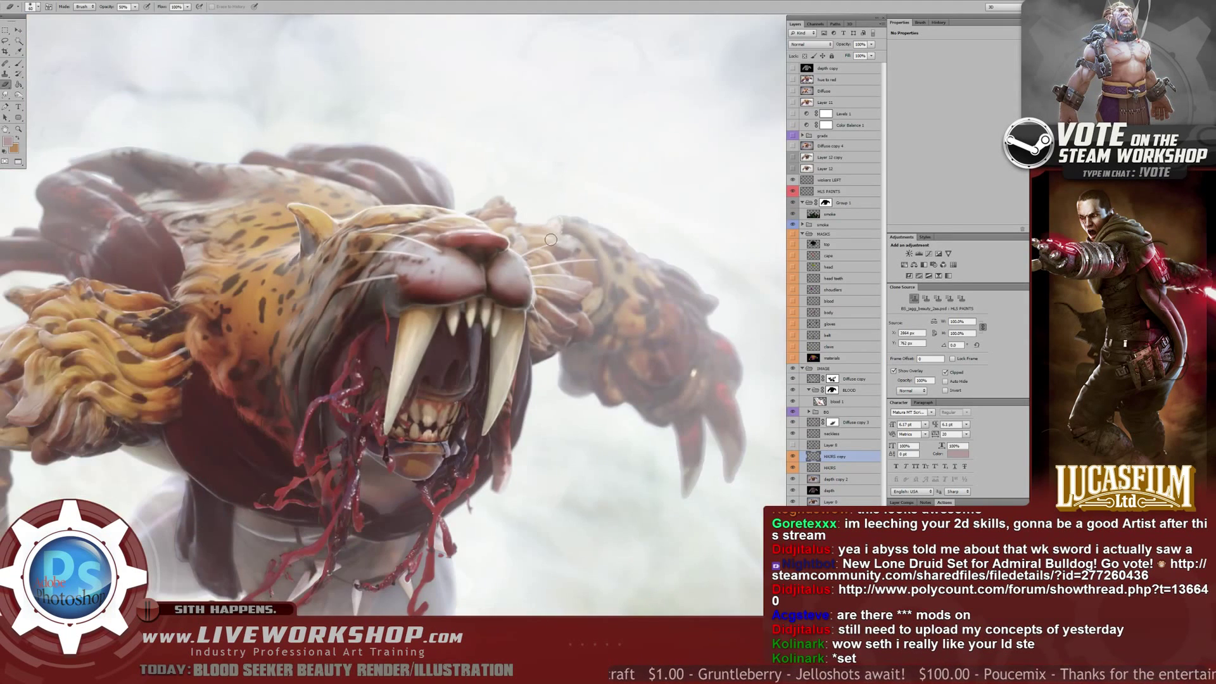
key(ctrl+minus)
key(ctrl+plus)
key(ctrl+plus)
drag(493, 275, 421, 290)
key(b)
key(ctrl+plus)
key(ctrl+plus)
drag(590, 212, 516, 165)
scroll(516, 165, up, 5)
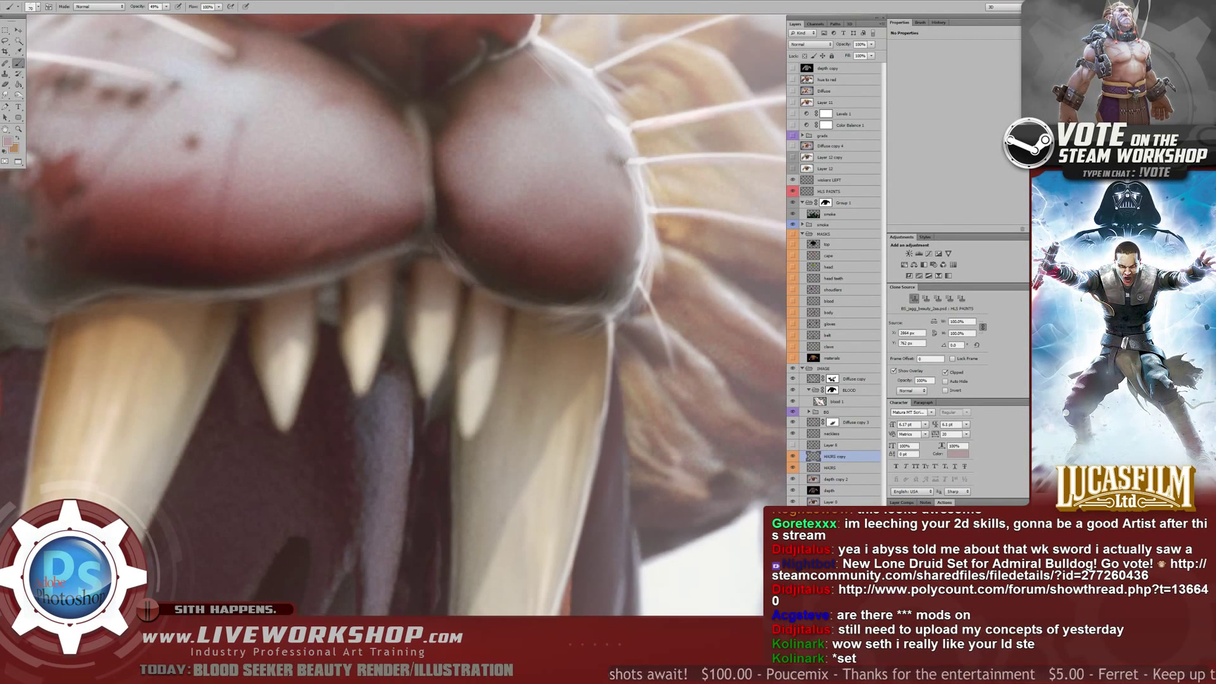
key(e)
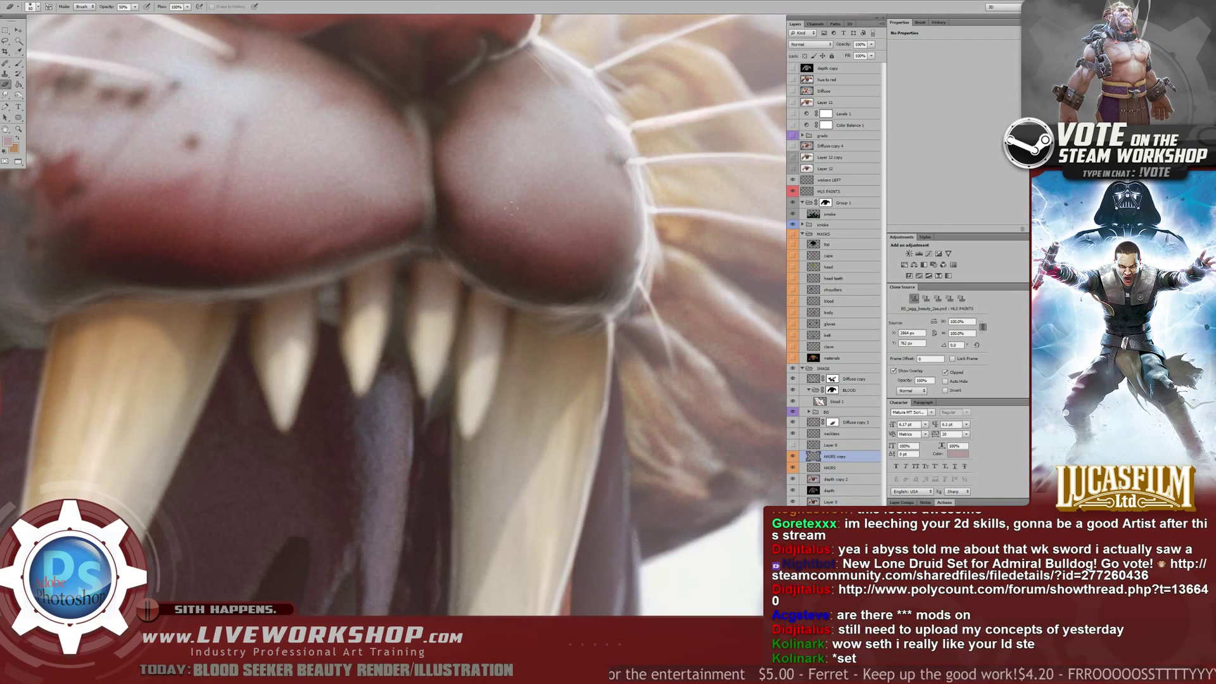
scroll(511, 208, down, 10)
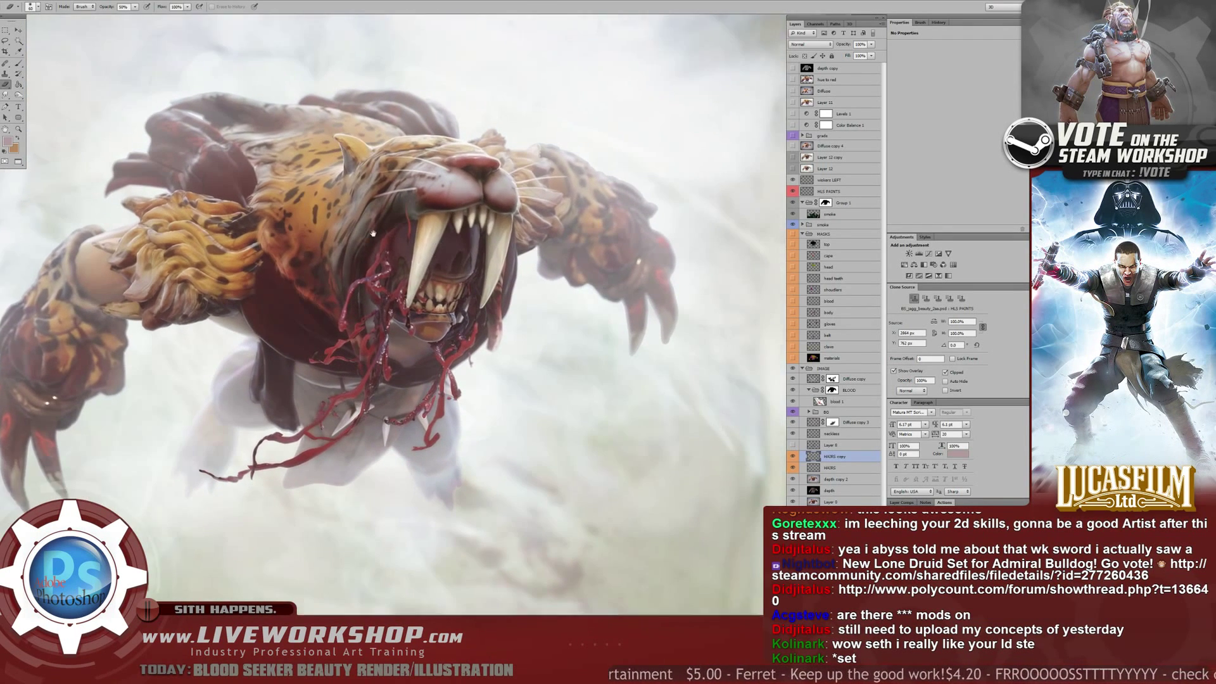
scroll(372, 233, down, 1)
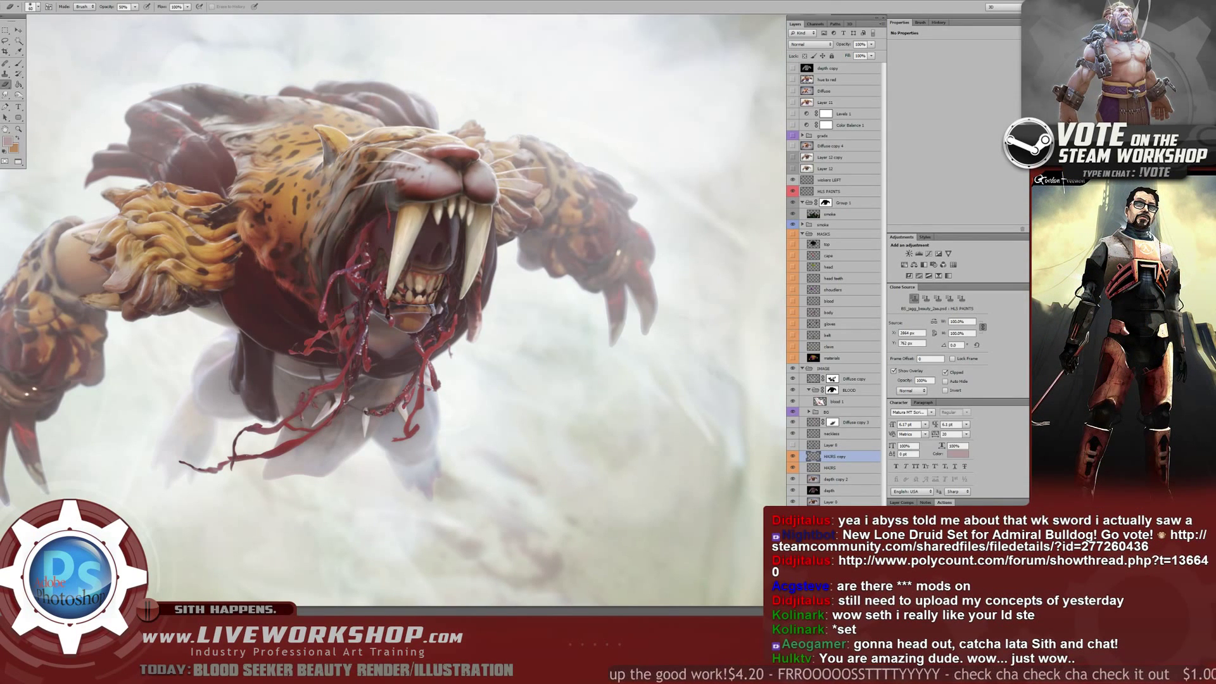
scroll(451, 199, up, 1)
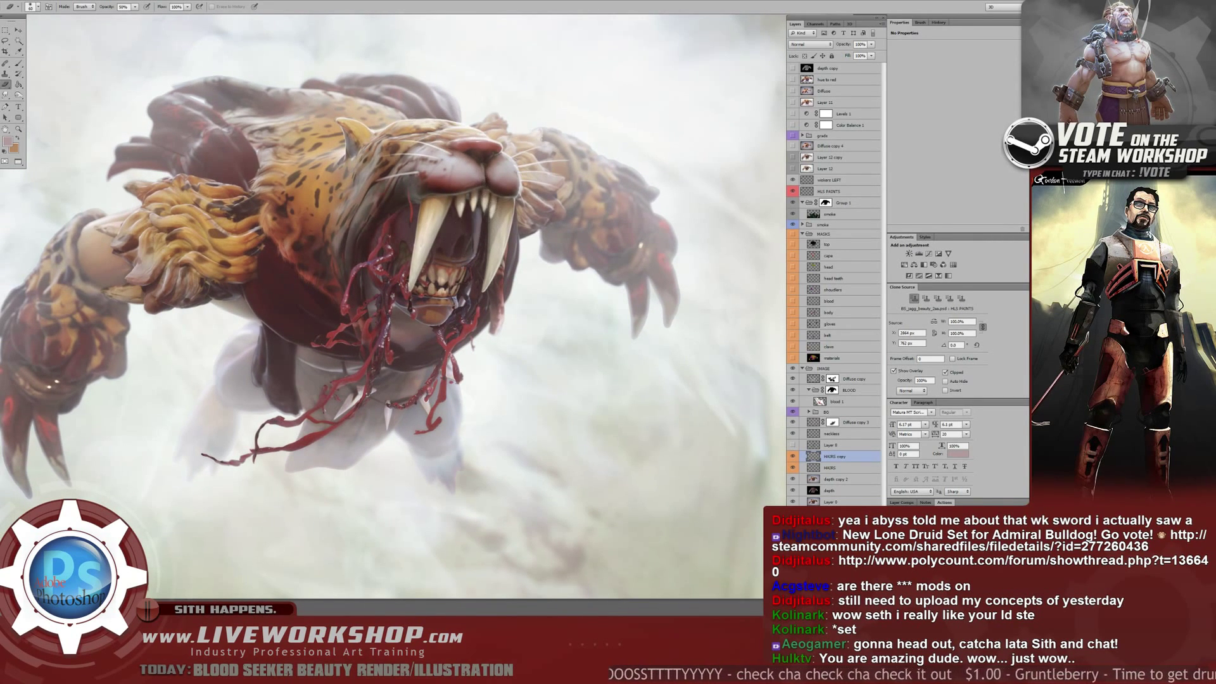
- Sample the off-white tone of the ear's rim and paint fine hairs inside the ear with a smaller brush
scroll(444, 226, up, 5)
key(b)
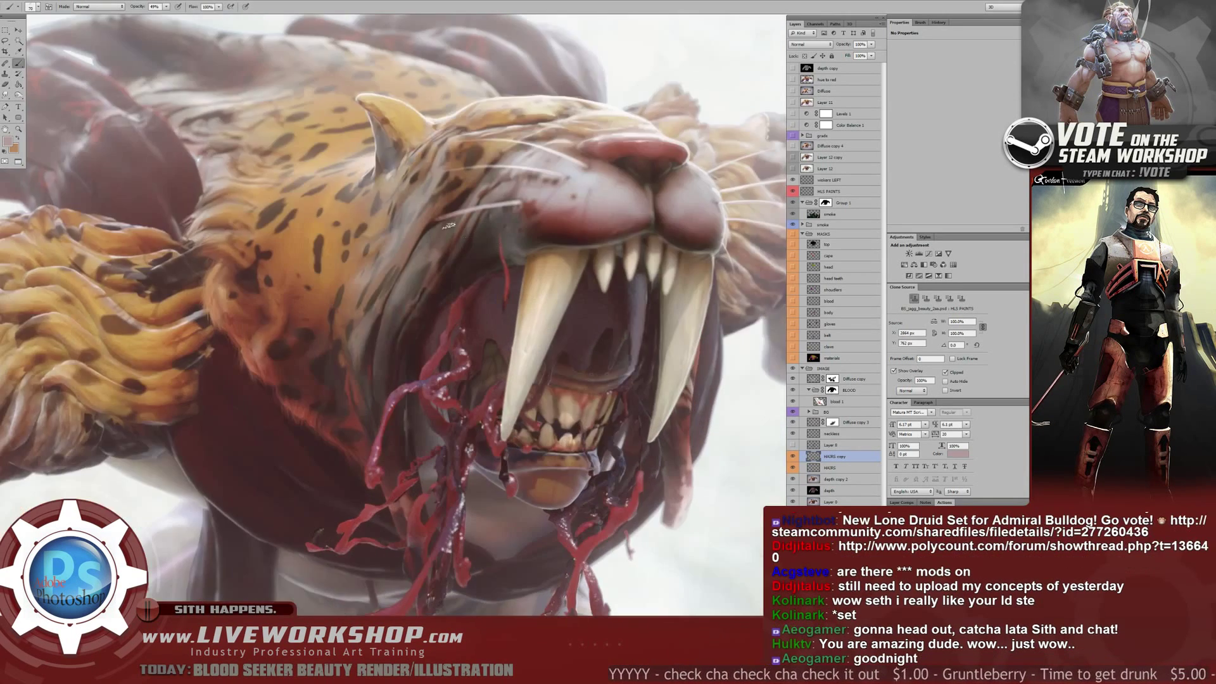
scroll(448, 225, up, 4)
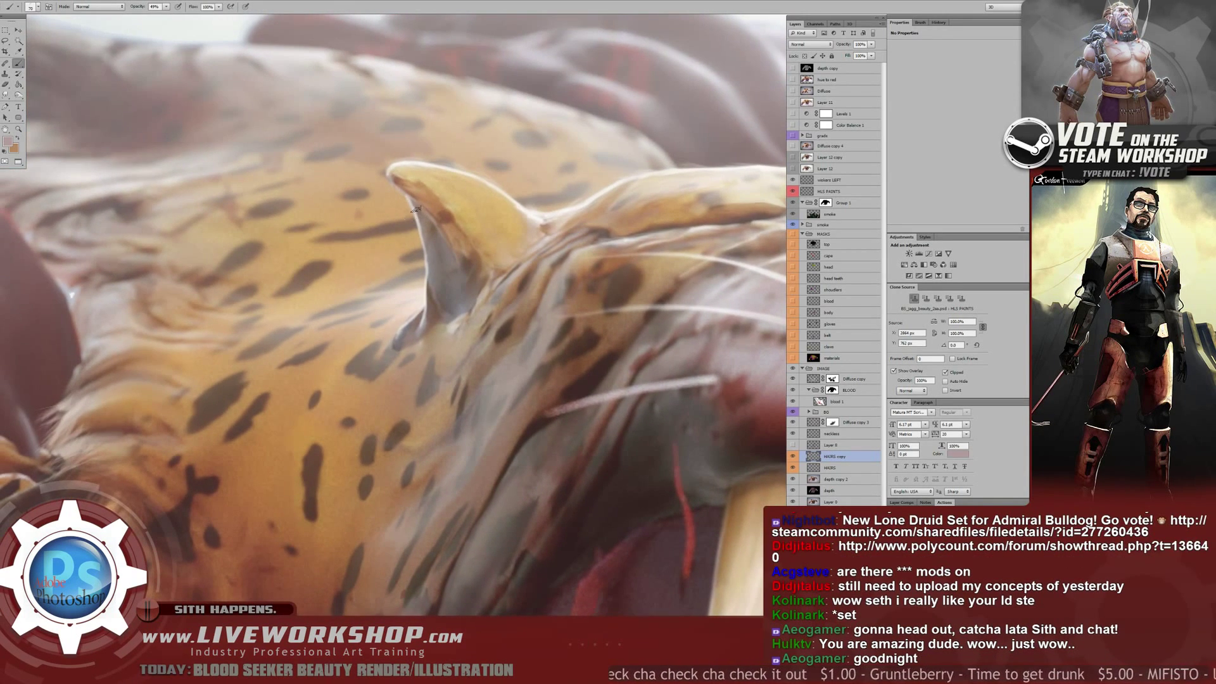
scroll(416, 209, up, 2)
key(bracketleft)
key(bracketleft)
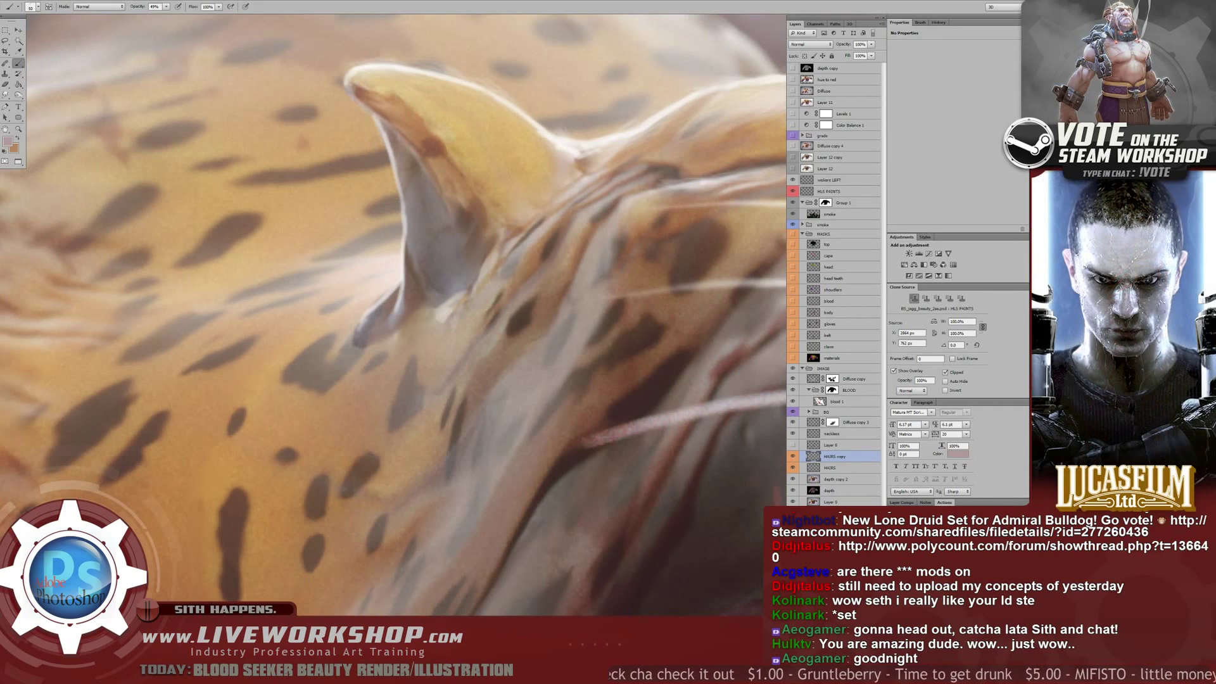
alt+click(415, 65)
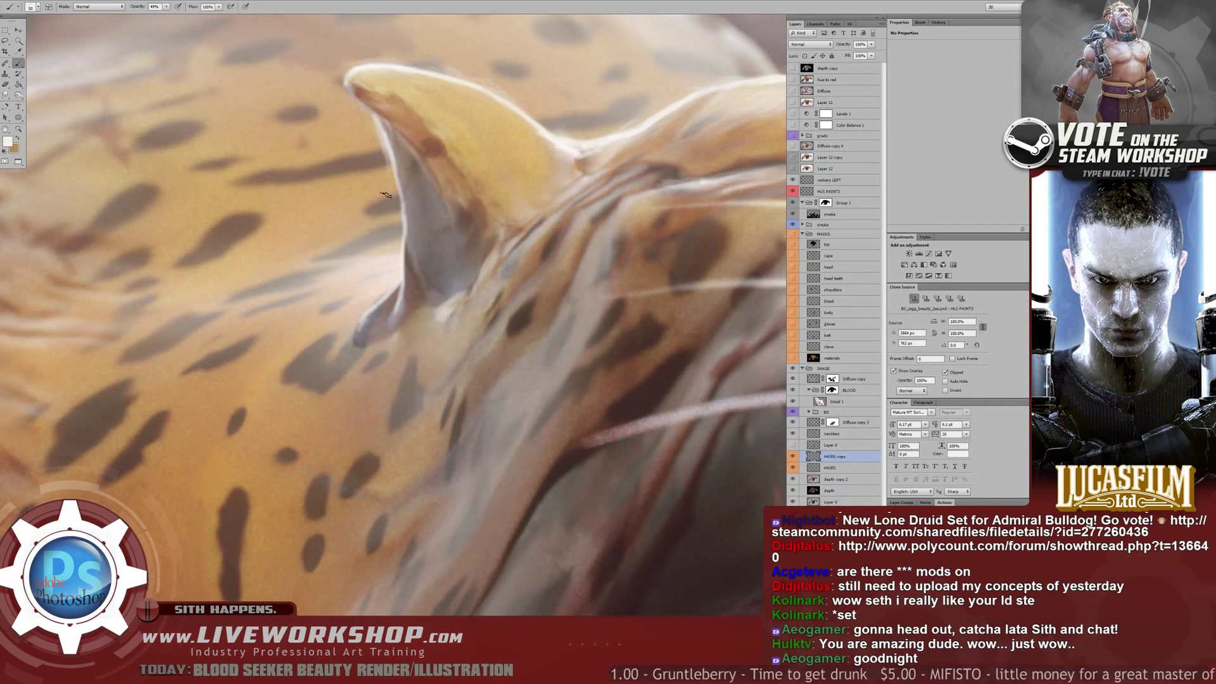
key(z)
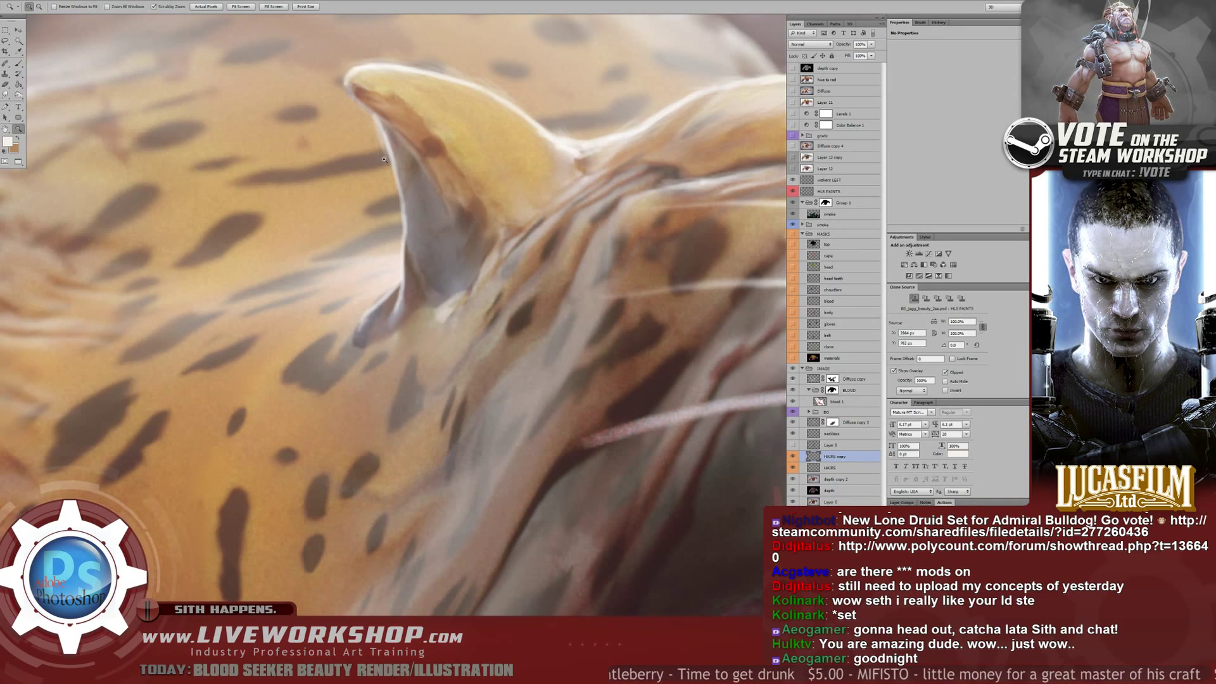
key(b)
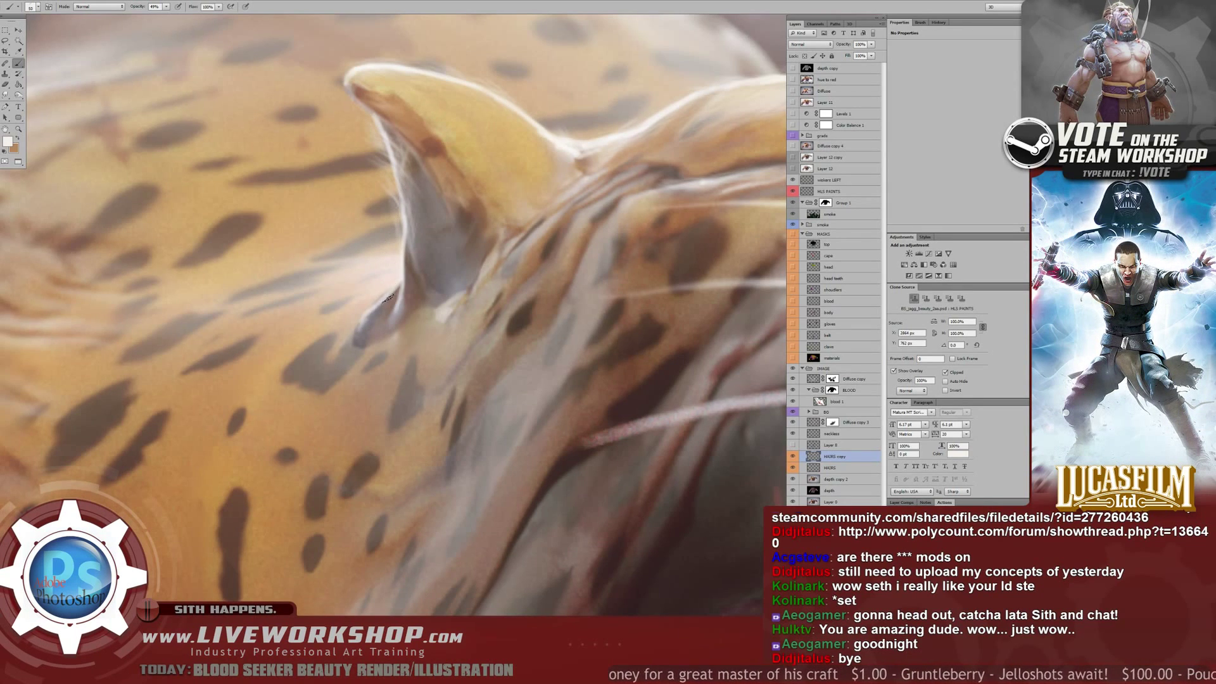
drag(411, 254, 425, 300)
mouse_move(415, 249)
mouse_down()
mouse_move(435, 270)
mouse_move(412, 232)
mouse_move(433, 259)
mouse_move(438, 237)
mouse_move(452, 251)
mouse_move(413, 192)
mouse_move(445, 242)
mouse_move(447, 271)
mouse_move(440, 216)
mouse_move(421, 187)
mouse_move(443, 235)
mouse_move(410, 177)
mouse_move(446, 209)
mouse_up()
- Sample the ear's golden and grey-brown tones, blend darker hairs into its inner base and soften them with the Eraser
alt+click(478, 175)
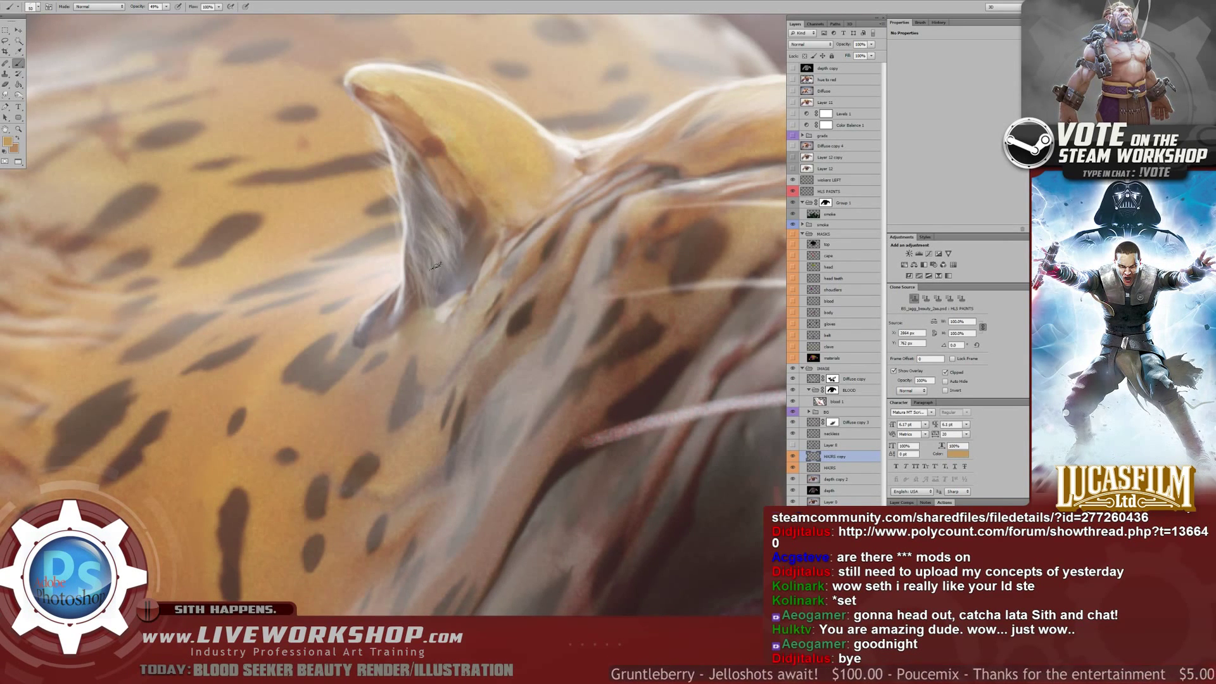
alt+click(466, 248)
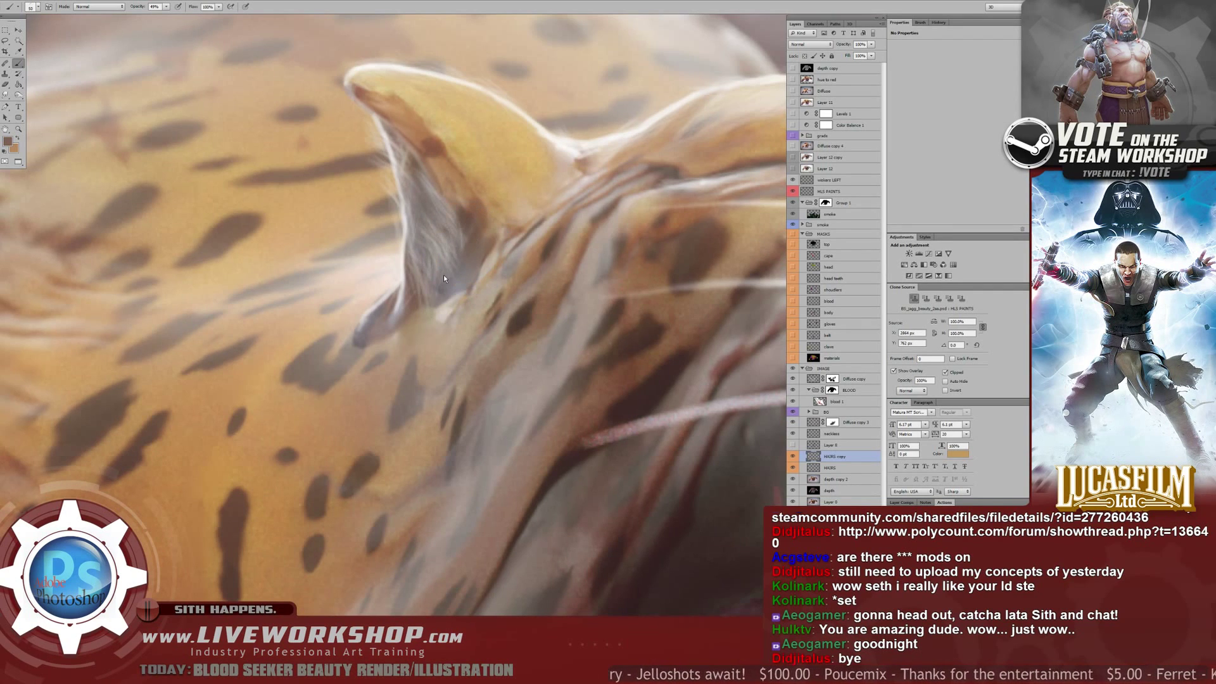
alt+click(426, 258)
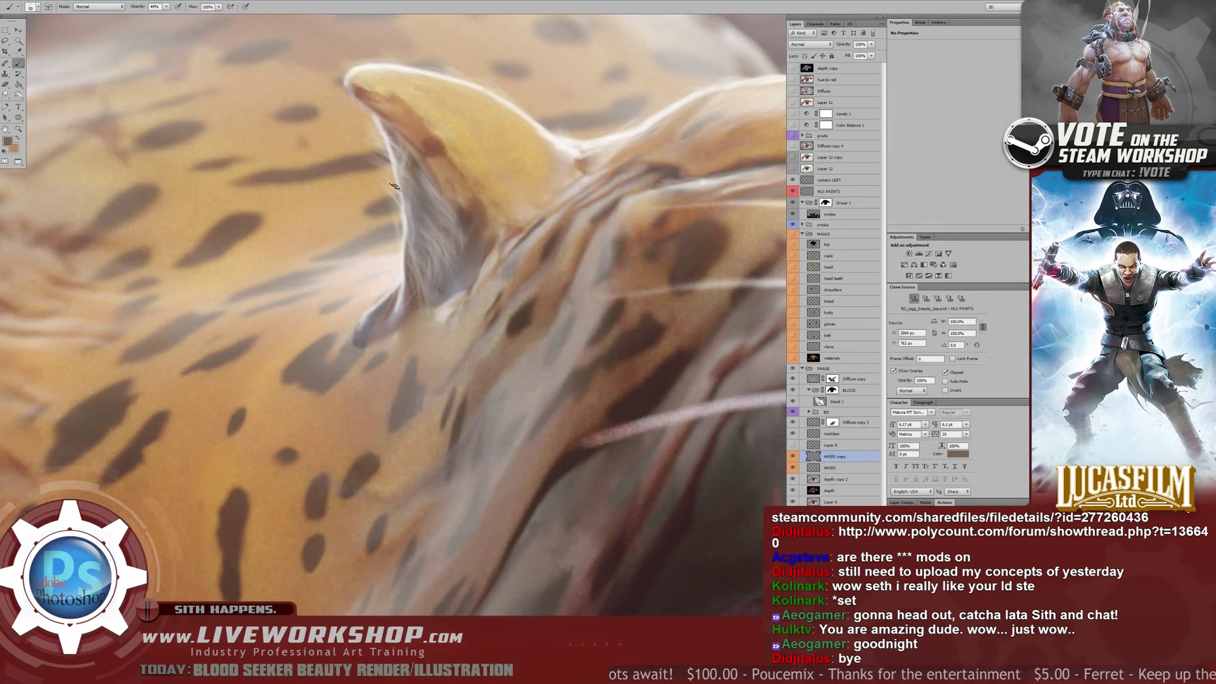
key(e)
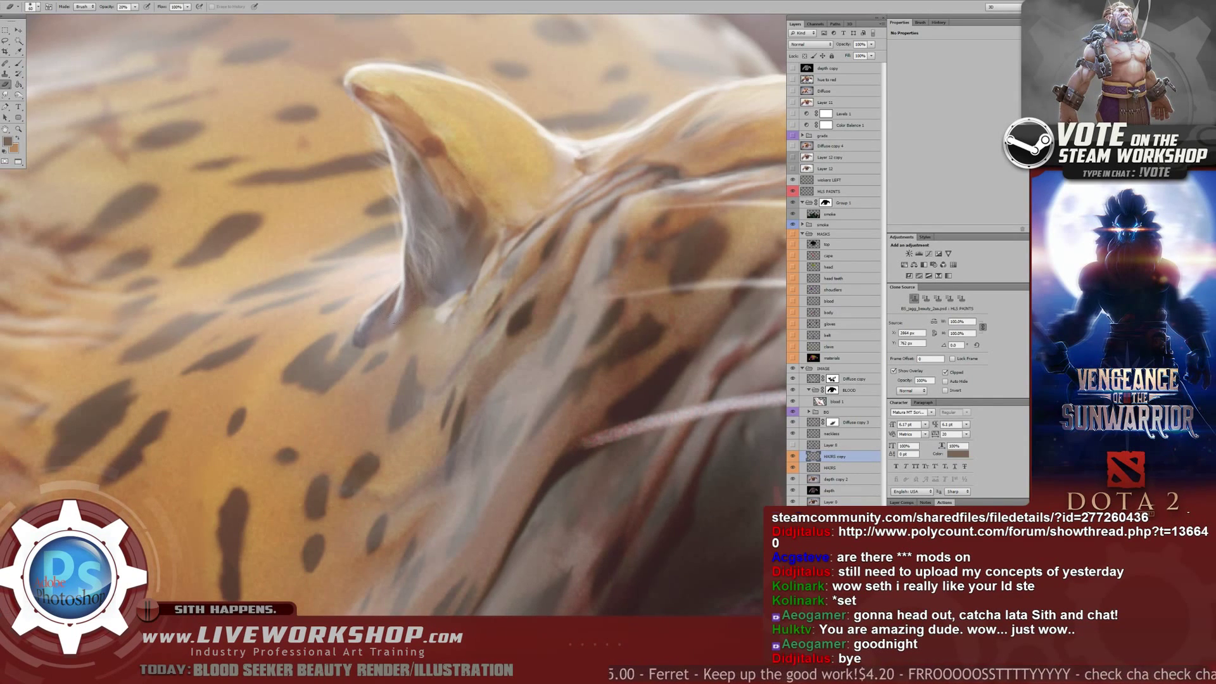
scroll(395, 323, up, 5)
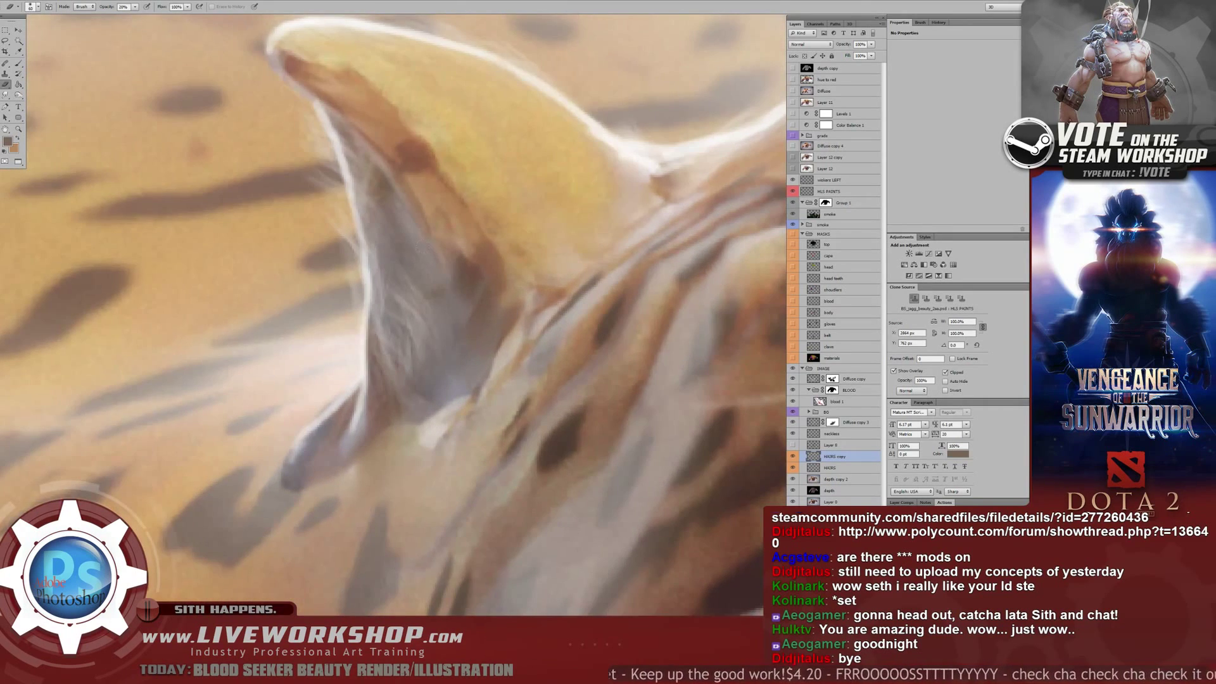
scroll(503, 227, down, 8)
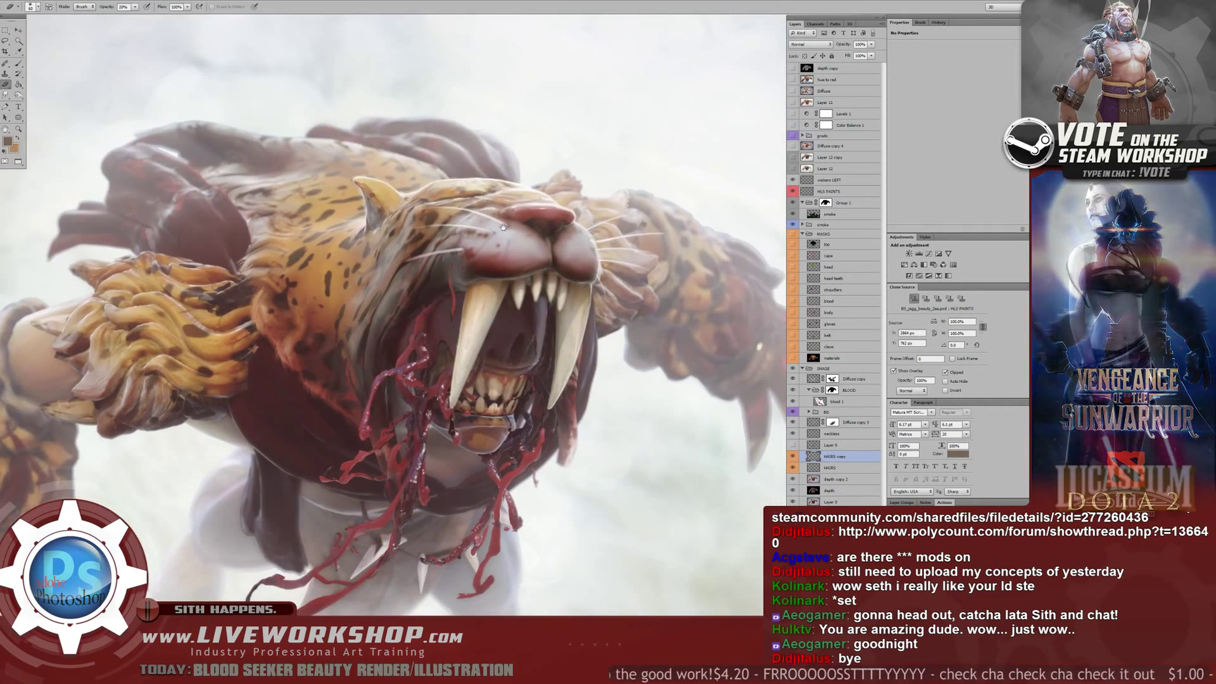
- Sample an off-white highlight tone, paint fine hairs along the fur edge just above the nose and soften them with the Eraser
scroll(503, 226, up, 8)
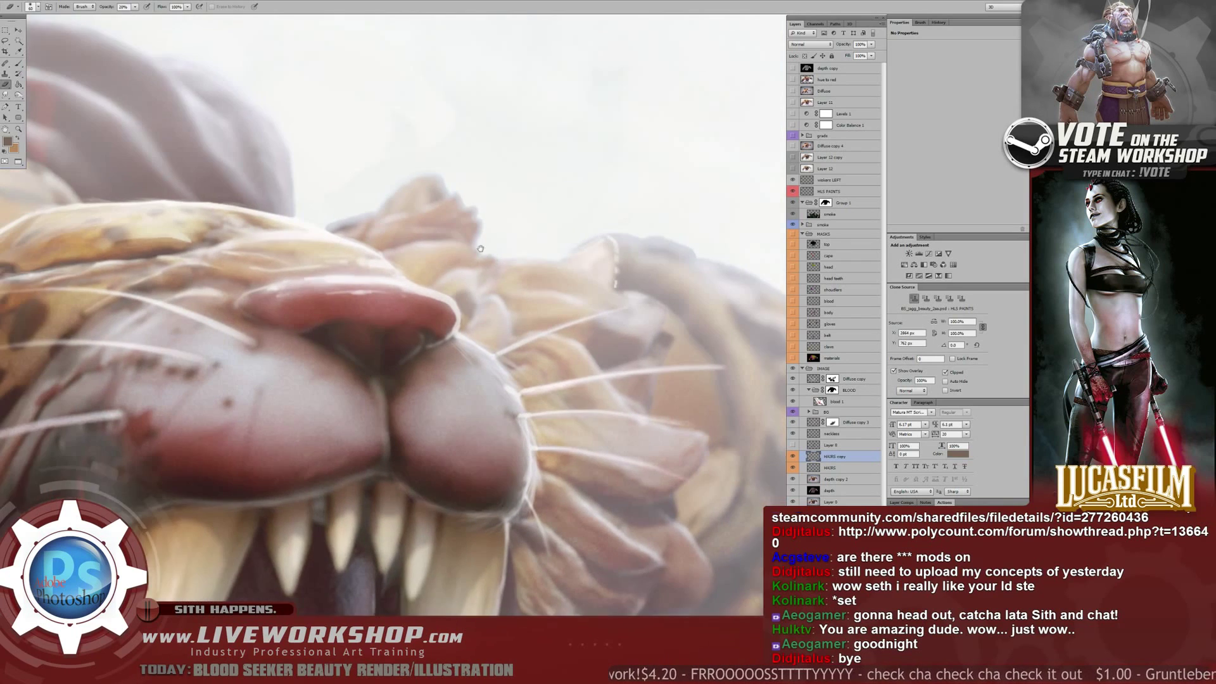
scroll(480, 249, up, 4)
key(b)
alt+click(335, 295)
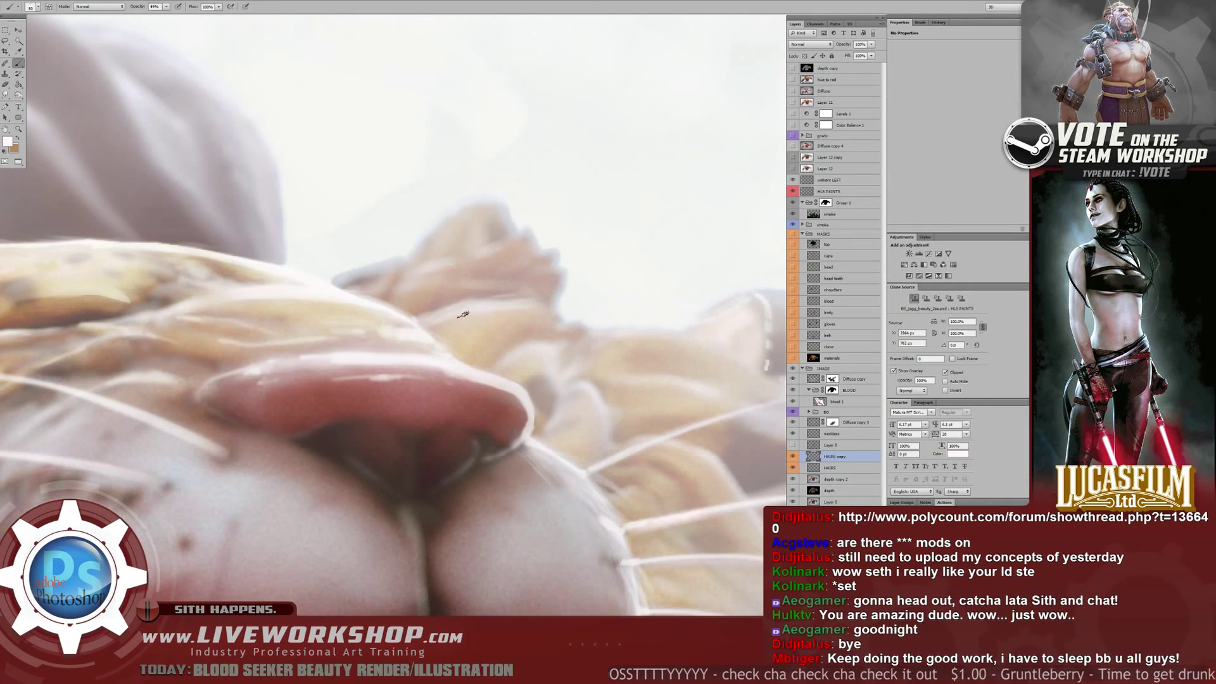
drag(538, 323, 480, 268)
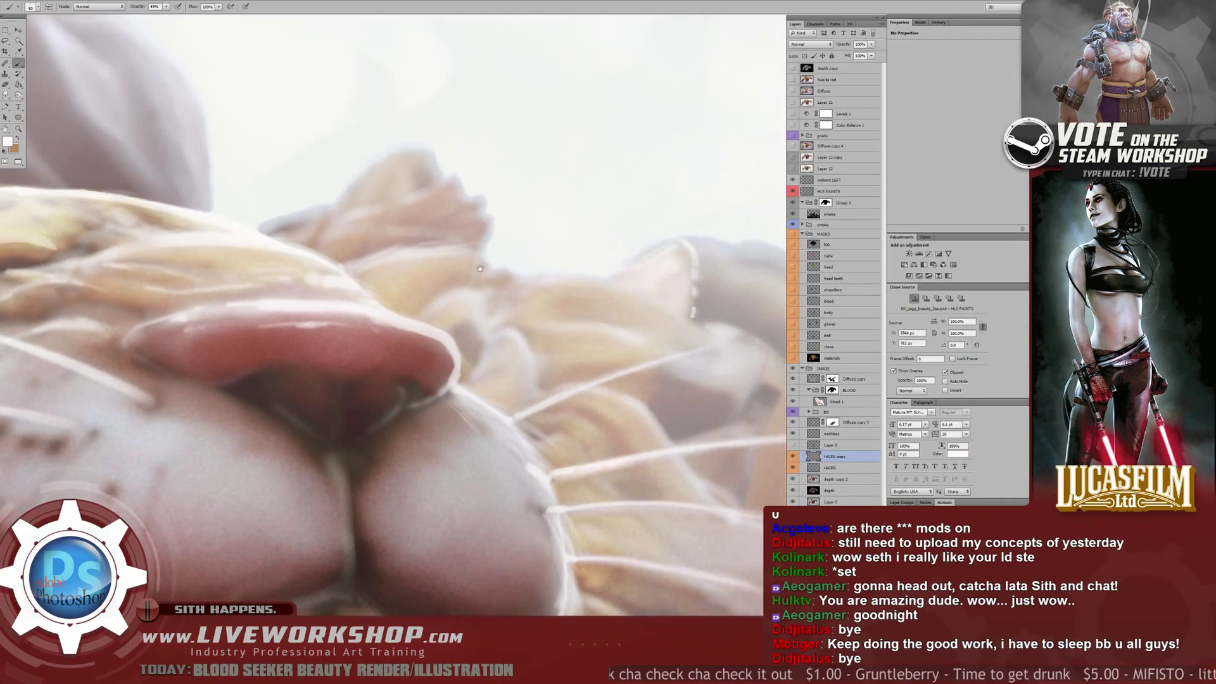
key(ctrl+minus)
key(ctrl+minus)
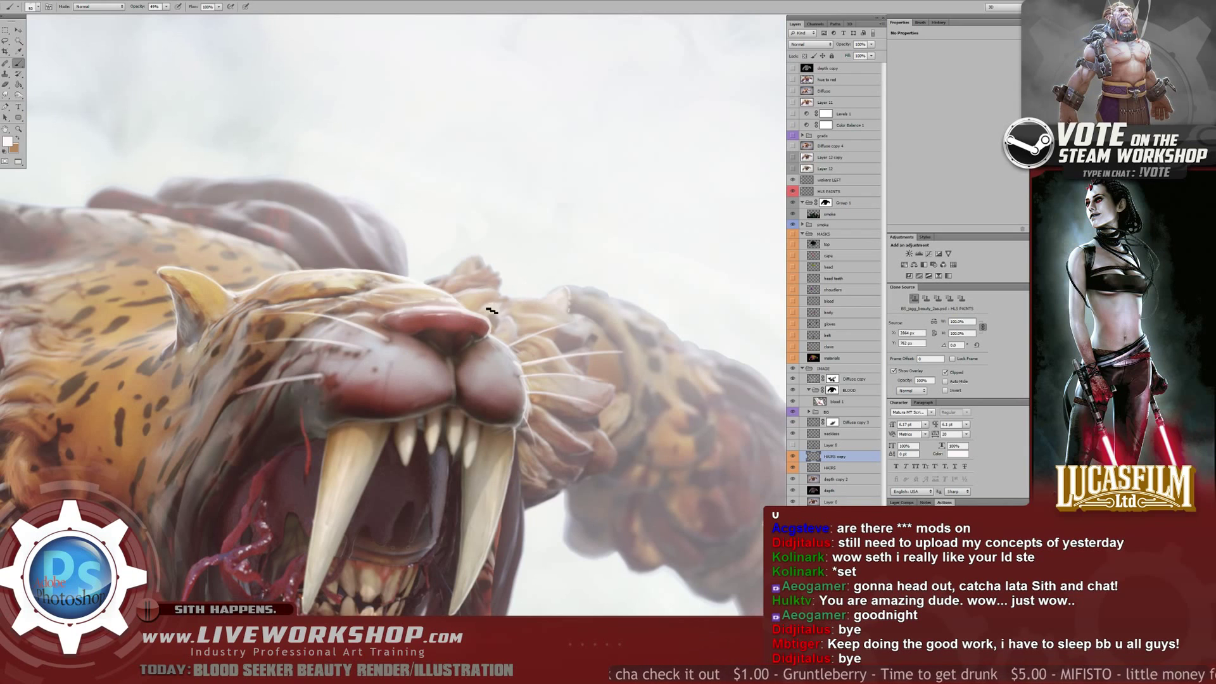
key(ctrl+plus)
key(ctrl+plus)
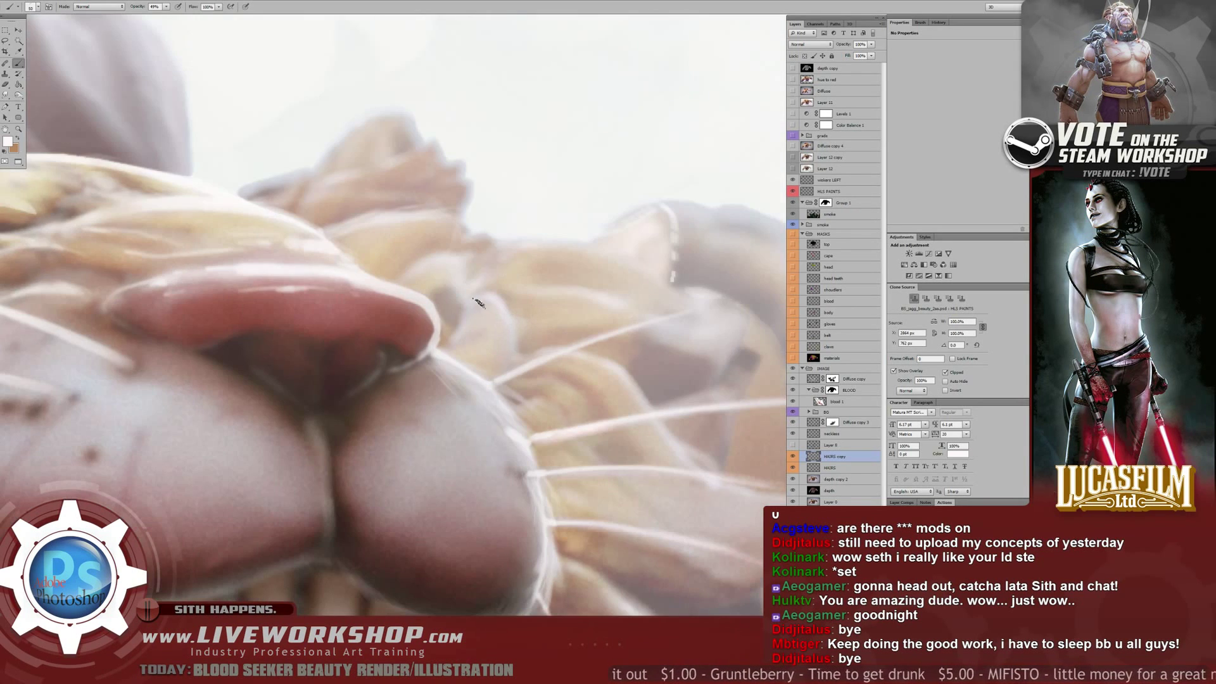
key(ctrl+minus)
key(ctrl+minus)
key(ctrl+minus)
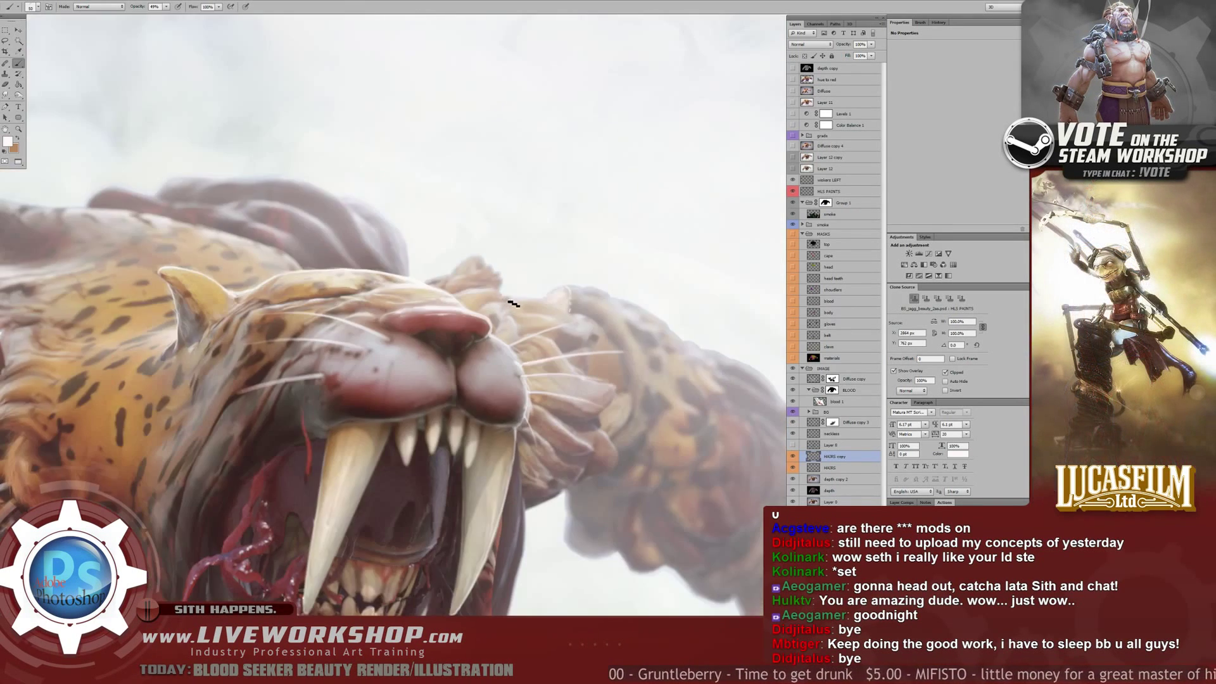
key(ctrl+plus)
key(ctrl+plus)
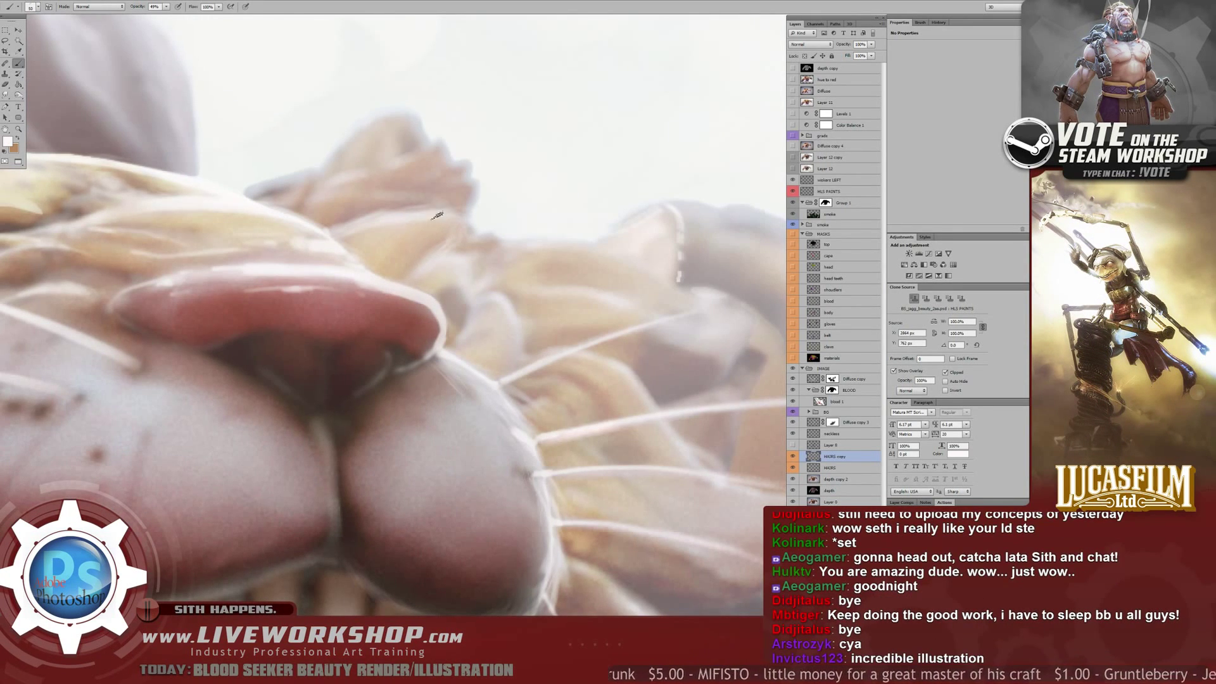
key(e)
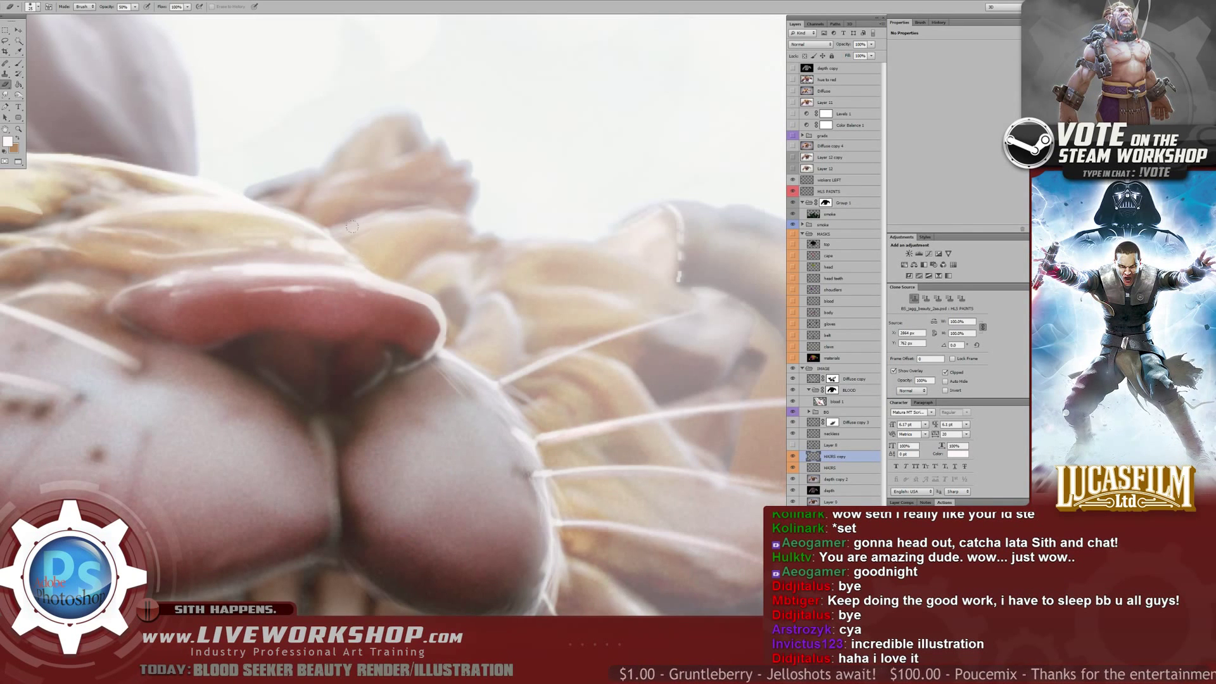
- Collapse the MASKS layer group and make the red-labelled paint layer in Screen mode the active layer
scroll(484, 248, down, 6)
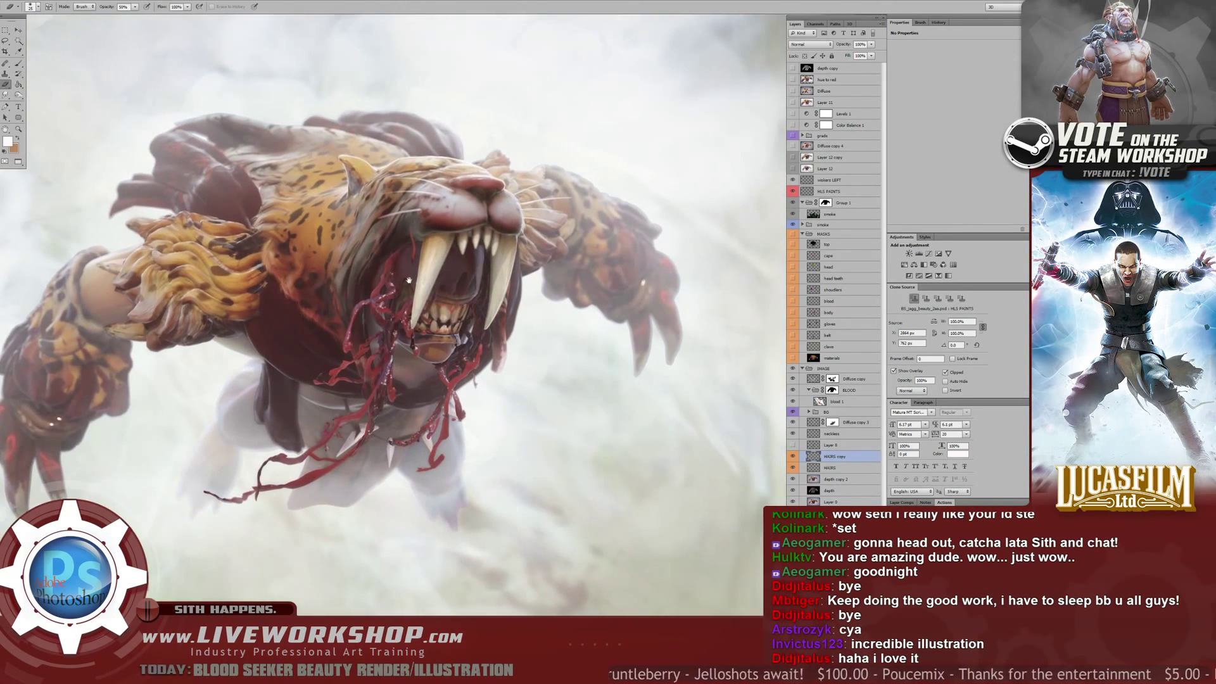
scroll(437, 267, up, 5)
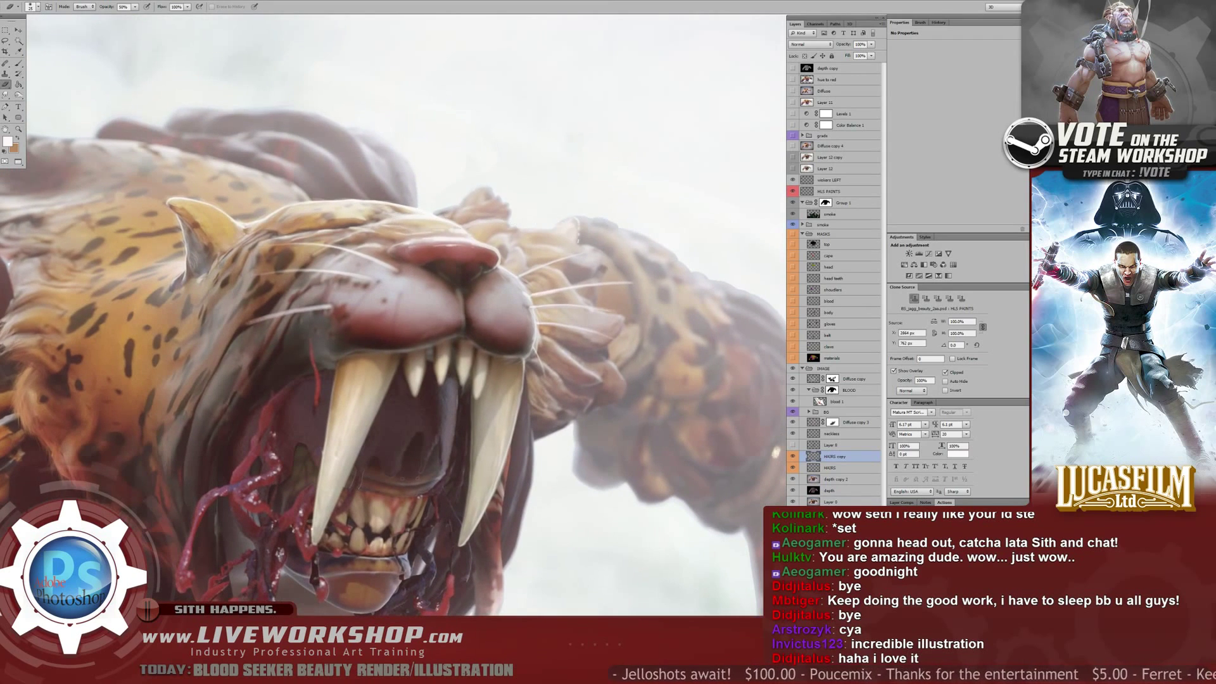
key(b)
scroll(393, 285, up, 1)
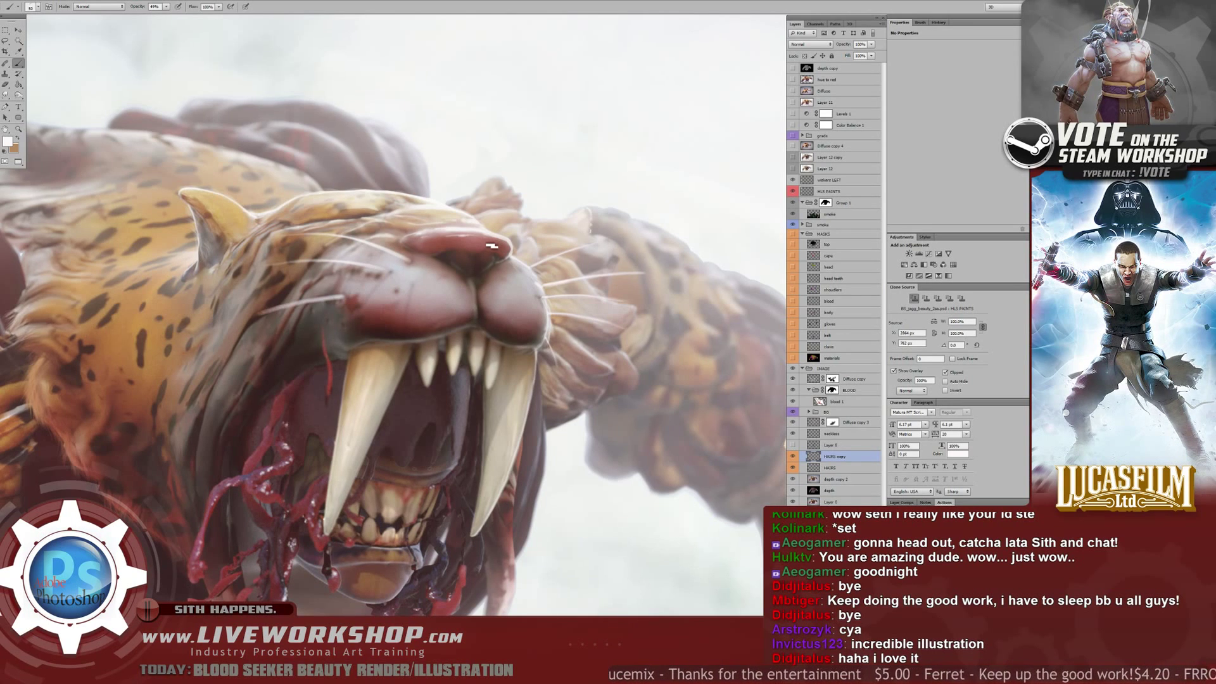
drag(492, 245, 516, 238)
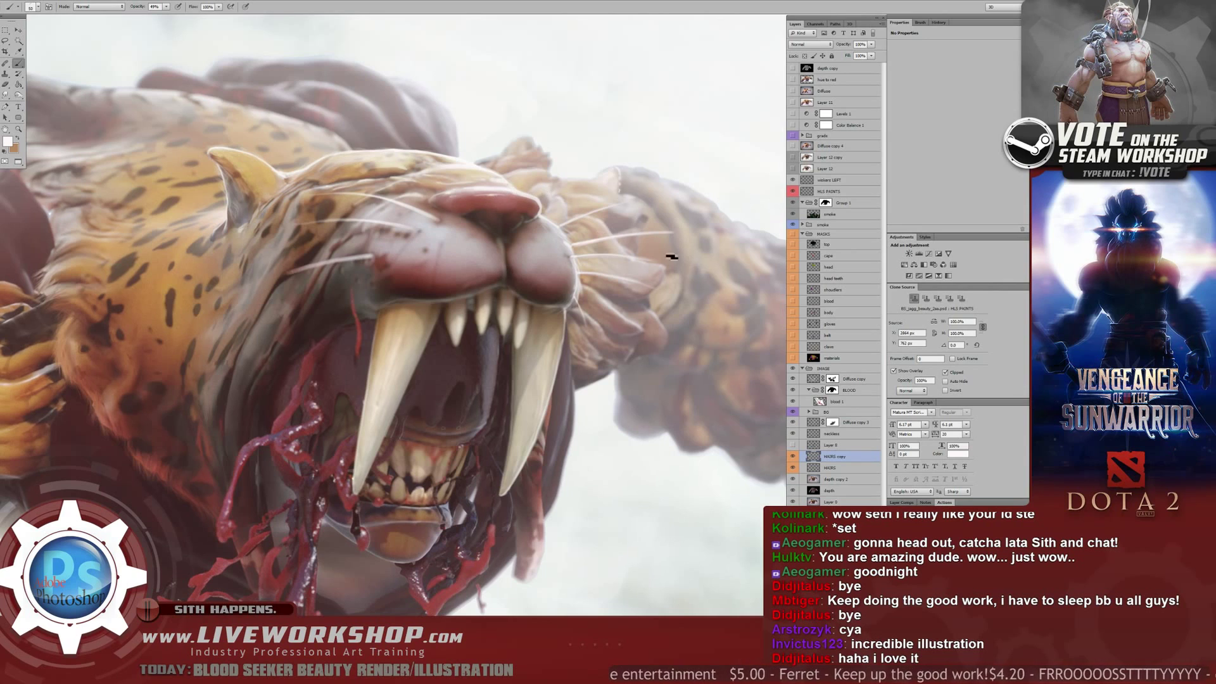
click(802, 234)
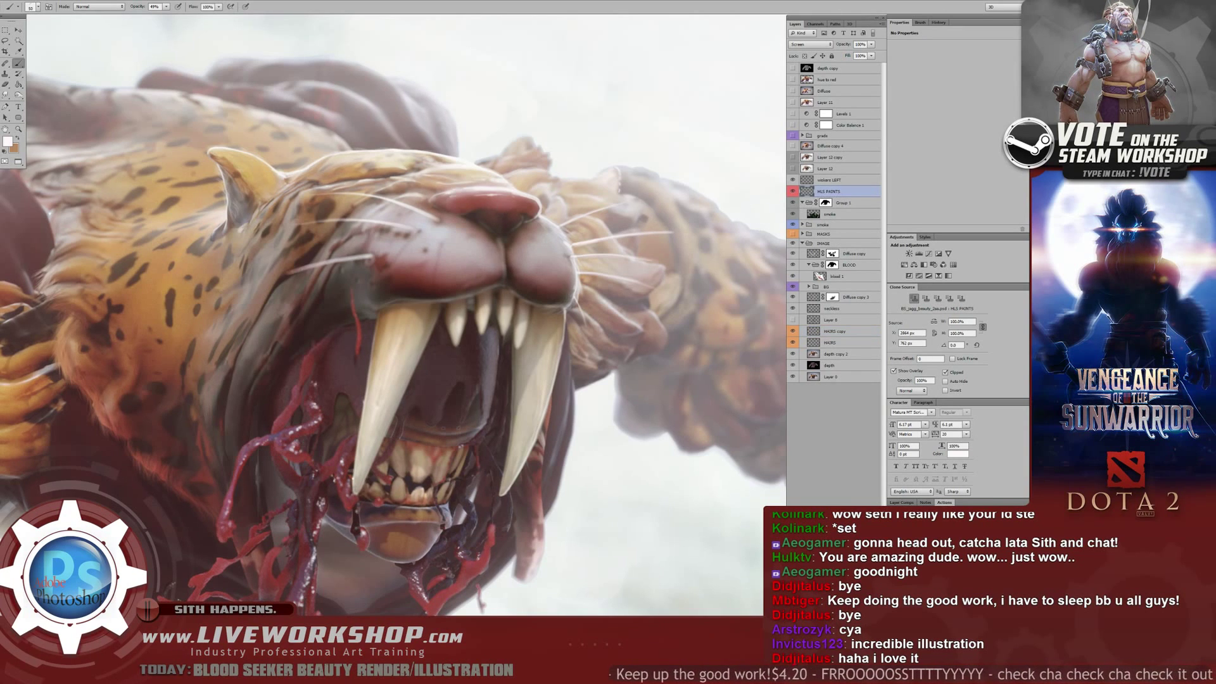
- Choose a finer brush from the presets, reduce its size and paint thin light hairs in the fur at the ear's inner base
key(r)
scroll(491, 200, up, 5)
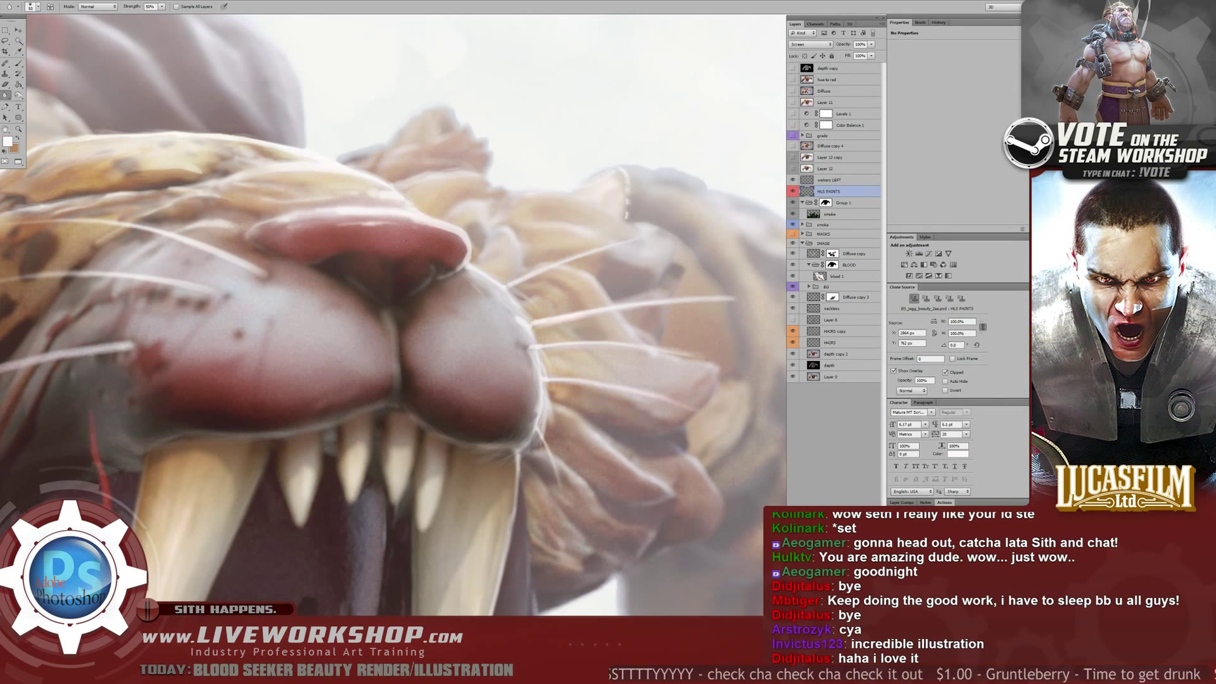
drag(380, 317, 538, 326)
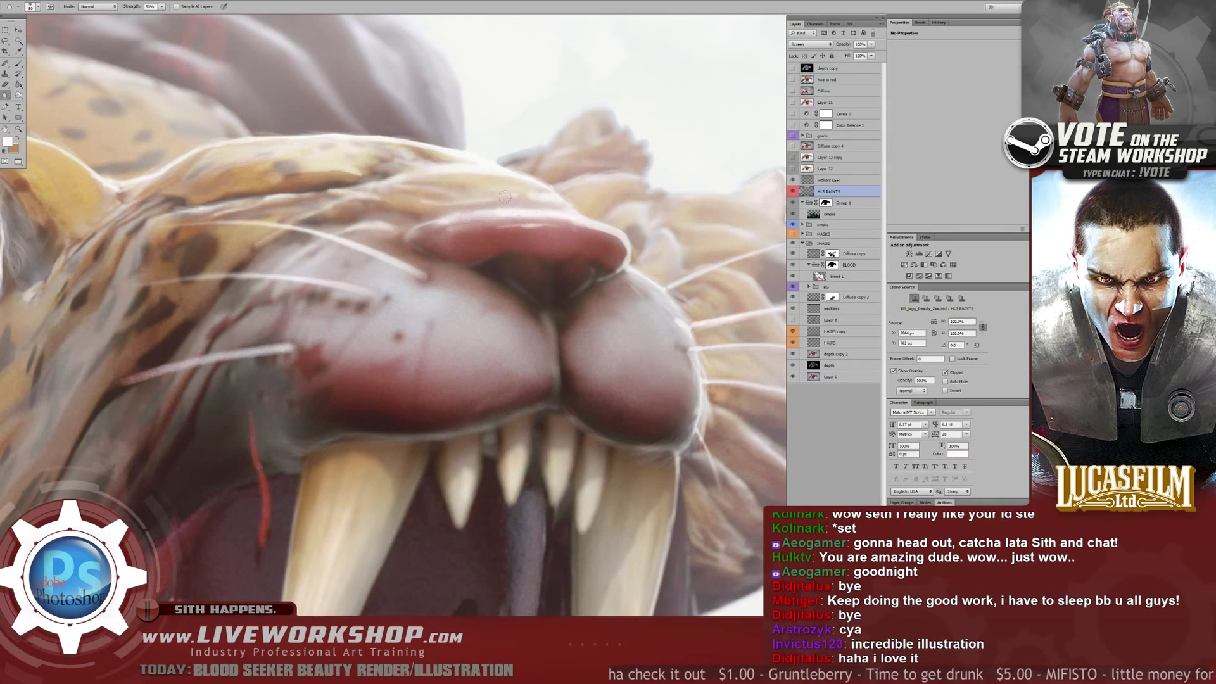
drag(140, 190, 312, 211)
key(b)
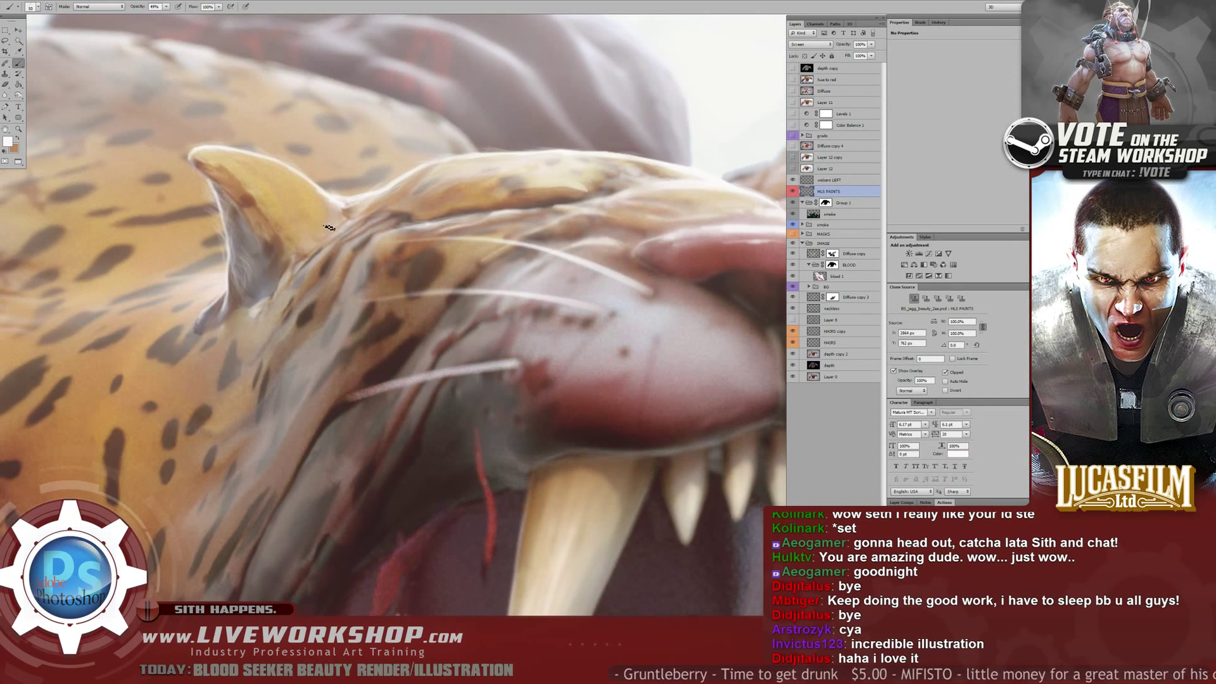
right_click(322, 291)
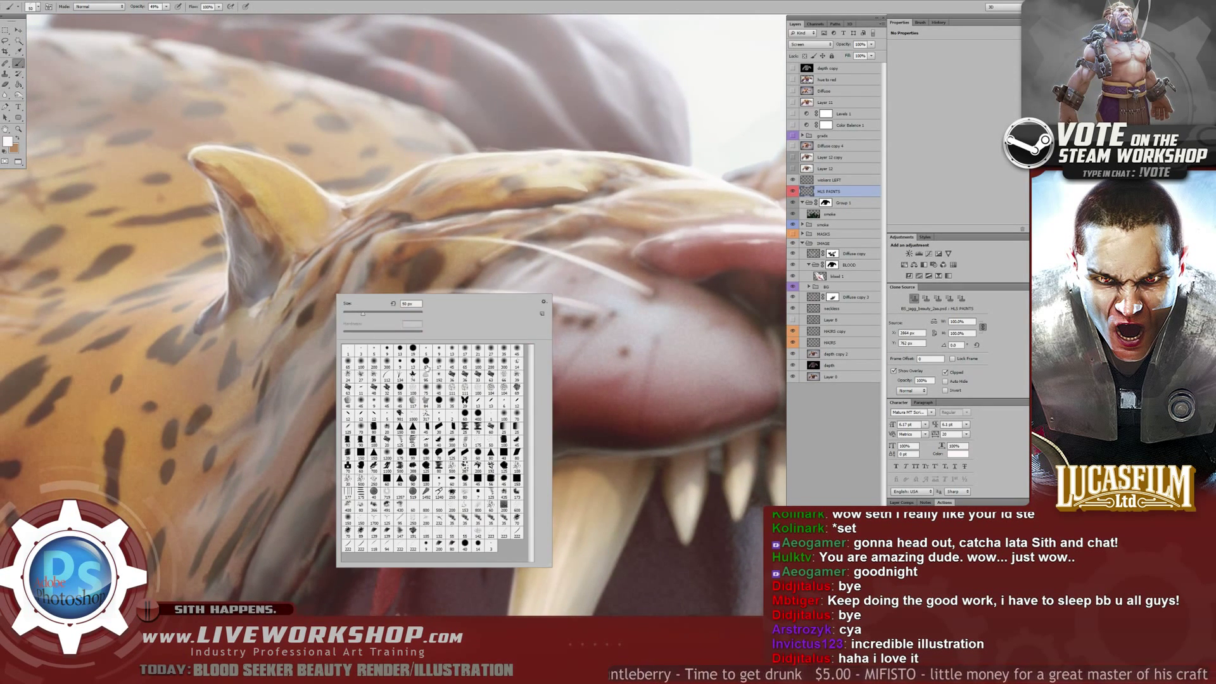
double_click(388, 361)
key(ctrl+plus)
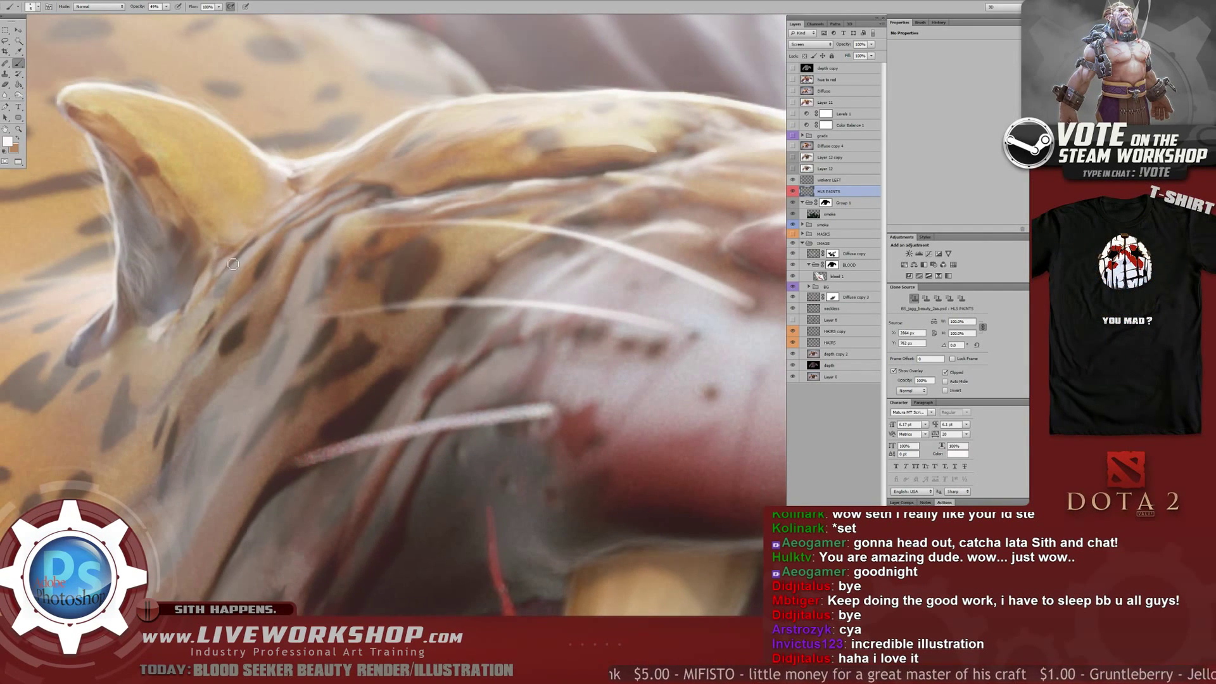
key(bracketleft)
key(bracketleft)
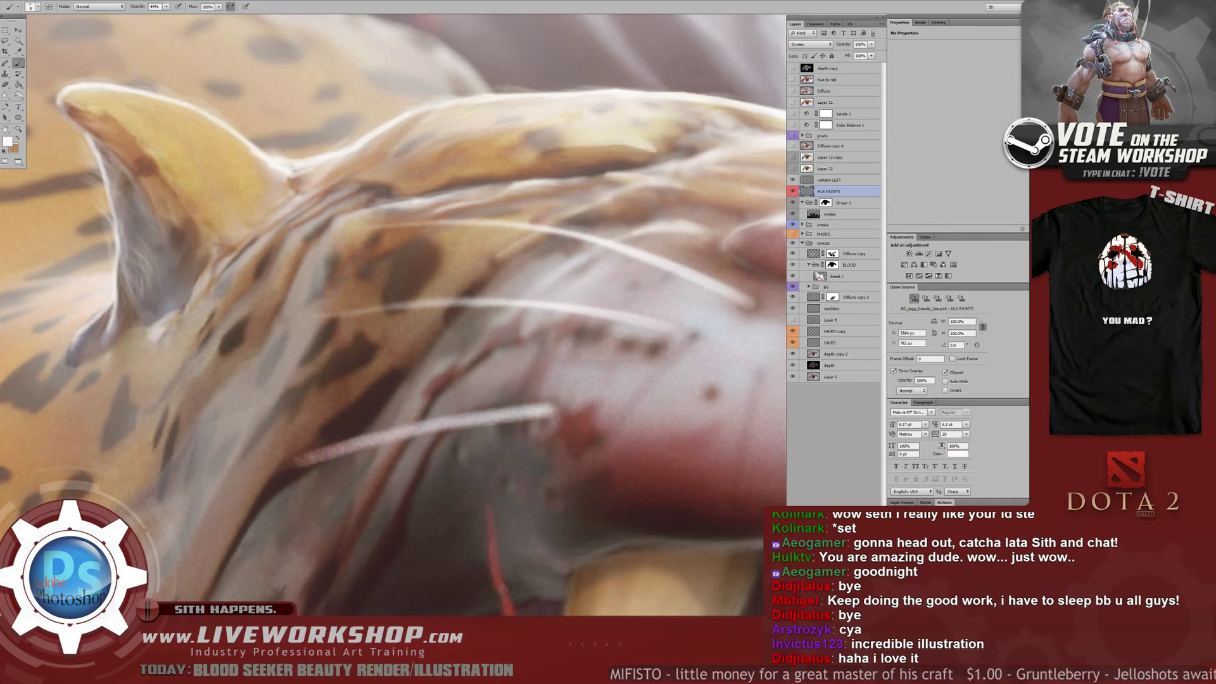
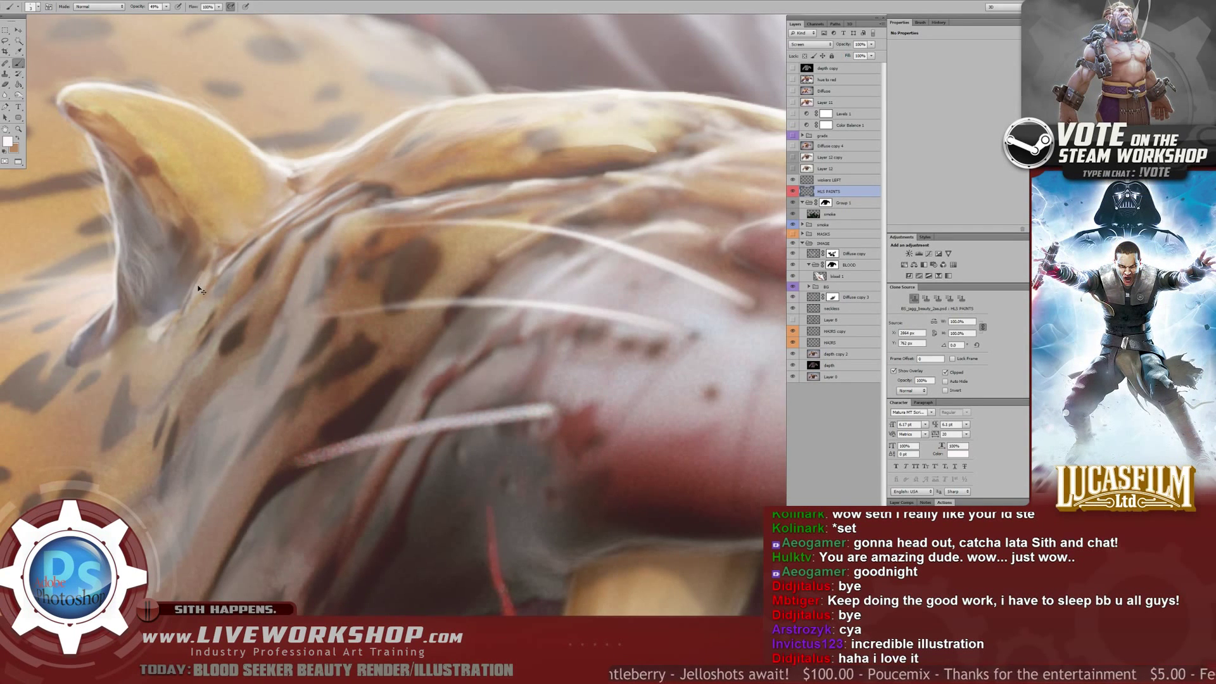
drag(187, 272, 223, 276)
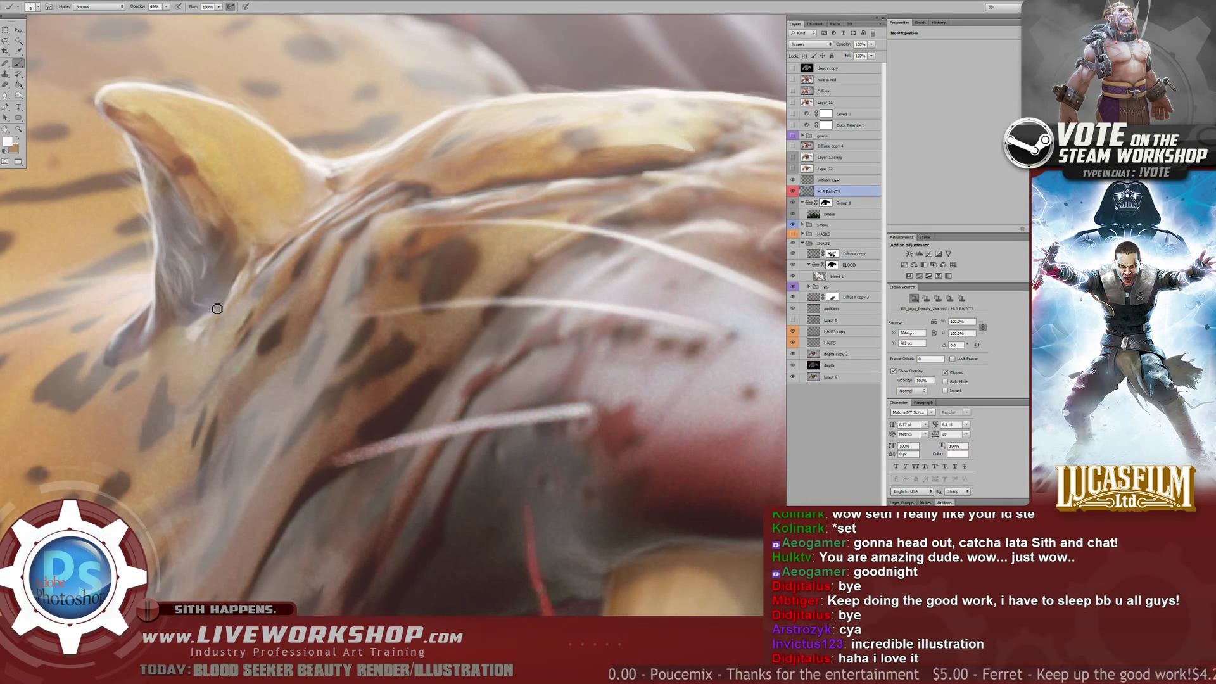
- Blend the hairs below the ear with the Smudge tool and Eraser, and paint more fine strokes along the neighbouring fur folds
key(r)
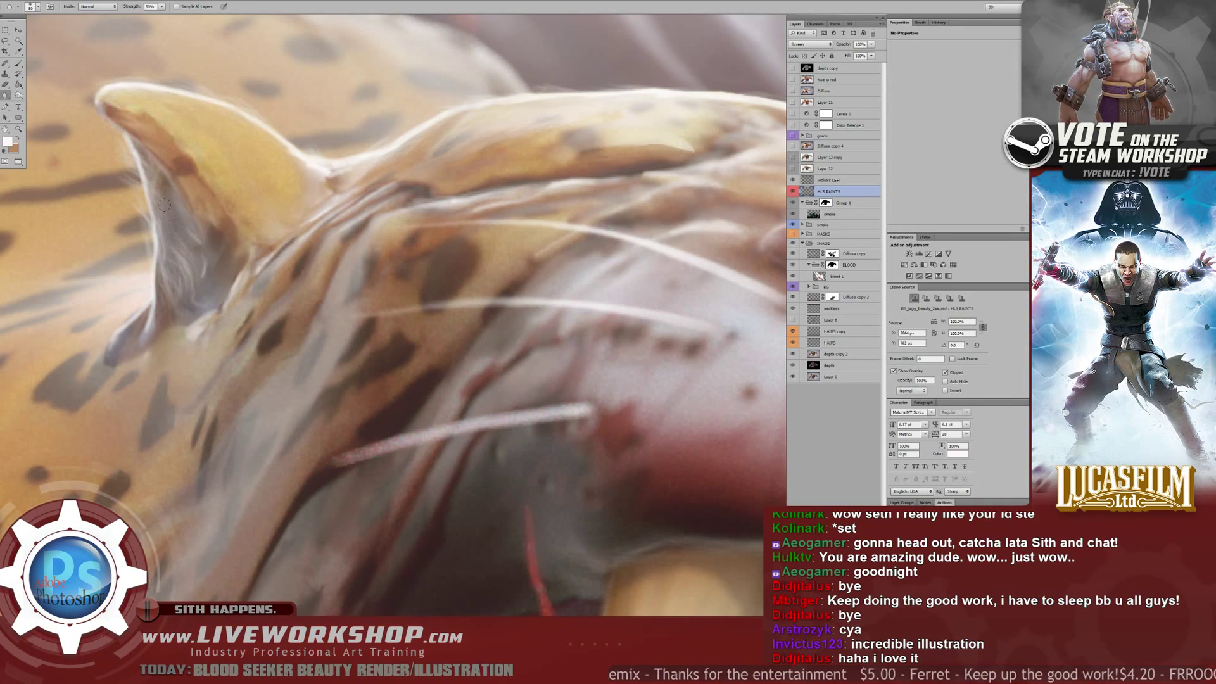
key(b)
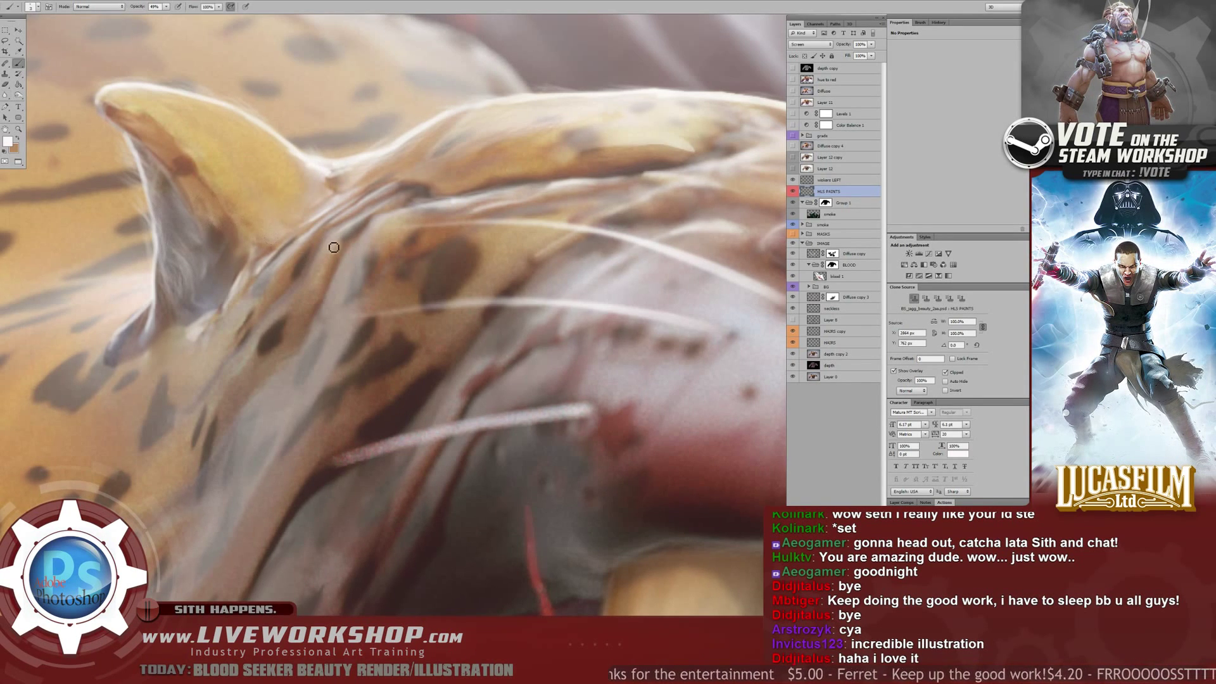
drag(331, 245, 314, 233)
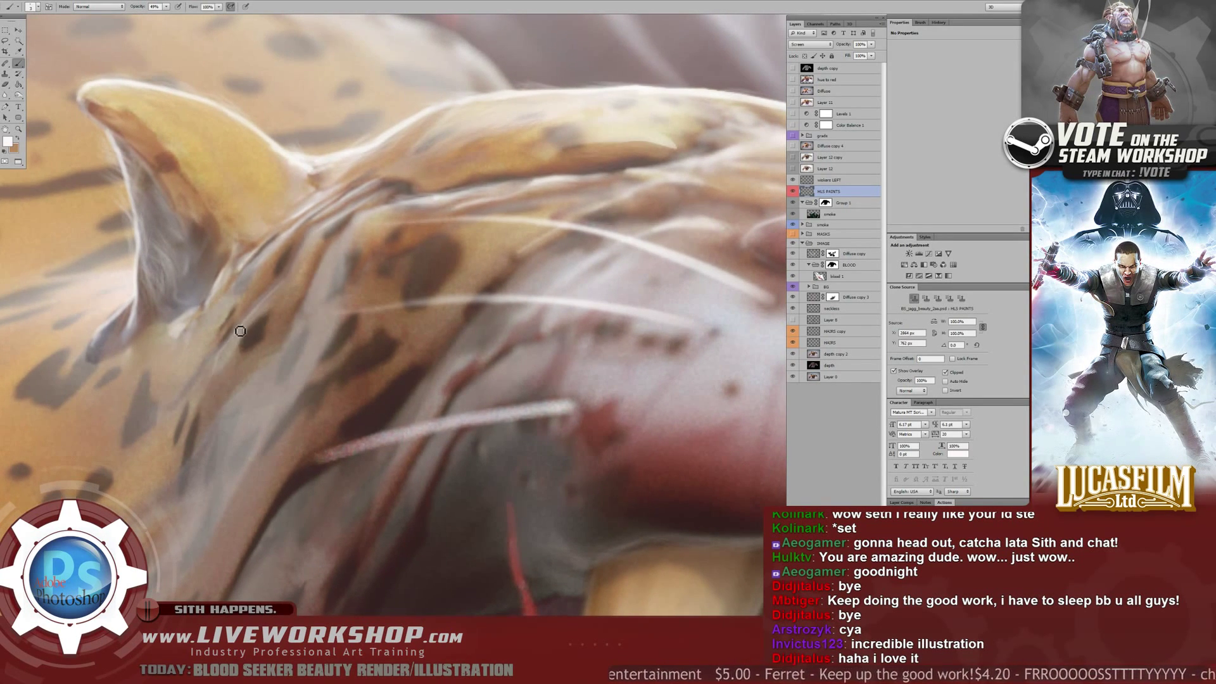
key(e)
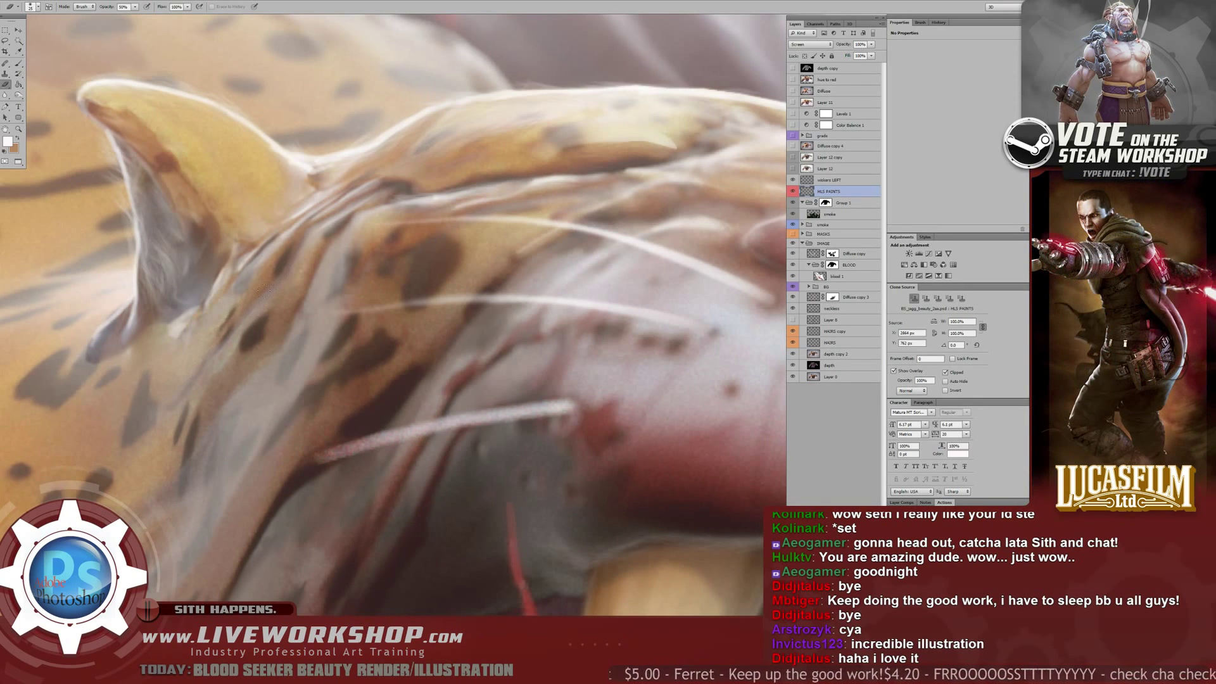
key(r)
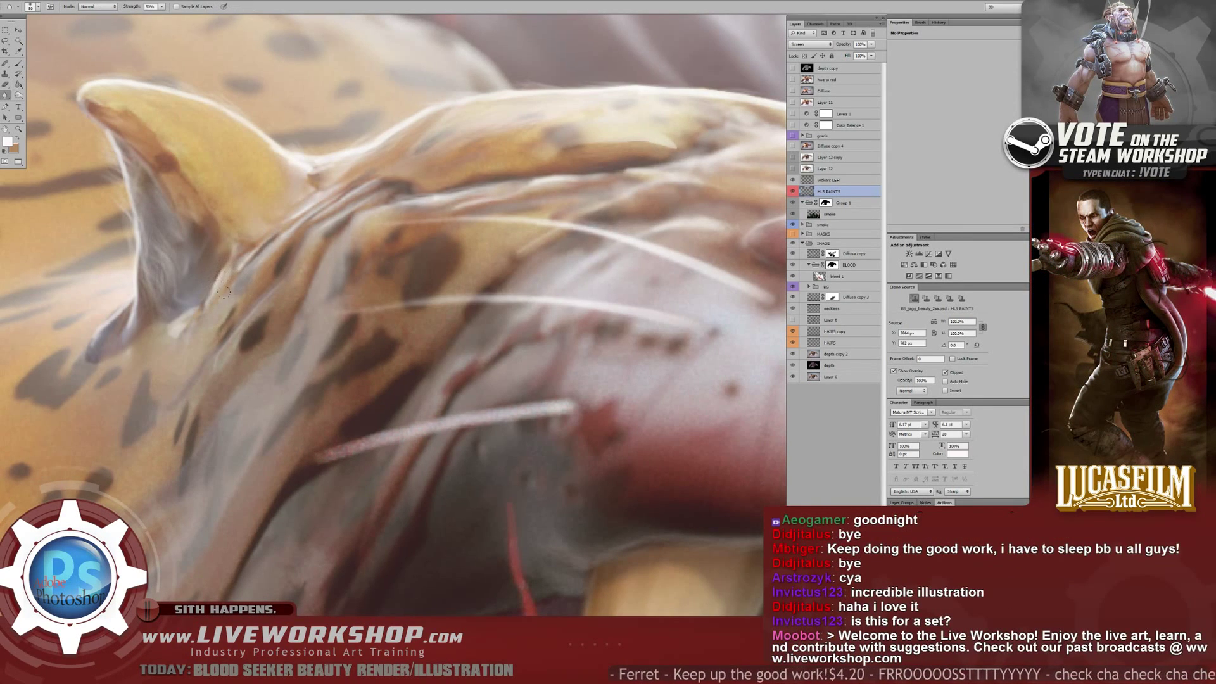
key(b)
drag(369, 210, 318, 209)
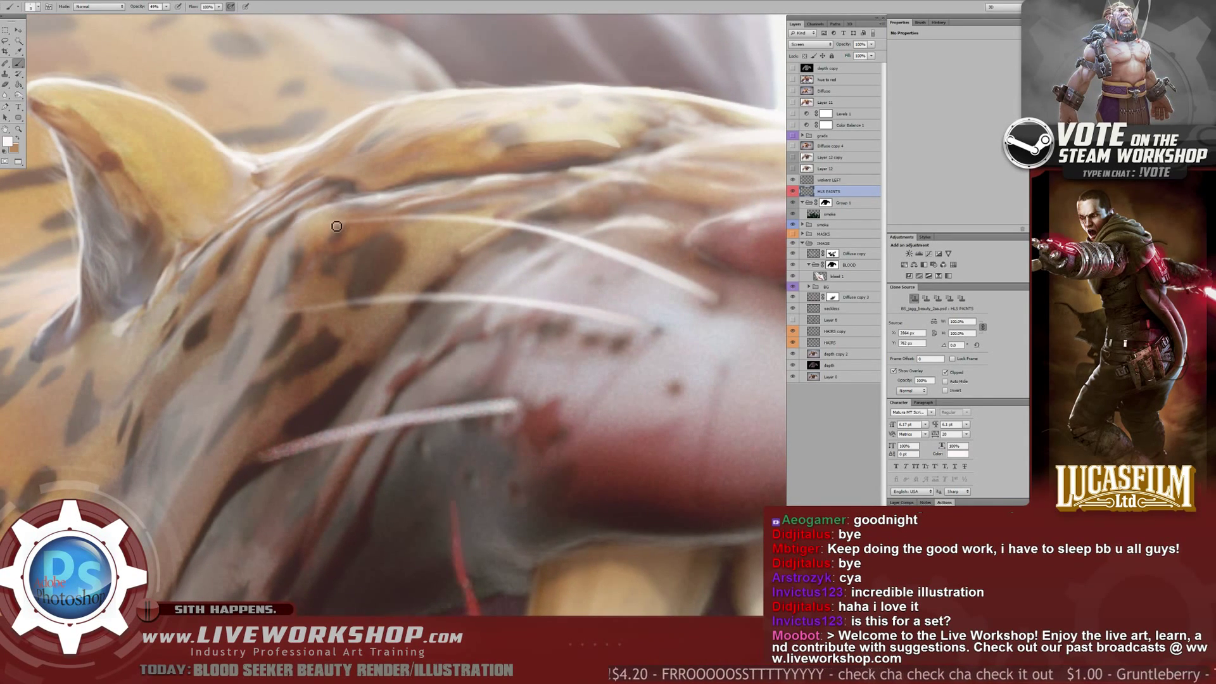
- Outline the narrow cheek fold from under the brow down toward the jaw behind the whiskers with a Lasso selection
key(l)
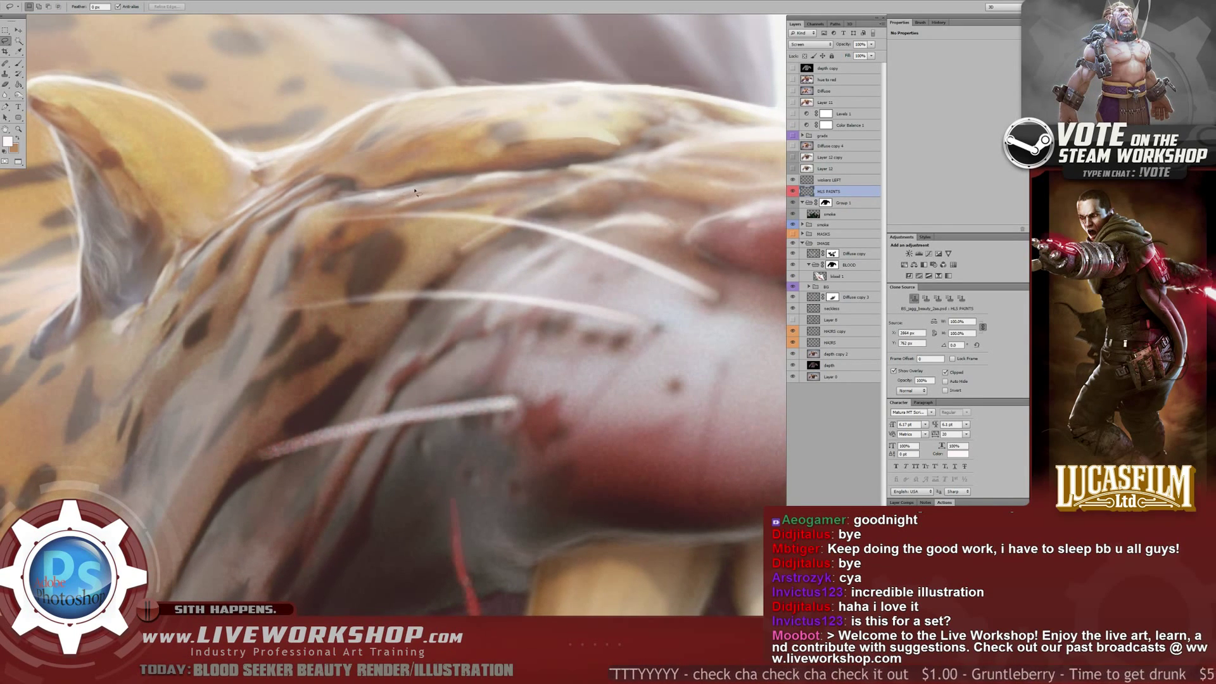
drag(443, 185, 447, 184)
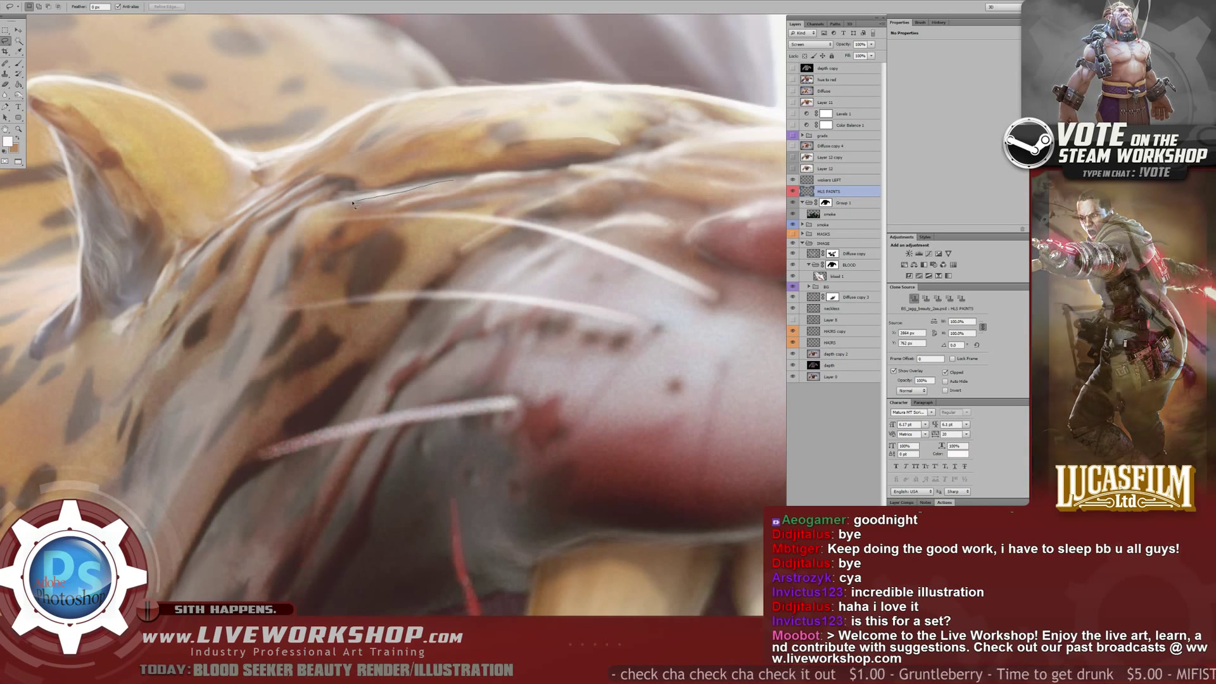
key(ctrl+d)
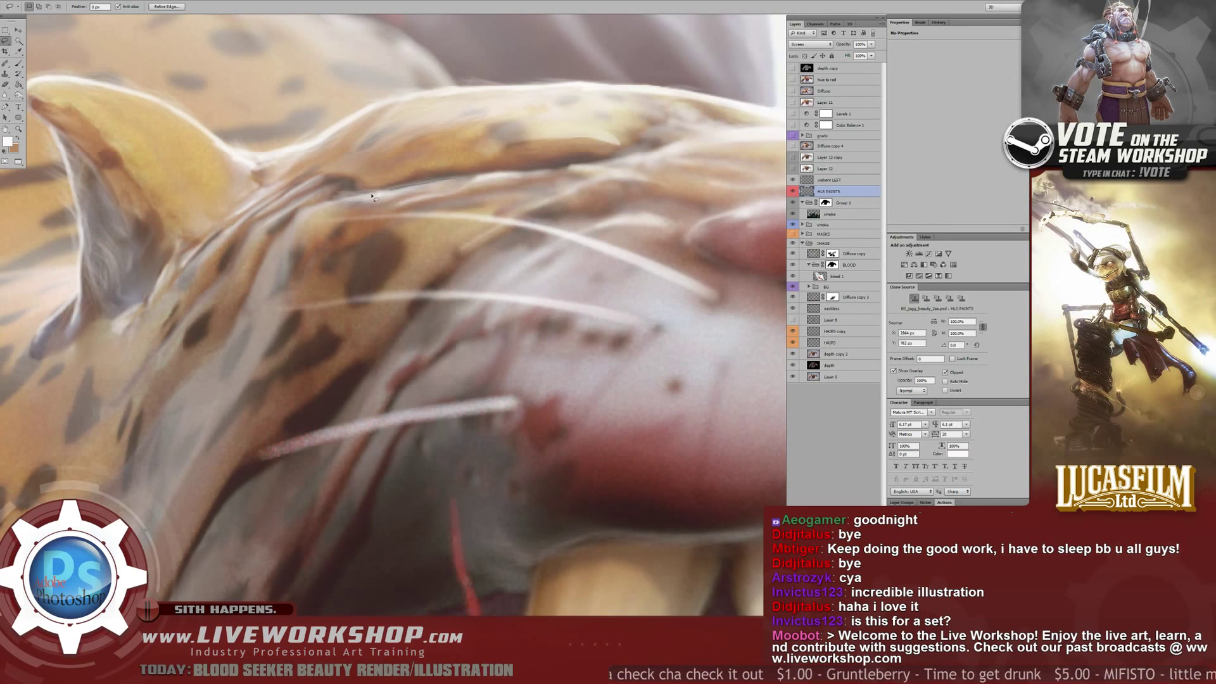
mouse_move(373, 198)
mouse_down()
mouse_move(292, 219)
mouse_move(273, 245)
mouse_up()
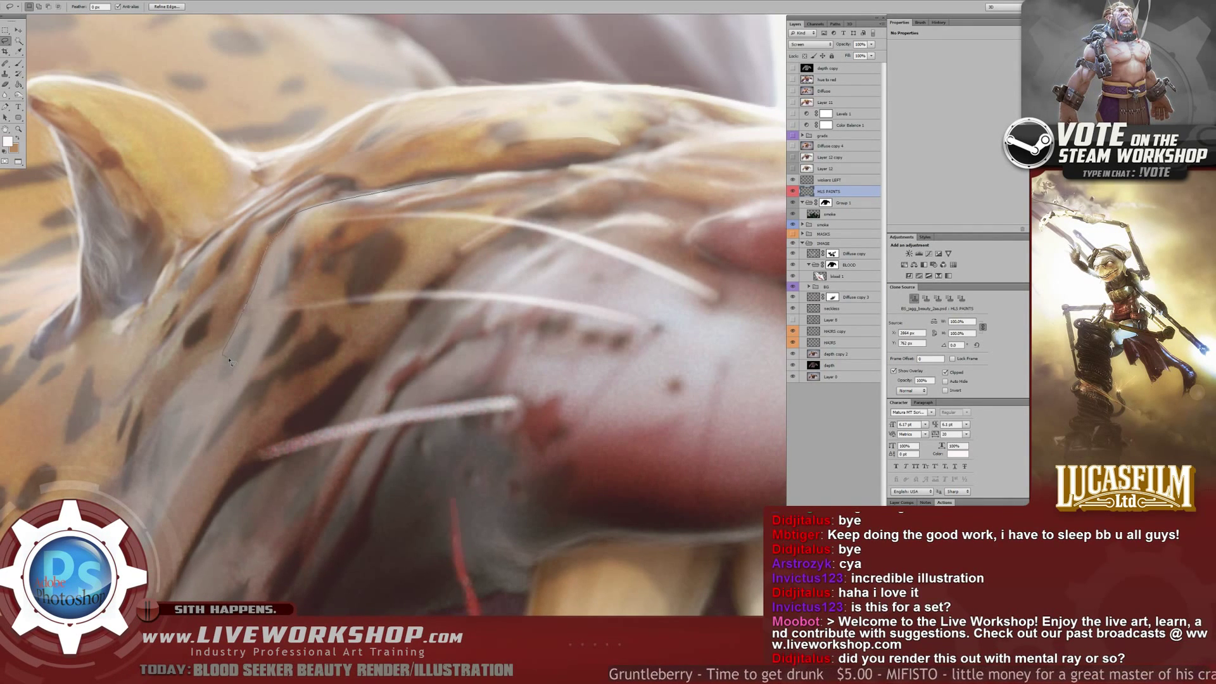
drag(261, 353, 278, 325)
mouse_move(298, 283)
mouse_down()
mouse_move(406, 200)
mouse_move(467, 177)
mouse_move(390, 212)
mouse_up()
- Switch to a larger soft brush and sample the golden tone from the ear for the selected cheek fold
key(b)
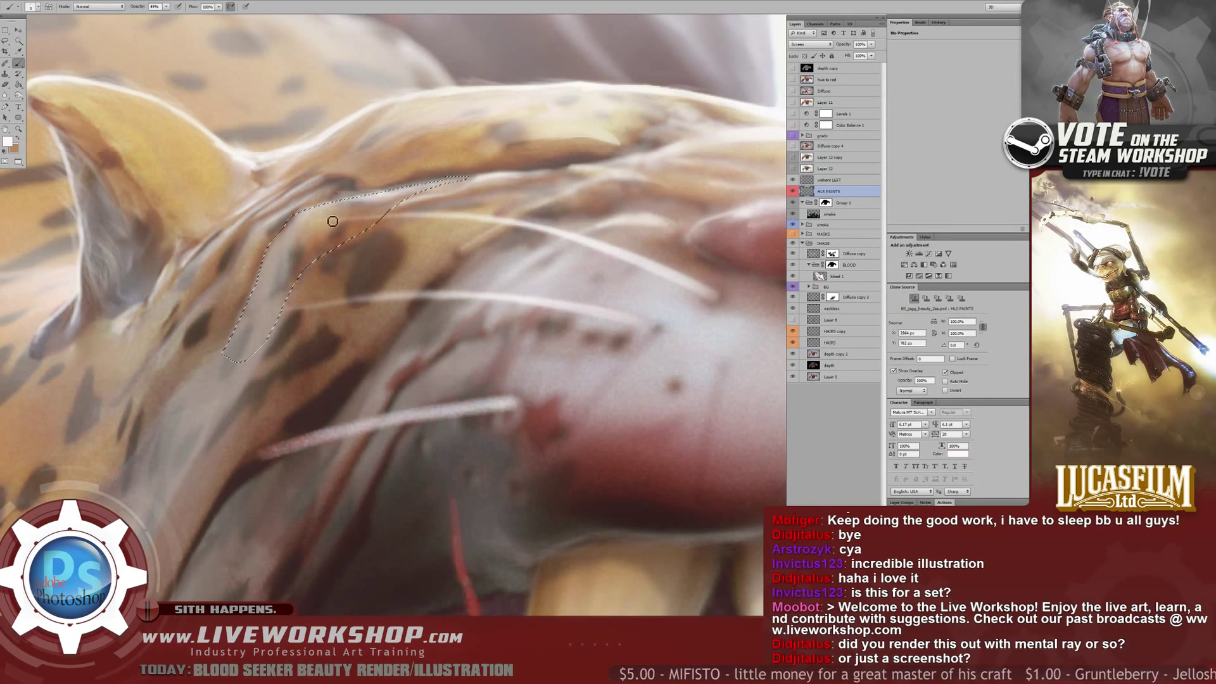
right_click(332, 228)
click(368, 293)
click(322, 223)
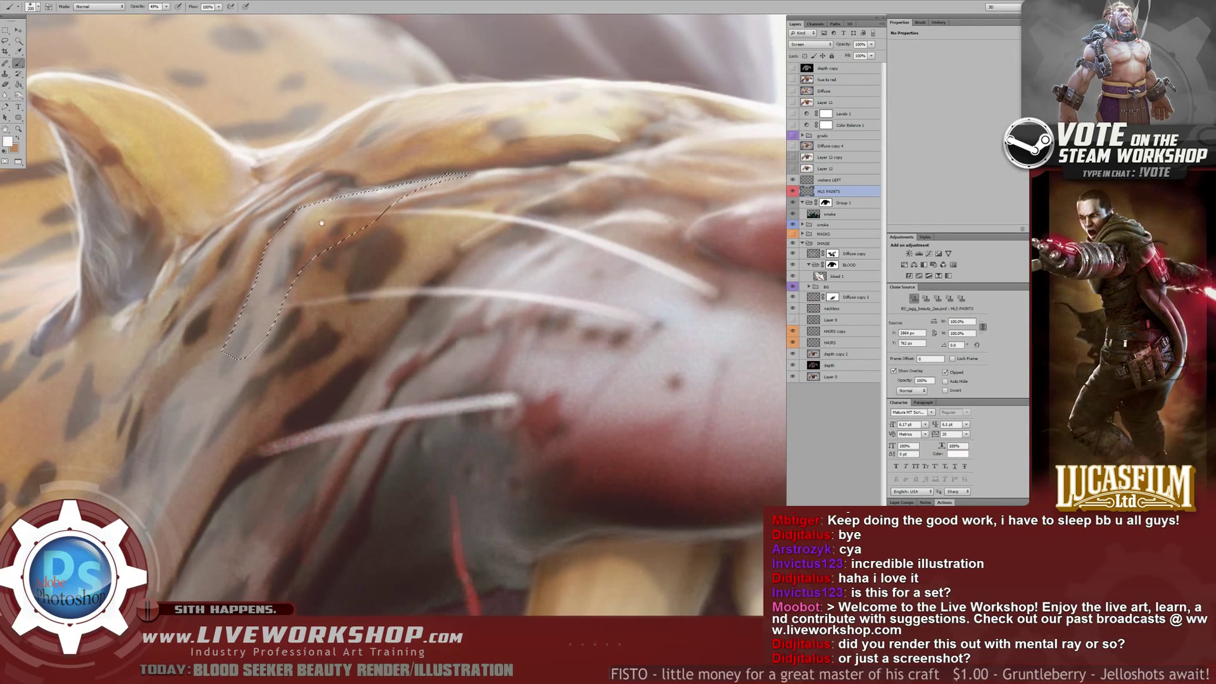
alt+click(157, 163)
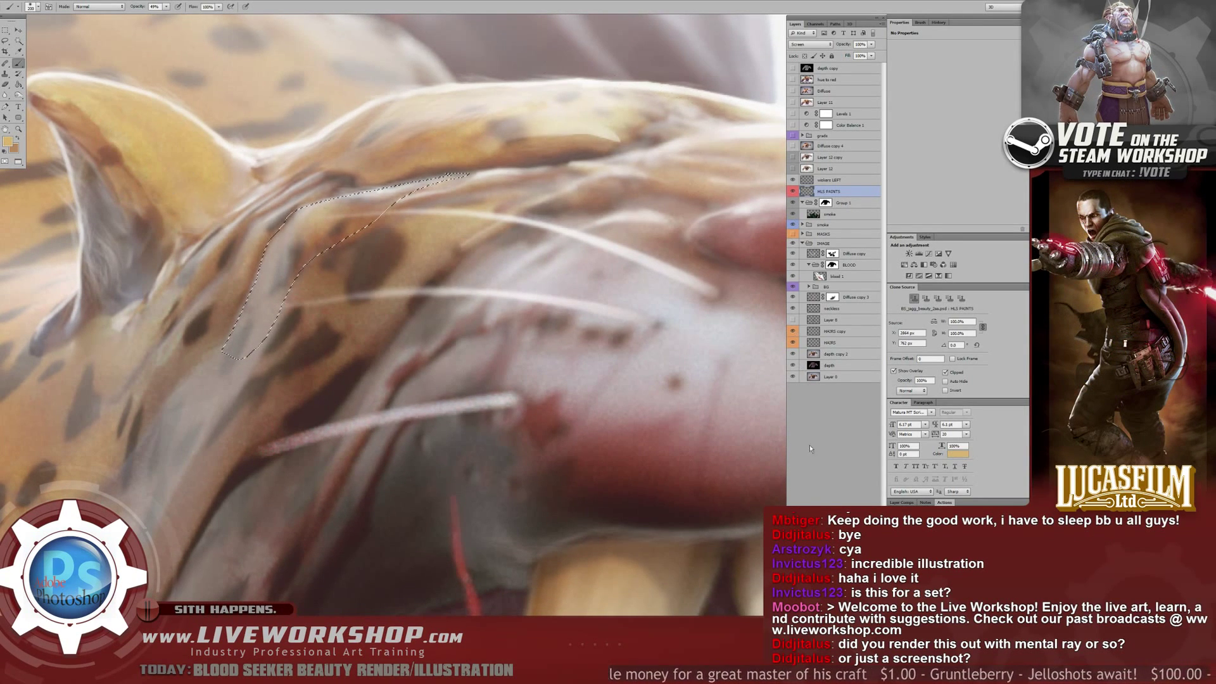
- Add a new layer named CHEECKS above the red-labelled paint layer, label it yellow and set its blend mode to Overlay
key(ctrl+shift+alt+n)
double_click(830, 191)
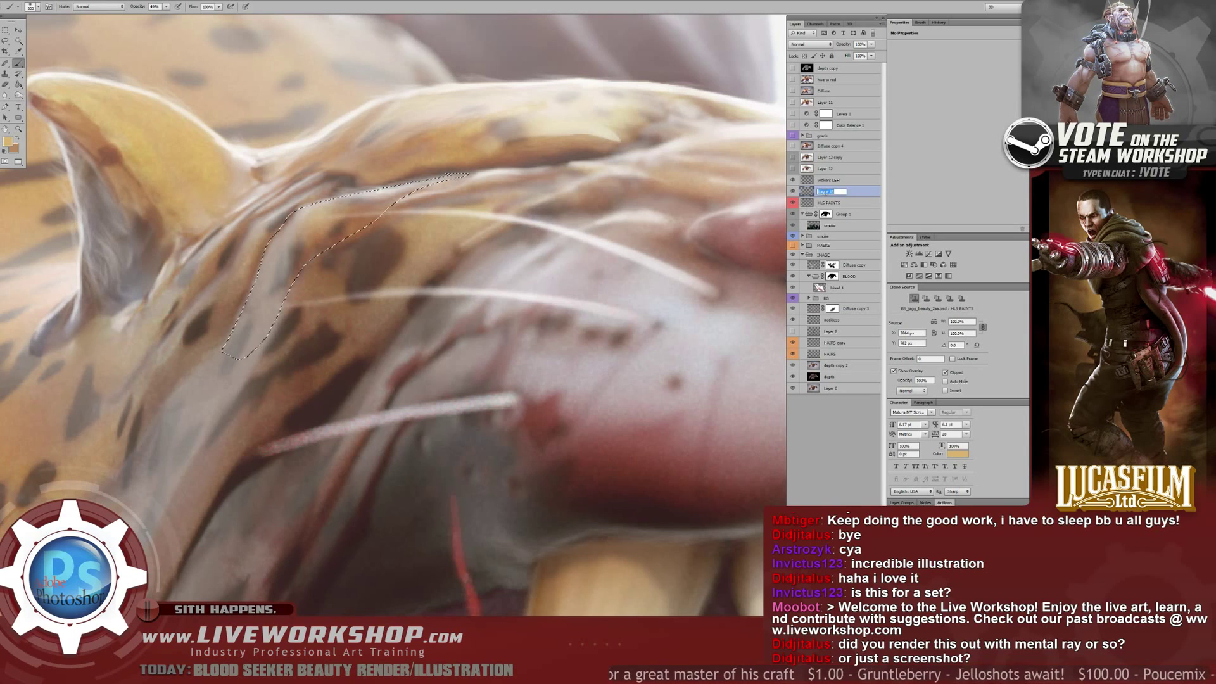
text(C)
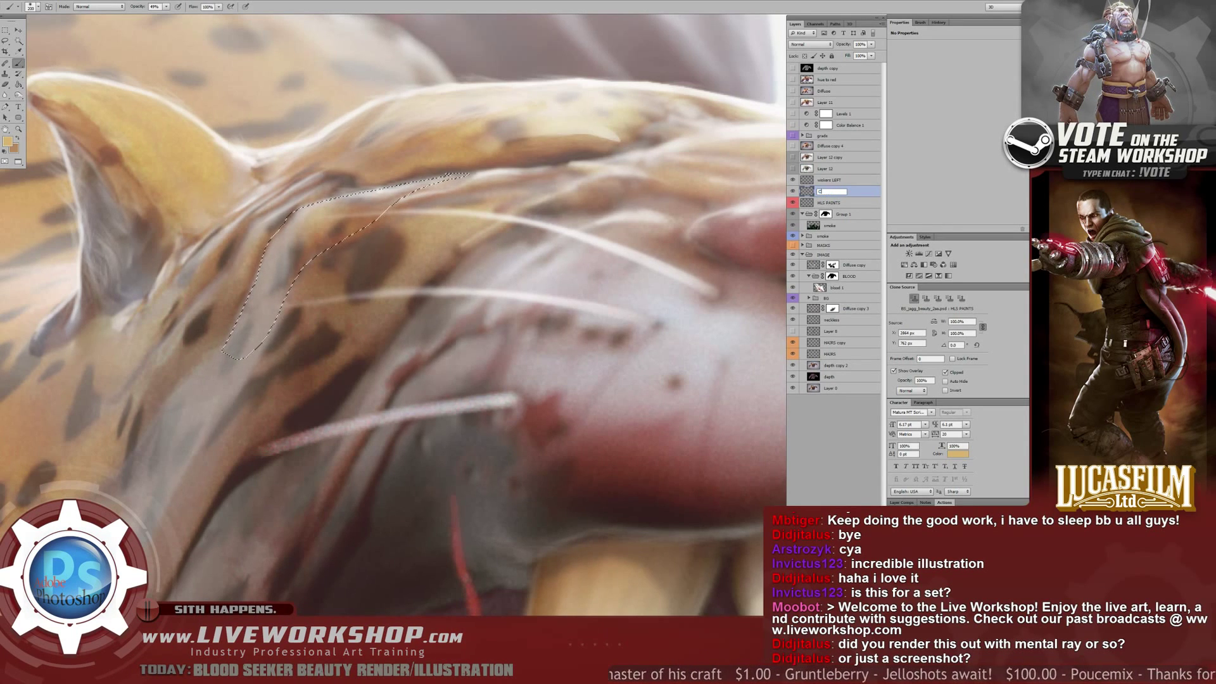
text(HEECKS)
key(Return)
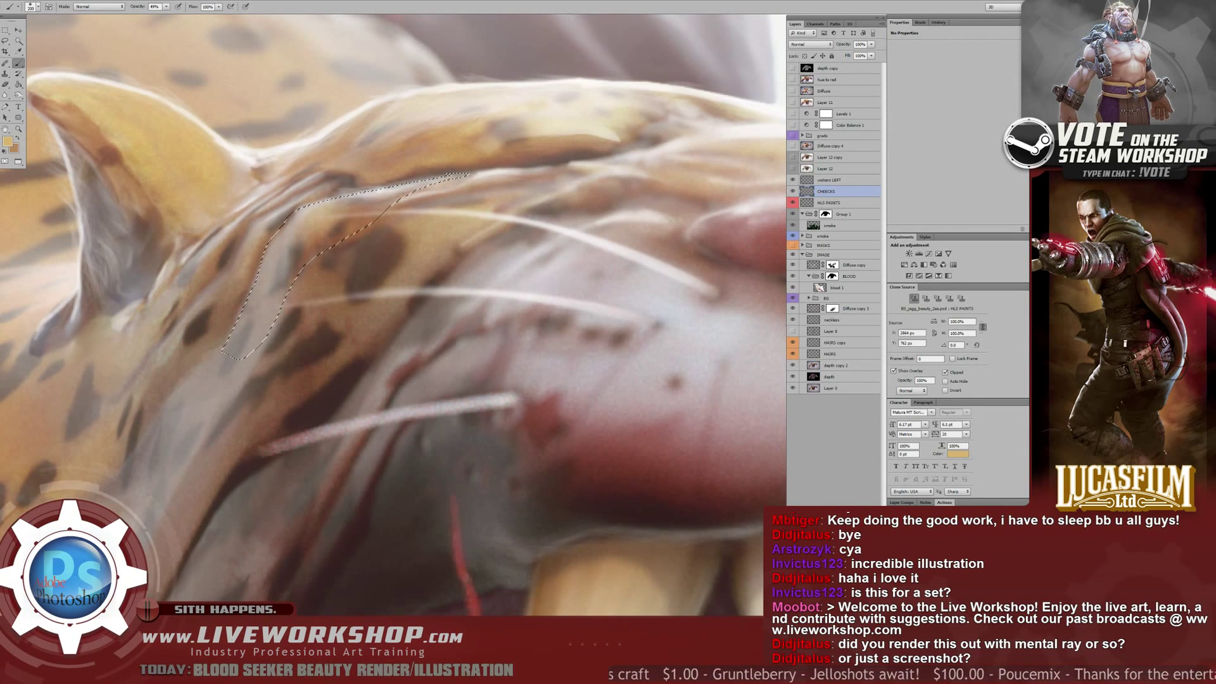
right_click(792, 191)
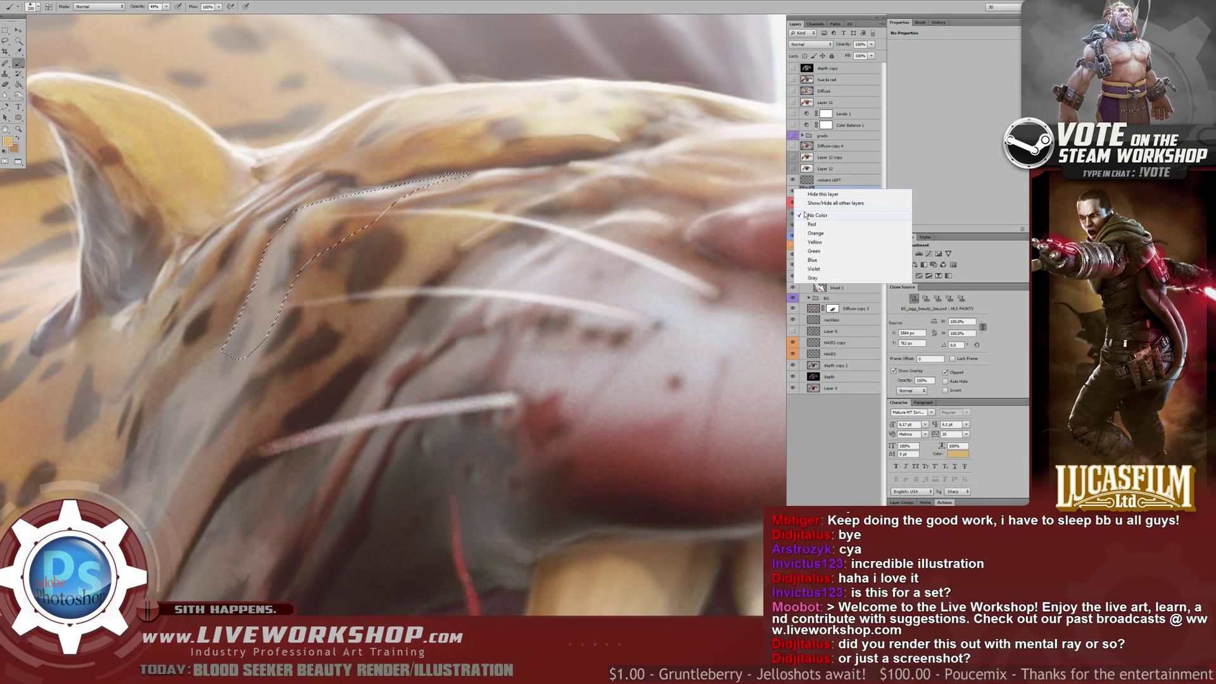
click(820, 244)
click(809, 44)
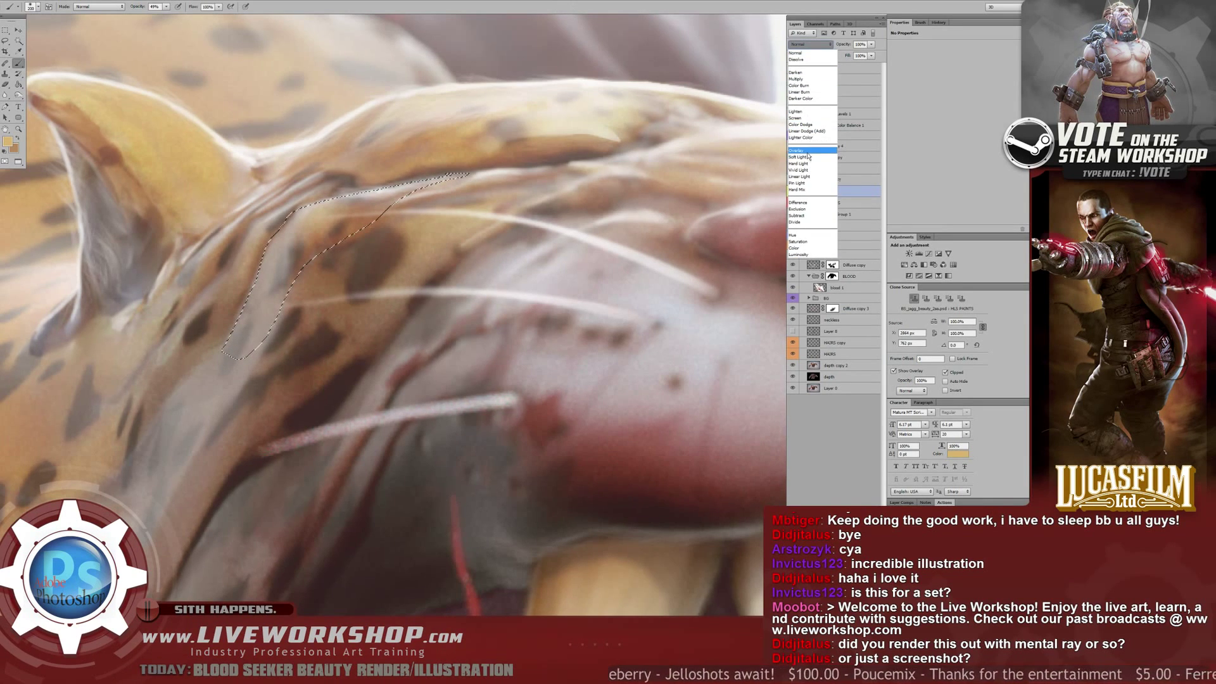
click(796, 150)
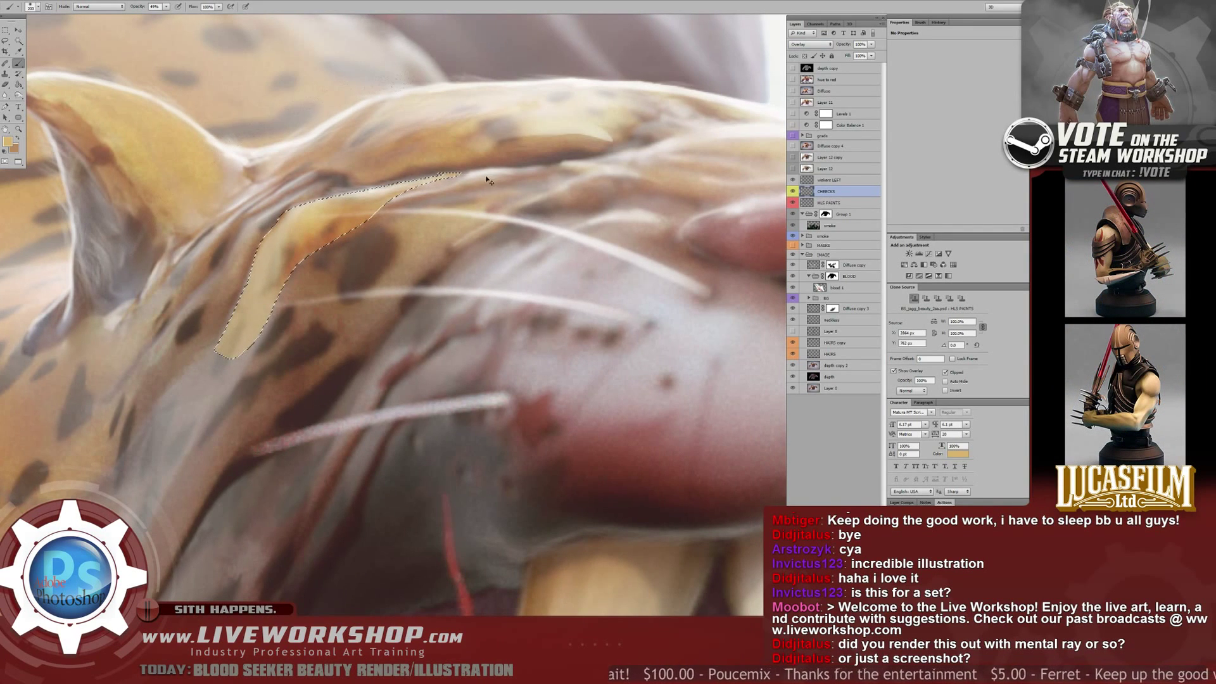
- Clear the golden paint from the fold and extend the Lasso selection down the cheek and toward the muzzle, excluding the narrow creases
key(l)
key(Delete)
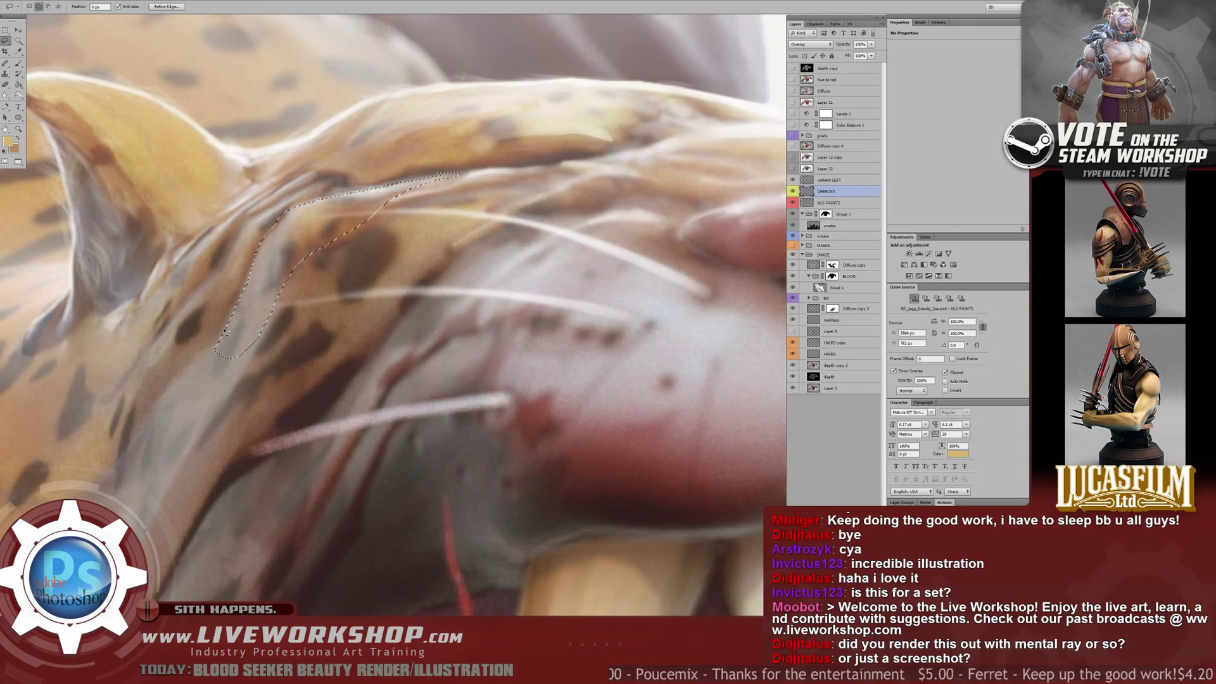
mouse_move(170, 444)
mouse_down()
mouse_move(203, 464)
mouse_move(288, 340)
mouse_move(371, 300)
mouse_move(401, 262)
mouse_up()
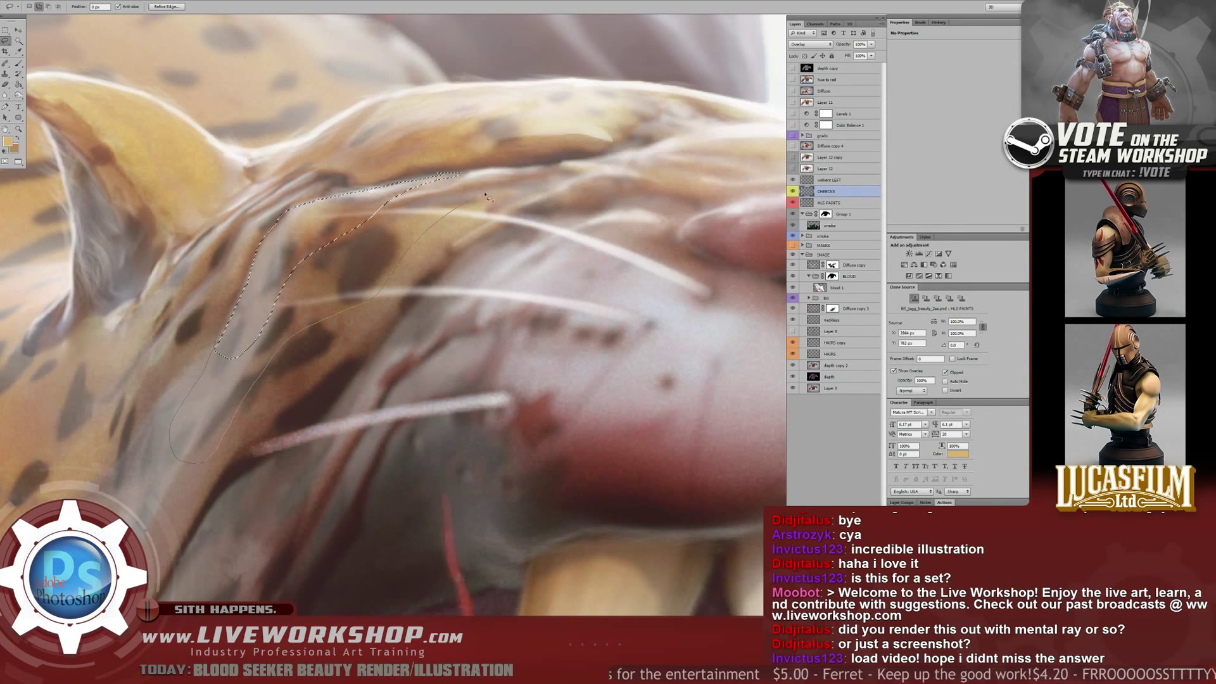
drag(540, 174, 536, 171)
drag(291, 274, 326, 246)
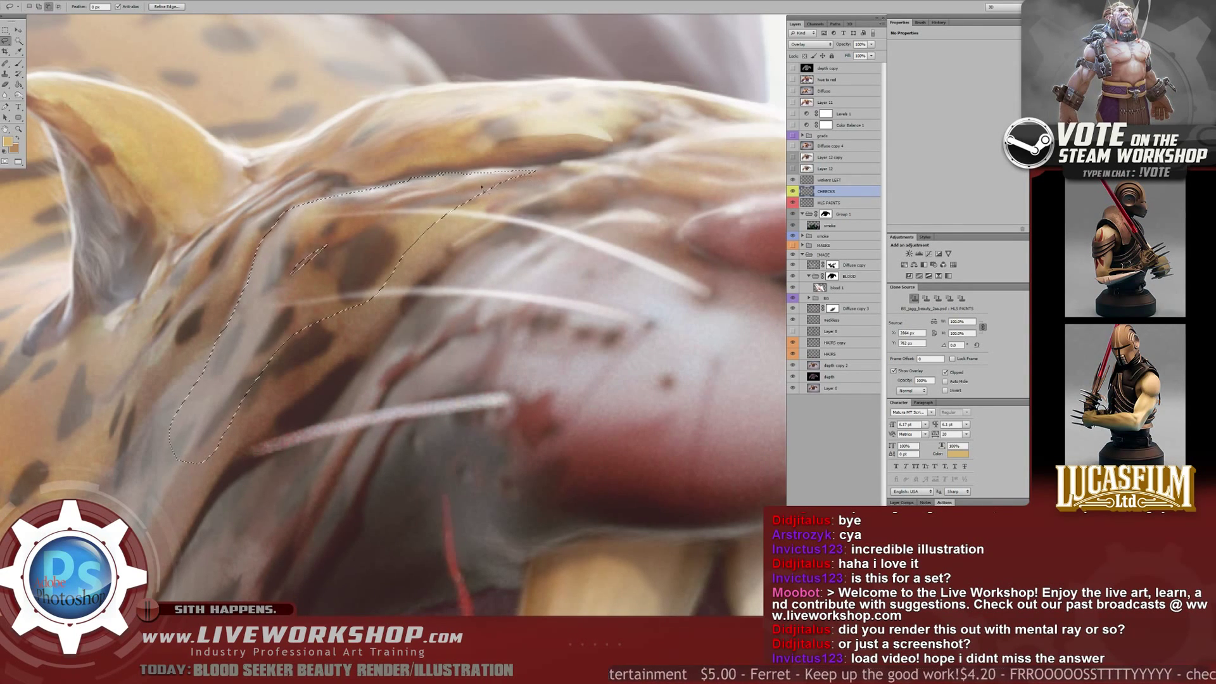
mouse_move(443, 212)
mouse_down()
mouse_move(529, 197)
mouse_move(374, 285)
mouse_up()
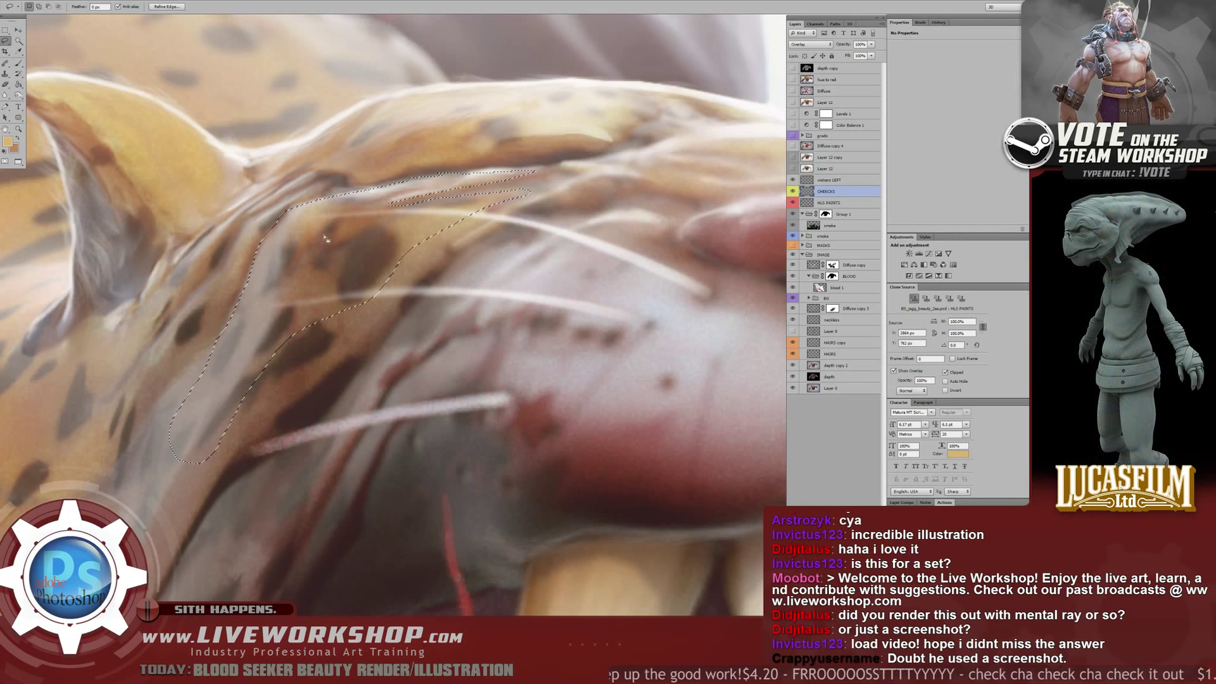
- Paint the golden tone lightly inside the cheek selection at reduced brush opacity, deselect, and soften the paint with a soft low-opacity Eraser
key(b)
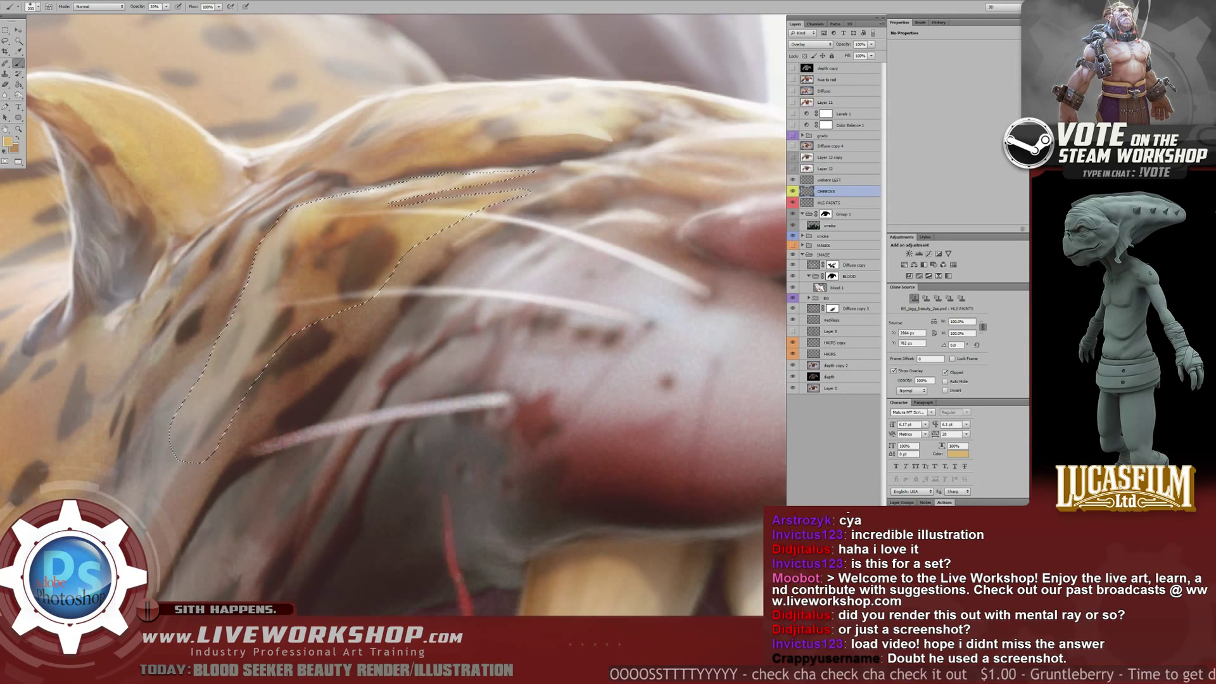
key(ctrl+d)
key(e)
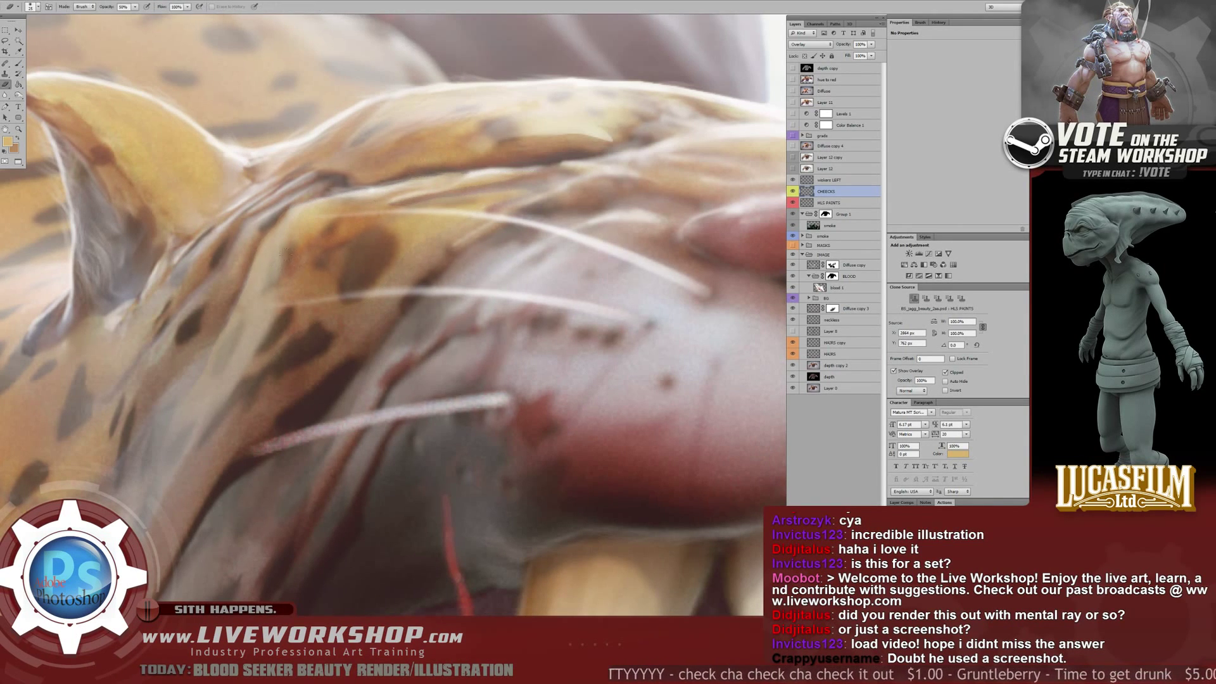
right_click(340, 332)
double_click(346, 328)
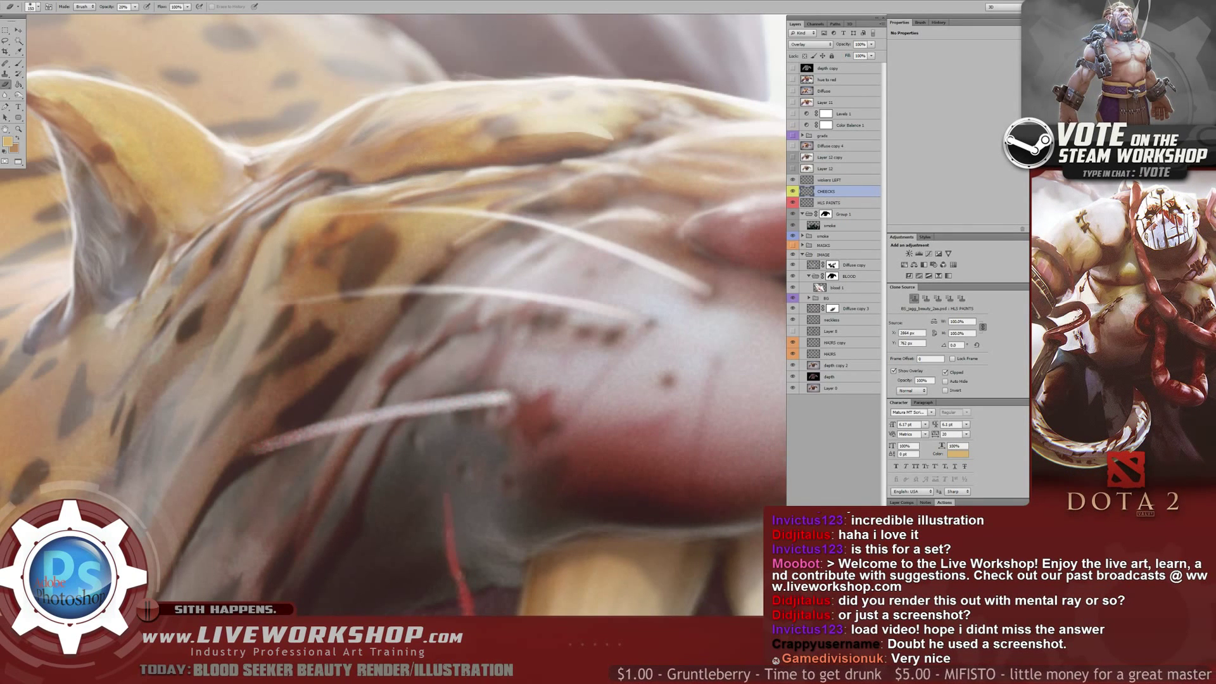
key(ctrl+minus)
key(ctrl+minus)
key(ctrl+minus)
key(ctrl+minus)
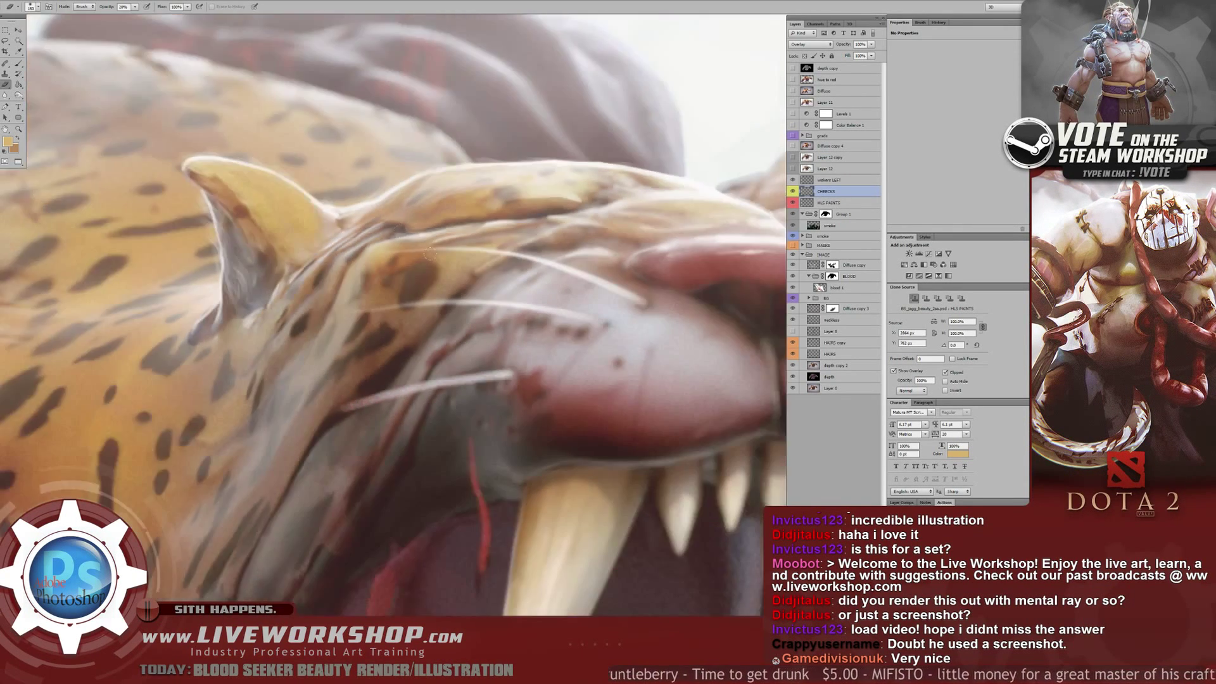
- Compare the muzzle with and without the CHEECKS layer, and duplicate that layer to strengthen the golden tint
key(ctrl+plus)
key(ctrl+plus)
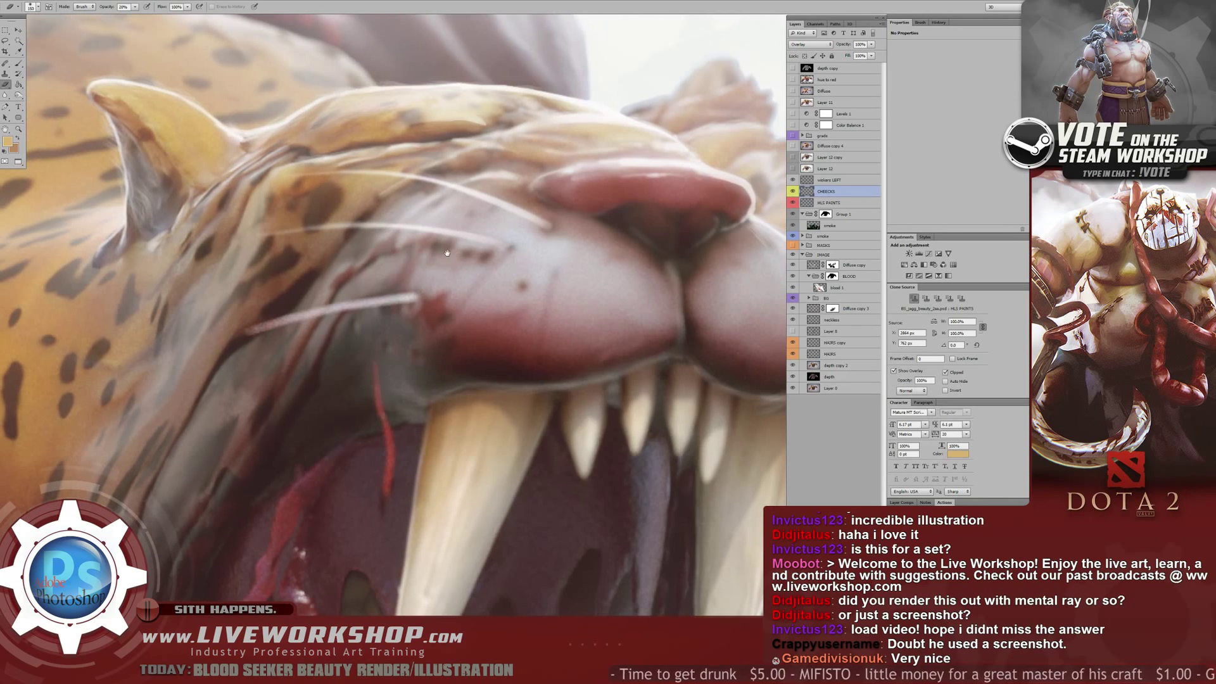
click(793, 191)
click(793, 191)
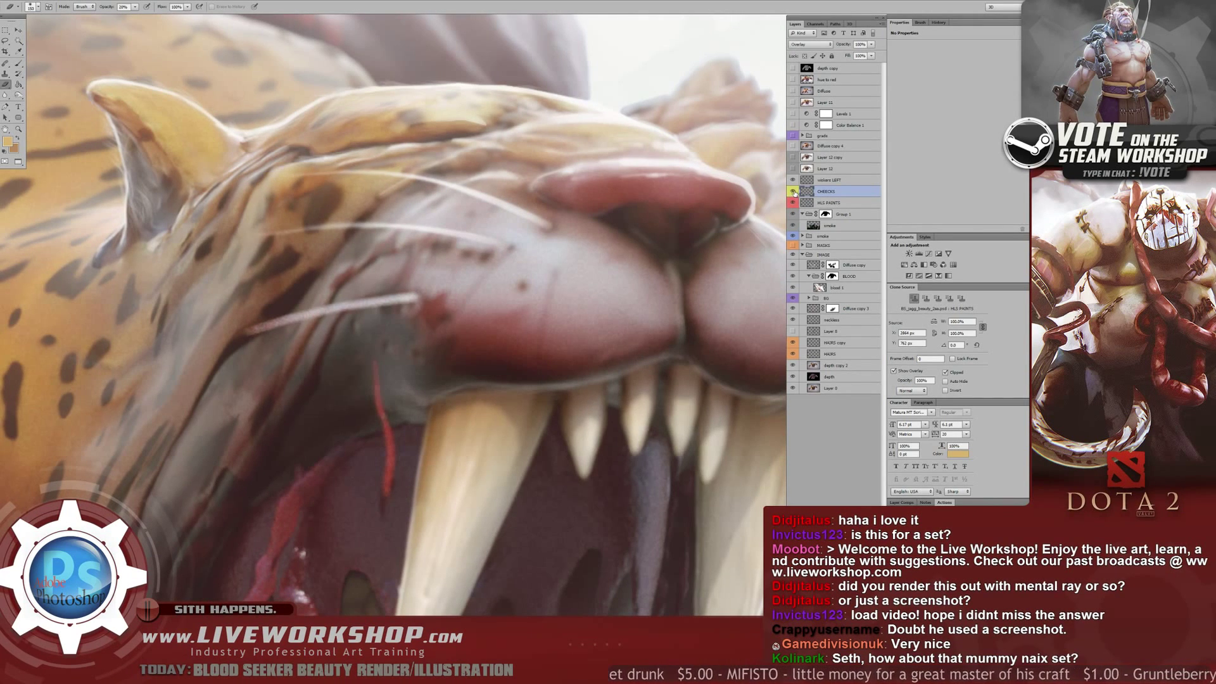
key(ctrl+alt+j)
key(Return)
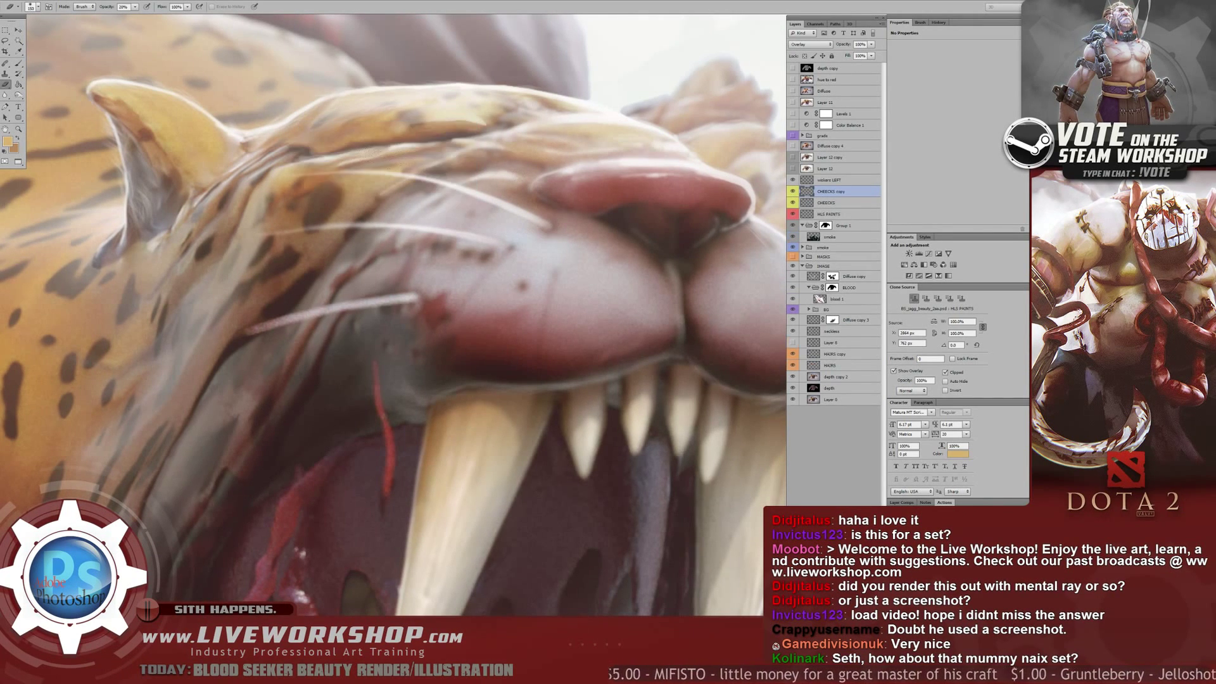
- Reduce the brush size and merge the duplicate CHEECKS layer down into the original
key(ctrl+minus)
key(ctrl+minus)
key(ctrl+plus)
key(ctrl+plus)
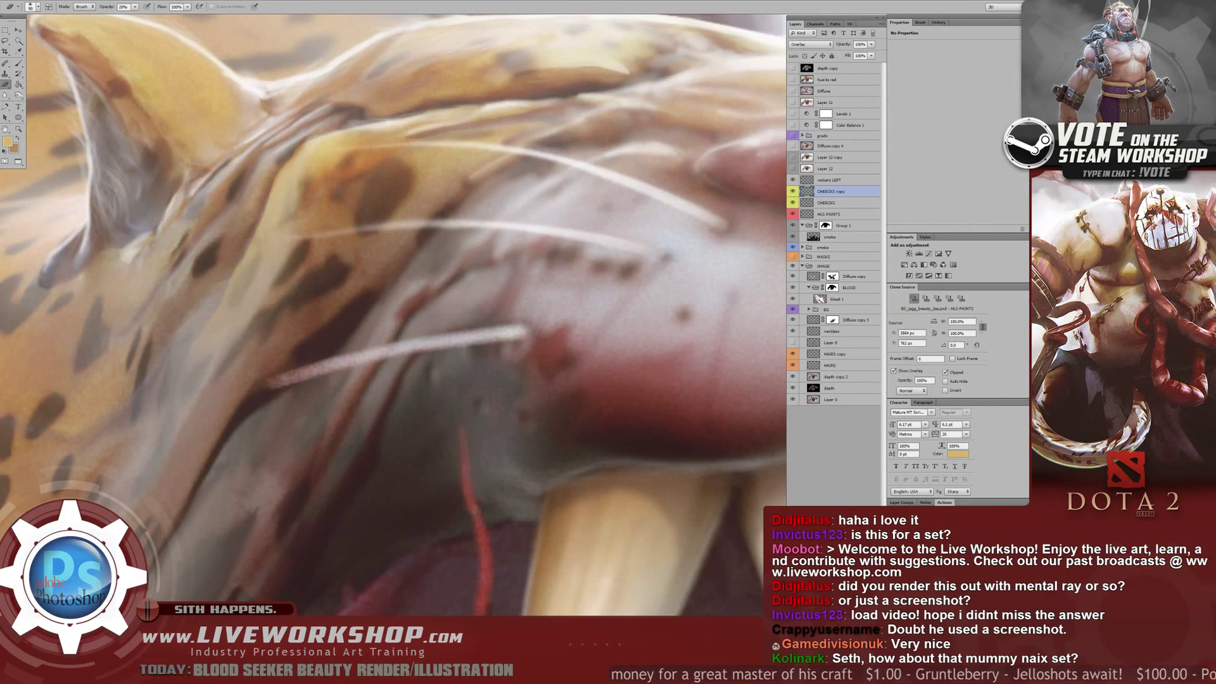
key(bracketleft)
key(bracketleft)
key(bracketleft)
key(bracketleft)
key(bracketleft)
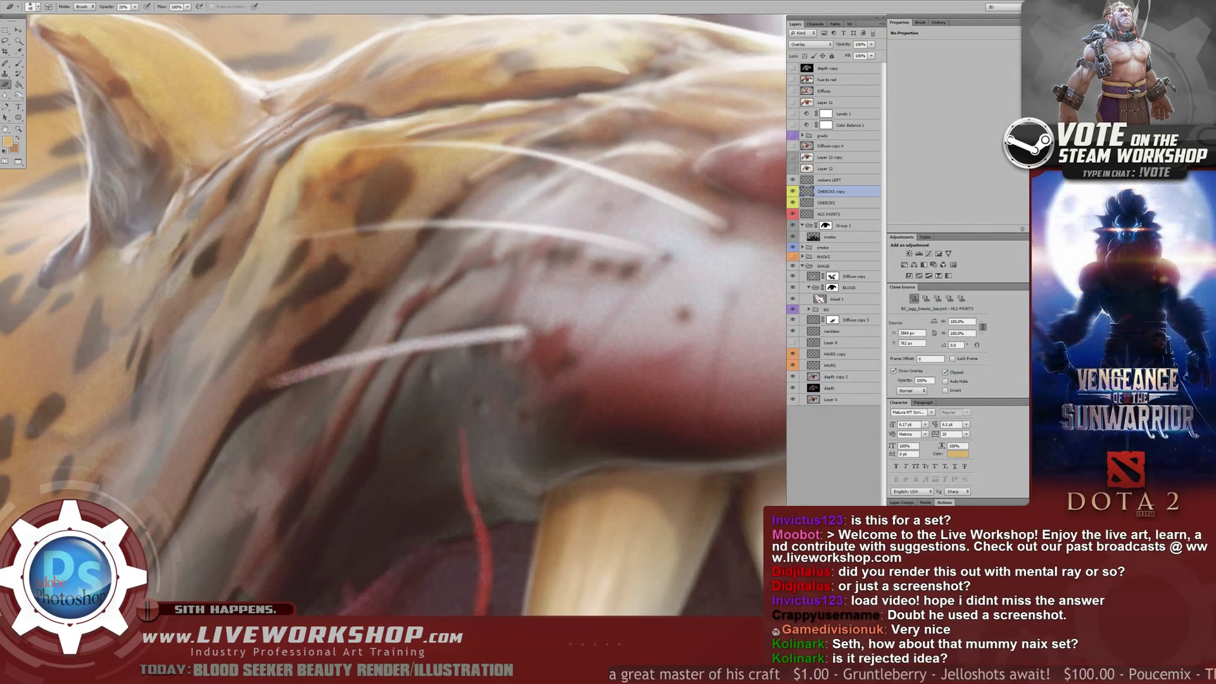
key(ctrl+e)
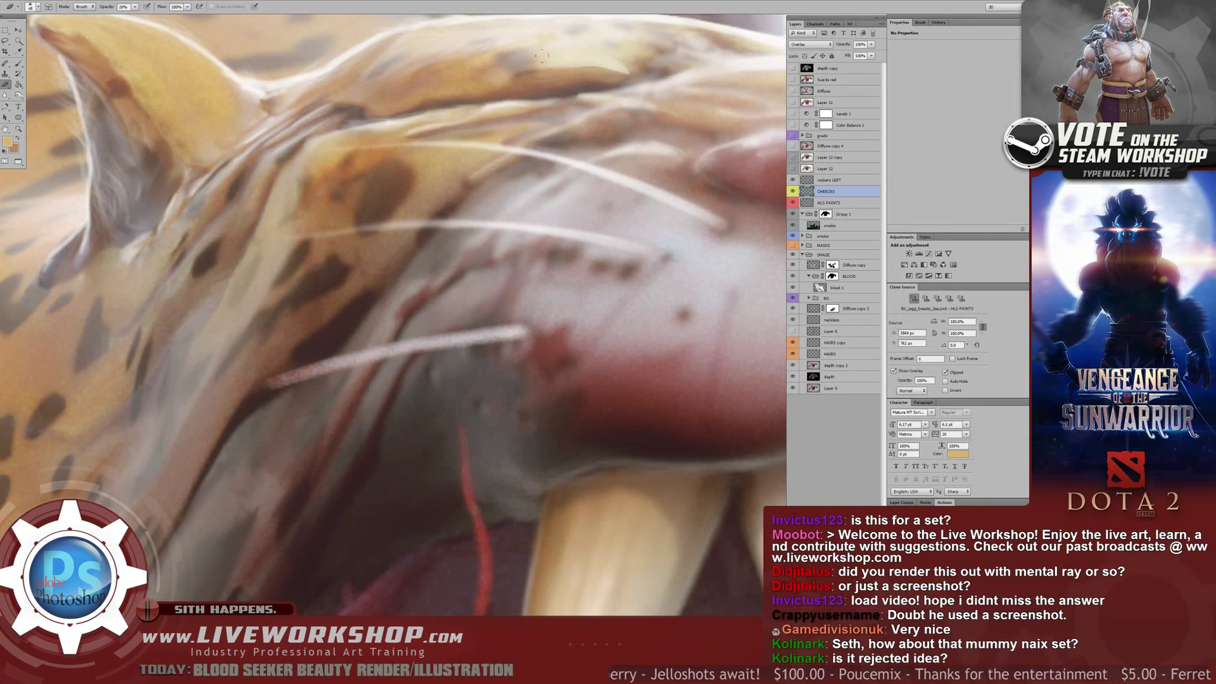
- Apply Hue/Saturation to the CHEECKS layer with Lightness at +100, and compare the image with the layer hidden and shown
scroll(541, 56, down, 10)
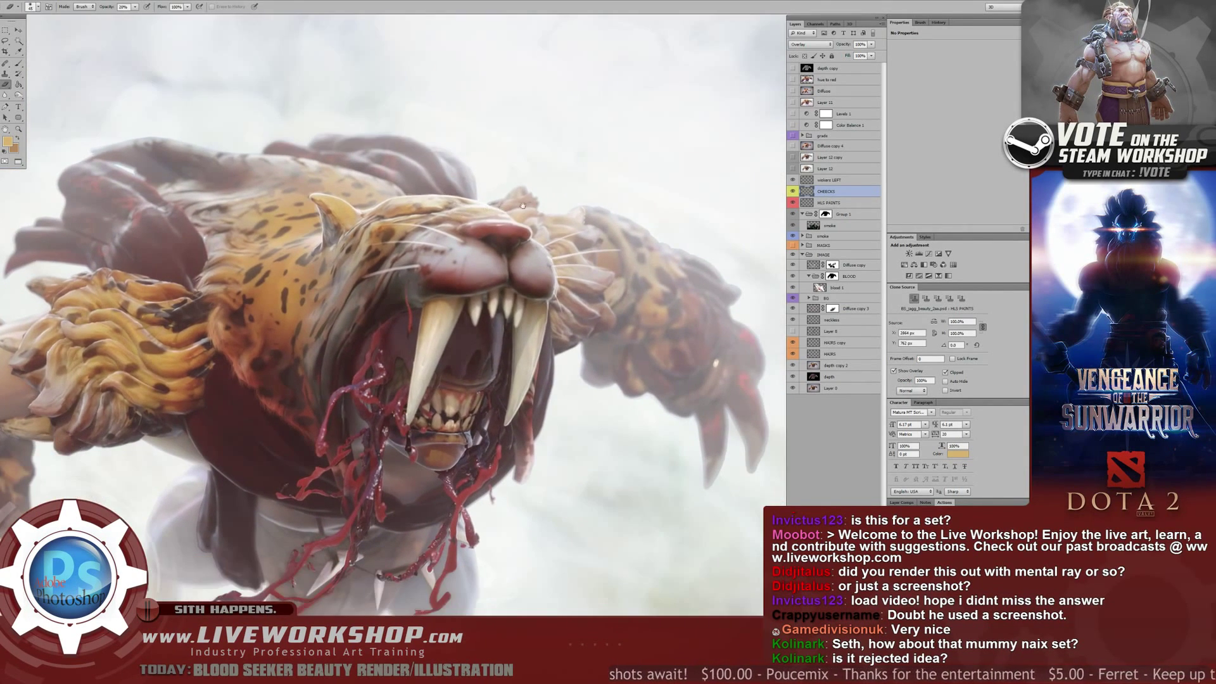
key(ctrl+u)
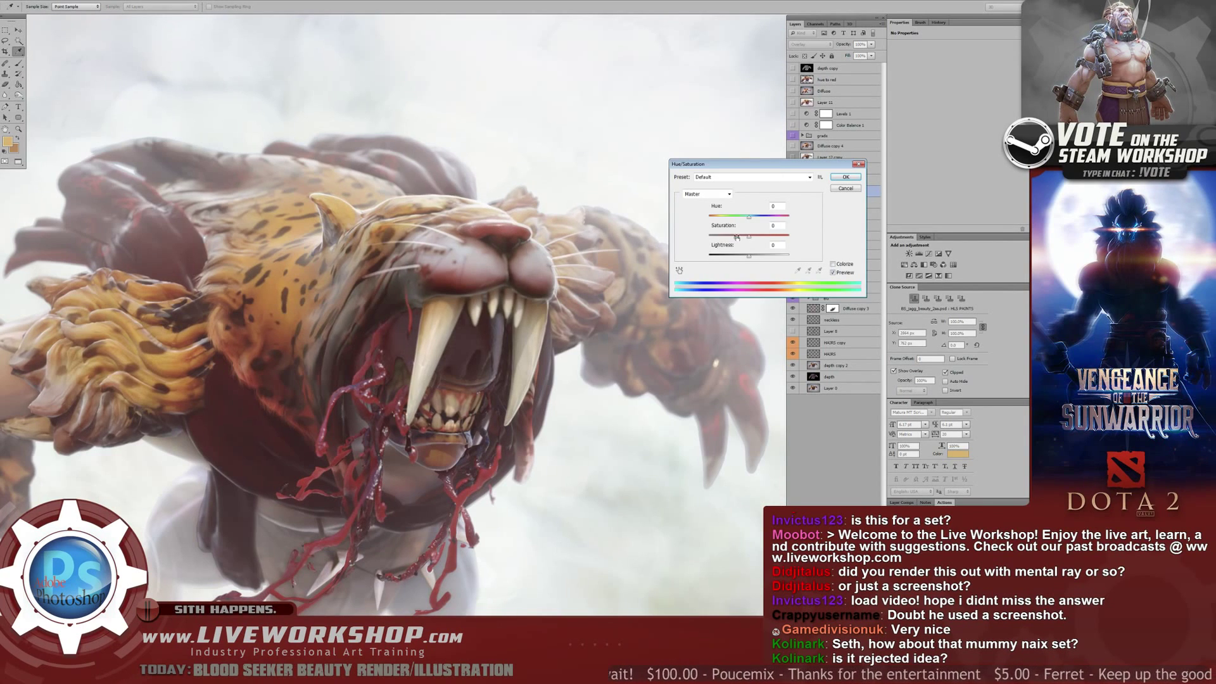
drag(736, 237, 805, 257)
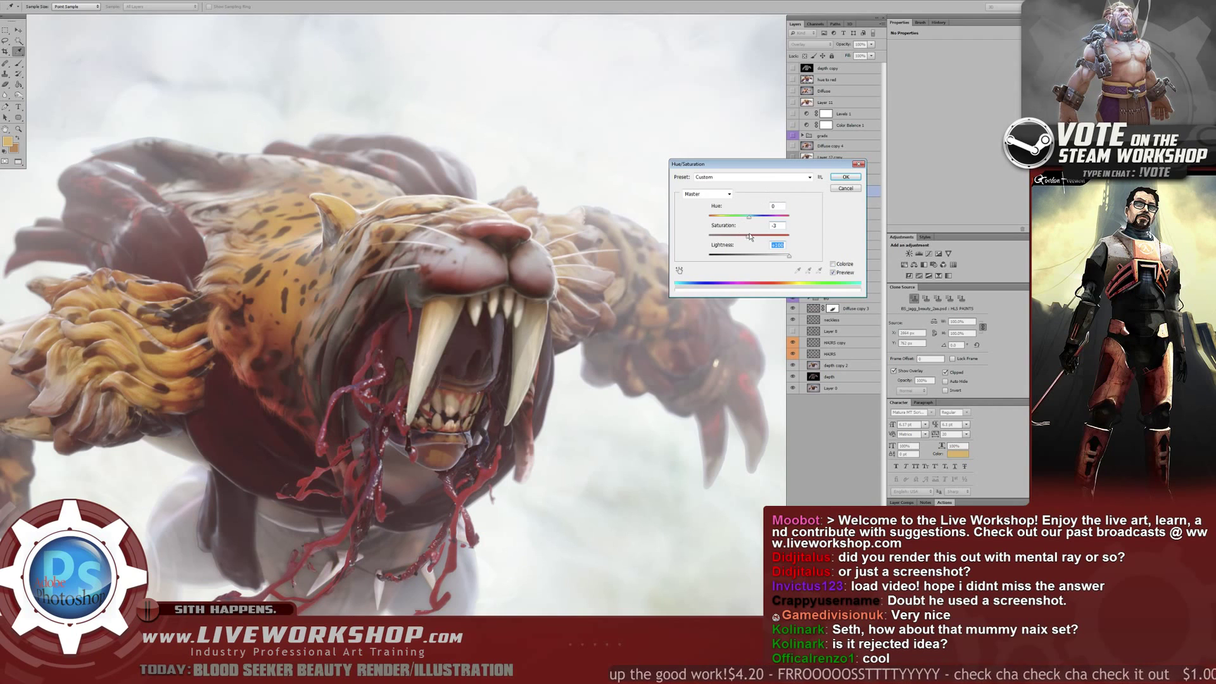
click(843, 179)
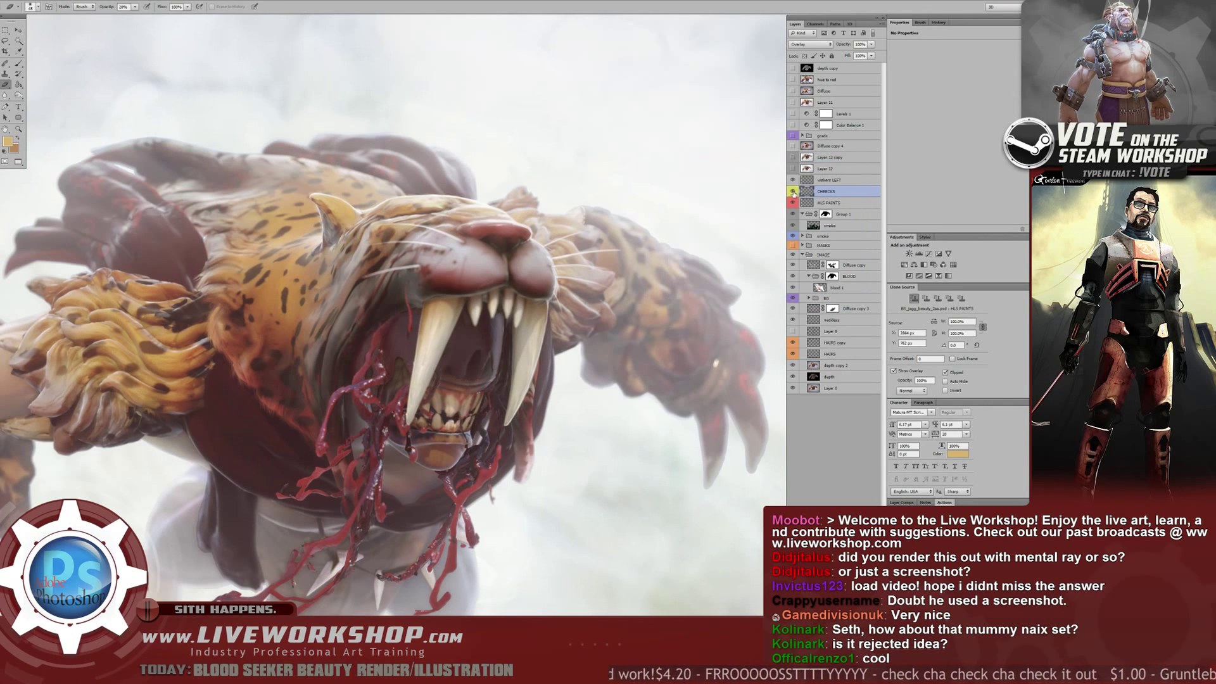
click(793, 191)
click(793, 191)
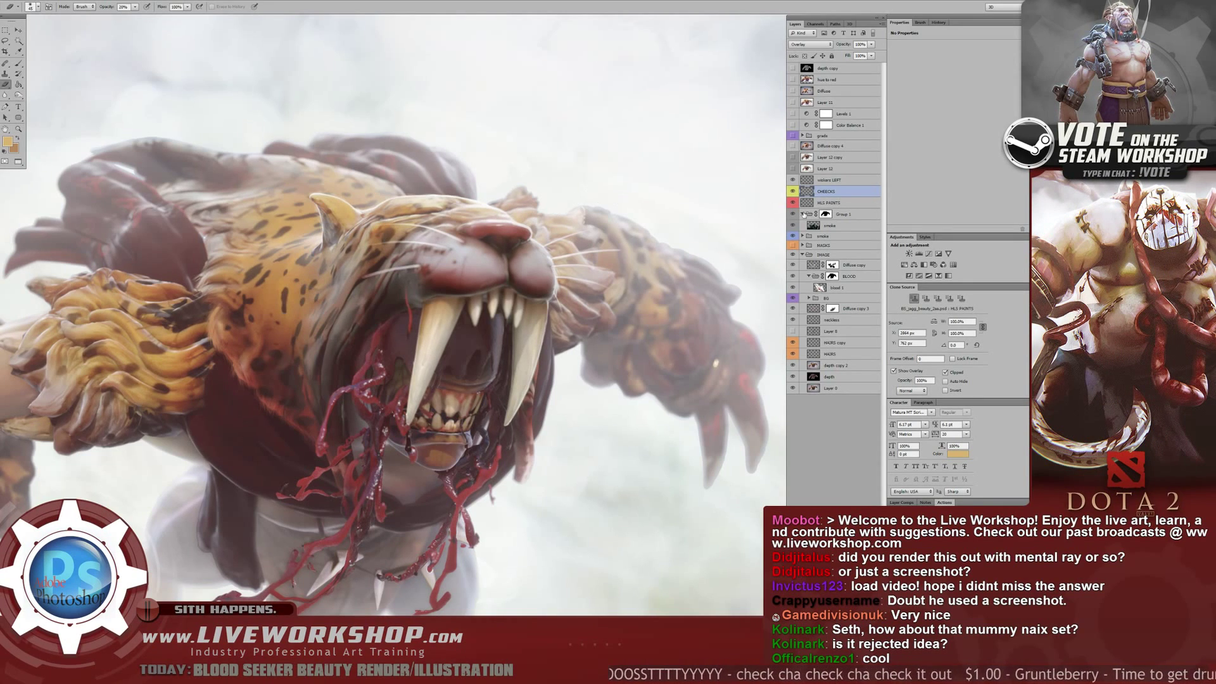
- Try different blend modes for the CHEECKS layer in its blending options and apply Linear Dodge (Add)
double_click(859, 193)
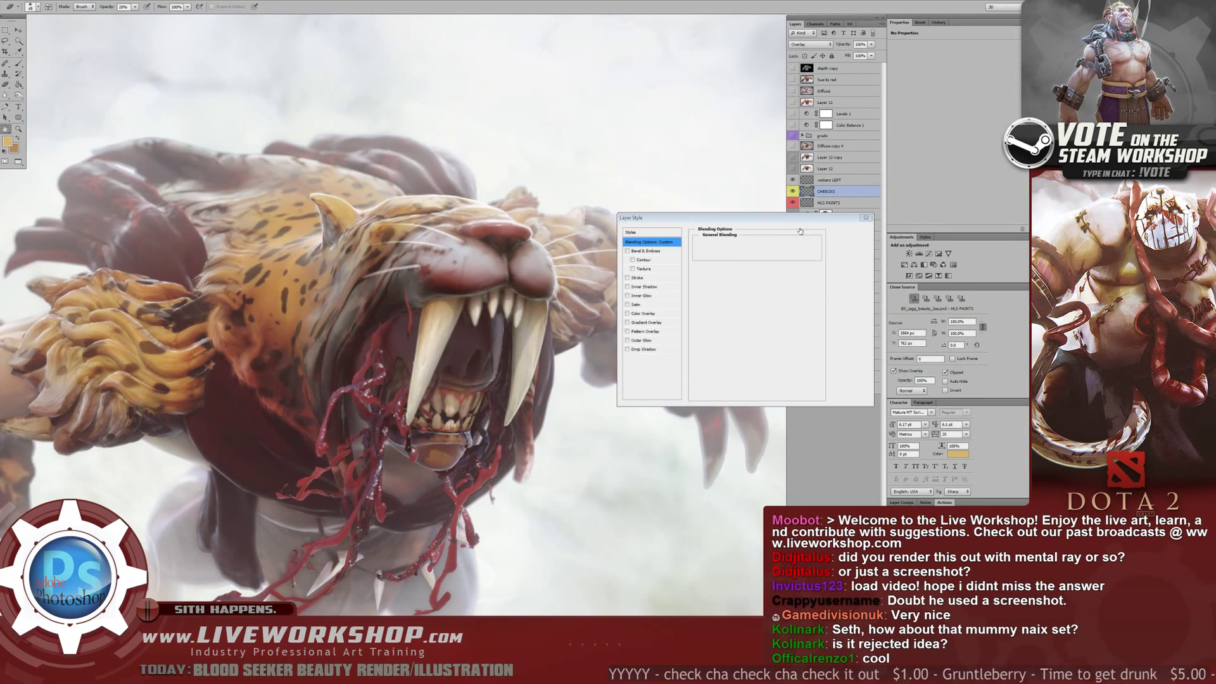
scroll(740, 244, down, 3)
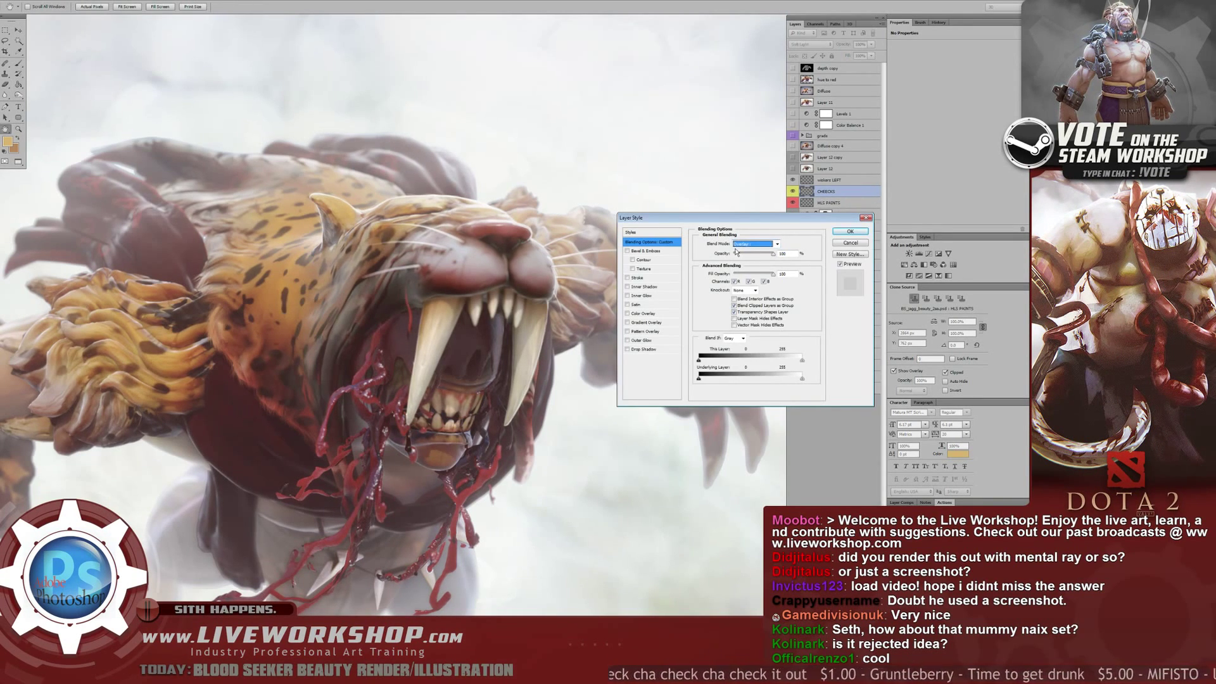
scroll(729, 251, down, 2)
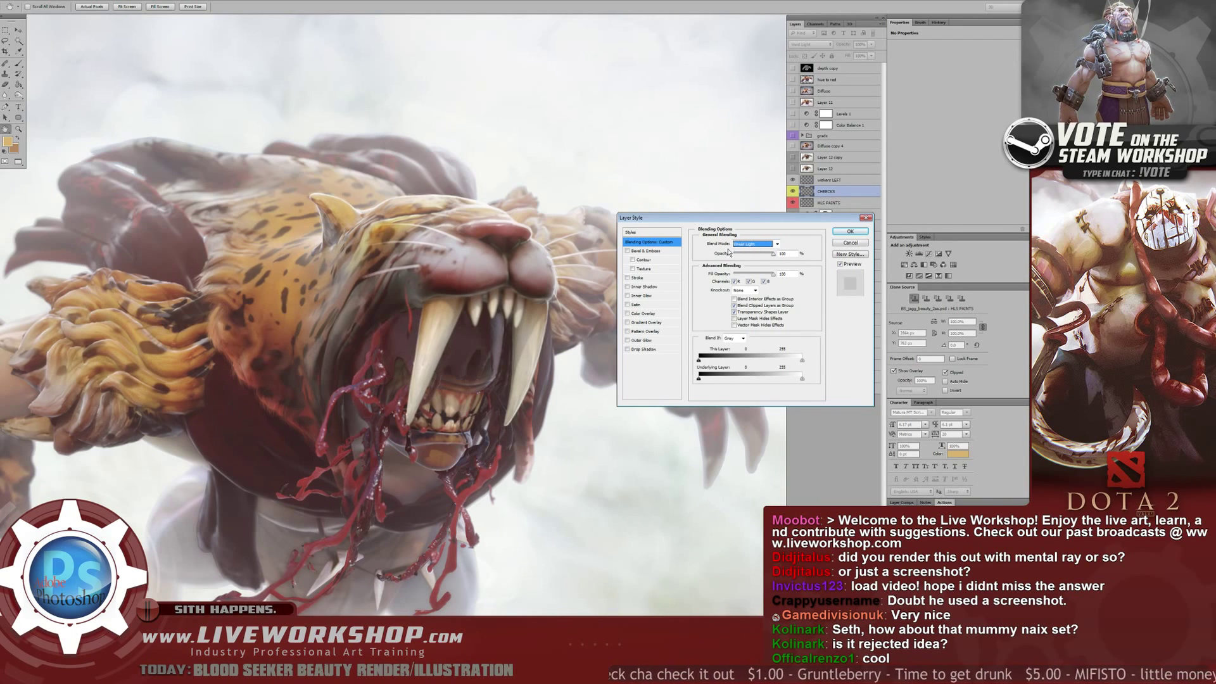
scroll(728, 251, down, 6)
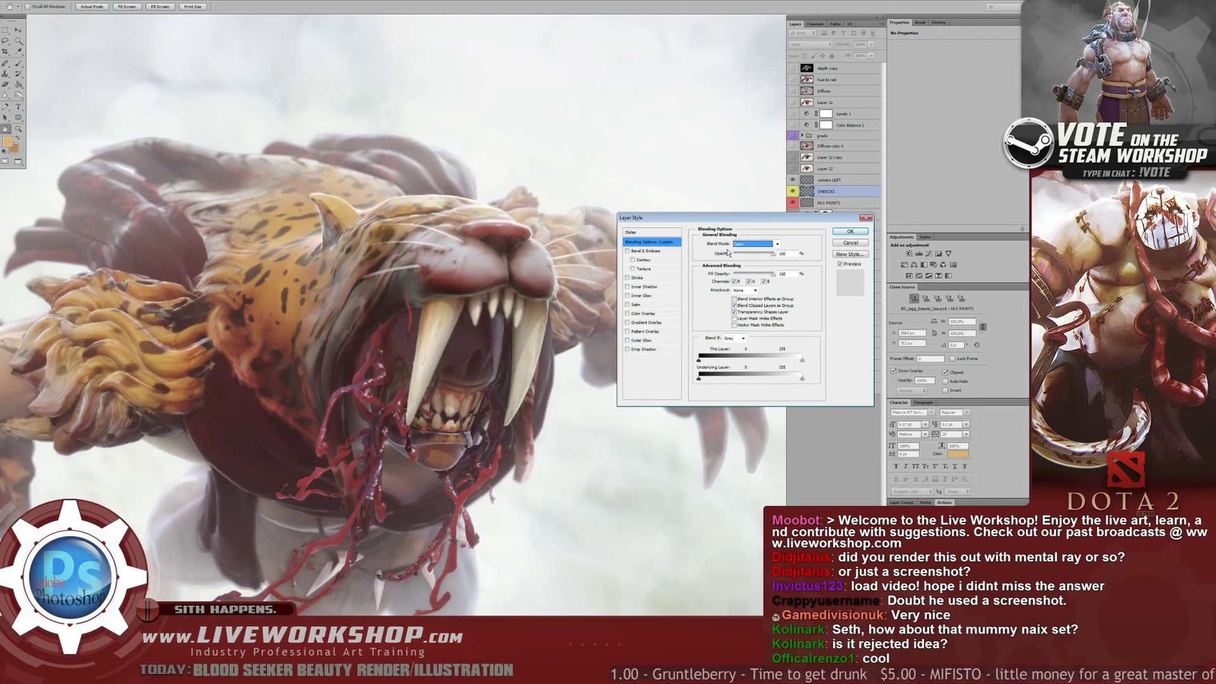
scroll(728, 252, up, 10)
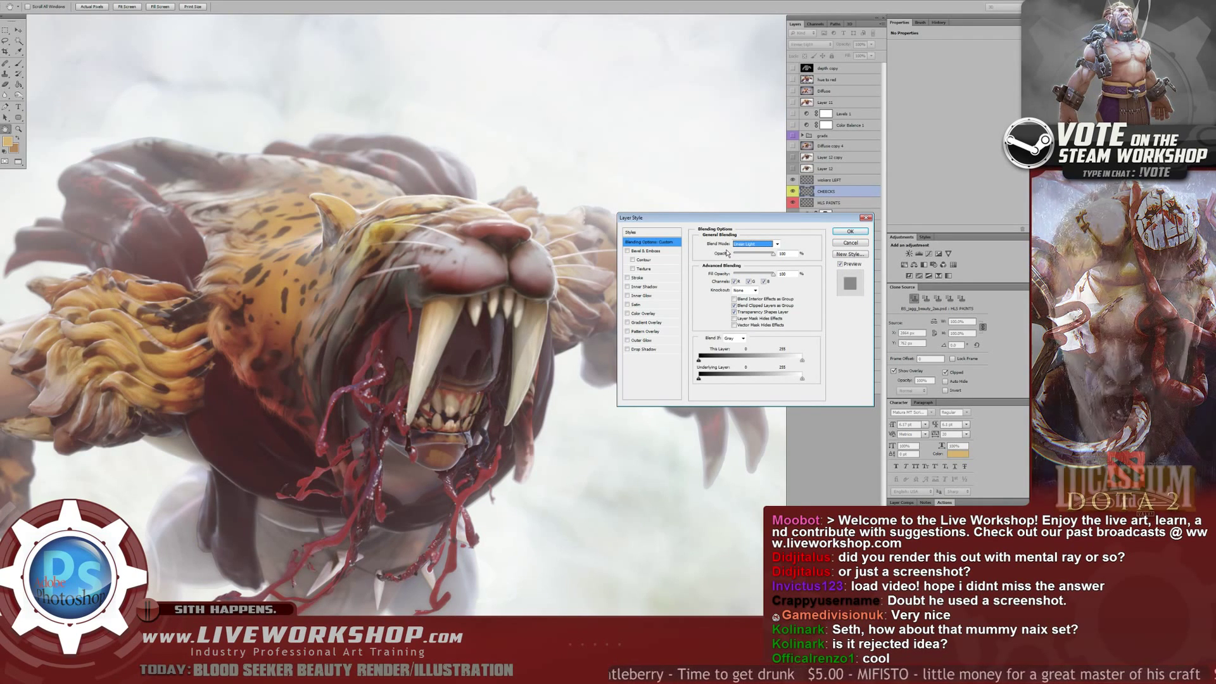
scroll(727, 252, up, 5)
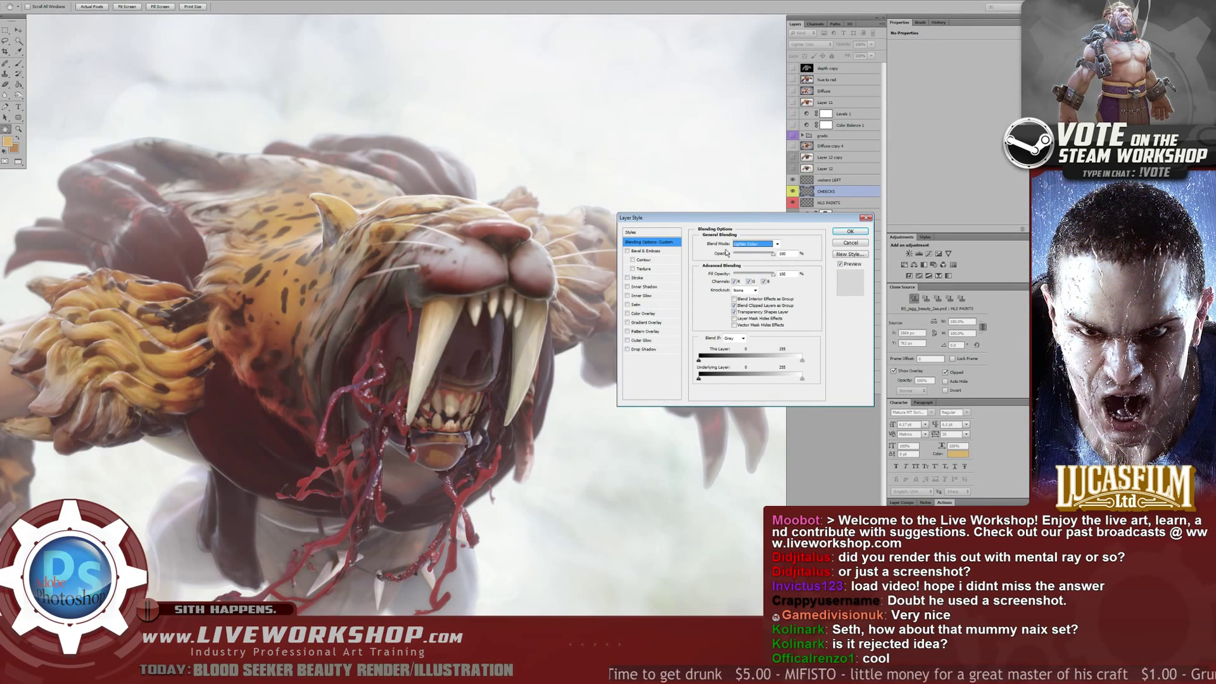
scroll(727, 253, up, 1)
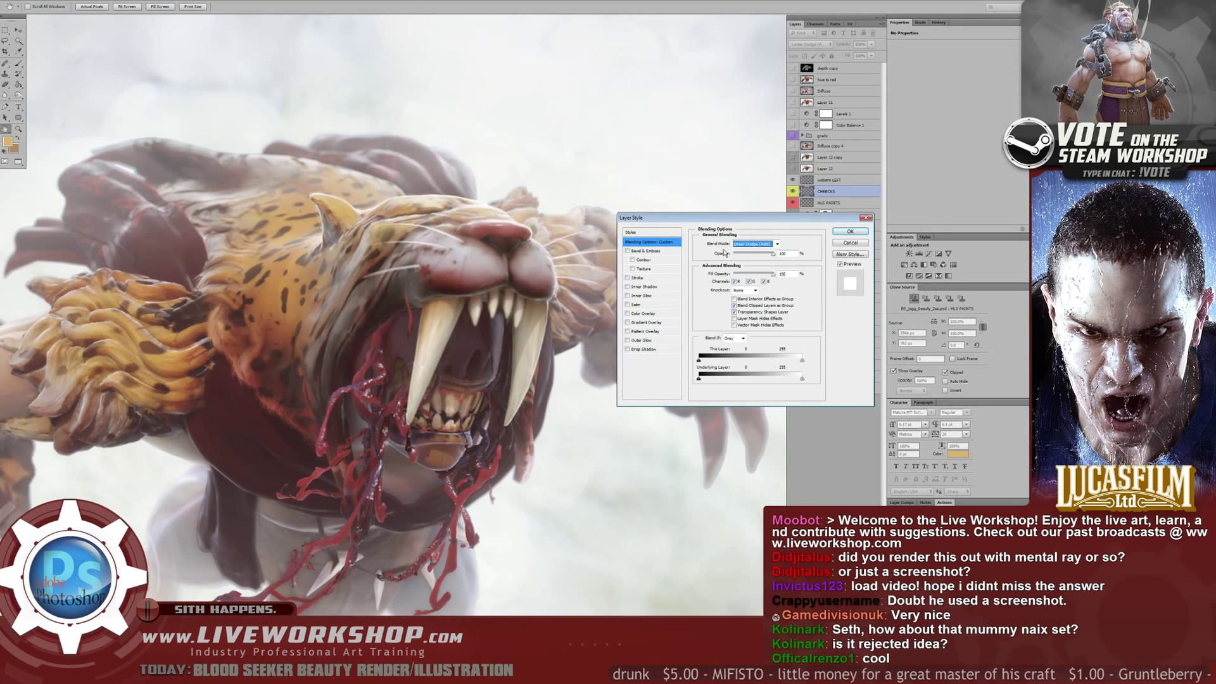
scroll(723, 252, down, 1)
scroll(722, 252, up, 1)
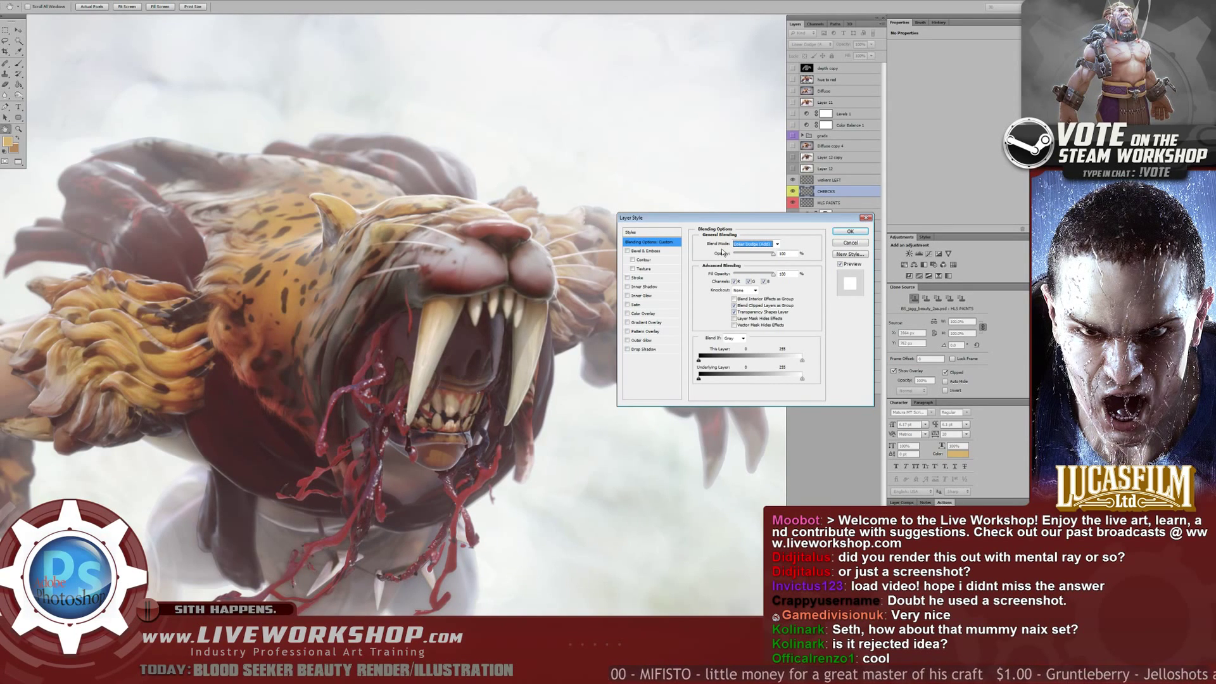
scroll(722, 252, down, 1)
scroll(722, 252, up, 1)
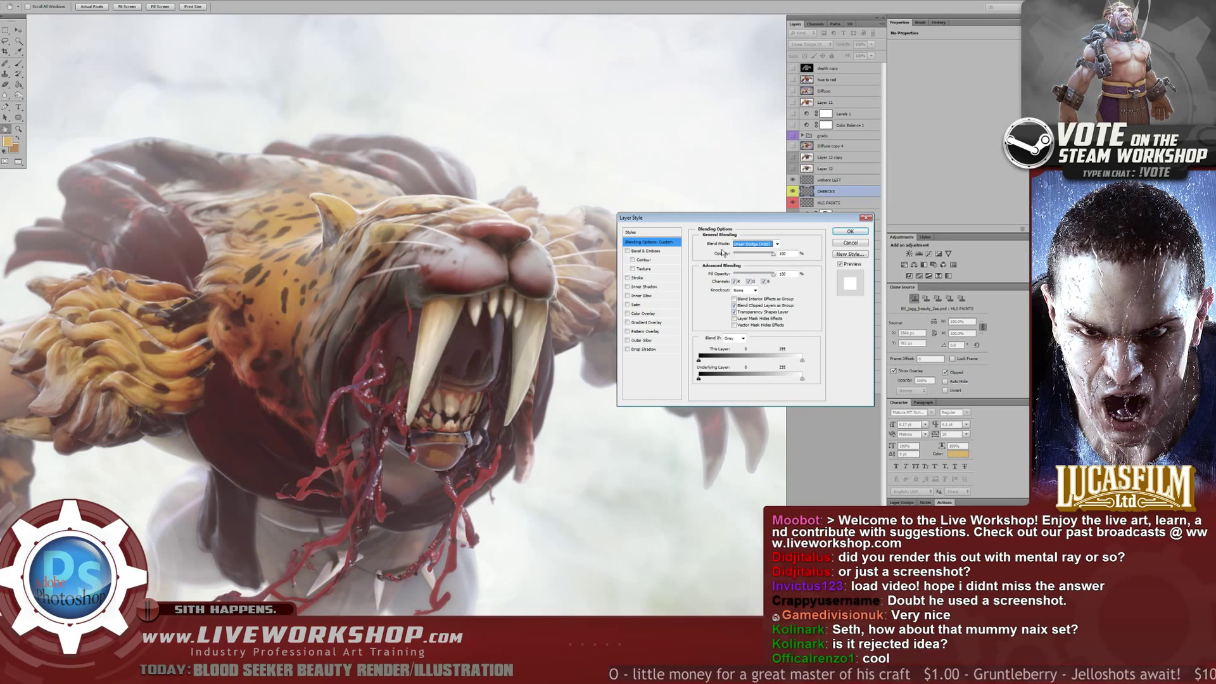
click(843, 231)
- Shift the CHEECKS layer's midtones toward red with Color Balance, setting Cyan/Red to +77
key(ctrl+b)
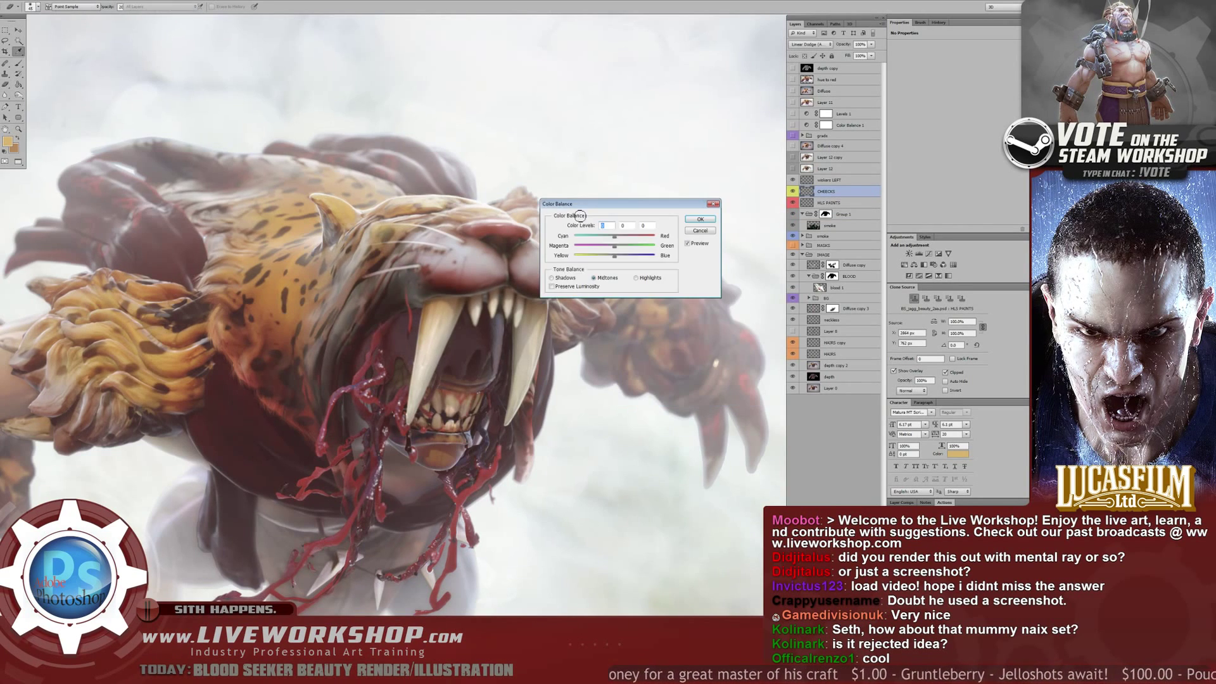
drag(614, 237, 646, 237)
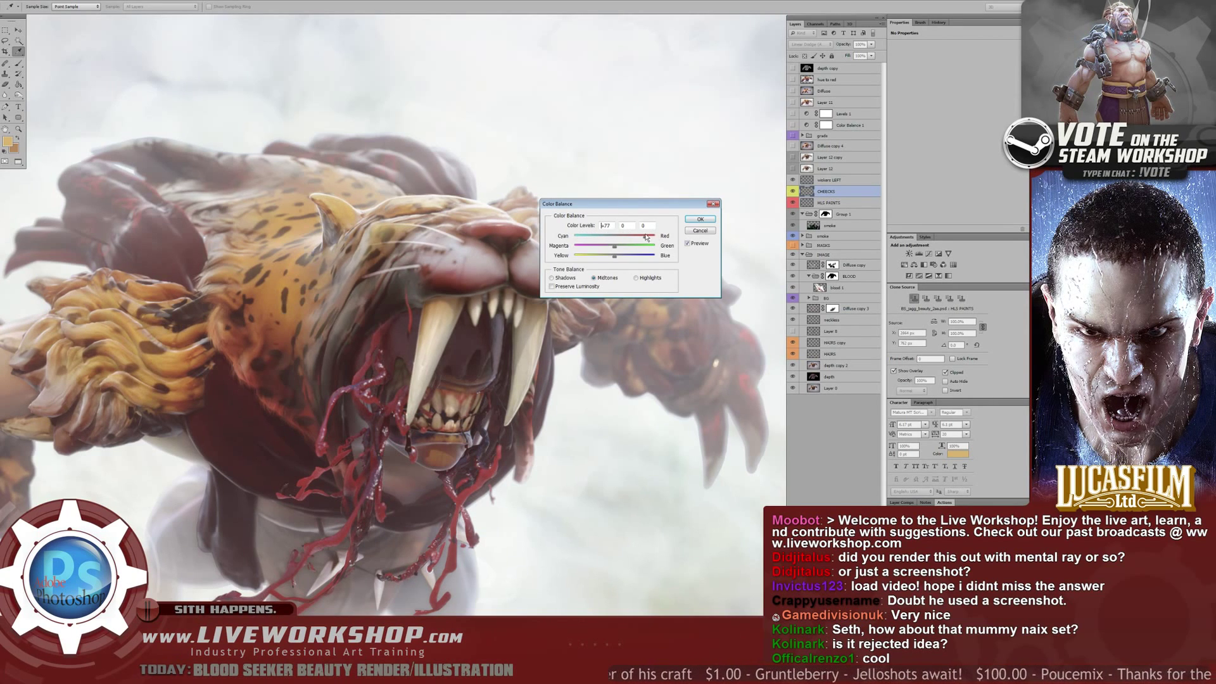
click(700, 219)
- Apply Hue/Saturation to the CHEECKS layer with Hue at -178, Saturation at +17 and a raised Lightness
key(ctrl+u)
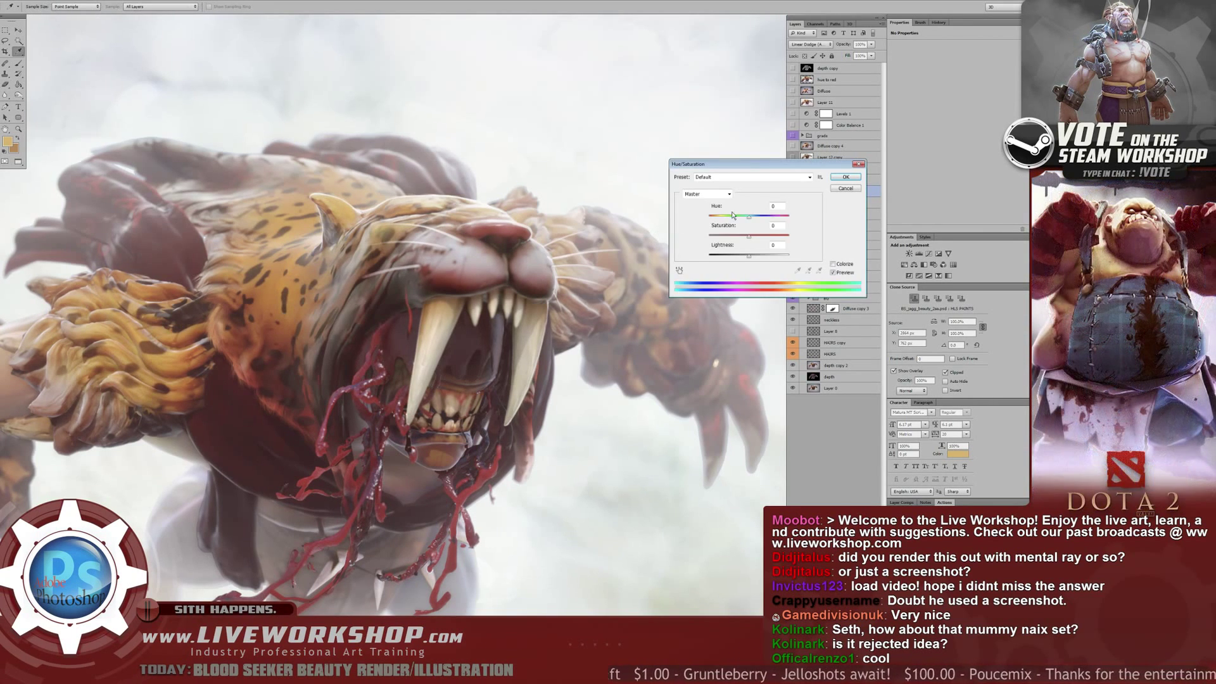
drag(749, 216, 710, 220)
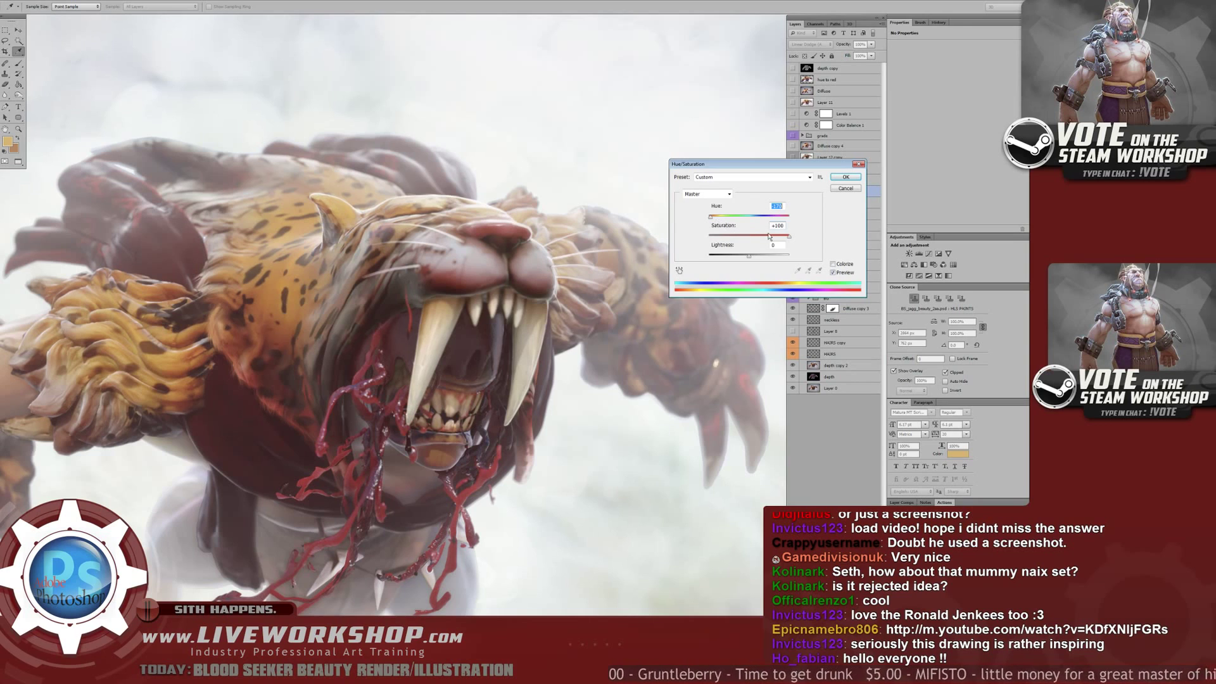
drag(788, 236, 763, 253)
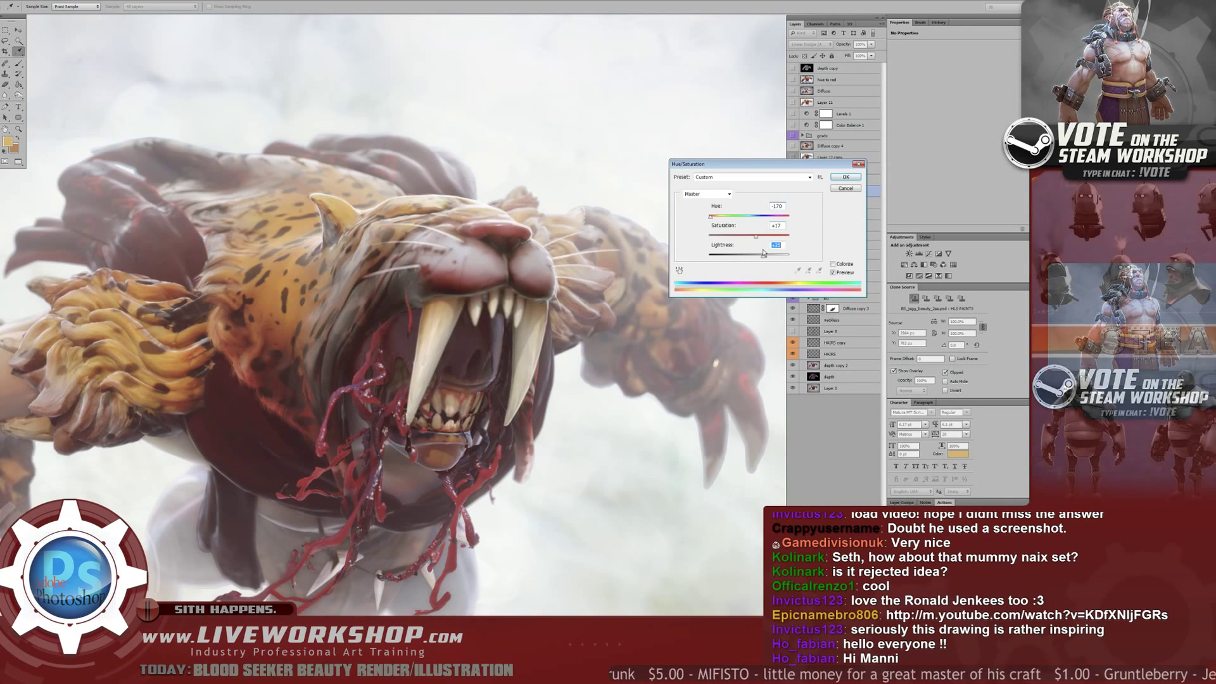
click(845, 177)
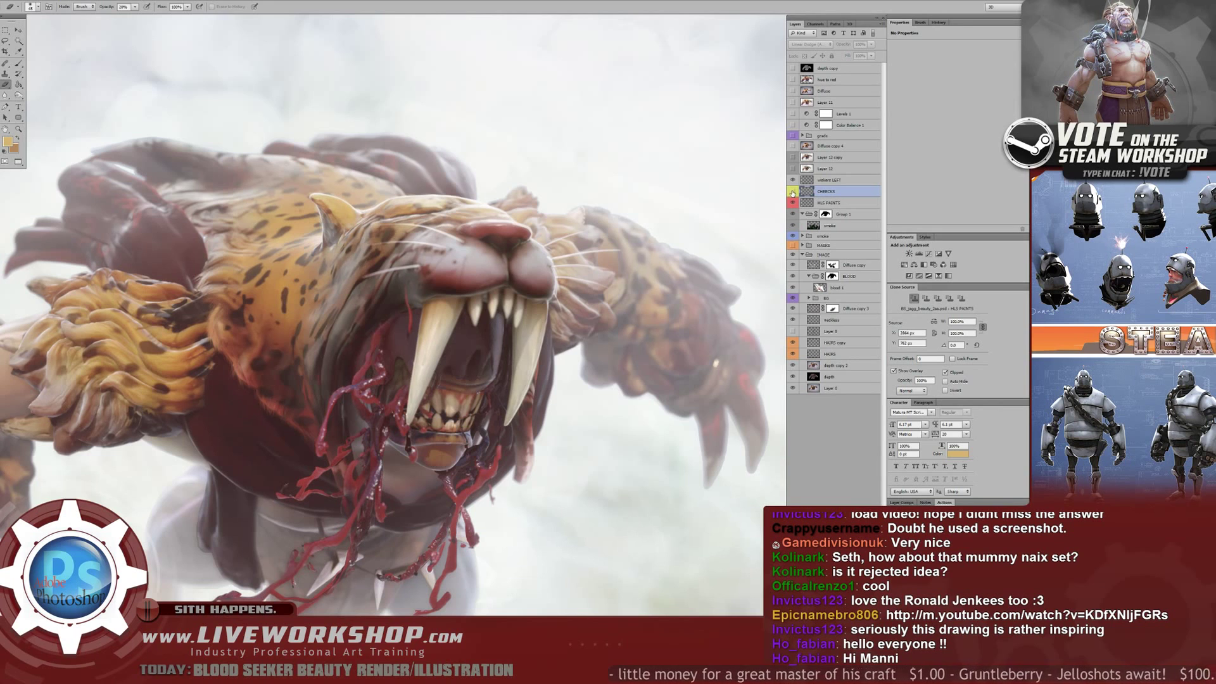
- Inspect the tinted cheek and show the purple-labelled grading group with the Color Balance 1 and Levels 1 adjustment layers
key(ctrl+minus)
drag(652, 265, 486, 293)
scroll(534, 295, up, 6)
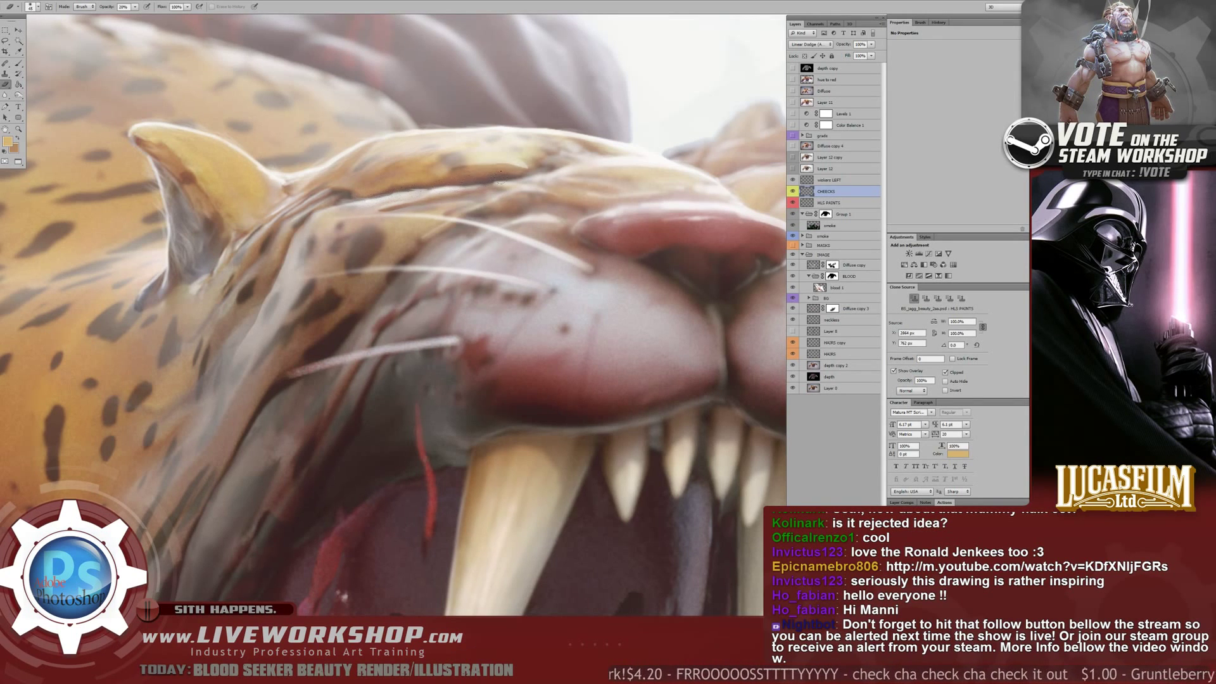
scroll(515, 184, down, 8)
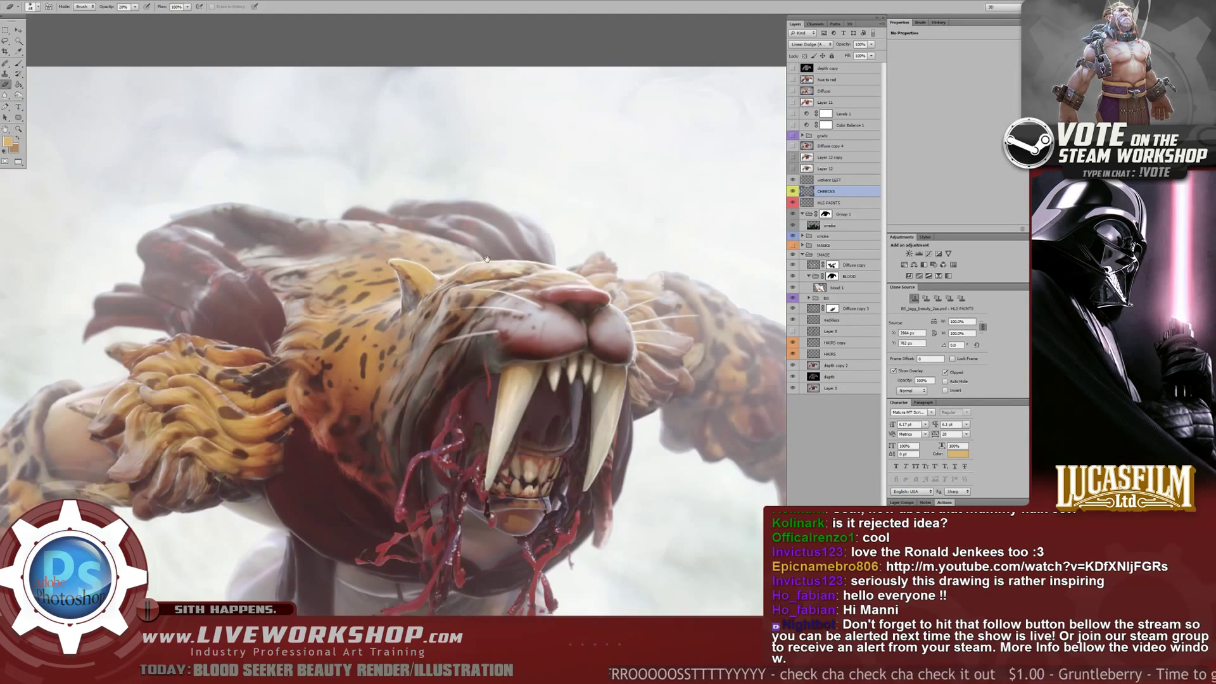
scroll(518, 254, up, 3)
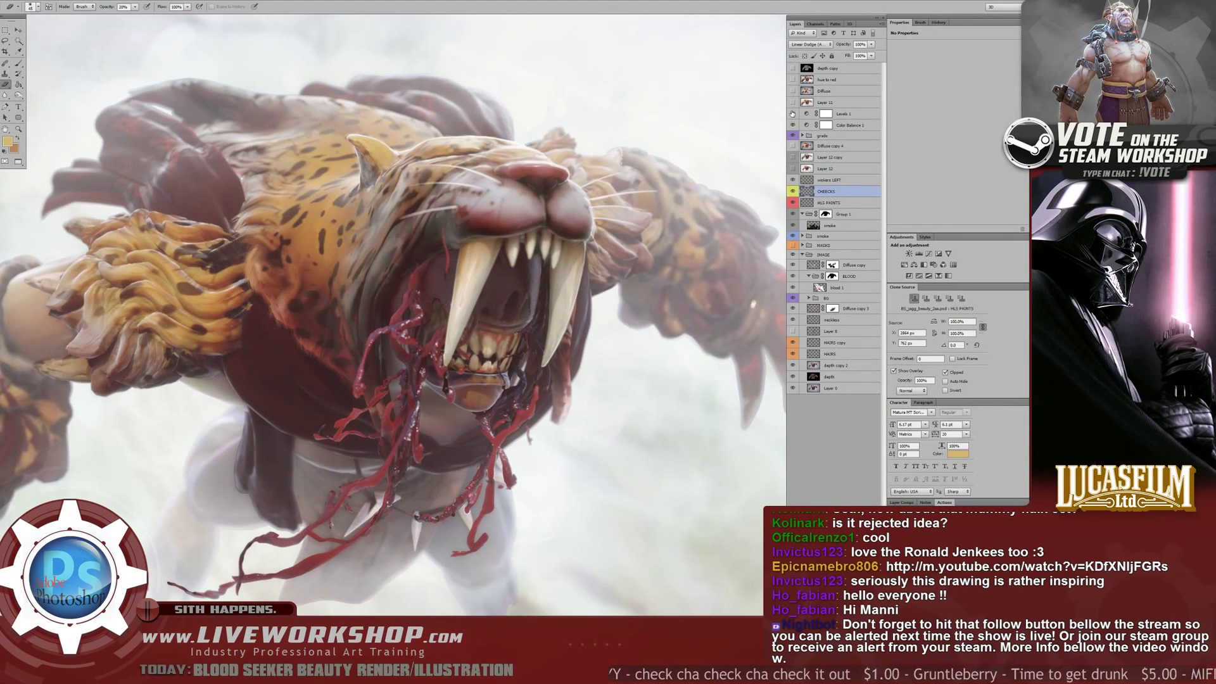
scroll(549, 255, up, 2)
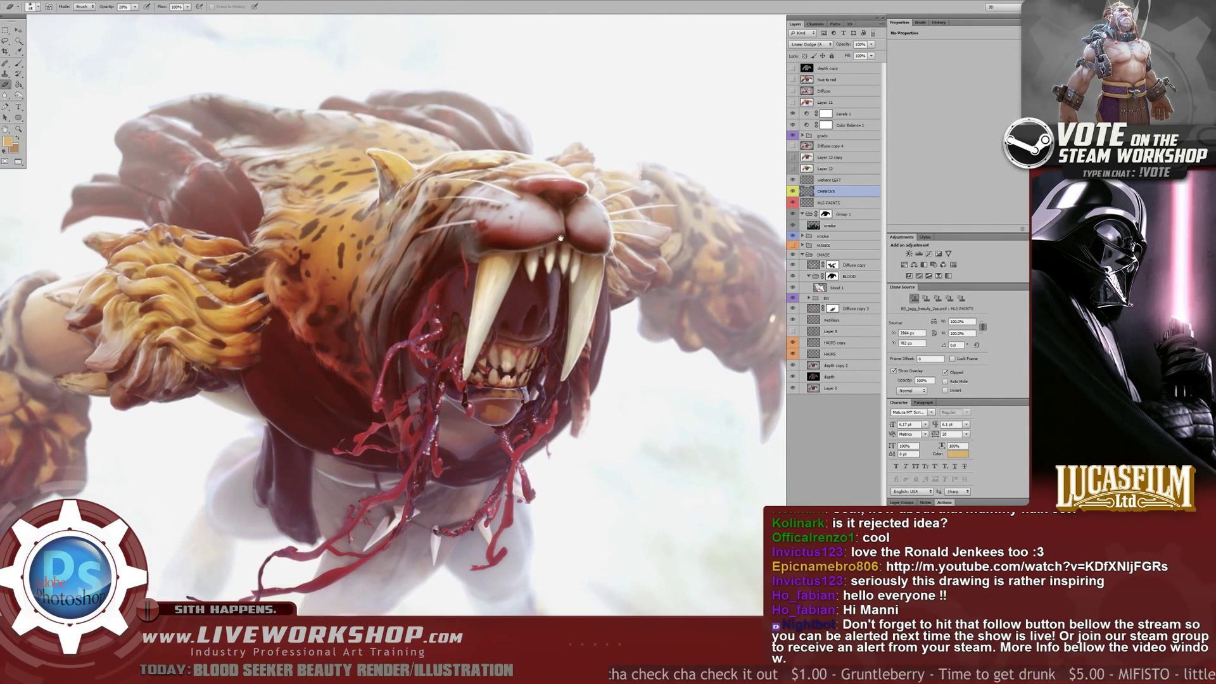
- Examine the whole creature with the color grading and levels adjustments applied
scroll(516, 267, down, 3)
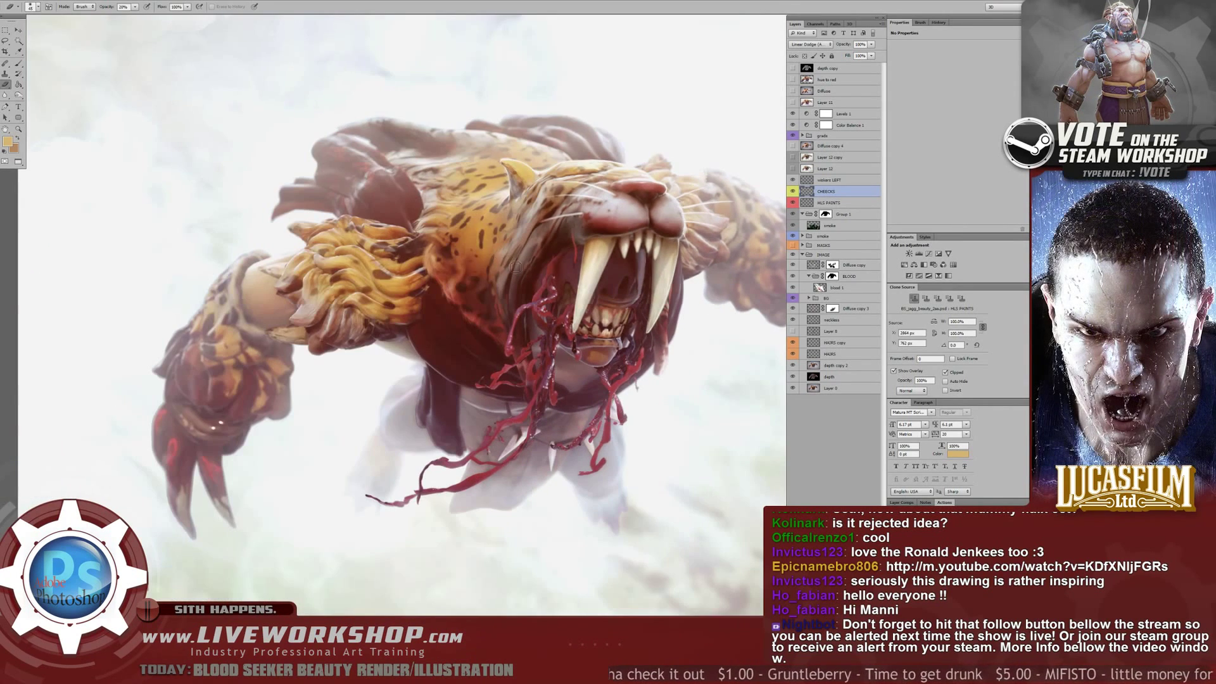
scroll(516, 267, down, 3)
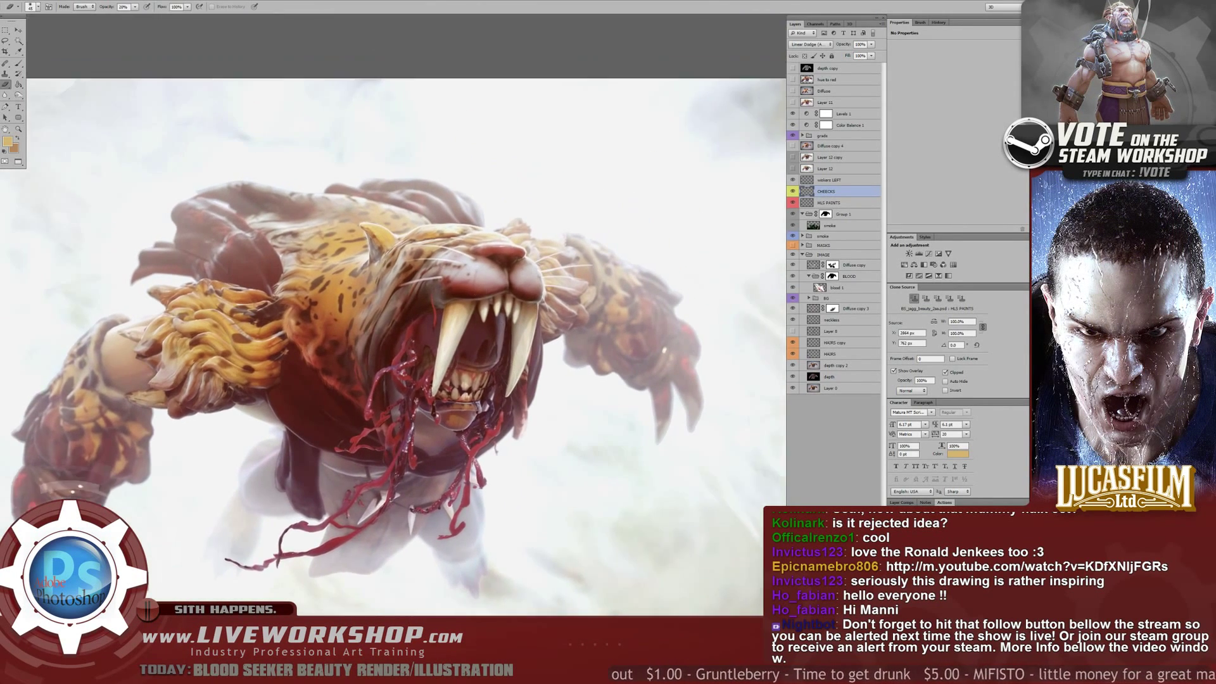
scroll(531, 299, up, 2)
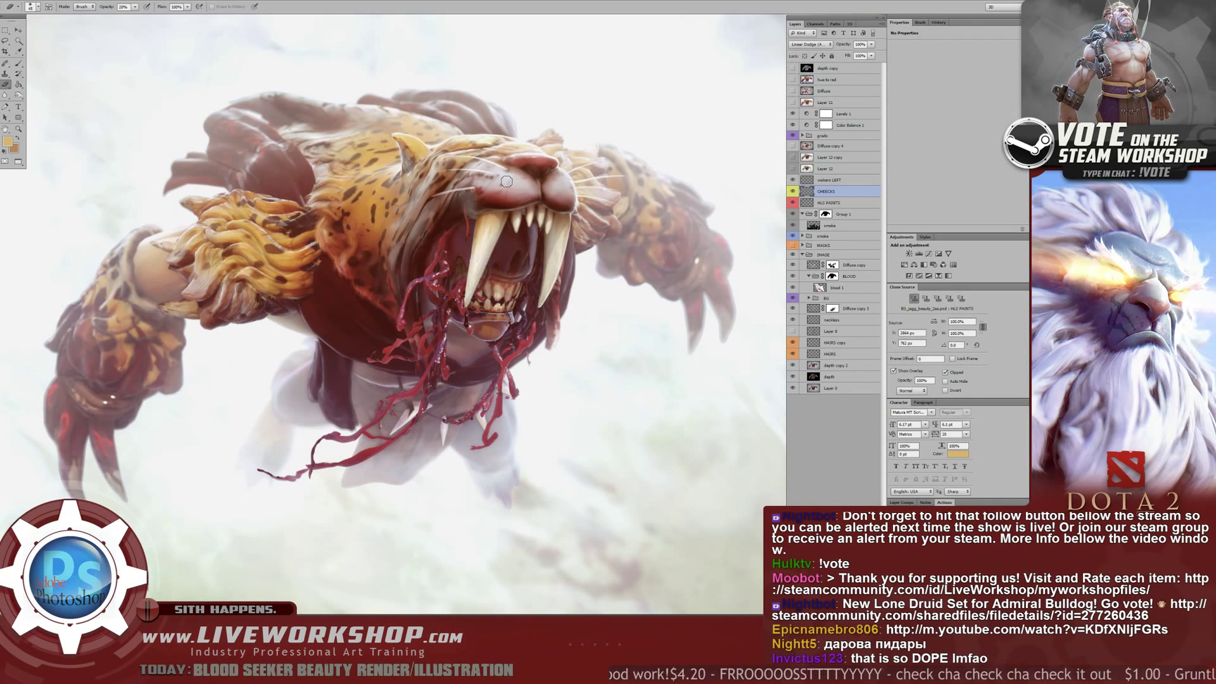
drag(554, 202, 469, 199)
key(ctrl+minus)
key(ctrl+plus)
key(ctrl+plus)
key(ctrl+minus)
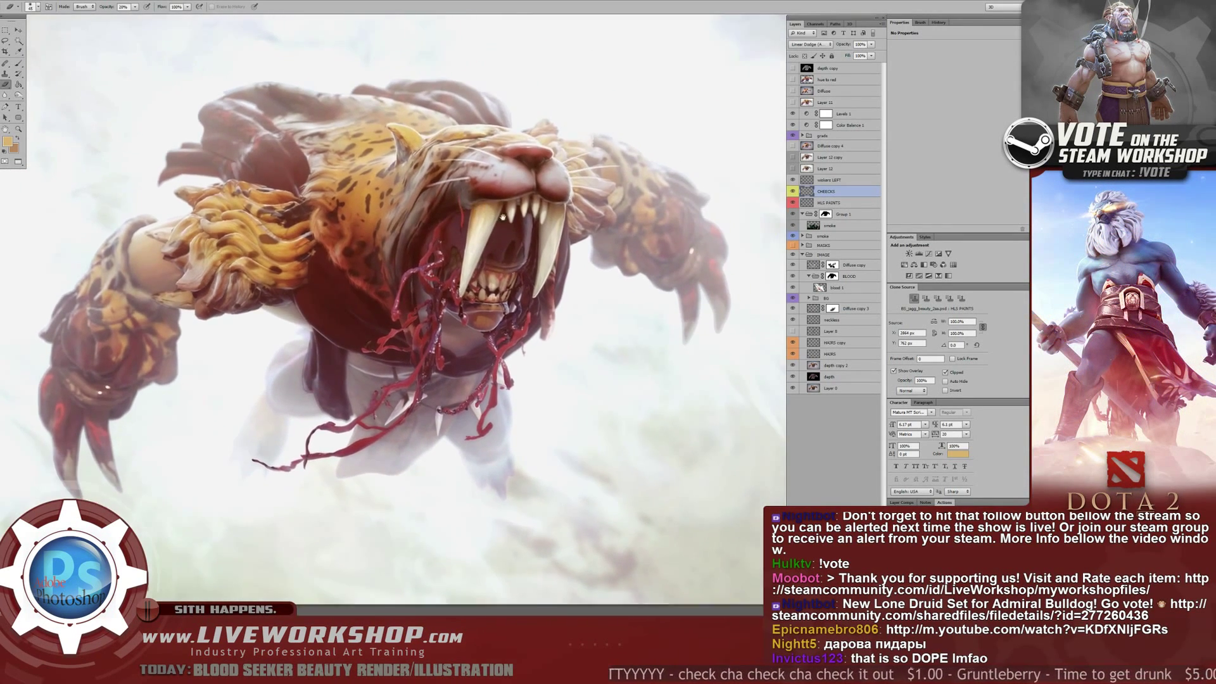
drag(556, 219, 547, 259)
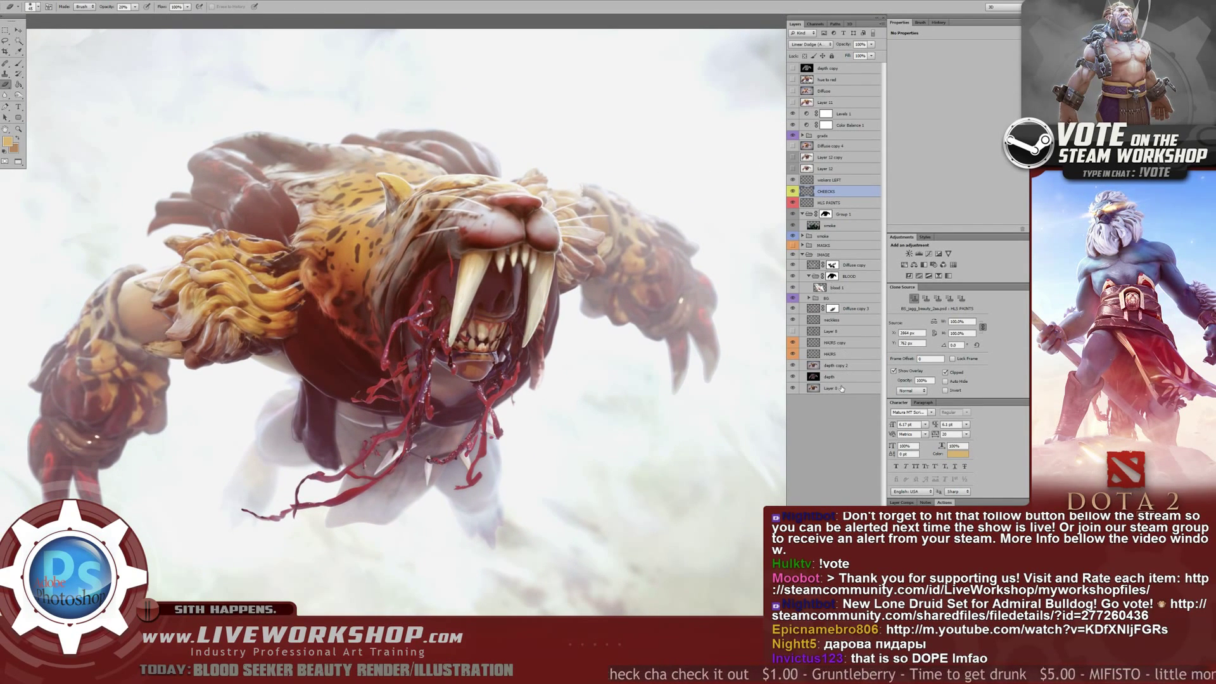
- Duplicate the original render from the bottom of the layer stack to the very top and name the copy RAW
drag(841, 388, 823, 70)
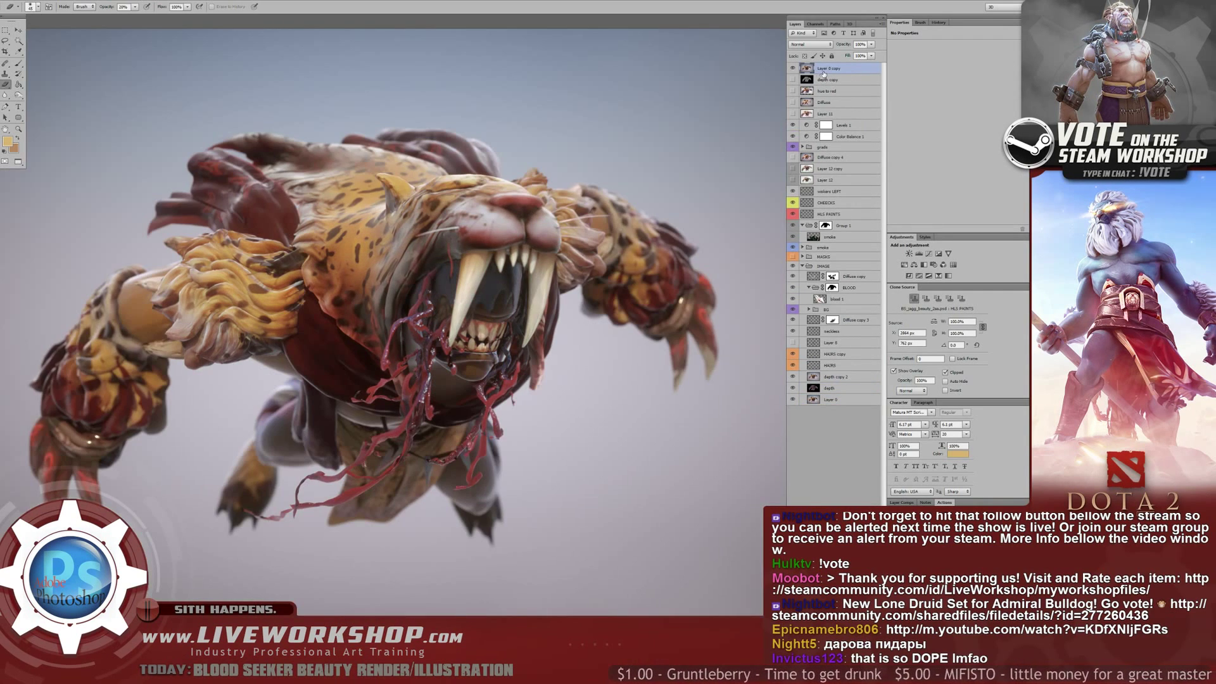
double_click(827, 68)
text(RAW)
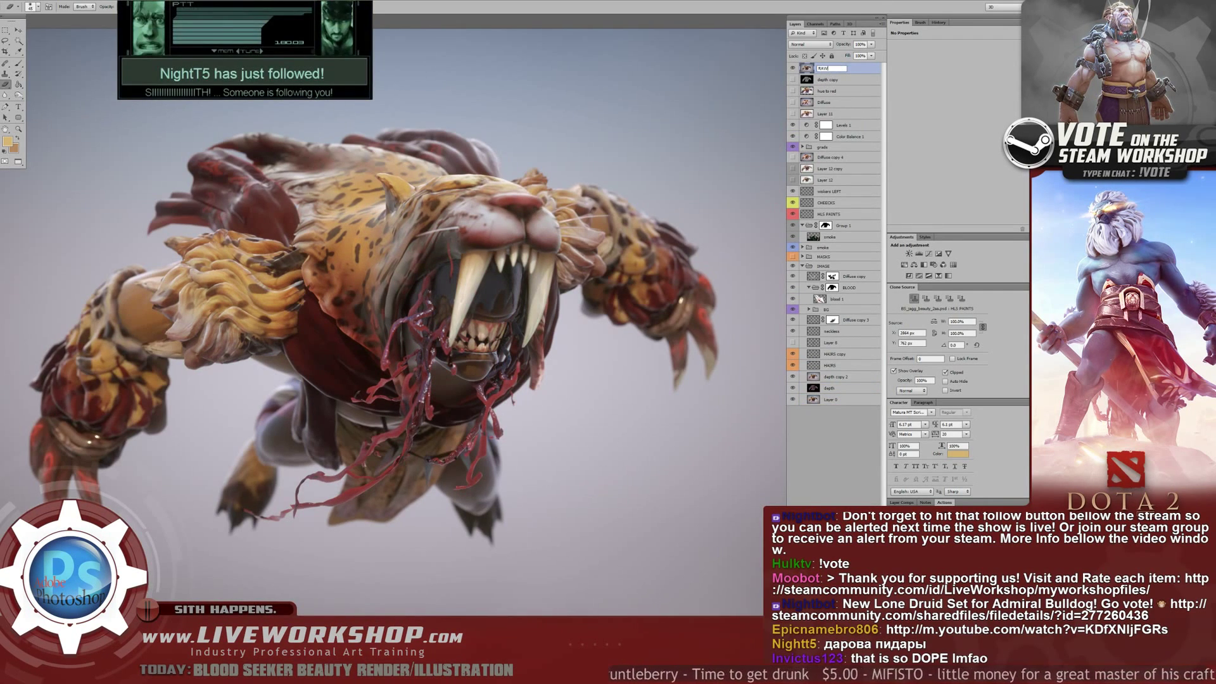
key(Return)
drag(621, 242, 660, 213)
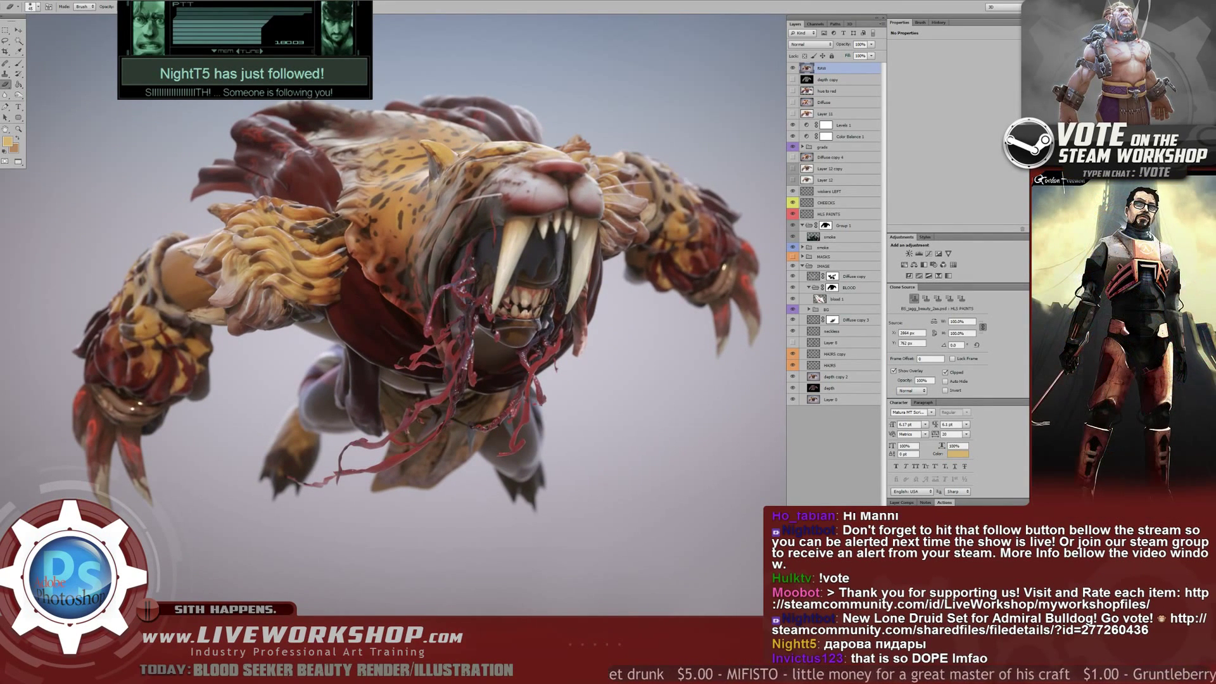
- Compare the untouched render with the painted and graded illustration by repeatedly showing and hiding the RAW layer, leaving it hidden
click(793, 68)
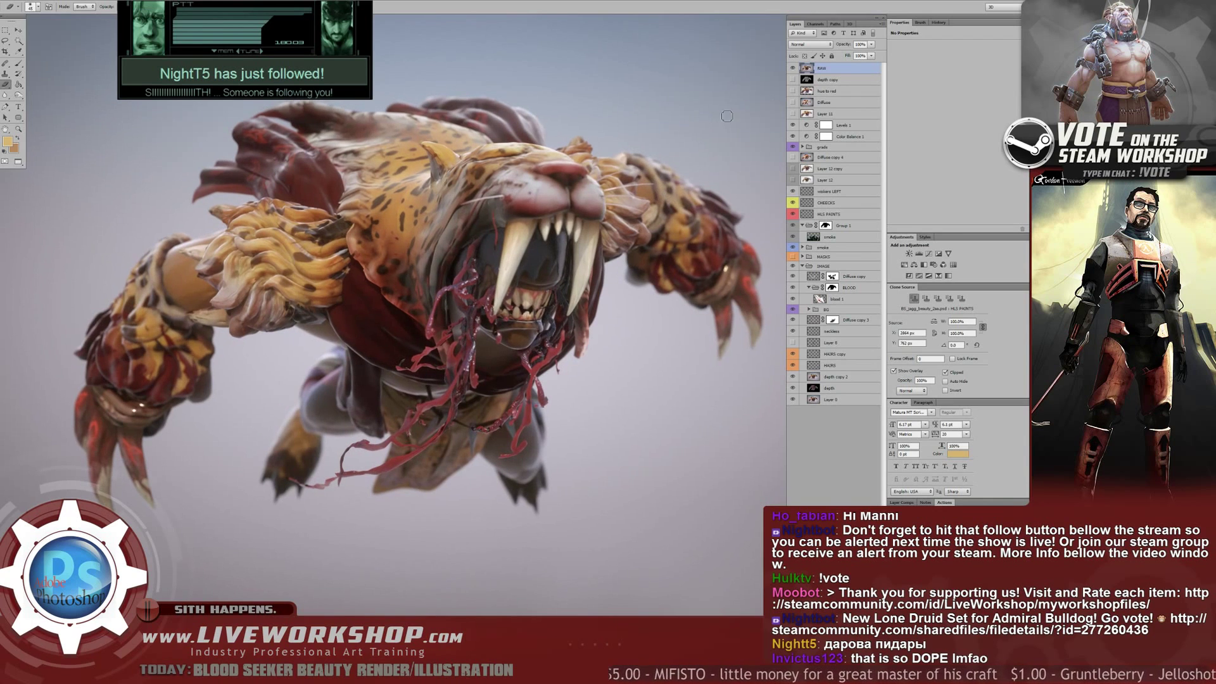
click(793, 68)
click(793, 68)
click(792, 68)
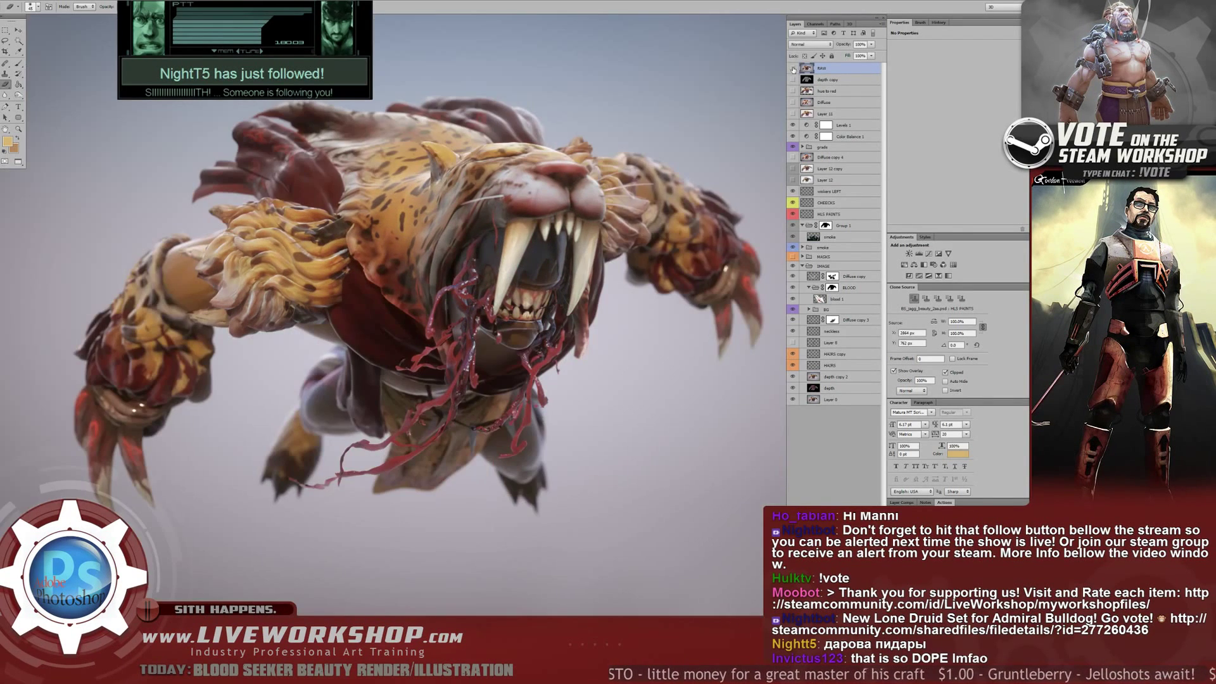
click(793, 69)
click(793, 69)
click(793, 68)
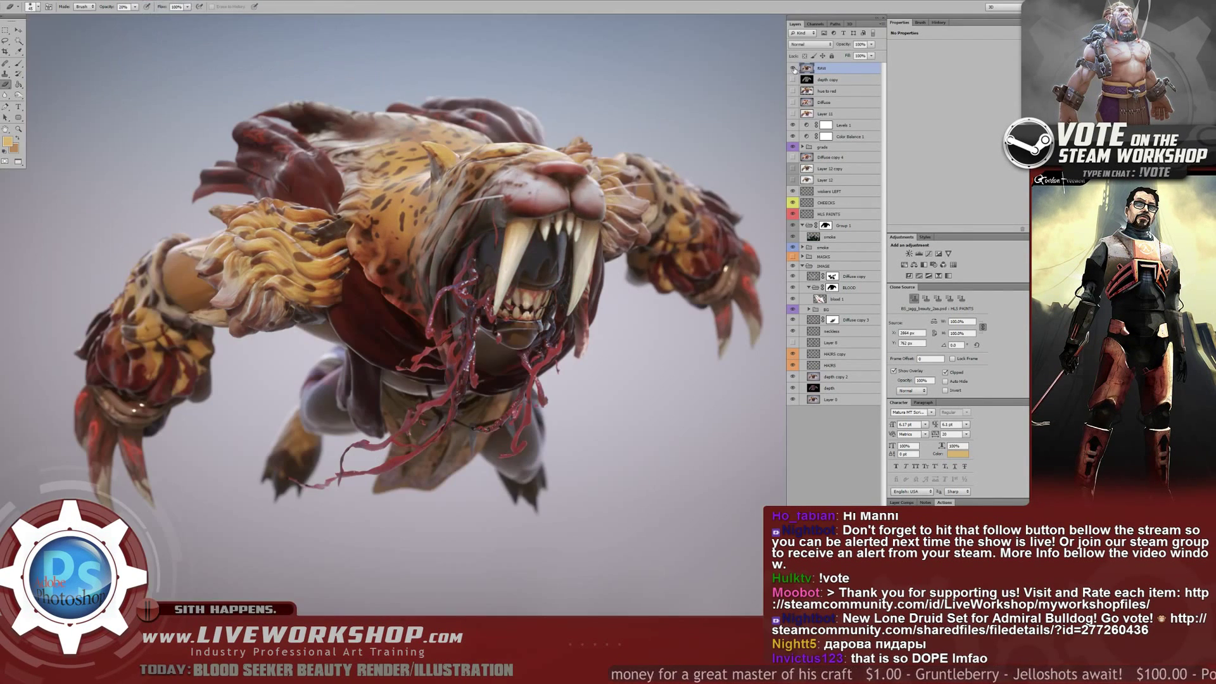
click(793, 68)
click(793, 68)
click(793, 68)
click(794, 68)
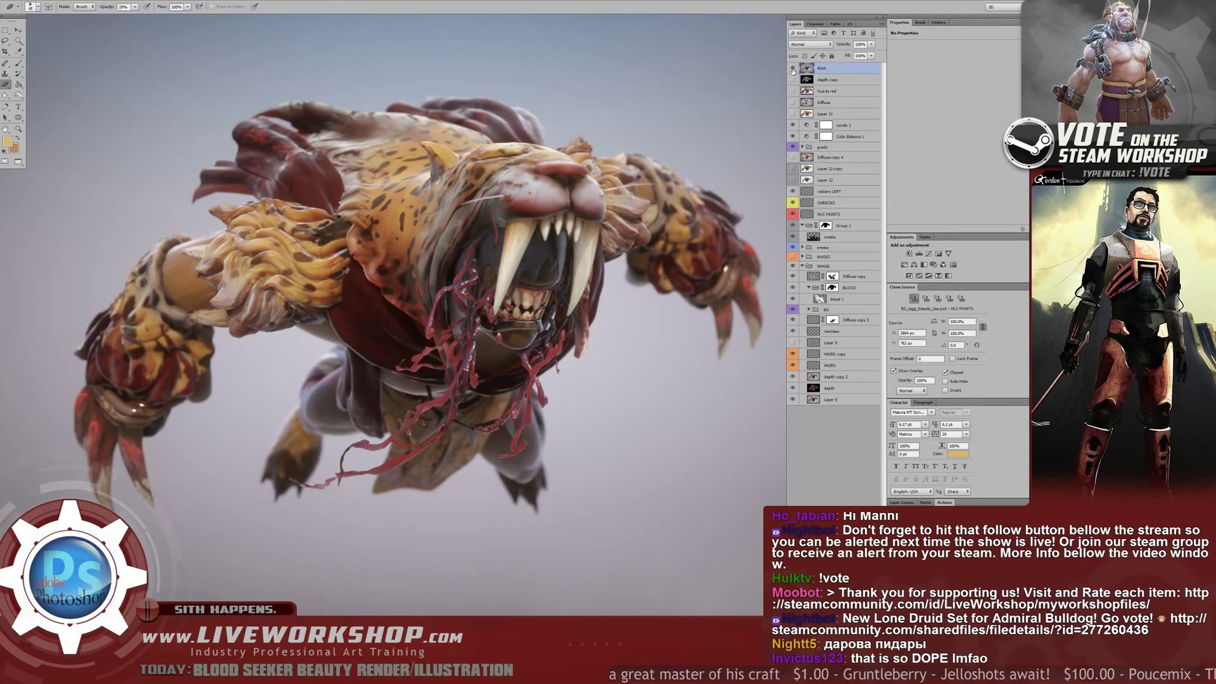
click(794, 69)
click(793, 68)
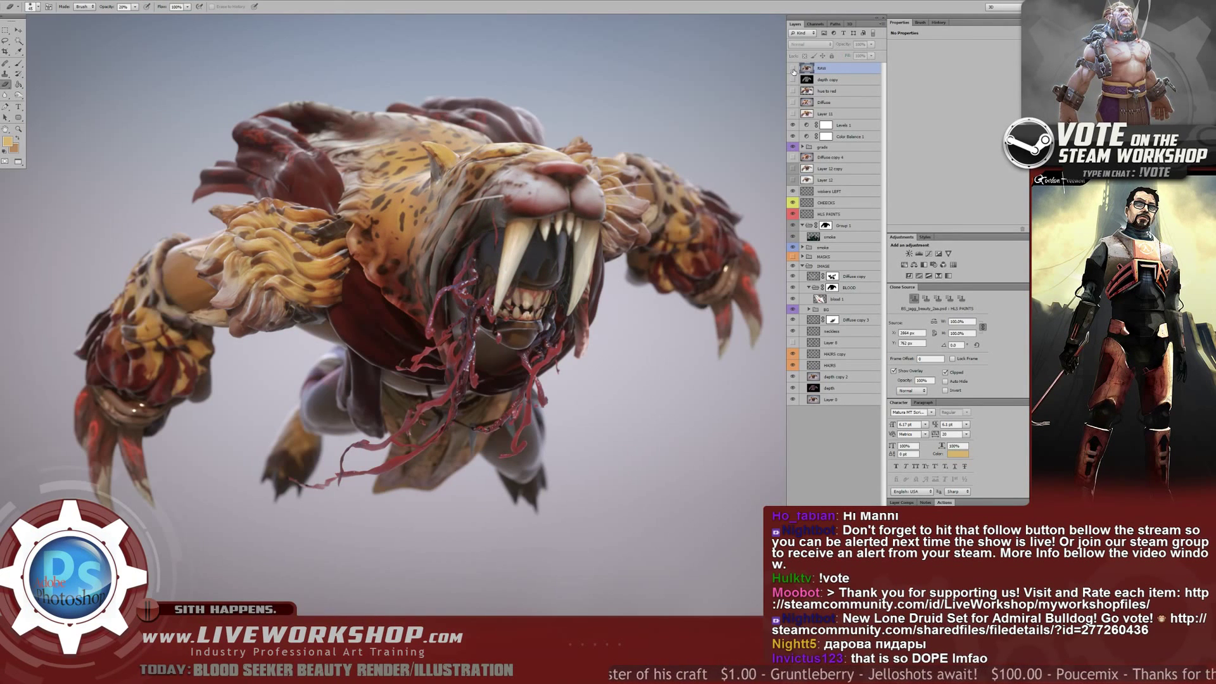
click(793, 68)
click(793, 69)
click(792, 68)
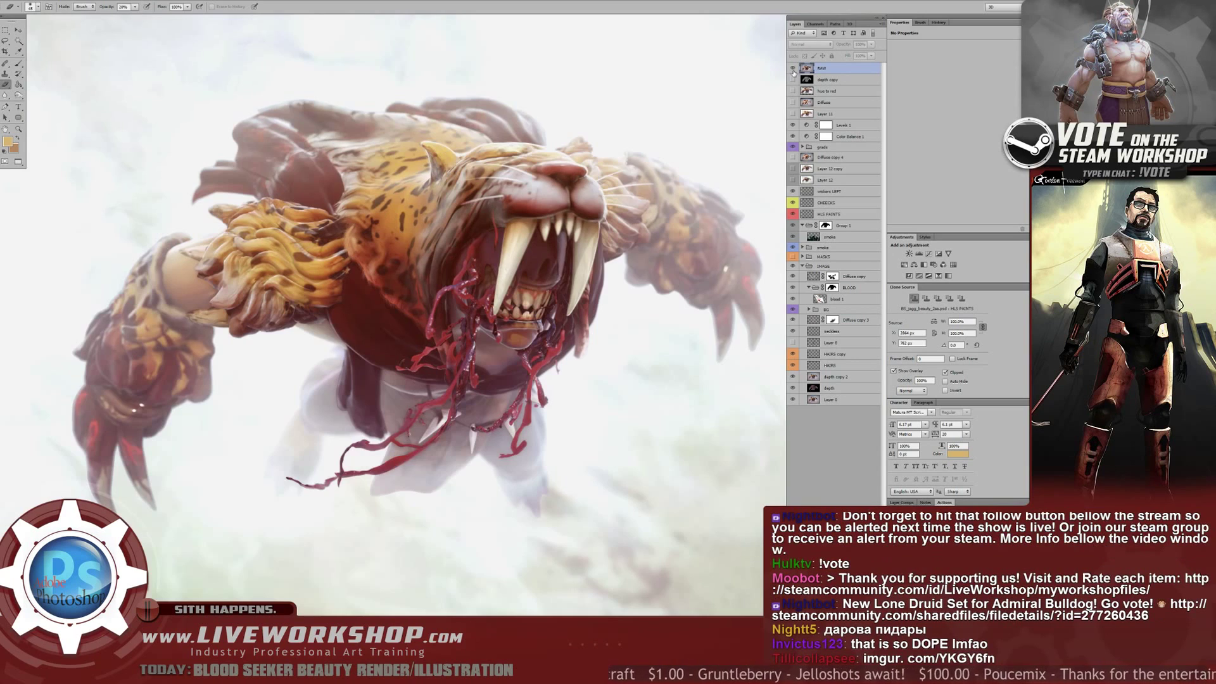
click(793, 69)
click(793, 68)
click(793, 69)
click(793, 68)
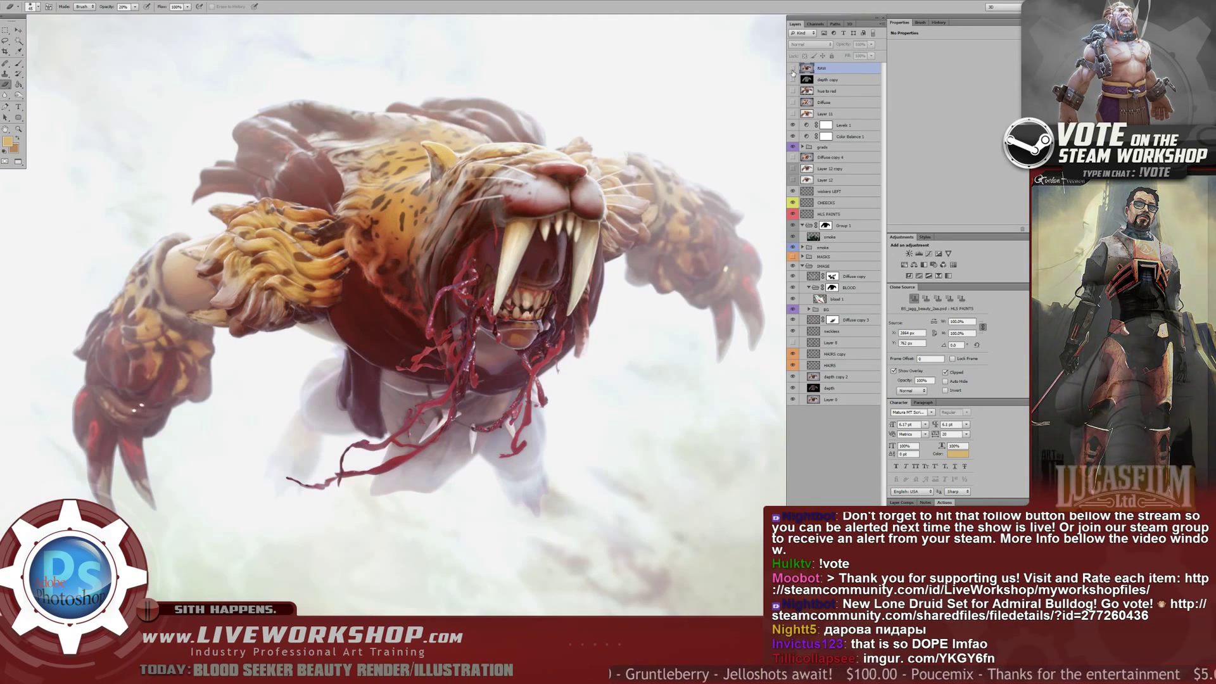
click(793, 68)
click(793, 69)
click(793, 69)
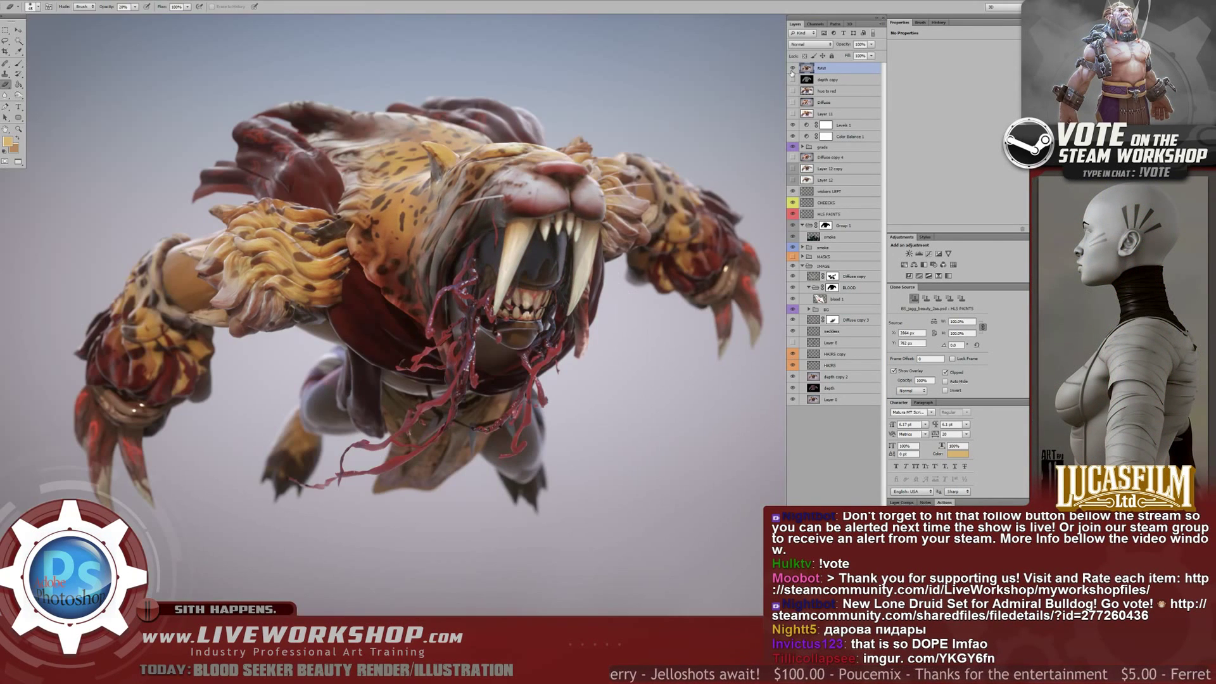
click(792, 68)
click(793, 68)
click(793, 69)
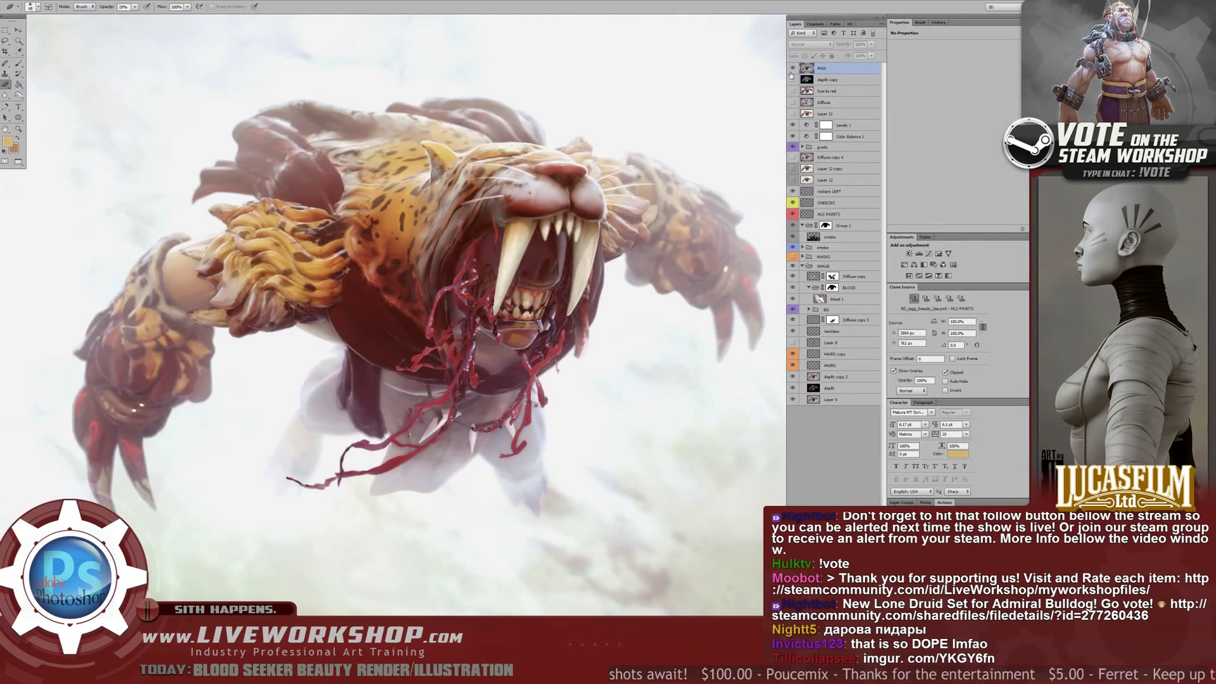
click(790, 73)
click(791, 72)
click(791, 72)
click(791, 72)
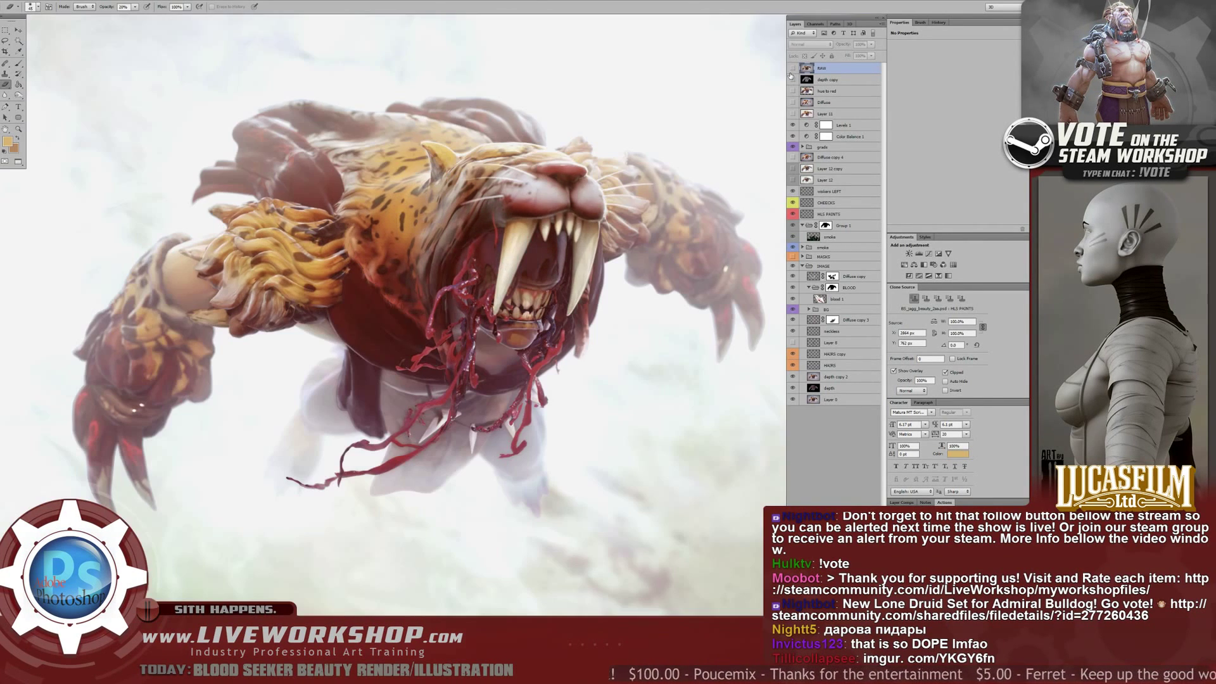
click(790, 73)
click(792, 78)
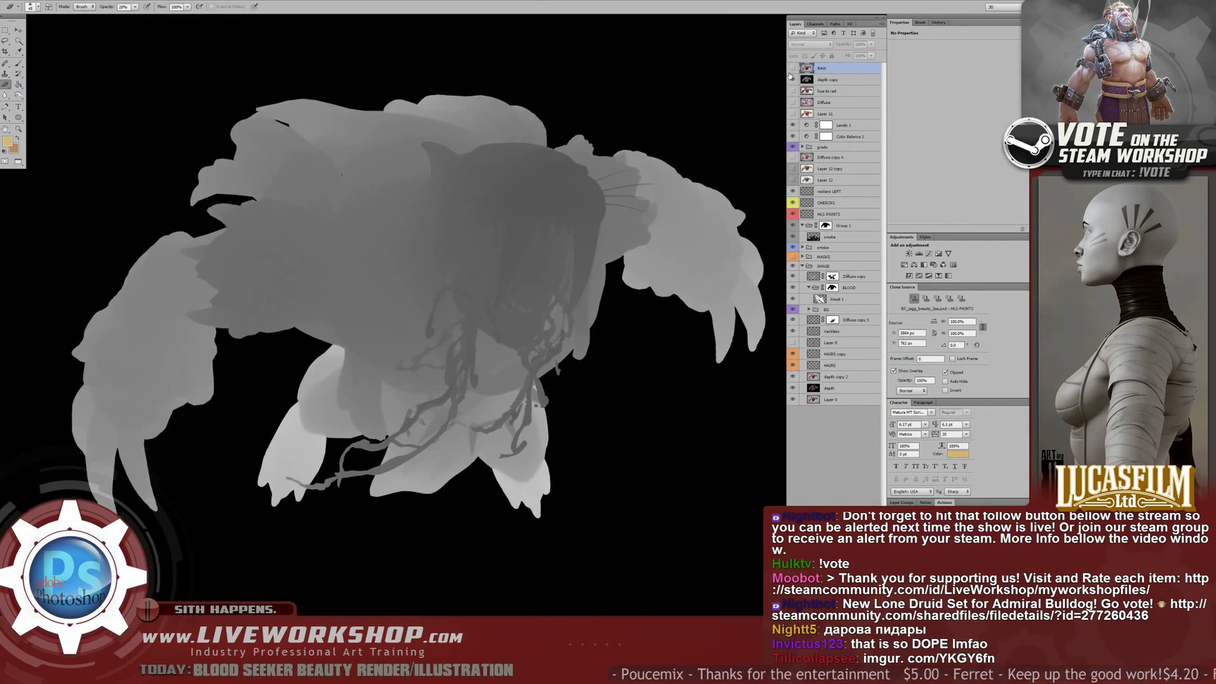
click(793, 79)
click(791, 72)
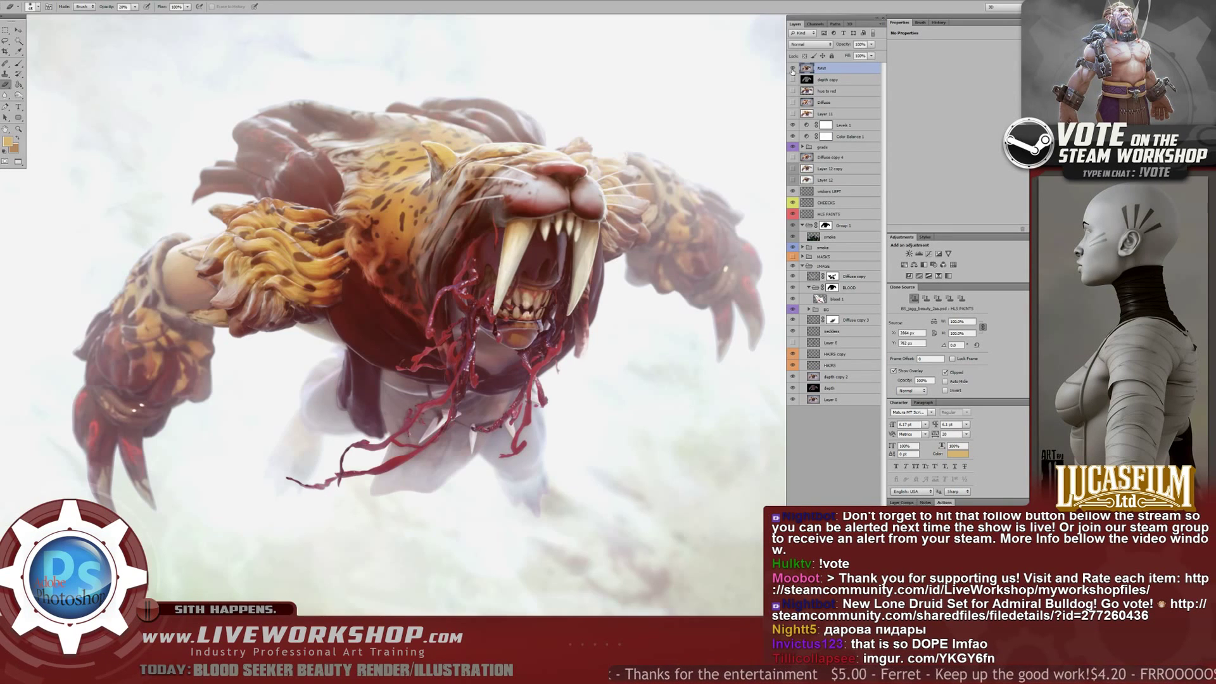
click(790, 72)
click(791, 72)
click(791, 72)
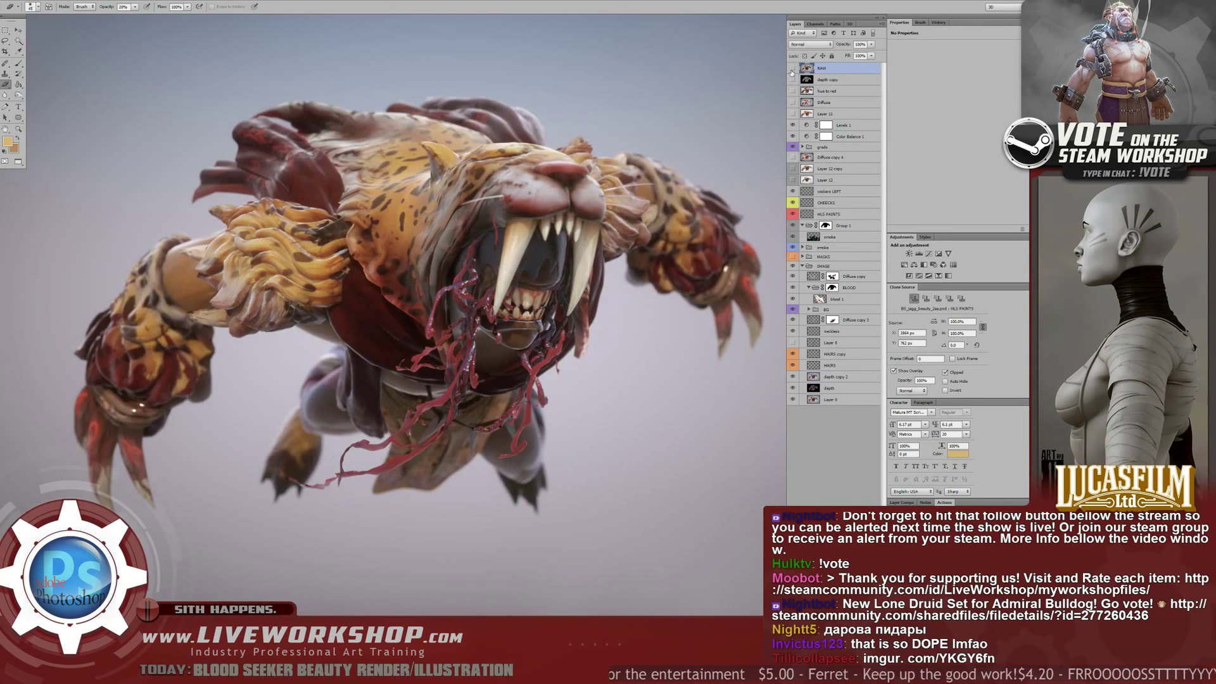
click(791, 72)
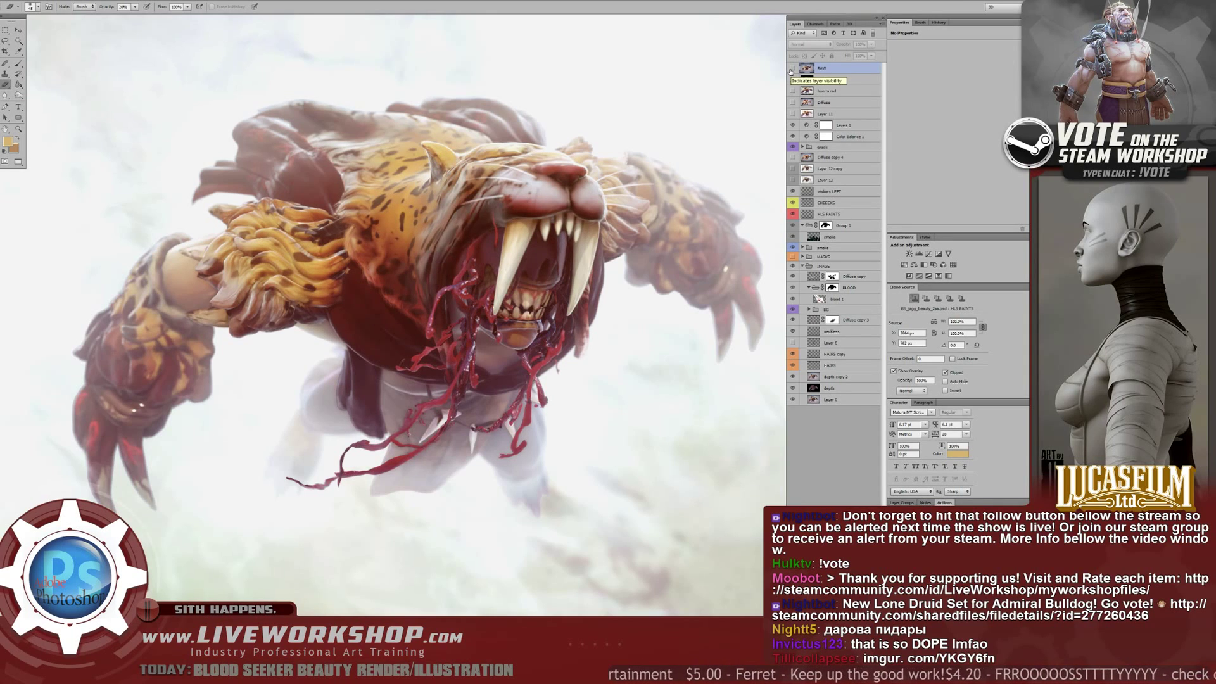
click(791, 72)
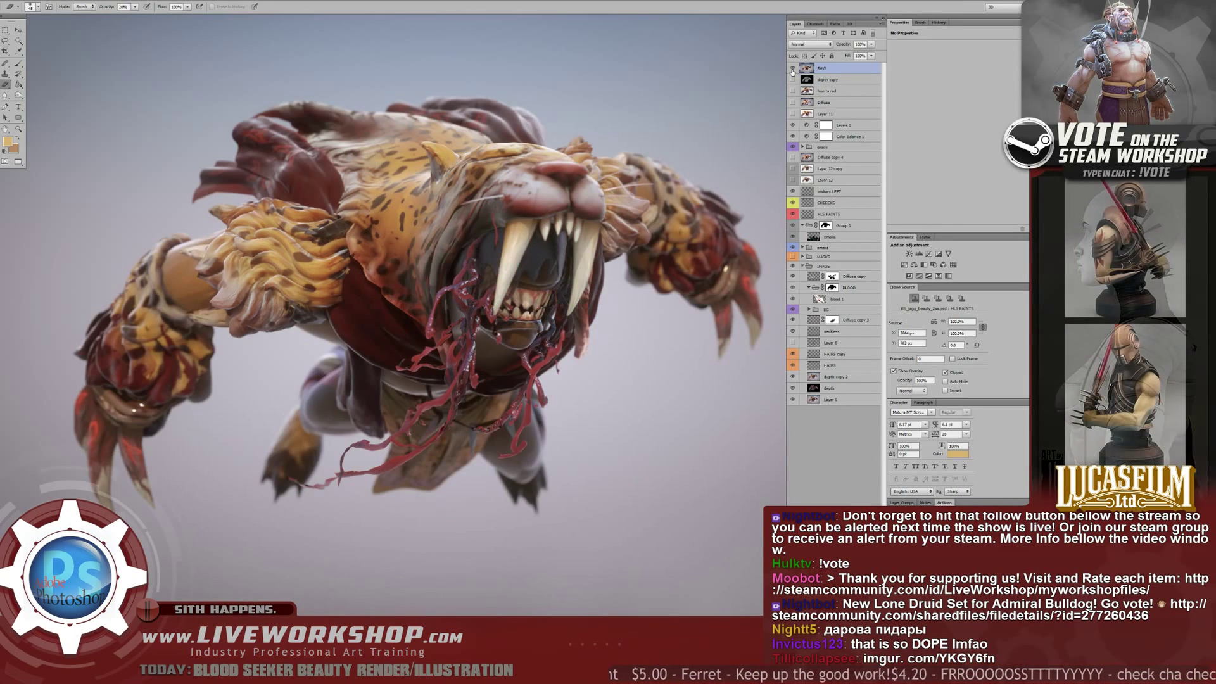
click(791, 73)
click(791, 72)
click(792, 72)
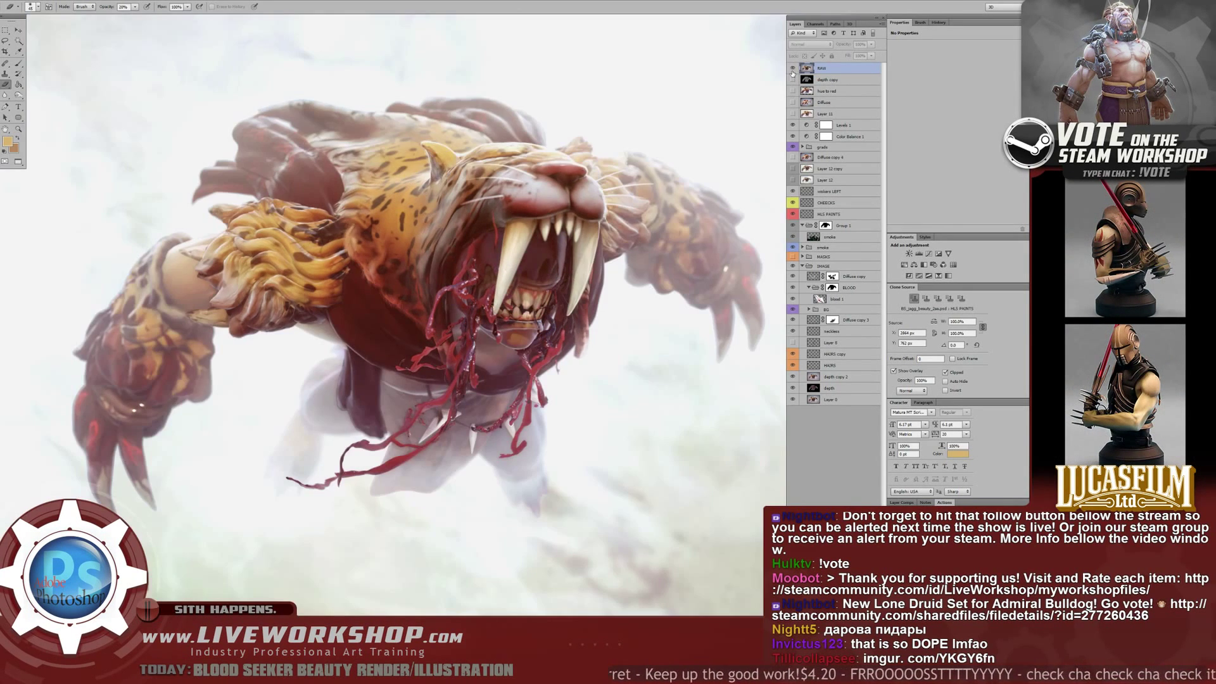
click(791, 73)
click(792, 72)
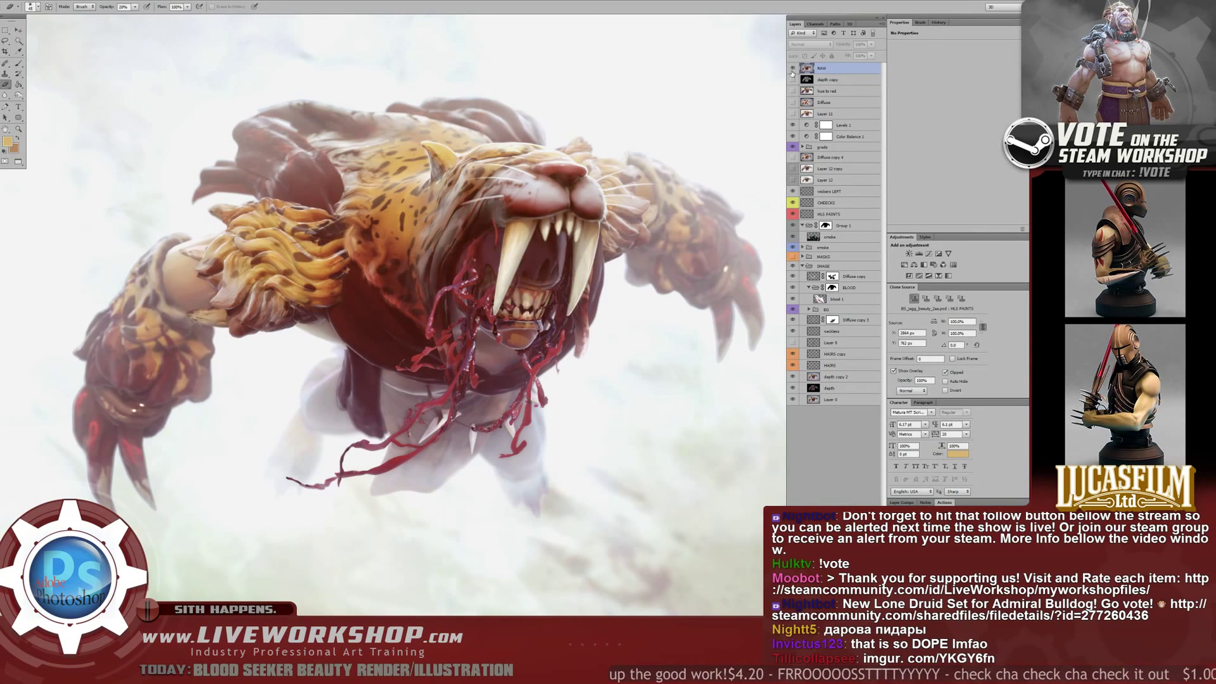
click(791, 72)
click(792, 72)
click(792, 72)
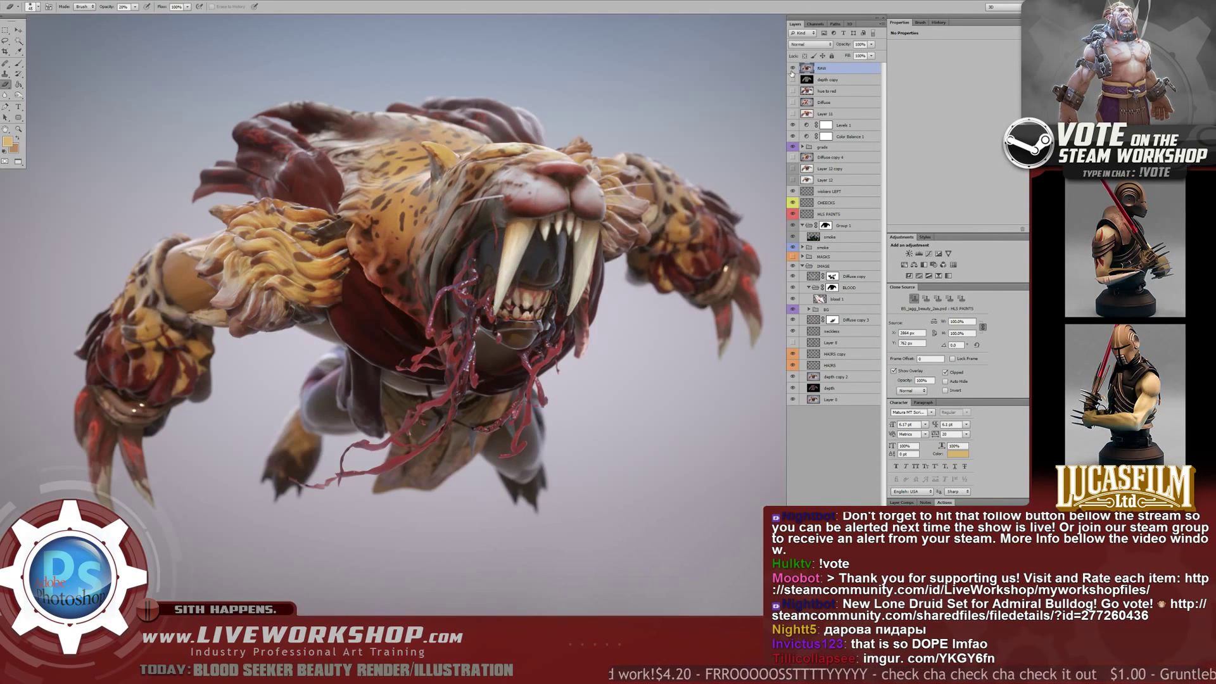
click(791, 72)
click(792, 72)
click(792, 72)
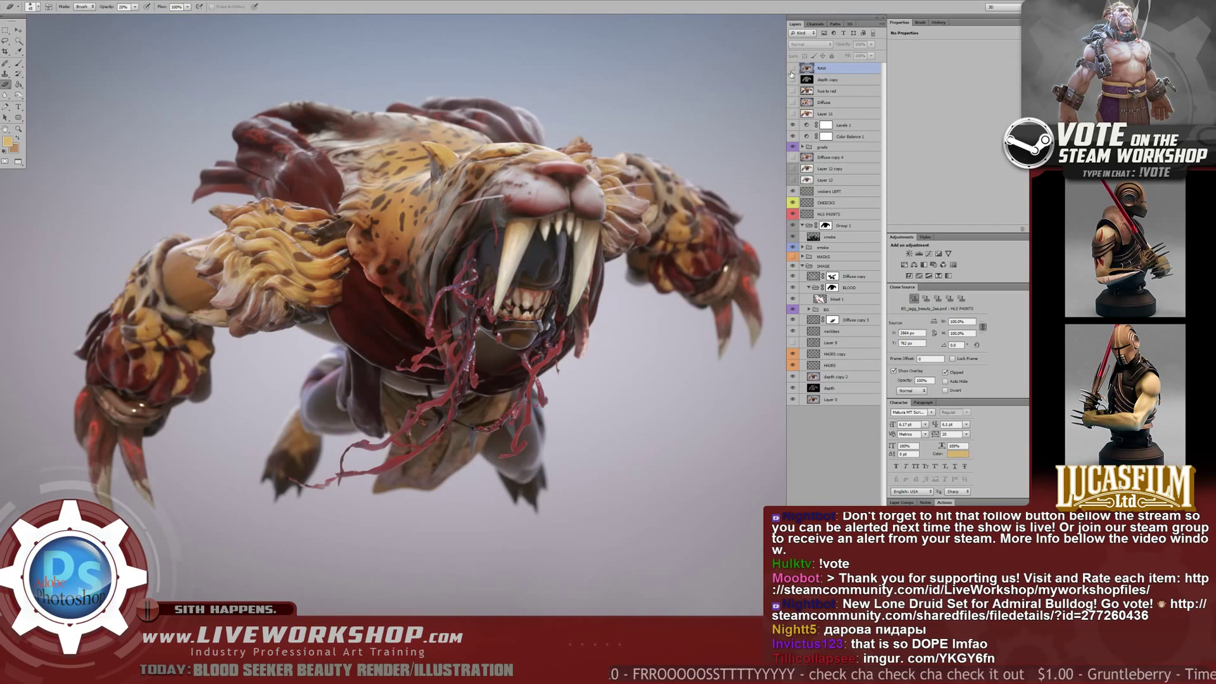
click(792, 72)
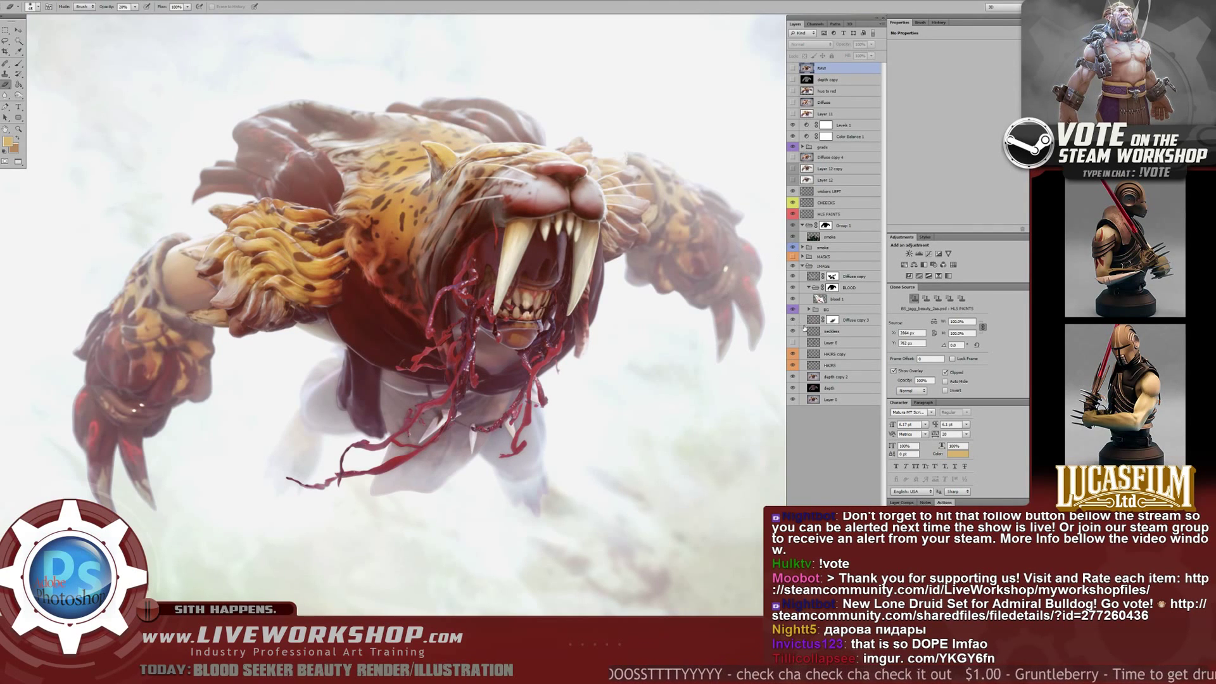
- Select the HAIRS copy layer and examine the whole creature in the graded illustration
click(836, 354)
scroll(560, 259, down, 1)
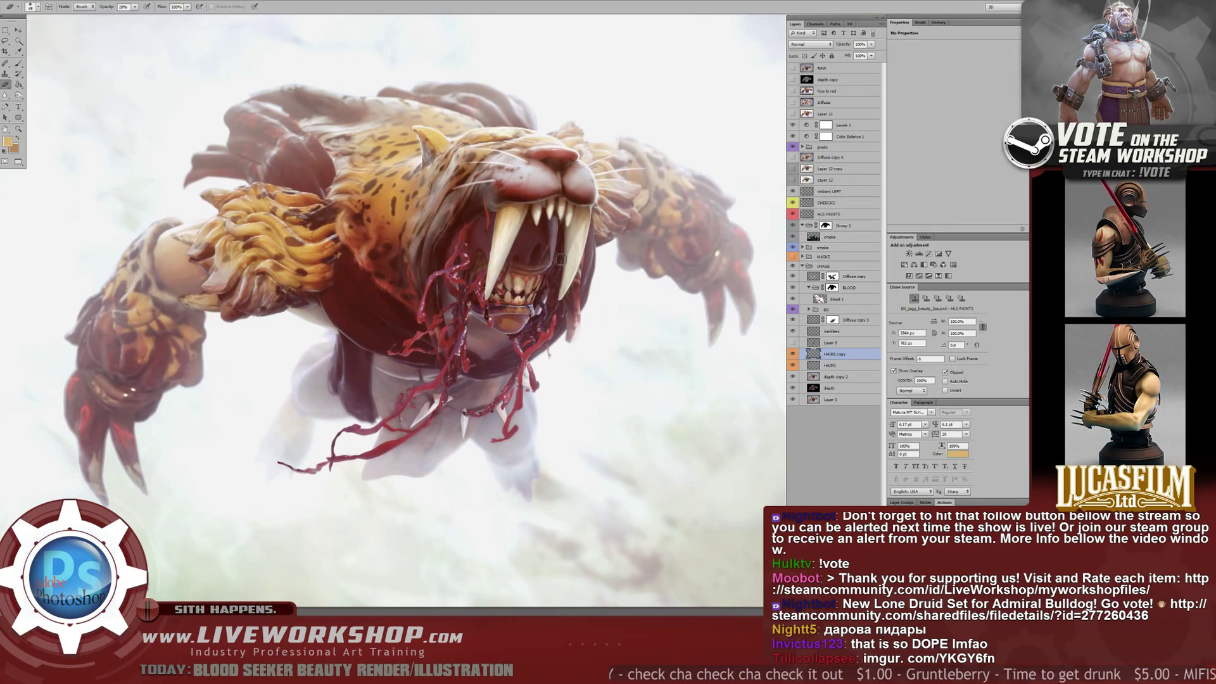
drag(560, 259, 567, 264)
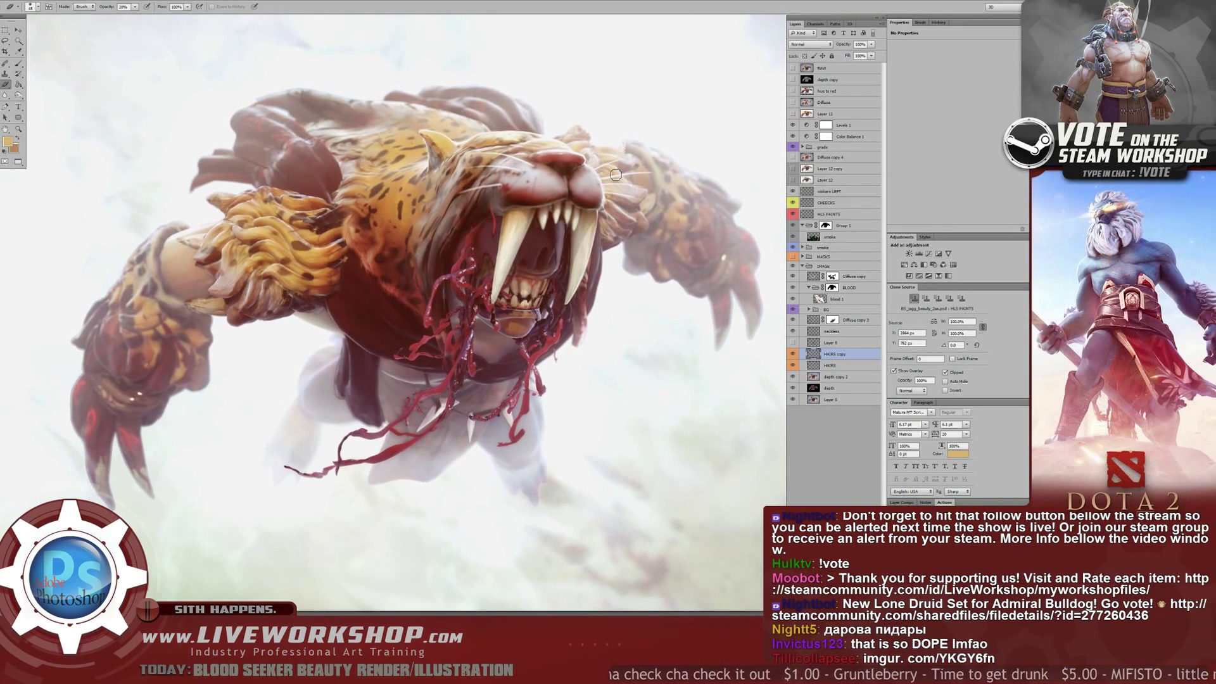
key(super)
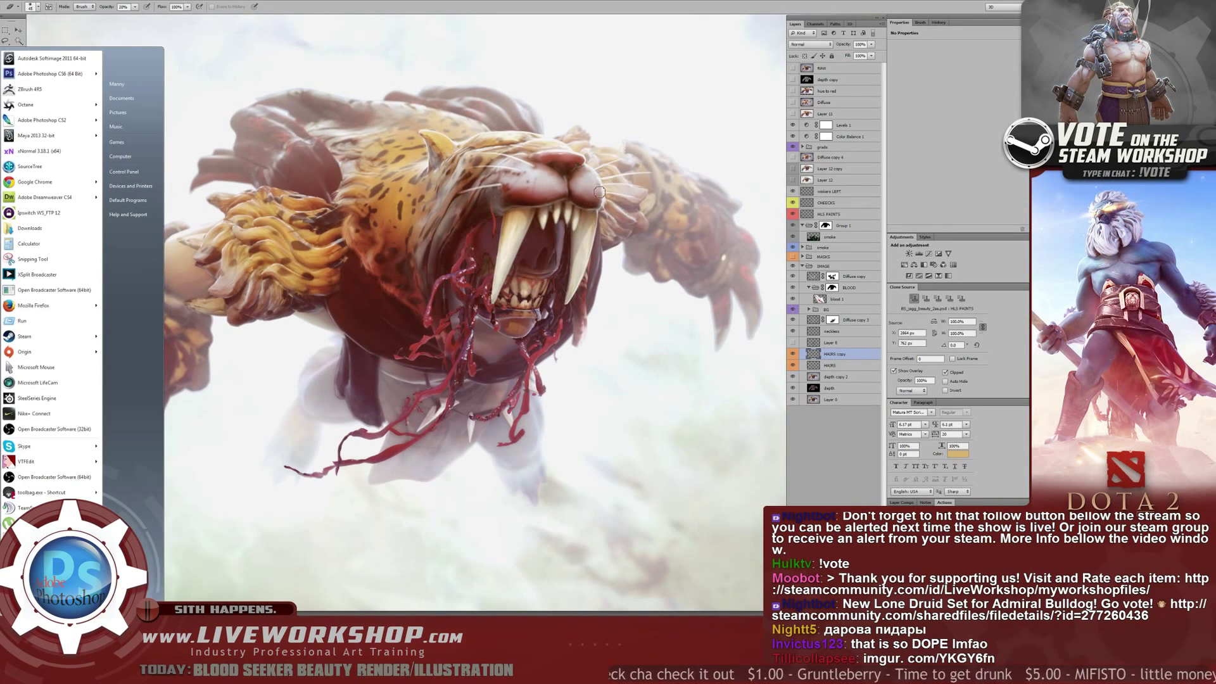
key(Escape)
mouse_move(618, 209)
mouse_down()
mouse_move(605, 241)
mouse_move(543, 245)
mouse_move(581, 231)
mouse_move(567, 237)
mouse_move(451, 198)
mouse_move(506, 212)
mouse_up()
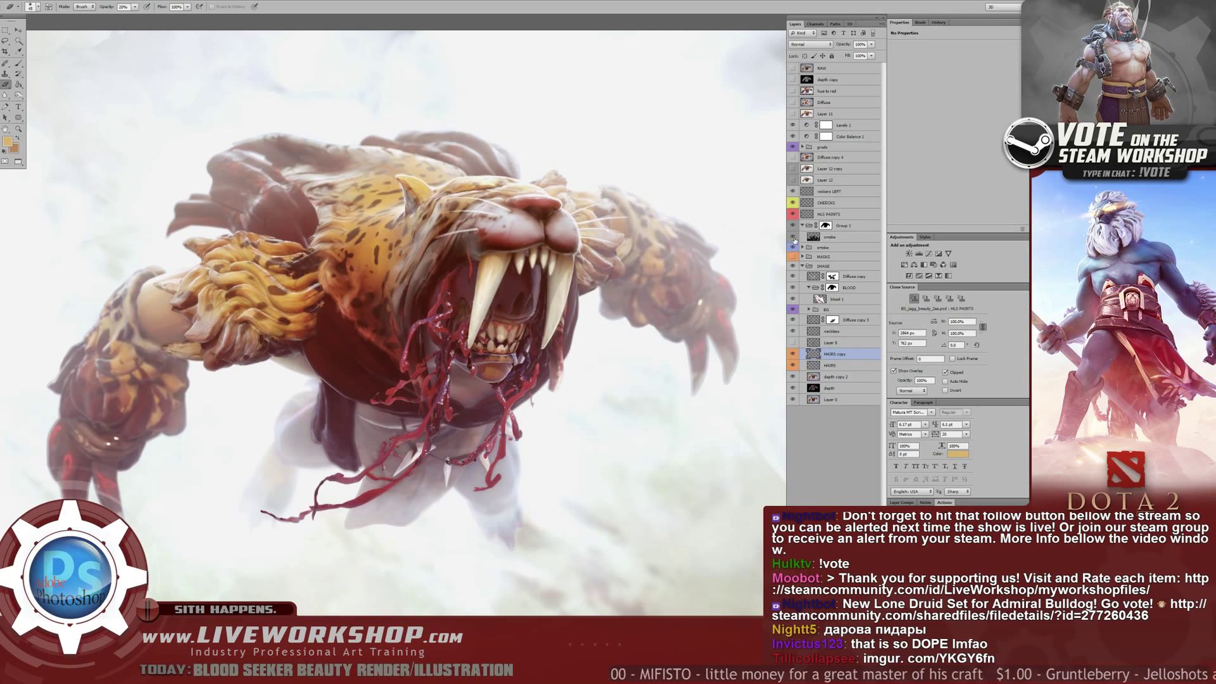
drag(228, 257, 254, 248)
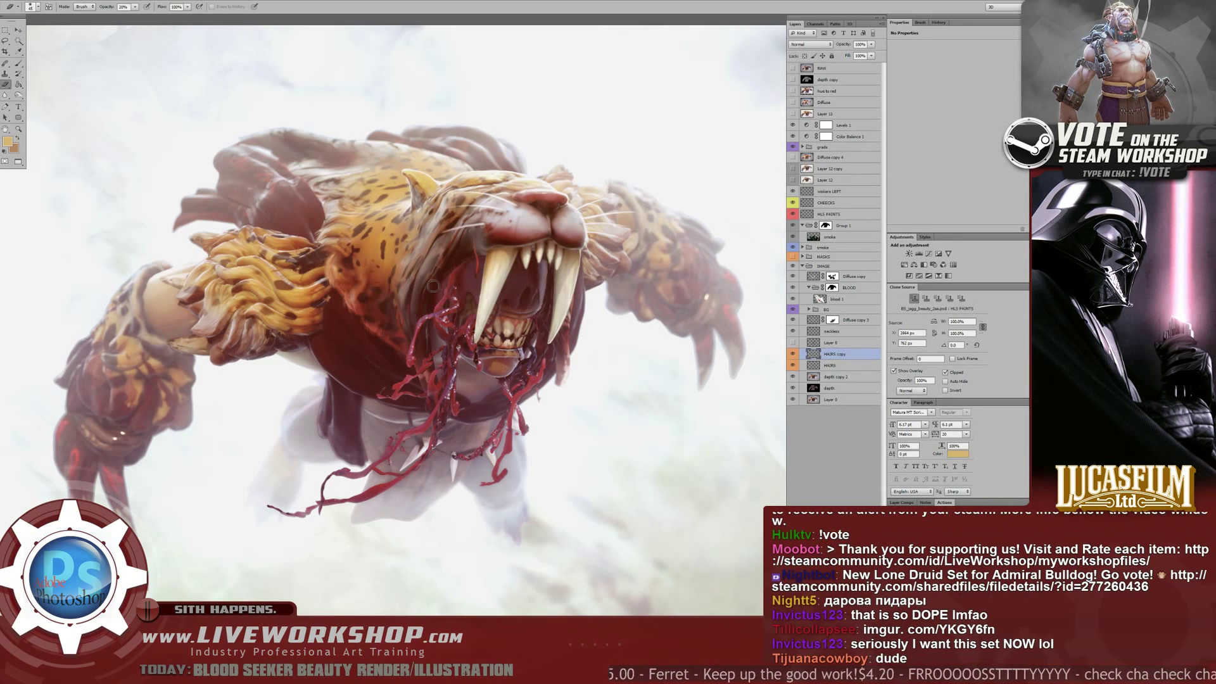
- Hide the grade group with the Color Balance 1 and Levels 1 adjustment layers, and activate the Brush tool
key(f)
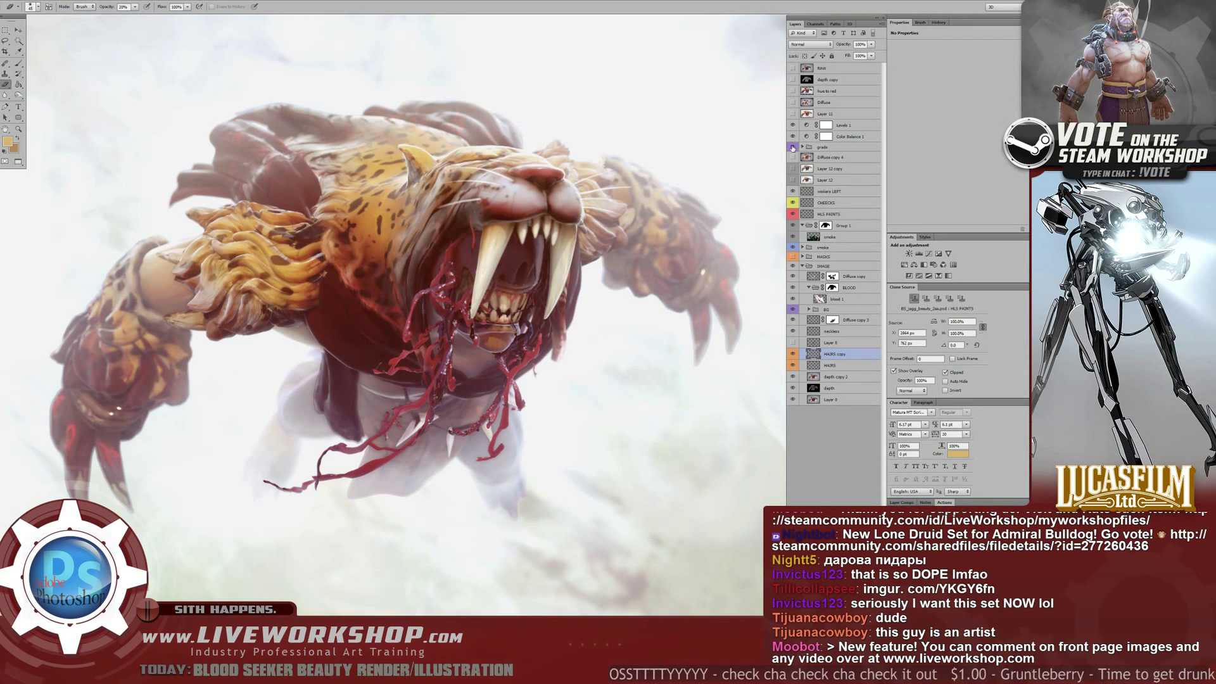
drag(793, 147, 792, 127)
key(b)
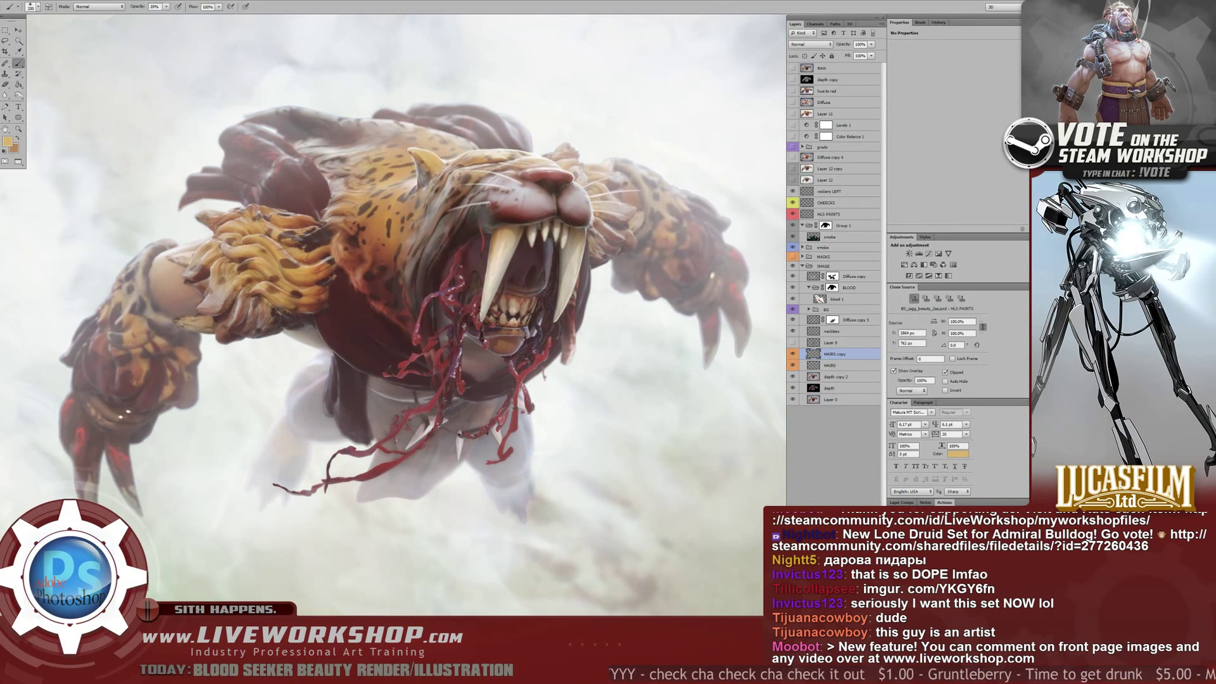
- Toggle the visibility of the orange-labelled HAIRS copy and HAIRS layers to check what each contributes to the creature
click(793, 353)
click(793, 355)
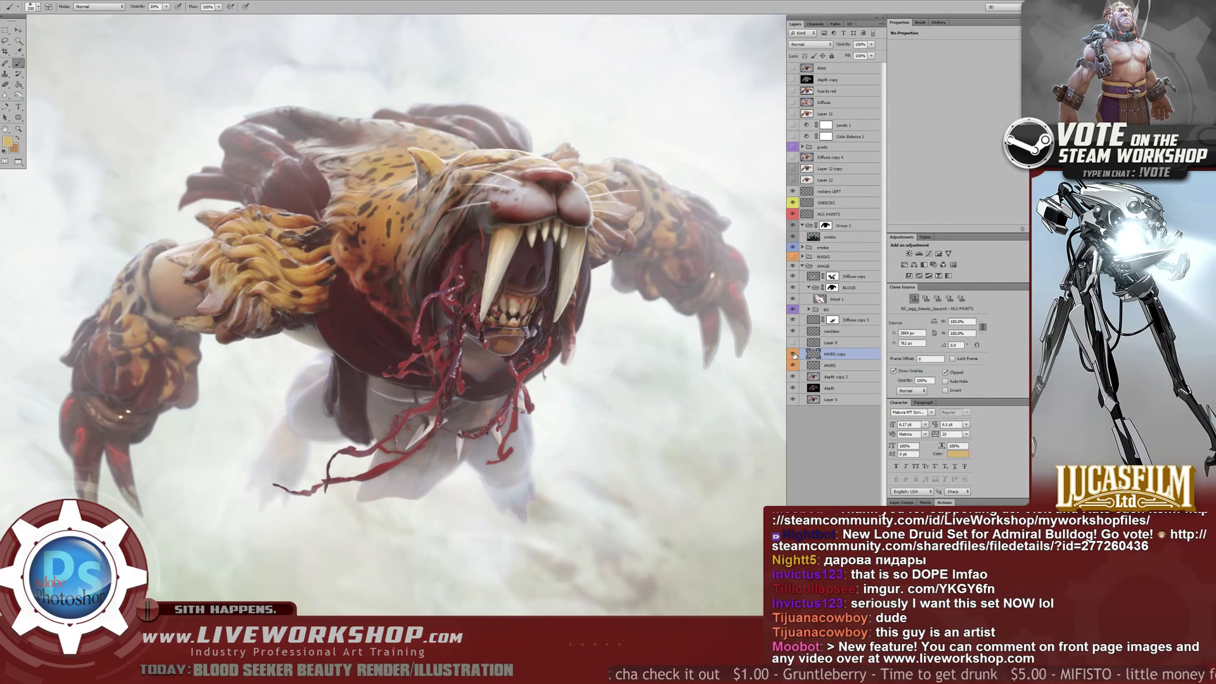
click(793, 355)
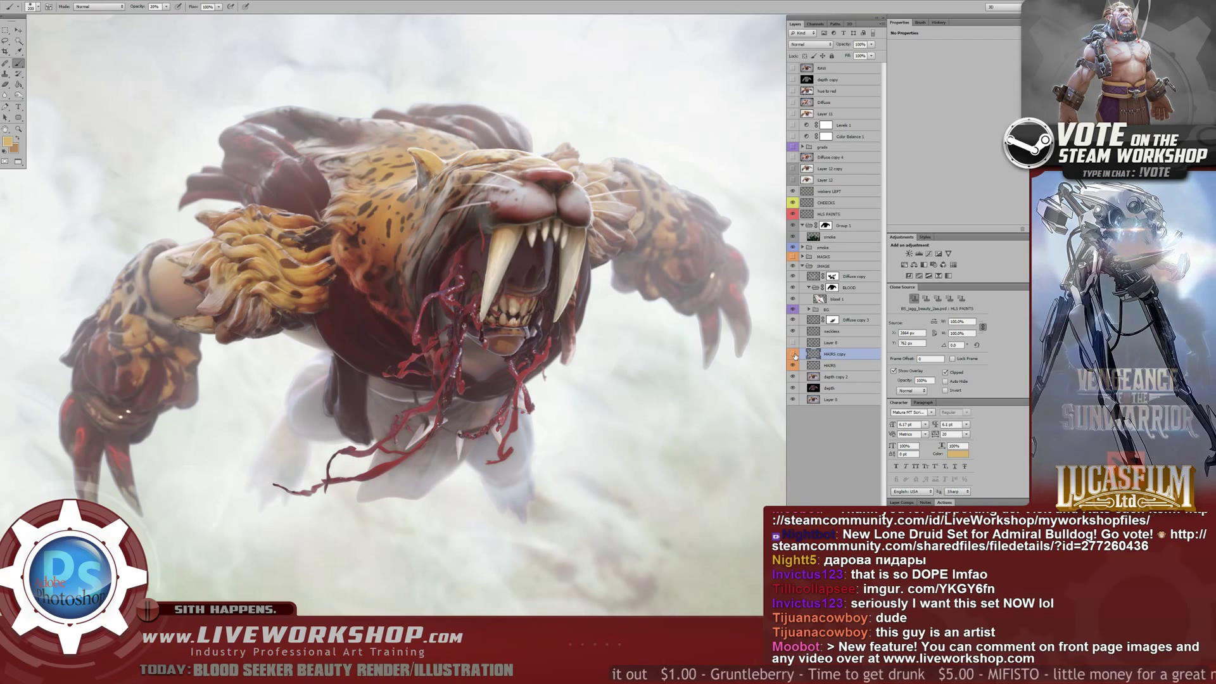
click(794, 355)
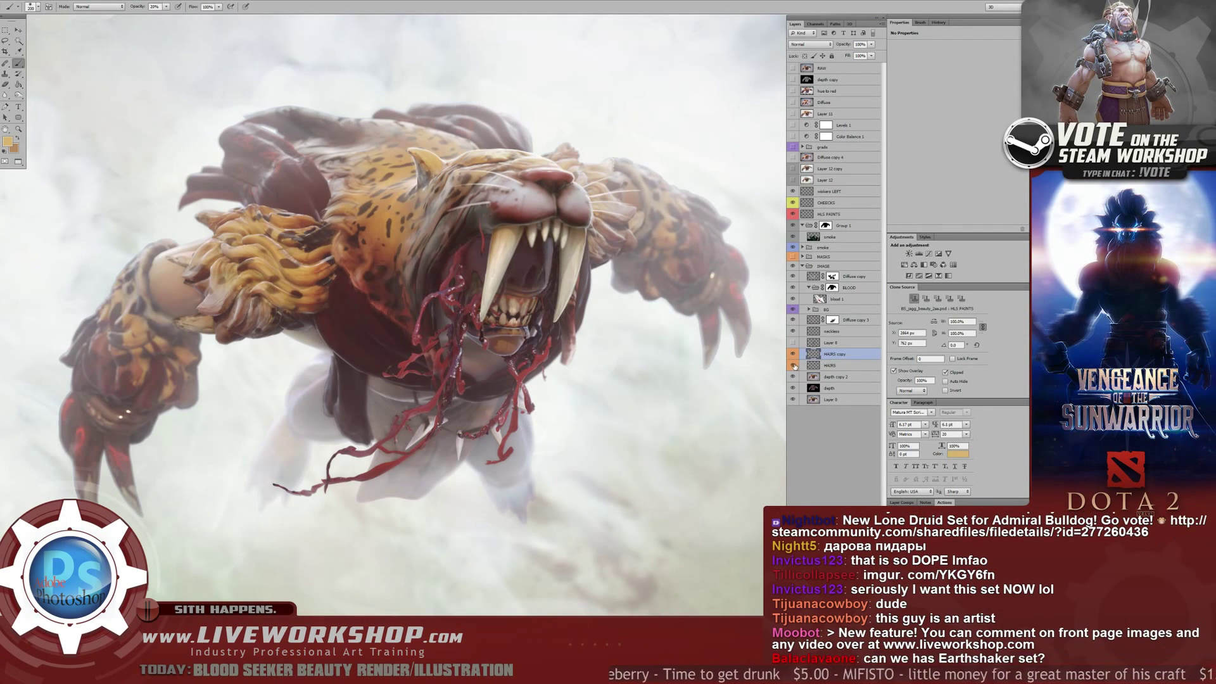
click(794, 366)
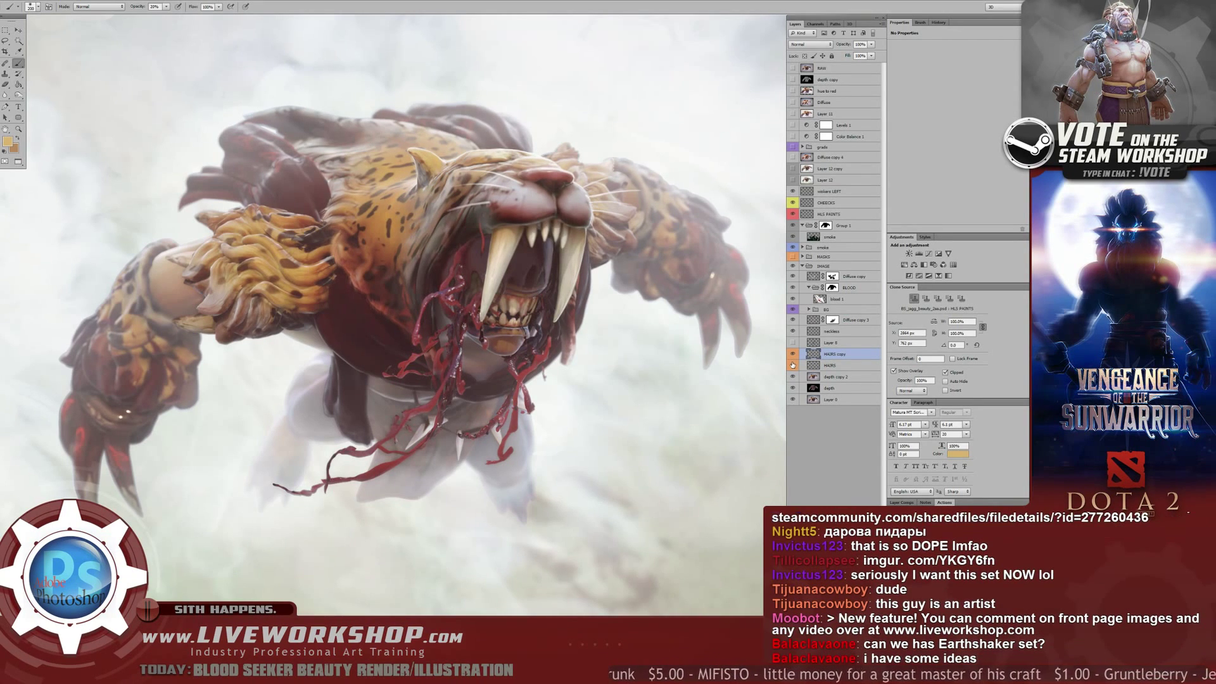
click(792, 354)
click(792, 355)
click(794, 366)
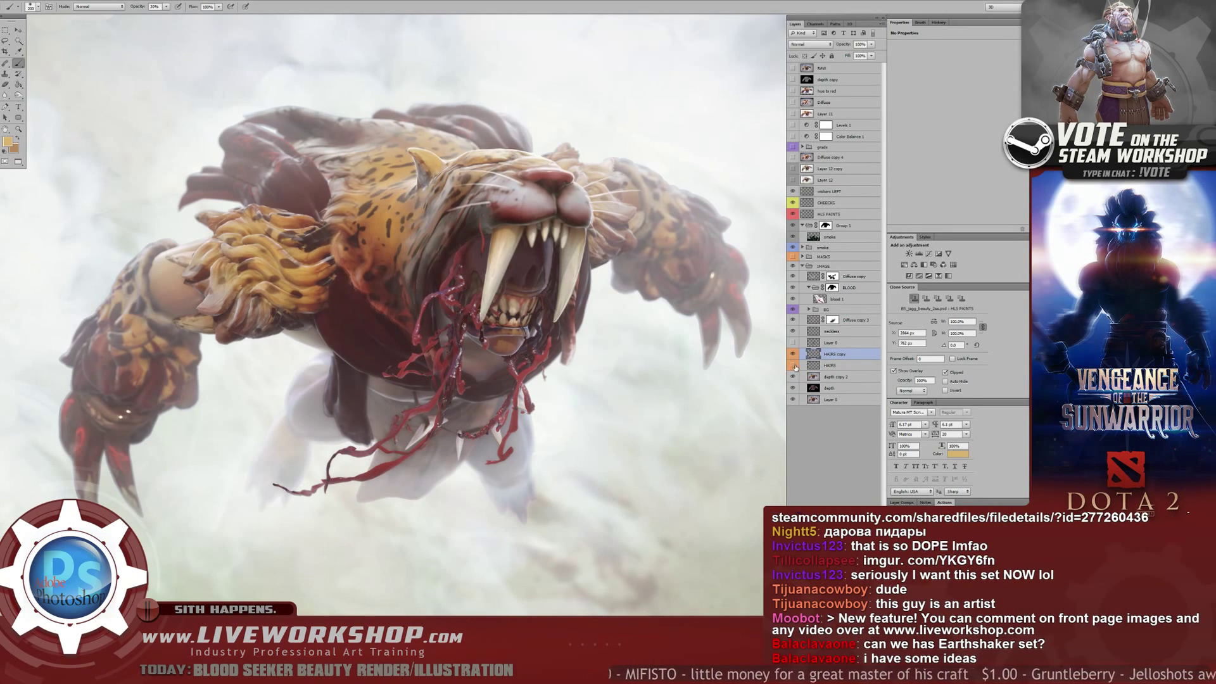
- Check the HAIRS and HAIRS copy layers by toggling their visibility, and delete the original HAIRS layer
click(795, 366)
click(792, 354)
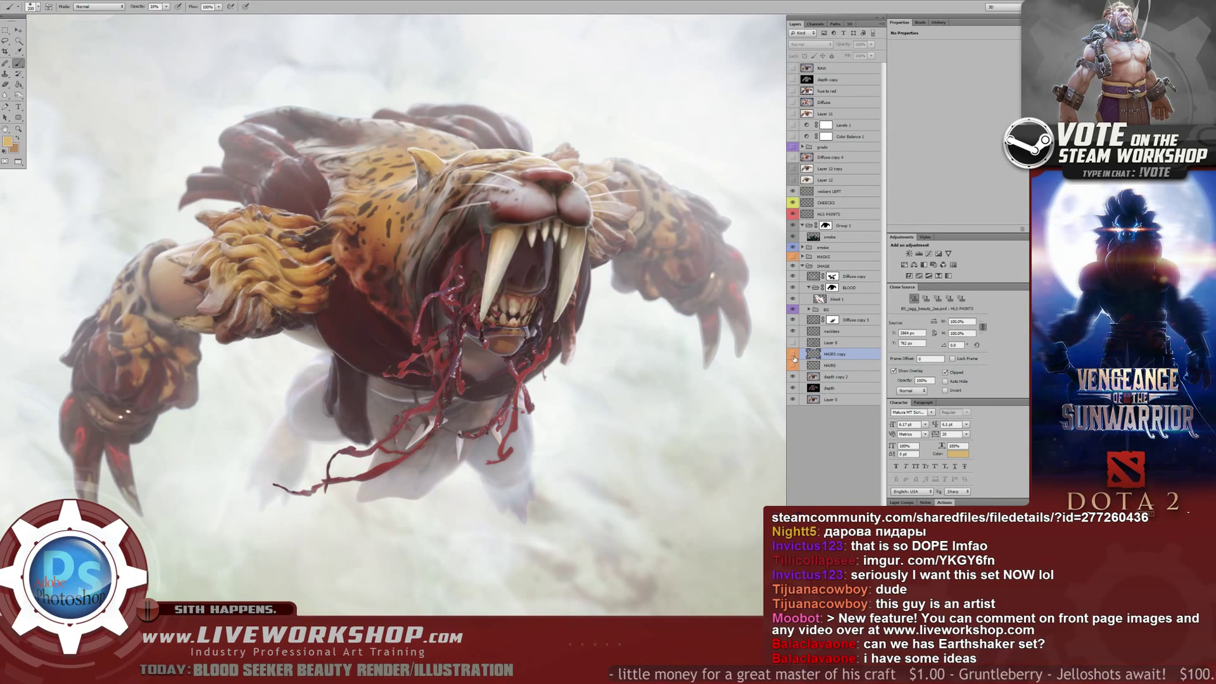
click(792, 354)
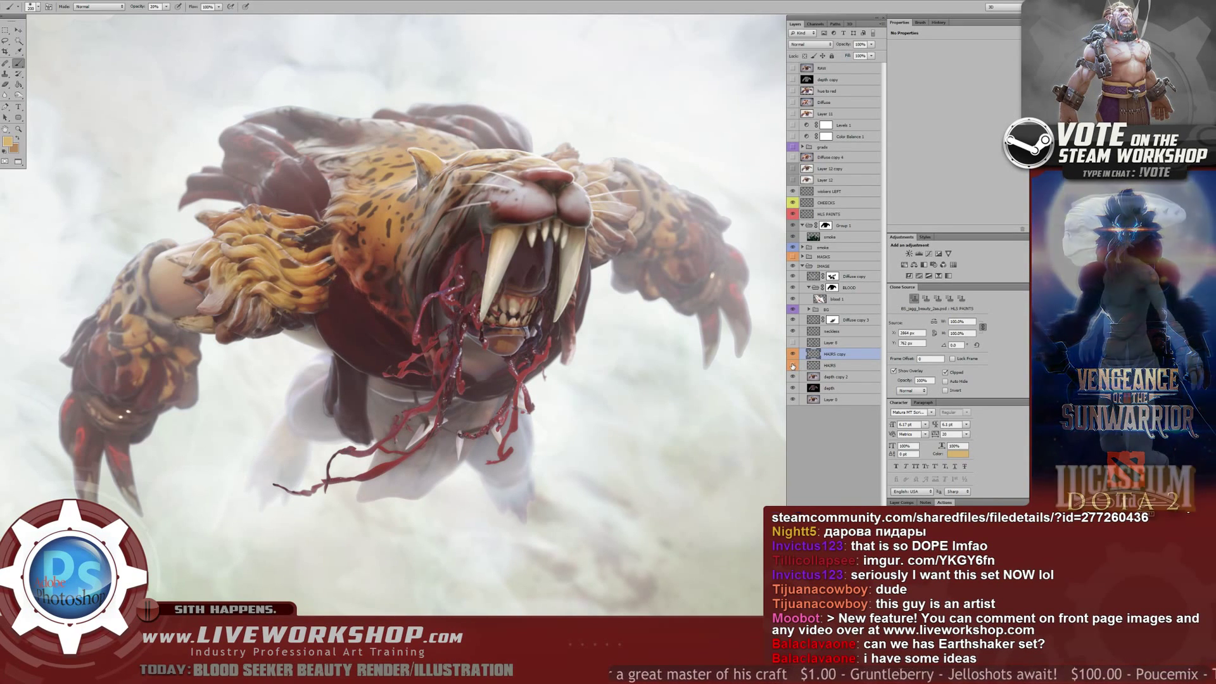
shift+click(835, 366)
right_click(846, 309)
click(880, 96)
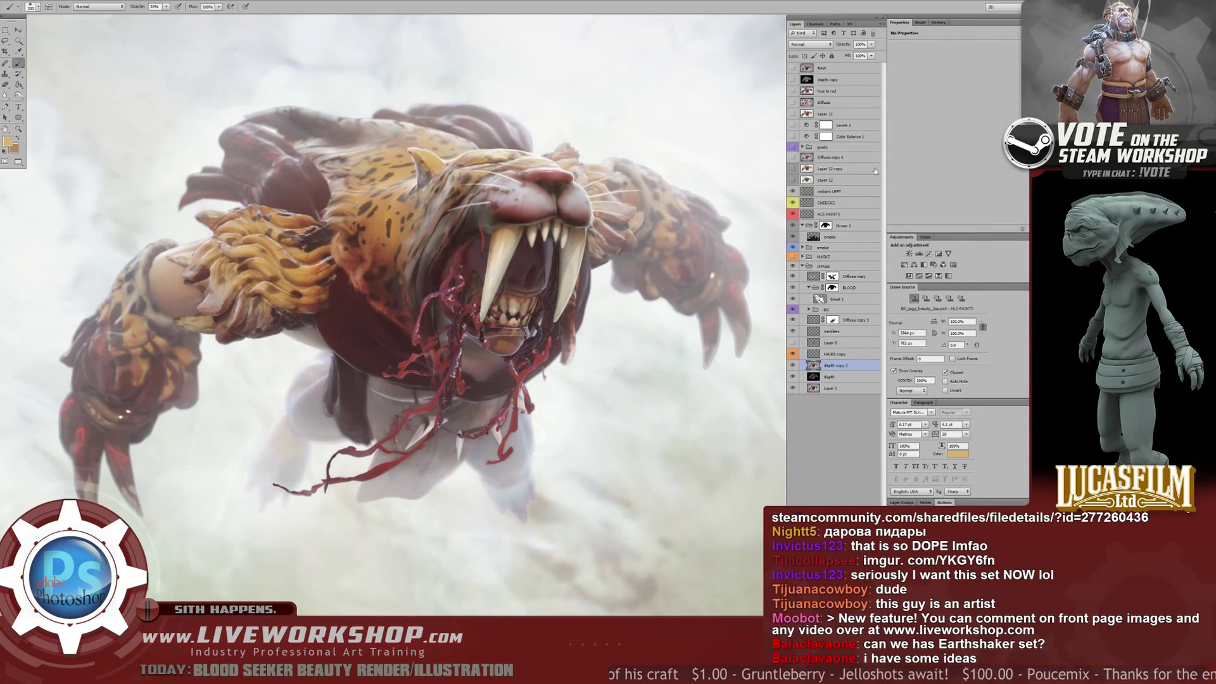
- Try a duplicate of the HAIRS copy layer, compare the creature with and without it, and remove the duplicate
click(841, 358)
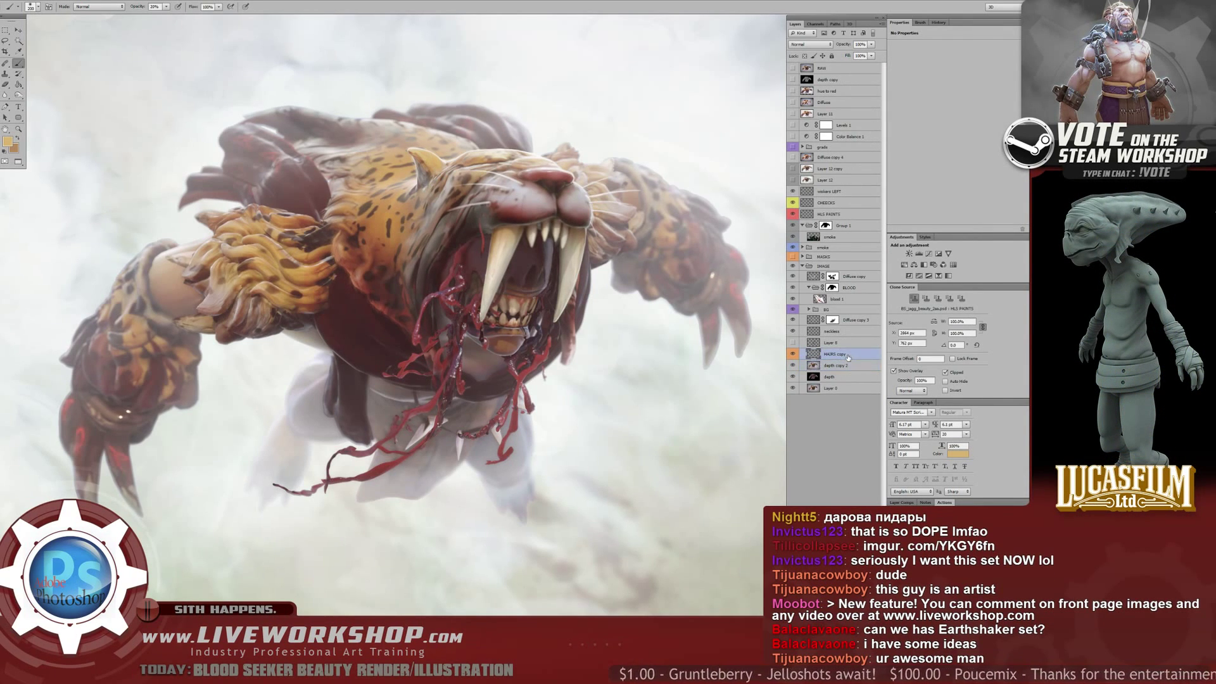
key(ctrl+alt+j)
key(Return)
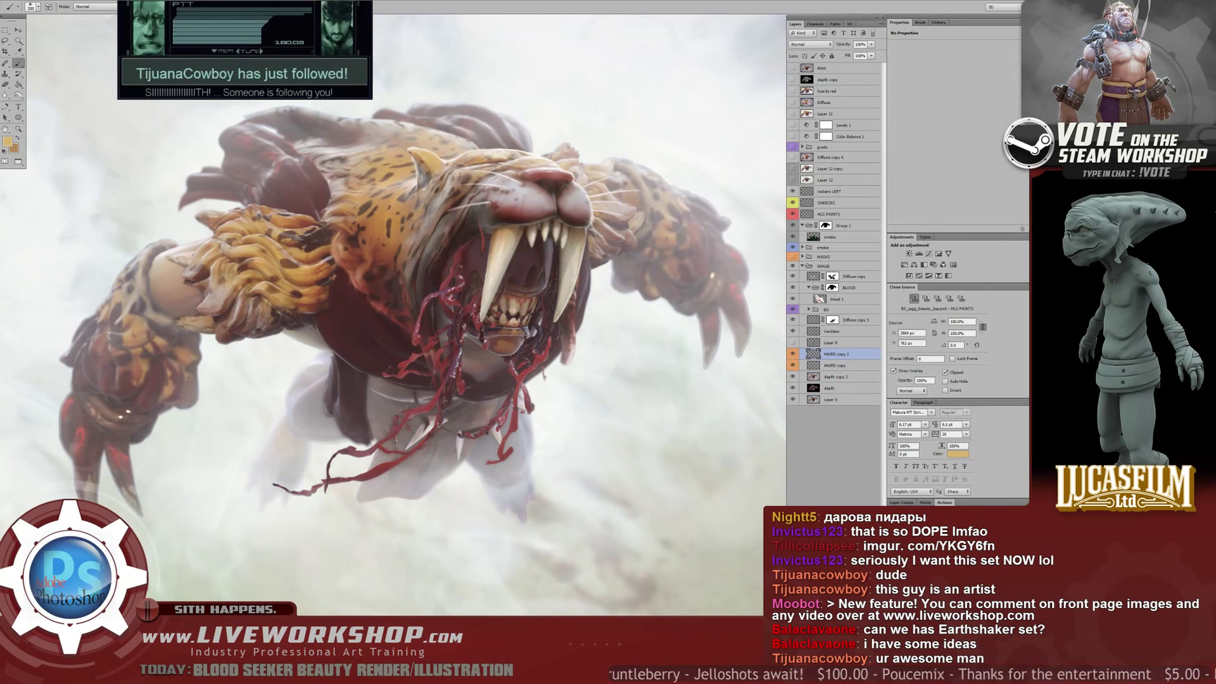
drag(706, 325, 578, 315)
key(ctrl+alt+z)
key(ctrl+alt+z)
key(ctrl+alt+z)
key(ctrl+alt+z)
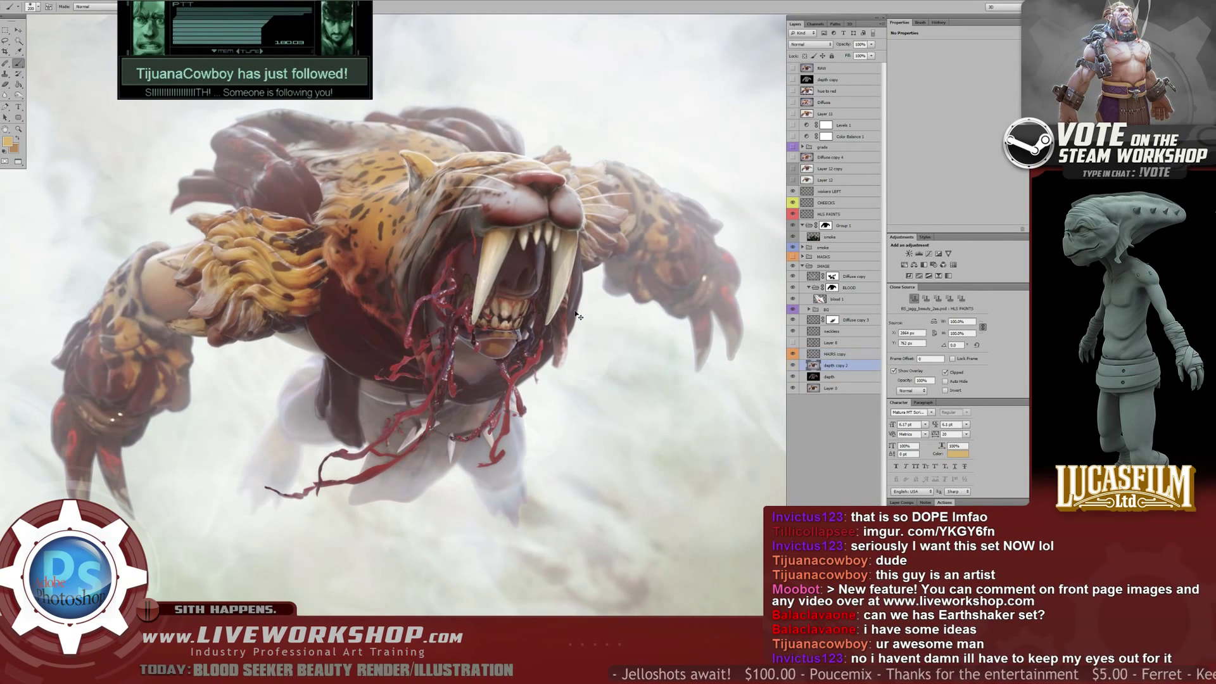
key(ctrl+shift+z)
key(ctrl+shift+z)
key(ctrl+shift+z)
key(ctrl+shift+z)
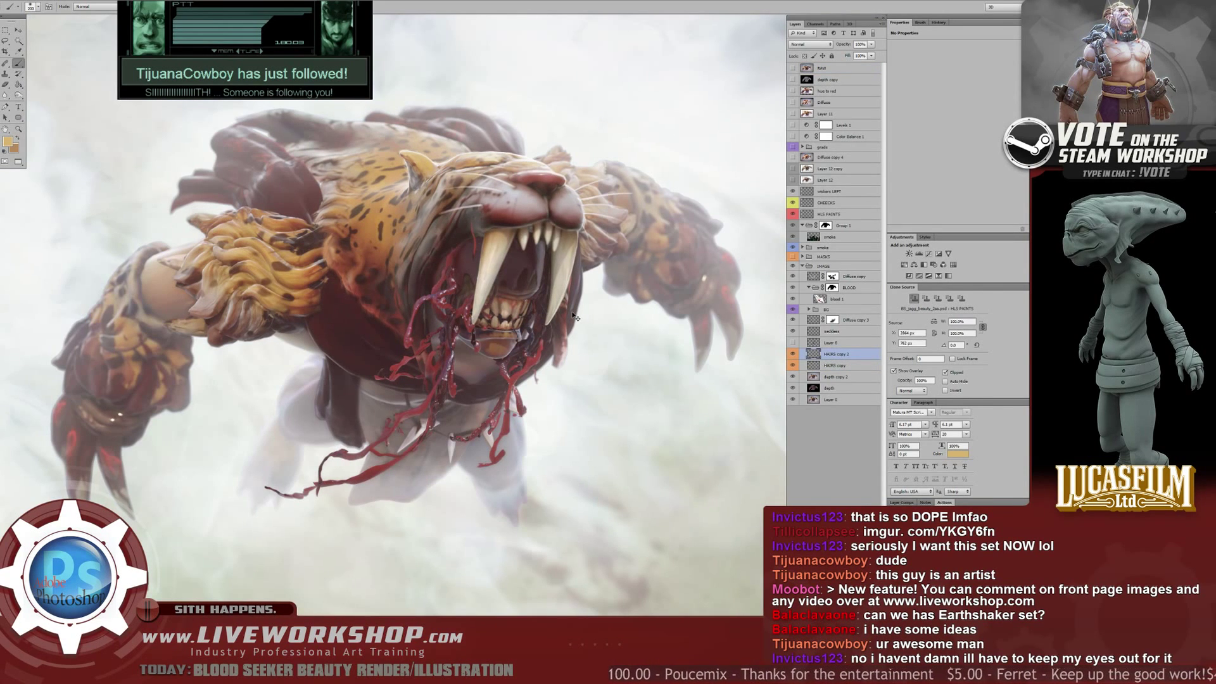
key(Delete)
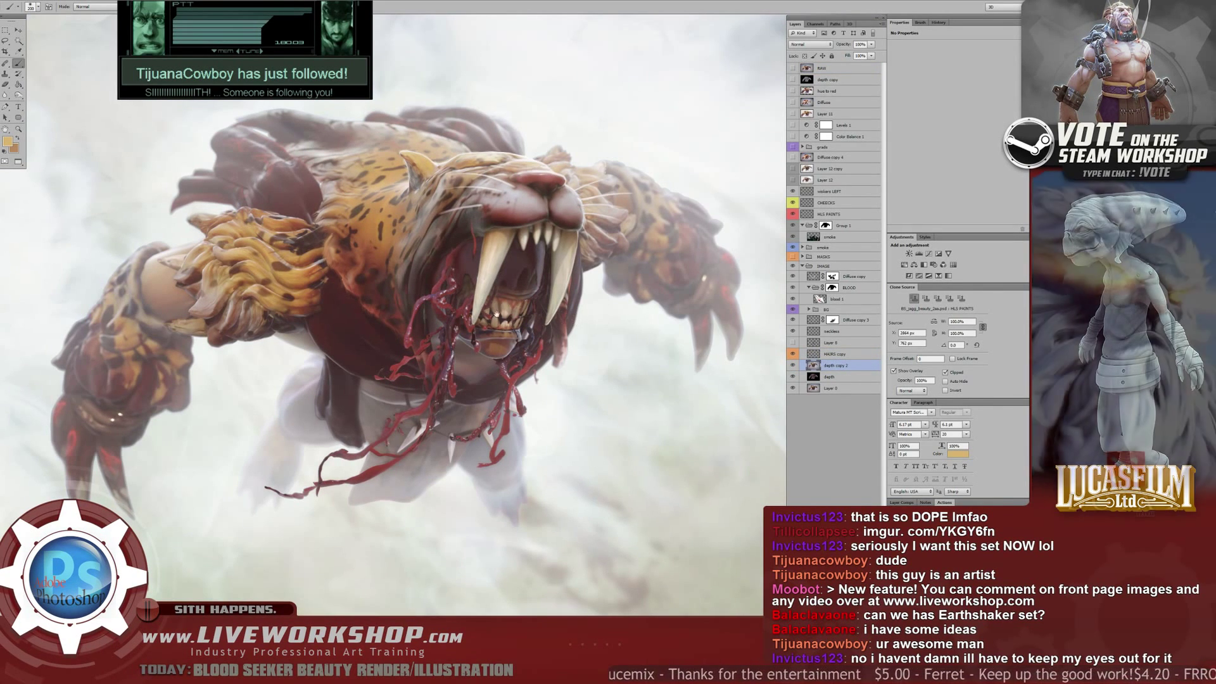
- Choose a small round brush tip from the presets and set the foreground color to white (#ffffff)
drag(496, 314, 499, 321)
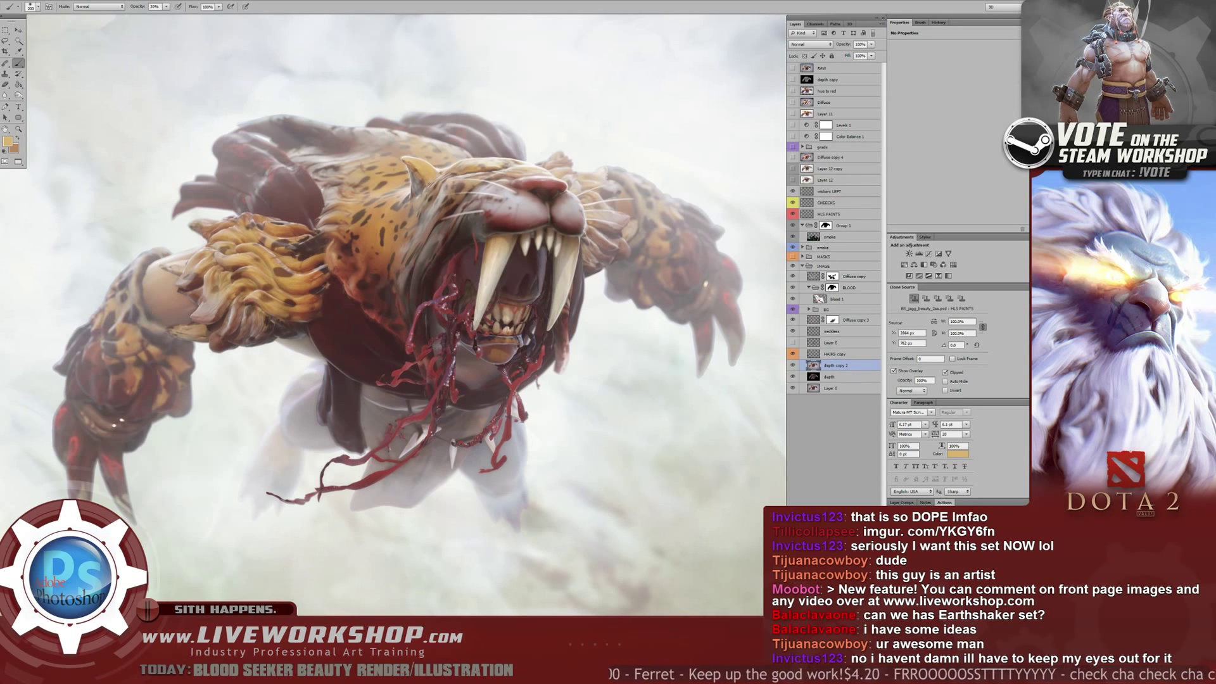
drag(452, 337, 465, 347)
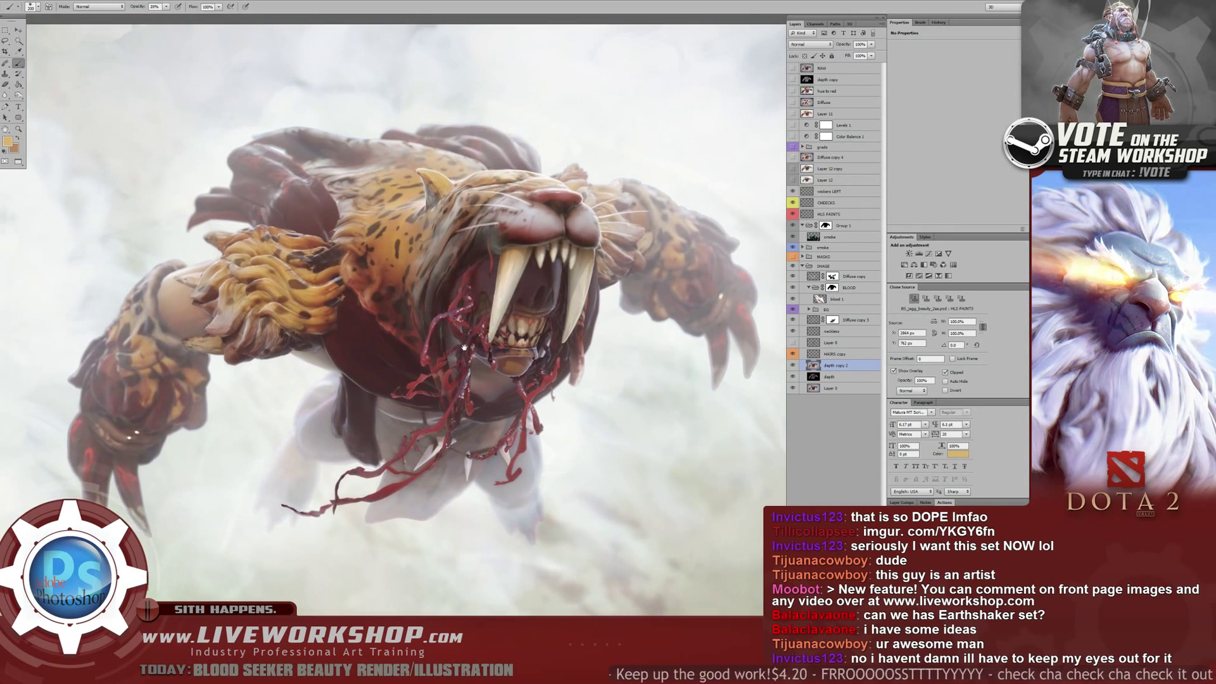
scroll(367, 218, up, 5)
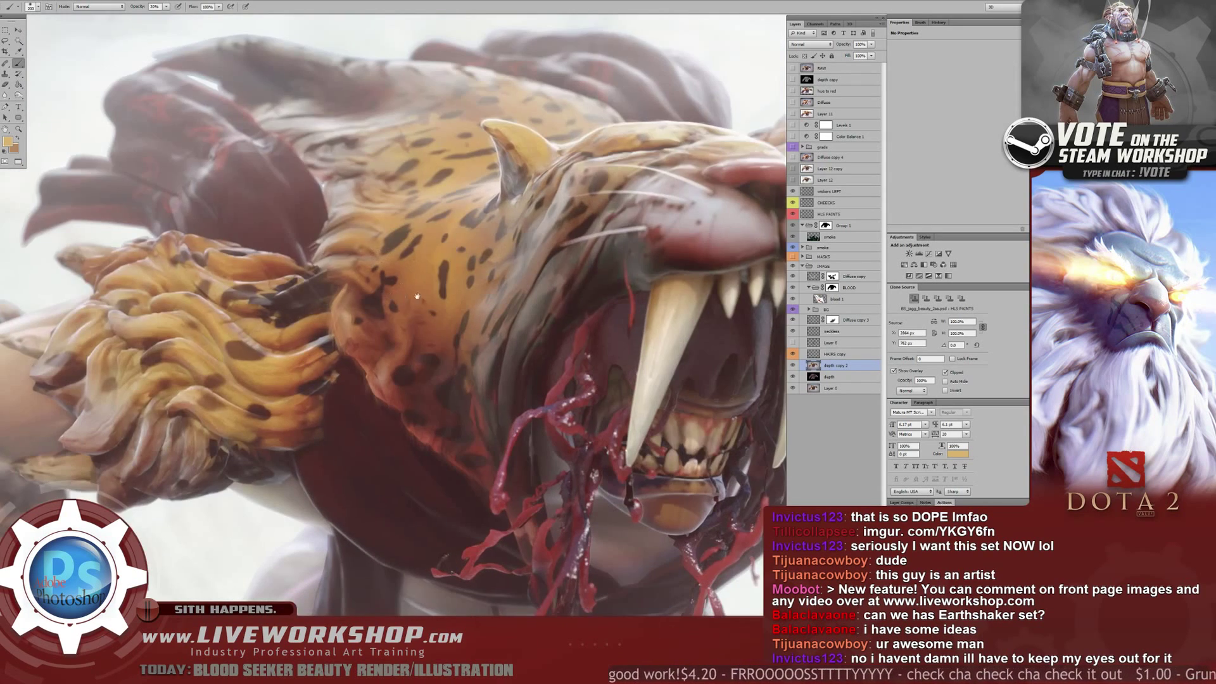
scroll(417, 296, up, 3)
right_click(399, 261)
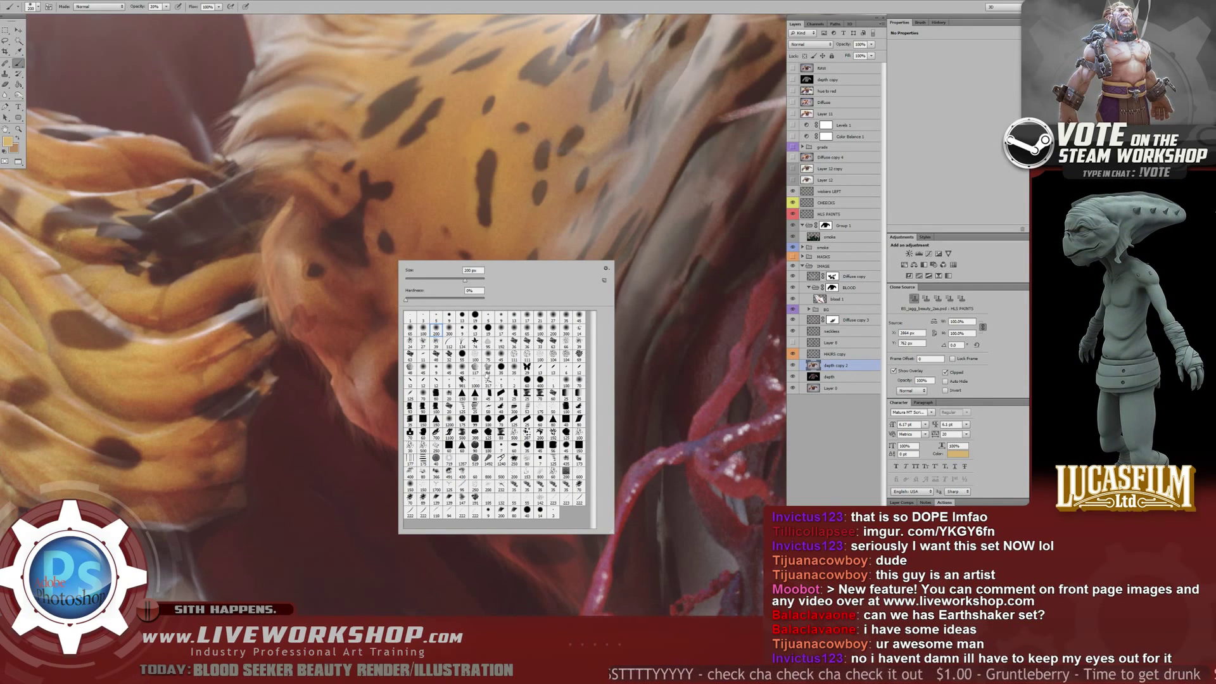
click(462, 327)
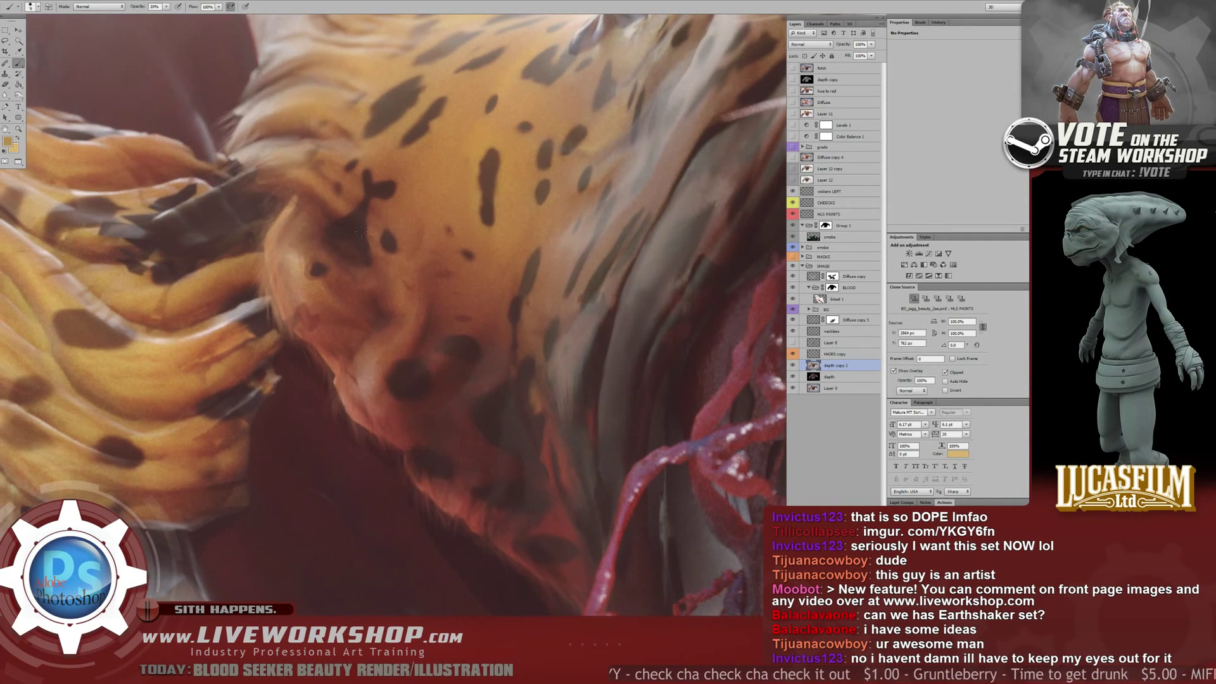
key(Return)
key(ctrl+minus)
alt+click(414, 30)
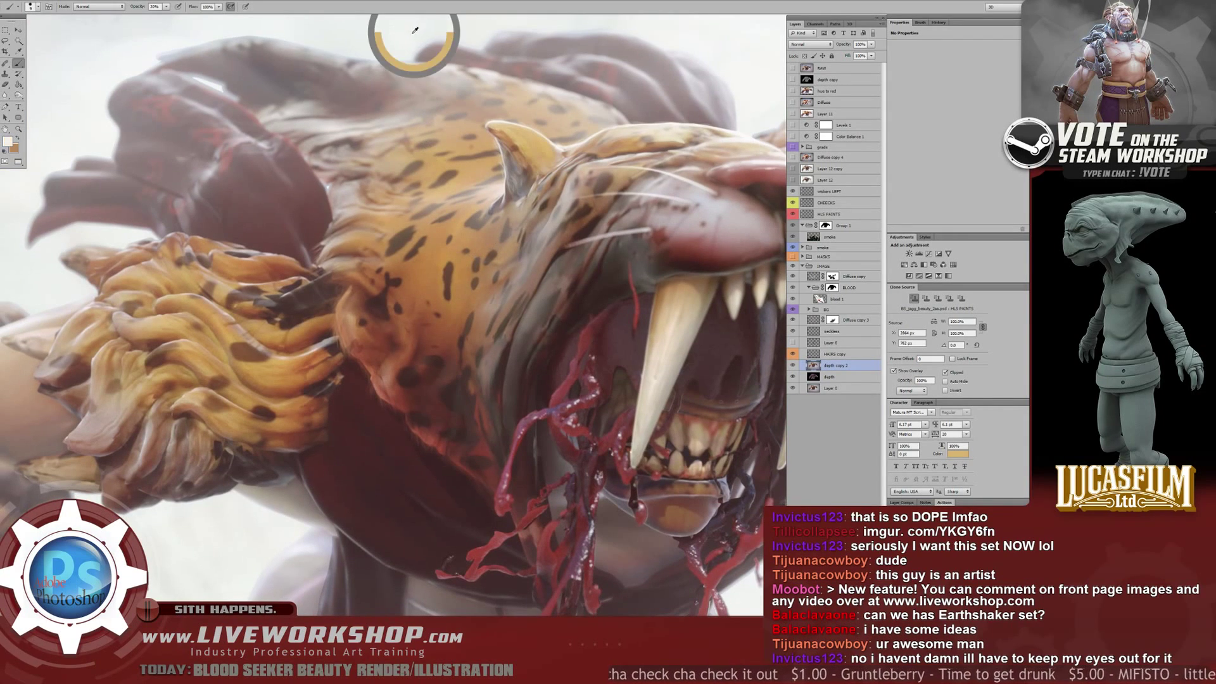
click(8, 142)
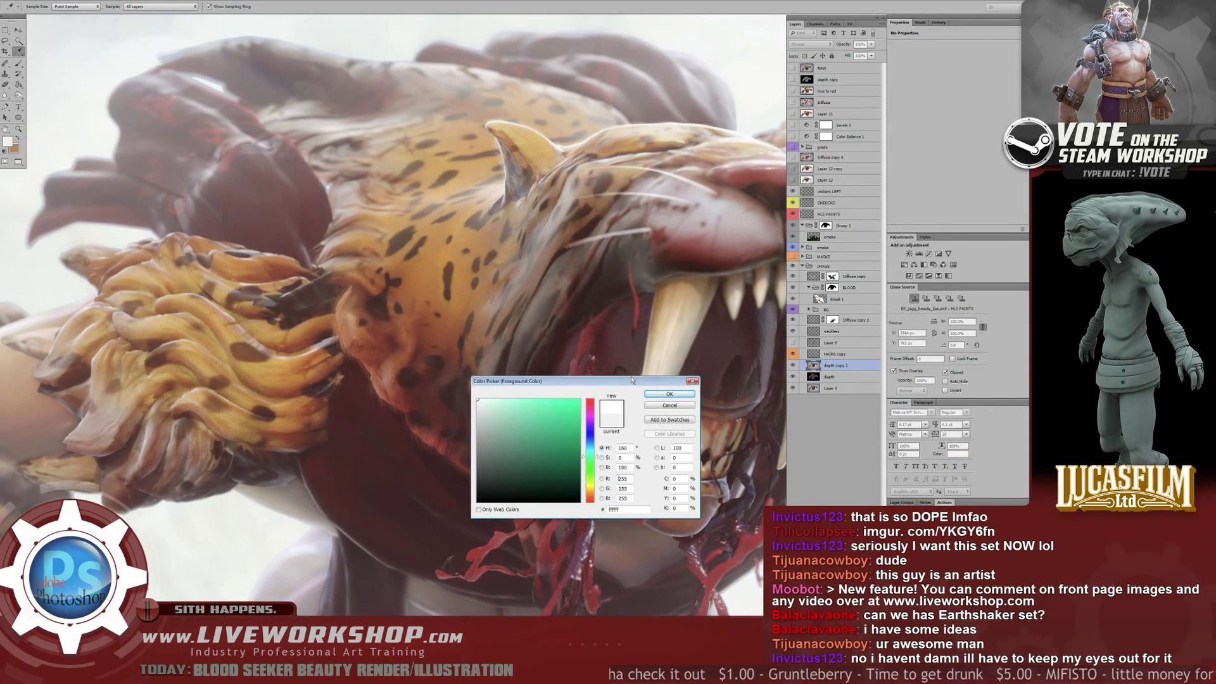
click(669, 394)
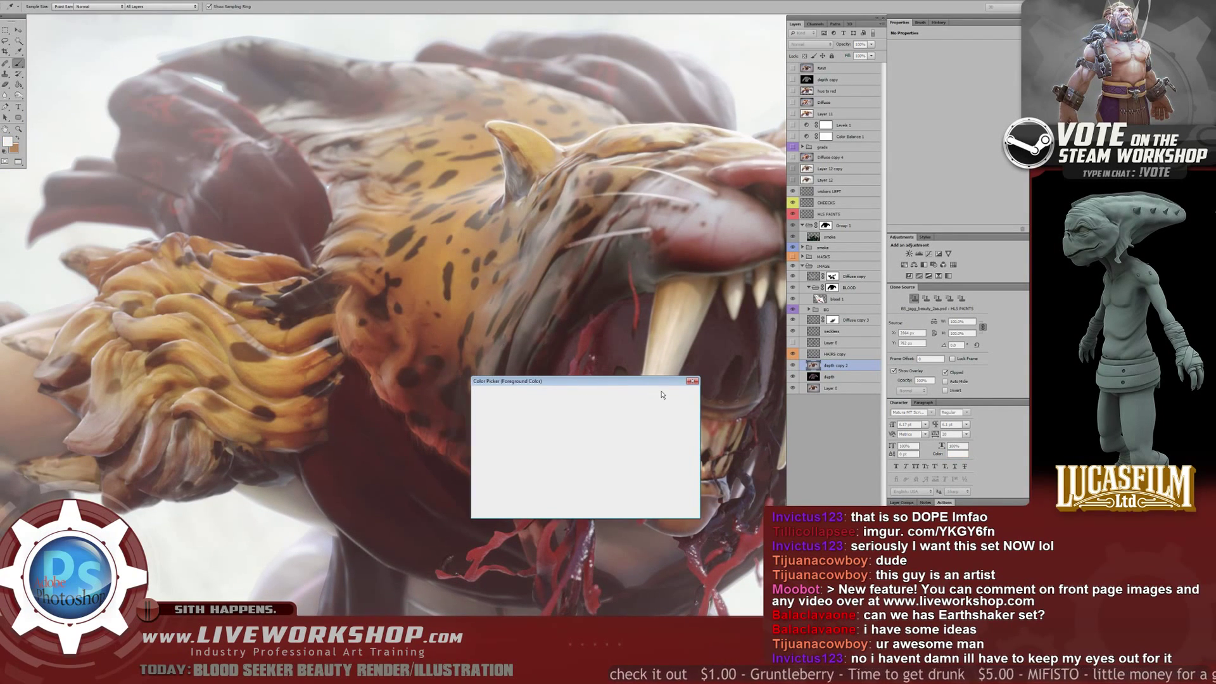
- On the red-labelled Screen layer, brush thin white highlights along the folds of the yellow shoulder fur out to its pointed tip
click(831, 214)
key(m)
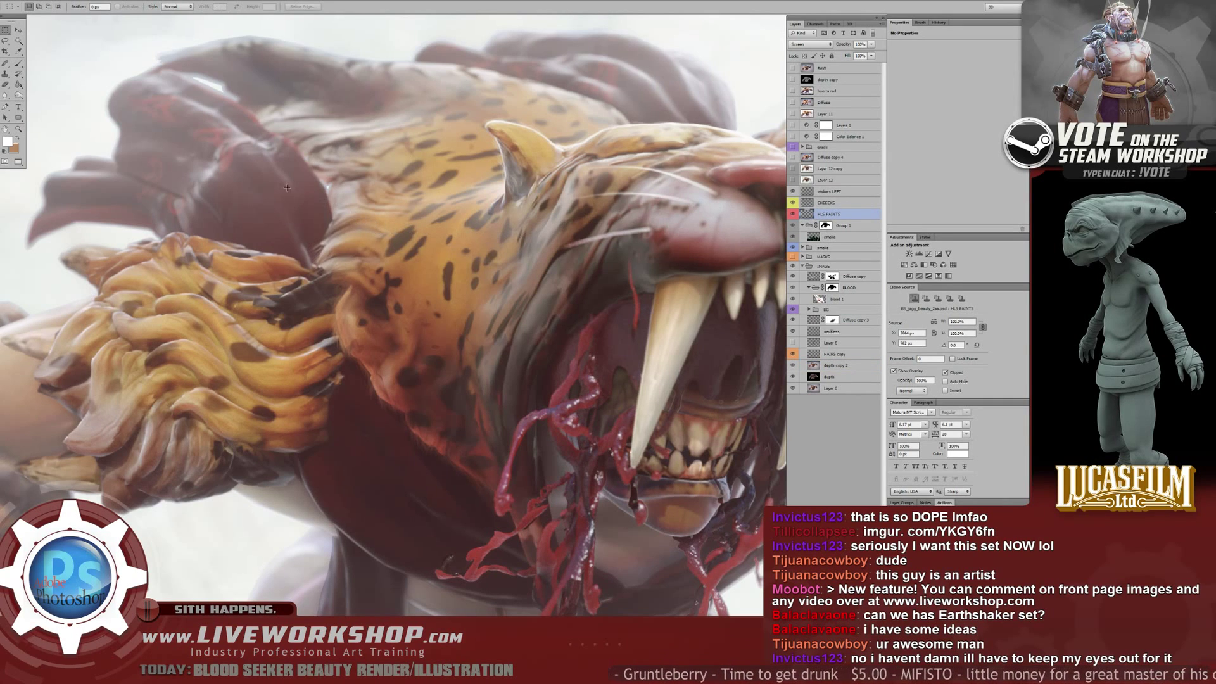
scroll(276, 232, up, 6)
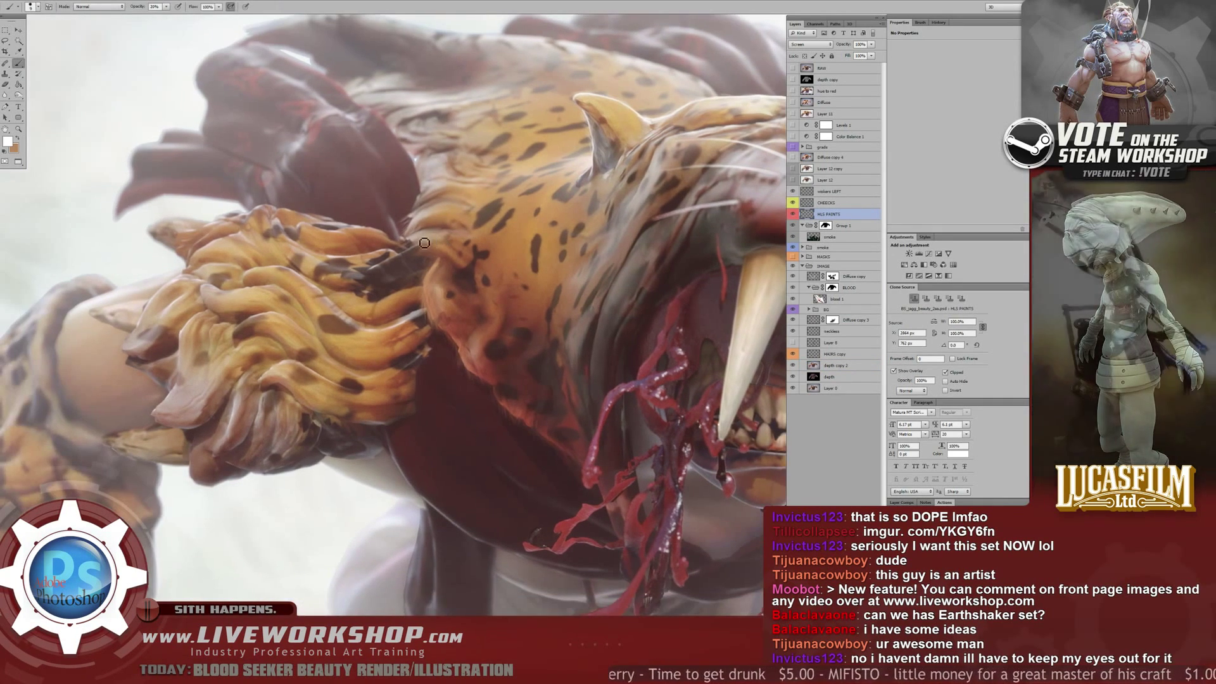
key(b)
drag(277, 232, 625, 289)
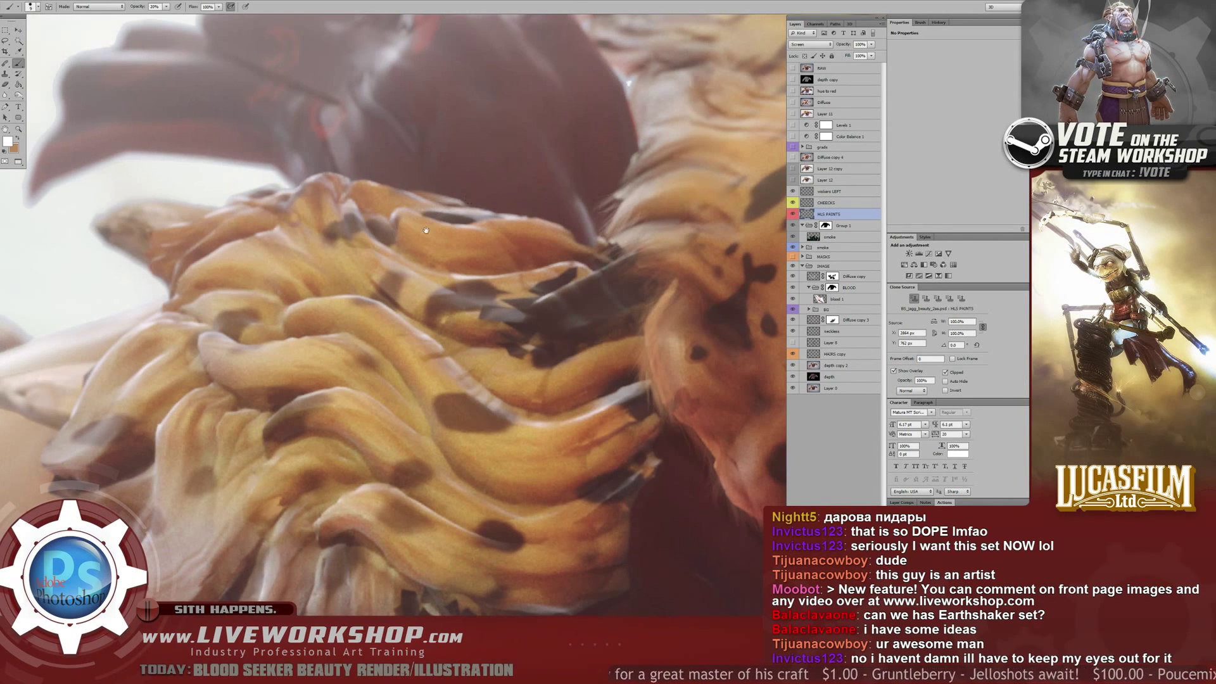
drag(425, 230, 224, 288)
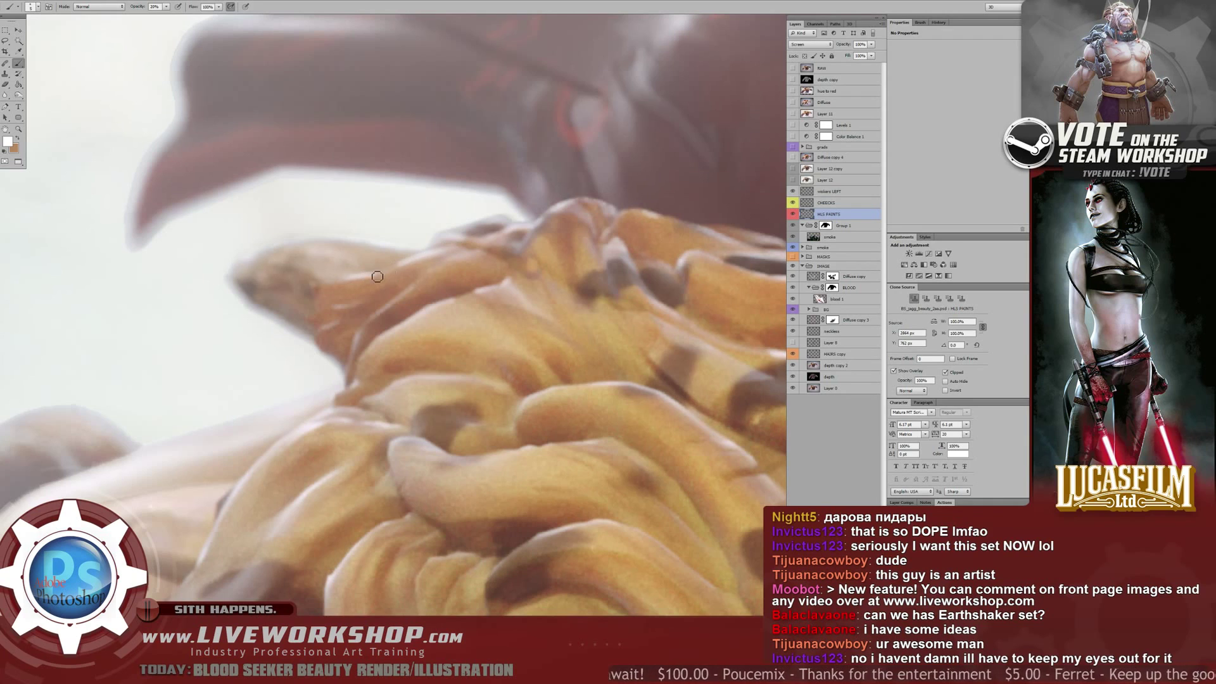
mouse_move(333, 288)
mouse_down()
mouse_move(291, 289)
mouse_move(364, 280)
mouse_move(292, 282)
mouse_move(318, 288)
mouse_up()
- Set the Eraser to 100% opacity and trim the highlight strokes at the pointed tip of the shoulder fur
key(e)
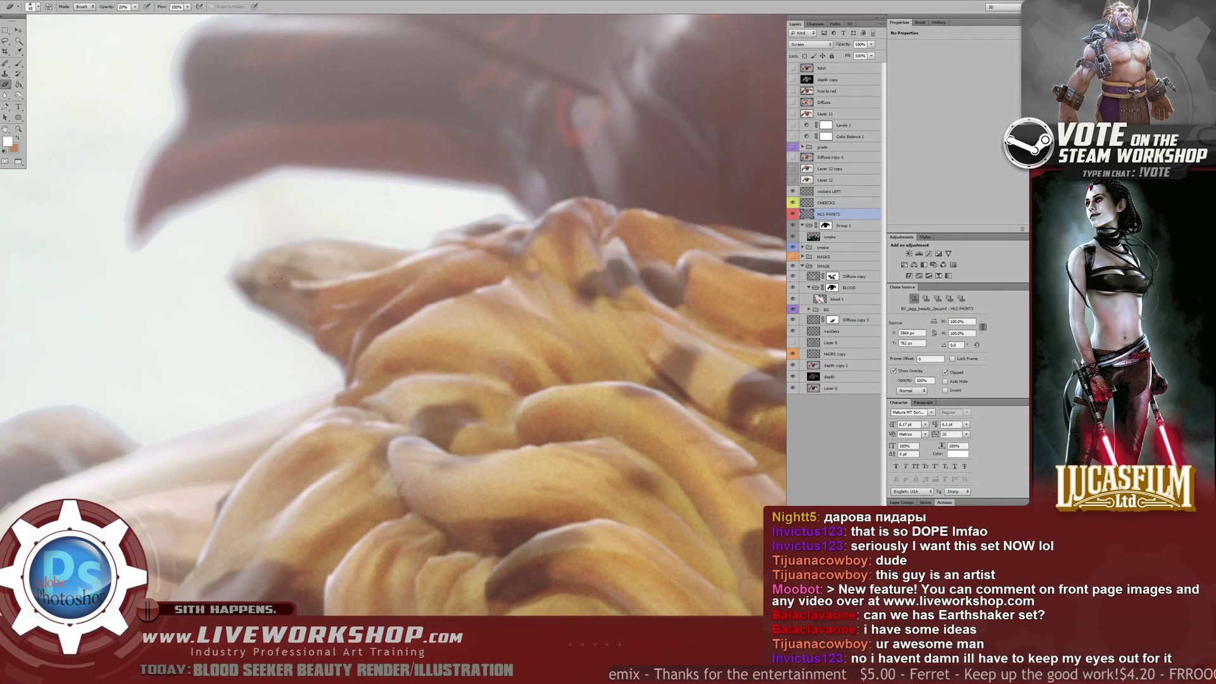
right_click(319, 288)
click(283, 290)
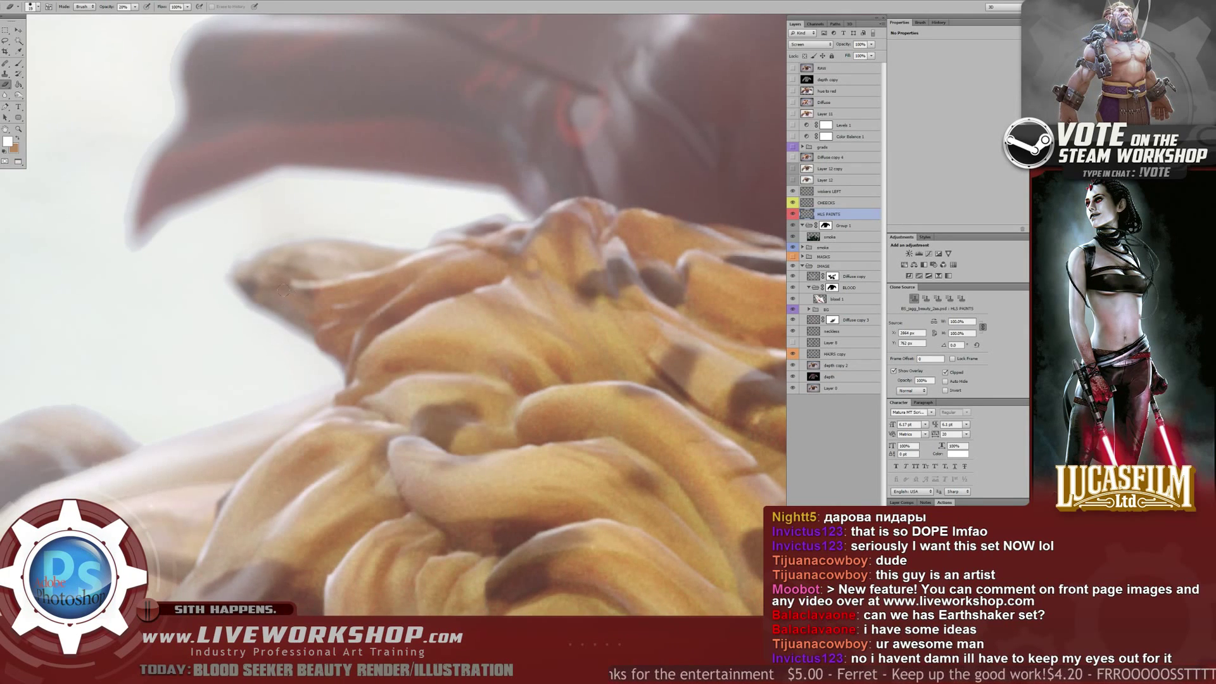
key(0)
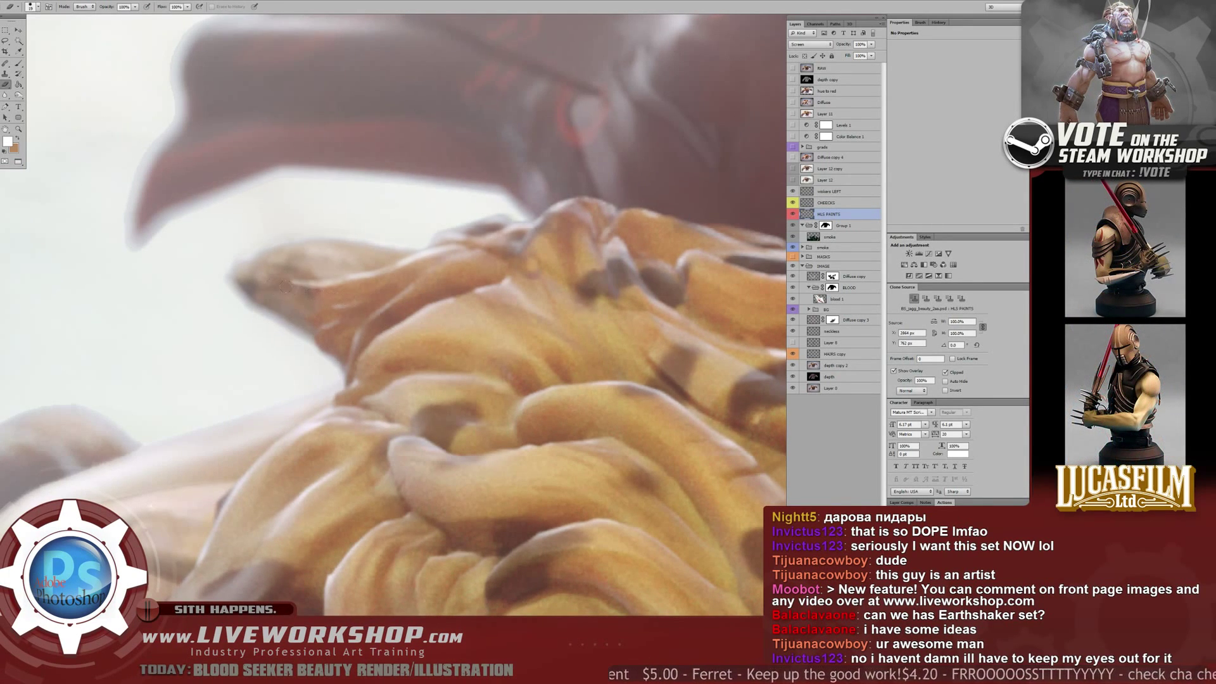
drag(306, 287, 310, 291)
- Brush faint white highlights at 20% opacity along the upper rim and crest of the shoulder fur
key(b)
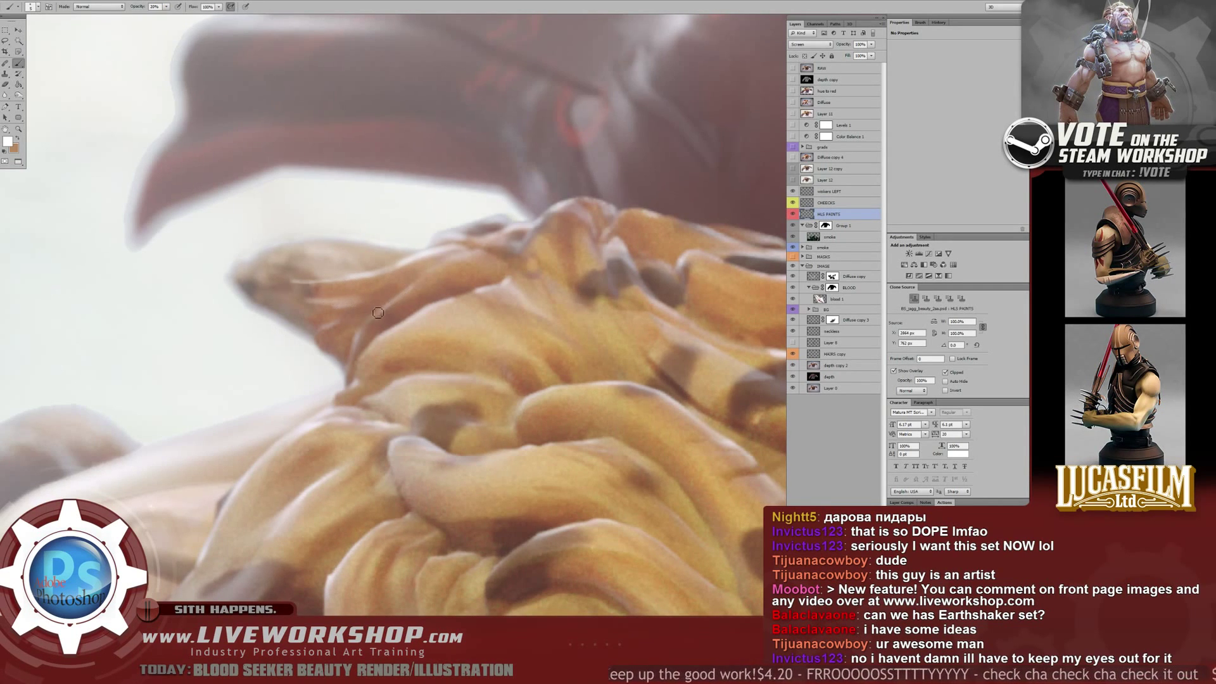
drag(367, 268, 346, 289)
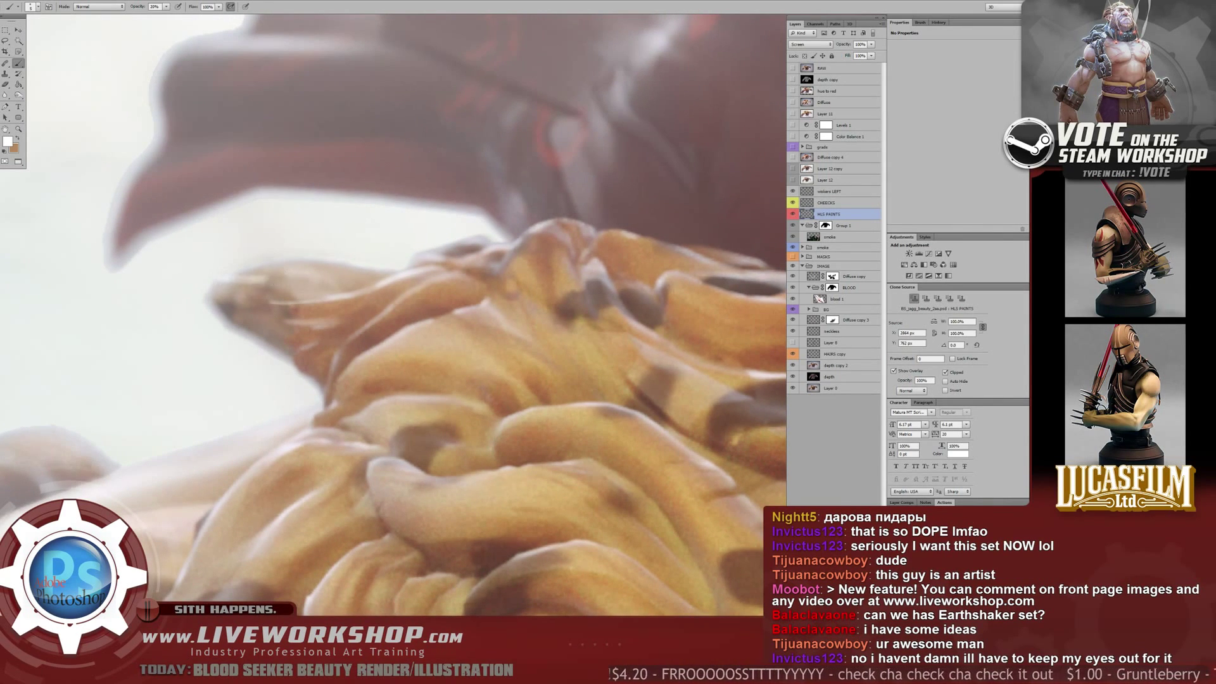
drag(432, 260, 345, 270)
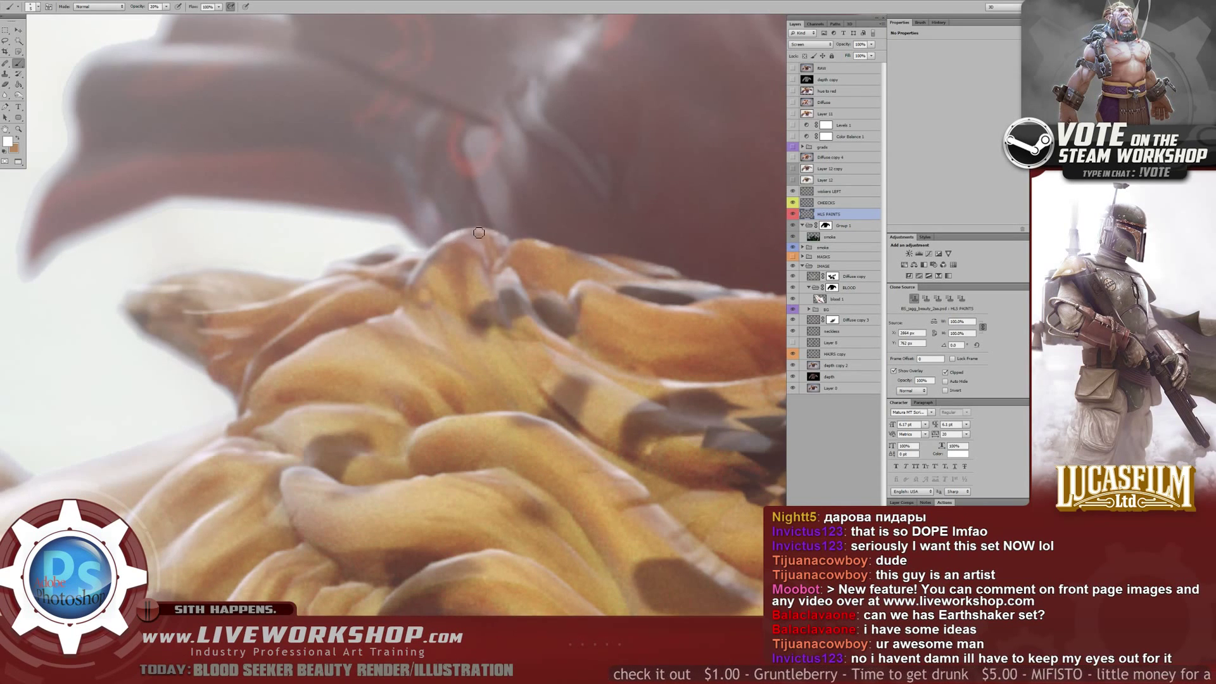
drag(442, 278, 334, 274)
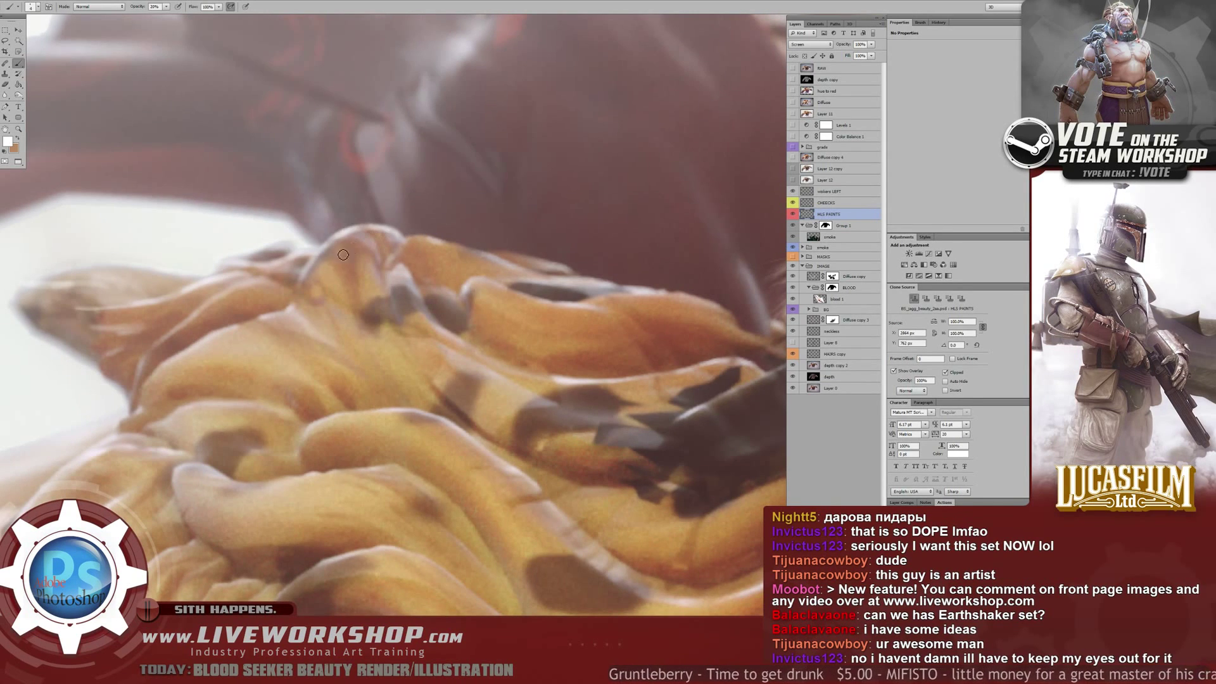
drag(423, 255, 341, 264)
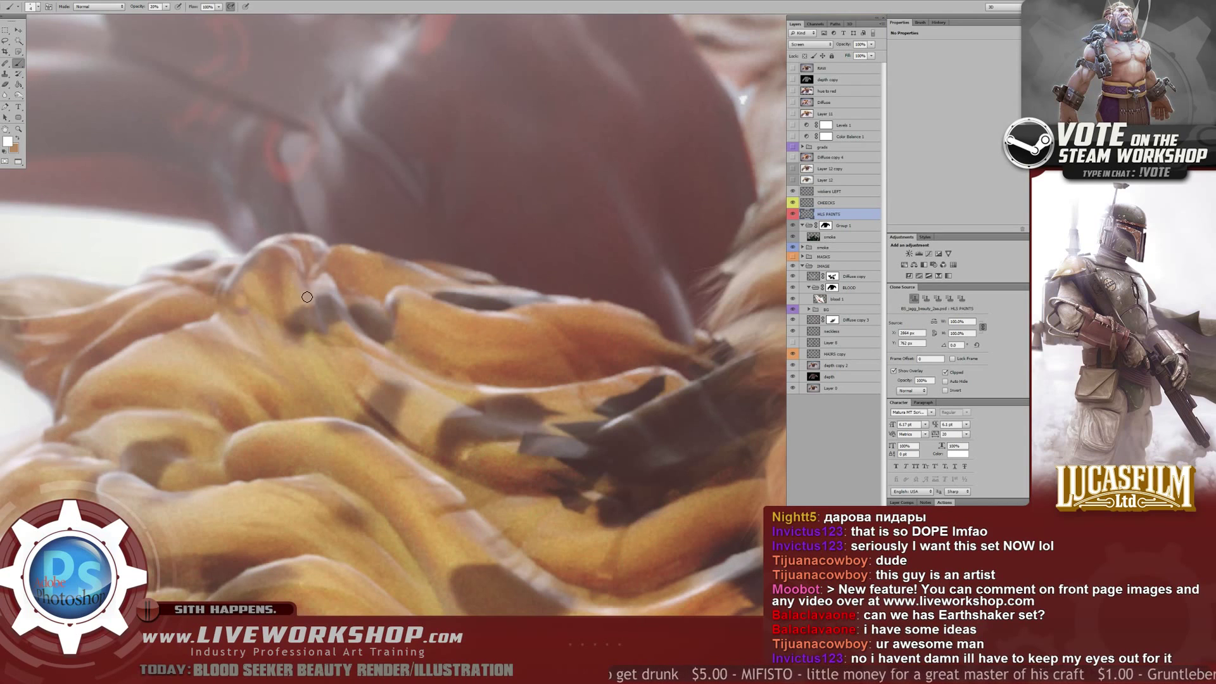
drag(317, 321, 343, 386)
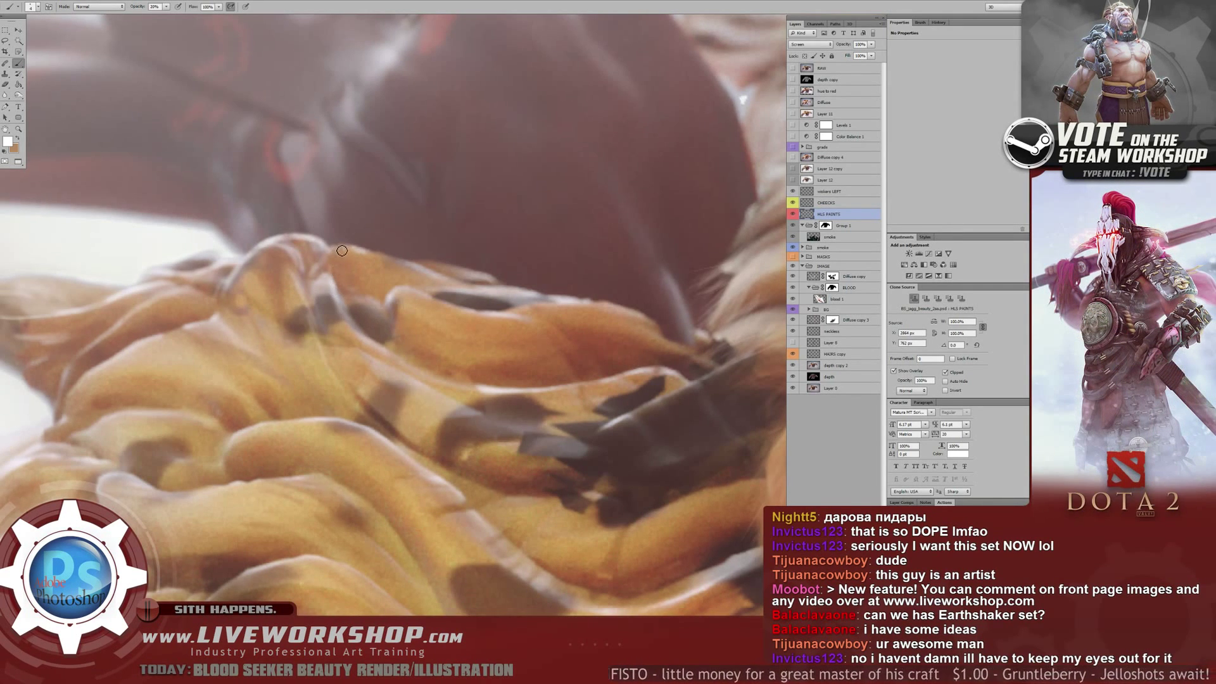
- Brush faint white highlights at 20% opacity along the upper folds of the yellow shoulder fur toward the dark tuft
mouse_move(337, 253)
mouse_down()
mouse_move(554, 299)
mouse_move(446, 298)
mouse_move(479, 291)
mouse_move(563, 330)
mouse_move(478, 263)
mouse_up()
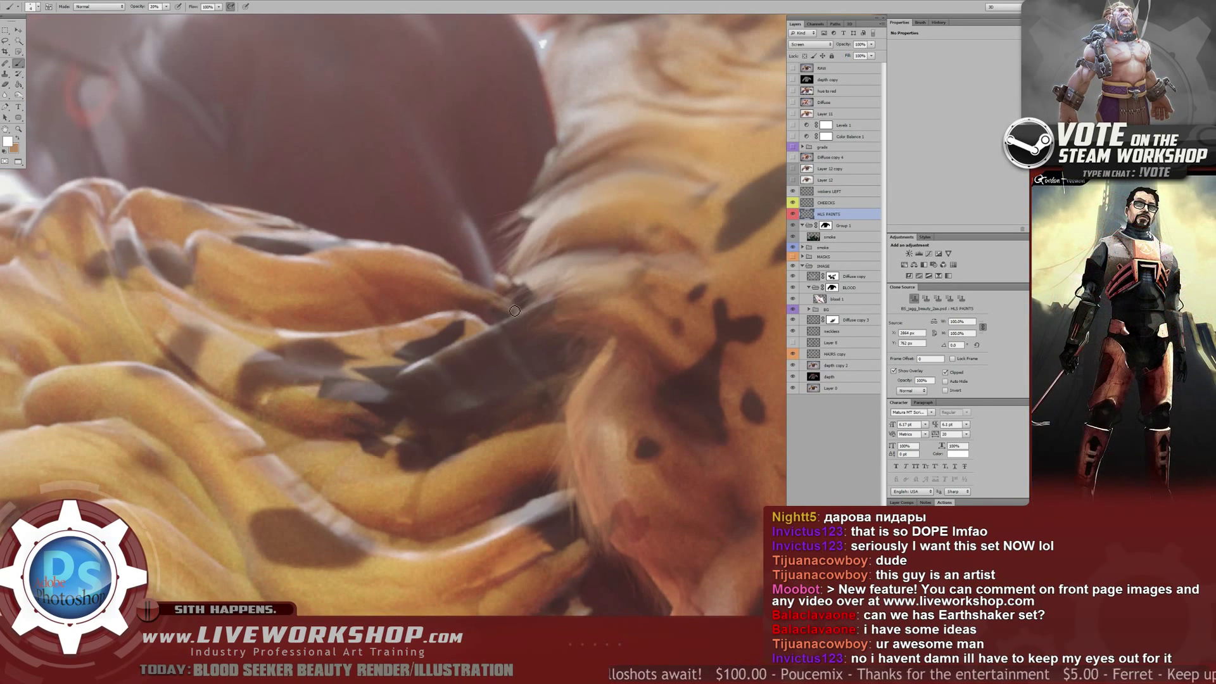
mouse_move(246, 319)
mouse_down()
mouse_move(214, 317)
mouse_move(348, 337)
mouse_move(299, 338)
mouse_move(394, 332)
mouse_move(338, 339)
mouse_move(438, 325)
mouse_move(319, 284)
mouse_move(332, 268)
mouse_move(380, 295)
mouse_move(453, 294)
mouse_up()
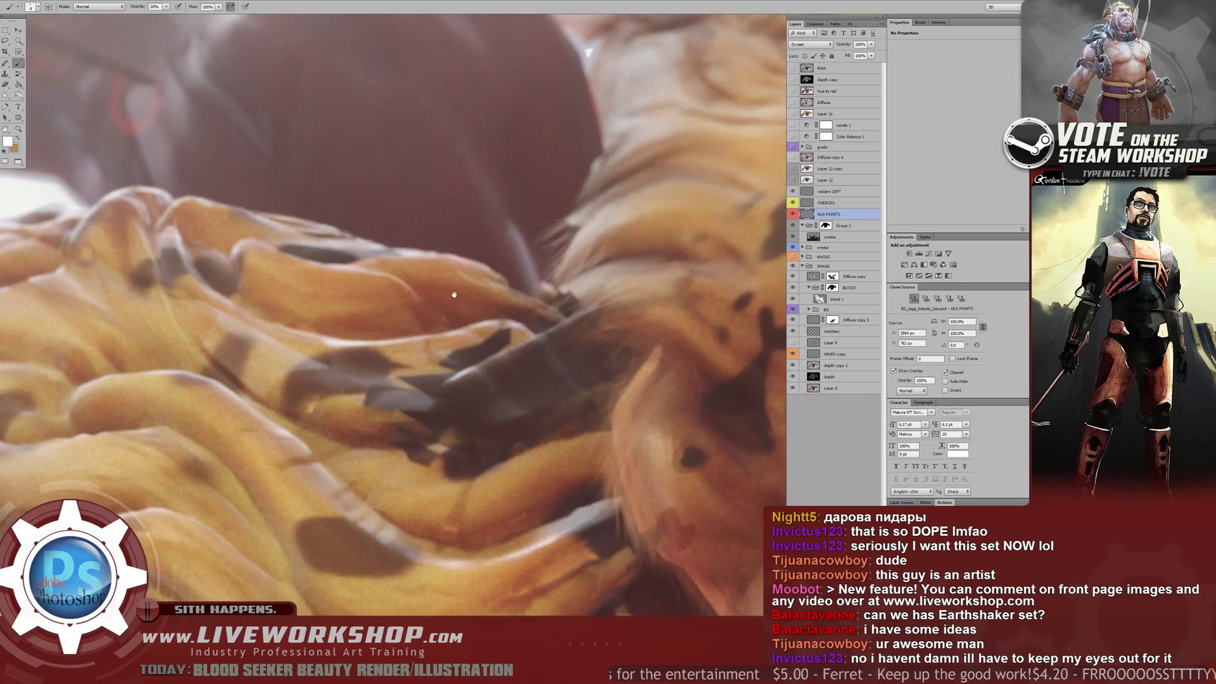
drag(265, 268, 285, 273)
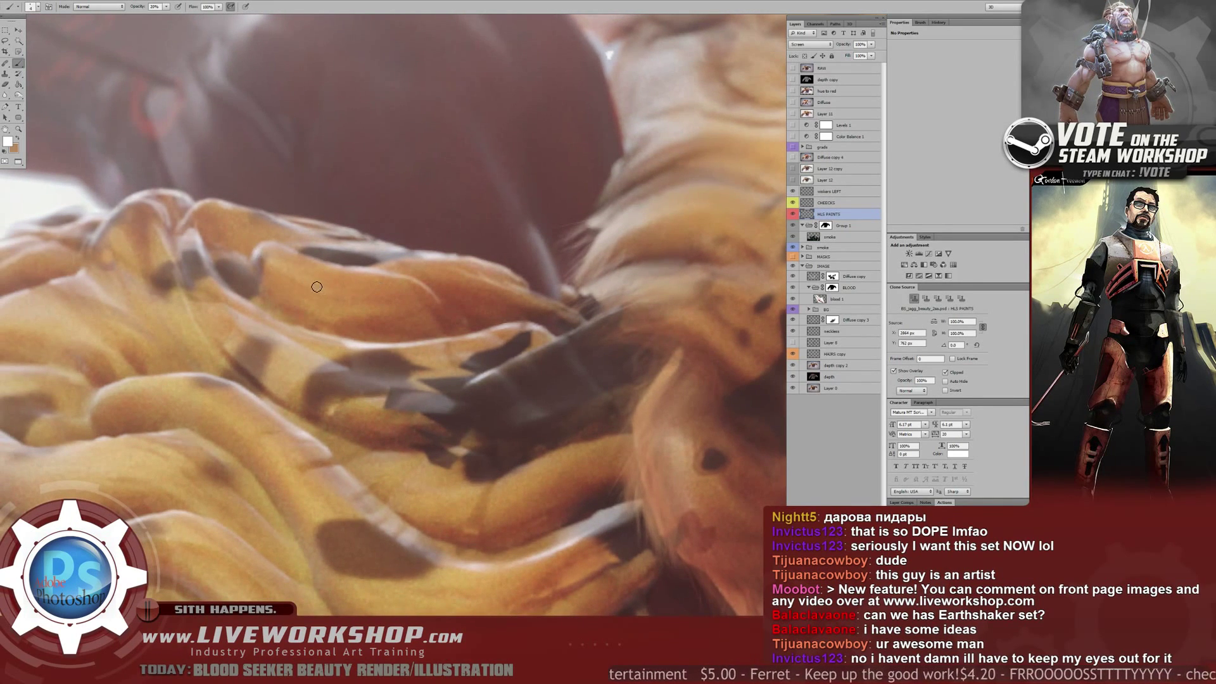
drag(232, 216, 250, 224)
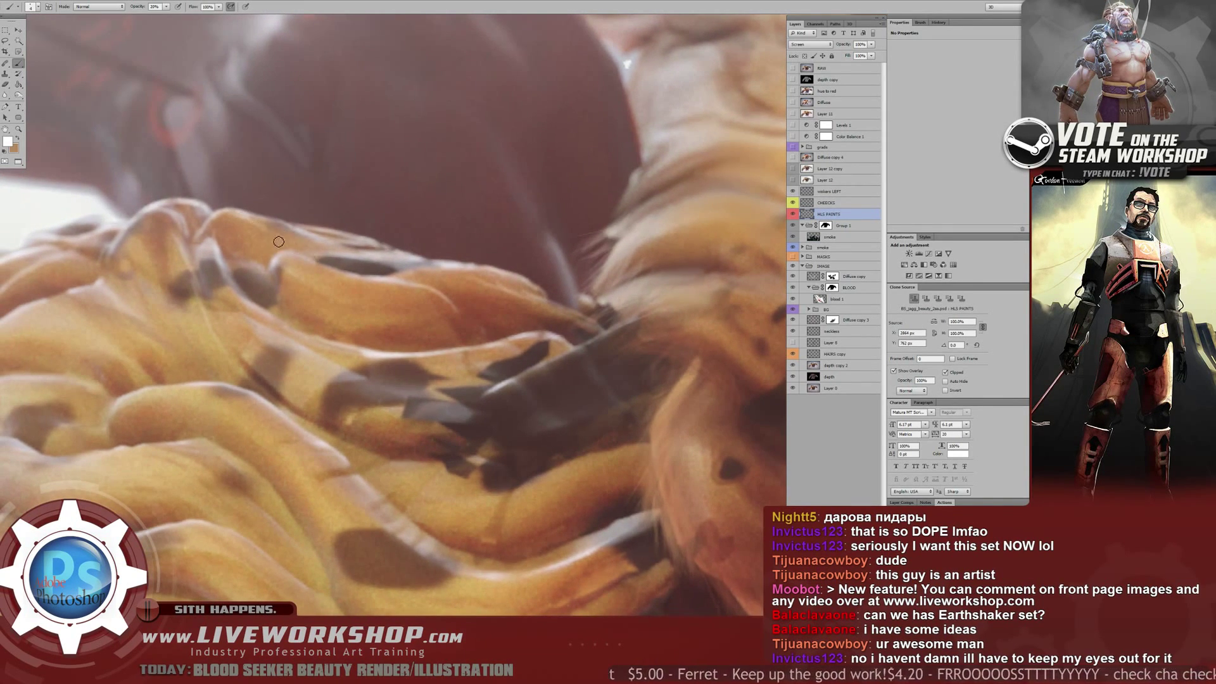
scroll(395, 280, down, 5)
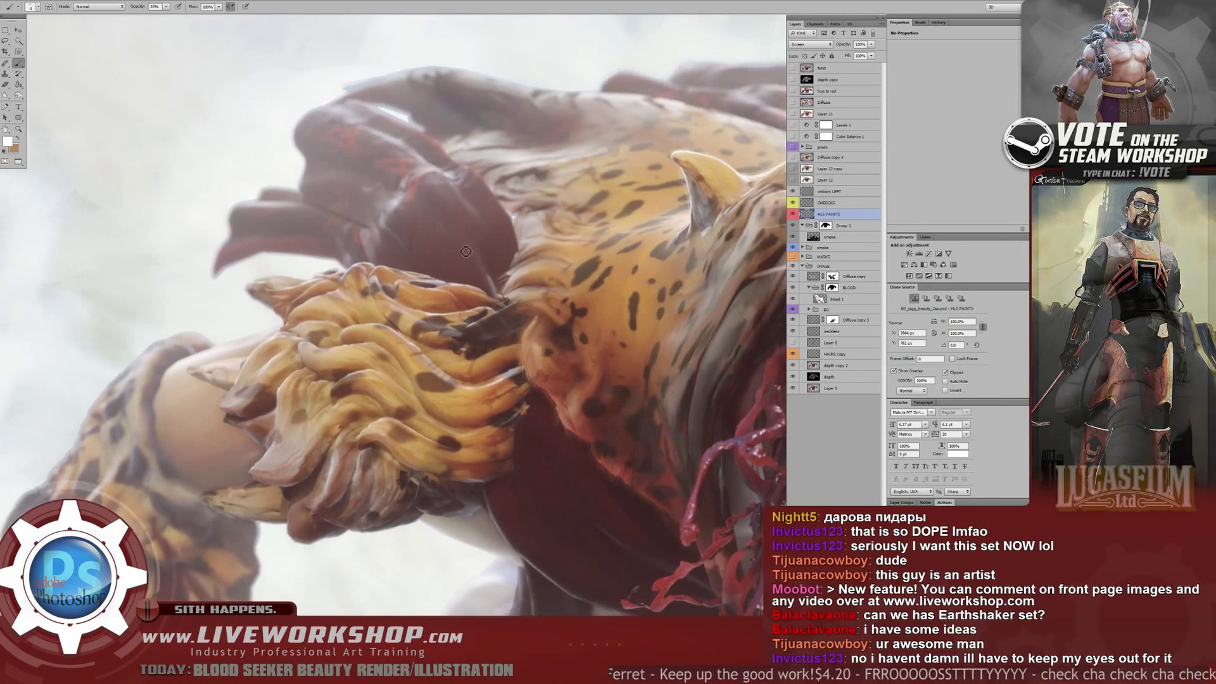
scroll(466, 252, up, 5)
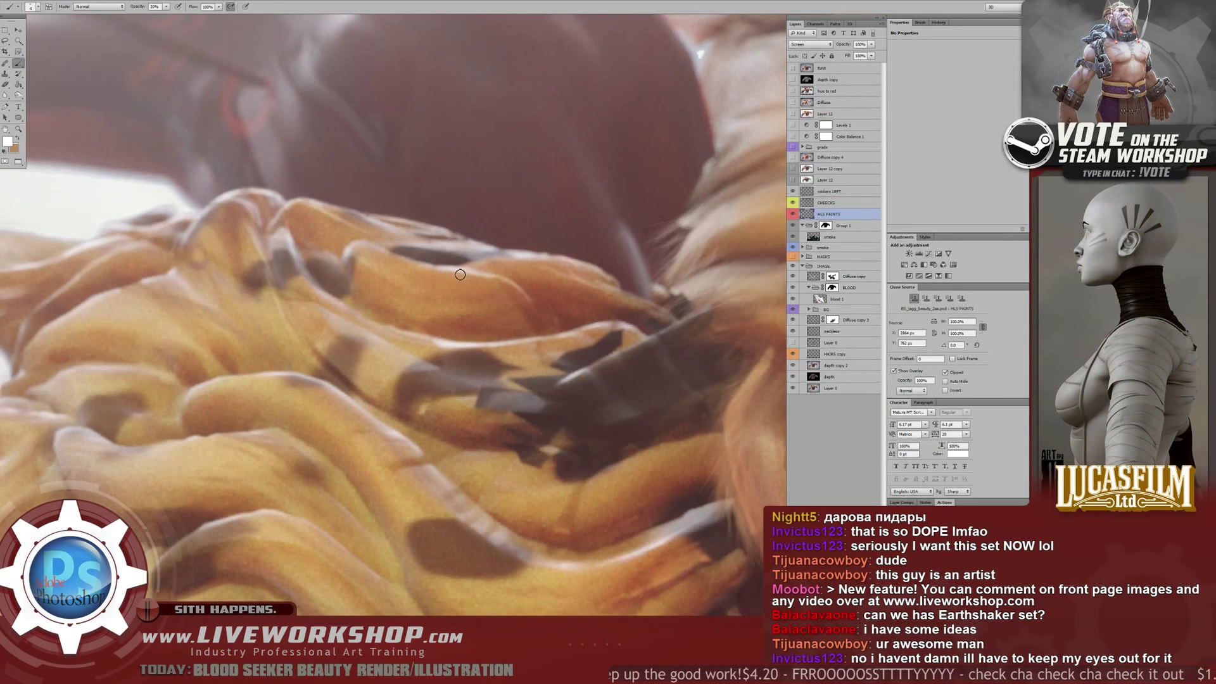
mouse_move(528, 257)
mouse_down()
mouse_move(416, 262)
mouse_move(449, 280)
mouse_up()
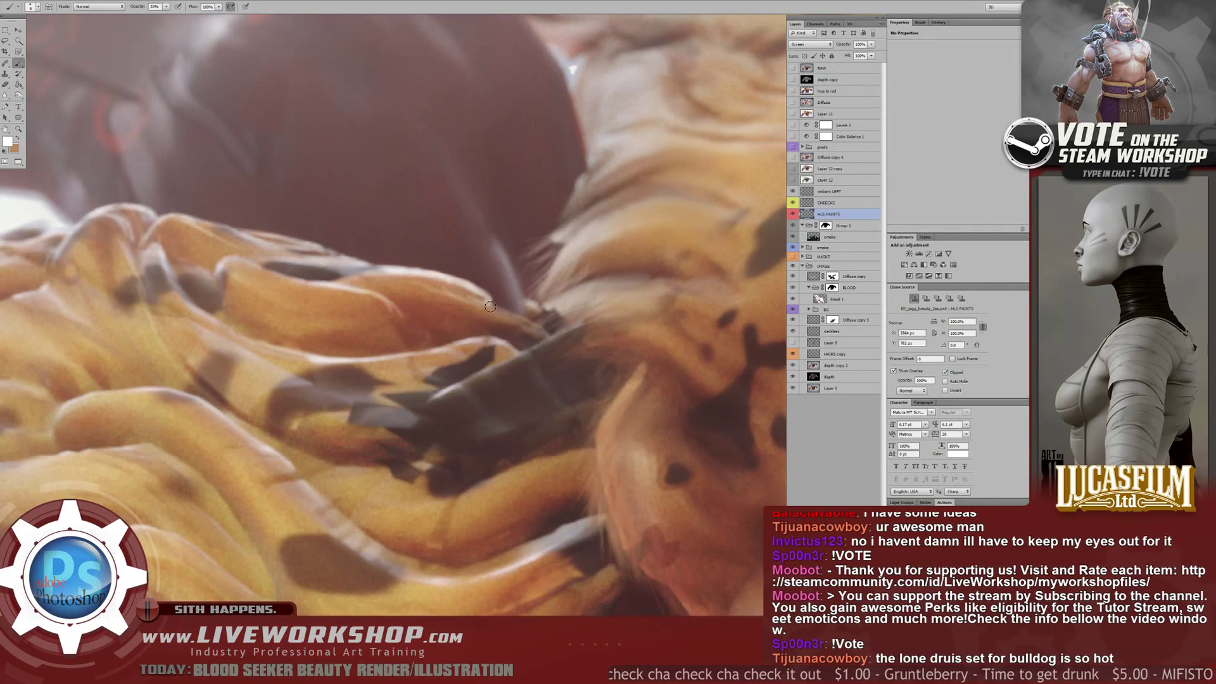
drag(481, 308, 506, 318)
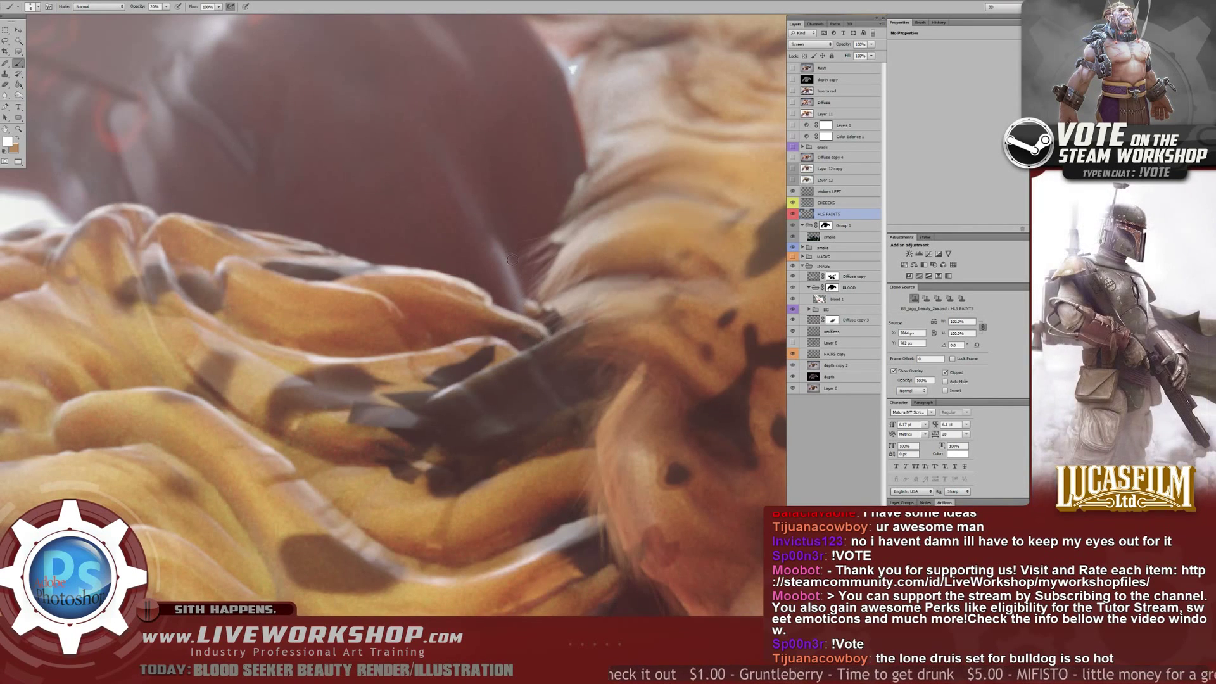
- Brighten the narrow fold tip beside the dark tuft and the rim leading into it with faint white strokes
scroll(504, 276, down, 10)
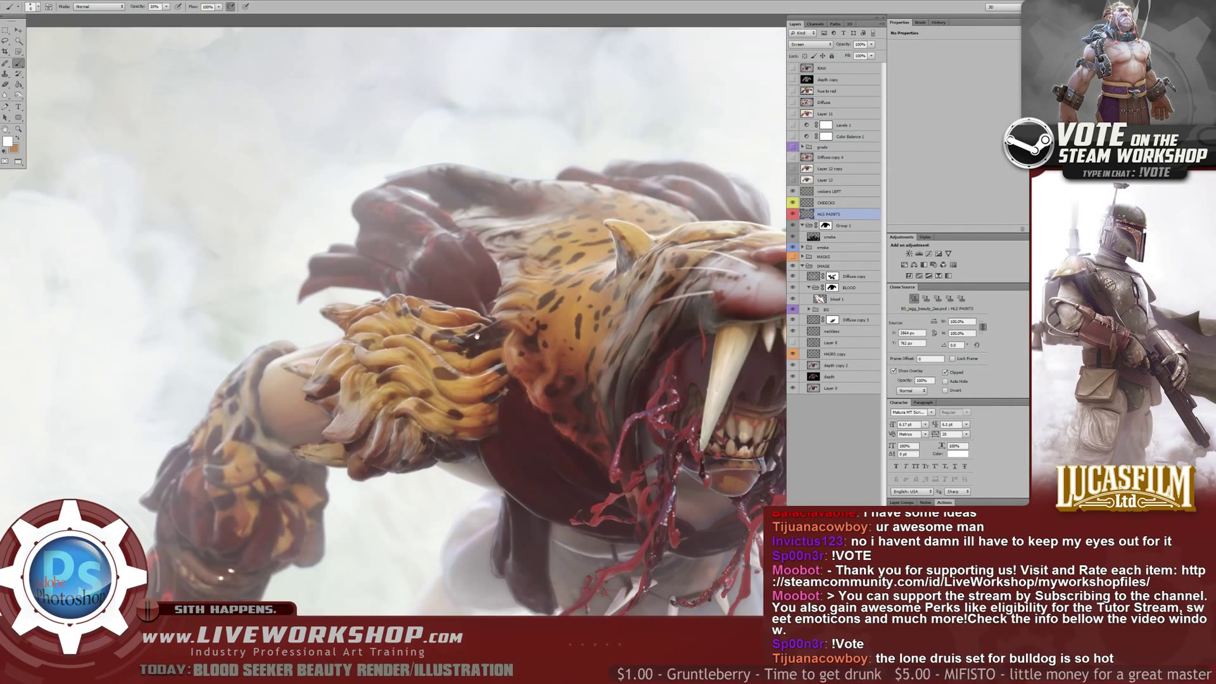
scroll(370, 280, up, 8)
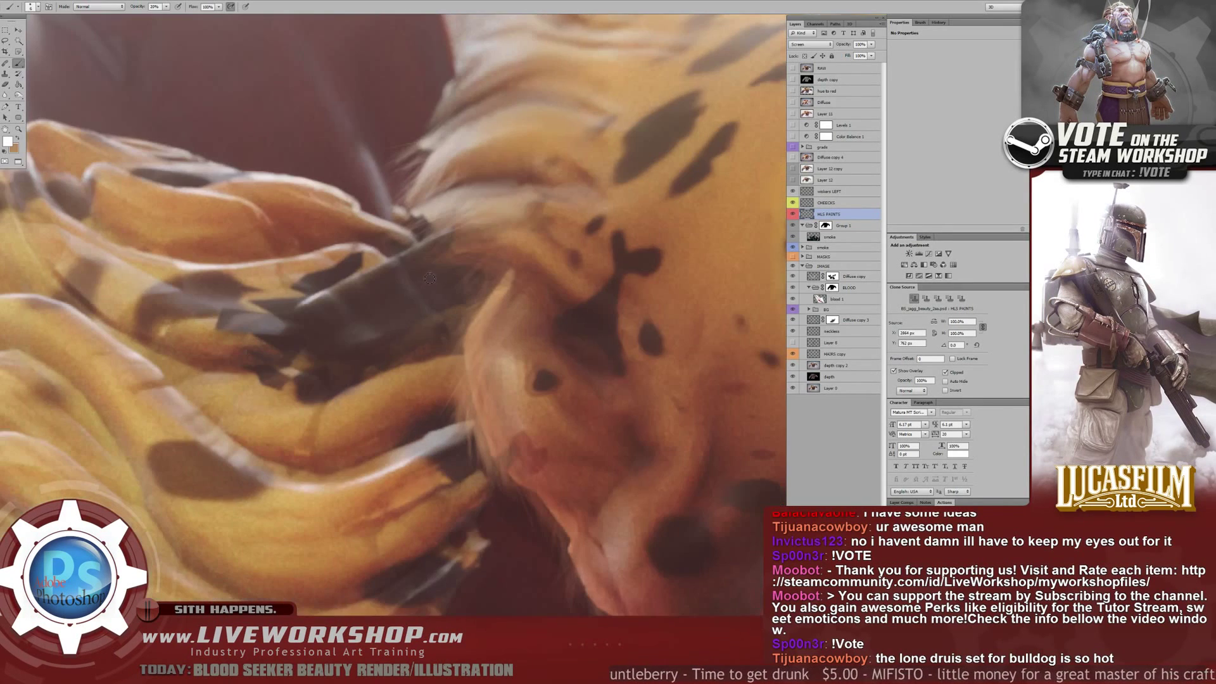
scroll(411, 277, up, 1)
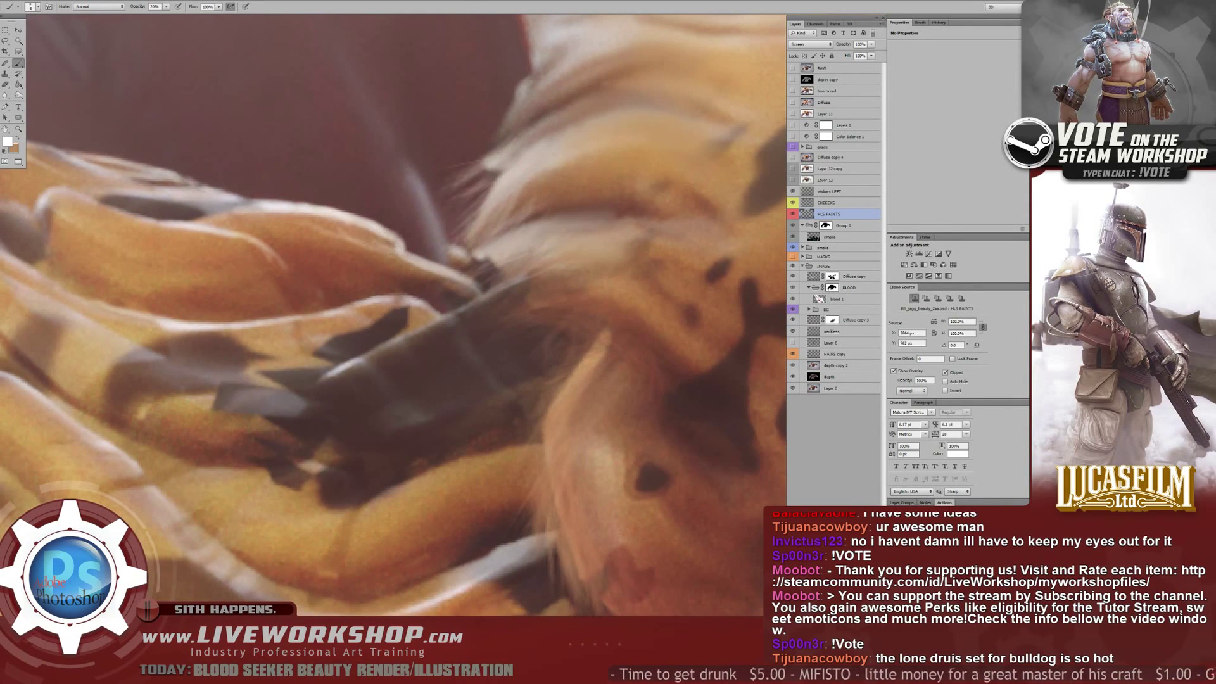
drag(374, 248, 466, 288)
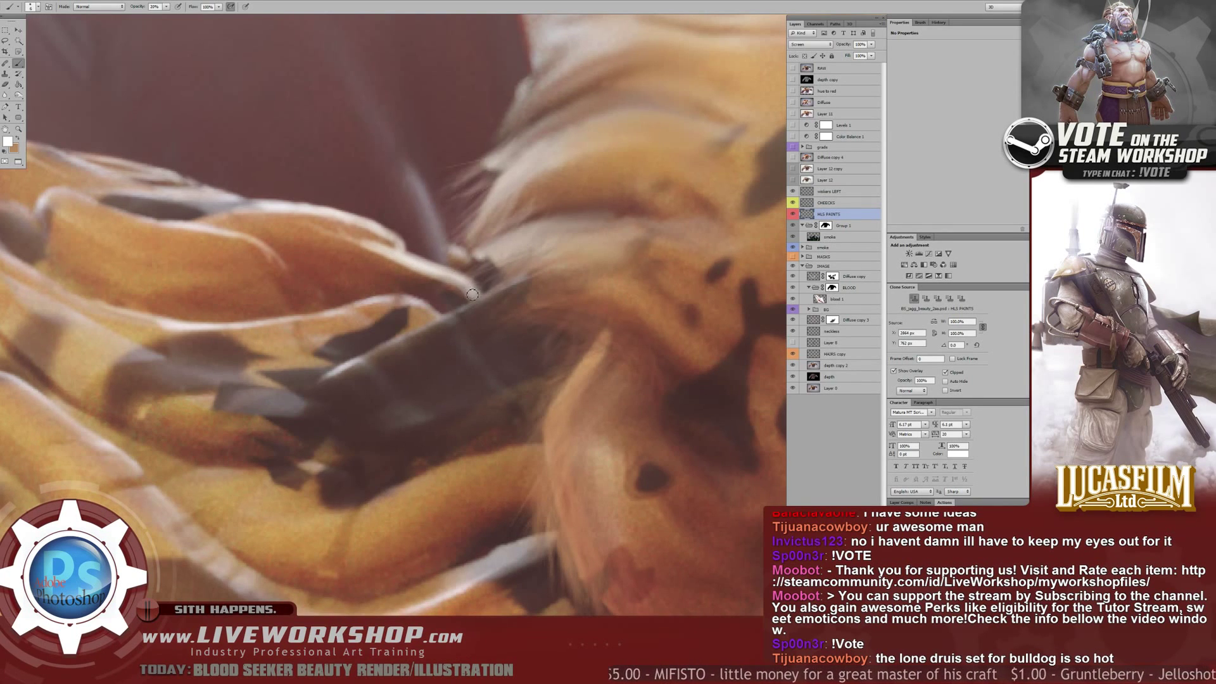
drag(213, 190, 383, 254)
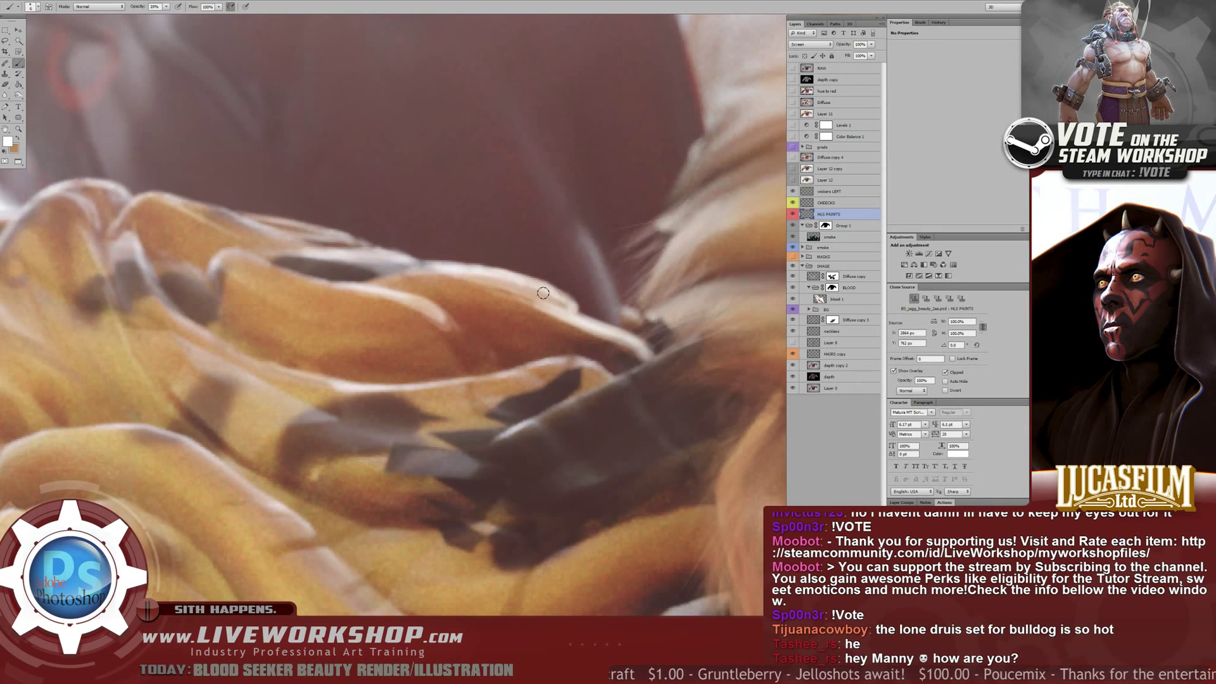
- Paint faint white highlights on the pale fur strands where the spotted pelt meets the rounded dark red hair
scroll(443, 276, down, 5)
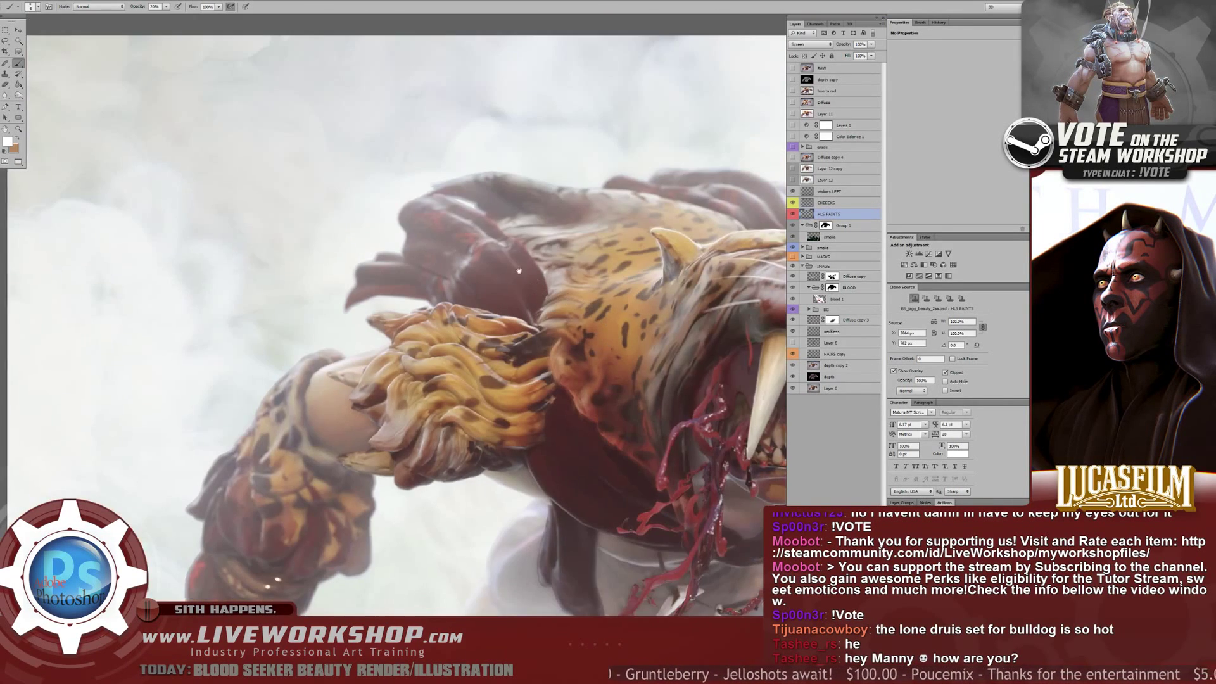
scroll(519, 271, down, 2)
scroll(427, 257, up, 6)
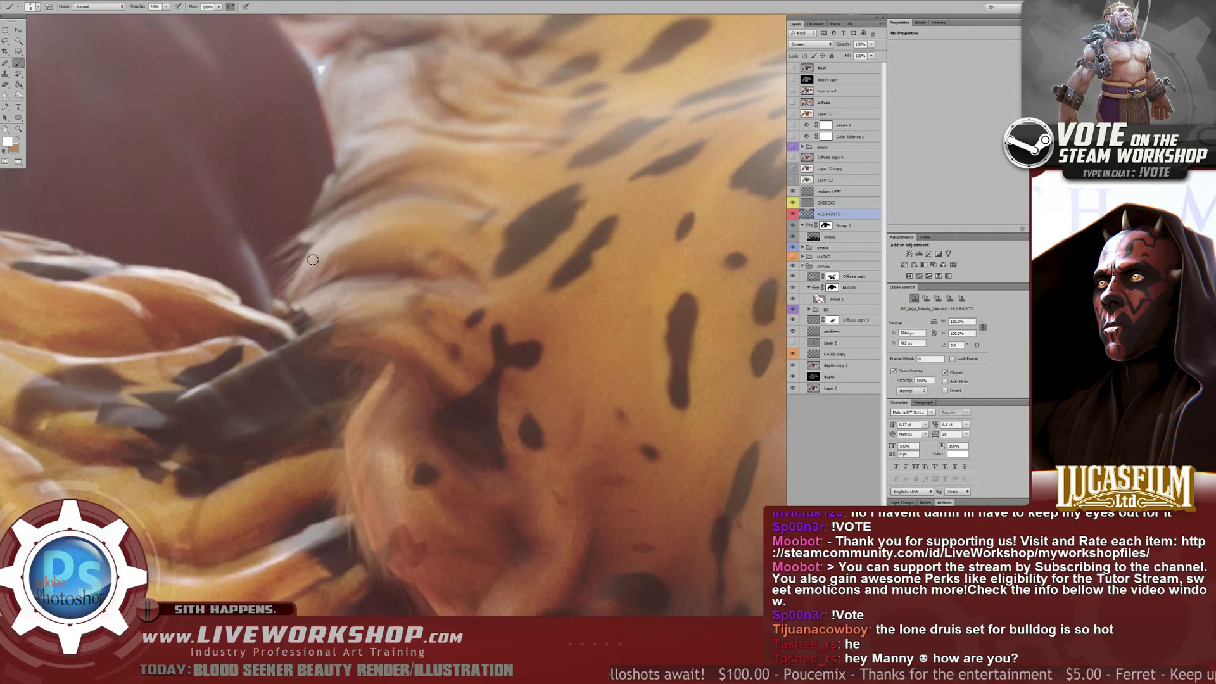
mouse_move(313, 259)
mouse_down()
mouse_move(336, 226)
mouse_move(295, 281)
mouse_move(319, 228)
mouse_move(345, 223)
mouse_move(328, 271)
mouse_move(314, 245)
mouse_move(323, 224)
mouse_move(334, 261)
mouse_move(317, 294)
mouse_move(350, 277)
mouse_up()
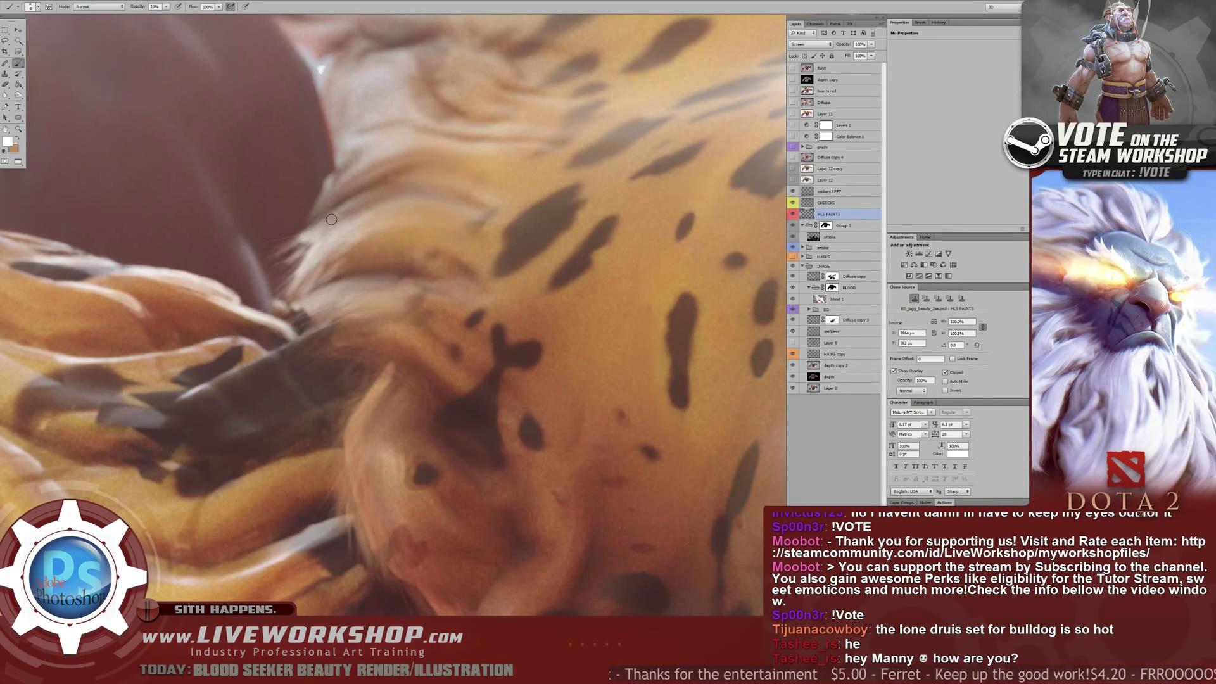
mouse_move(331, 219)
mouse_down()
mouse_move(336, 186)
mouse_move(320, 306)
mouse_move(342, 292)
mouse_move(357, 224)
mouse_move(445, 187)
mouse_up()
scroll(445, 186, up, 2)
mouse_move(353, 218)
mouse_down()
mouse_move(378, 200)
mouse_move(348, 195)
mouse_move(385, 184)
mouse_move(372, 217)
mouse_up()
scroll(372, 217, up, 3)
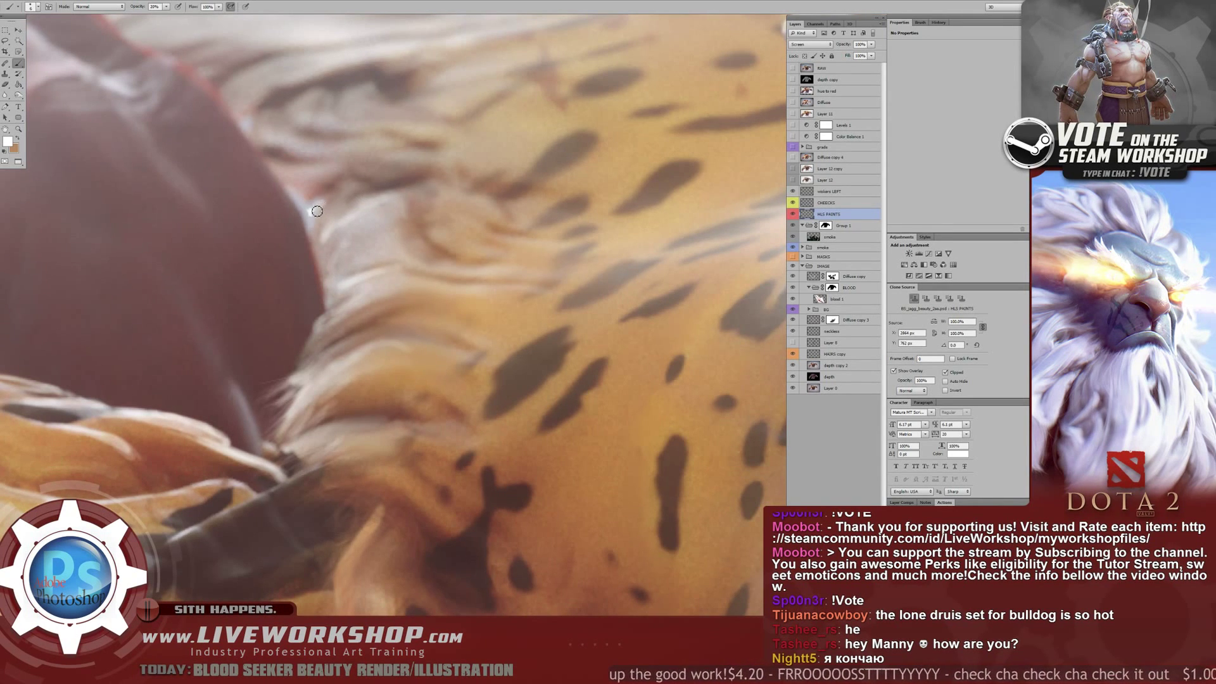
- Continue the faint white highlights along the wavy pale strands at the upper back of the spotted pelt
drag(317, 211, 256, 374)
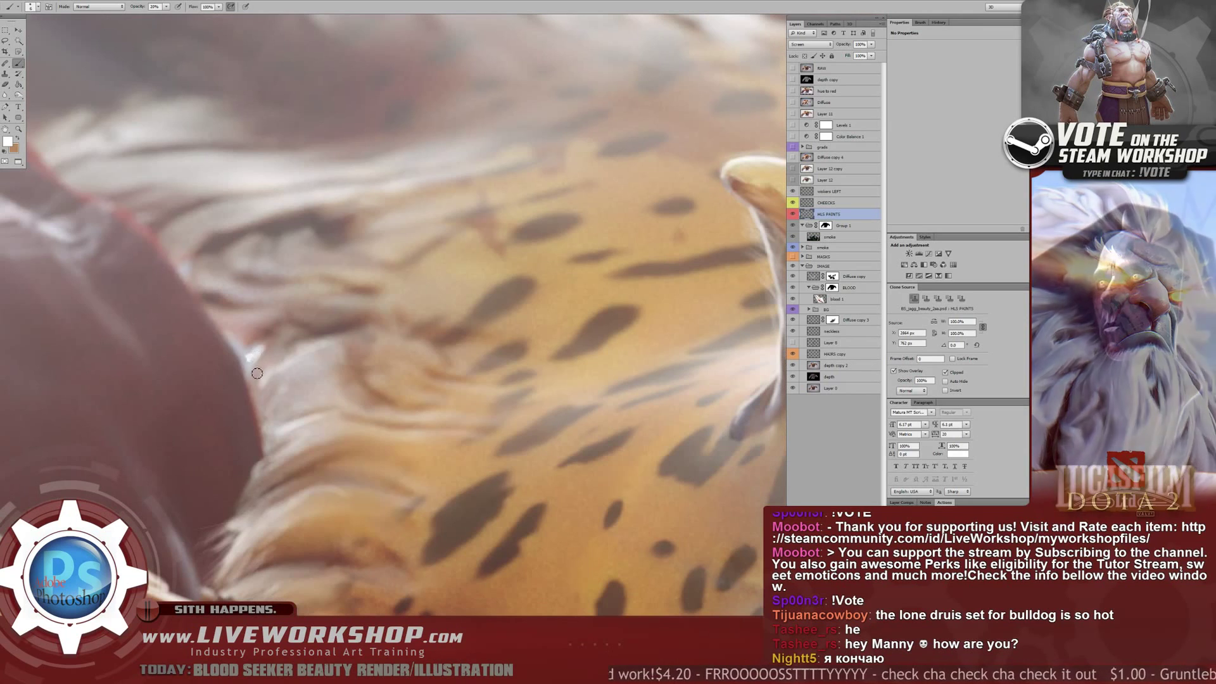
drag(262, 306, 317, 340)
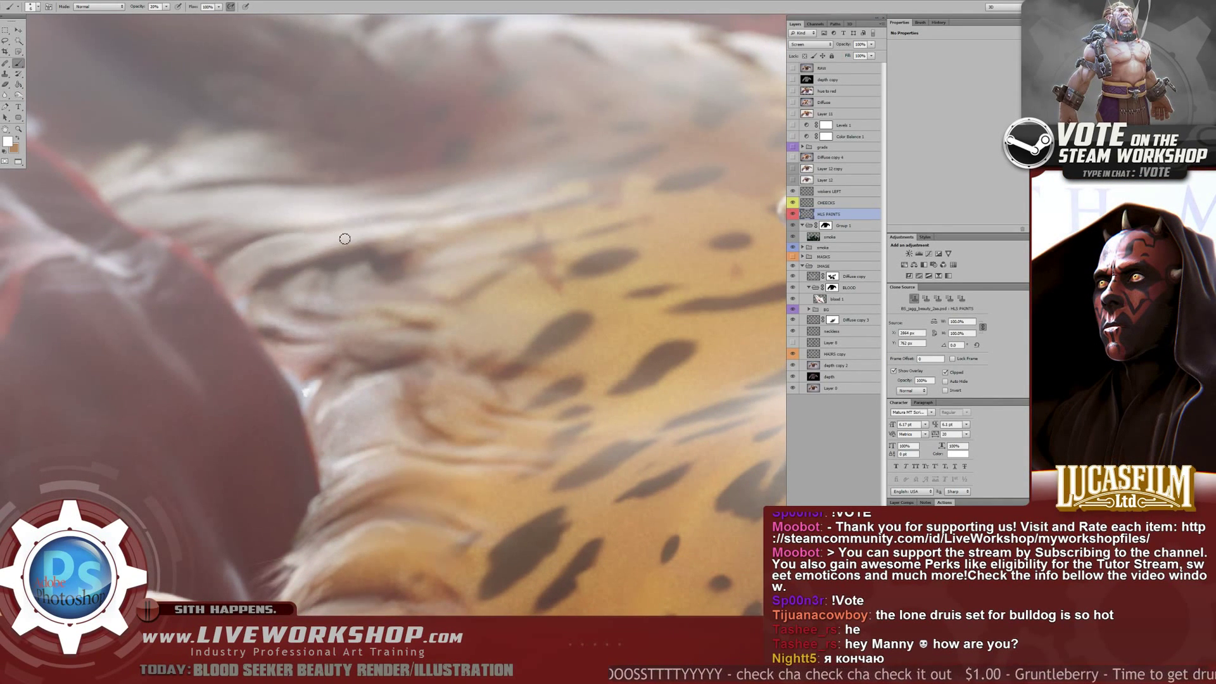
drag(426, 280, 516, 315)
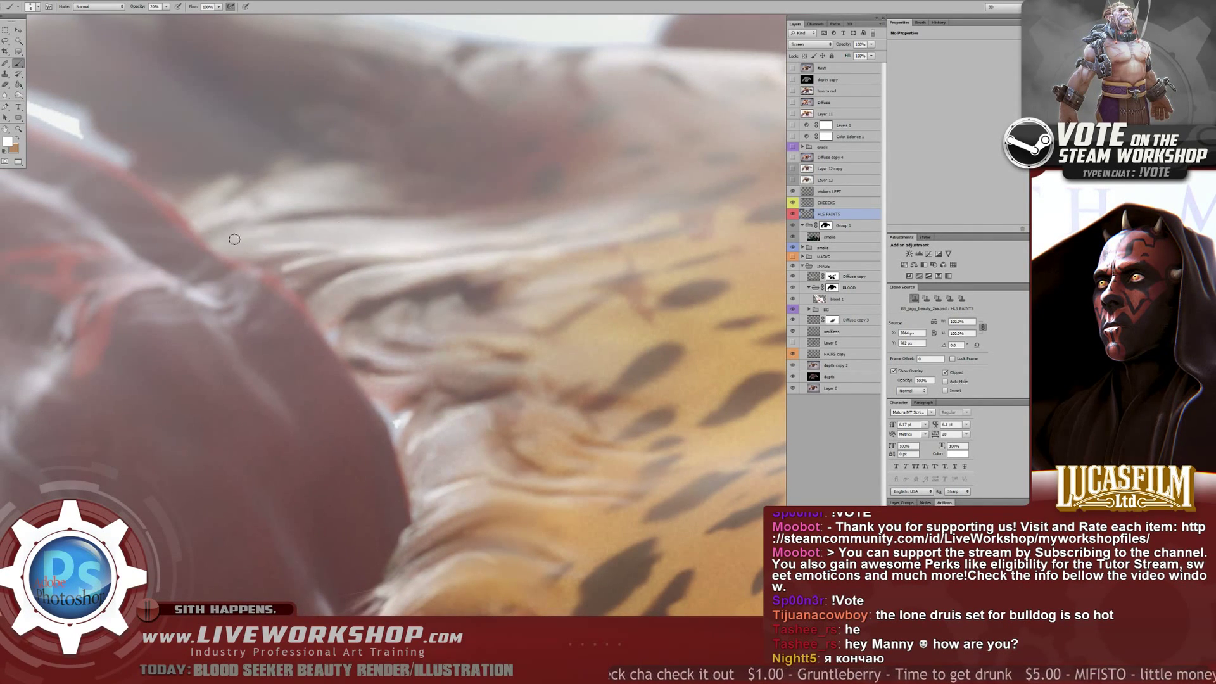
drag(467, 253, 383, 269)
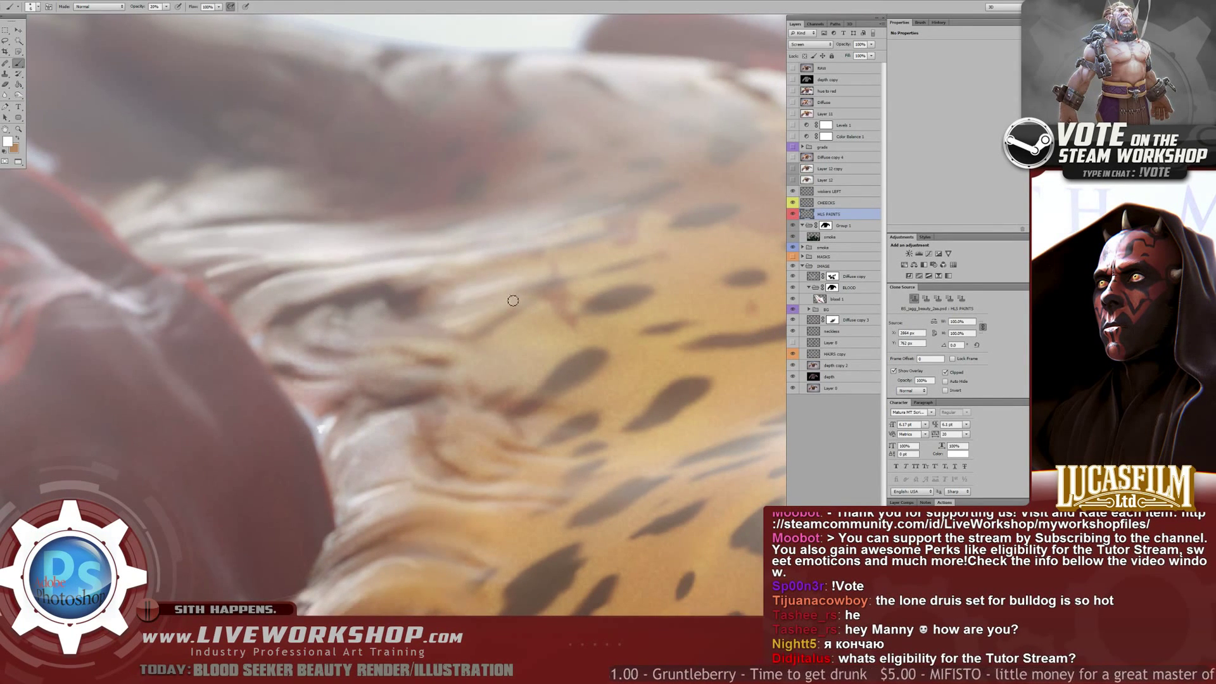
- Try a white highlight stroke across the dark spot just below the base of the horn
scroll(504, 290, down, 3)
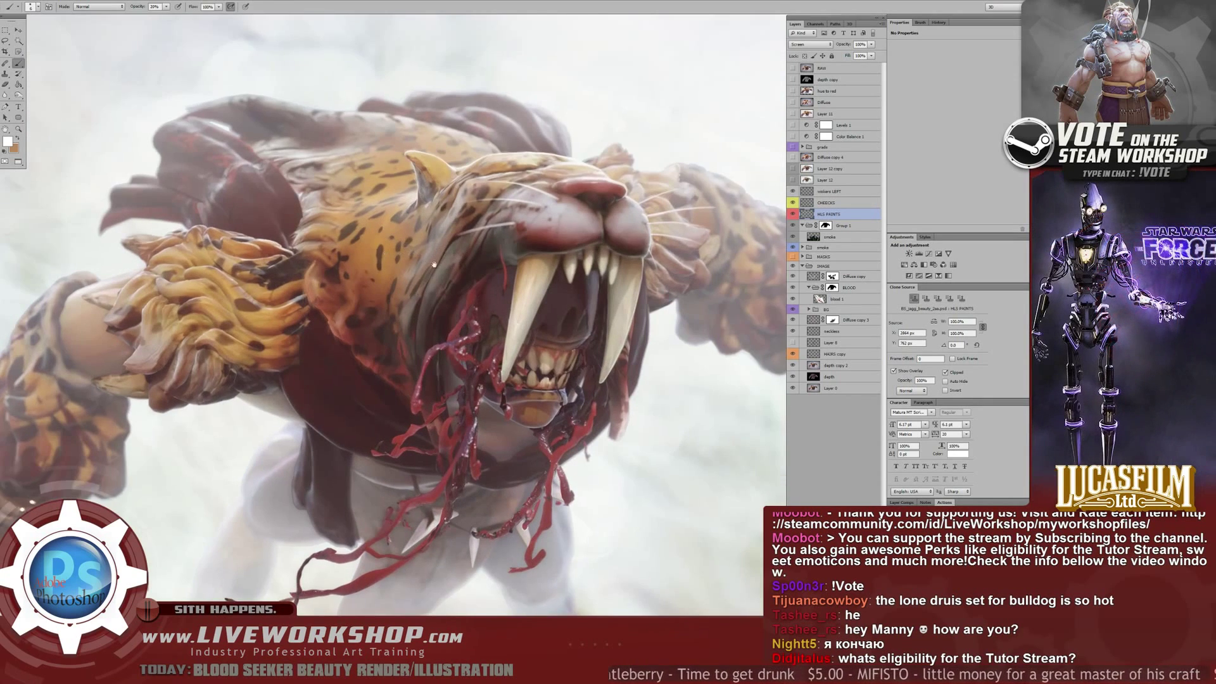
scroll(318, 186, up, 5)
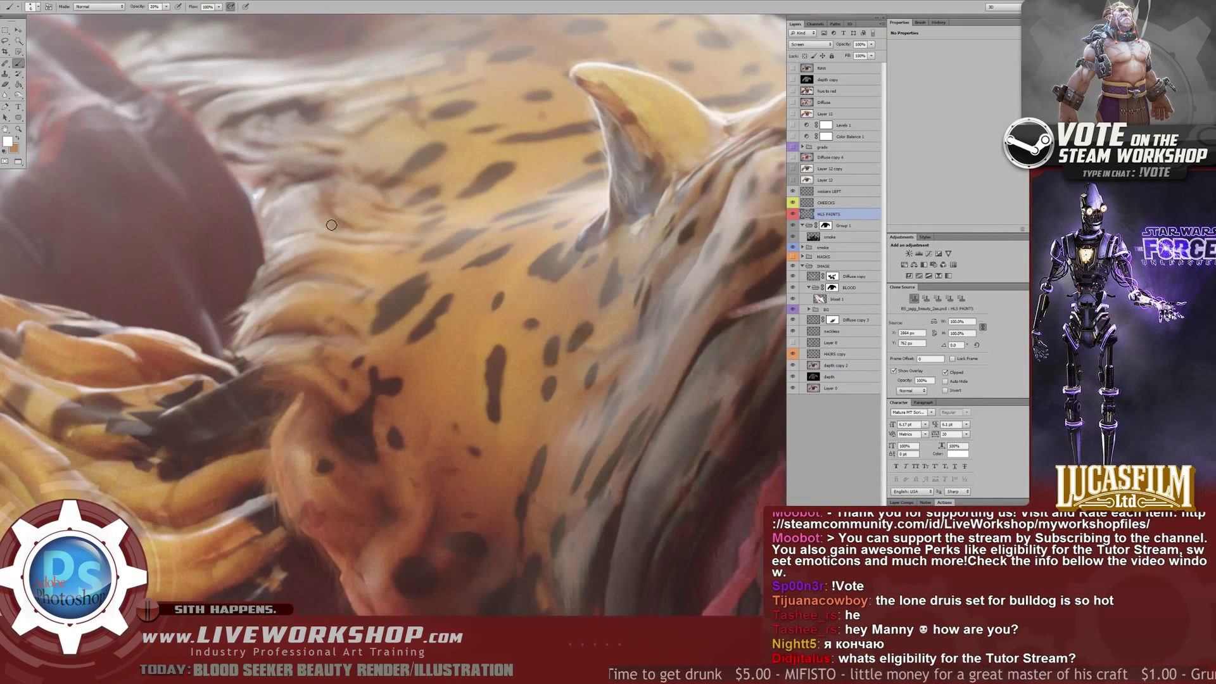
scroll(360, 255, up, 2)
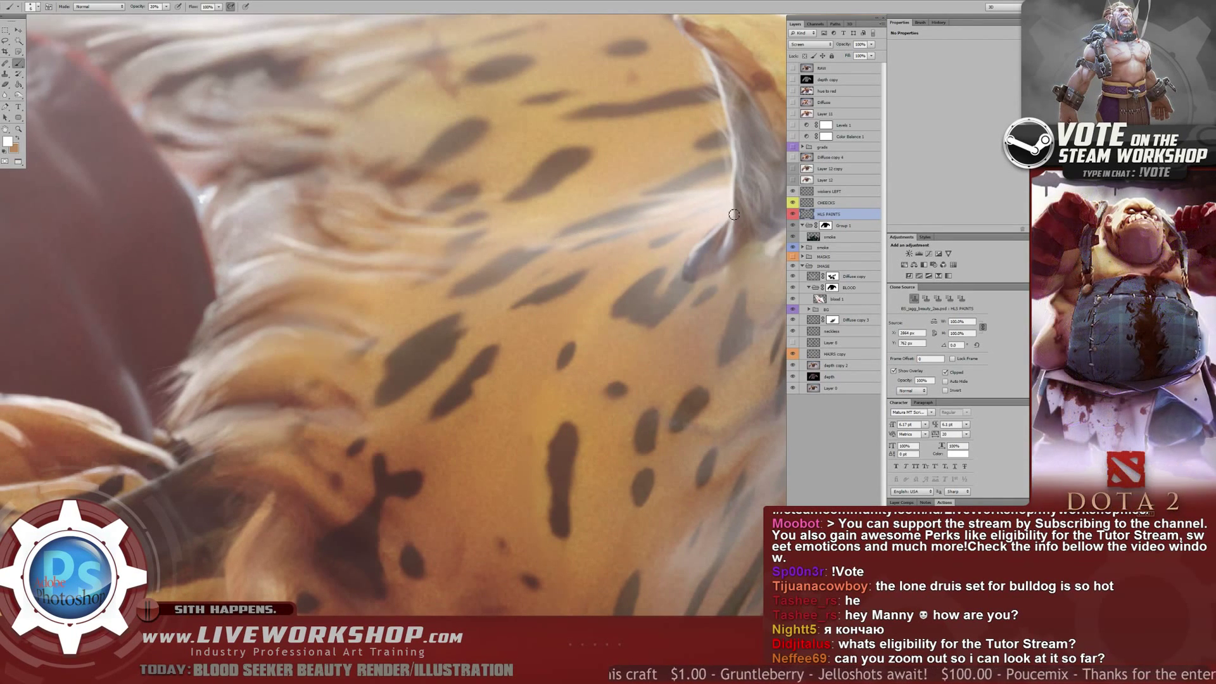
drag(665, 262, 599, 332)
key(e)
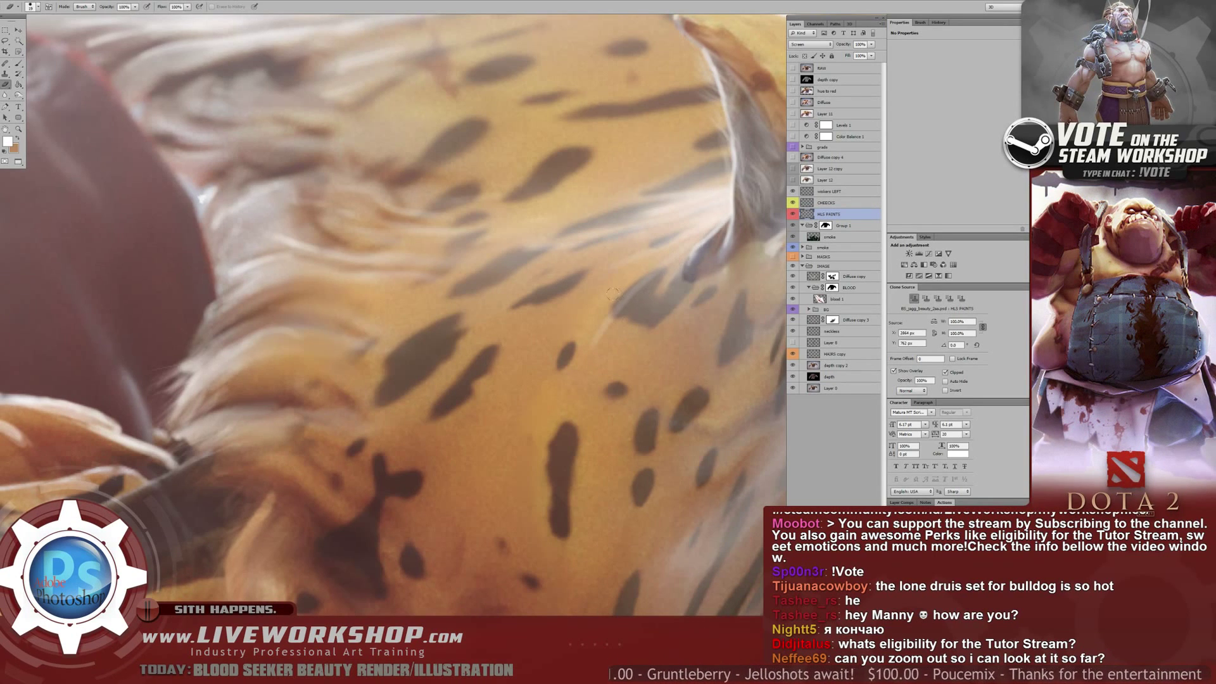
key(ctrl+z)
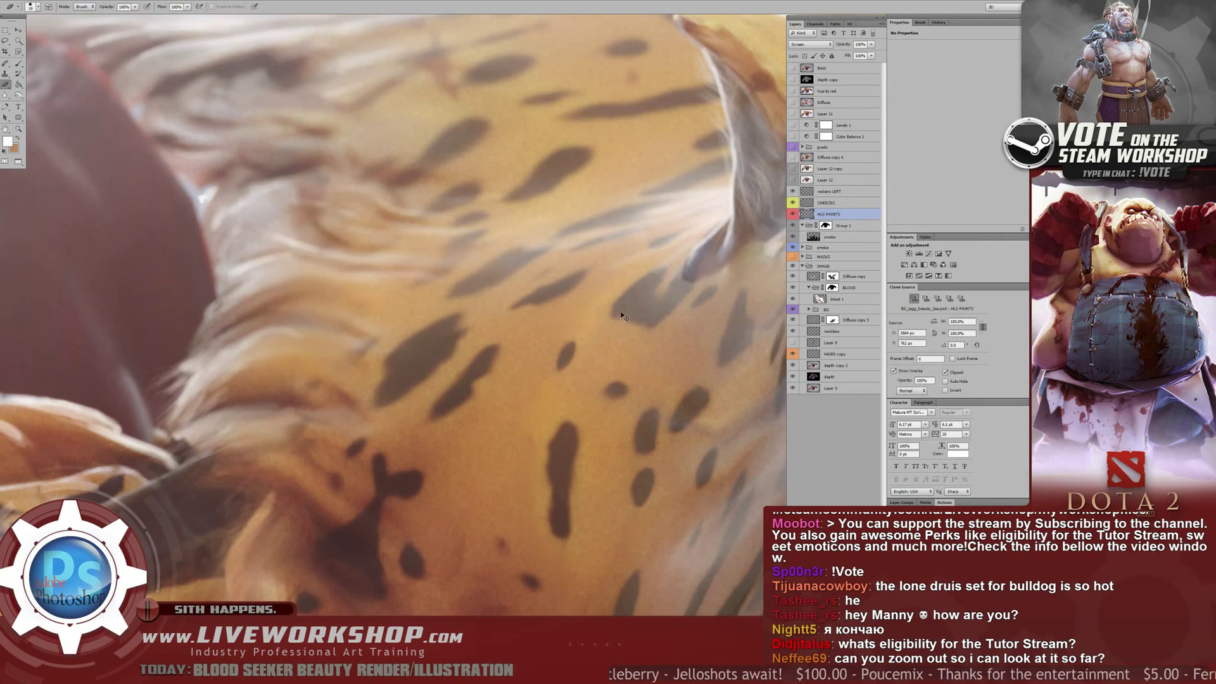
right_click(623, 316)
key(Return)
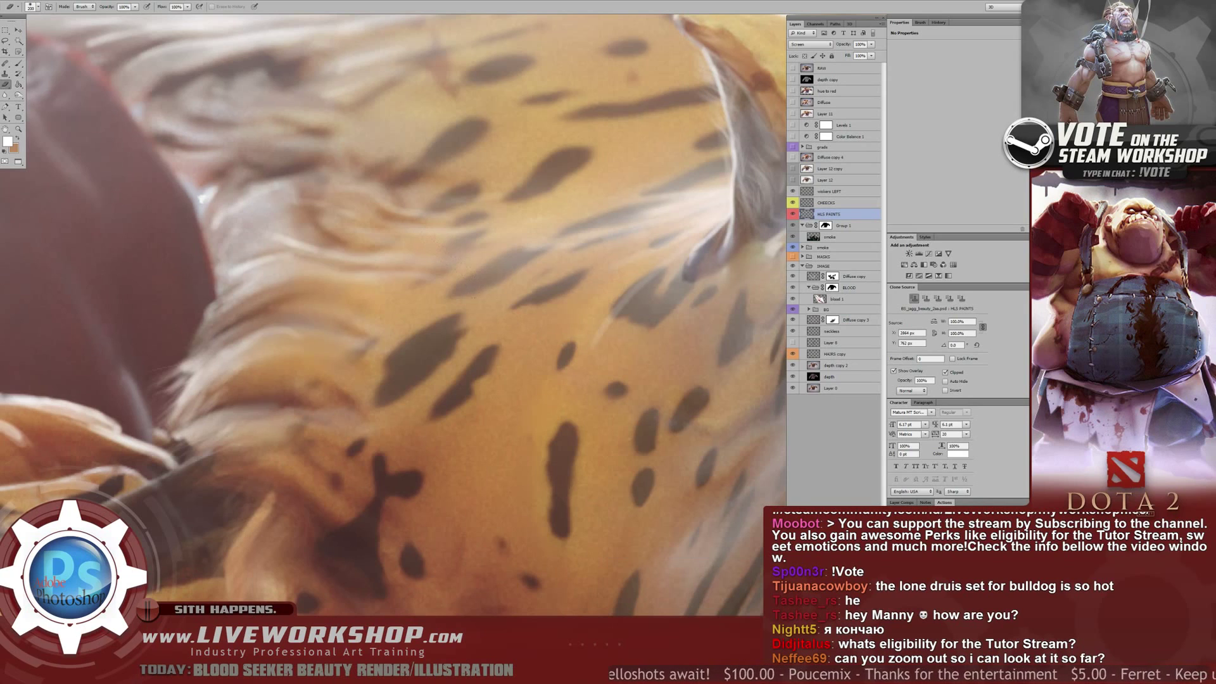
- Switch to the Eraser and set its opacity to 10%
key(r)
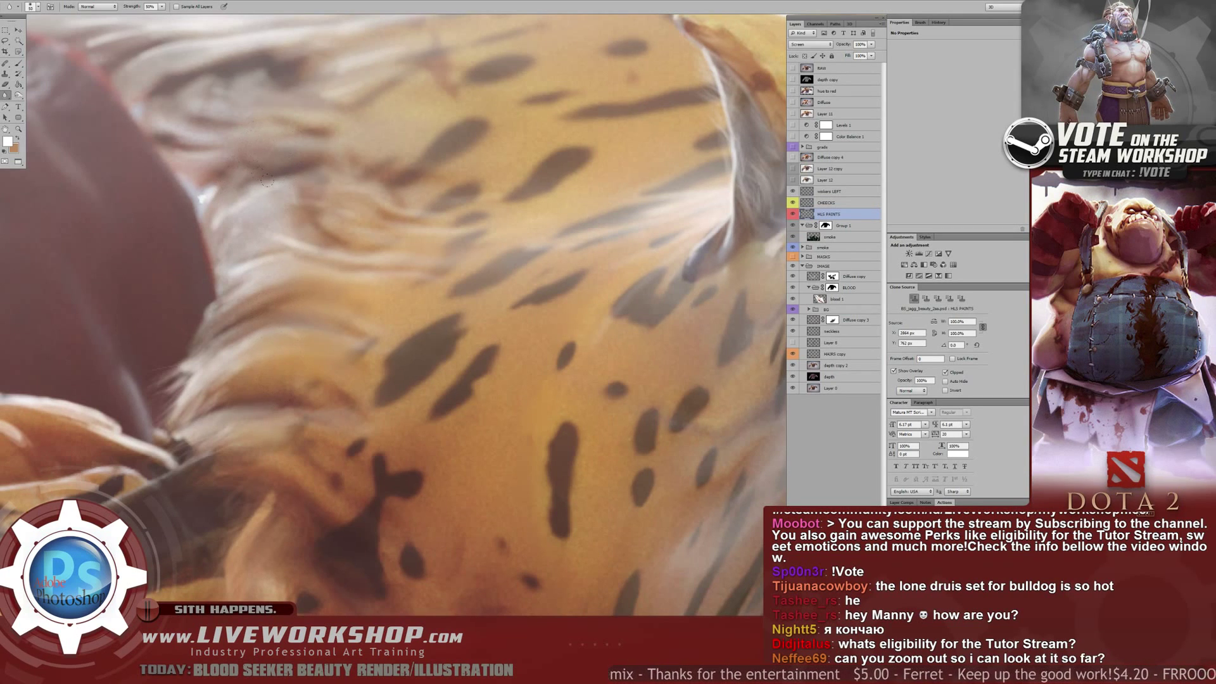
key(e)
key(1)
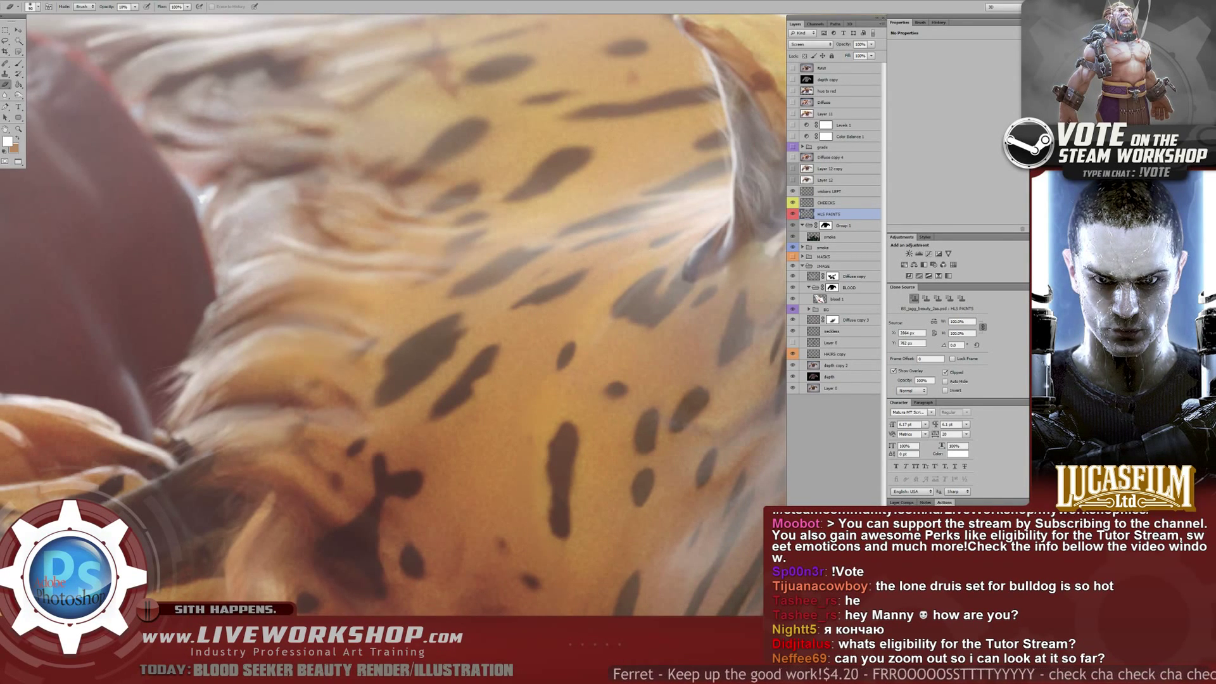
- Show the grade group with the Levels 1 and Color Balance 1 adjustment layers to review the whole figure
key(ctrl+minus)
key(ctrl+minus)
key(ctrl+minus)
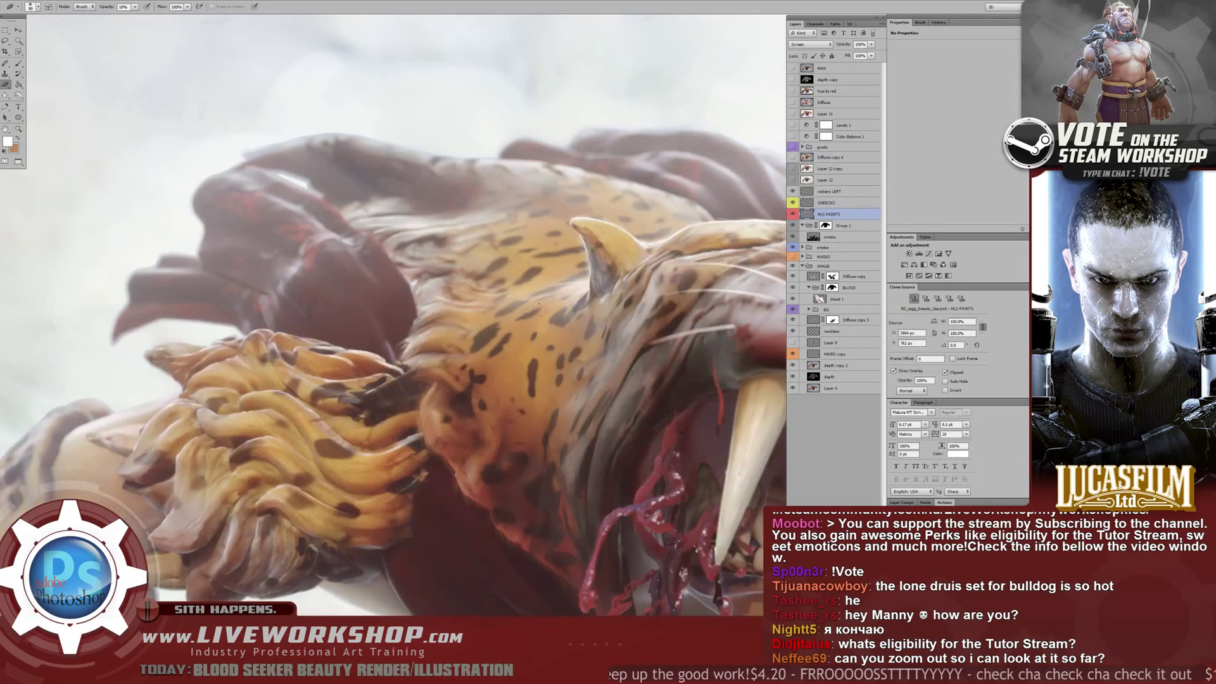
drag(619, 327, 526, 258)
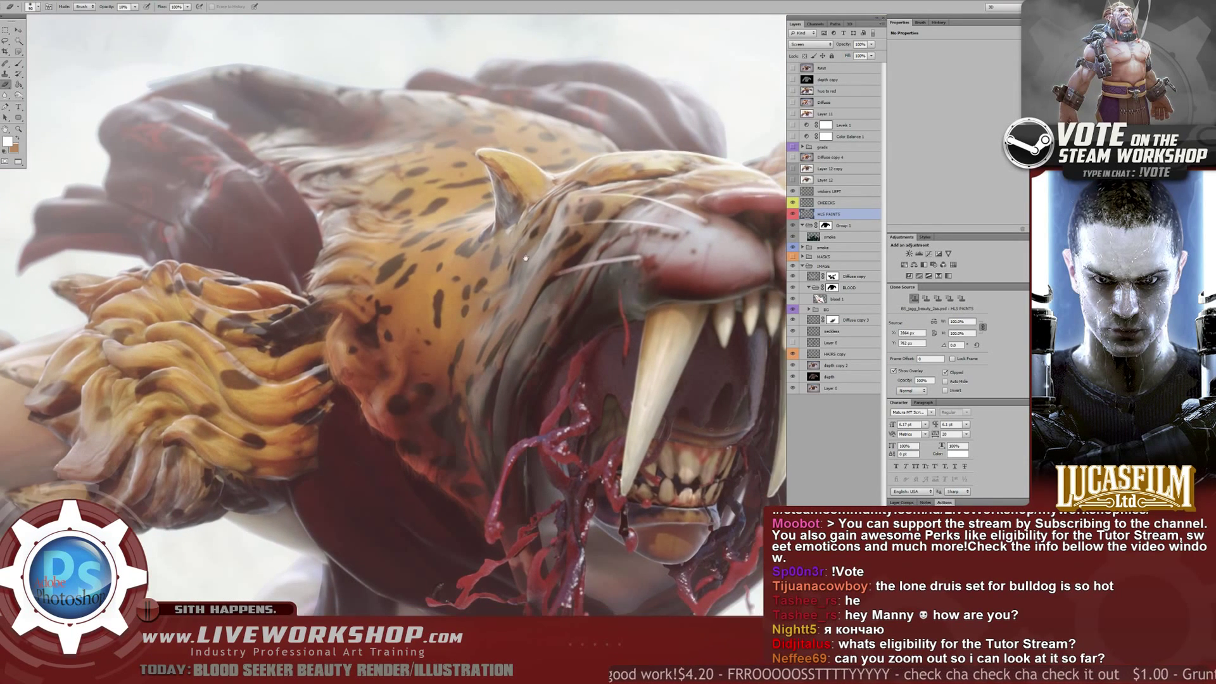
key(ctrl+minus)
key(ctrl+minus)
key(ctrl+minus)
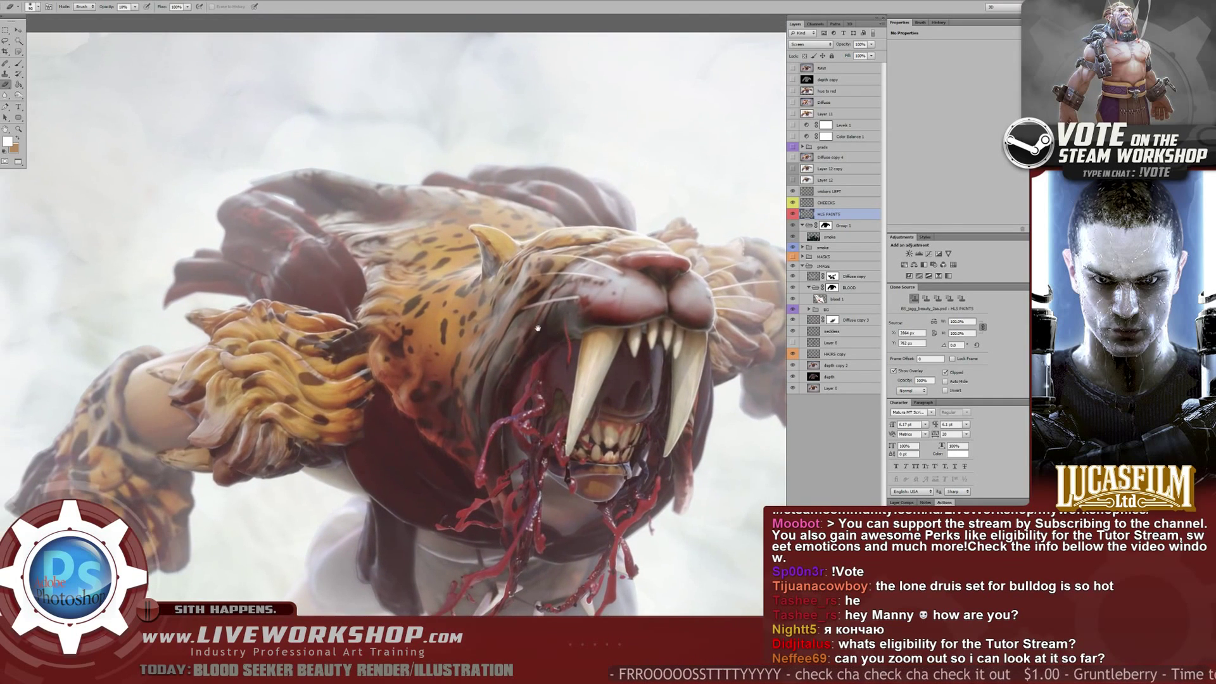
drag(537, 328, 494, 263)
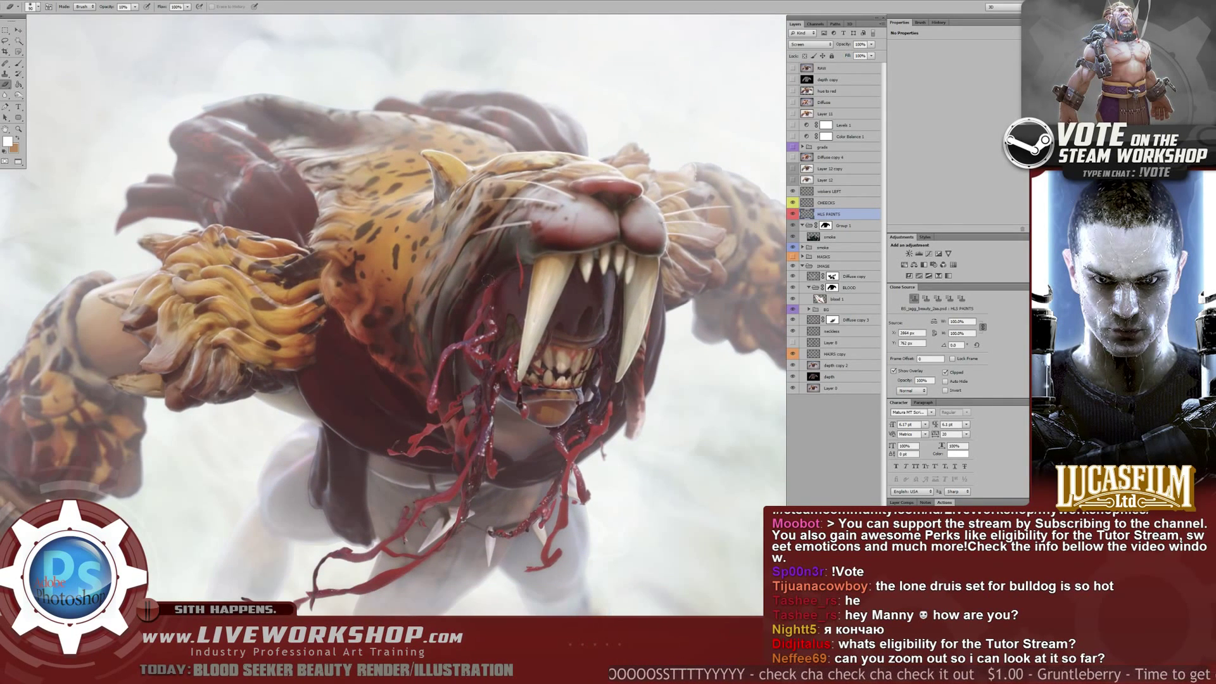
click(792, 146)
key(ctrl+minus)
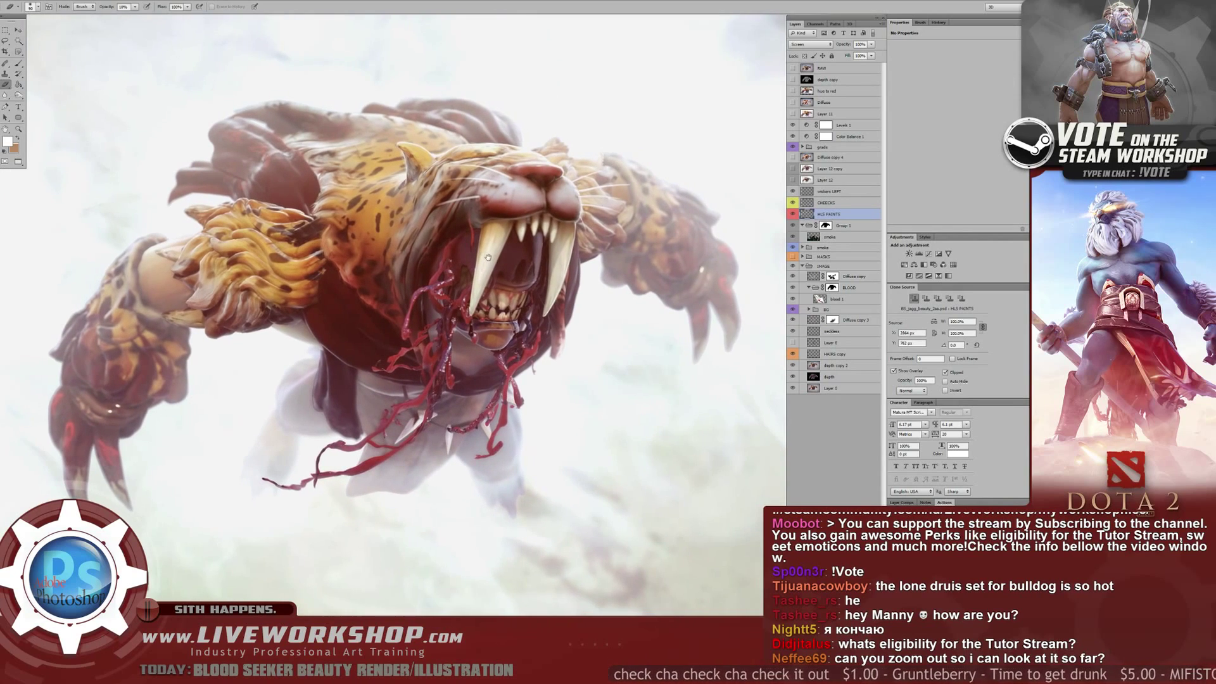